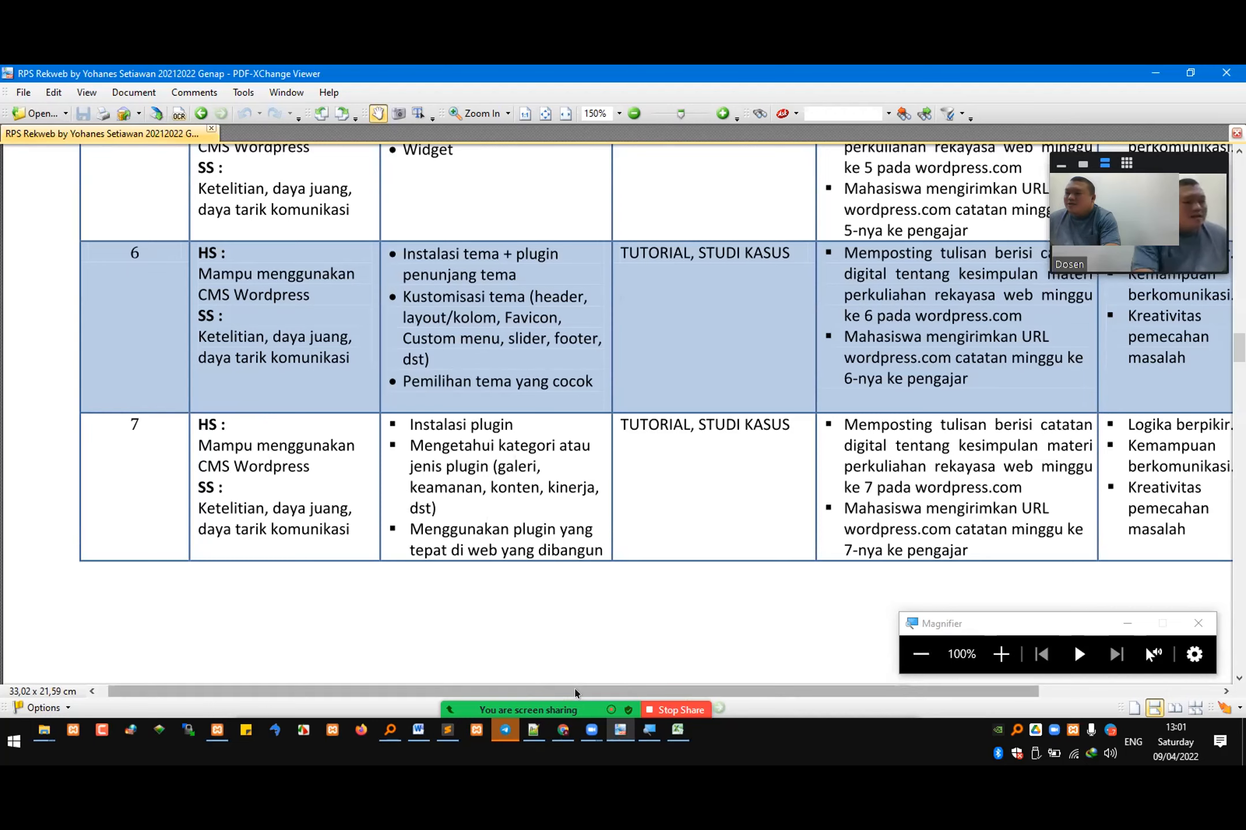
# Step: Switch to Chrome and examine the team, call-to-action and featured products sections in the Home page's live editor preview
pyautogui.click(564, 731)
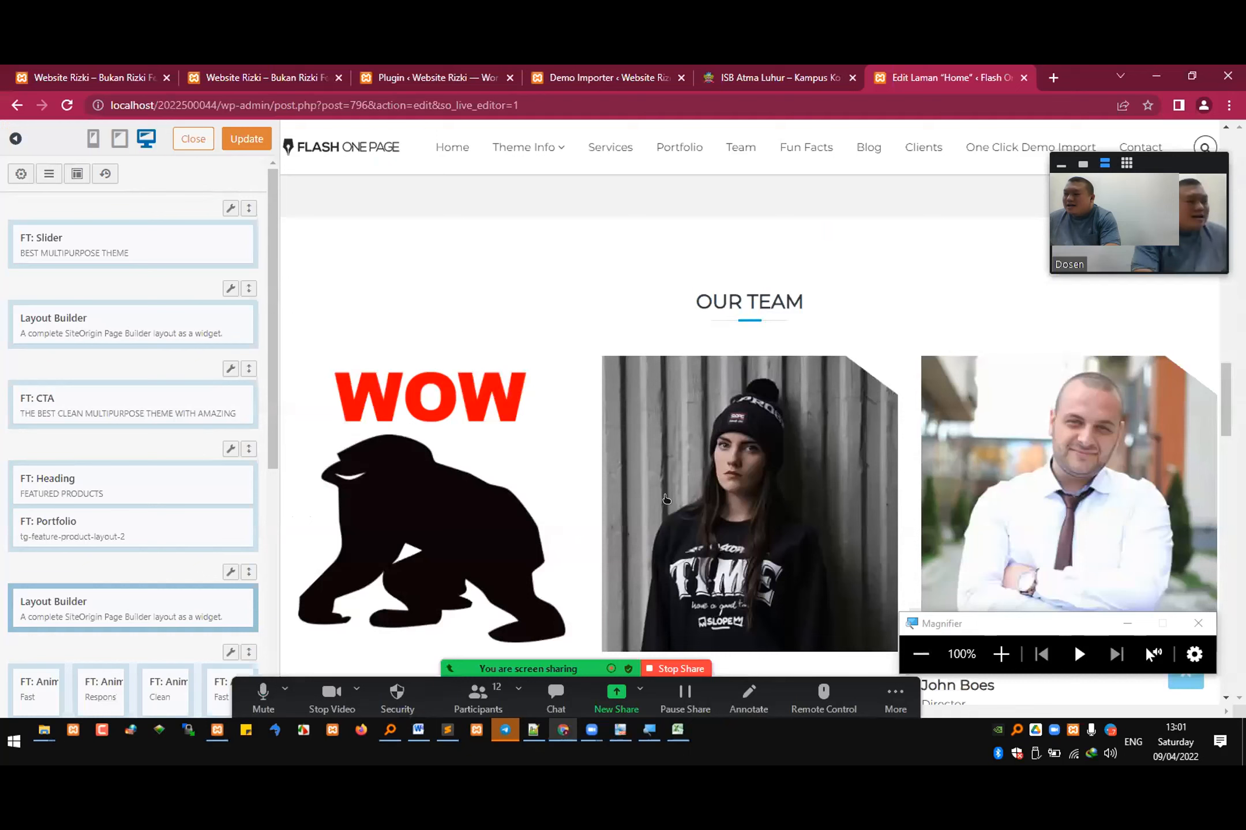
pyautogui.scroll(-4, 644, 551)
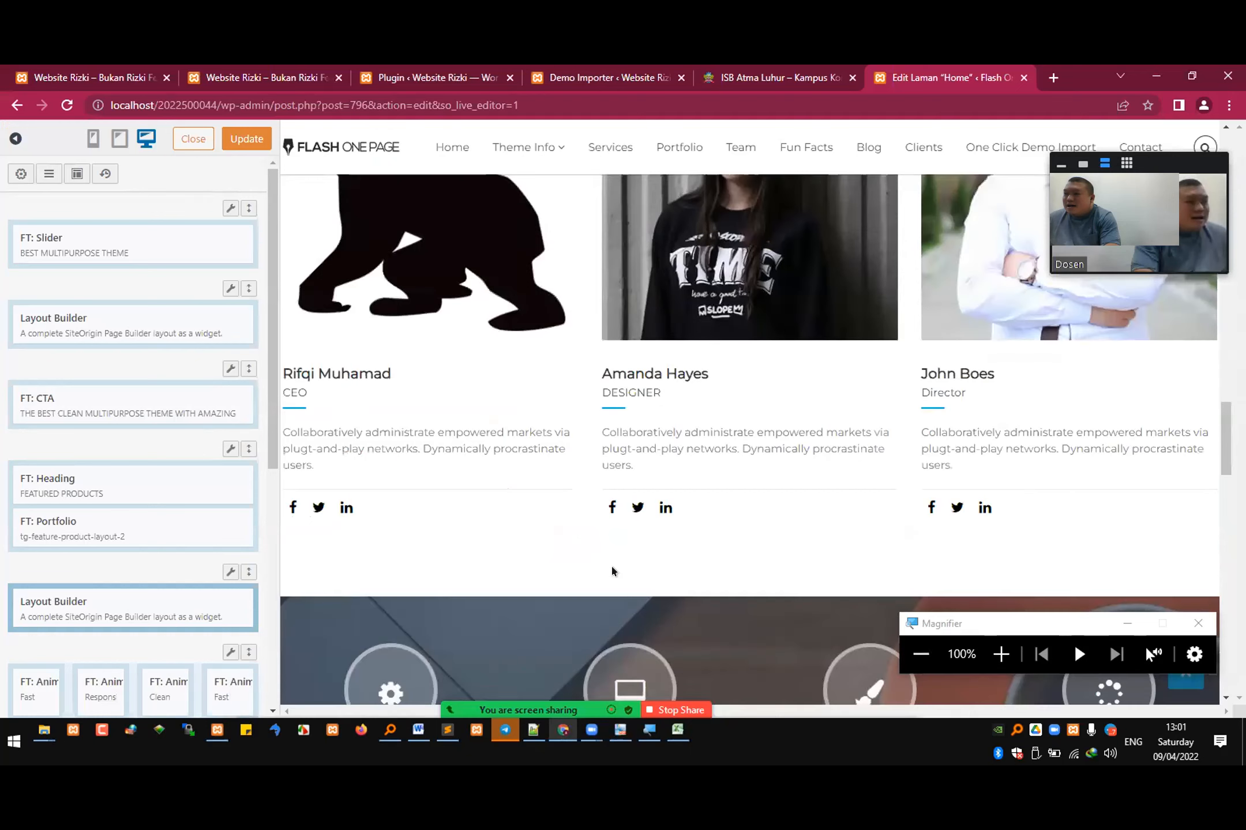
pyautogui.scroll(3, 611, 565)
pyautogui.scroll(9, 596, 352)
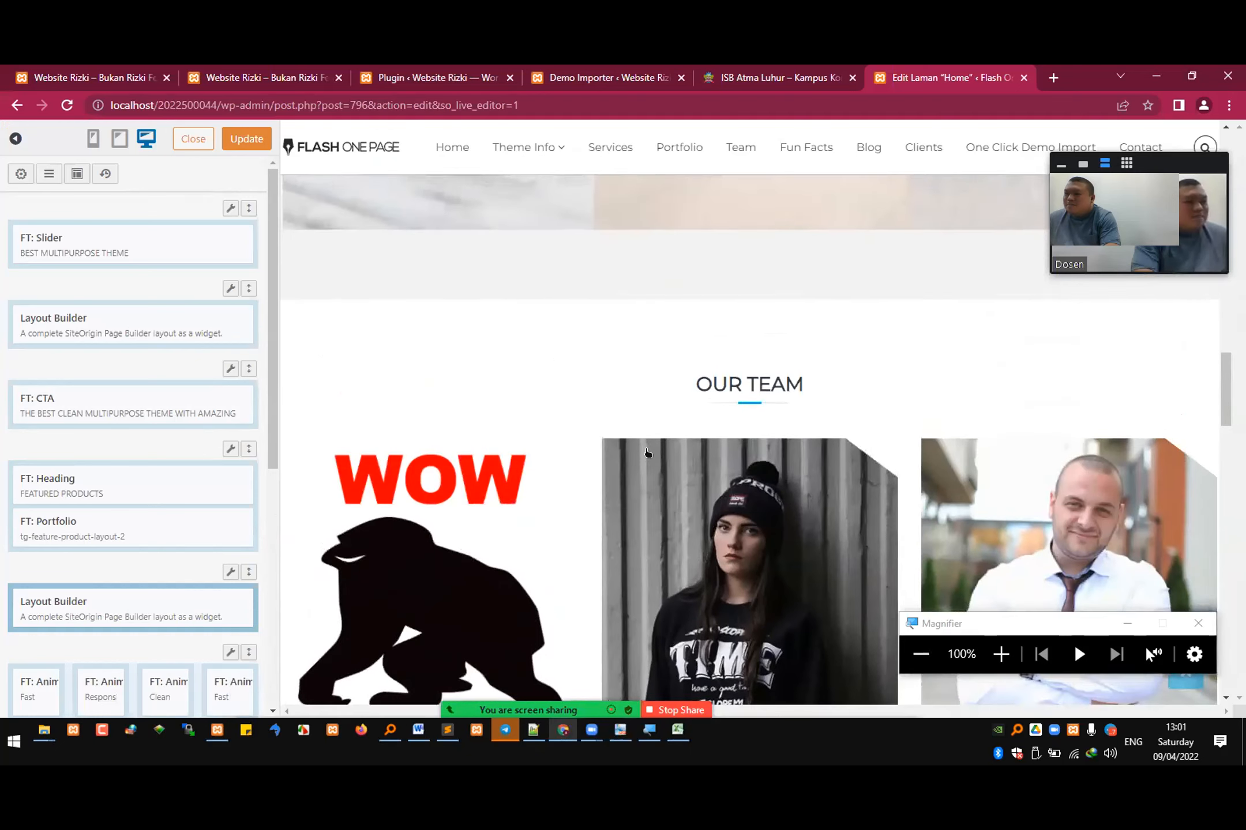
pyautogui.scroll(6, 645, 489)
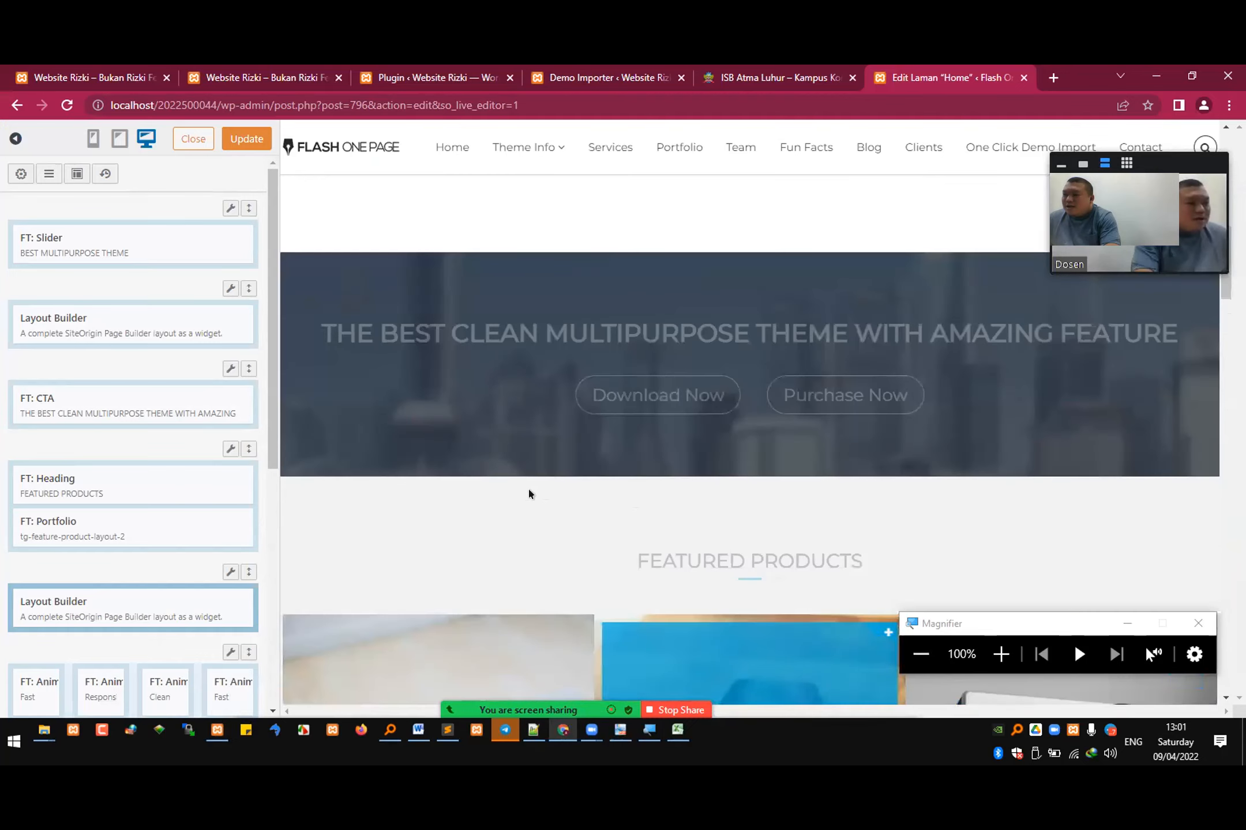
pyautogui.scroll(-2, 489, 300)
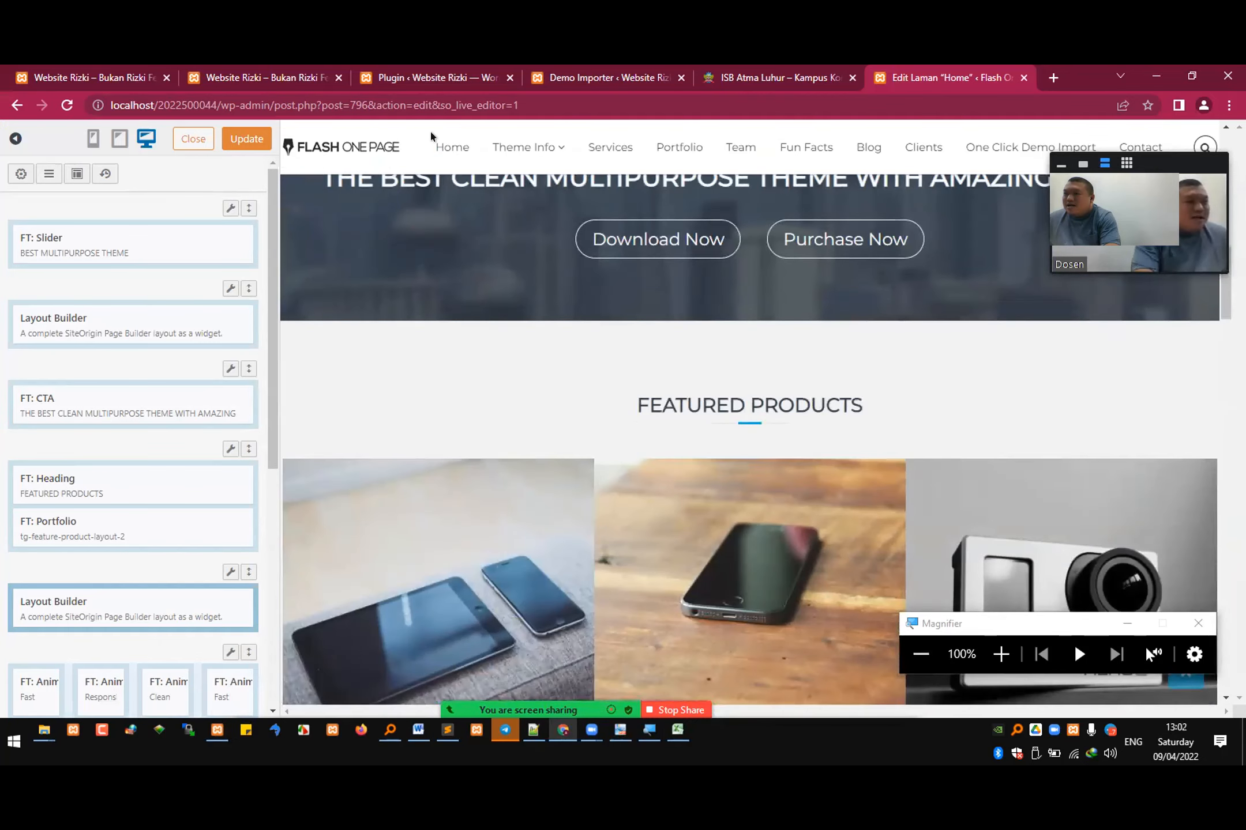
pyautogui.scroll(-3, 617, 473)
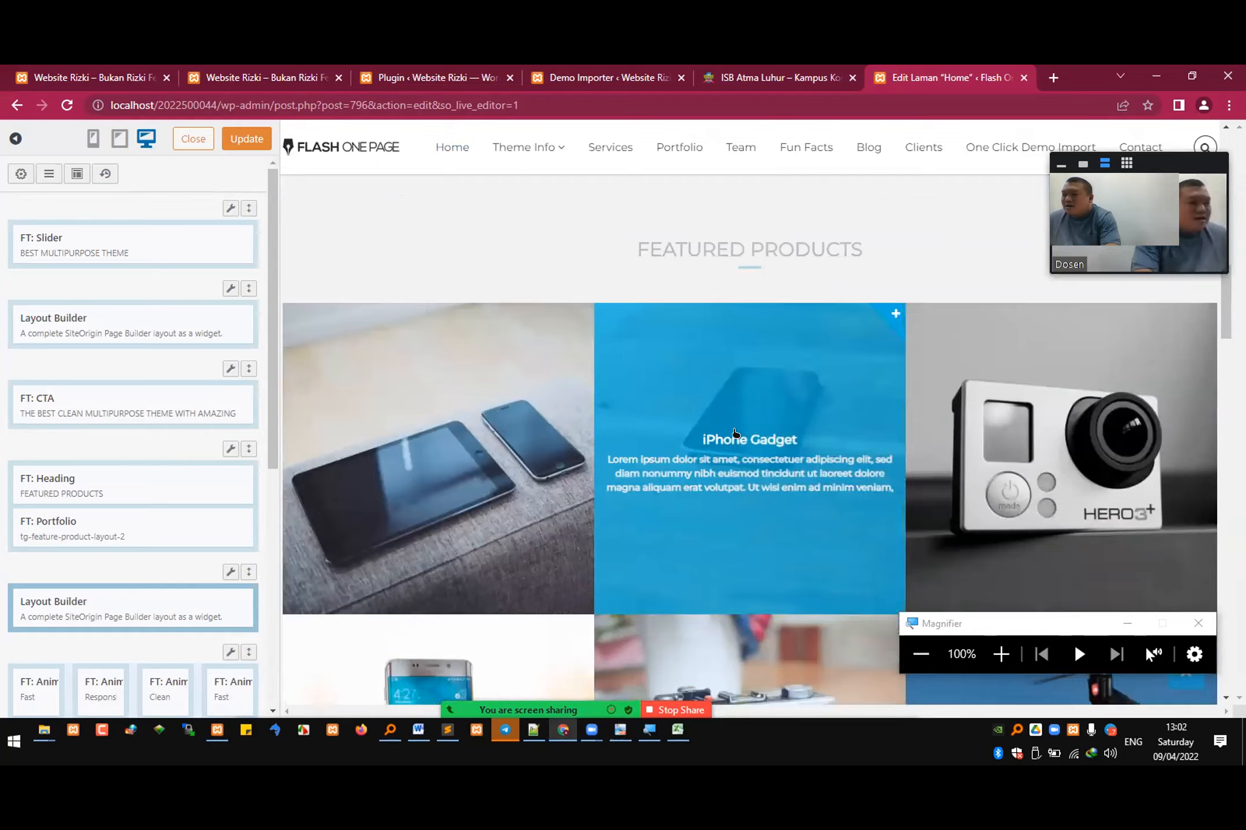
# Step: Open the featured products portfolio widget and inspect its general and styling settings
pyautogui.click(775, 395)
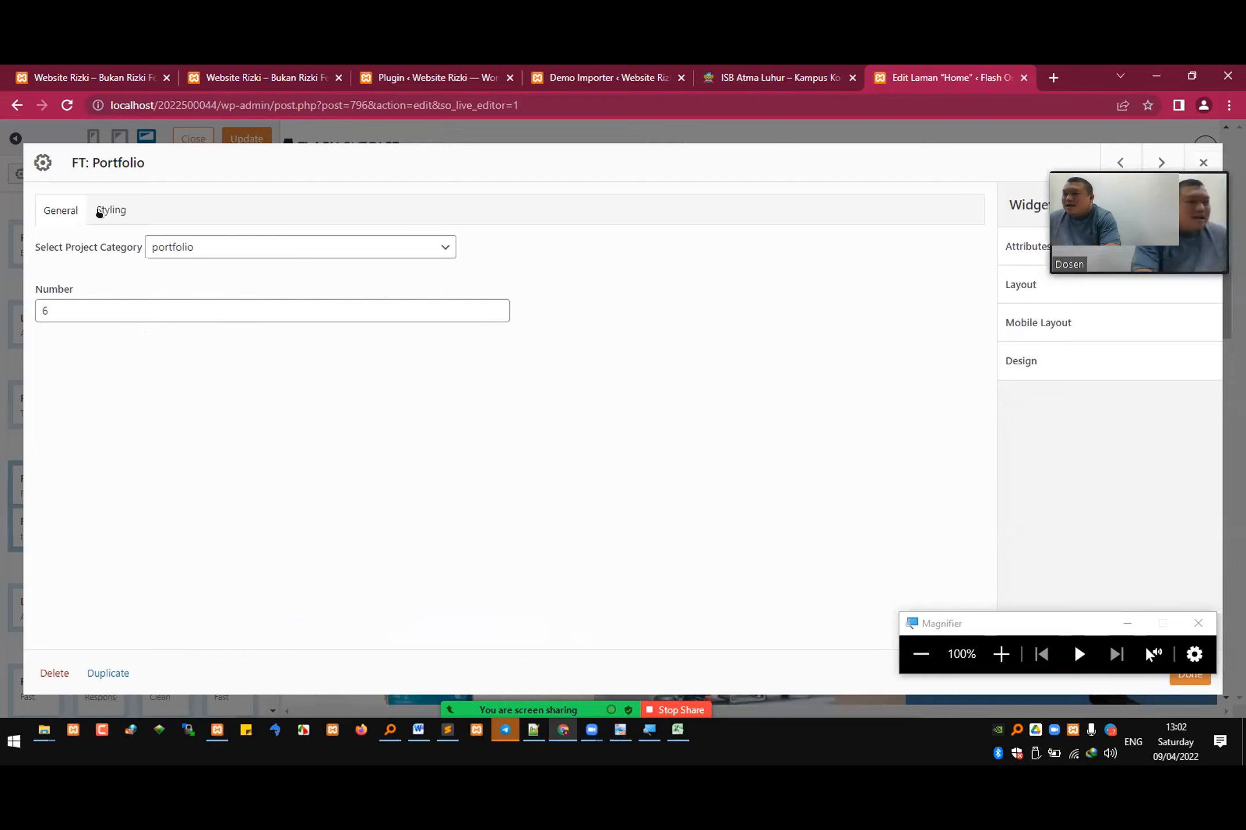
pyautogui.click(68, 215)
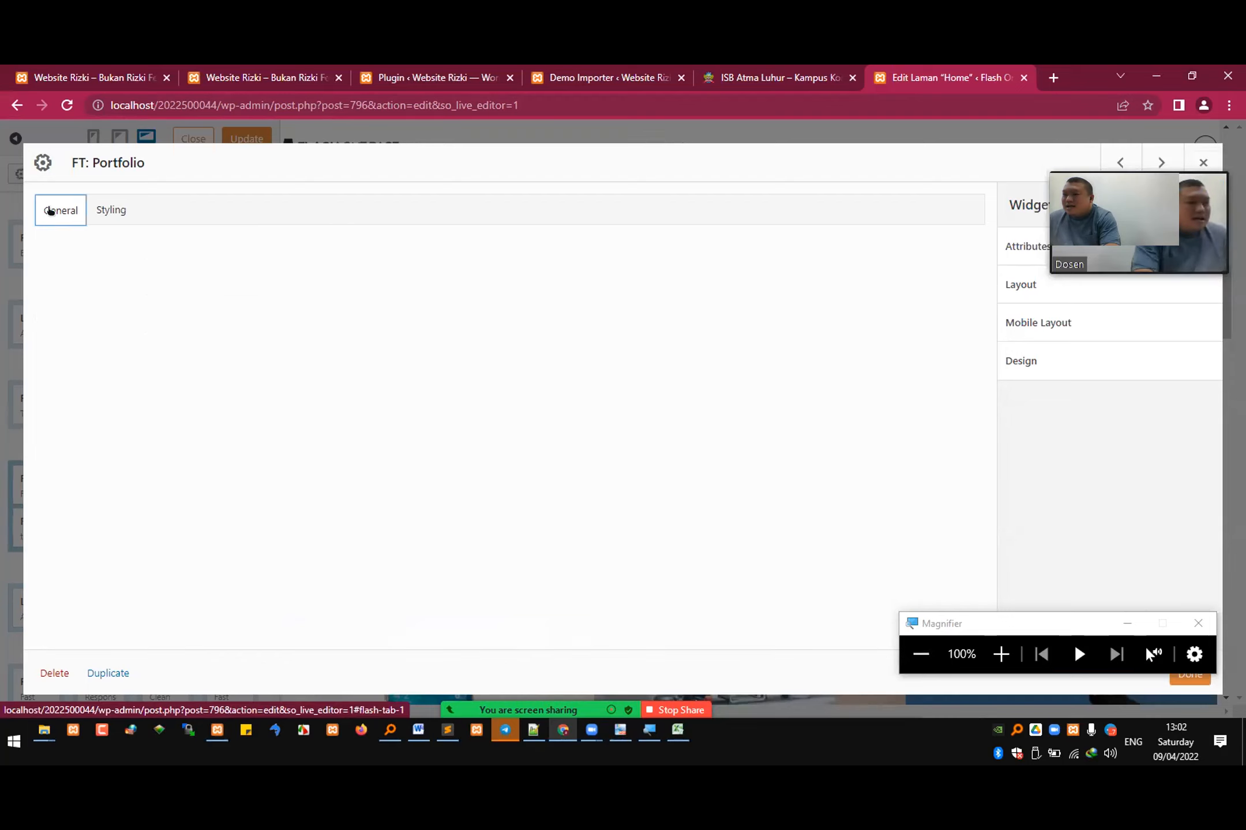
pyautogui.click(112, 210)
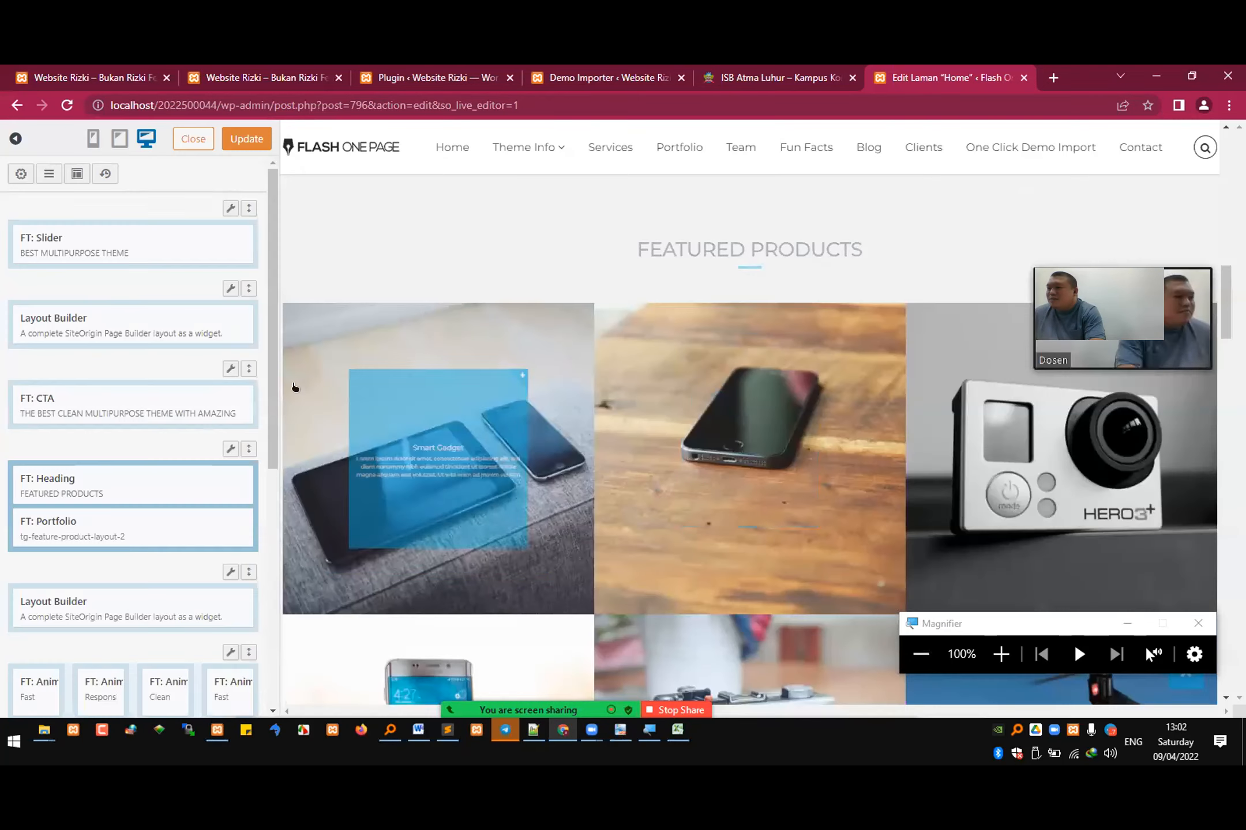
# Step: Close the live editor without updating and look over the published Flash One Page front page
pyautogui.scroll(3, 600, 426)
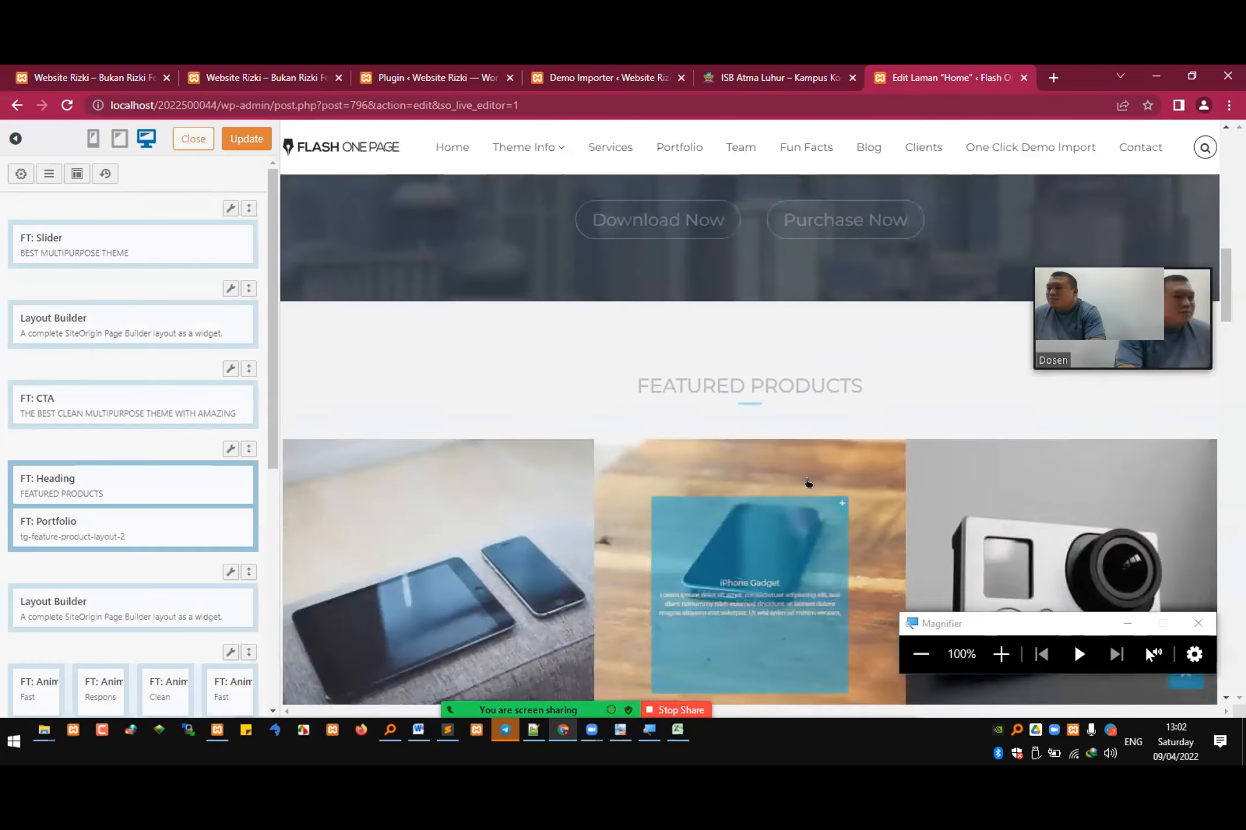
pyautogui.scroll(3, 533, 248)
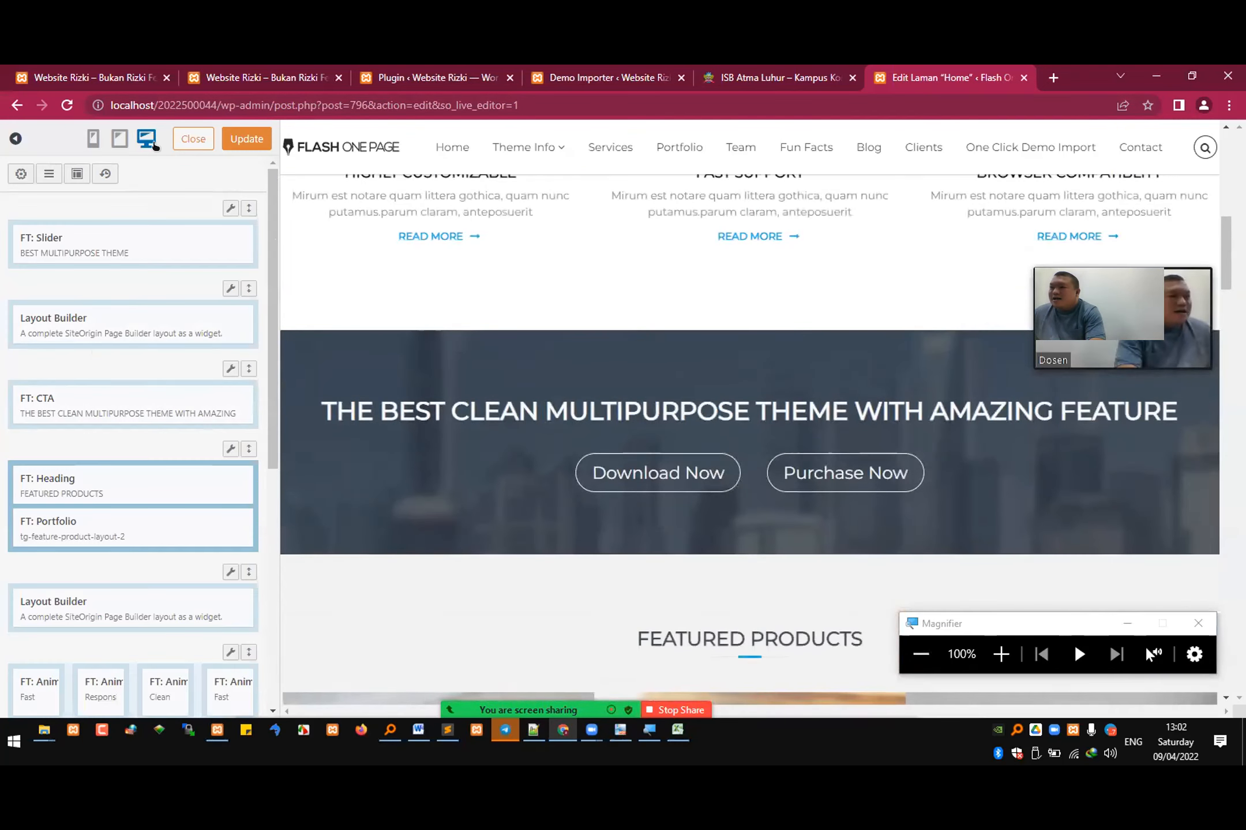
pyautogui.click(185, 140)
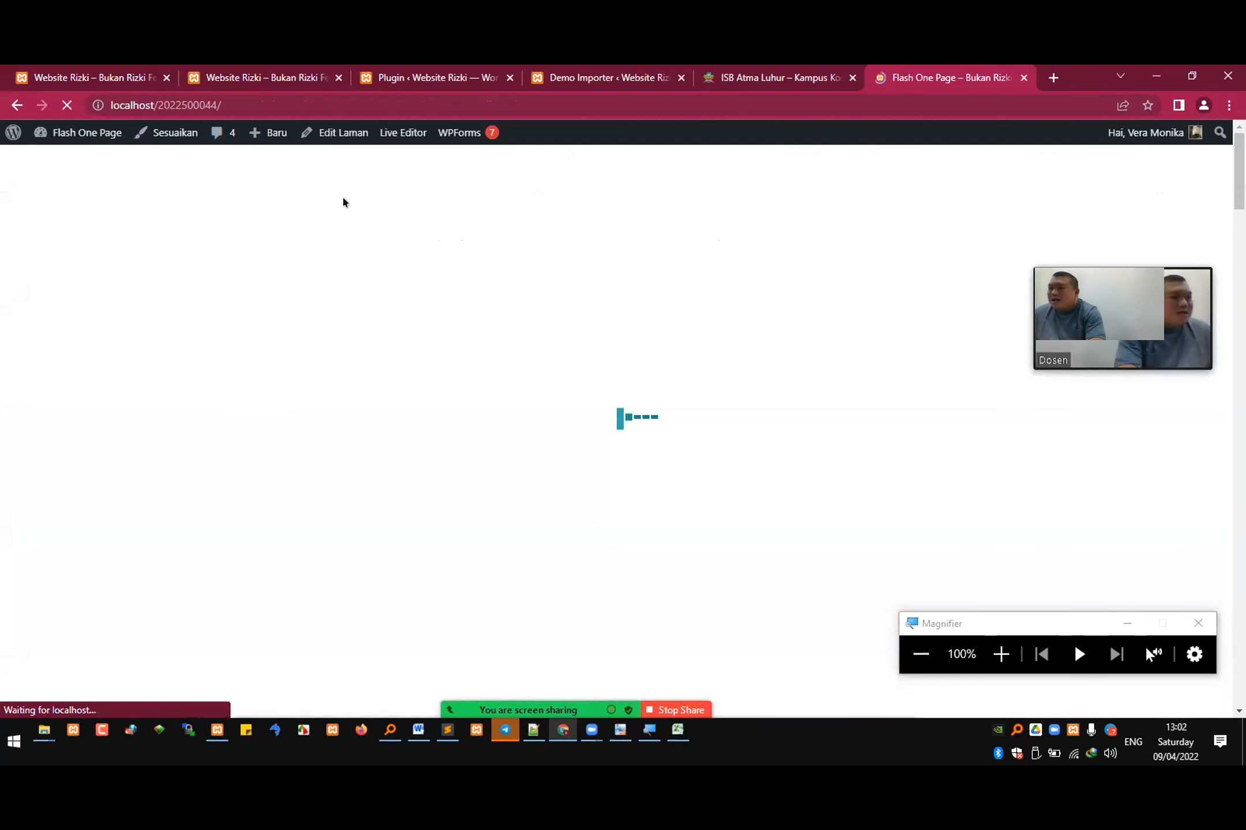
pyautogui.scroll(-6, 641, 360)
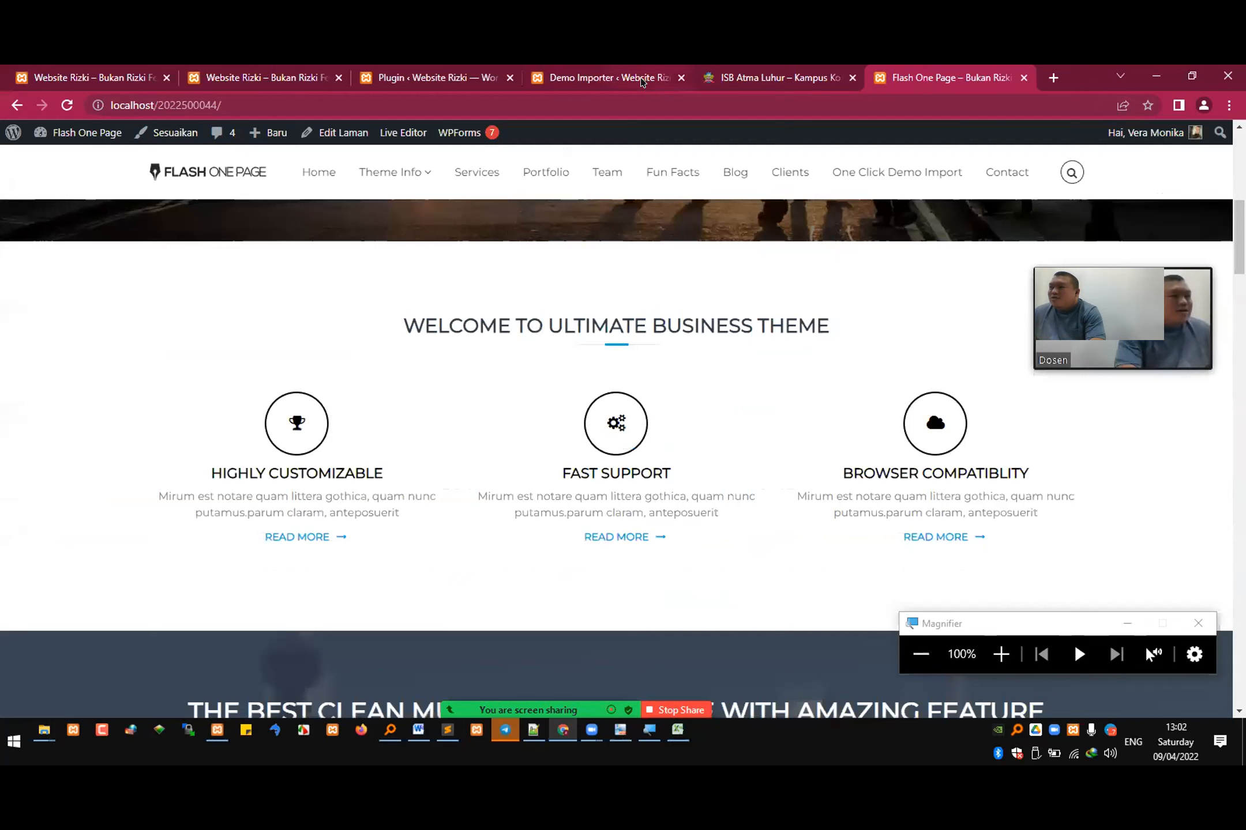
# Step: Close the ISB Atma Luhur and Demo Importer browser tabs
pyautogui.click(750, 77)
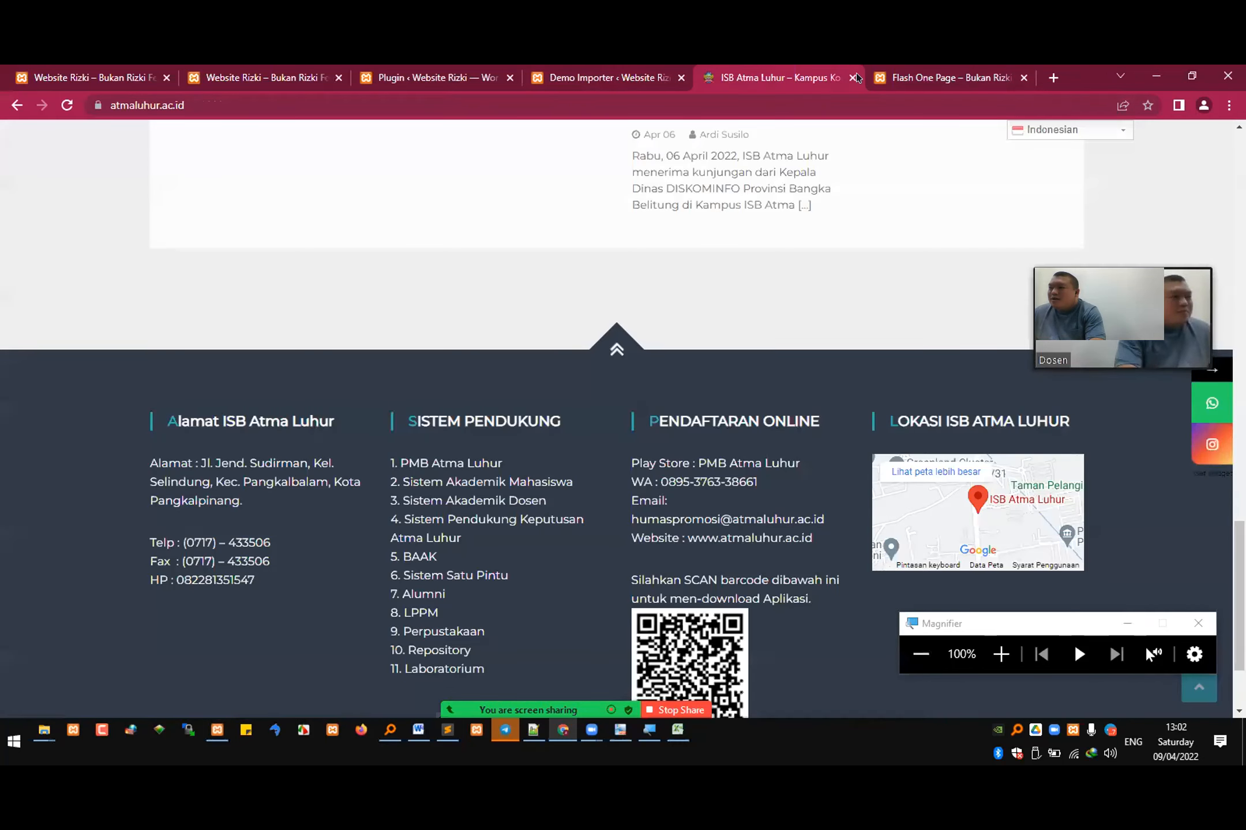
pyautogui.click(852, 77)
pyautogui.click(686, 71)
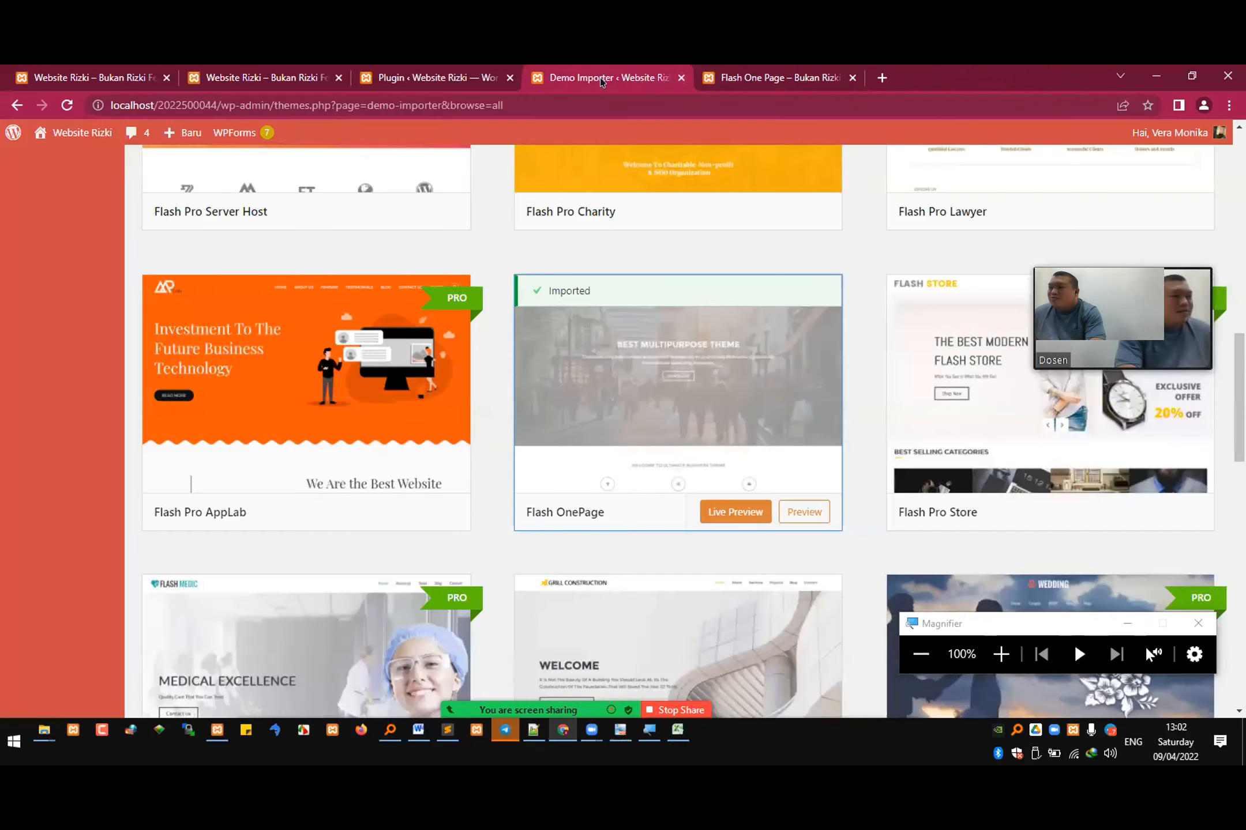
pyautogui.click(680, 76)
# Step: From the WordPress admin's installed themes, activate the Twenty Twenty theme
pyautogui.click(475, 79)
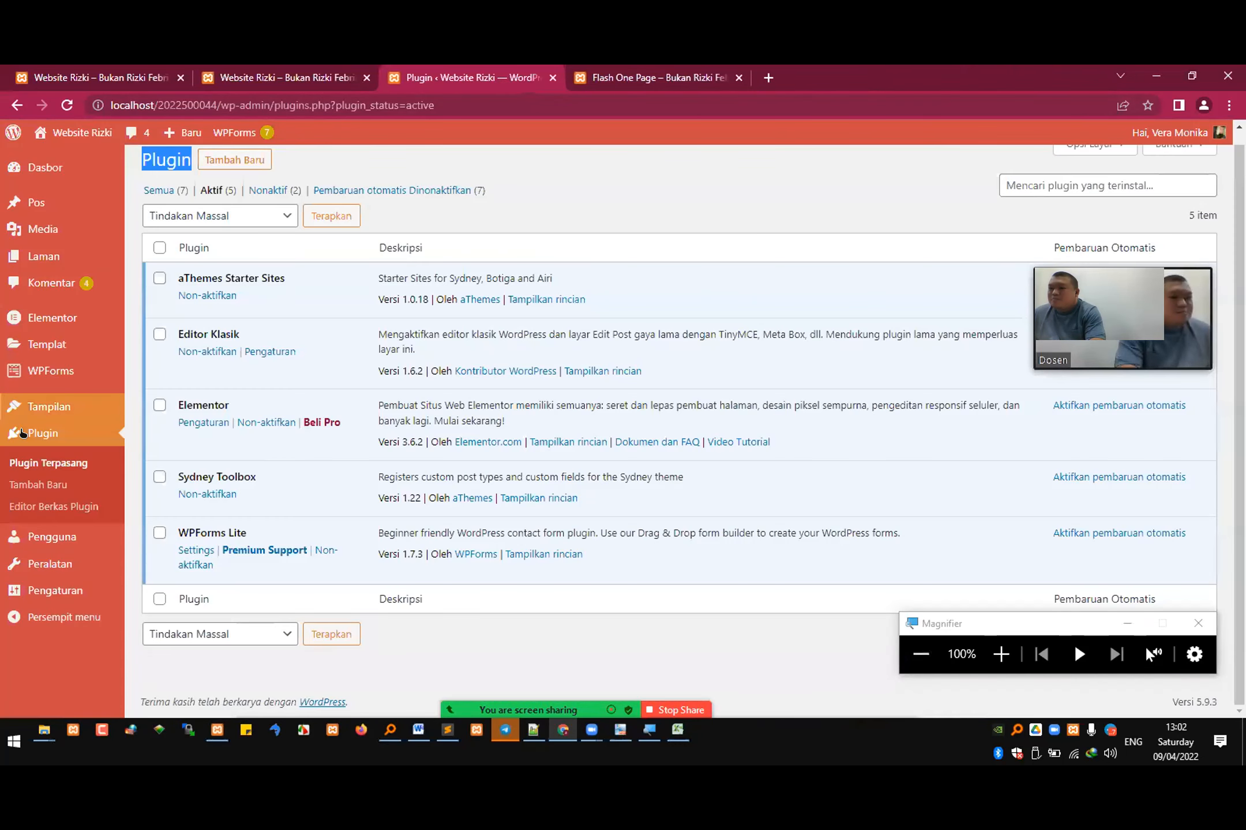
pyautogui.moveTo(43, 411)
pyautogui.click(155, 409)
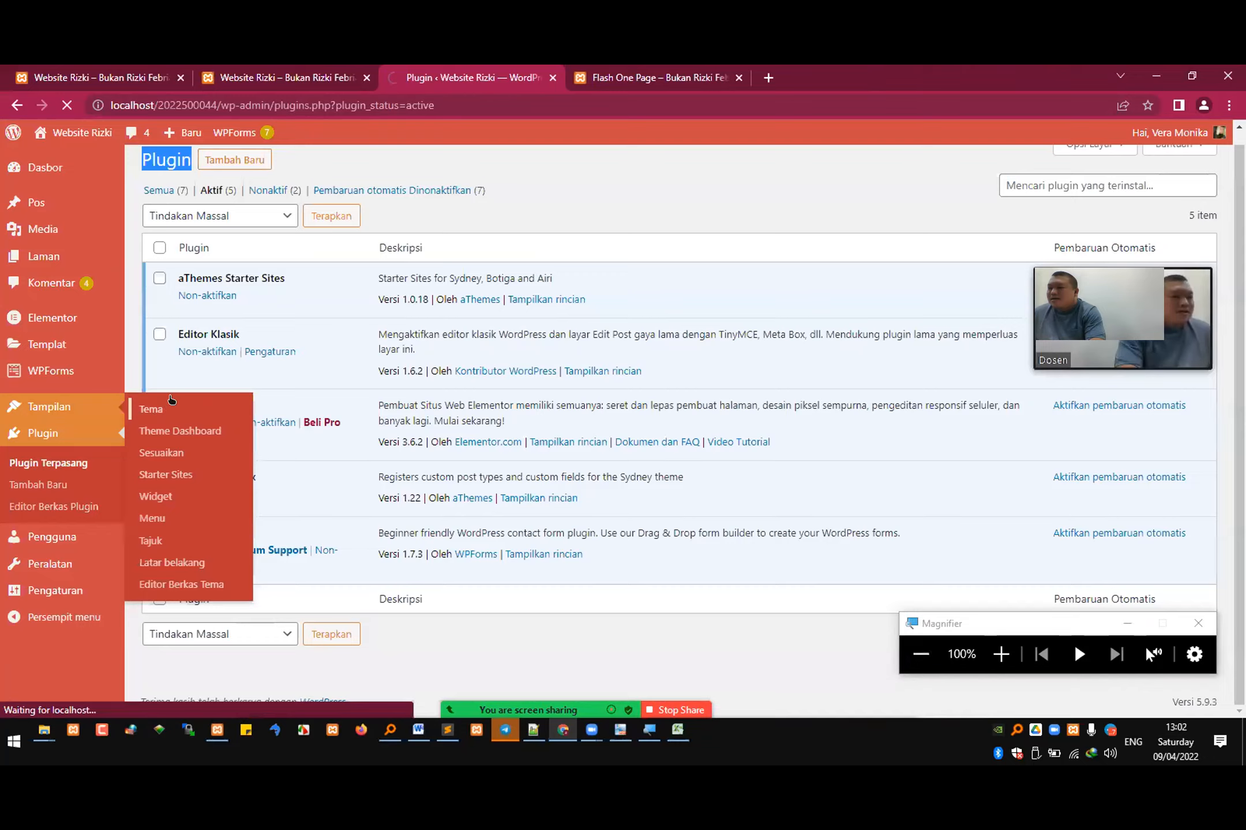
pyautogui.moveTo(631, 410)
pyautogui.scroll(-5, 503, 461)
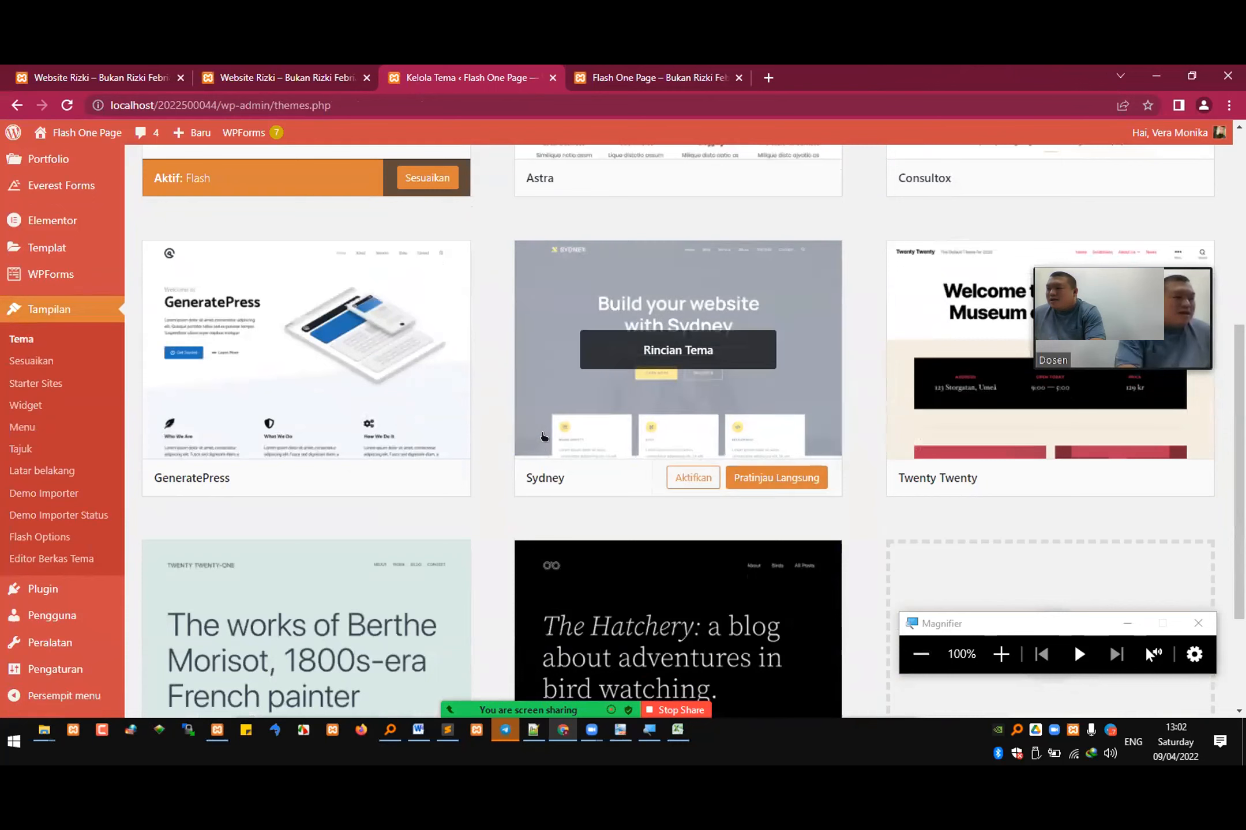
pyautogui.moveTo(977, 476)
pyautogui.click(1046, 477)
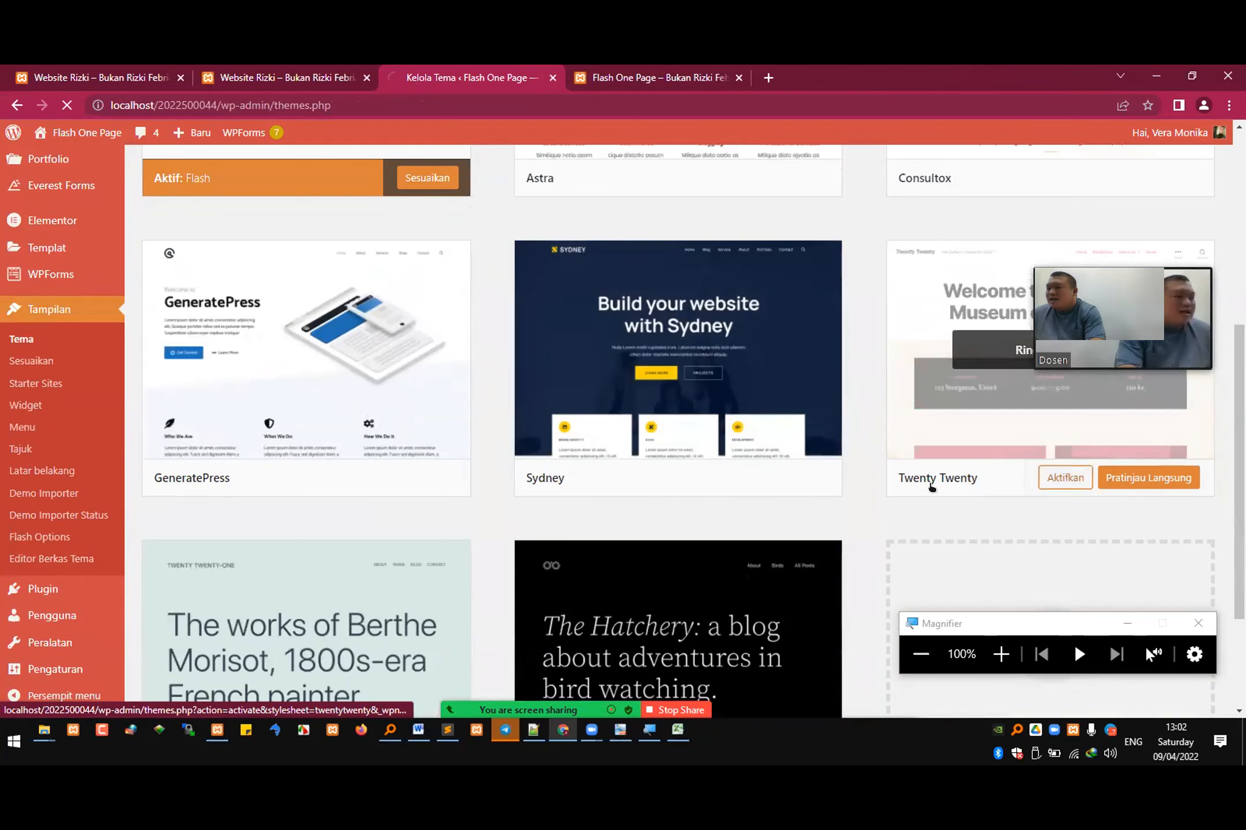
# Step: Close the Flash One Page tab and the duplicate website tab, keeping one front page and the theme manager open
pyautogui.click(655, 72)
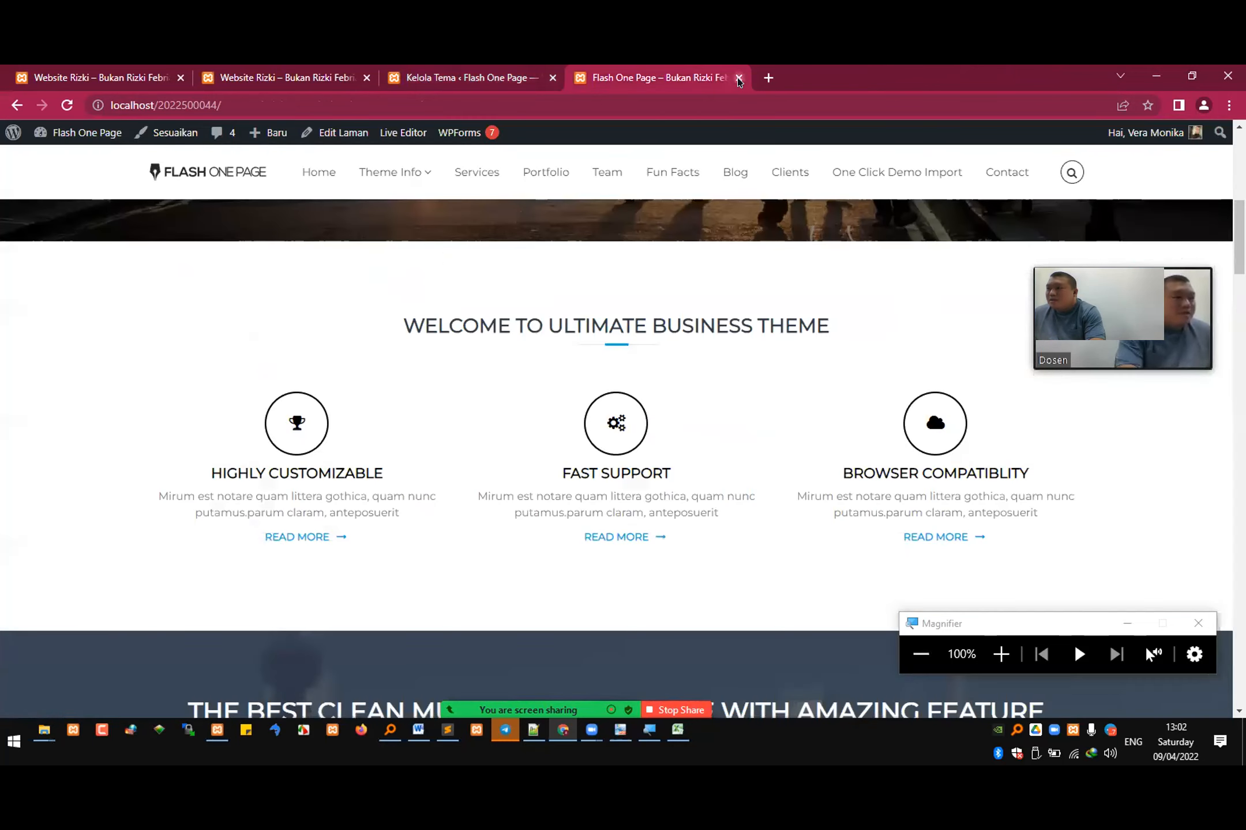
pyautogui.click(739, 77)
pyautogui.click(323, 75)
pyautogui.click(366, 77)
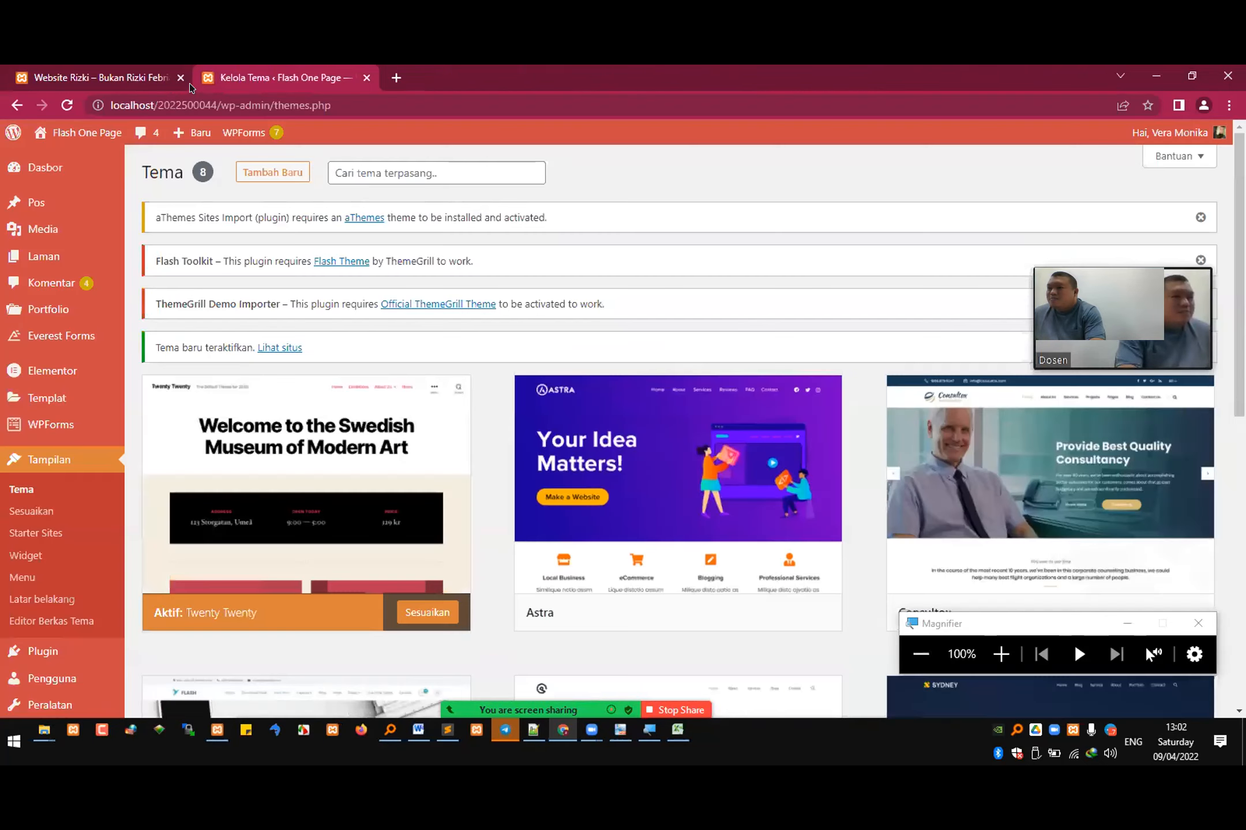
pyautogui.click(144, 68)
pyautogui.click(267, 81)
pyautogui.click(258, 95)
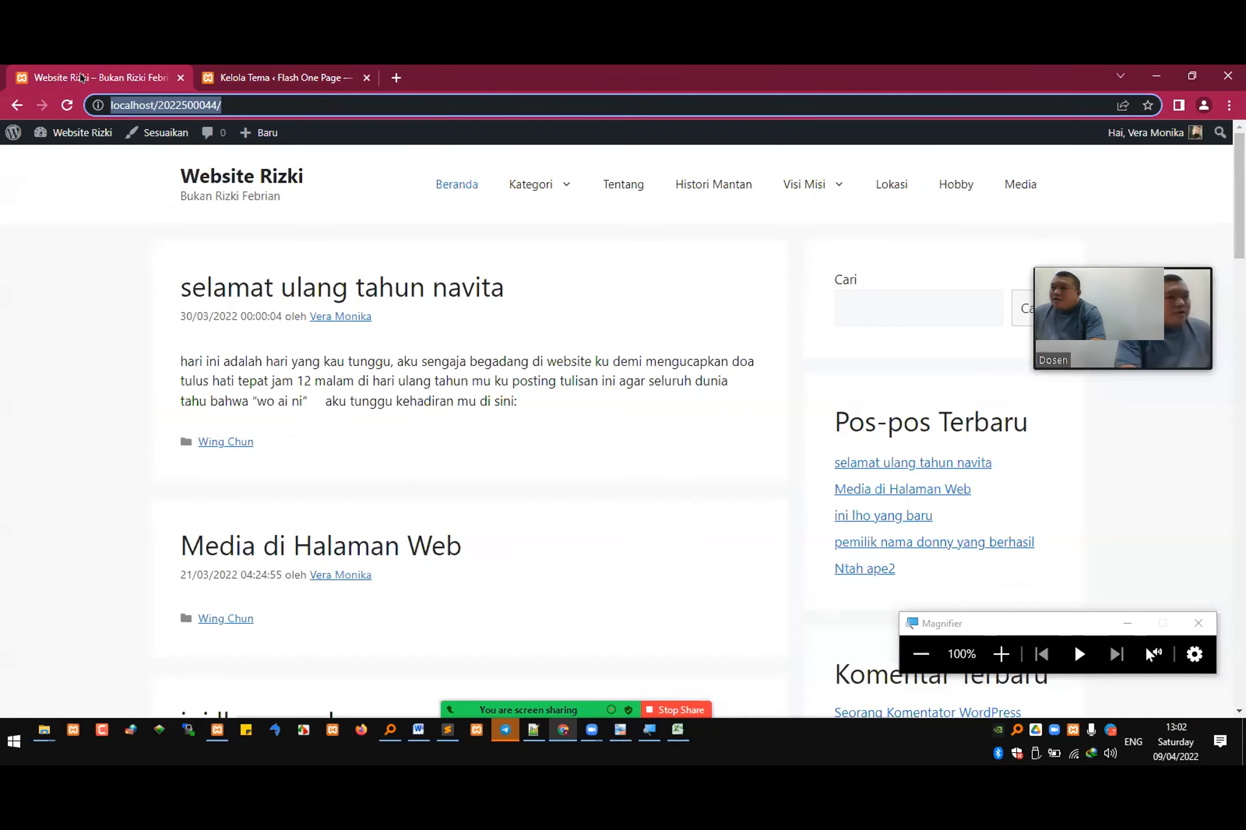
pyautogui.click(102, 68)
pyautogui.moveTo(237, 126)
pyautogui.press('Return')
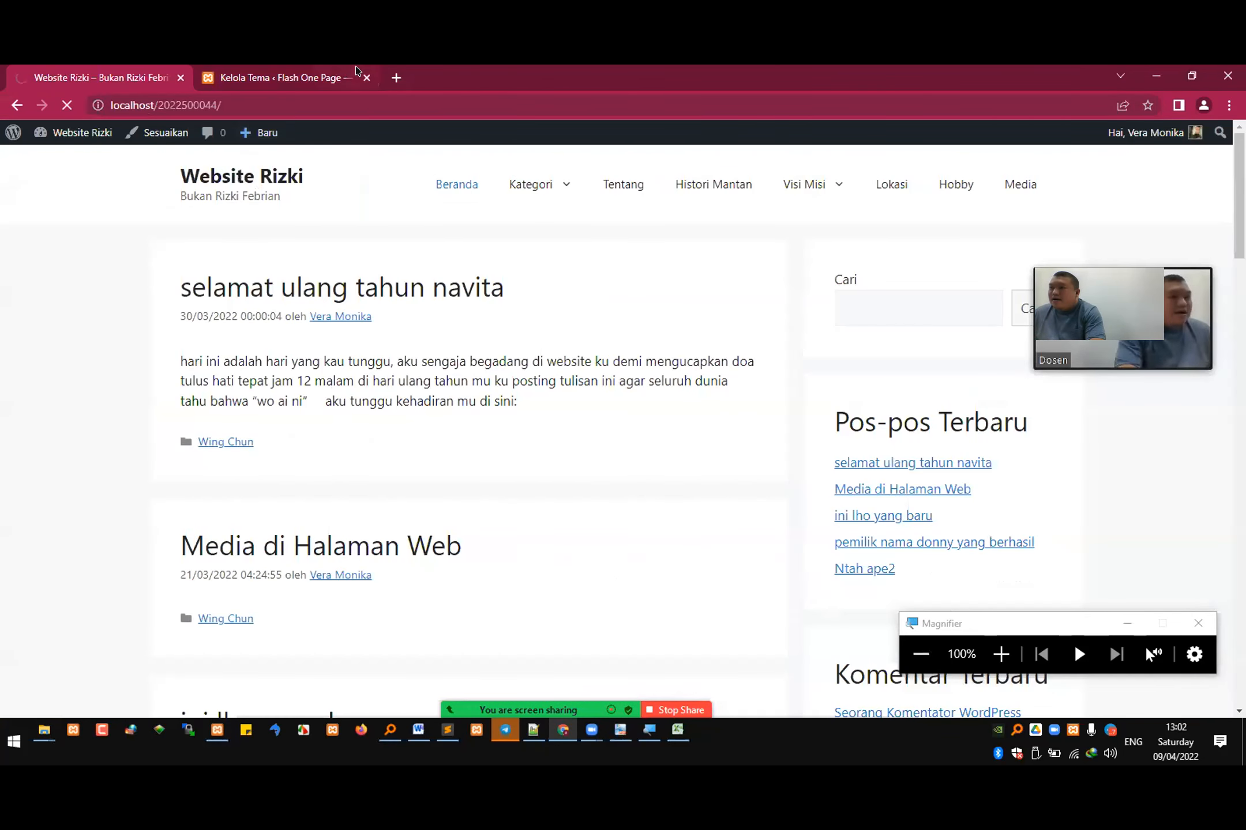
pyautogui.click(354, 68)
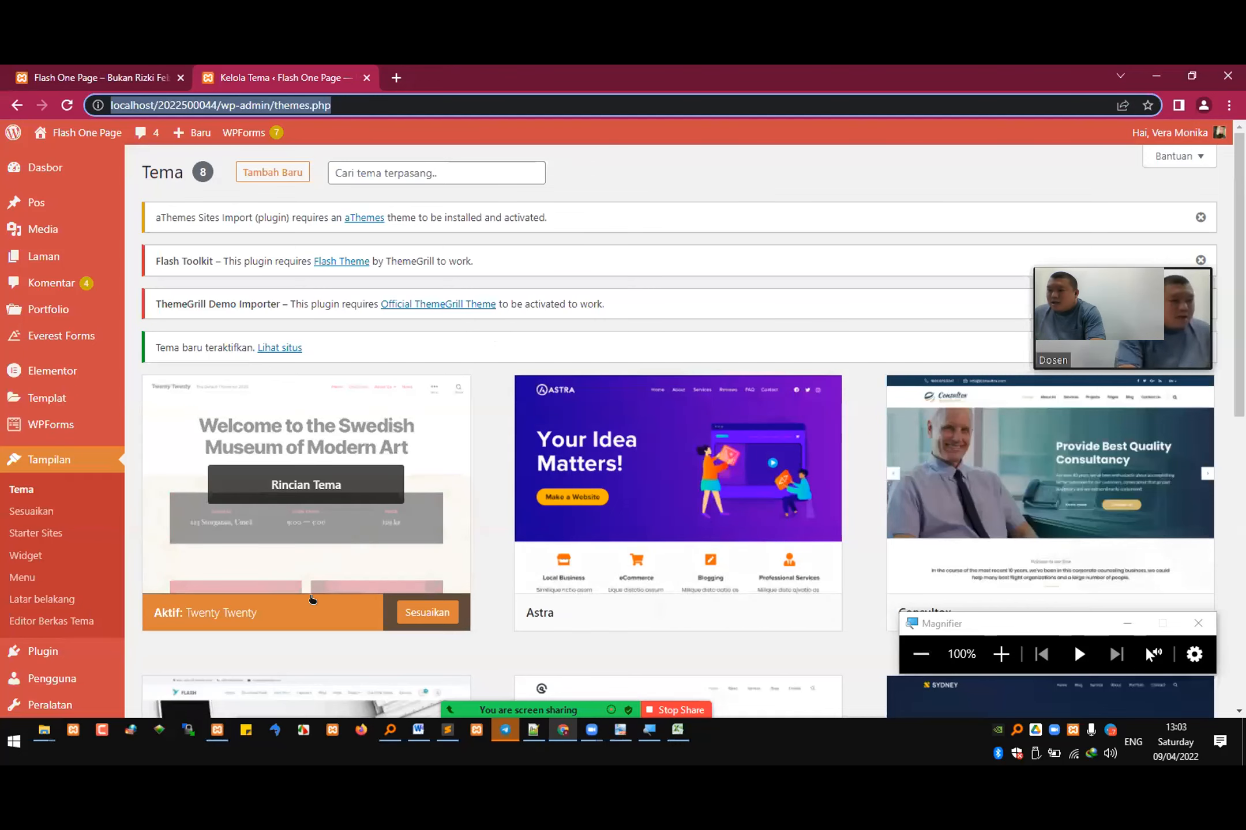
pyautogui.click(121, 72)
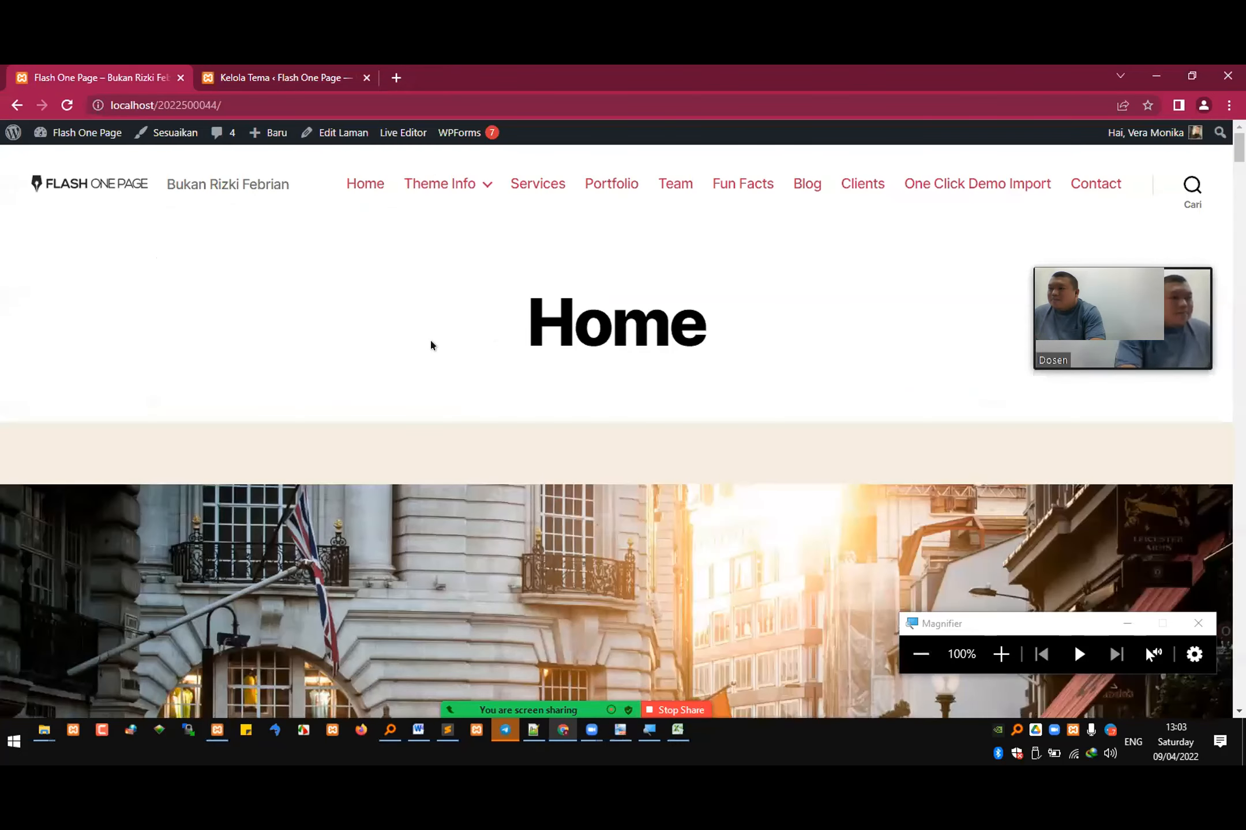
# Step: In the reading settings, set the homepage to display the latest posts (Pos-pos terbaru Anda) and save the changes
pyautogui.click(269, 75)
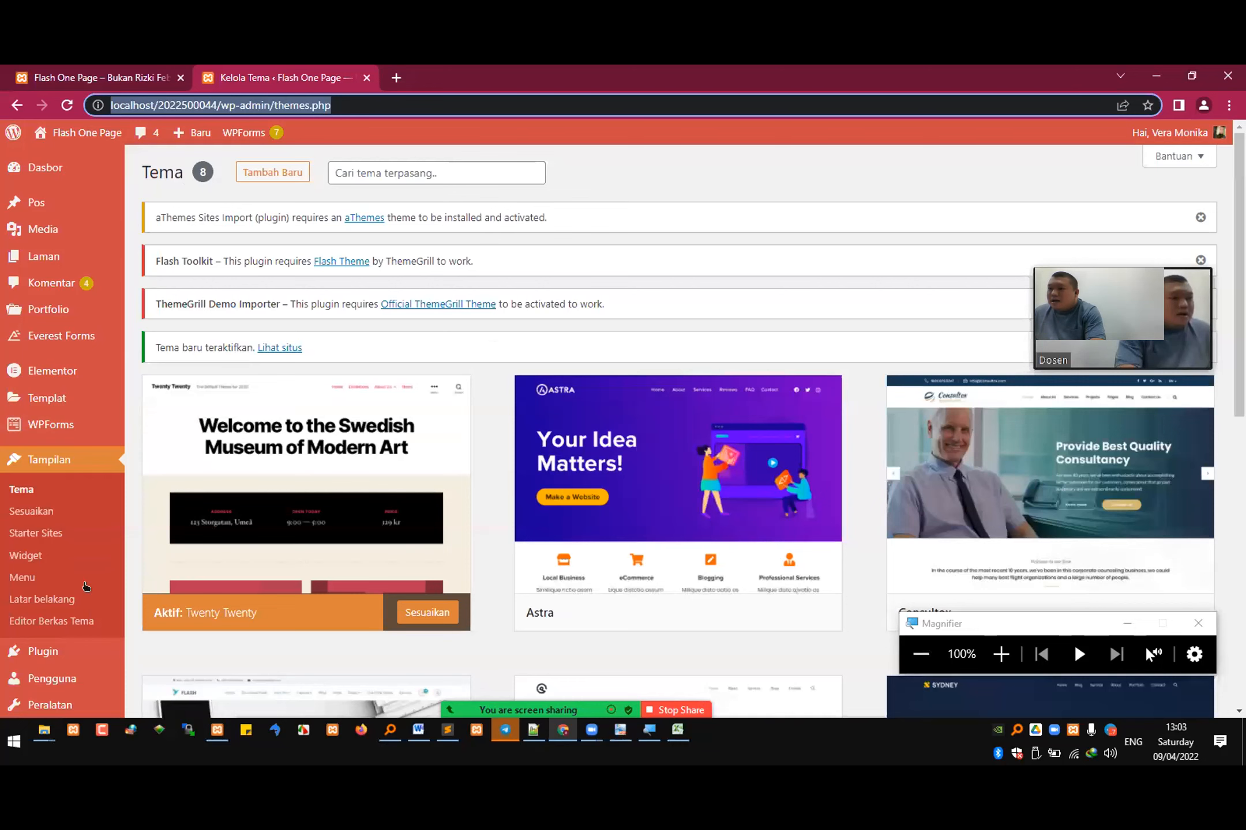
pyautogui.moveTo(58, 708)
pyautogui.scroll(-1, 49, 675)
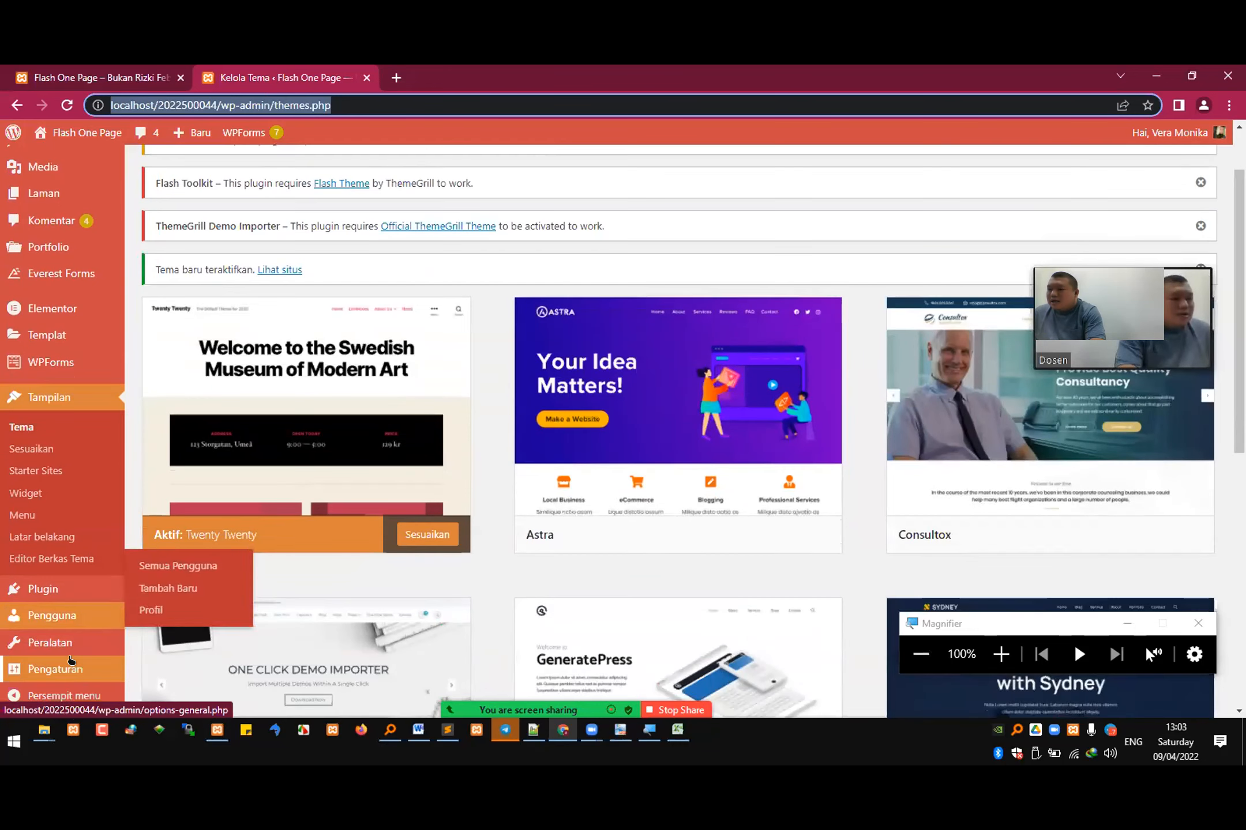
pyautogui.moveTo(58, 669)
pyautogui.click(157, 562)
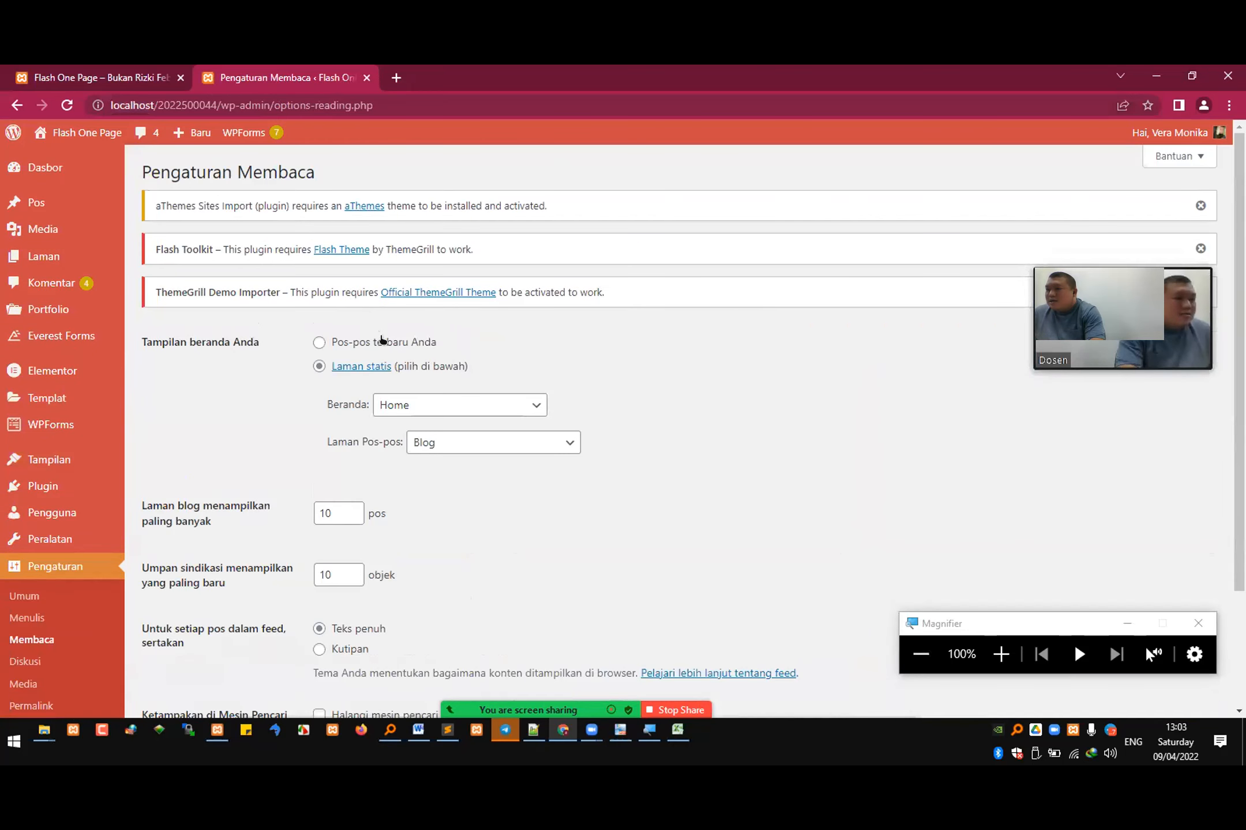
pyautogui.click(381, 341)
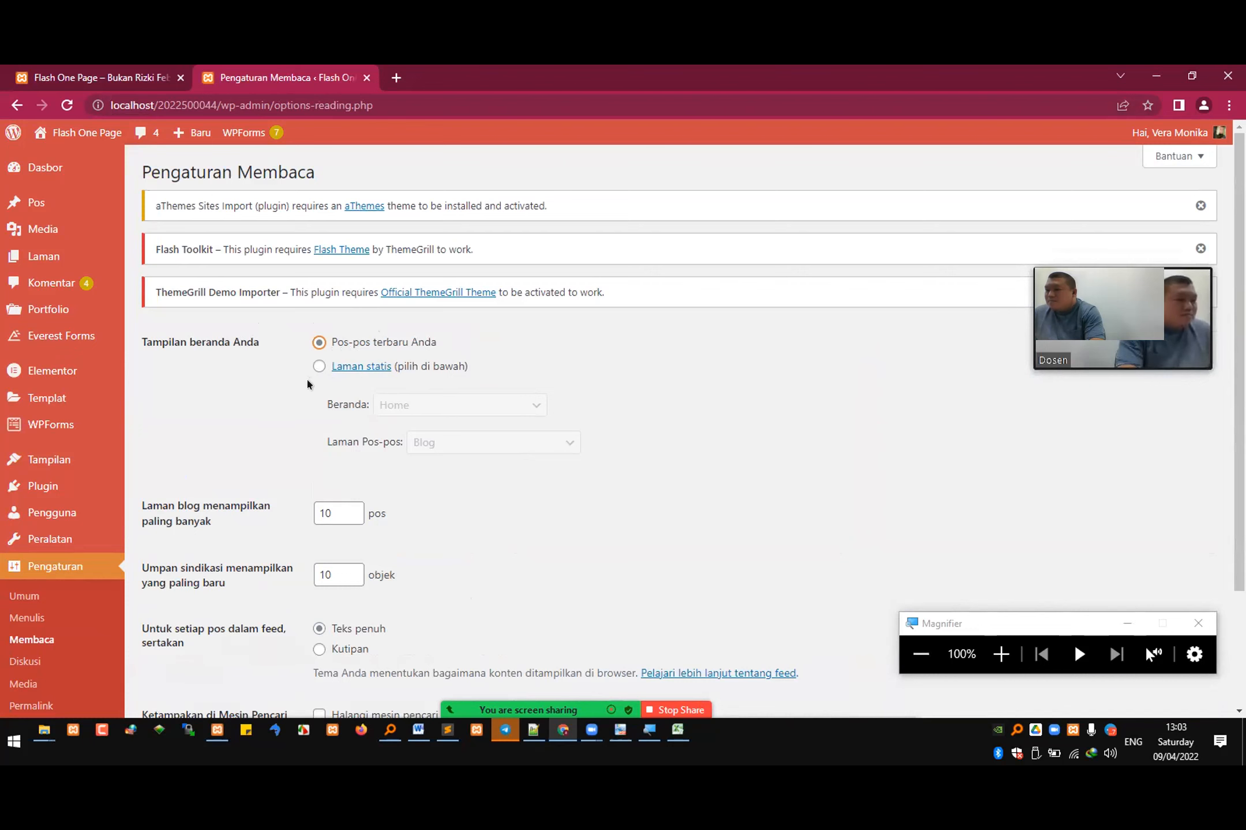
pyautogui.scroll(-3, 304, 387)
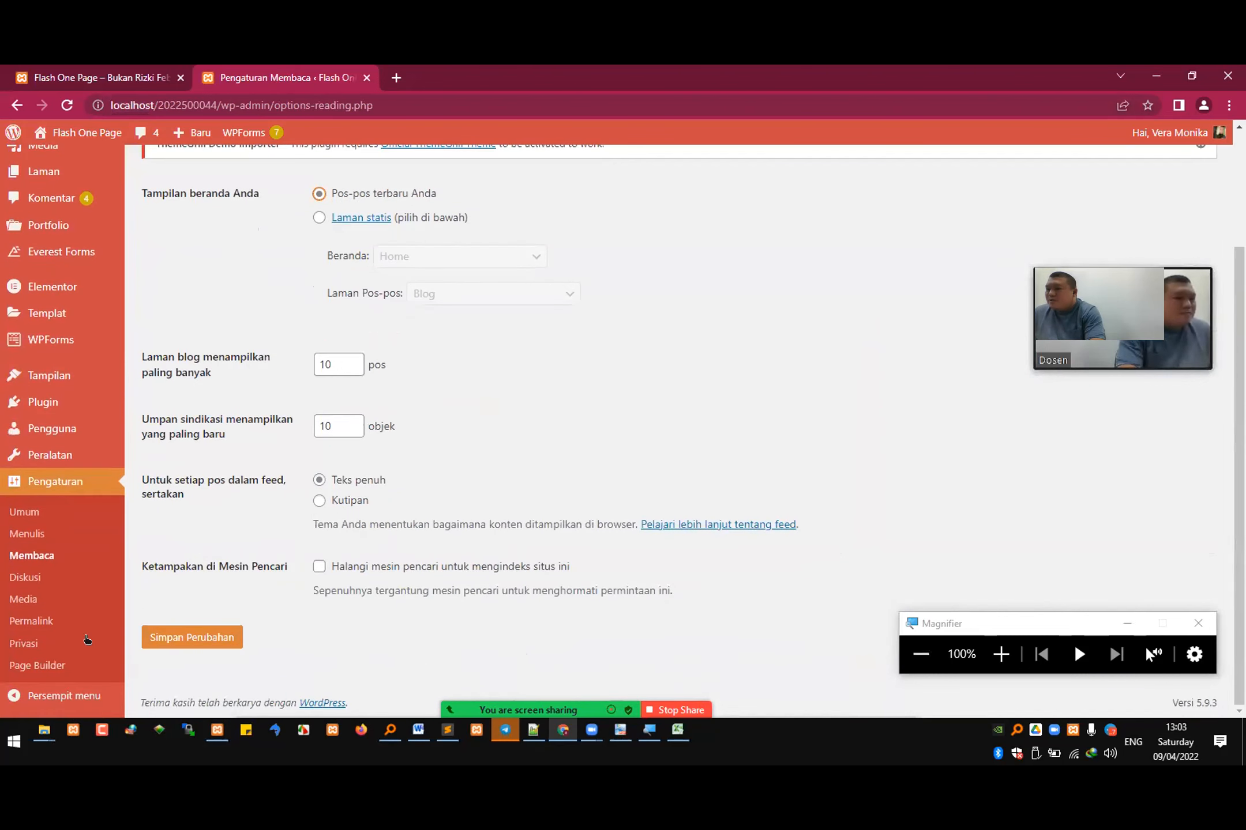
pyautogui.click(208, 641)
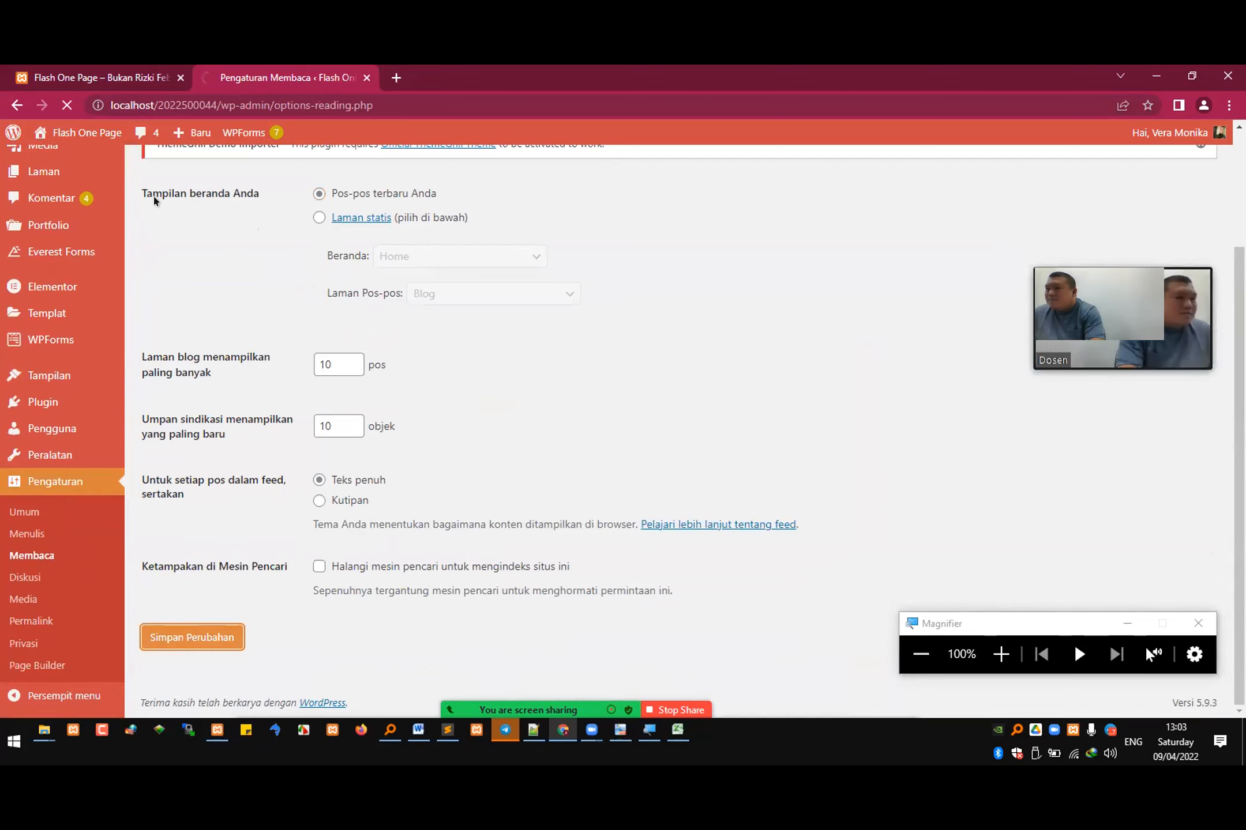
# Step: Reload the site's front page to check the latest-posts homepage
pyautogui.click(116, 71)
pyautogui.click(131, 109)
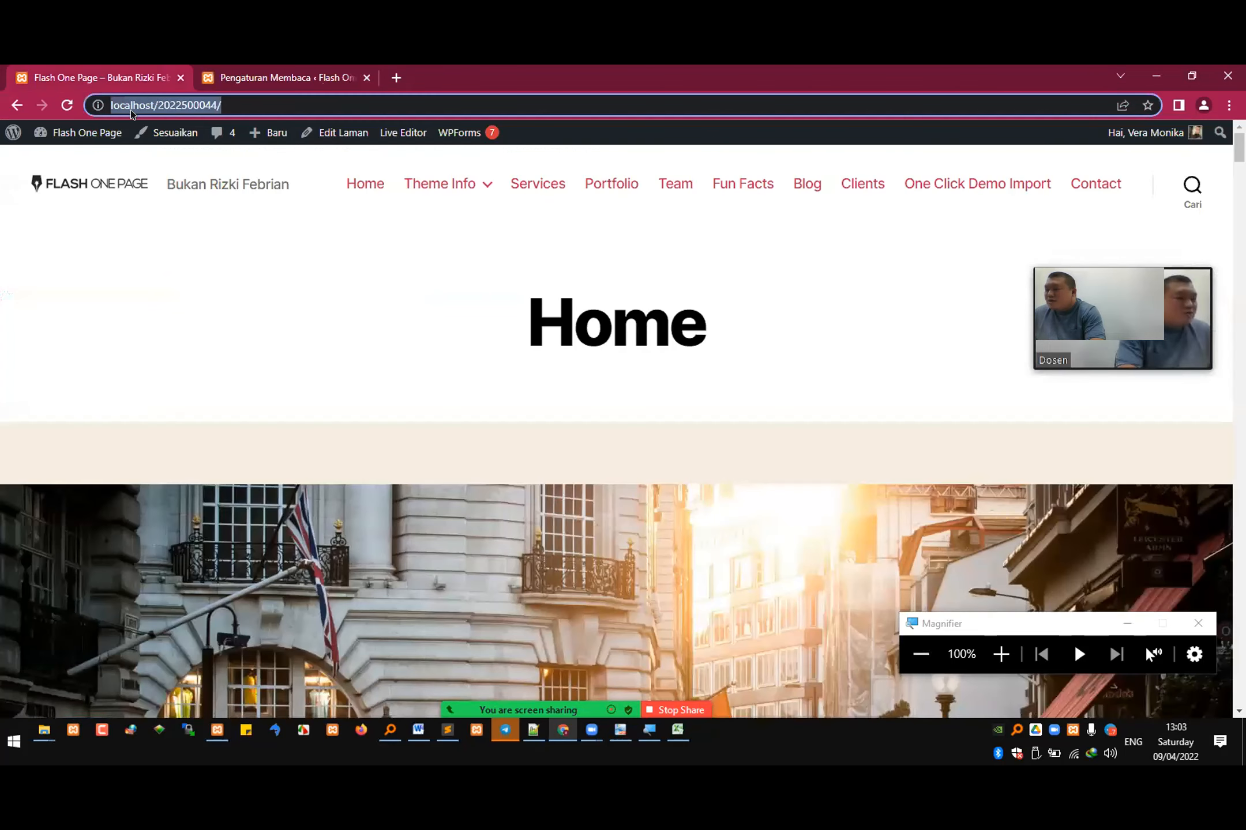
pyautogui.press('Return')
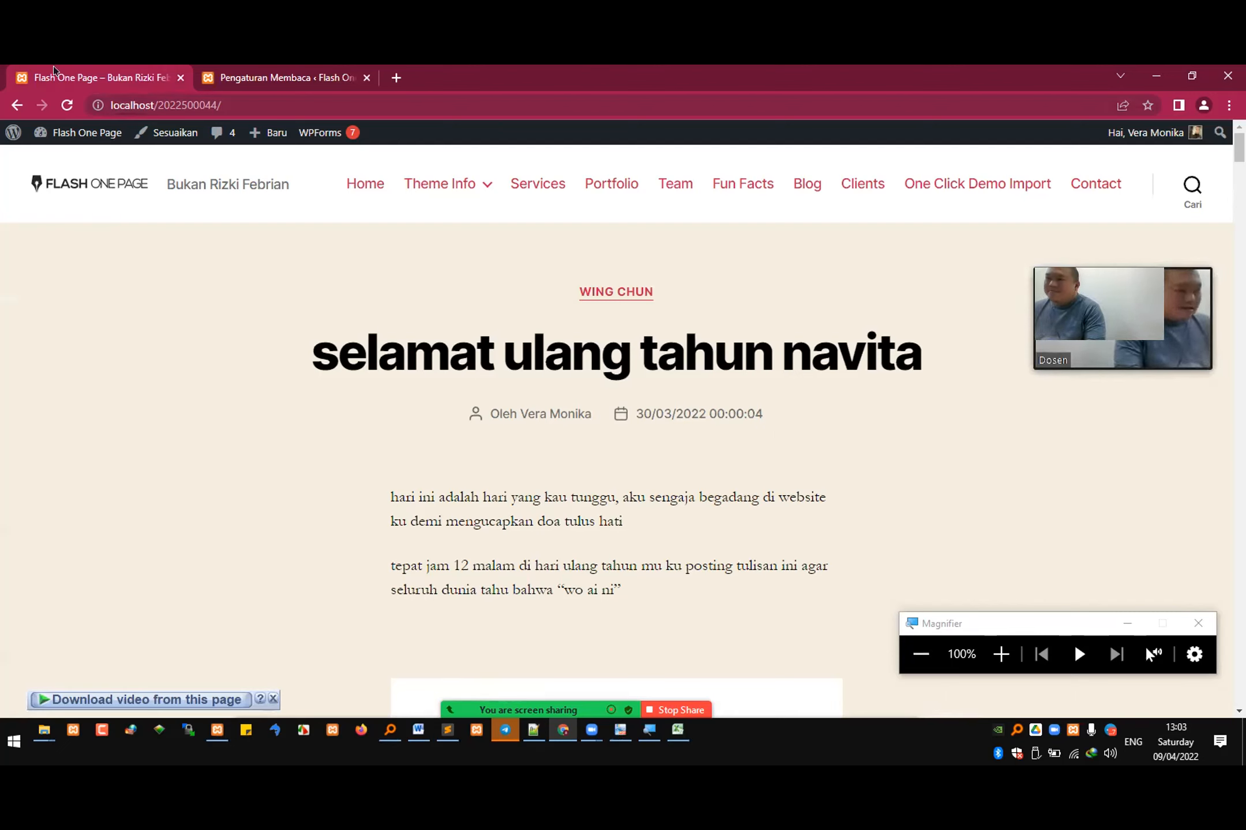
# Step: Return to the WordPress admin and open the installed themes list
pyautogui.click(312, 66)
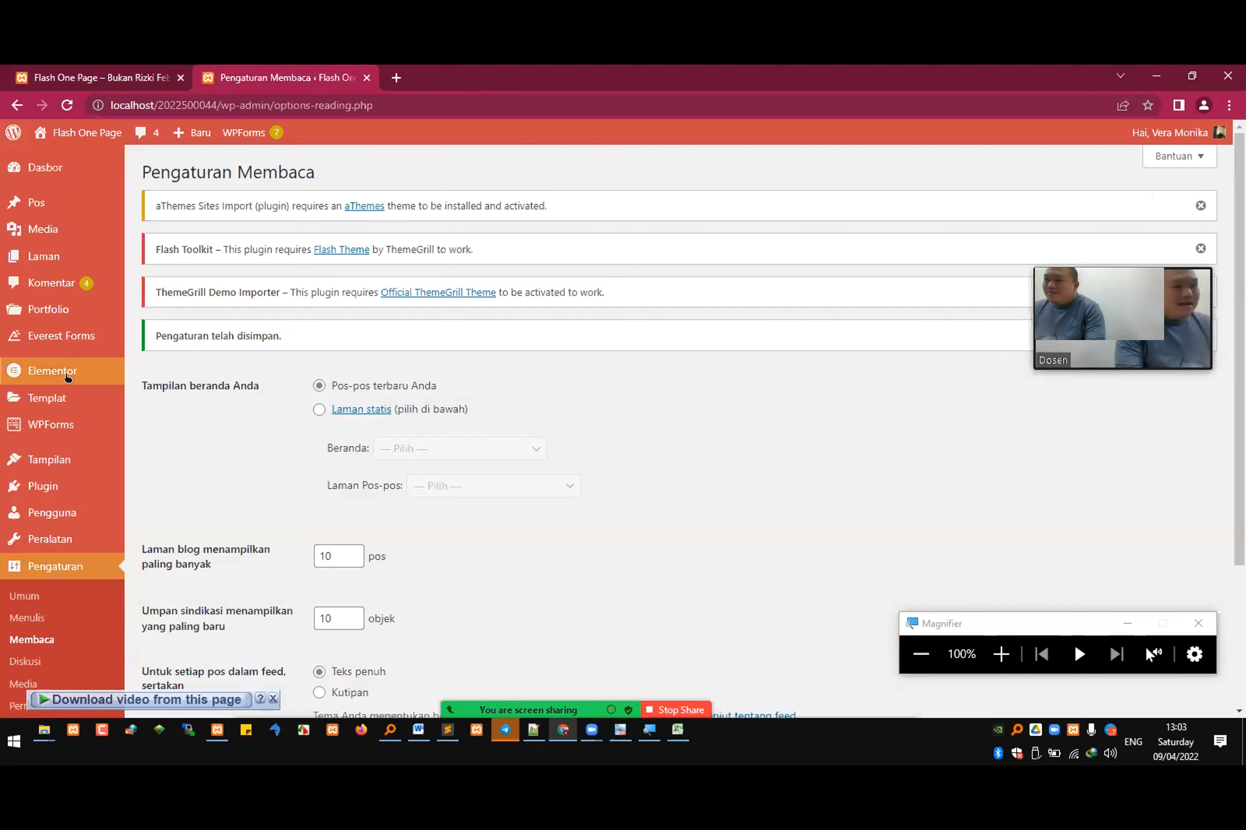
pyautogui.moveTo(83, 473)
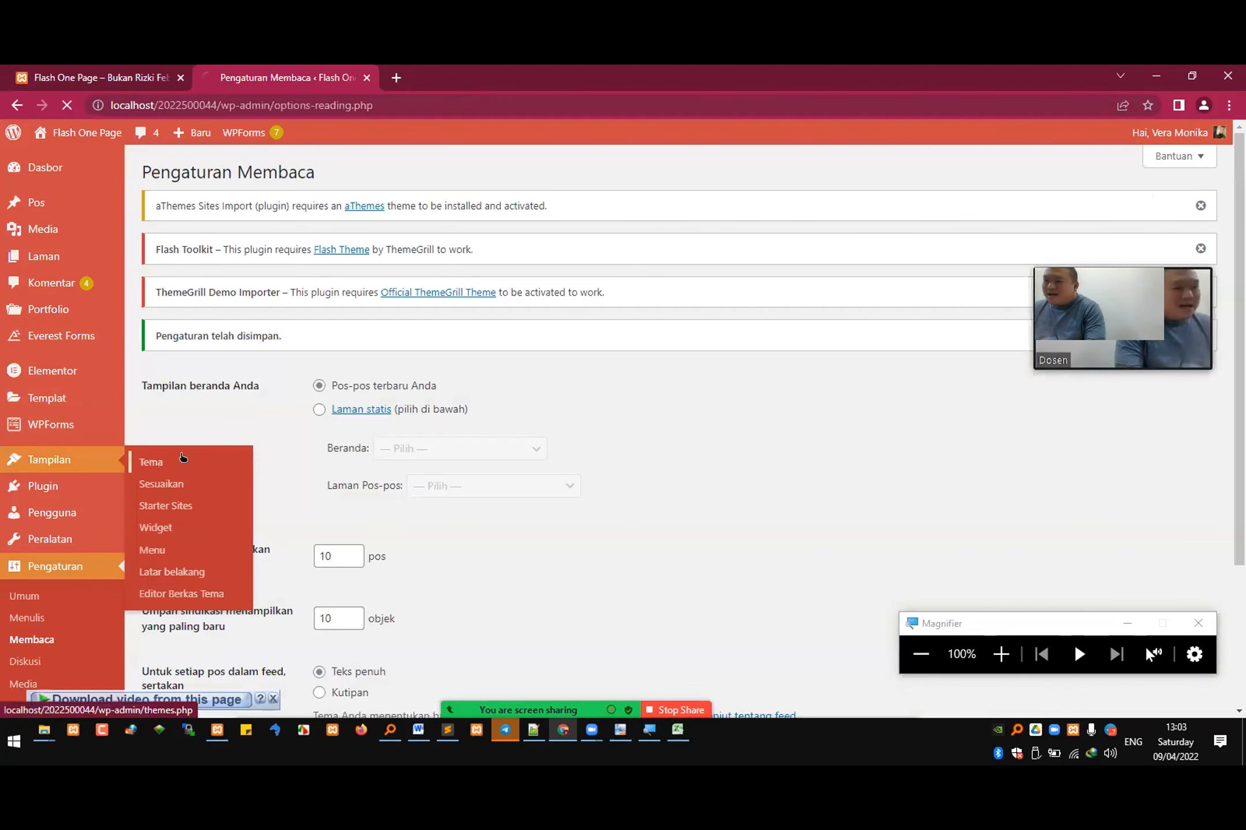
pyautogui.click(181, 460)
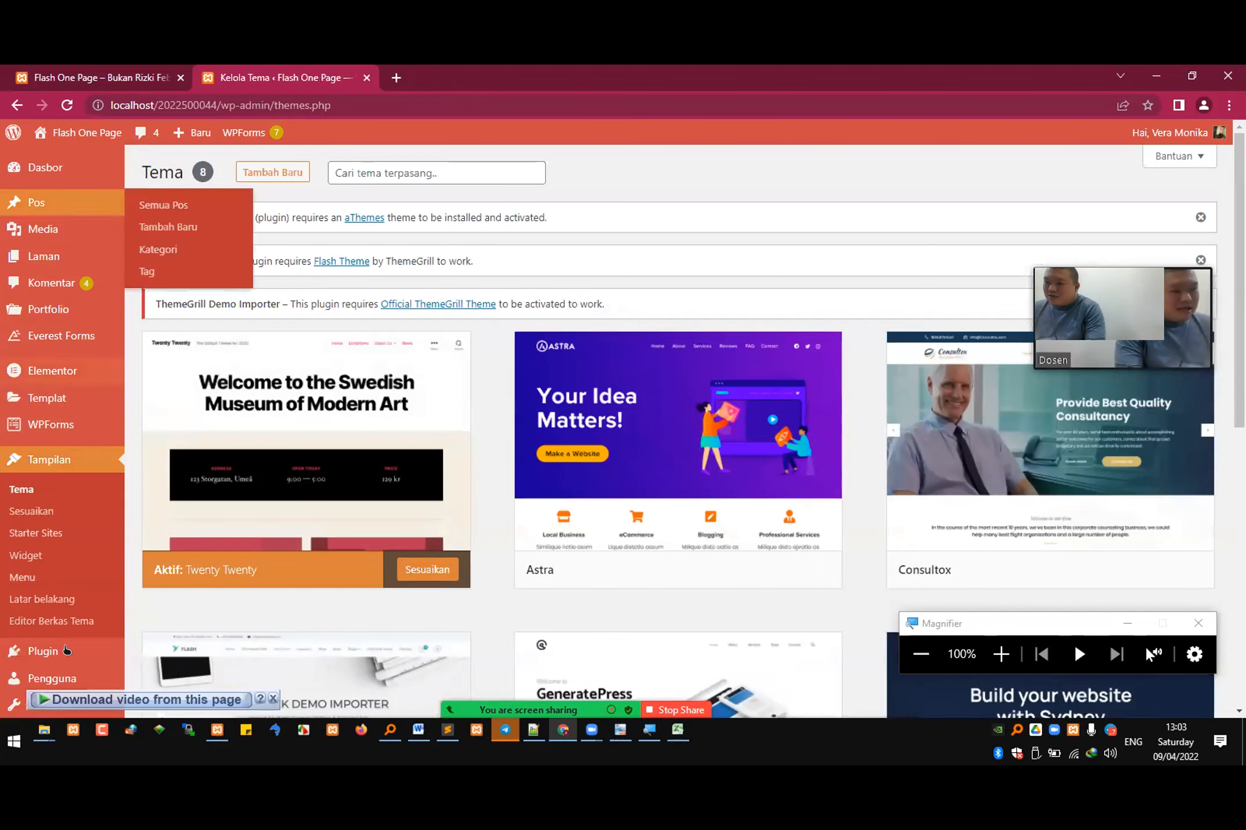
# Step: Open the details of the active Twenty Twenty theme and read through its description
pyautogui.click(340, 443)
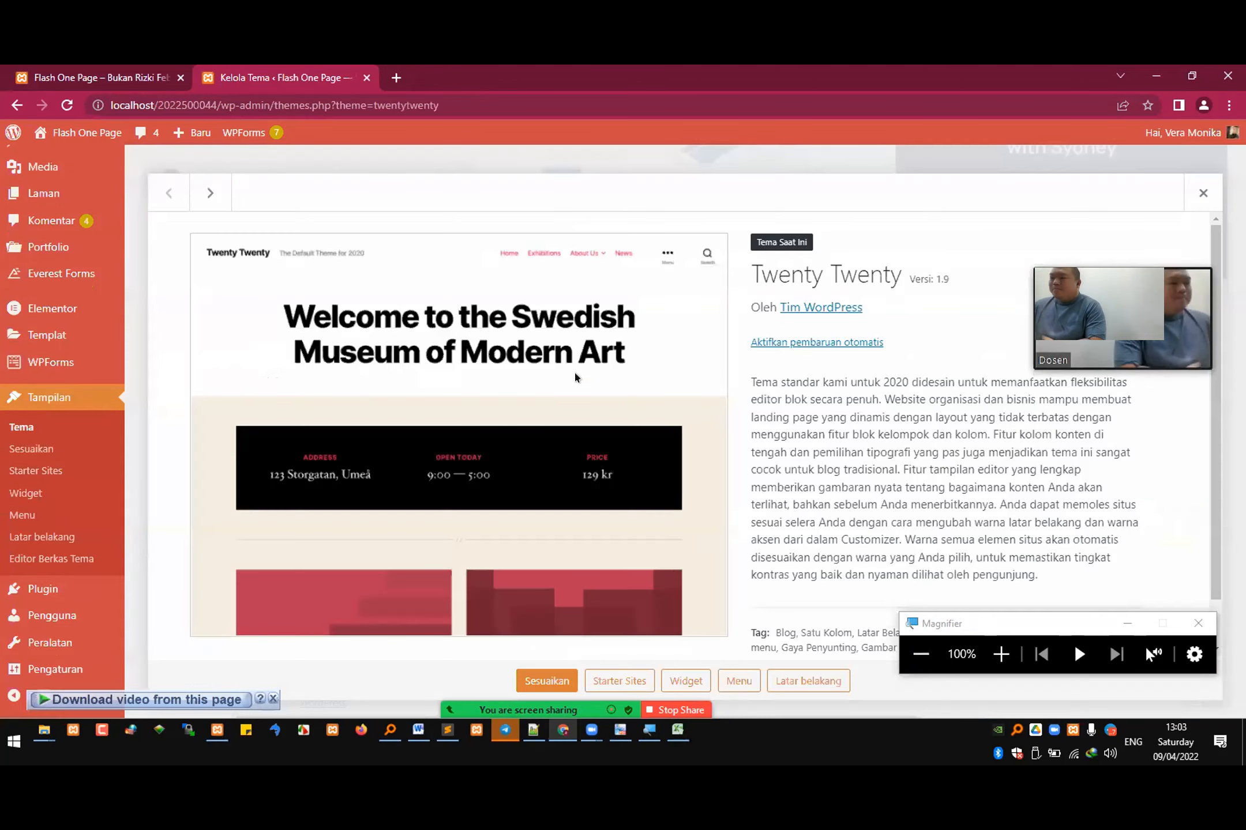
pyautogui.scroll(-2, 615, 356)
pyautogui.scroll(2, 703, 317)
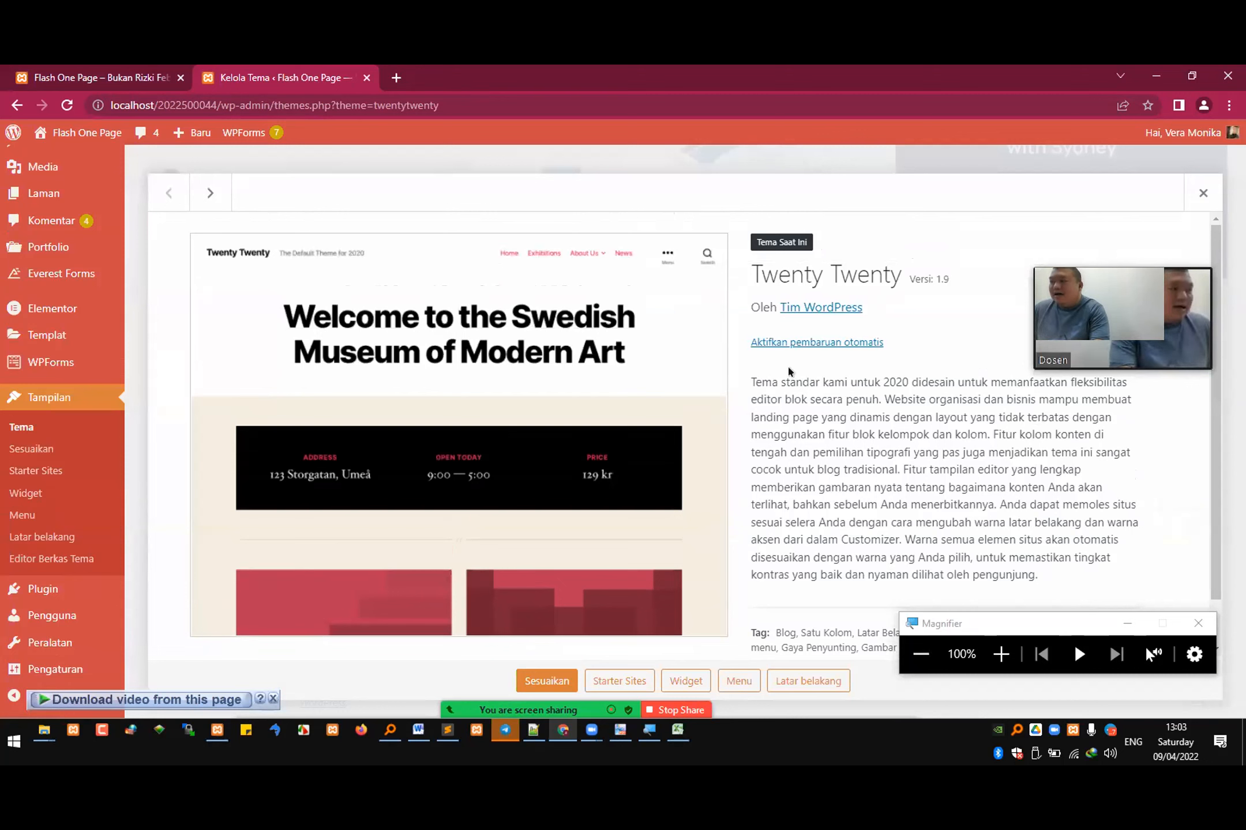
# Step: Open the reading settings (Membaca) to review the homepage display options
pyautogui.click(88, 666)
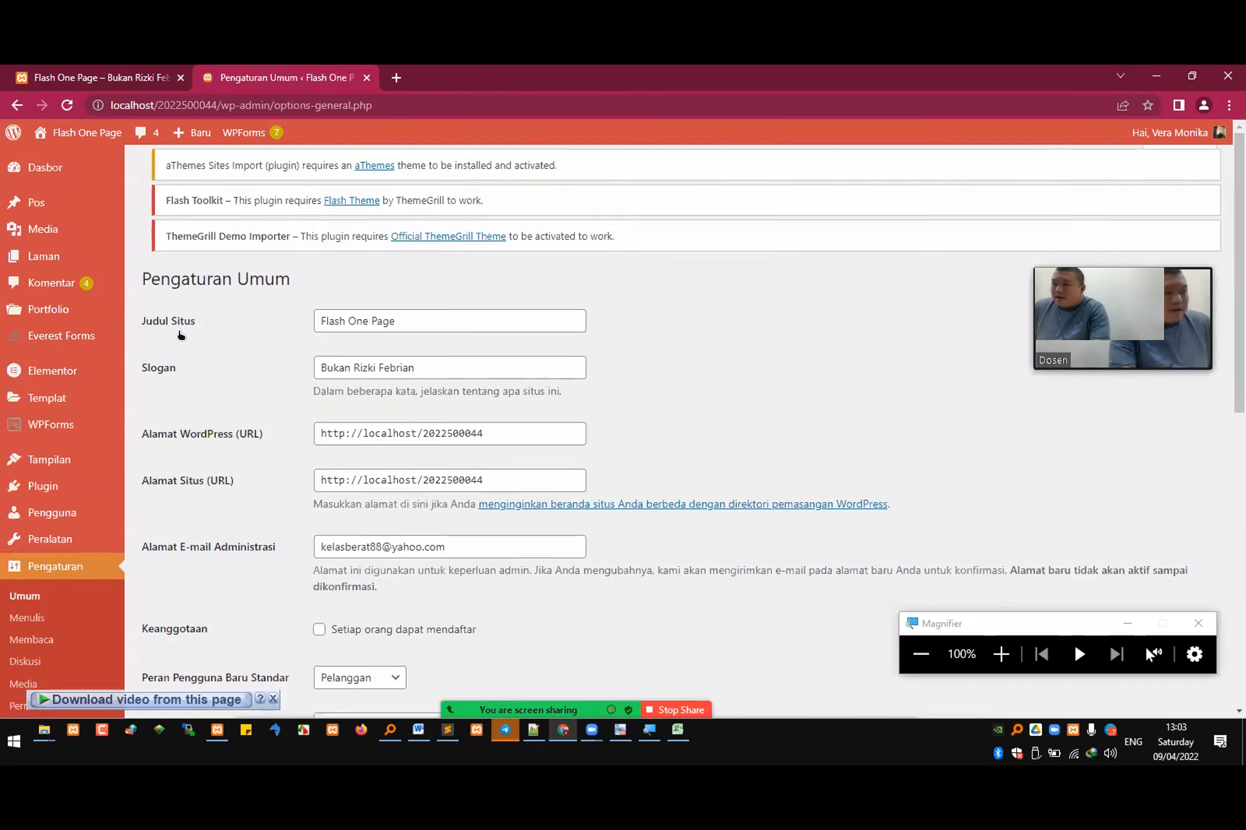
pyautogui.click(49, 635)
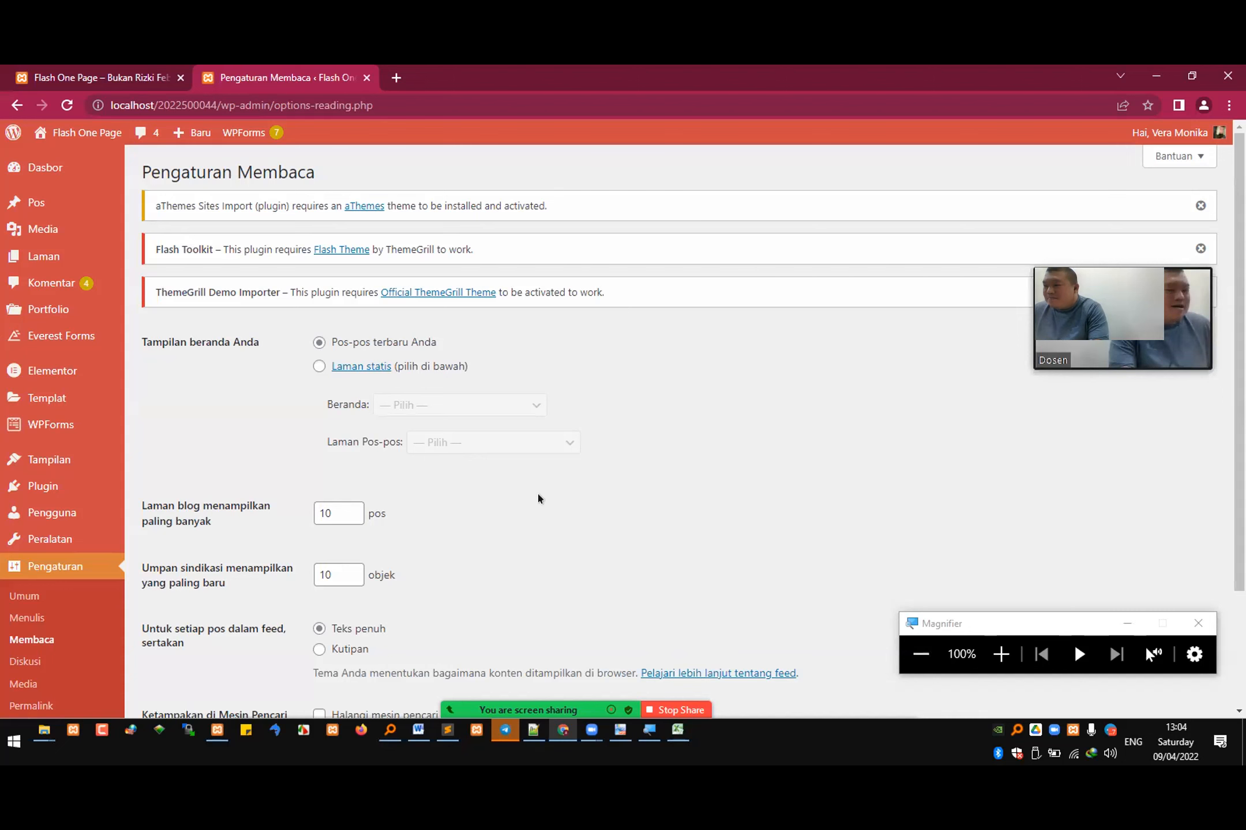
# Step: Show the Zoom participants list and, in the Excel attendance sheet, copy the hadir entry from J9 to K9
pyautogui.hotkey('alt', 'u')
pyautogui.click(677, 730)
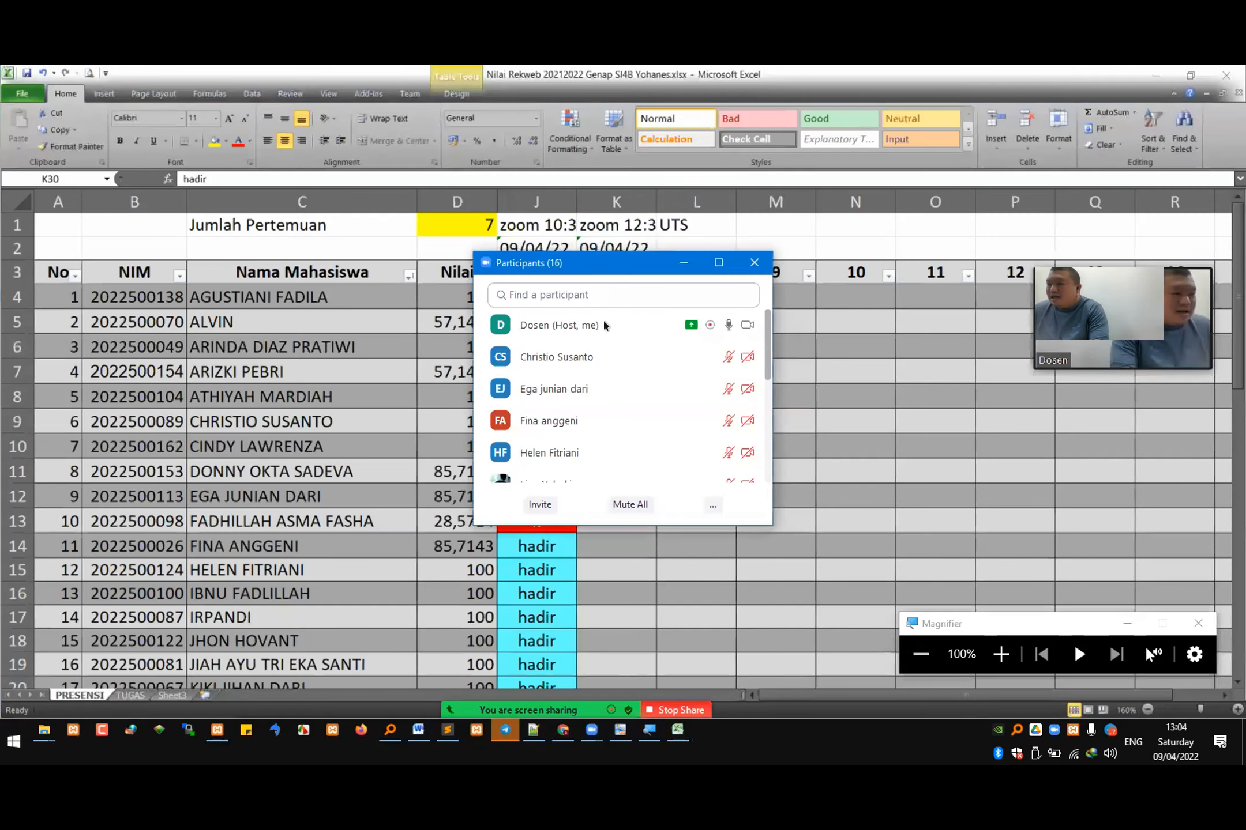
pyautogui.click(545, 411)
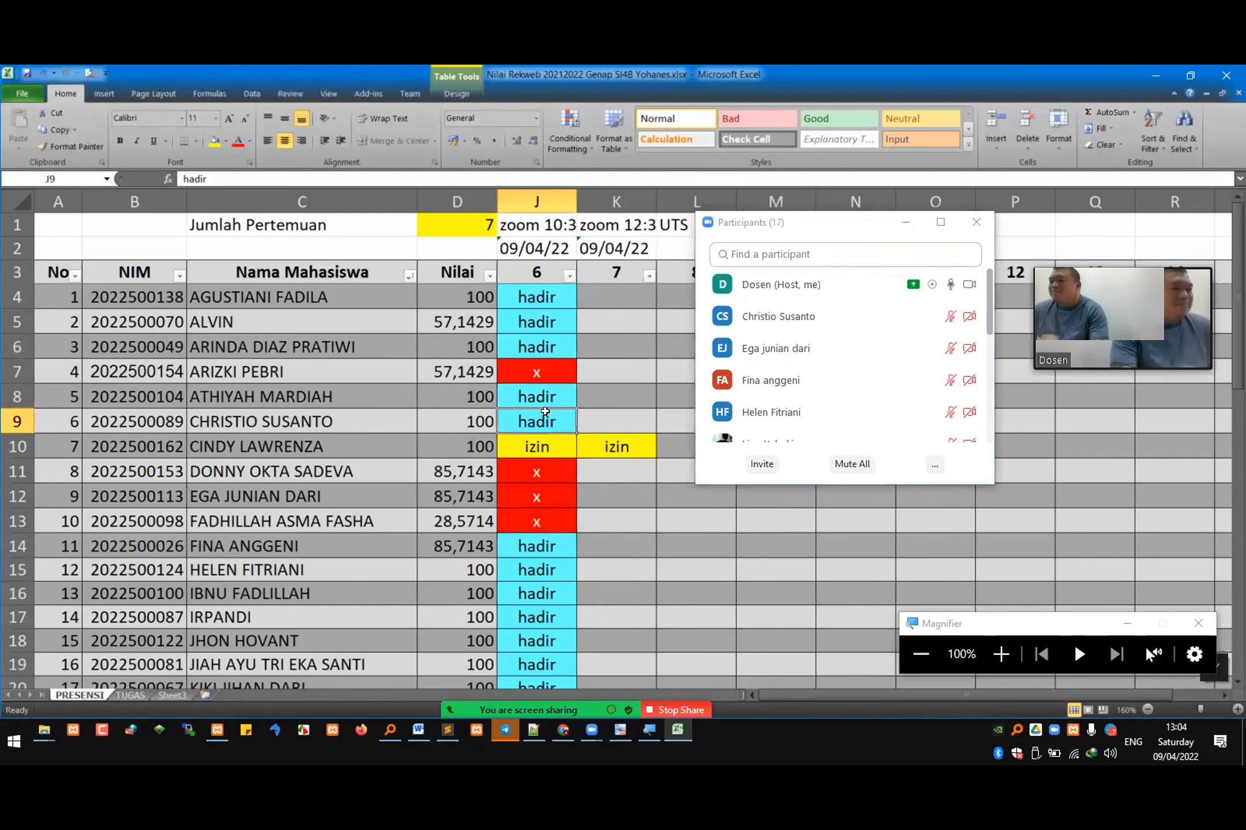
pyautogui.hotkey('ctrl', 'c')
pyautogui.click(616, 418)
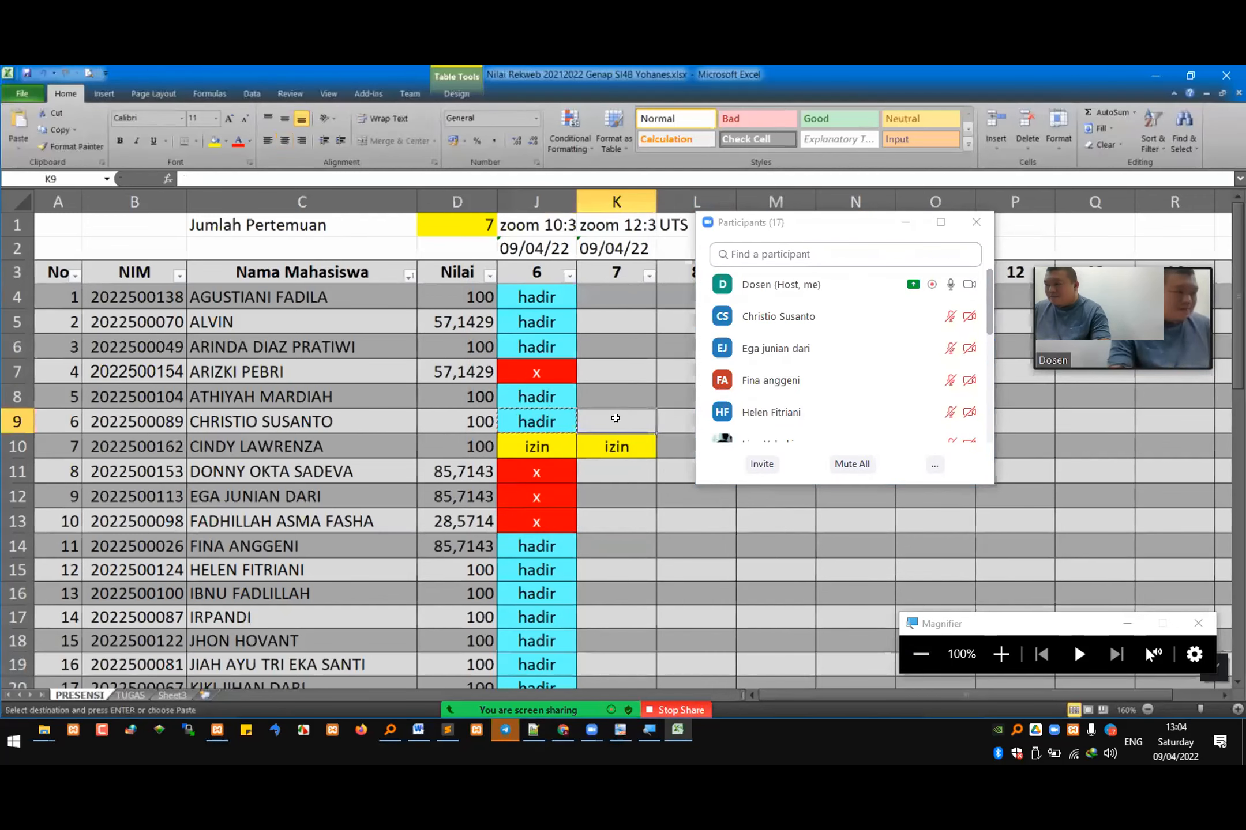
pyautogui.hotkey('ctrl', 'v')
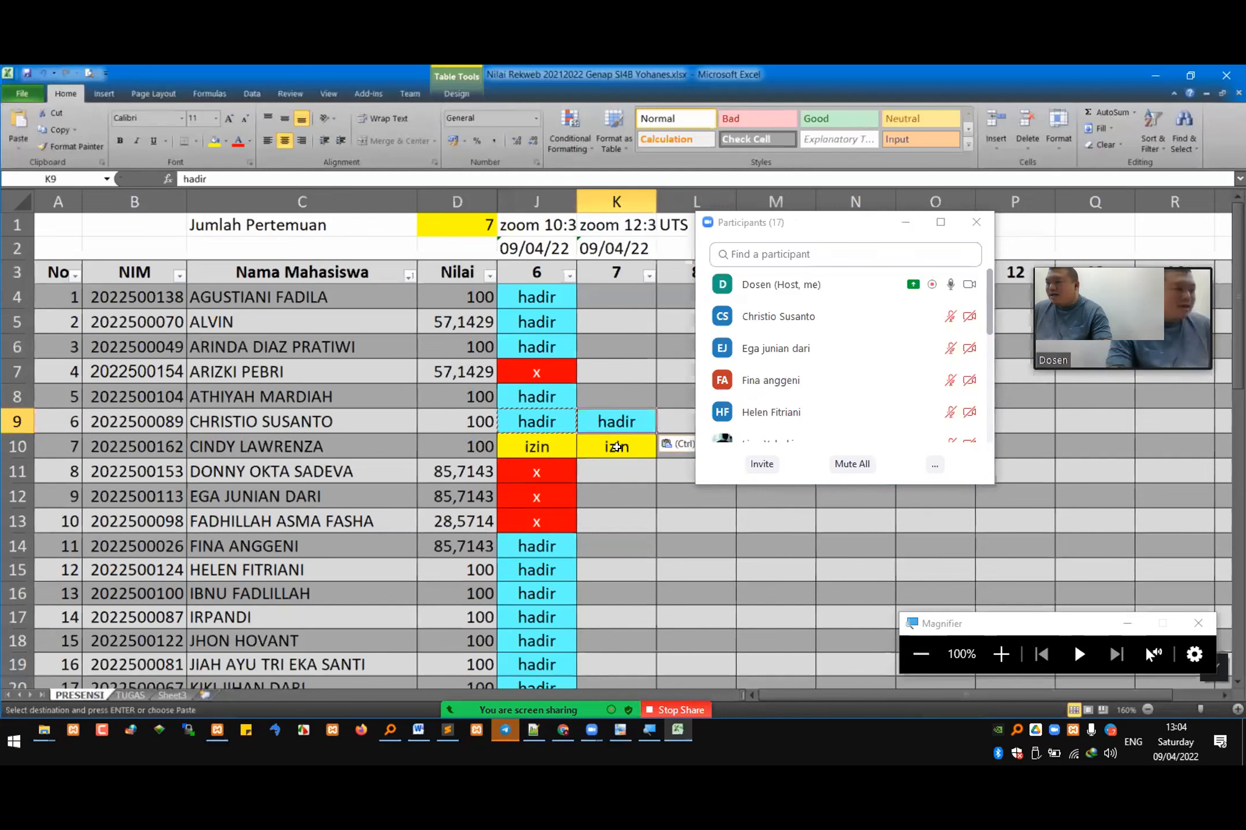
# Step: Paste the hadir entry into K12, K14 and K15 for the students present in meeting 7
pyautogui.click(602, 494)
pyautogui.hotkey('ctrl', 'v')
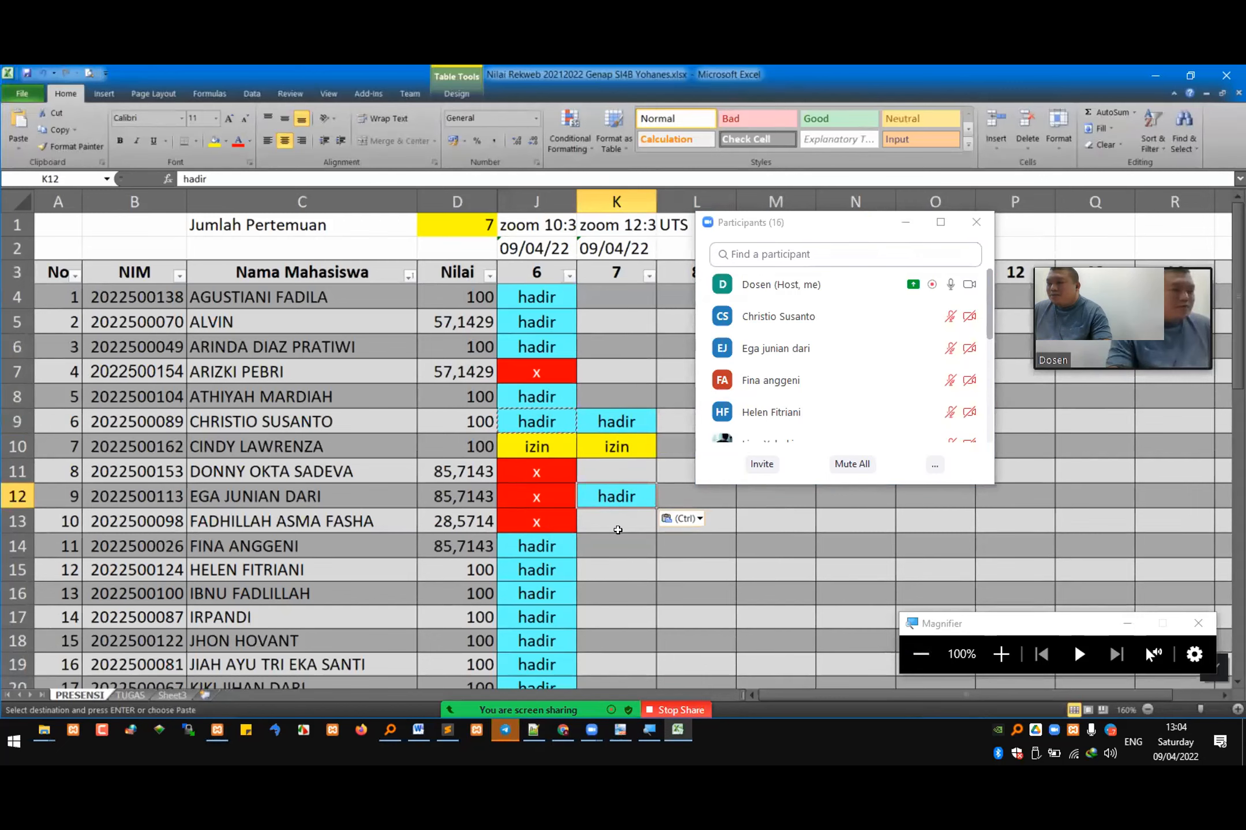
pyautogui.click(607, 548)
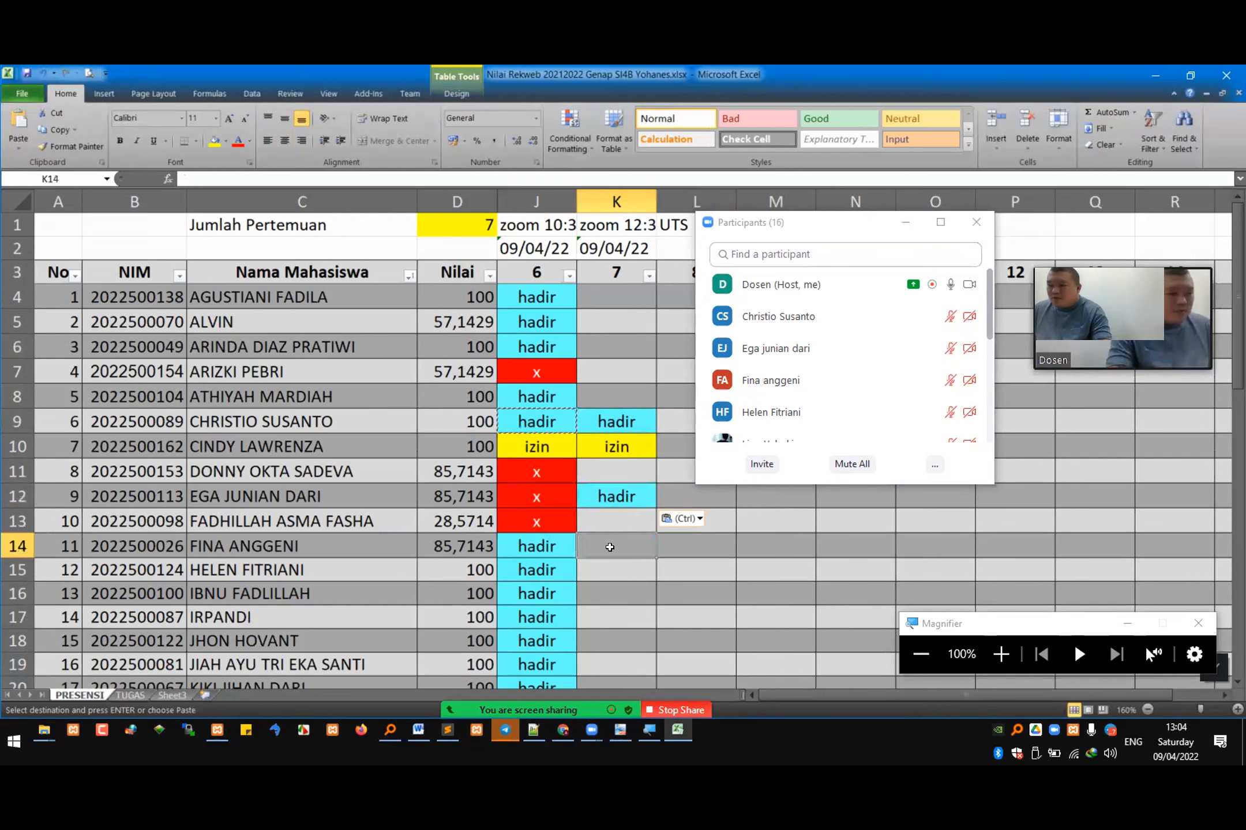
pyautogui.hotkey('ctrl', 'v')
pyautogui.click(600, 572)
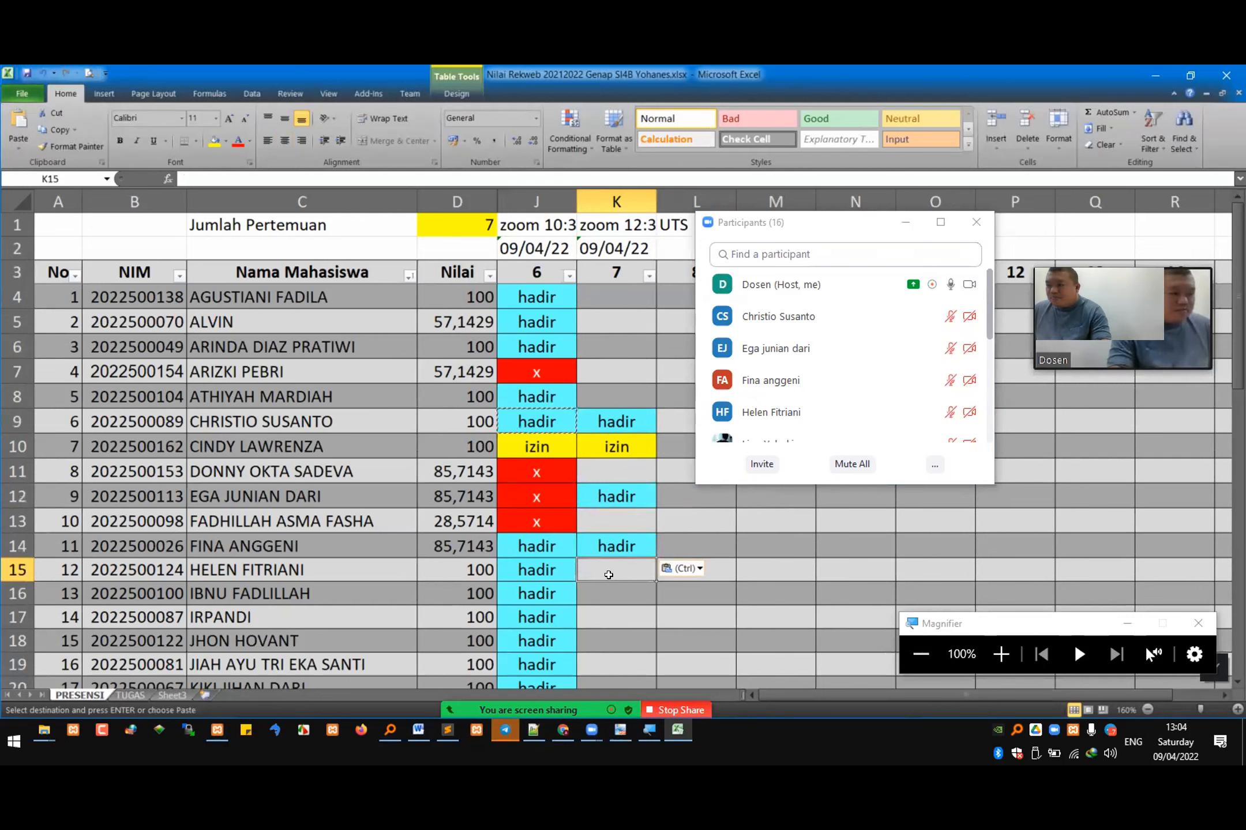
pyautogui.hotkey('ctrl', 'v')
# Step: Check further down the participants list and mark K21 and K23 as hadir in the attendance sheet
pyautogui.click(870, 412)
pyautogui.scroll(-1, 870, 413)
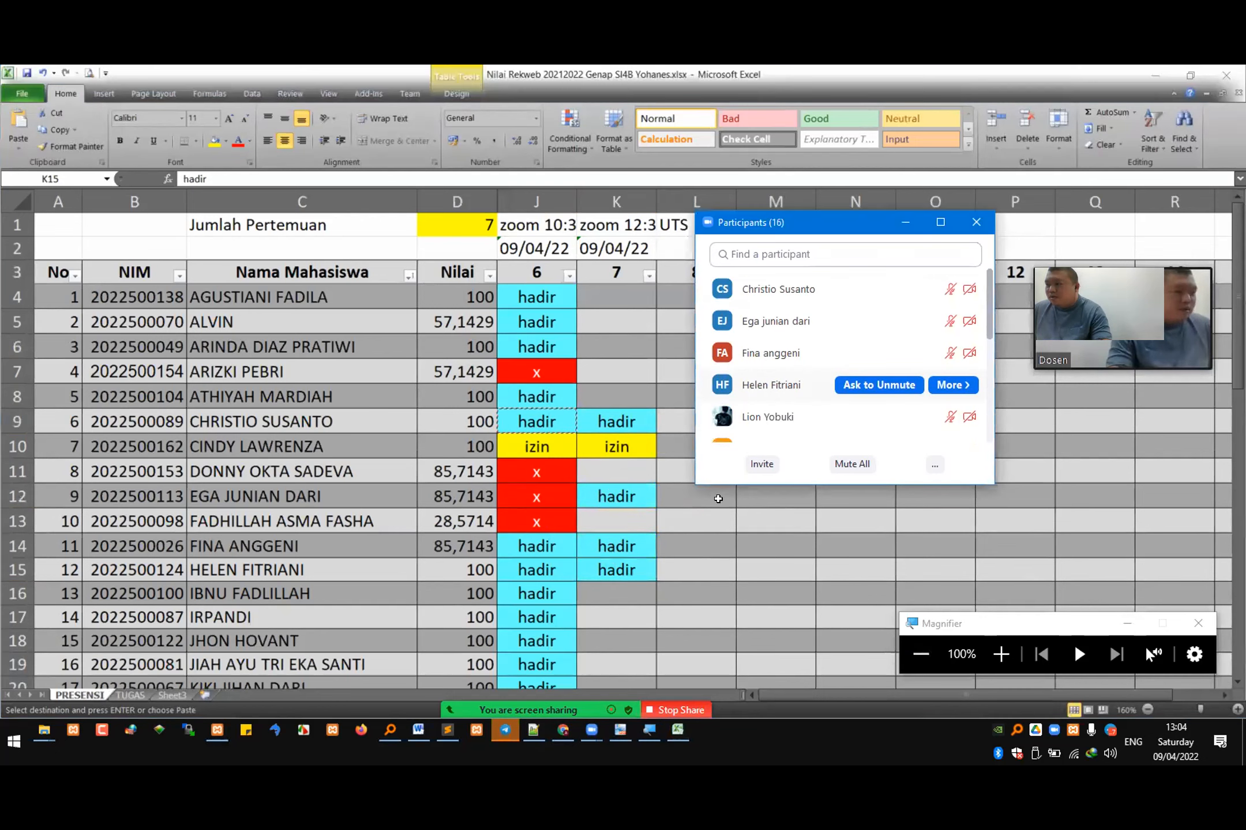
pyautogui.scroll(-1, 865, 391)
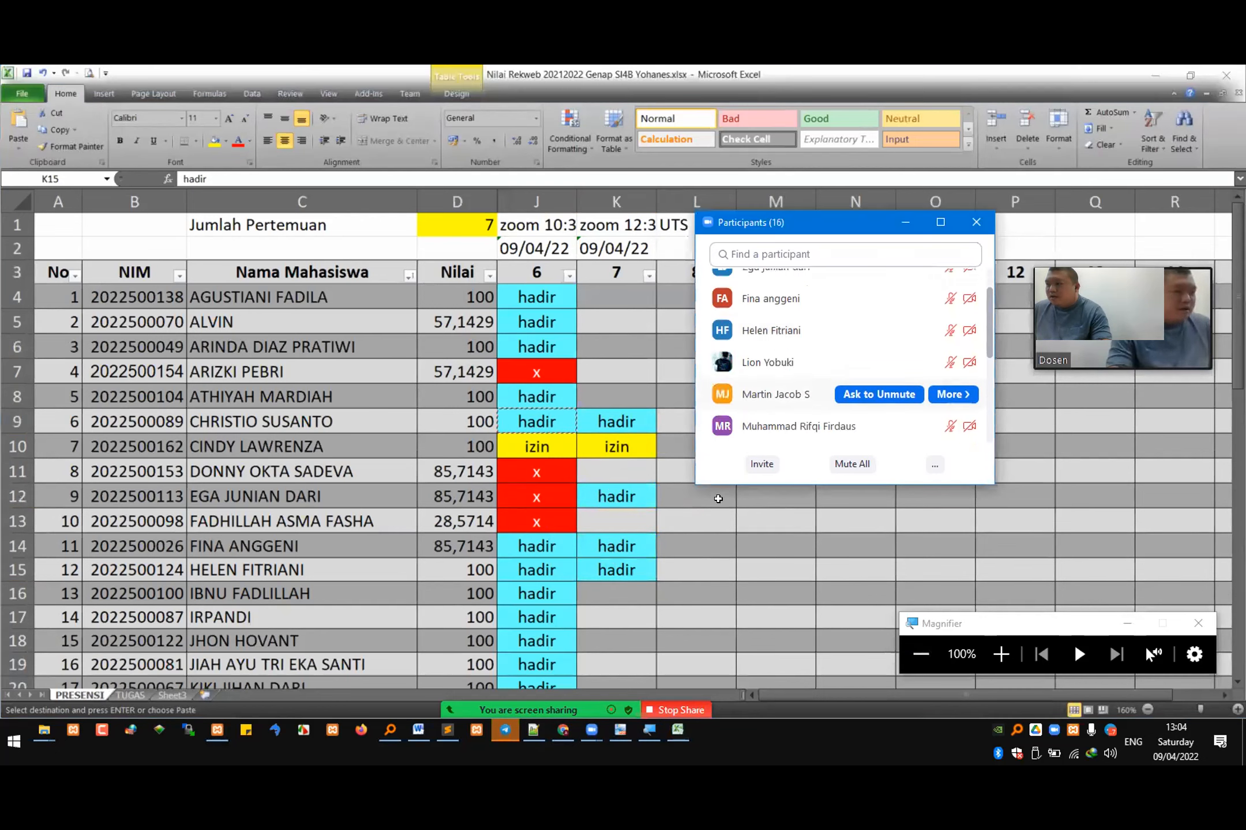
pyautogui.click(563, 641)
pyautogui.scroll(-2, 564, 582)
pyautogui.click(615, 561)
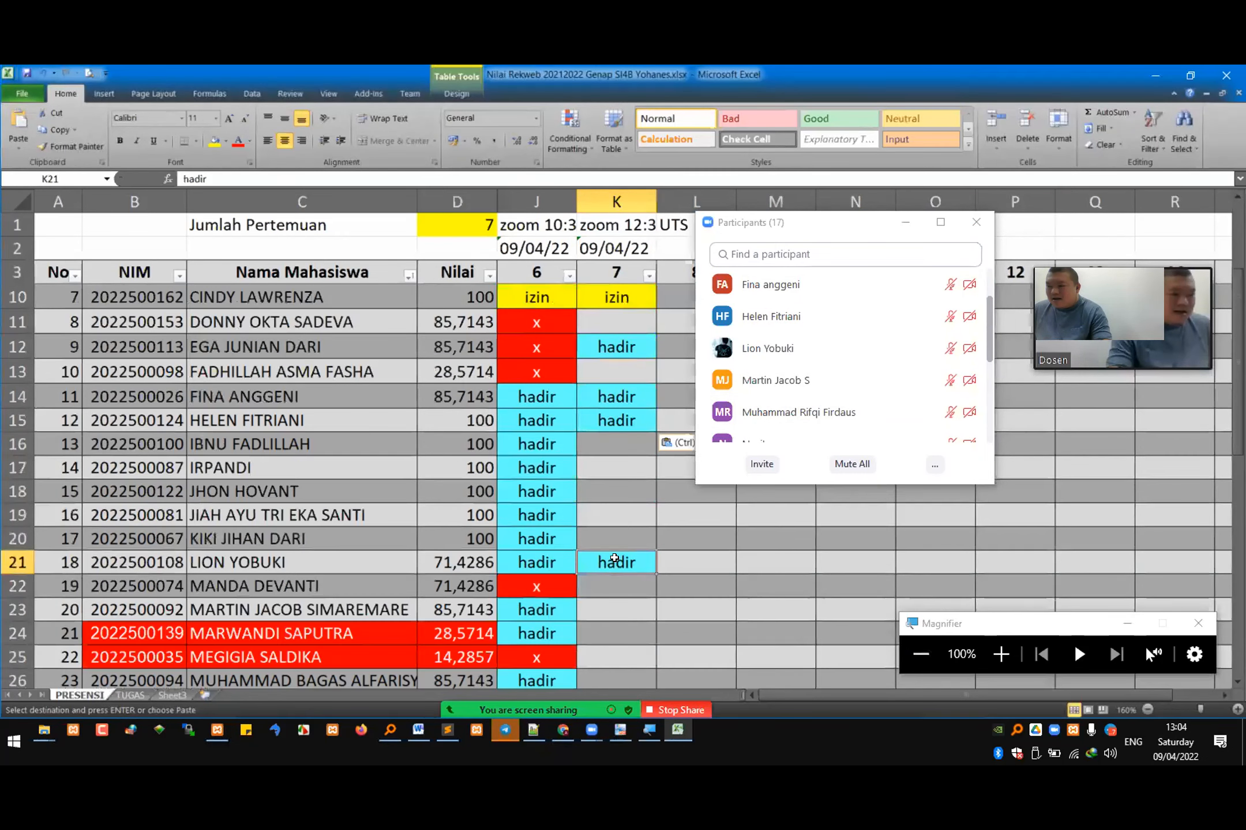
pyautogui.hotkey('ctrl', 'c')
pyautogui.click(626, 606)
pyautogui.hotkey('ctrl', 'v')
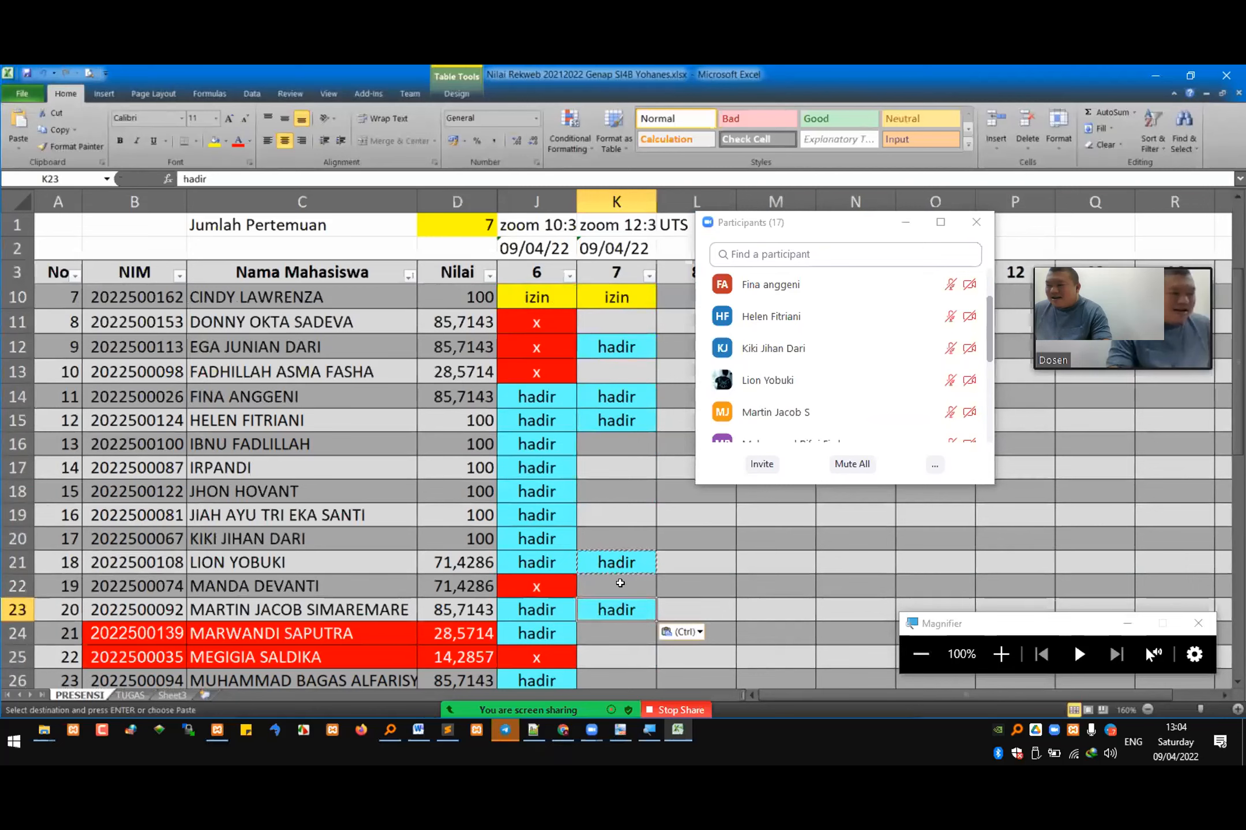
# Step: Recheck the participants list and mark K20 as hadir for the newly joined student
pyautogui.click(993, 359)
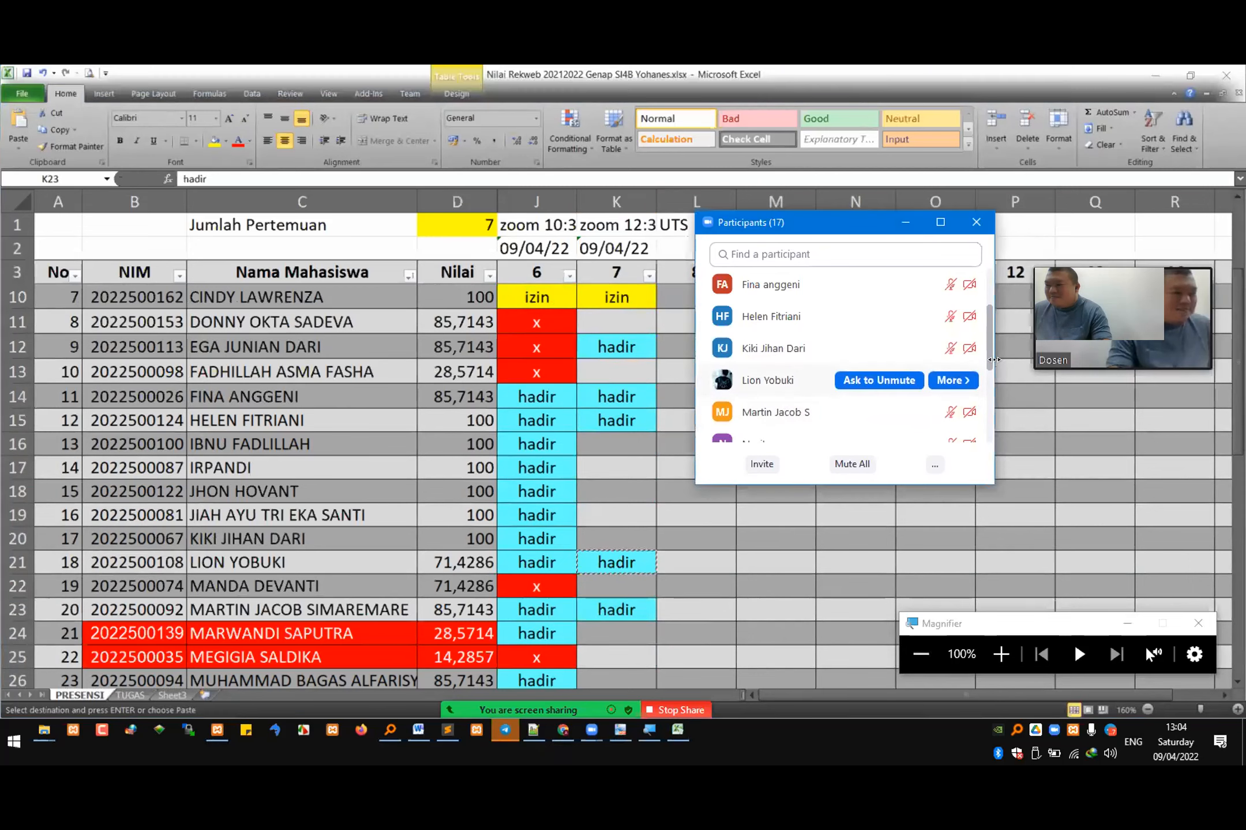
pyautogui.click(612, 536)
pyautogui.hotkey('ctrl', 'v')
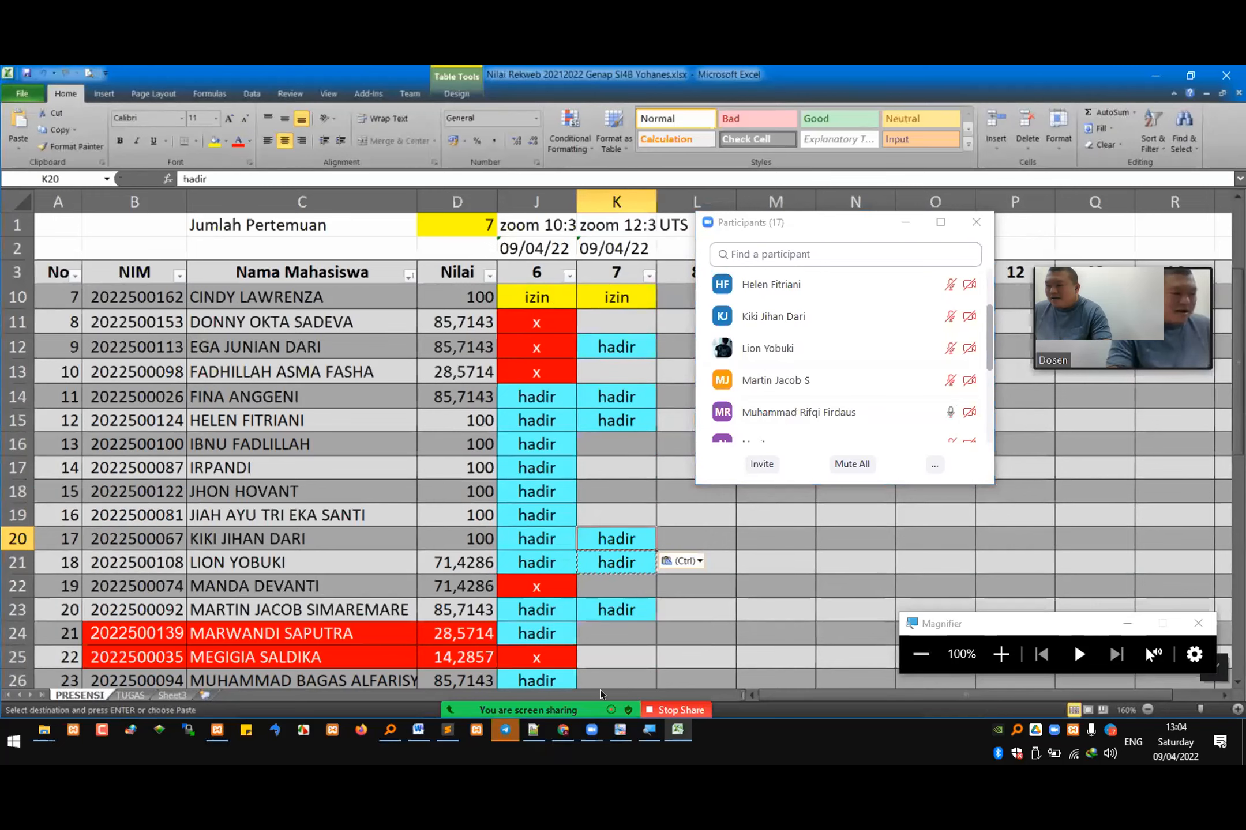
# Step: Switch back to Chrome with the WordPress reading settings and stop the Zoom screen share
pyautogui.click(560, 731)
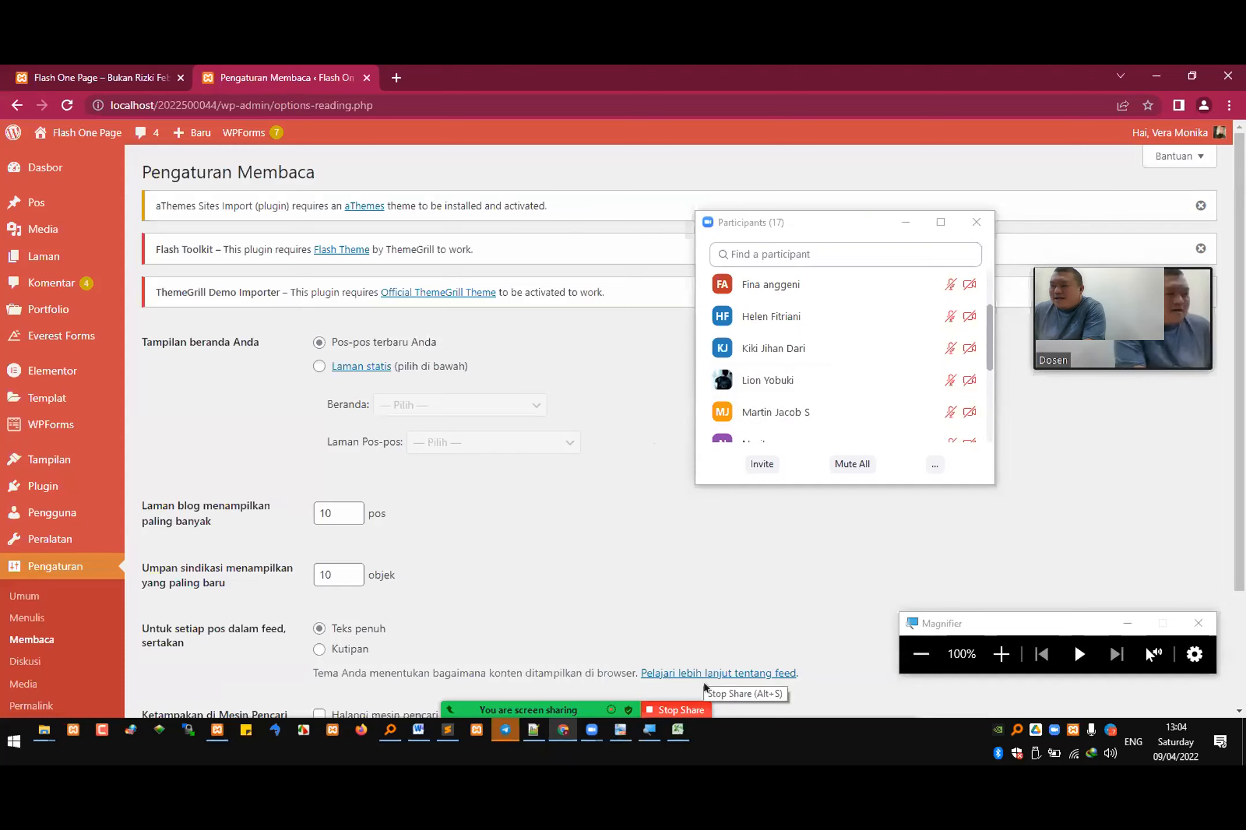
pyautogui.moveTo(704, 686)
pyautogui.click(640, 690)
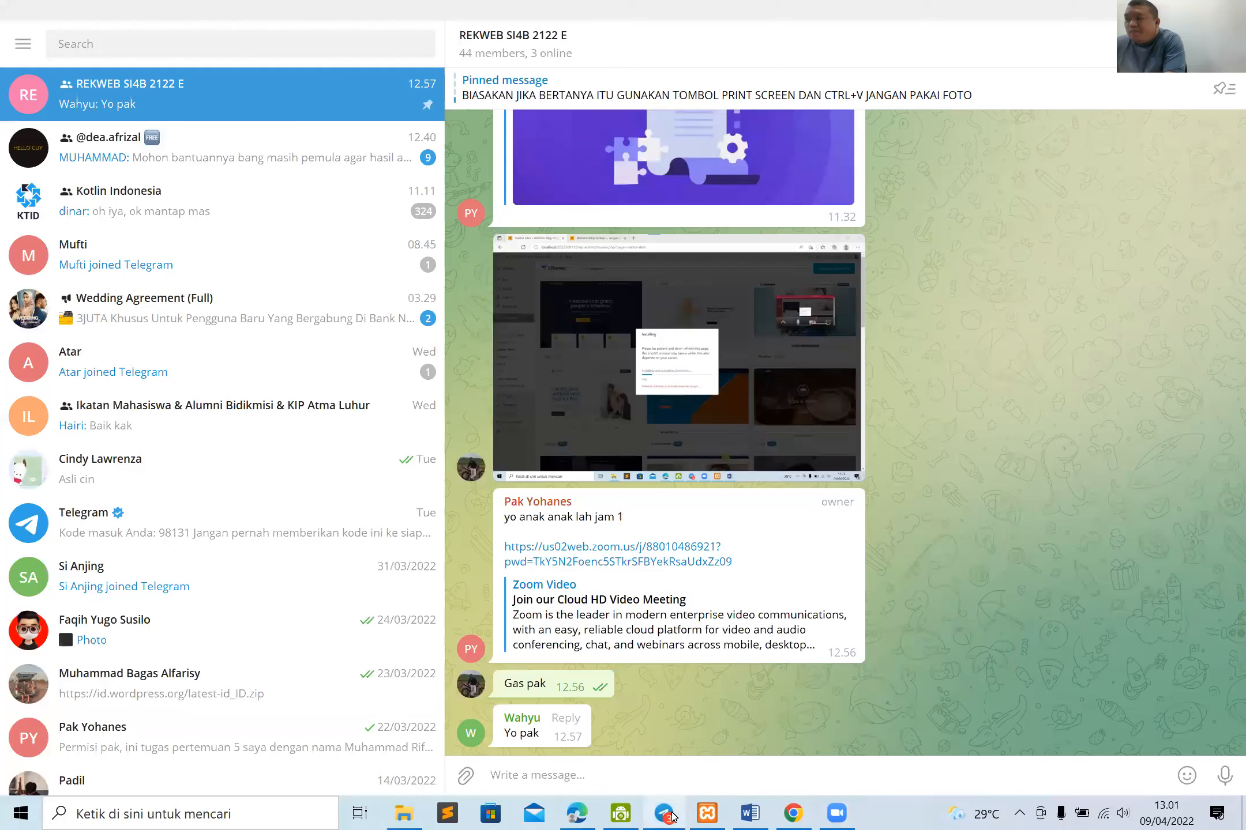
pyautogui.click(634, 815)
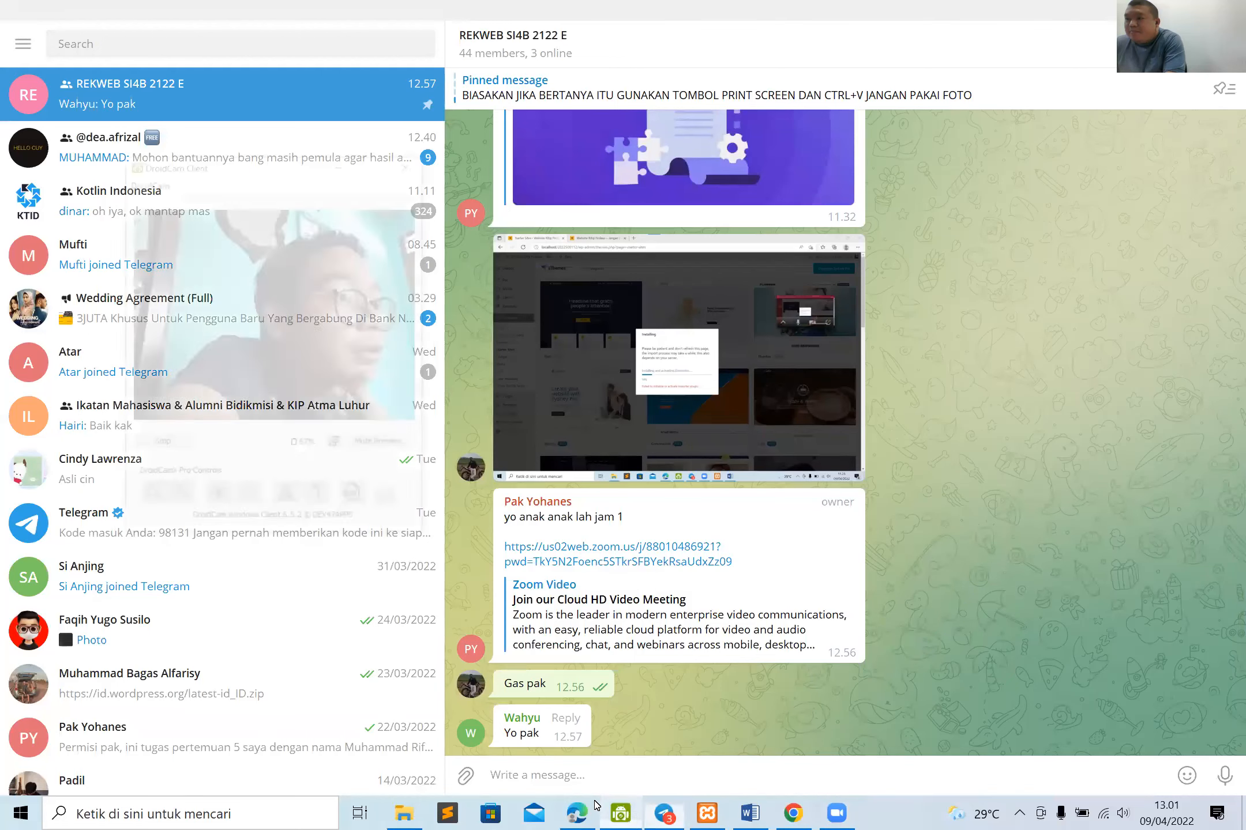
pyautogui.click(578, 814)
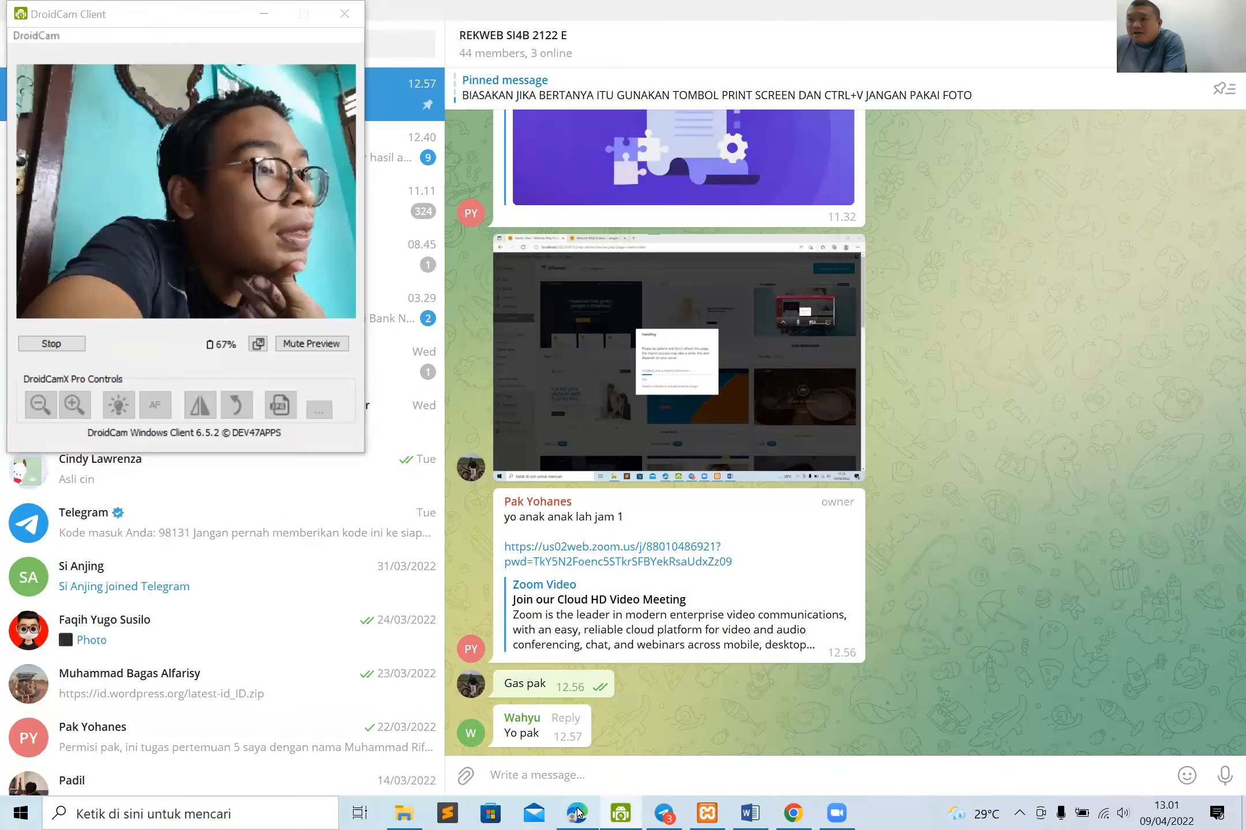
pyautogui.scroll(-3, 567, 494)
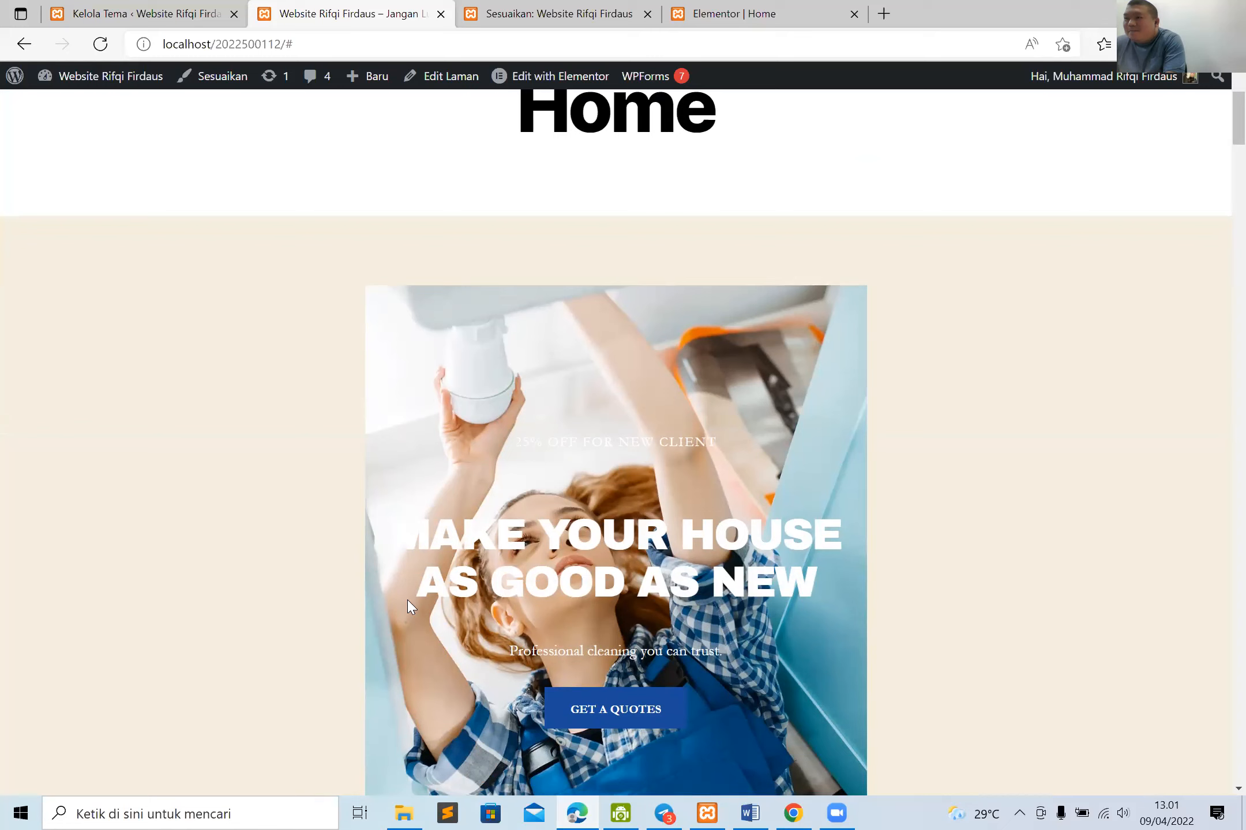
pyautogui.scroll(3, 161, 242)
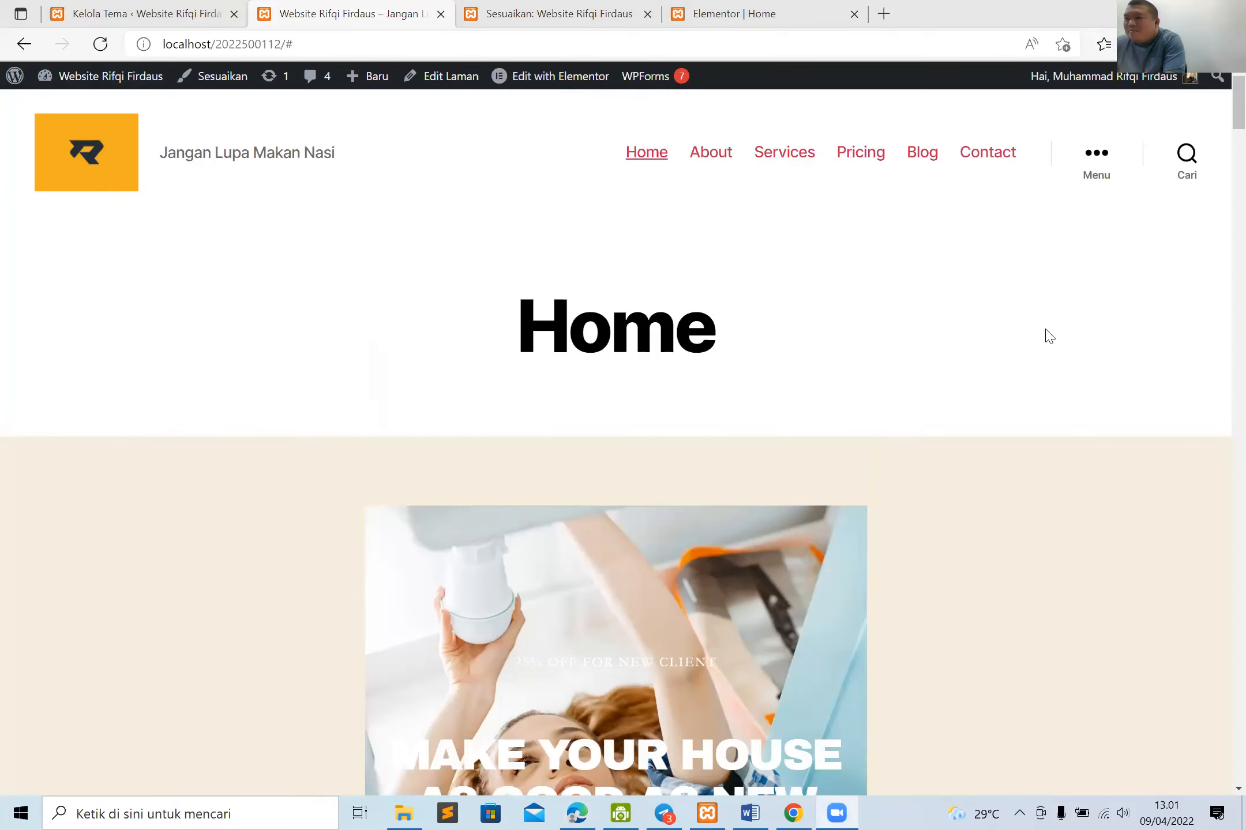
# Step: In the WordPress admin's reading settings, set the homepage to display the latest posts (Pos-pos terbaru Anda)
pyautogui.click(119, 18)
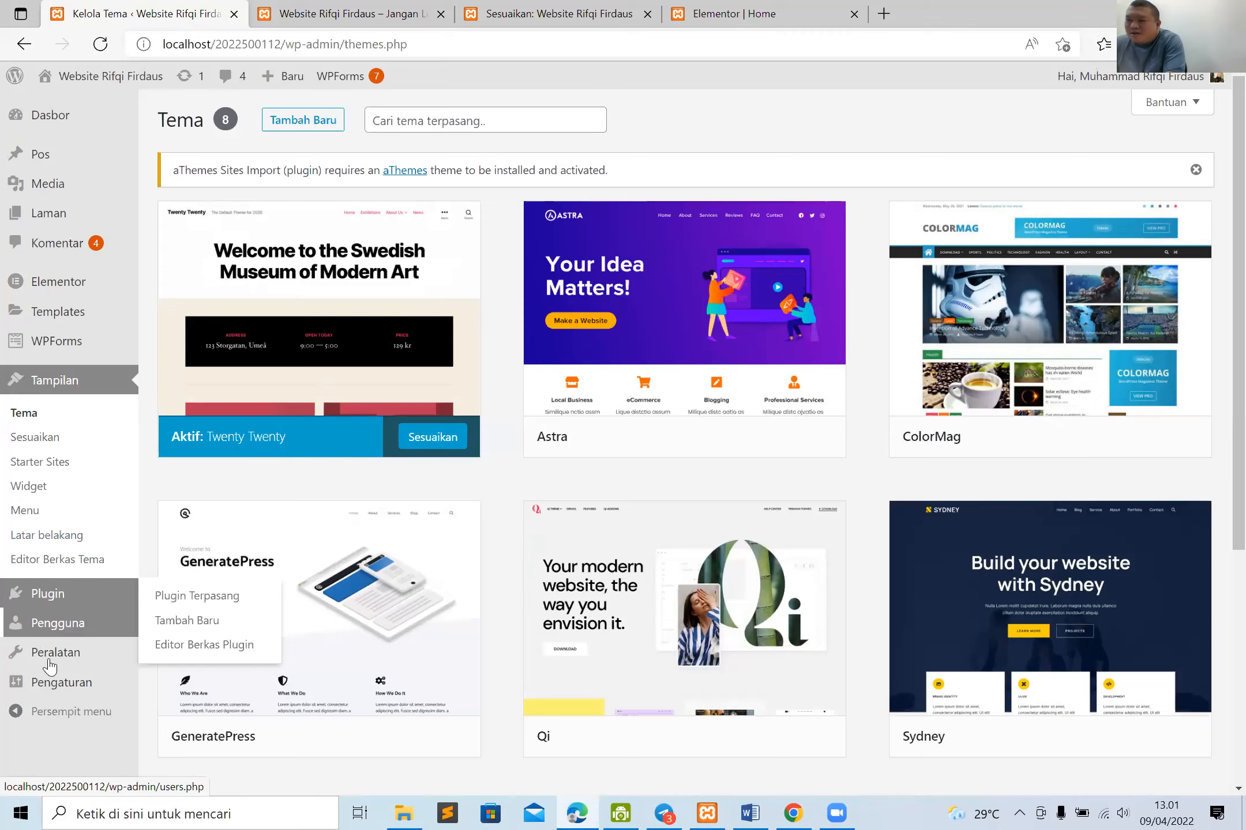
pyautogui.click(49, 624)
pyautogui.moveTo(66, 585)
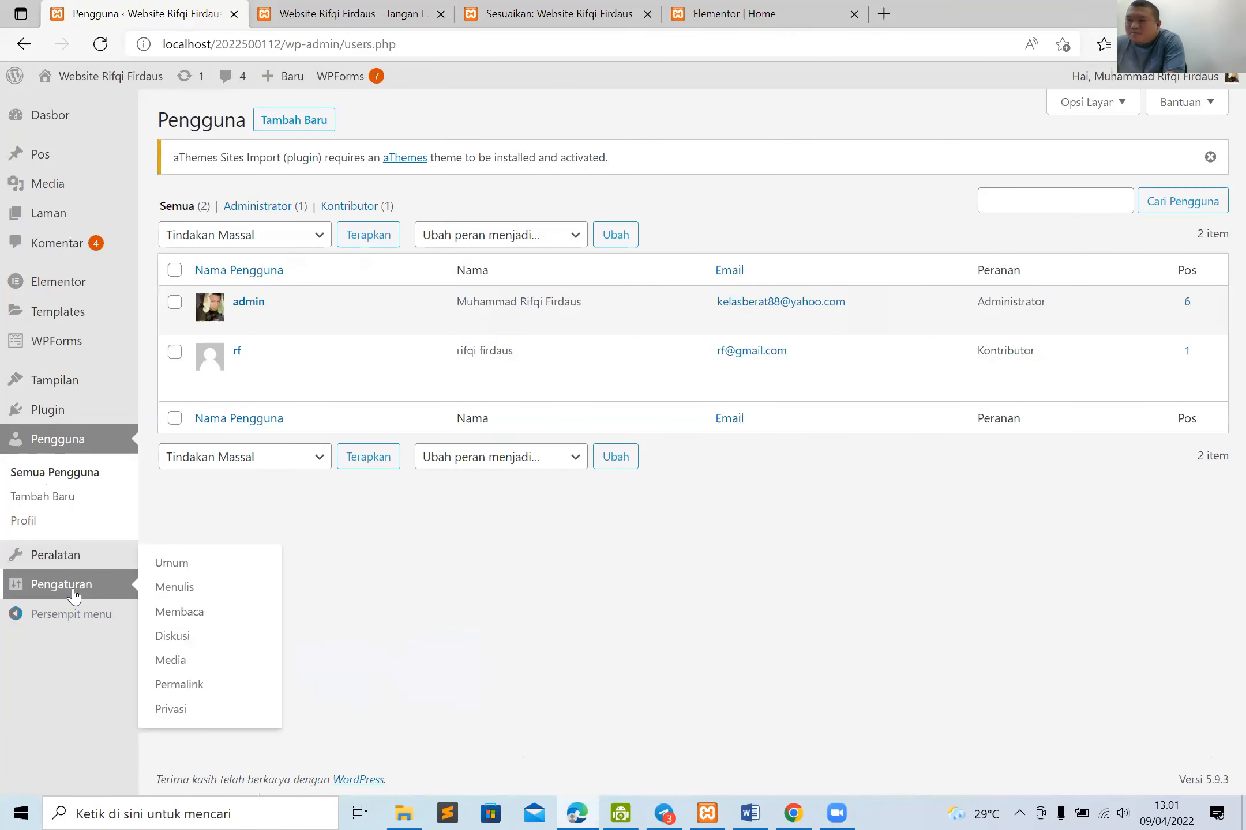
pyautogui.click(165, 614)
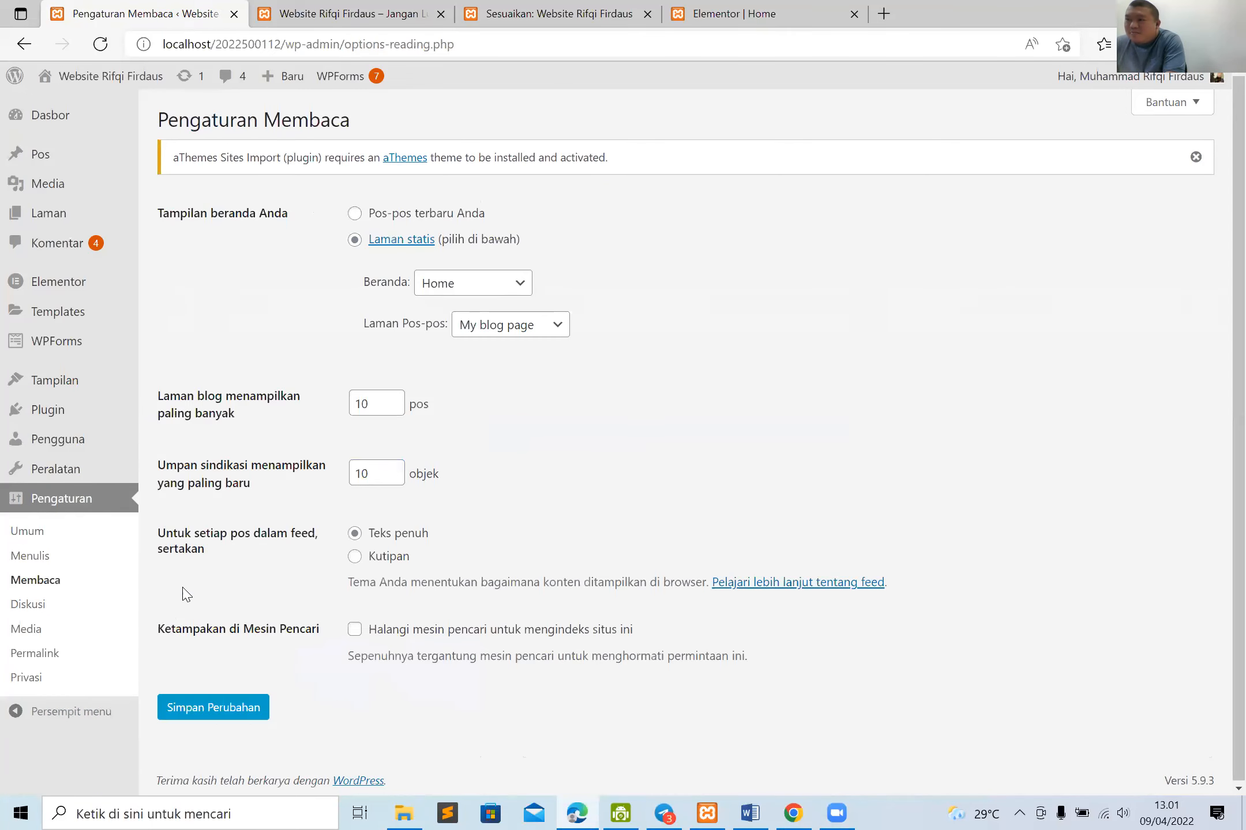
pyautogui.click(354, 214)
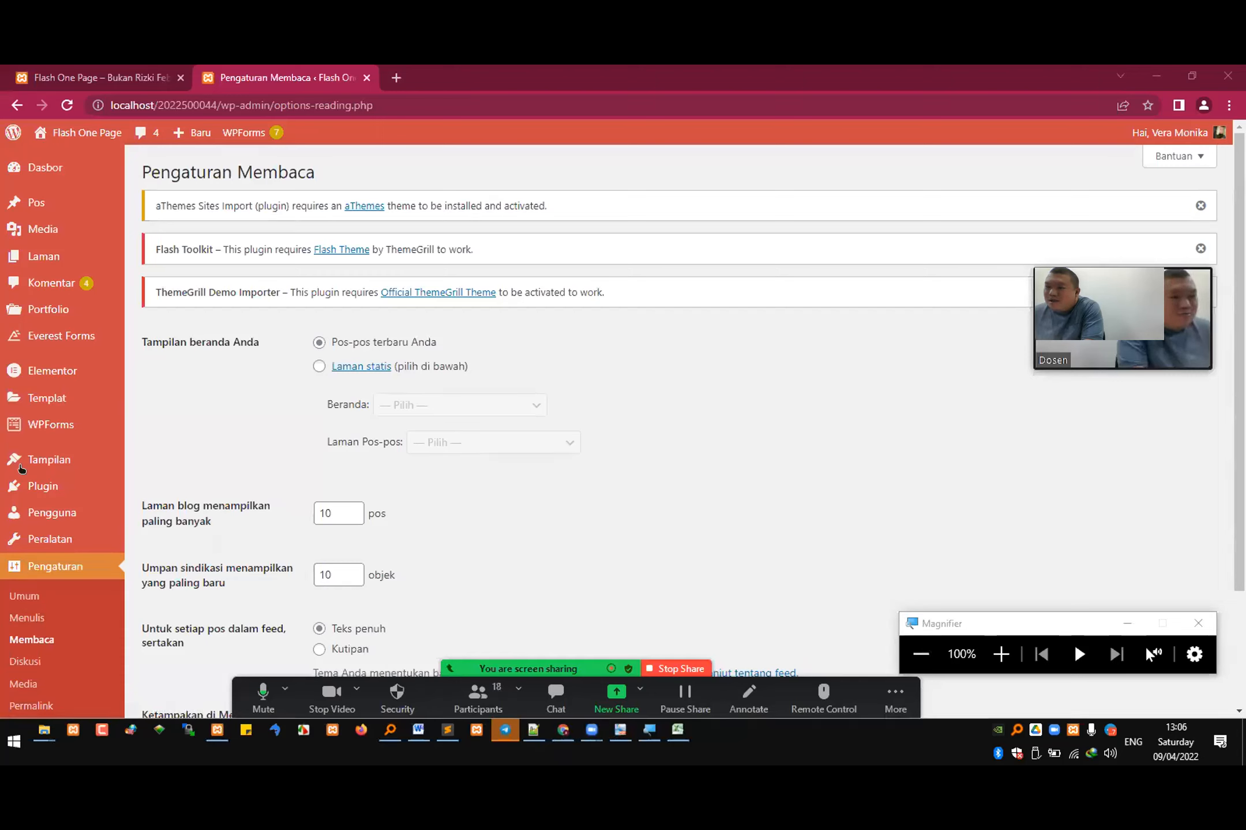
pyautogui.click(167, 466)
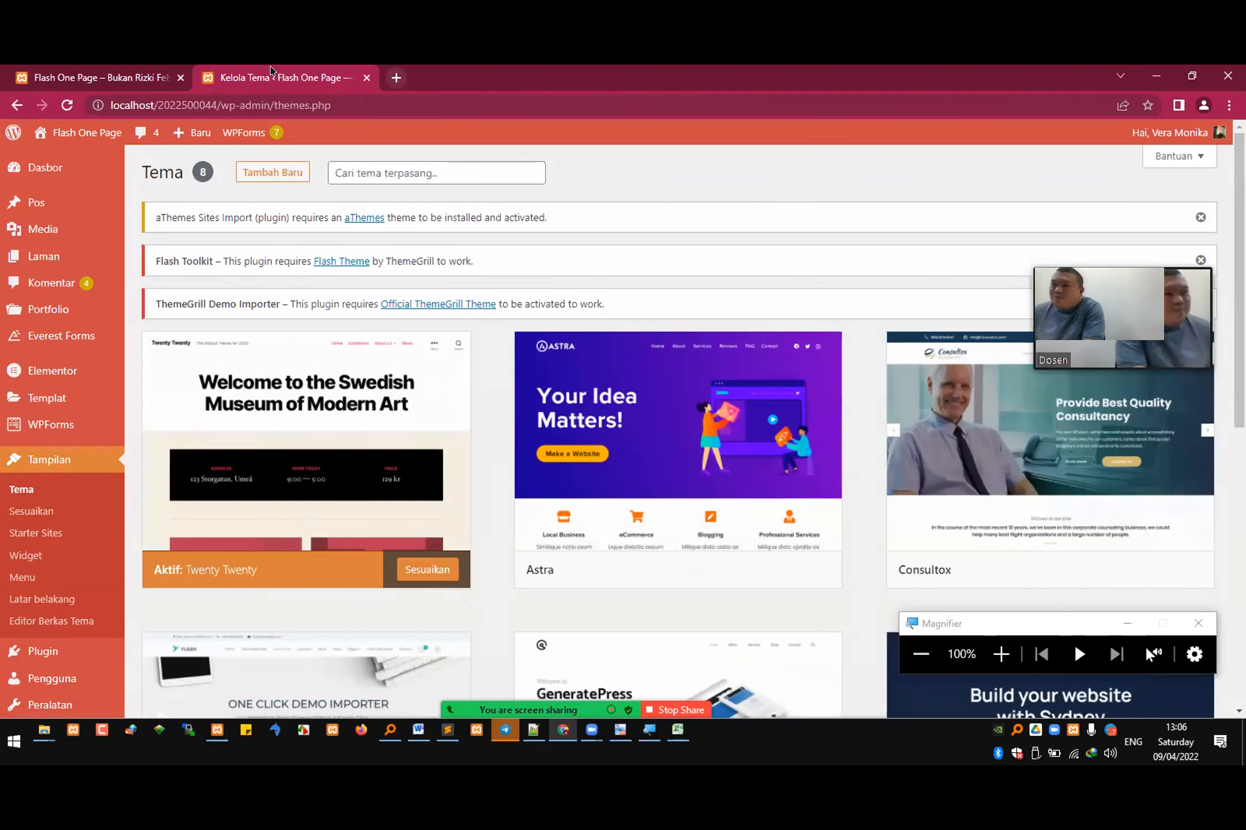
pyautogui.moveTo(342, 509)
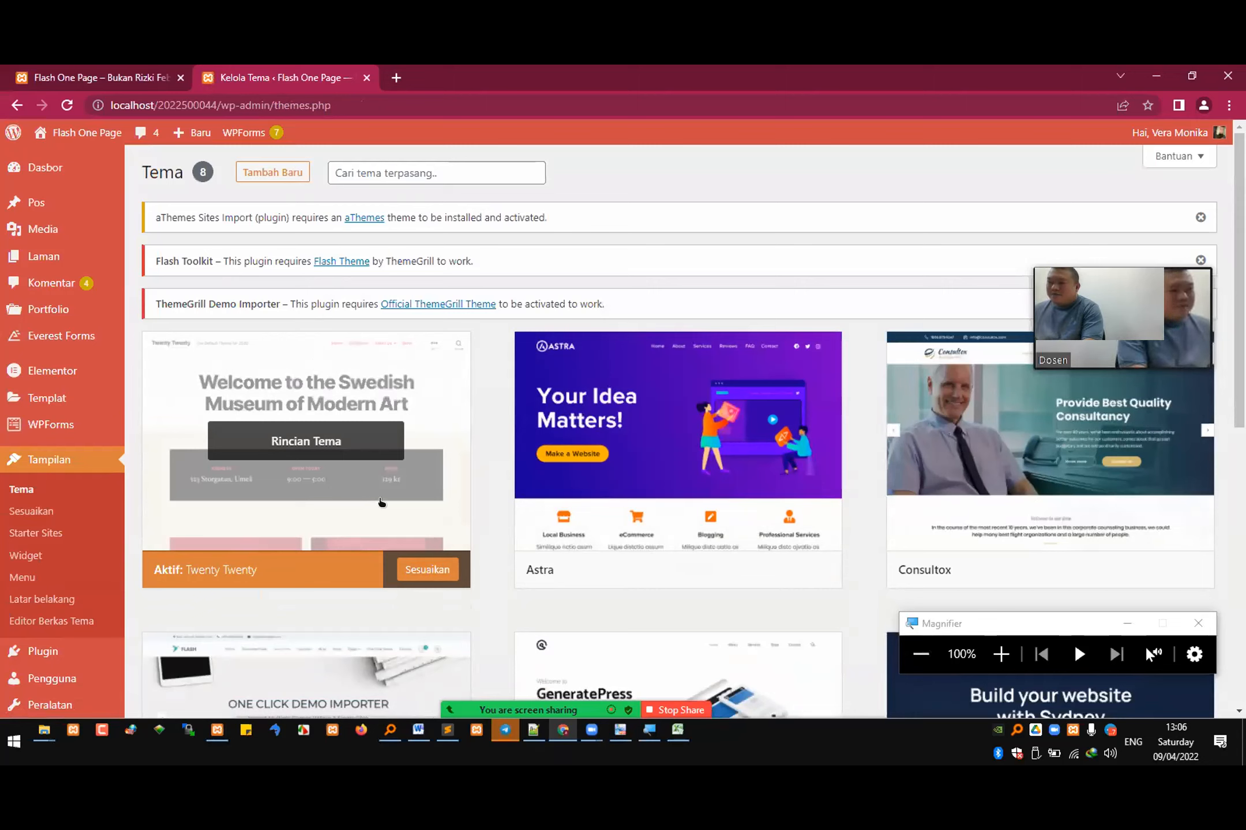
pyautogui.click(133, 80)
pyautogui.click(66, 105)
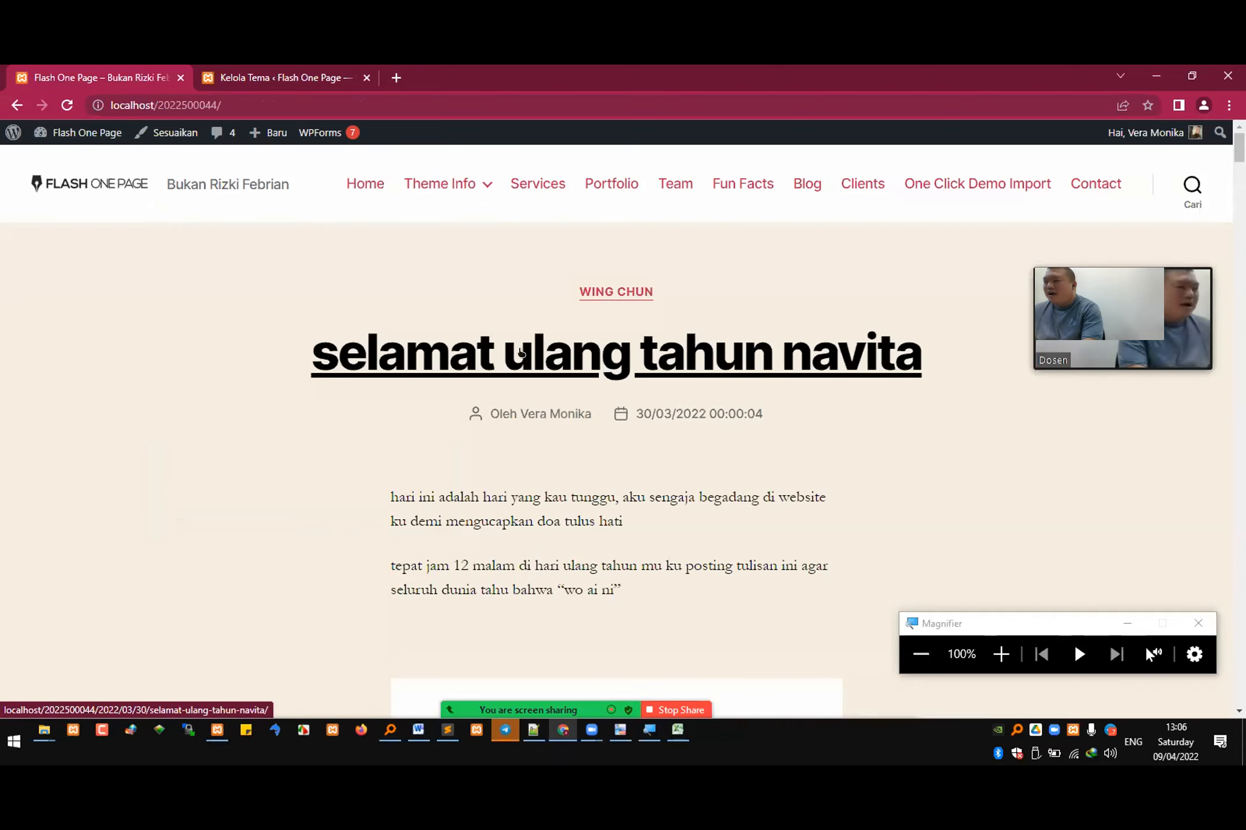
pyautogui.scroll(-2, 567, 325)
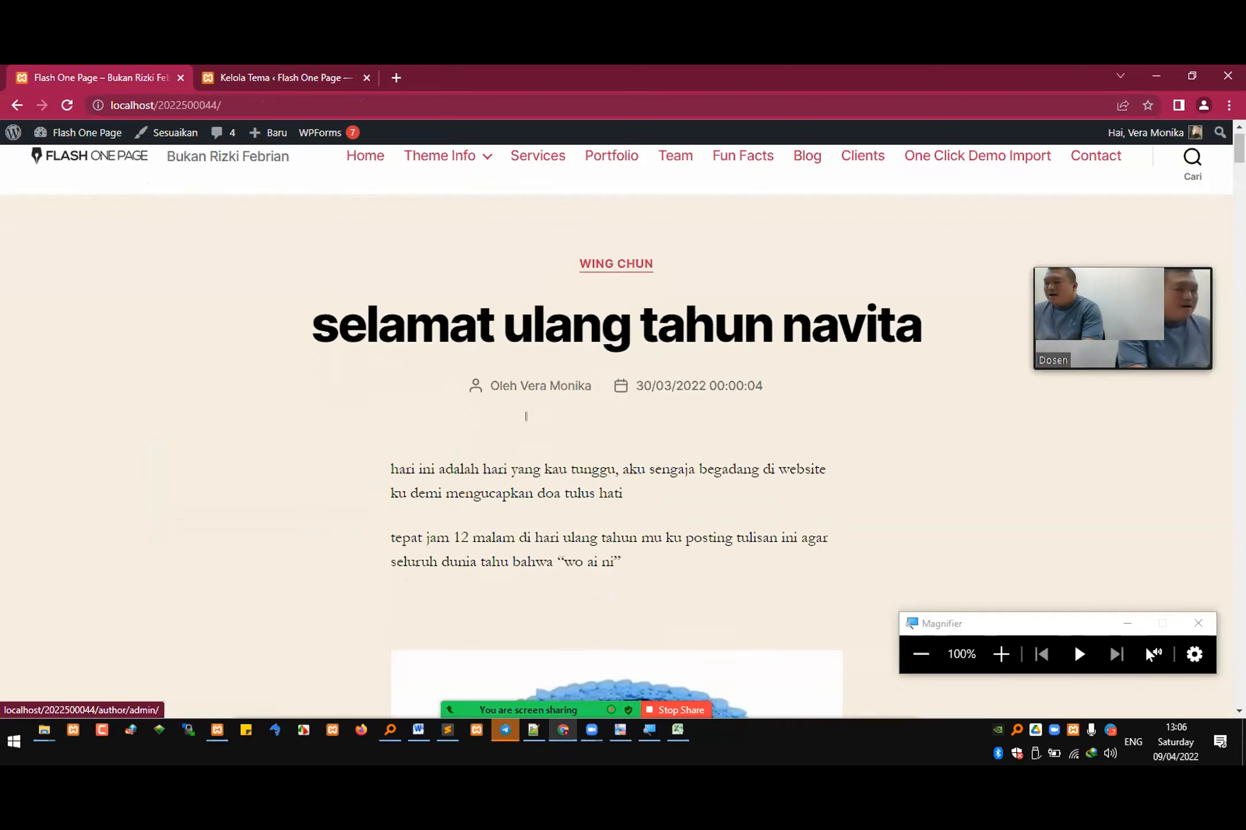
pyautogui.scroll(2, 295, 183)
# Step: Return to the WordPress admin and open the list of installed plugins (Plugin Terpasang)
pyautogui.click(292, 74)
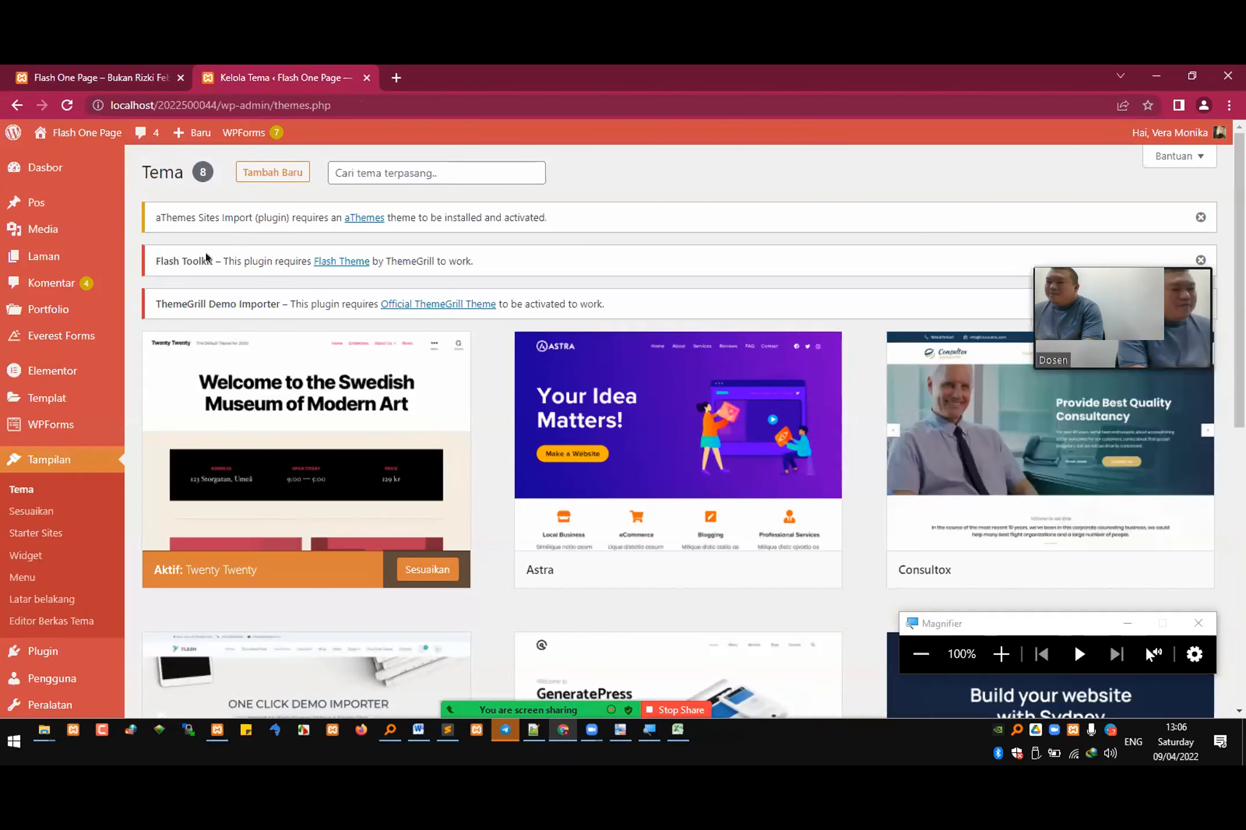
pyautogui.moveTo(95, 652)
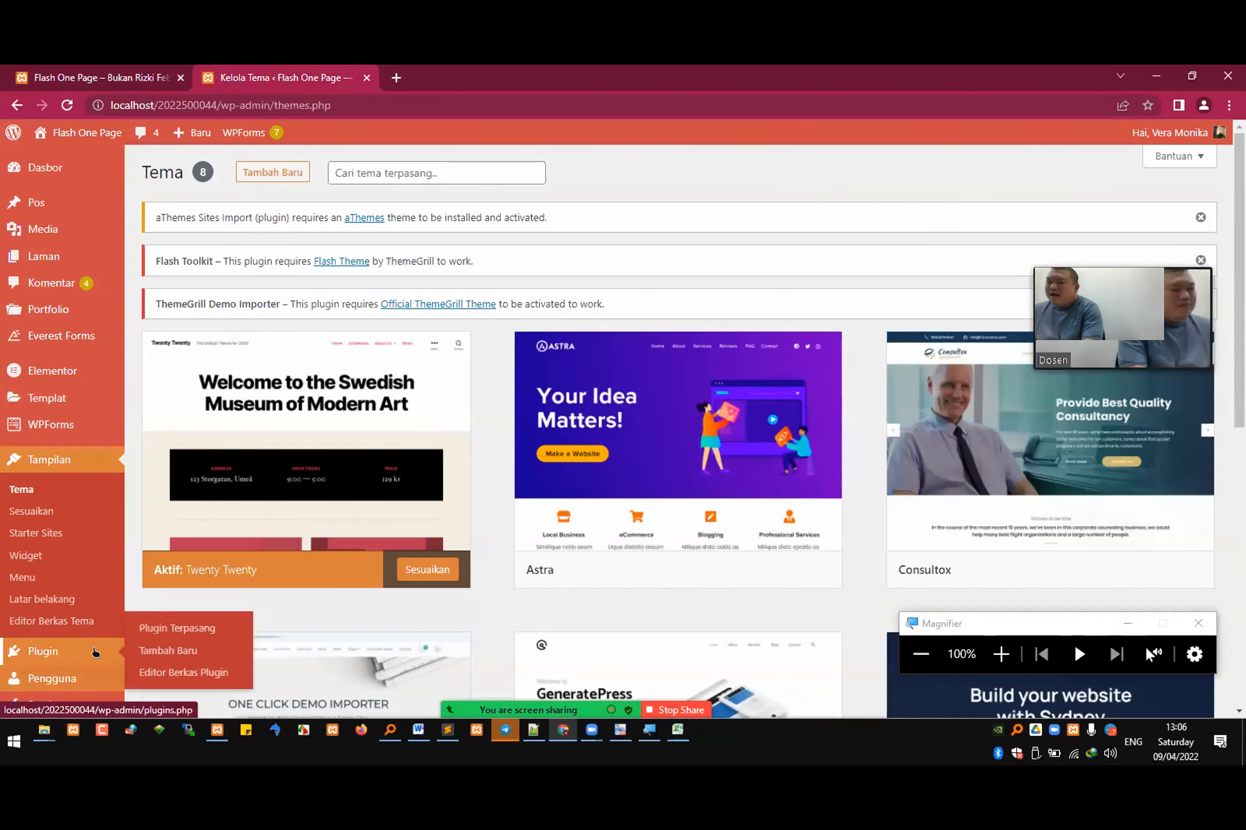
pyautogui.click(187, 633)
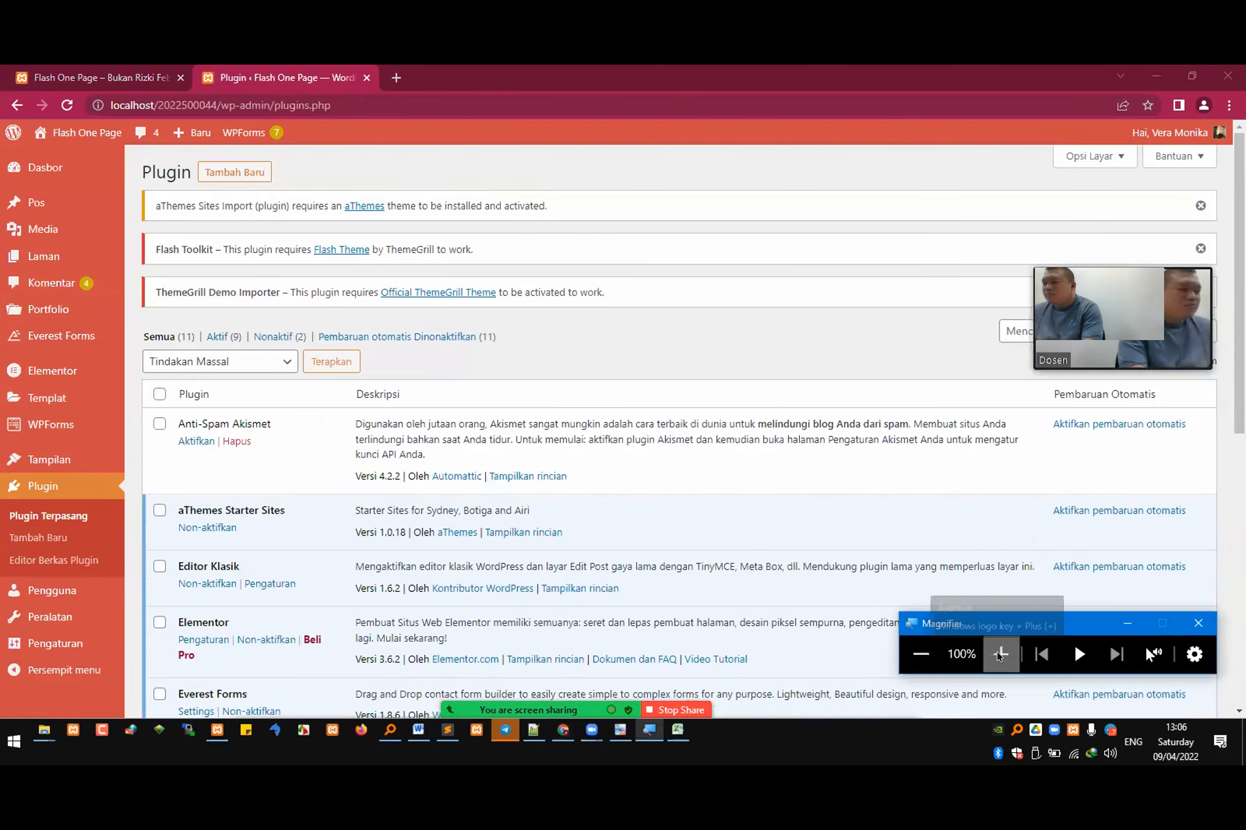
pyautogui.click(1001, 654)
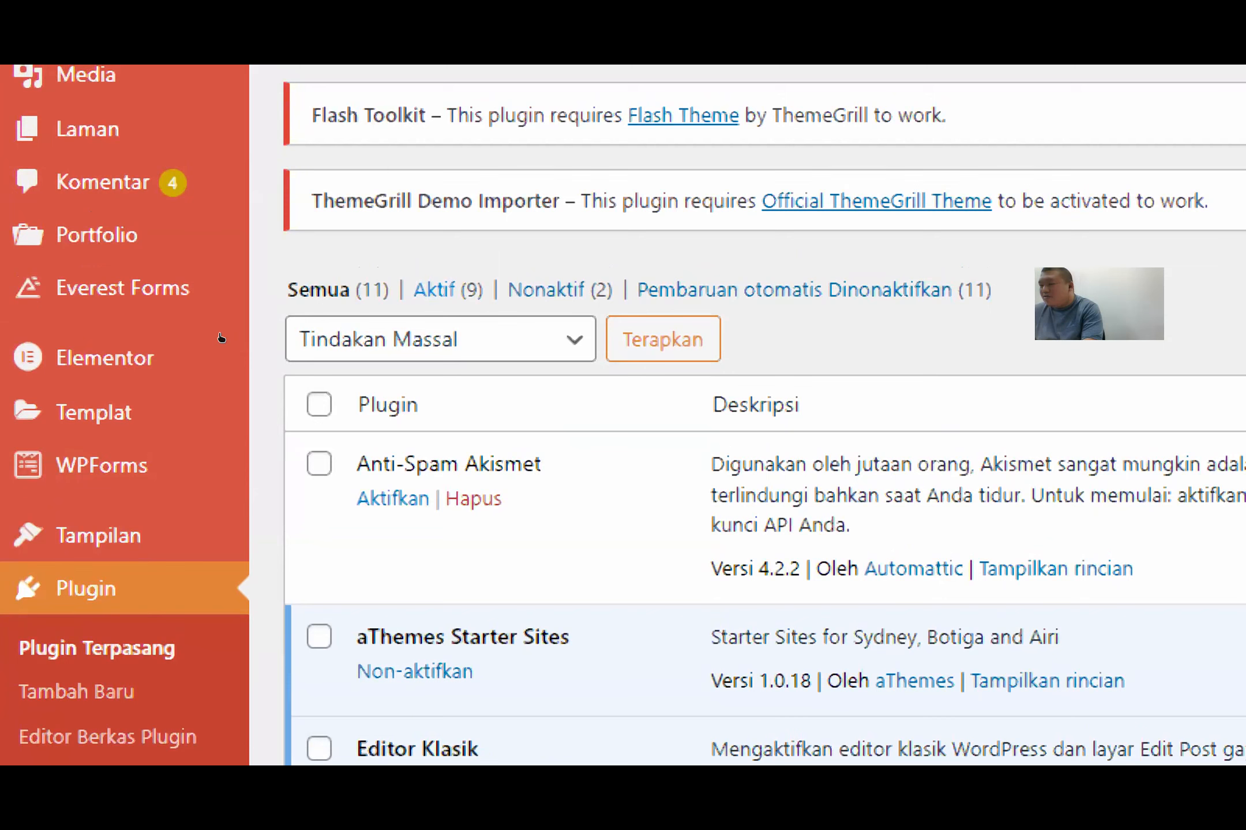
# Step: Filter the plugin list to Aktif and bulk-deactivate (Non-aktifkan) every active plugin
pyautogui.click(437, 290)
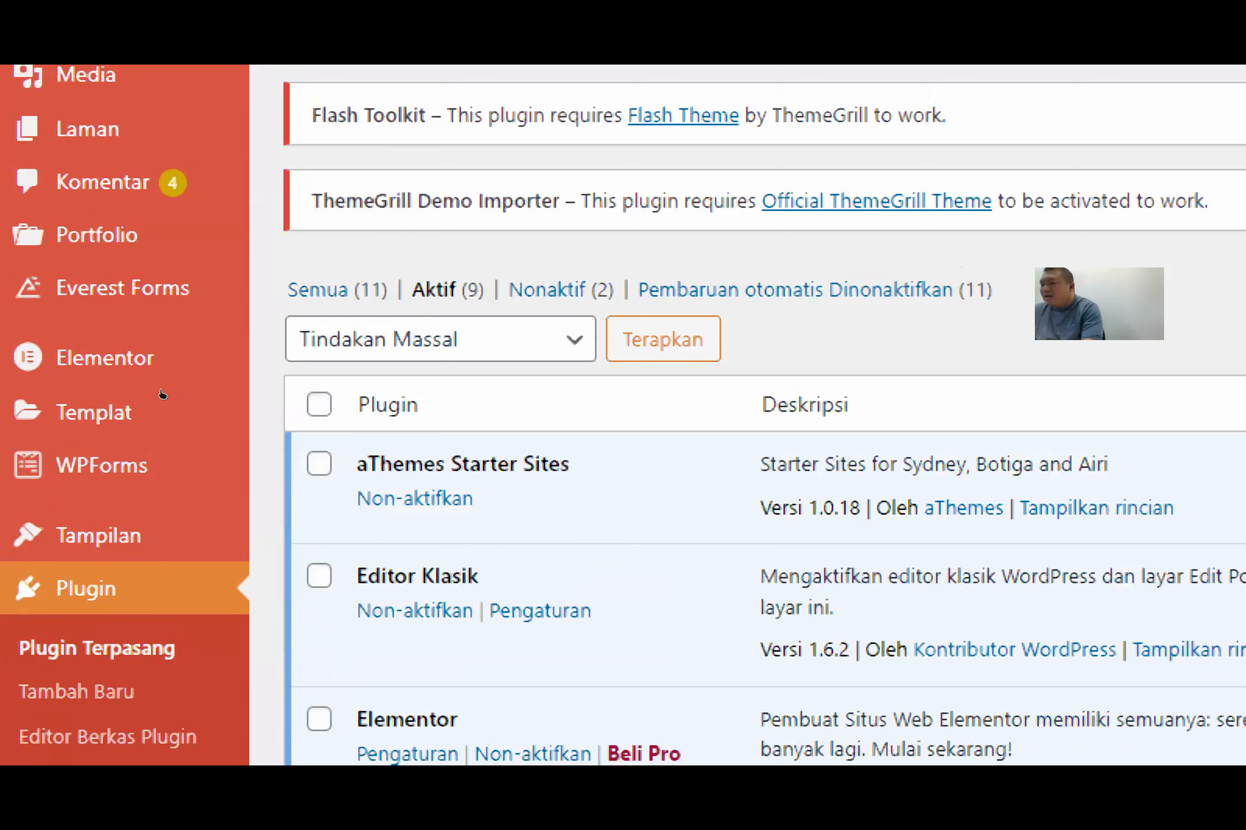
pyautogui.click(369, 339)
pyautogui.press('Return')
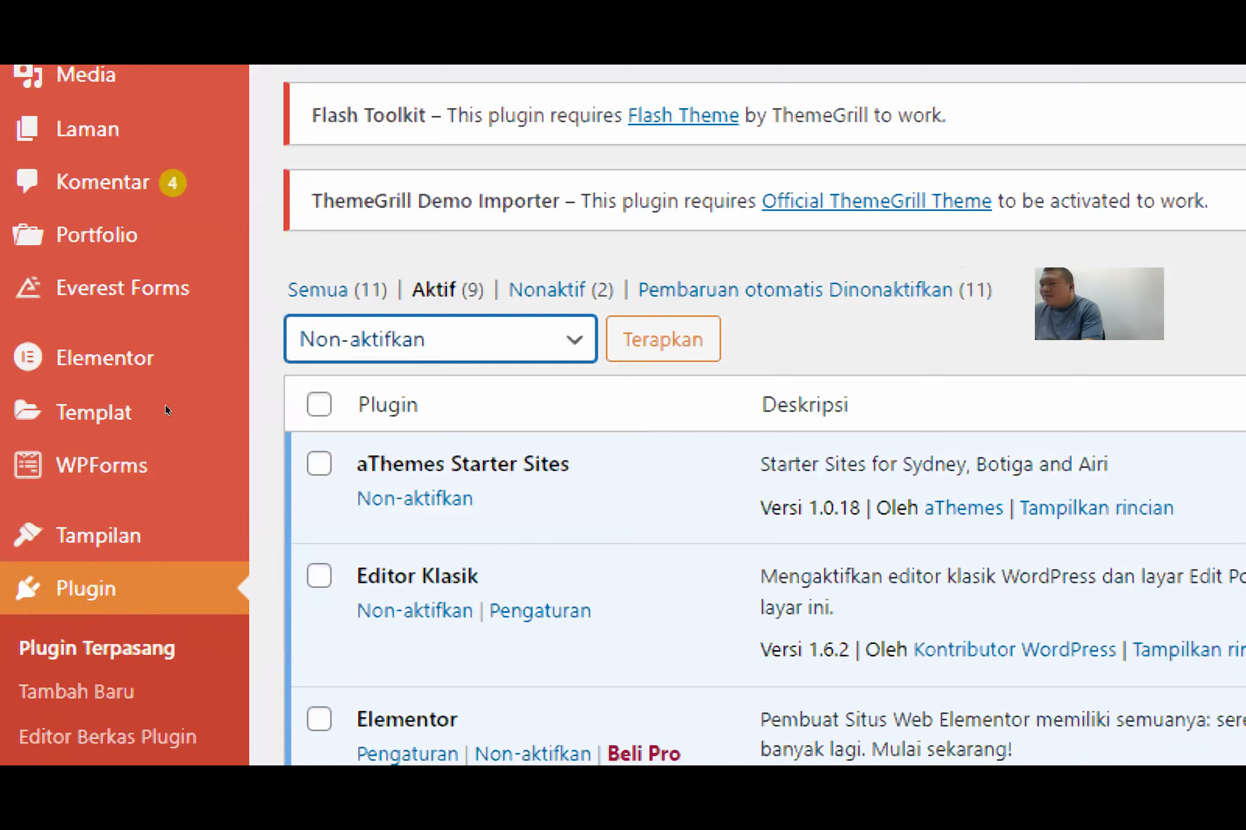
pyautogui.click(319, 405)
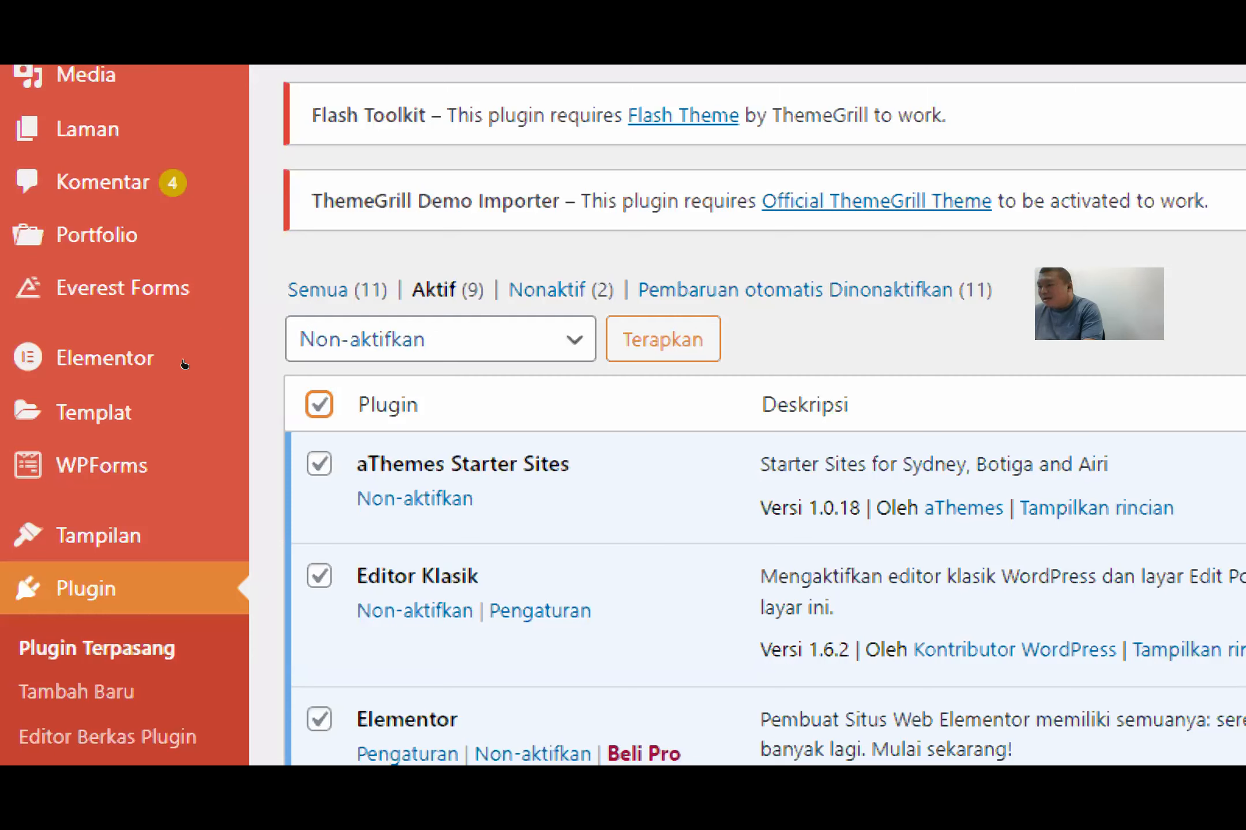
pyautogui.hotkey('shift', 'Tab')
pyautogui.press('Return')
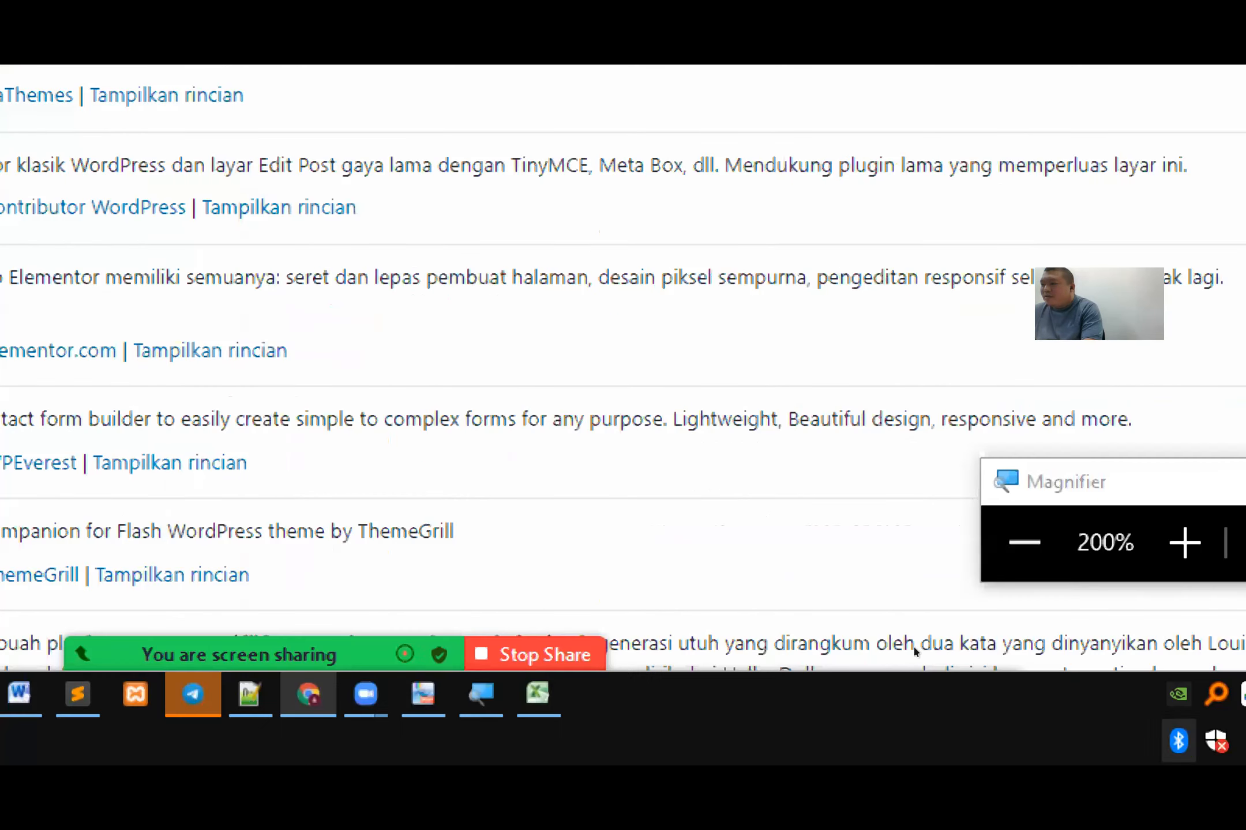
pyautogui.click(900, 654)
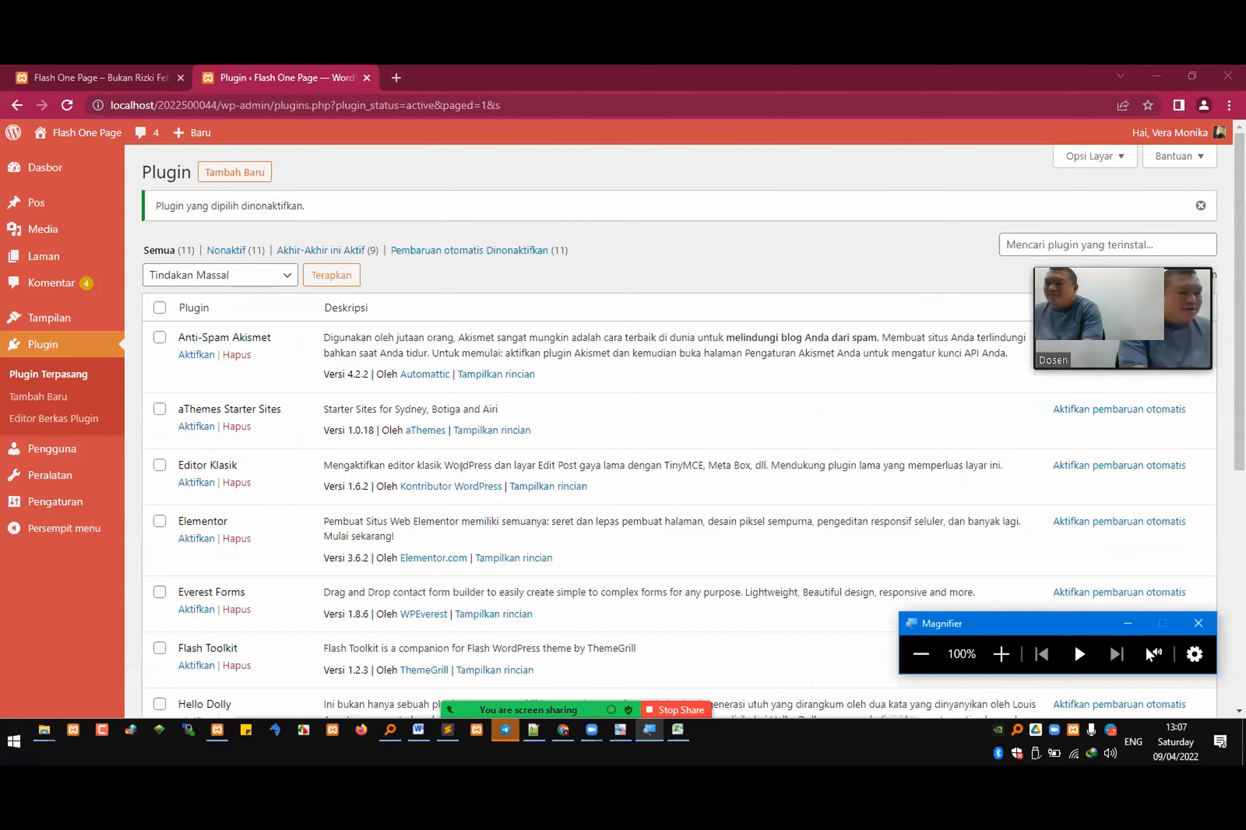
# Step: Switch to the Sublime Text notes, add "form" as a plugin category below statistik, and save the file
pyautogui.hotkey('alt', 'Tab')
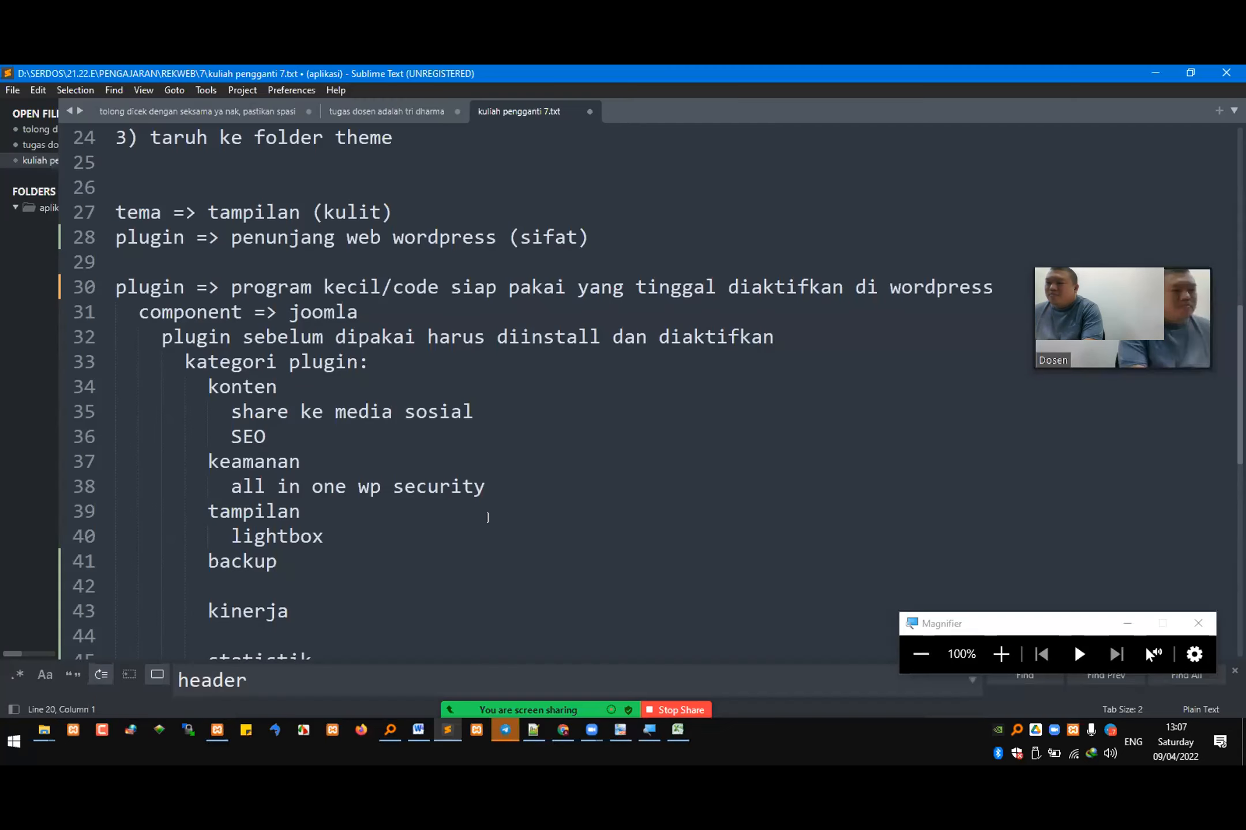
pyautogui.click(426, 438)
pyautogui.scroll(-1, 426, 438)
pyautogui.click(435, 577)
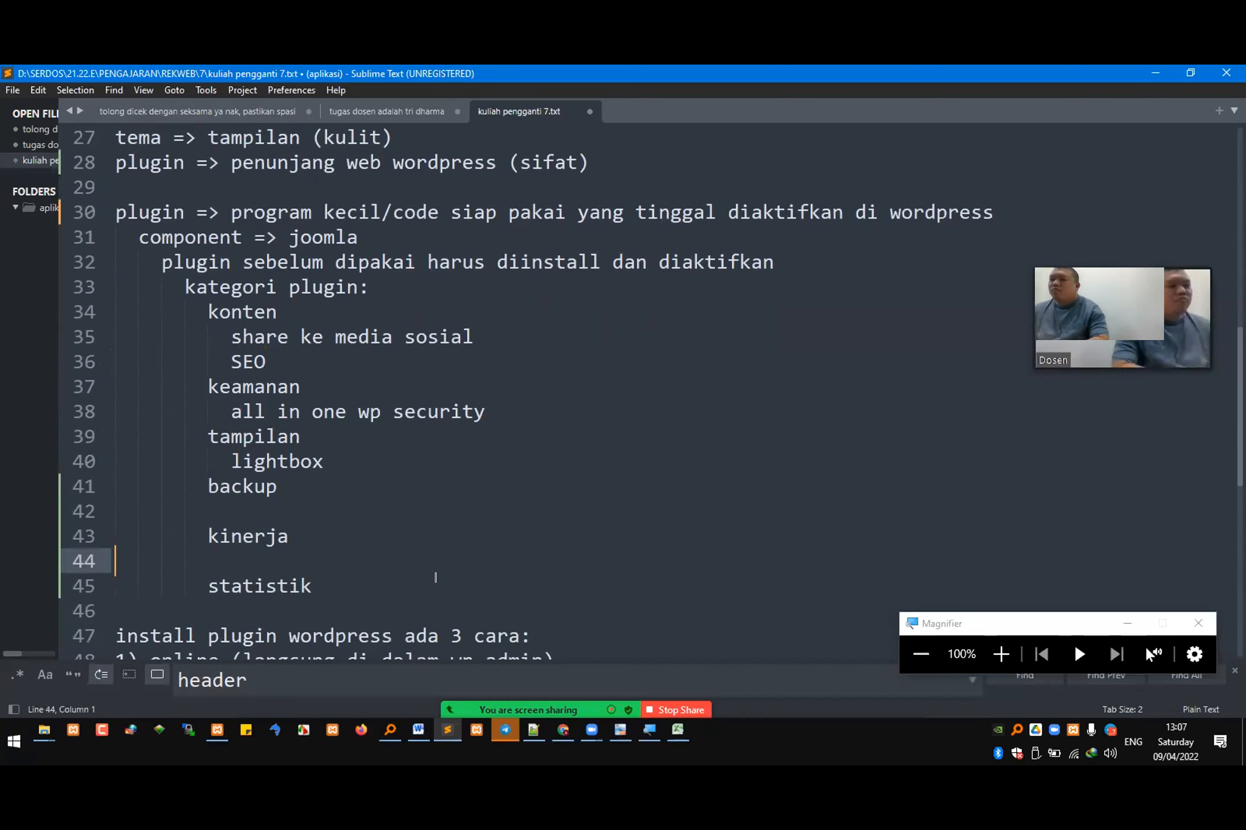
pyautogui.click(436, 577)
pyautogui.press('Return')
pyautogui.press('Return')
pyautogui.write('form')
pyautogui.hotkey('ctrl', 's')
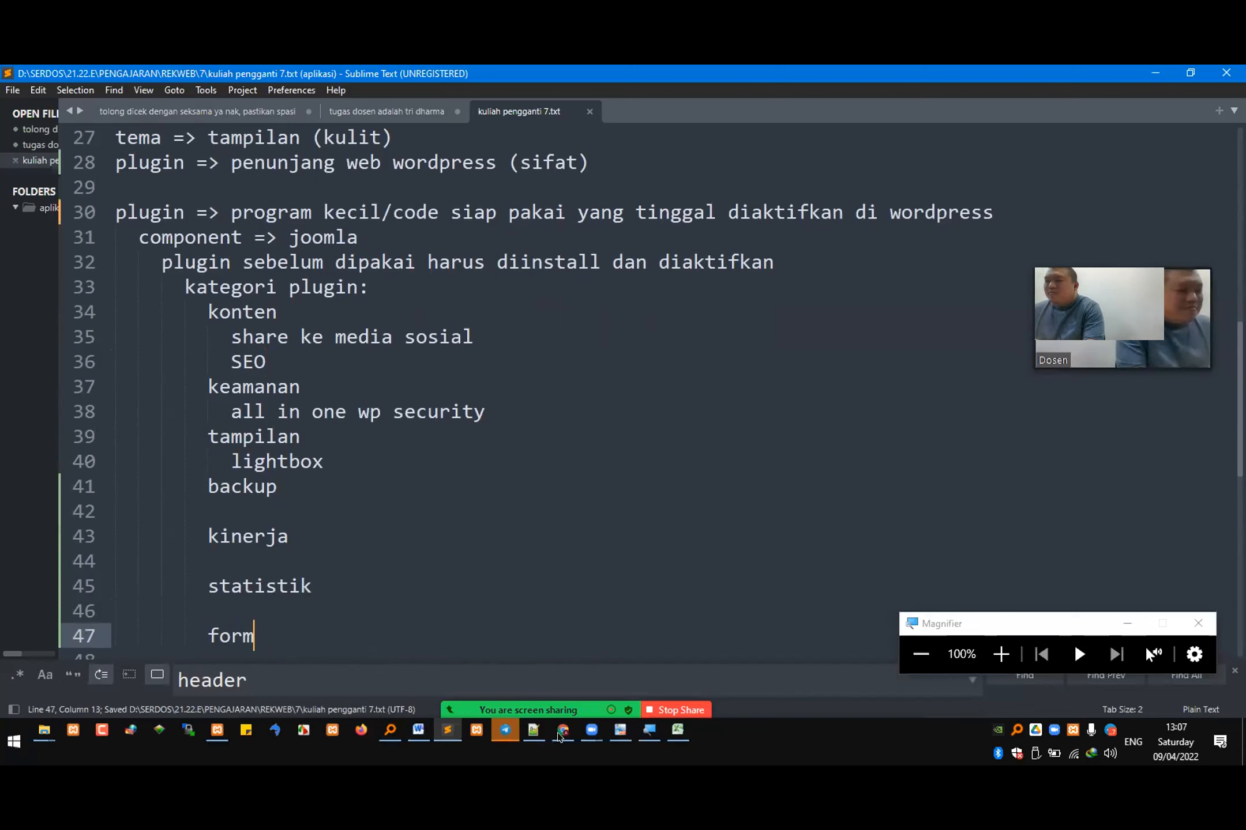
# Step: Glance back at the WordPress plugin list and highlight the three plugin installation methods in the Sublime Text notes
pyautogui.hotkey('alt', 'Tab')
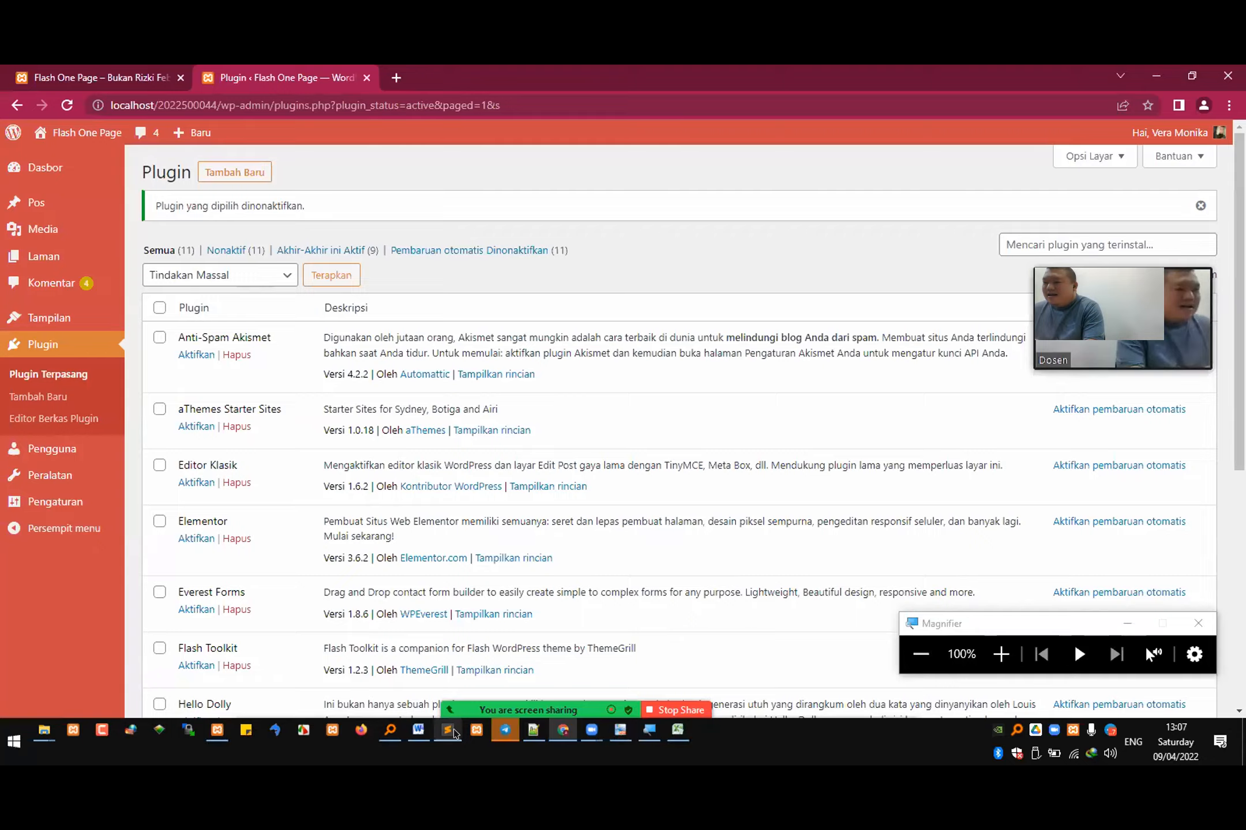
pyautogui.hotkey('alt', 'Tab')
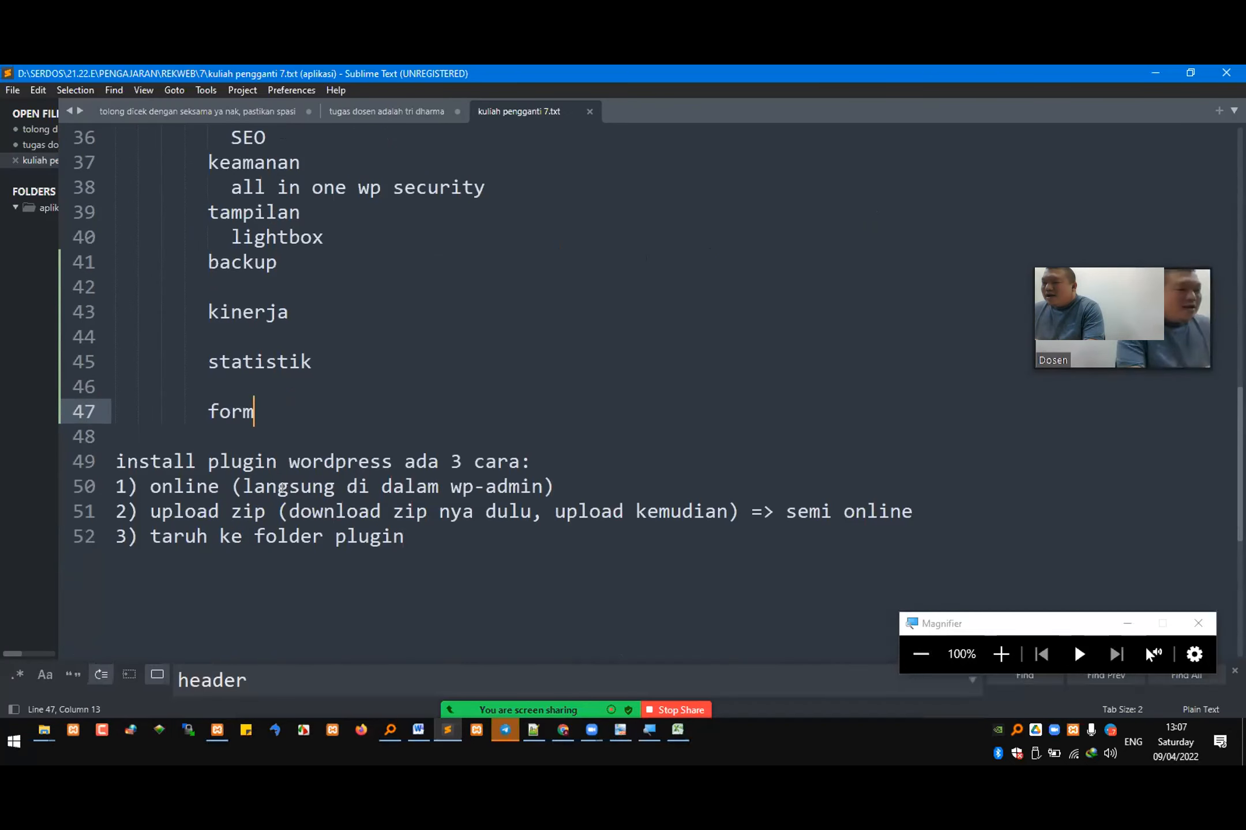
pyautogui.click(173, 487)
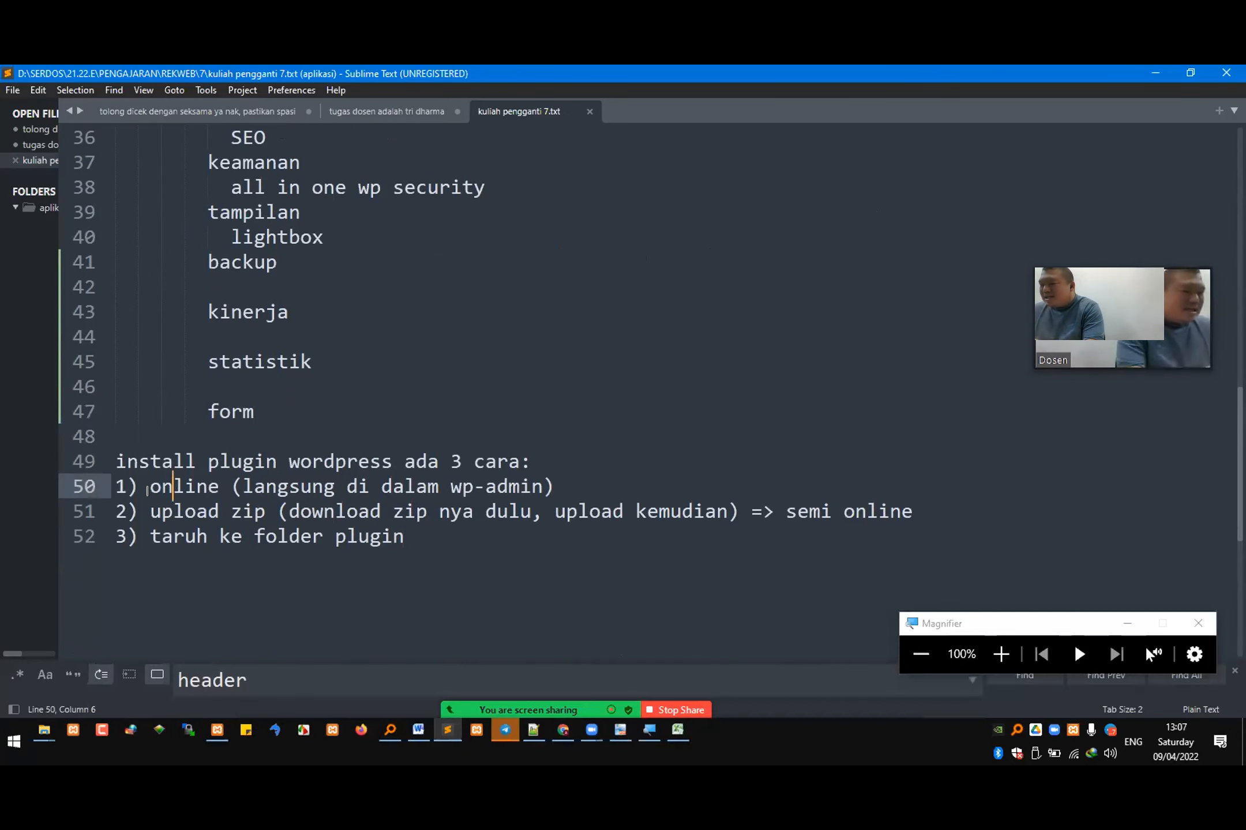
pyautogui.moveTo(148, 489); pyautogui.dragTo(656, 539)
pyautogui.click(460, 535)
pyautogui.moveTo(460, 535); pyautogui.dragTo(9, 486)
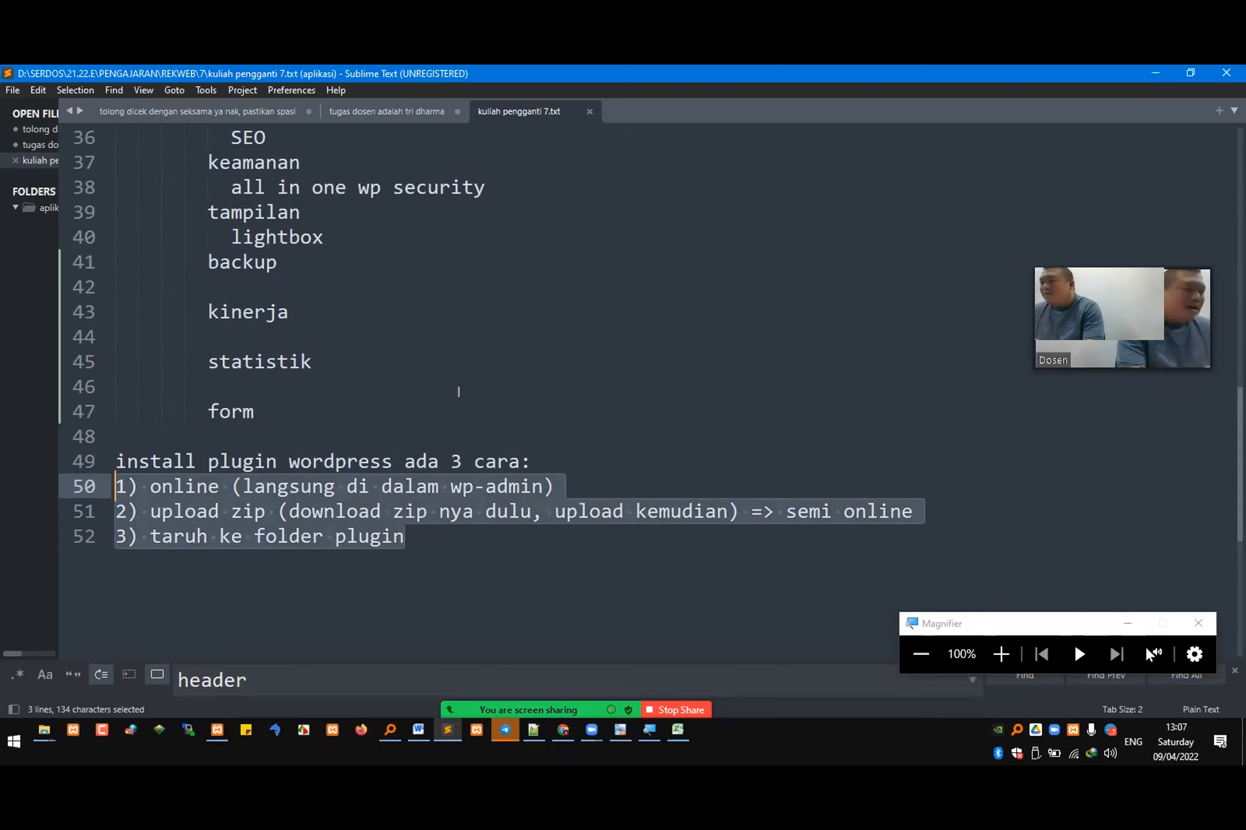
pyautogui.click(559, 743)
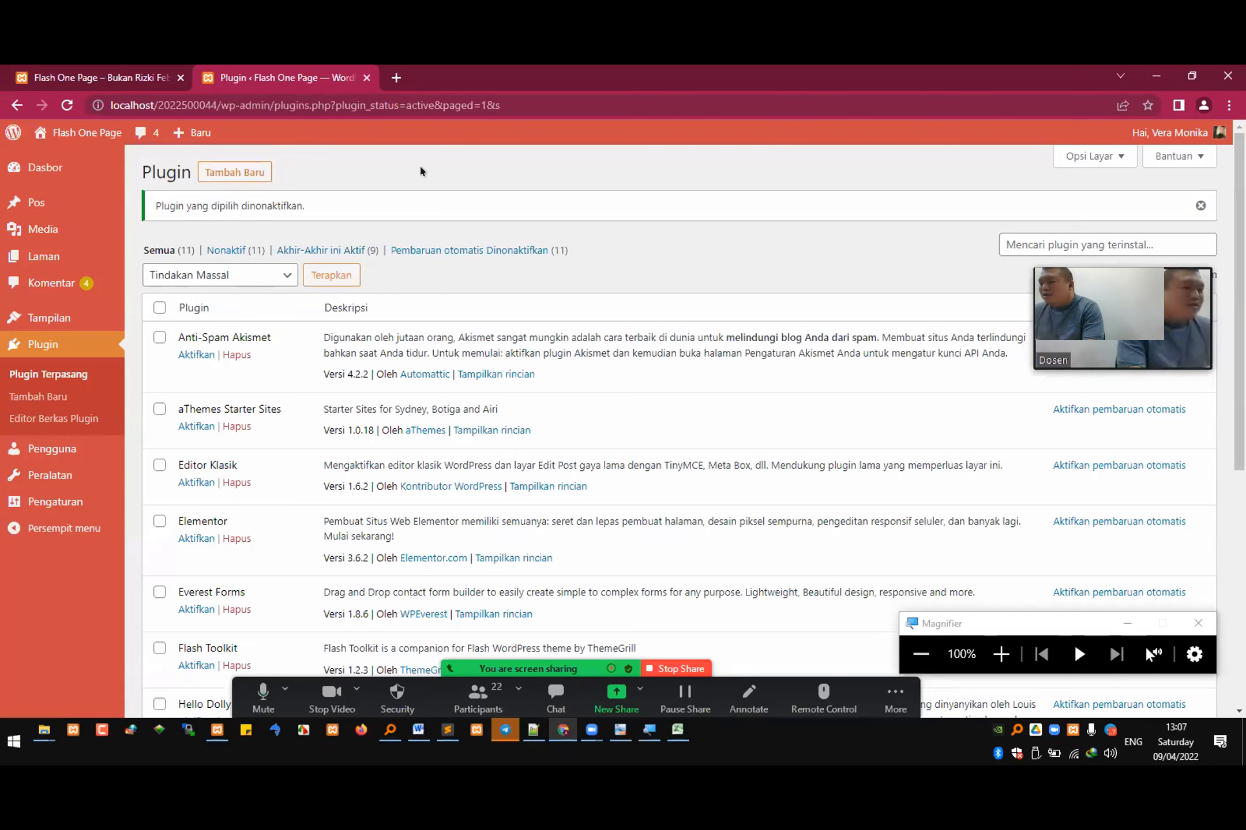
# Step: In the Sublime Text notes, append "(copy paste)" to the third installation method, "taruh ke folder plugin", and save
pyautogui.click(438, 744)
pyautogui.click(160, 537)
pyautogui.moveTo(408, 537); pyautogui.dragTo(149, 537)
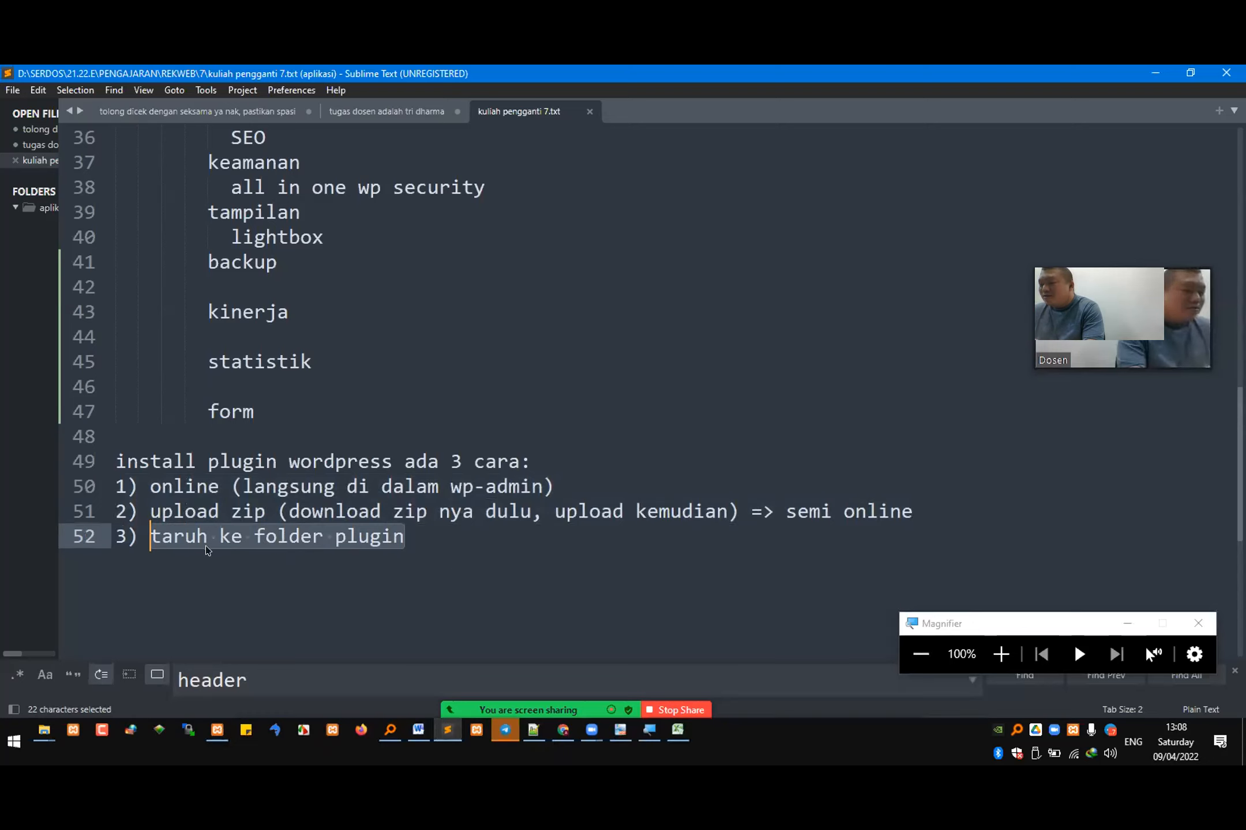
pyautogui.click(438, 531)
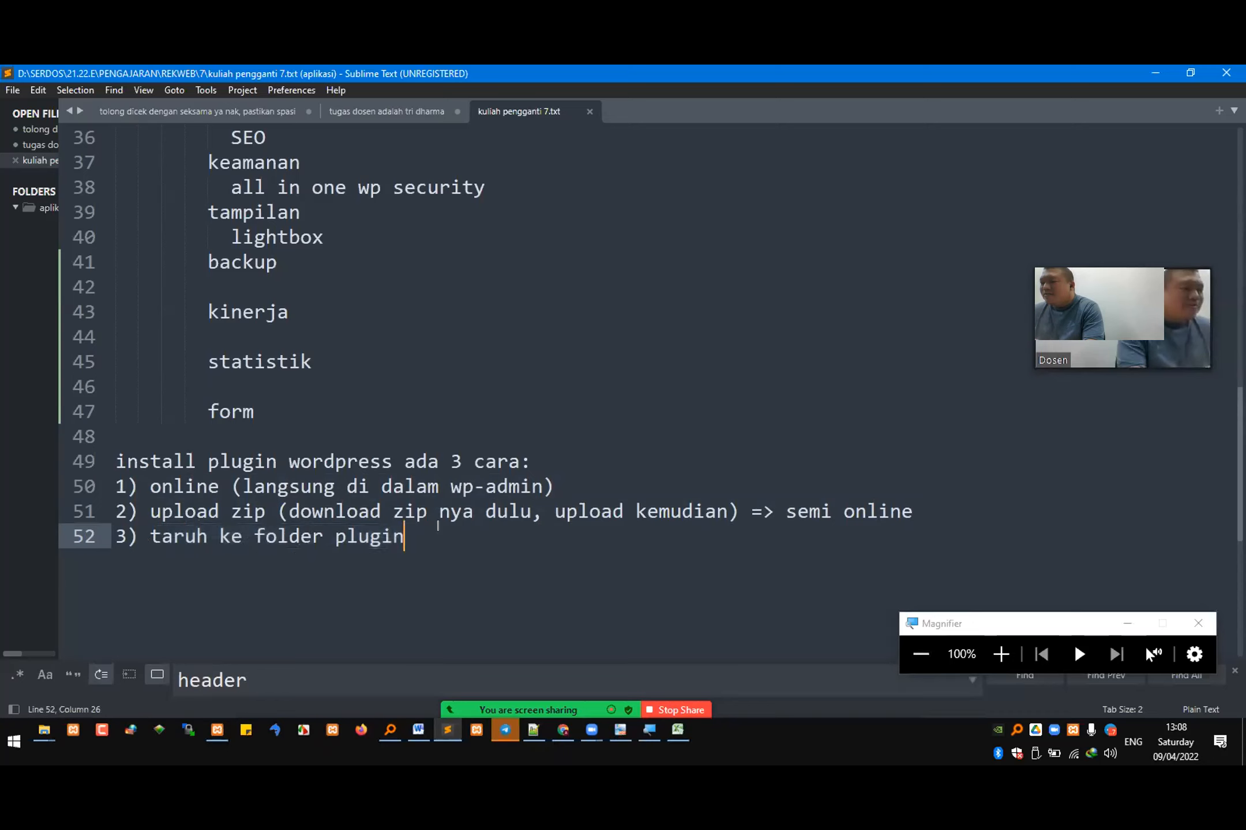
pyautogui.write('(')
pyautogui.write('copy paste')
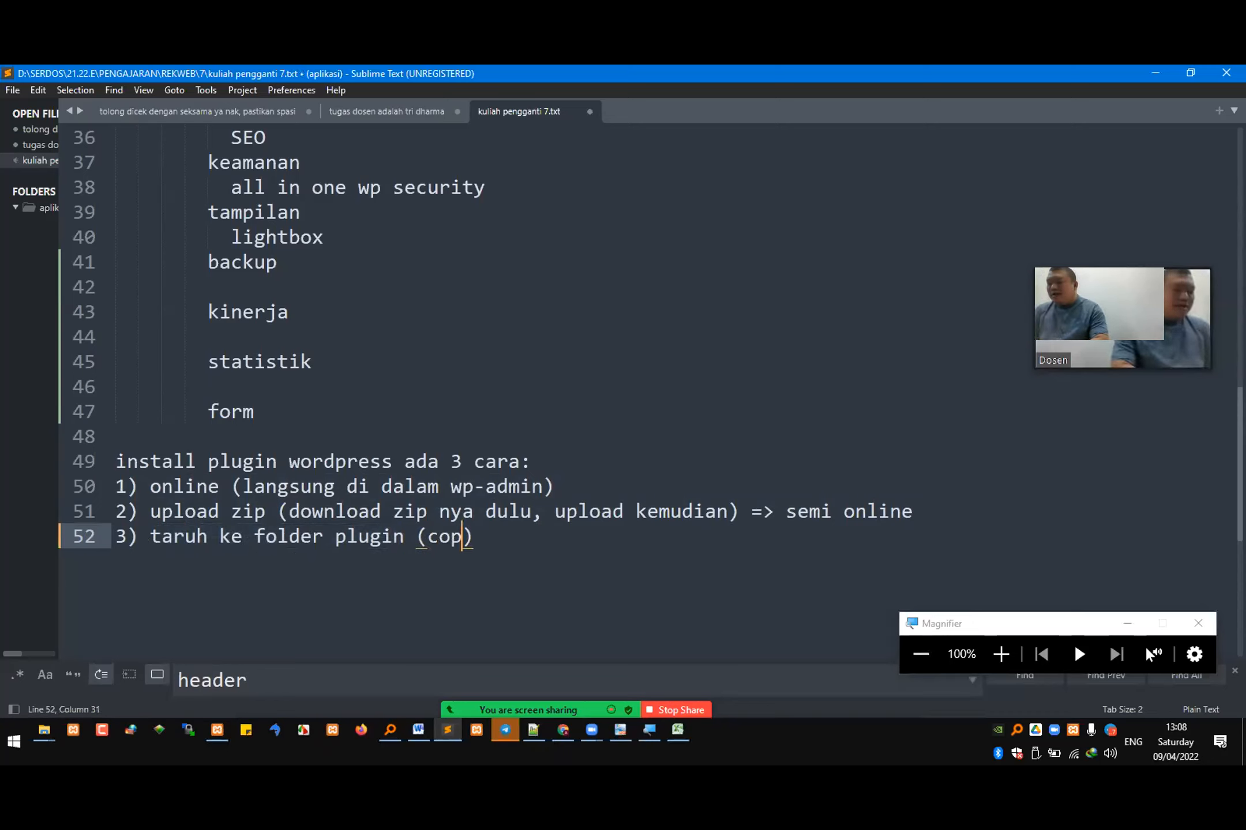
pyautogui.hotkey('ctrl', 's')
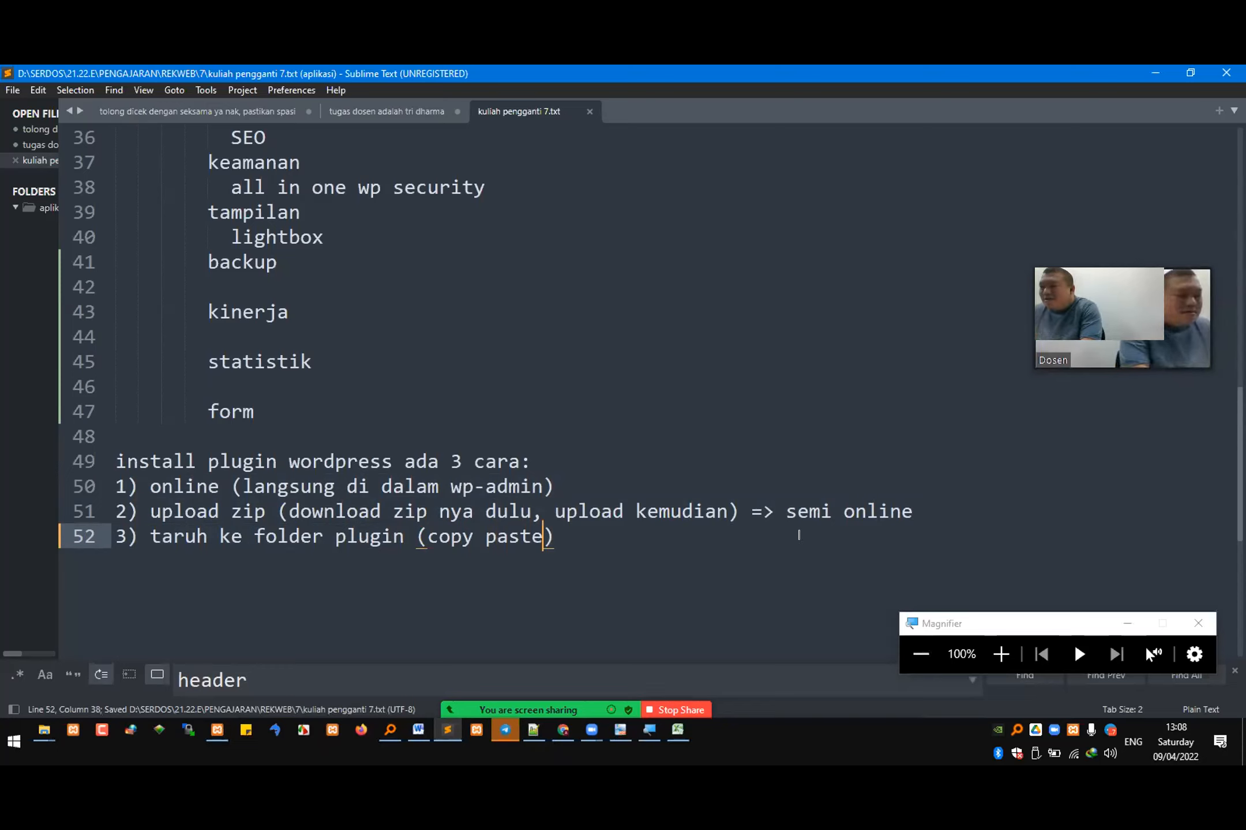
# Step: Look through the Zoom participants list, minimize it, and return to the WordPress plugin page
pyautogui.hotkey('alt', 'Tab')
pyautogui.scroll(-1, 798, 425)
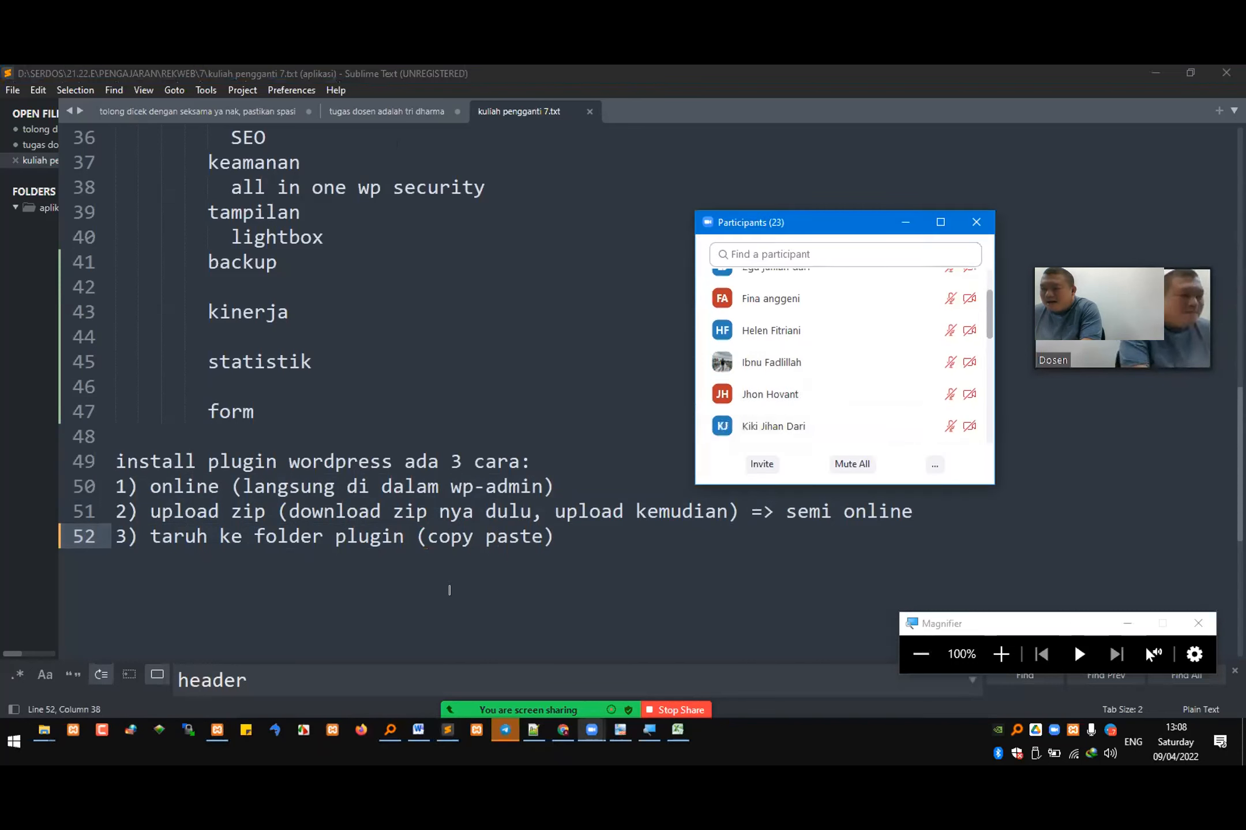
pyautogui.hotkey('alt', 'Tab')
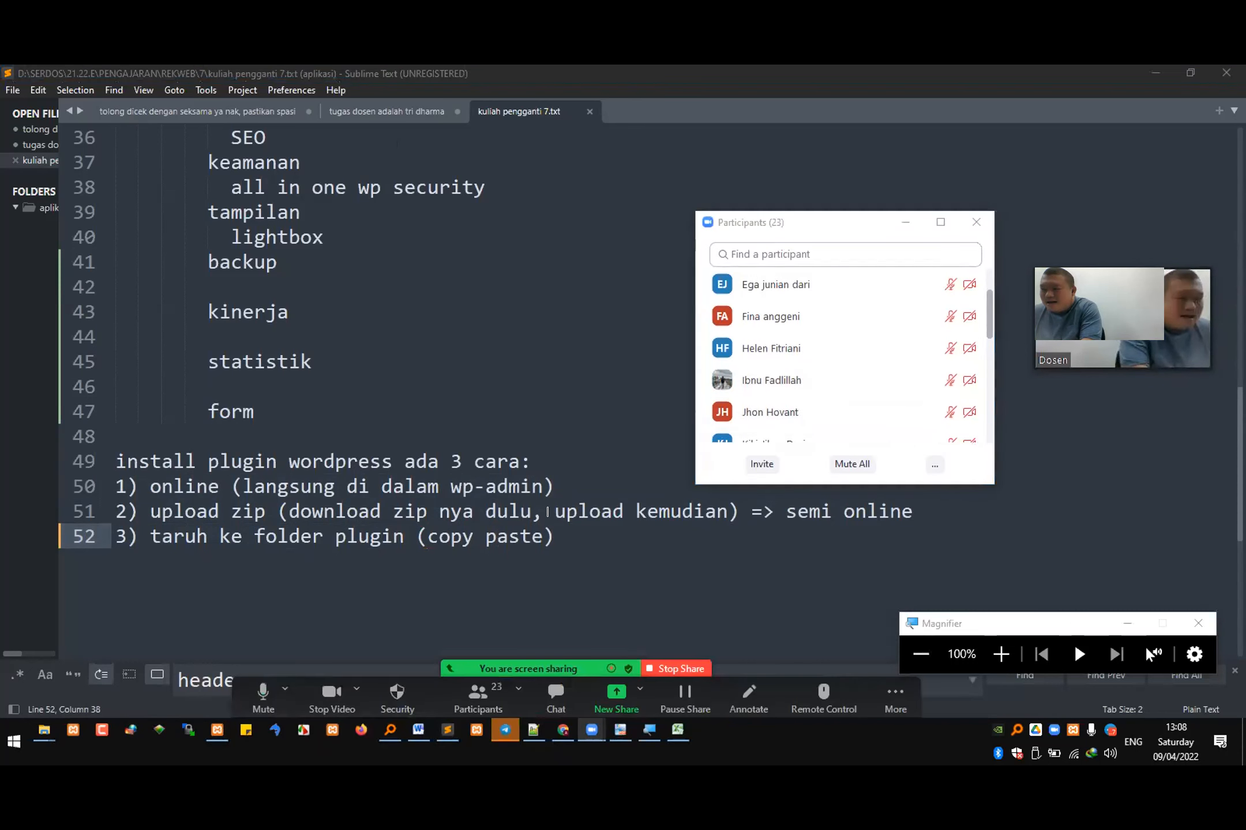
pyautogui.click(554, 511)
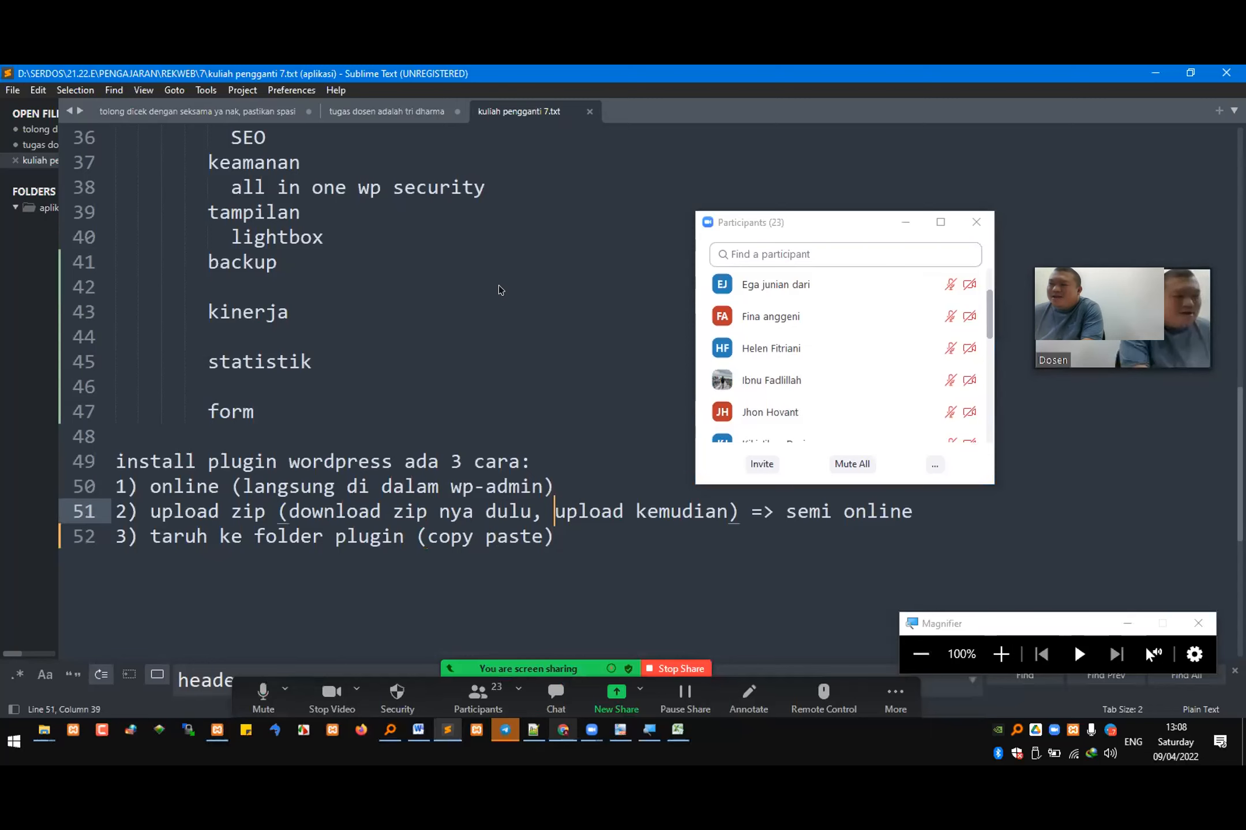
pyautogui.hotkey('alt', 'Tab')
pyautogui.click(905, 222)
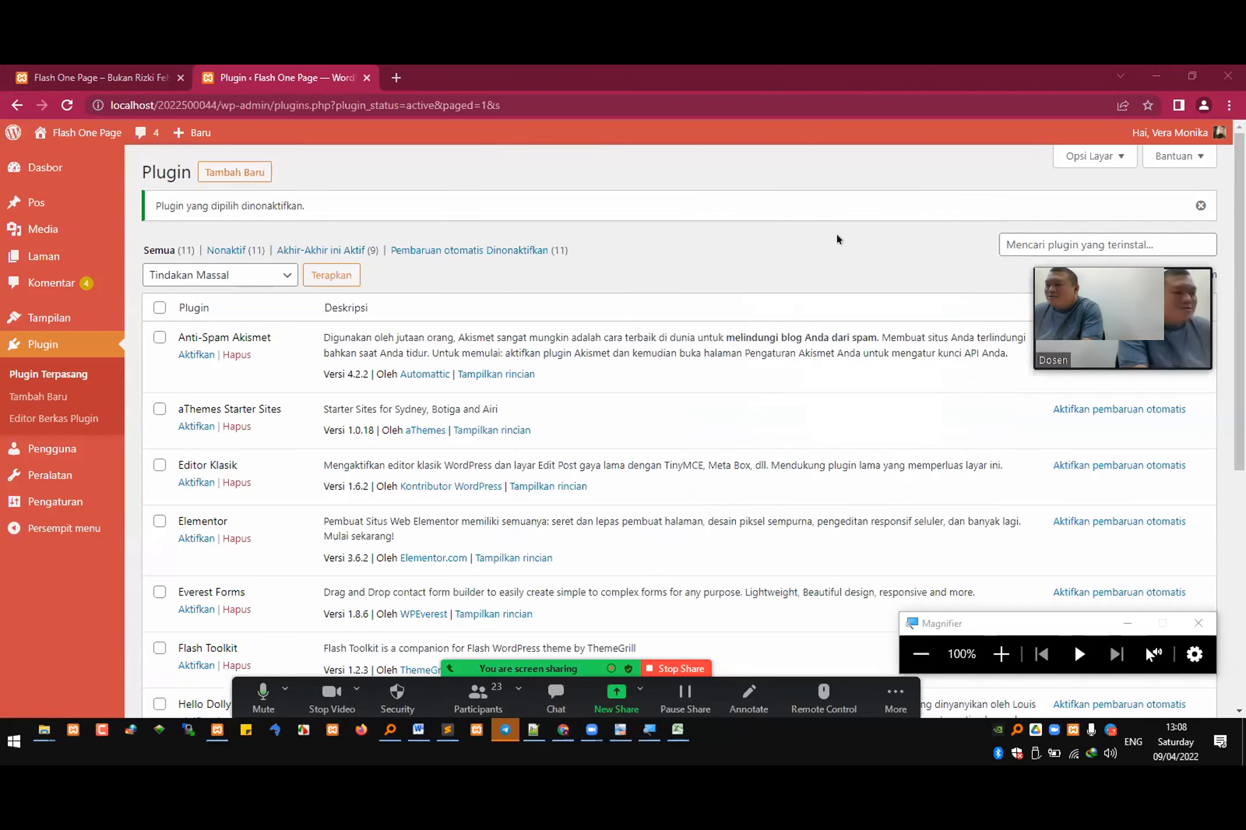
# Step: Magnify the course plan PDF and read the rows for weeks 6 and 7
pyautogui.click(1001, 654)
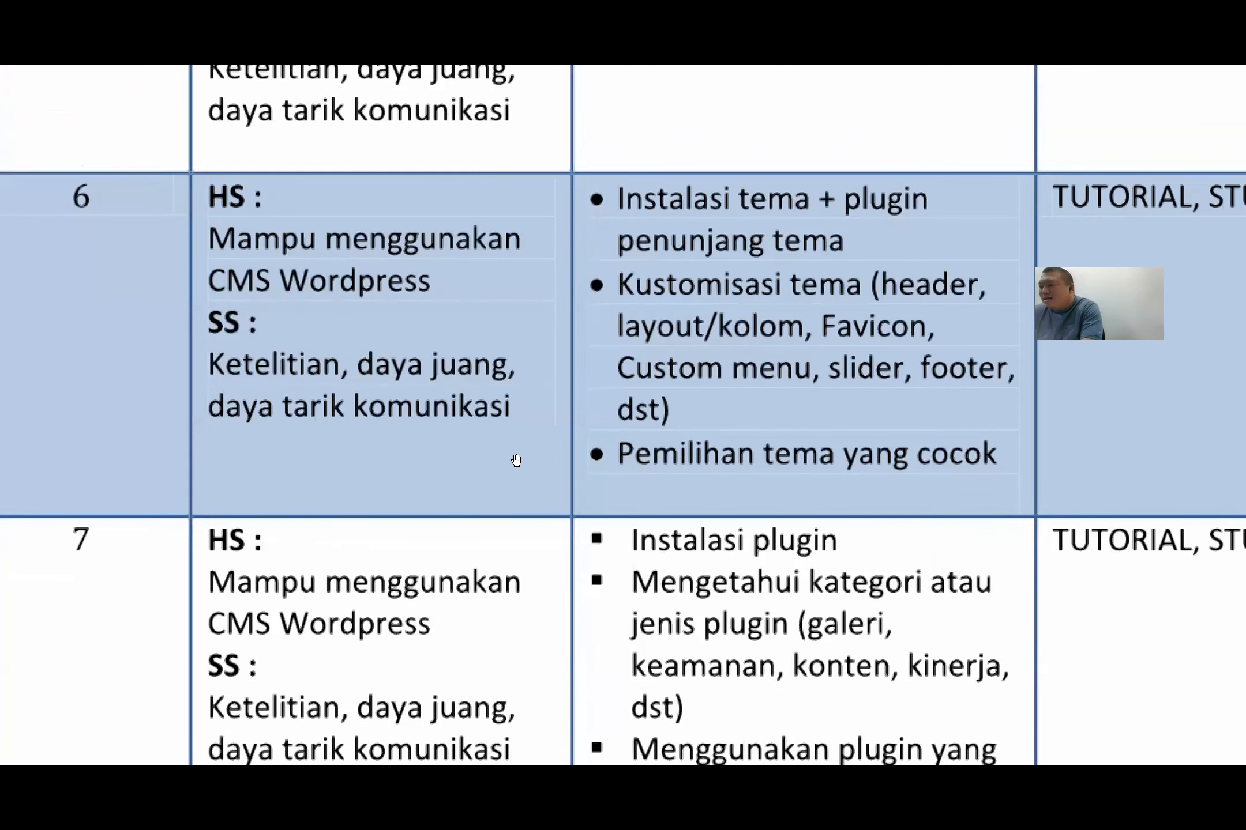
pyautogui.scroll(-2, 510, 487)
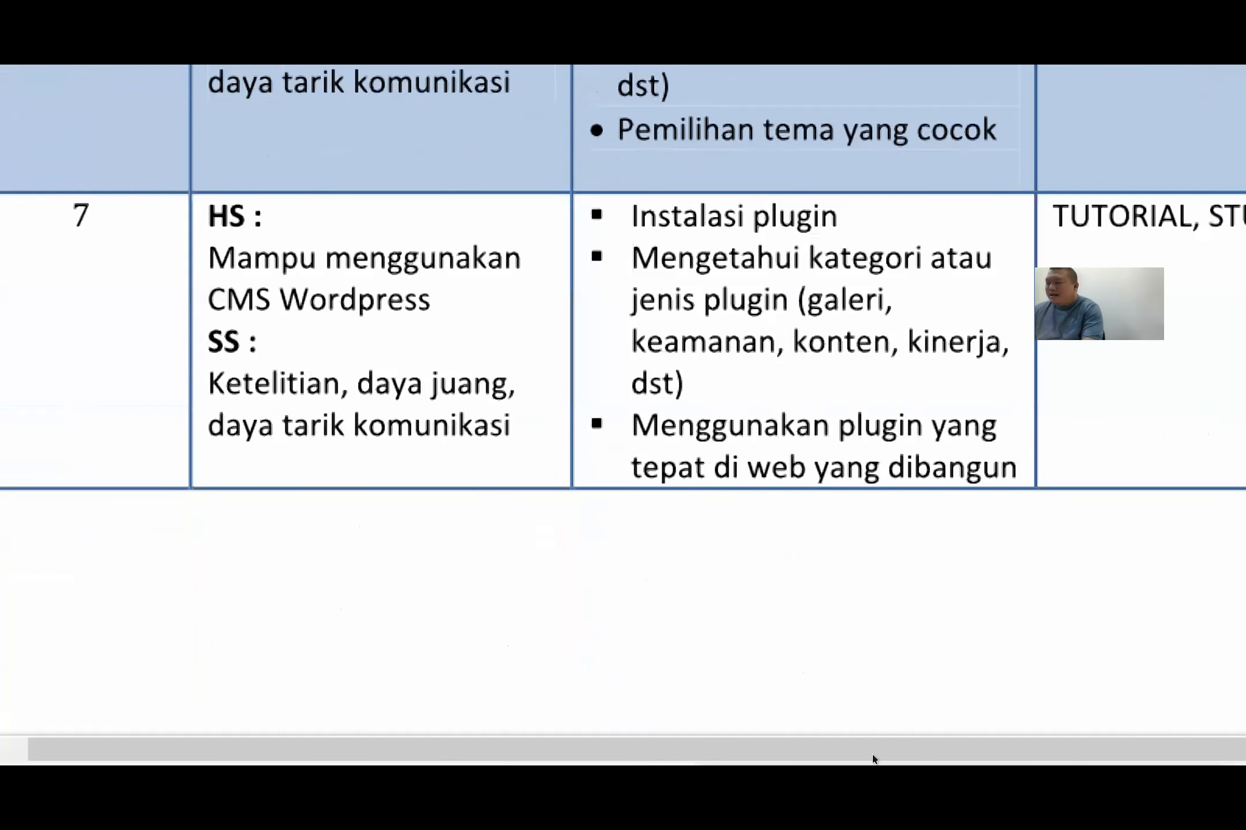
pyautogui.click(906, 650)
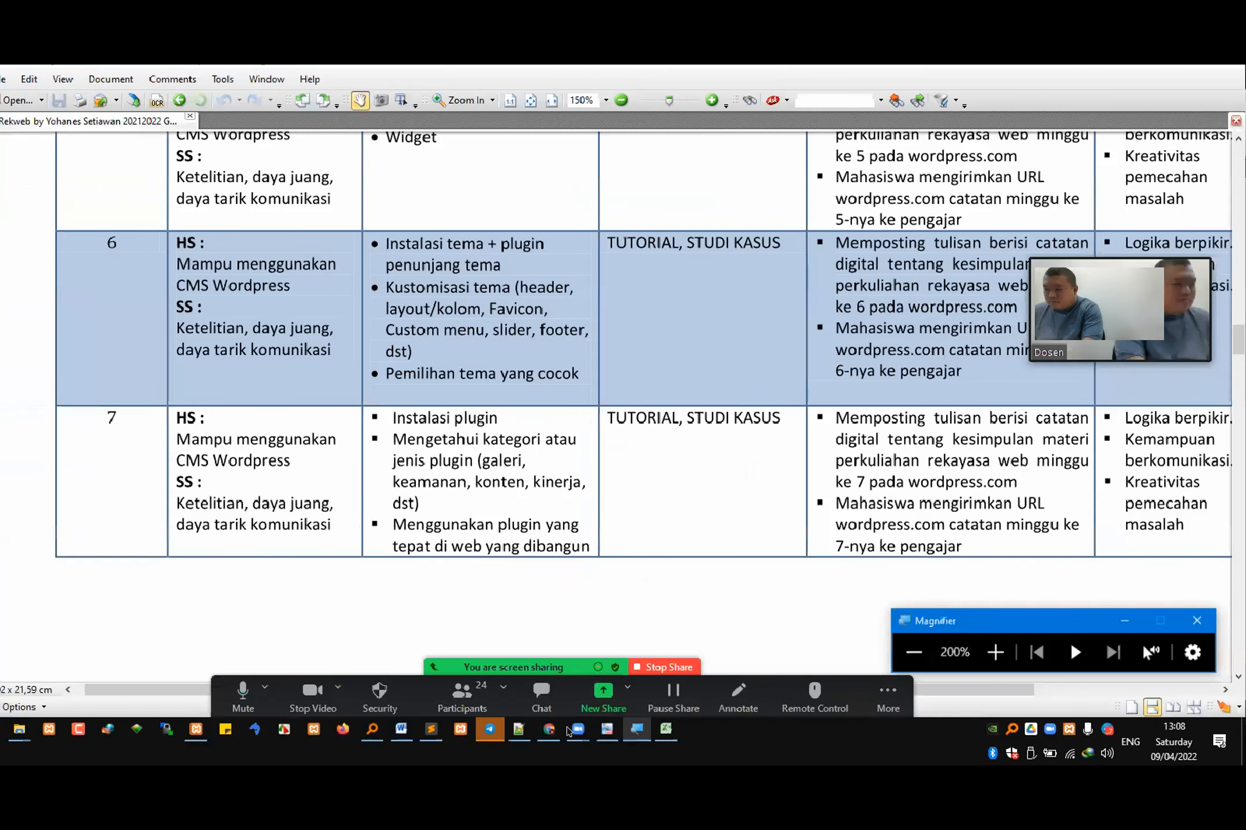
# Step: Return to the WordPress admin and open the page for adding plugins (Tambahkan Plugin), checking its search field
pyautogui.hotkey('alt', 'Tab')
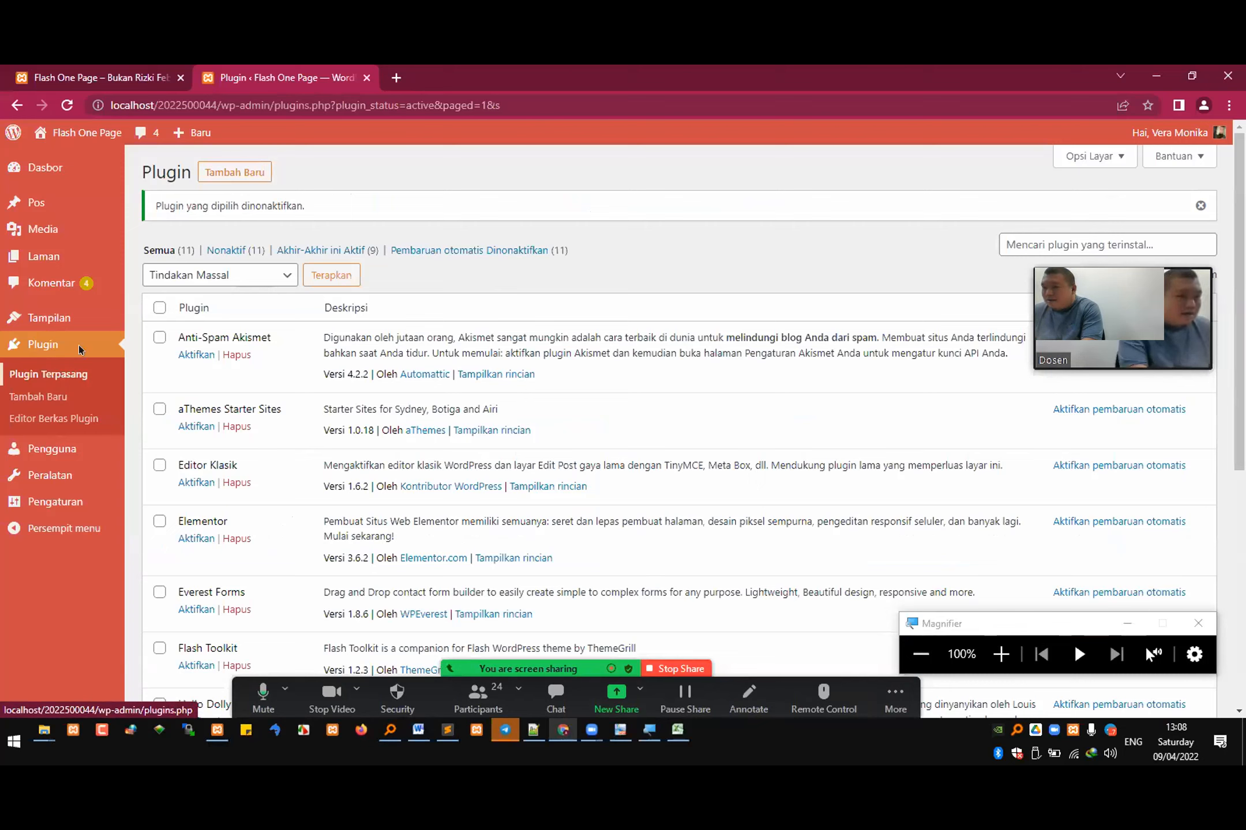
pyautogui.click(242, 179)
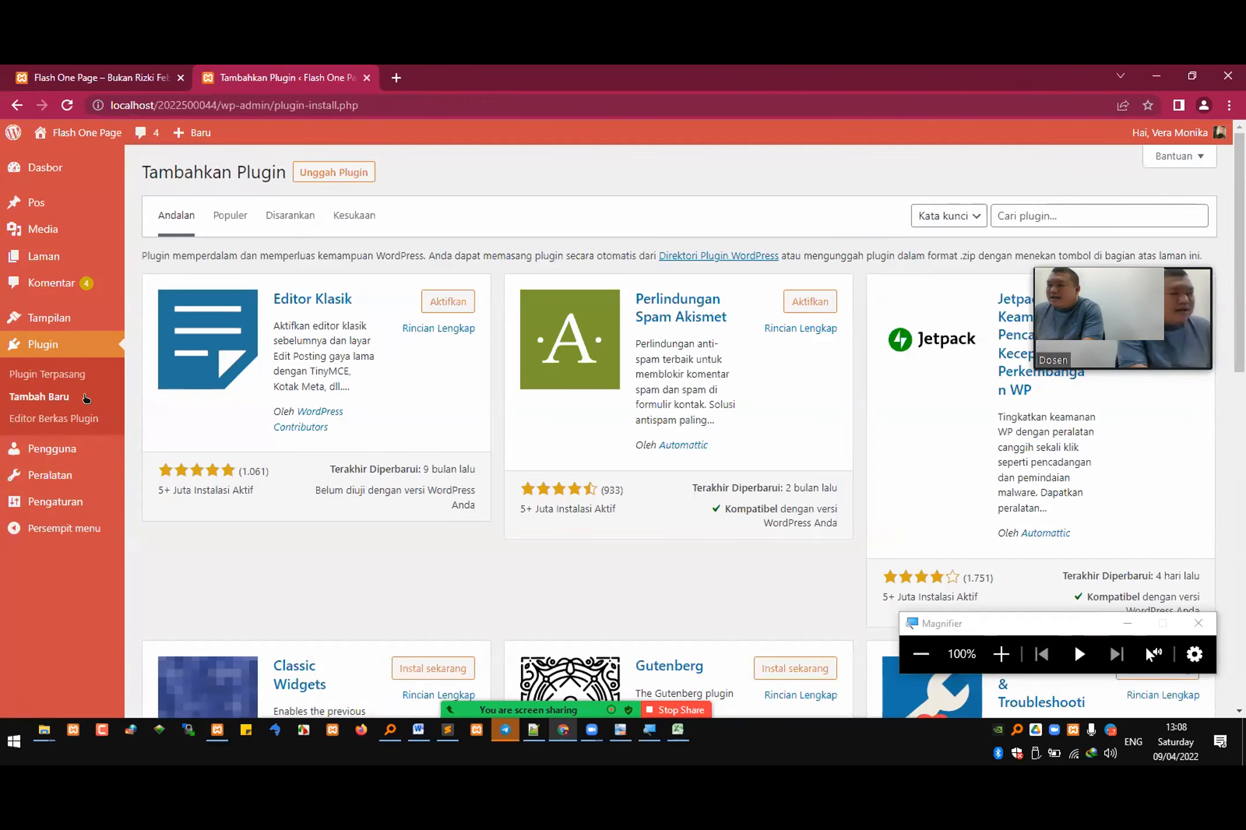
pyautogui.click(1014, 217)
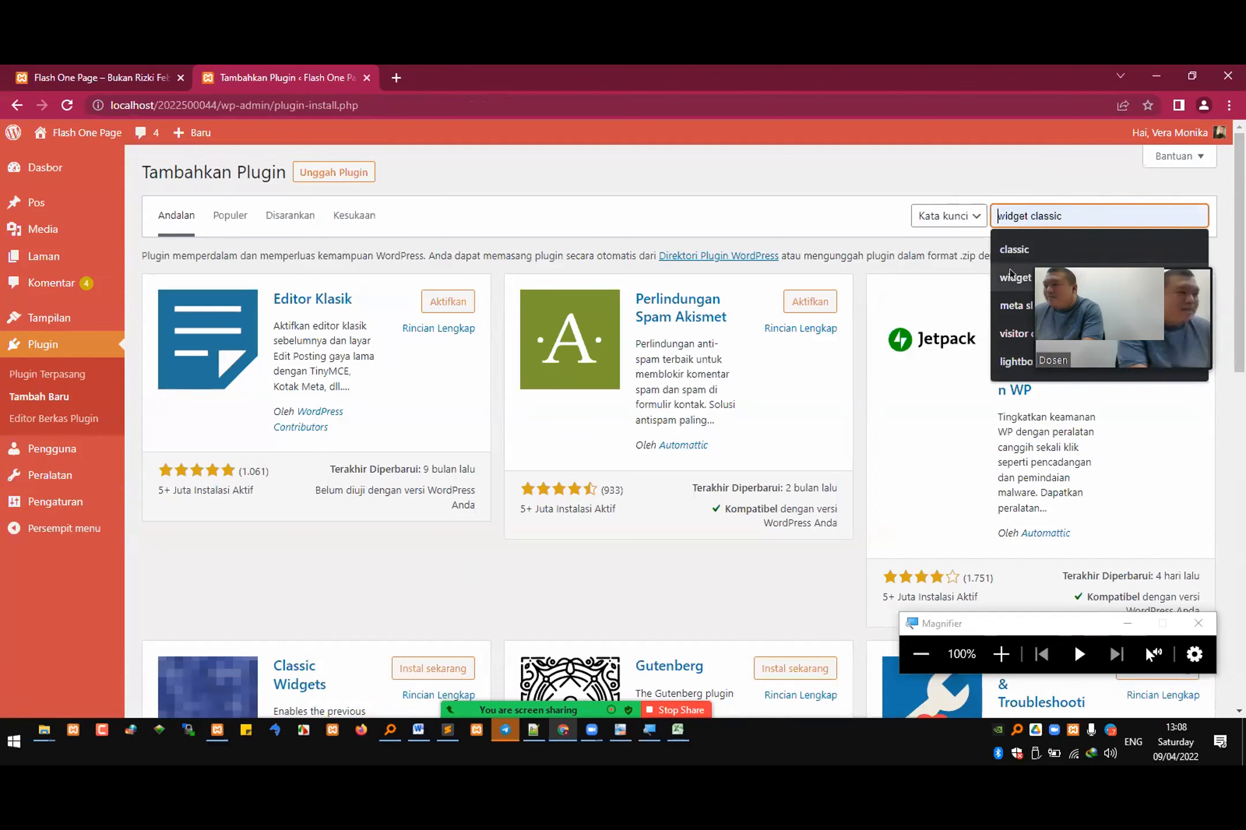
pyautogui.click(821, 392)
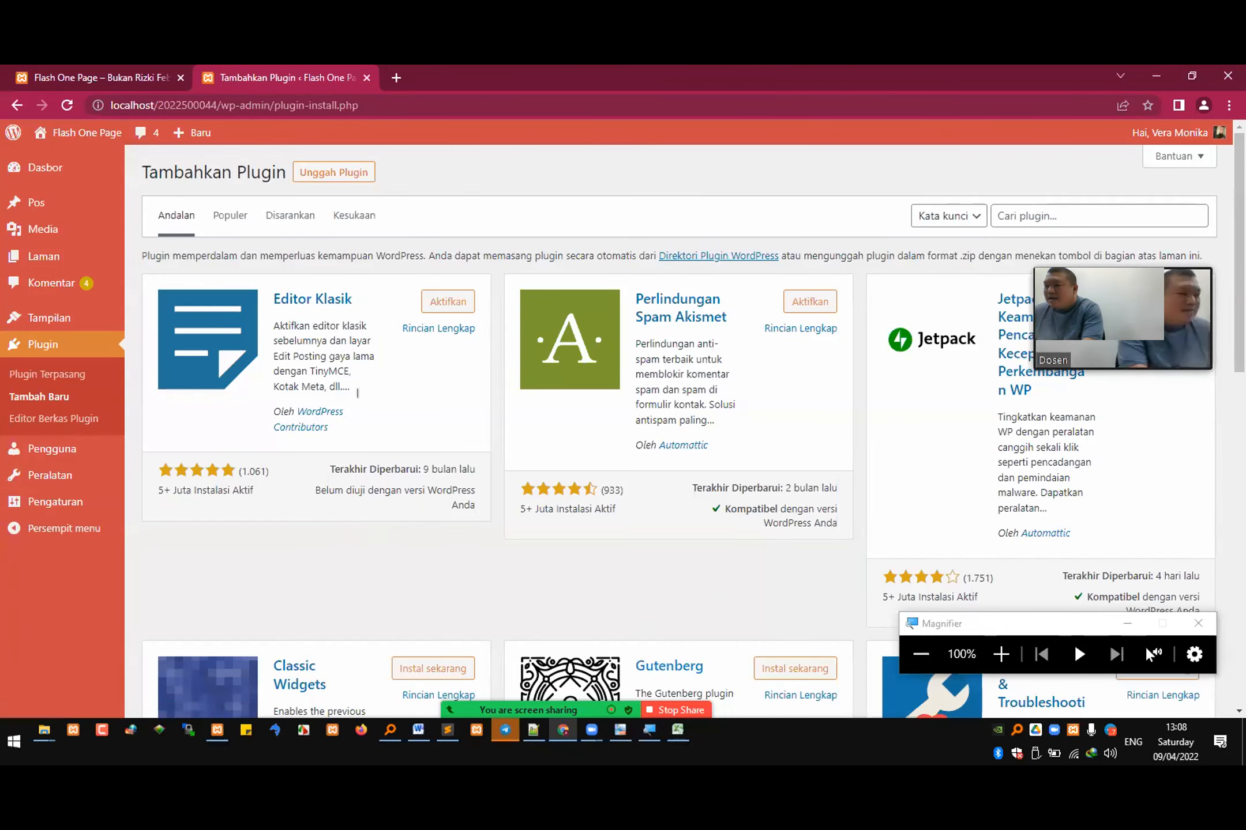
# Step: Switch to the Sublime Text notes and highlight "tema" and "tampilan" in the theme definition
pyautogui.hotkey('alt', 'Tab')
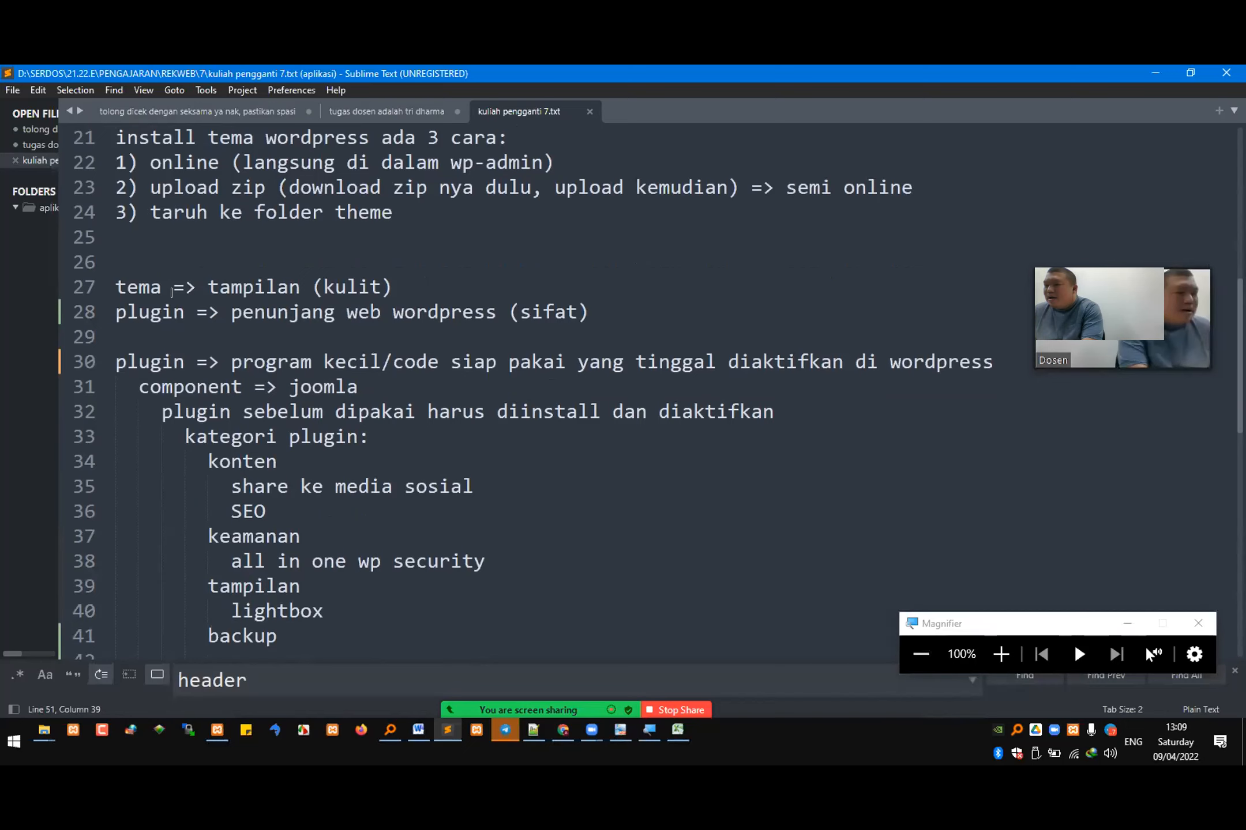
pyautogui.doubleClick(138, 286)
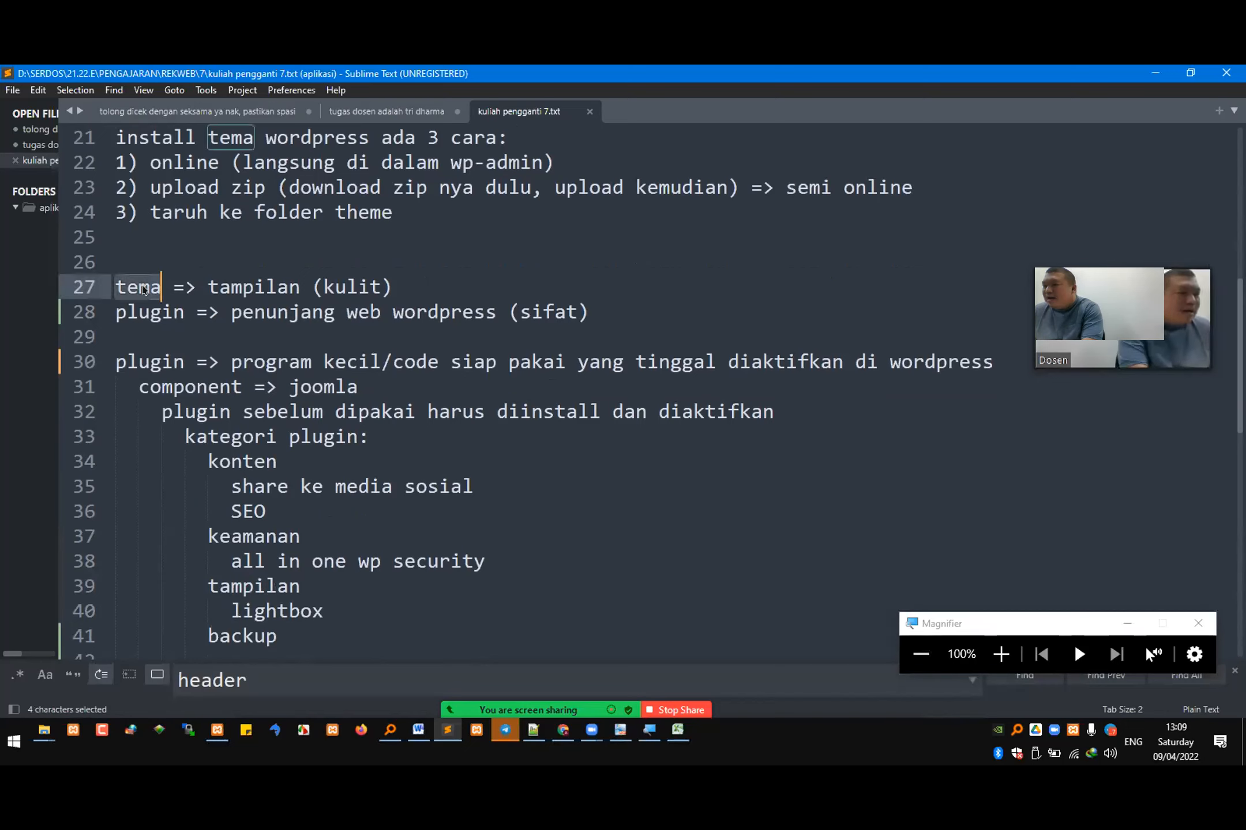
pyautogui.doubleClick(249, 287)
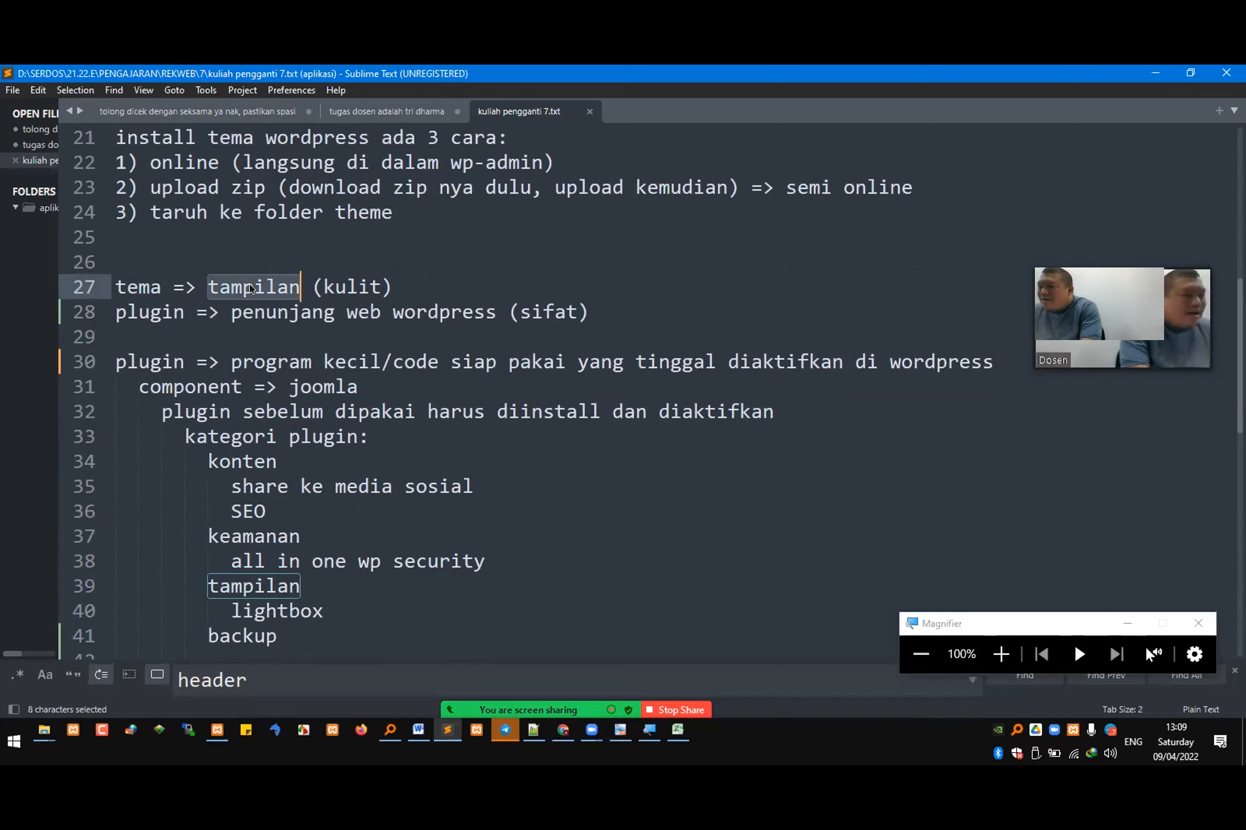
# Step: Highlight the key words of the plugin definition and of the "component => joomla" line below it
pyautogui.moveTo(254, 362); pyautogui.dragTo(981, 364)
pyautogui.click(404, 362)
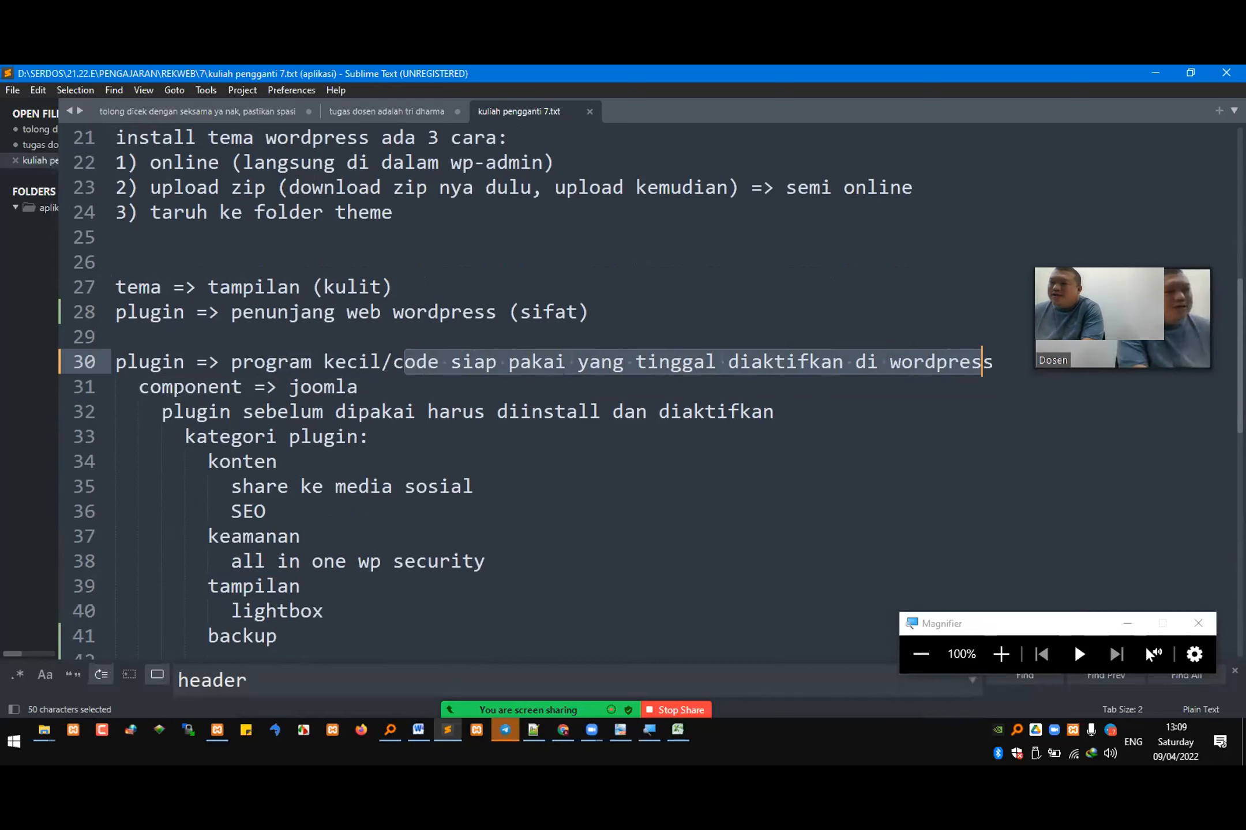
pyautogui.doubleClick(151, 365)
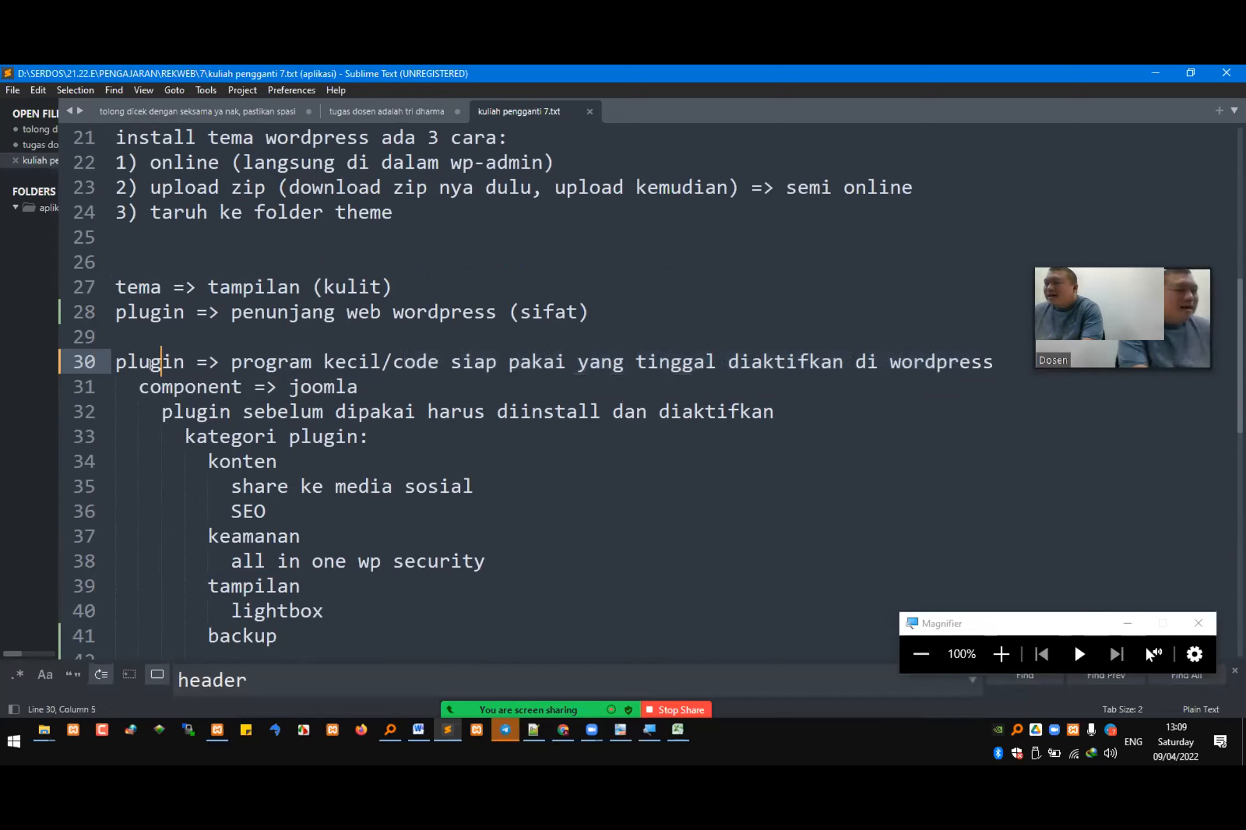
pyautogui.doubleClick(937, 365)
pyautogui.click(329, 383)
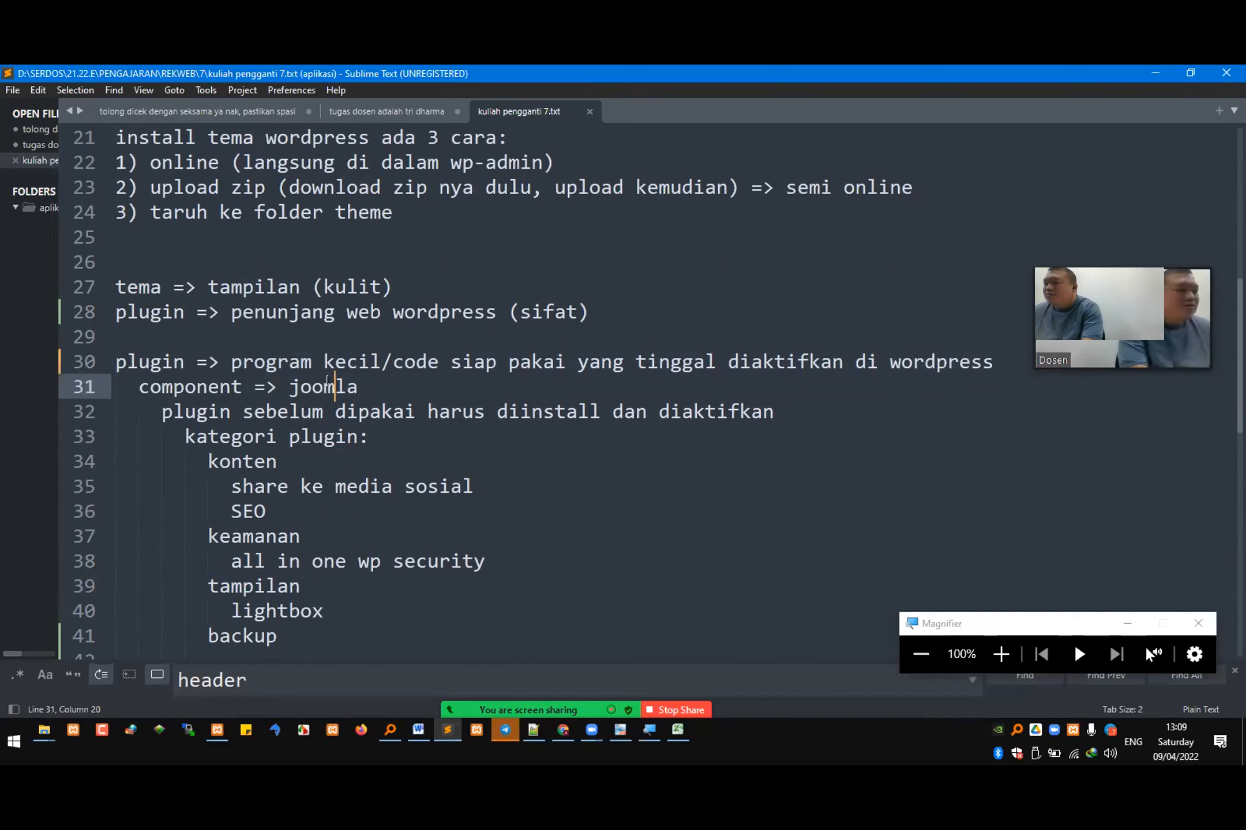
pyautogui.doubleClick(327, 382)
pyautogui.doubleClick(172, 388)
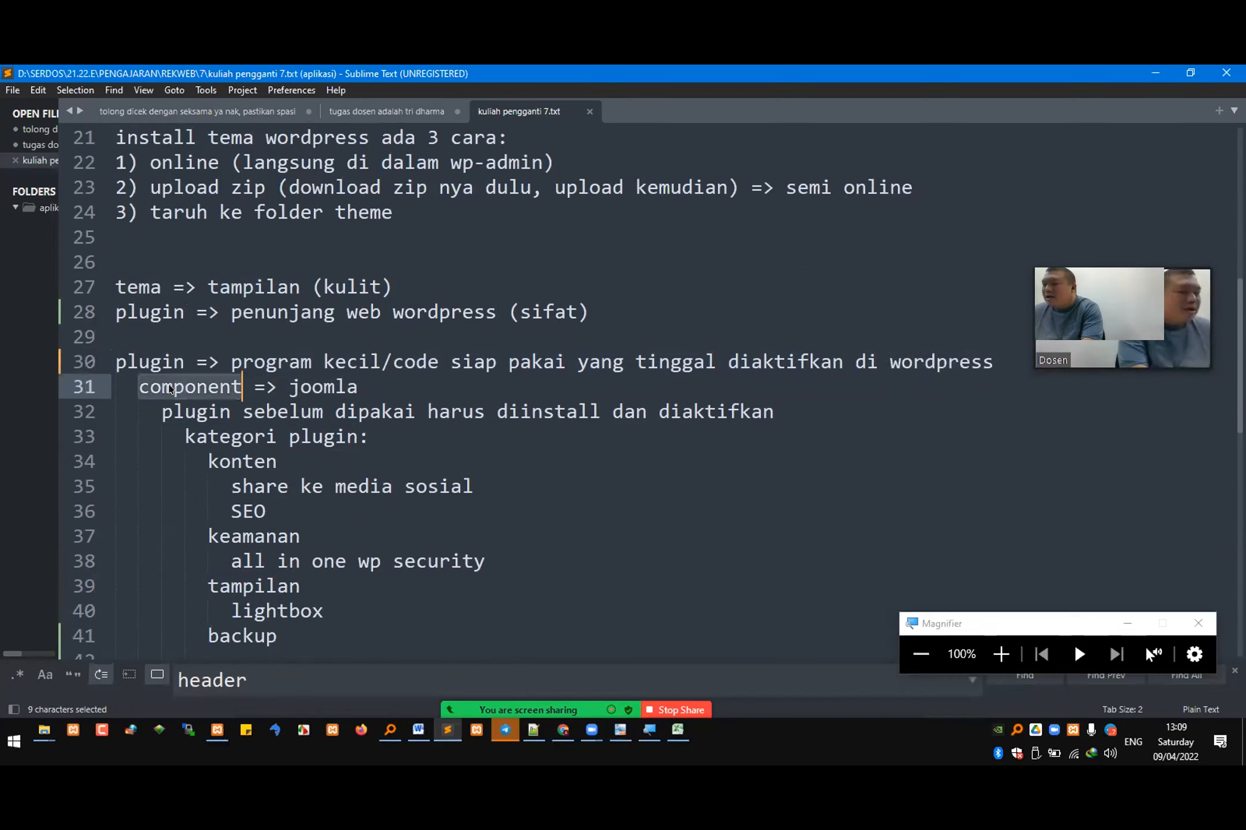
# Step: Highlight the key words "diinstall" and "diaktifkan" in the note saying what must be done before using a plugin
pyautogui.click(116, 363)
pyautogui.doubleClick(153, 390)
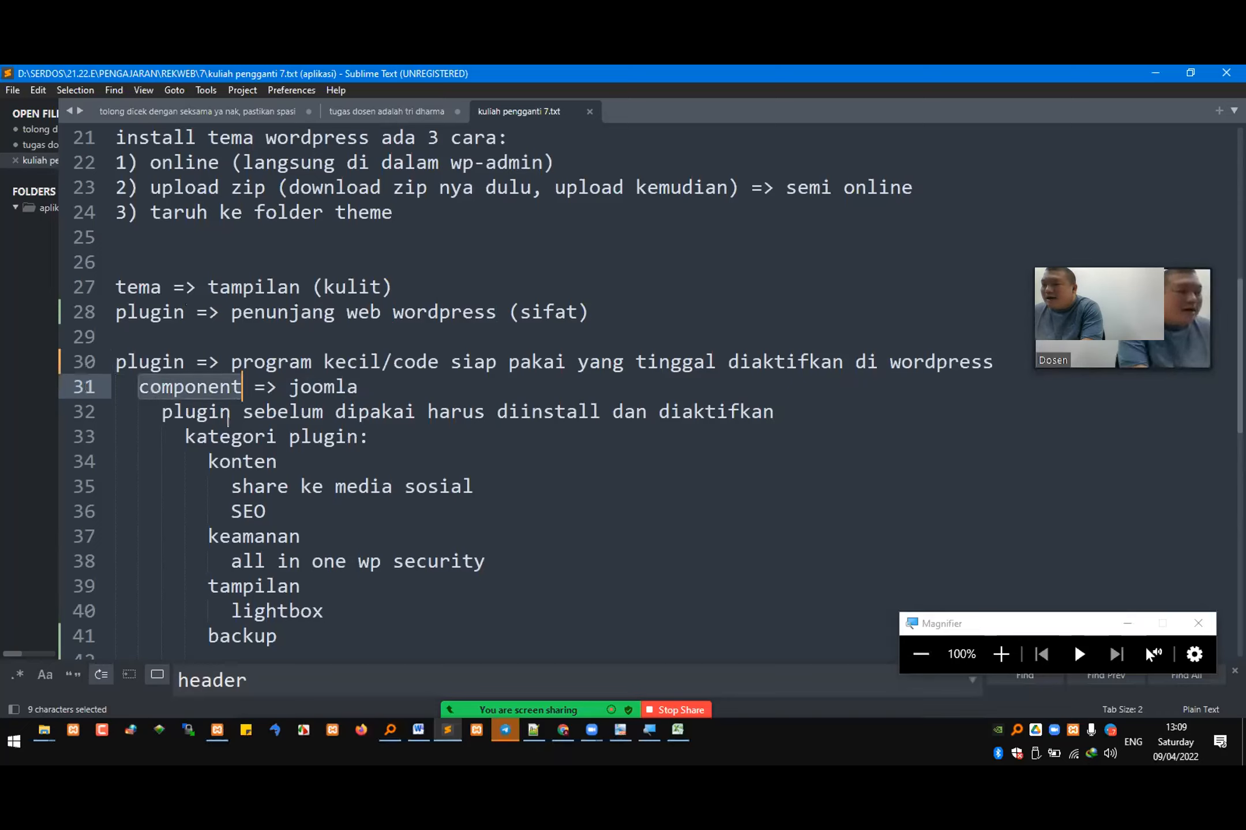
pyautogui.tripleClick(347, 413)
pyautogui.moveTo(369, 413); pyautogui.dragTo(545, 413)
pyautogui.click(545, 413)
pyautogui.doubleClick(546, 413)
pyautogui.click(685, 413)
pyautogui.doubleClick(682, 413)
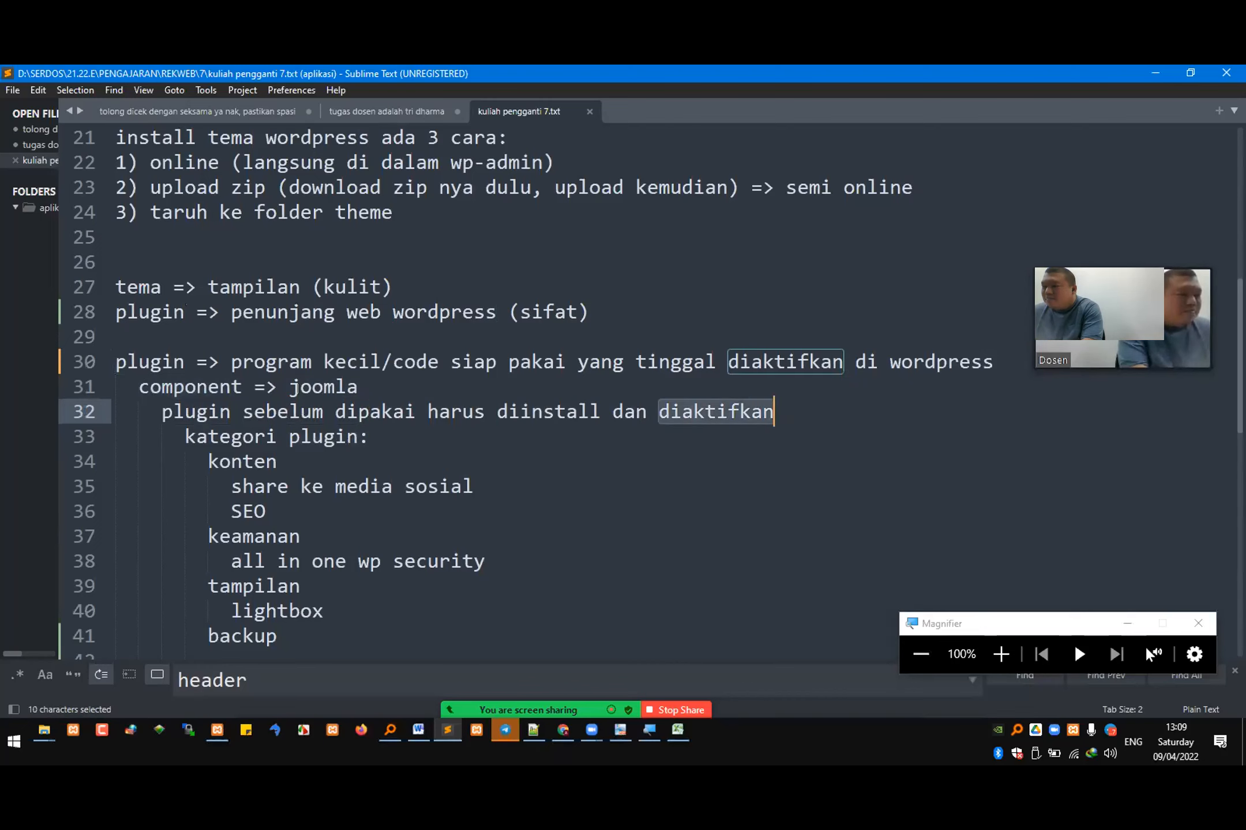
# Step: Highlight each plugin category name in the notes in turn, from "konten" through "keamanan", "tampilan", "backup", "kinerja" and "statistik" to "form"
pyautogui.scroll(-3, 294, 389)
pyautogui.doubleClick(231, 212)
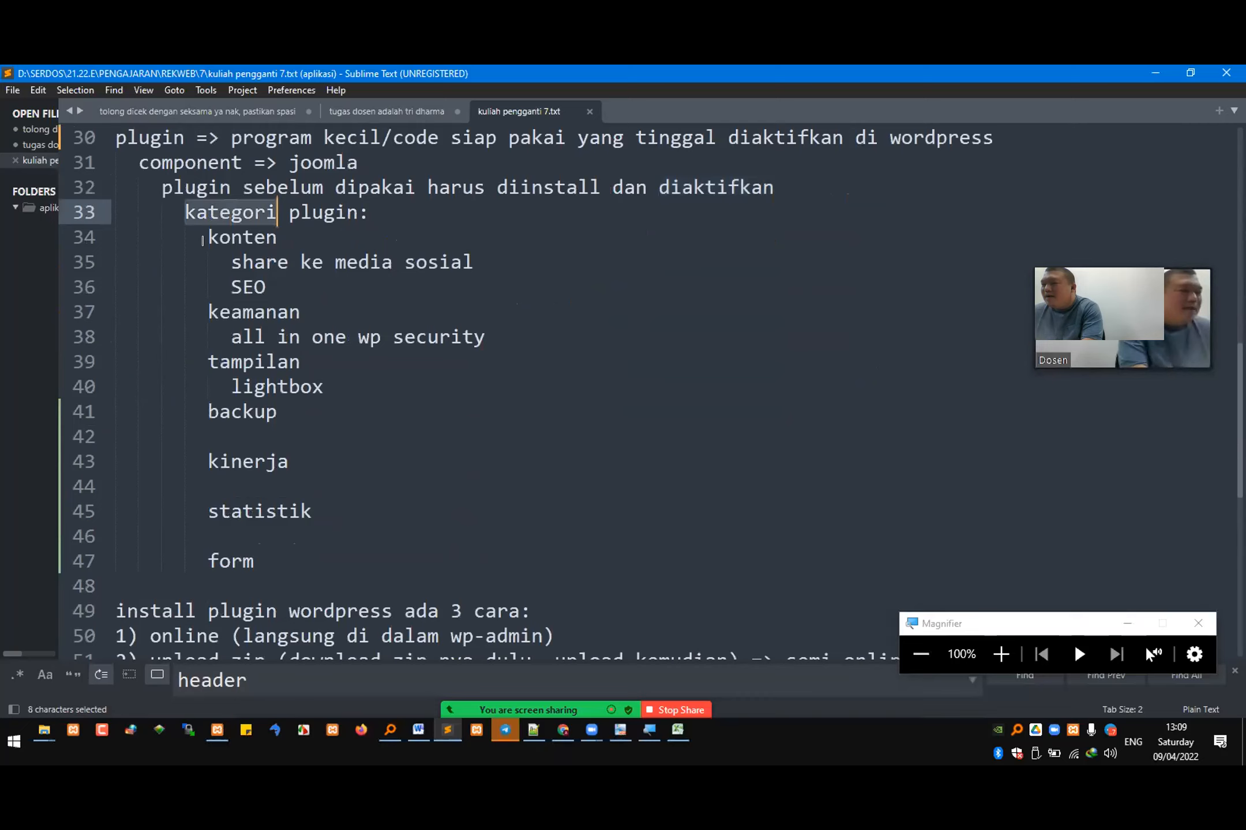
pyautogui.doubleClick(238, 237)
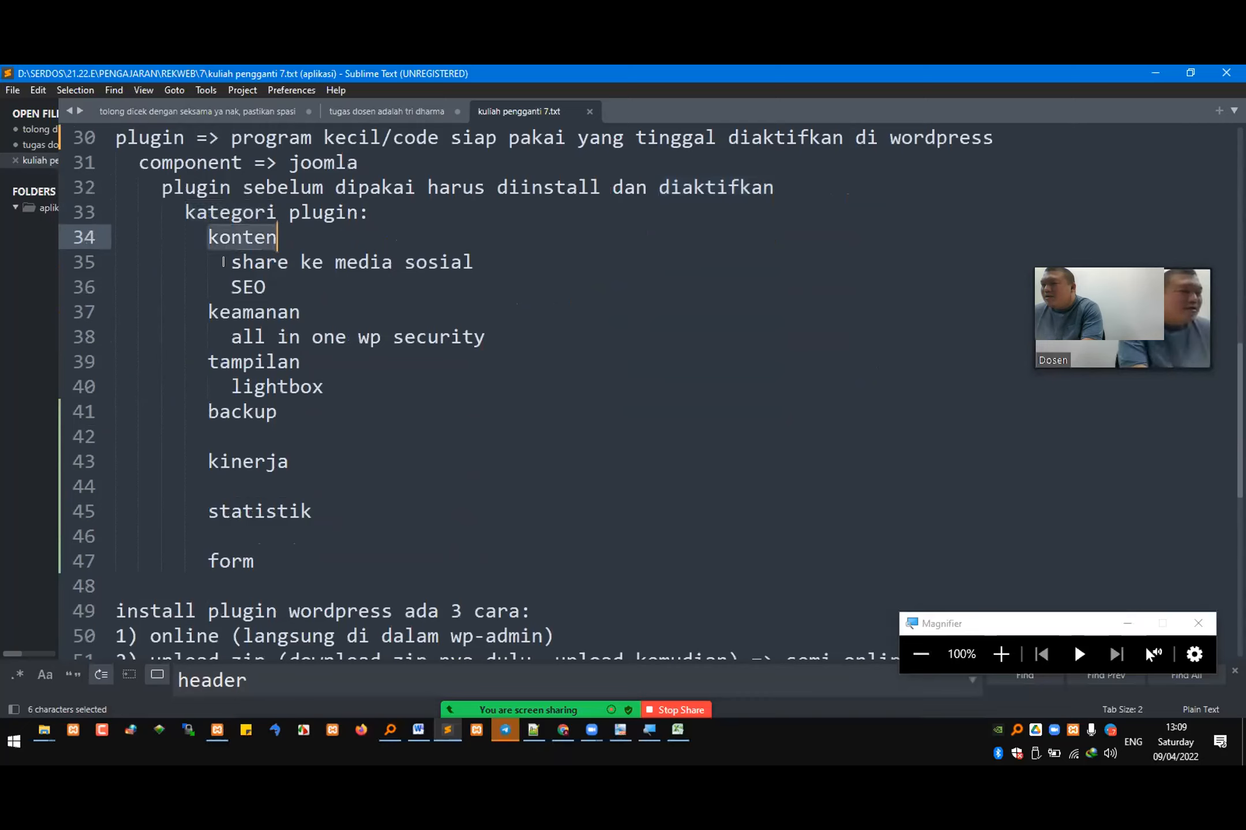
pyautogui.doubleClick(232, 313)
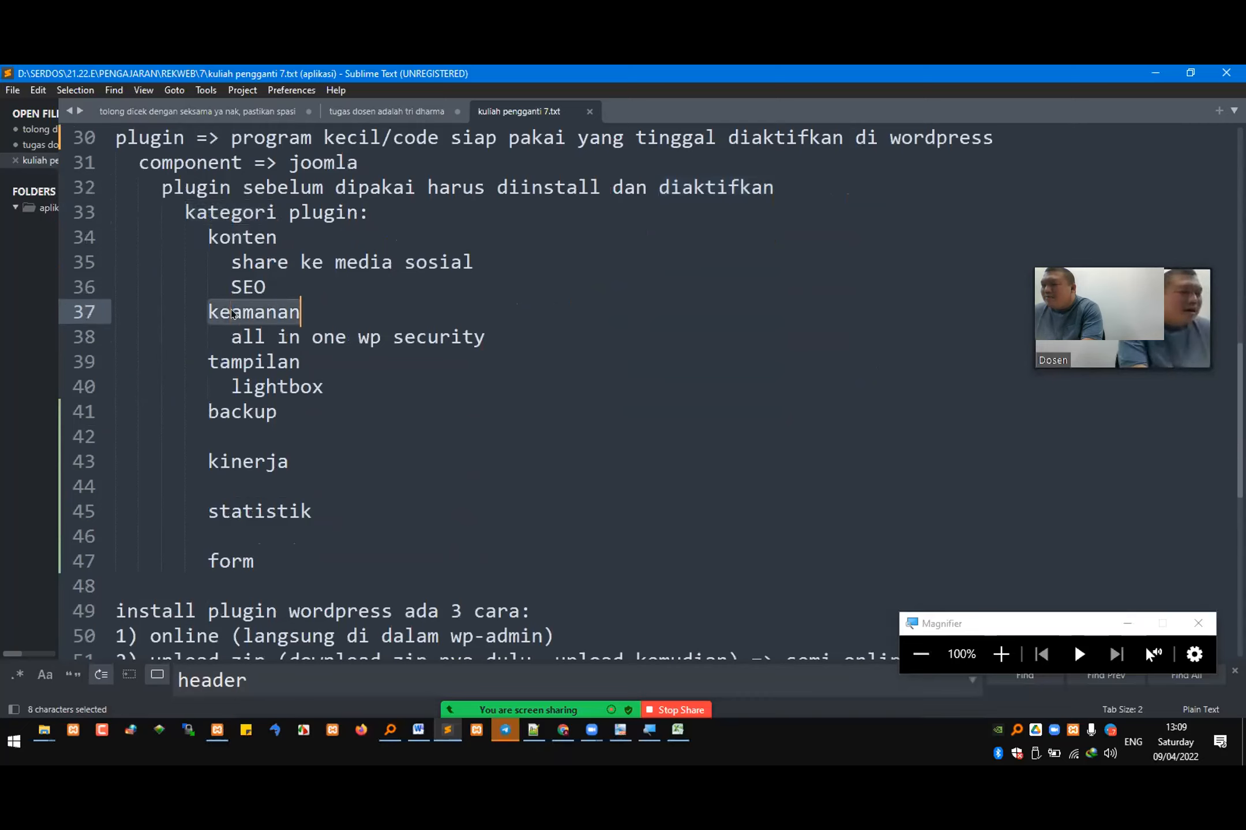
pyautogui.doubleClick(236, 361)
pyautogui.doubleClick(227, 411)
pyautogui.doubleClick(243, 461)
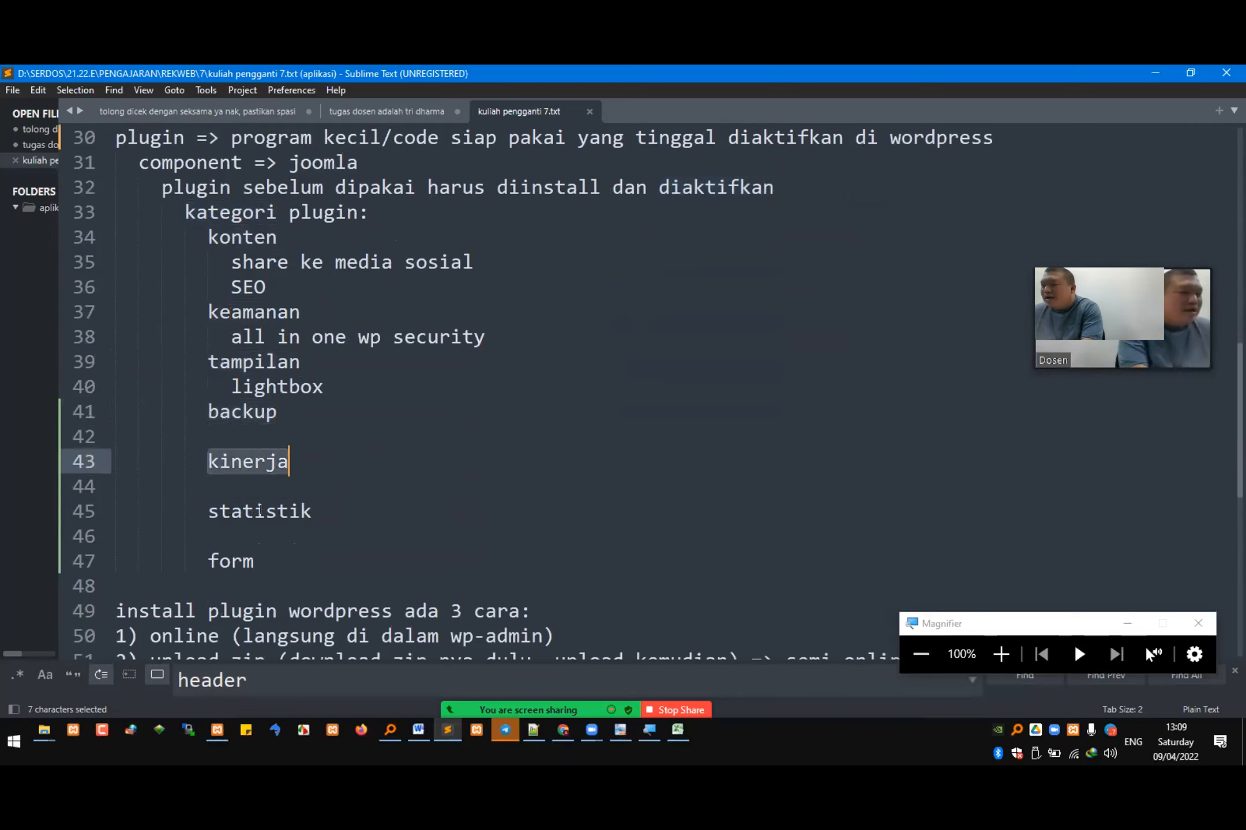
pyautogui.doubleClick(262, 512)
pyautogui.doubleClick(239, 560)
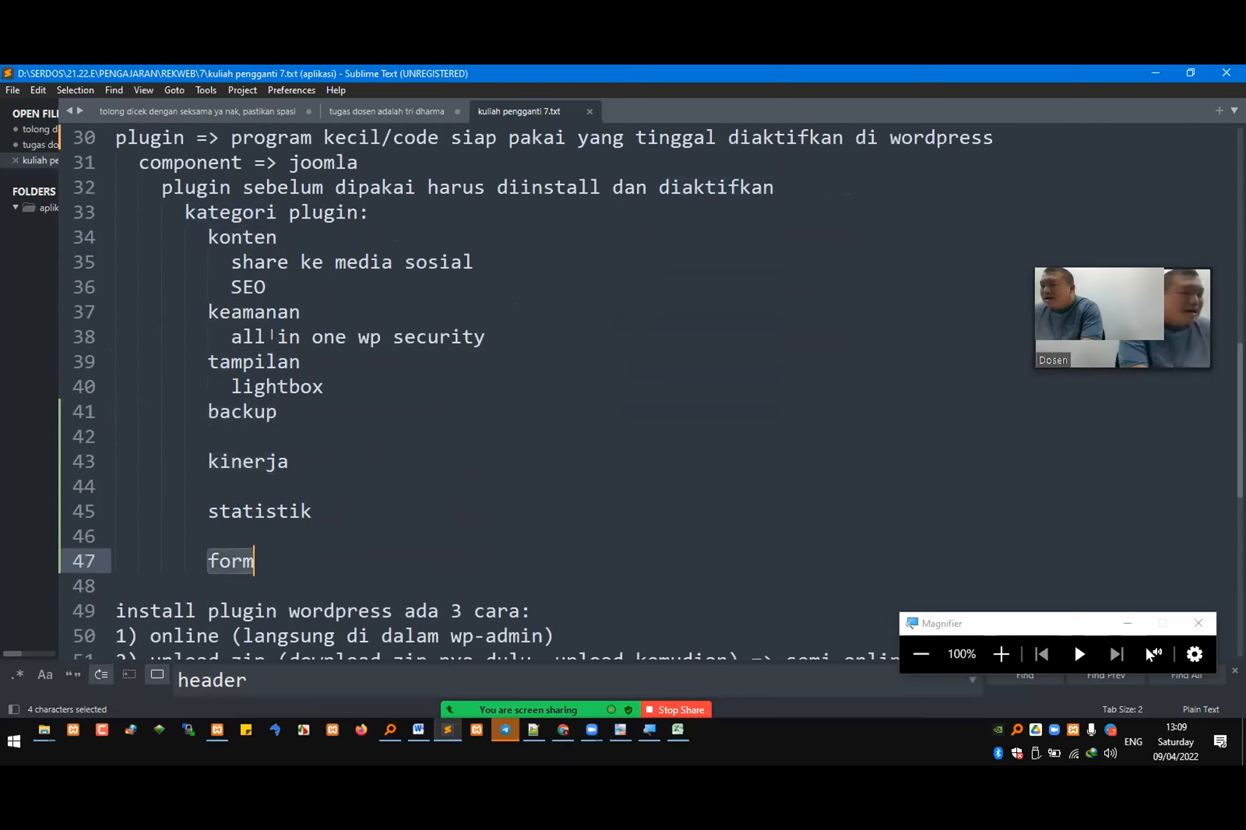
# Step: Highlight the example entries under the "konten", "keamanan" and "tampilan" categories, and the "form" category
pyautogui.click(227, 255)
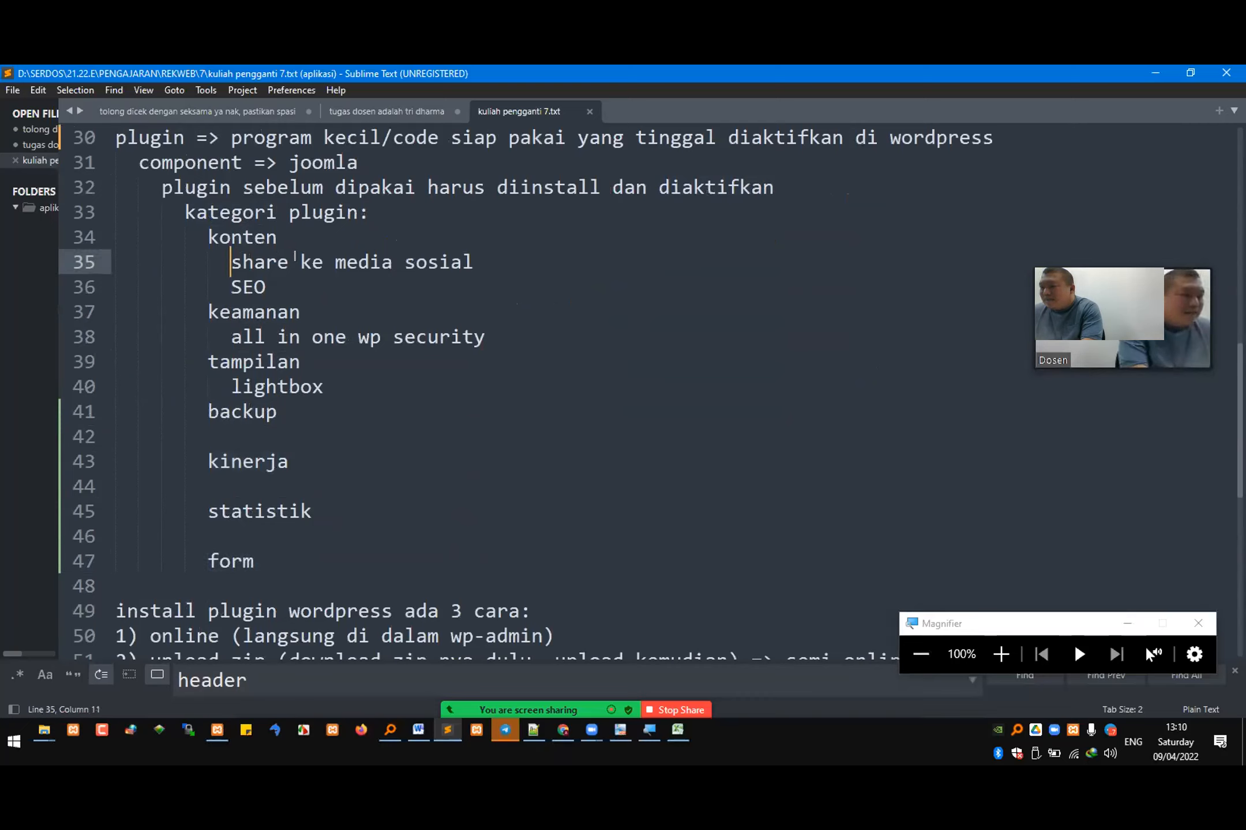
pyautogui.keyDown('shift'); pyautogui.click(511, 264); pyautogui.keyUp('shift')
pyautogui.keyDown('shift'); pyautogui.click(510, 275); pyautogui.keyUp('shift')
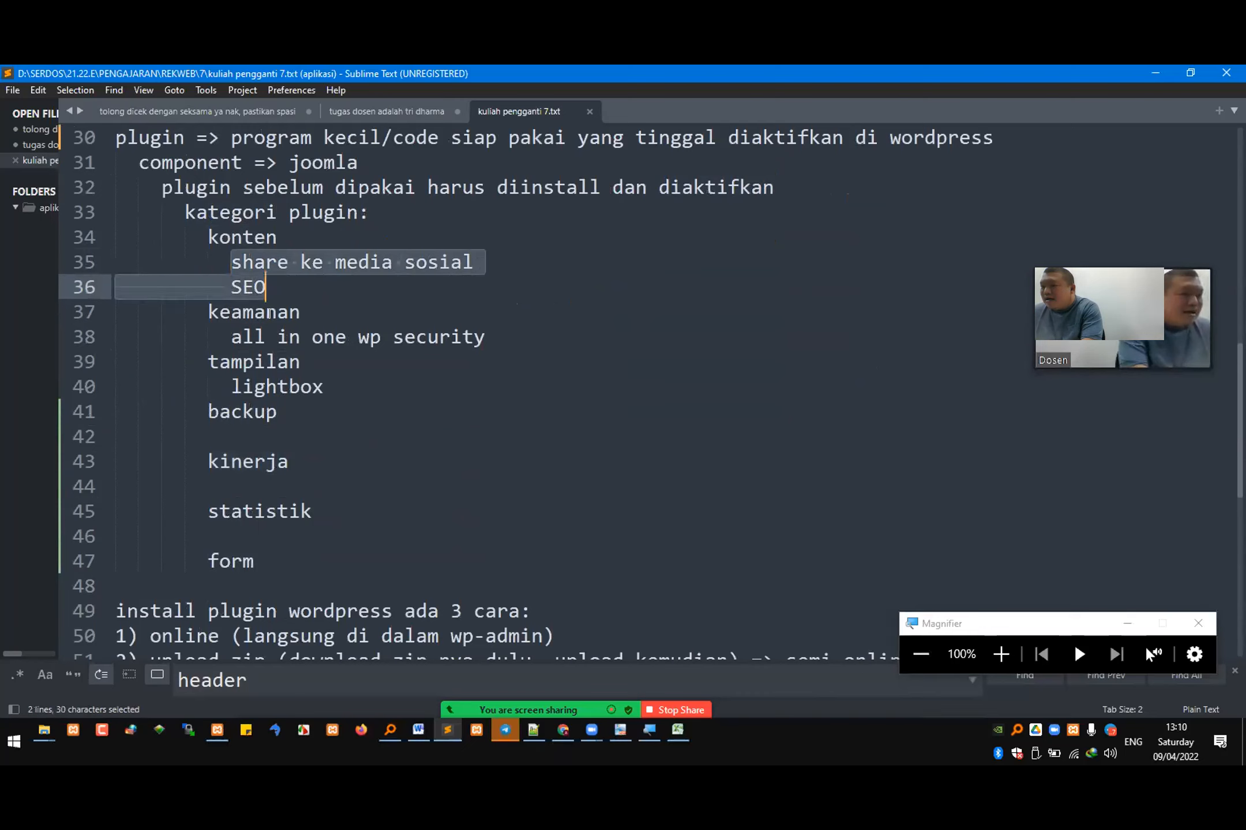
pyautogui.moveTo(224, 336); pyautogui.dragTo(464, 335)
pyautogui.doubleClick(277, 386)
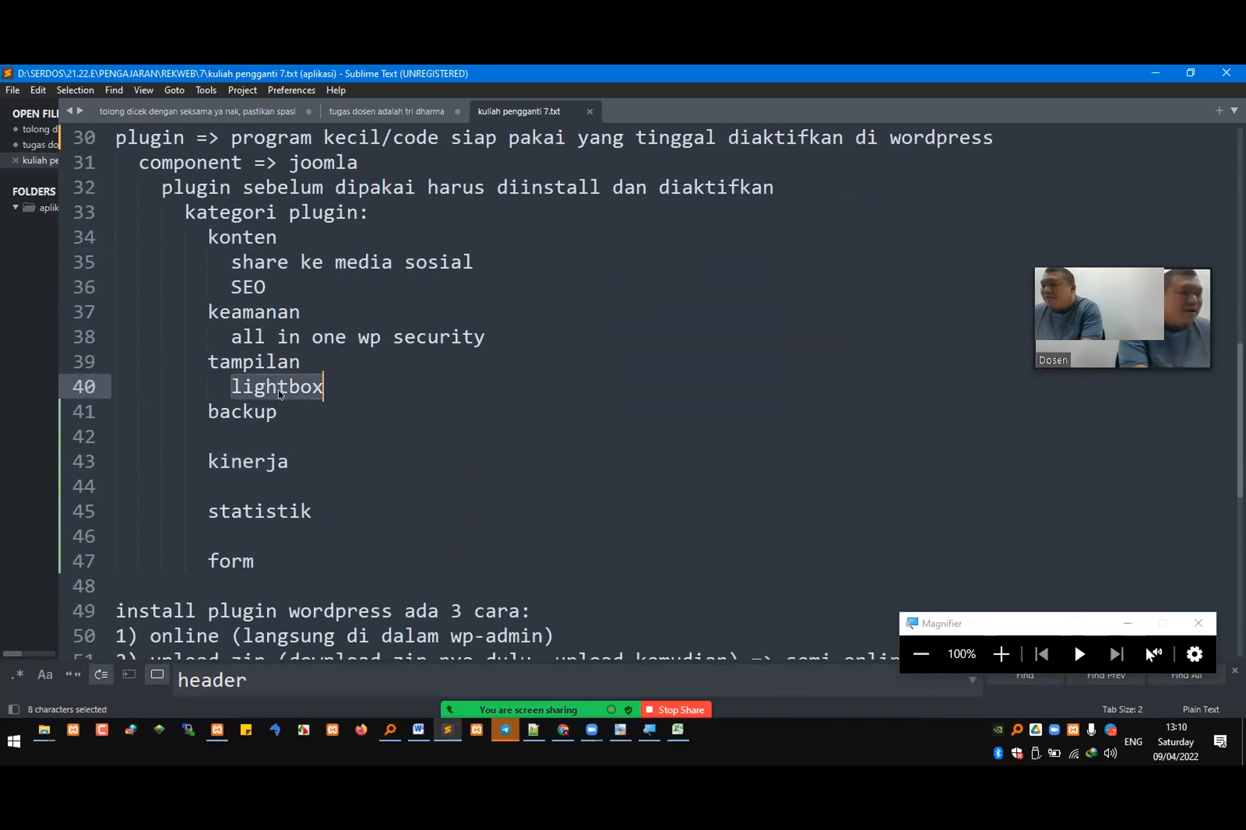
pyautogui.doubleClick(231, 561)
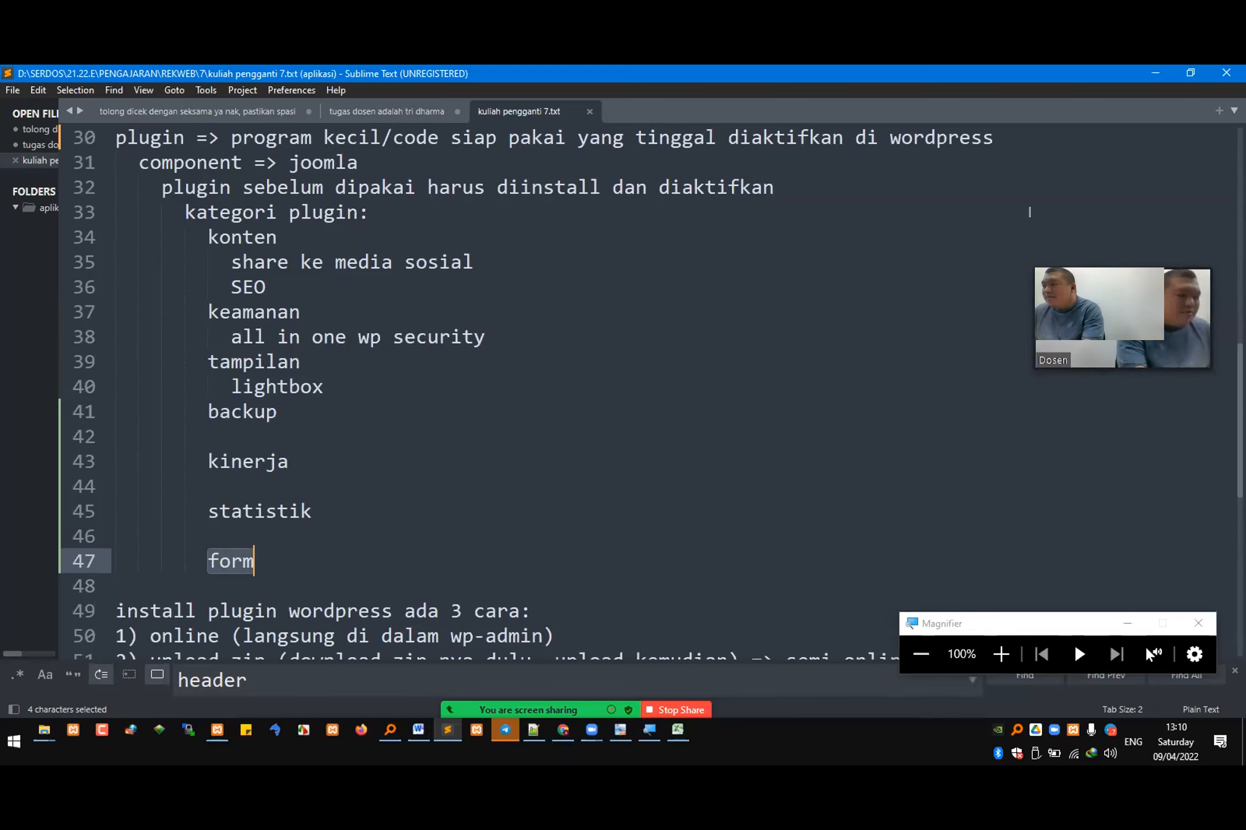
# Step: Switch to the WordPress admin in the browser, search the plugin directory for "form" and browse the results
pyautogui.hotkey('alt', 'Tab')
pyautogui.write('form')
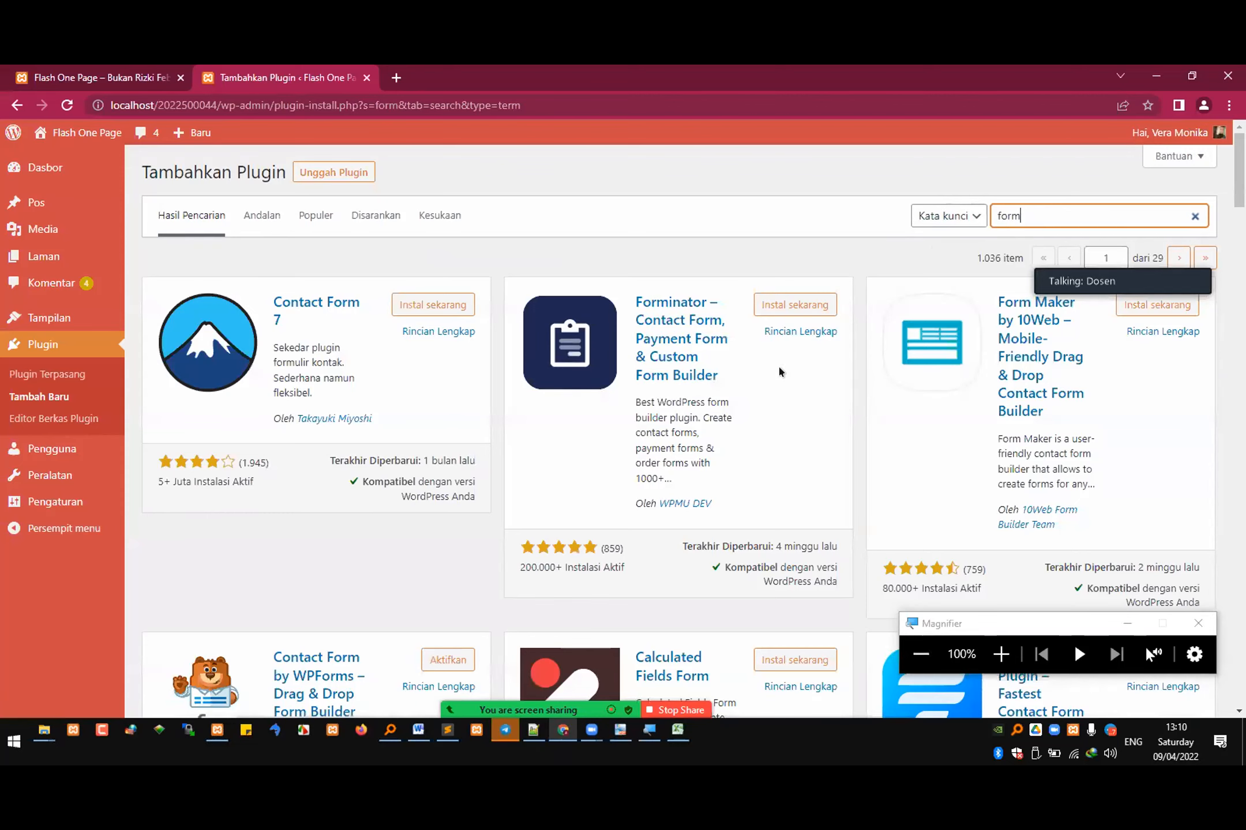
pyautogui.scroll(-4, 705, 463)
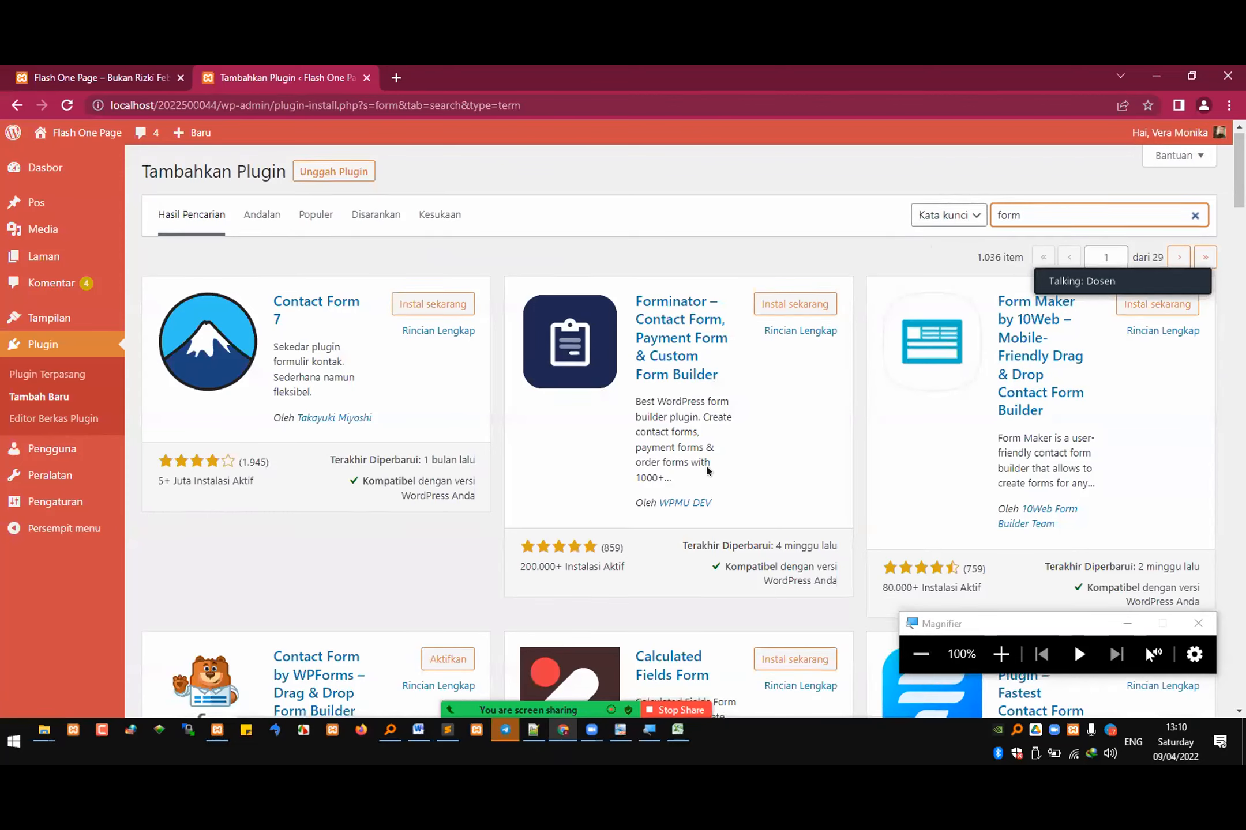
pyautogui.scroll(-5, 706, 470)
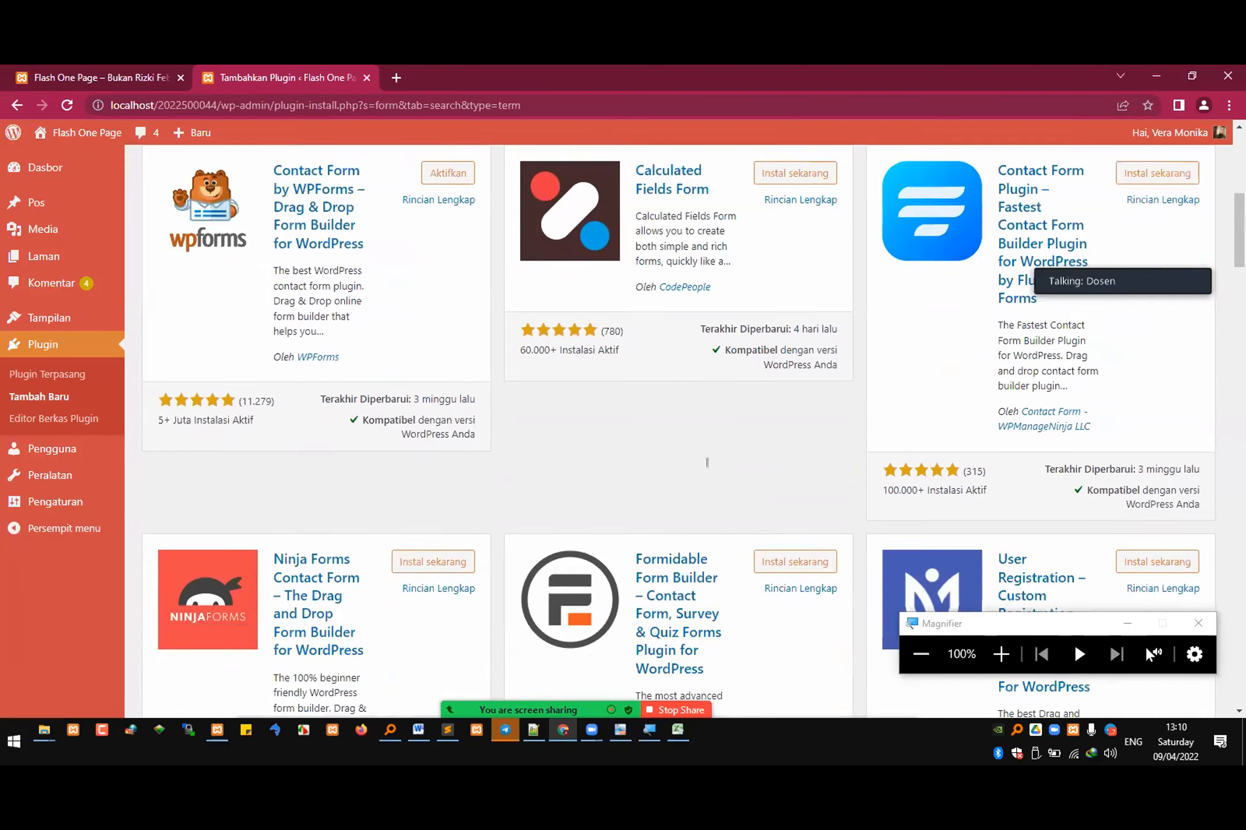
pyautogui.scroll(9, 705, 453)
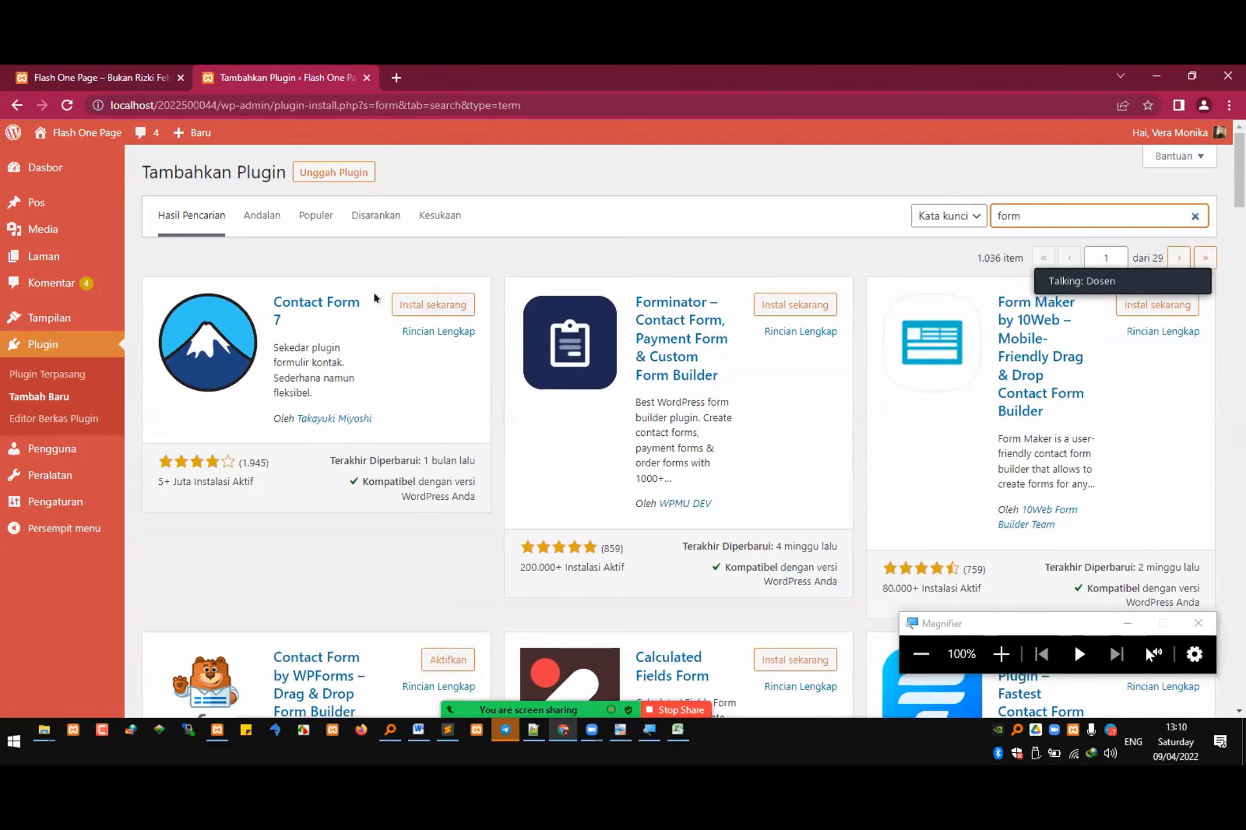
# Step: Install the Contact Form 7 plugin and activate it
pyautogui.click(443, 311)
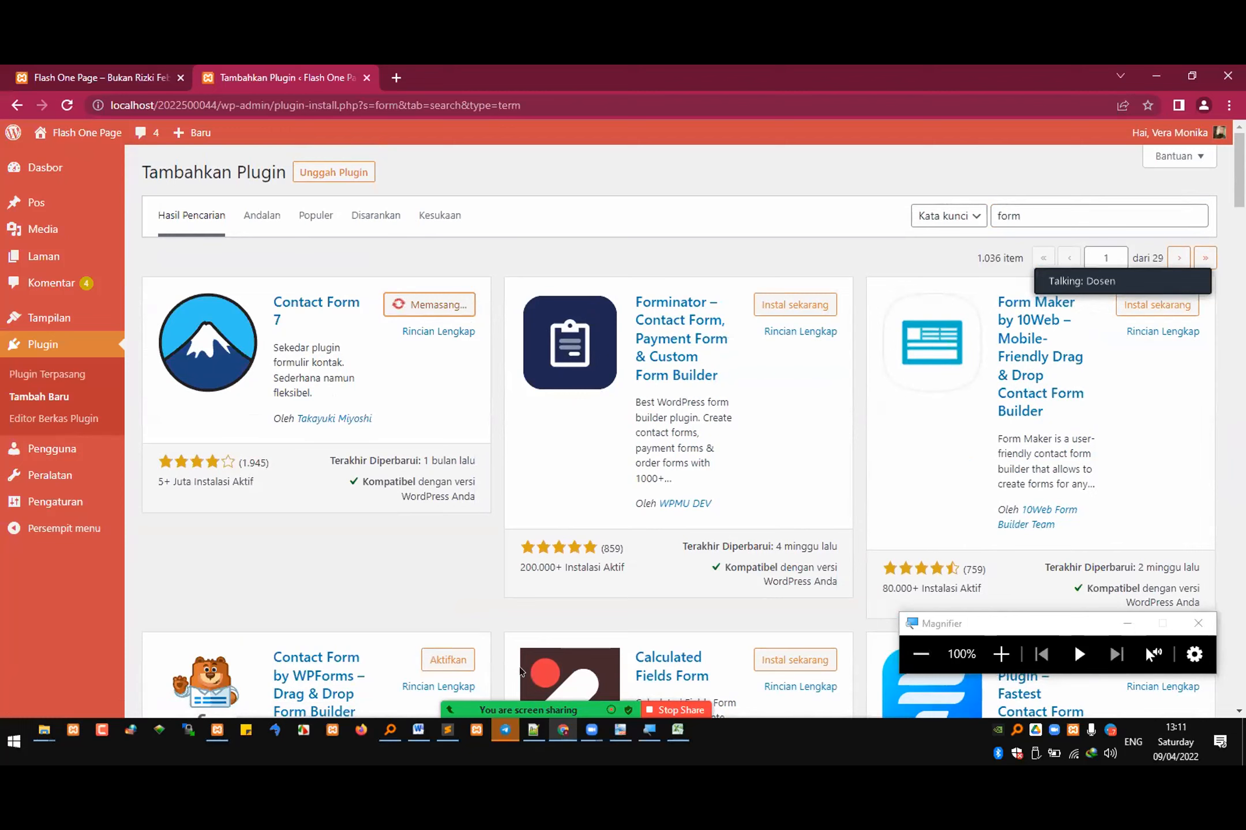
pyautogui.click(591, 730)
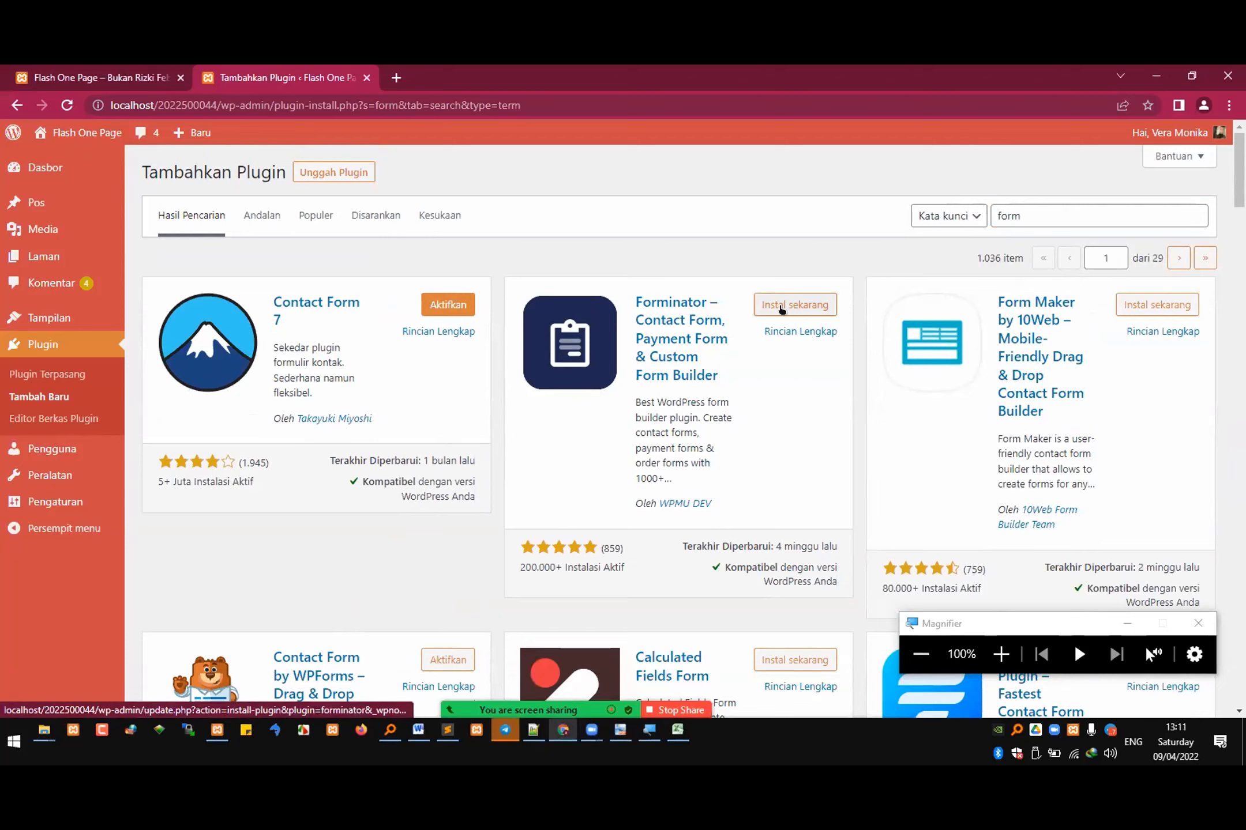
pyautogui.click(433, 309)
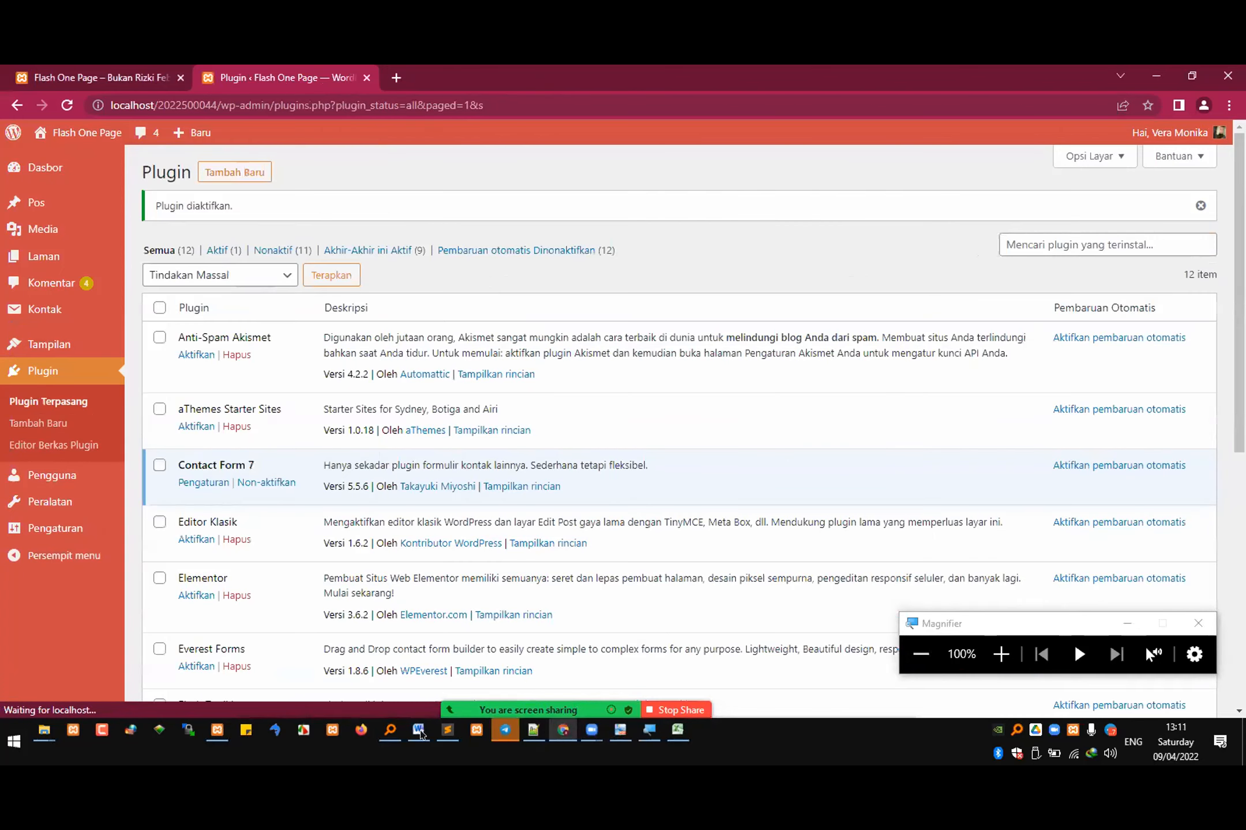
# Step: Switch to the exam document in Word and examine the table of plugin names, versions, ZIP files and uses
pyautogui.hotkey('alt', 'Tab')
pyautogui.scroll(-11, 353, 478)
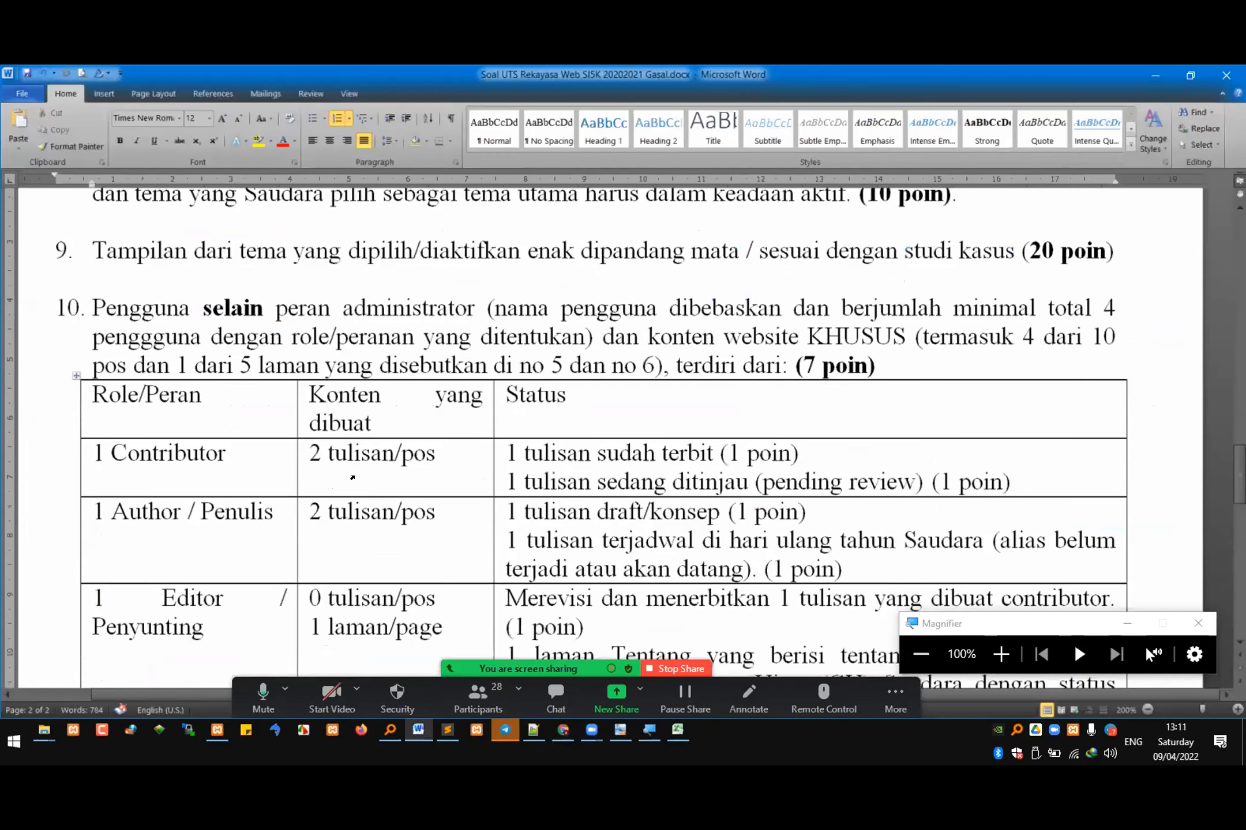
pyautogui.click(199, 436)
pyautogui.scroll(2, 230, 453)
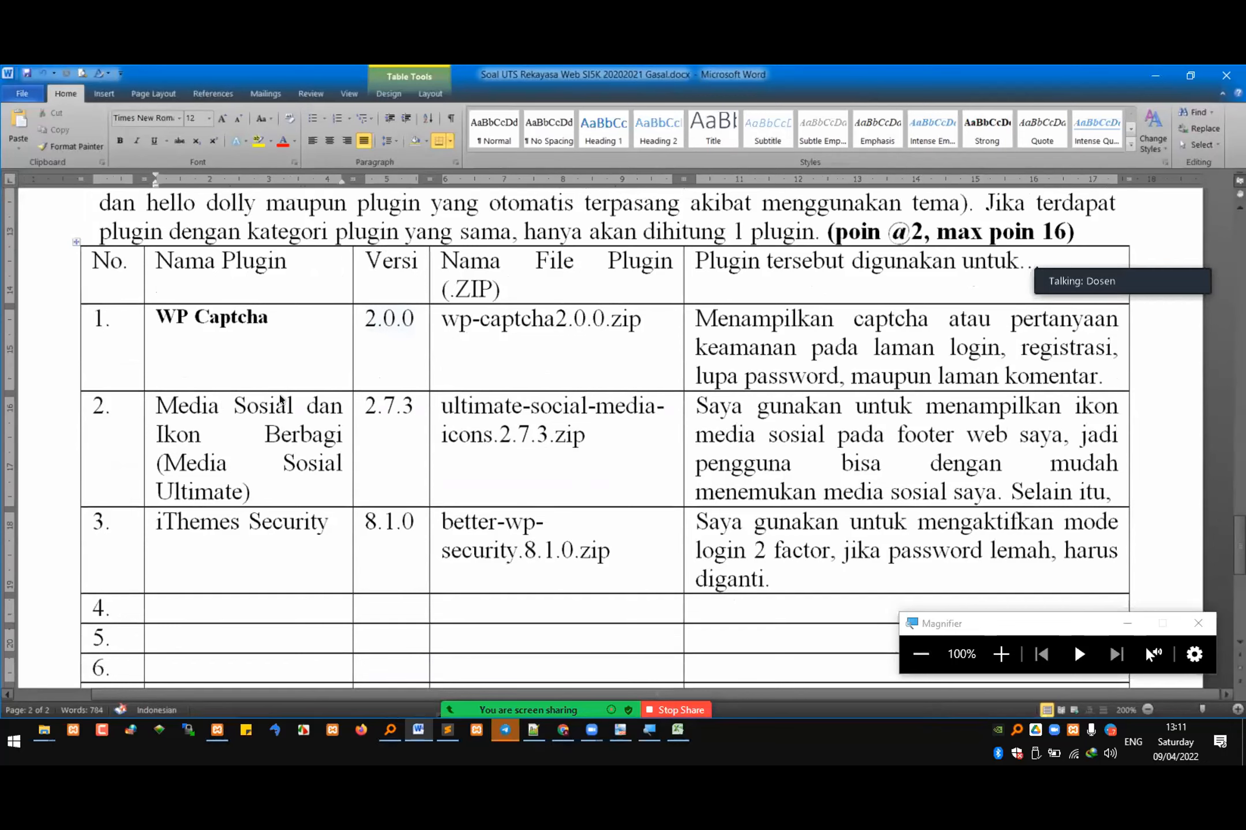
# Step: Return to the installed plugins list in the browser, magnify it to 200% and show only the active (Aktif) plugins
pyautogui.hotkey('alt', 'Tab')
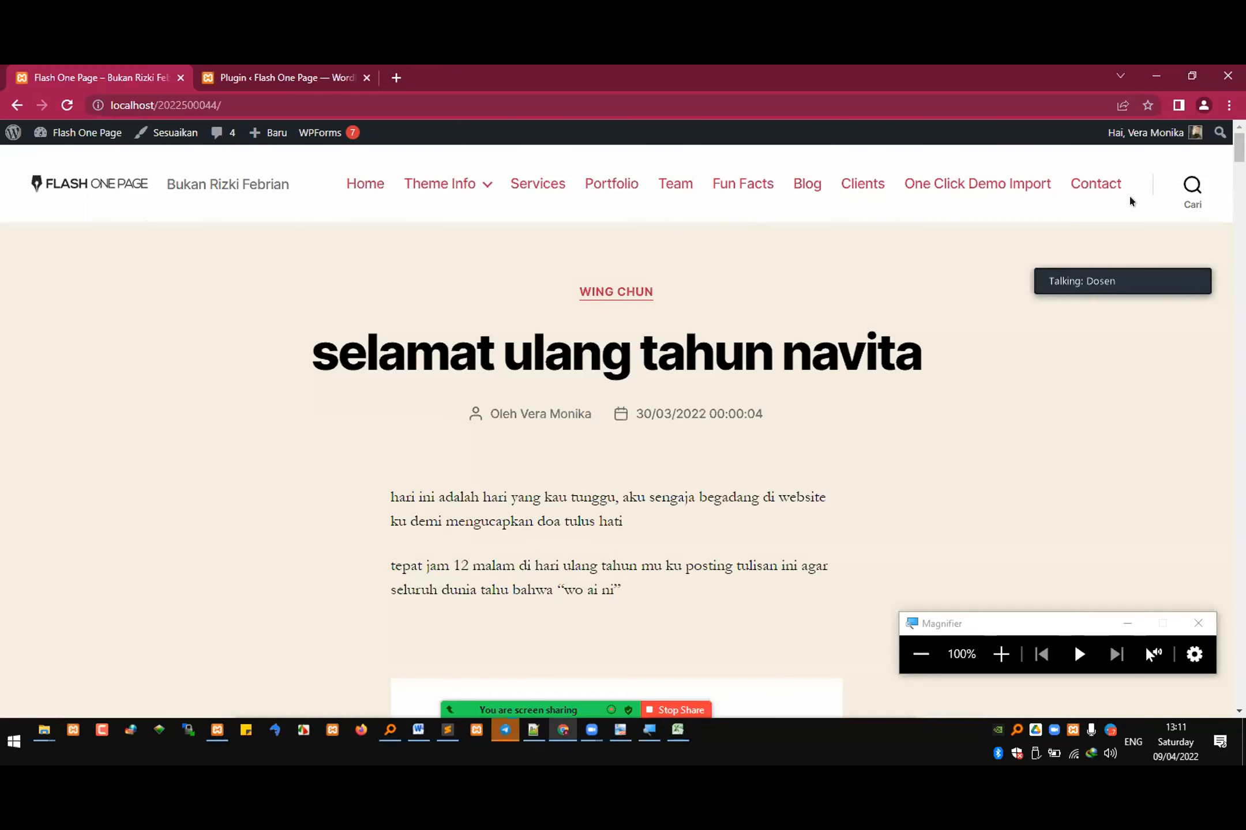
pyautogui.click(281, 72)
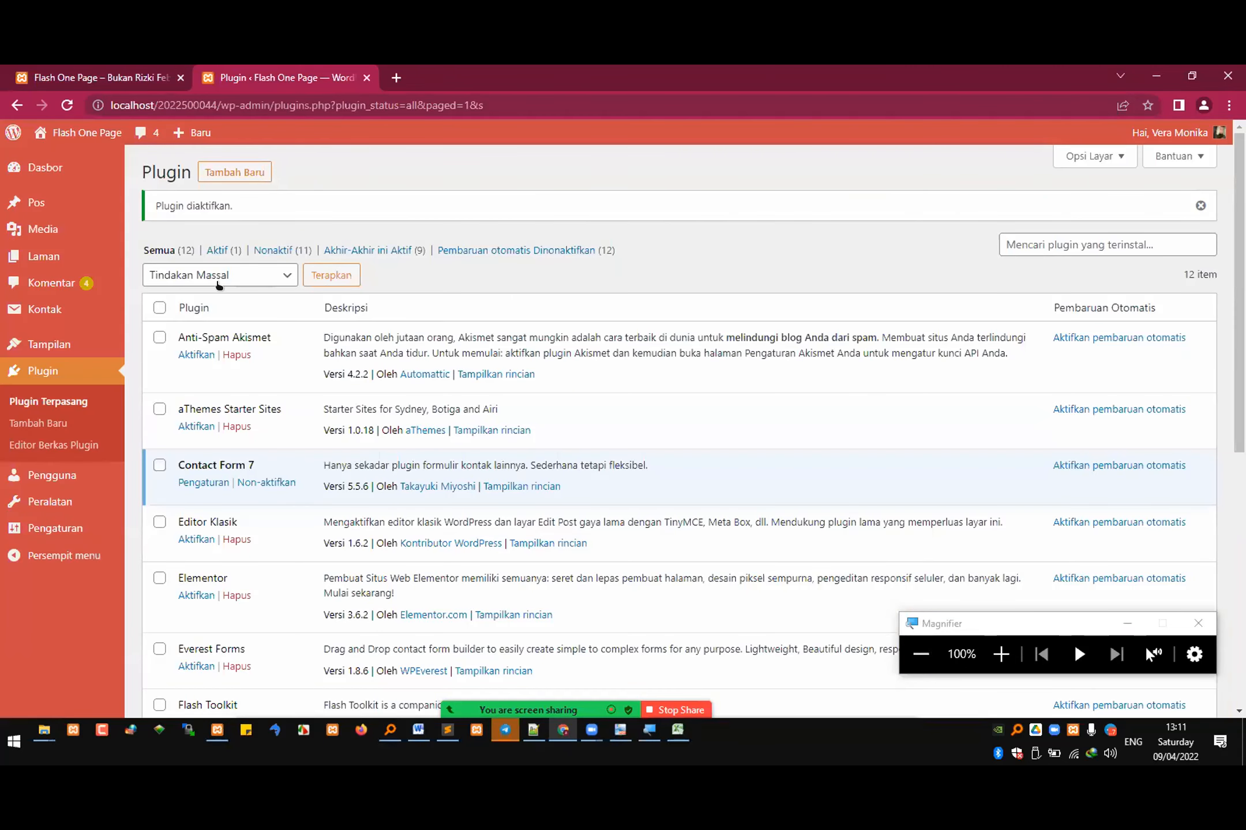
pyautogui.click(1001, 654)
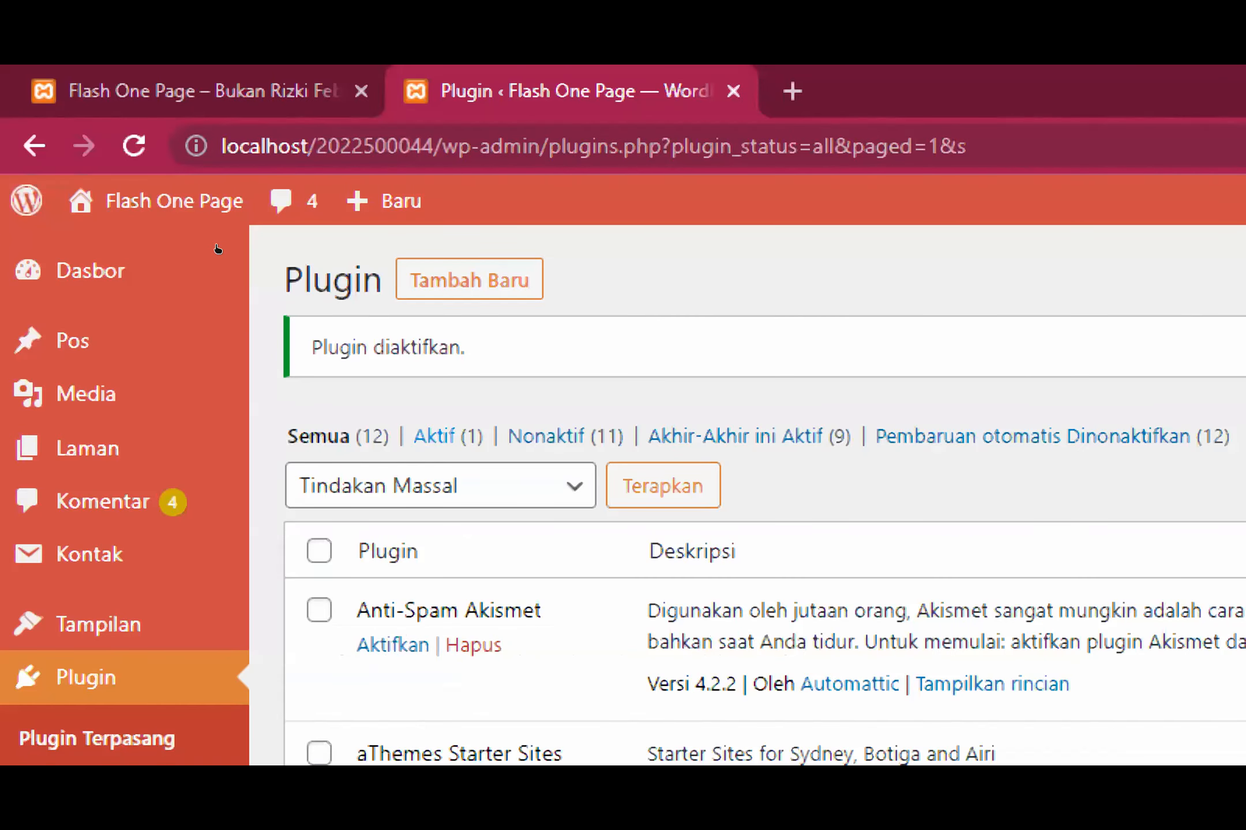
pyautogui.click(444, 436)
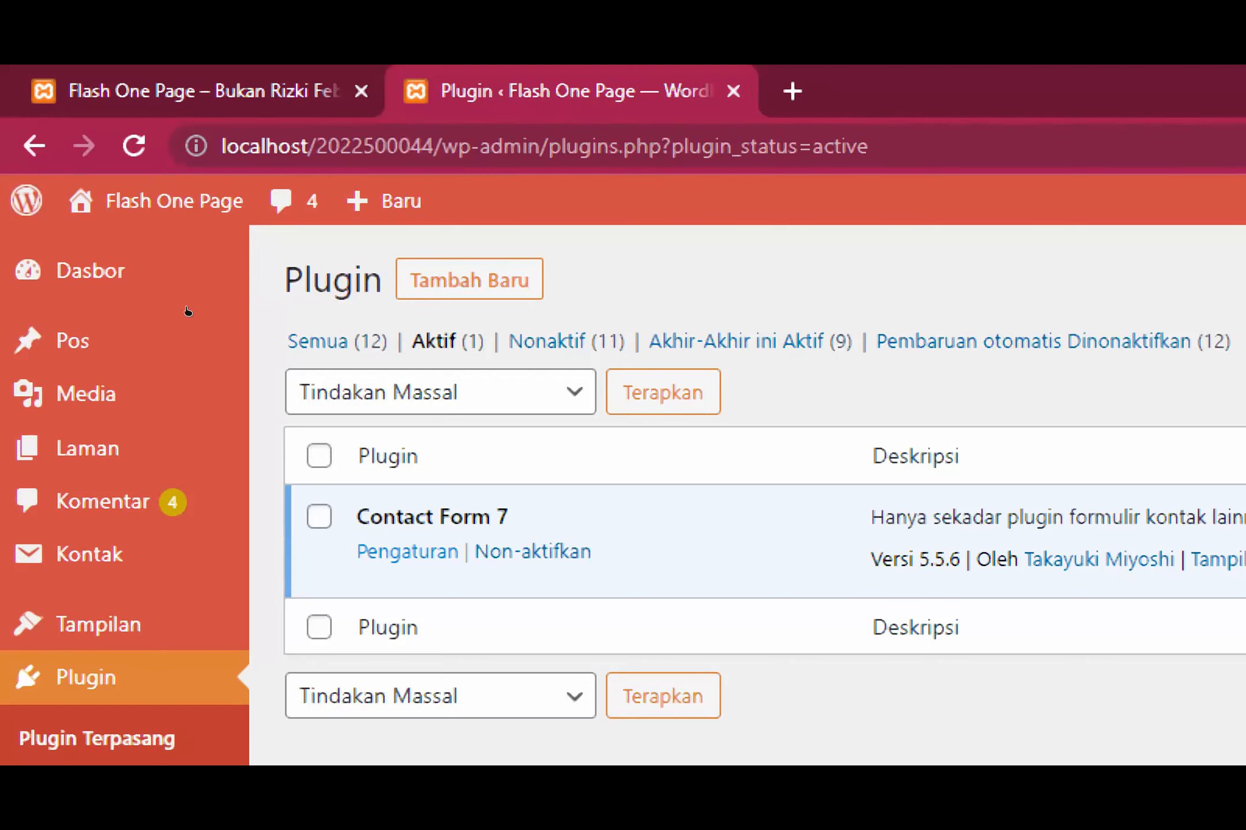
# Step: Open the Contact Form 7 settings at normal magnification and highlight the notice about installing a message storage plugin
pyautogui.click(407, 552)
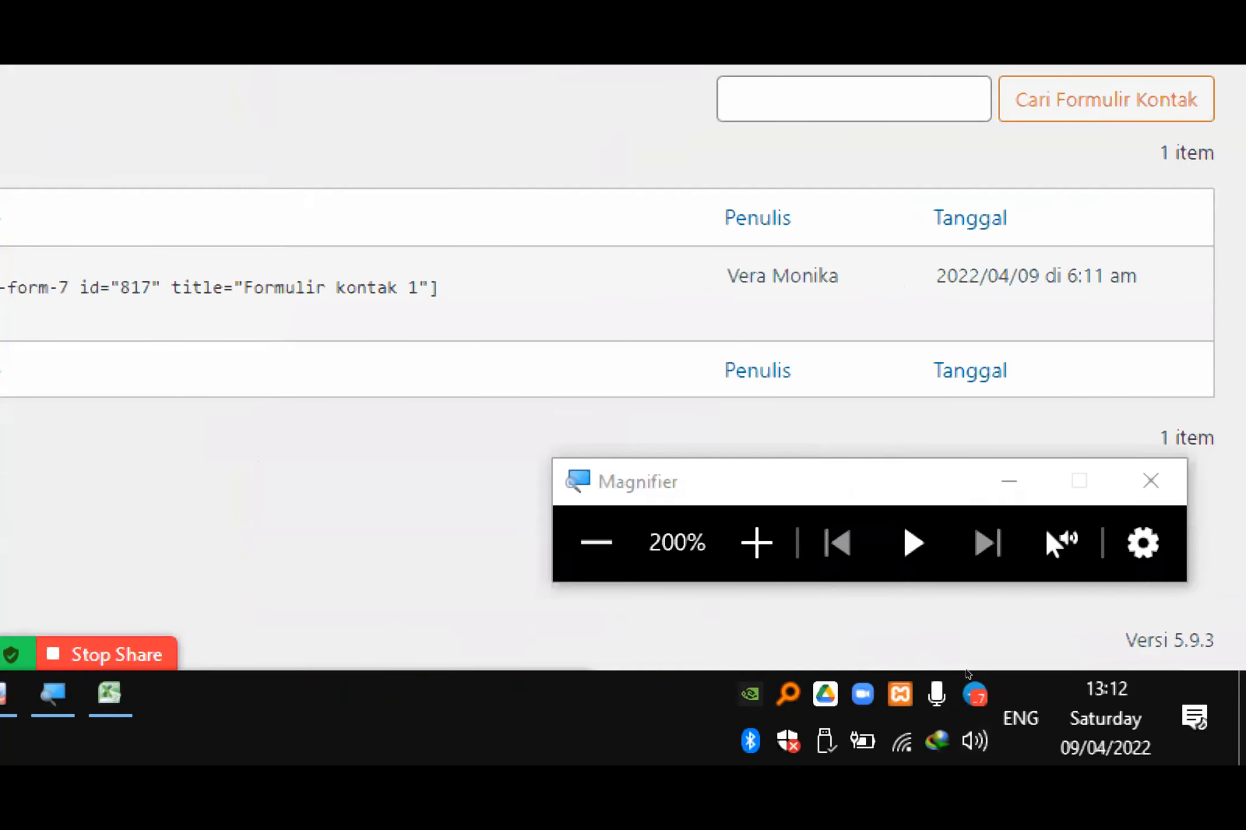
pyautogui.click(928, 654)
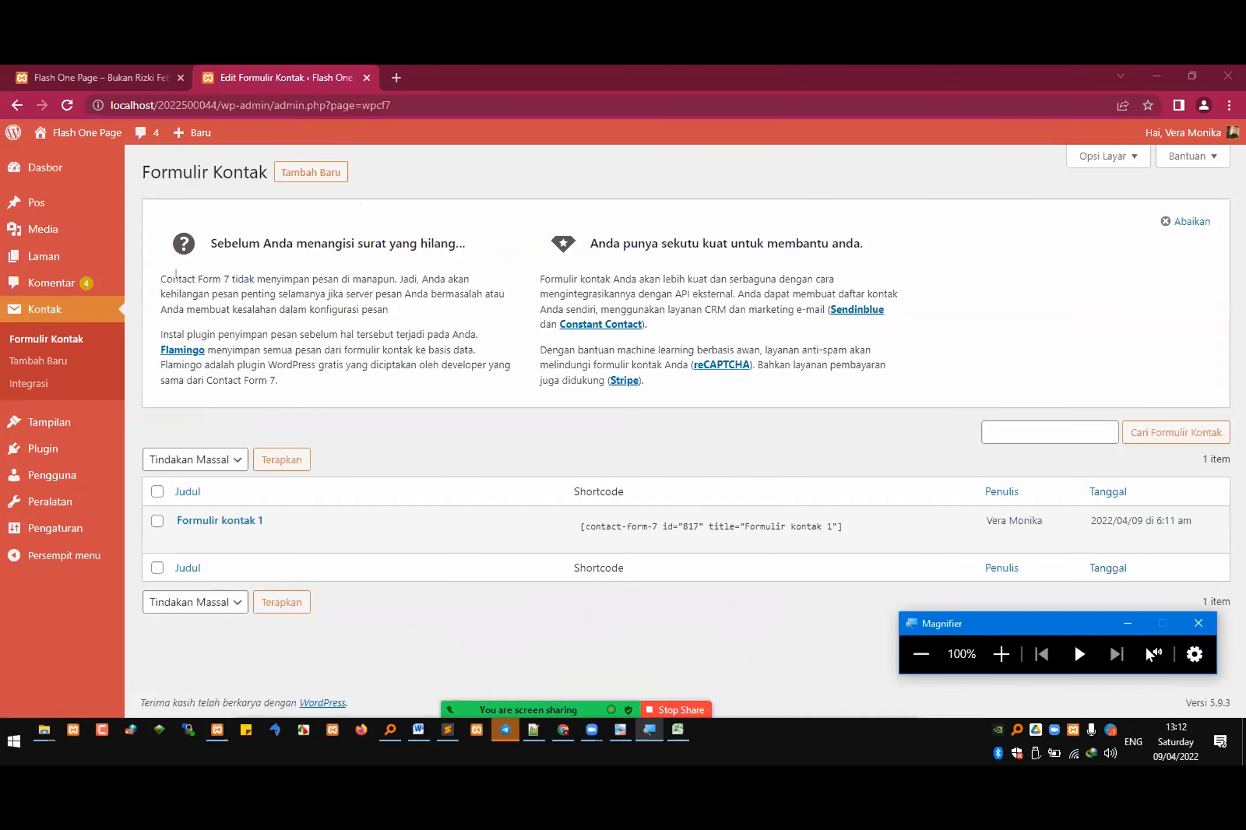
pyautogui.moveTo(167, 279); pyautogui.dragTo(416, 343)
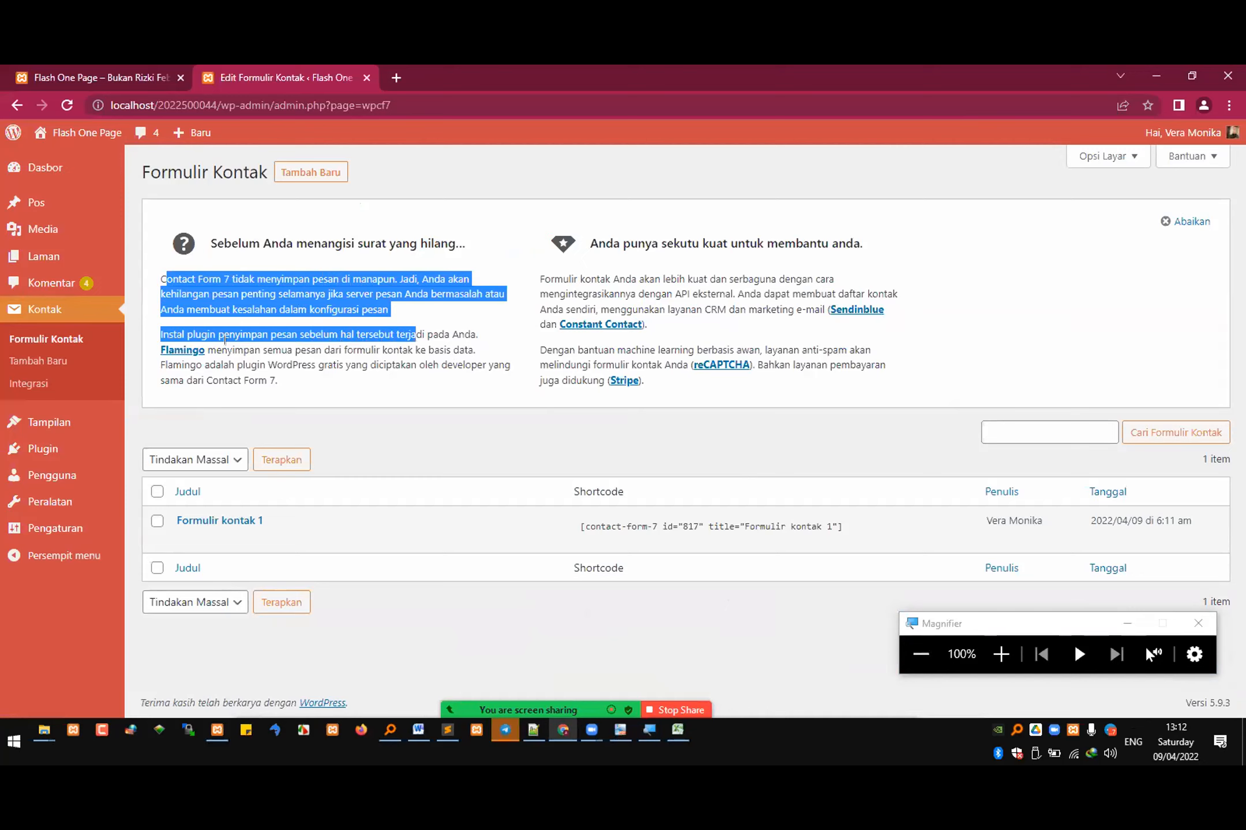
pyautogui.doubleClick(210, 333)
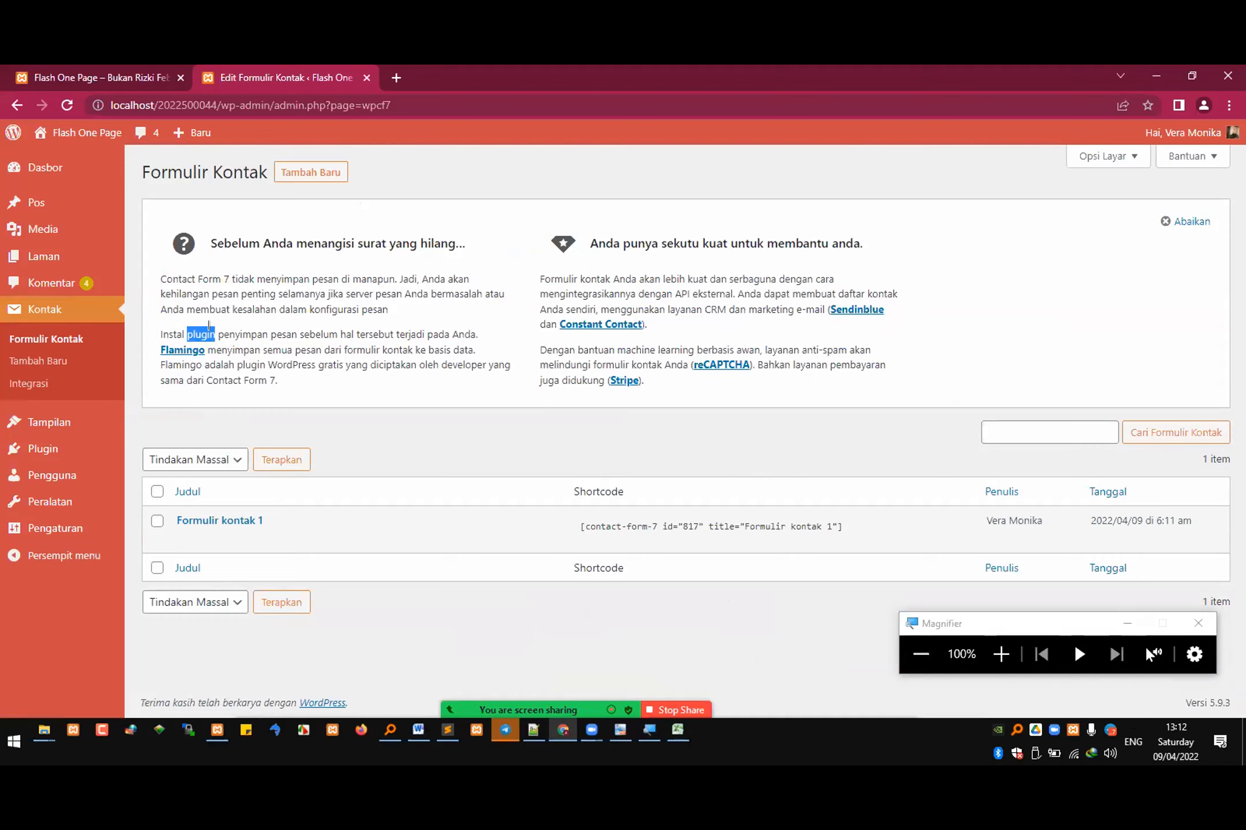
pyautogui.moveTo(209, 325); pyautogui.dragTo(221, 328)
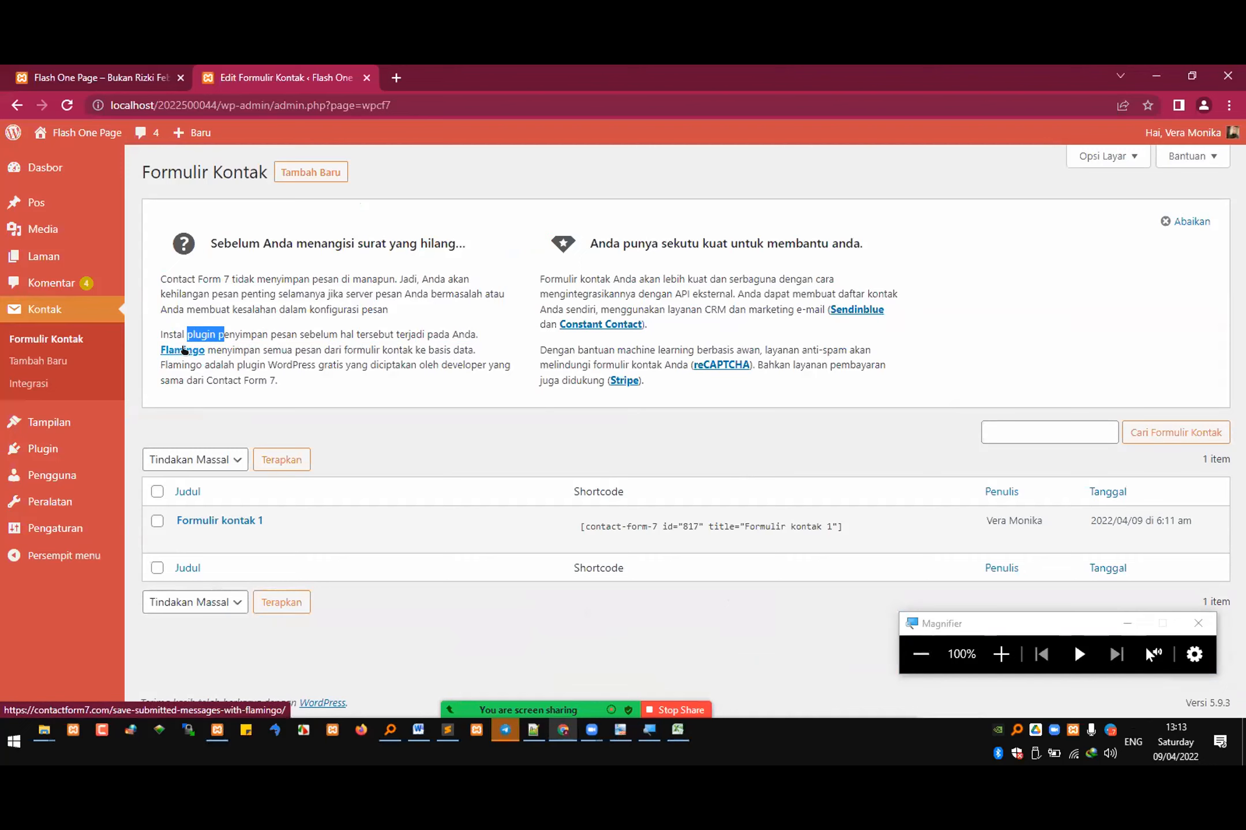
# Step: Open the Flamingo link in a new tab and read the page about saving submitted messages, down to the sharing options
pyautogui.rightClick(179, 356)
pyautogui.click(237, 359)
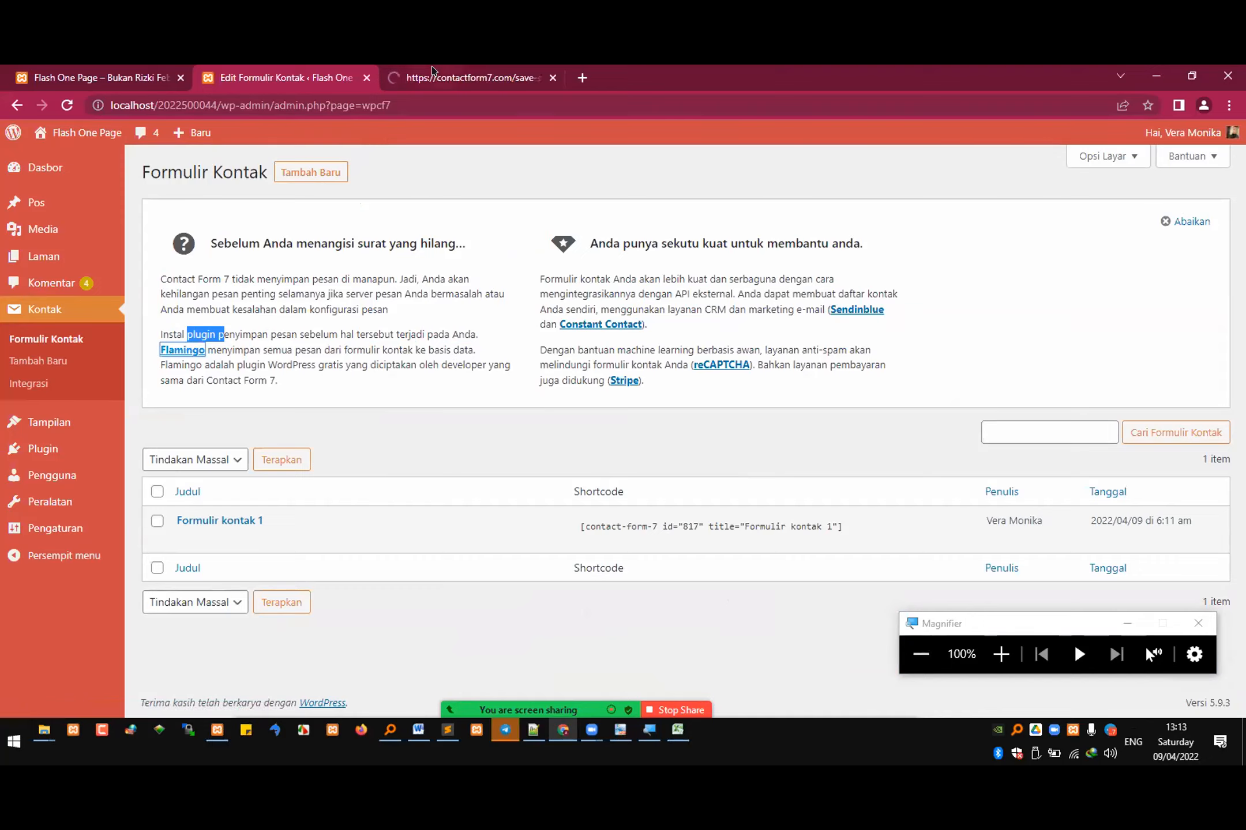
pyautogui.click(447, 79)
pyautogui.scroll(-3, 465, 335)
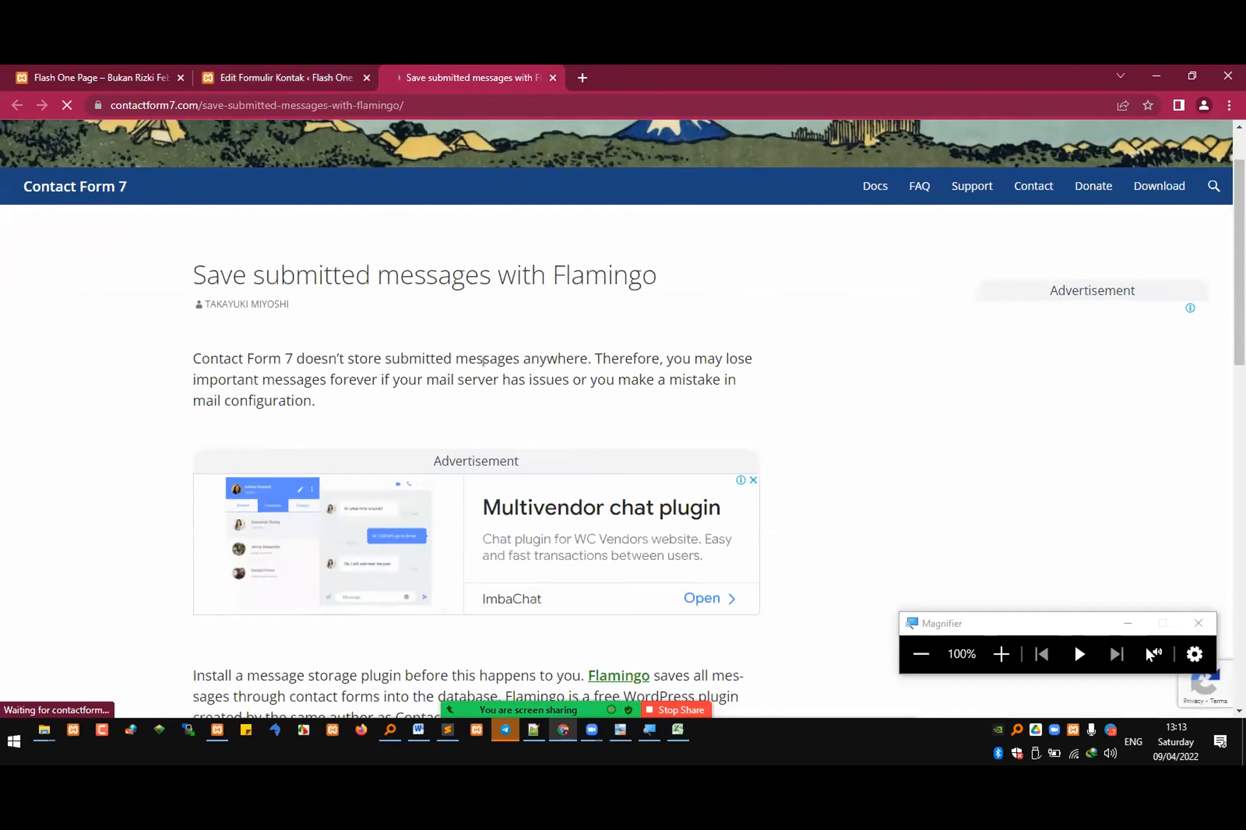
pyautogui.scroll(-3, 454, 400)
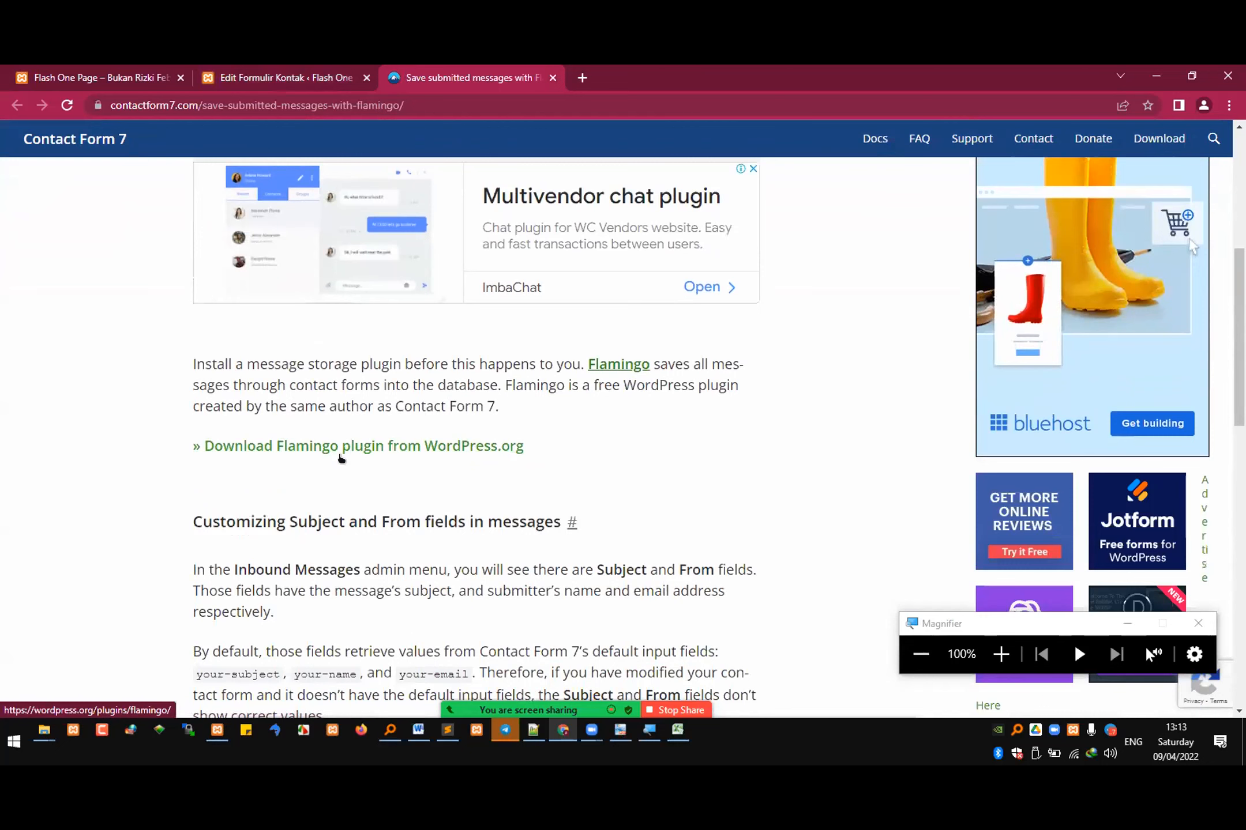
pyautogui.scroll(-3, 416, 445)
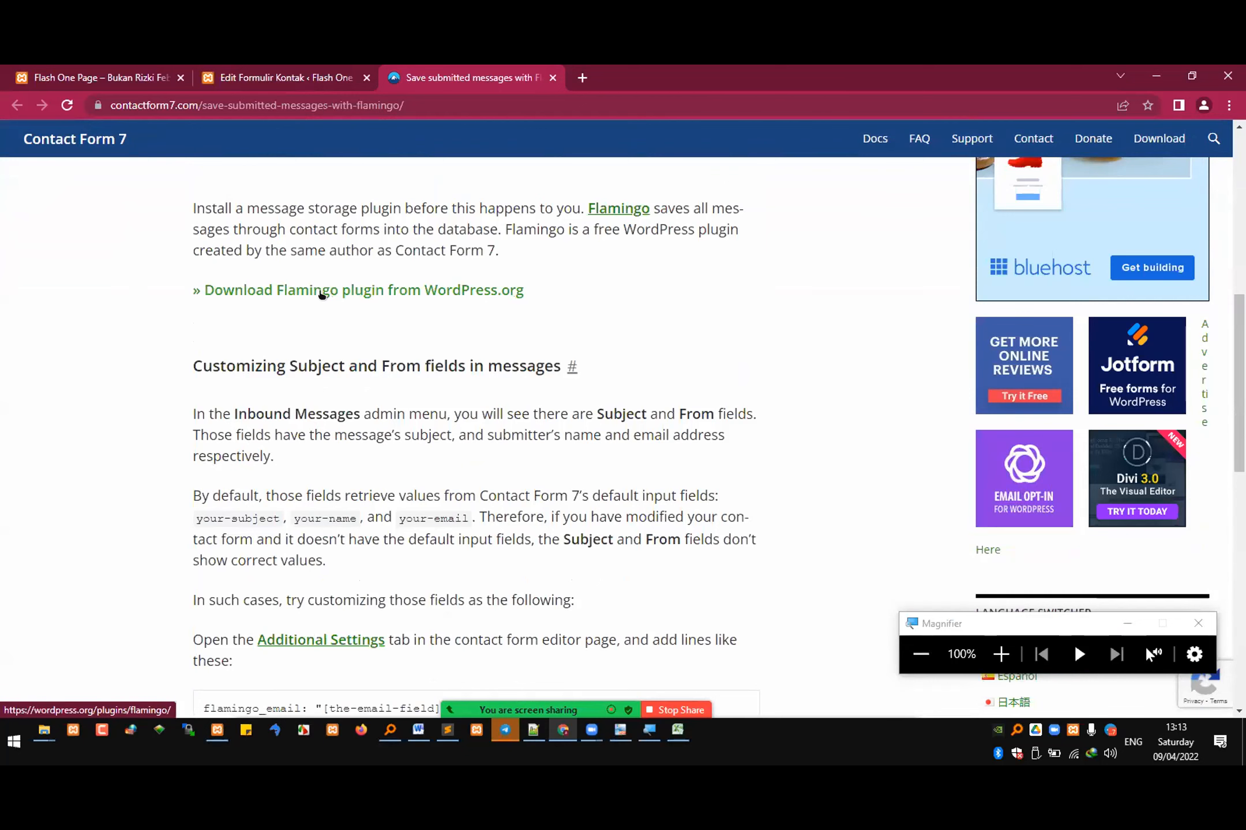
pyautogui.scroll(-3, 343, 303)
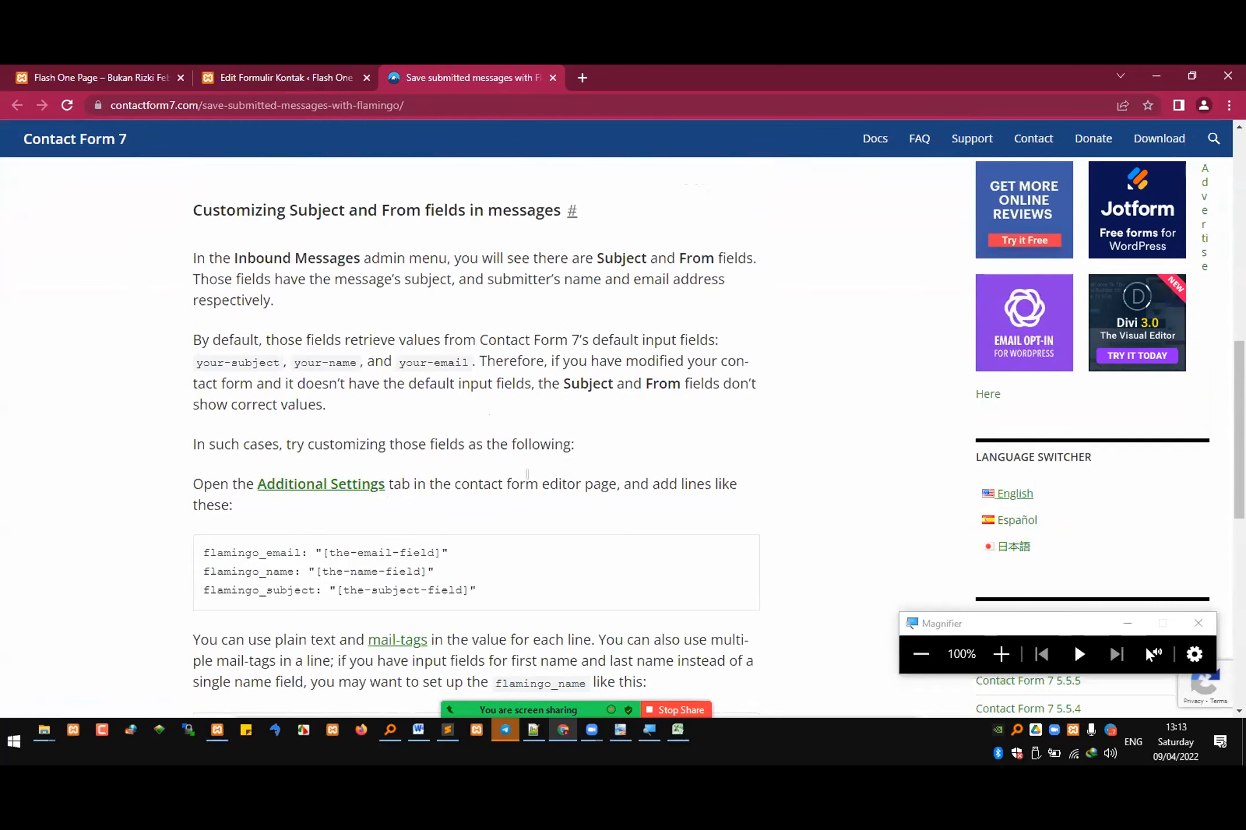
pyautogui.scroll(-3, 394, 412)
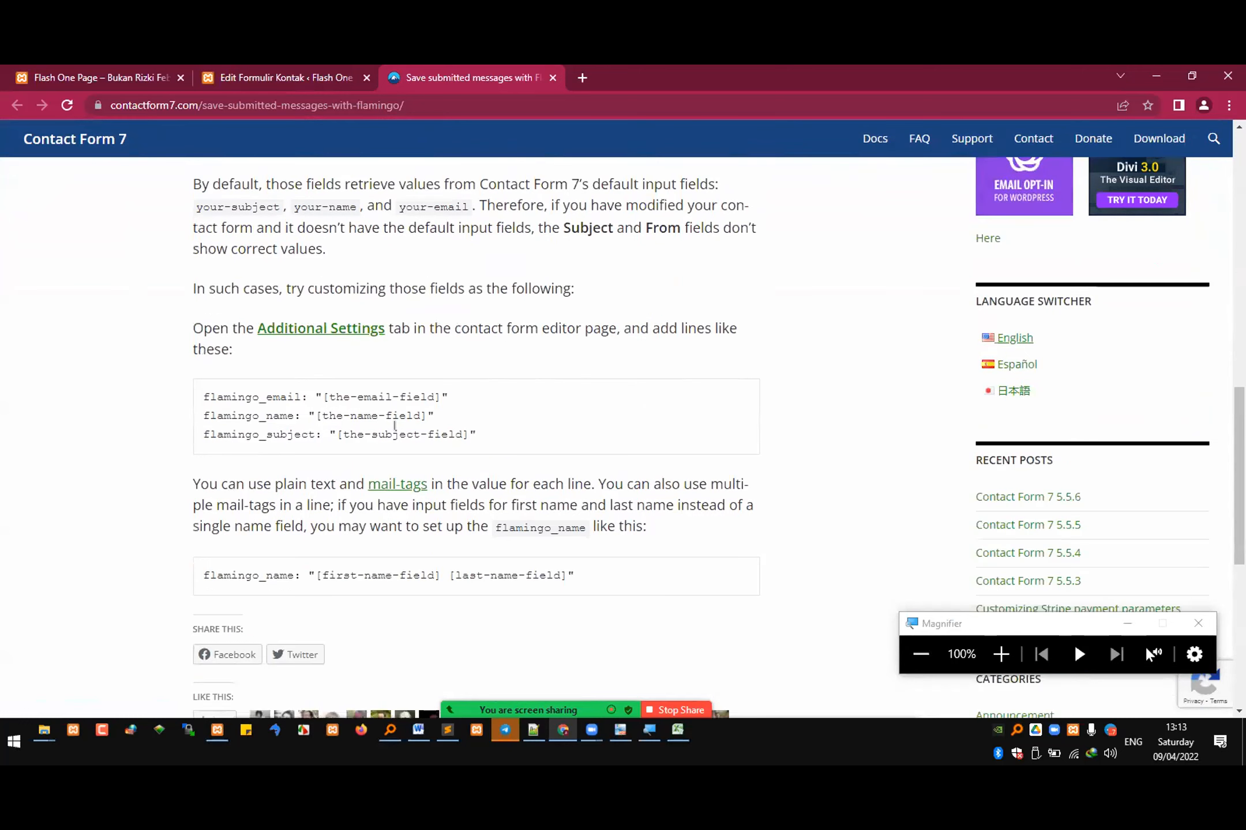
pyautogui.scroll(-3, 396, 430)
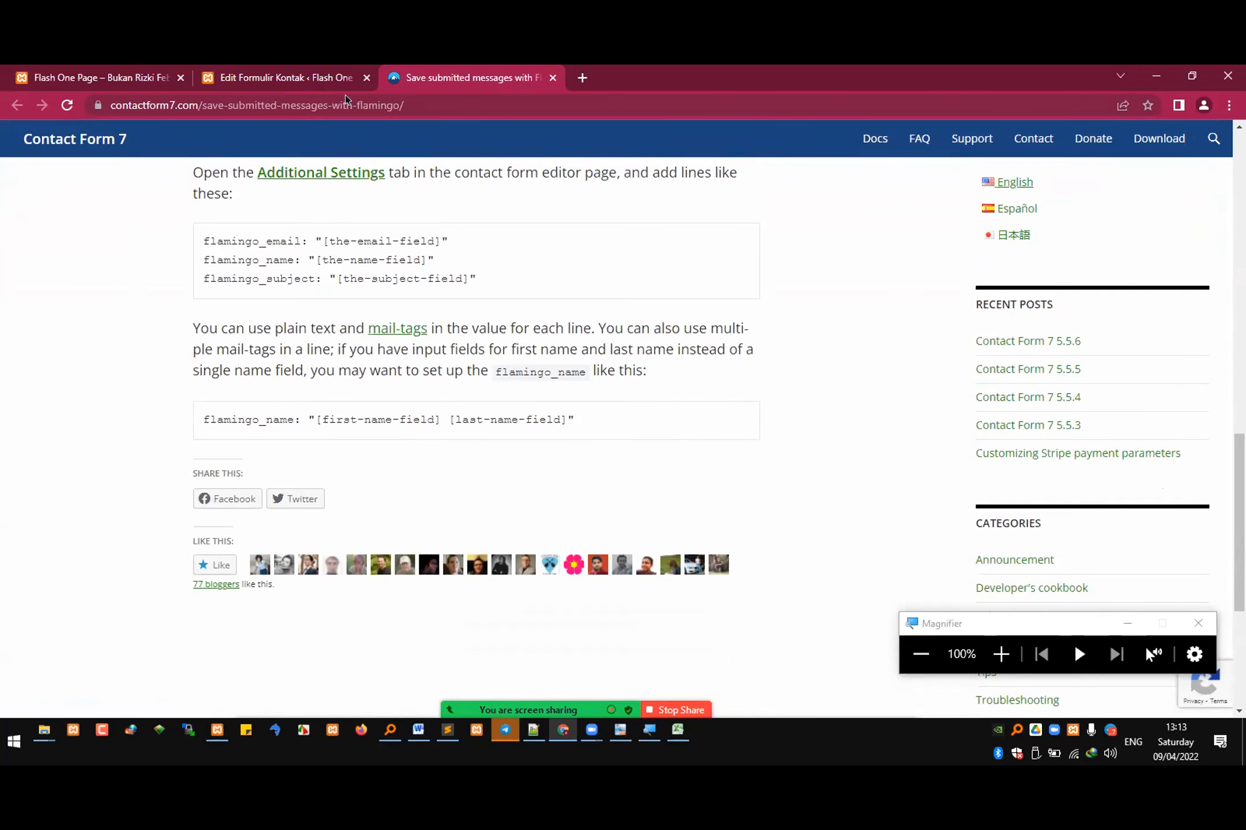
# Step: Return to the contact forms list and examine the shortcode of Formulir kontak 1 with magnification and by selecting it
pyautogui.click(310, 75)
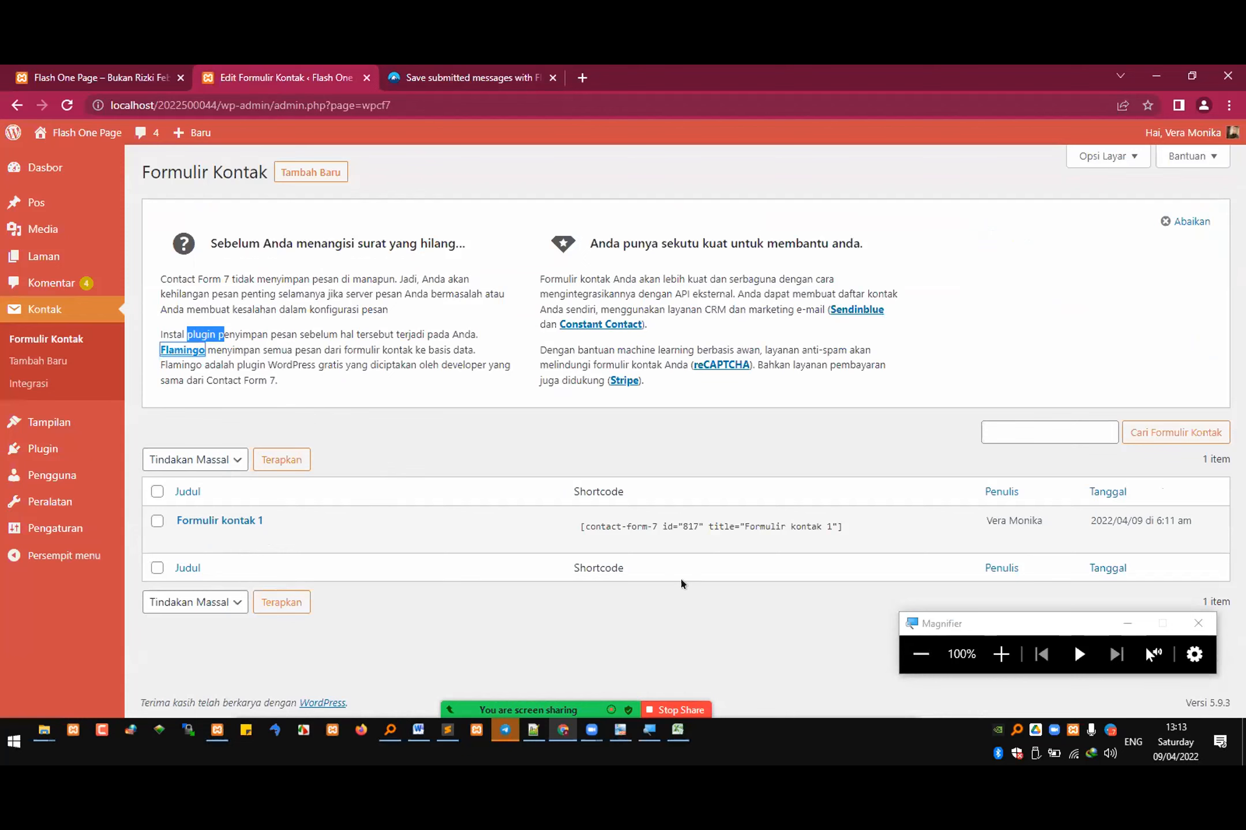
pyautogui.click(1000, 654)
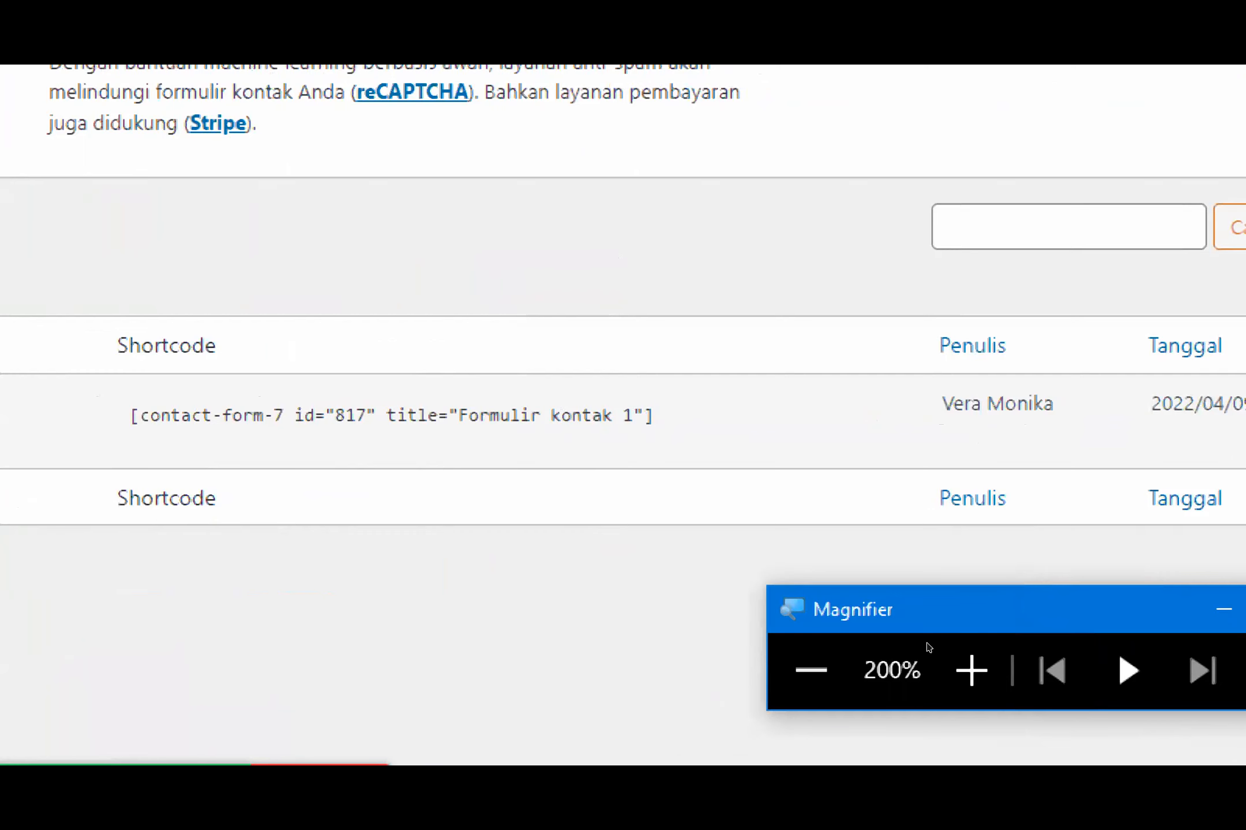
pyautogui.click(811, 670)
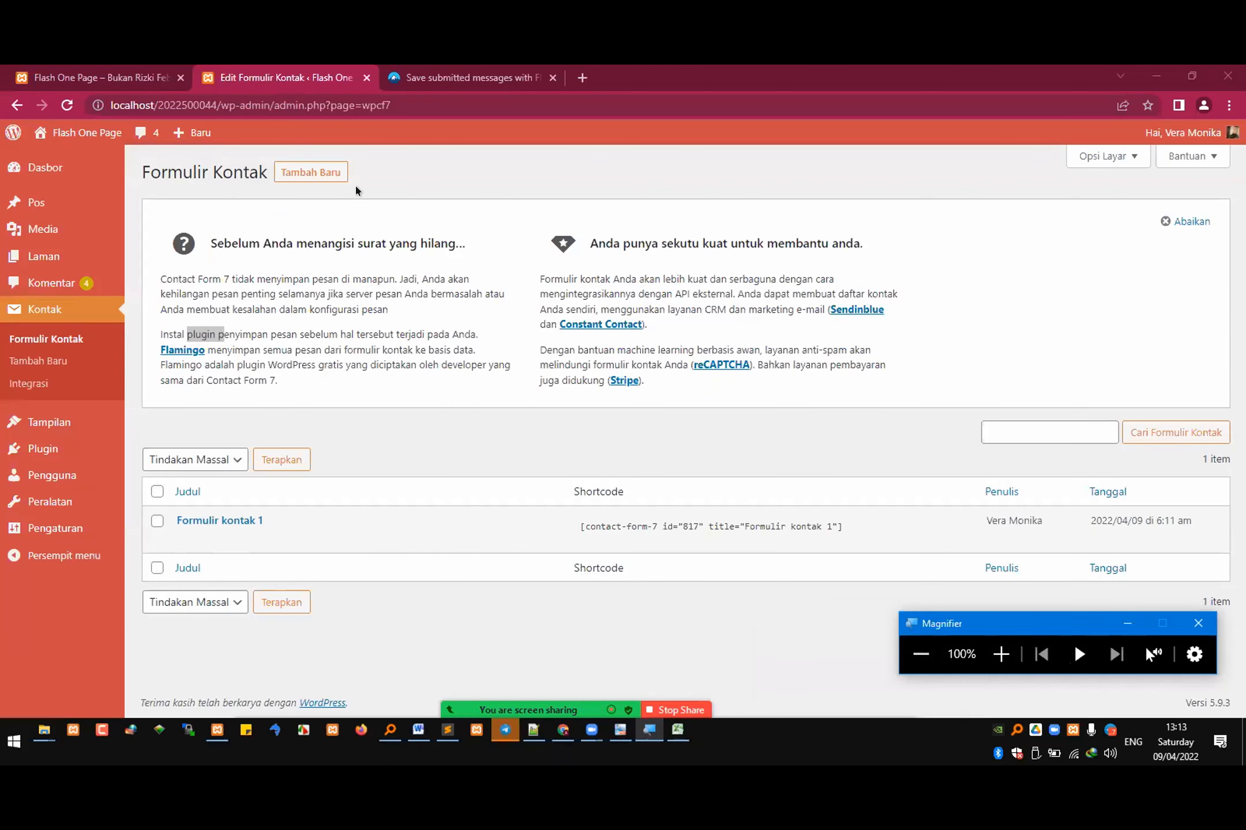
pyautogui.click(570, 522)
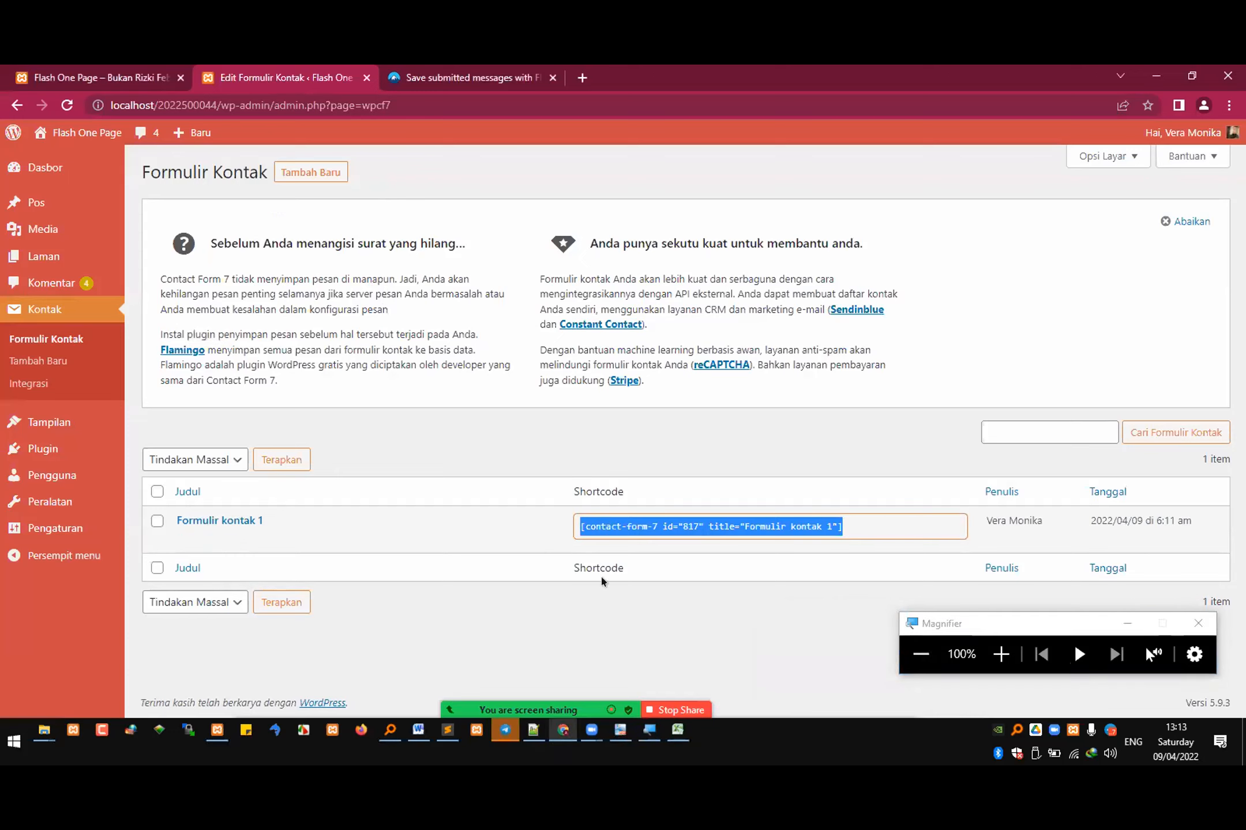
pyautogui.click(603, 622)
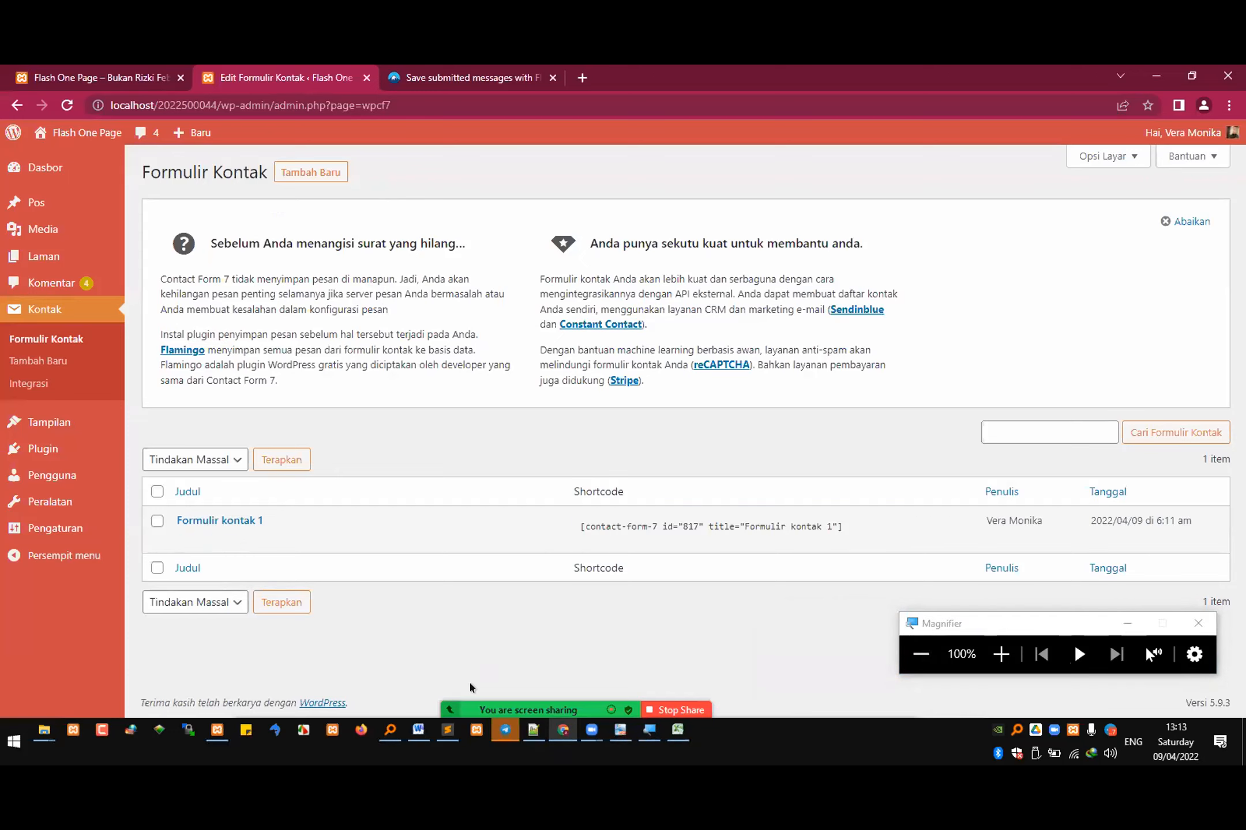
pyautogui.click(532, 731)
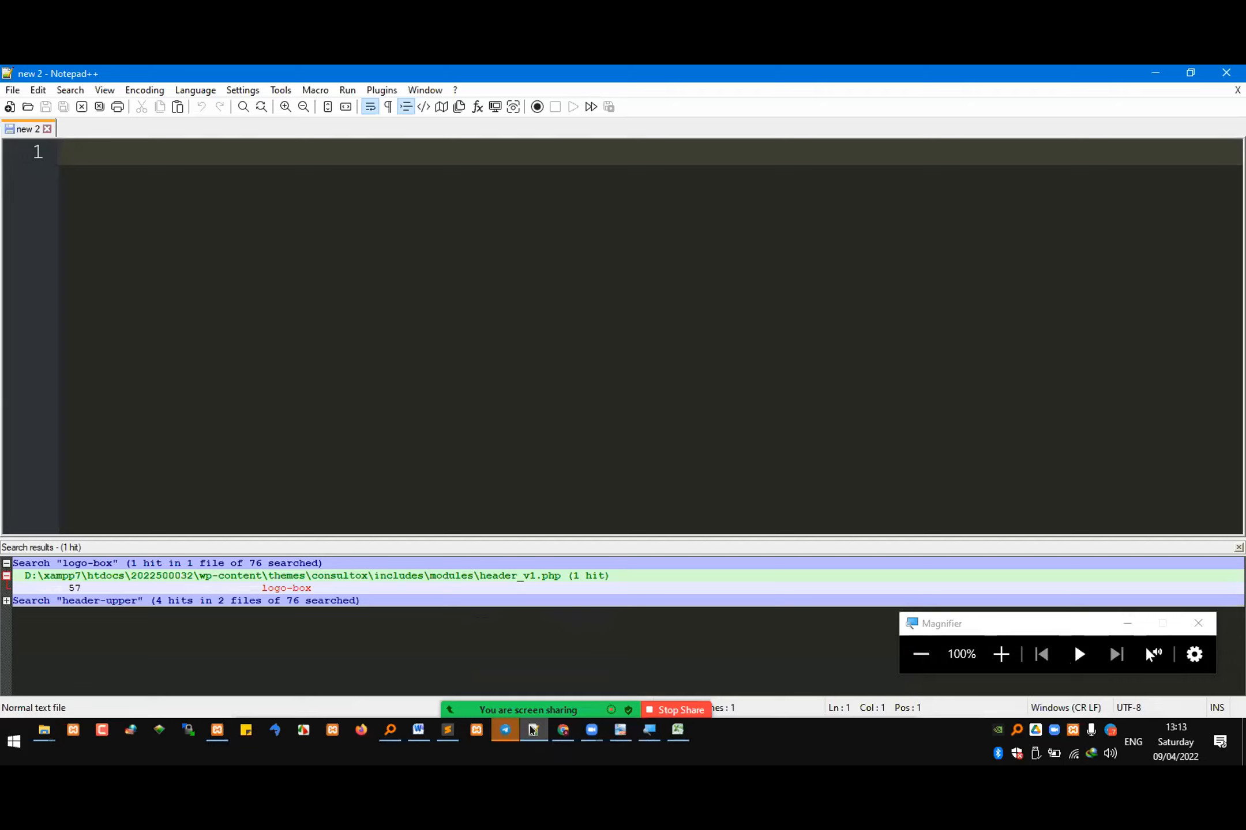
pyautogui.click(532, 730)
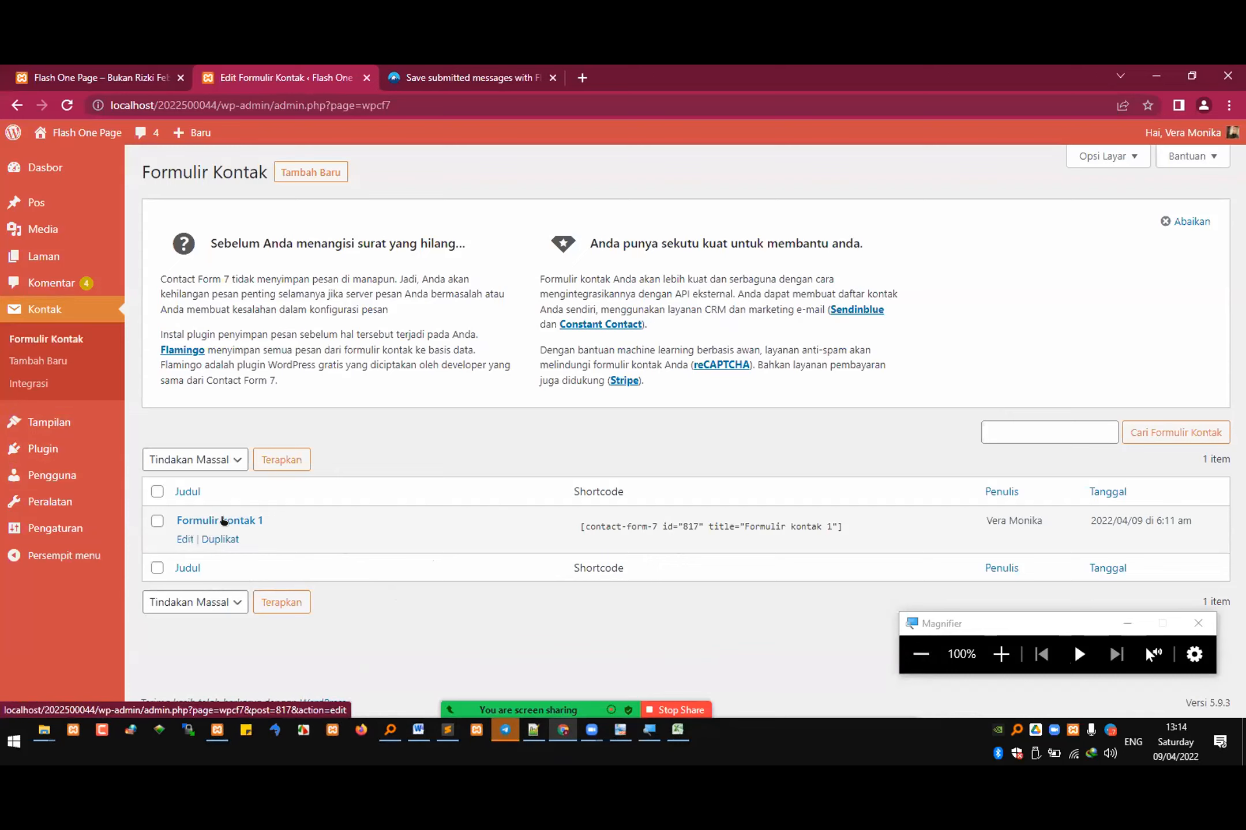
# Step: Open Formulir kontak 1 for editing and examine the labels and fields in its form template
pyautogui.click(181, 538)
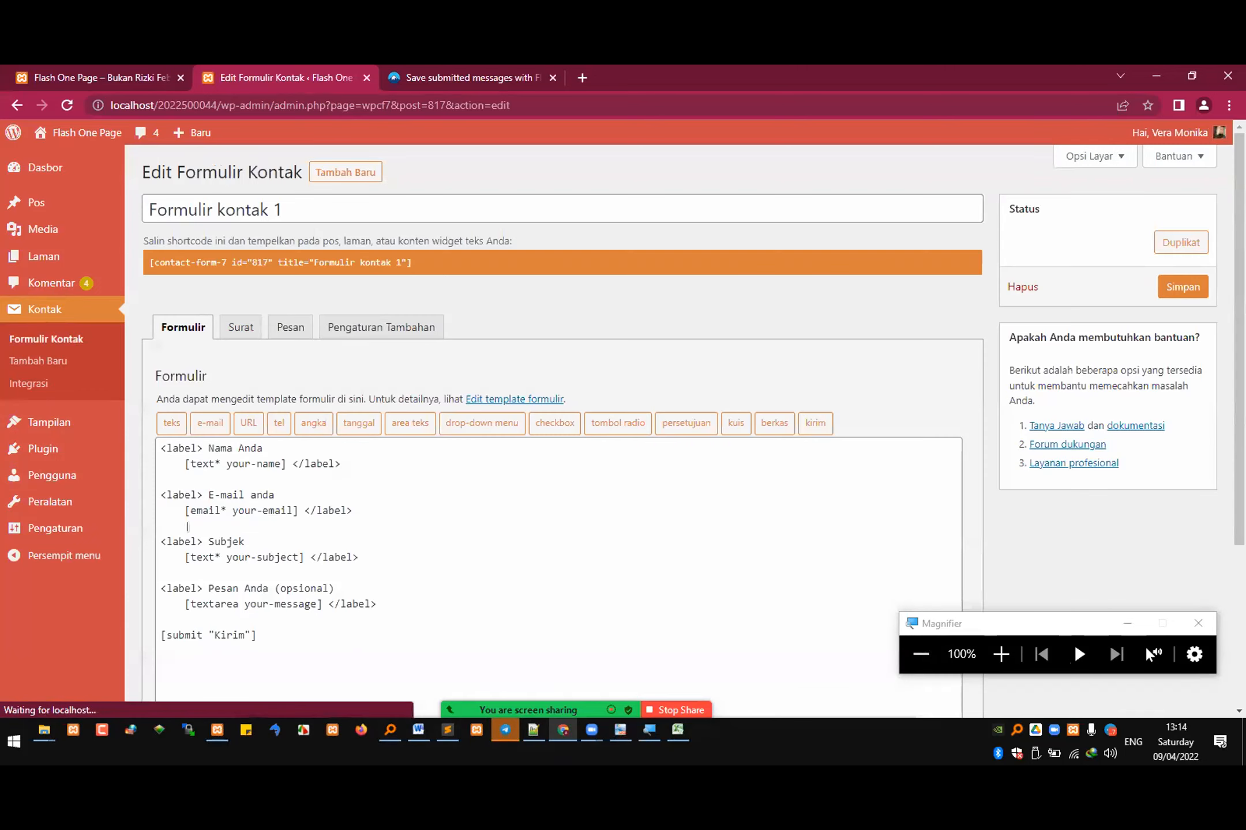
pyautogui.scroll(-1, 271, 467)
pyautogui.click(244, 417)
pyautogui.click(241, 510)
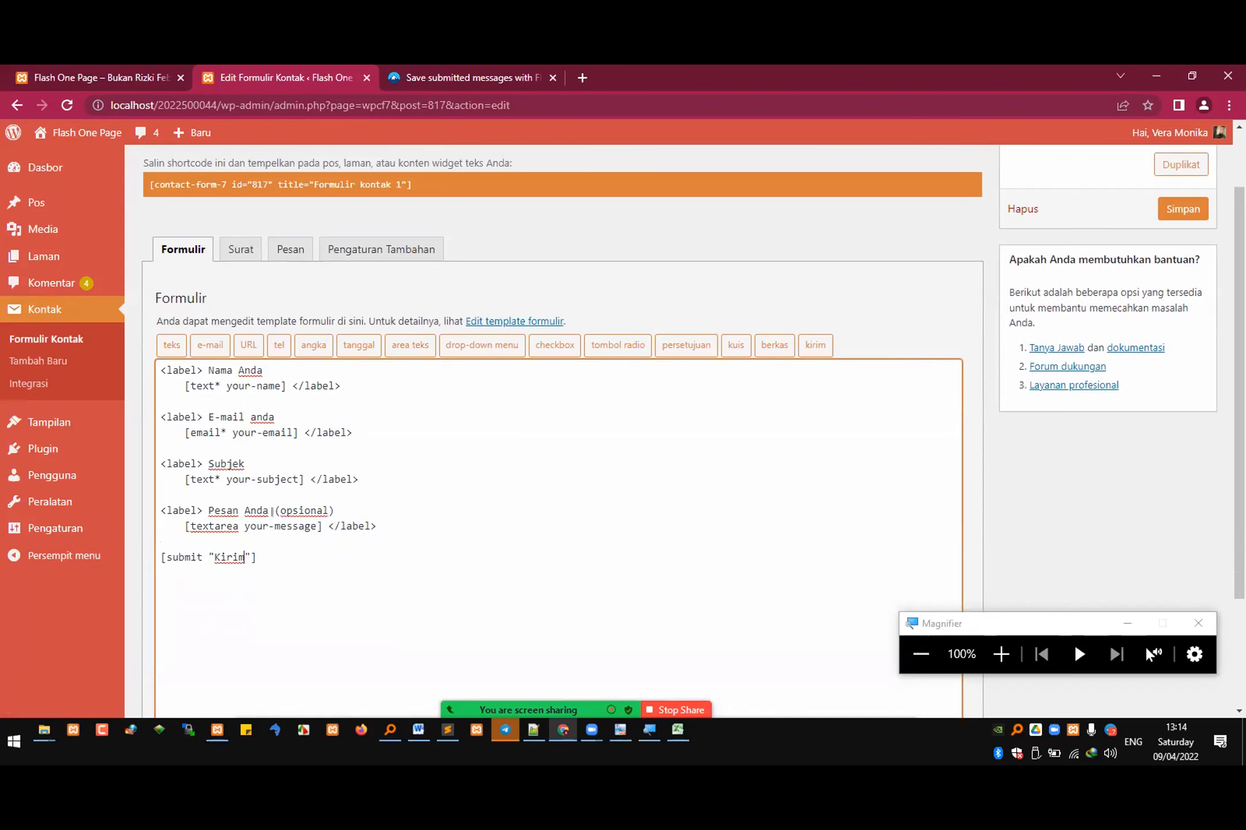
# Step: Start a new contact form titled "Buku Tamu" and highlight the Nama Anda label in its template
pyautogui.click(42, 357)
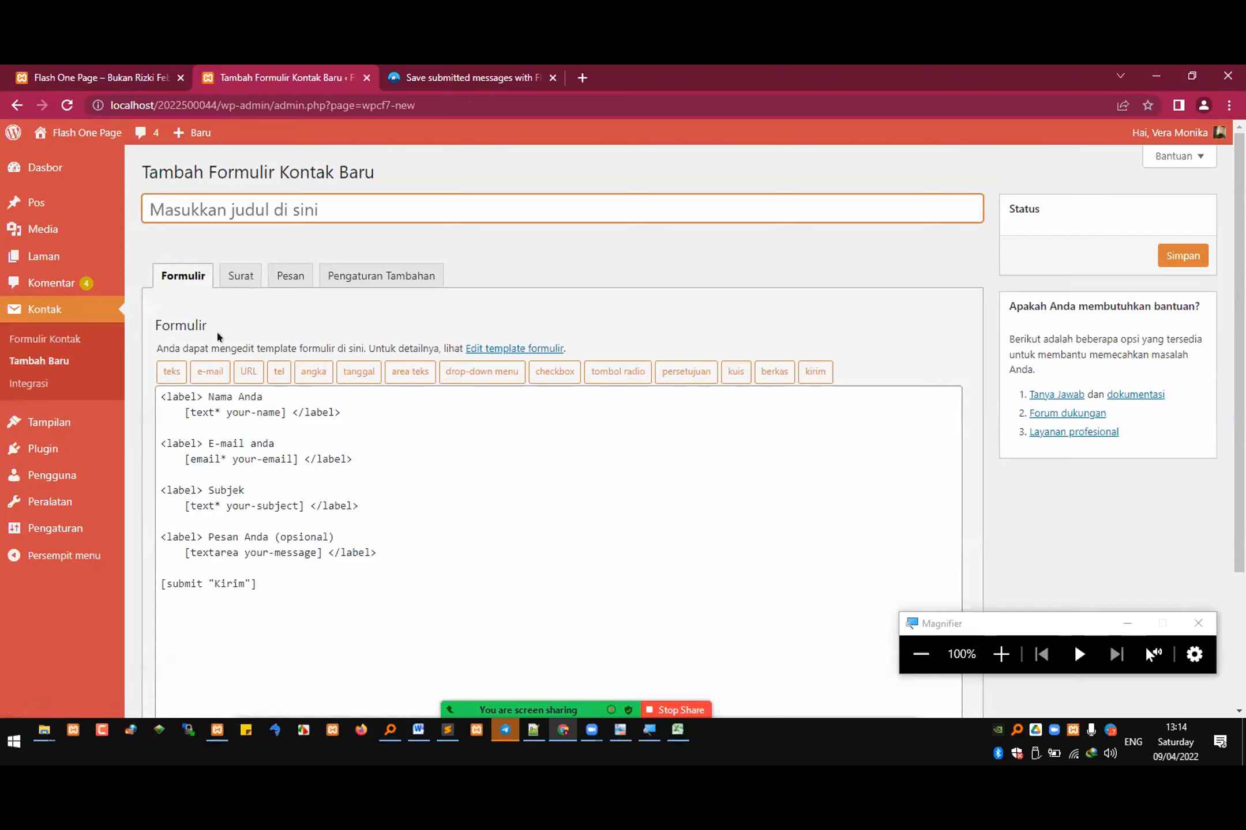
pyautogui.write('Buku Tamu')
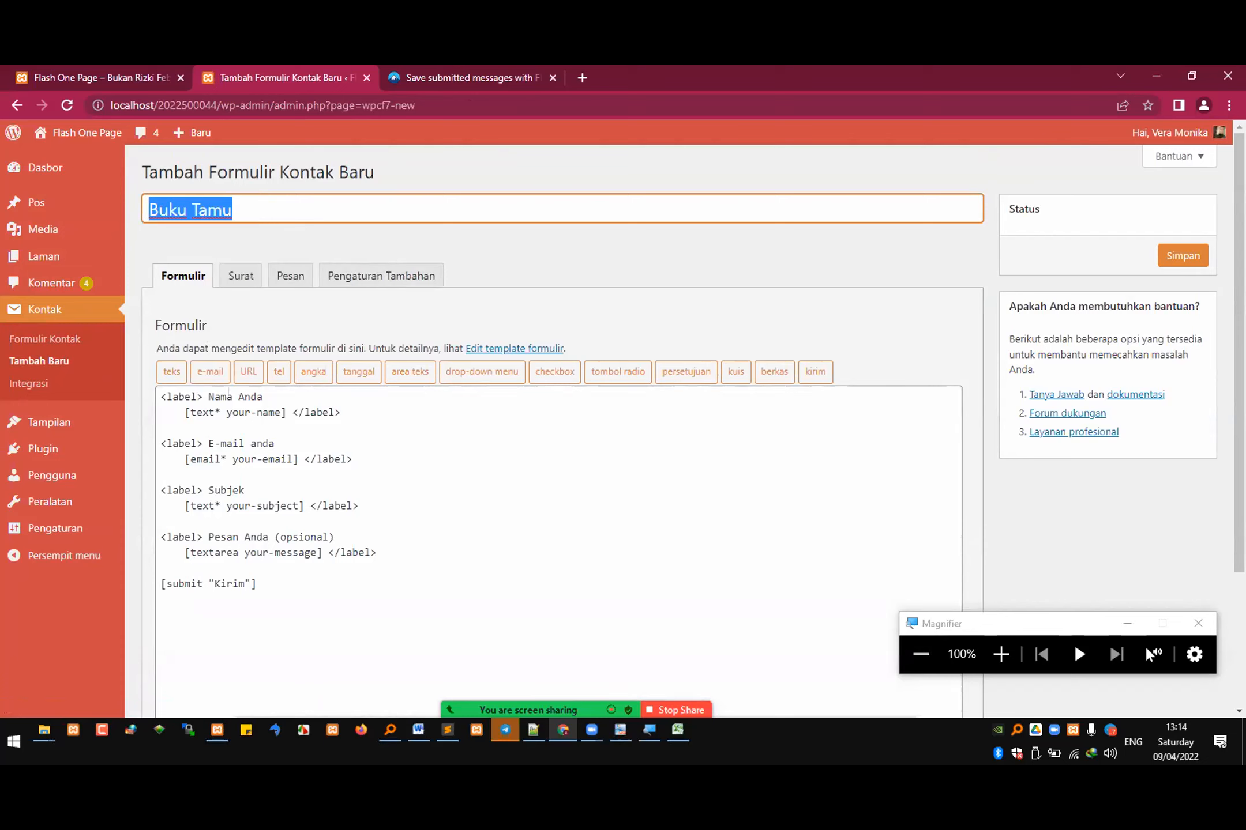
pyautogui.click(246, 403)
pyautogui.moveTo(206, 397); pyautogui.dragTo(258, 398)
# Step: Rename the Subjek label in the form template to "Umur"
pyautogui.doubleClick(220, 489)
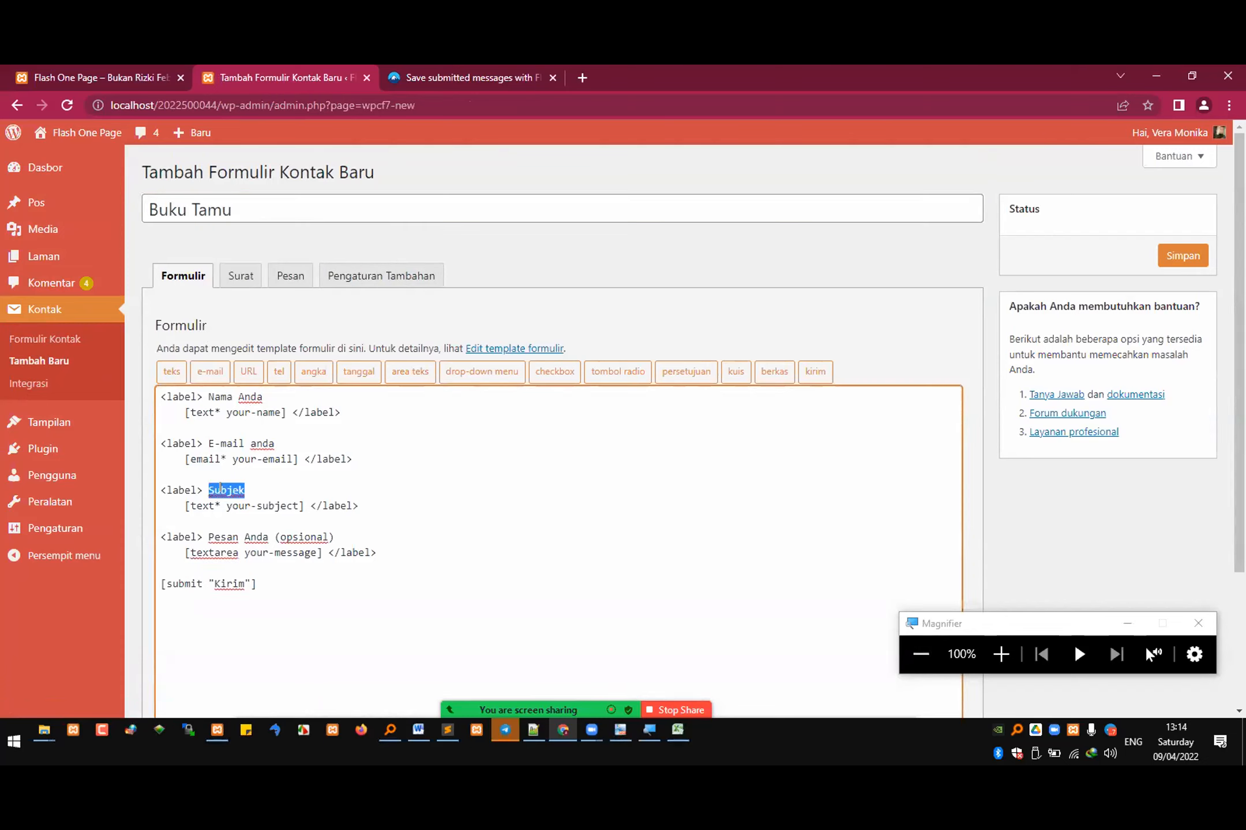
pyautogui.write('Umur')
pyautogui.doubleClick(209, 490)
# Step: Change the message label to "Kesan Anda" without the optional note and mark its textarea as required with an asterisk
pyautogui.moveTo(207, 529); pyautogui.dragTo(233, 529)
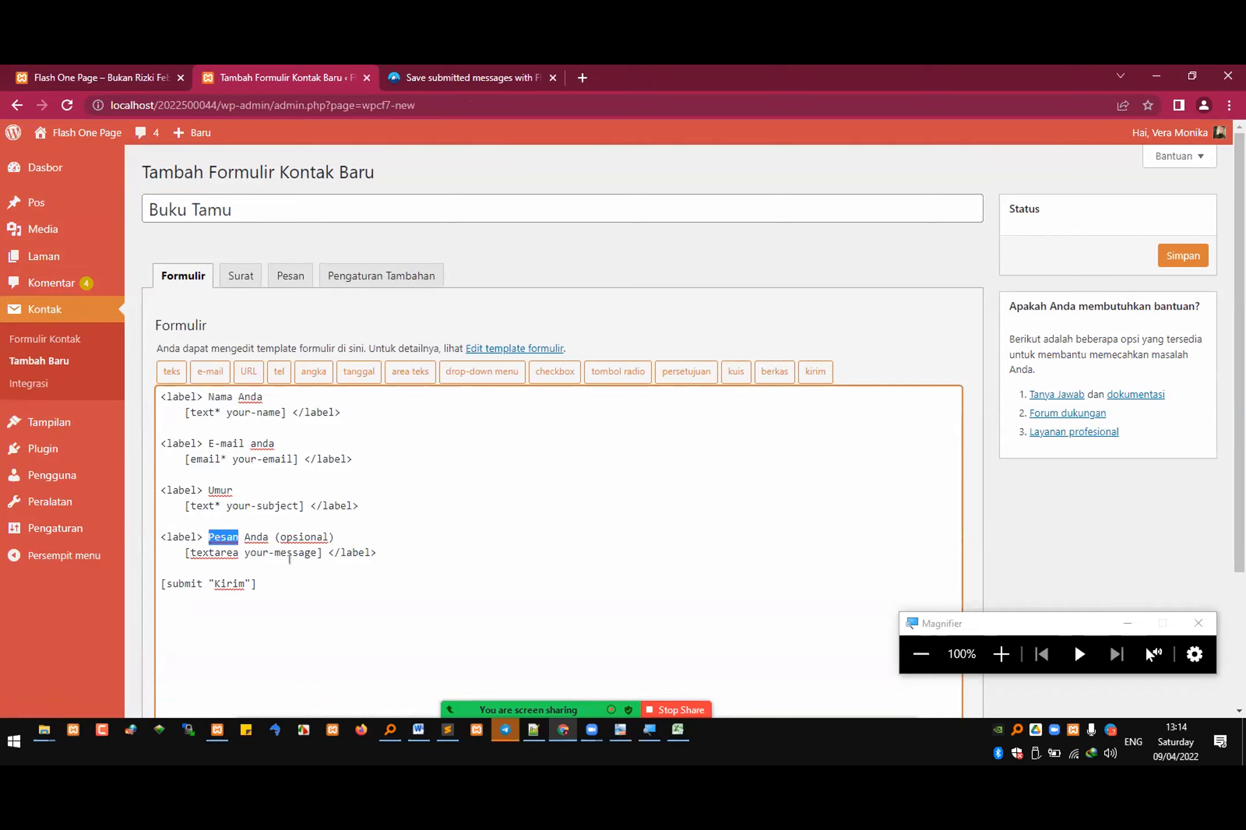
pyautogui.write('Kesan')
pyautogui.press('End')
pyautogui.hotkey('shift', 'Left')
pyautogui.hotkey('shift', 'Left')
pyautogui.hotkey('shift', 'Left')
pyautogui.hotkey('shift', 'Left')
pyautogui.hotkey('shift', 'Left')
pyautogui.hotkey('shift', 'Left')
pyautogui.hotkey('shift', 'Left')
pyautogui.hotkey('shift', 'Left')
pyautogui.hotkey('shift', 'Left')
pyautogui.hotkey('shift', 'Left')
pyautogui.hotkey('shift', 'Left')
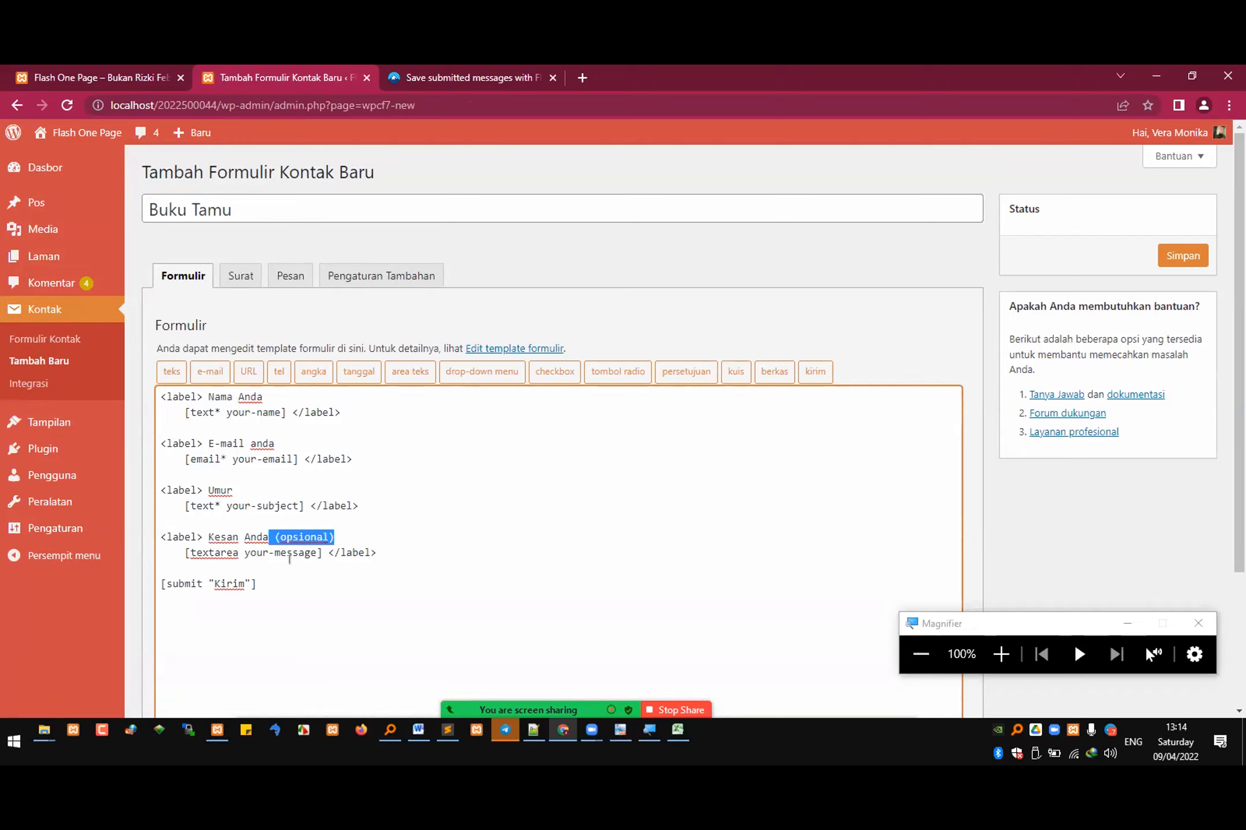
pyautogui.press('BackSpace')
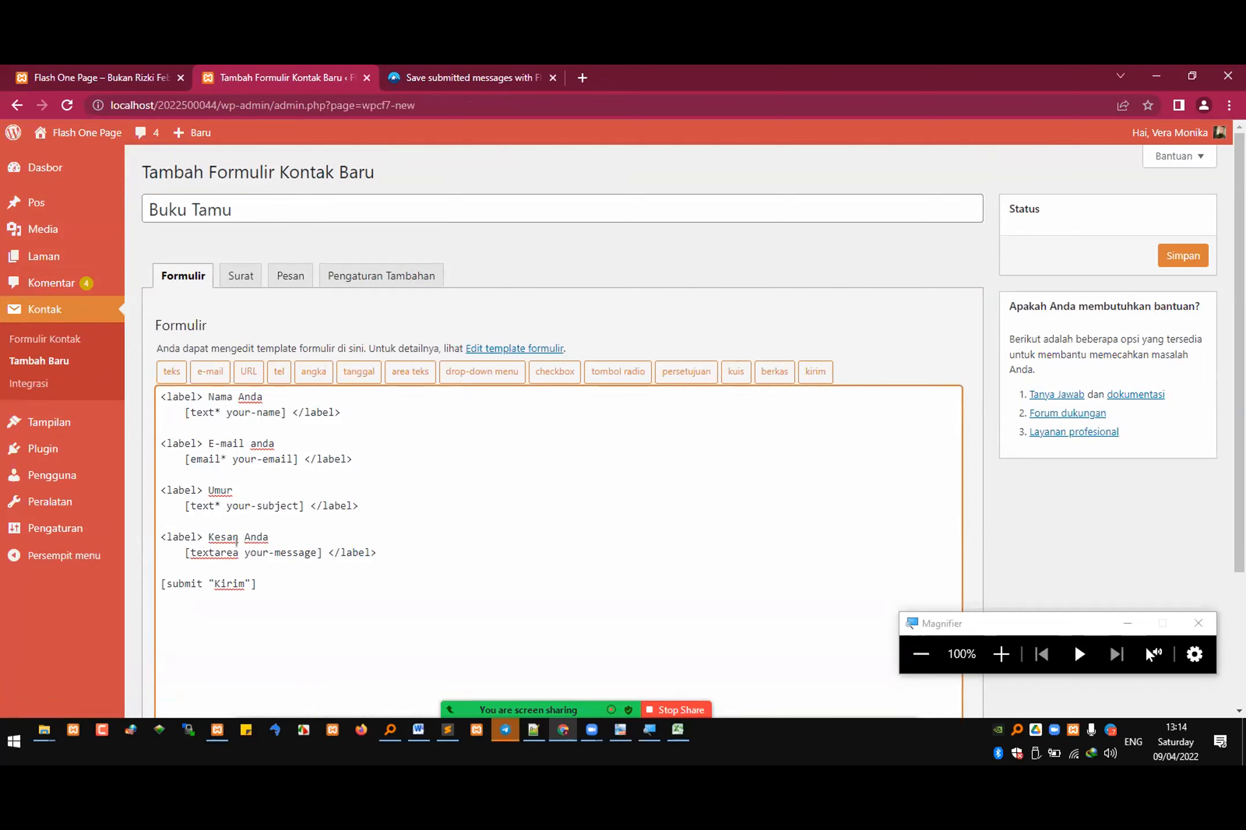
pyautogui.write('*')
# Step: Set the submit label to "Simpan" and rename the e-mail field's label to "Nomor WA"
pyautogui.doubleClick(237, 586)
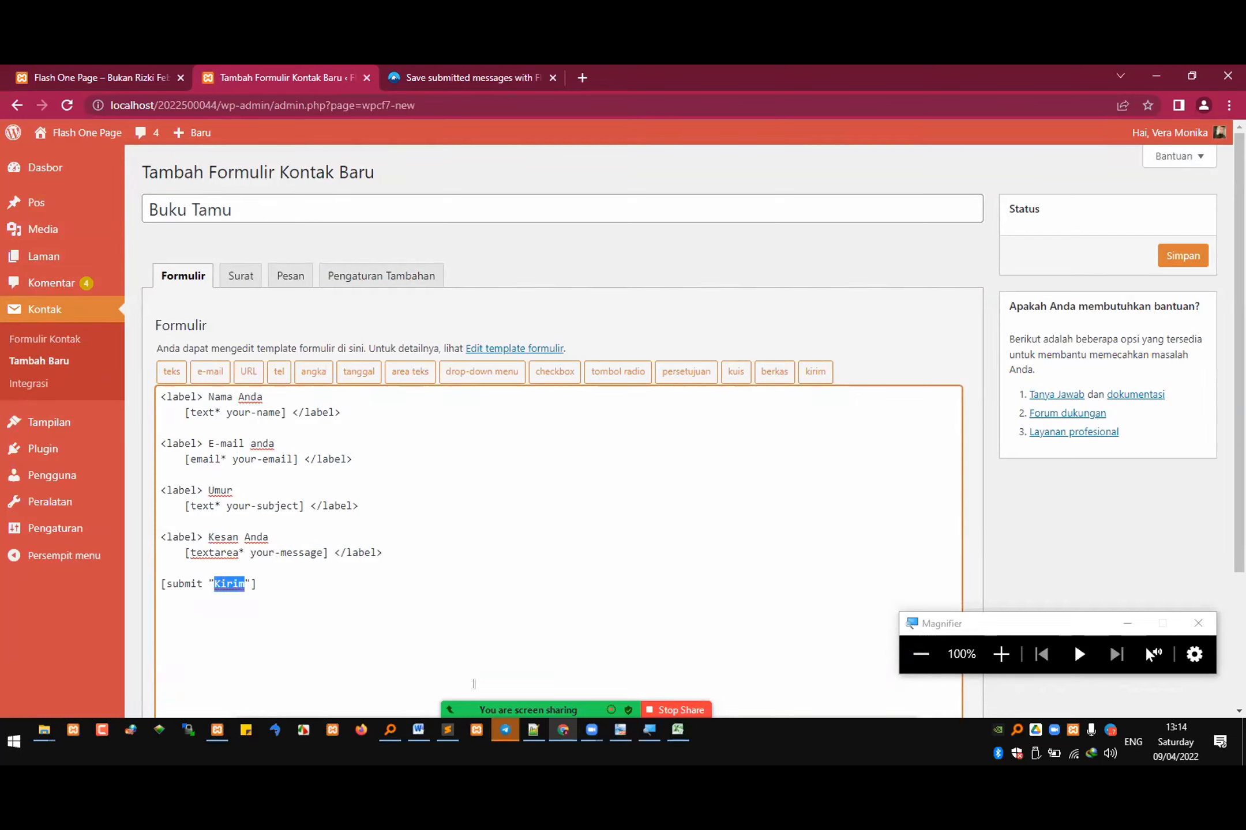
pyautogui.write('Simpan')
pyautogui.moveTo(207, 443); pyautogui.dragTo(278, 439)
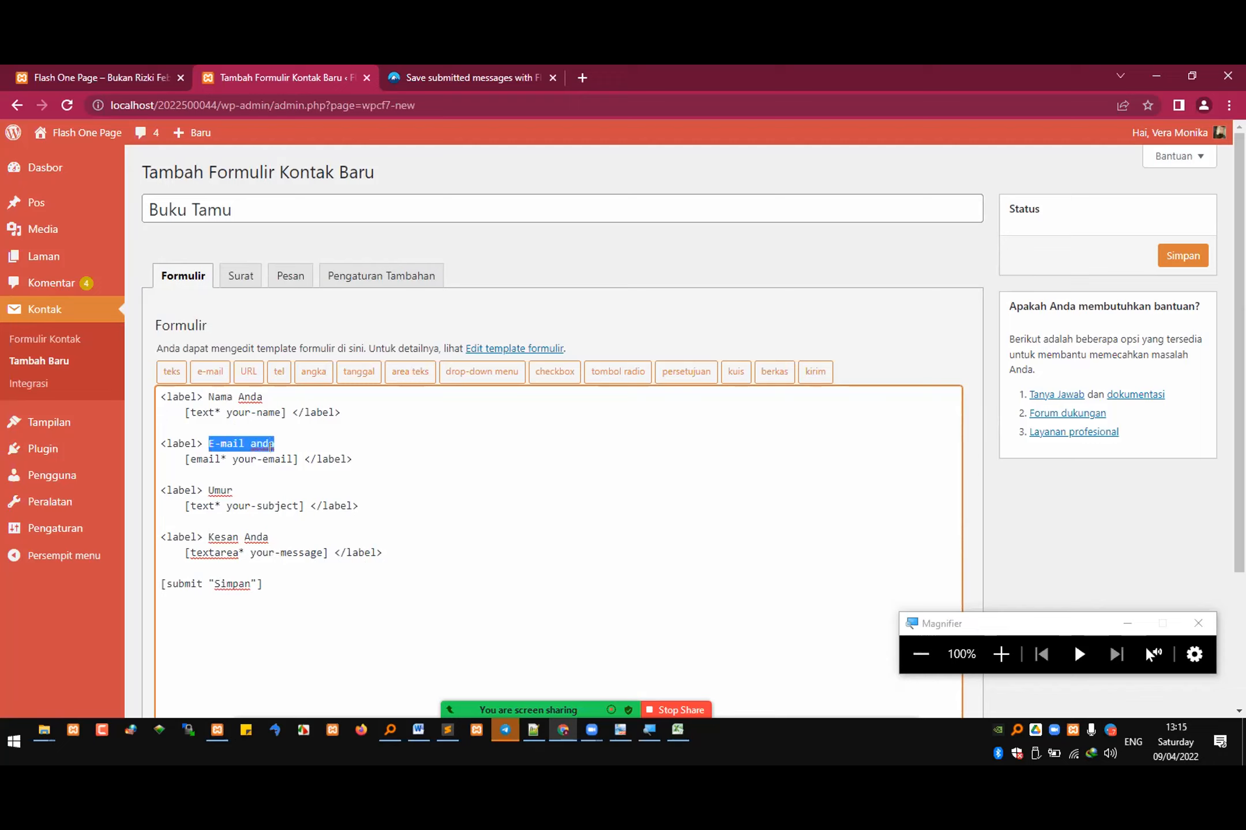
pyautogui.write('Nomor WA')
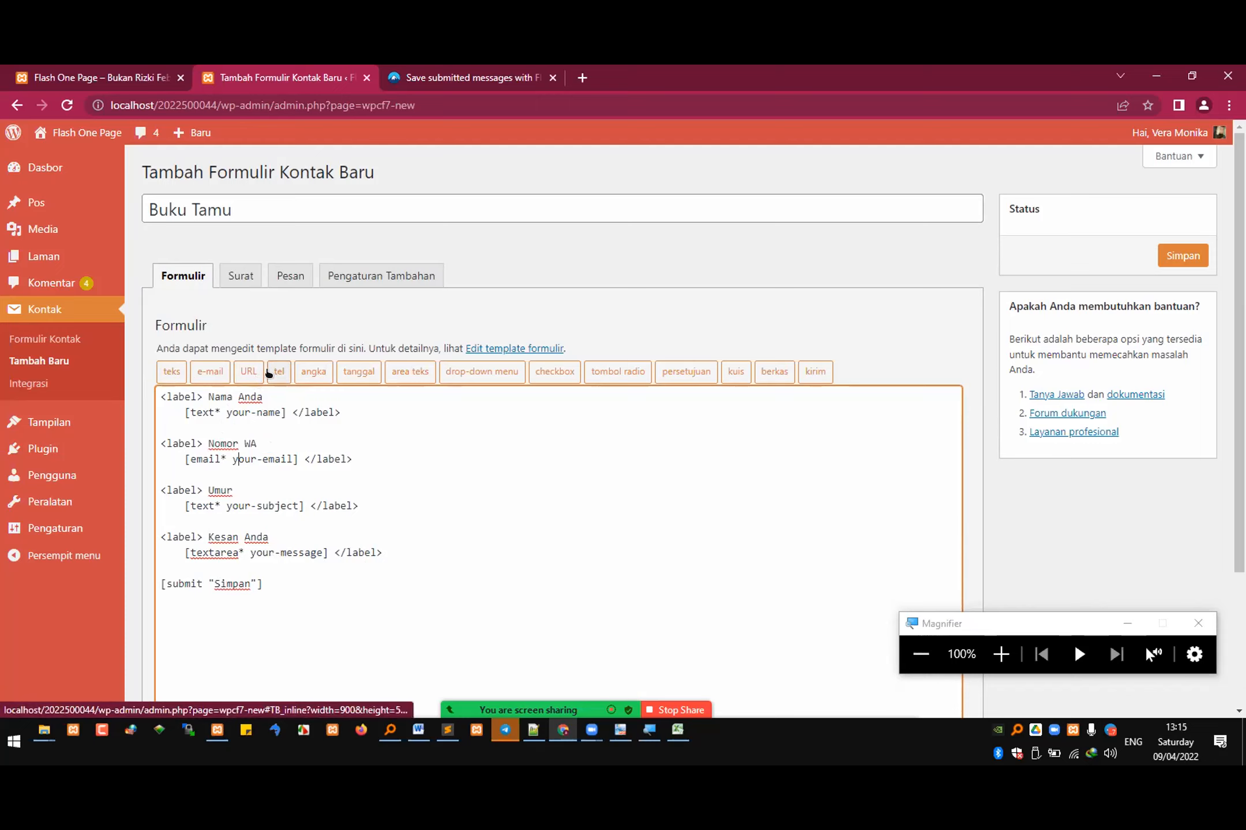
# Step: Configure a number (angka) form-tag at the email tag as a required Slider field with "NO WA" as placeholder text
pyautogui.doubleClick(203, 459)
pyautogui.click(313, 371)
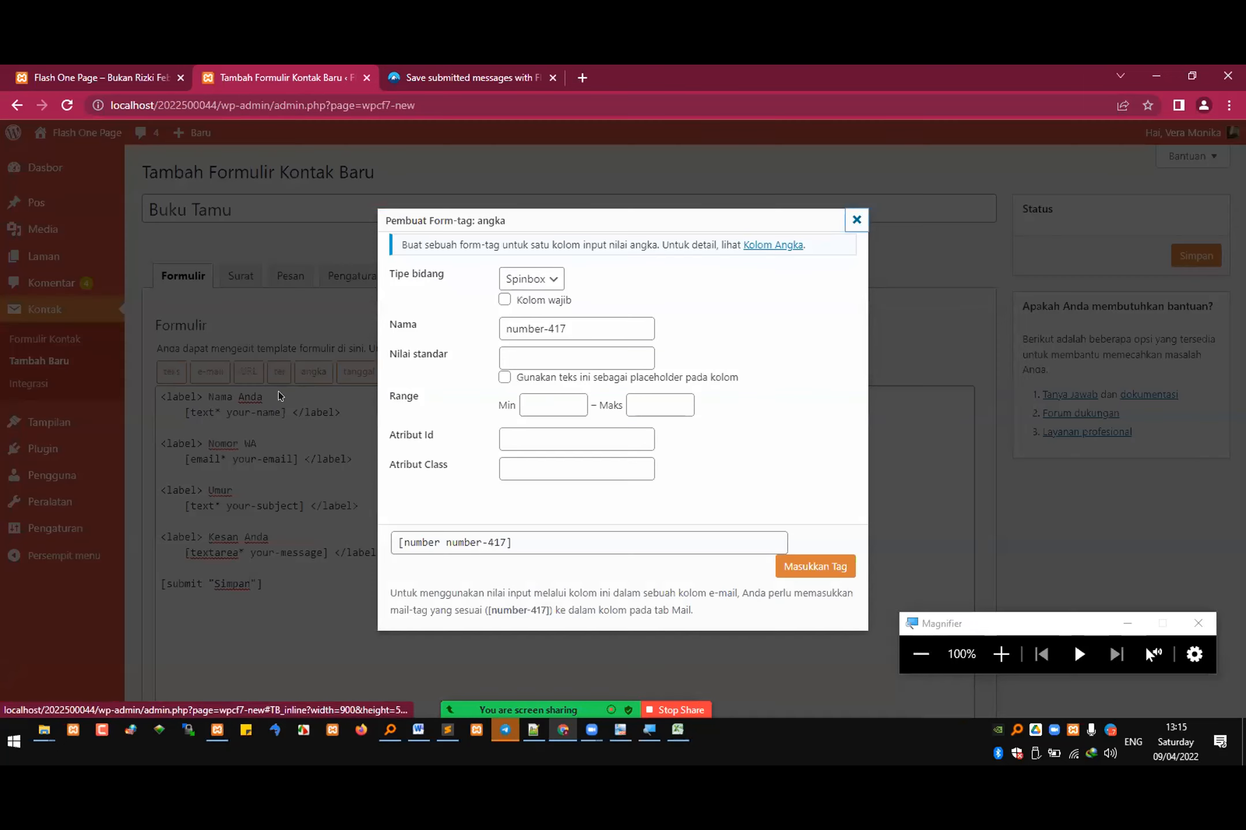
pyautogui.click(543, 281)
pyautogui.click(543, 281)
pyautogui.click(545, 285)
pyautogui.click(537, 312)
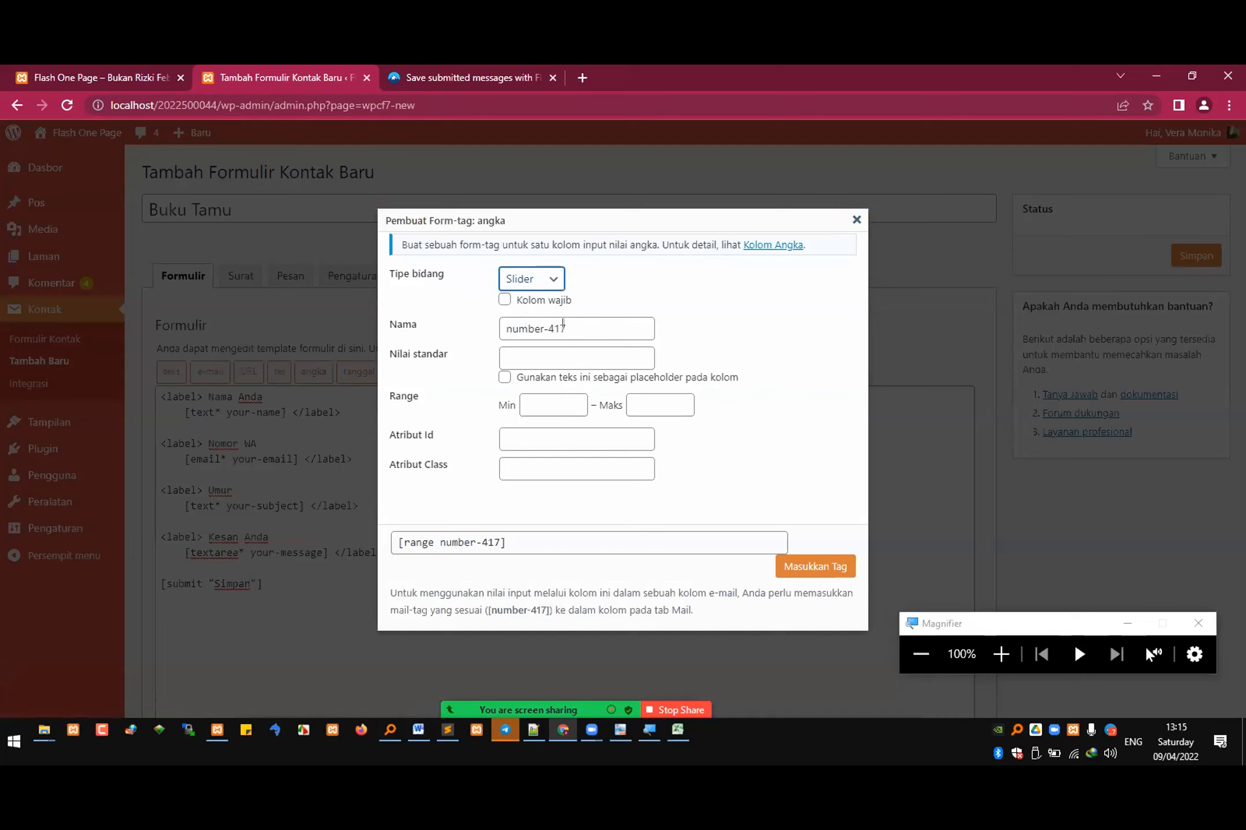
pyautogui.click(531, 301)
pyautogui.click(577, 376)
pyautogui.click(577, 358)
pyautogui.write('NO WA')
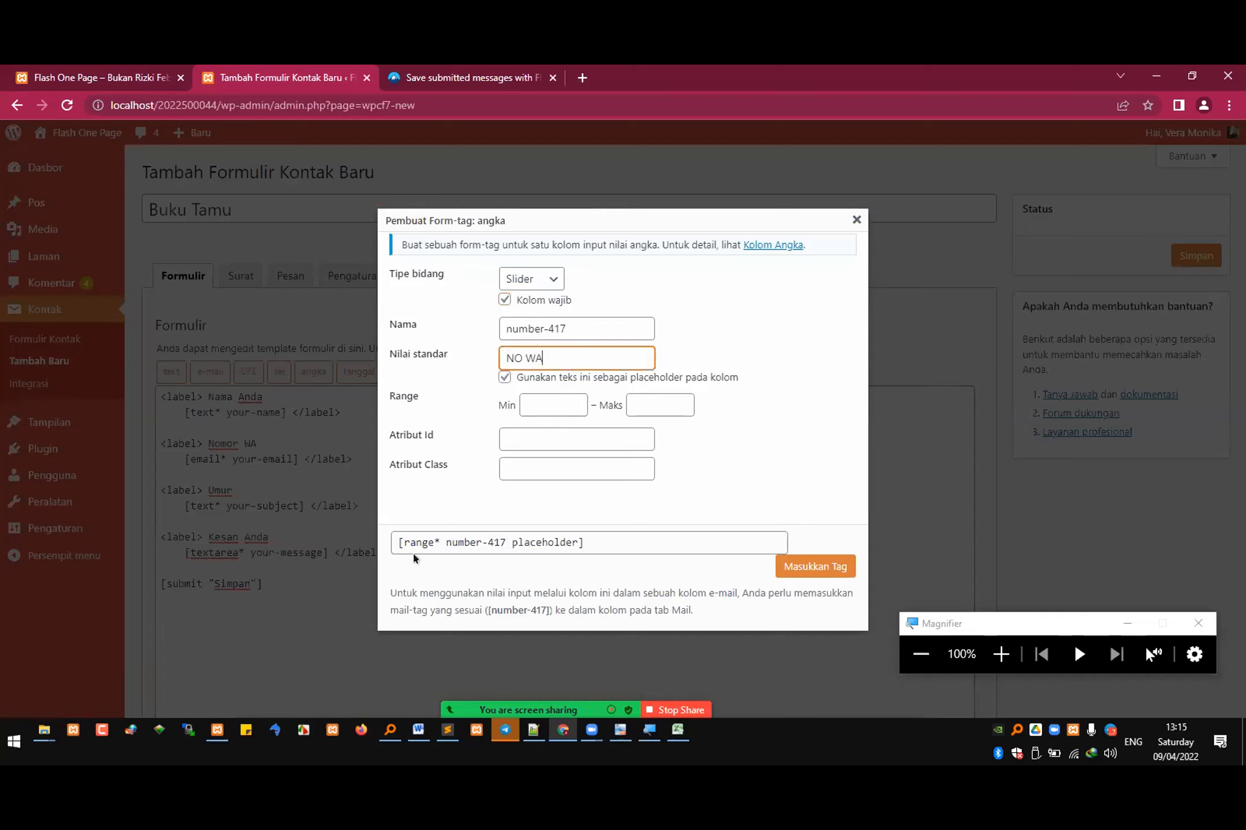
# Step: Switch the number tag's field type to Spinbox and insert the tag into the form template
pyautogui.click(555, 285)
pyautogui.click(542, 299)
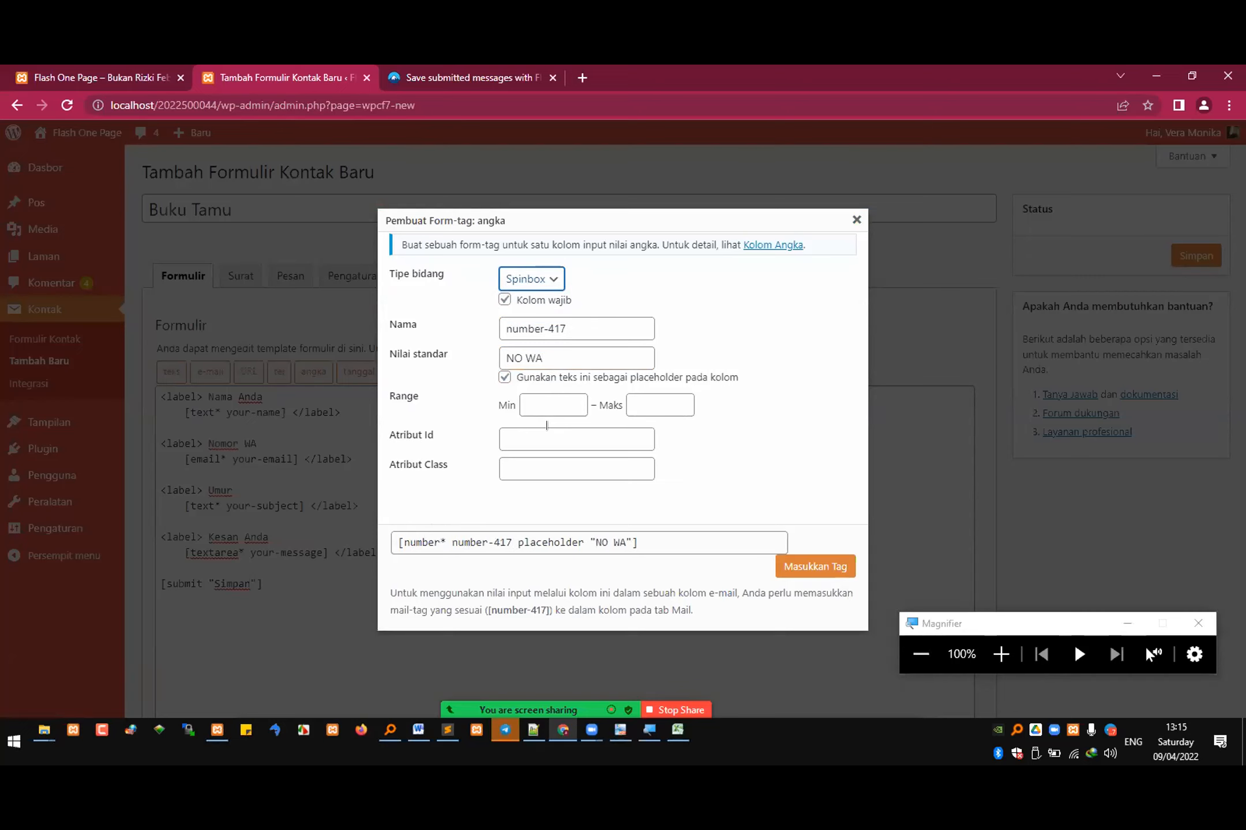
pyautogui.click(819, 565)
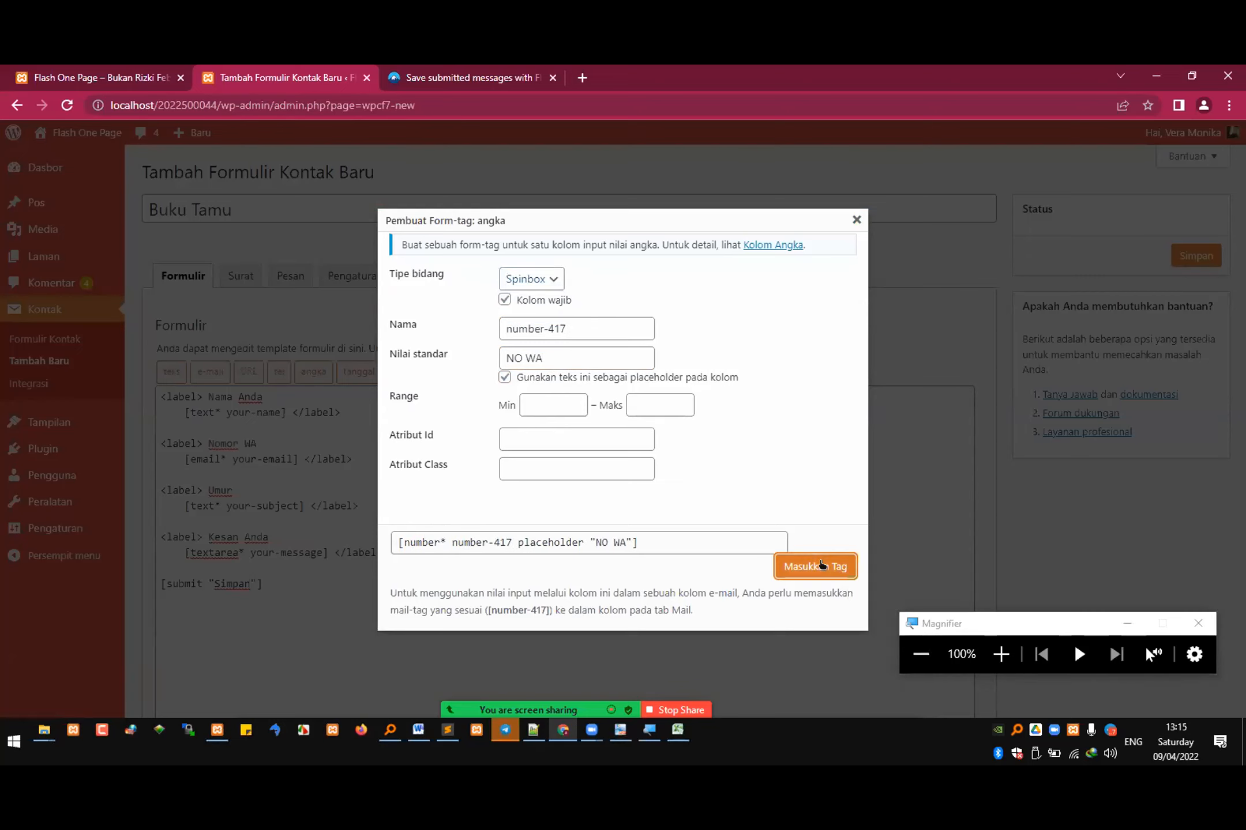
# Step: Delete the leftover email tag text before and after the inserted number tag under Nomor WA
pyautogui.moveTo(221, 459); pyautogui.dragTo(178, 449)
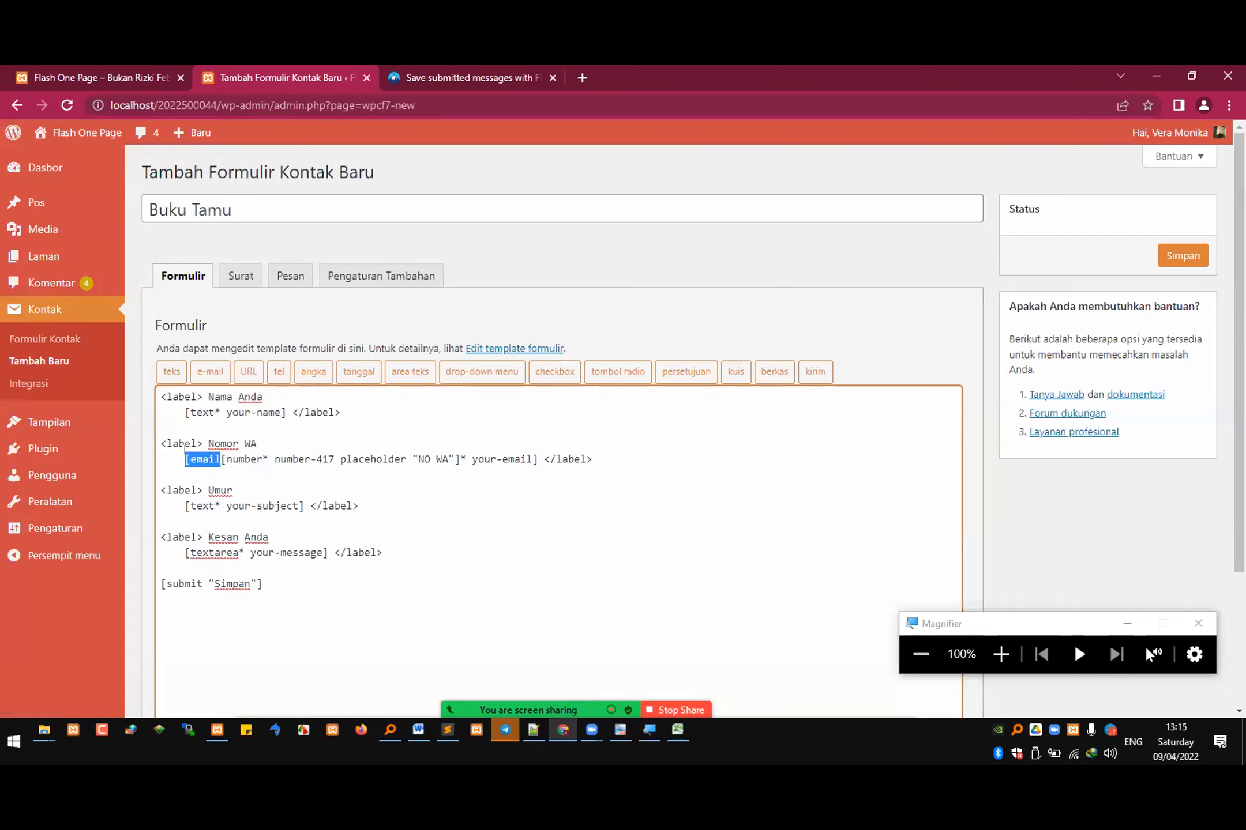
pyautogui.press('BackSpace')
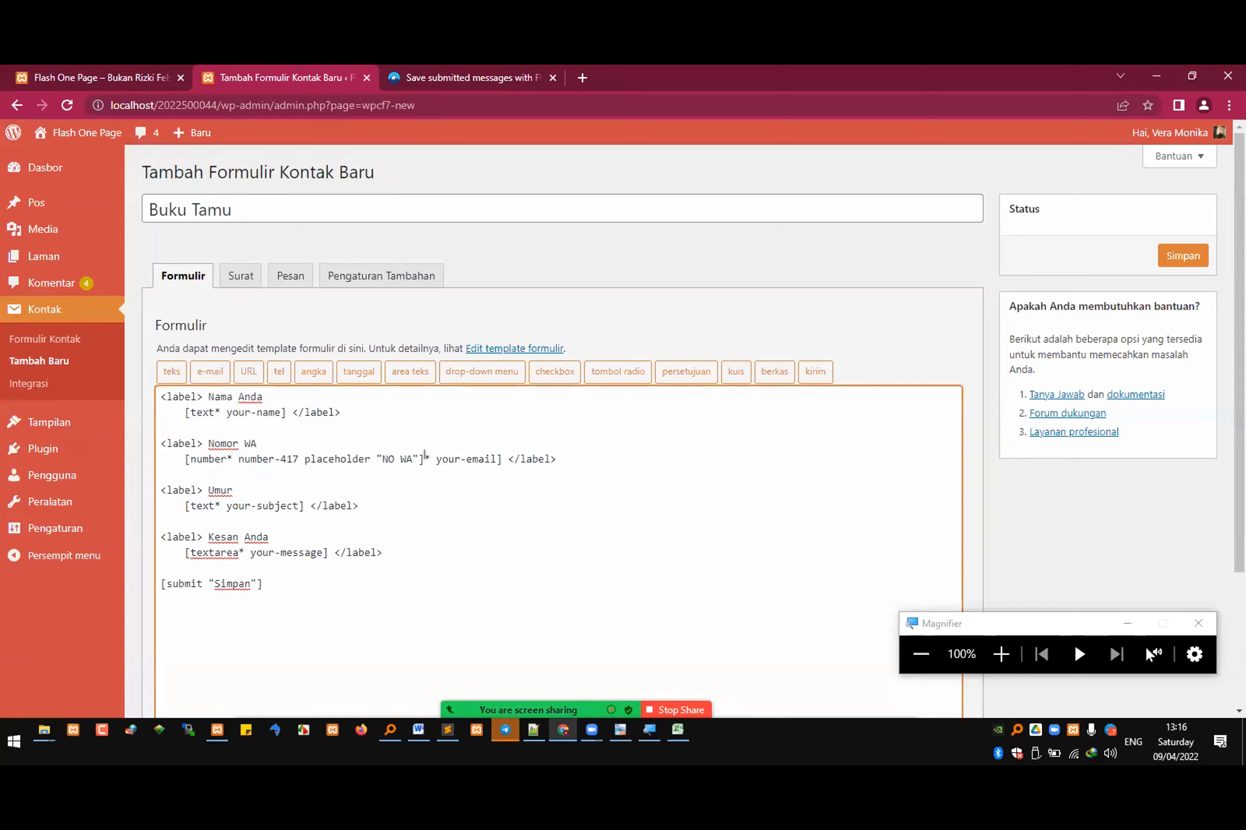
pyautogui.moveTo(423, 456); pyautogui.dragTo(501, 453)
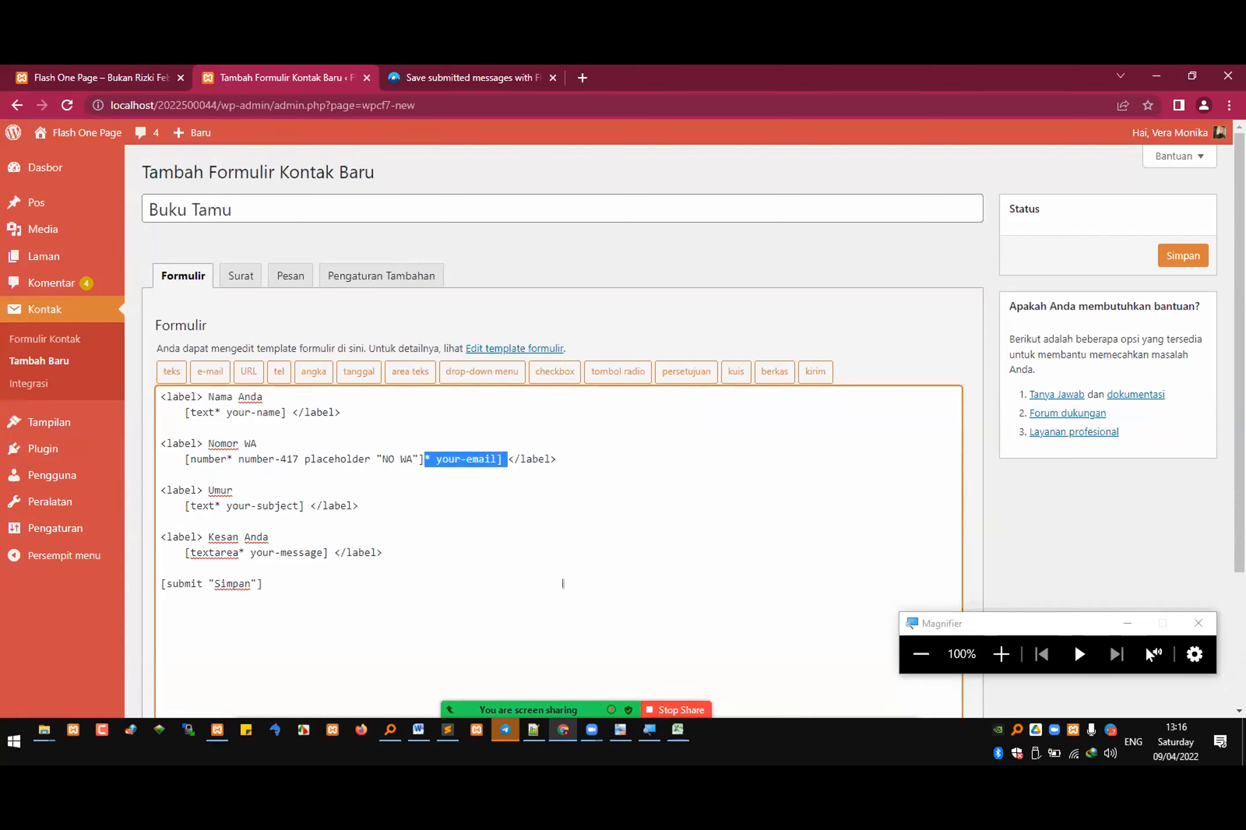
pyautogui.press('BackSpace')
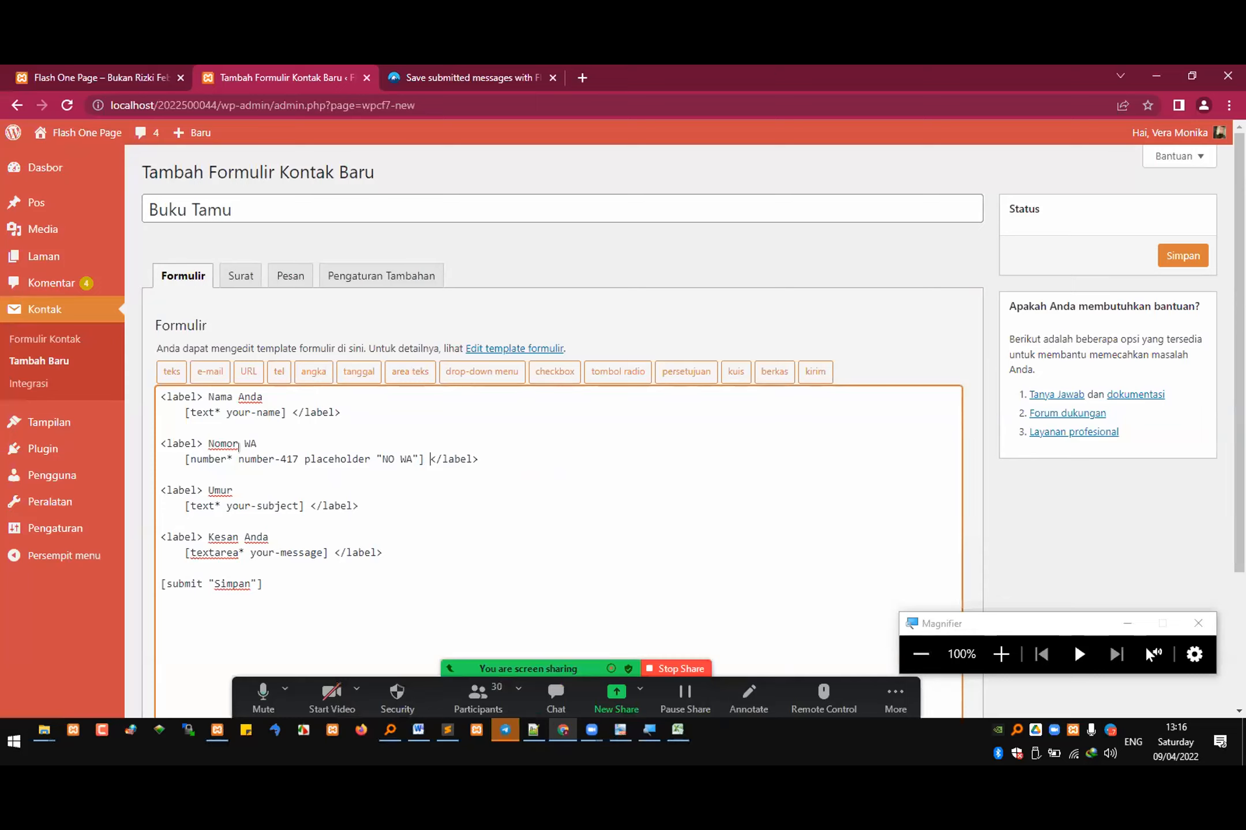
# Step: Delete the number form-tag under the Nomor WA label in the form template
pyautogui.doubleClick(289, 456)
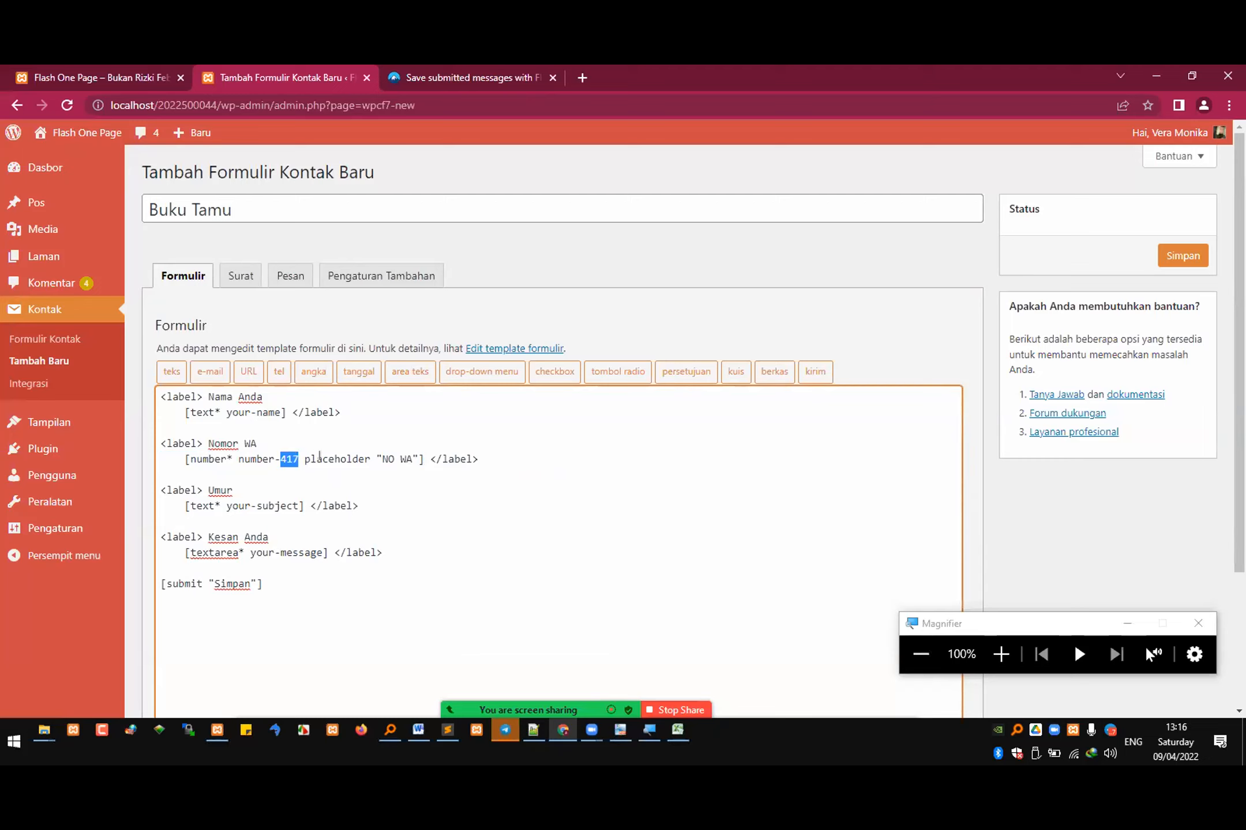
pyautogui.click(334, 458)
pyautogui.moveTo(178, 453)
pyautogui.mouseDown()
pyautogui.moveTo(487, 461)
pyautogui.moveTo(163, 453)
pyautogui.moveTo(179, 454)
pyautogui.mouseUp()
pyautogui.press('BackSpace')
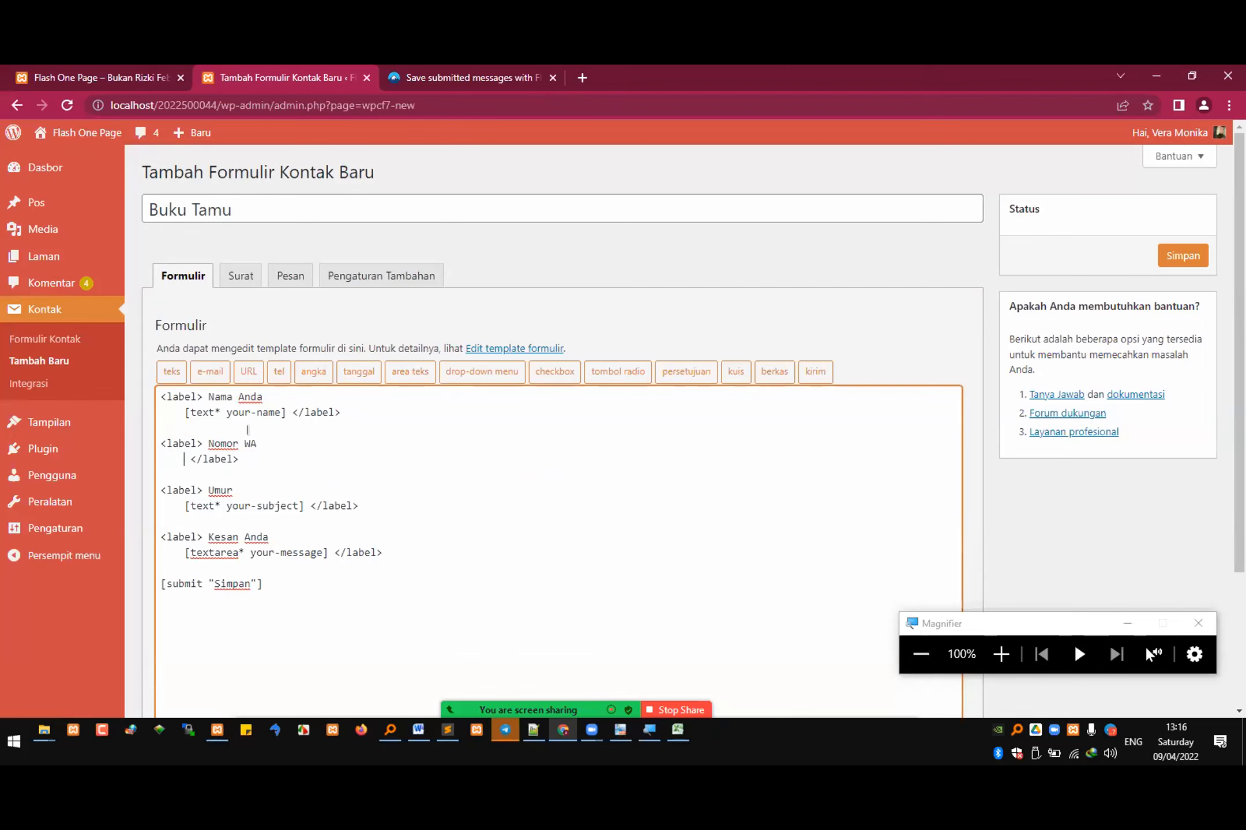
# Step: Reopen the number (angka) form-tag generator and keep it as a required Spinbox field with the NO WA placeholder
pyautogui.click(312, 372)
pyautogui.click(554, 278)
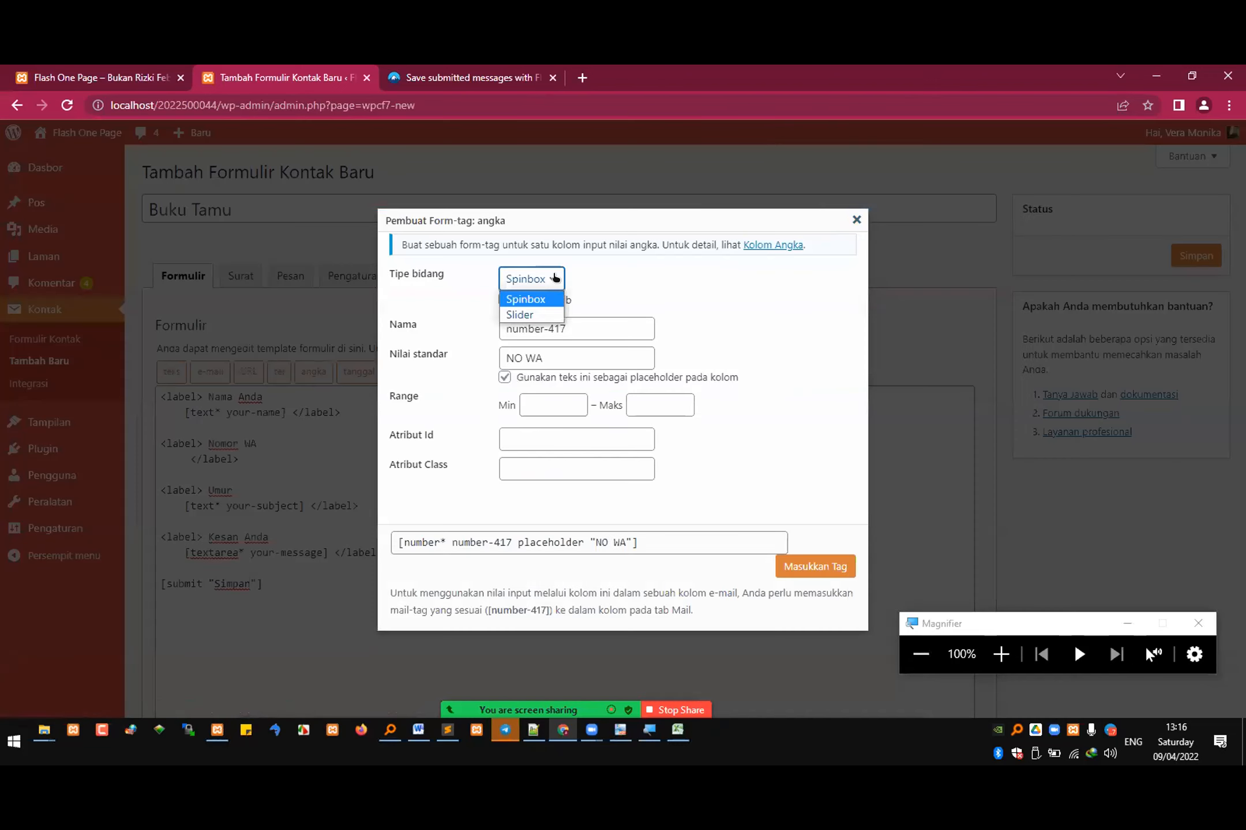
pyautogui.click(526, 315)
pyautogui.click(547, 280)
pyautogui.click(518, 299)
pyautogui.click(505, 299)
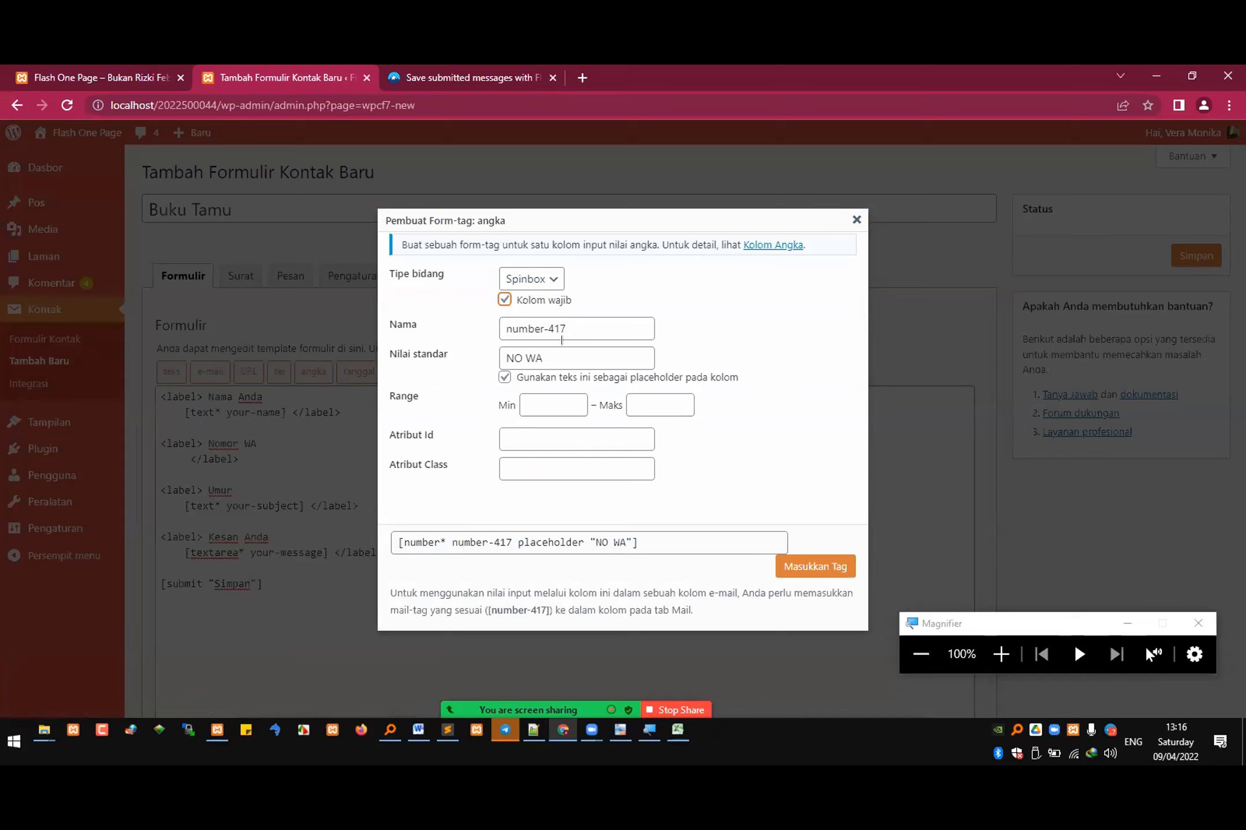
pyautogui.click(435, 529)
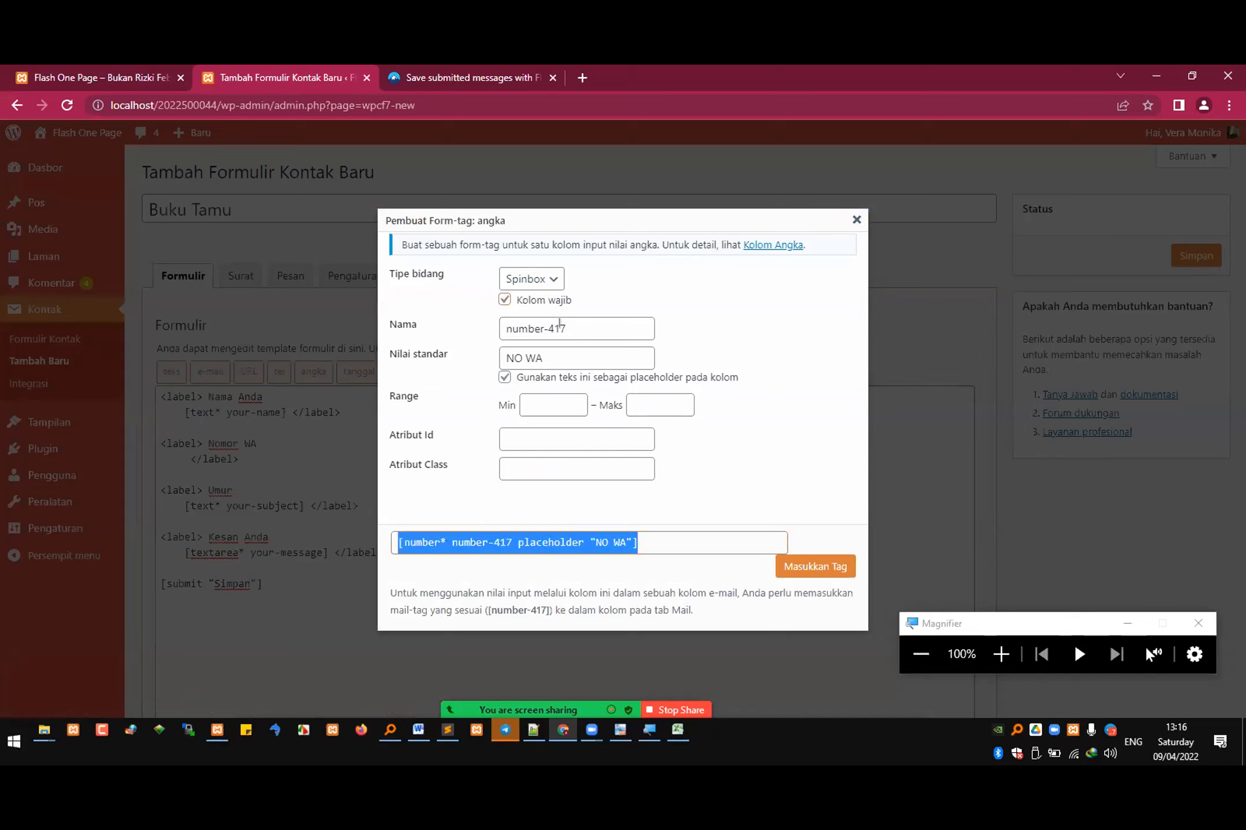
pyautogui.click(584, 330)
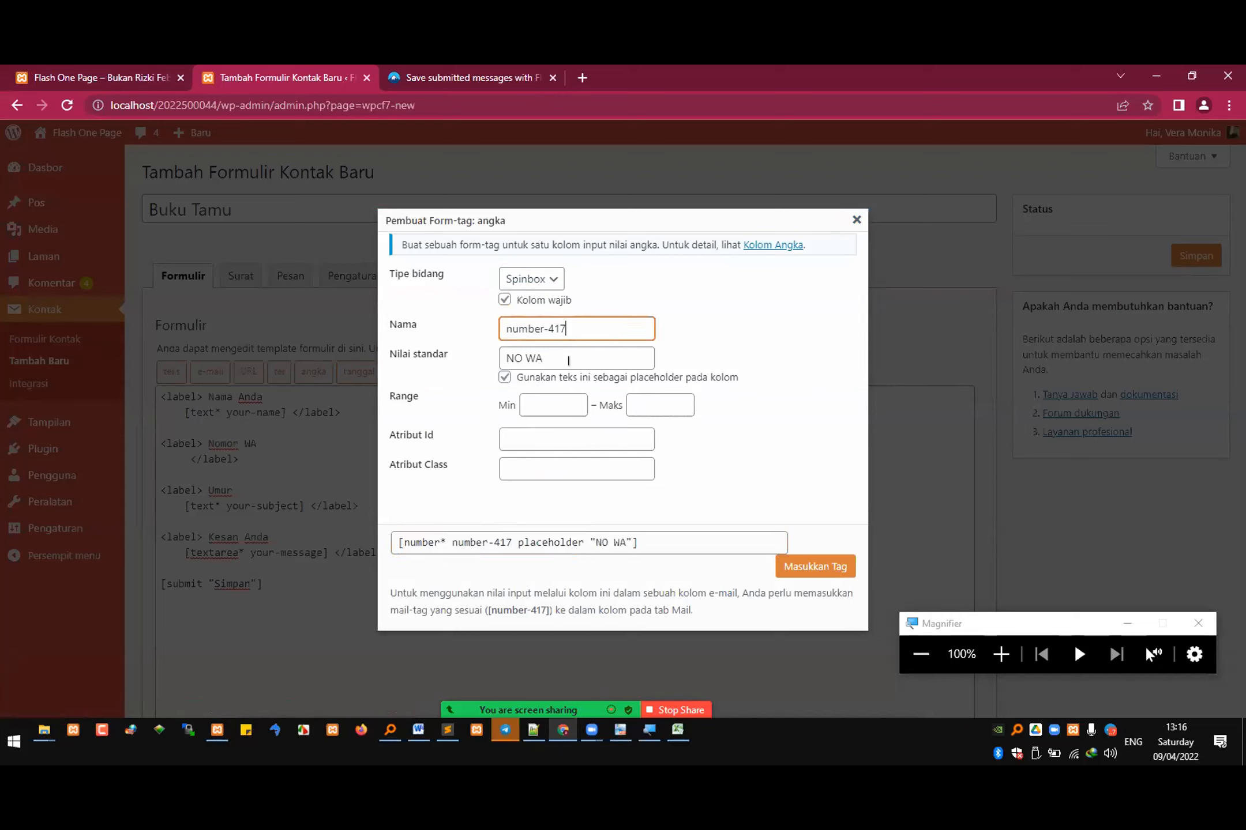
pyautogui.click(570, 355)
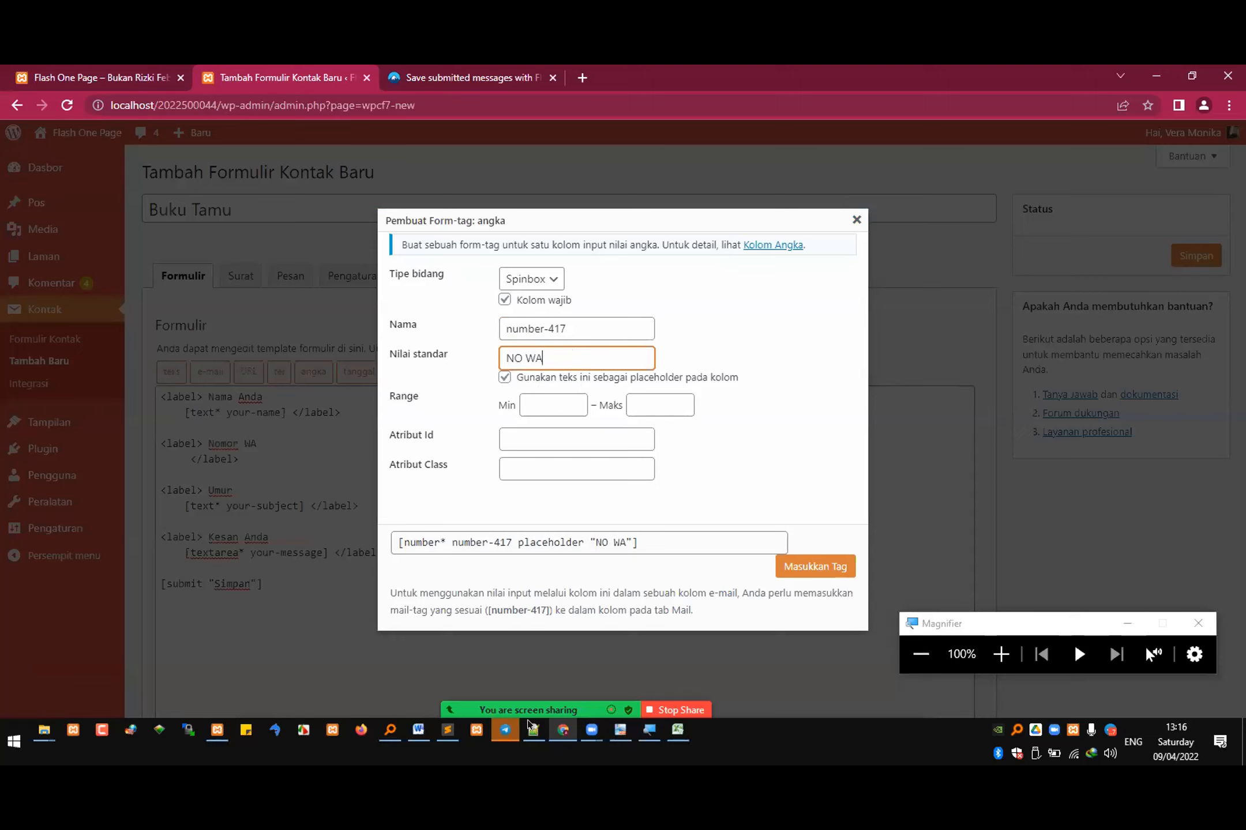
# Step: Switch to Telegram and send the captured screenshot uncompressed to the REKWEB SI4B 2122 E group
pyautogui.click(510, 727)
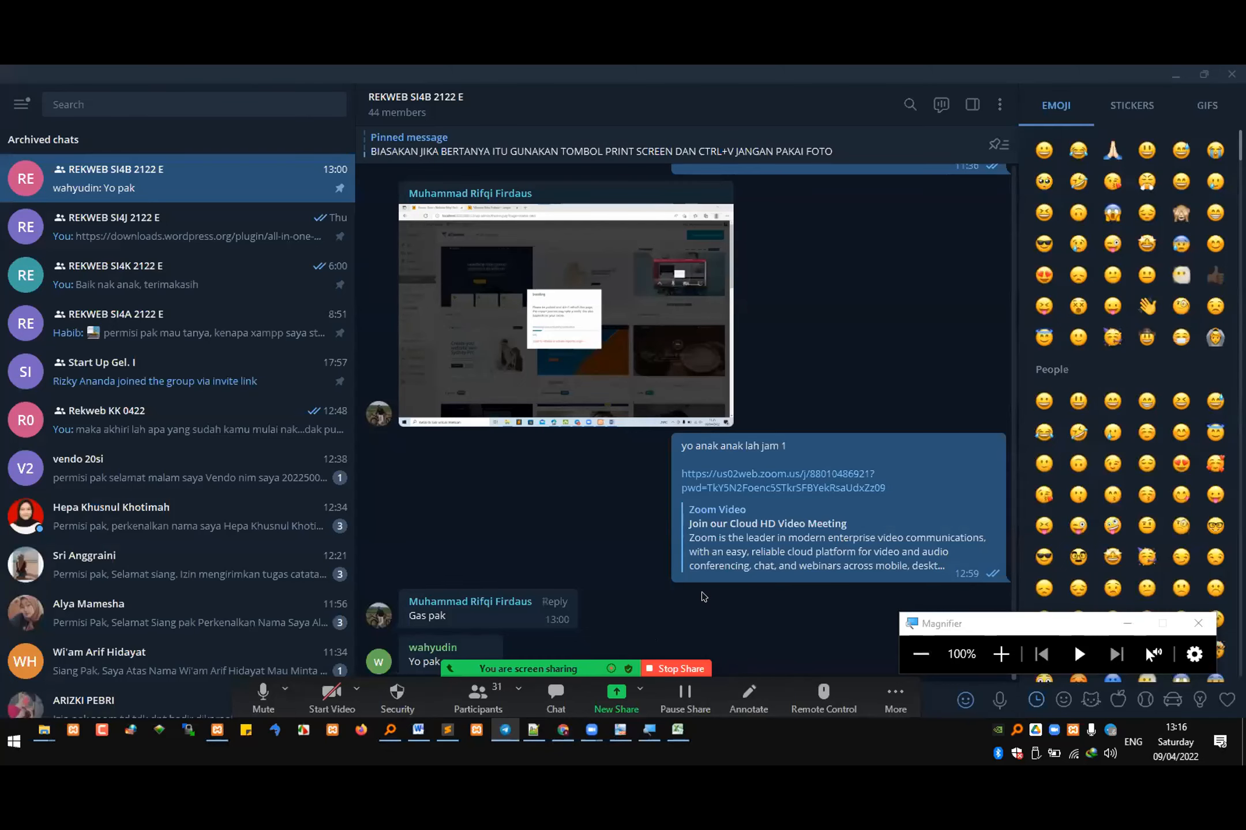
pyautogui.hotkey('ctrl', 'v')
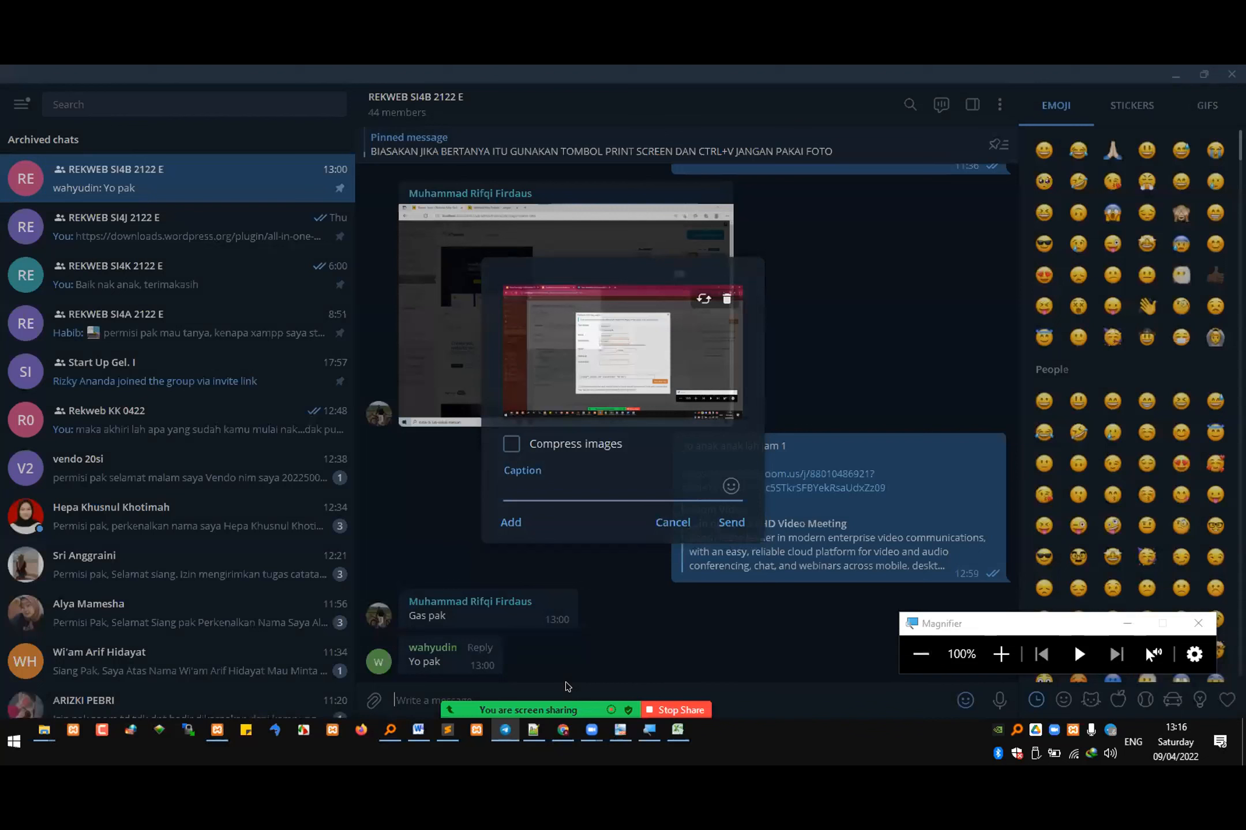
pyautogui.press('Return')
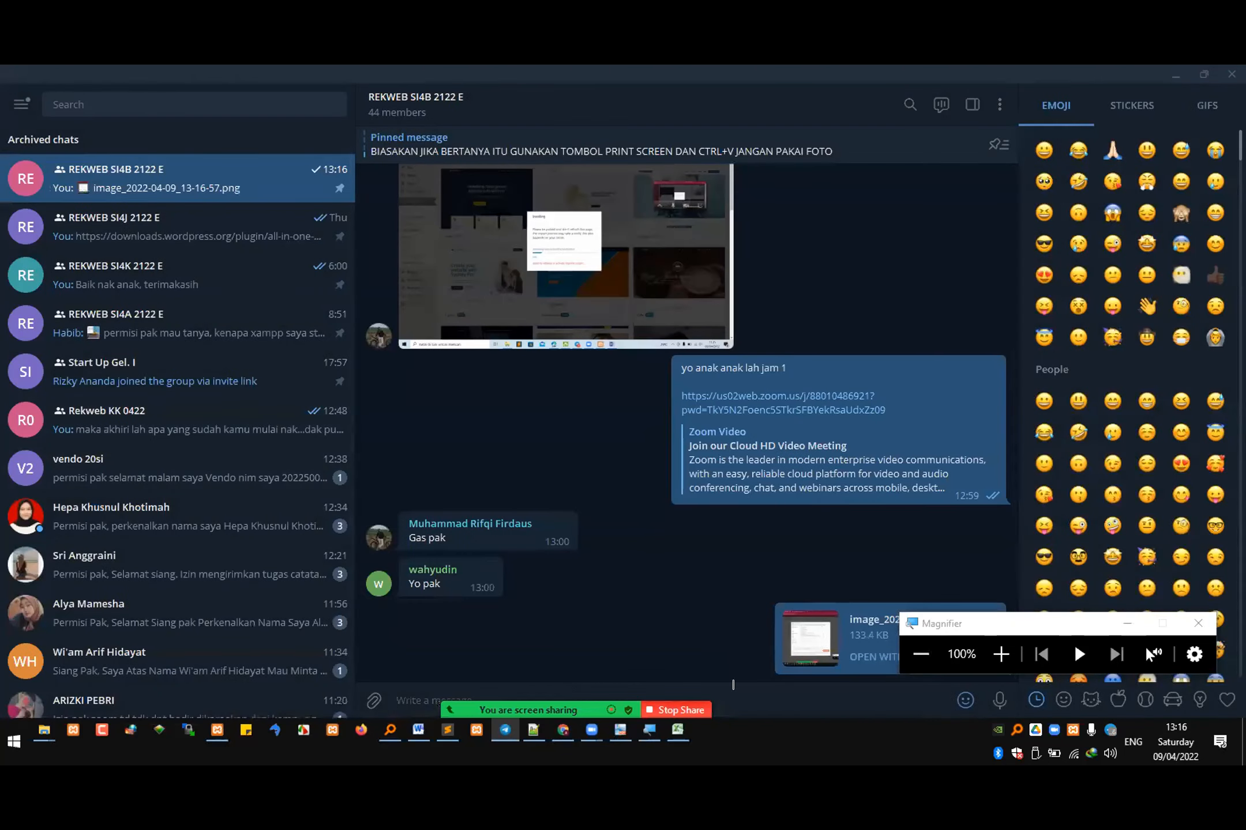
# Step: Switch to the Excel attendance workbook and copy "hadir" from J4 into K4, K5 and K6 for meeting 7
pyautogui.click(677, 730)
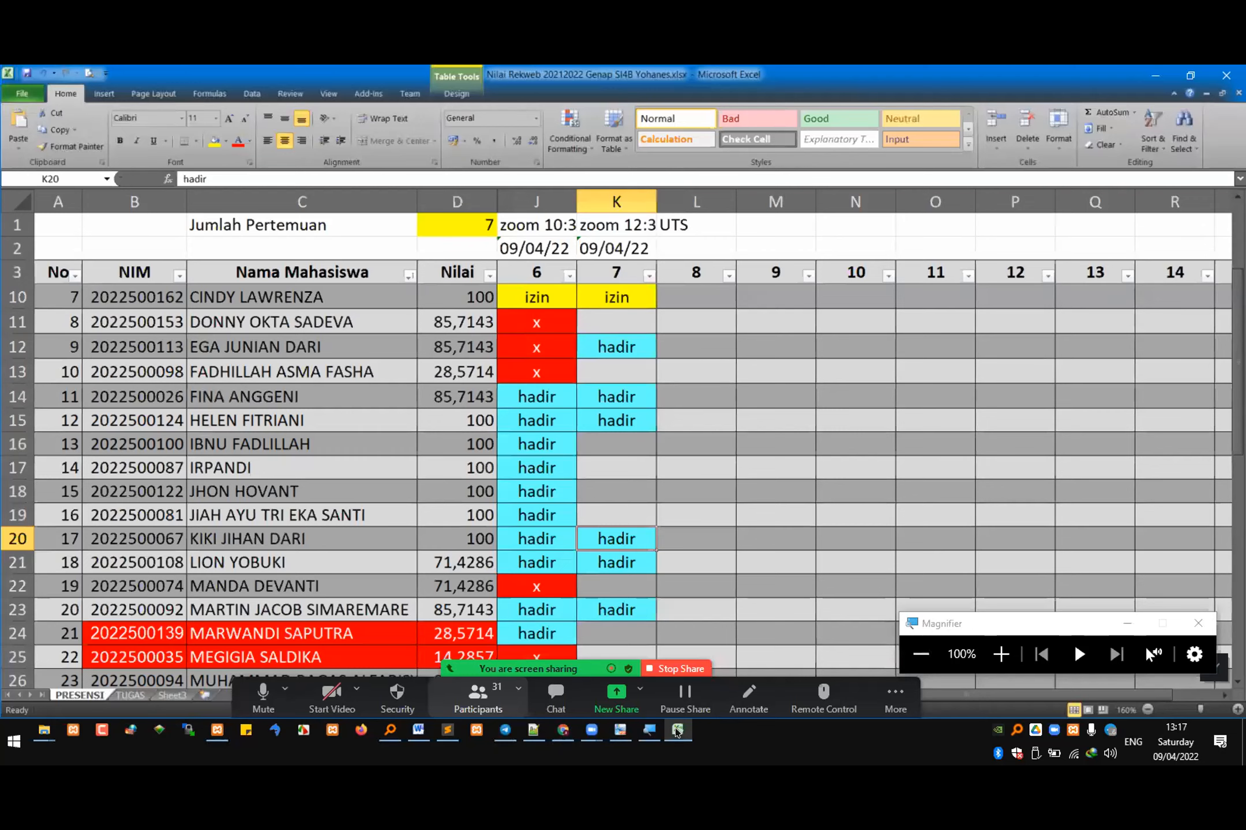
pyautogui.scroll(2, 582, 349)
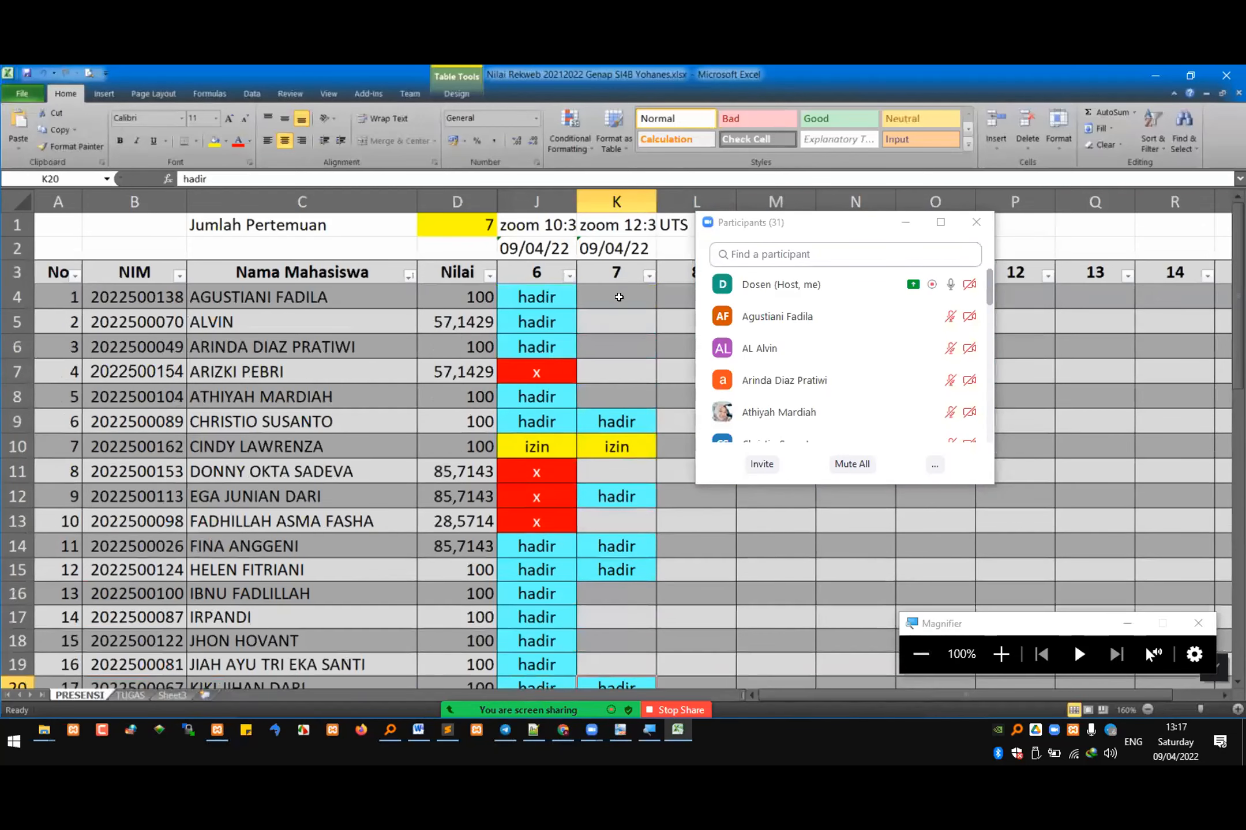
pyautogui.click(557, 296)
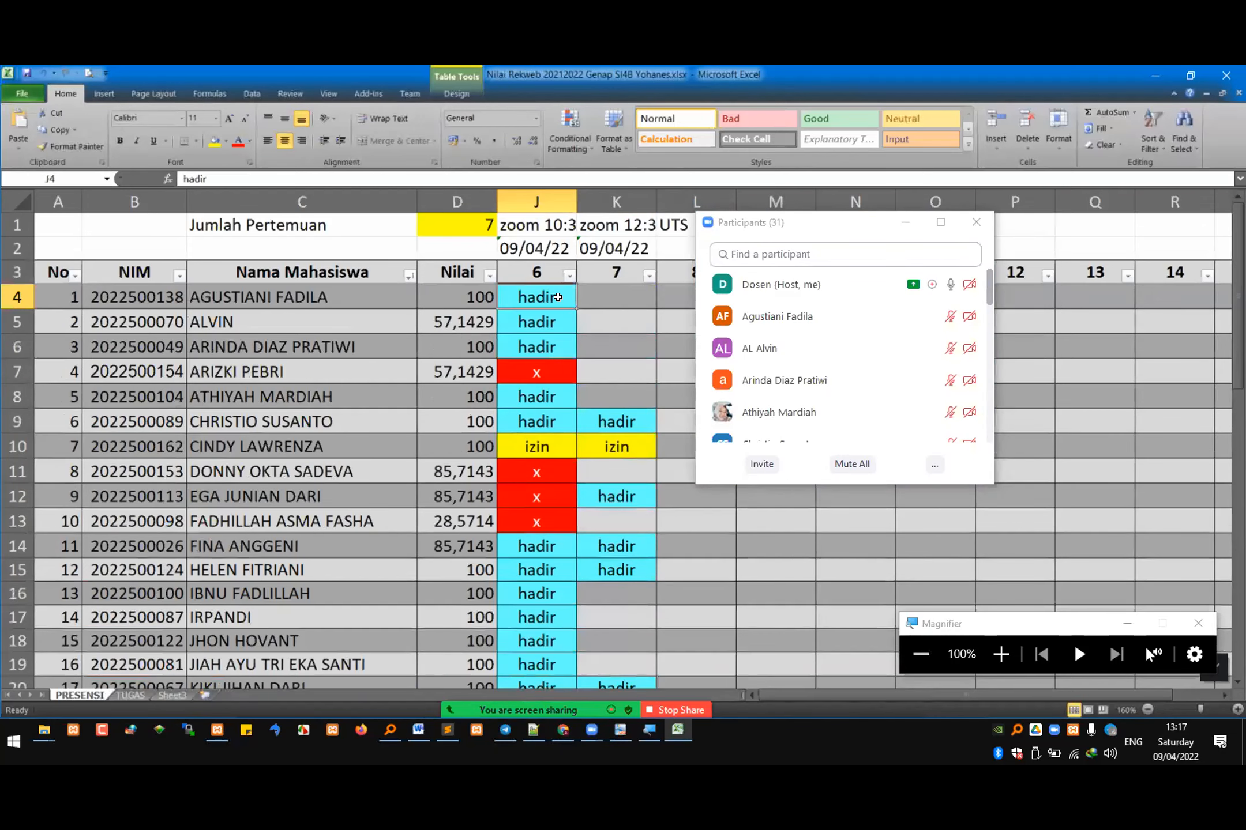
pyautogui.hotkey('ctrl', 'c')
pyautogui.click(615, 297)
pyautogui.hotkey('ctrl', 'v')
pyautogui.click(603, 322)
pyautogui.hotkey('ctrl', 'v')
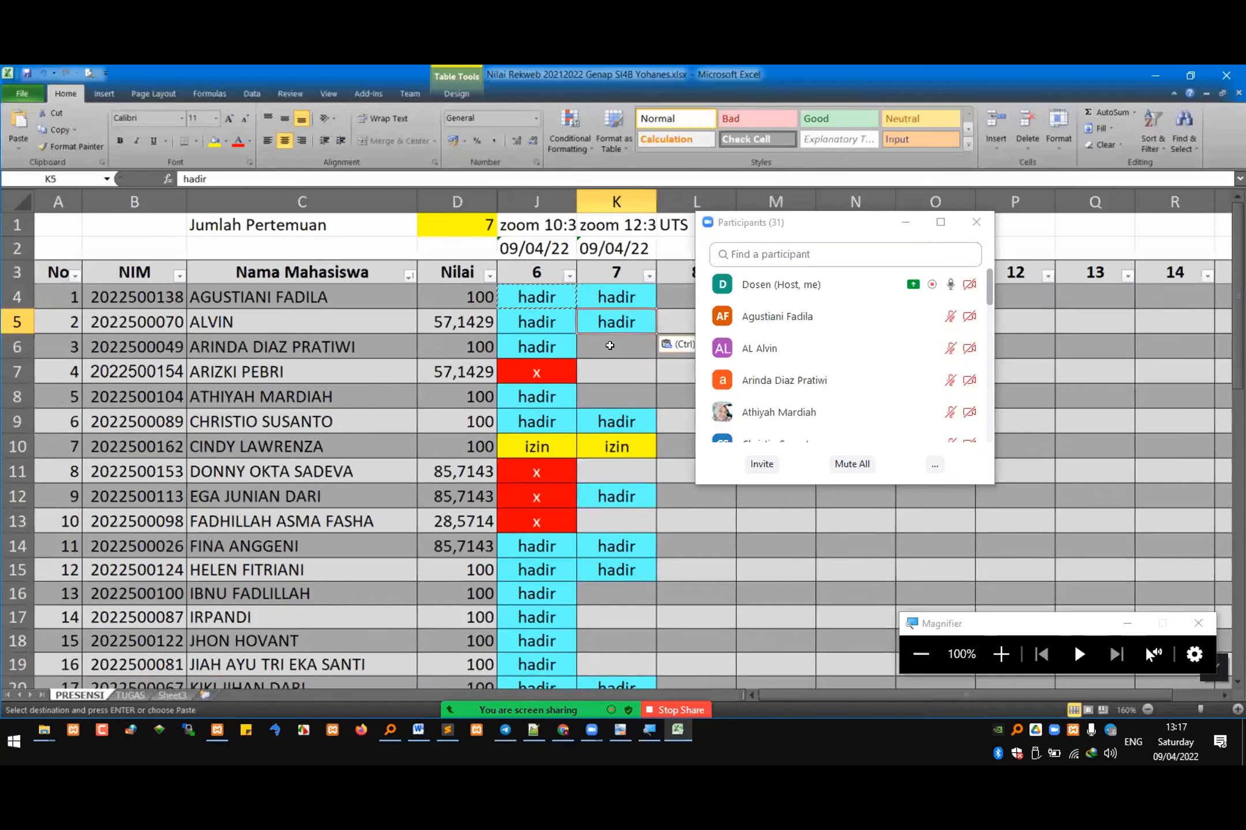
pyautogui.click(609, 345)
pyautogui.hotkey('ctrl', 'v')
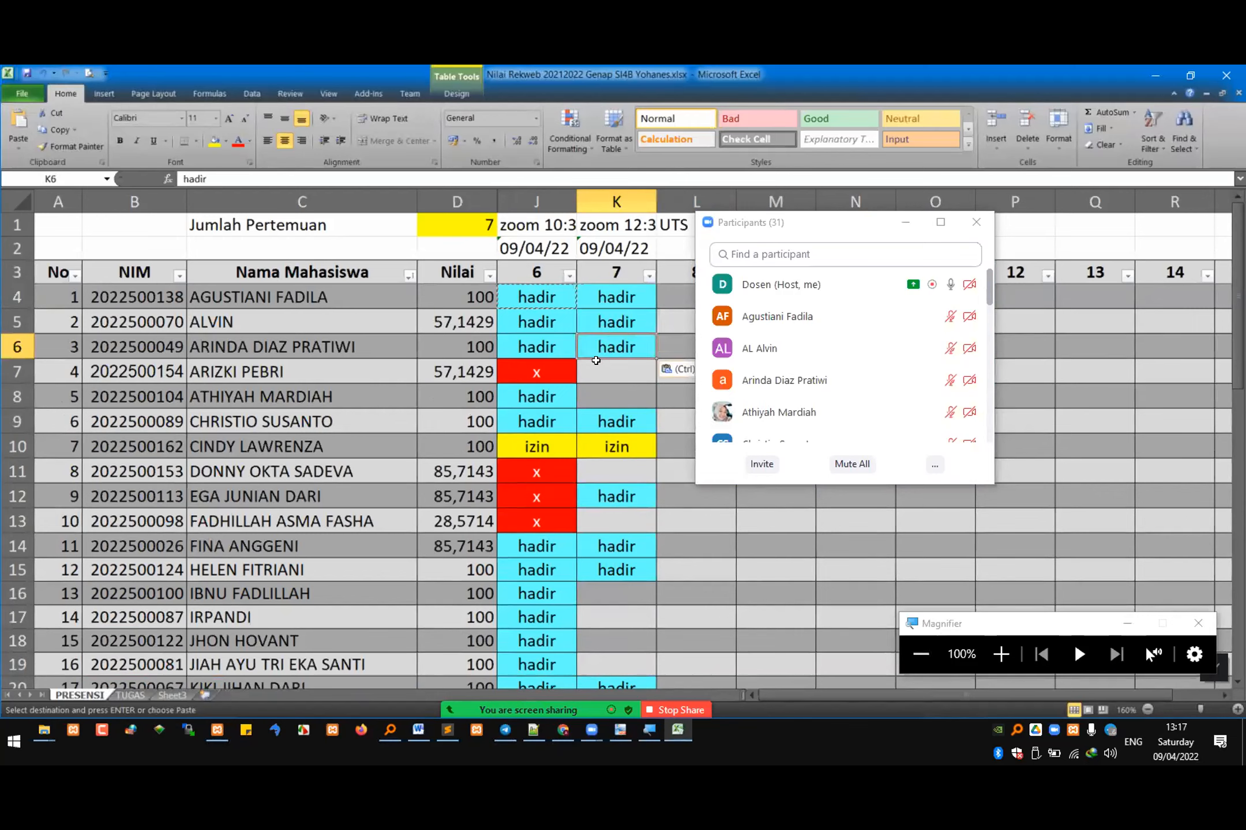
# Step: Copy the "hadir" mark from J8 into K8
pyautogui.click(555, 398)
pyautogui.hotkey('ctrl', 'c')
pyautogui.click(606, 397)
pyautogui.hotkey('ctrl', 'v')
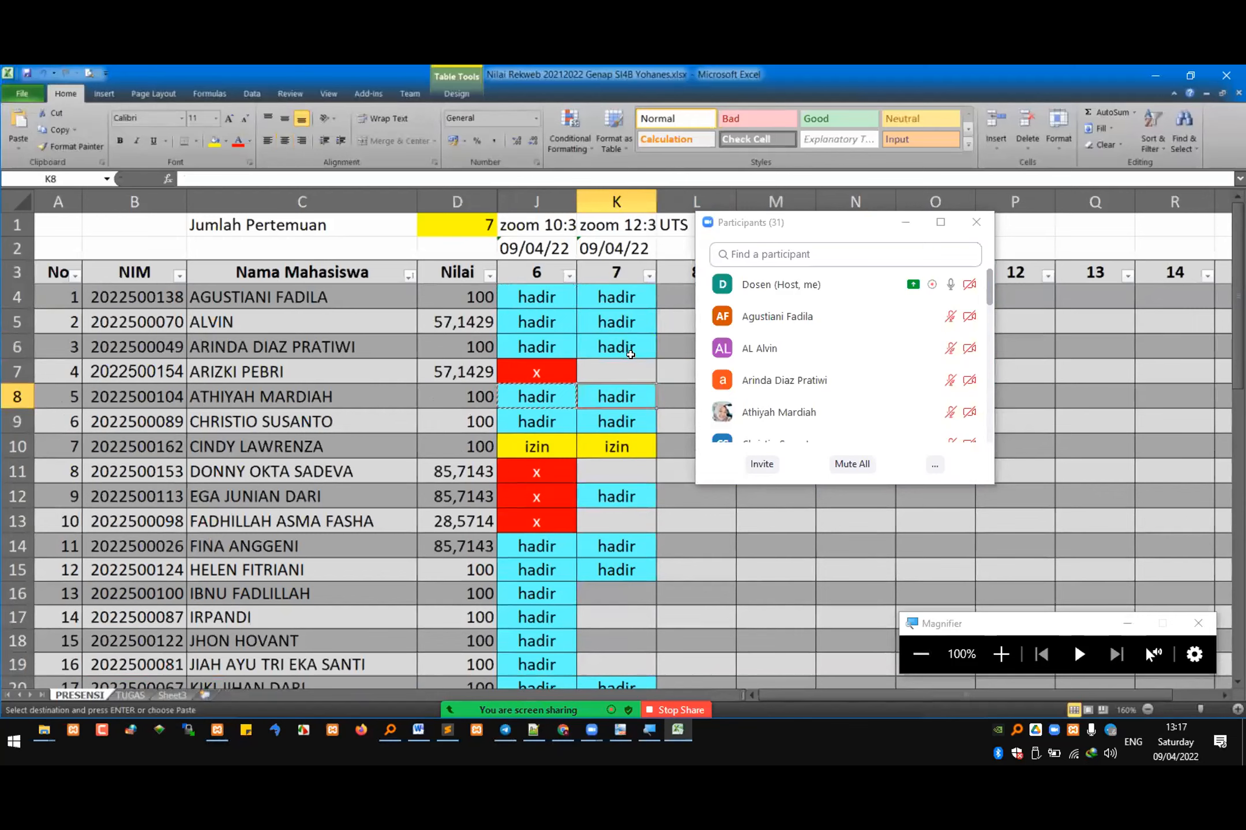
# Step: Search the Zoom participants for the student in row 7 and copy the absence mark "x" from J7 into K7
pyautogui.write('arizk')
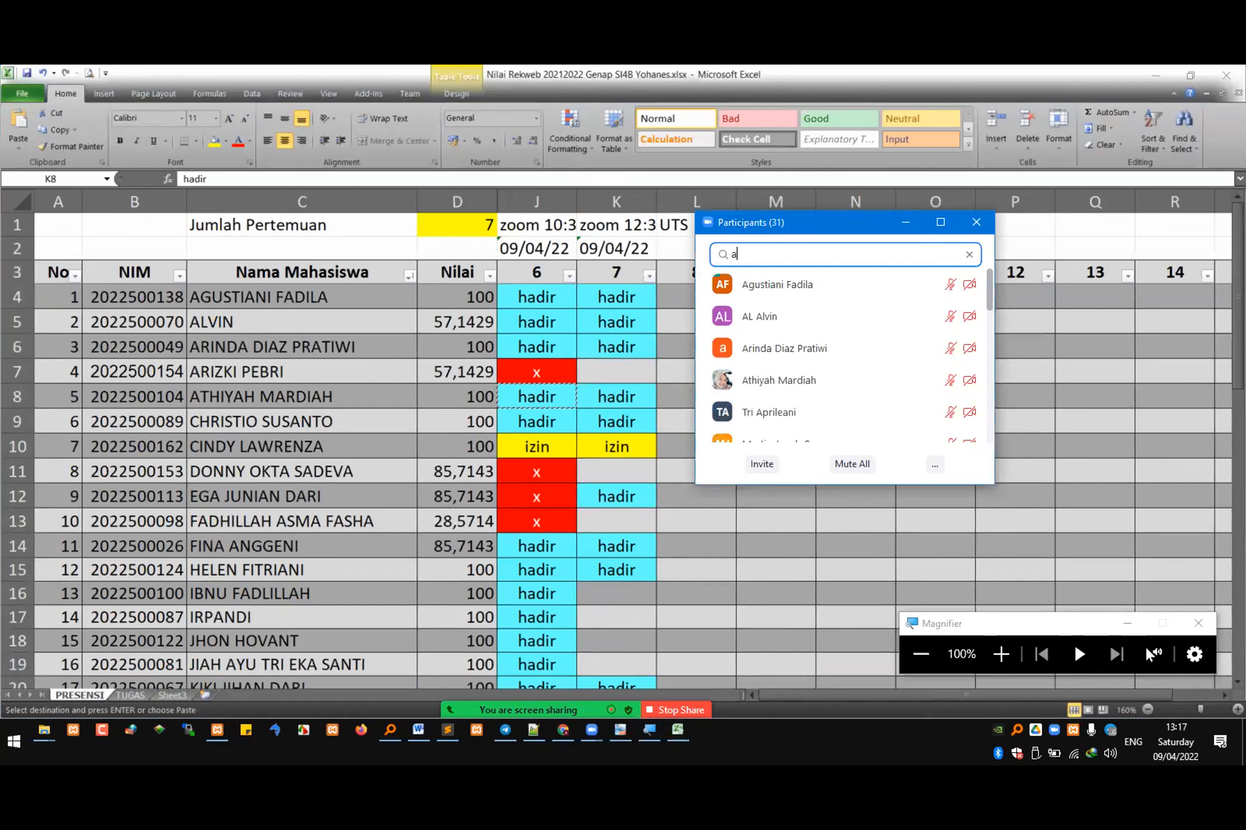
pyautogui.click(539, 372)
pyautogui.hotkey('ctrl', 'c')
pyautogui.click(615, 372)
pyautogui.hotkey('ctrl', 'v')
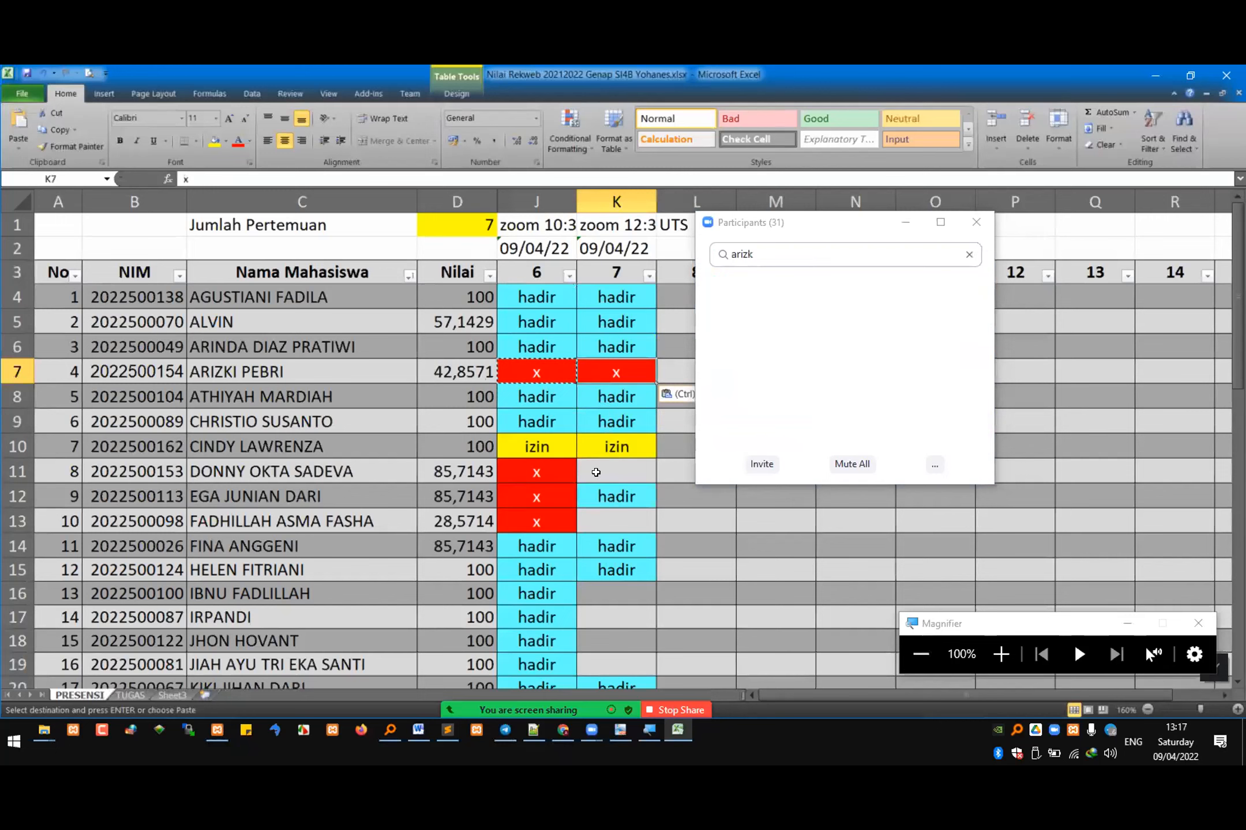
# Step: Search the Zoom participants for the student in row 11 and copy the "x" from J11 into K11
pyautogui.click(597, 472)
pyautogui.hotkey('alt', 'Tab')
pyautogui.write('donny')
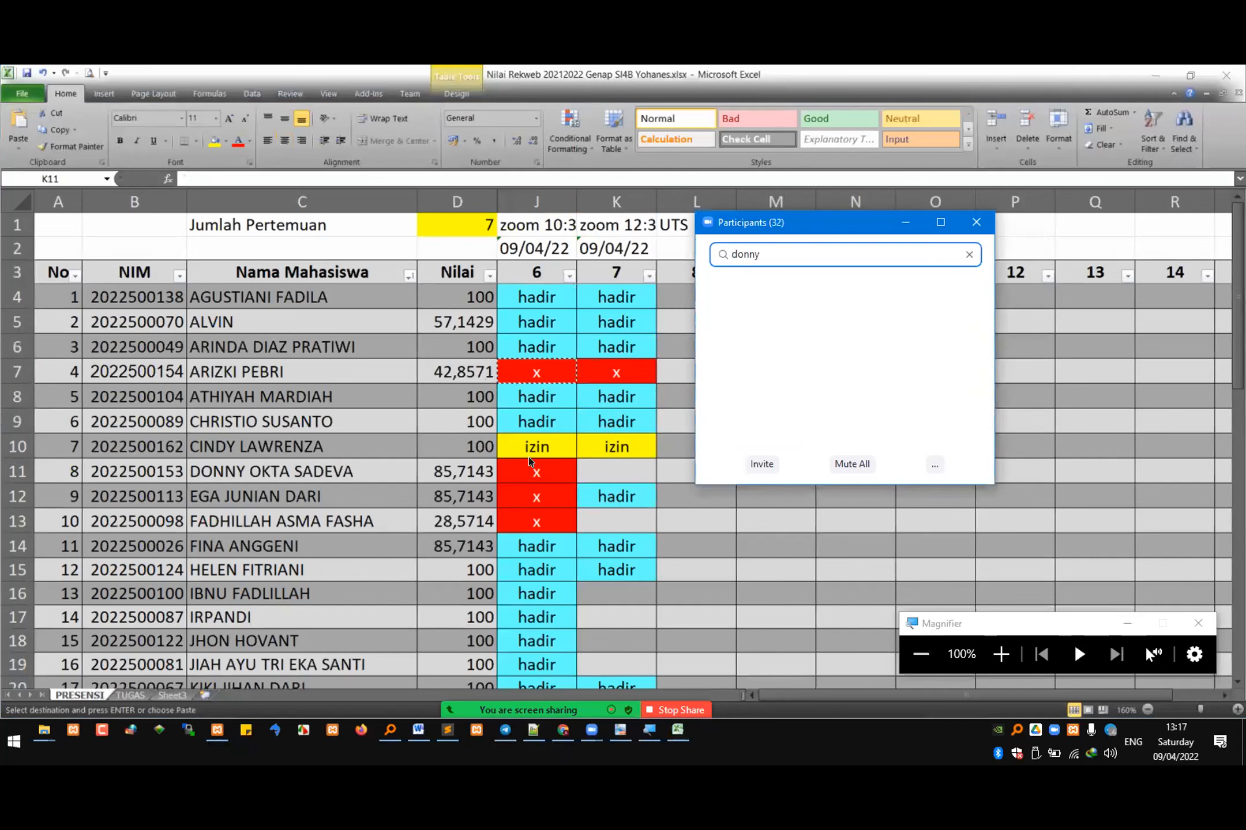
pyautogui.hotkey('alt', 'Tab')
pyautogui.click(555, 472)
pyautogui.hotkey('ctrl', 'c')
pyautogui.click(609, 472)
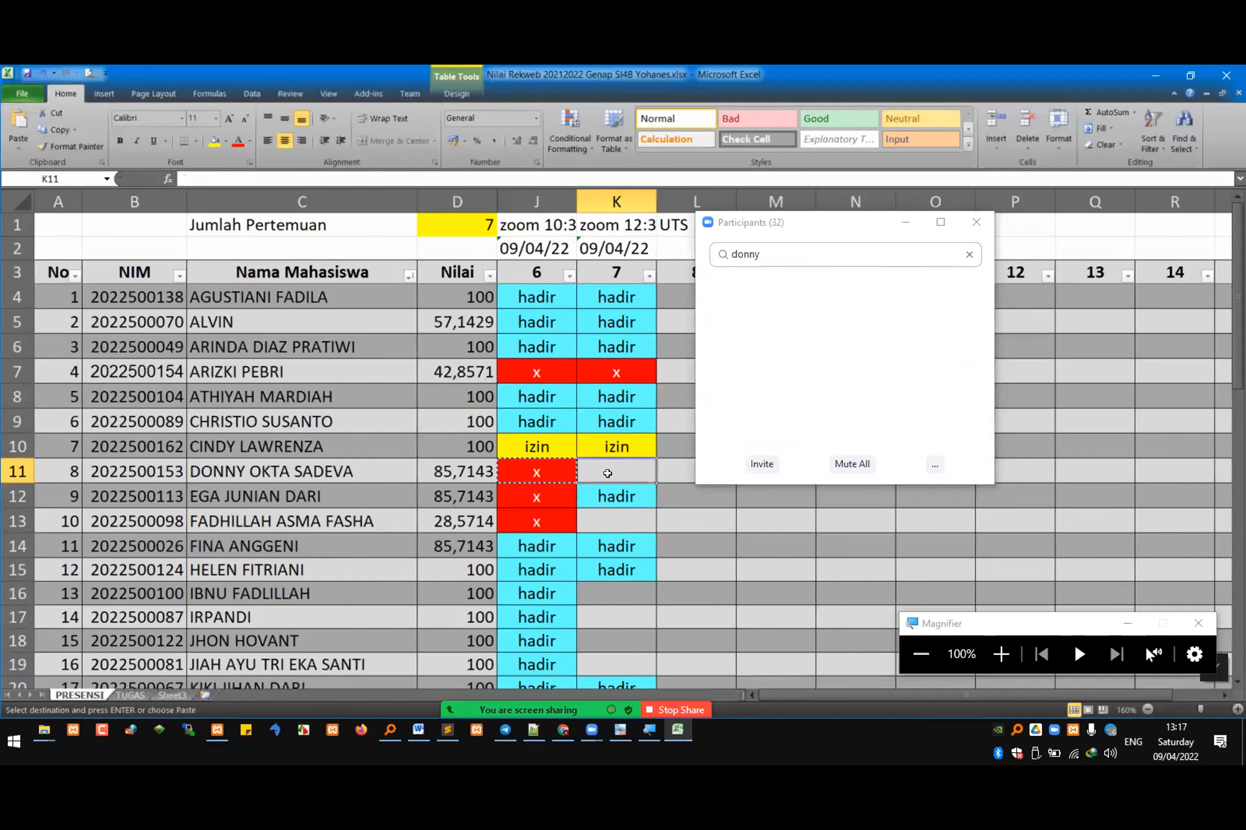
pyautogui.hotkey('ctrl', 'v')
# Step: Search the Zoom participants for the student in row 13 and paste the absence mark "x" into K13
pyautogui.click(612, 515)
pyautogui.moveTo(775, 254); pyautogui.dragTo(567, 320)
pyautogui.write('asma')
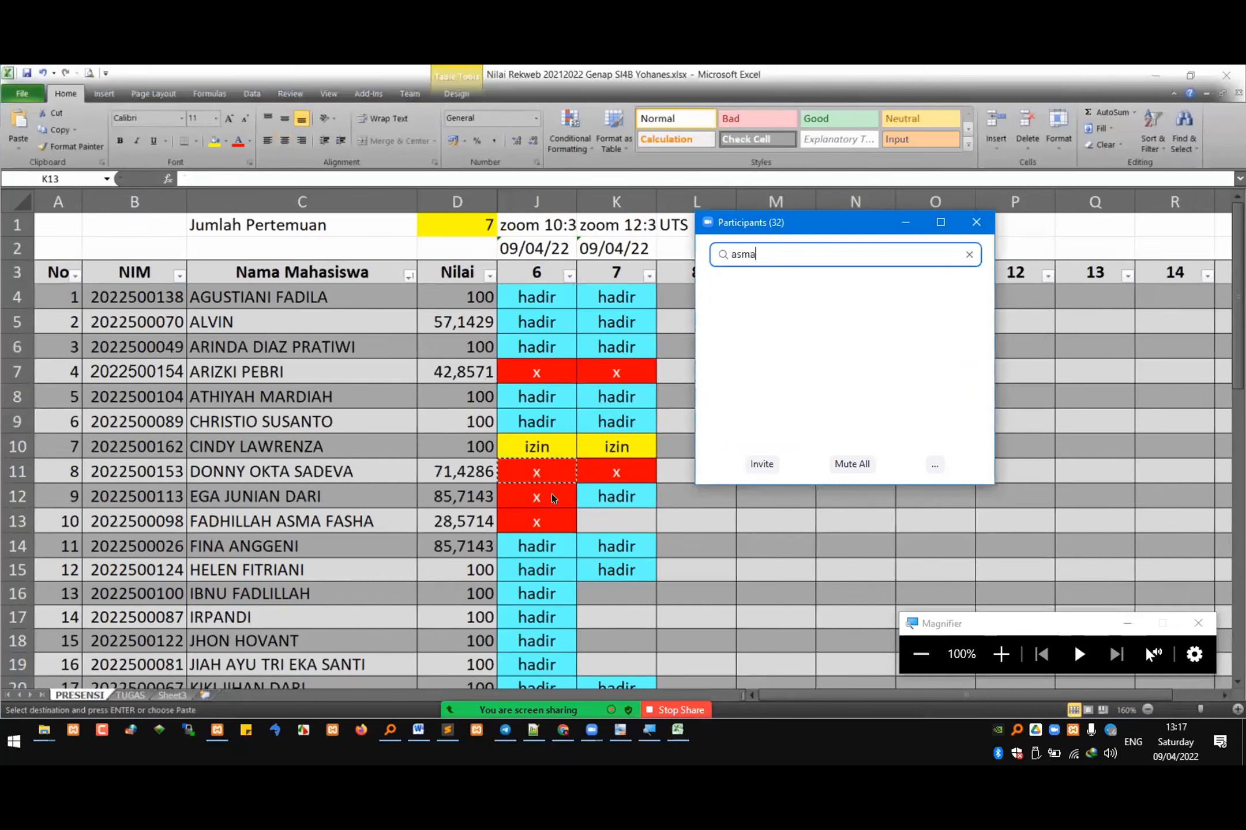
pyautogui.click(533, 519)
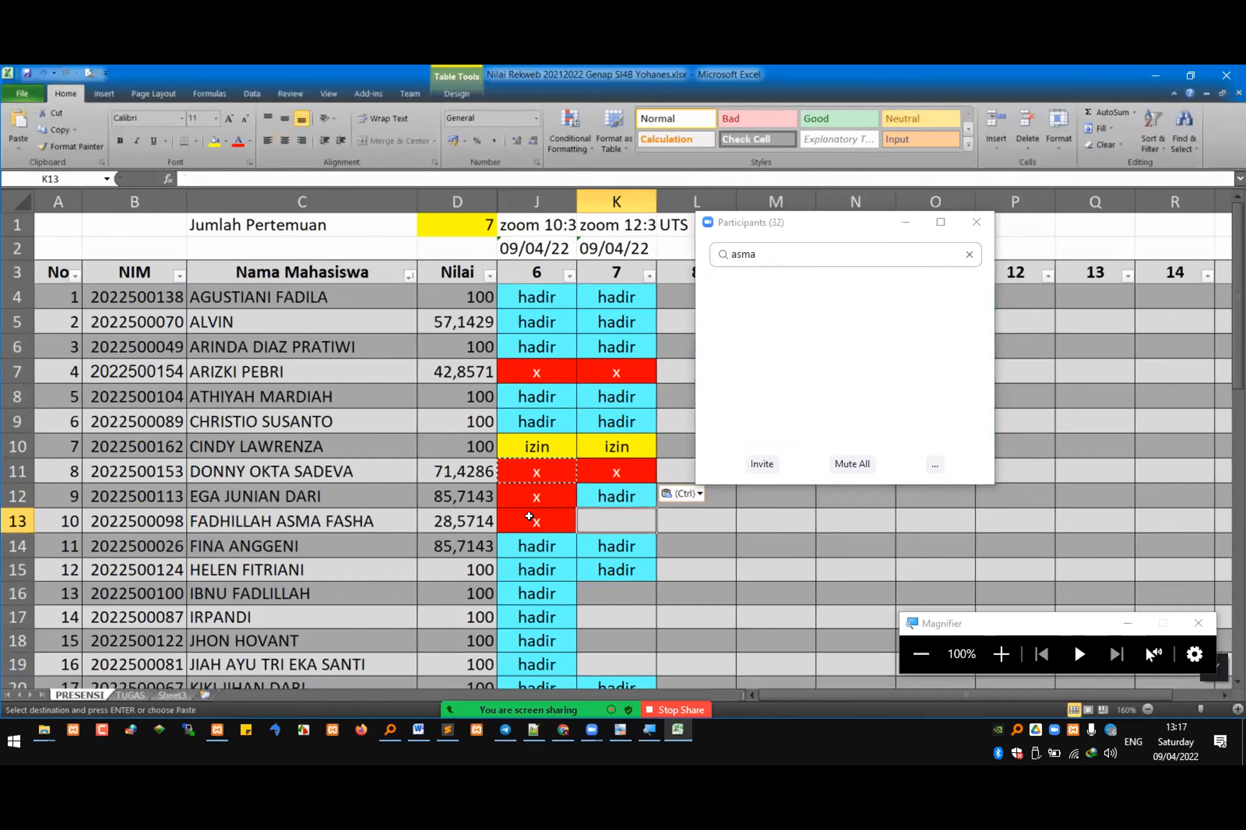
pyautogui.click(596, 517)
pyautogui.hotkey('ctrl', 'v')
pyautogui.press('Escape')
# Step: Look up the row 16 student among the Zoom participants and copy "hadir" from J16 into K16
pyautogui.click(605, 584)
pyautogui.scroll(-2, 600, 565)
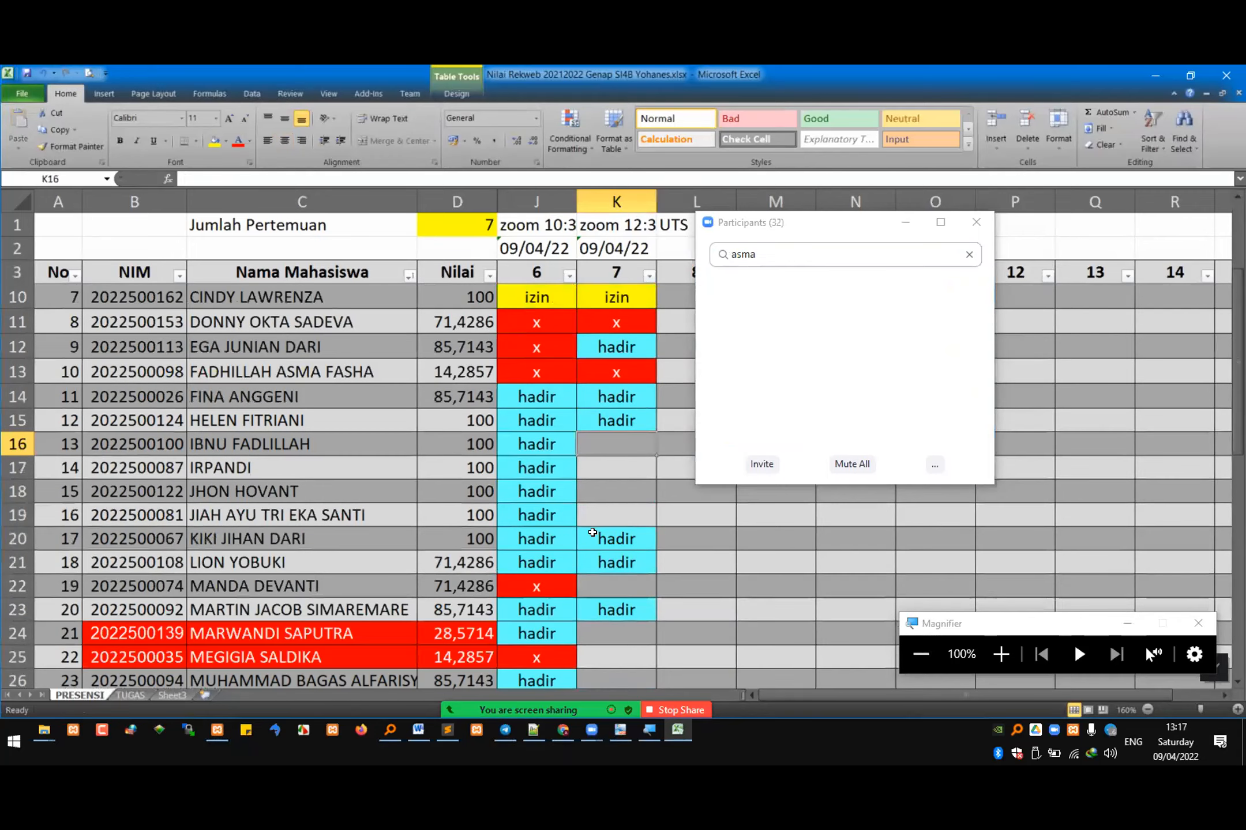
pyautogui.moveTo(768, 255); pyautogui.dragTo(484, 445)
pyautogui.write('ibnu')
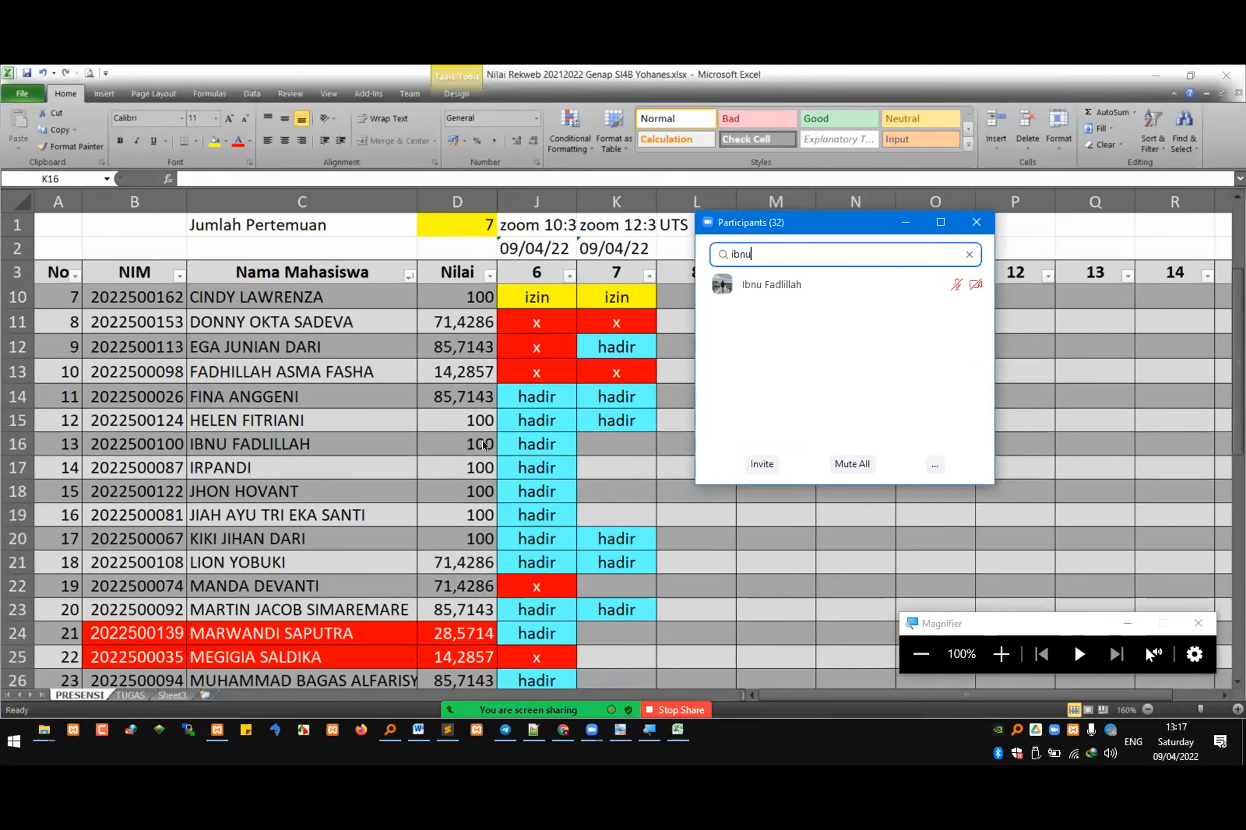
pyautogui.click(537, 445)
pyautogui.hotkey('ctrl', 'c')
pyautogui.click(609, 444)
pyautogui.hotkey('ctrl', 'v')
# Step: Look up the row 17 student among the Zoom participants and copy the "x" from K13 into K17
pyautogui.click(582, 470)
pyautogui.moveTo(766, 254); pyautogui.dragTo(440, 532)
pyautogui.write('irpan')
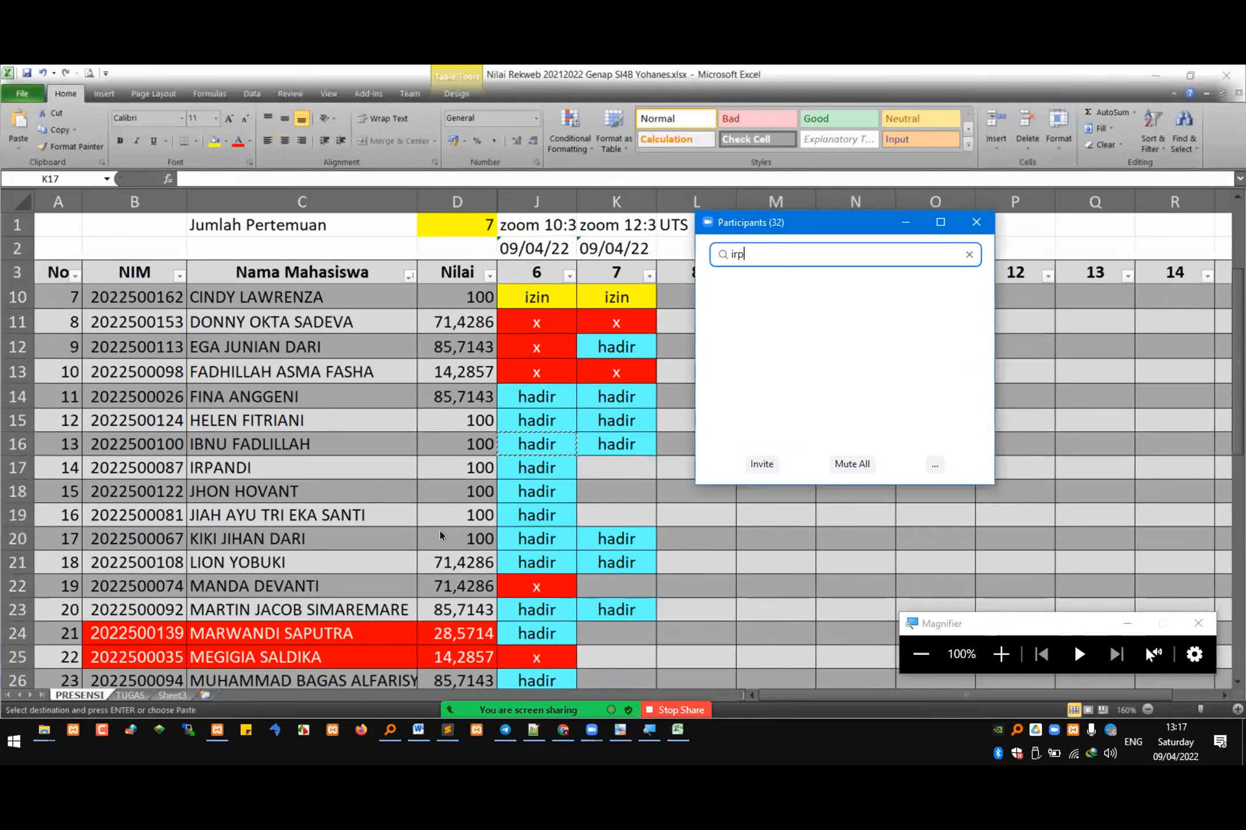
pyautogui.click(616, 372)
pyautogui.hotkey('ctrl', 'c')
pyautogui.click(616, 460)
pyautogui.hotkey('ctrl', 'v')
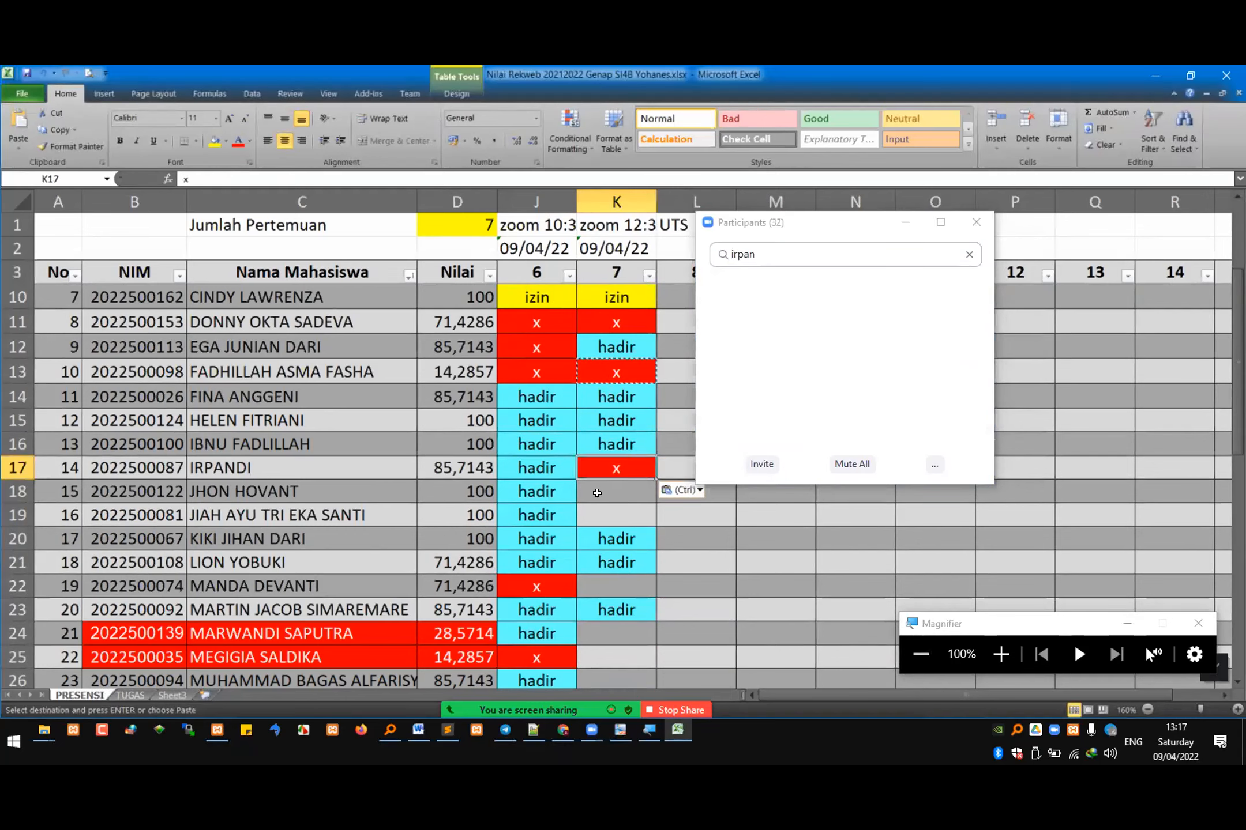
# Step: Look up the row 18 student among the Zoom participants and copy "hadir" from J18 into K18
pyautogui.click(600, 493)
pyautogui.hotkey('alt', 'Tab')
pyautogui.write('jhon')
pyautogui.hotkey('alt', 'Tab')
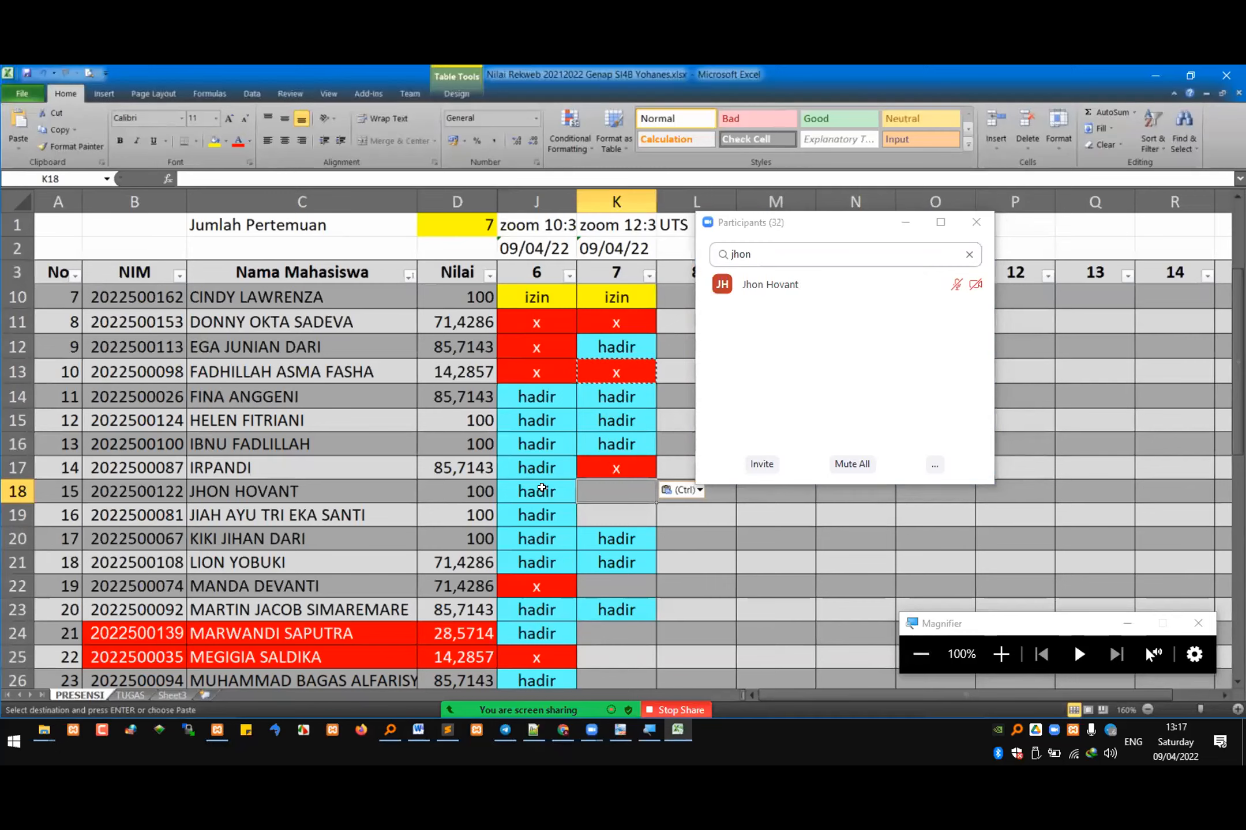
pyautogui.click(541, 488)
pyautogui.hotkey('ctrl', 'c')
pyautogui.click(610, 492)
pyautogui.hotkey('ctrl', 'v')
# Step: Look up the row 19 student among the Zoom participants and fill "hadir" from J19 across into K19
pyautogui.click(609, 506)
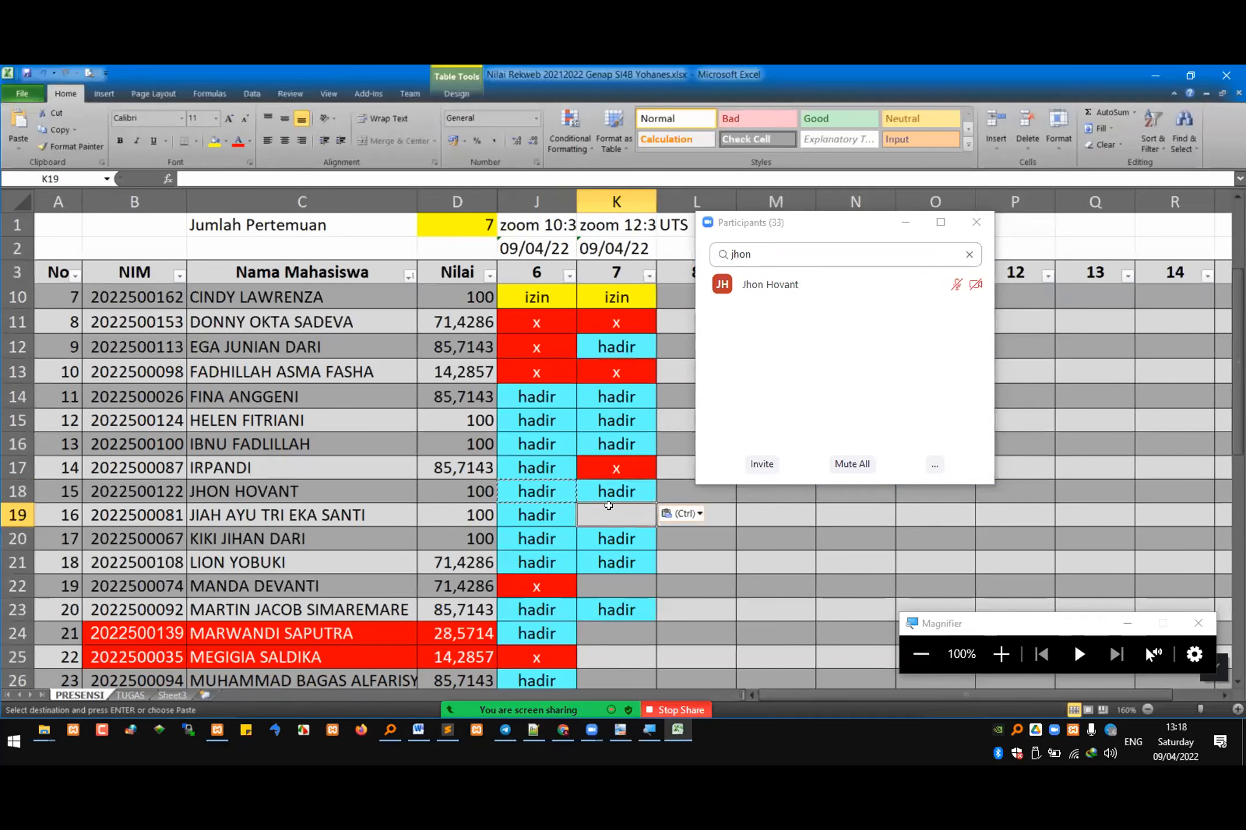
pyautogui.hotkey('alt', 'Tab')
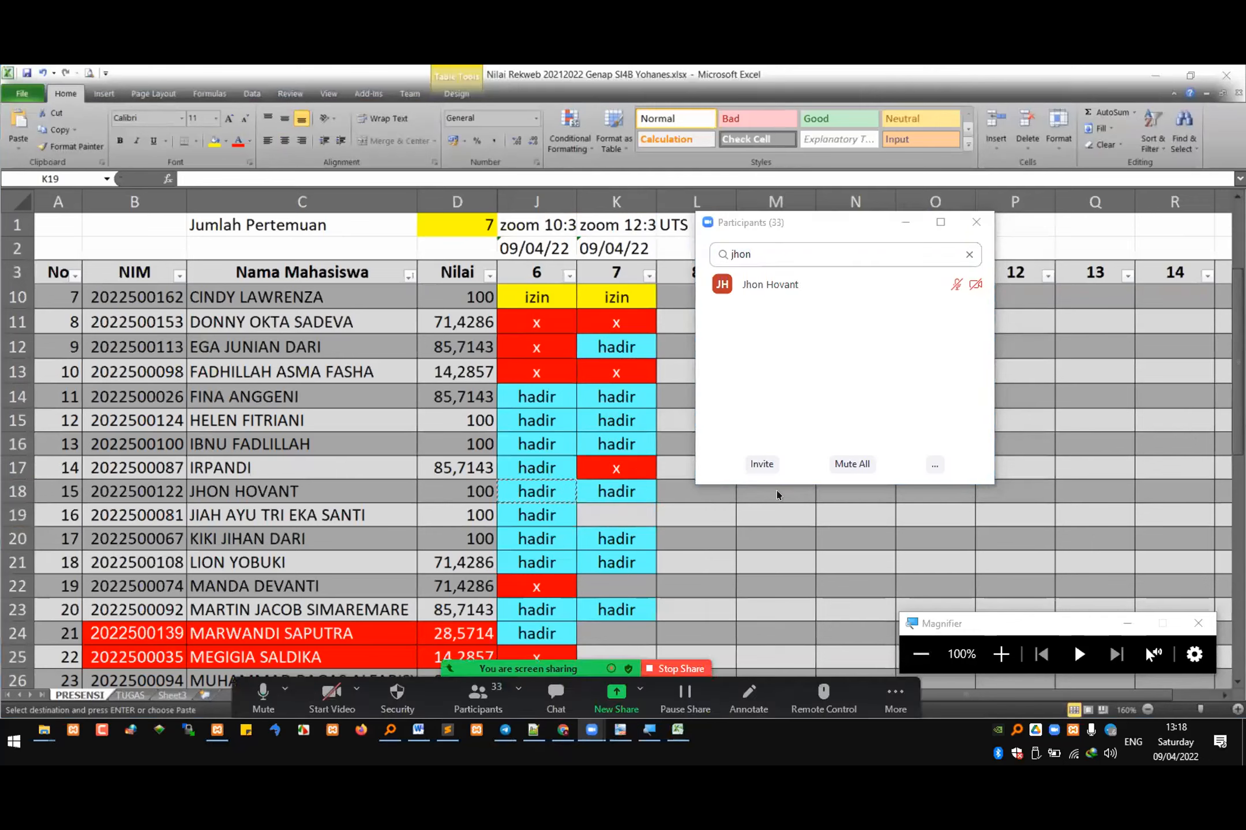
pyautogui.hotkey('alt', 'Tab')
pyautogui.write('jiah')
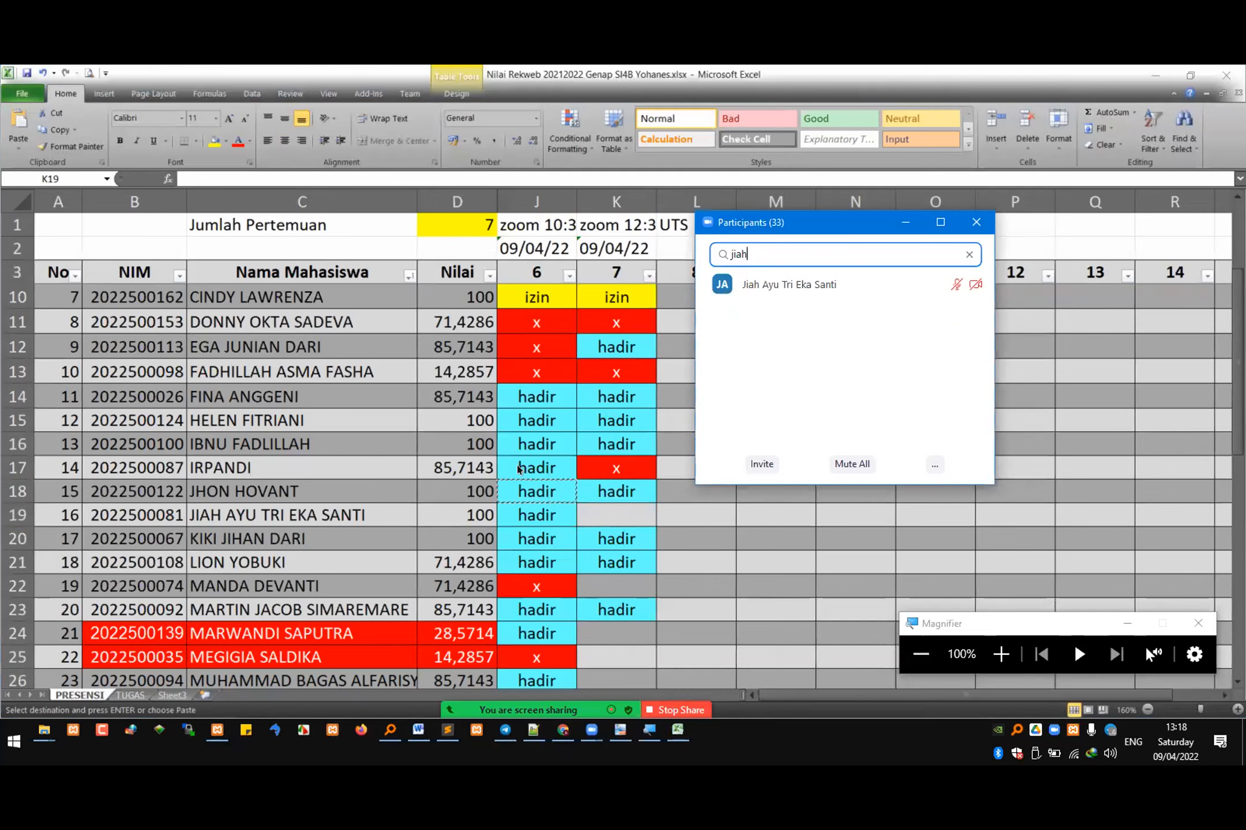
pyautogui.click(553, 516)
pyautogui.hotkey('ctrl', 'v')
pyautogui.moveTo(576, 526); pyautogui.dragTo(627, 516)
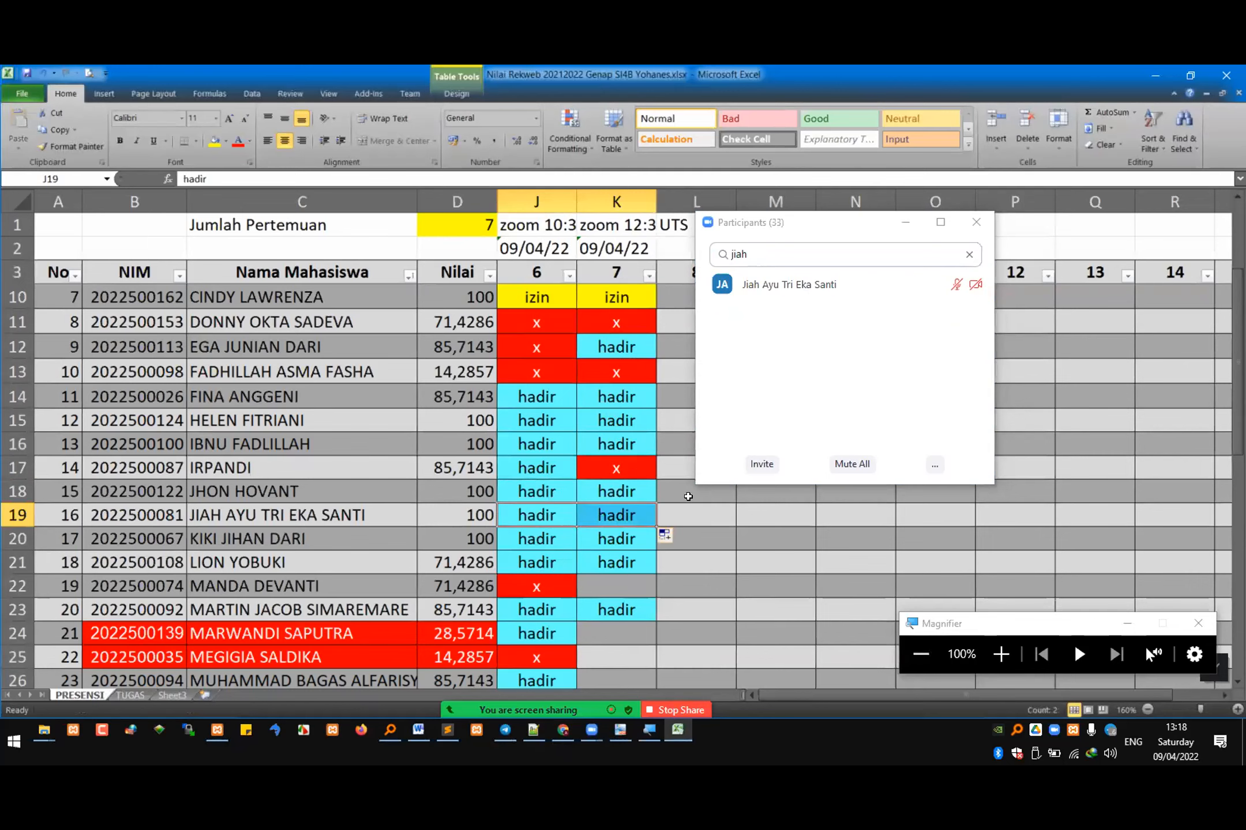
# Step: Look up the row 22 student among the Zoom participants and copy the "x" from J22 into K22
pyautogui.moveTo(764, 255); pyautogui.dragTo(552, 517)
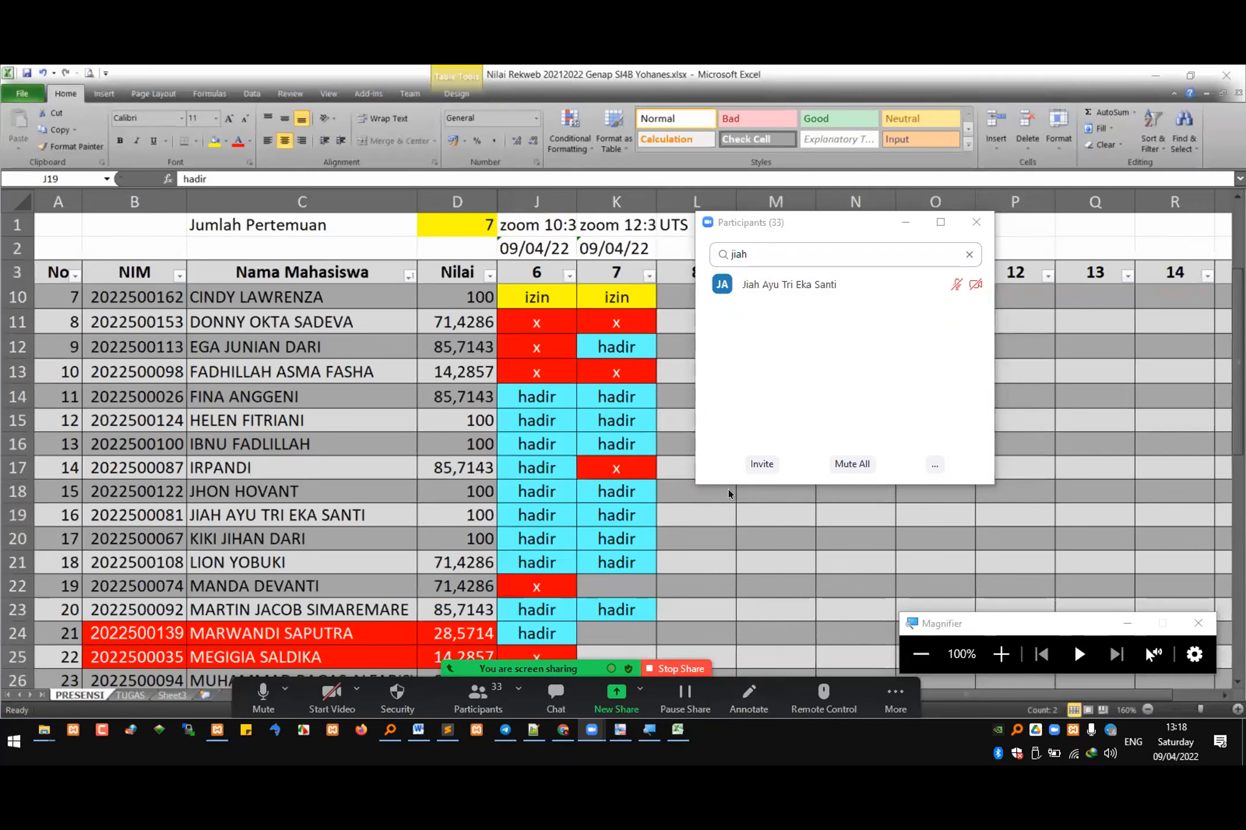
pyautogui.hotkey('ctrl', 'a')
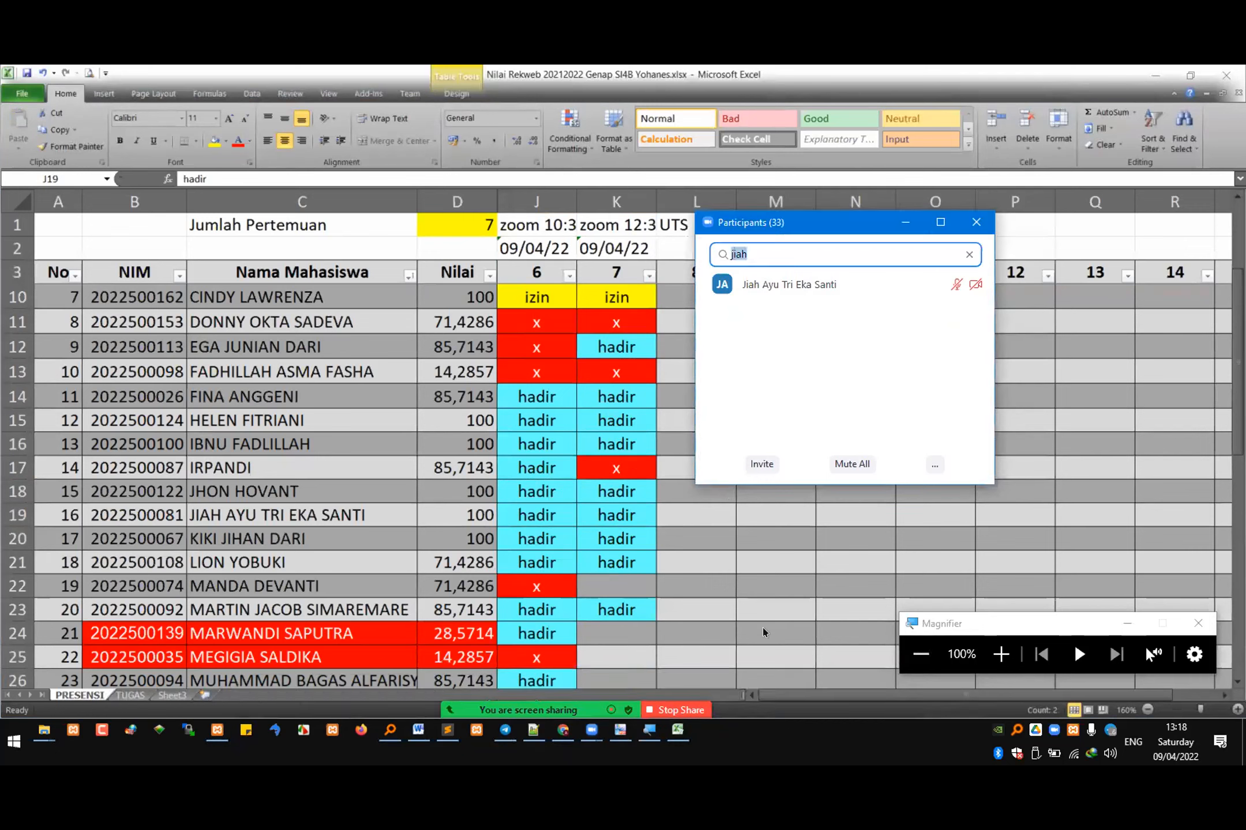
pyautogui.write('manda')
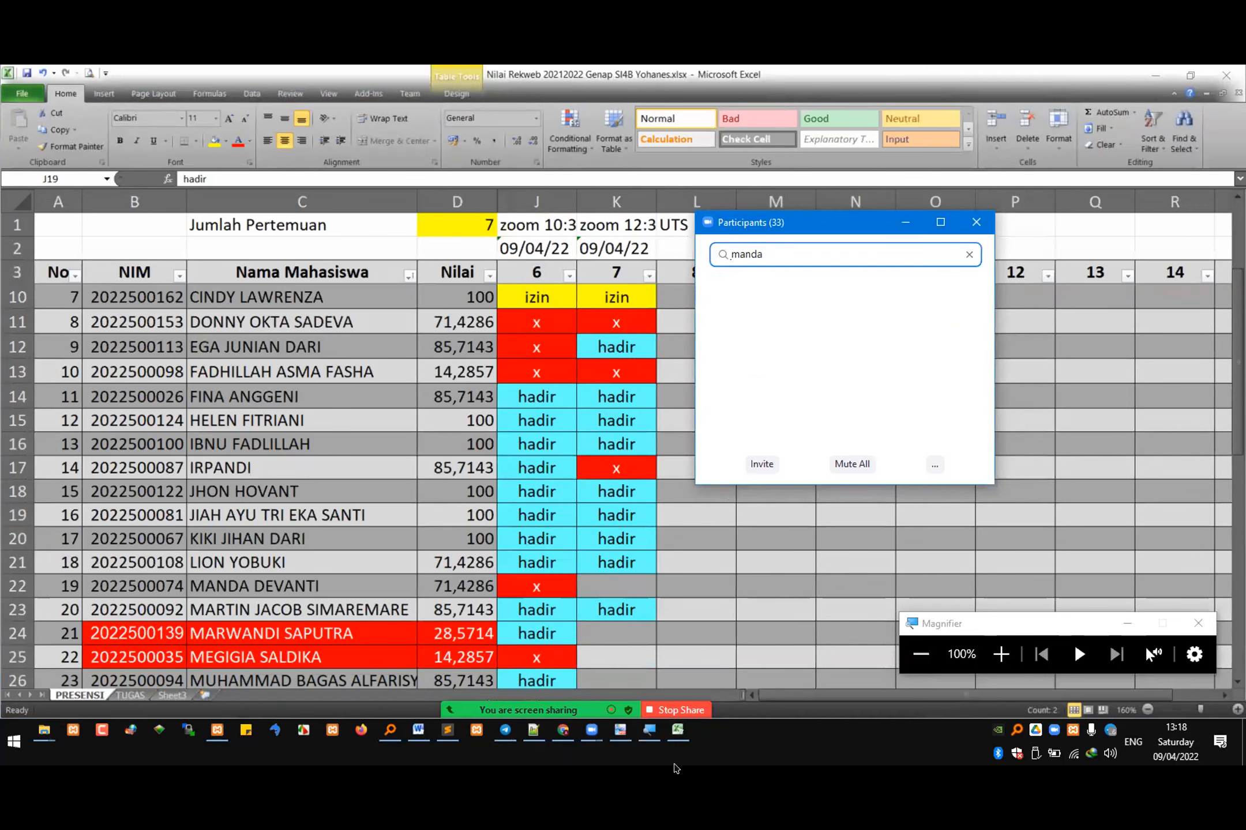
pyautogui.click(550, 581)
pyautogui.hotkey('ctrl', 'c')
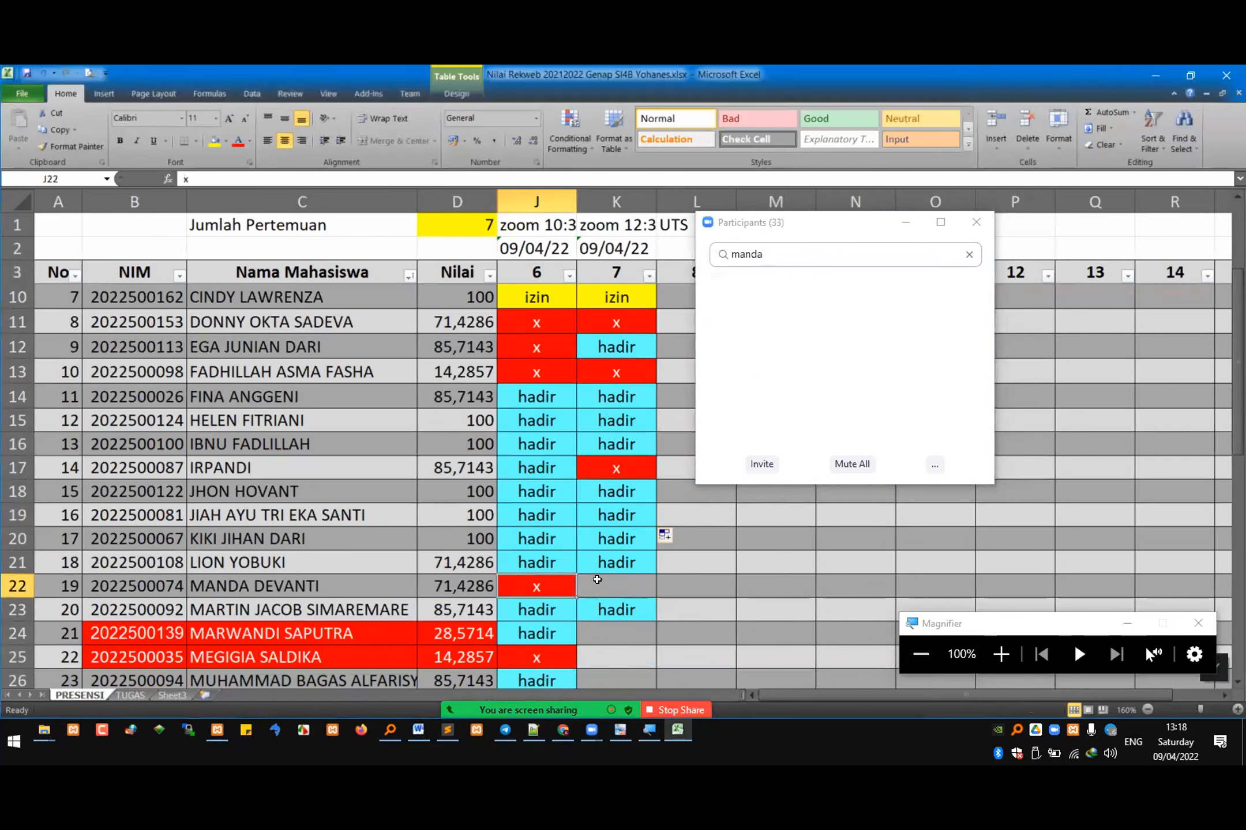
pyautogui.click(604, 586)
pyautogui.press('Return')
# Step: Look up the row 17 student again among the Zoom participants and overwrite K17 with "hadir" copied from J17
pyautogui.hotkey('alt', 'Tab')
pyautogui.hotkey('shift', 'Left')
pyautogui.hotkey('shift', 'Left')
pyautogui.hotkey('shift', 'Left')
pyautogui.write('irpan')
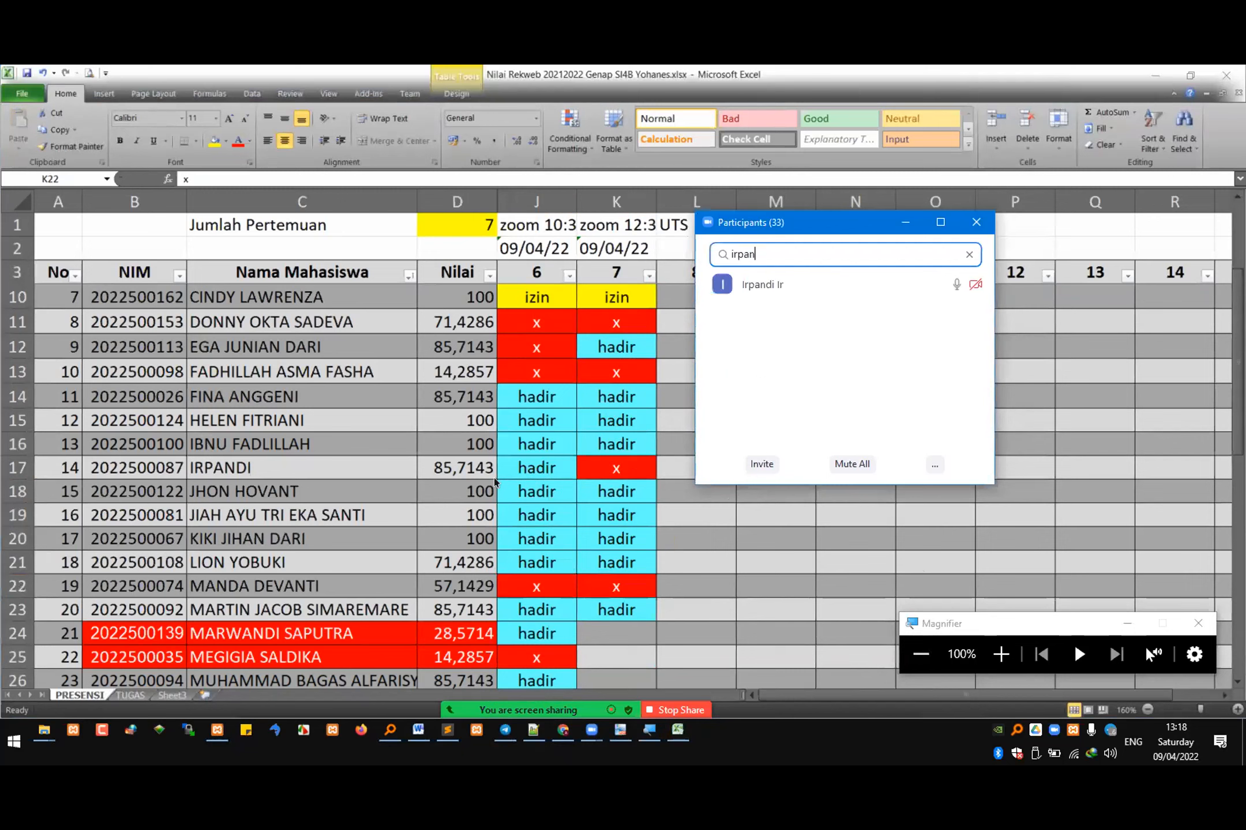
pyautogui.hotkey('alt', 'Tab')
pyautogui.click(542, 467)
pyautogui.hotkey('ctrl', 'c')
pyautogui.click(611, 466)
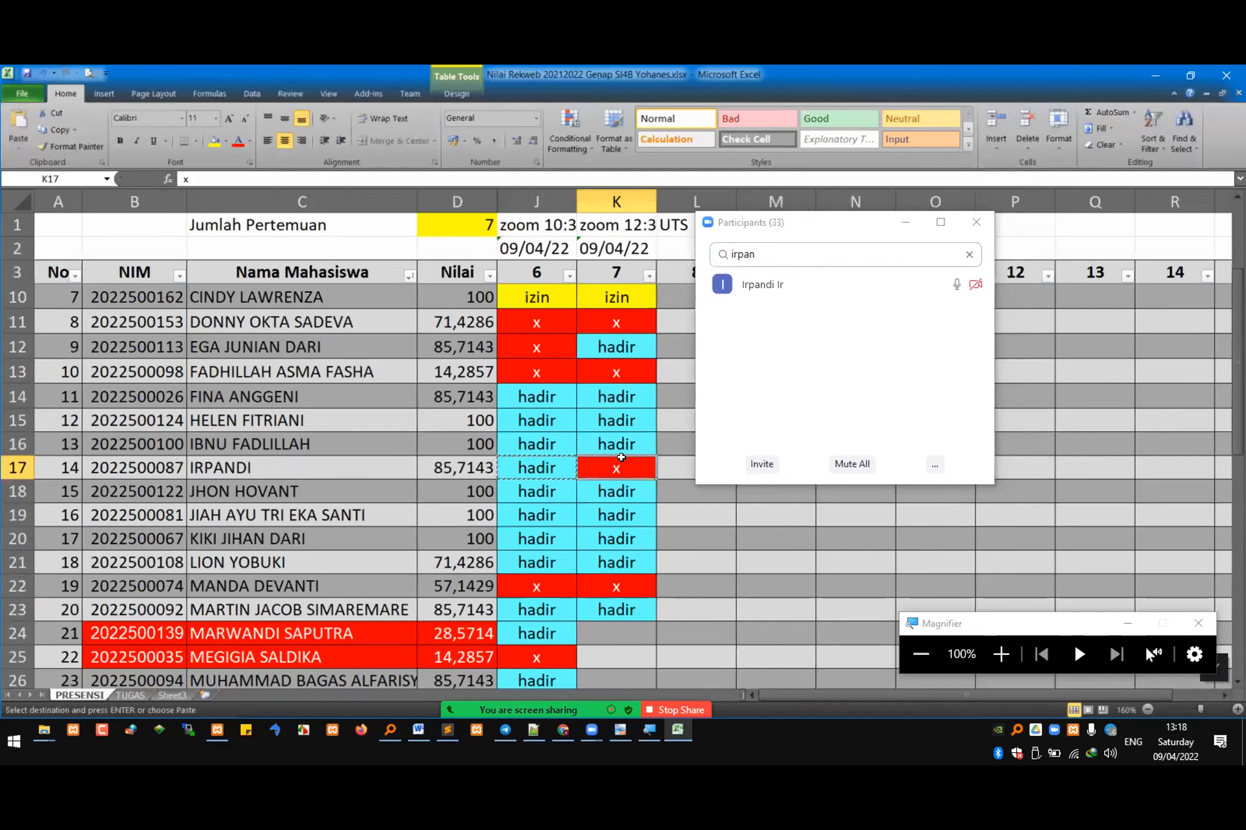
pyautogui.hotkey('ctrl', 'v')
# Step: Look up the row 24 student among the Zoom participants and copy "hadir" from J24 into K24
pyautogui.click(614, 553)
pyautogui.scroll(-1, 605, 553)
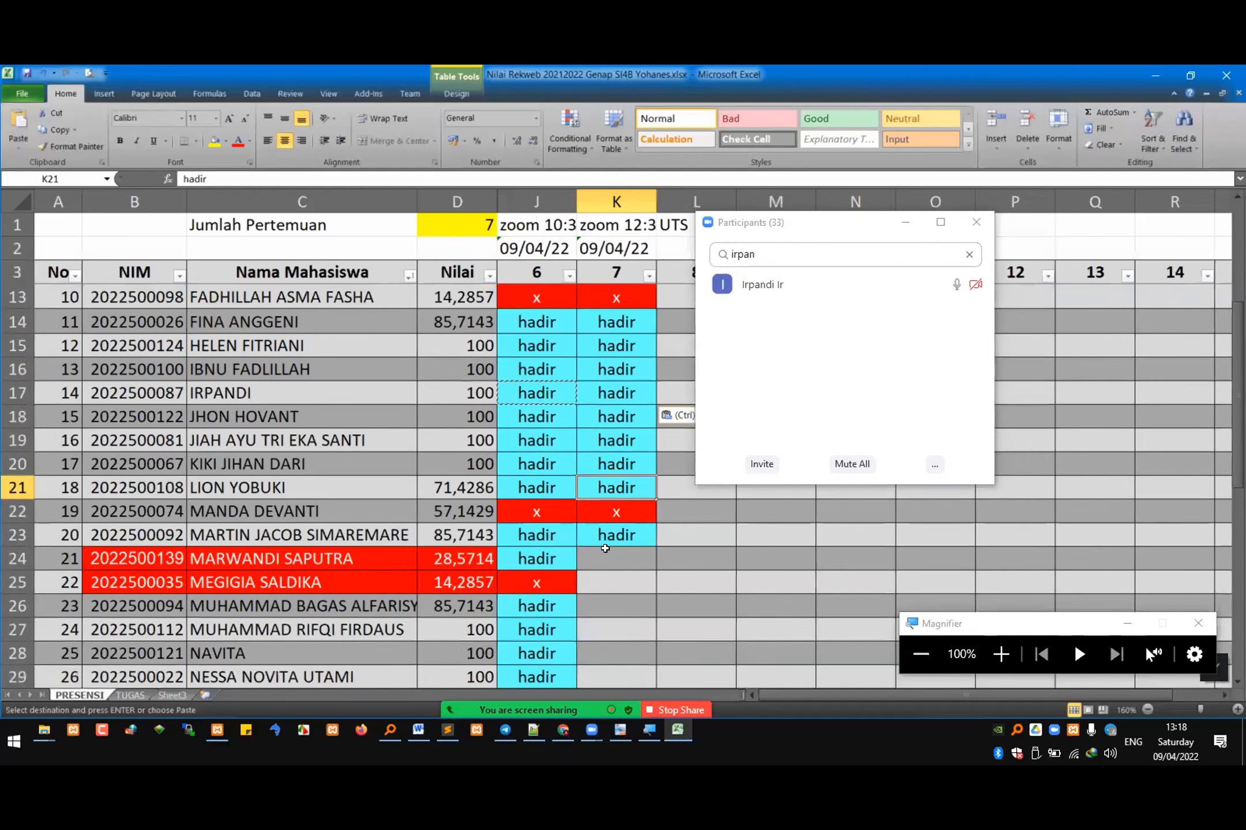
pyautogui.click(602, 558)
pyautogui.hotkey('alt', 'Tab')
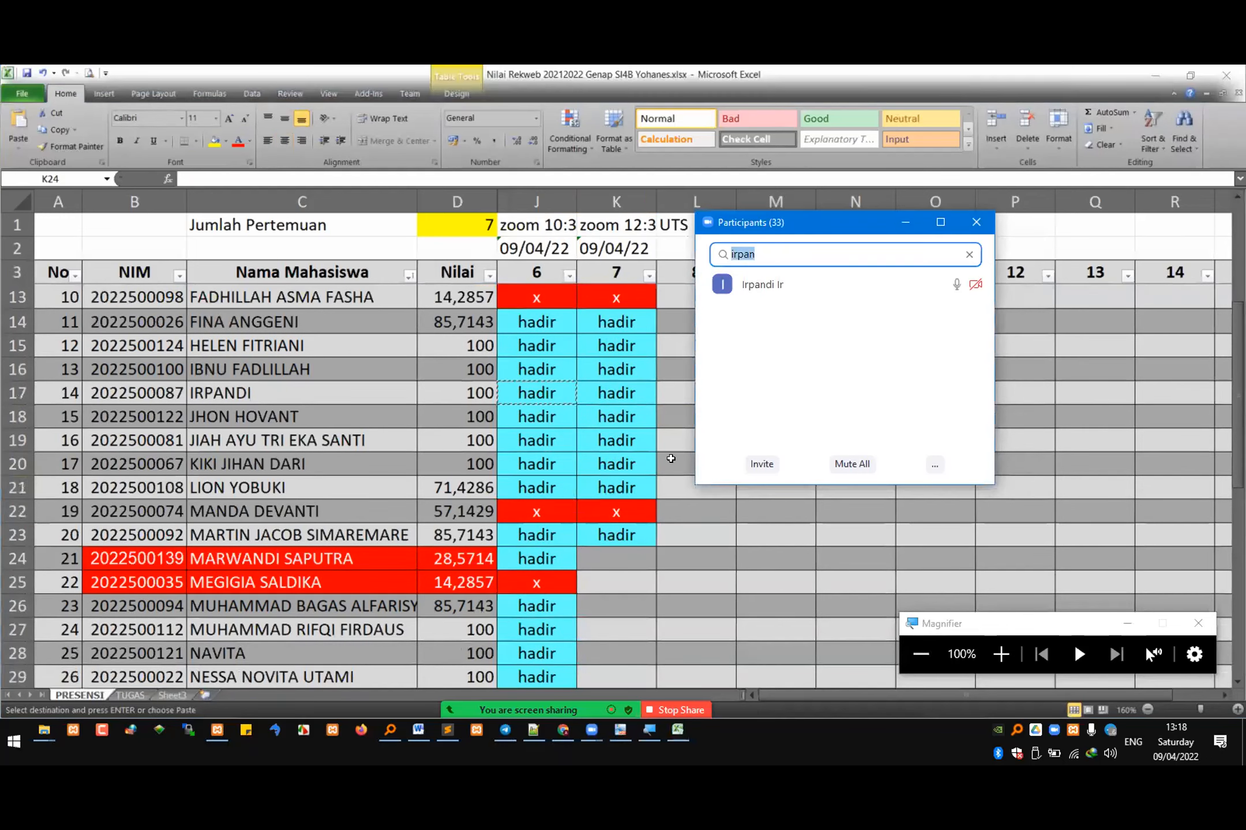
pyautogui.write('marwan')
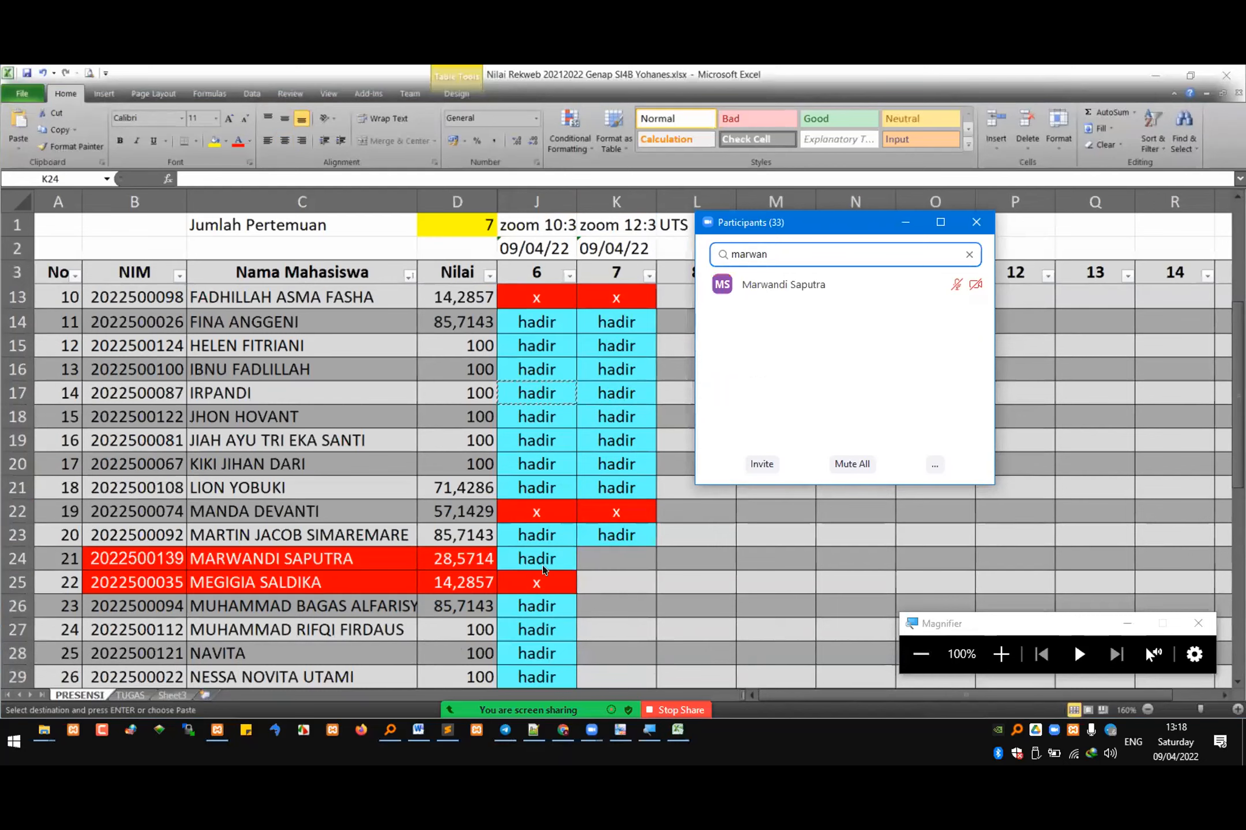
pyautogui.click(543, 570)
pyautogui.hotkey('ctrl', 'c')
pyautogui.click(607, 560)
pyautogui.hotkey('ctrl', 'v')
# Step: Look up the row 25 student among the Zoom participants and copy the "x" from J25 into K25
pyautogui.moveTo(772, 255); pyautogui.dragTo(729, 255)
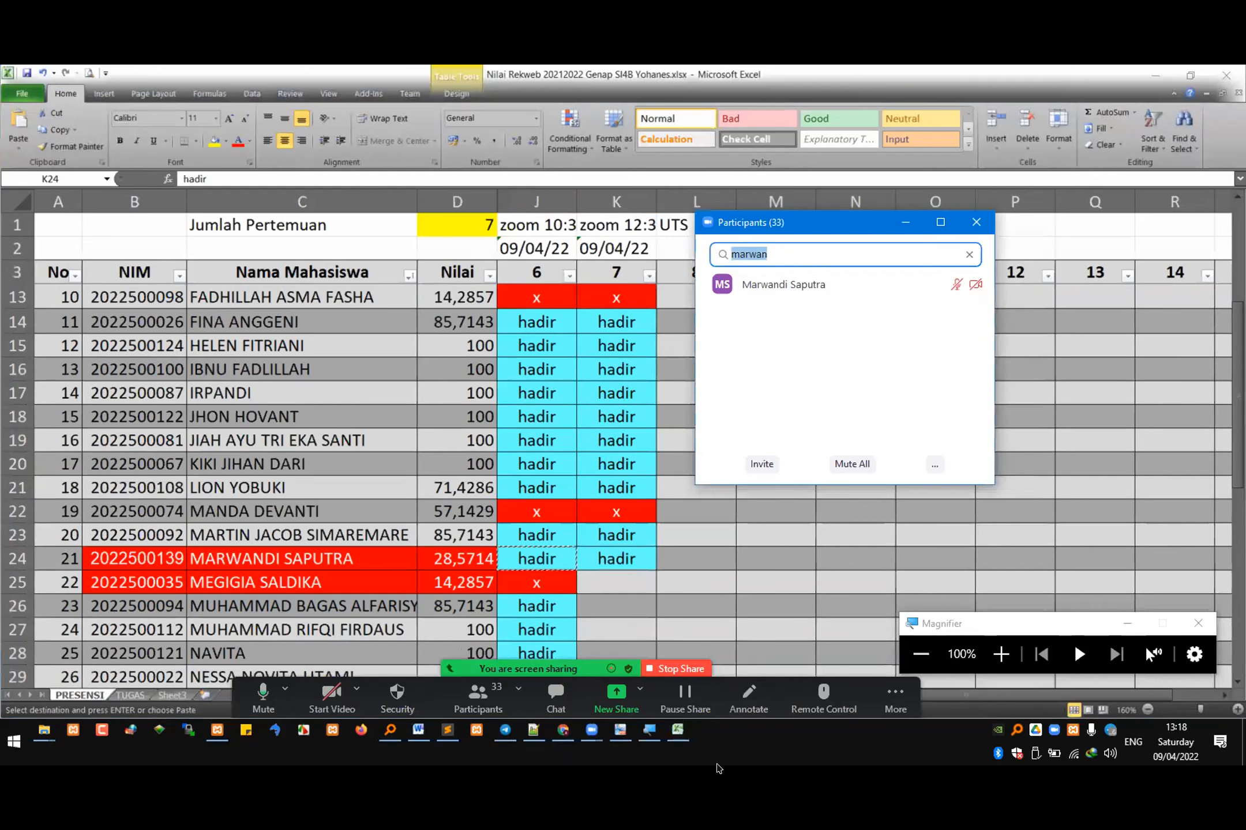
pyautogui.write('megi')
pyautogui.click(554, 578)
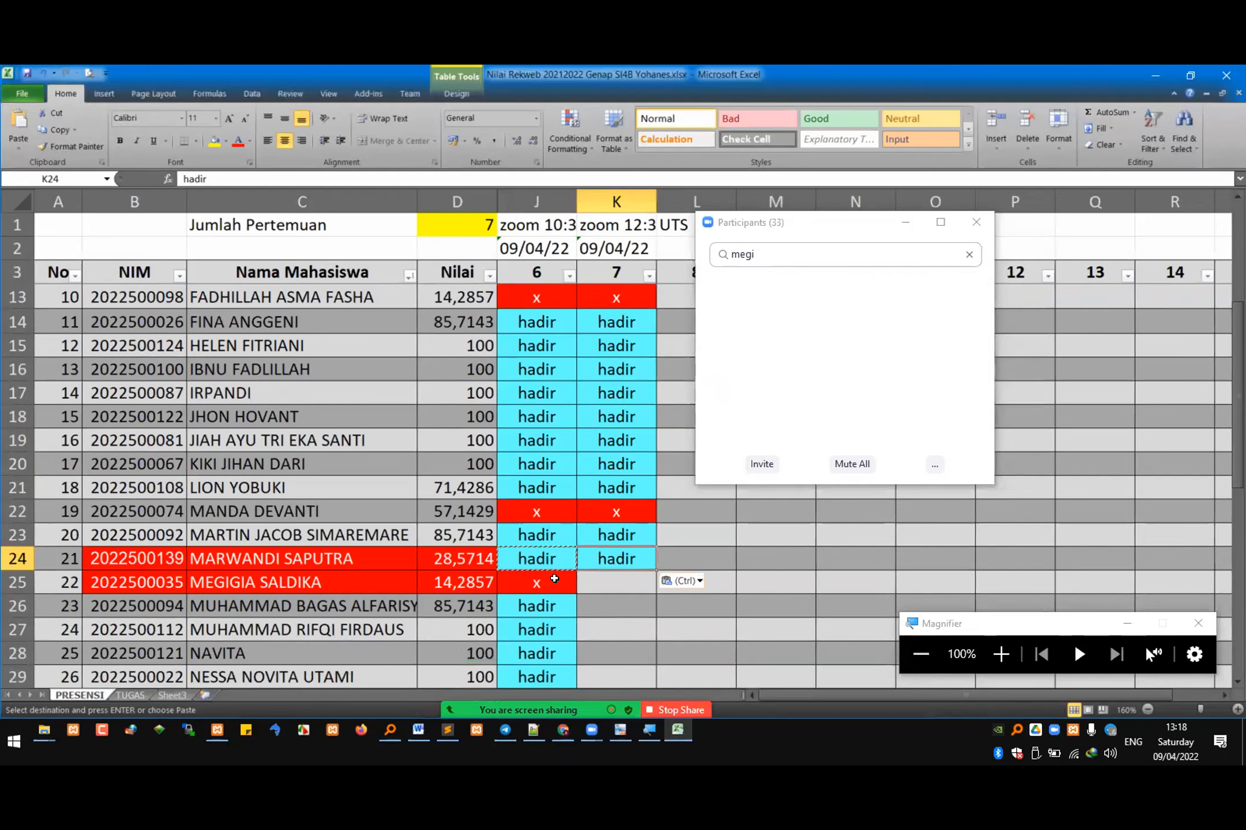
pyautogui.click(554, 579)
pyautogui.hotkey('ctrl', 'c')
pyautogui.click(616, 581)
pyautogui.hotkey('ctrl', 'v')
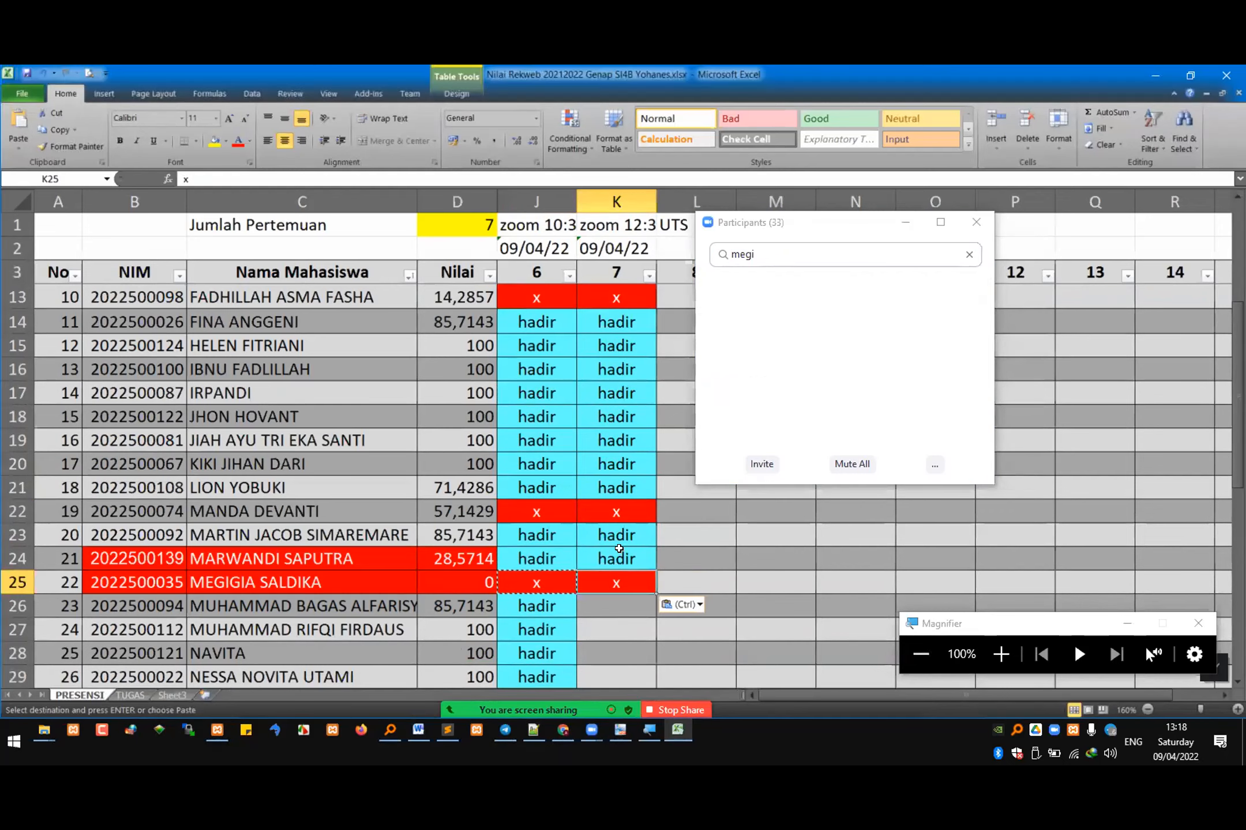
# Step: Look up the row 26 student among the Zoom participants and paste the "x" from row 25 into K26
pyautogui.scroll(-3, 619, 548)
pyautogui.click(607, 392)
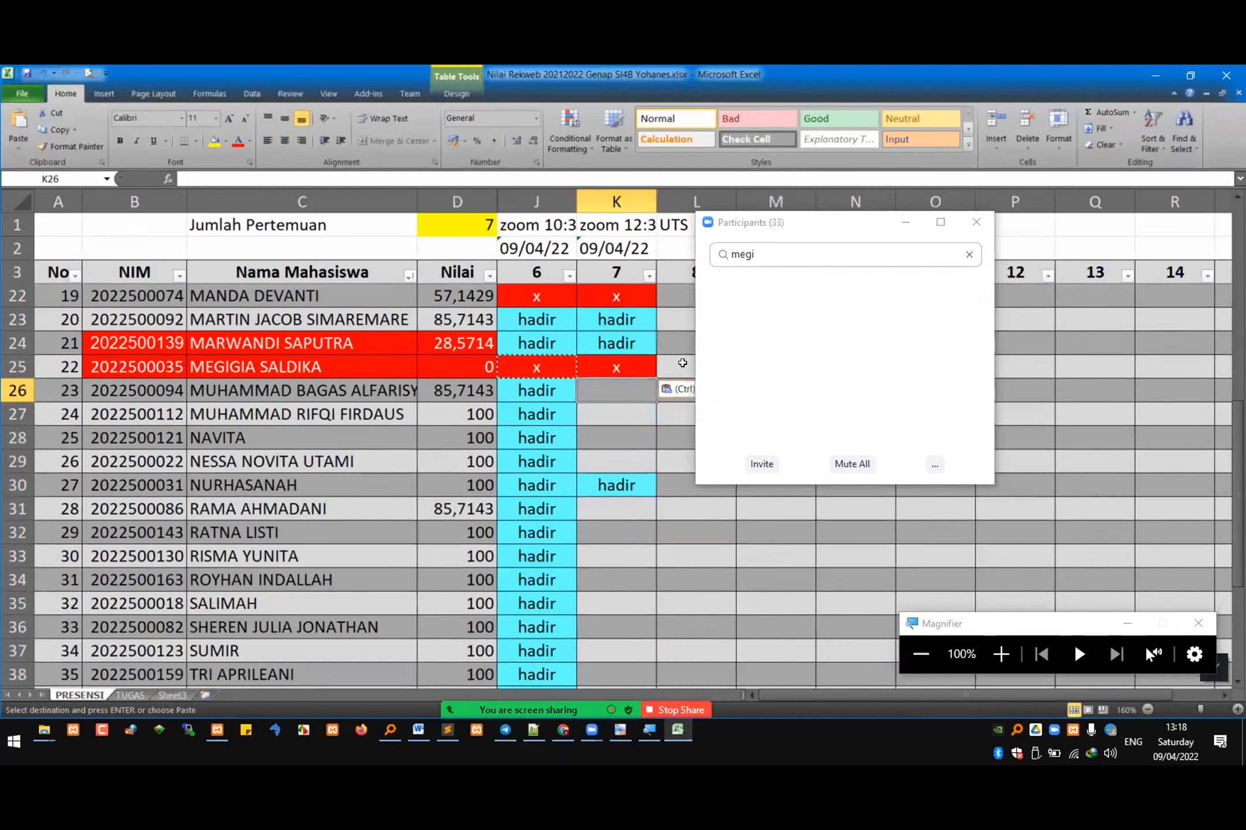
pyautogui.hotkey('alt', 'Tab')
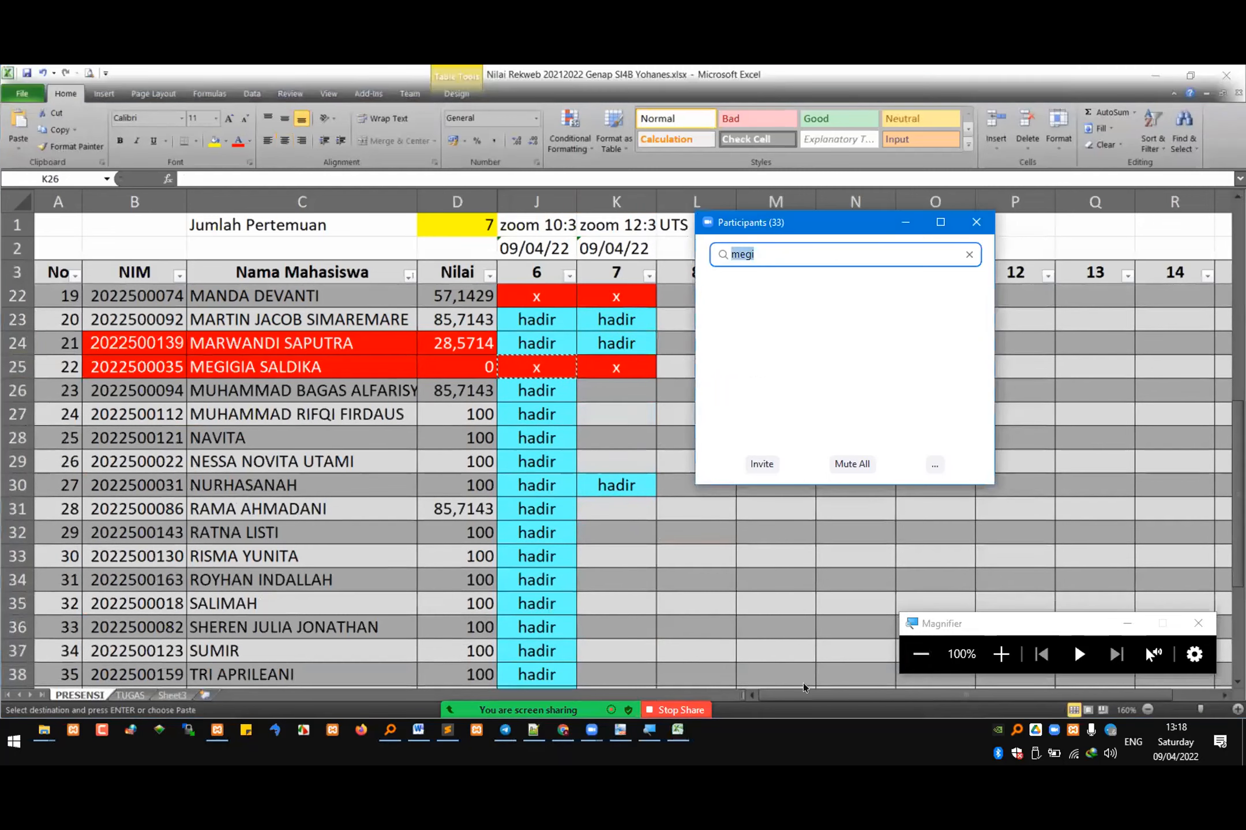
pyautogui.write('bagas')
pyautogui.hotkey('alt', 'Tab')
pyautogui.click(606, 360)
pyautogui.click(603, 392)
pyautogui.hotkey('ctrl', 'v')
pyautogui.press('Escape')
# Step: Look up the row 27 student among the Zoom participants and copy "hadir" from J27 into K27
pyautogui.hotkey('alt', 'Tab')
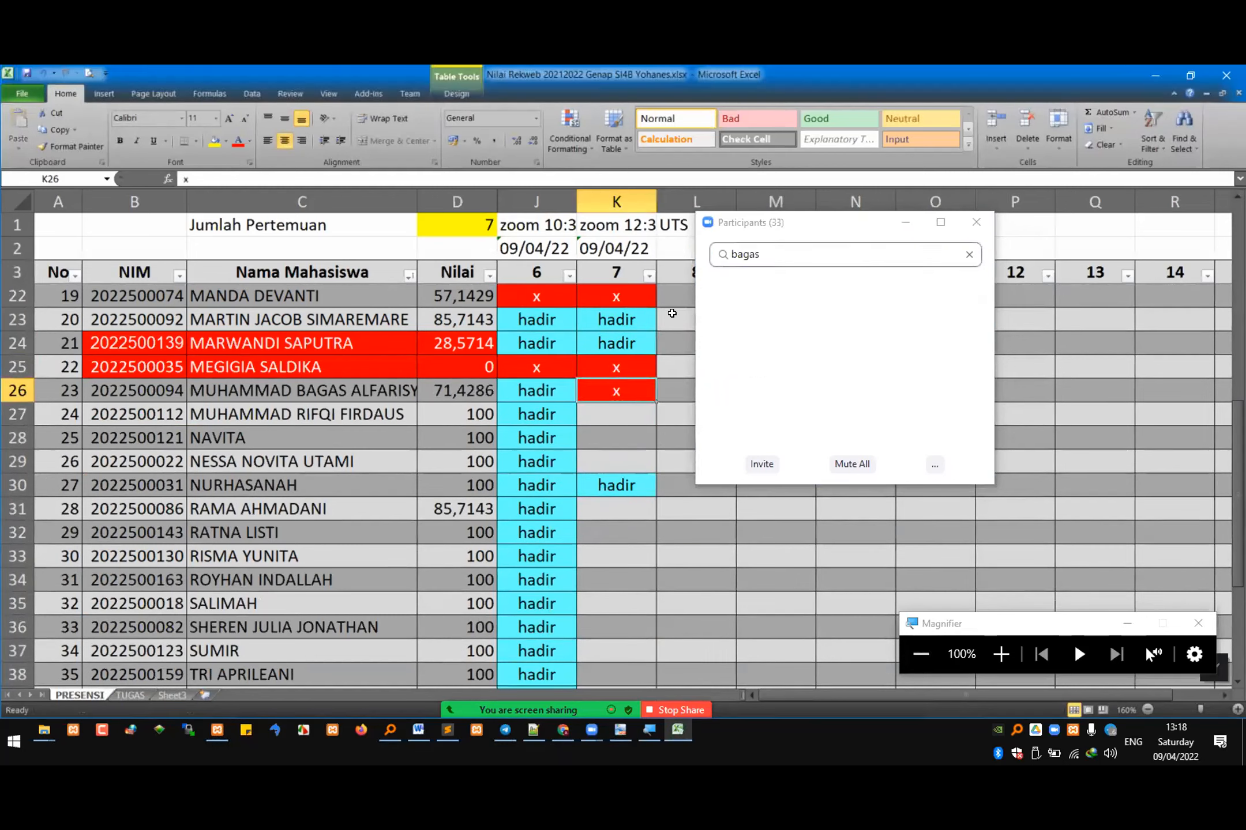
pyautogui.write('rifq')
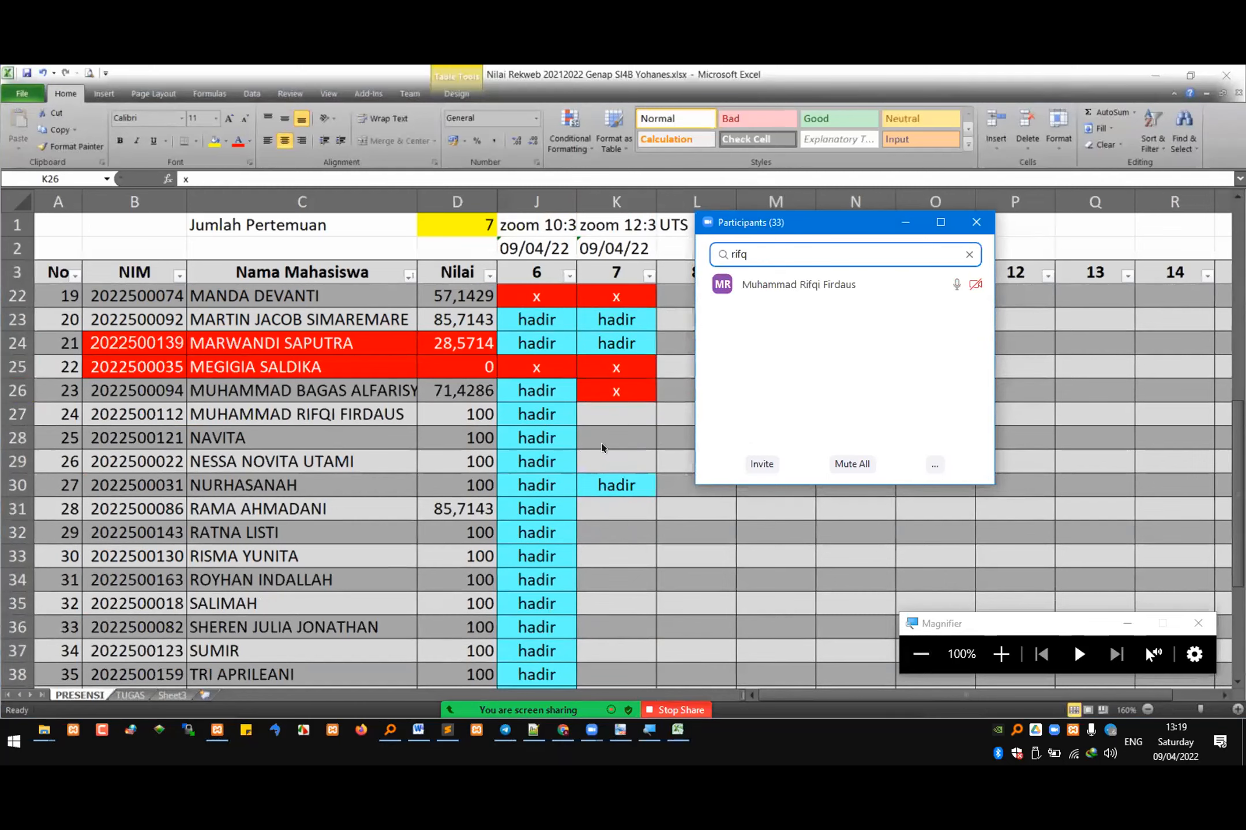
pyautogui.click(556, 421)
pyautogui.click(608, 406)
pyautogui.hotkey('ctrl', 'v')
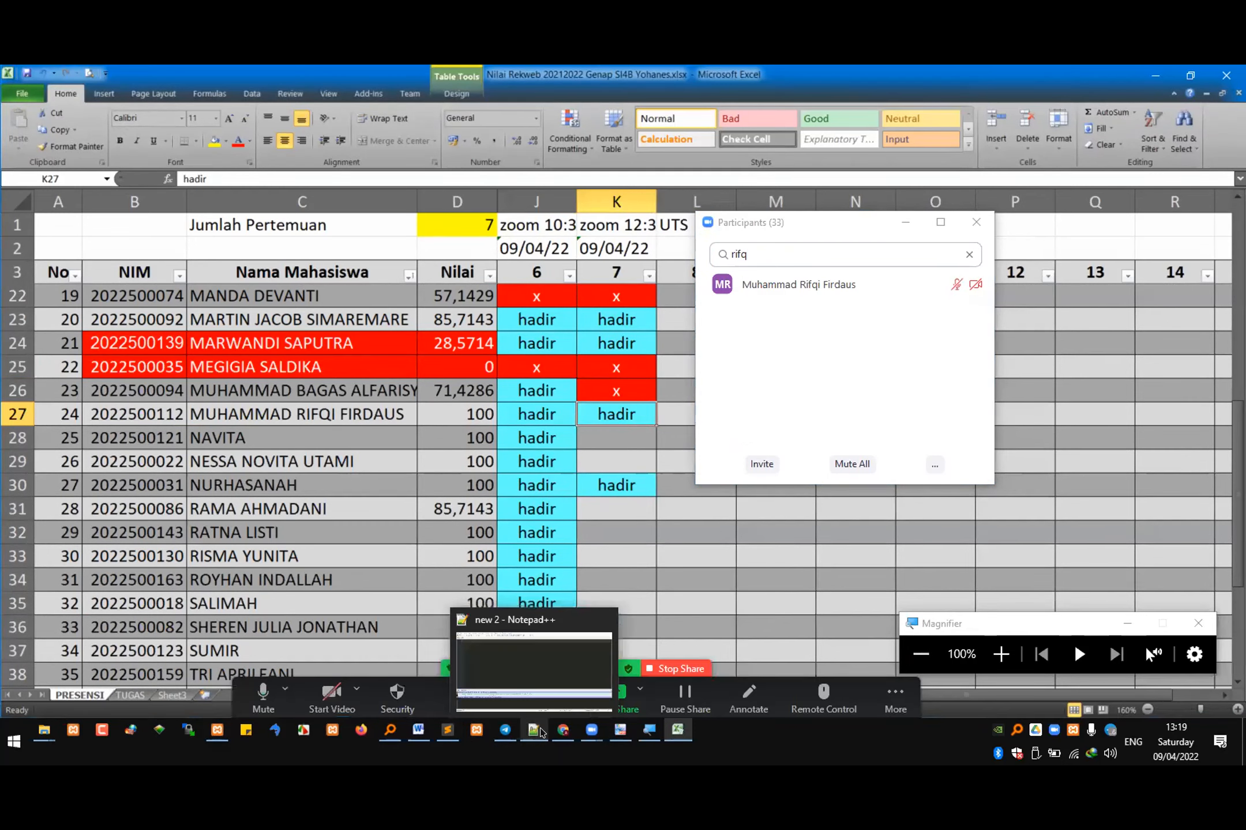
# Step: Switch to Chrome, insert the required number tag with placeholder "NO WA" under the Nomor WA label, and save the "Buku Tamu" form
pyautogui.click(563, 732)
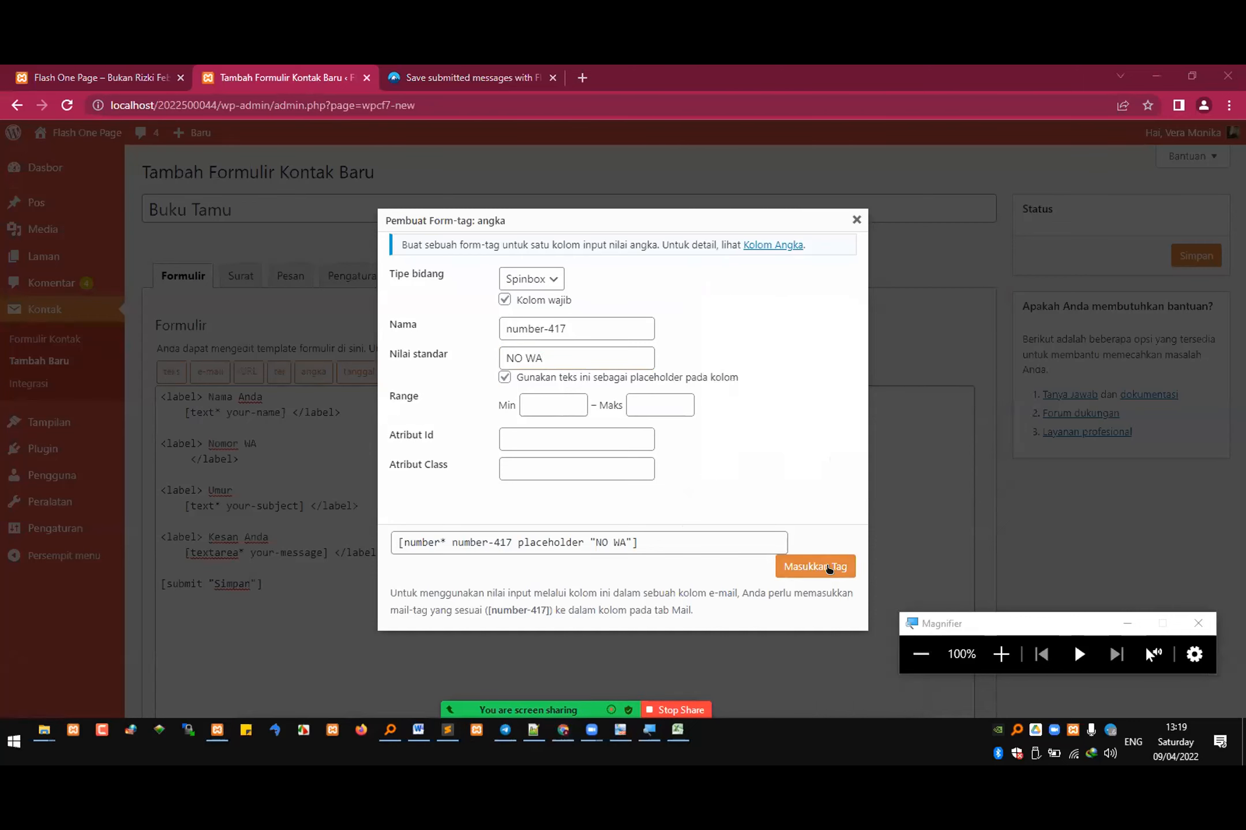
pyautogui.click(830, 571)
pyautogui.moveTo(183, 459); pyautogui.dragTo(420, 451)
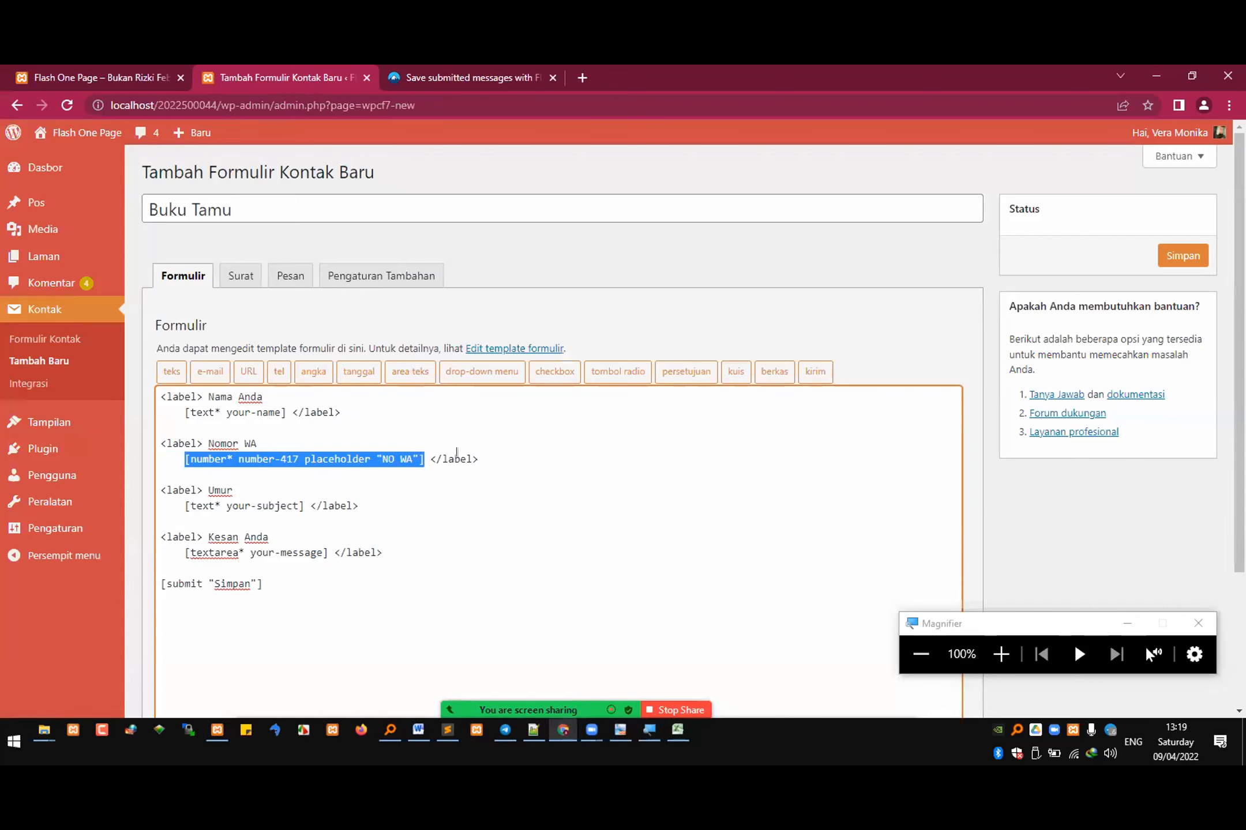
pyautogui.click(1180, 257)
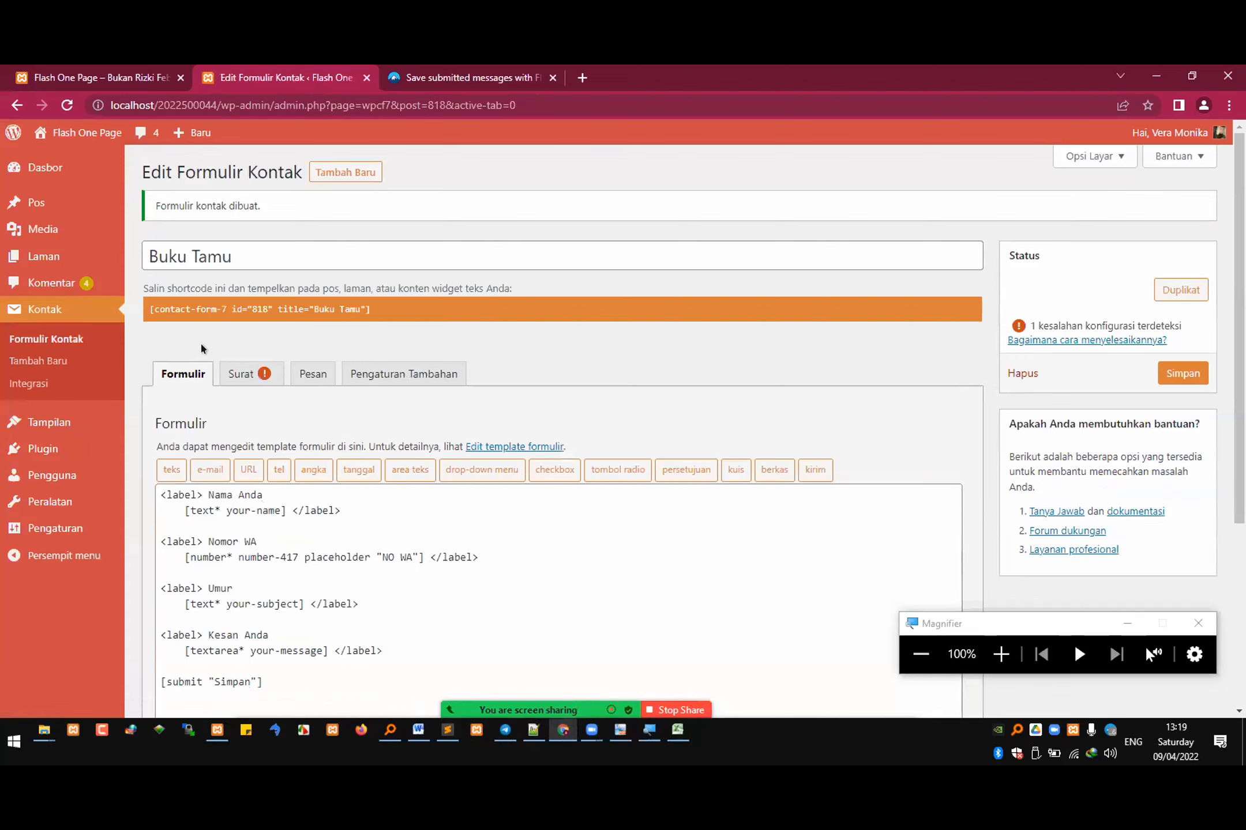
# Step: Review the "Buku Tamu" form's mail template, from the recipient and header fields to the message body and Surat (2) option
pyautogui.click(237, 372)
pyautogui.scroll(-3, 327, 394)
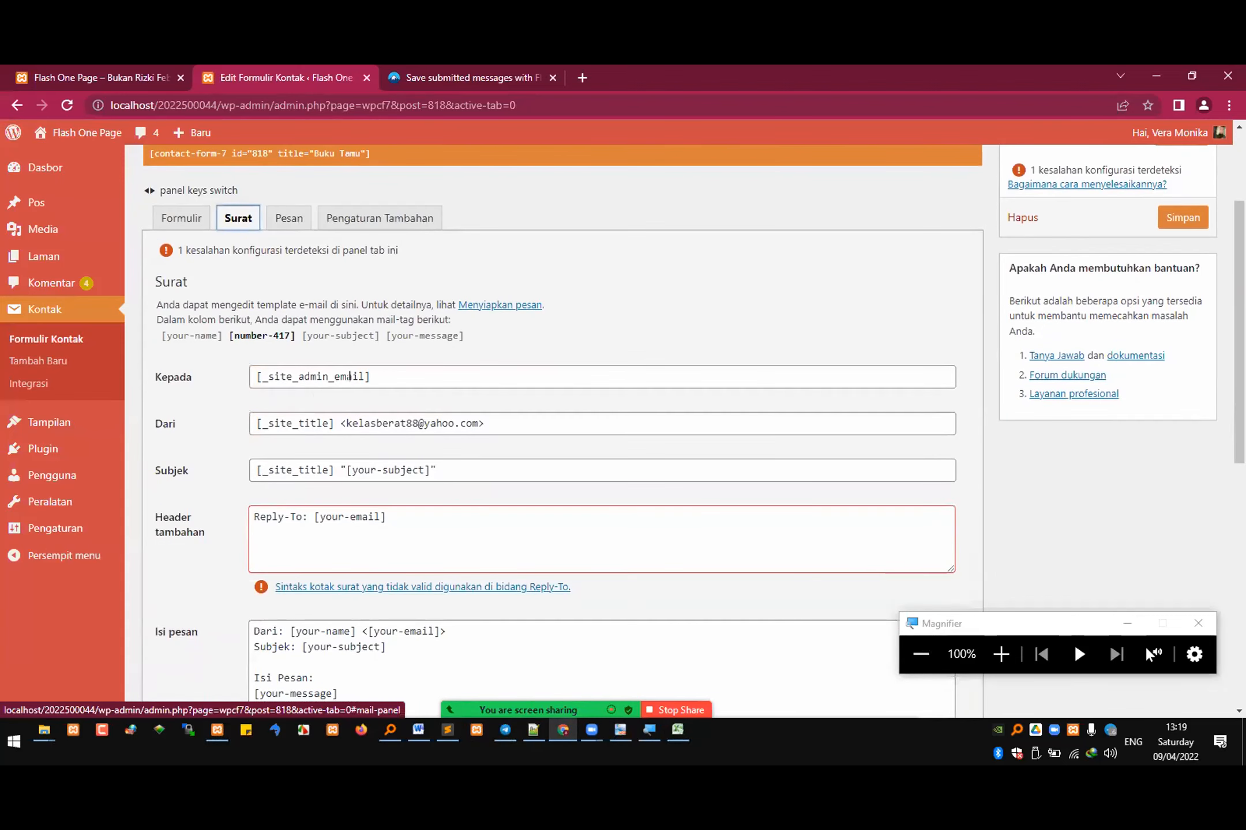
pyautogui.scroll(-6, 327, 380)
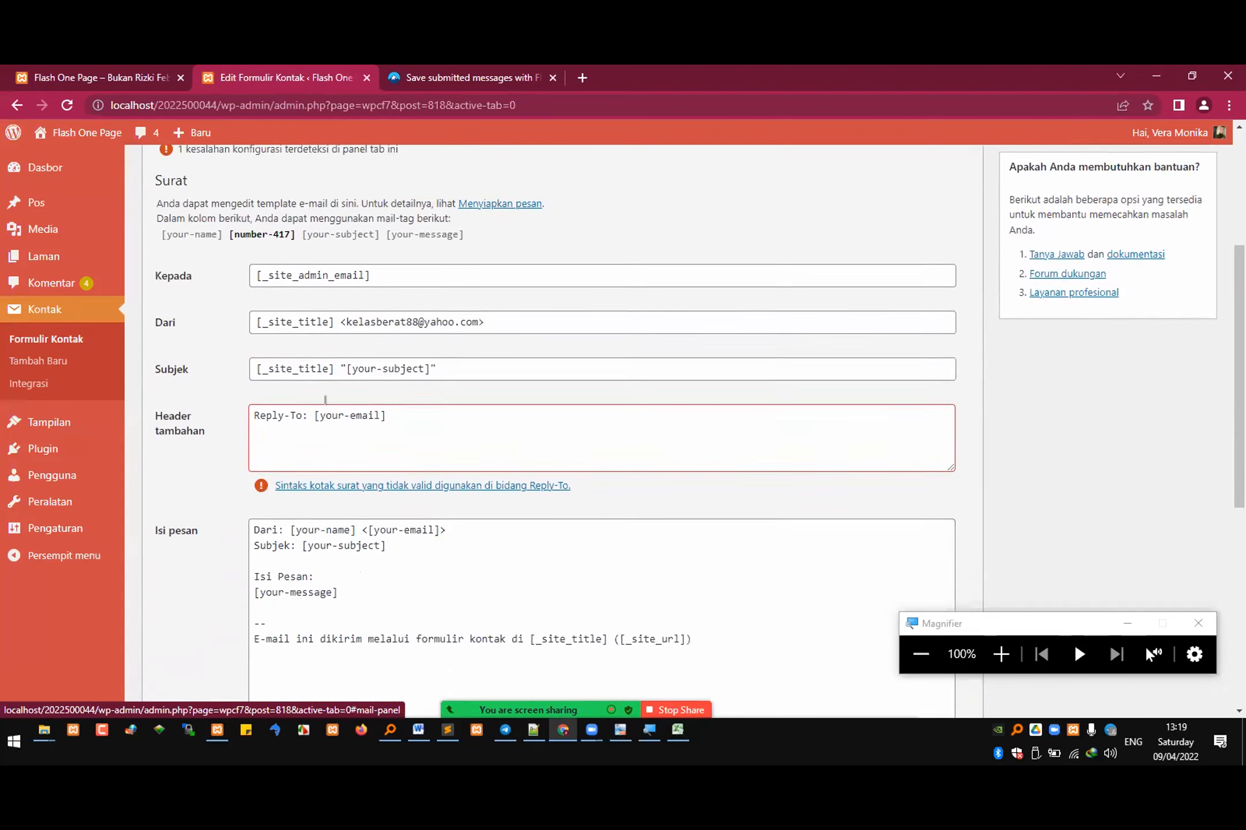
pyautogui.scroll(-3, 320, 377)
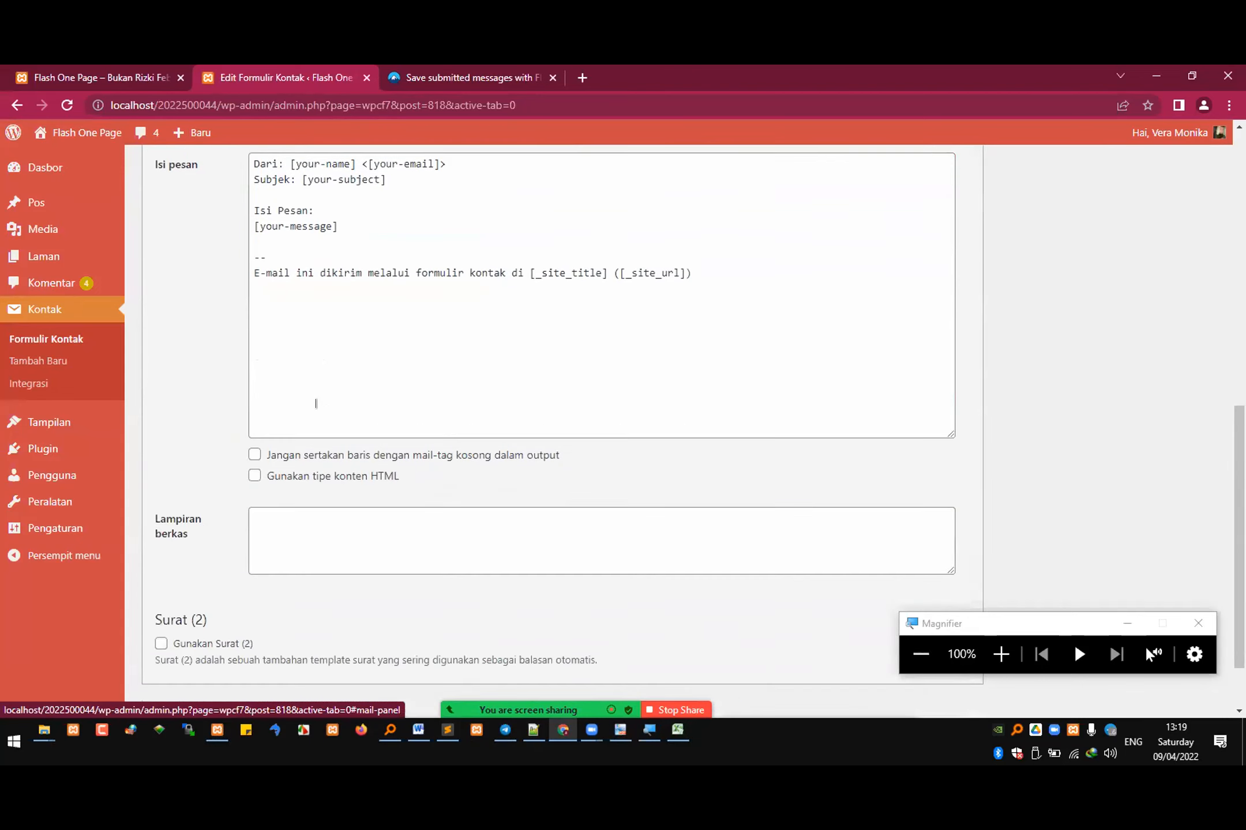
pyautogui.scroll(-2, 316, 403)
pyautogui.scroll(13, 319, 405)
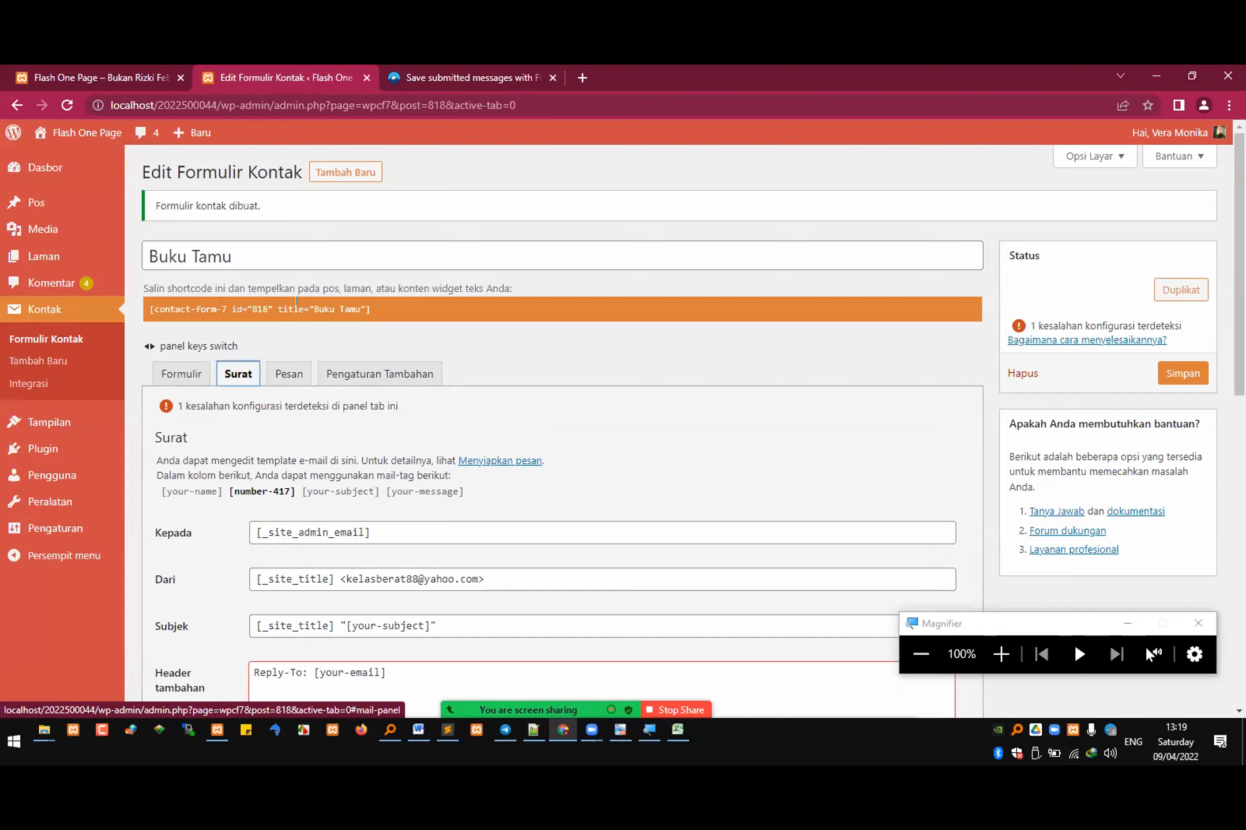
# Step: Highlight the "Buku Tamu" shortcode in the form editor and in the contact forms list, magnified for viewing
pyautogui.click(261, 305)
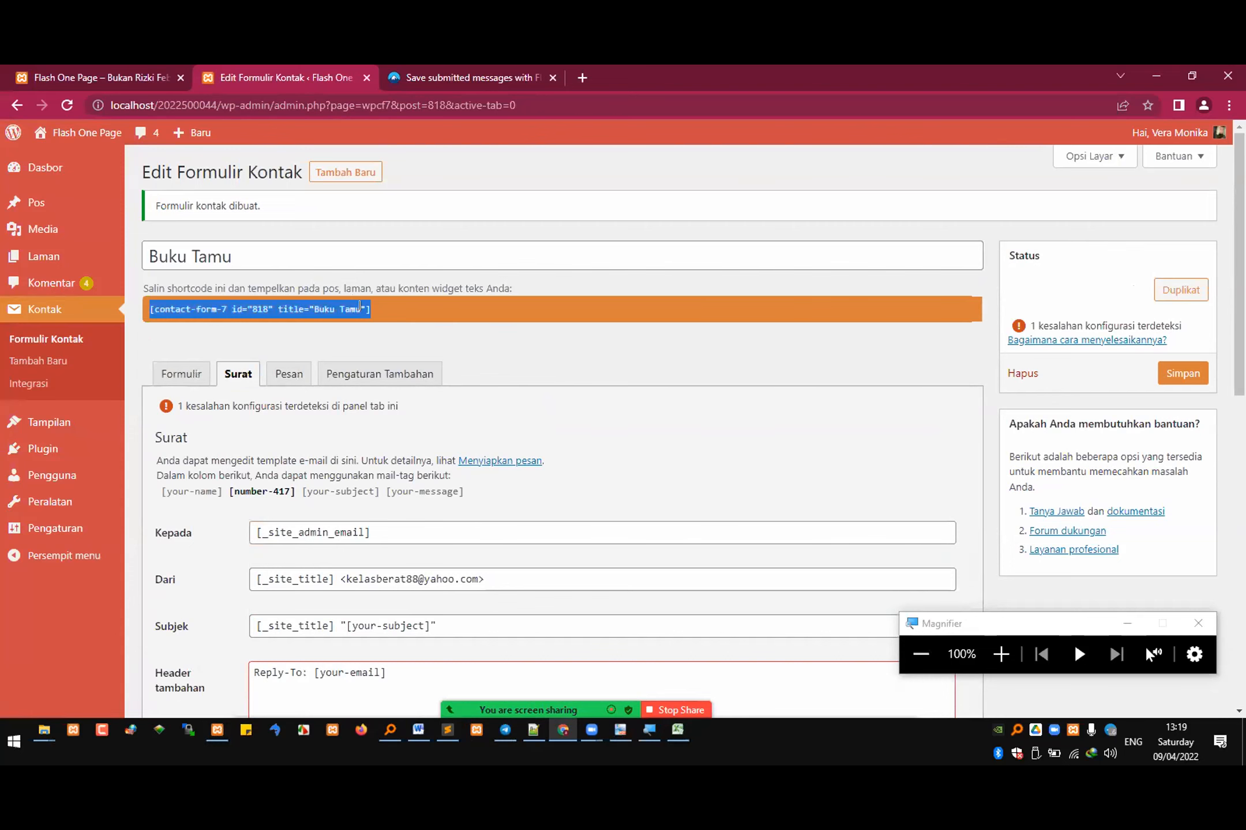
pyautogui.click(1001, 654)
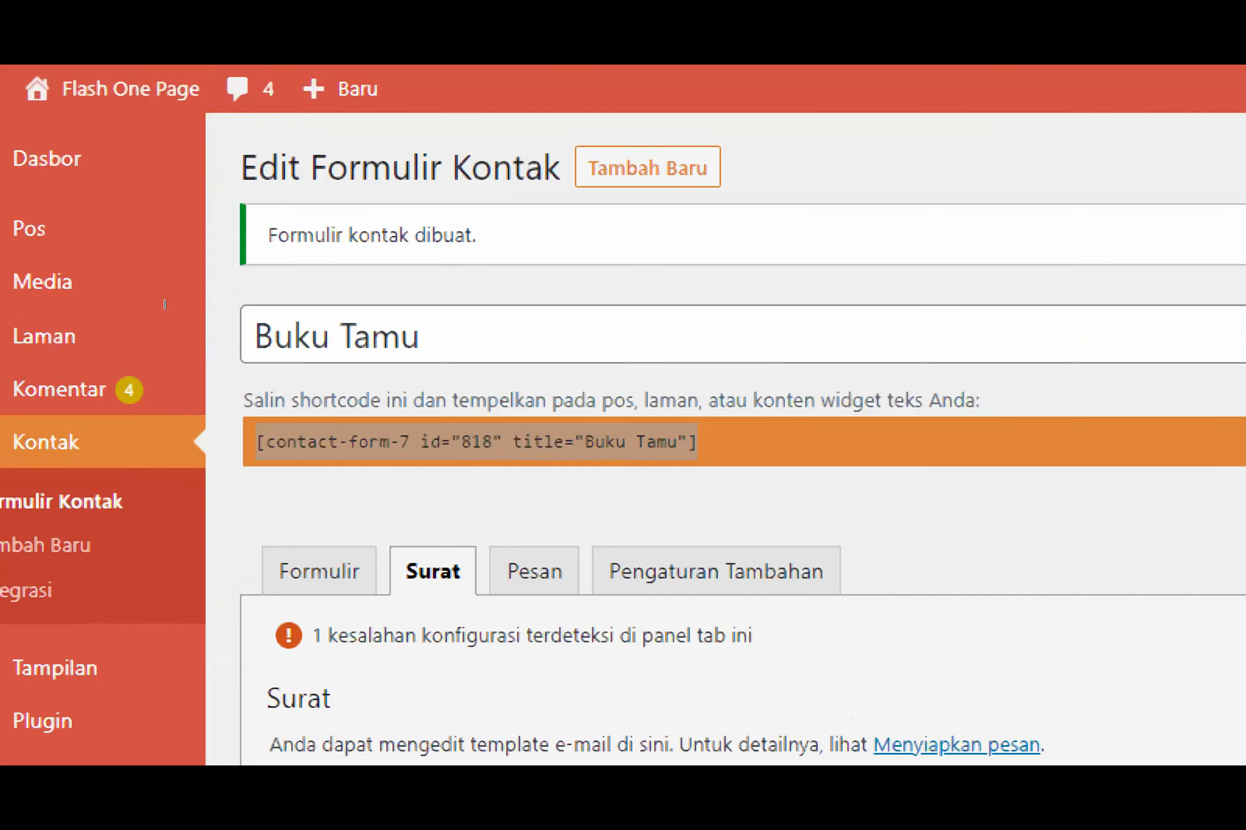
pyautogui.doubleClick(297, 441)
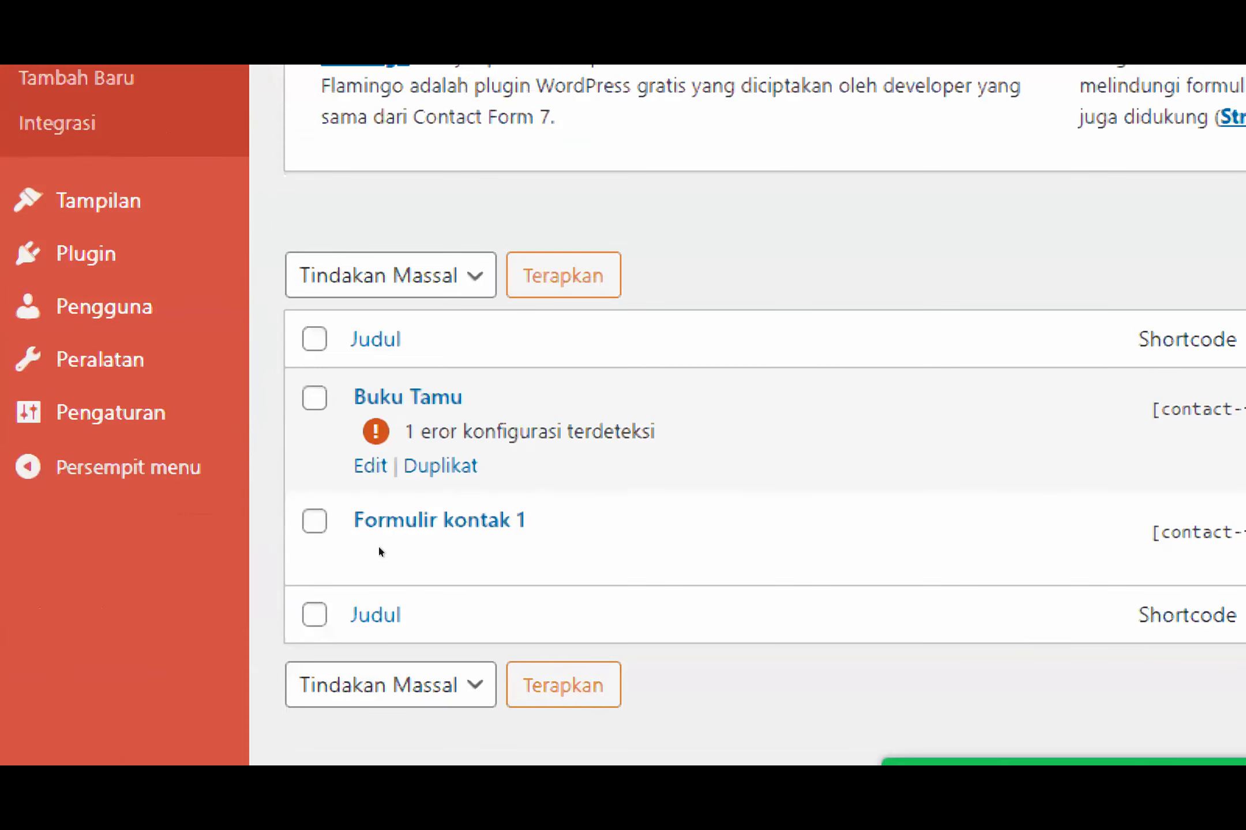
pyautogui.click(626, 413)
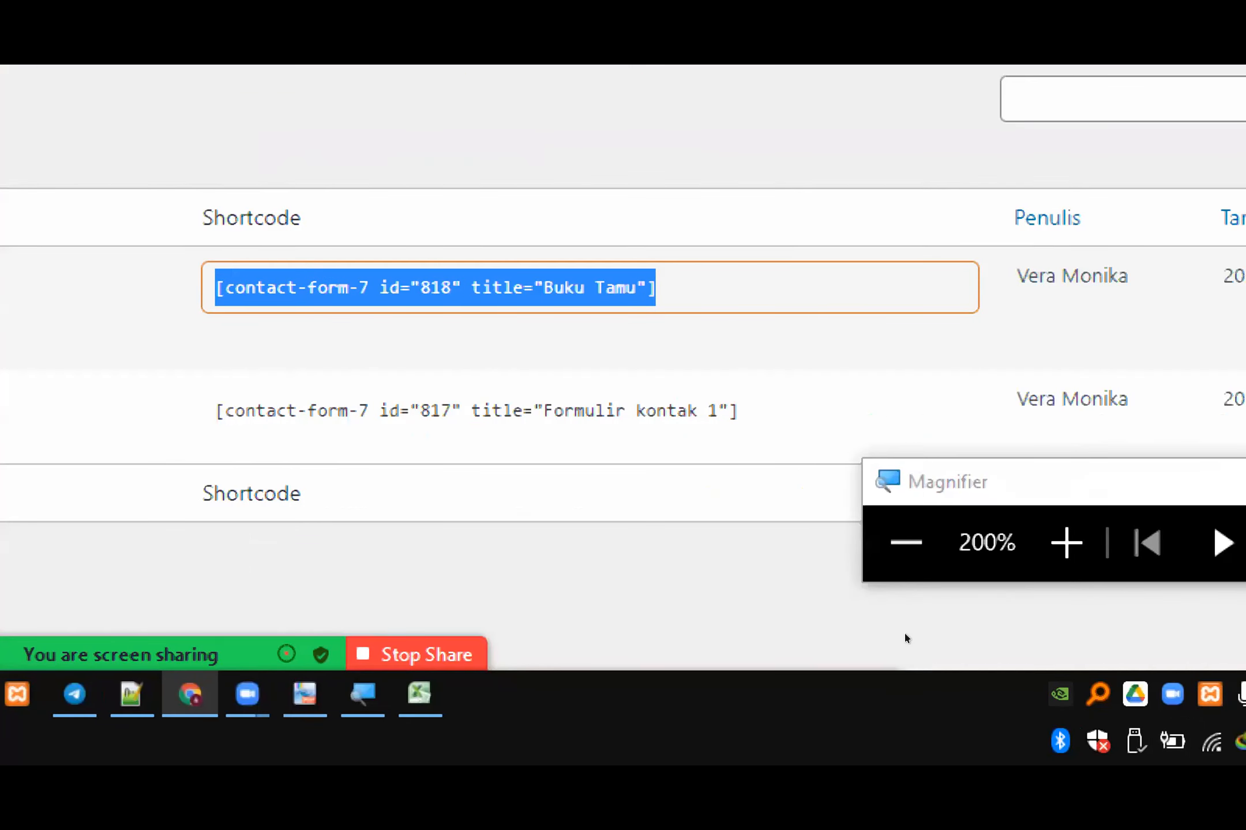
pyautogui.click(906, 542)
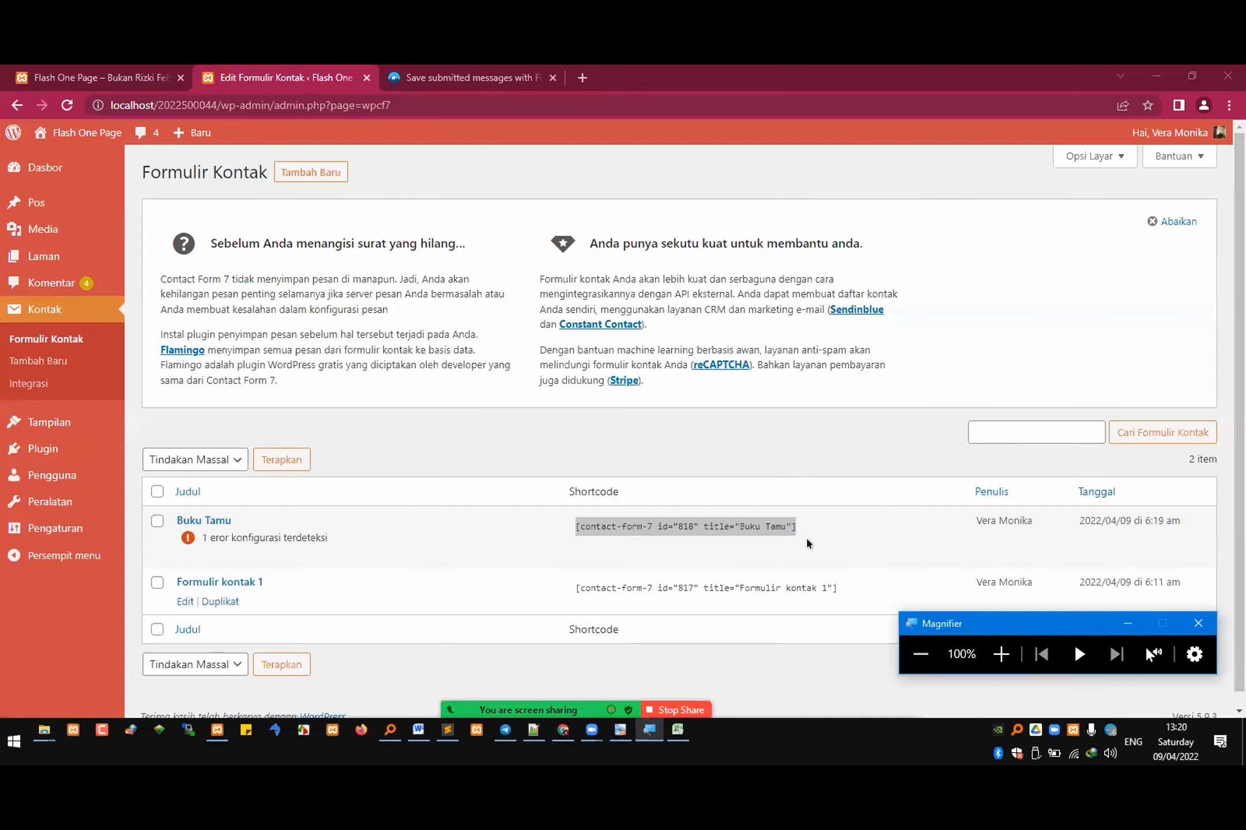
# Step: Look over the Flash One Page site's home page from the header menu down to the footer widgets
pyautogui.click(129, 77)
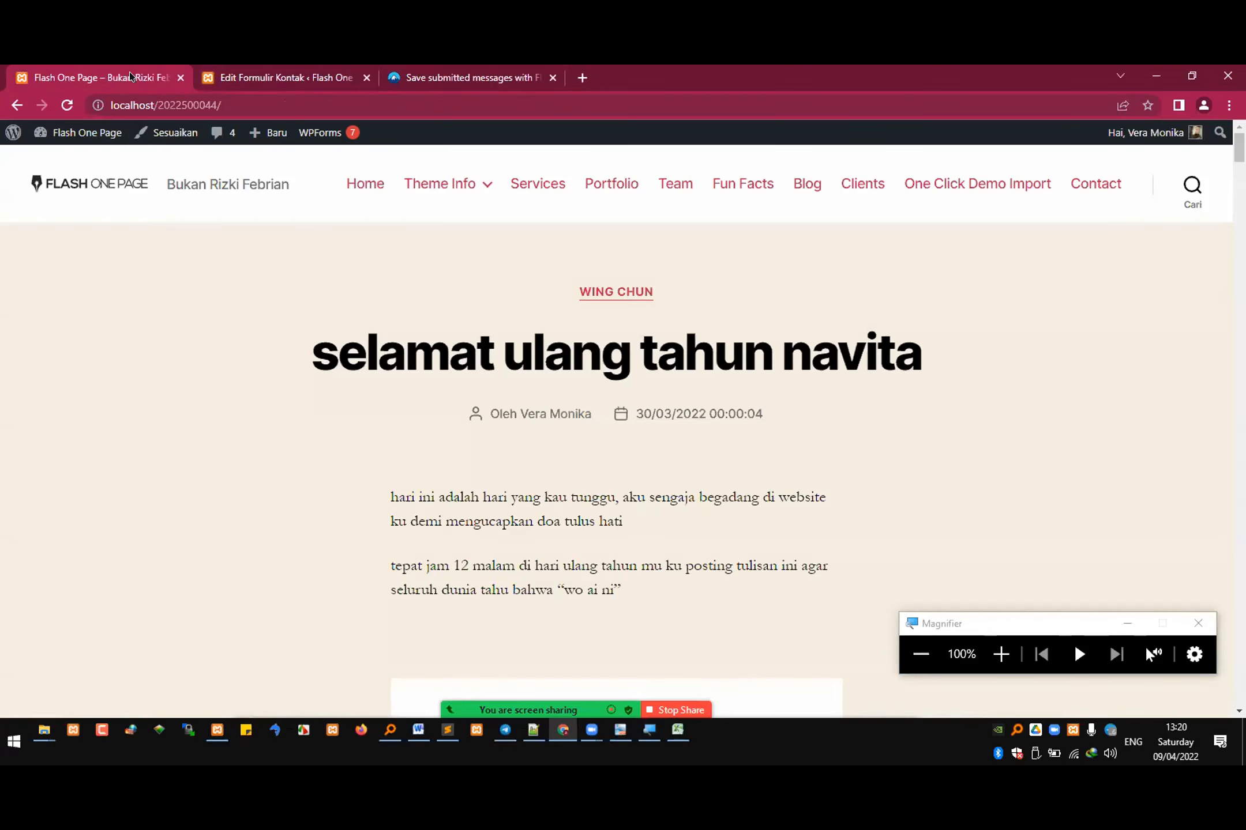
pyautogui.scroll(-6, 728, 448)
pyautogui.scroll(-20, 729, 448)
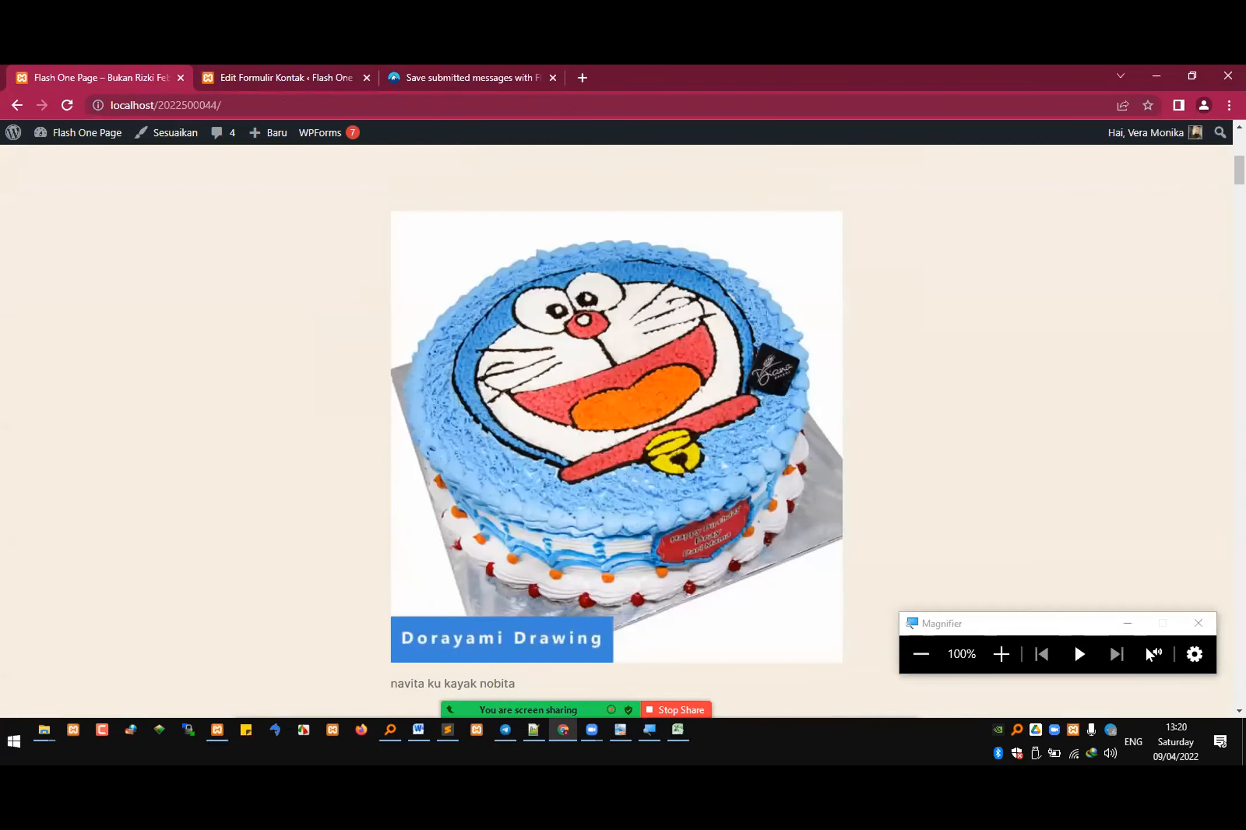
pyautogui.scroll(-10, 616, 427)
pyautogui.scroll(2, 616, 427)
pyautogui.scroll(-1, 616, 427)
pyautogui.scroll(-10, 616, 427)
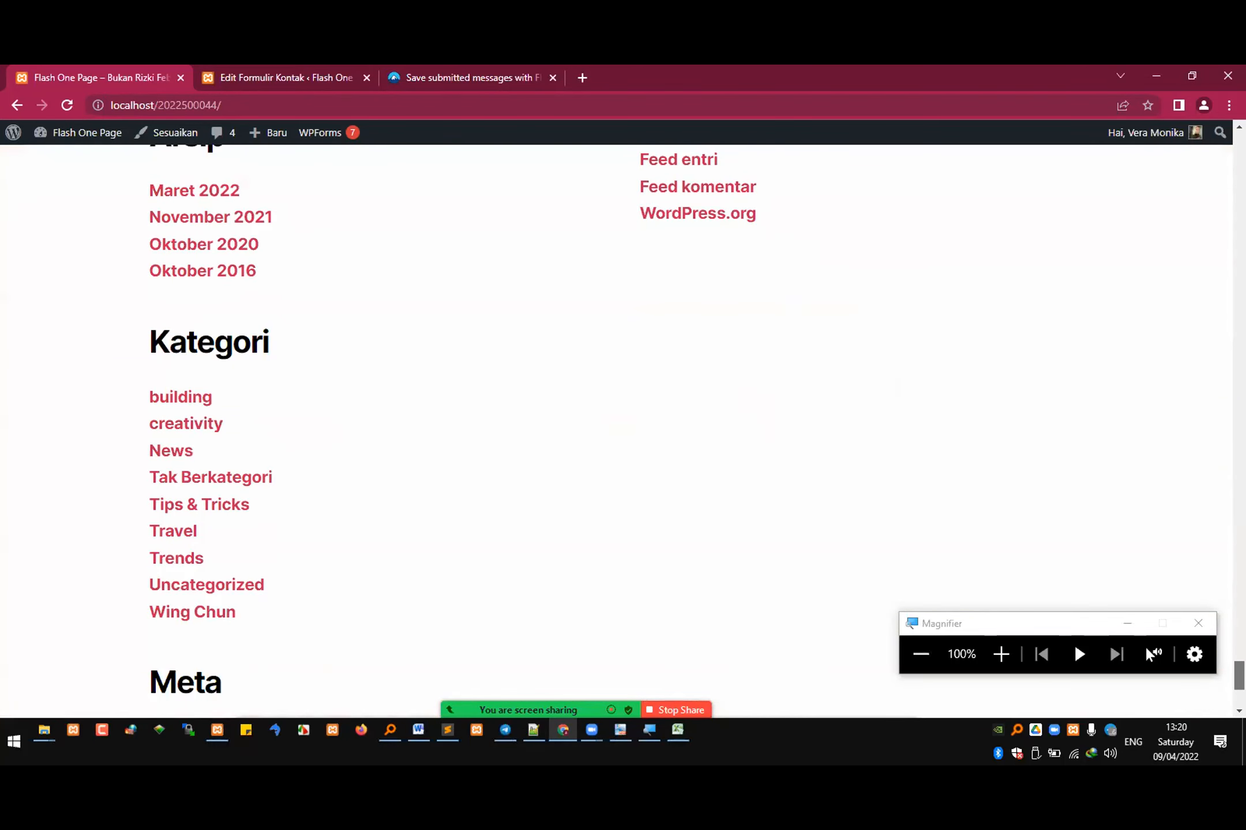
pyautogui.scroll(20, 615, 427)
pyautogui.scroll(15, 1166, 196)
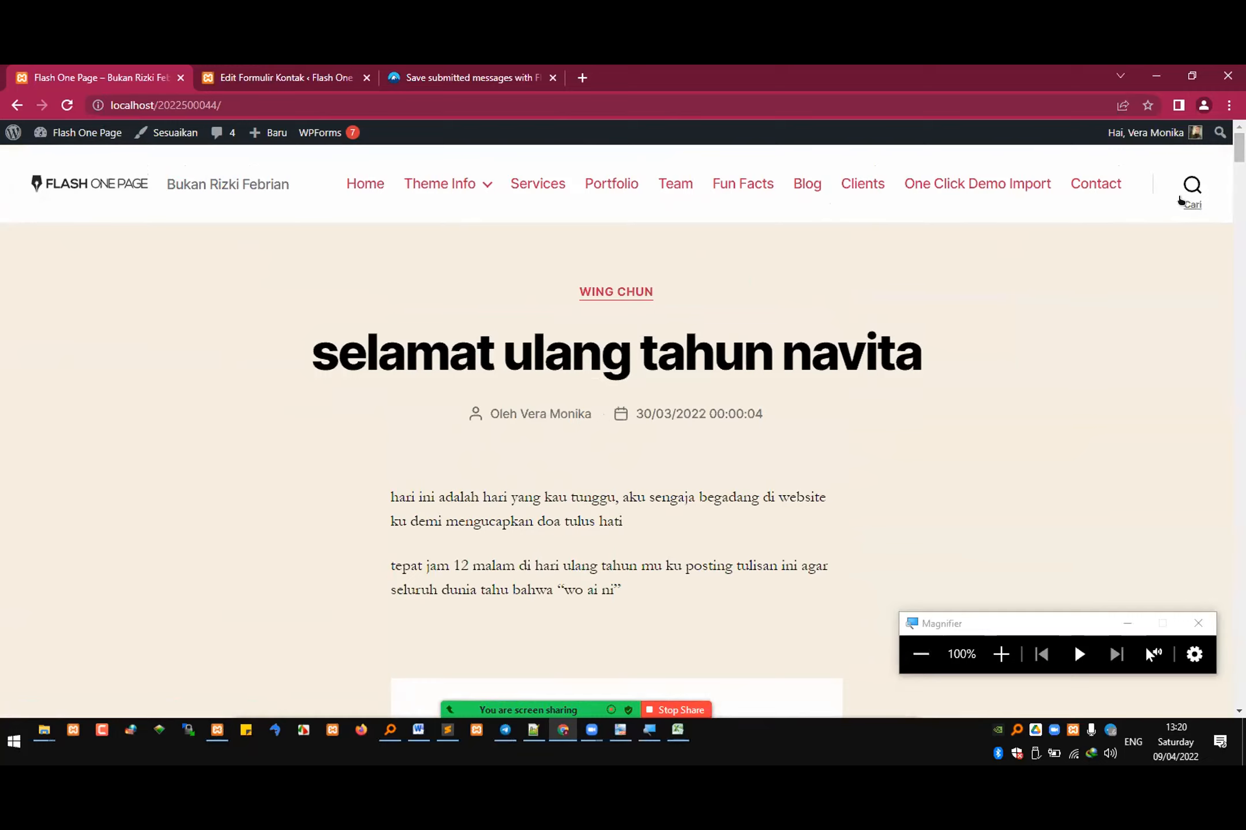
# Step: Bring up the Zoom participants list over the site's home page and return to the browser
pyautogui.click(473, 757)
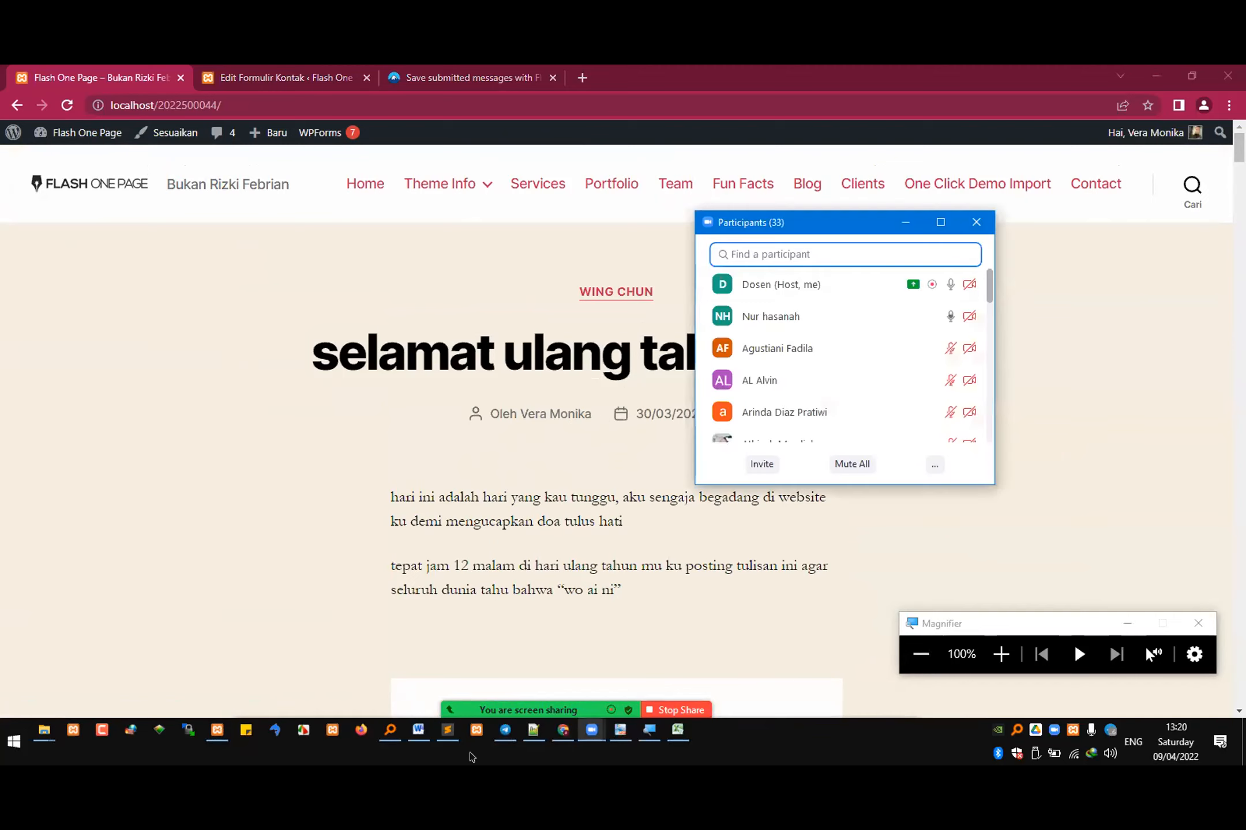
pyautogui.click(230, 316)
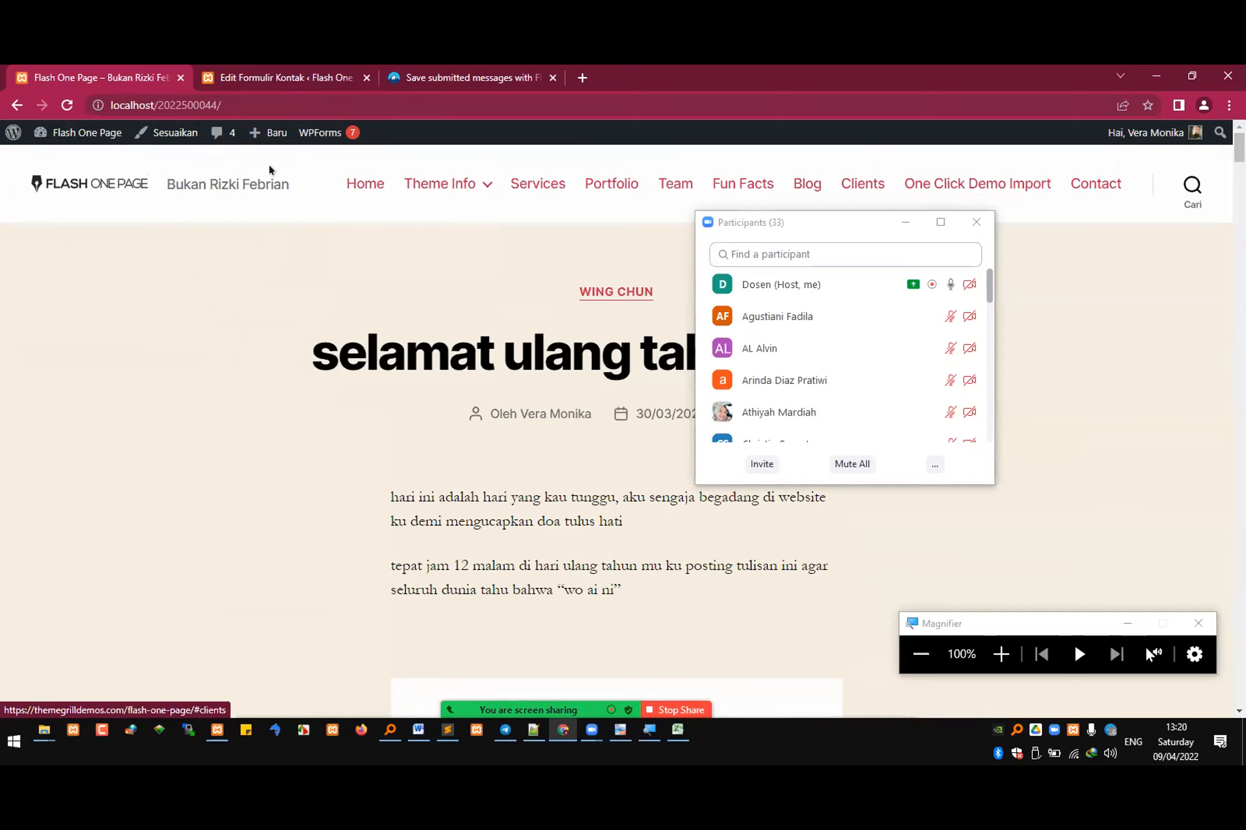
# Step: Copy the "Buku Tamu" shortcode from the contact forms list and minimize the Zoom participants window
pyautogui.moveTo(484, 195)
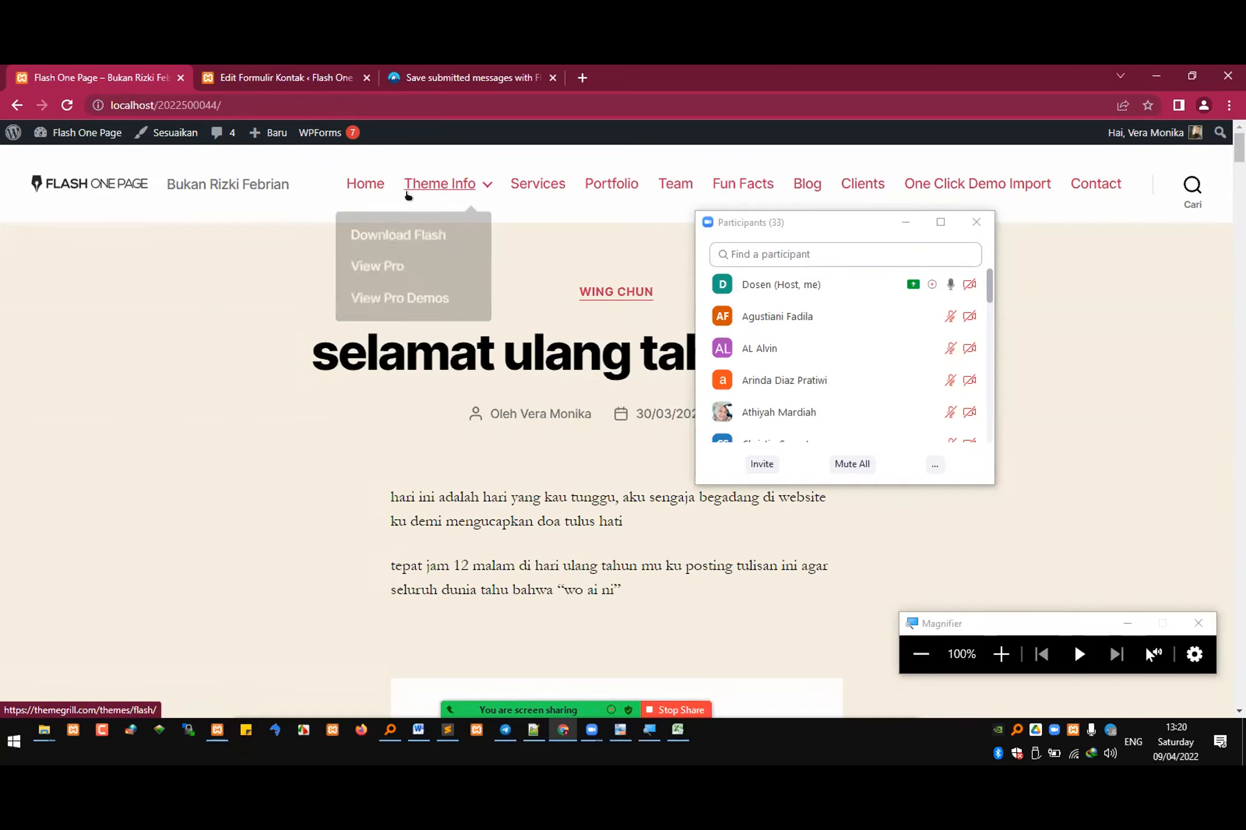
pyautogui.click(307, 73)
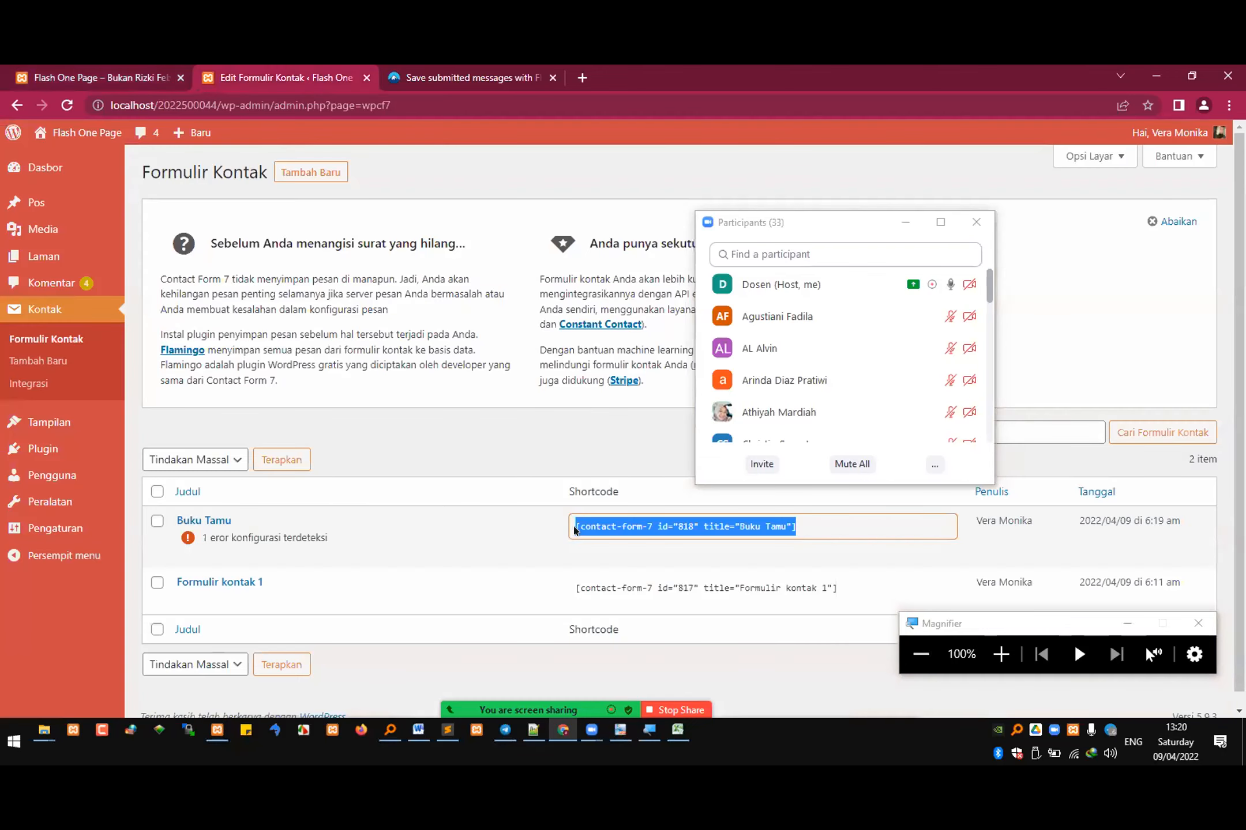
pyautogui.rightClick(640, 531)
pyautogui.click(706, 544)
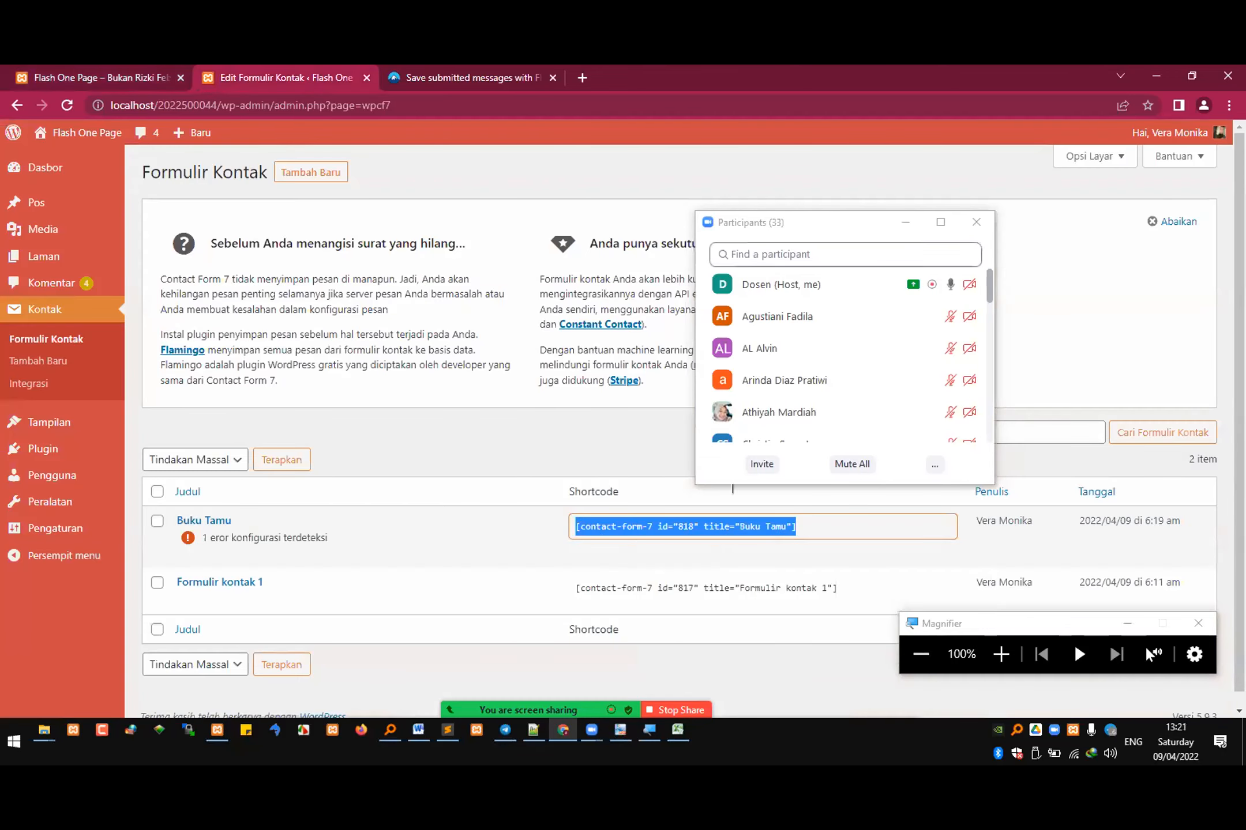
pyautogui.click(905, 222)
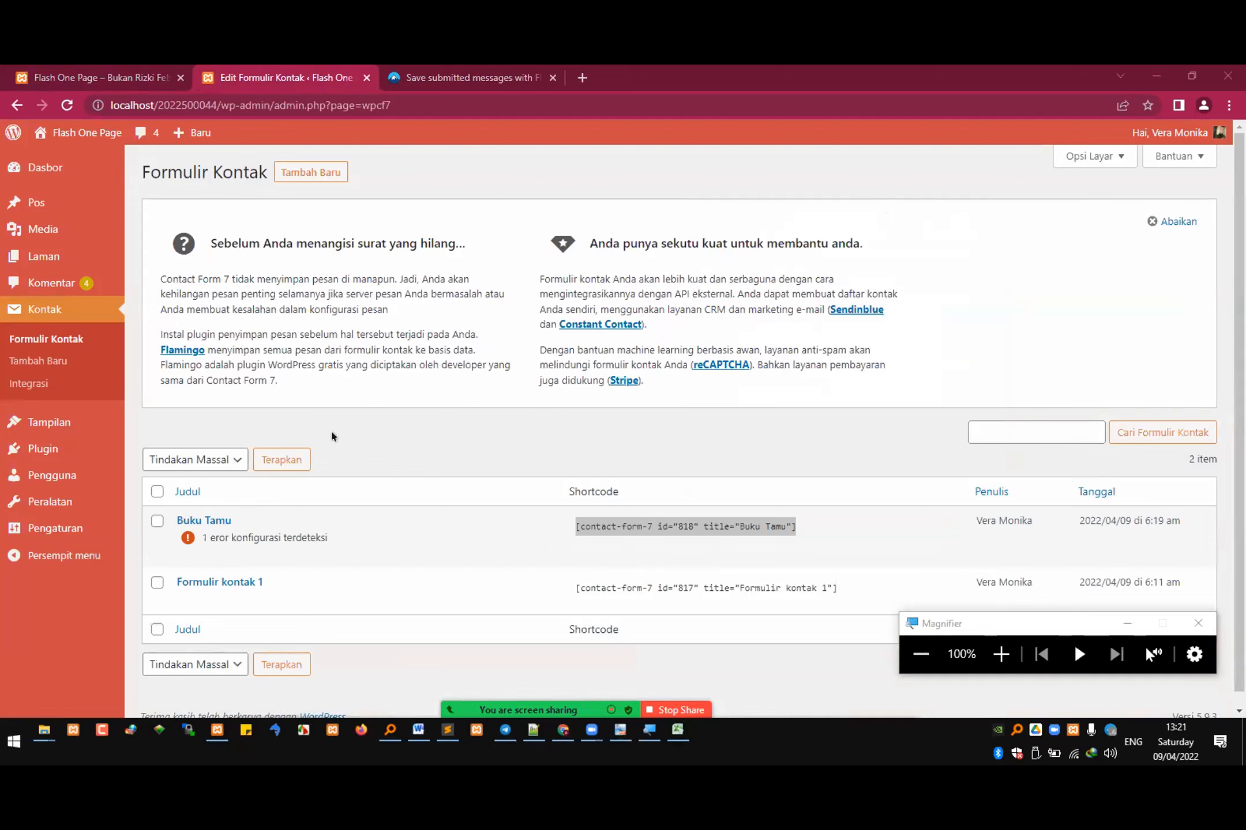
# Step: Open the site's menu editor and review the Primary Menu's items and display location settings
pyautogui.moveTo(104, 424)
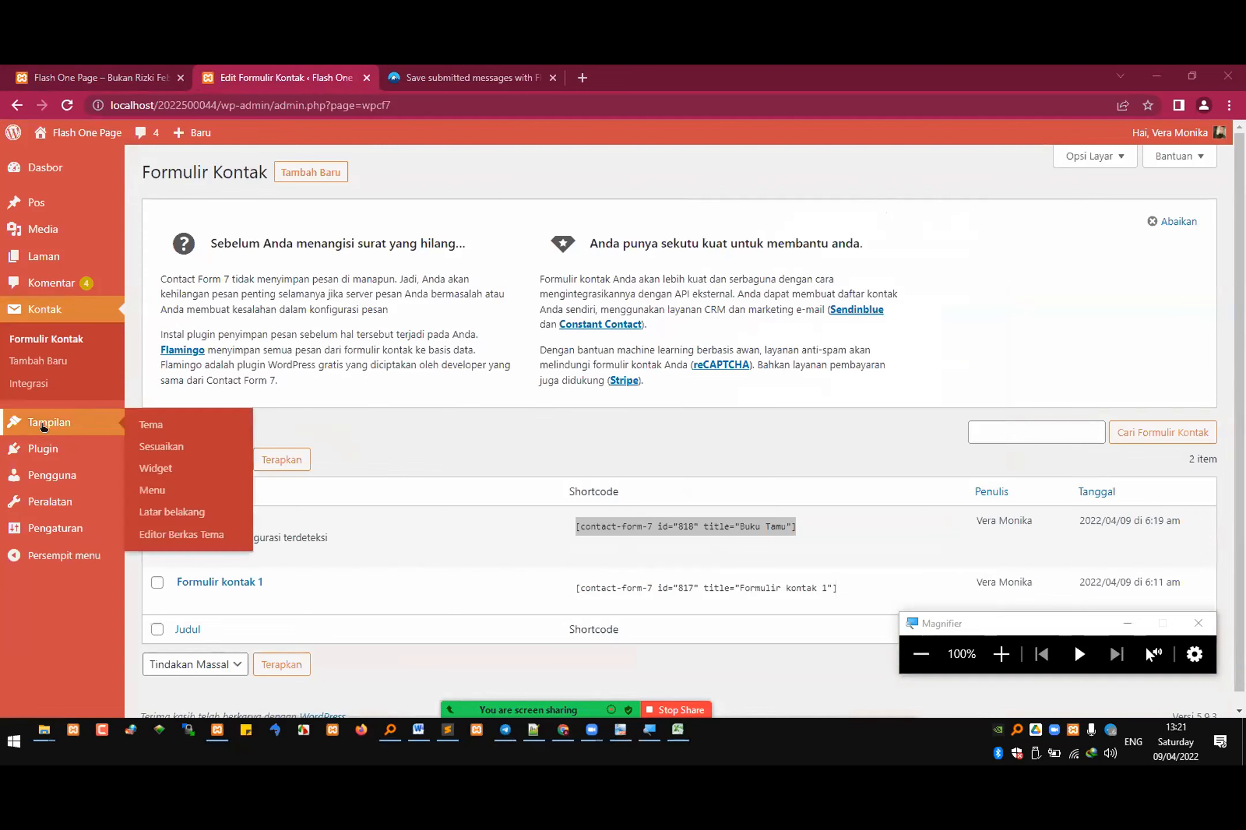
pyautogui.click(170, 494)
pyautogui.scroll(-1, 519, 465)
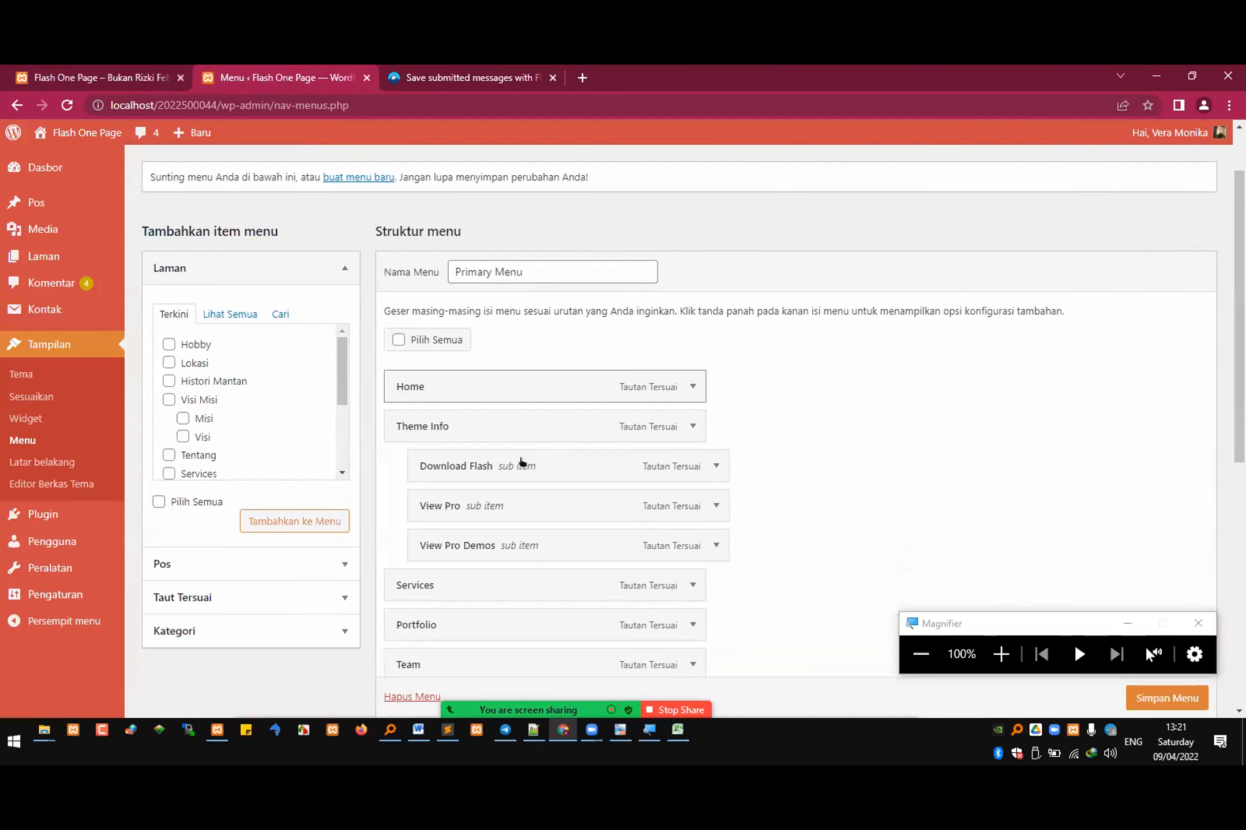
pyautogui.scroll(-4, 476, 461)
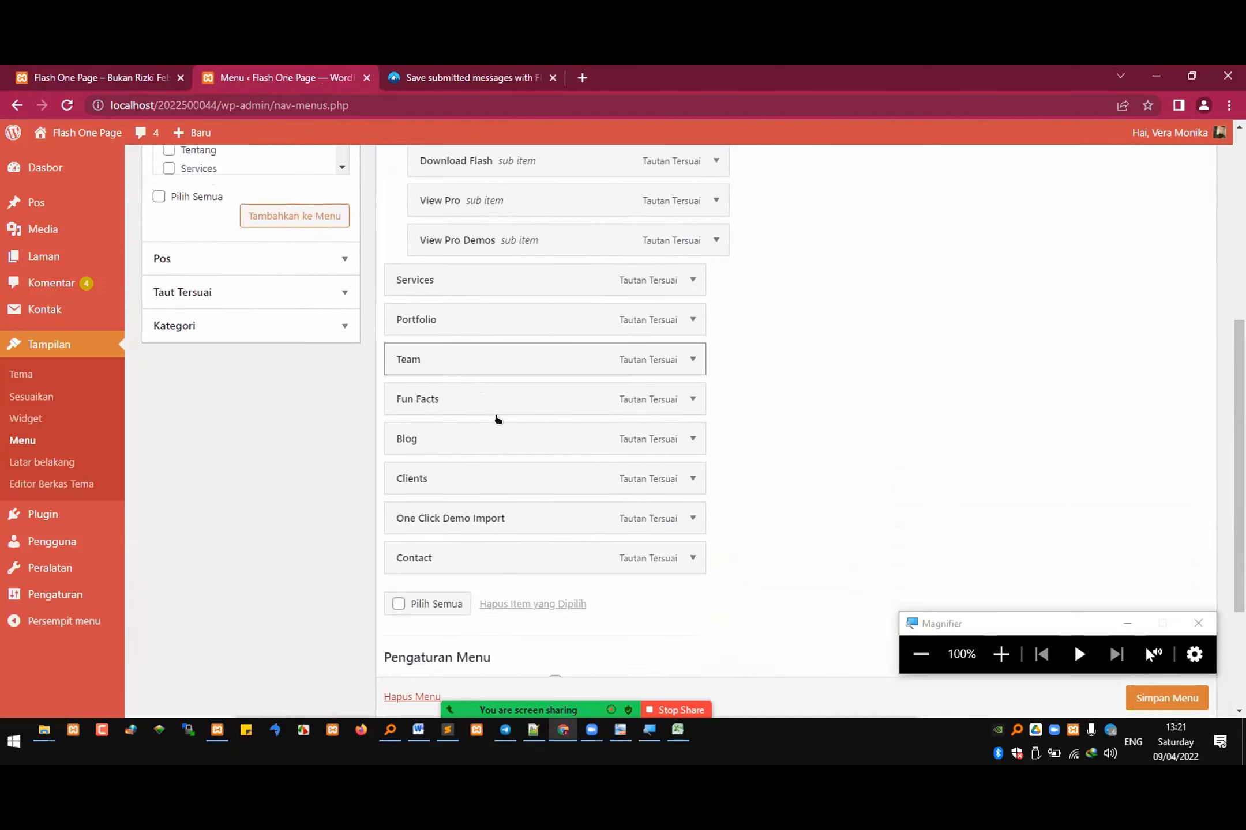
pyautogui.scroll(5, 508, 410)
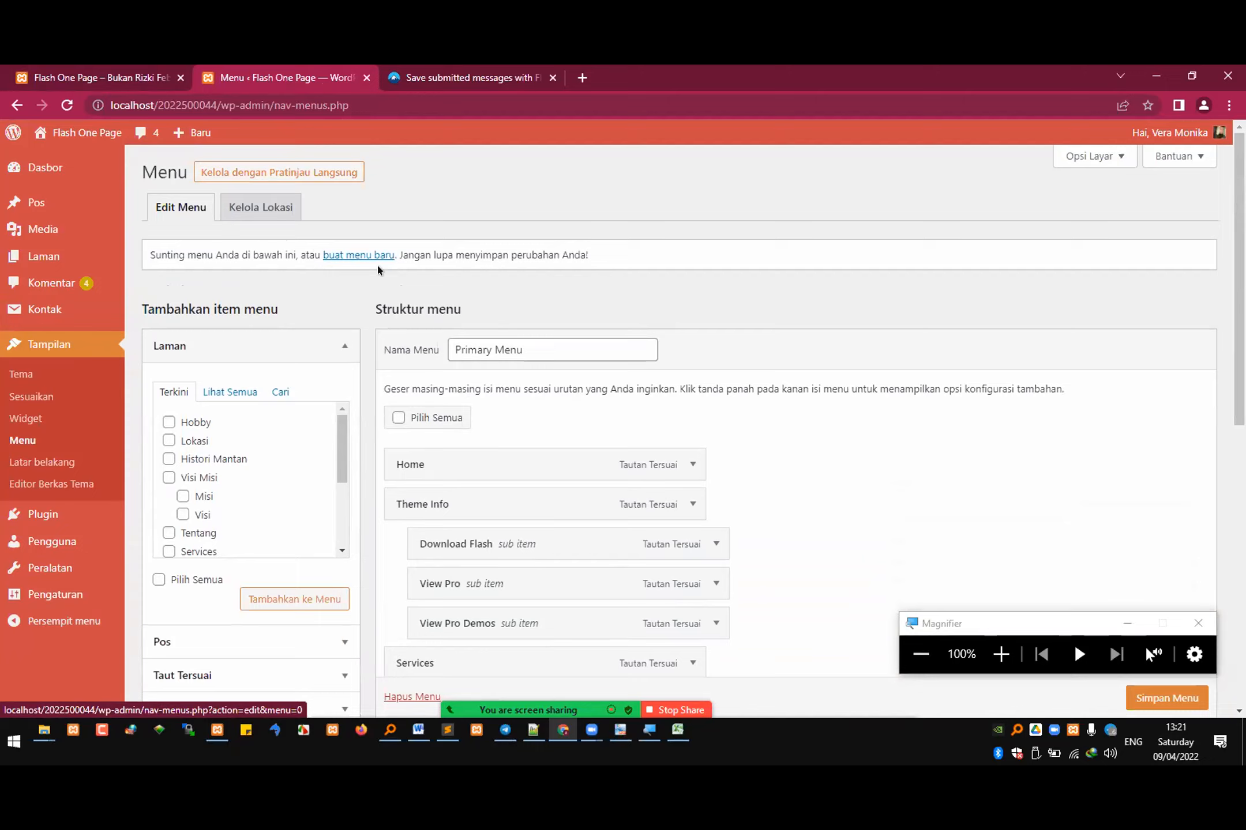
pyautogui.scroll(-4, 392, 271)
pyautogui.scroll(-4, 415, 277)
pyautogui.scroll(-2, 427, 282)
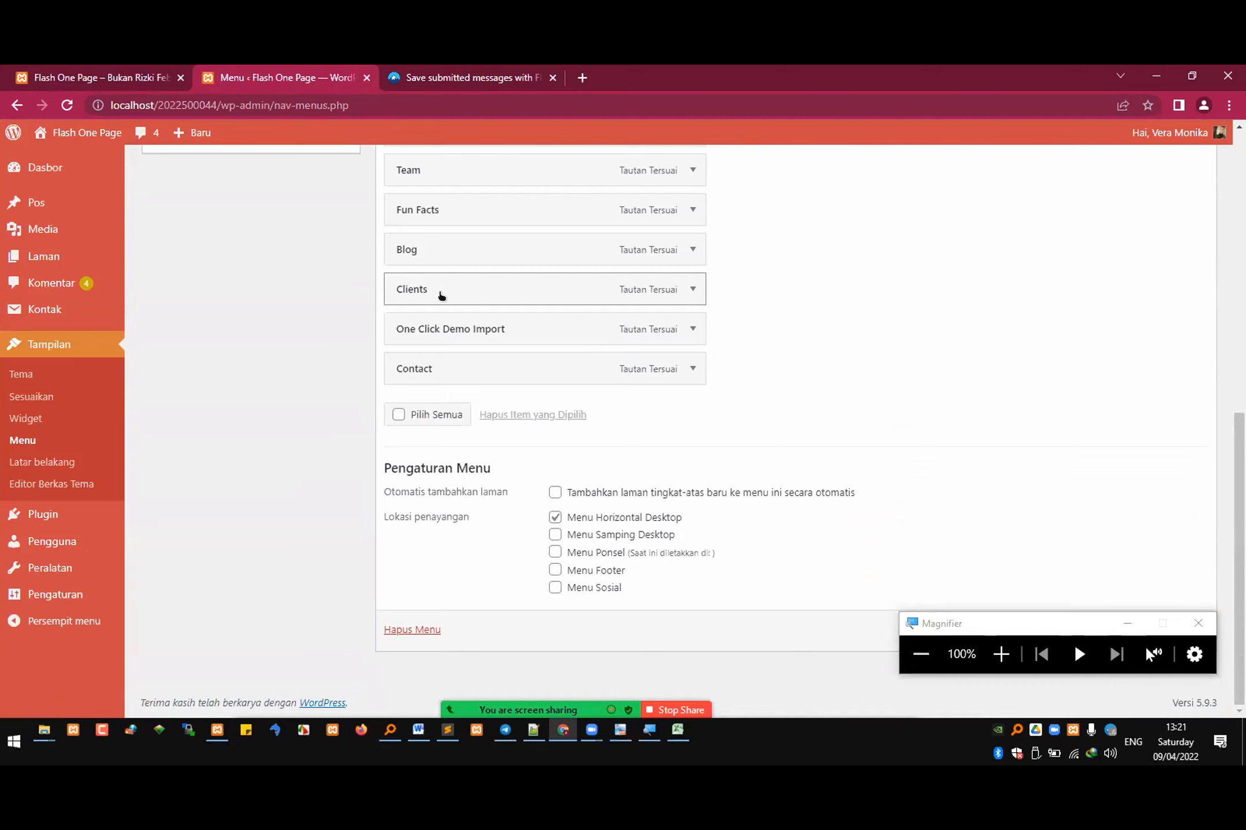
pyautogui.scroll(10, 438, 285)
# Step: Check the menu choices for the theme's Menu Horizontal Desktop and Menu Samping Desktop locations, and return to menu editing
pyautogui.click(281, 212)
pyautogui.click(454, 304)
pyautogui.click(456, 306)
pyautogui.click(469, 344)
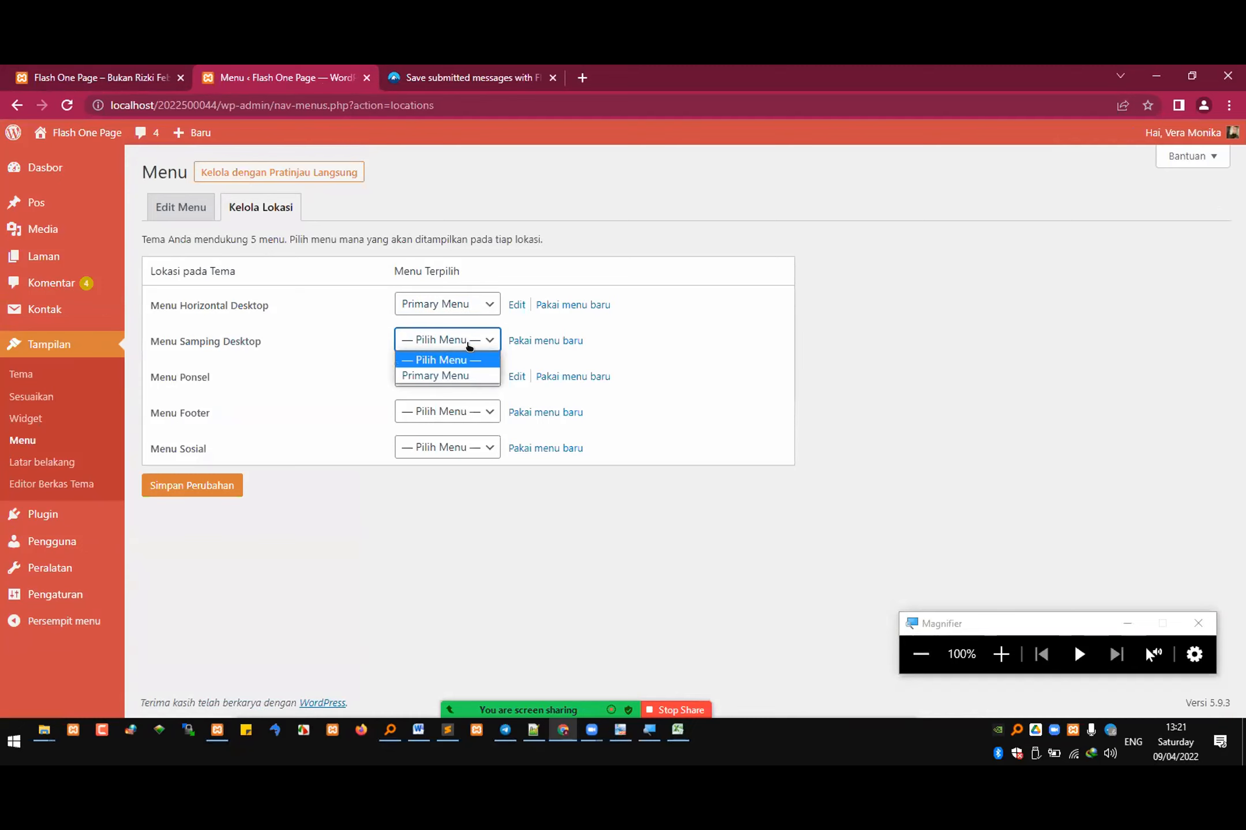
pyautogui.click(469, 345)
pyautogui.click(182, 208)
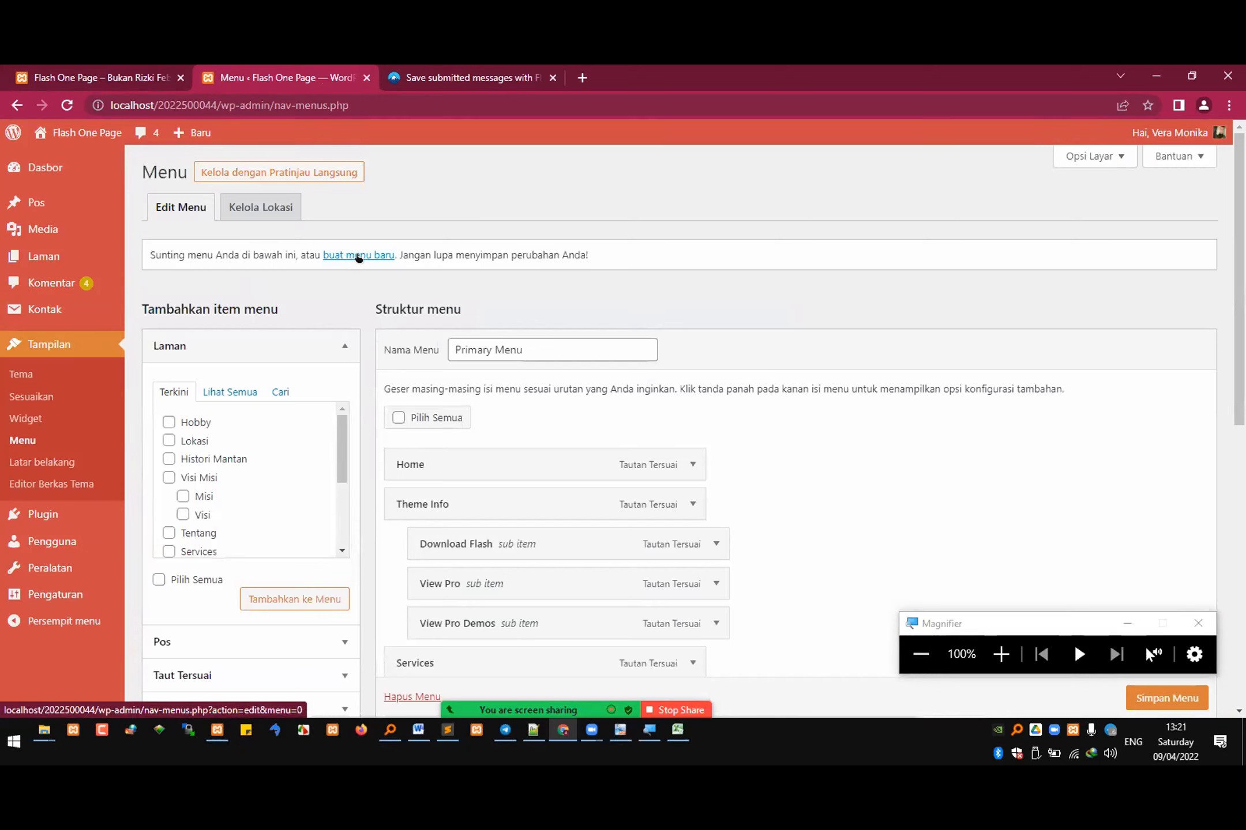
# Step: Compare the available pages and Primary Menu items with the header menu on the site's home page
pyautogui.scroll(-4, 242, 467)
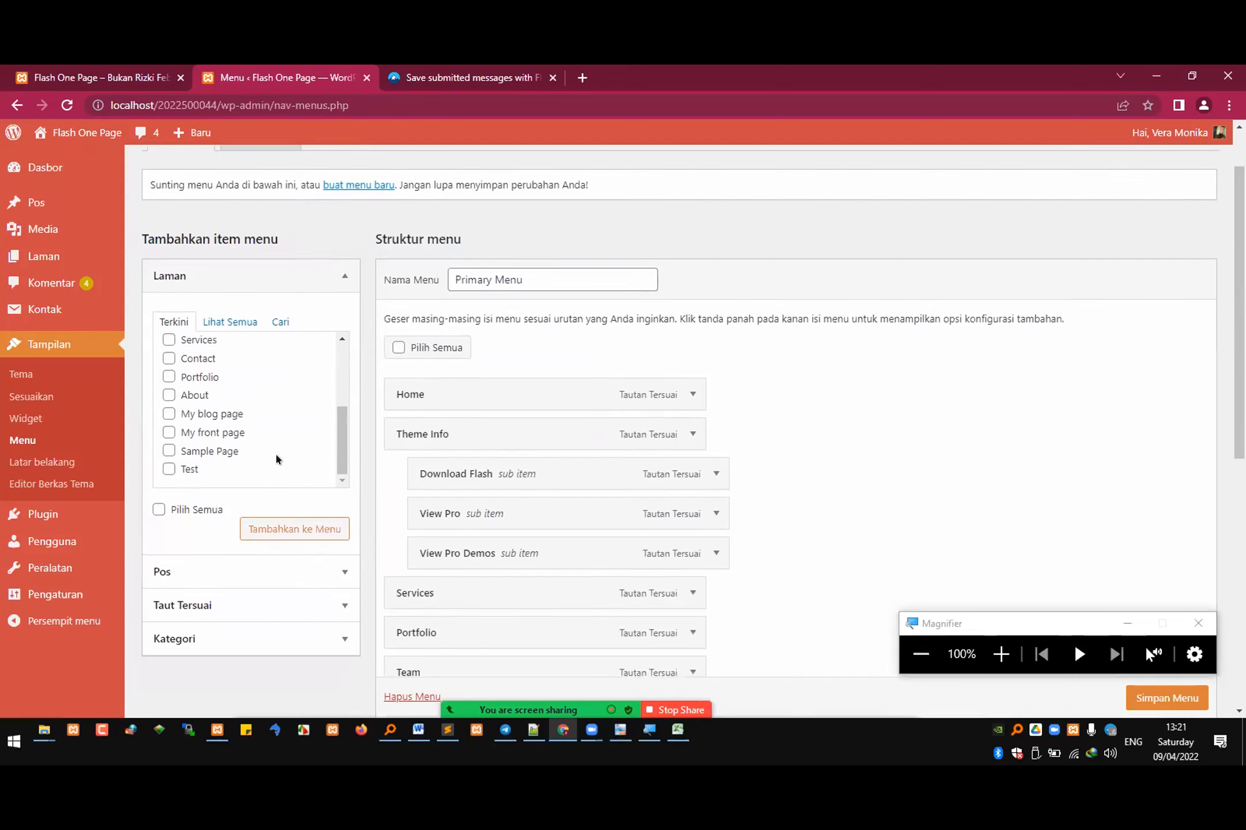
pyautogui.scroll(3, 293, 426)
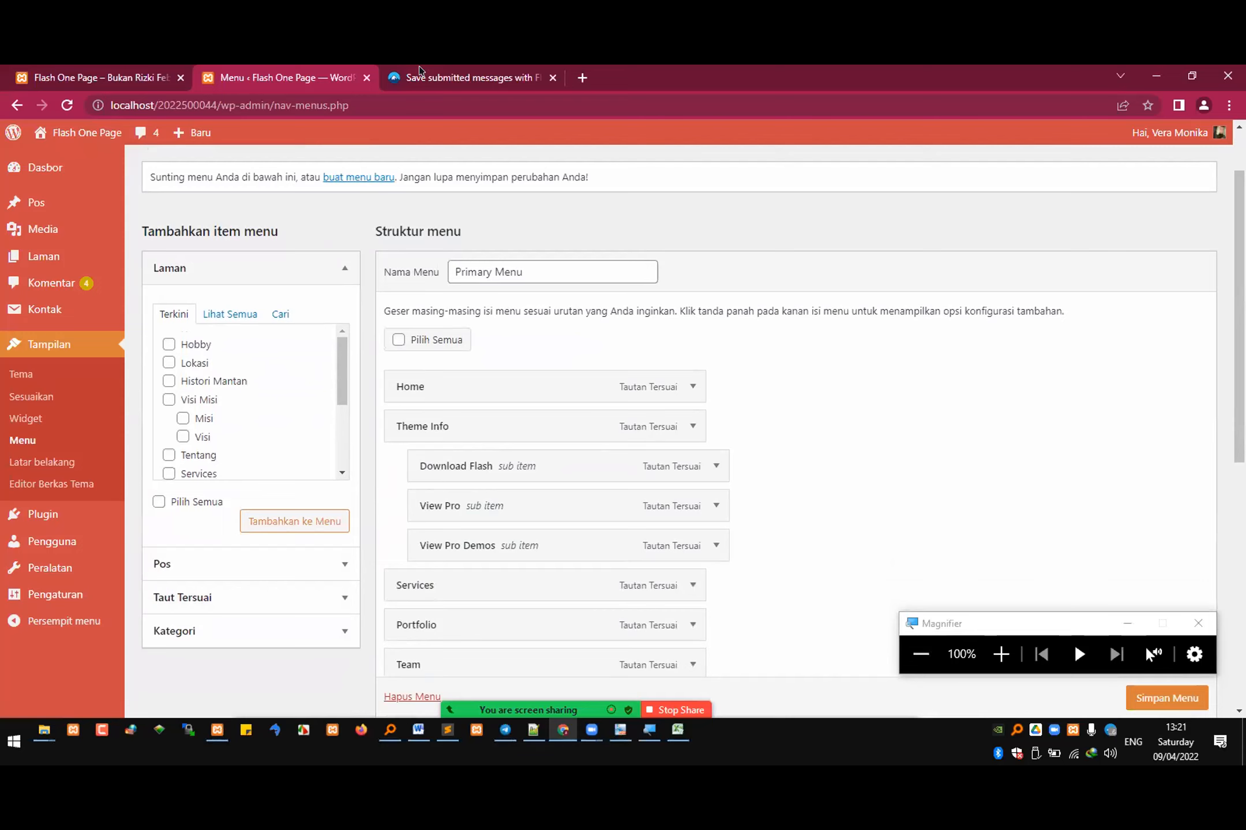
pyautogui.click(81, 71)
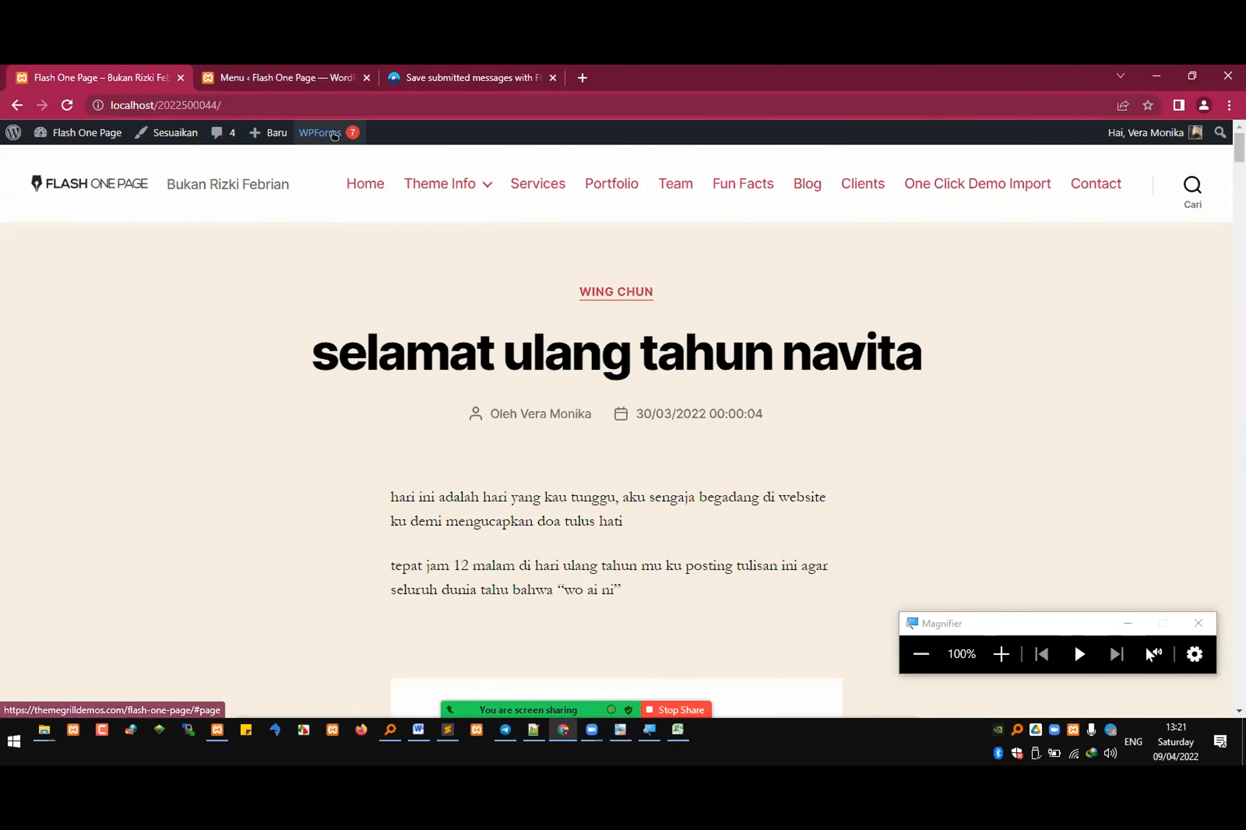
pyautogui.click(318, 80)
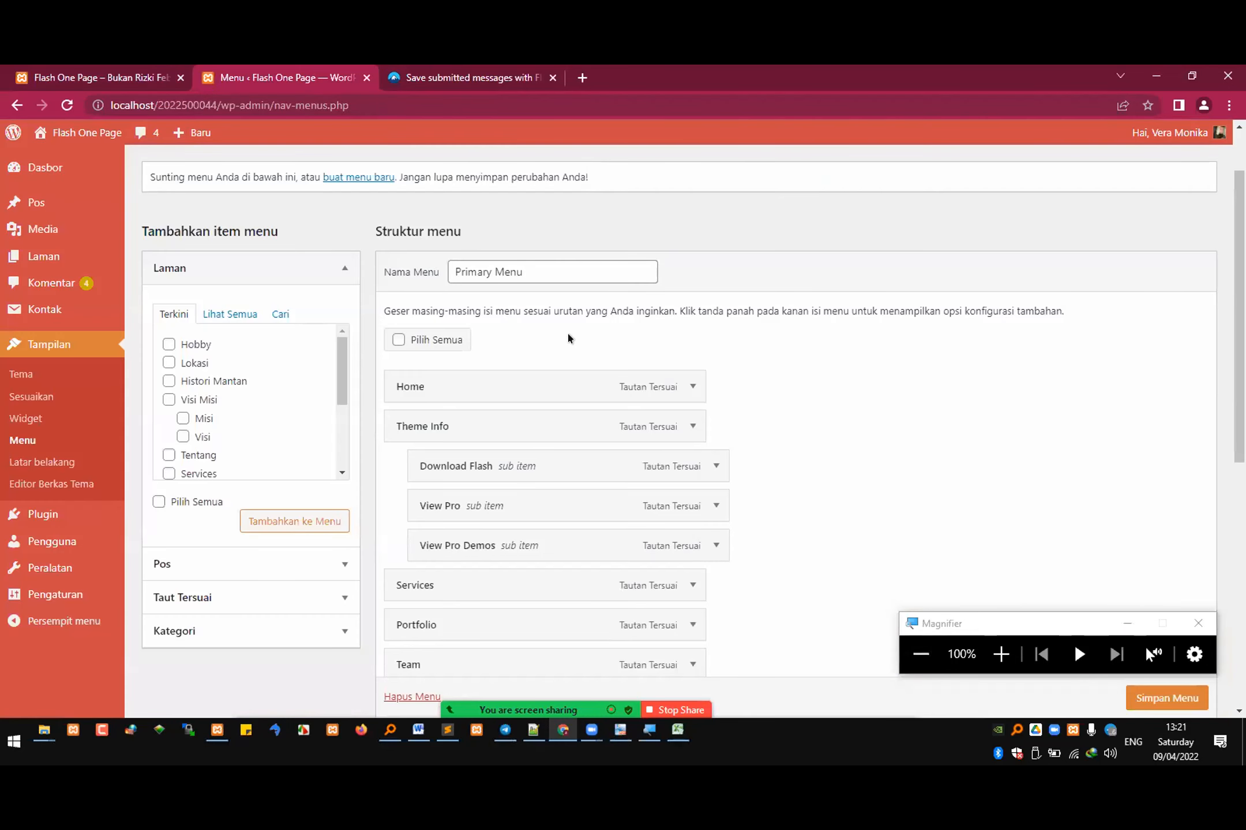
pyautogui.scroll(-2, 568, 339)
pyautogui.scroll(2, 562, 330)
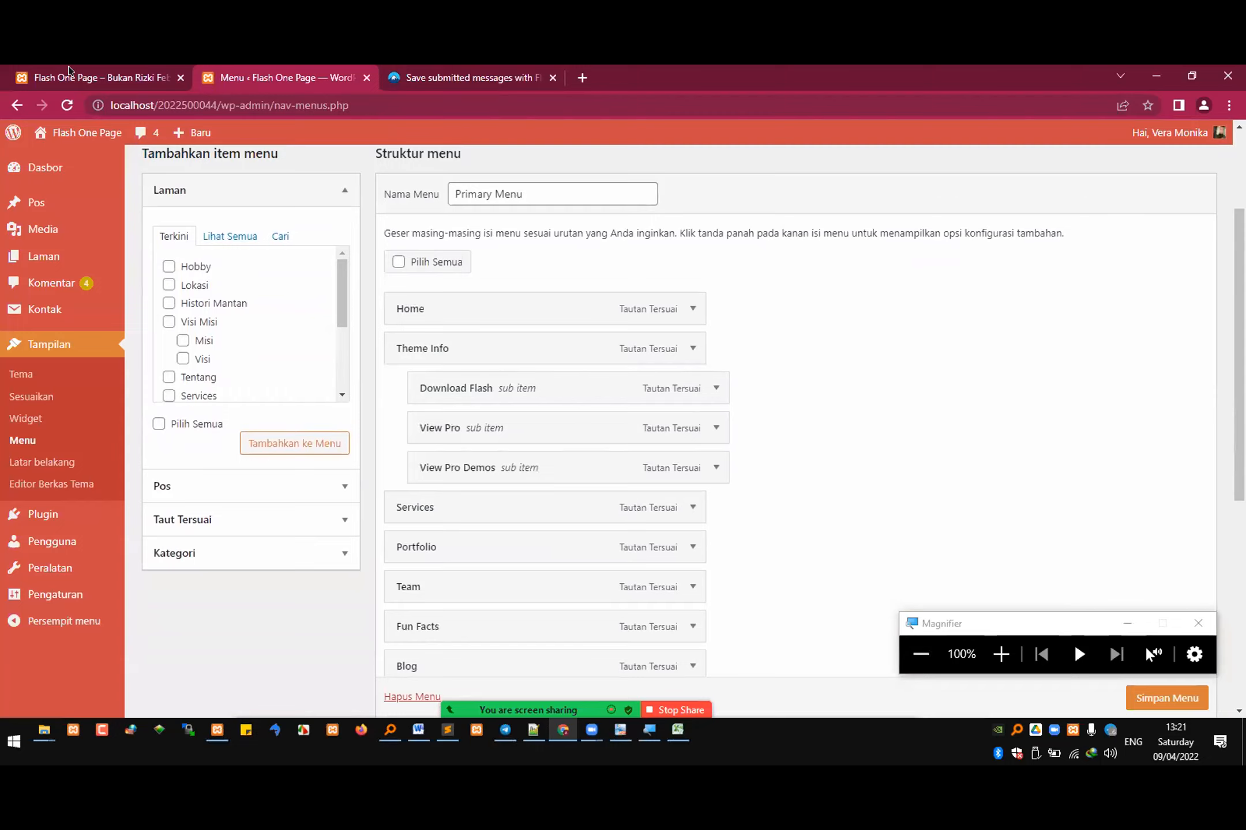
pyautogui.click(69, 72)
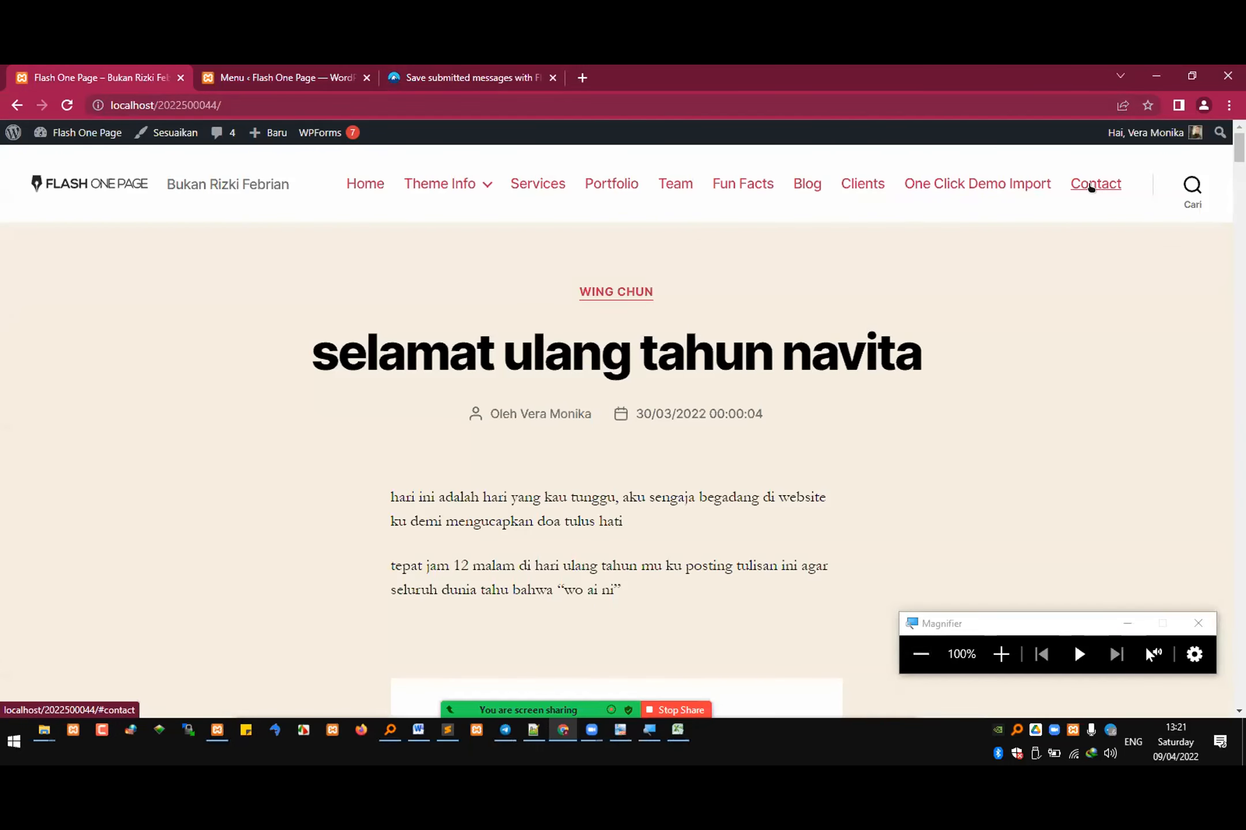
pyautogui.click(306, 83)
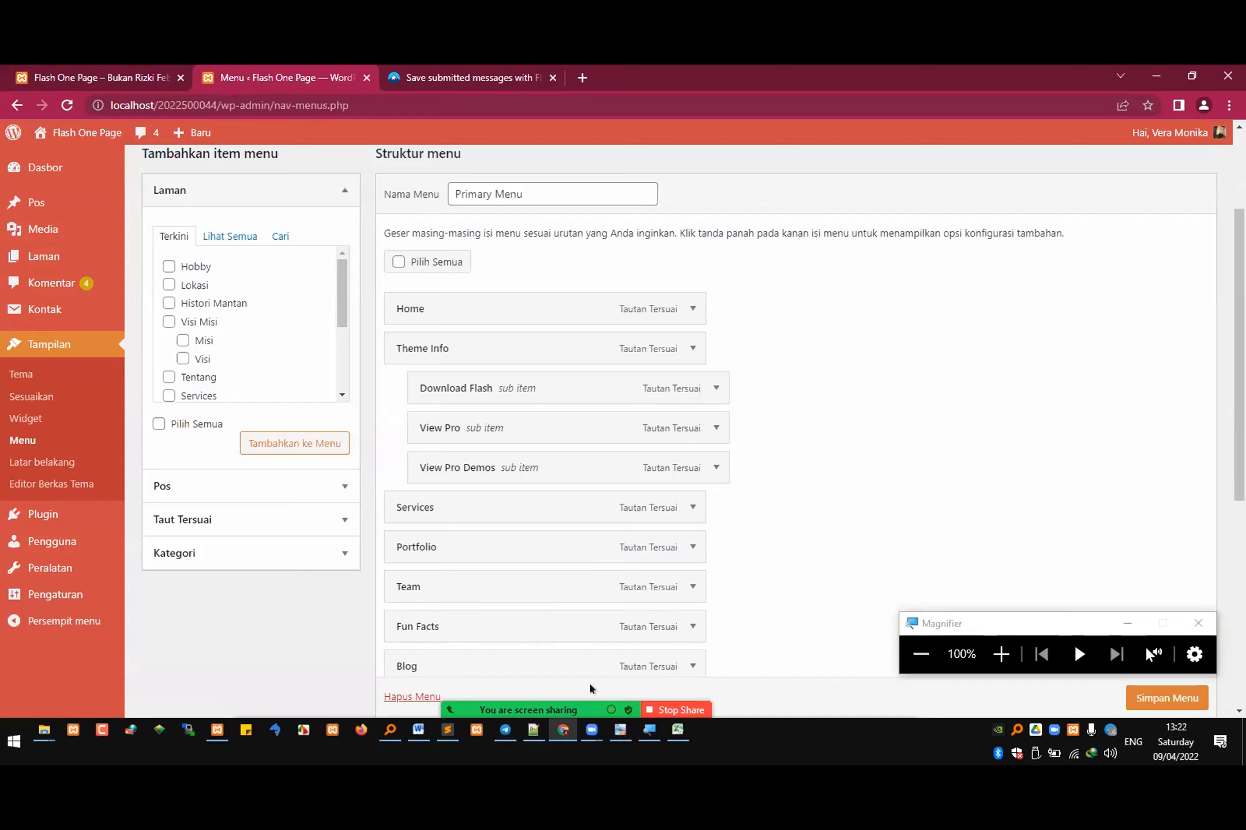
# Step: Bring up the Zoom participants list over the menu editor
pyautogui.moveTo(591, 688)
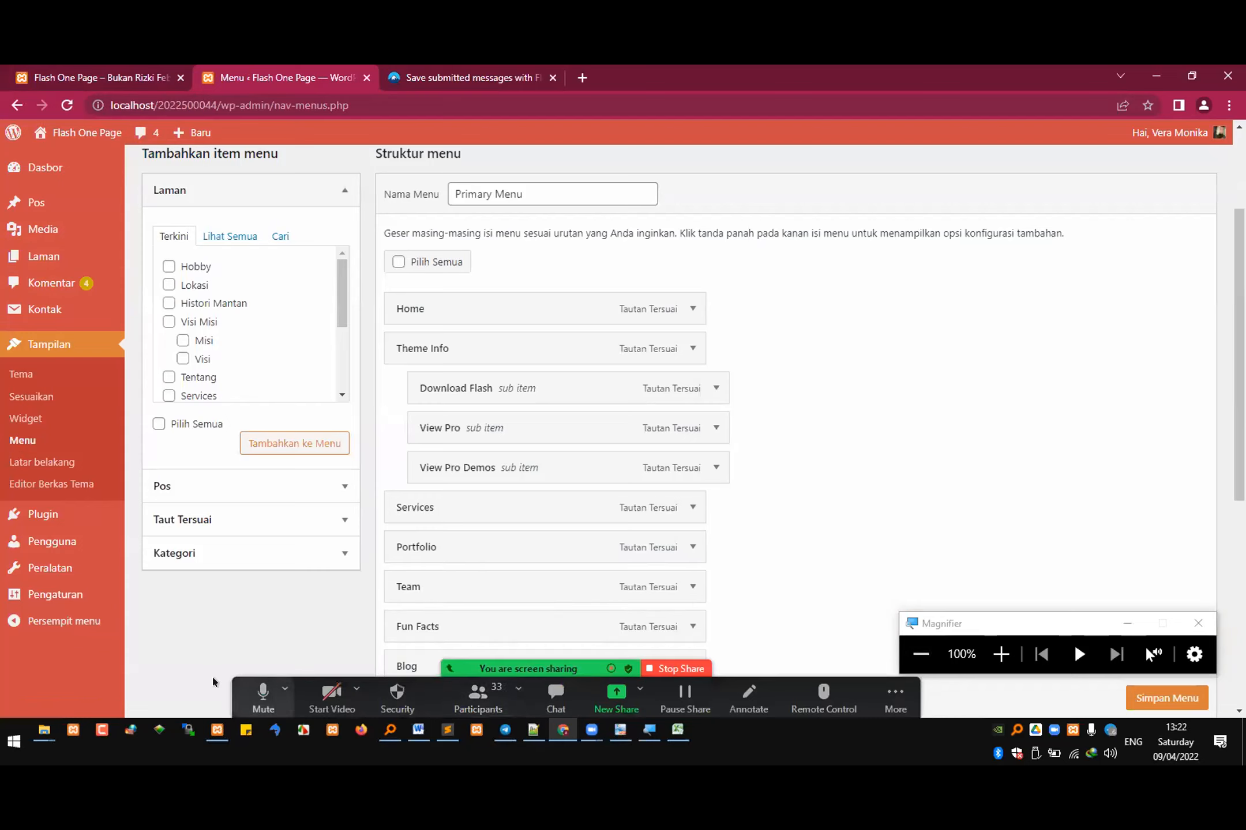
pyautogui.click(285, 689)
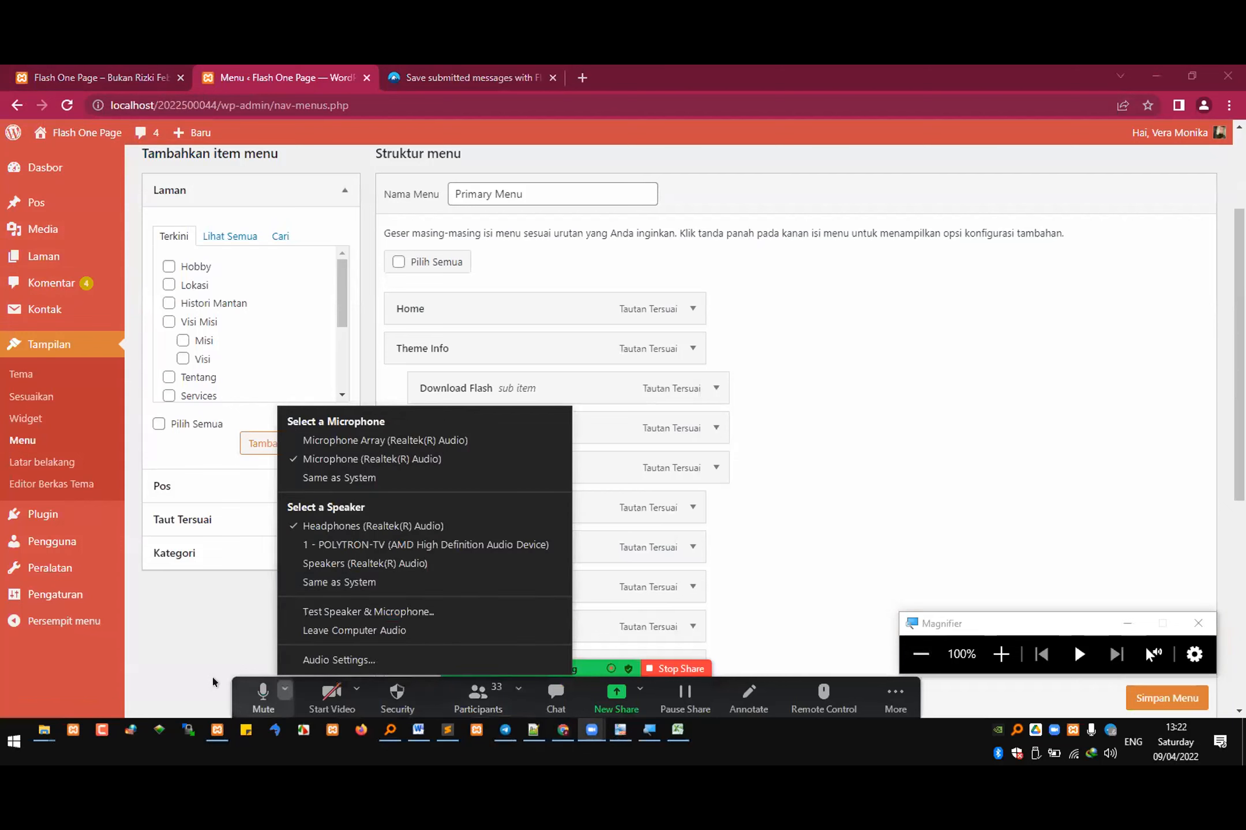
pyautogui.click(556, 697)
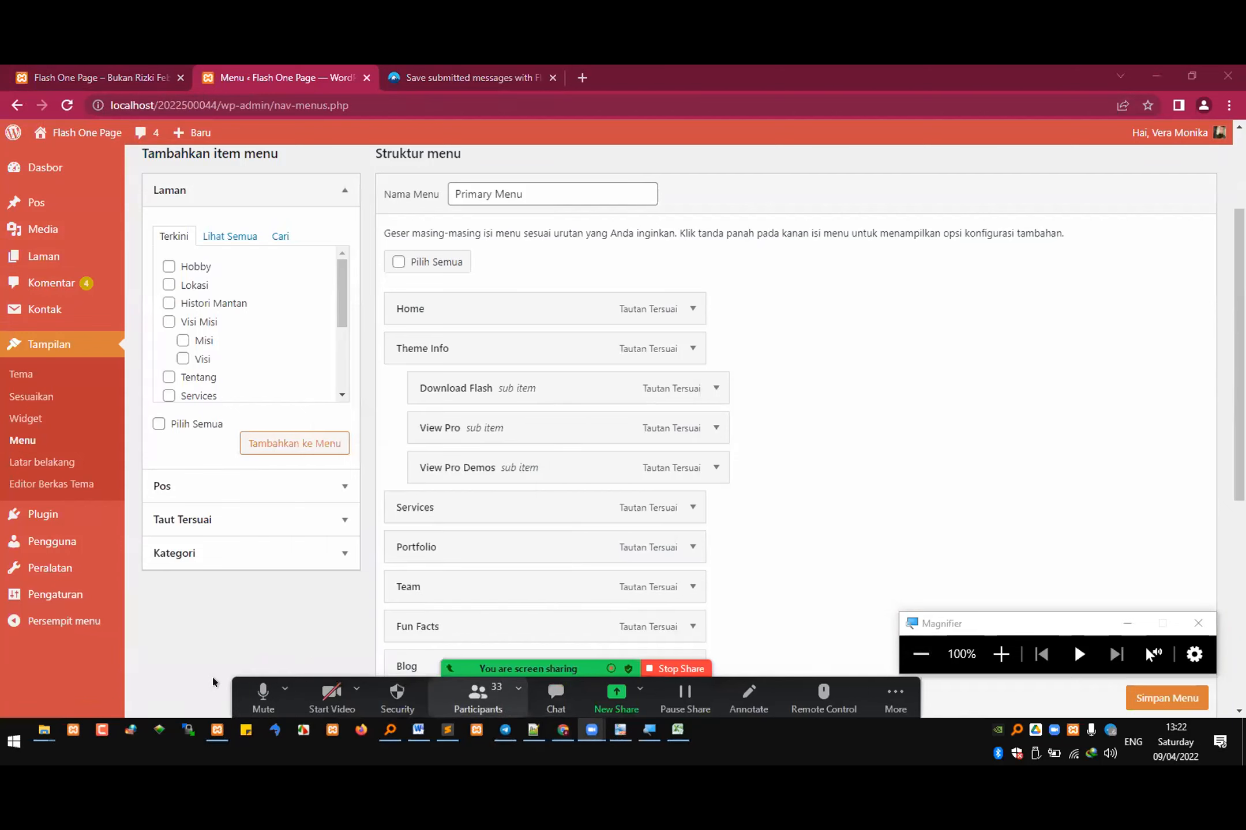
pyautogui.click(295, 636)
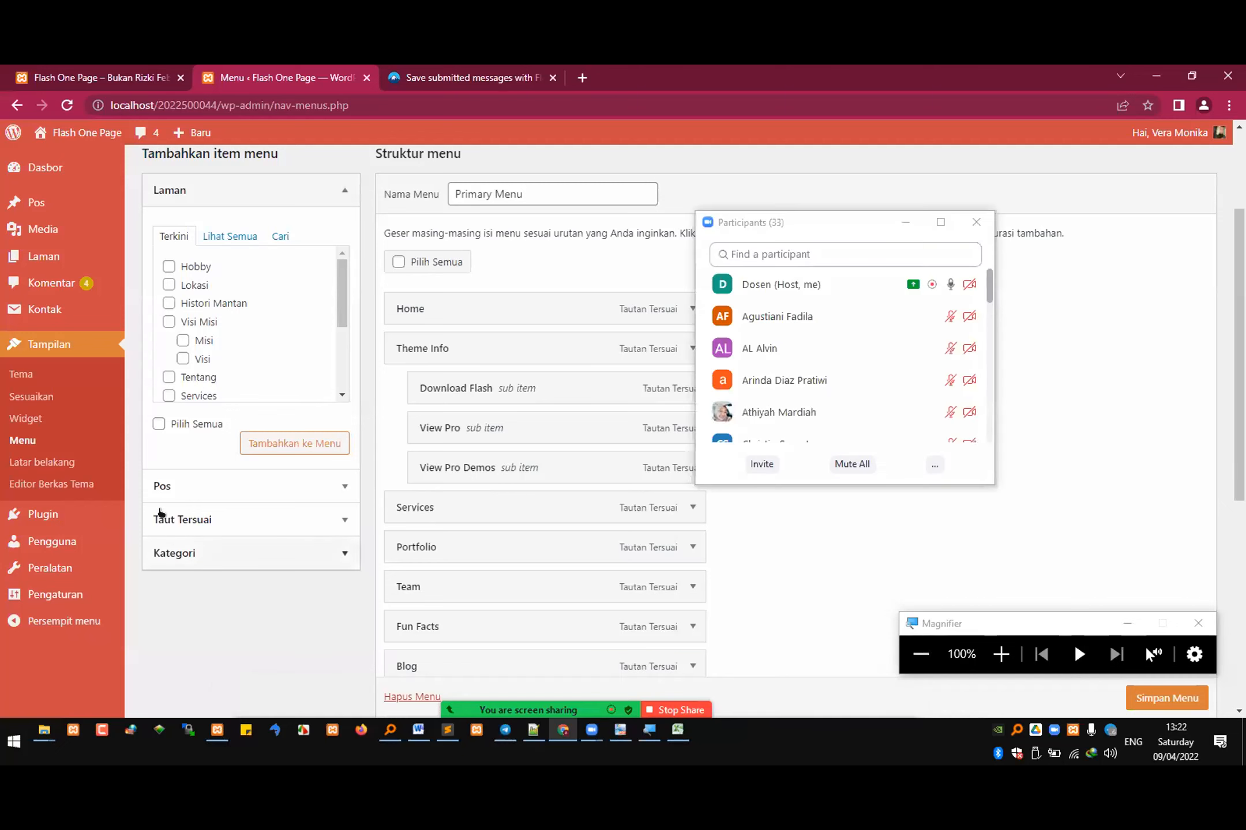
# Step: Begin a new menu named "menubaruku" and move the participants window clear of the menu settings
pyautogui.scroll(3, 367, 369)
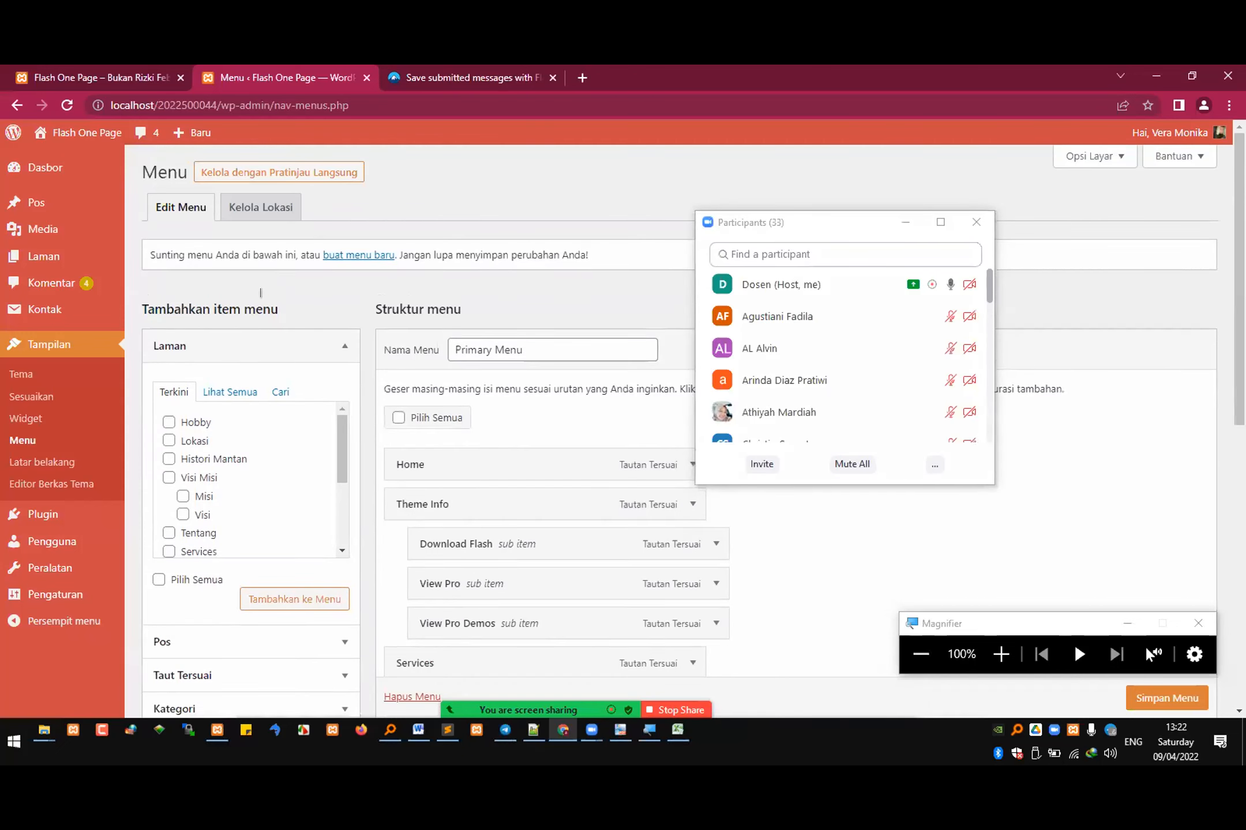
pyautogui.click(349, 256)
pyautogui.click(537, 350)
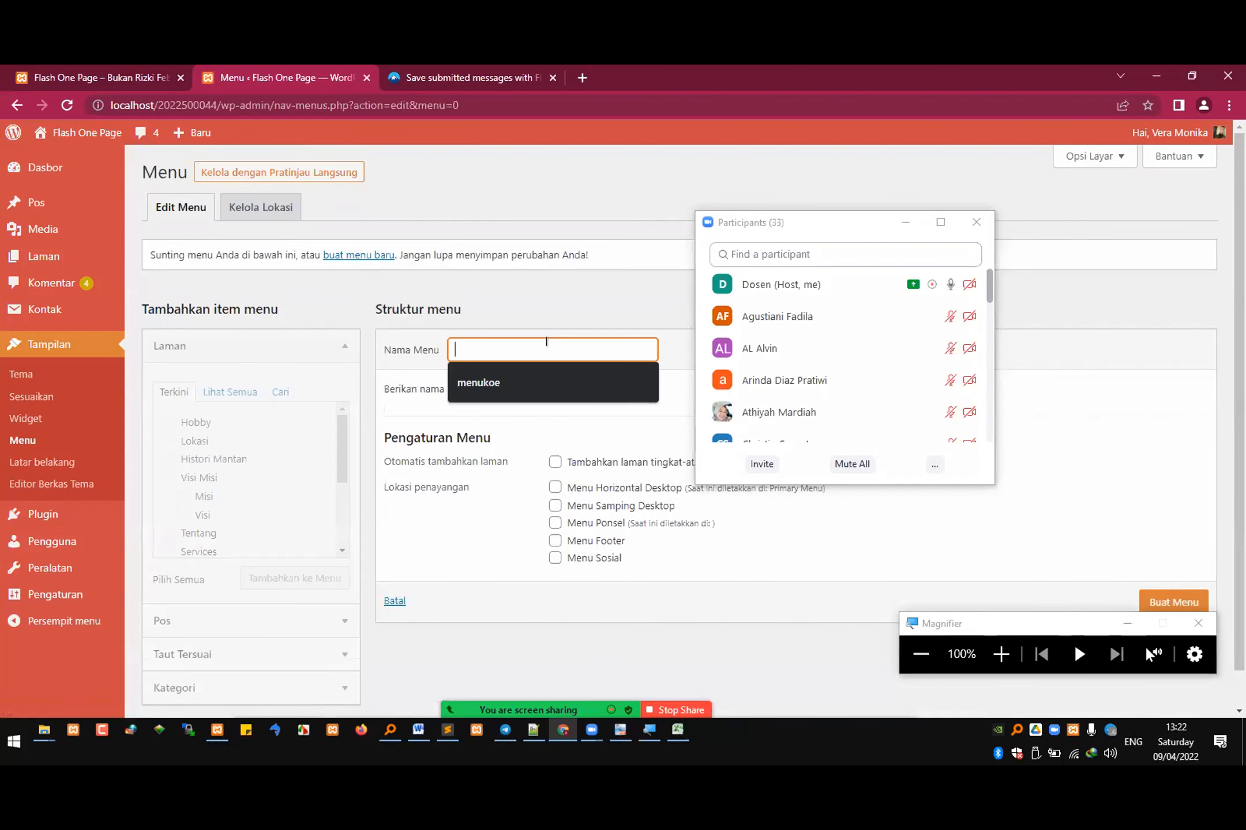
pyautogui.write('menubaruku')
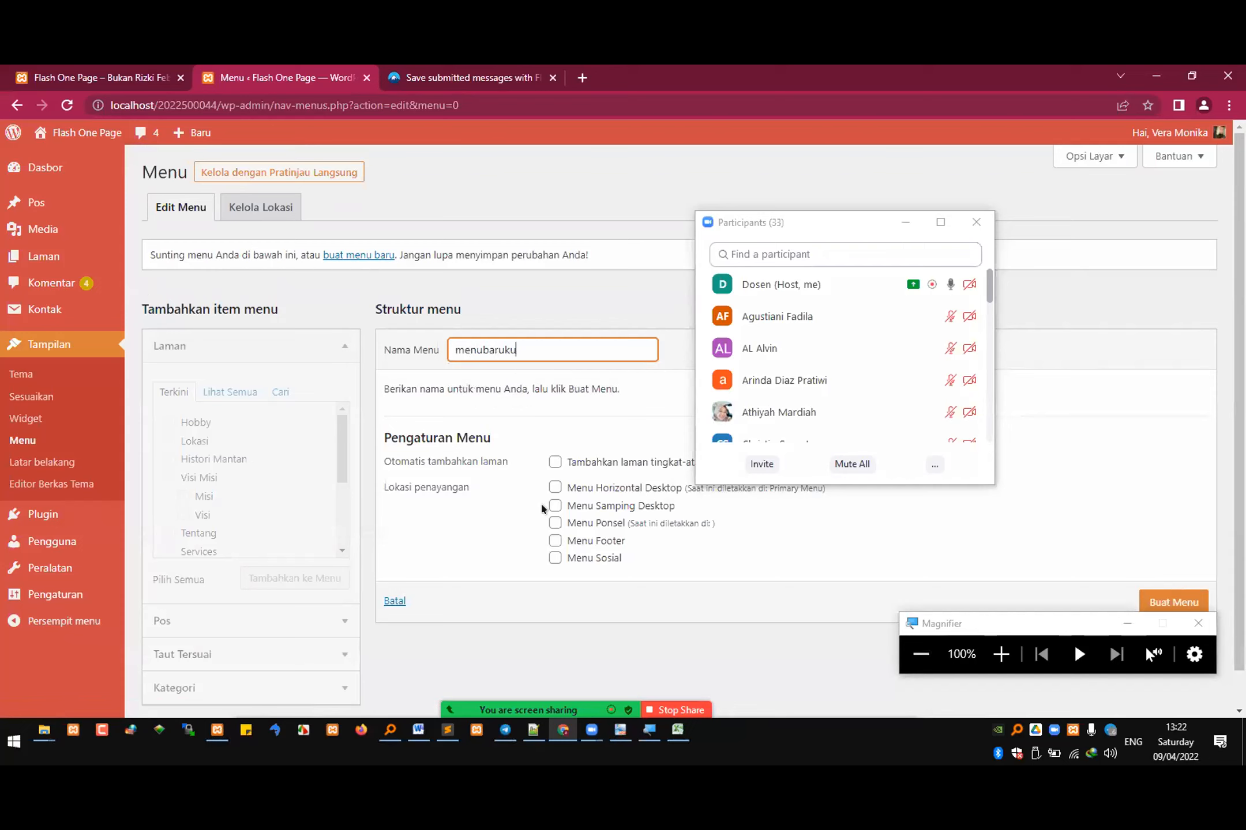
pyautogui.click(831, 223)
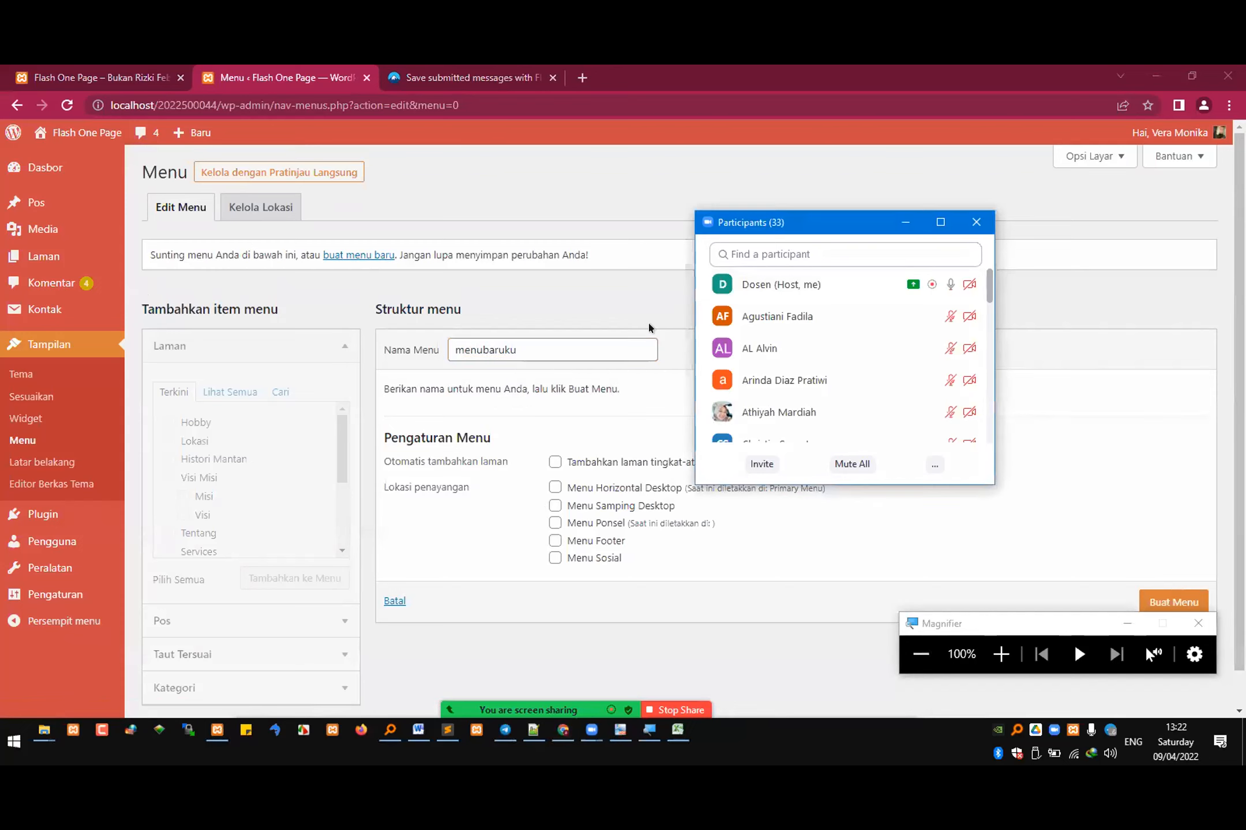
pyautogui.moveTo(831, 223); pyautogui.dragTo(975, 158)
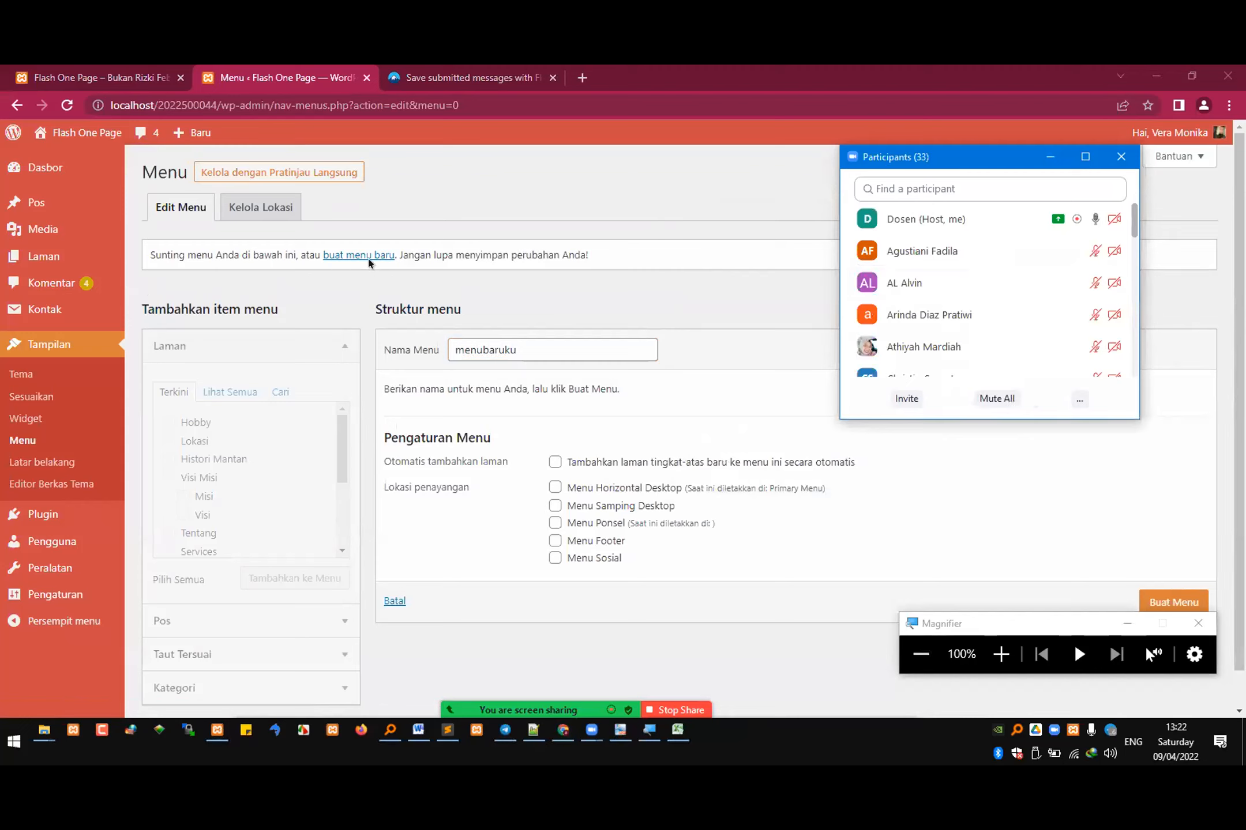
pyautogui.moveTo(521, 347); pyautogui.dragTo(426, 358)
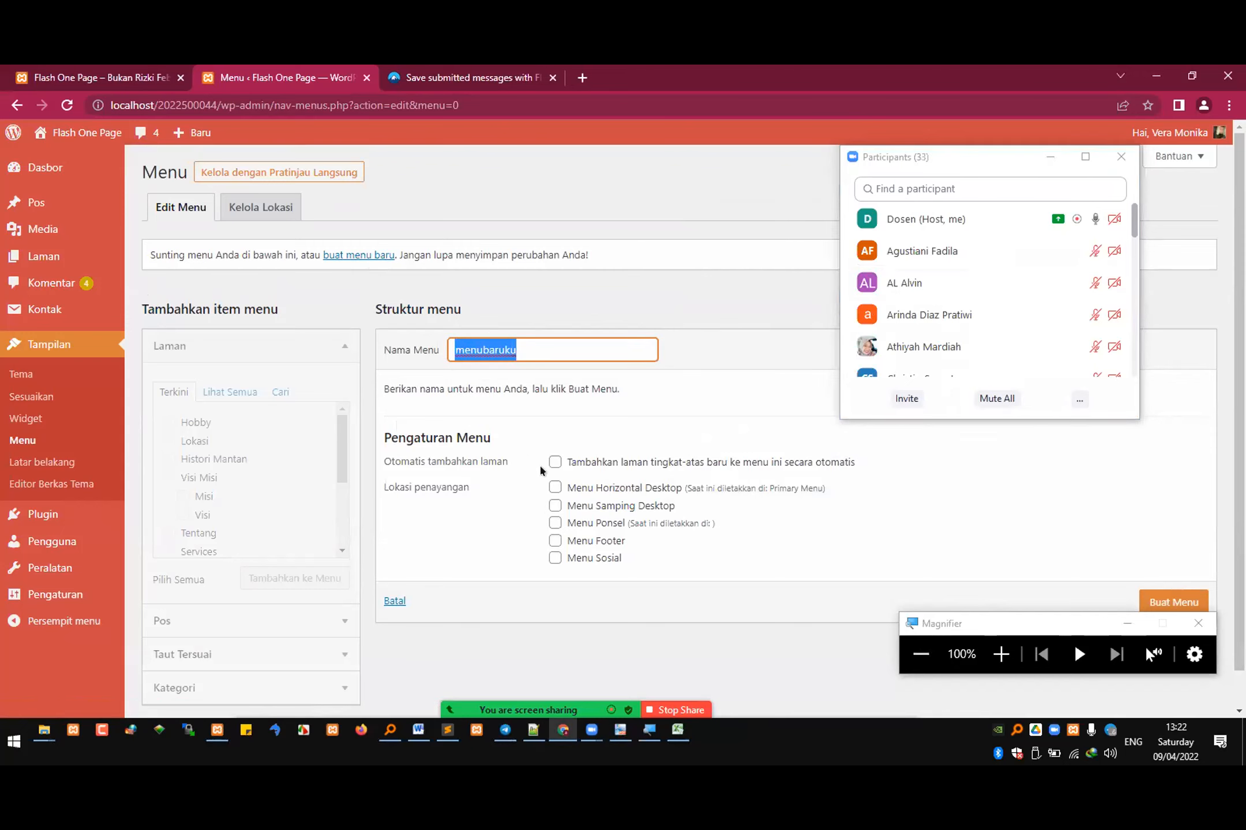
# Step: Create the menu with automatic adding of new top-level pages and Menu Horizontal Desktop as its location, and minimize the participants window
pyautogui.click(558, 461)
pyautogui.click(555, 462)
pyautogui.click(555, 488)
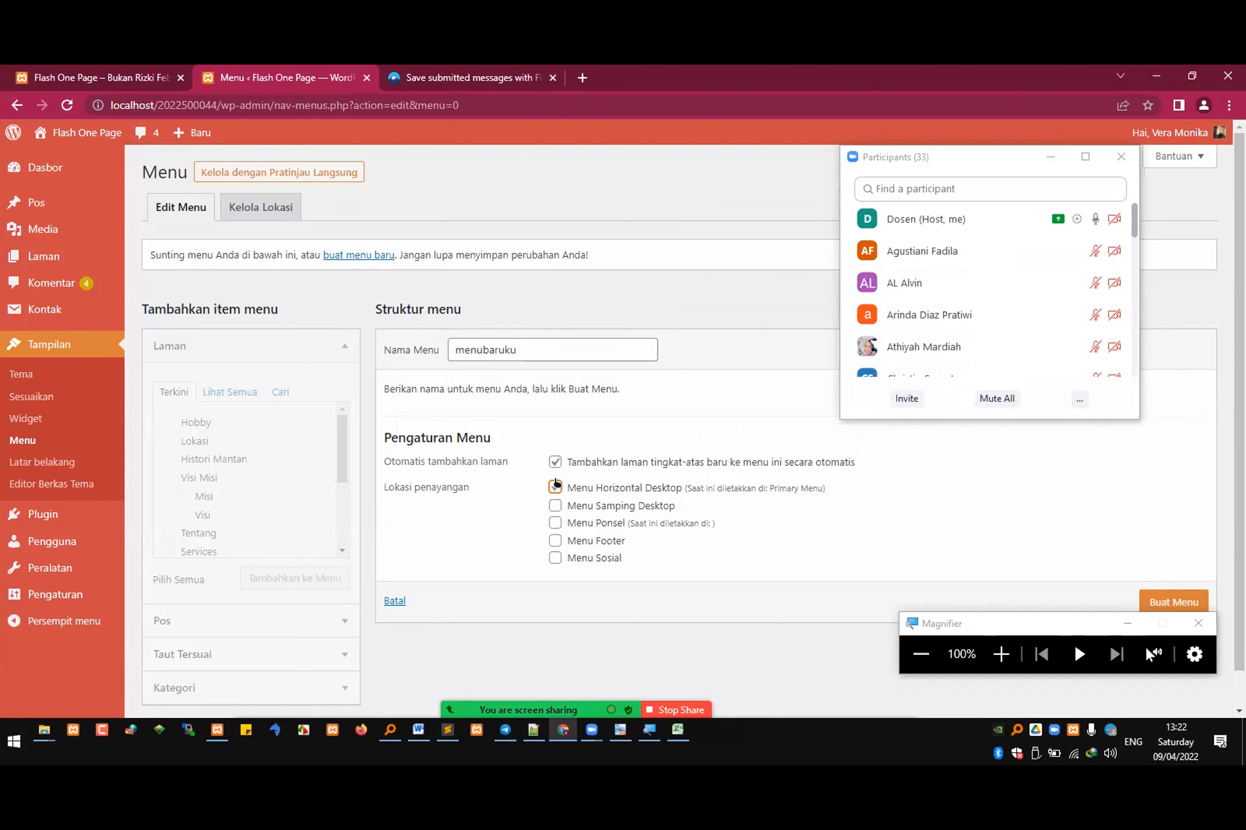
pyautogui.click(1149, 600)
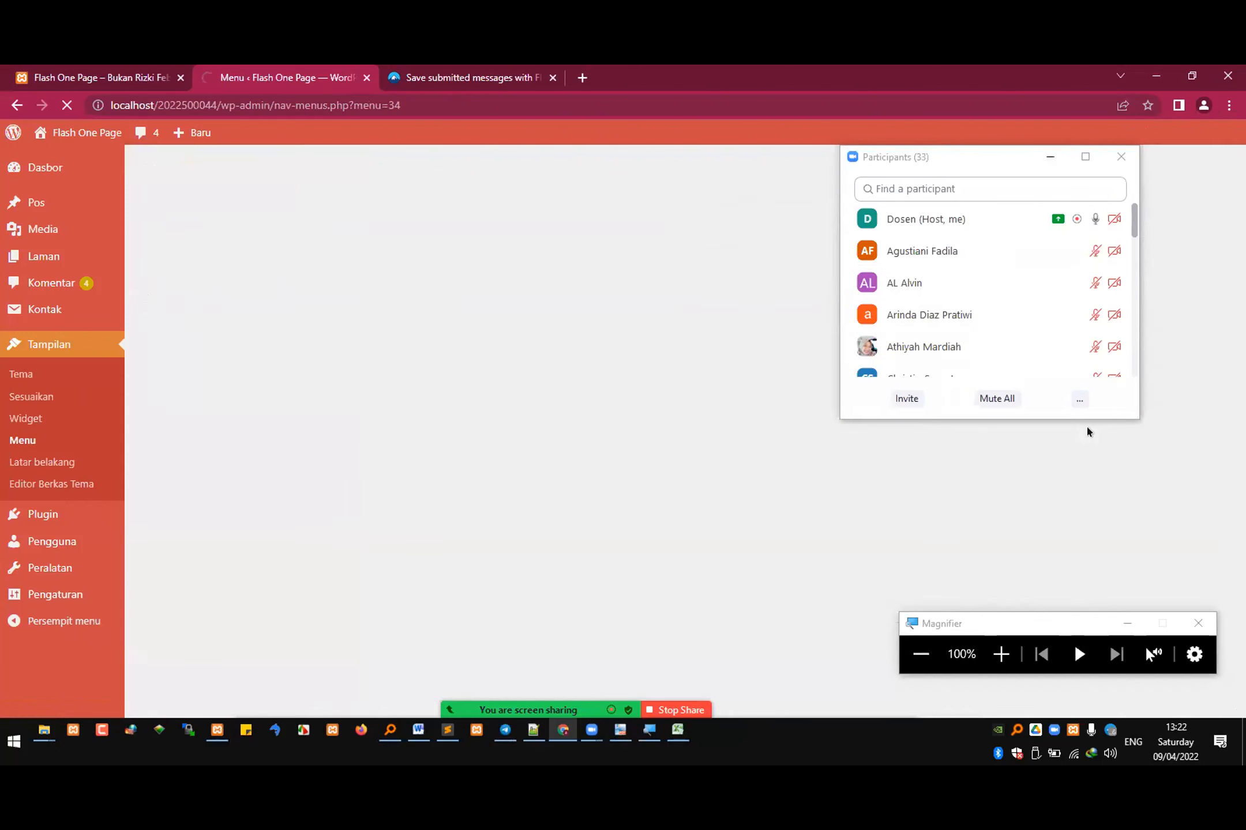
pyautogui.click(1050, 157)
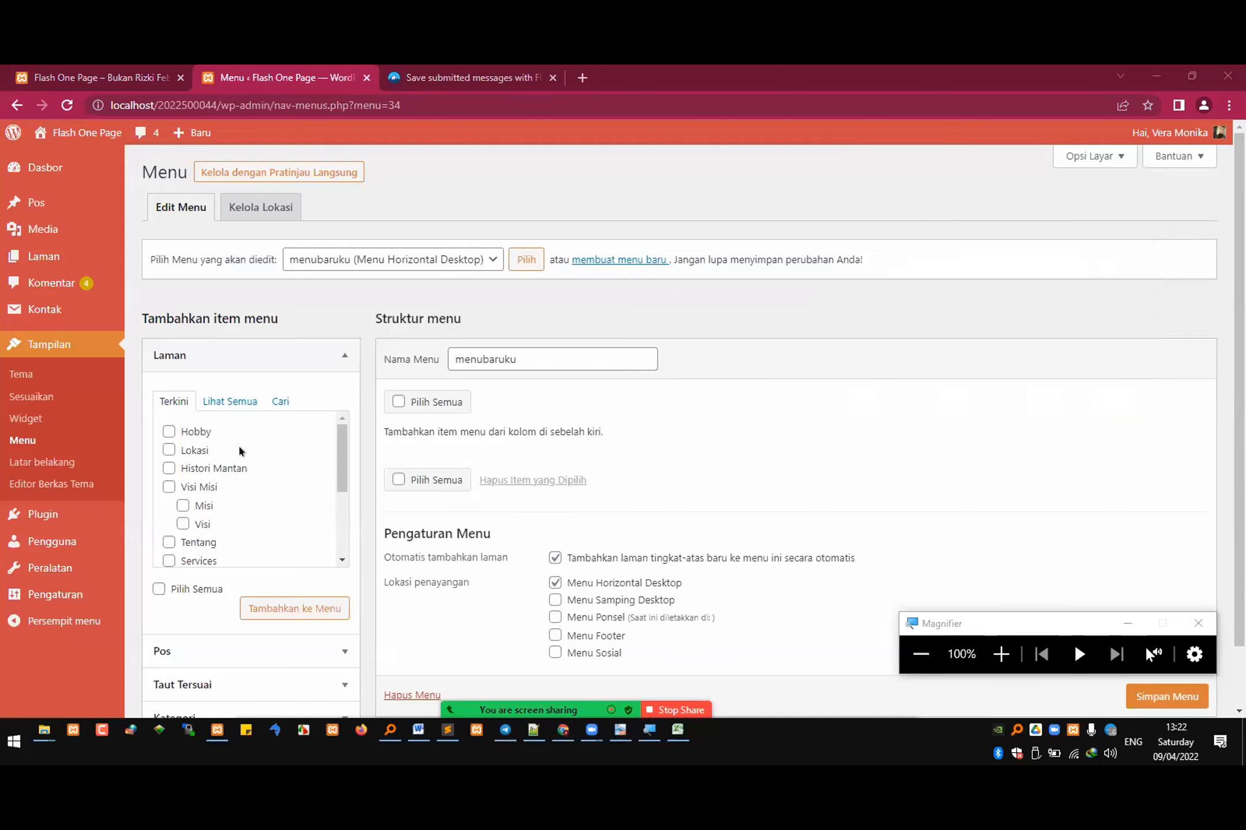
# Step: Begin a custom link item for the new menu with the link text "Beranda"
pyautogui.scroll(-4, 243, 461)
pyautogui.scroll(-2, 245, 657)
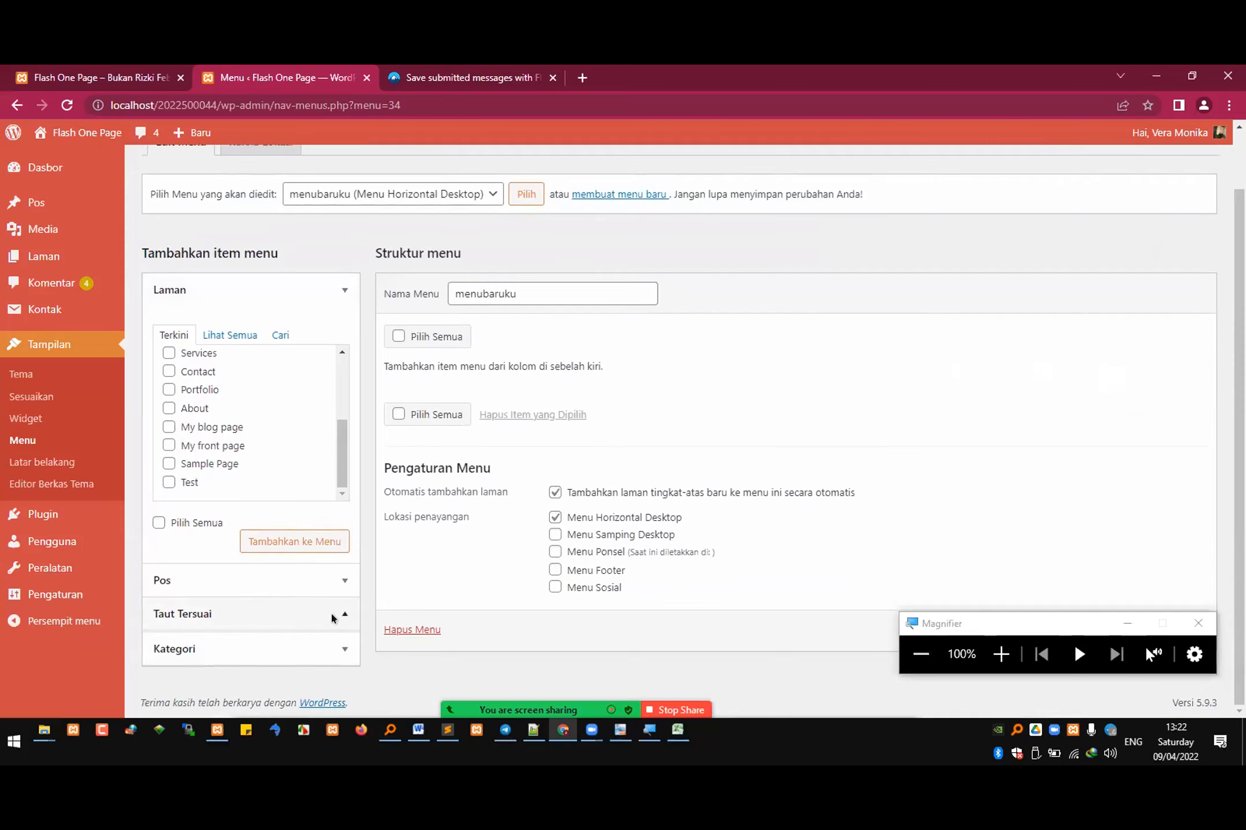
pyautogui.click(332, 618)
pyautogui.click(261, 442)
pyautogui.write('Beranda')
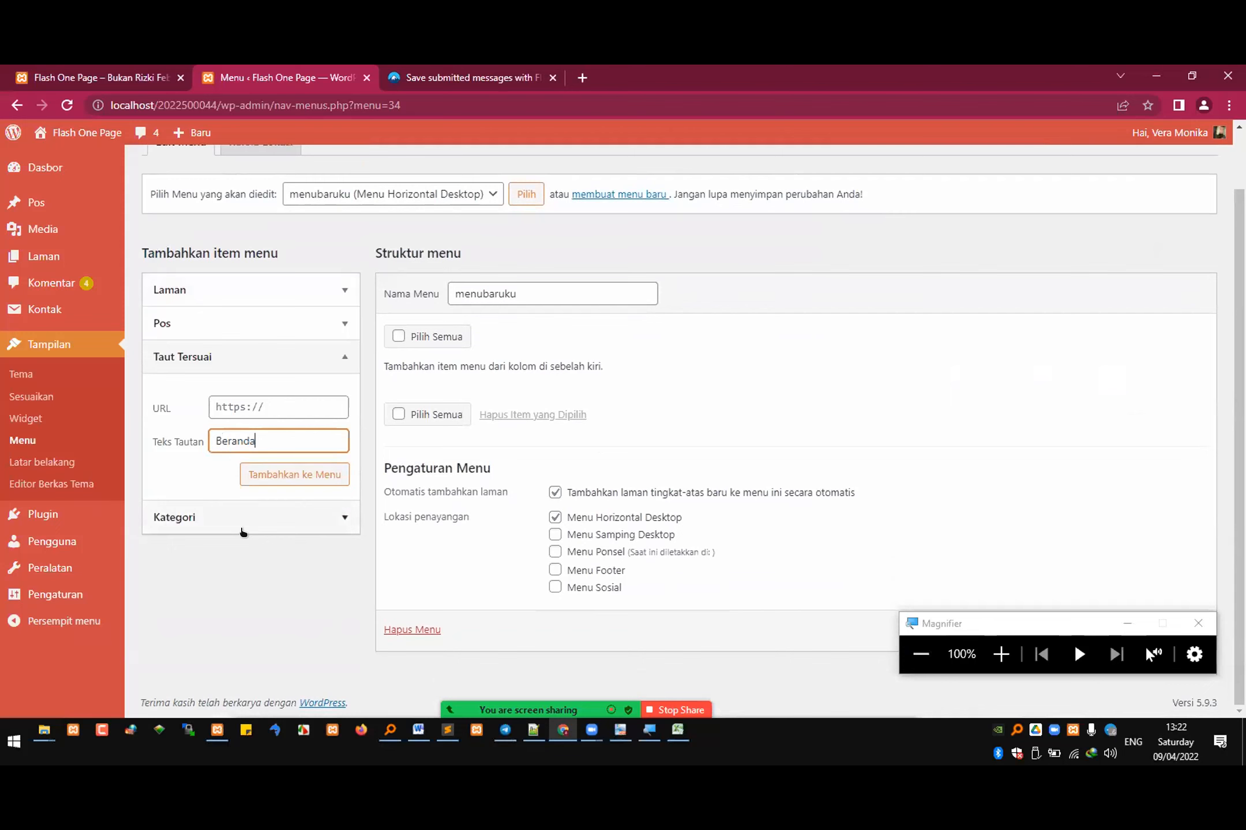
pyautogui.click(82, 76)
pyautogui.click(139, 115)
pyautogui.hotkey('ctrl', 'c')
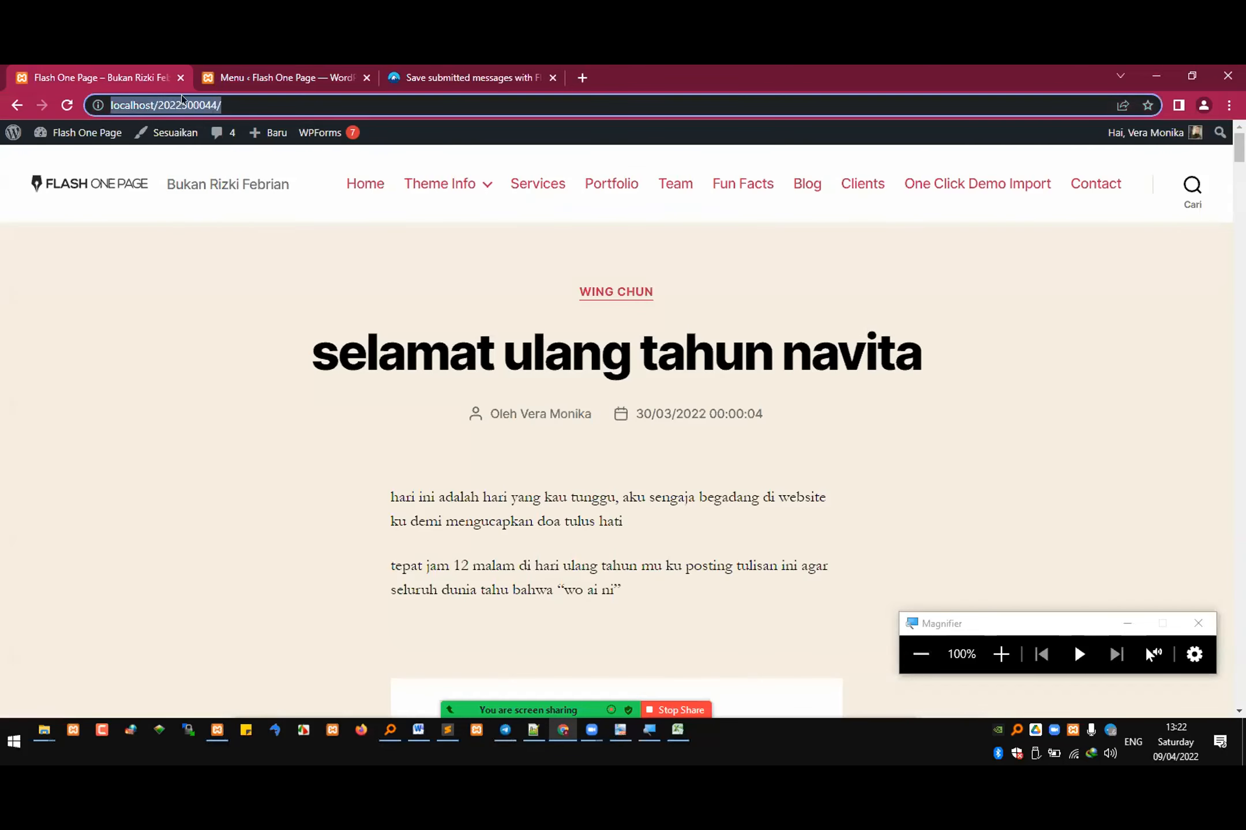
pyautogui.click(252, 76)
pyautogui.click(282, 401)
pyautogui.hotkey('ctrl', 'v')
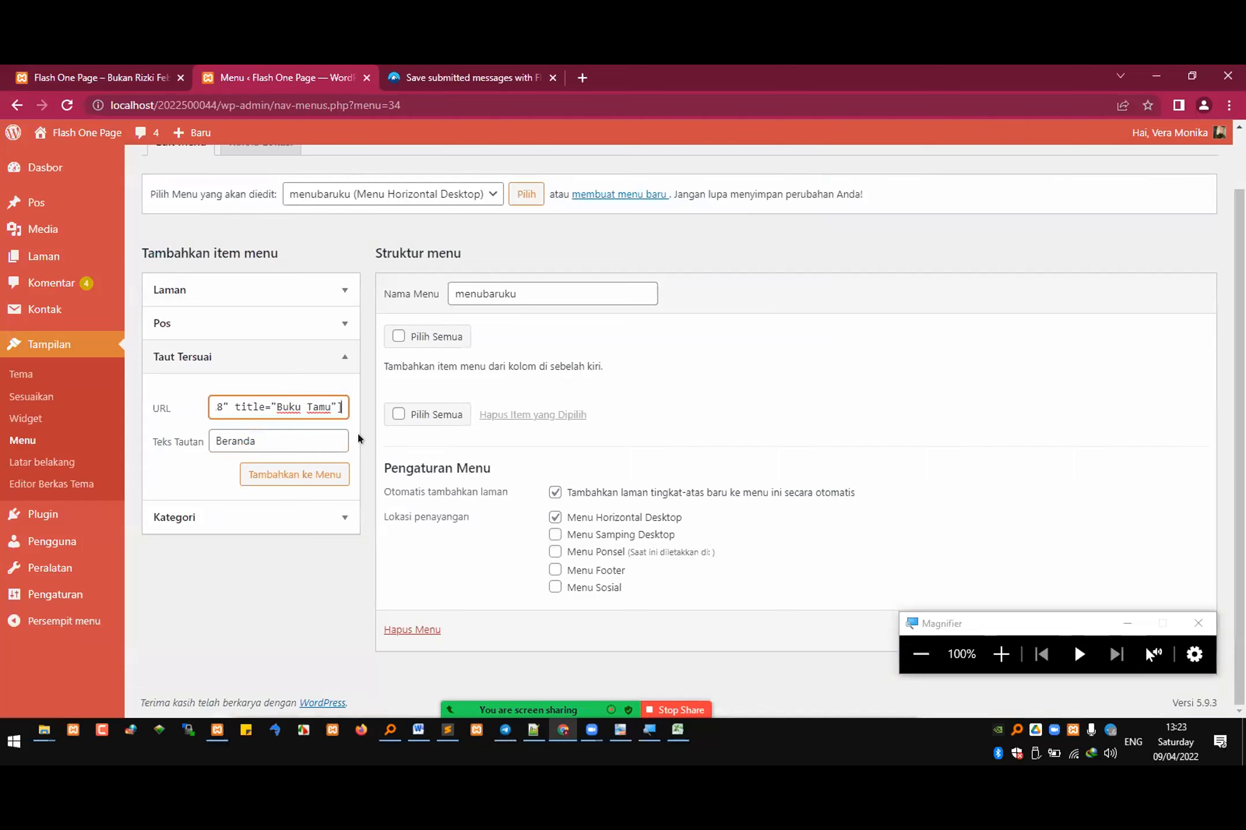
pyautogui.hotkey('ctrl', 'z')
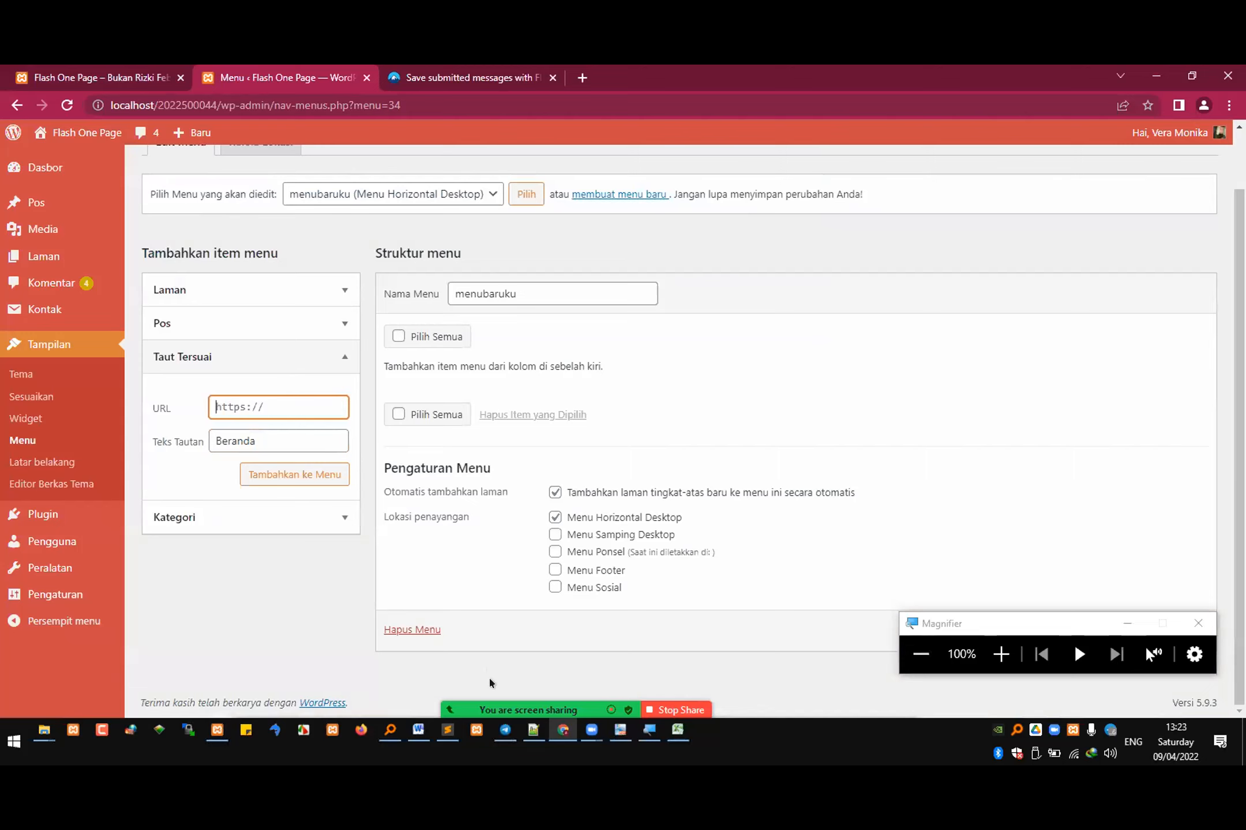
# Step: Copy the site's home page address into the URL of the "Beranda" custom link and add it to the menu
pyautogui.click(106, 77)
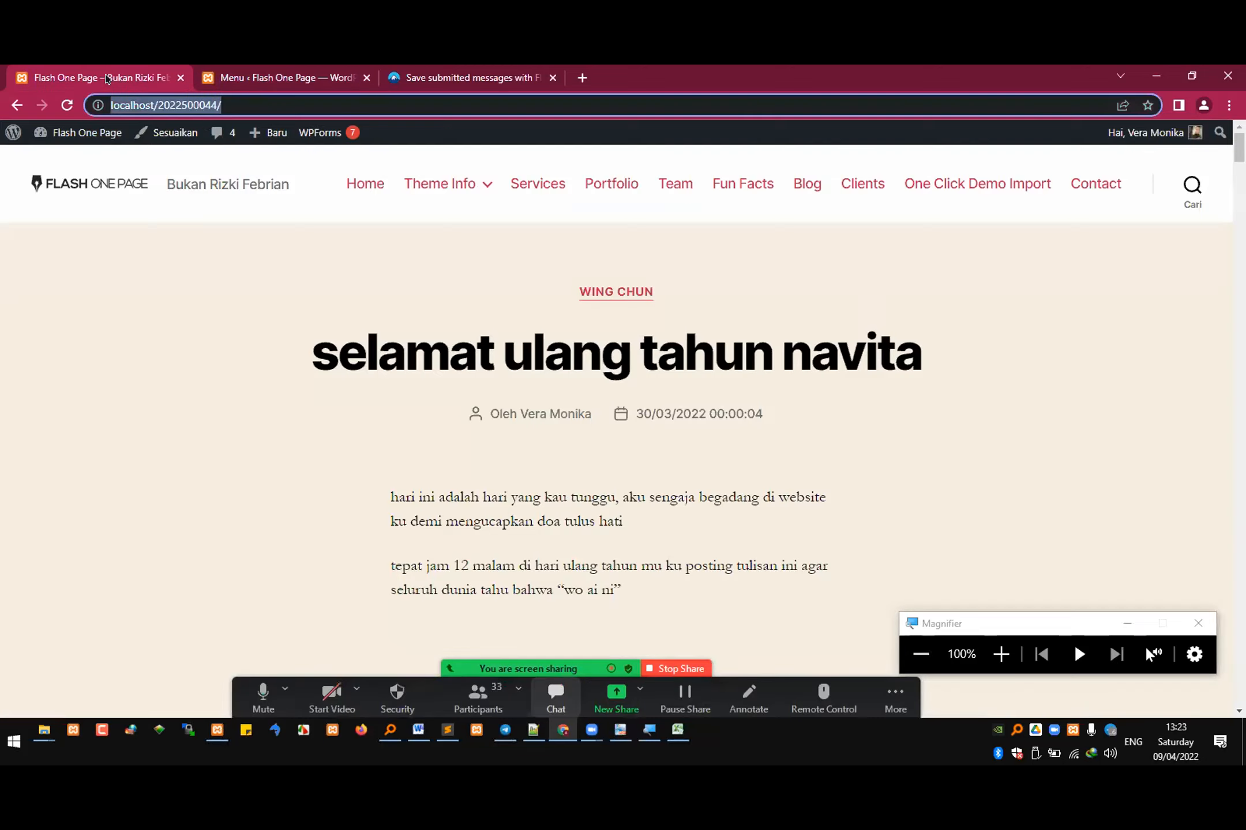
pyautogui.click(254, 78)
pyautogui.hotkey('ctrl', 'v')
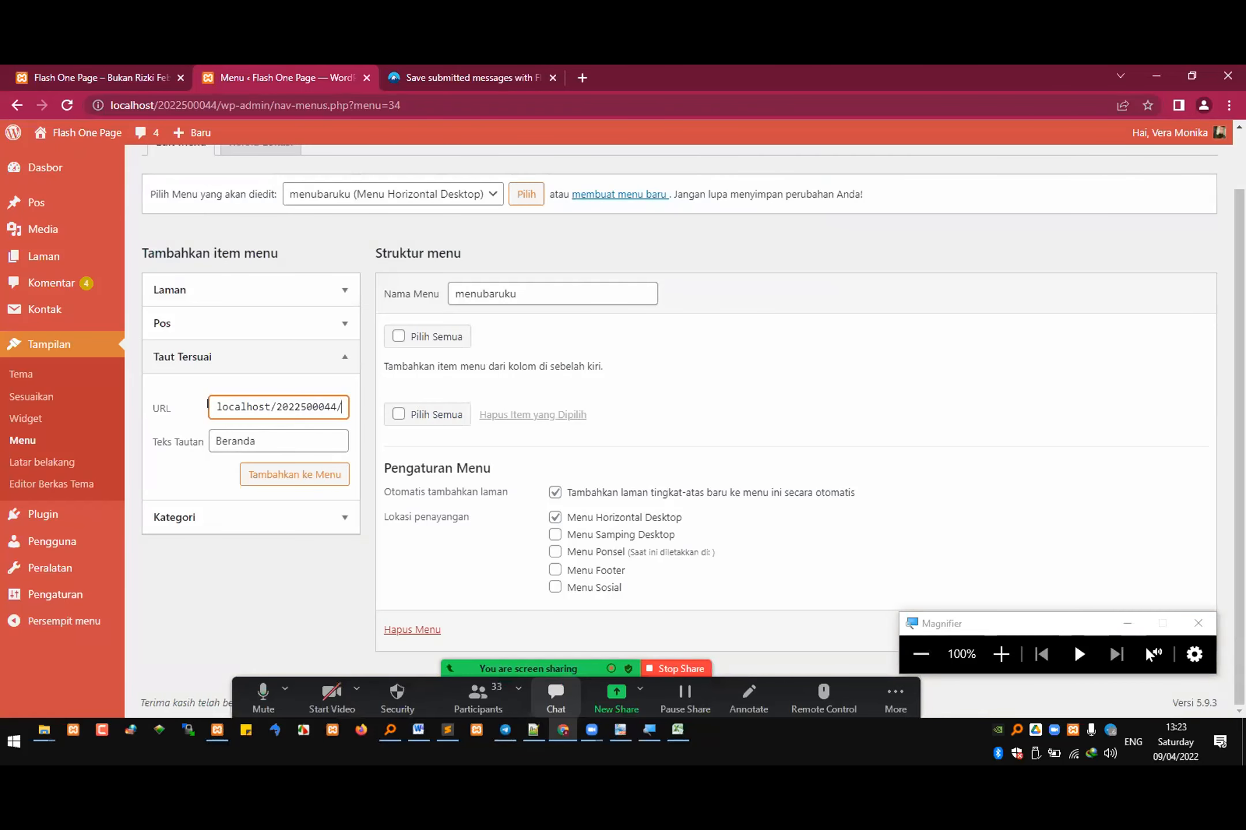
pyautogui.moveTo(235, 407); pyautogui.dragTo(277, 394)
pyautogui.click(324, 407)
pyautogui.click(301, 474)
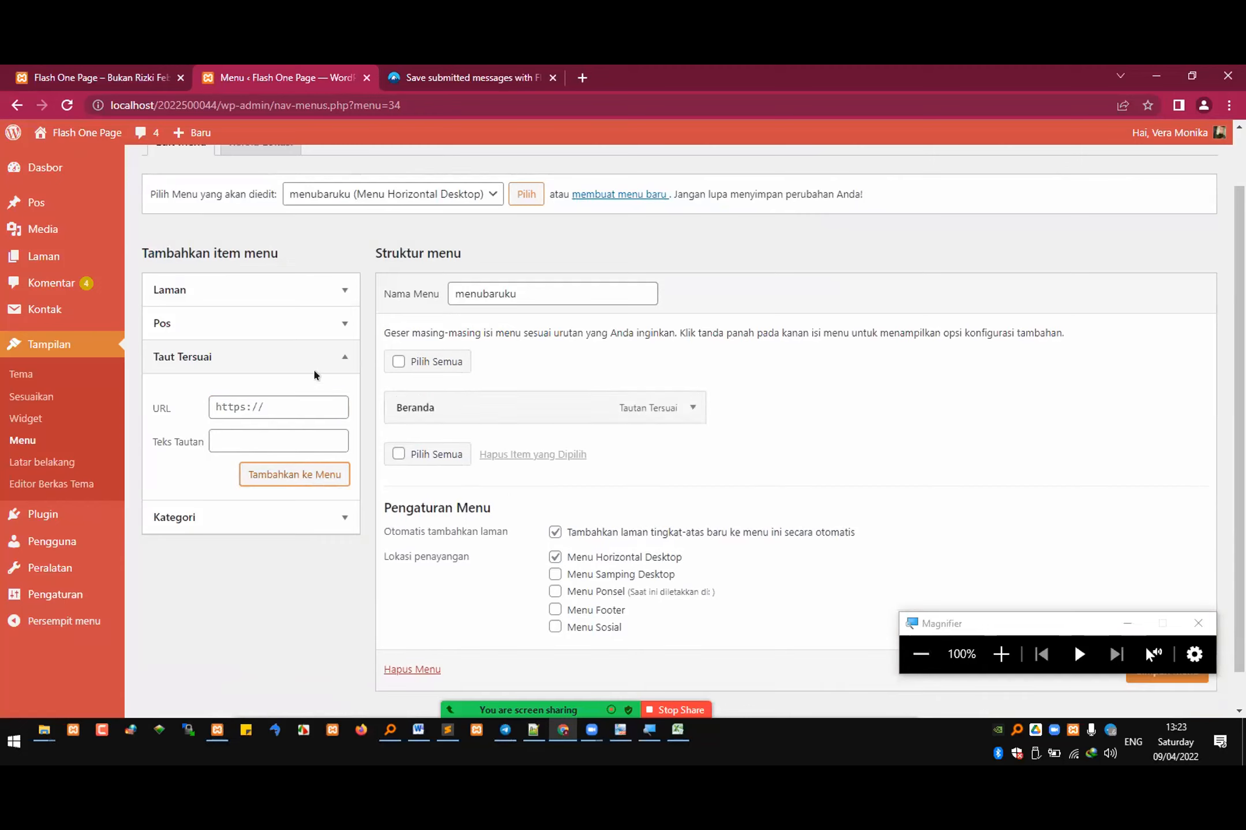
# Step: Add the pages Hobby, Lokasi, Histori Mantan, Visi Misi, Misi, Visi and Tentang to the menu
pyautogui.click(283, 293)
pyautogui.scroll(5, 216, 395)
pyautogui.click(168, 432)
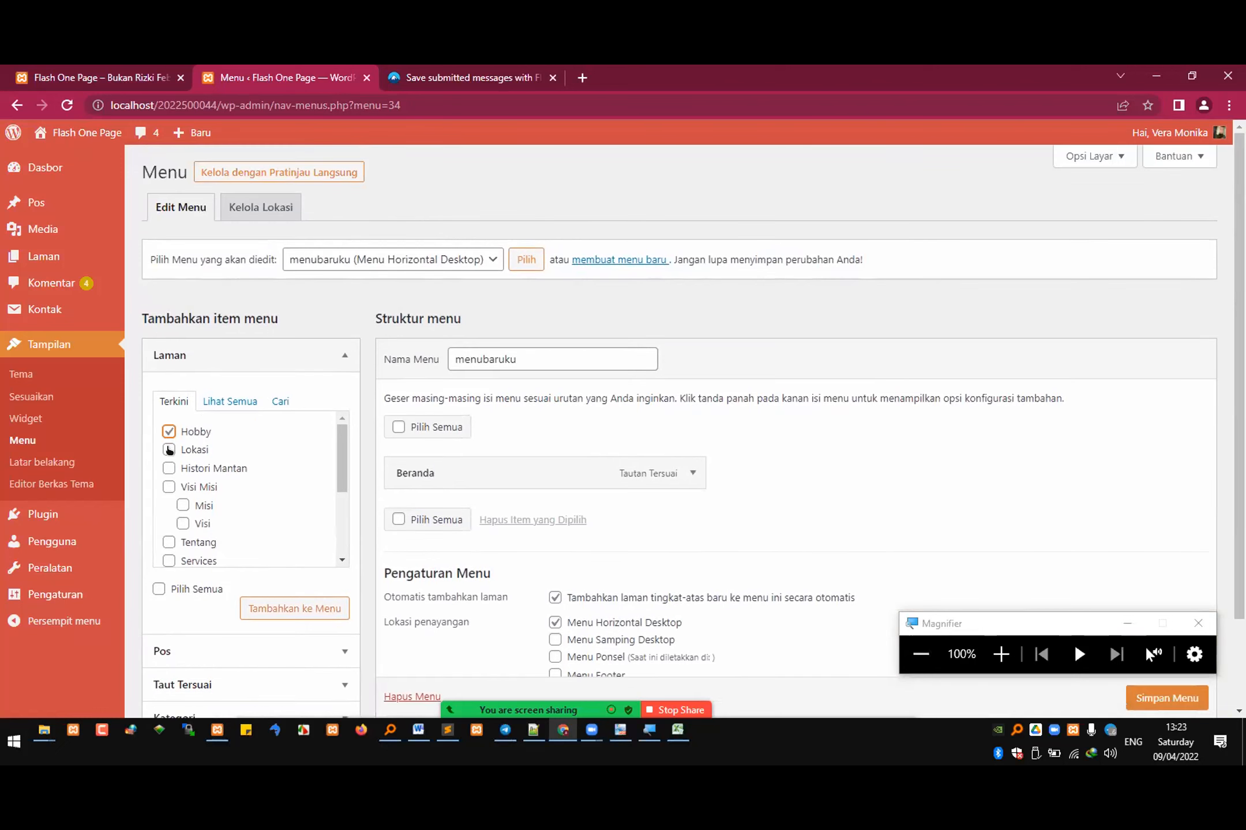
pyautogui.click(169, 450)
pyautogui.click(169, 469)
pyautogui.click(169, 487)
pyautogui.click(183, 505)
pyautogui.click(183, 523)
pyautogui.click(168, 542)
pyautogui.scroll(-1, 291, 502)
pyautogui.scroll(-1, 291, 502)
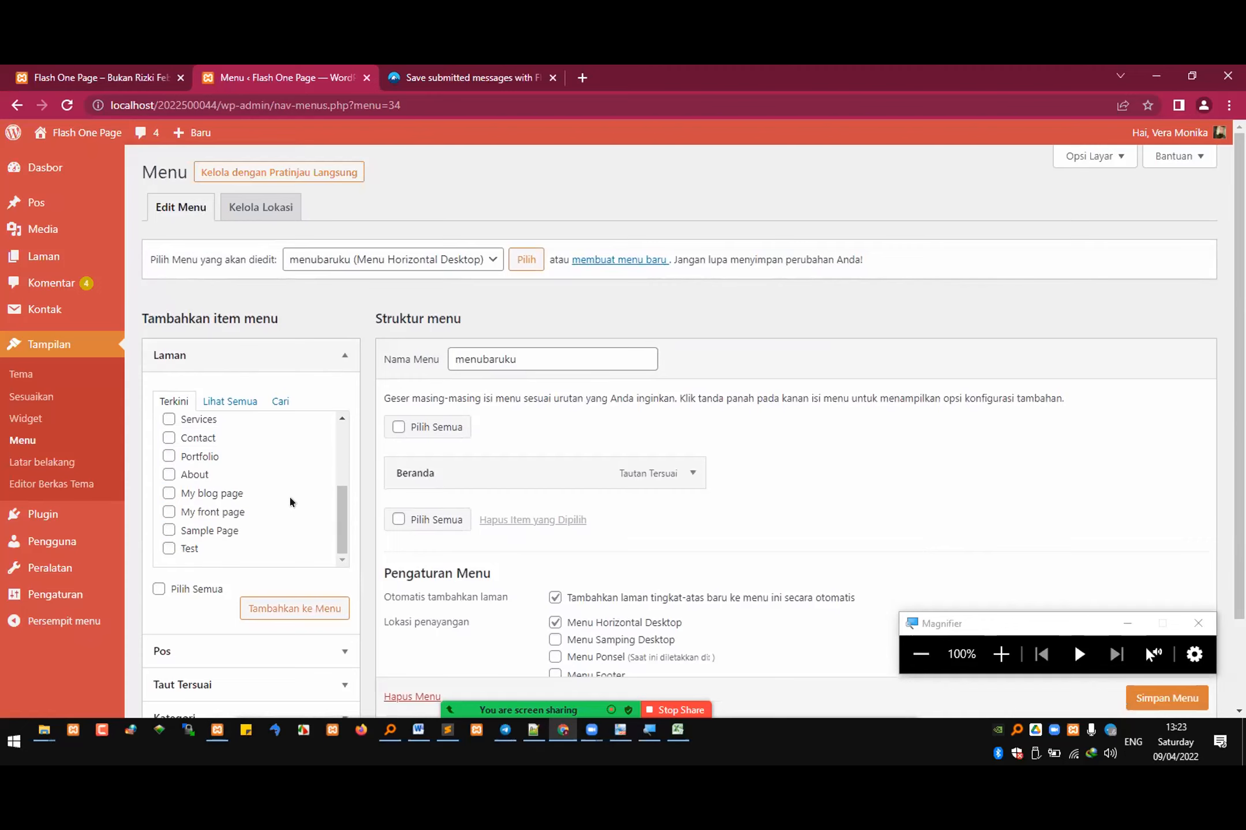
pyautogui.scroll(-1, 291, 503)
pyautogui.click(283, 536)
# Step: Nest the Misi and Visi items as sub items under Visi Misi in the menu structure
pyautogui.scroll(-2, 493, 451)
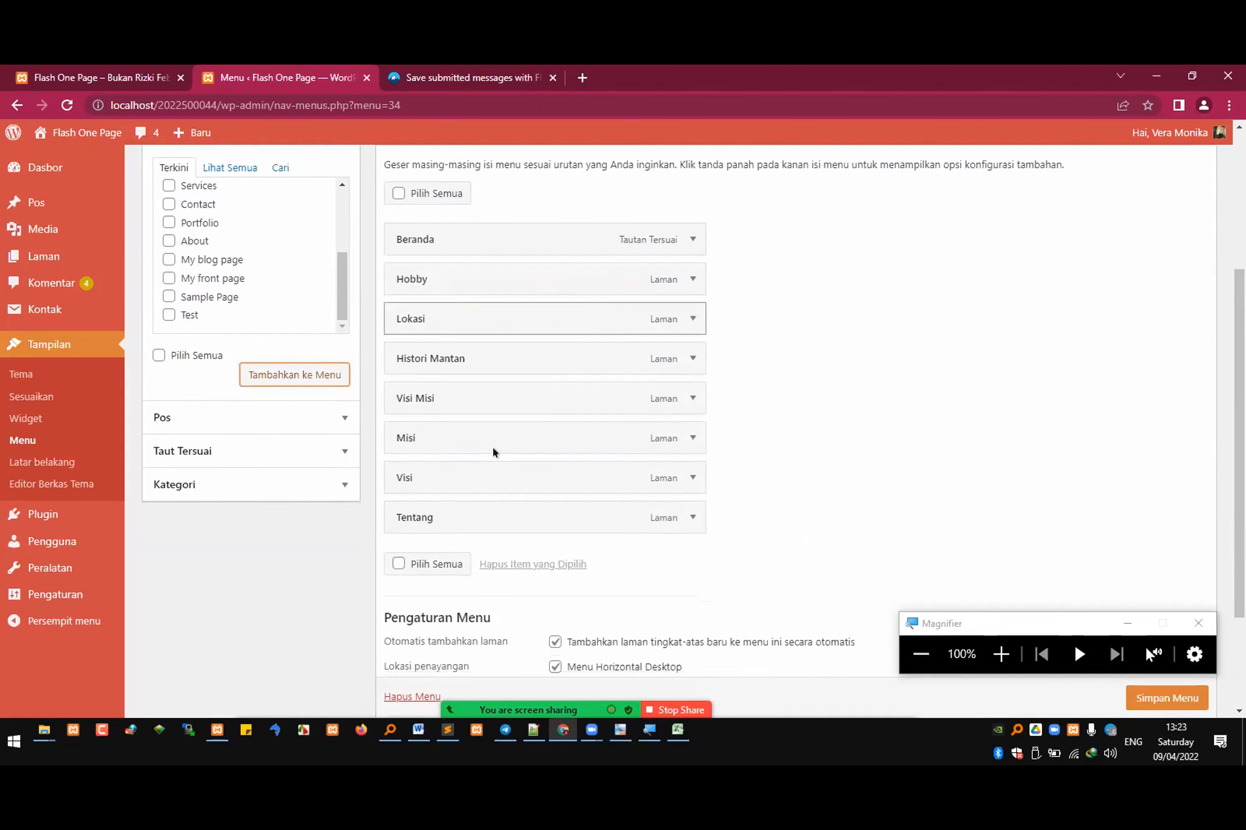
pyautogui.moveTo(413, 440); pyautogui.dragTo(461, 474)
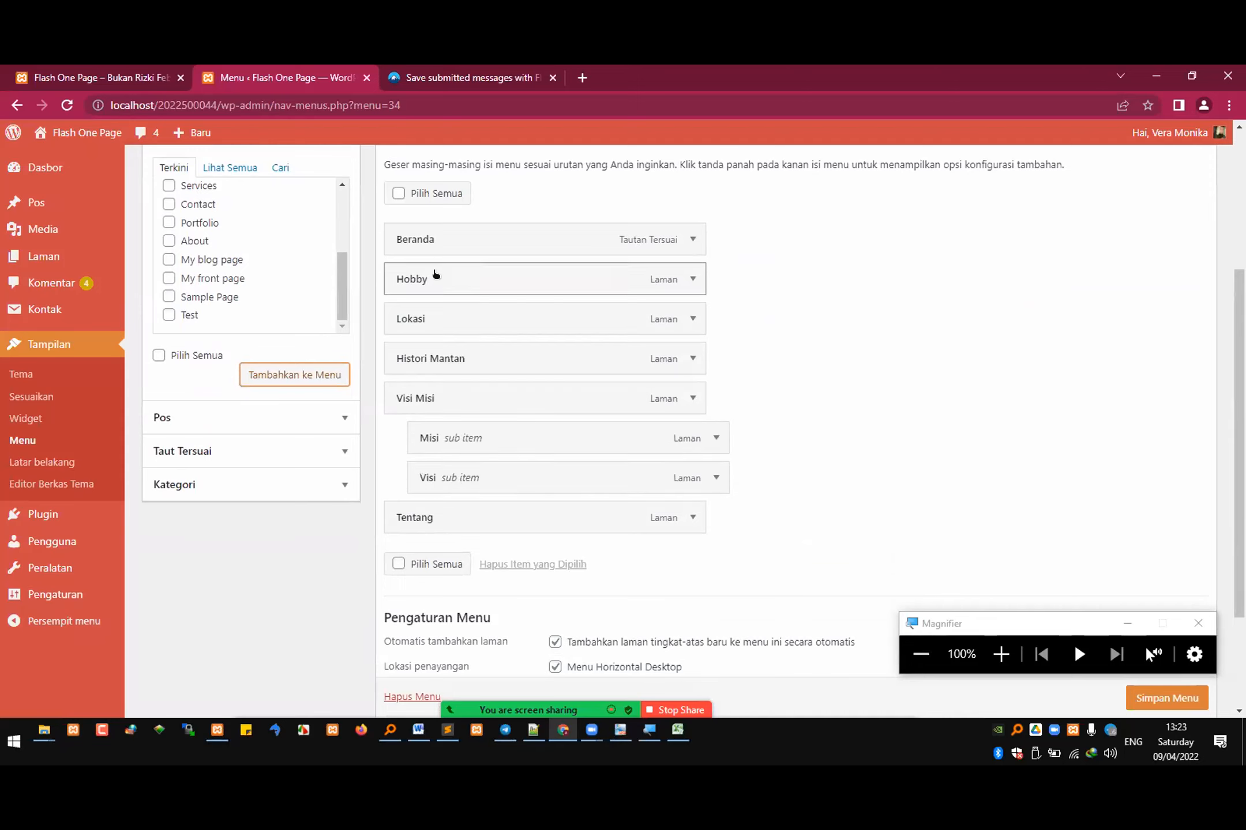
pyautogui.scroll(1, 501, 365)
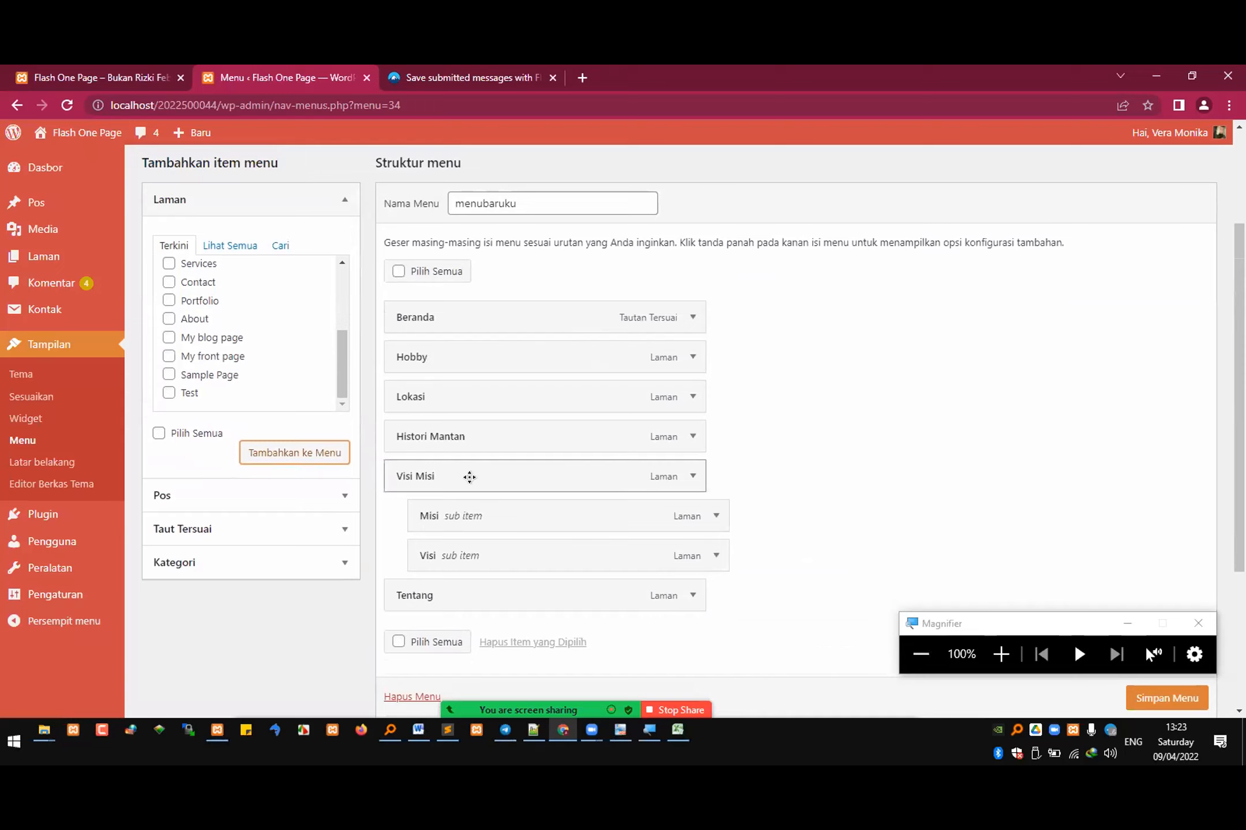
# Step: Magnify the menu structure to 200% to examine how the Misi item is indented, and restore the magnification to 100%
pyautogui.click(1006, 656)
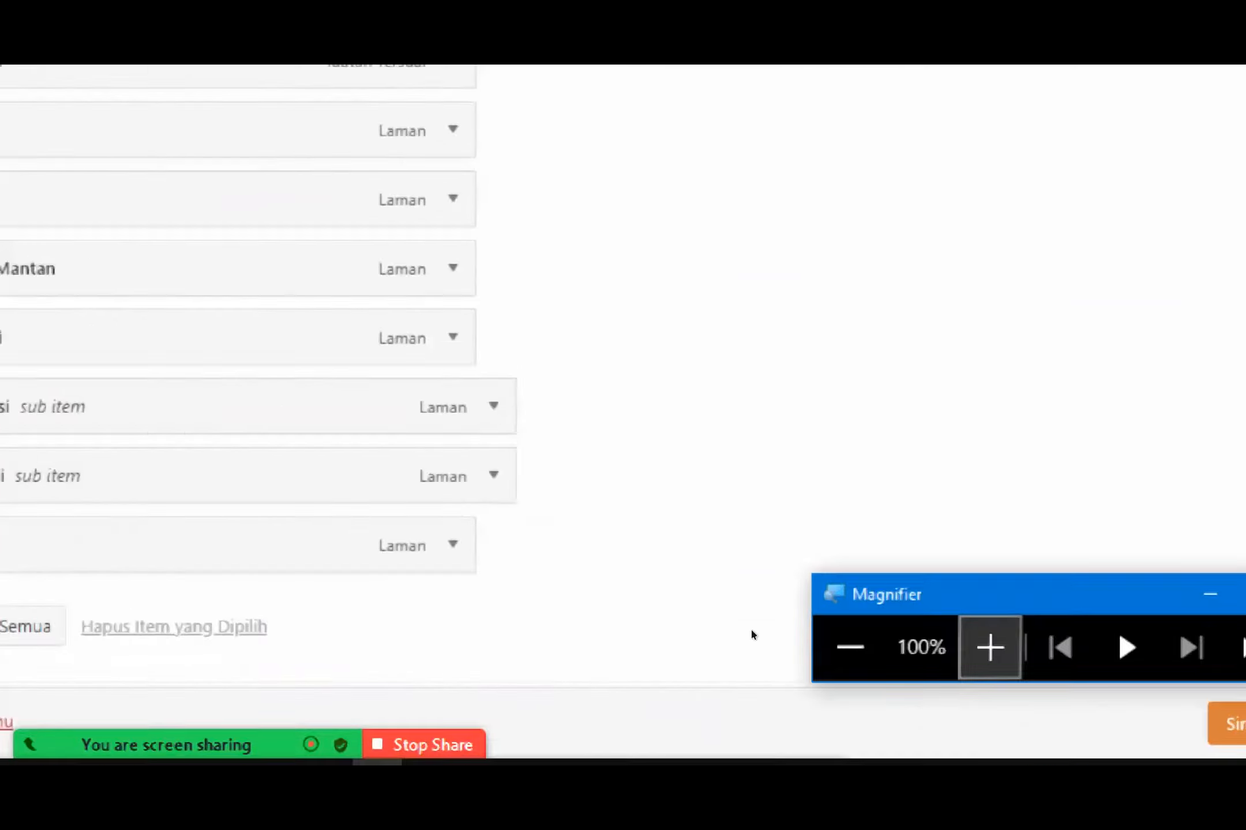
pyautogui.moveTo(421, 519); pyautogui.dragTo(394, 536)
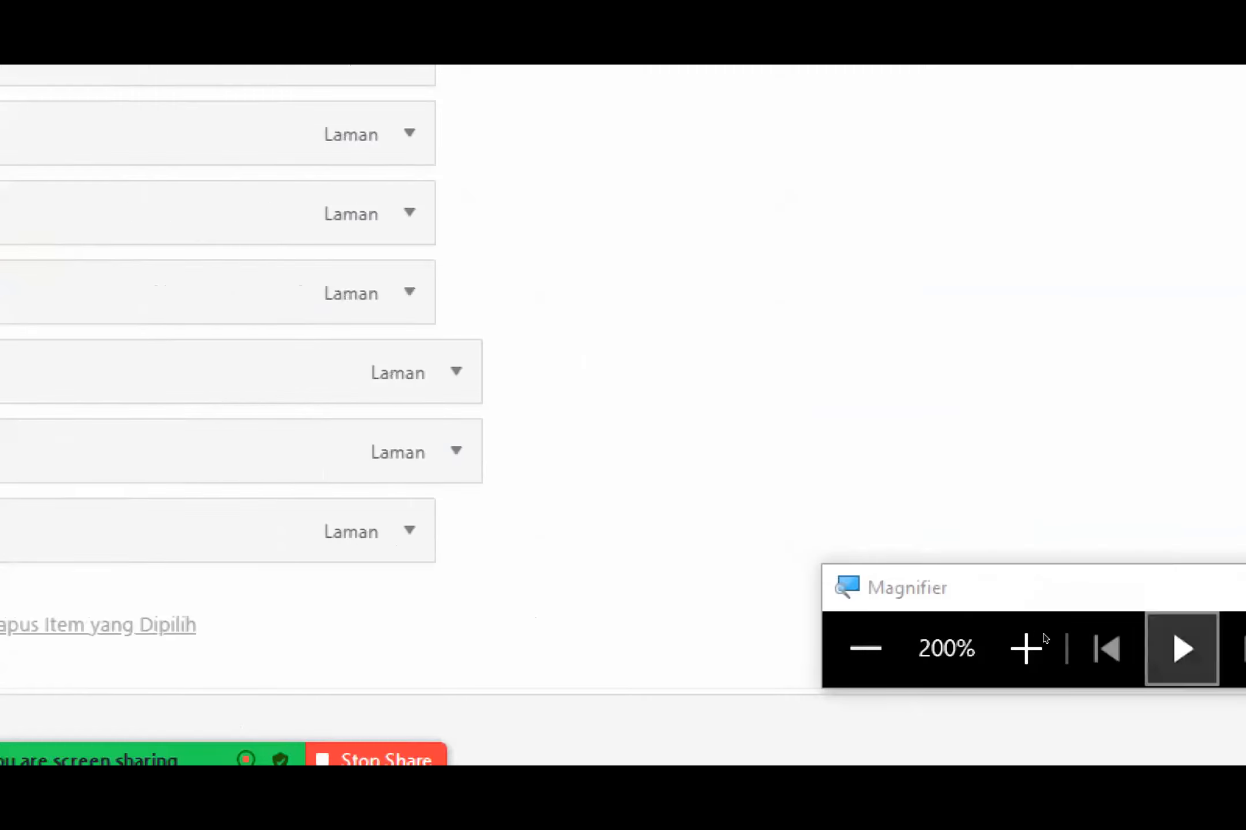
pyautogui.click(885, 649)
# Step: Move the Magnifier window clear of the save option and save the "menubaruku" menu
pyautogui.moveTo(1003, 614); pyautogui.dragTo(1013, 555)
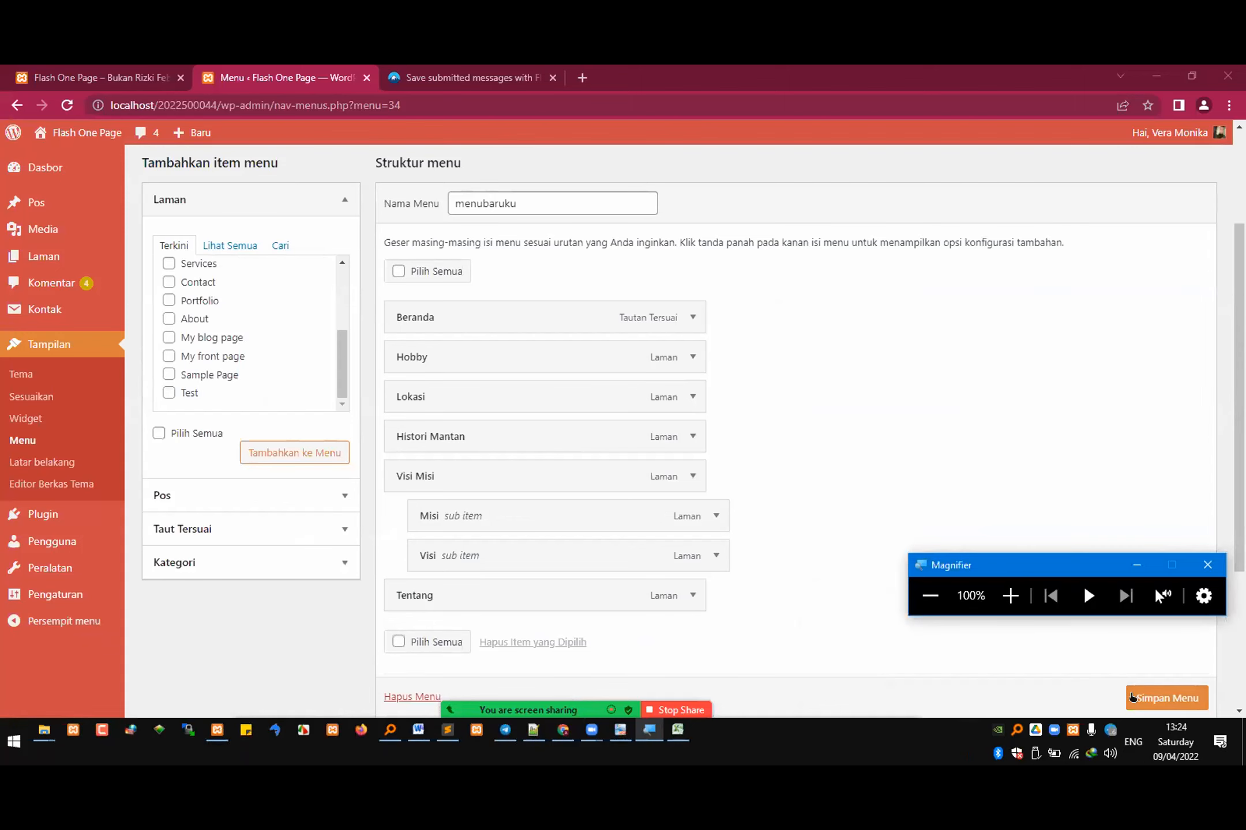
pyautogui.scroll(-1, 1145, 680)
pyautogui.click(1144, 697)
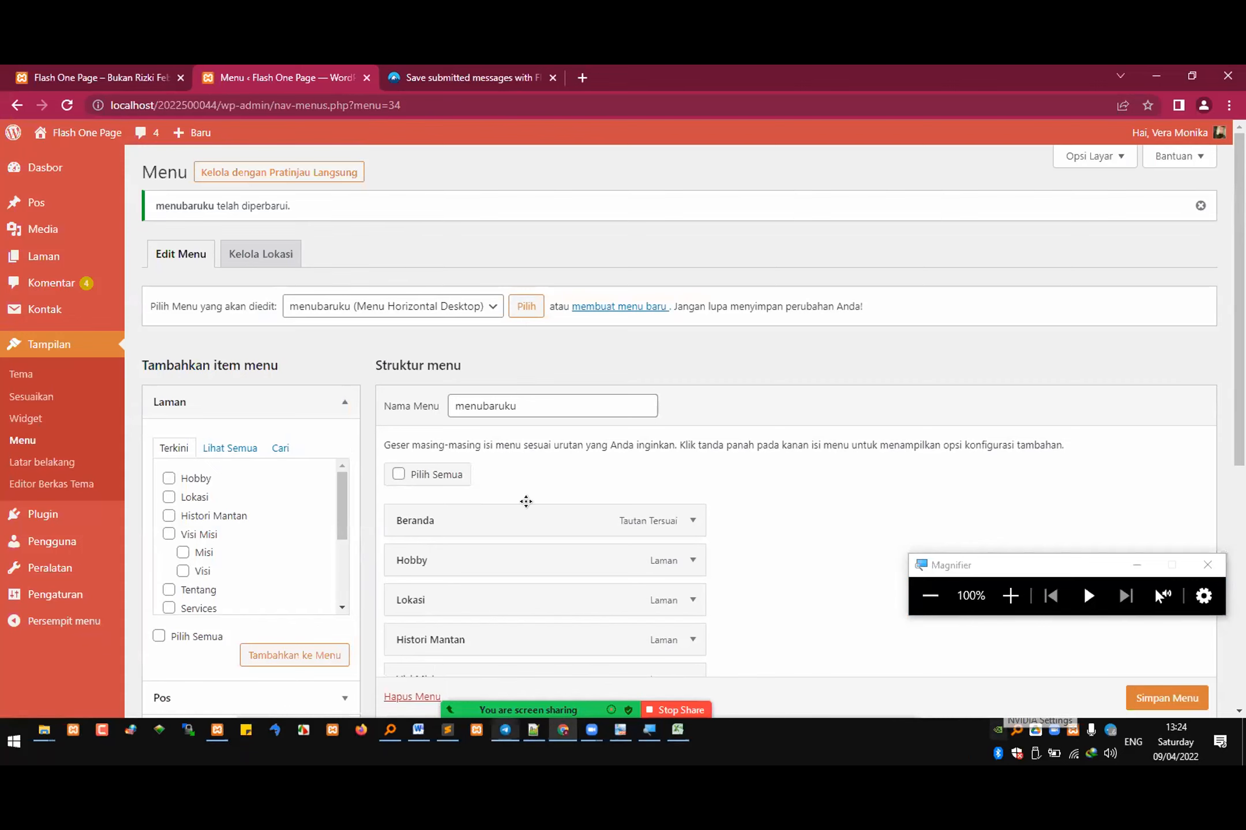
# Step: Reload the site's front page to check the new header menu and its Visi Misi submenu, and return to the menu editor
pyautogui.click(149, 80)
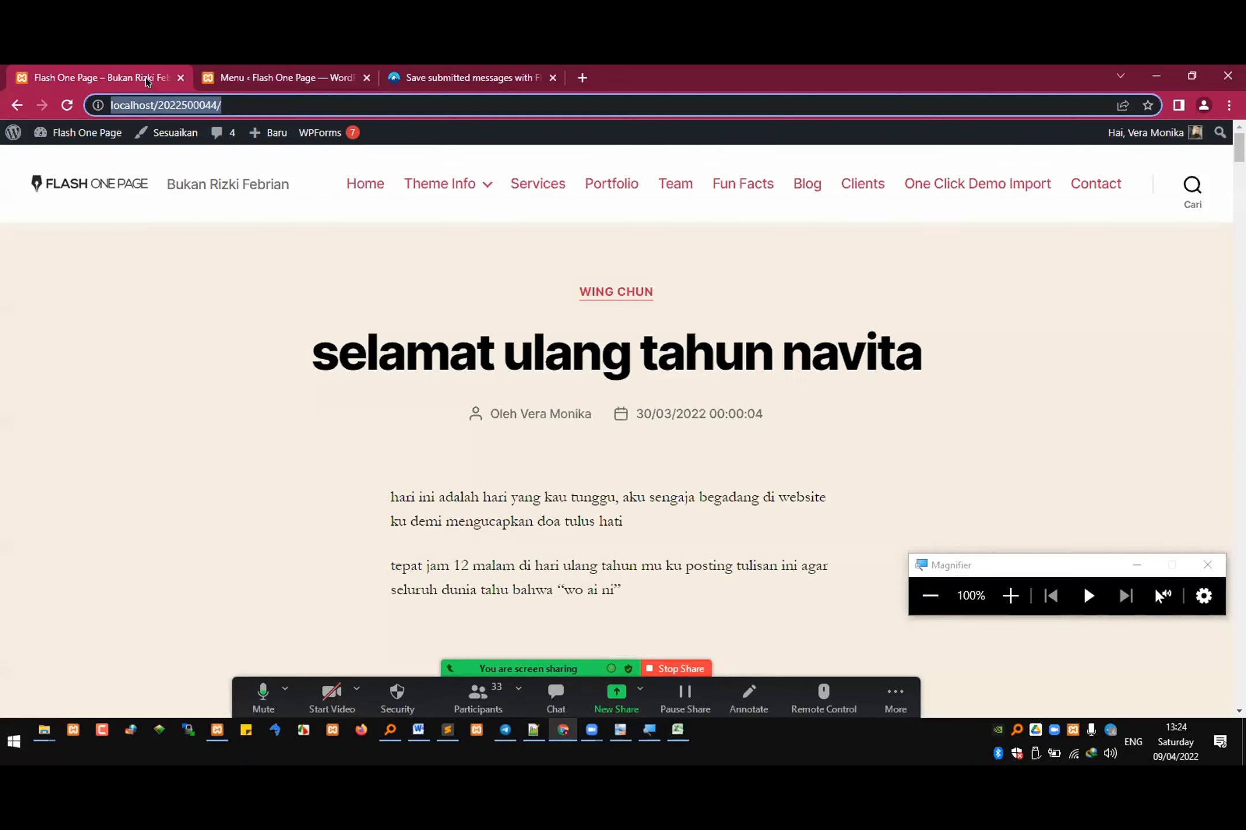
pyautogui.click(67, 103)
pyautogui.moveTo(1005, 186)
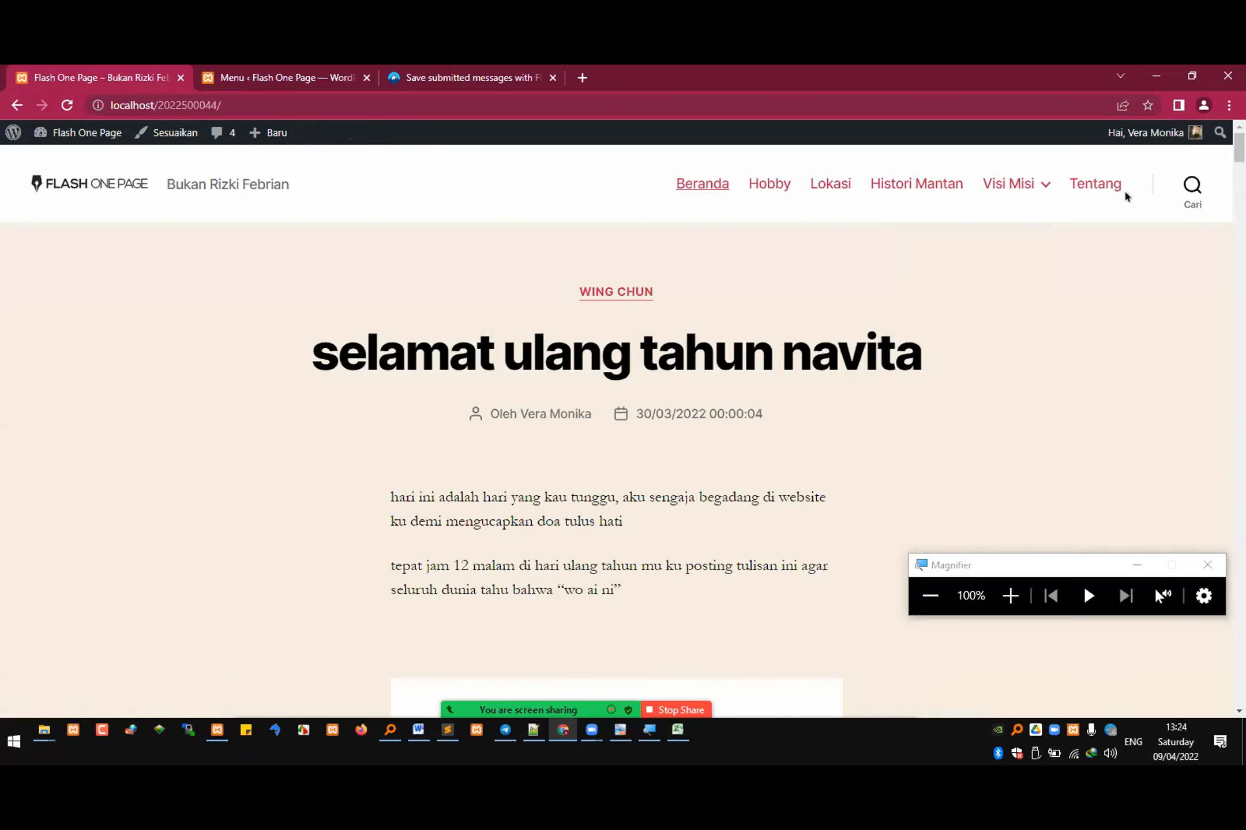
pyautogui.click(271, 72)
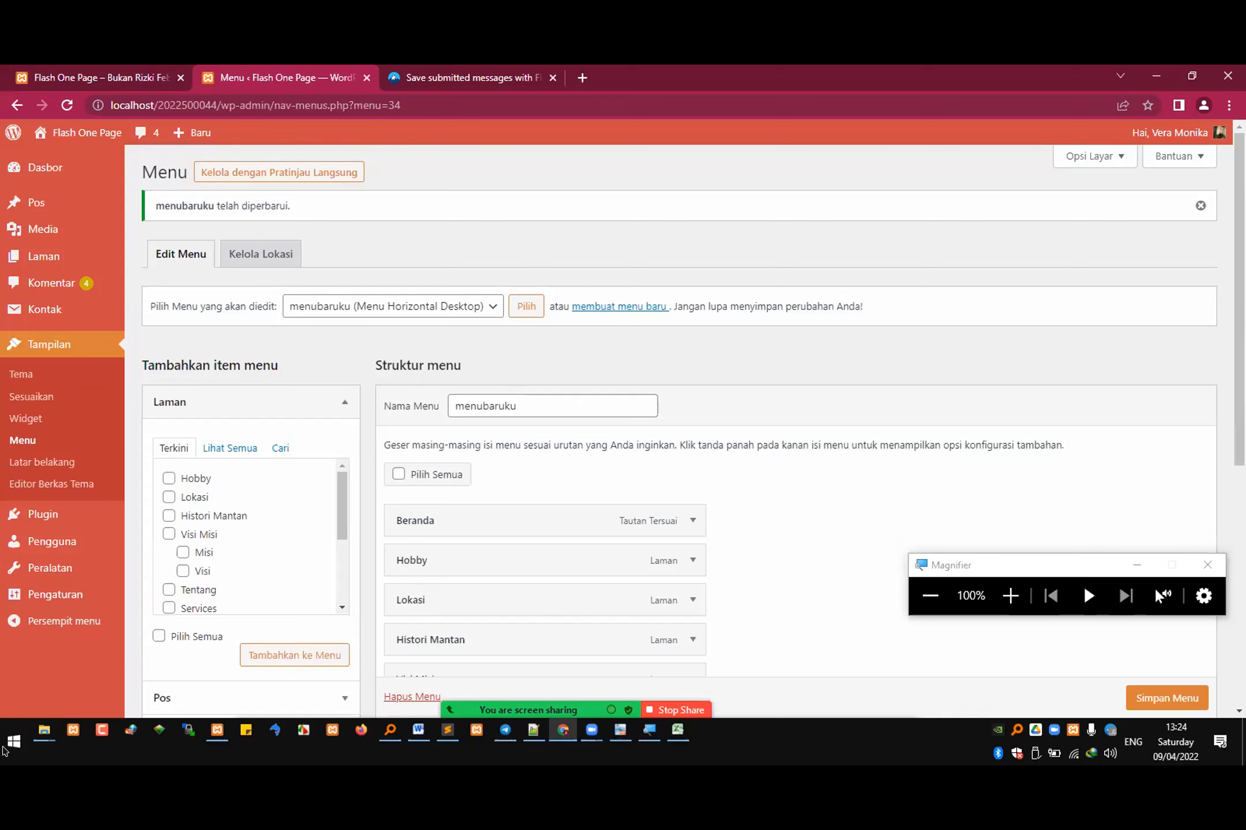
# Step: Check the Zoom participants list, switch to the Excel attendance sheet and mark K28 as "hadir" for meeting 7
pyautogui.click(592, 730)
pyautogui.scroll(-5, 969, 316)
pyautogui.scroll(-5, 968, 311)
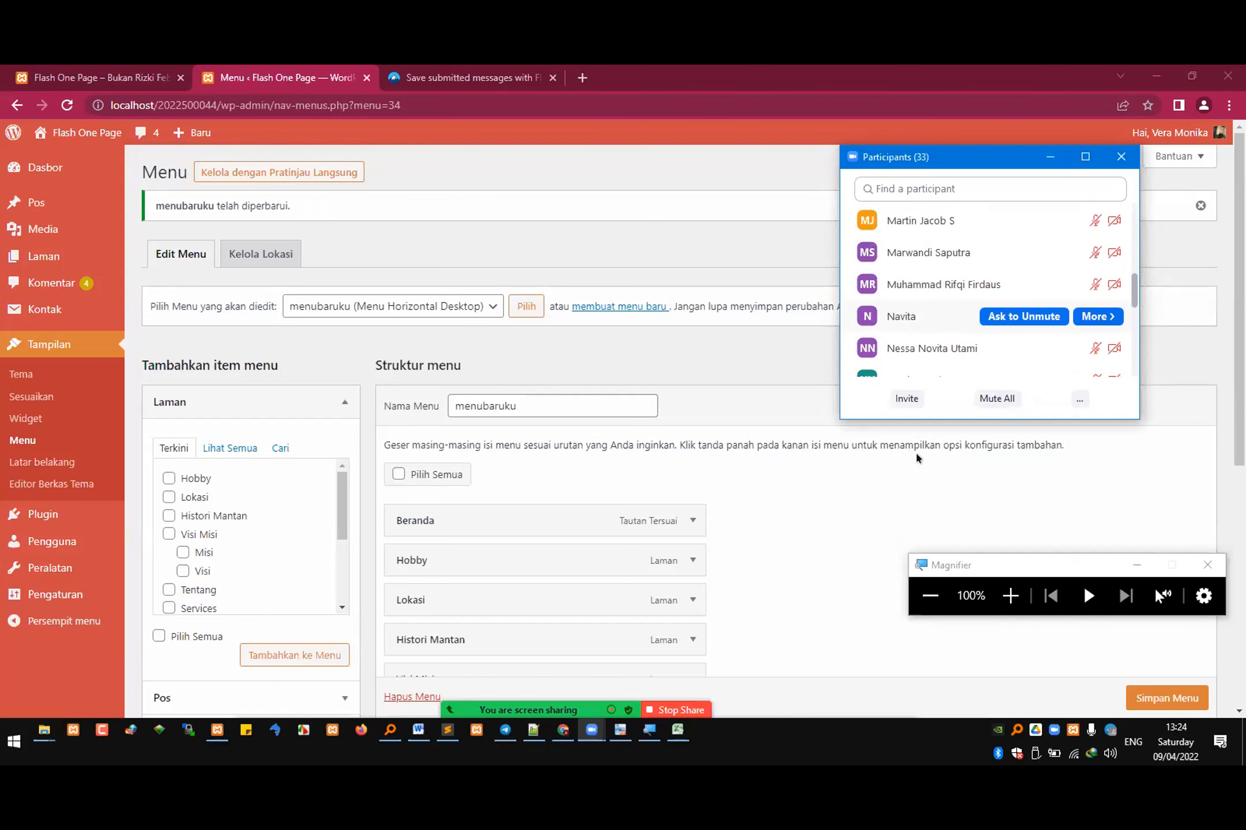
pyautogui.click(680, 732)
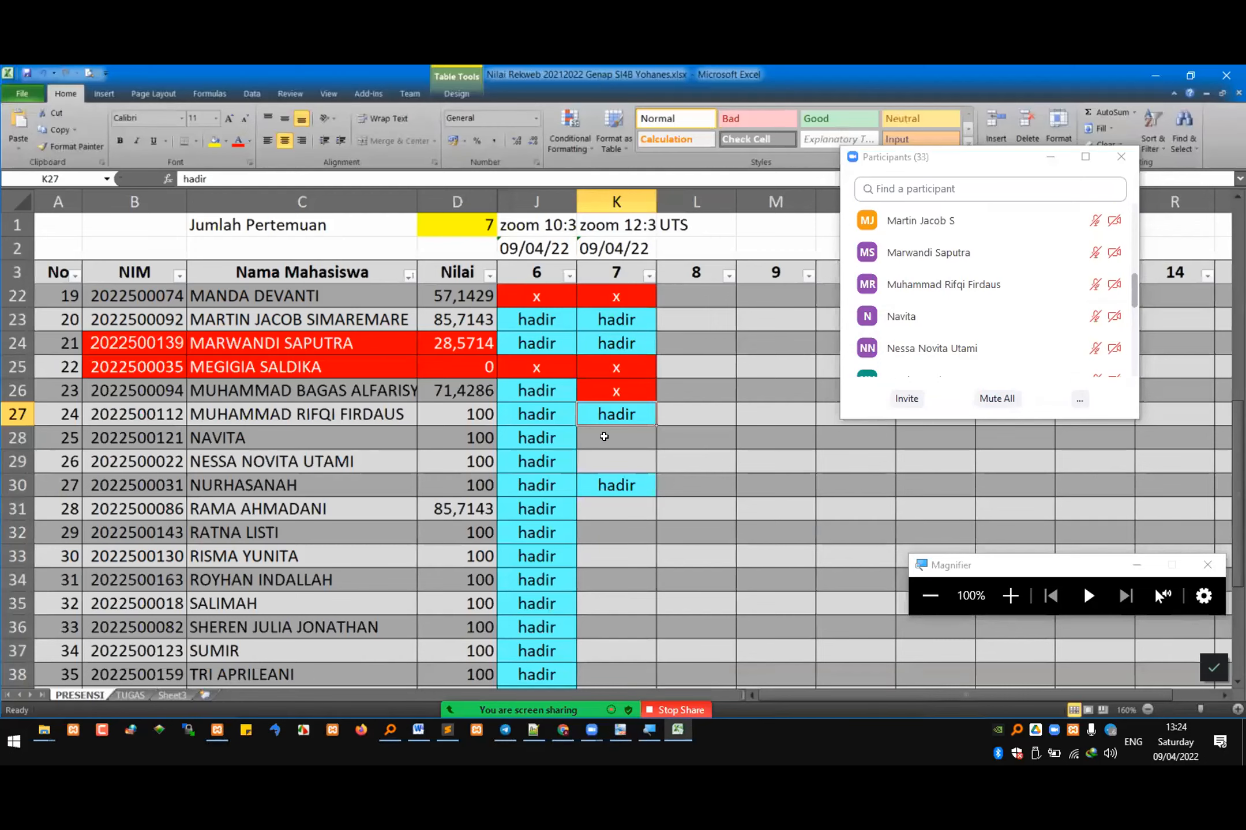
pyautogui.hotkey('ctrl', 'c')
pyautogui.click(602, 439)
pyautogui.hotkey('ctrl', 'v')
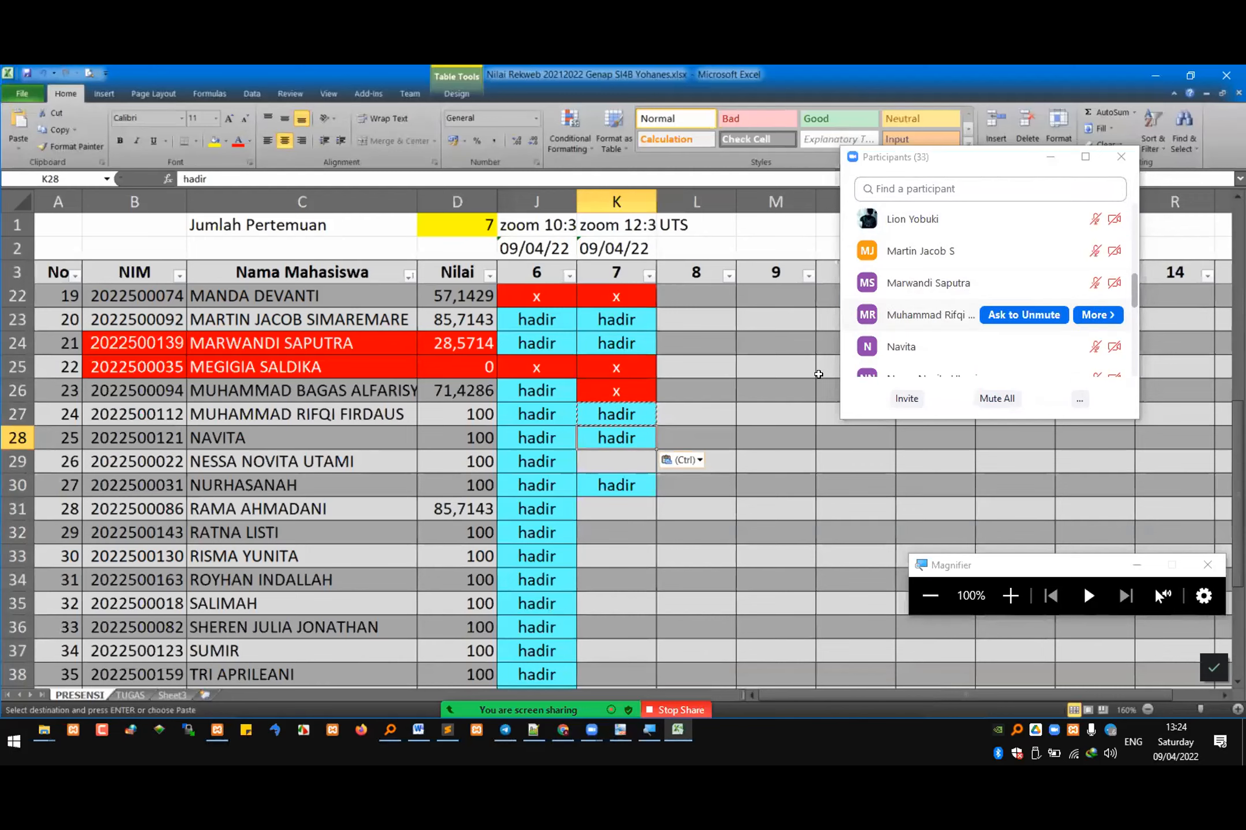
# Step: Check the following Zoom participants and copy the meeting 6 "hadir" entry from J29 into K29
pyautogui.click(936, 320)
pyautogui.scroll(-1, 935, 320)
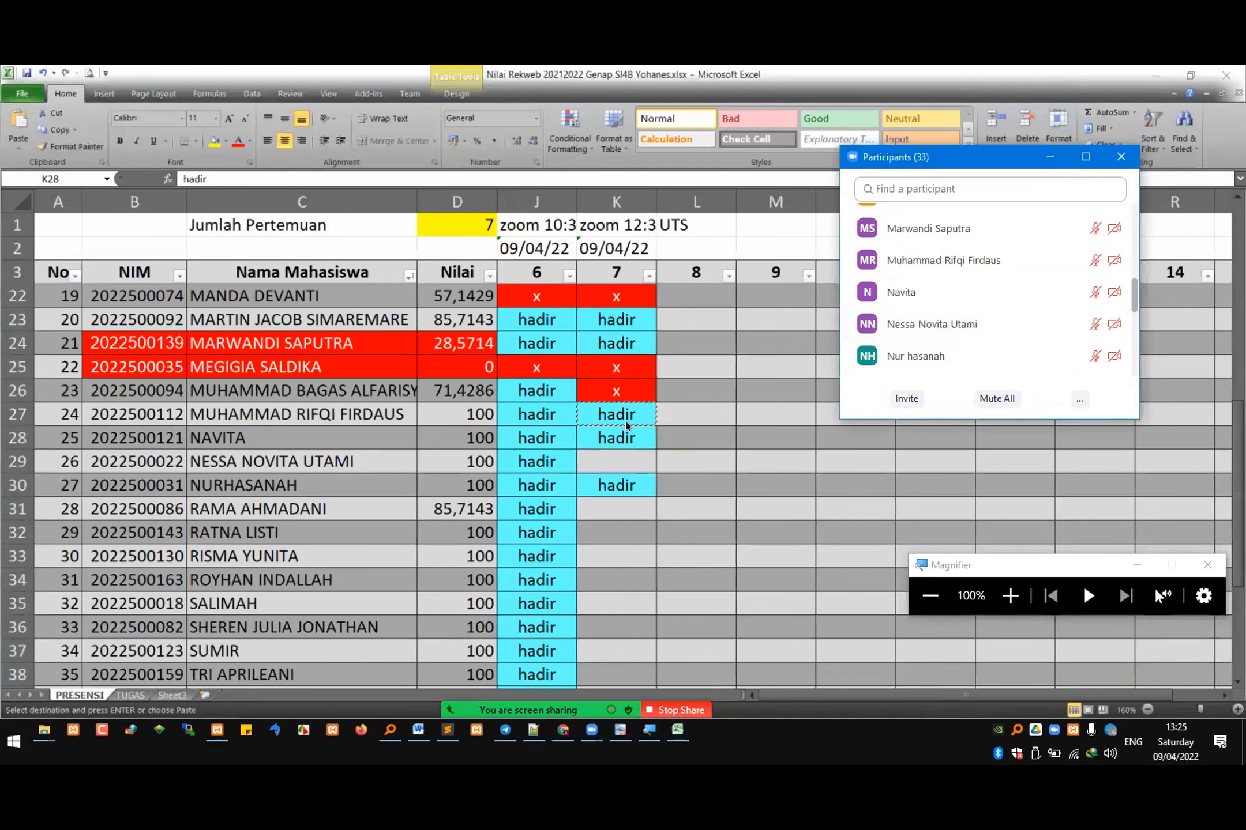
pyautogui.click(540, 461)
pyautogui.hotkey('ctrl', 'c')
pyautogui.click(619, 457)
pyautogui.hotkey('ctrl', 'v')
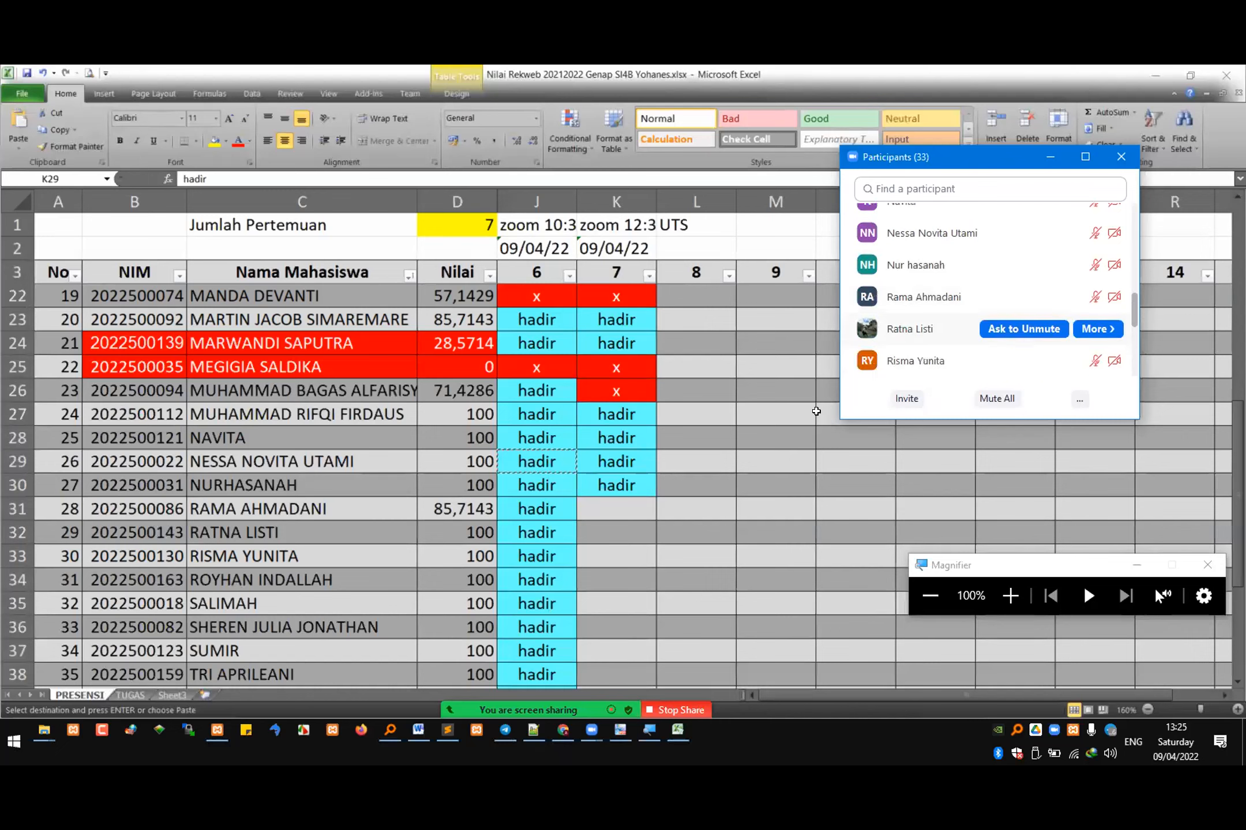
# Step: Copy the "hadir" entries of meeting 6 in rows 31 to 33 into the meeting 7 cells K31, K32 and K33
pyautogui.click(553, 509)
pyautogui.hotkey('ctrl', 'c')
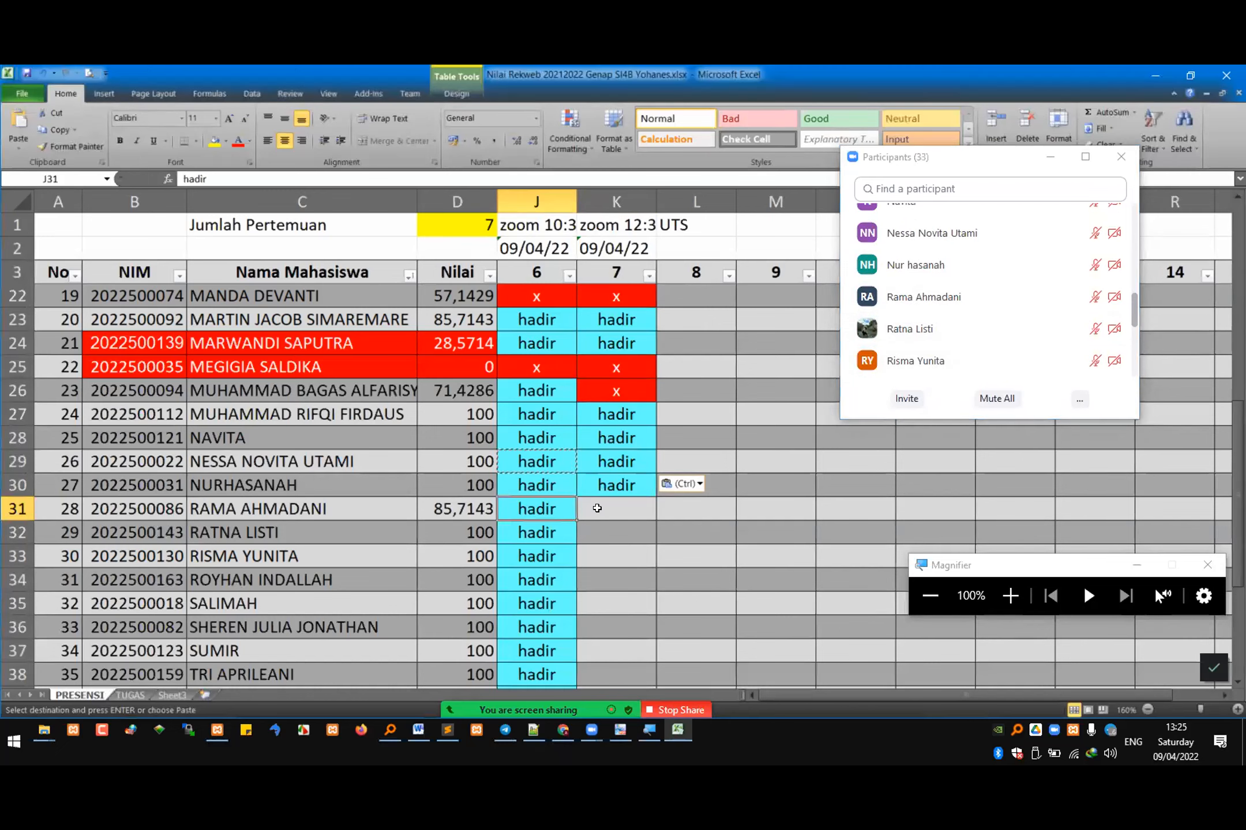
pyautogui.click(597, 509)
pyautogui.hotkey('ctrl', 'v')
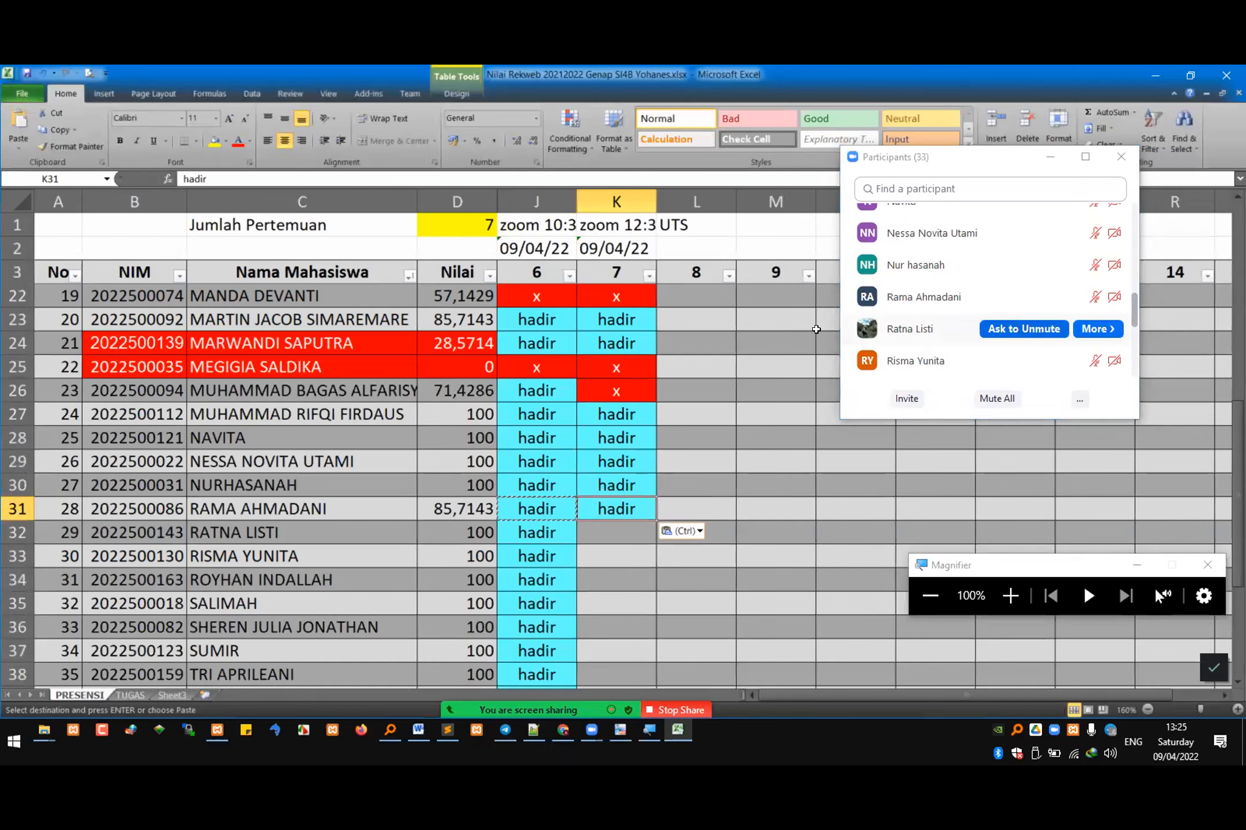
pyautogui.click(539, 531)
pyautogui.hotkey('ctrl', 'c')
pyautogui.press('Right')
pyautogui.hotkey('ctrl', 'v')
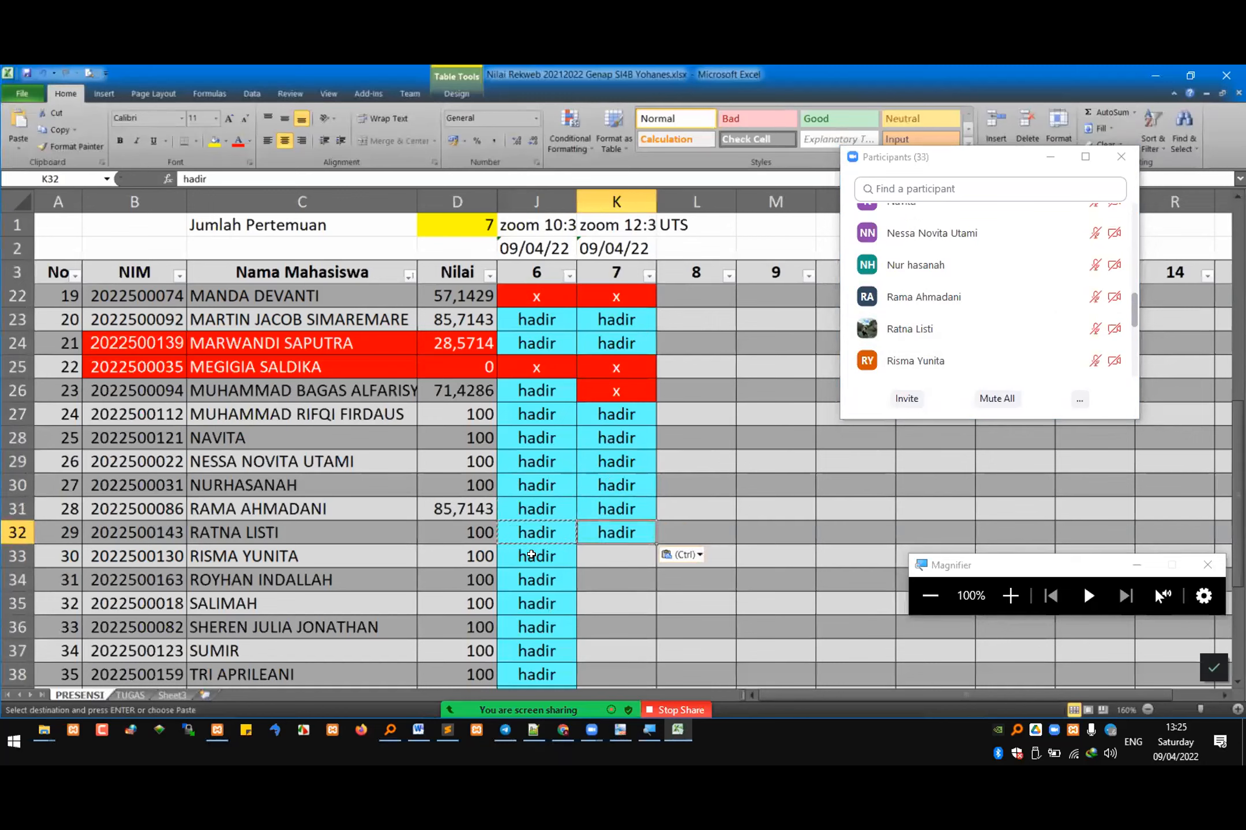
pyautogui.click(531, 555)
pyautogui.hotkey('ctrl', 'c')
pyautogui.press('Right')
pyautogui.hotkey('ctrl', 'v')
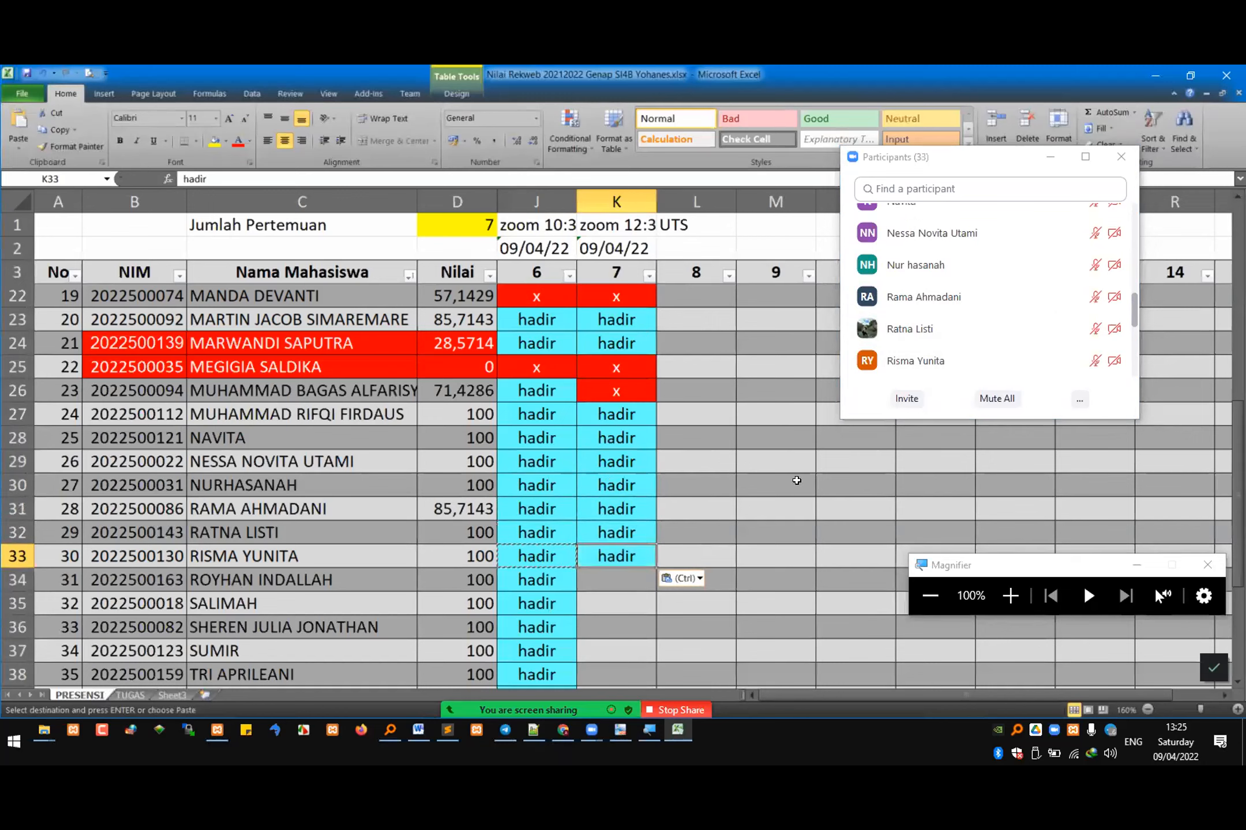
# Step: Check the next Zoom participants and mark K34 and K35 as "hadir" for meeting 7
pyautogui.click(897, 368)
pyautogui.scroll(-3, 897, 368)
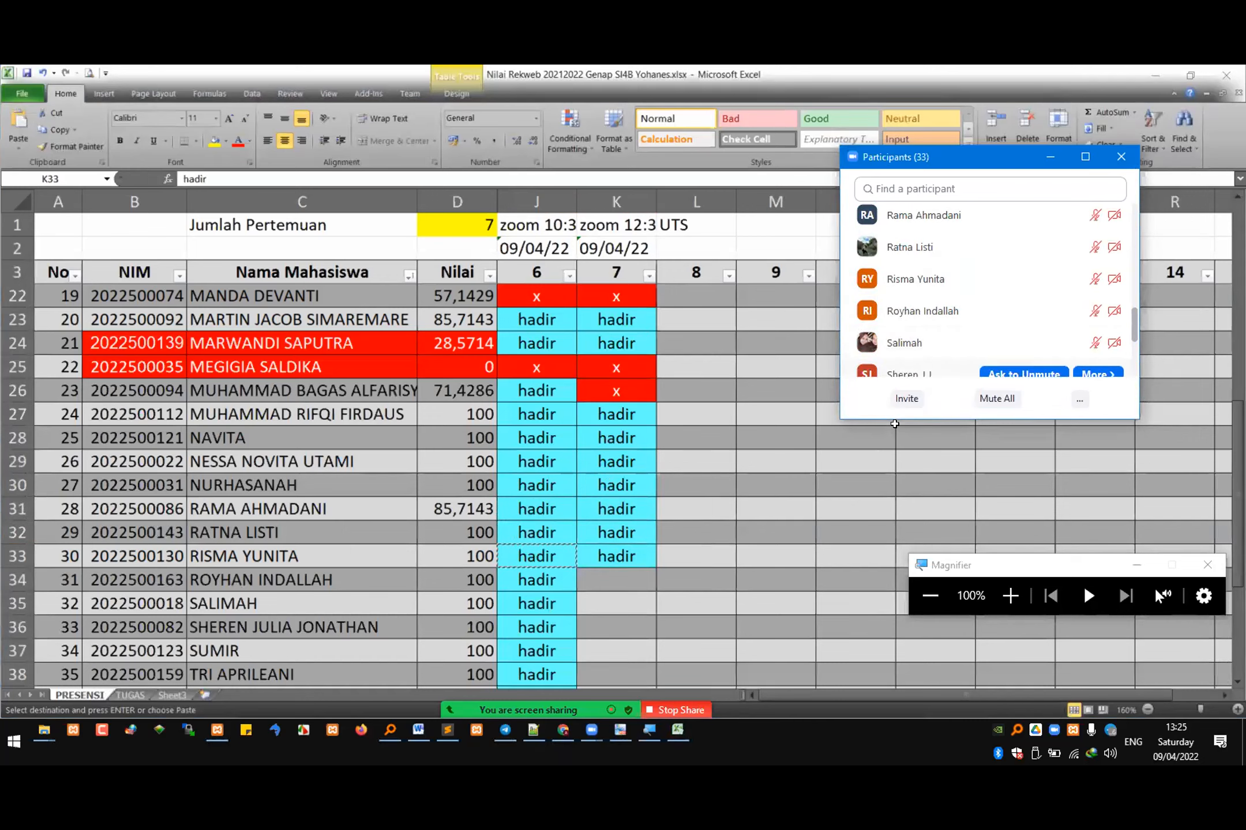
pyautogui.click(519, 579)
pyautogui.hotkey('ctrl', 'c')
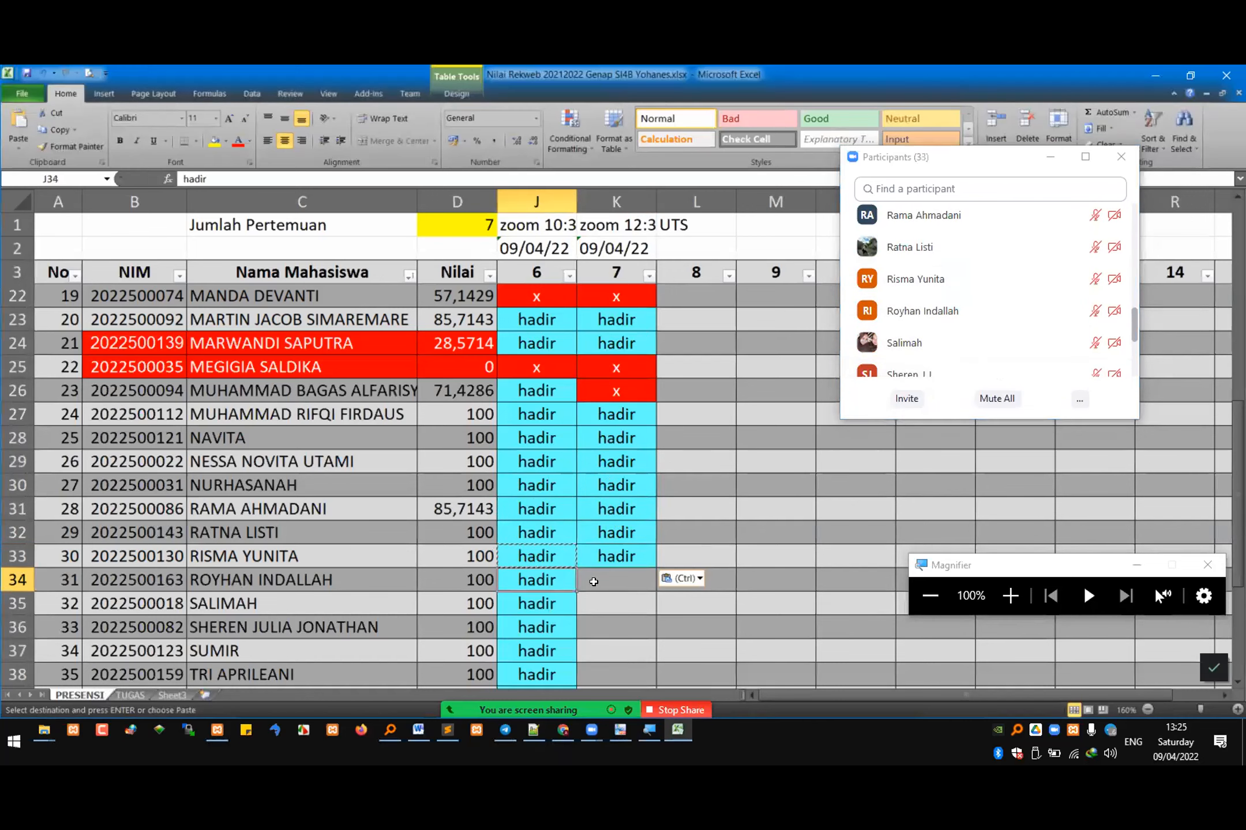
pyautogui.press('Right')
pyautogui.hotkey('ctrl', 'v')
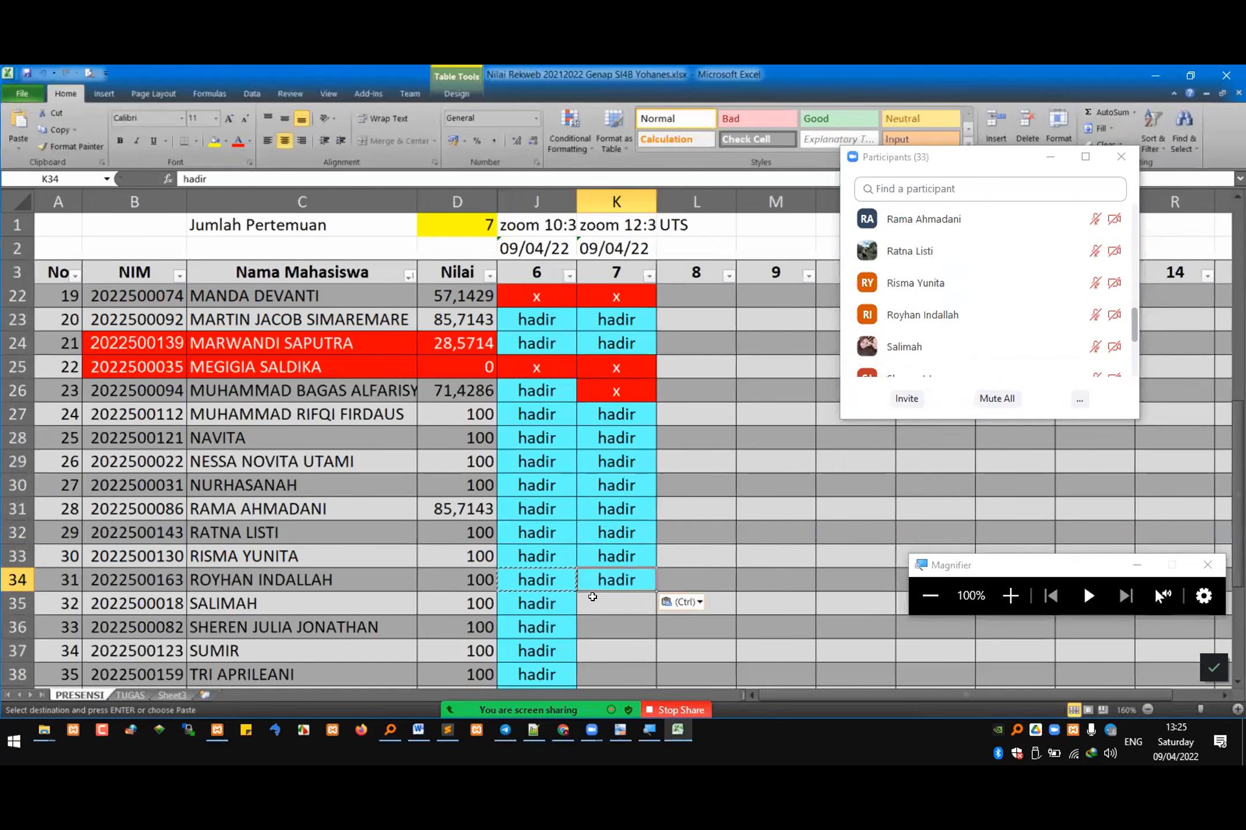
pyautogui.click(611, 602)
pyautogui.hotkey('ctrl', 'v')
pyautogui.press('Escape')
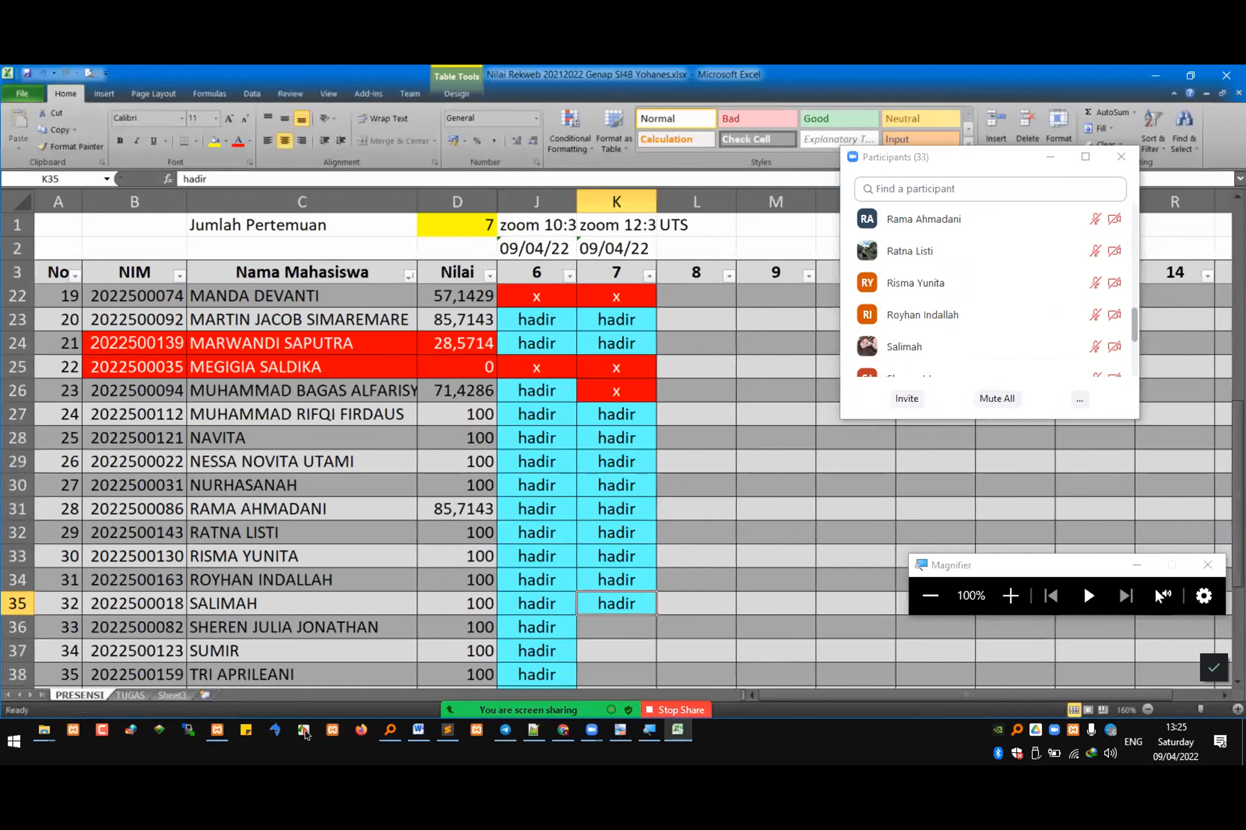
# Step: Return to the beginning of the Zoom participants list and mute the student whose microphone is on
pyautogui.click(974, 259)
pyautogui.scroll(2, 975, 259)
pyautogui.moveTo(1134, 315); pyautogui.dragTo(1141, 201)
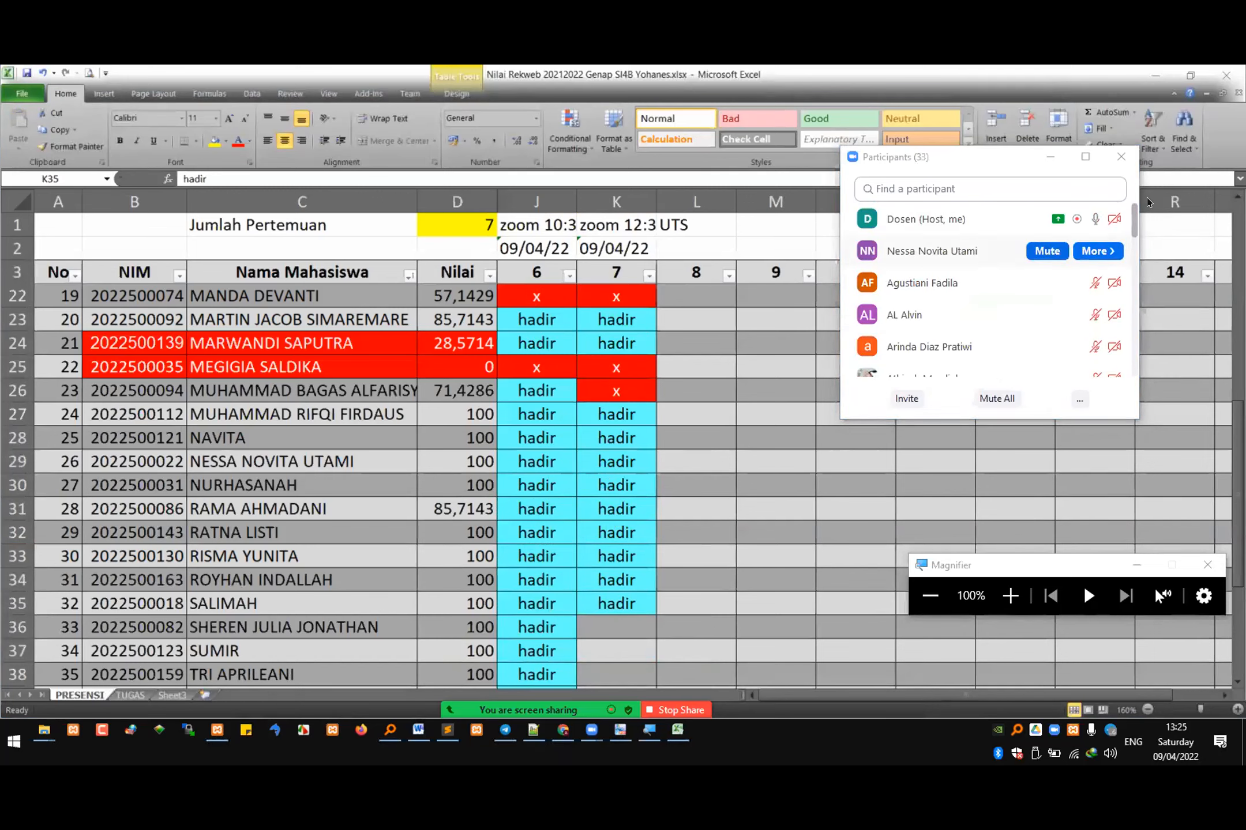
pyautogui.click(1047, 250)
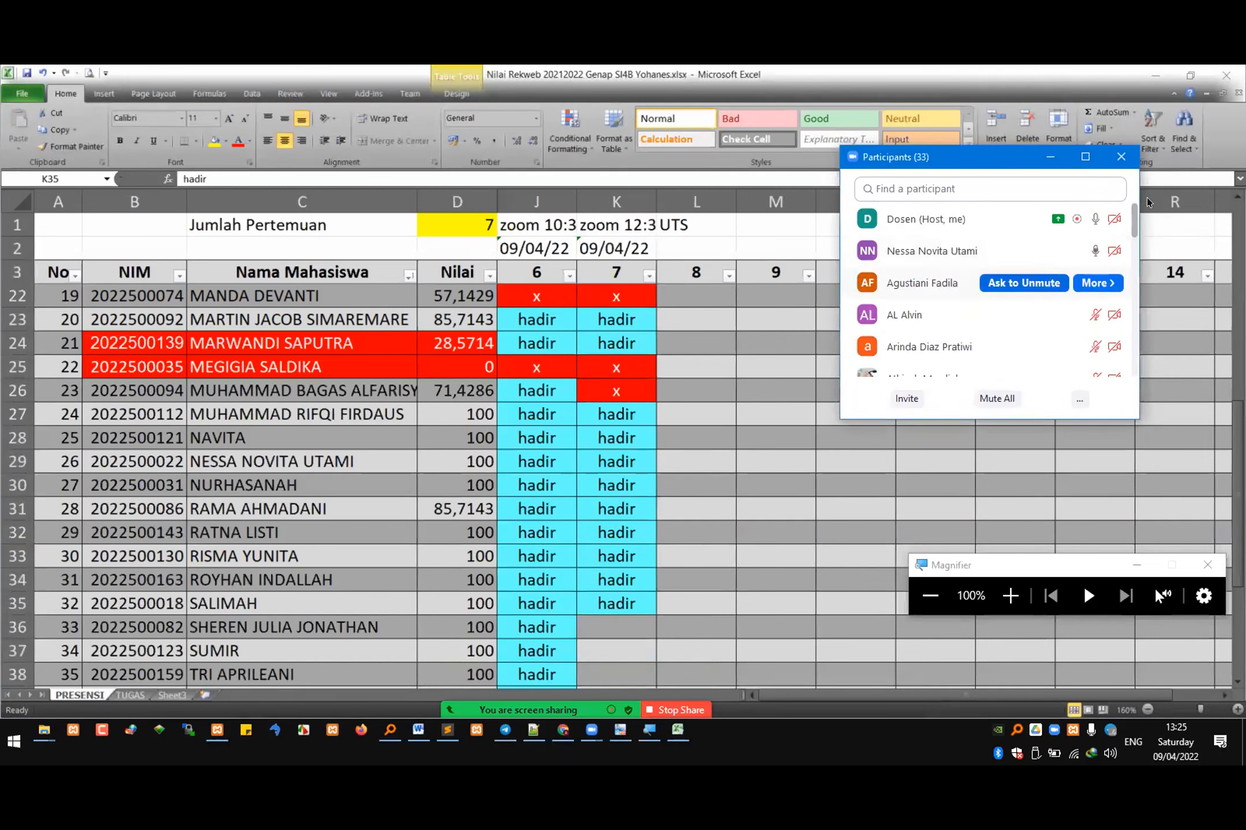
# Step: Search the Zoom participants for the student in row 36 and mark K36 as "hadir"
pyautogui.click(643, 583)
pyautogui.click(980, 189)
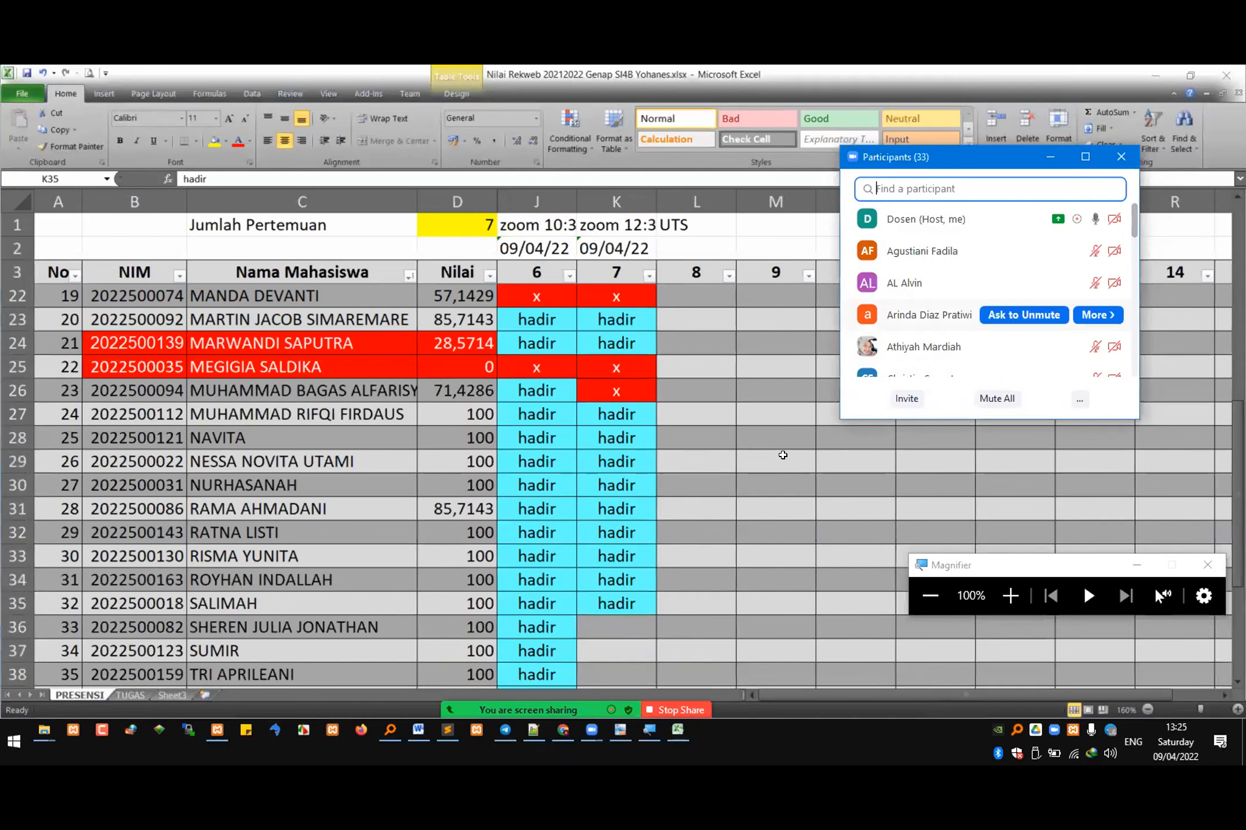
pyautogui.write('she')
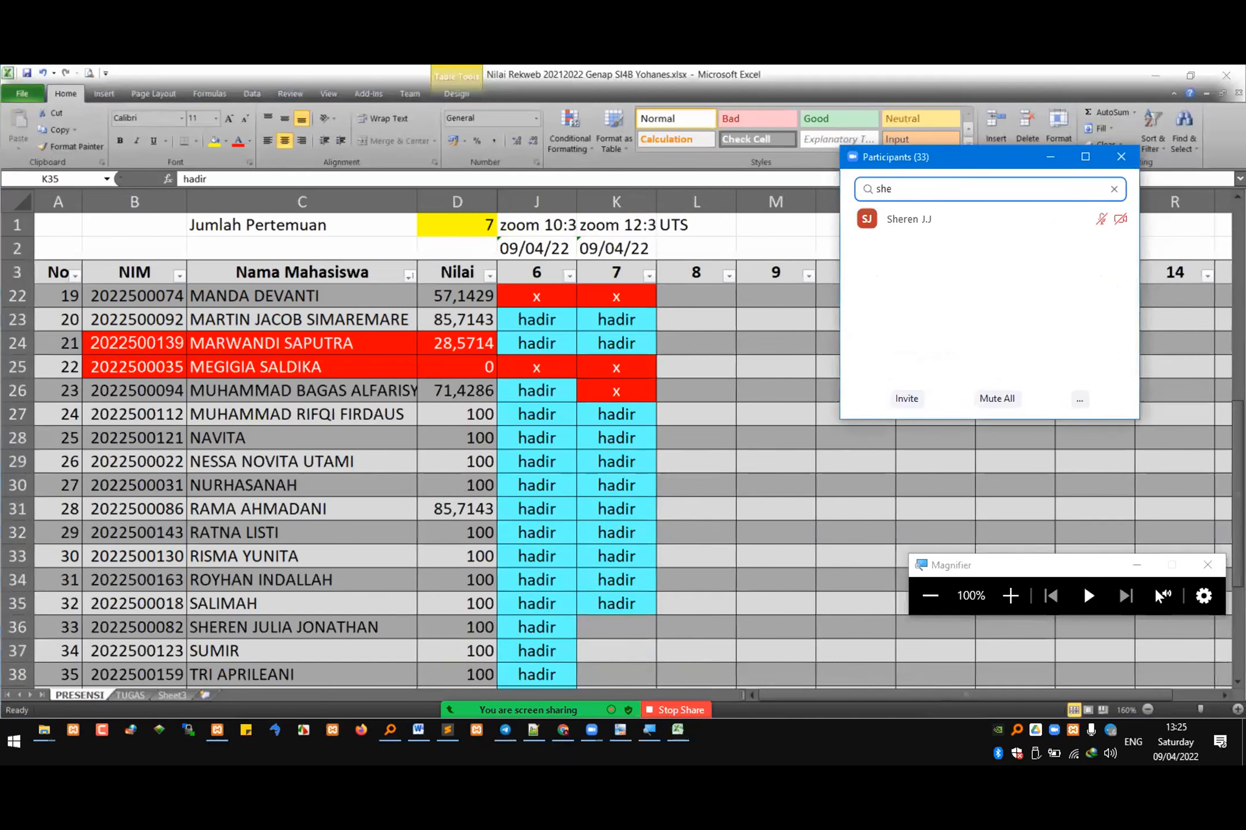
pyautogui.click(615, 600)
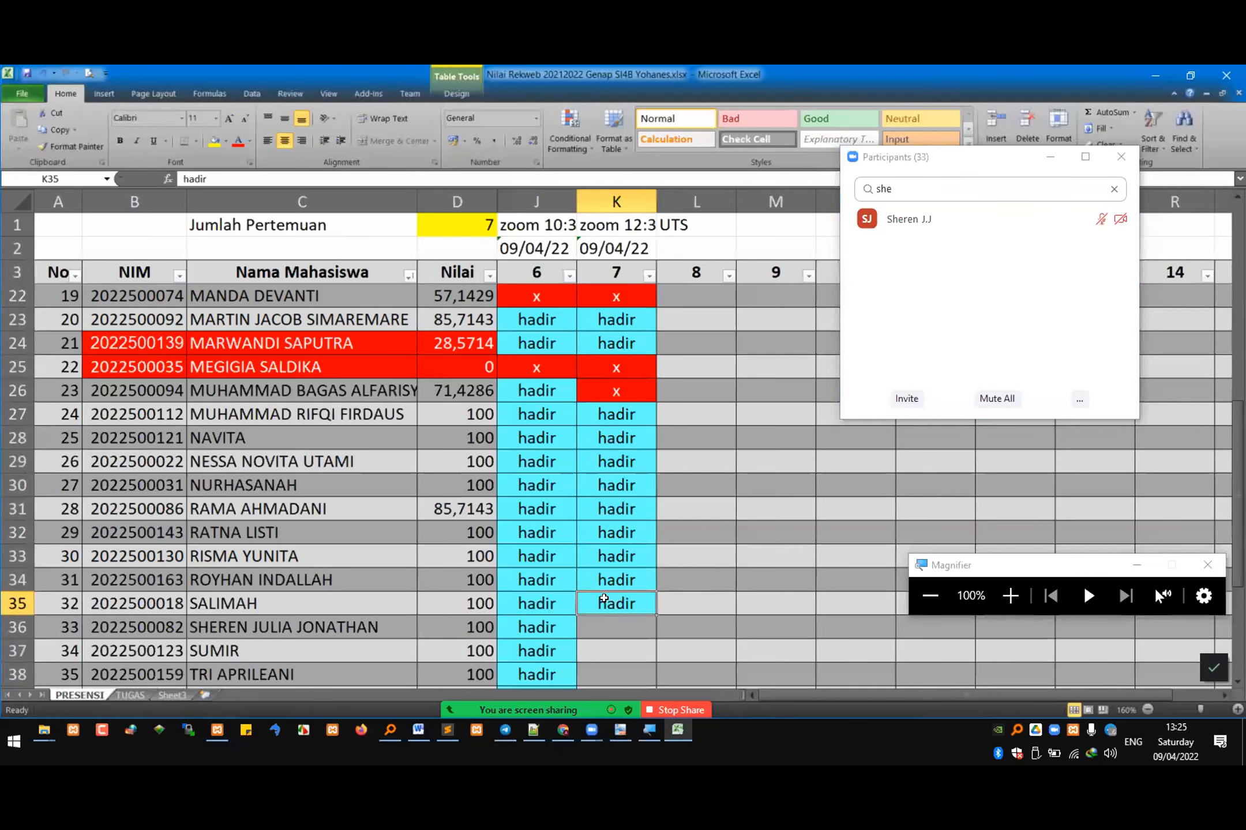
pyautogui.hotkey('ctrl', 'c')
pyautogui.click(606, 629)
pyautogui.hotkey('ctrl', 'v')
pyautogui.scroll(-3, 606, 629)
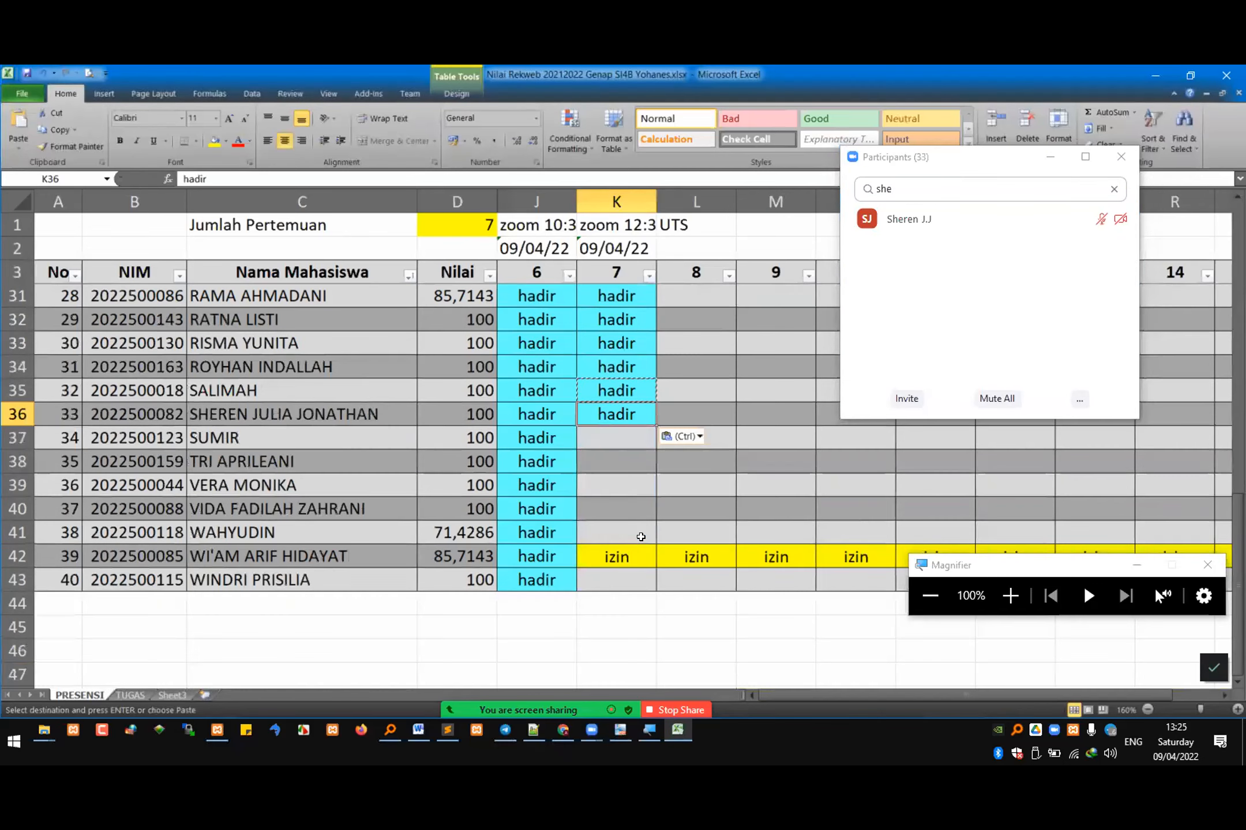
# Step: Search the Zoom participants for the student in row 37 and mark K37 as "hadir"
pyautogui.hotkey('alt', 'Tab')
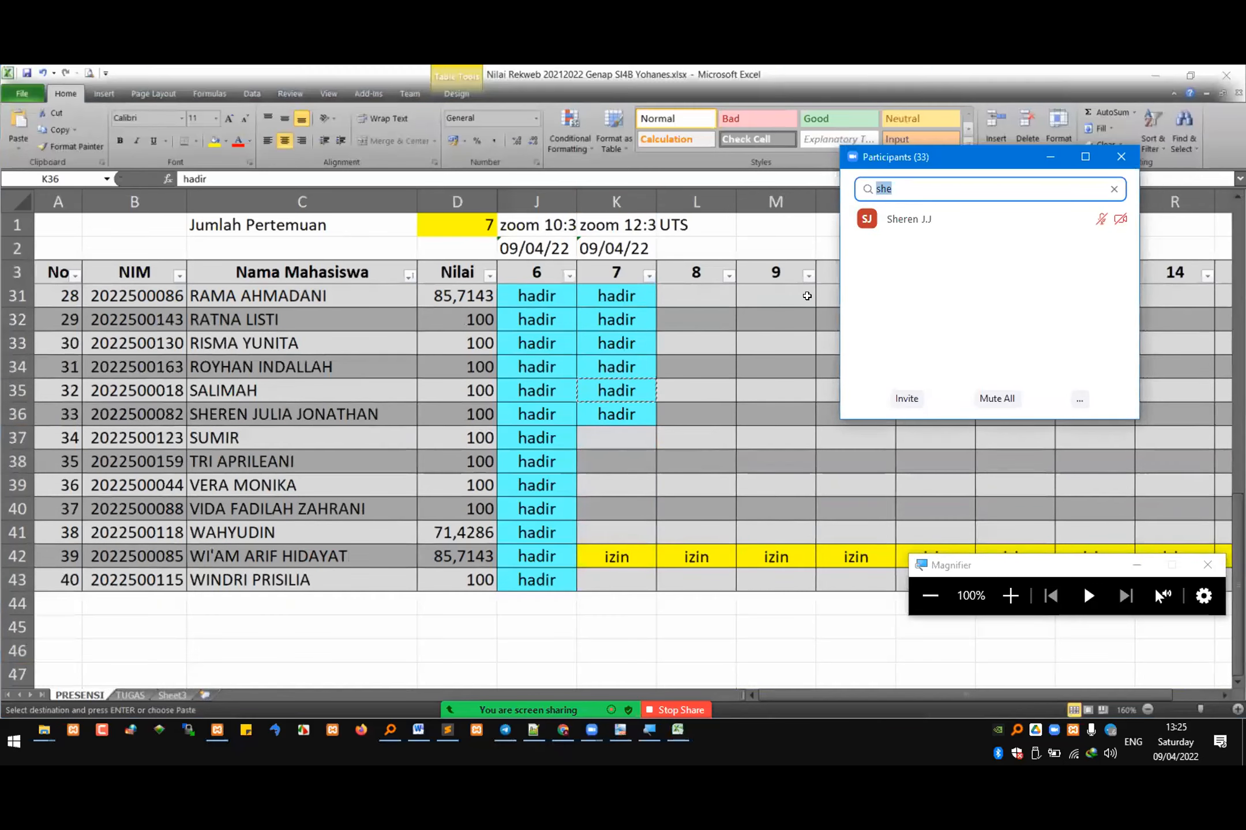
pyautogui.write('sumir')
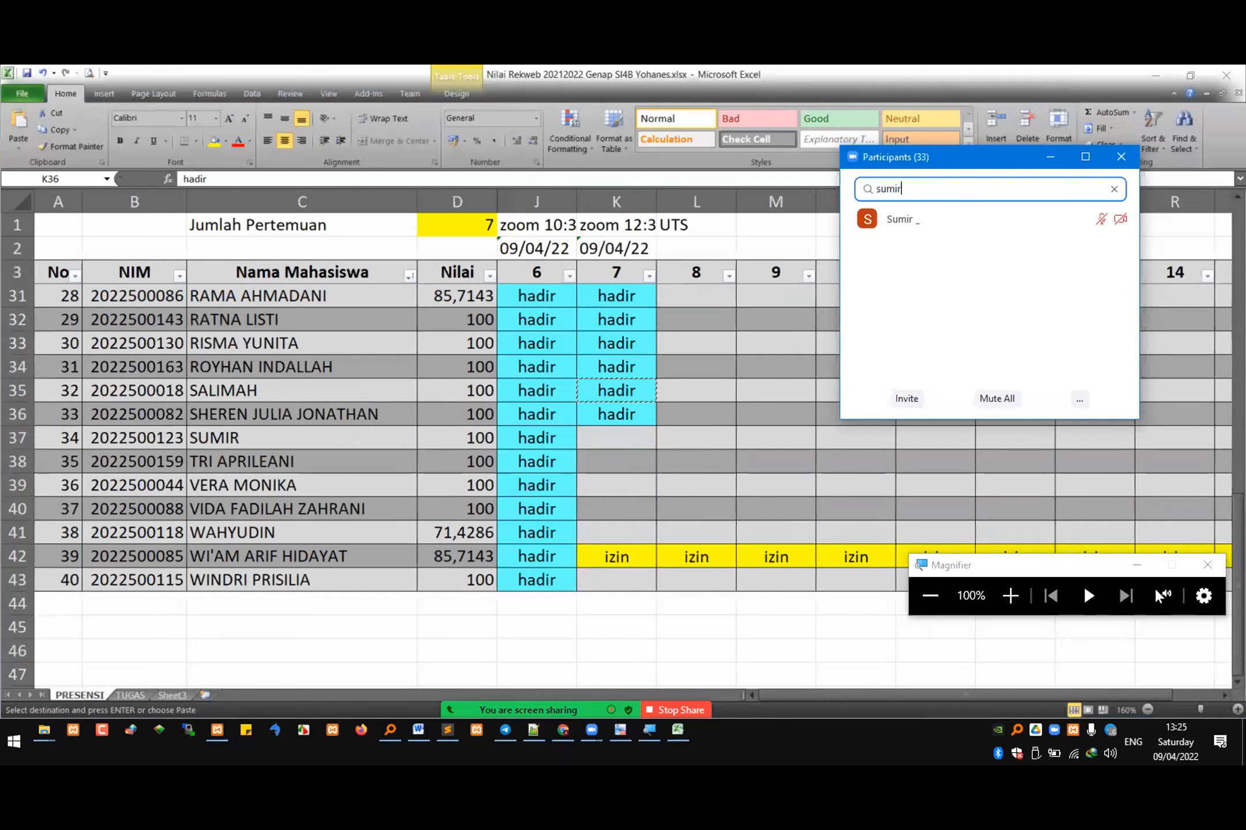
pyautogui.click(534, 432)
pyautogui.hotkey('ctrl', 'c')
pyautogui.press('Right')
pyautogui.hotkey('ctrl', 'v')
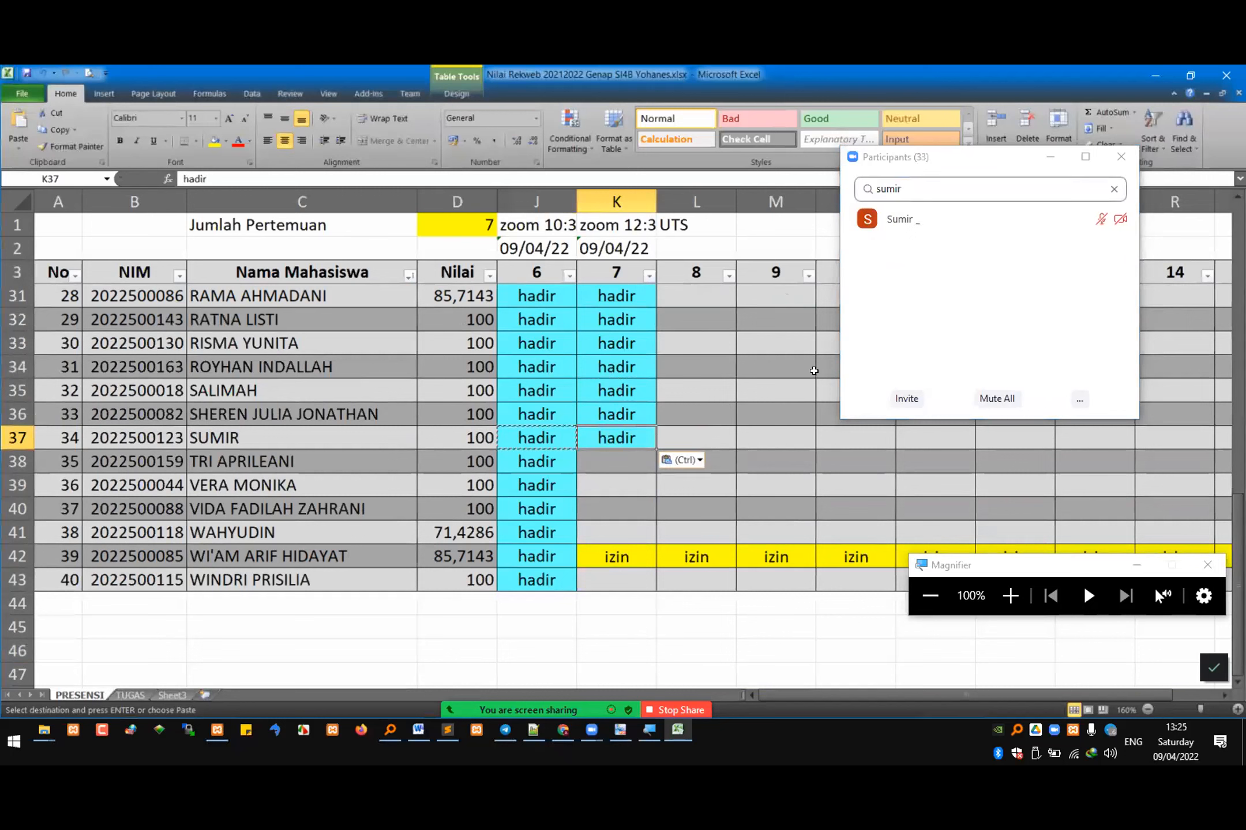
# Step: Search the Zoom participants for the student in row 38 and mark K38 as "hadir"
pyautogui.hotkey('alt', 'Tab')
pyautogui.write('tri a')
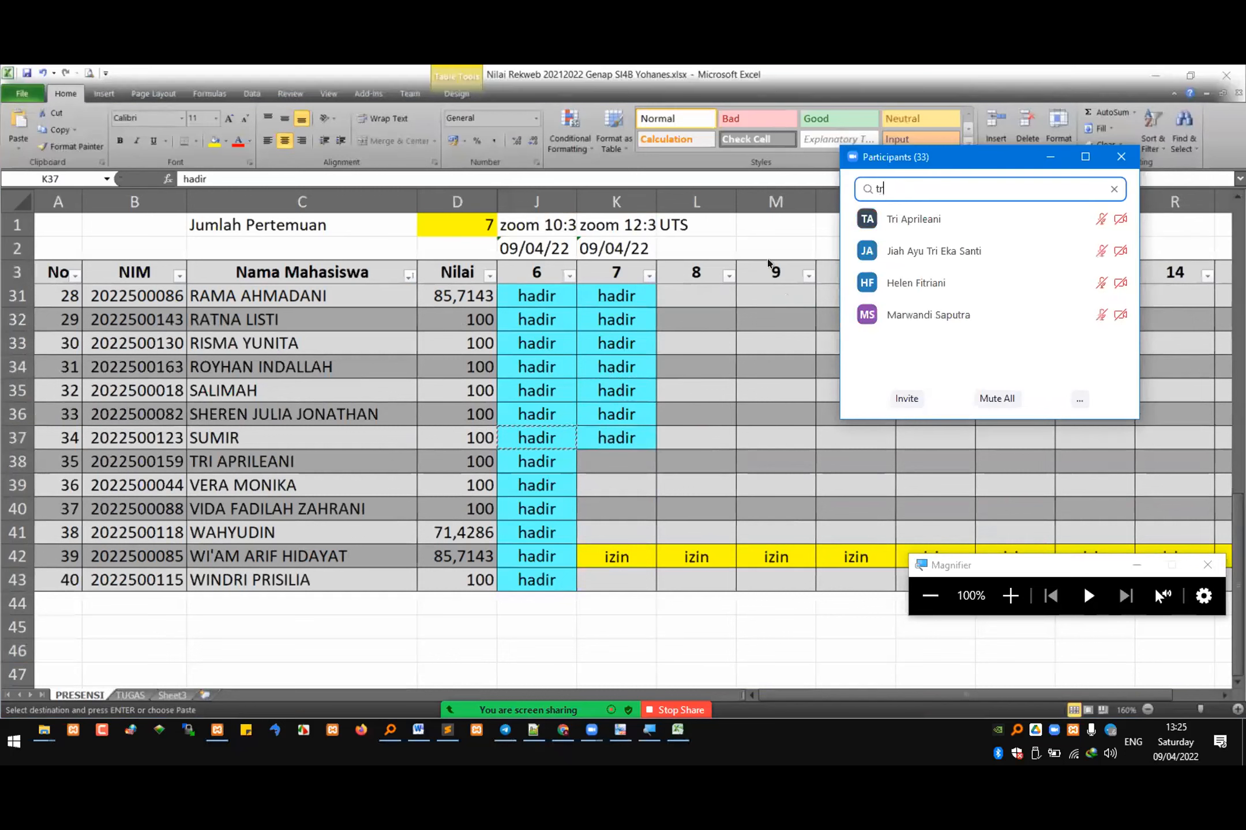
pyautogui.click(616, 436)
pyautogui.hotkey('ctrl', 'c')
pyautogui.click(615, 460)
pyautogui.hotkey('ctrl', 'v')
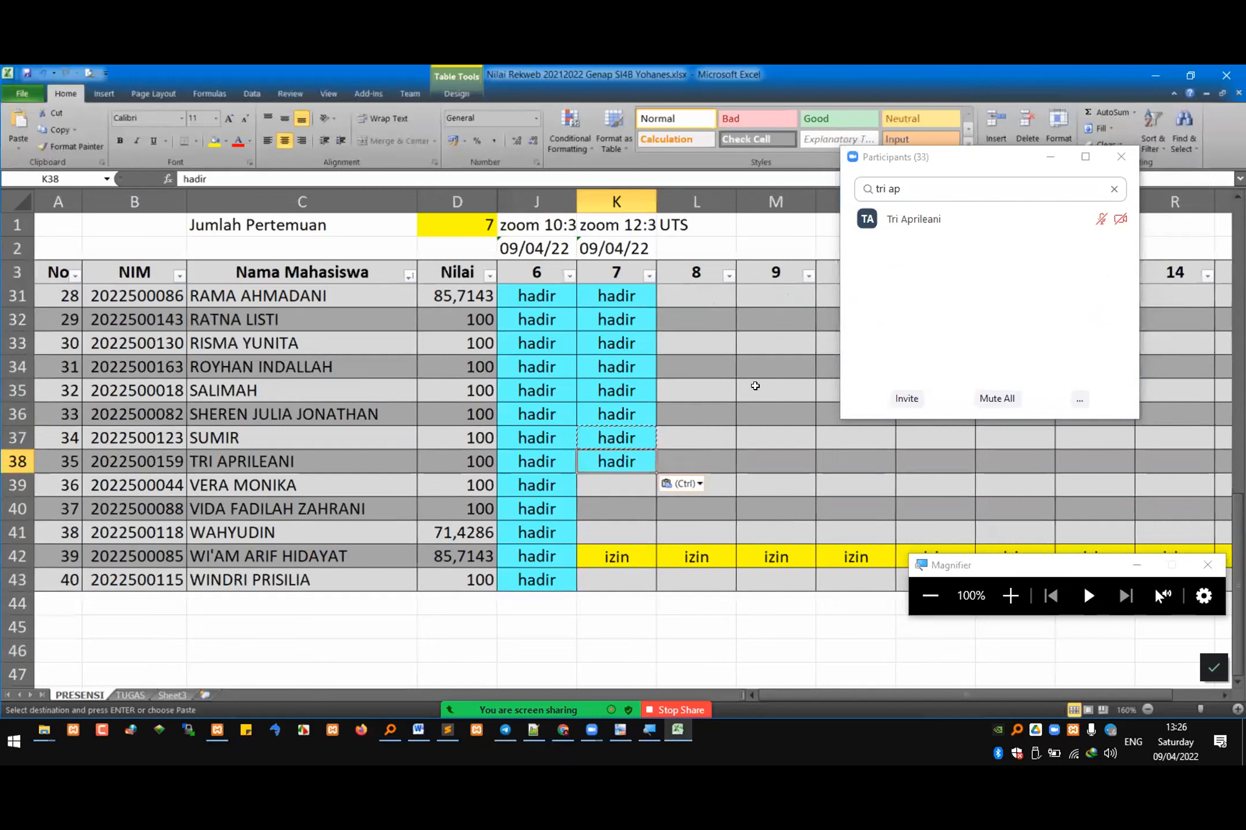
# Step: Switch back to Chrome and open the Formulir Kontak list of the WordPress dashboard in a new tab
pyautogui.hotkey('alt', 'Tab')
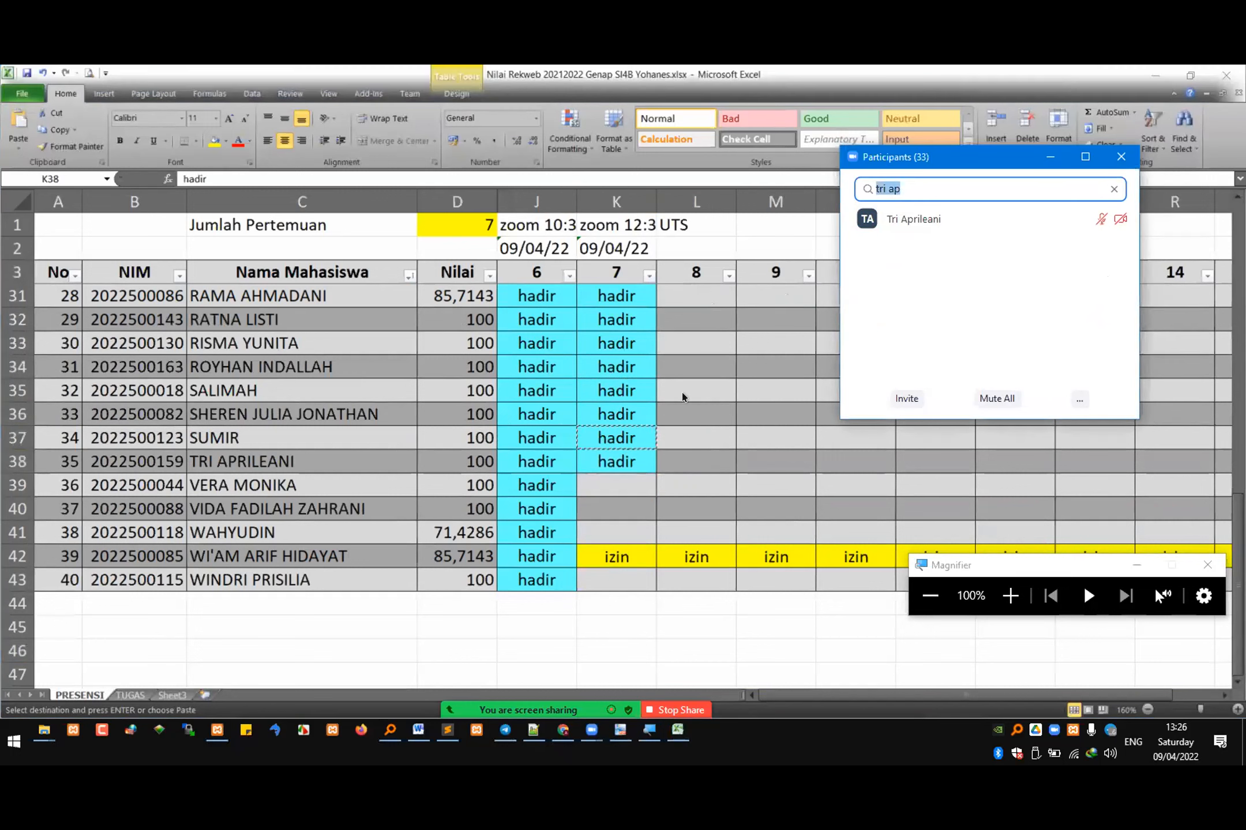
pyautogui.hotkey('alt', 'Tab')
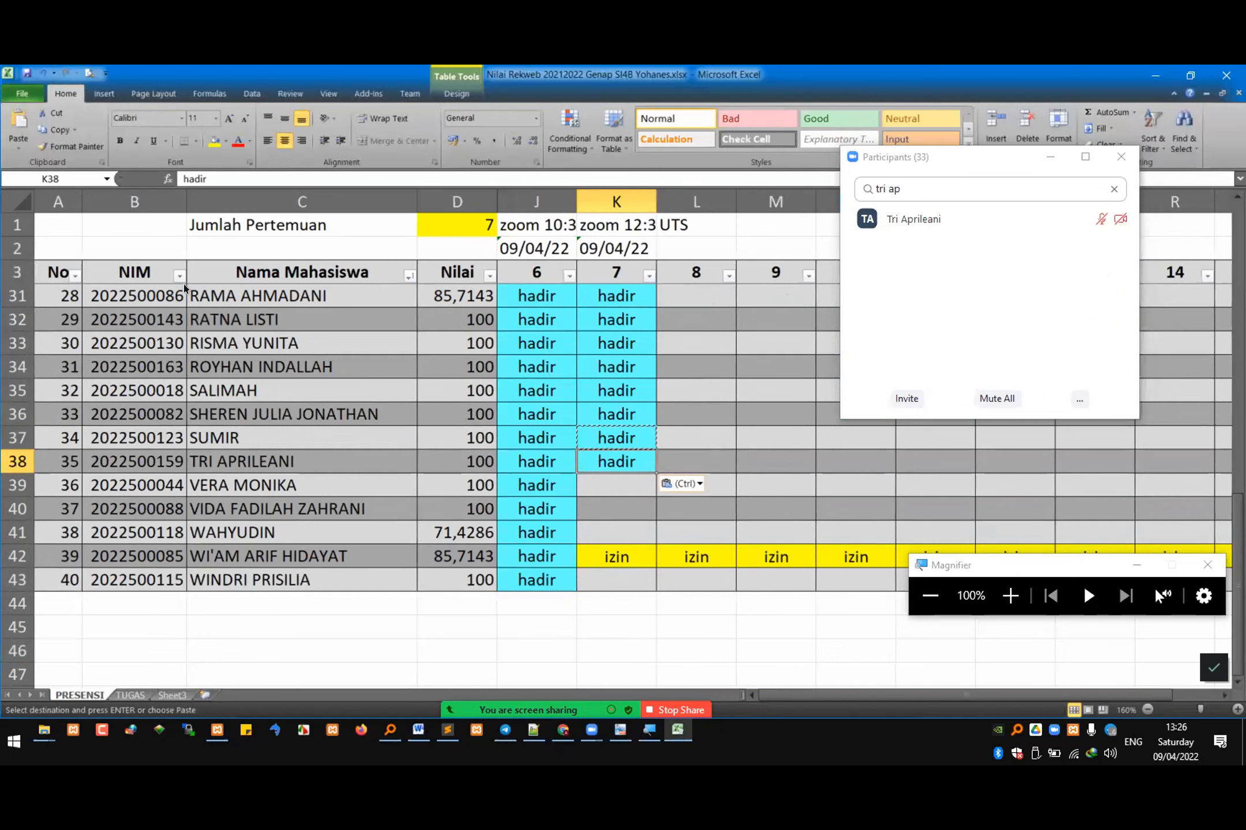
pyautogui.hotkey('alt', 'Tab')
pyautogui.moveTo(86, 260)
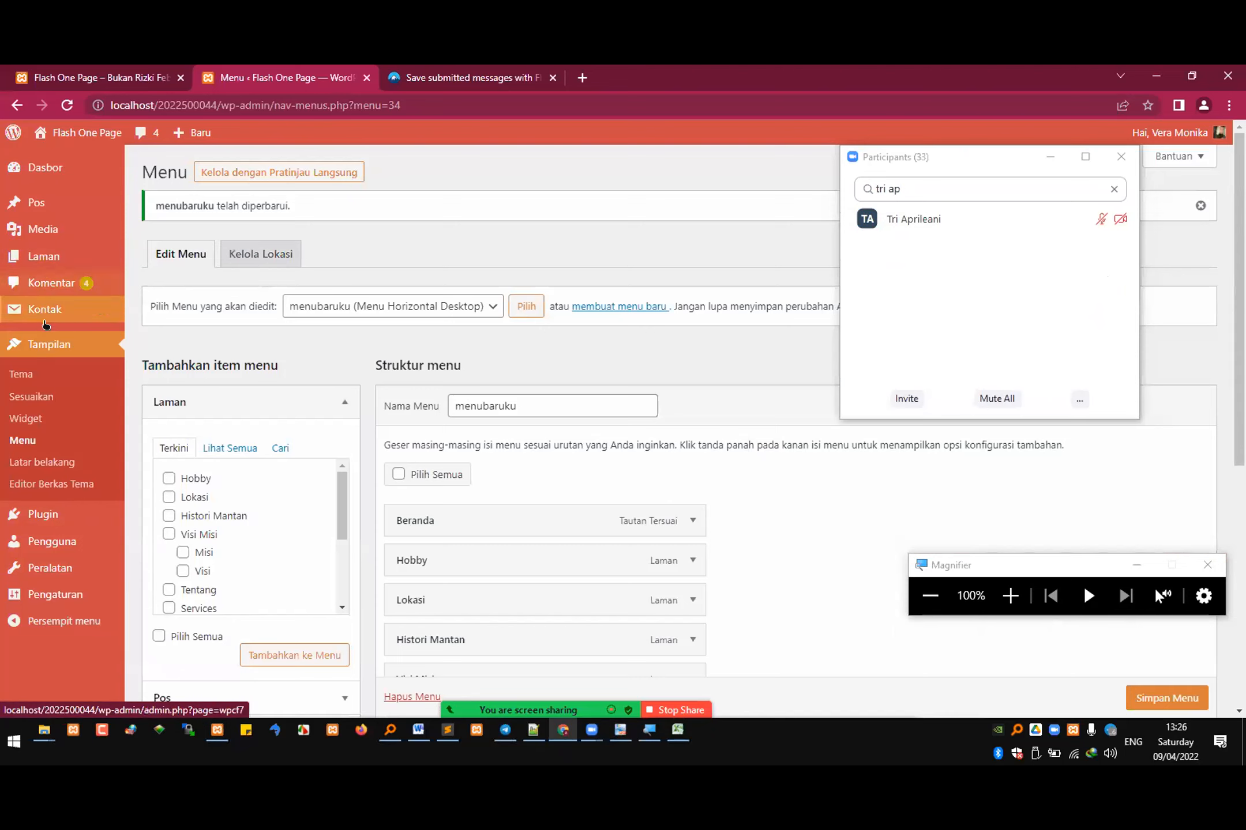
pyautogui.moveTo(58, 310)
pyautogui.rightClick(171, 310)
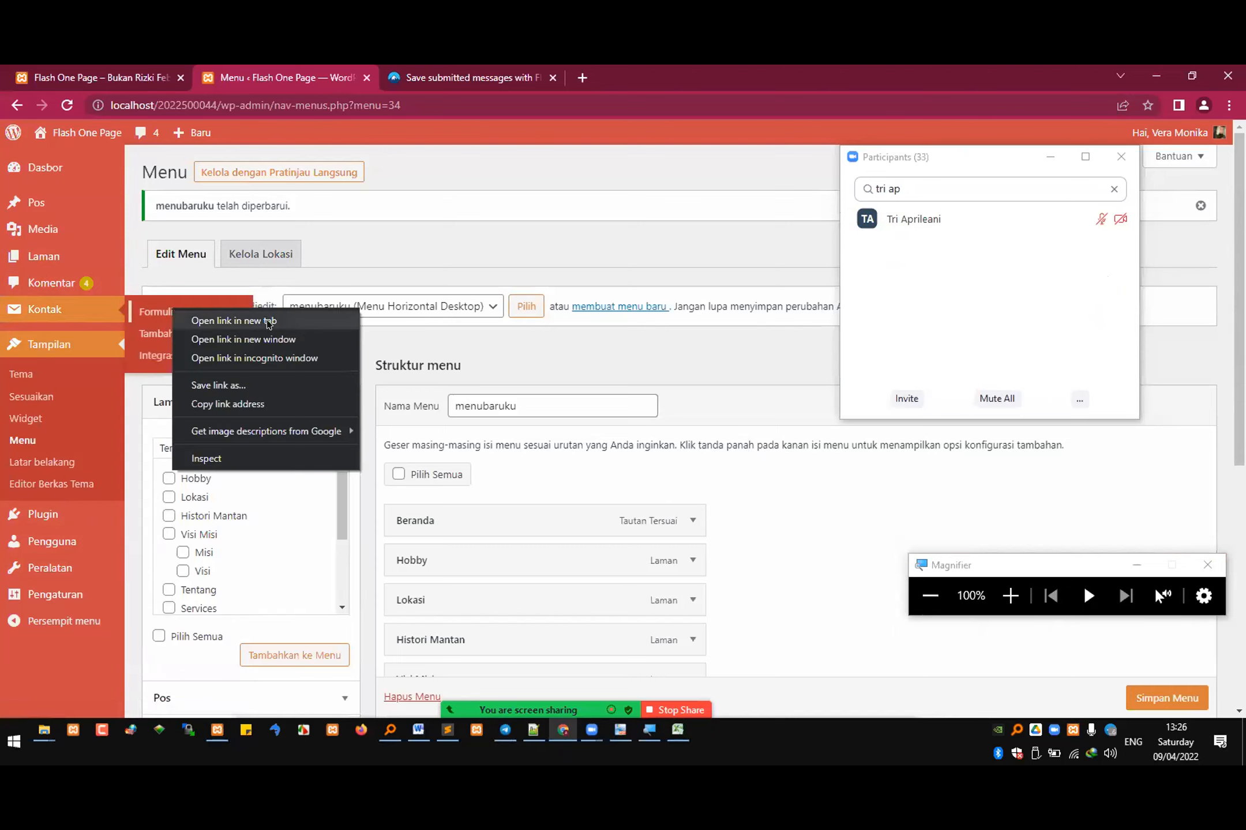
pyautogui.click(234, 320)
pyautogui.click(654, 67)
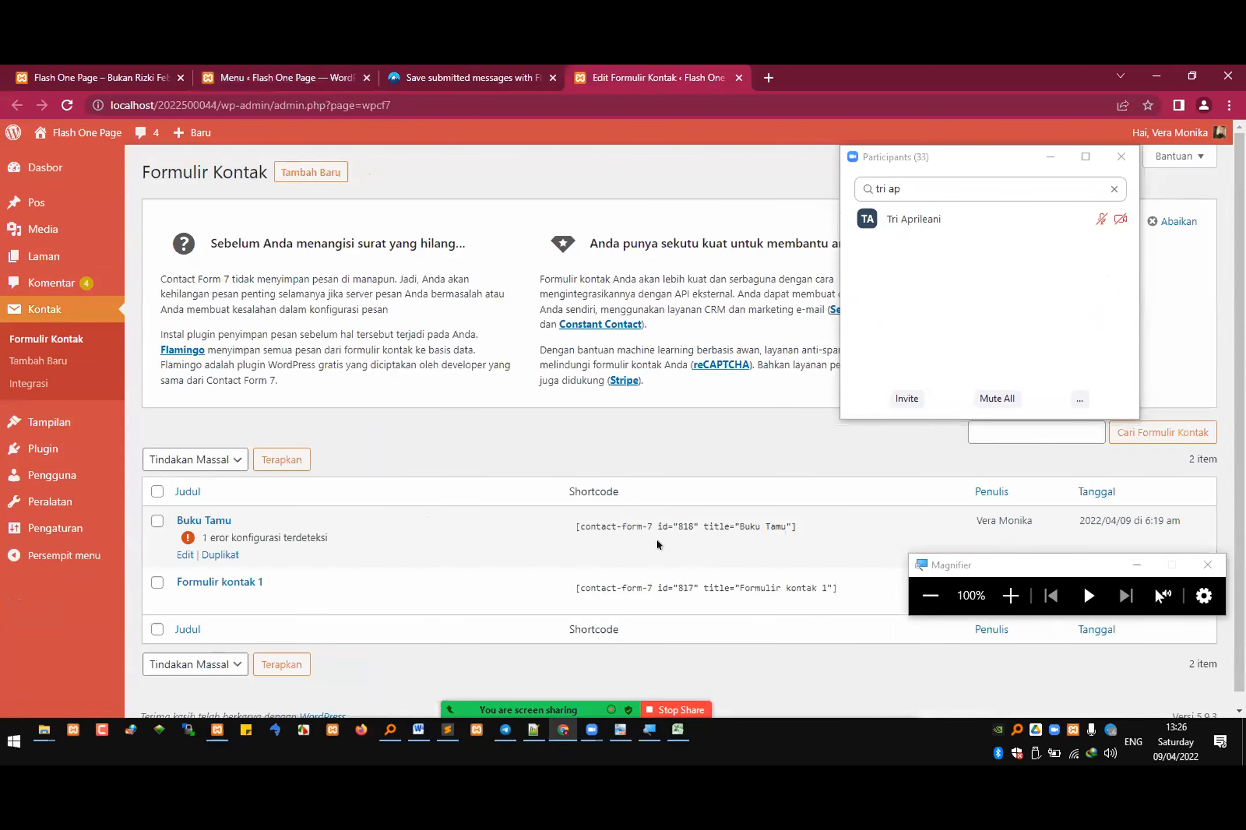
# Step: Copy the Buku Tamu form's shortcode, [contact-form-7 id="818" title="Buku Tamu"]
pyautogui.click(657, 523)
pyautogui.rightClick(662, 522)
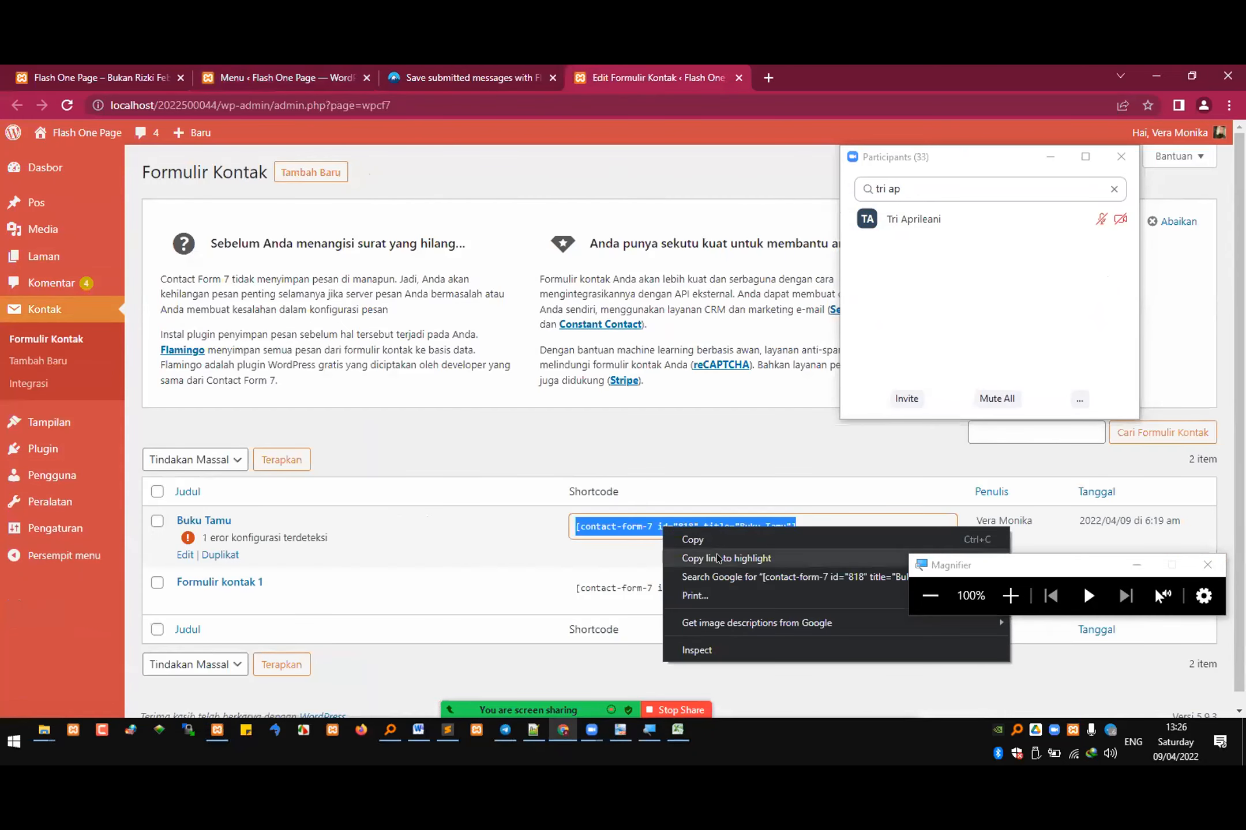
pyautogui.click(718, 537)
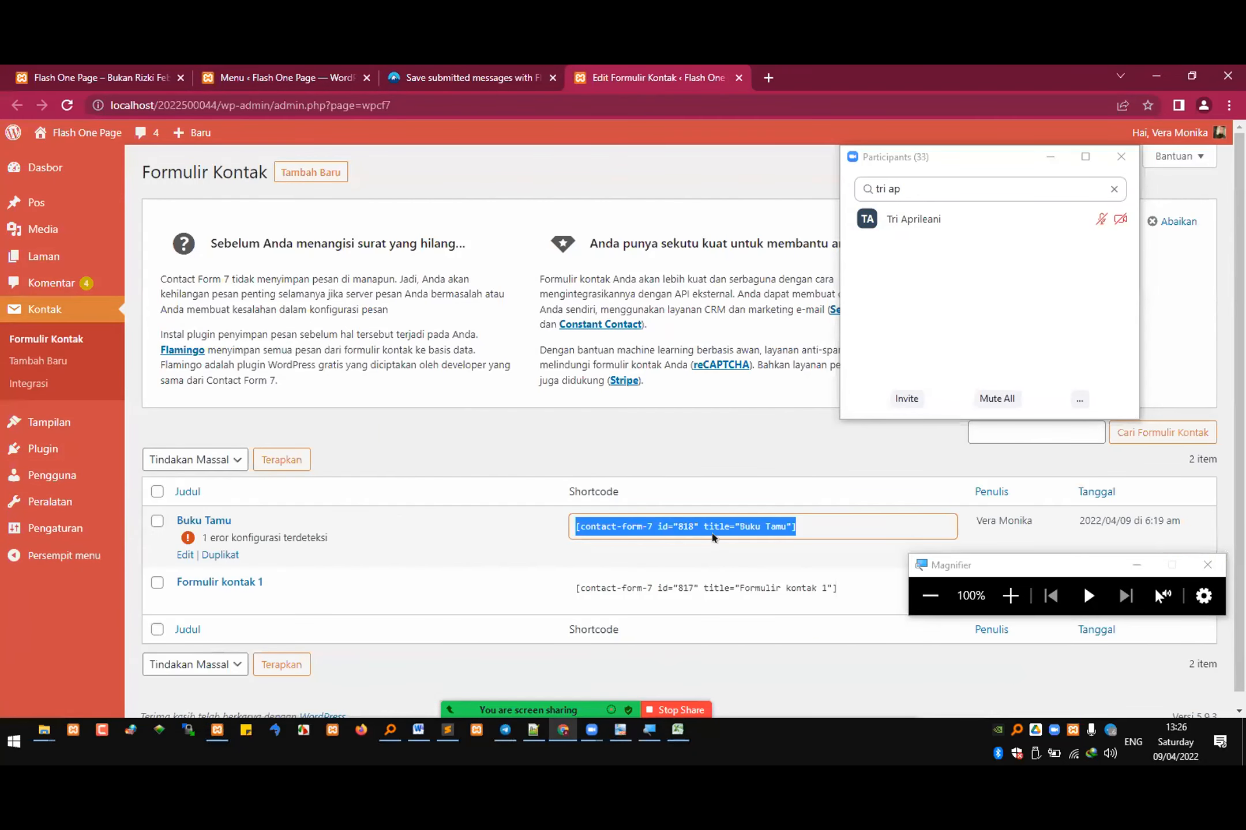
# Step: Add a new WordPress page titled "Buku Tamu", minimizing the Zoom participants window that covers the editor
pyautogui.click(271, 77)
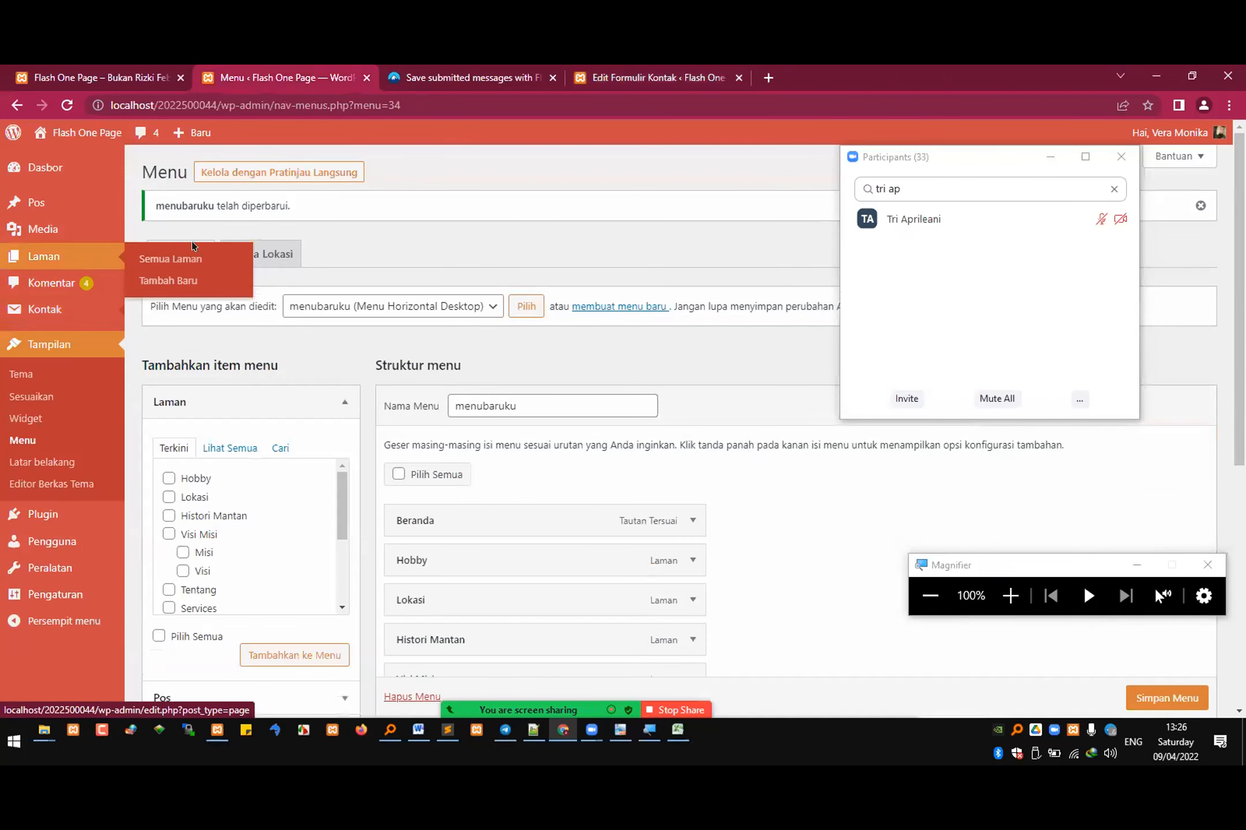
pyautogui.click(181, 276)
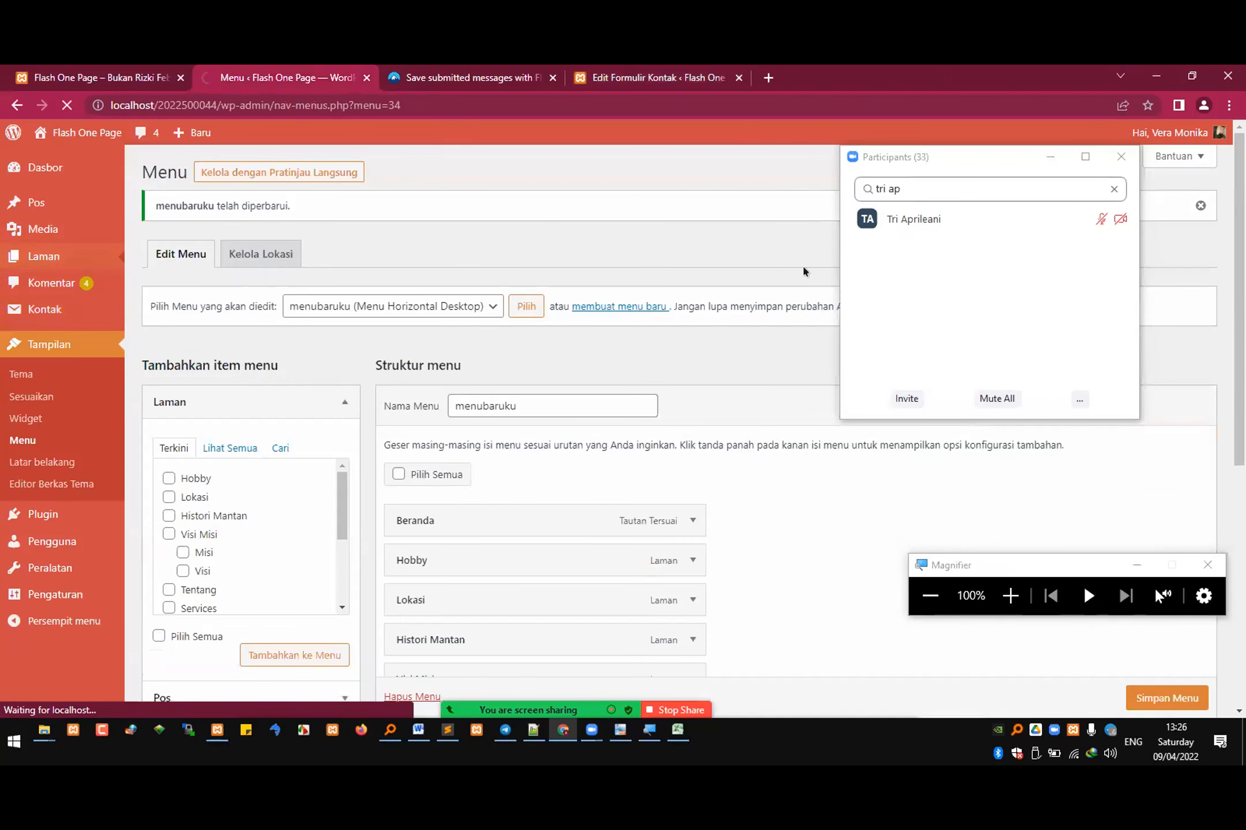
pyautogui.click(1049, 157)
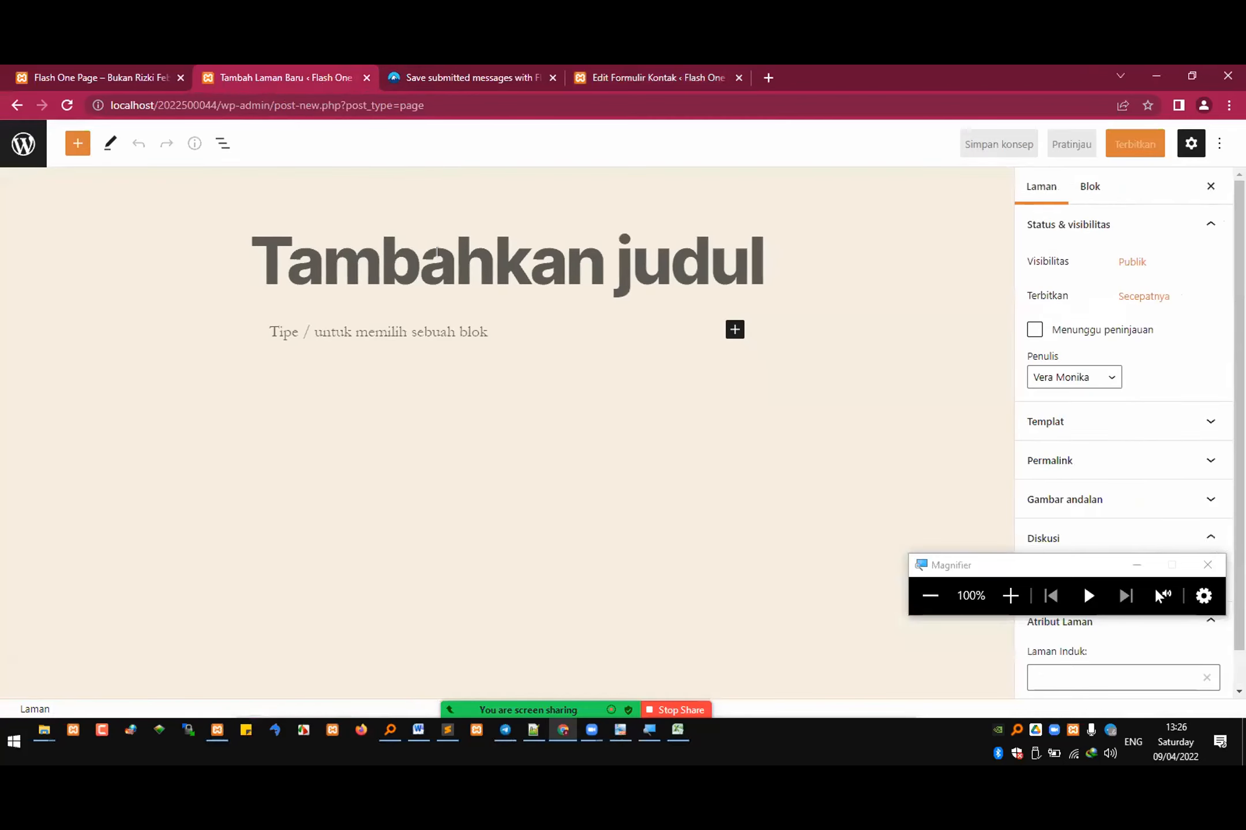
pyautogui.write('Buku Tamu')
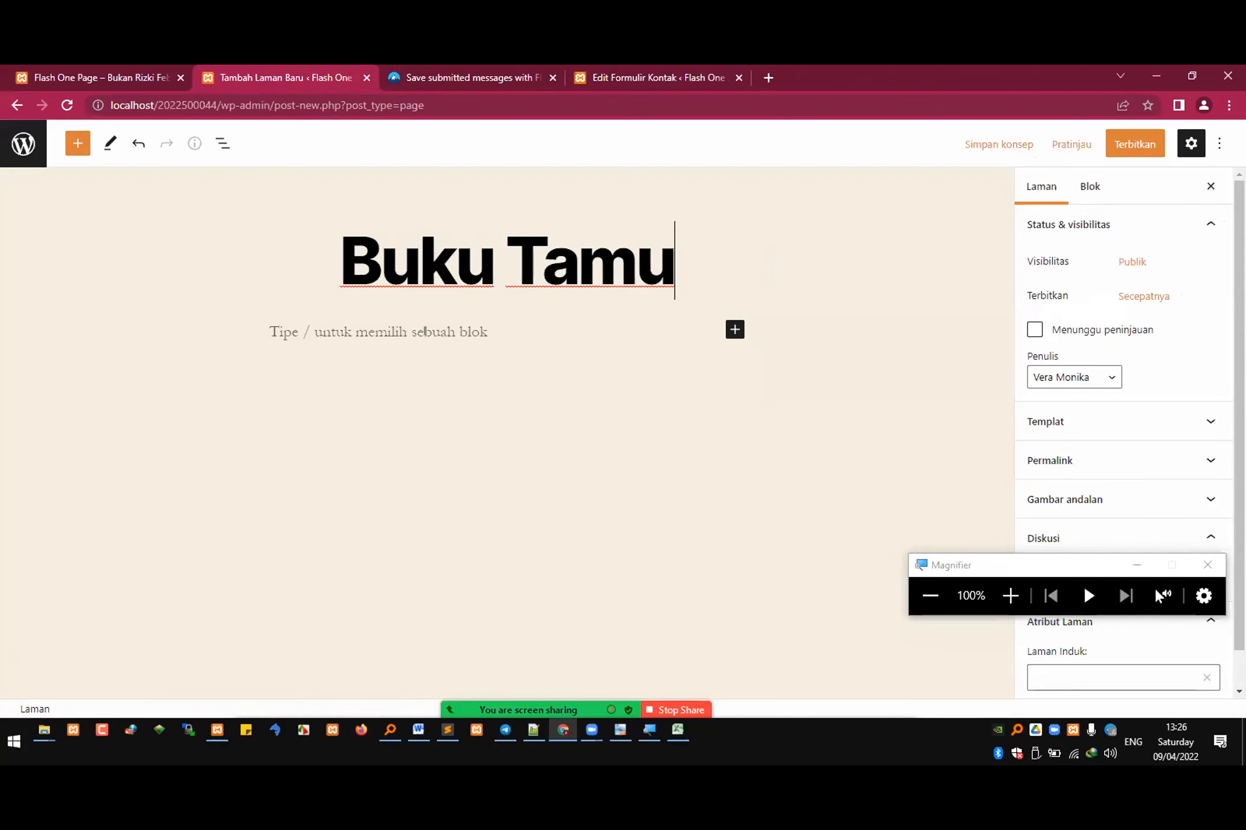
# Step: Insert the copied Buku Tamu form shortcode into the page body and publish the page
pyautogui.click(479, 349)
pyautogui.hotkey('ctrl', 'v')
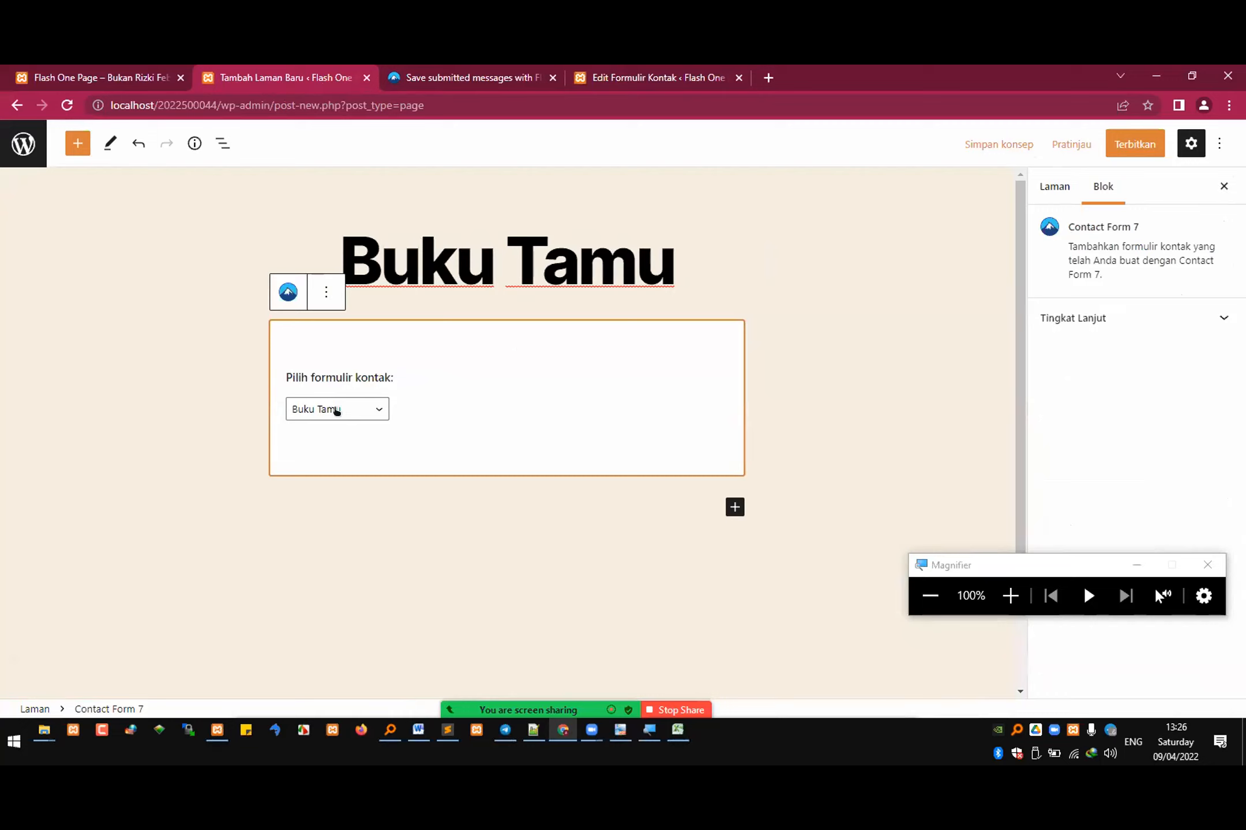
pyautogui.click(1174, 317)
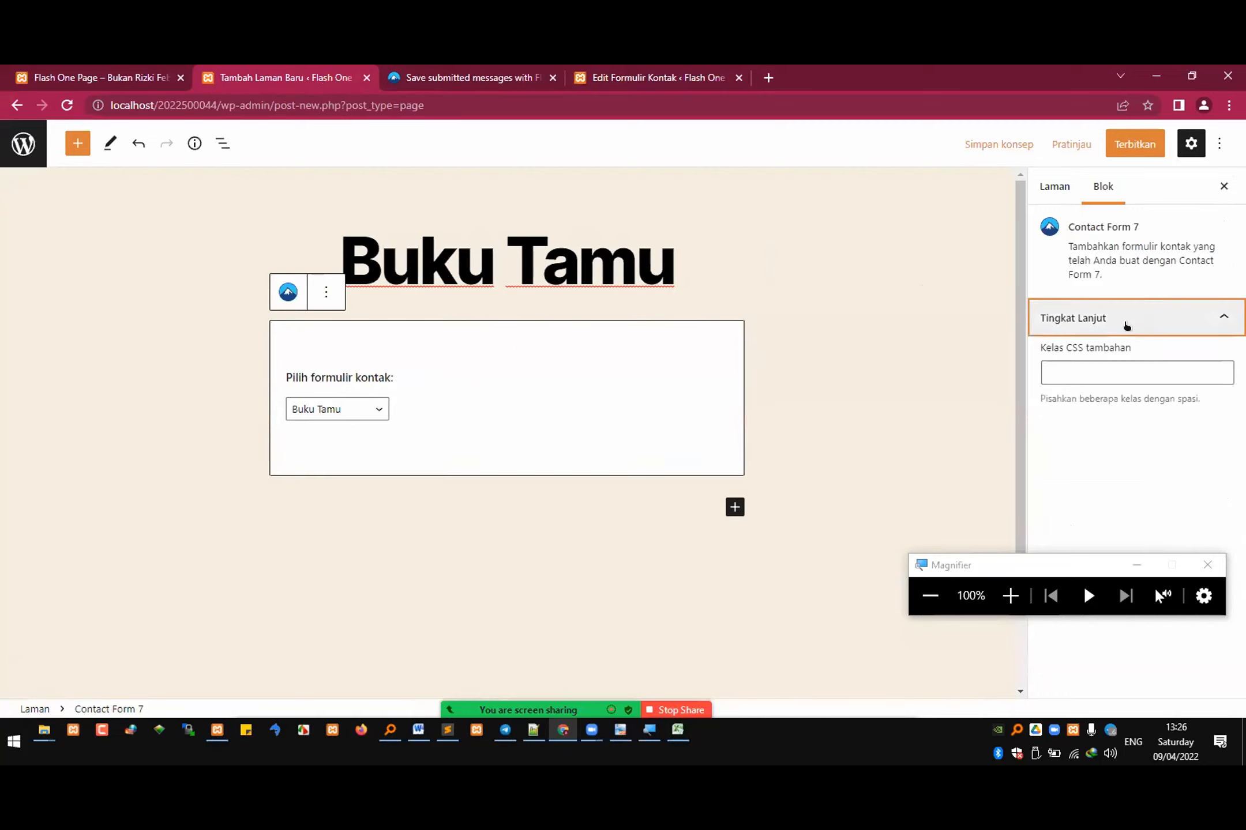
pyautogui.click(1134, 144)
pyautogui.click(1098, 143)
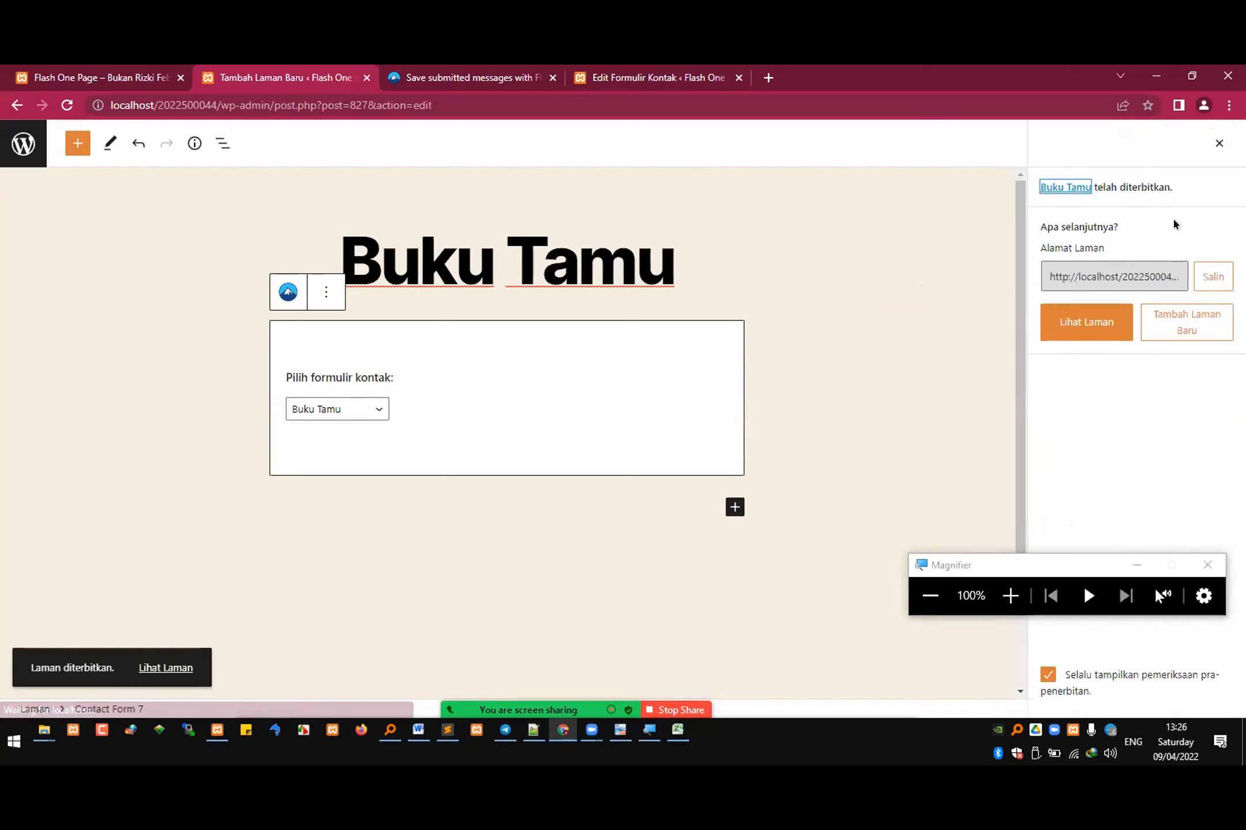
# Step: View the published Buku Tamu page and check its Nama Anda, Nomor WA, Umur and Kesan Anda fields
pyautogui.click(159, 667)
pyautogui.scroll(-3, 501, 503)
pyautogui.click(475, 286)
pyautogui.click(486, 366)
pyautogui.click(486, 439)
pyautogui.click(519, 549)
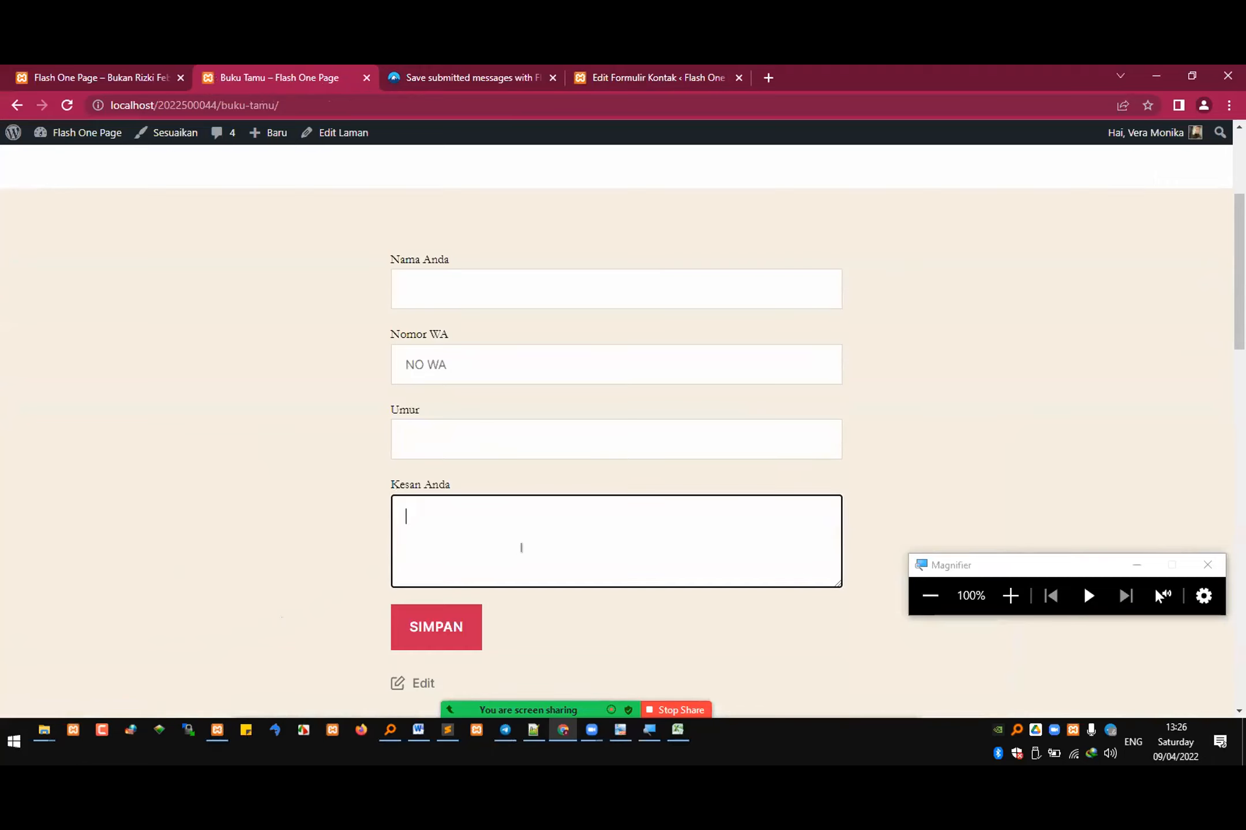
pyautogui.scroll(4, 533, 542)
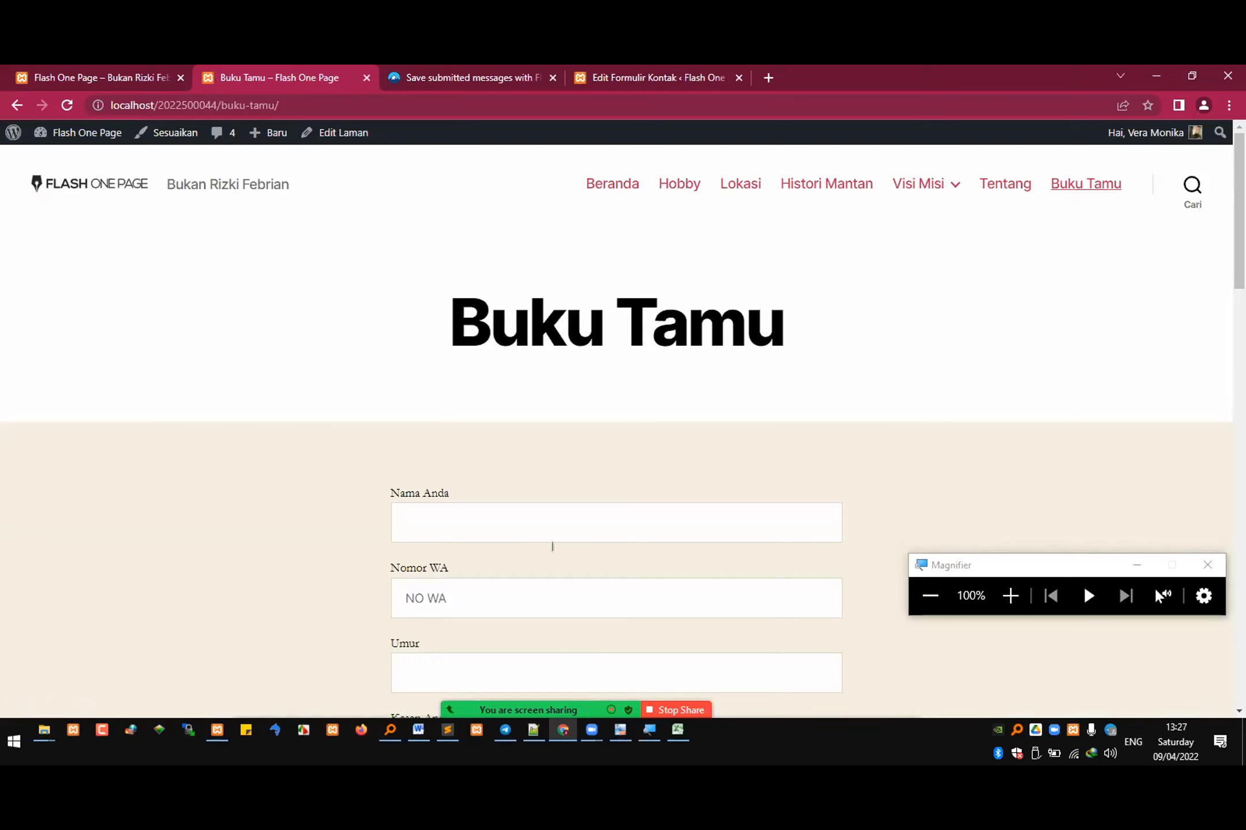
# Step: Fill in Nama Anda with the guest's full name and enter the first digits of the phone number in Nomor WA
pyautogui.click(610, 511)
pyautogui.scroll(-1, 596, 512)
pyautogui.press('Tab')
pyautogui.write('08')
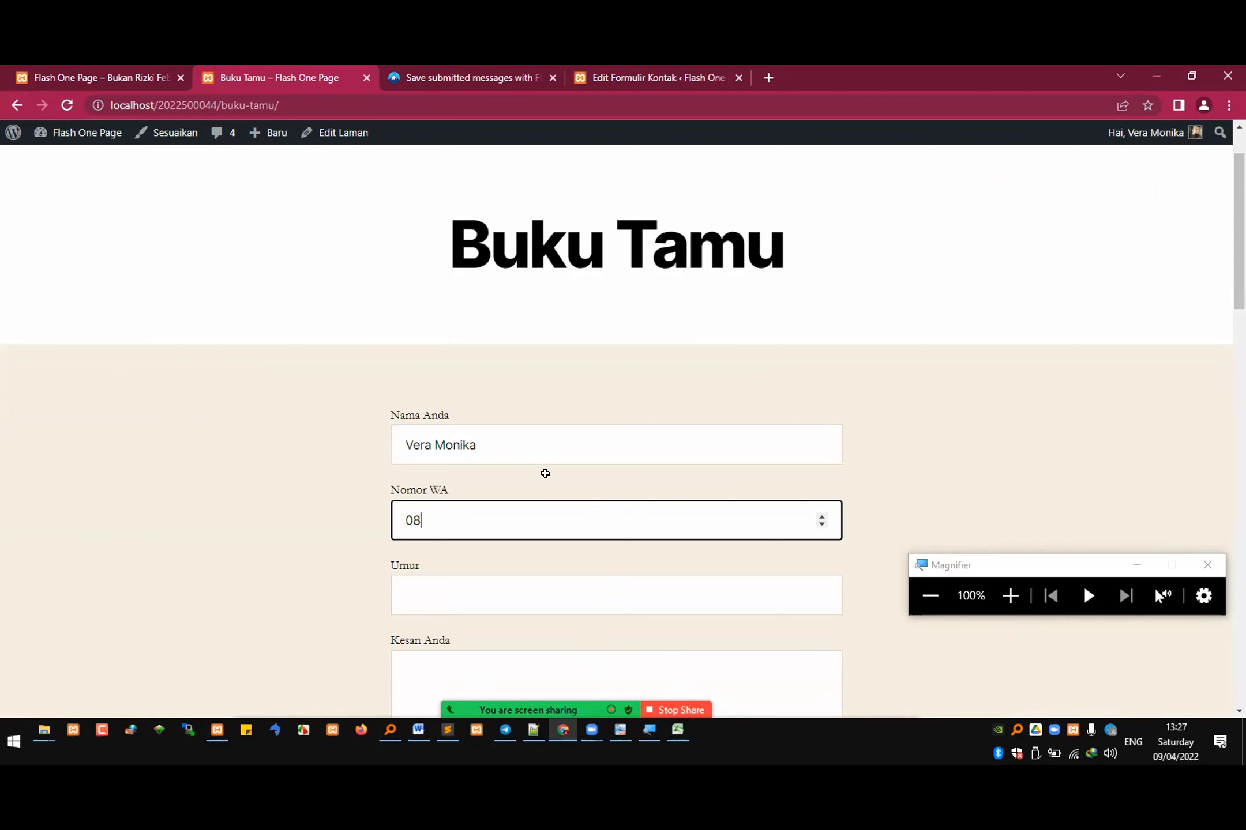
# Step: Switch to the Excel attendance sheet and mark the student in row 39 as "hadir" in K39
pyautogui.hotkey('alt', 'Tab')
pyautogui.hotkey('ctrl', 'v')
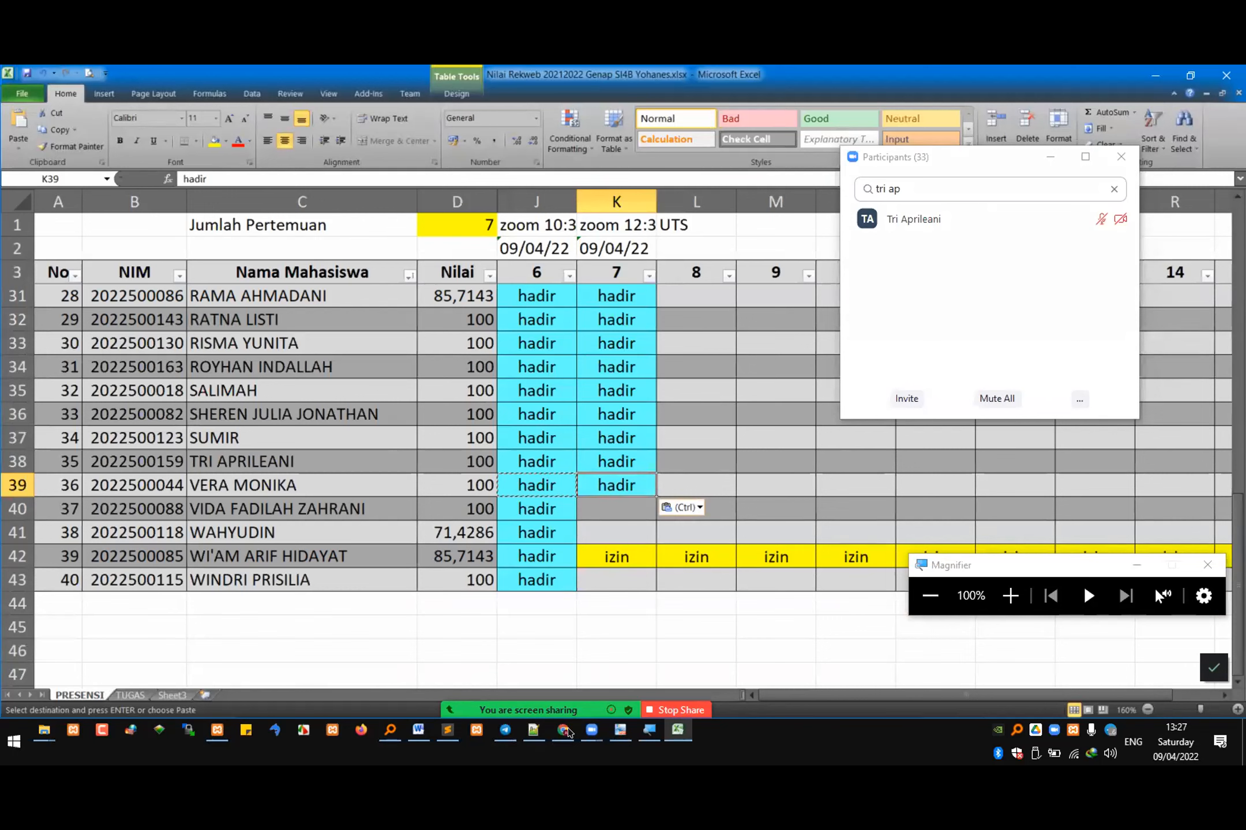
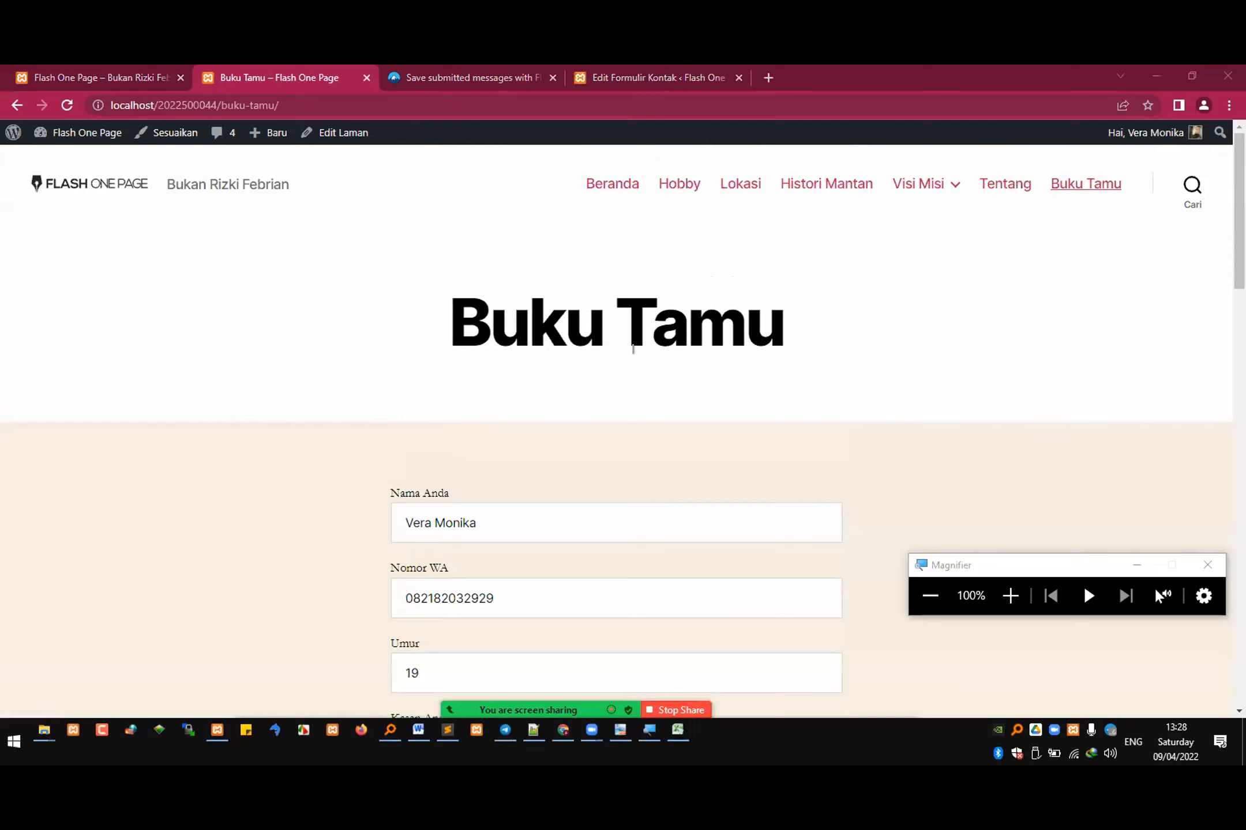
# Step: Look over the filled-in Buku Tamu form, then open the Zoom participants list and read it through to the end
pyautogui.scroll(-4, 554, 449)
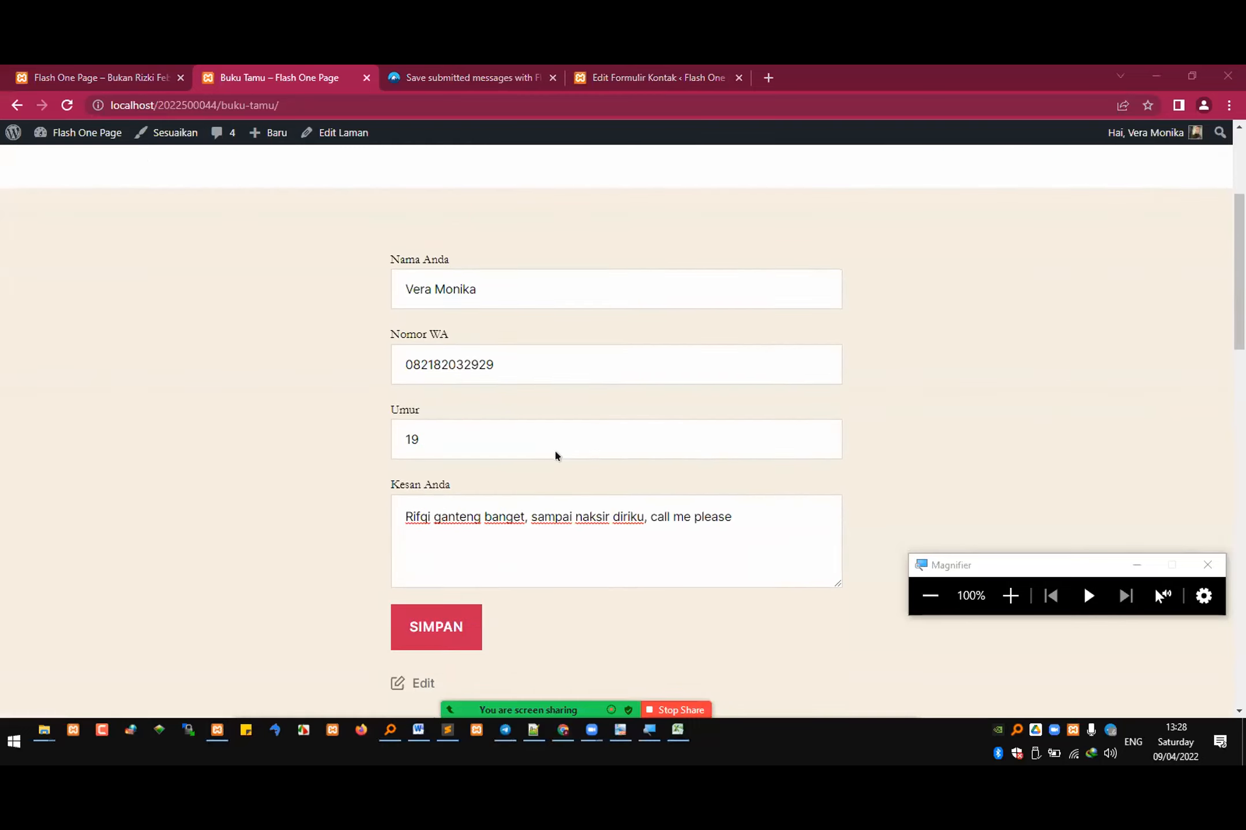
pyautogui.scroll(-1, 490, 231)
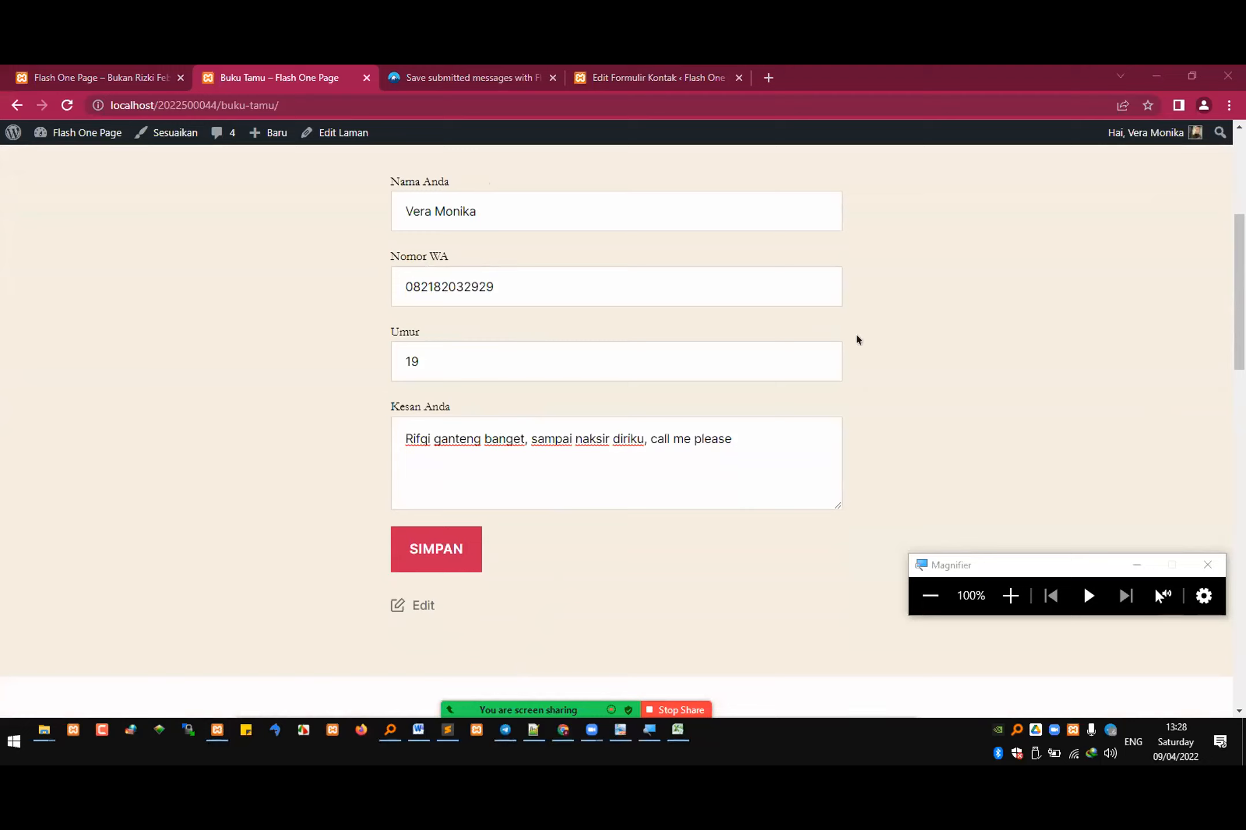
pyautogui.hotkey('alt', 'u')
pyautogui.scroll(-5, 856, 339)
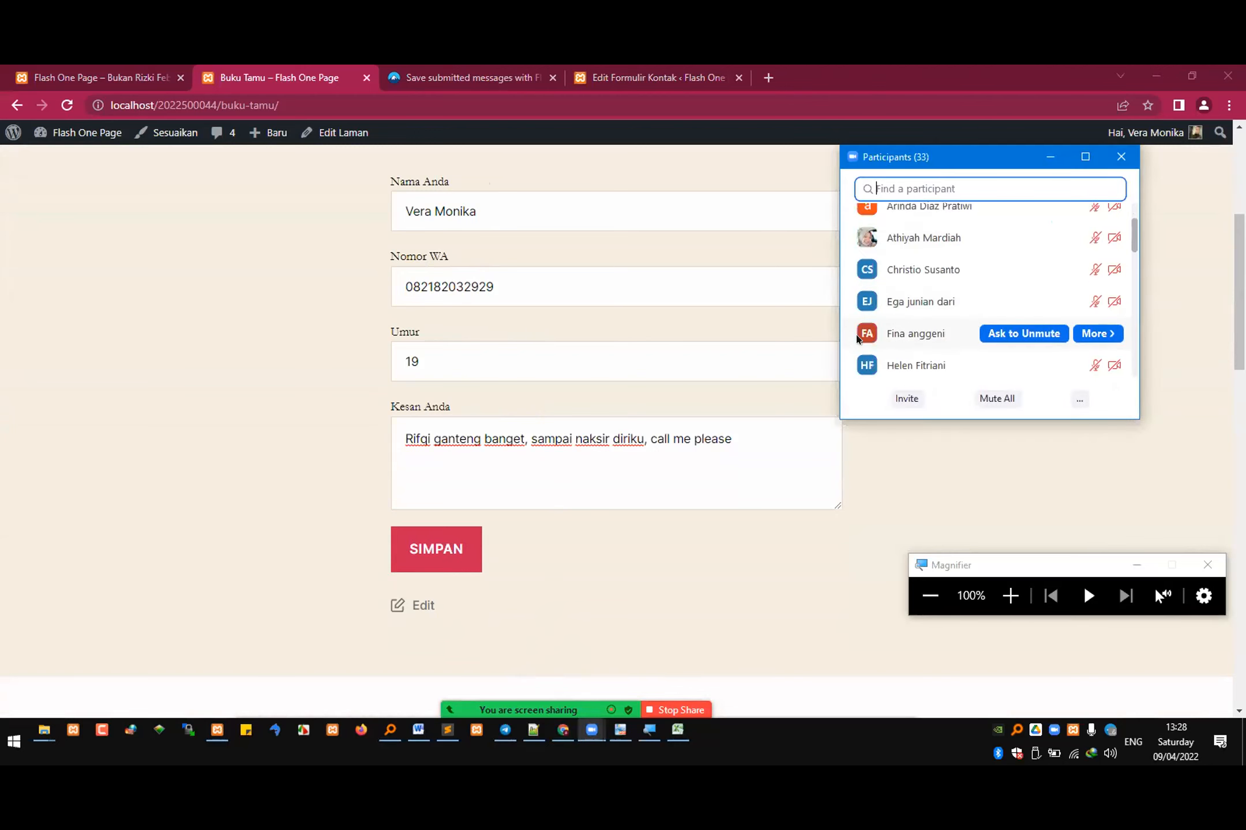
pyautogui.scroll(-10, 857, 339)
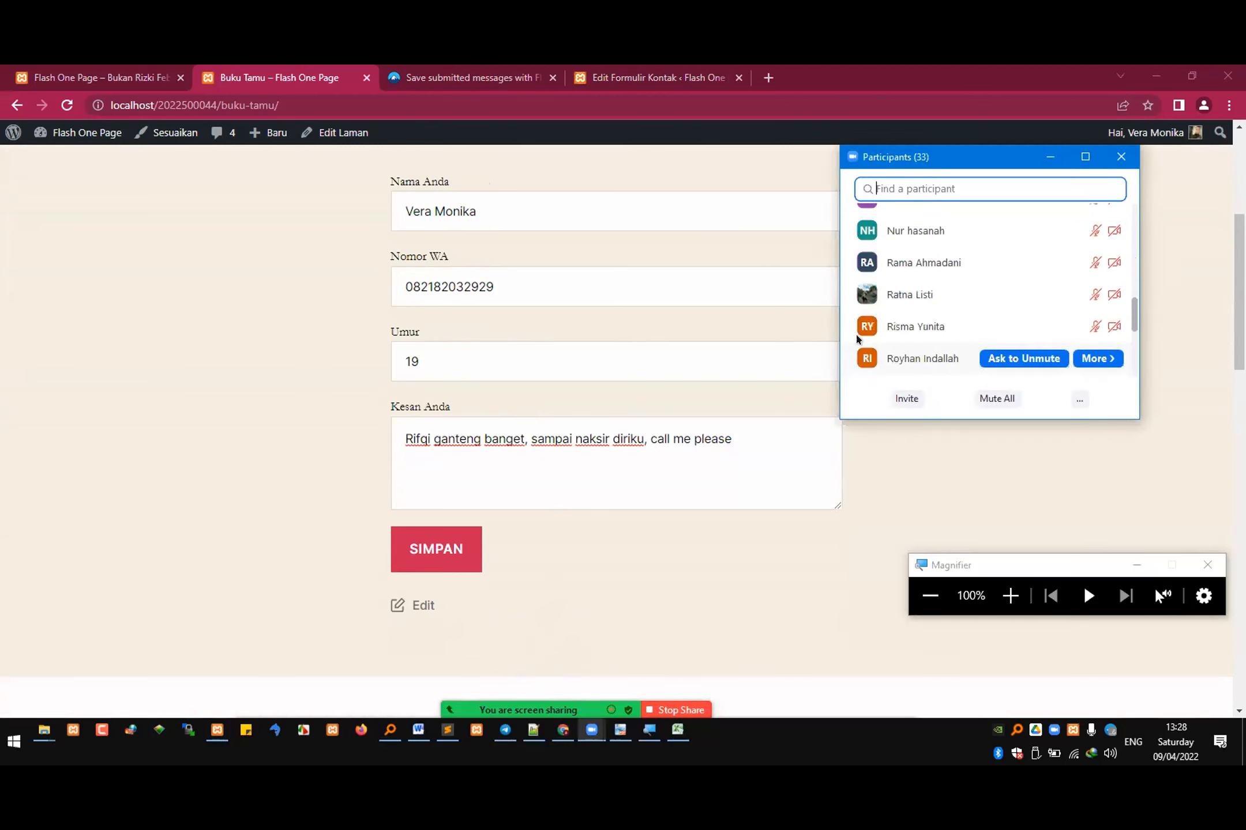
pyautogui.scroll(-3, 856, 339)
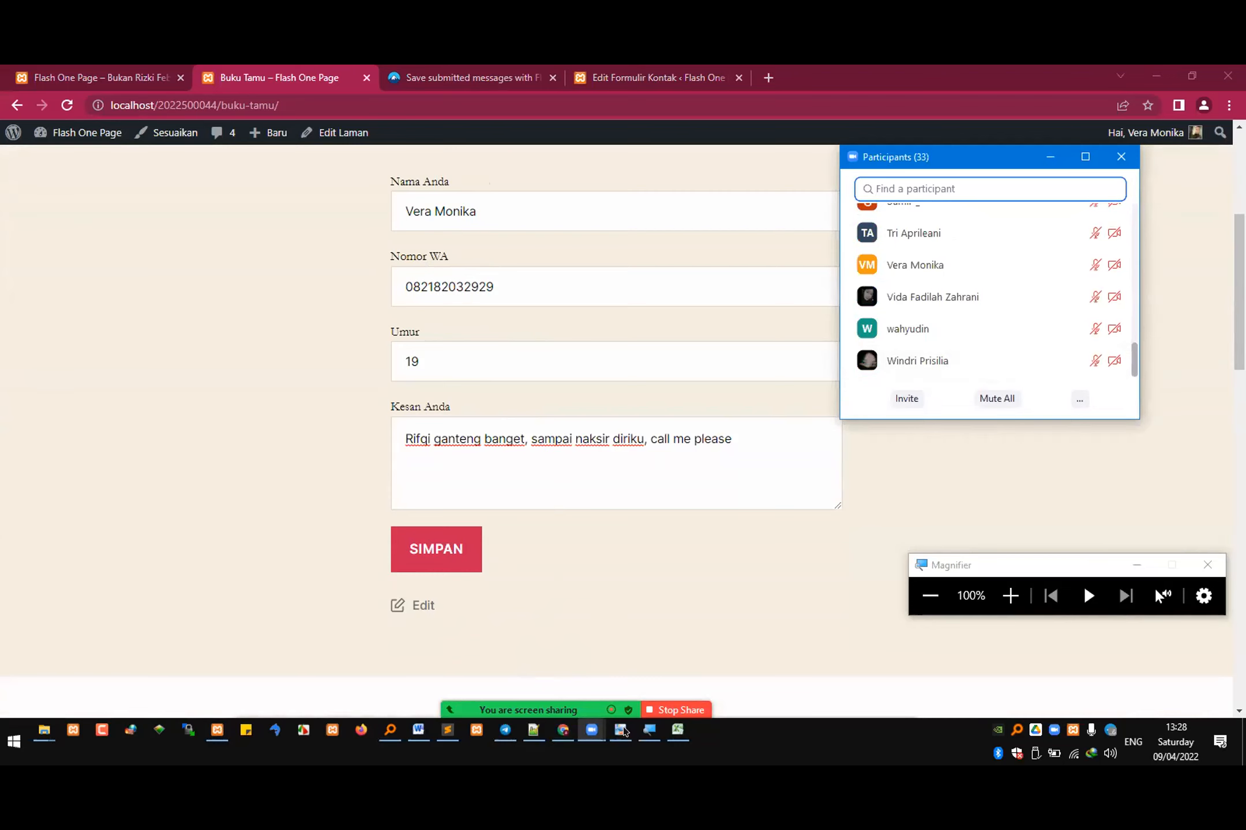
# Step: Switch to the Excel attendance sheet and copy the "hadir" mark from J40 into K40, K41 and K43
pyautogui.click(677, 730)
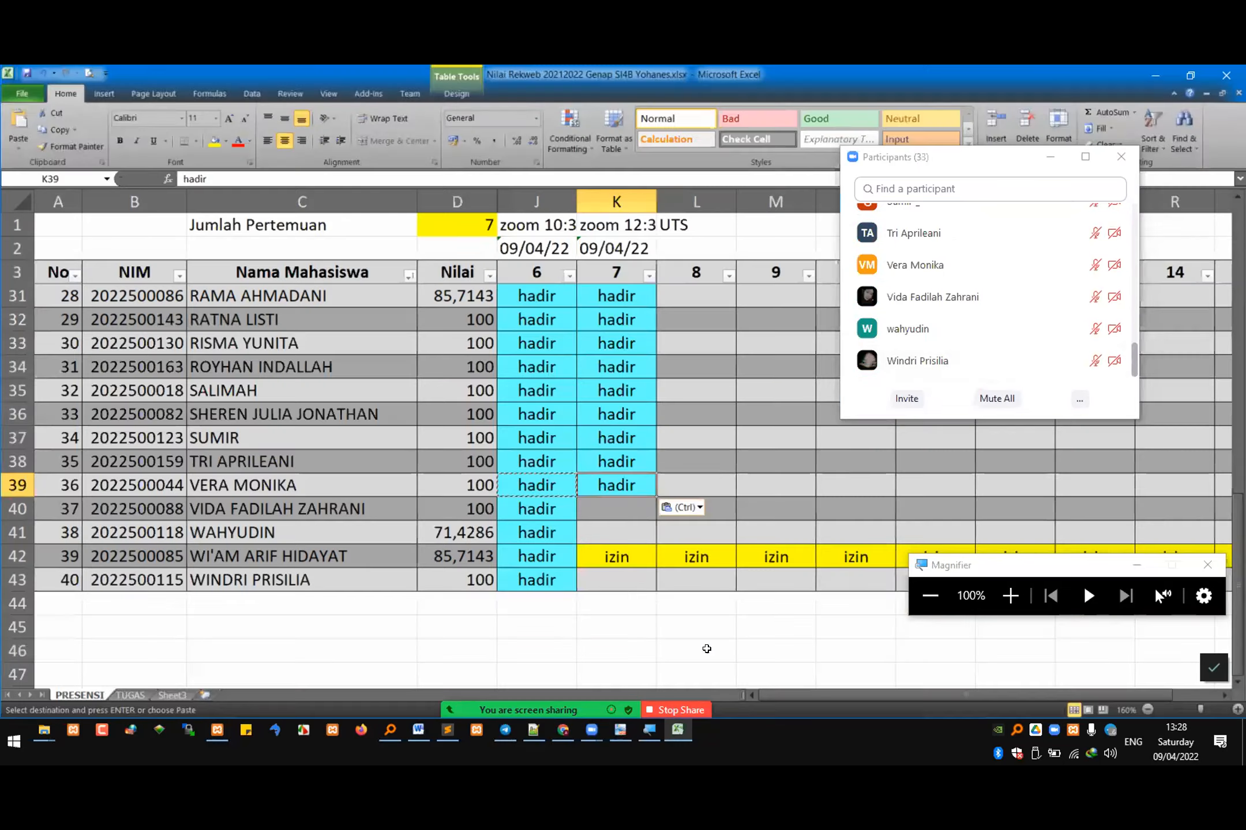
pyautogui.click(535, 509)
pyautogui.hotkey('ctrl', 'c')
pyautogui.click(620, 511)
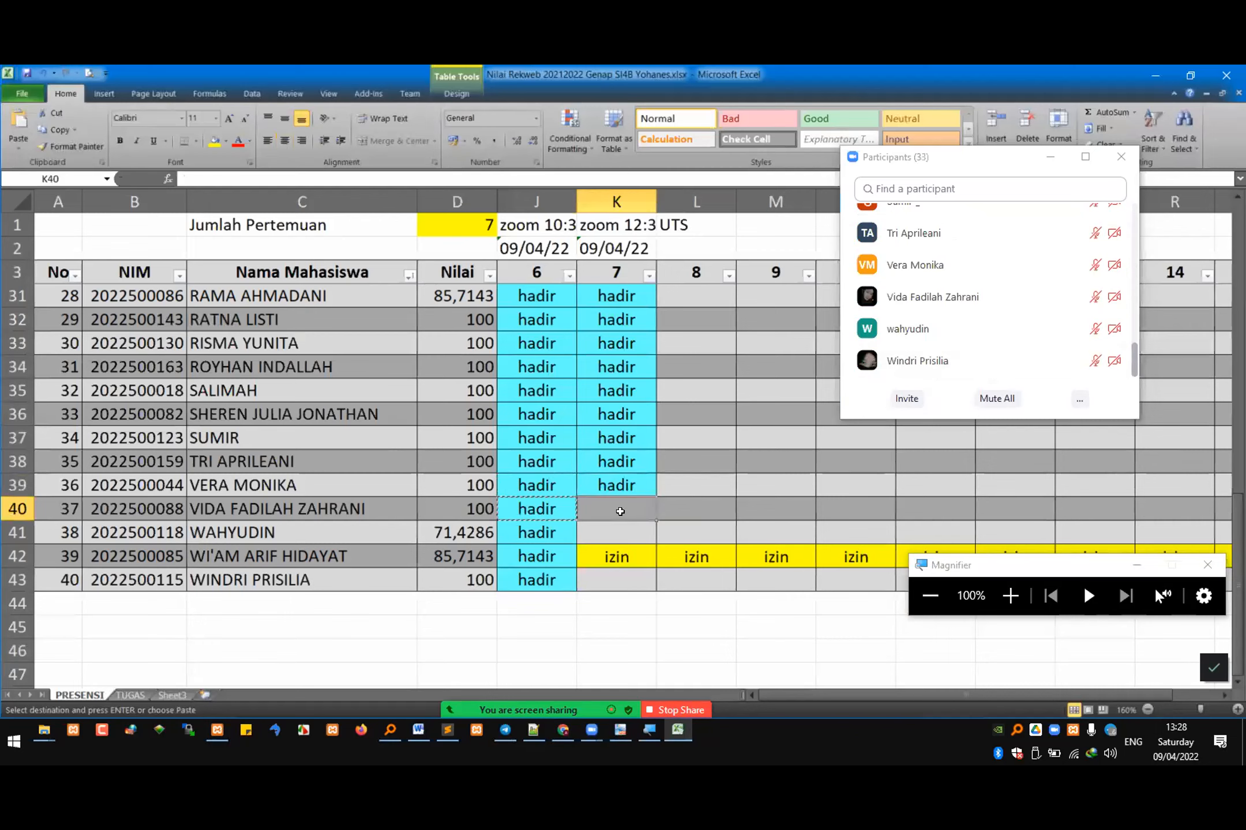
pyautogui.hotkey('ctrl', 'v')
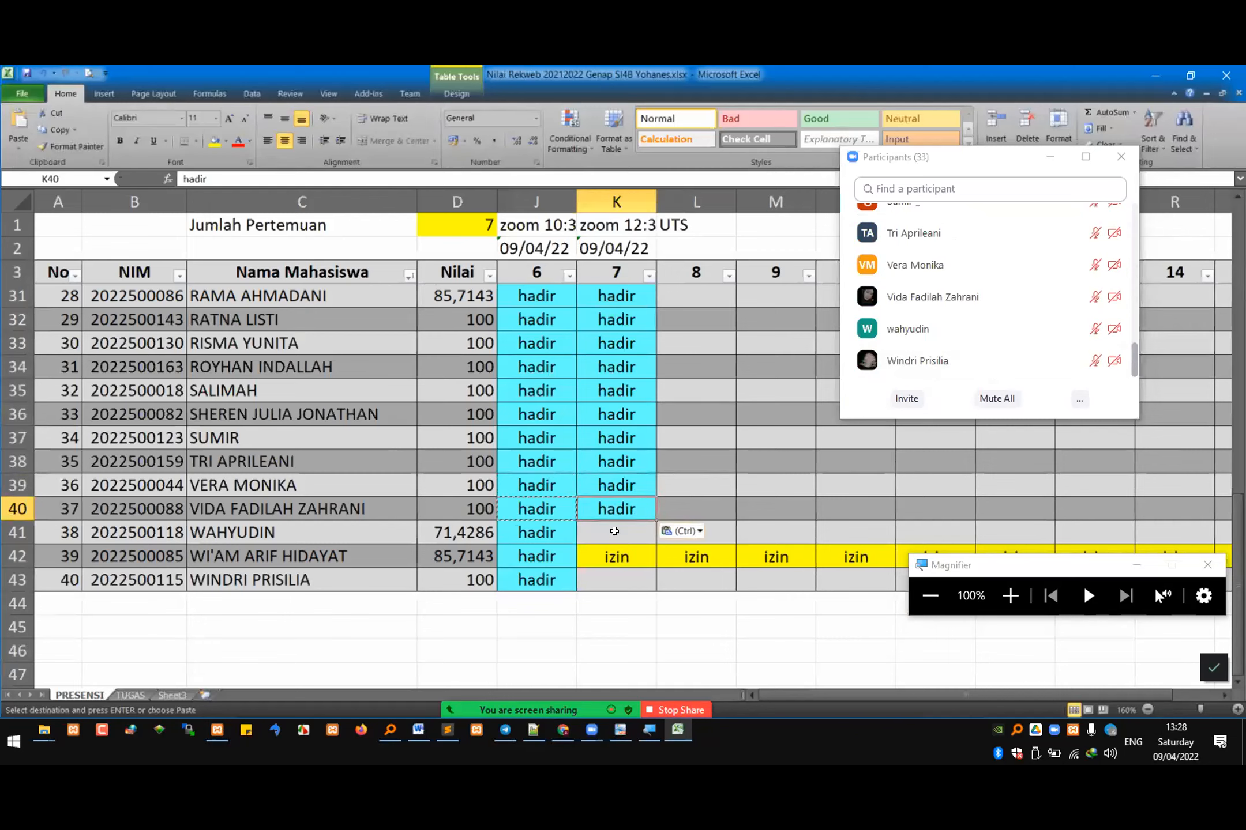
pyautogui.click(614, 531)
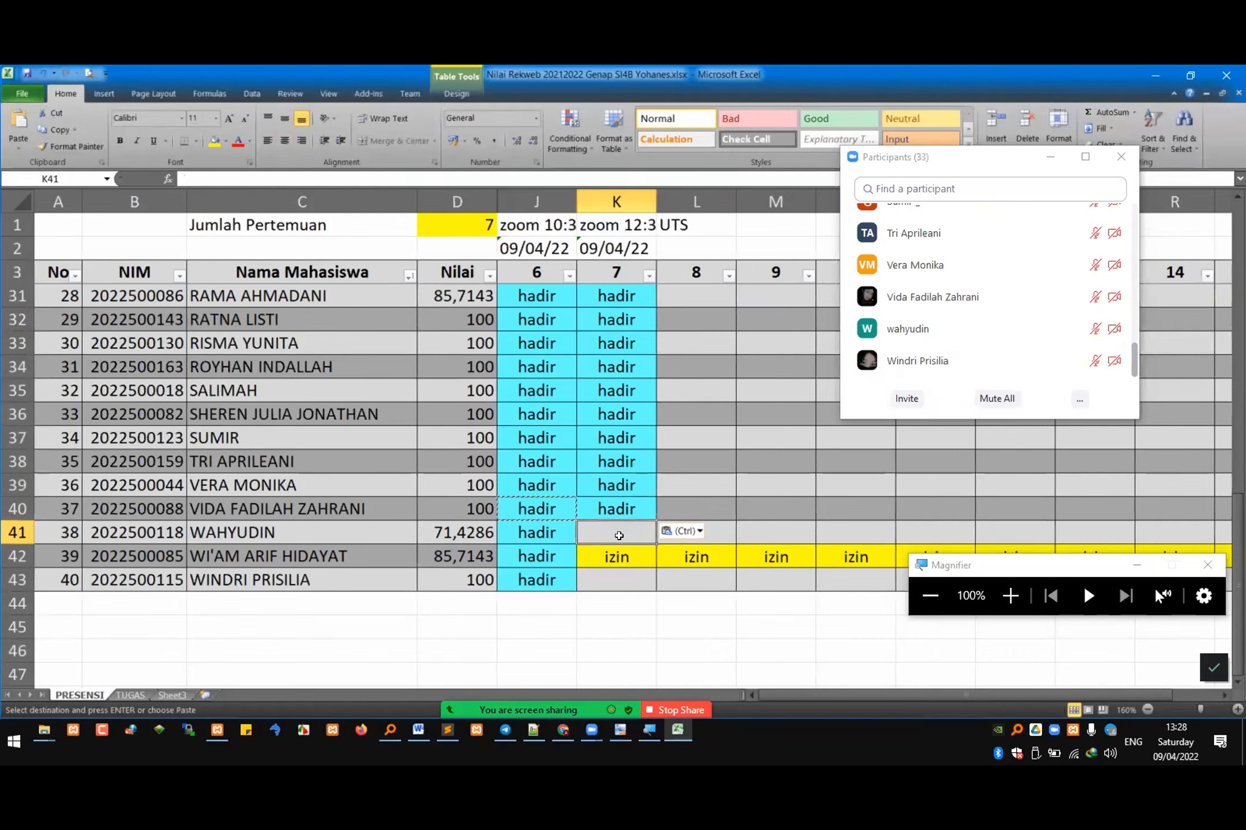
pyautogui.hotkey('ctrl', 'v')
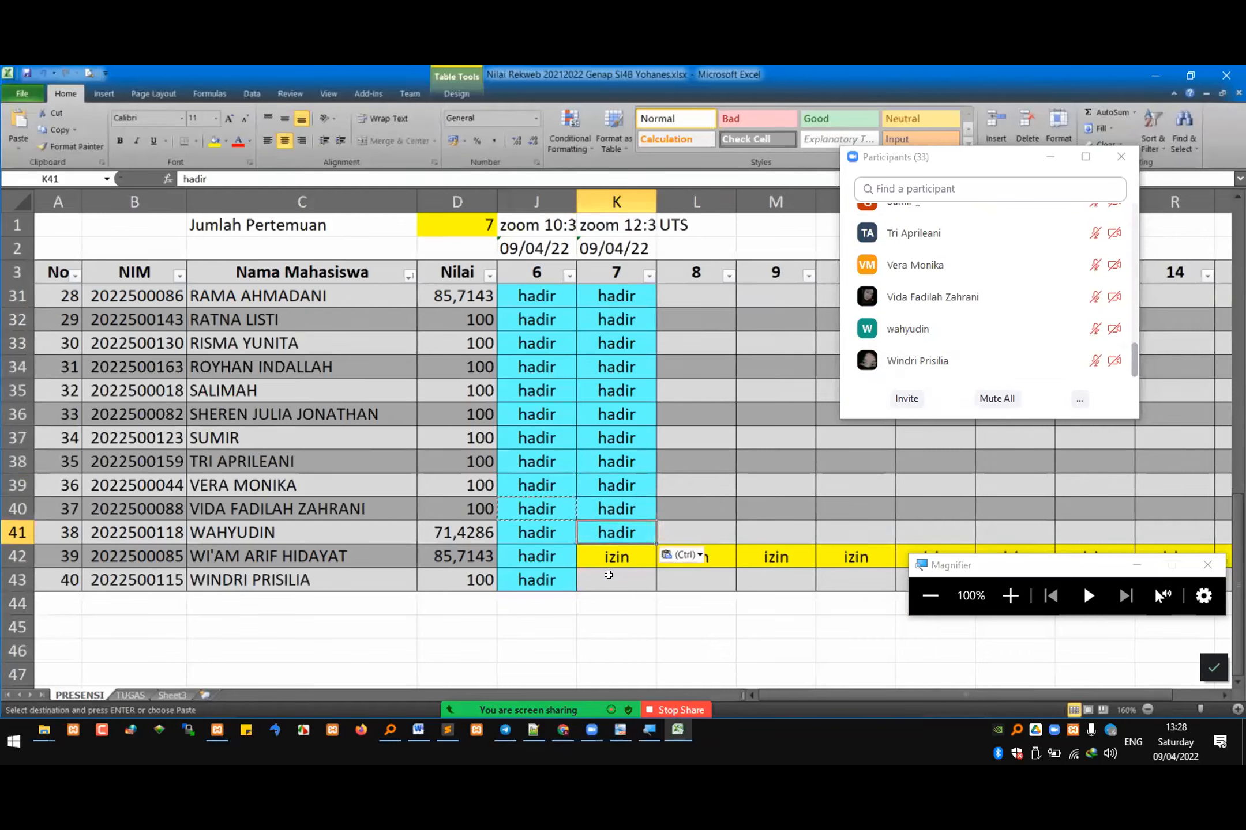
pyautogui.click(608, 574)
pyautogui.hotkey('ctrl', 'v')
pyautogui.press('Escape')
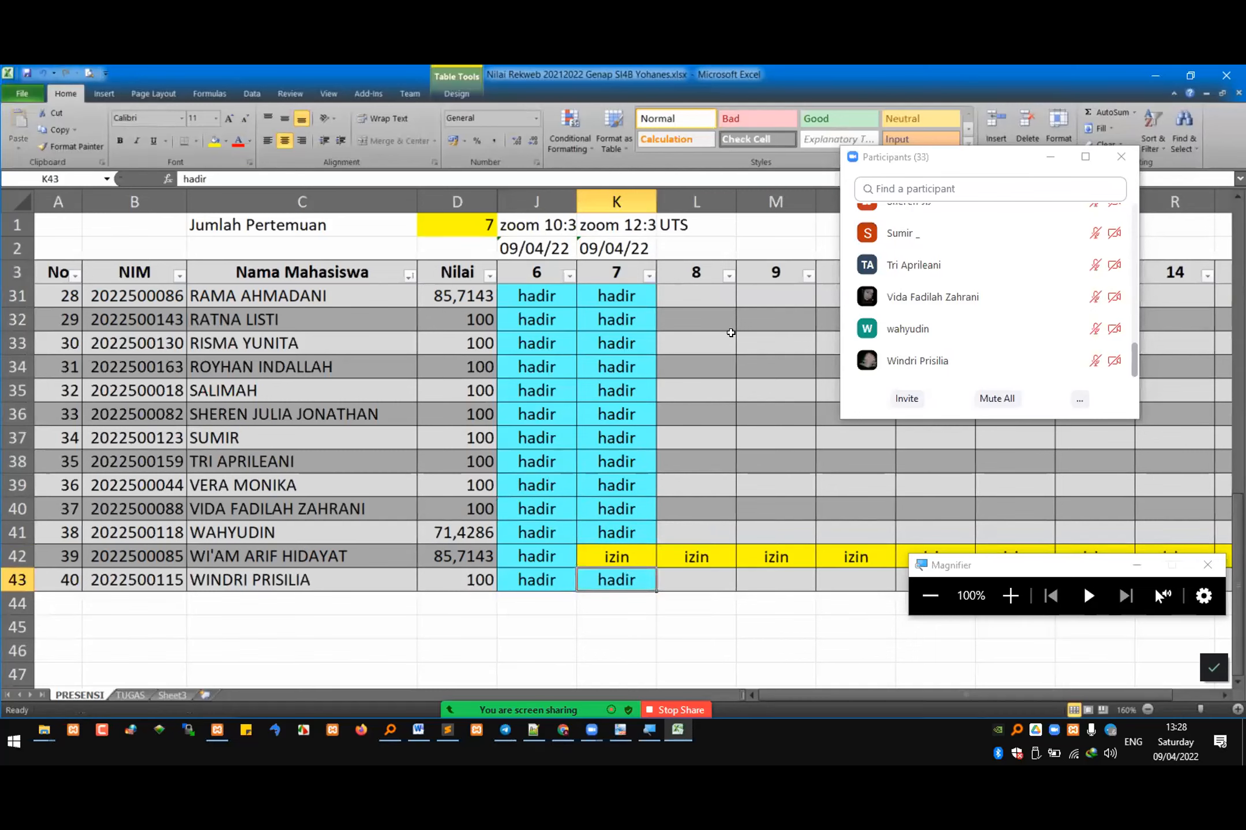
# Step: Check the meeting 7 attendance marks in column K against the participants list, from the last student up to the first
pyautogui.scroll(-2, 821, 335)
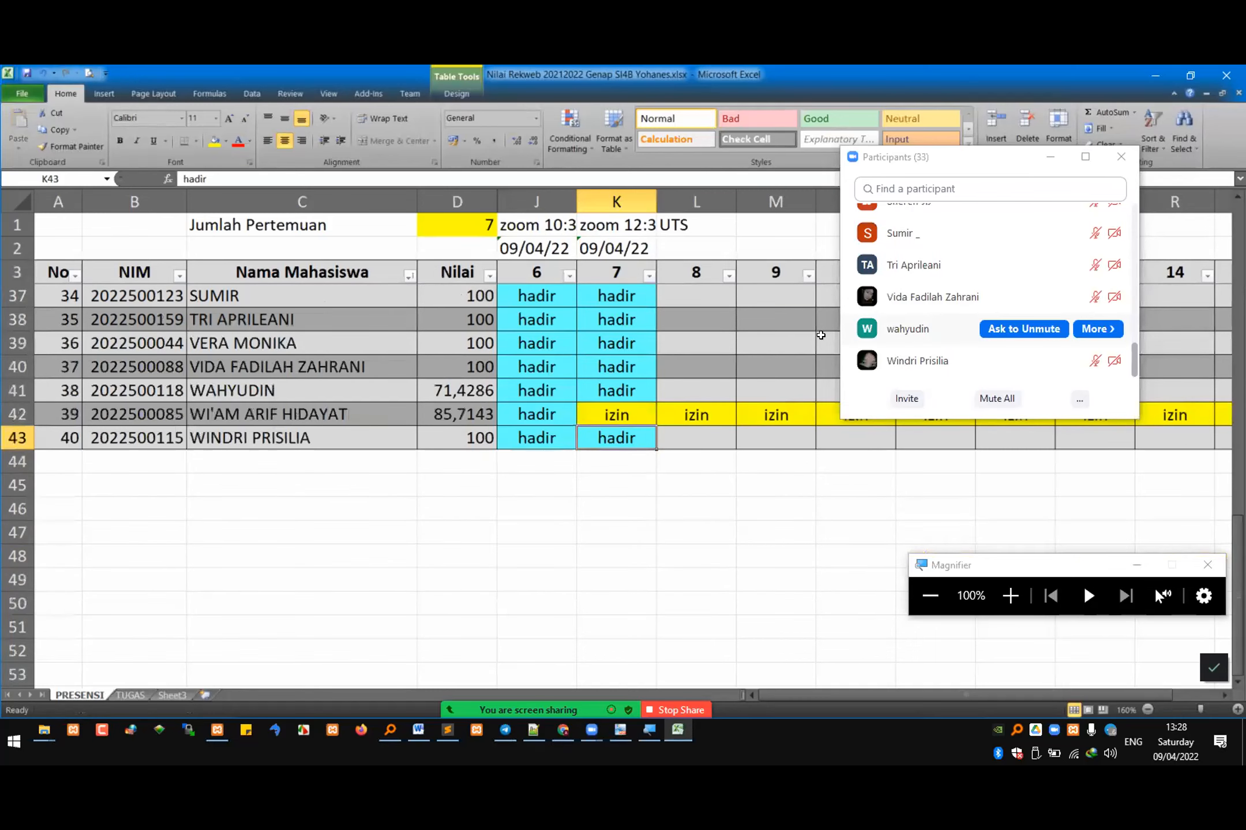
pyautogui.click(659, 392)
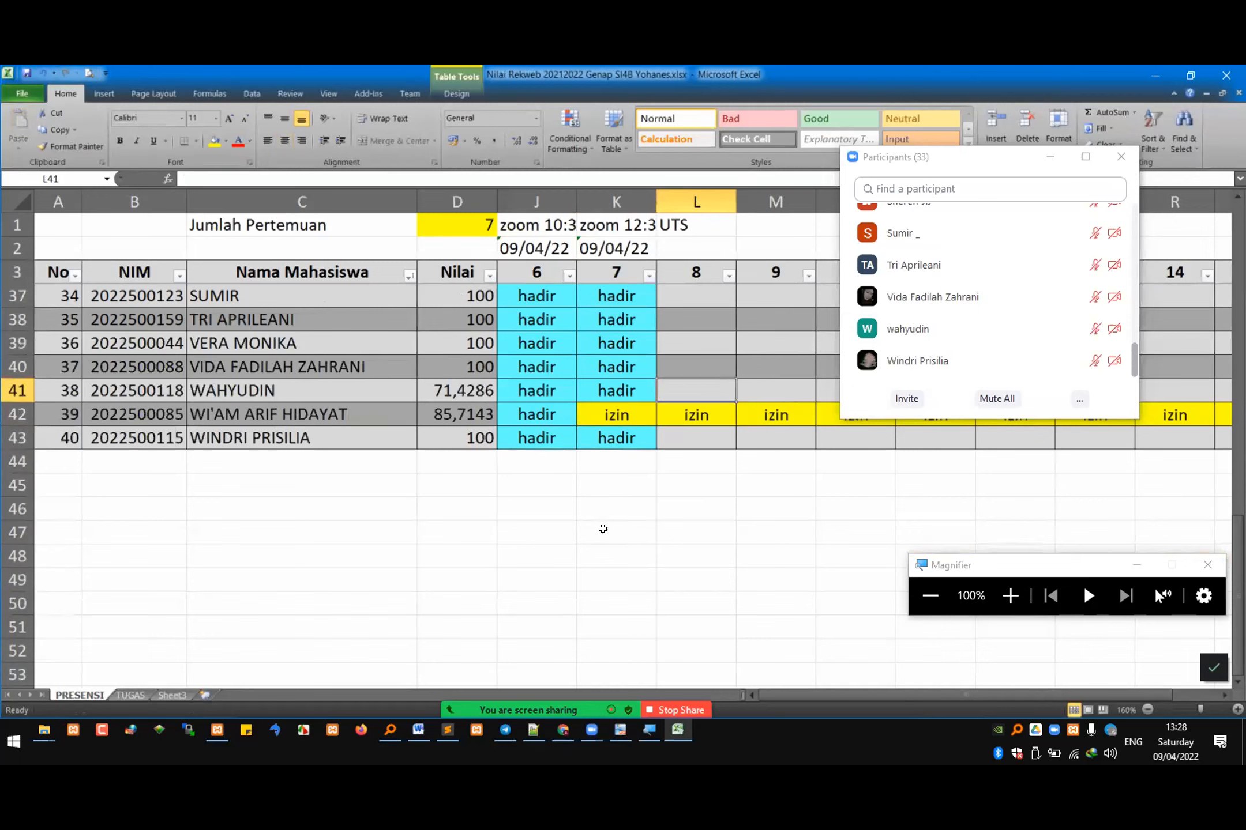
pyautogui.click(607, 399)
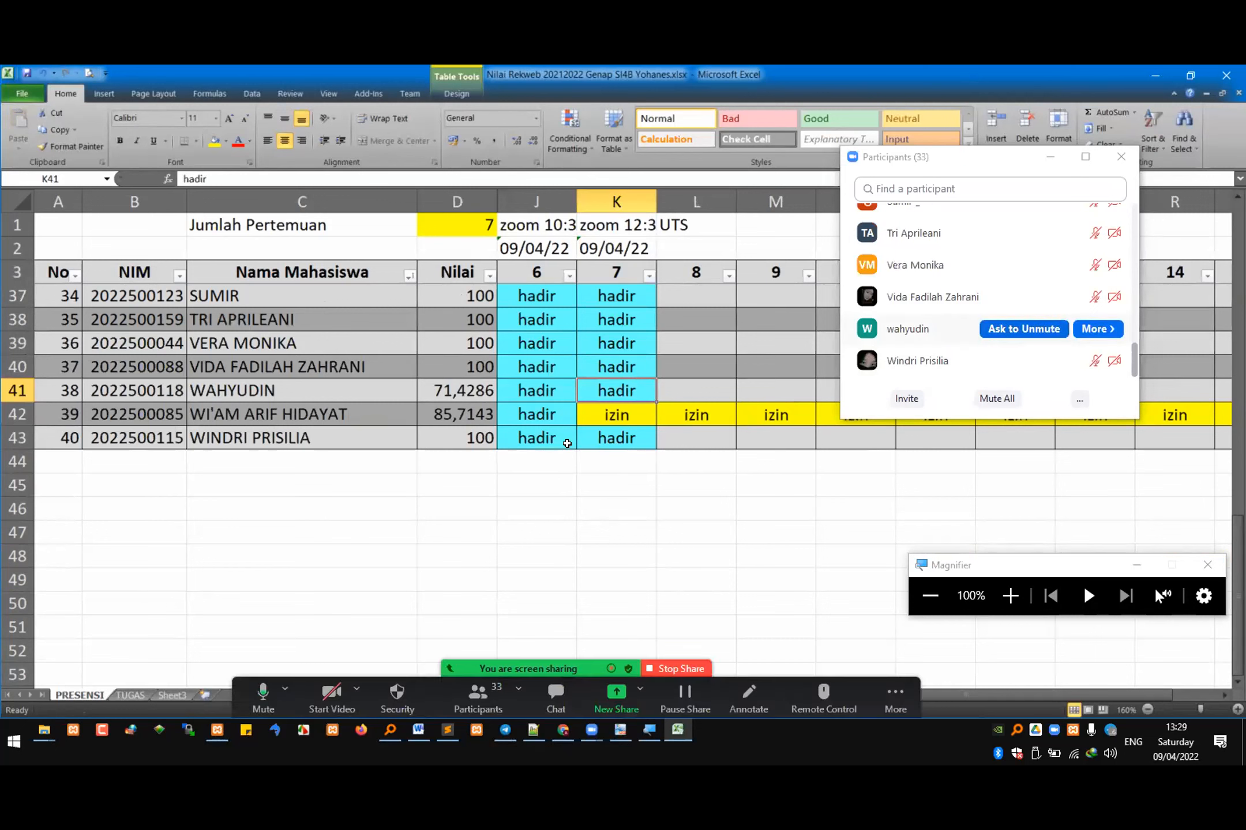
pyautogui.click(620, 412)
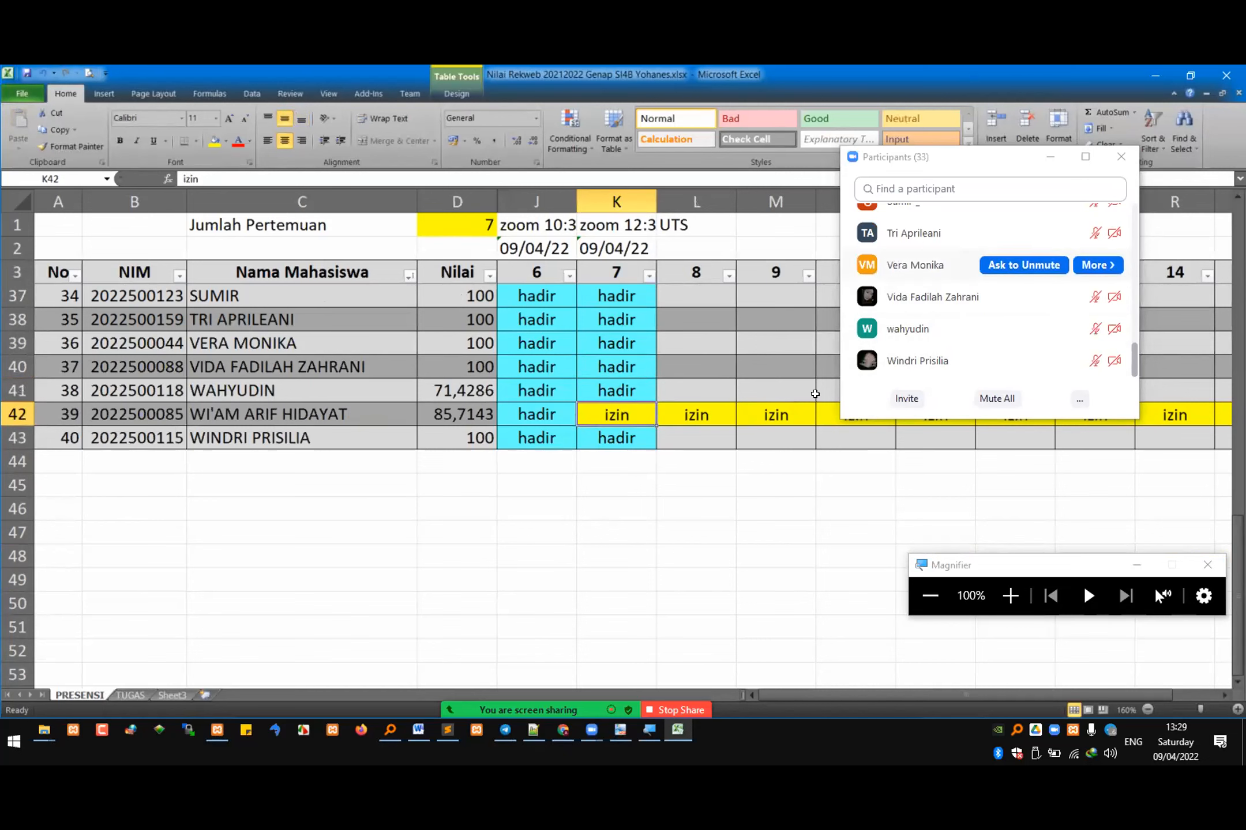
pyautogui.scroll(5, 640, 383)
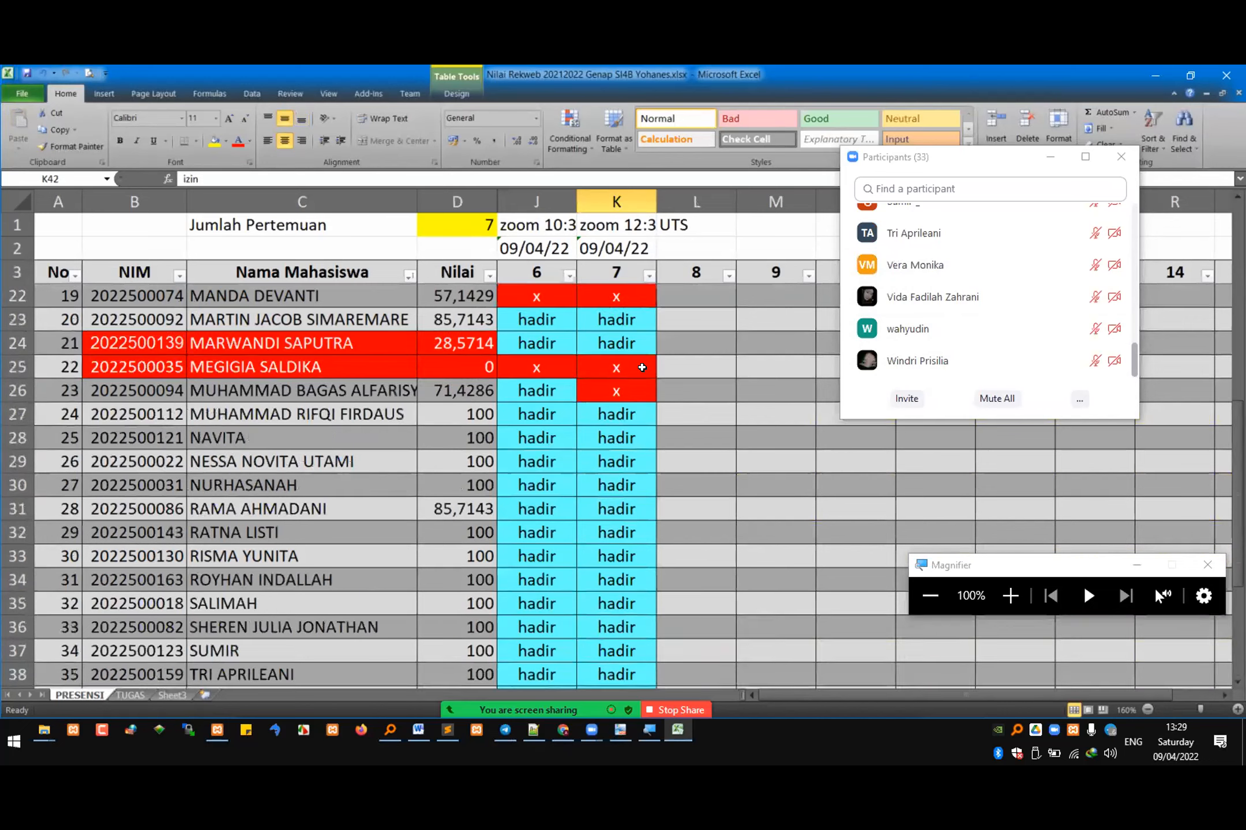
pyautogui.scroll(1, 642, 367)
pyautogui.scroll(5, 652, 404)
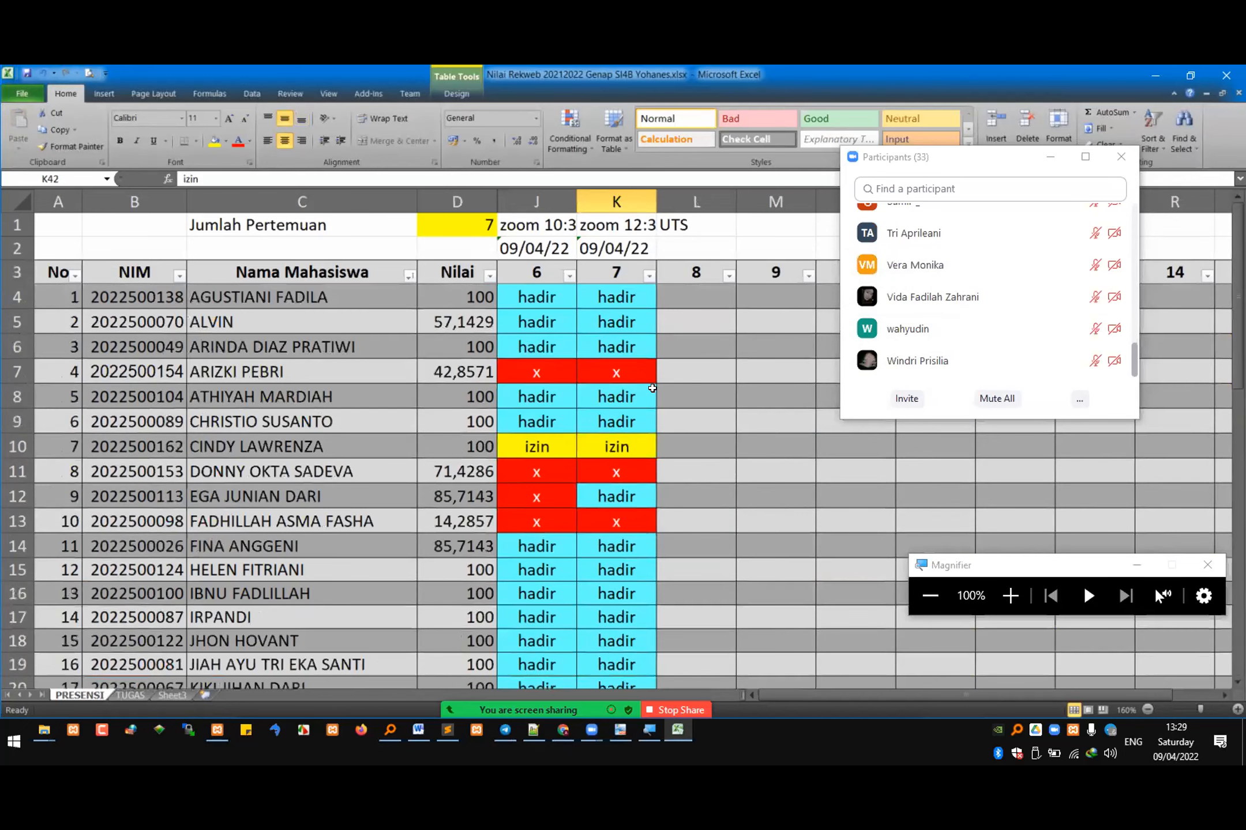
pyautogui.click(1140, 320)
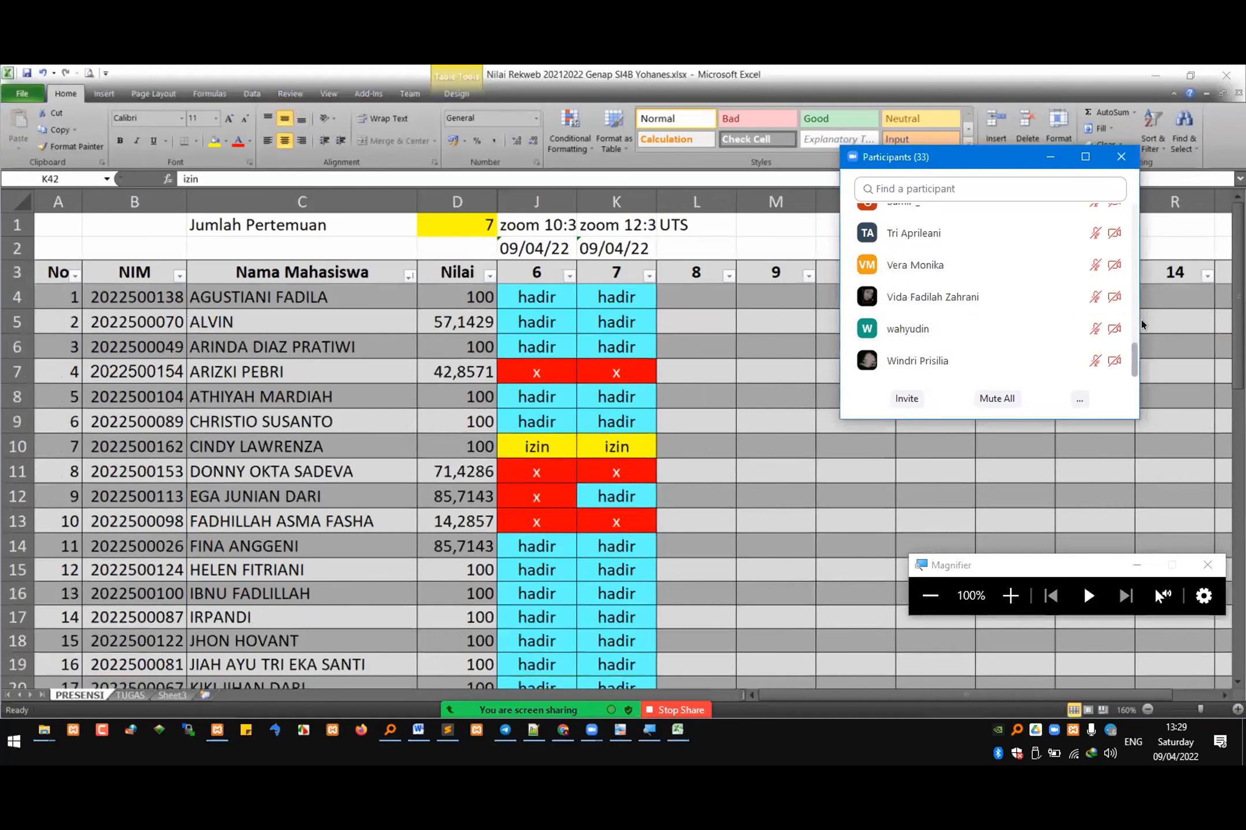
pyautogui.click(577, 481)
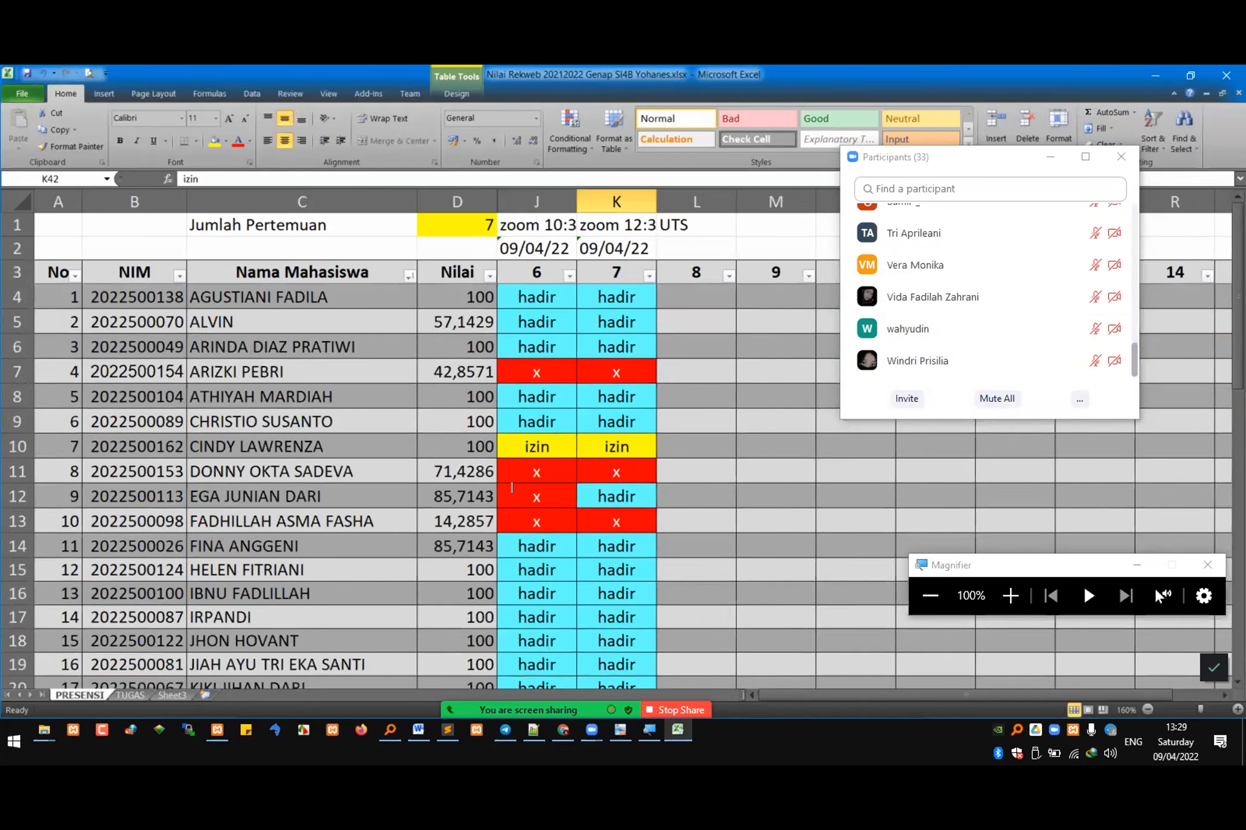
# Step: Switch back to the Buku Tamu page in the browser, minimize the participants list and submit the filled-in guest form
pyautogui.hotkey('alt', 'Tab')
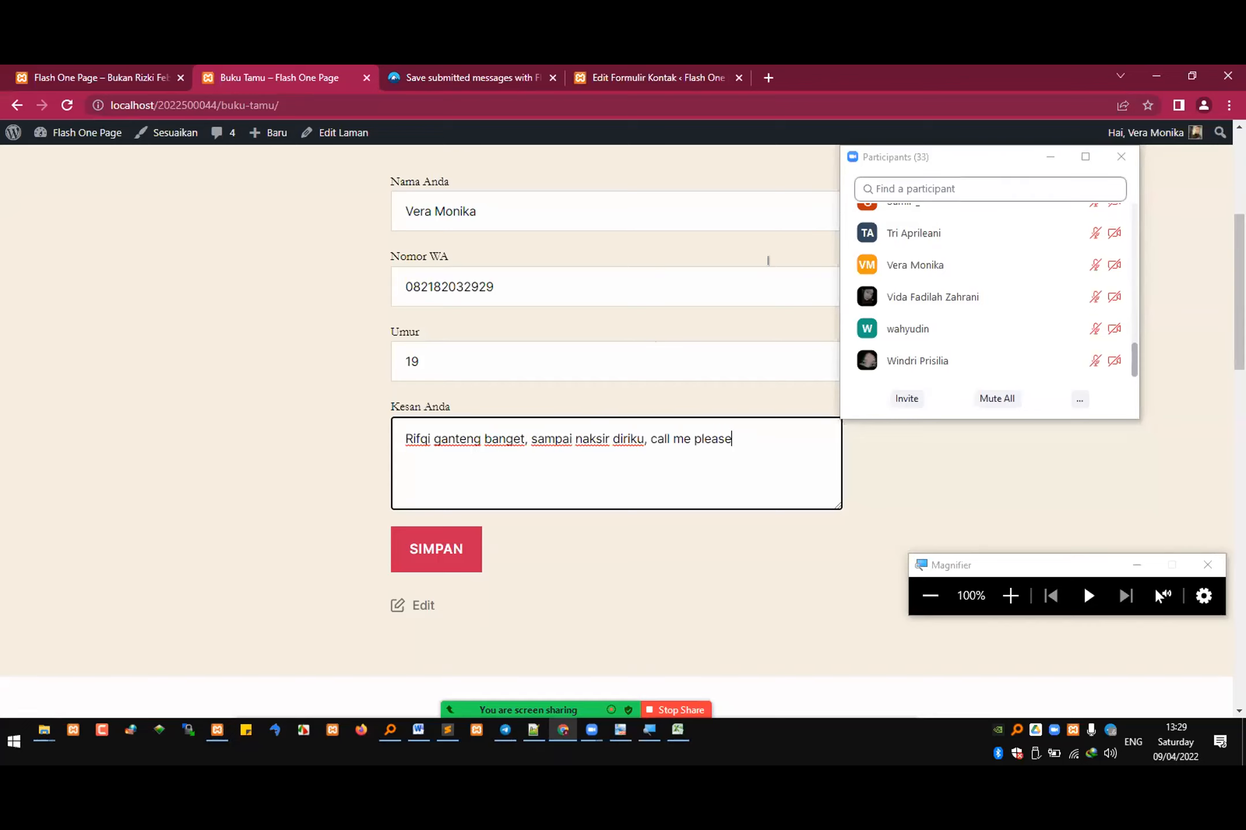
pyautogui.click(1050, 157)
pyautogui.scroll(3, 548, 417)
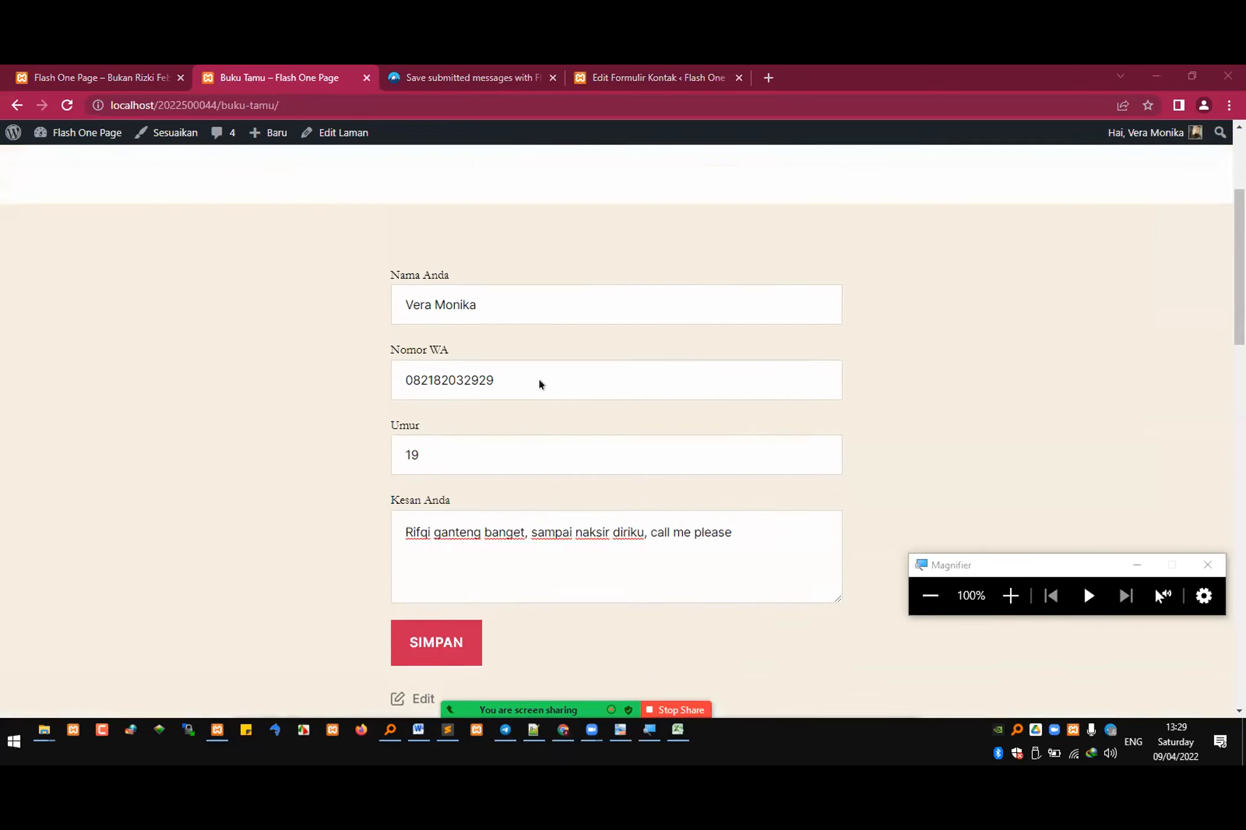
pyautogui.tripleClick(497, 362)
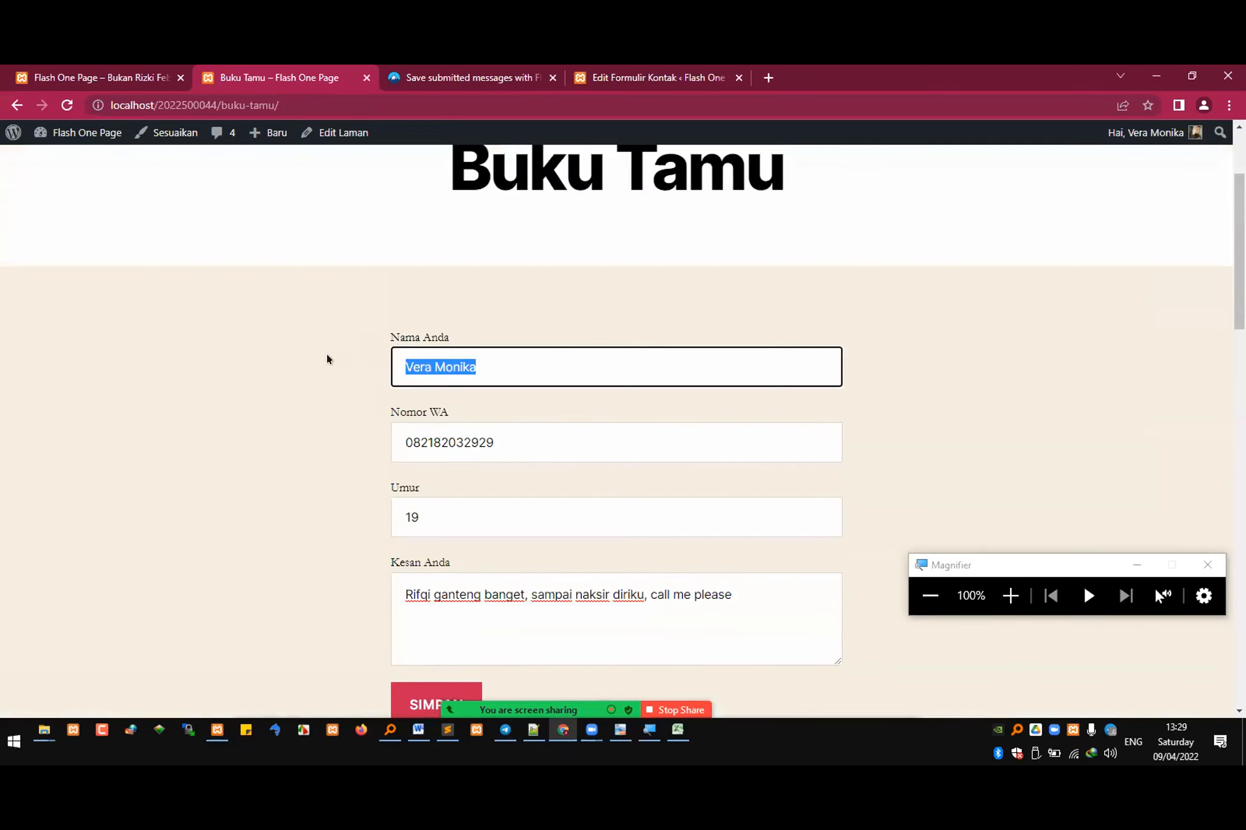
pyautogui.press('Tab')
pyautogui.press('Tab')
pyautogui.scroll(-3, 525, 467)
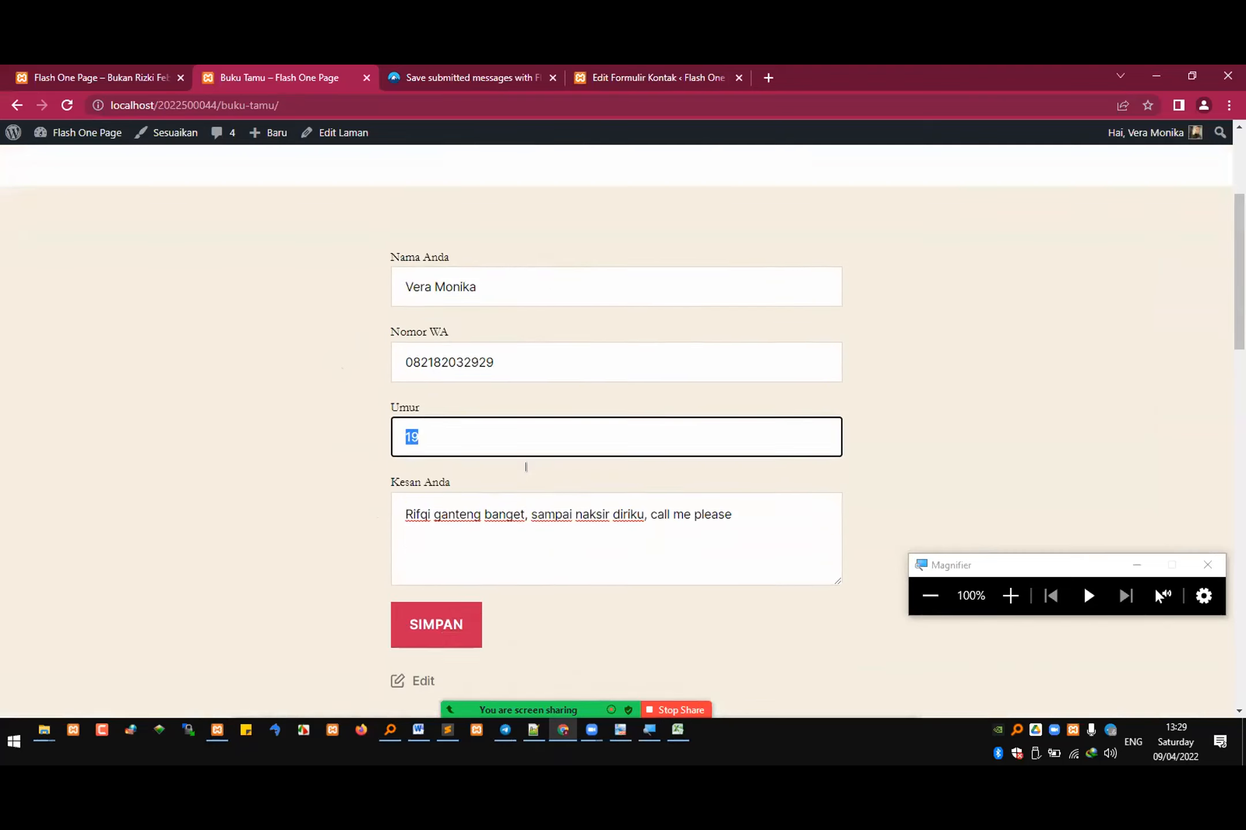
pyautogui.press('Tab')
pyautogui.press('Tab')
pyautogui.press('Return')
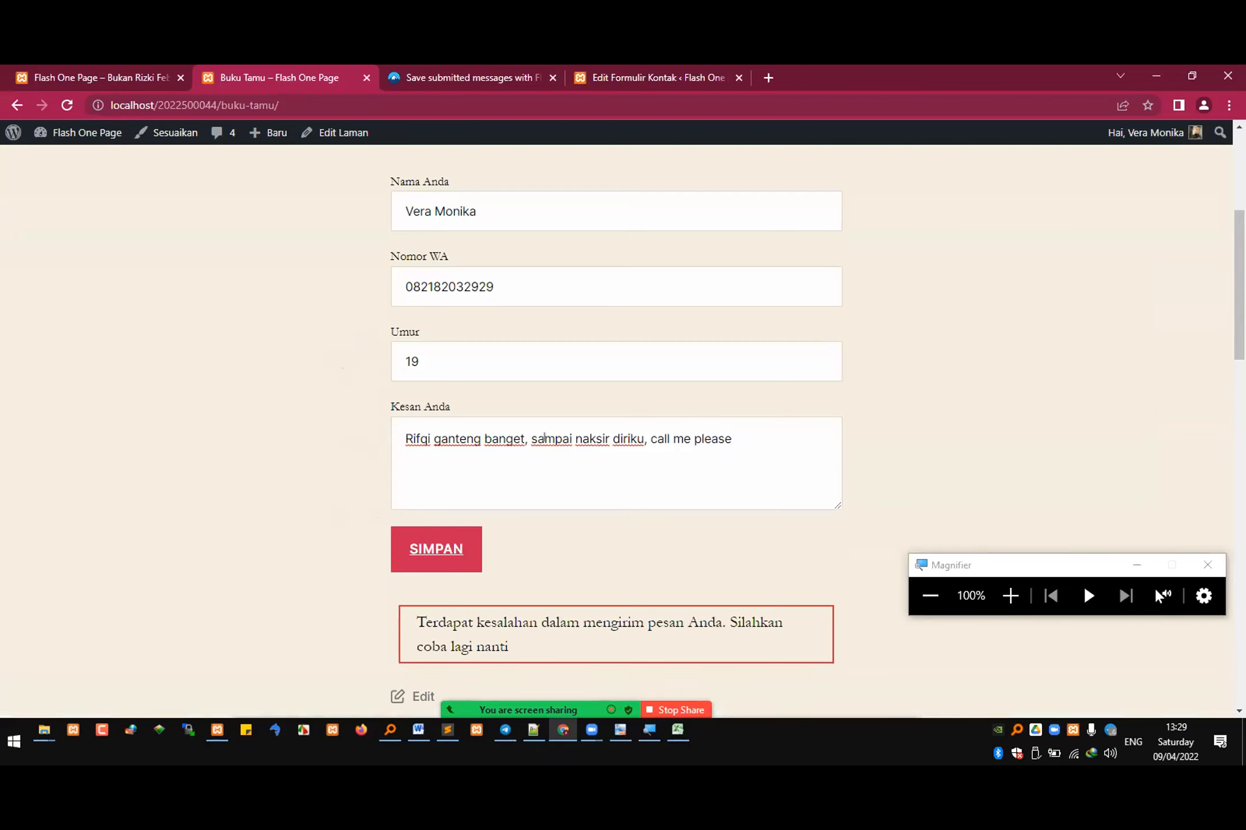
pyautogui.scroll(-3, 544, 438)
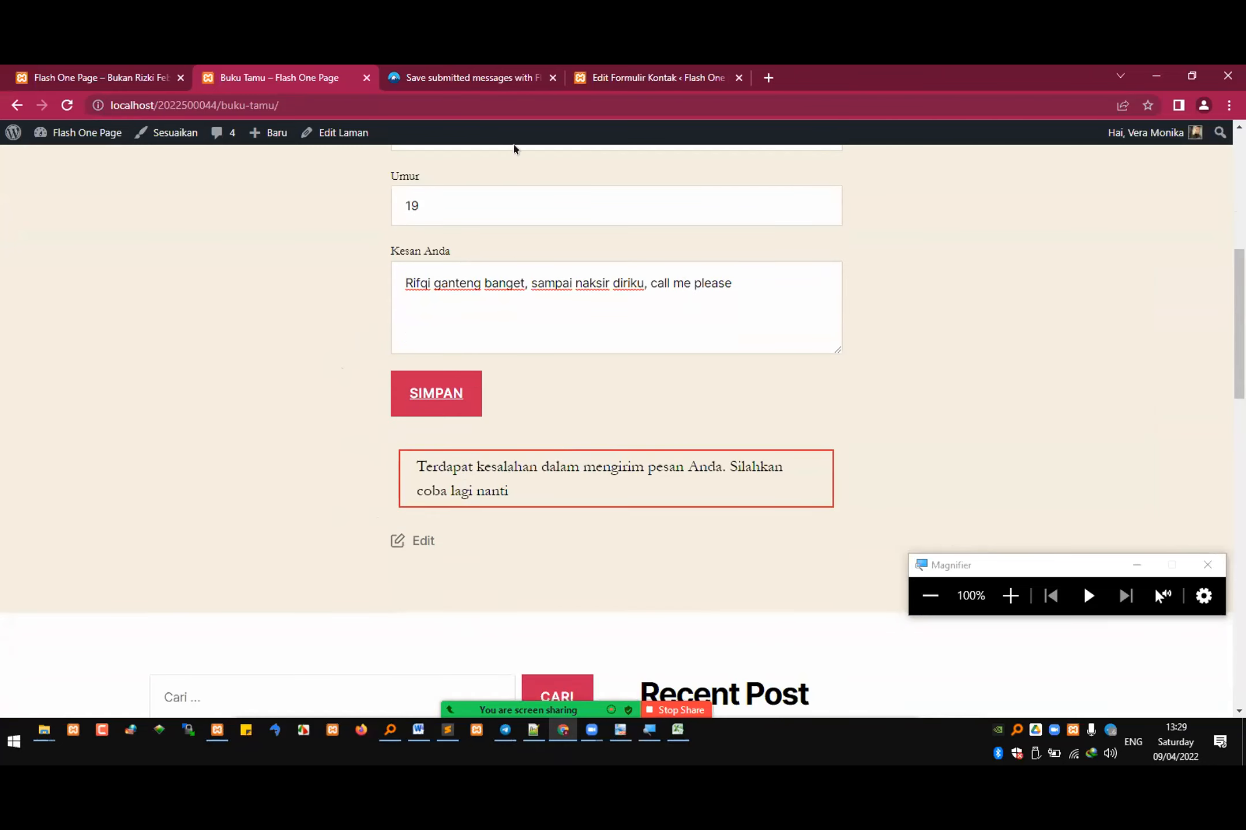
# Step: Open the Buku Tamu contact form for editing in the WordPress admin and show its Surat mail settings
pyautogui.click(630, 74)
pyautogui.scroll(-1, 549, 448)
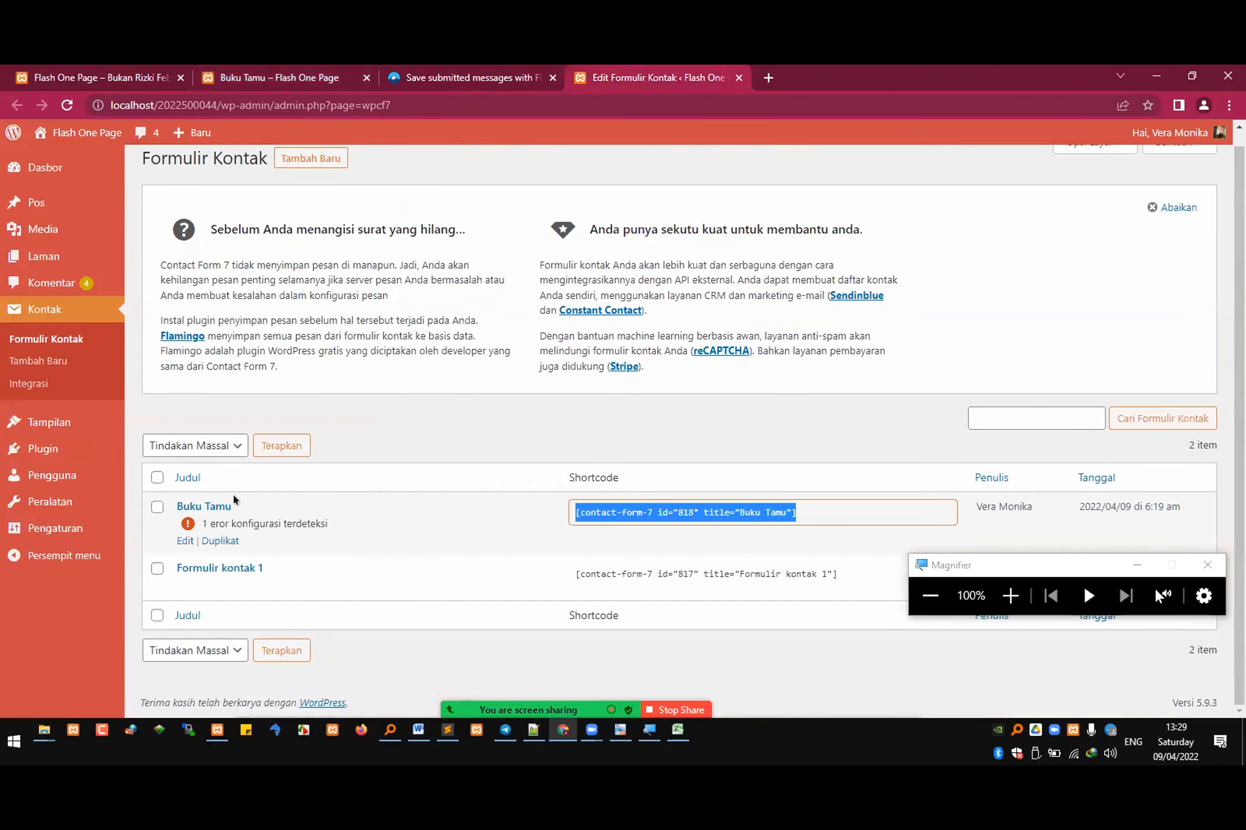
pyautogui.click(229, 505)
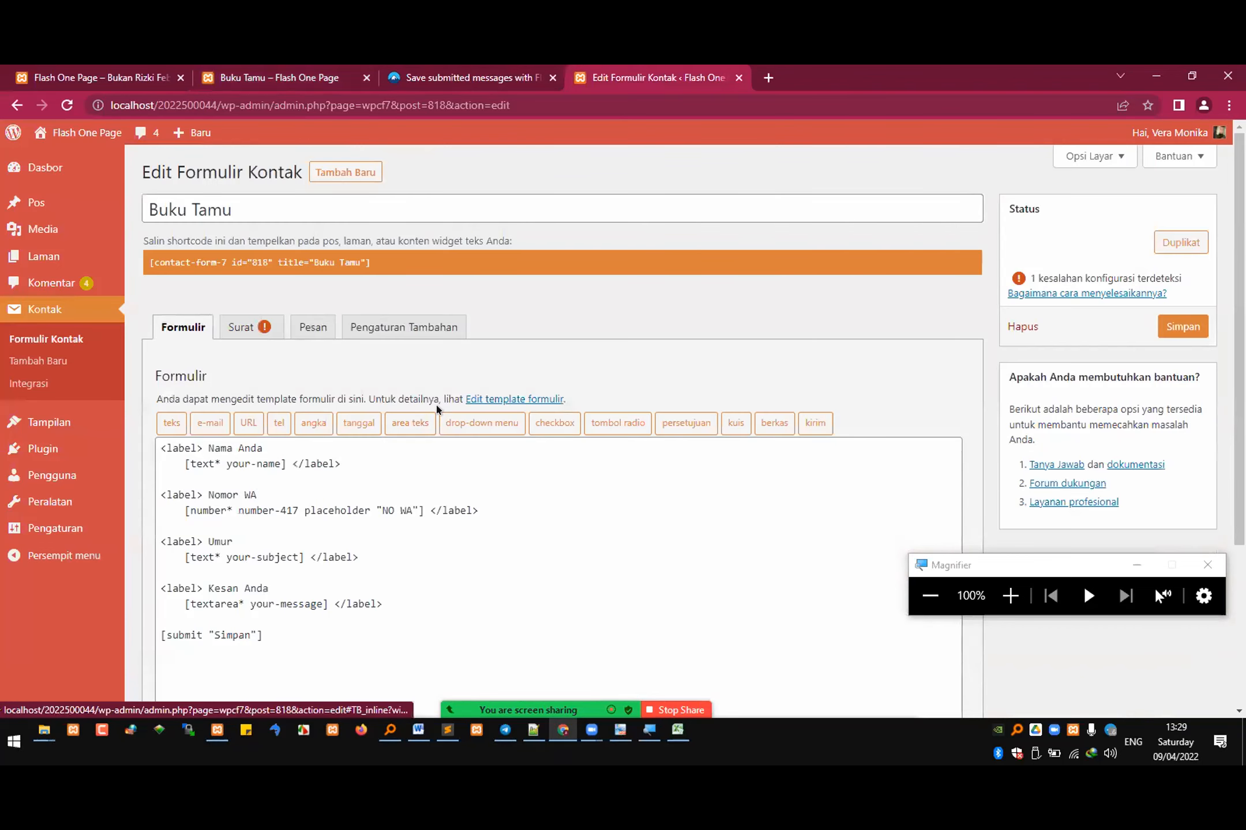
pyautogui.scroll(-1, 435, 403)
pyautogui.click(239, 249)
pyautogui.scroll(-1, 325, 332)
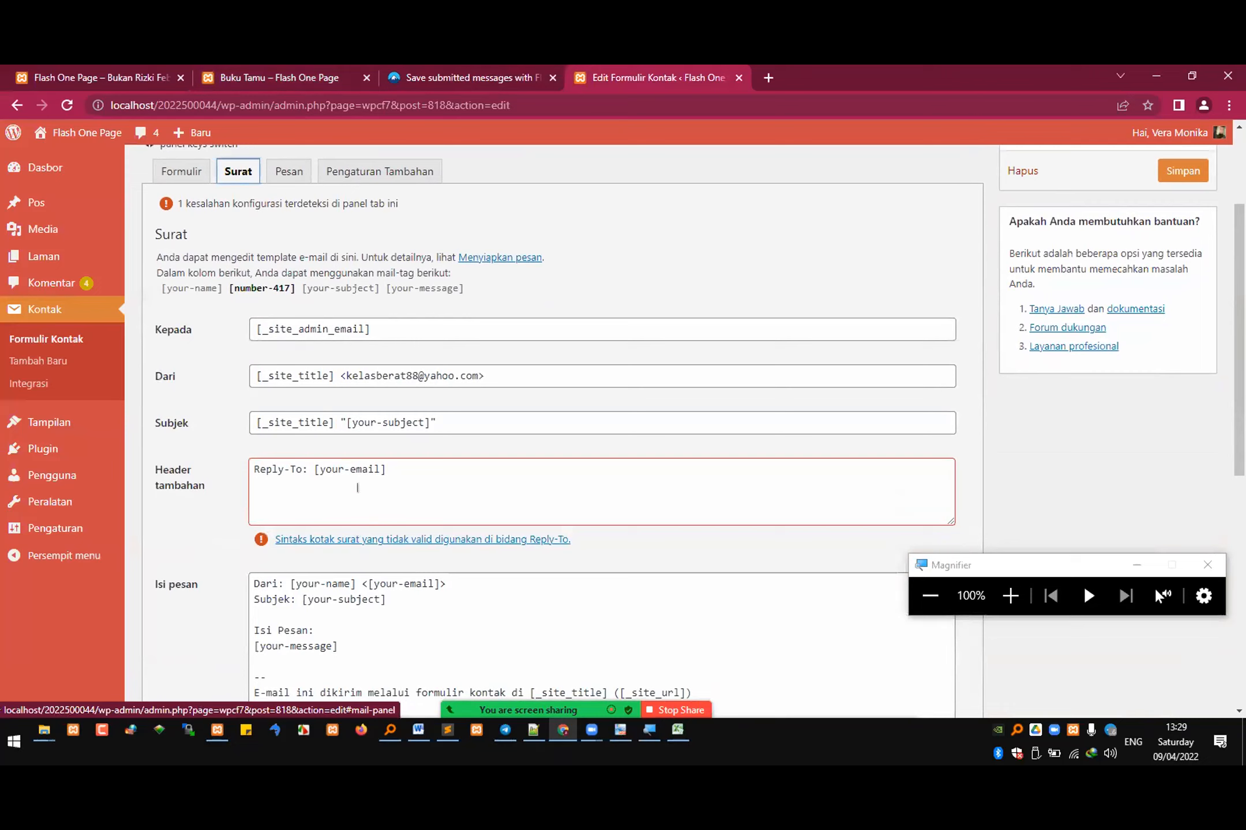
# Step: Examine the Surat mail template, including the Reply-To line in Header tambahan, the Isi pesan body and the Surat (2) option
pyautogui.doubleClick(324, 468)
pyautogui.click(306, 469)
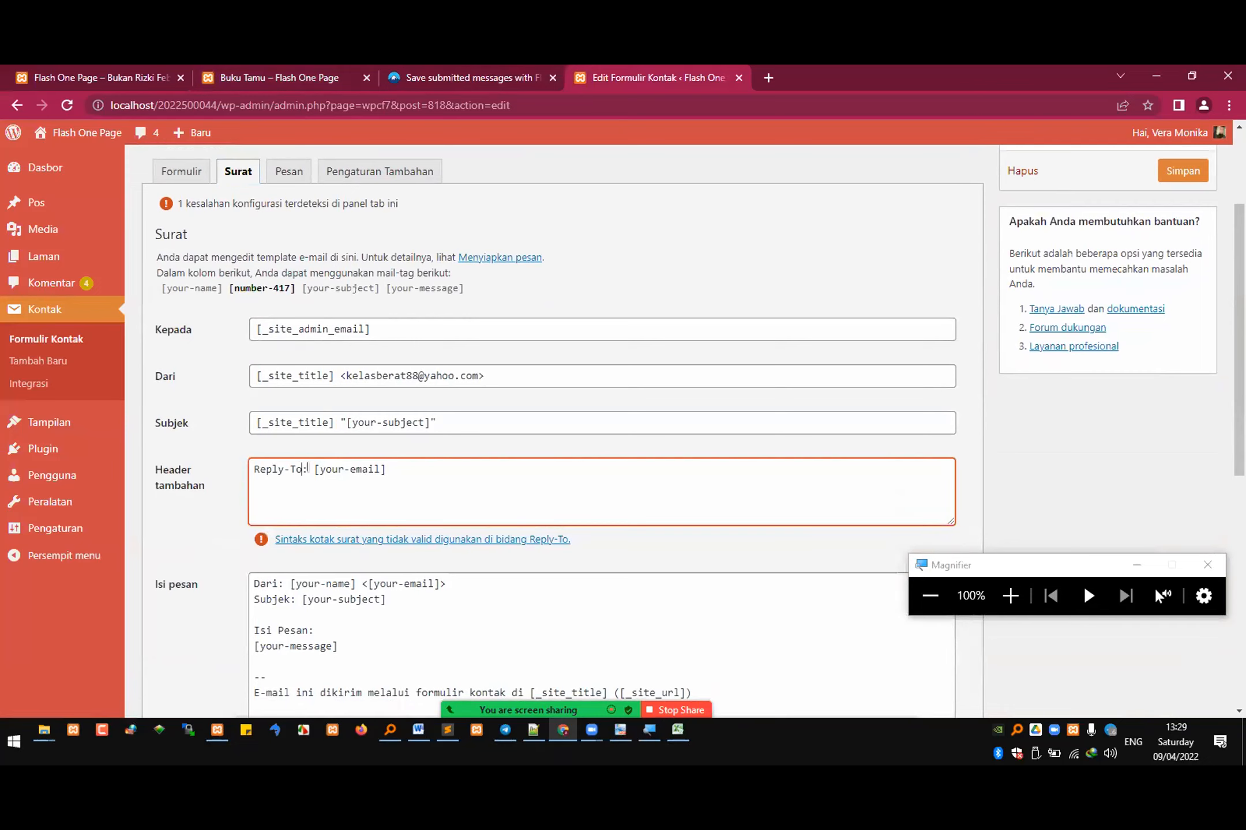
pyautogui.scroll(-1, 332, 438)
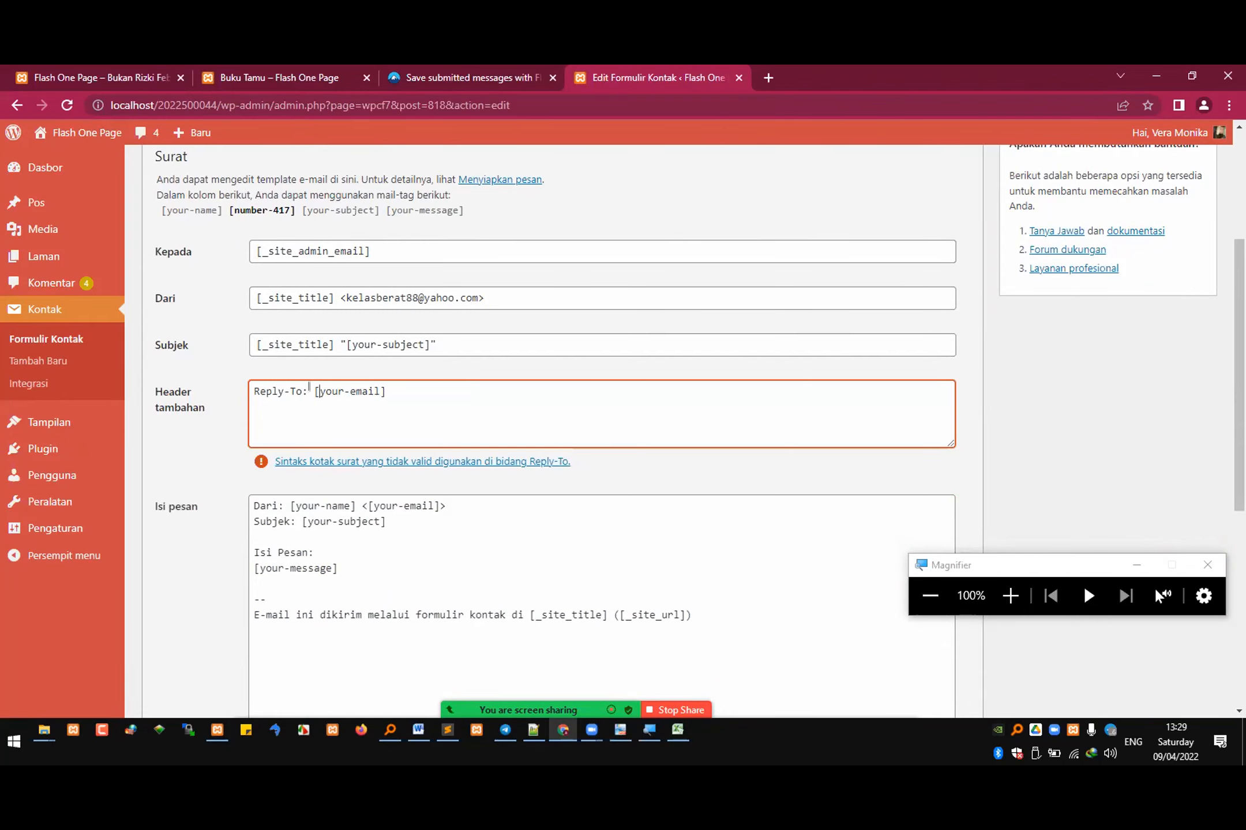
pyautogui.scroll(-3, 310, 386)
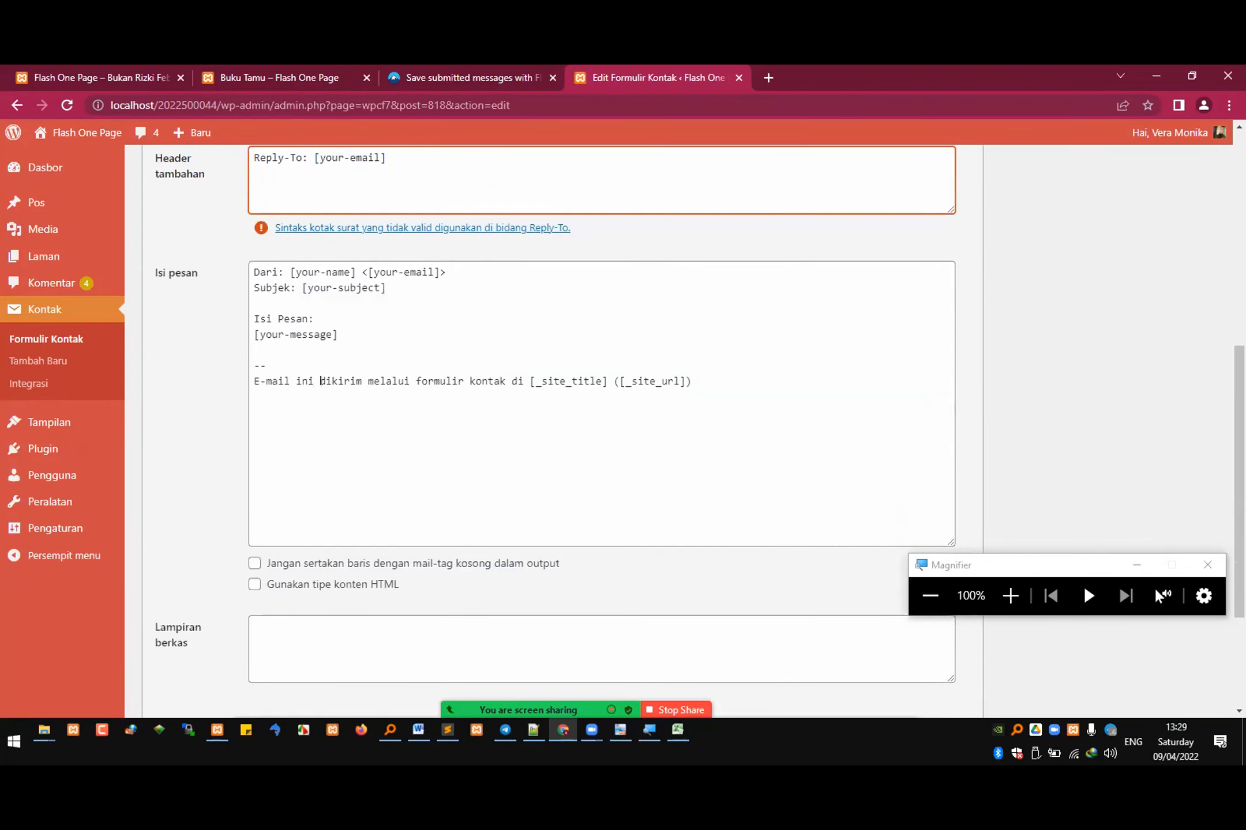
pyautogui.scroll(3, 361, 352)
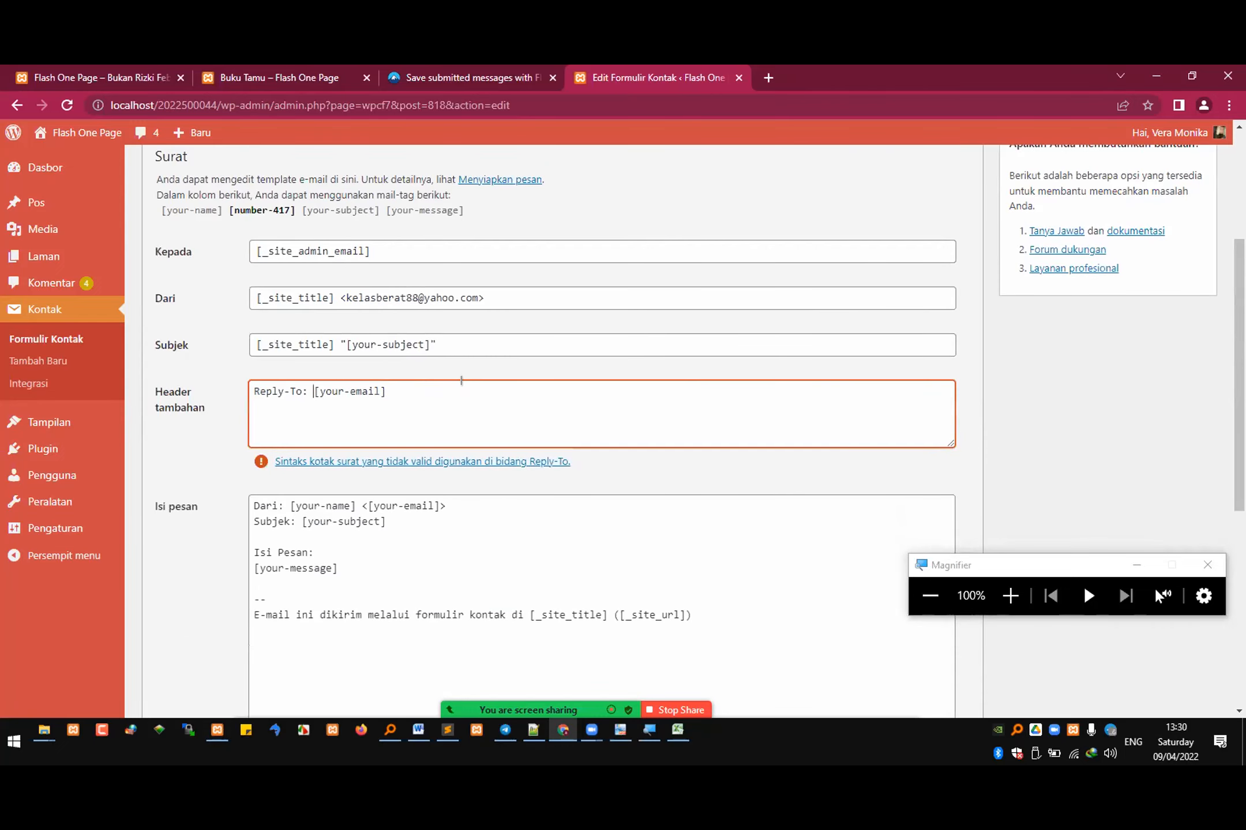
pyautogui.moveTo(470, 380); pyautogui.dragTo(184, 383)
pyautogui.scroll(-6, 432, 361)
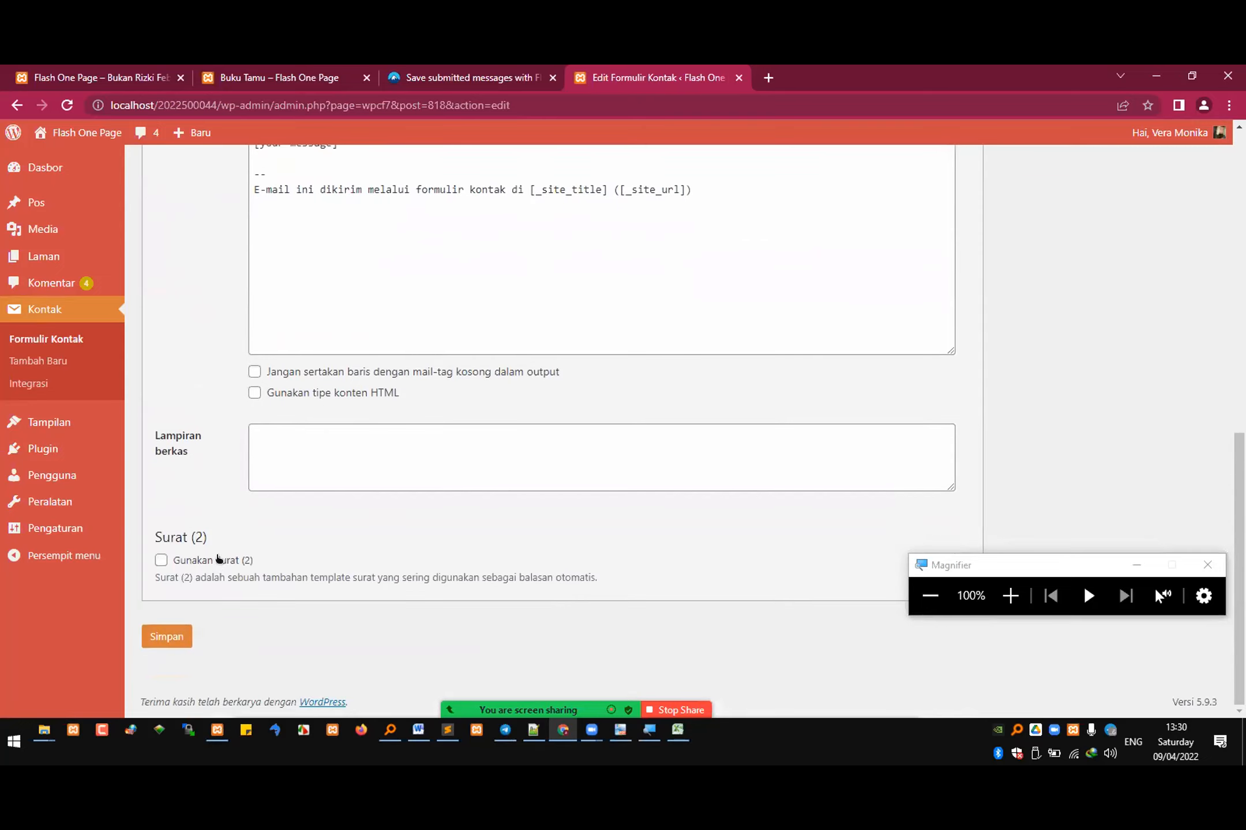
pyautogui.scroll(8, 309, 543)
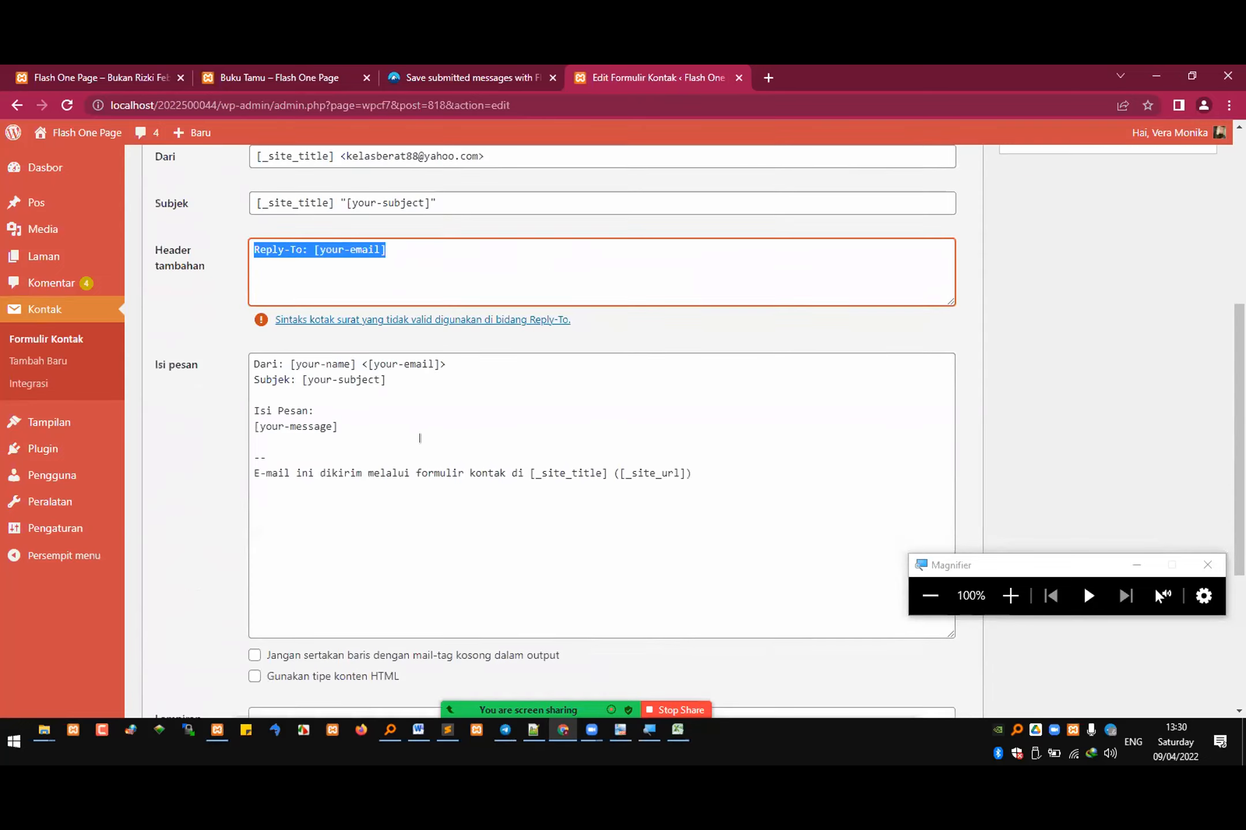
pyautogui.scroll(2, 437, 436)
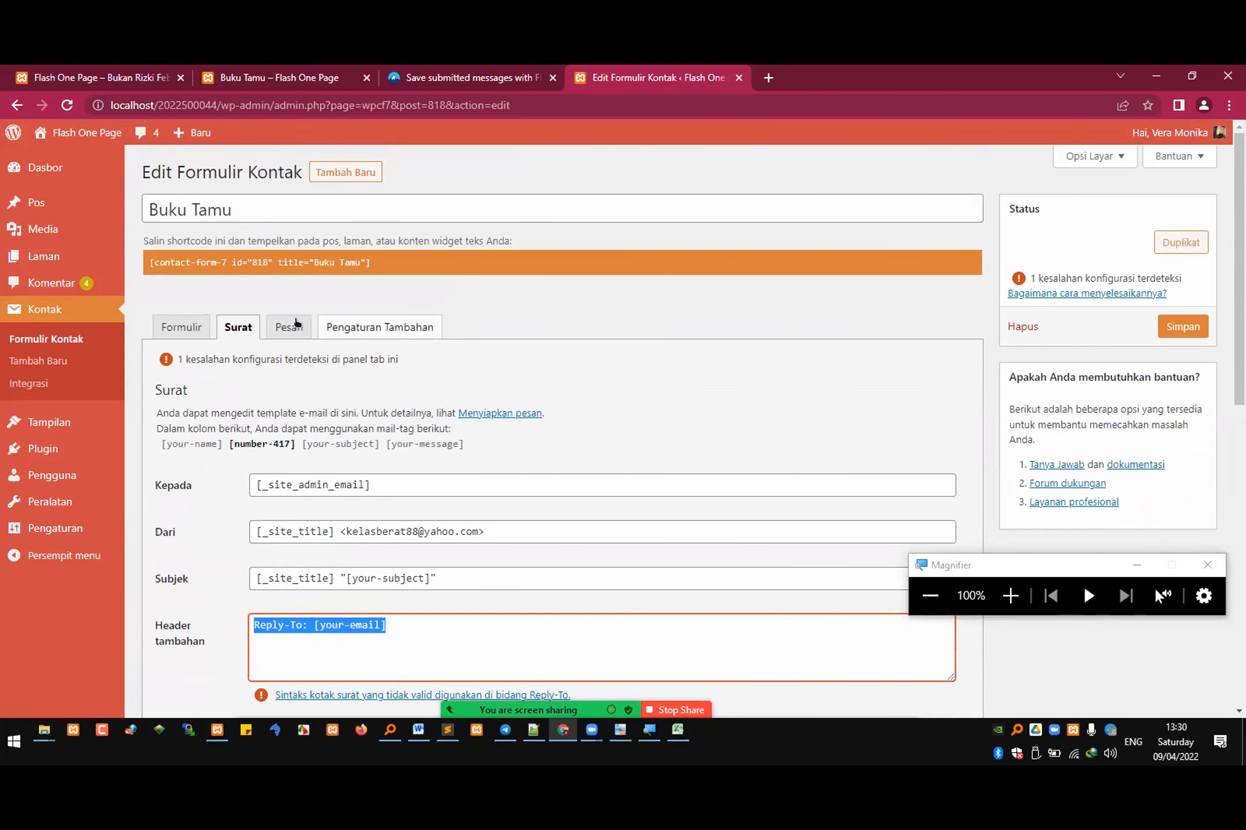
# Step: Open the contact forms list and select the shortcode of Formulir kontak 1
pyautogui.click(46, 339)
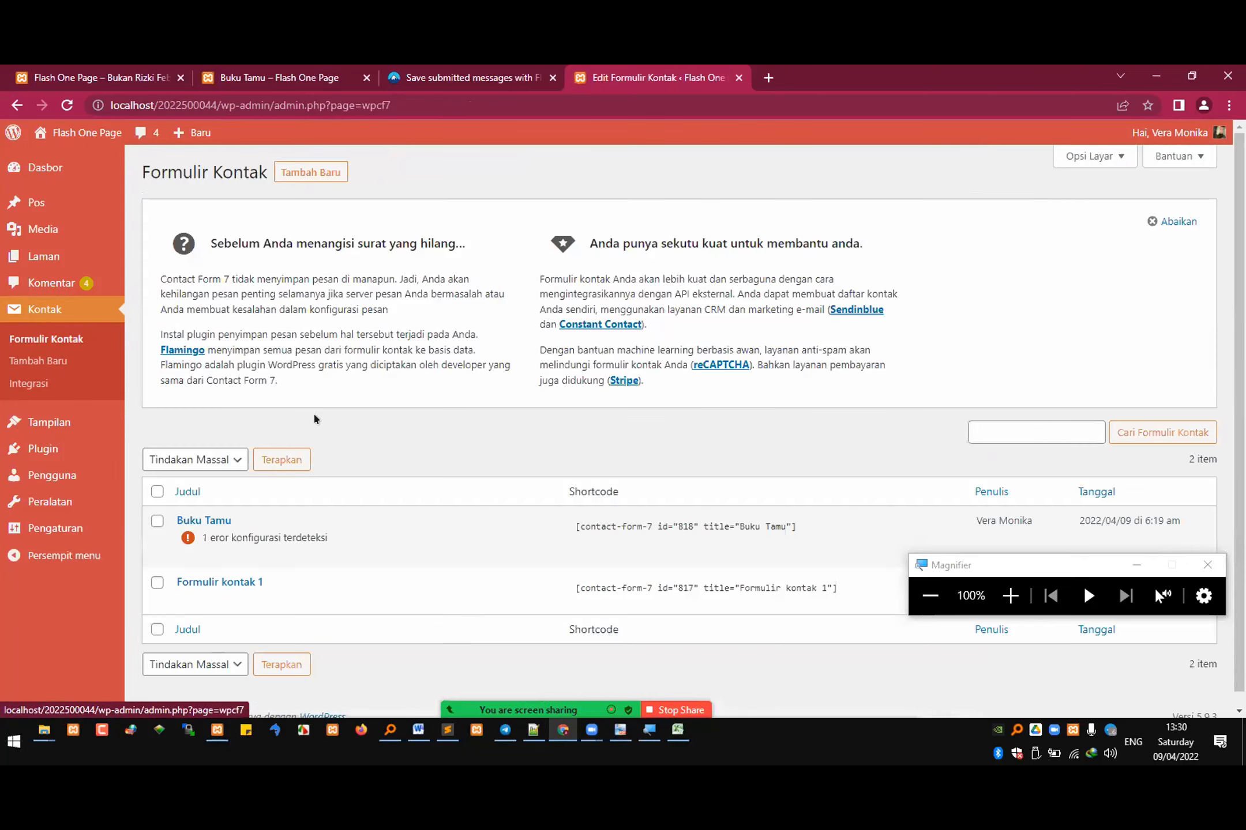
pyautogui.scroll(-1, 265, 490)
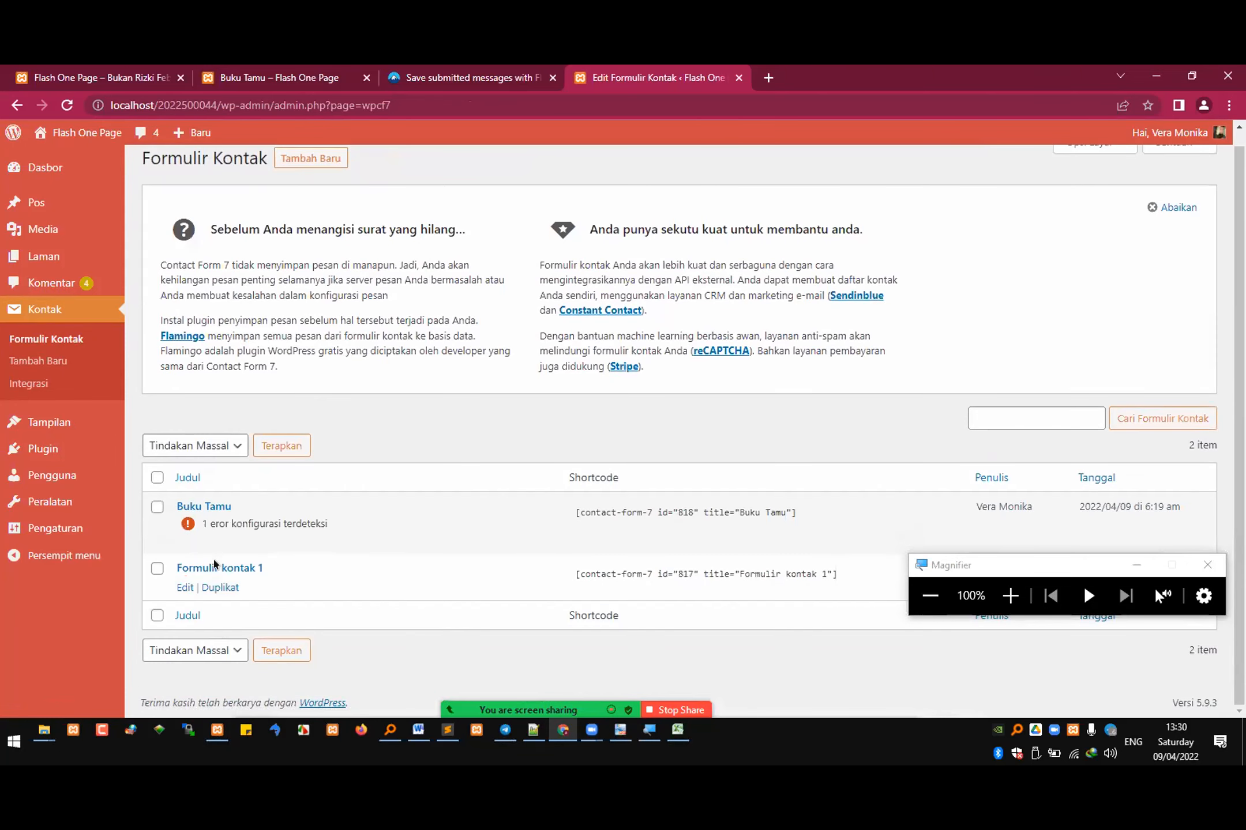
pyautogui.click(699, 568)
# Step: Open the Buku Tamu page for editing from the list of all pages
pyautogui.moveTo(55, 253)
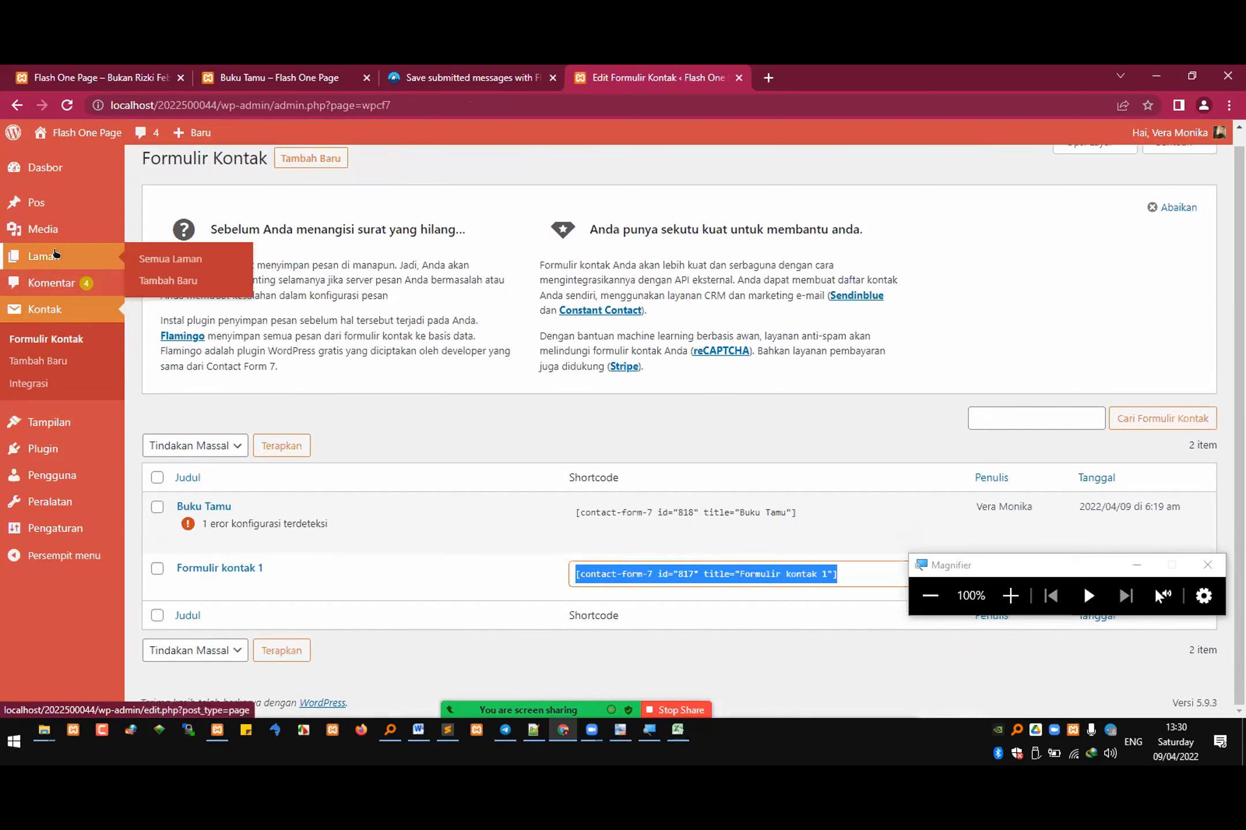
pyautogui.click(161, 260)
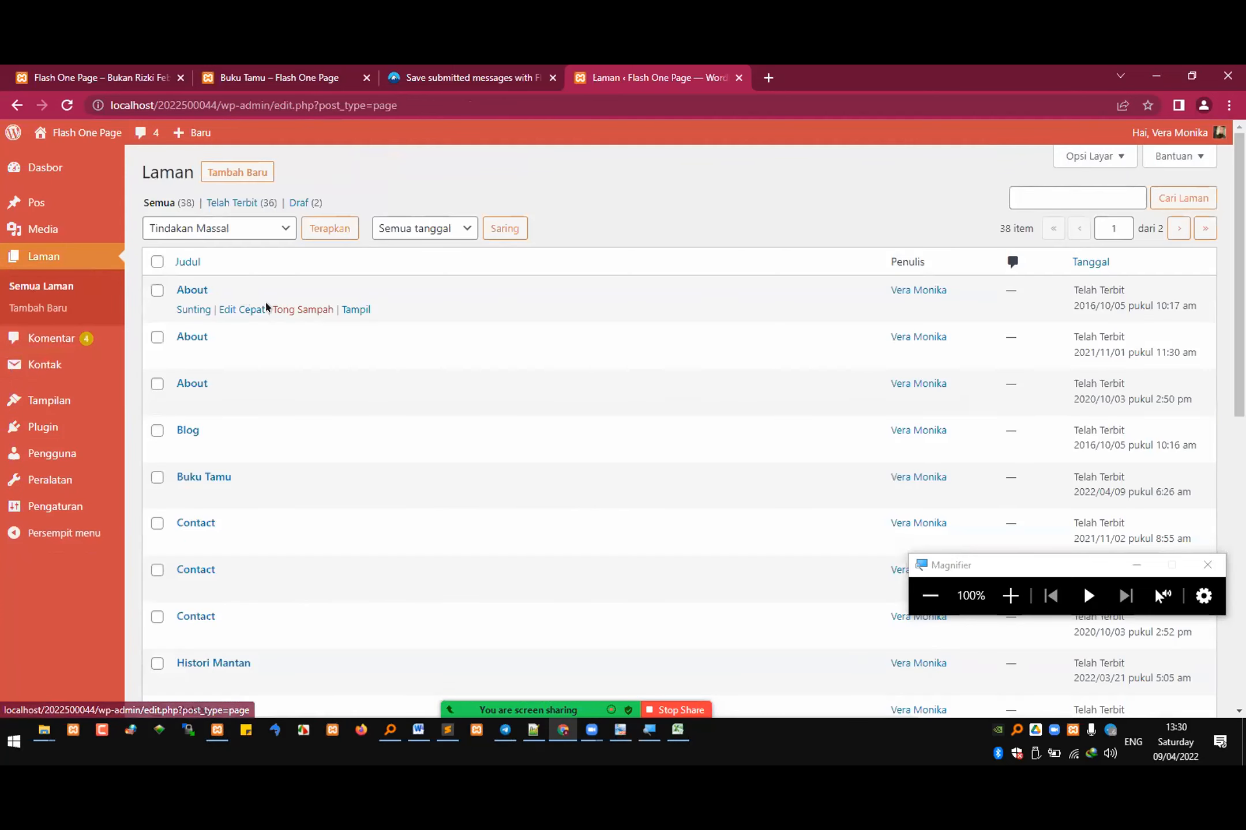
pyautogui.click(193, 495)
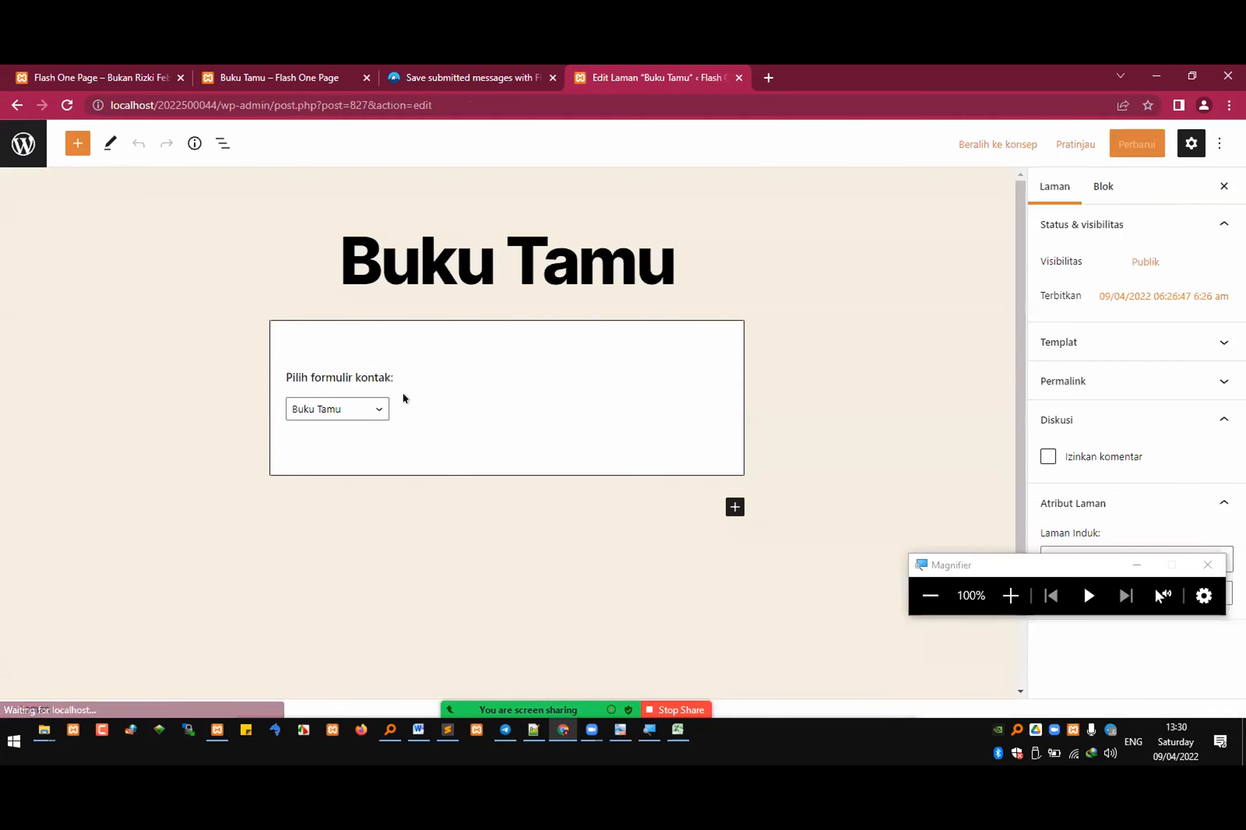
# Step: Replace the existing Contact Form 7 block on the Buku Tamu page with Formulir kontak 1 and update the page
pyautogui.click(461, 398)
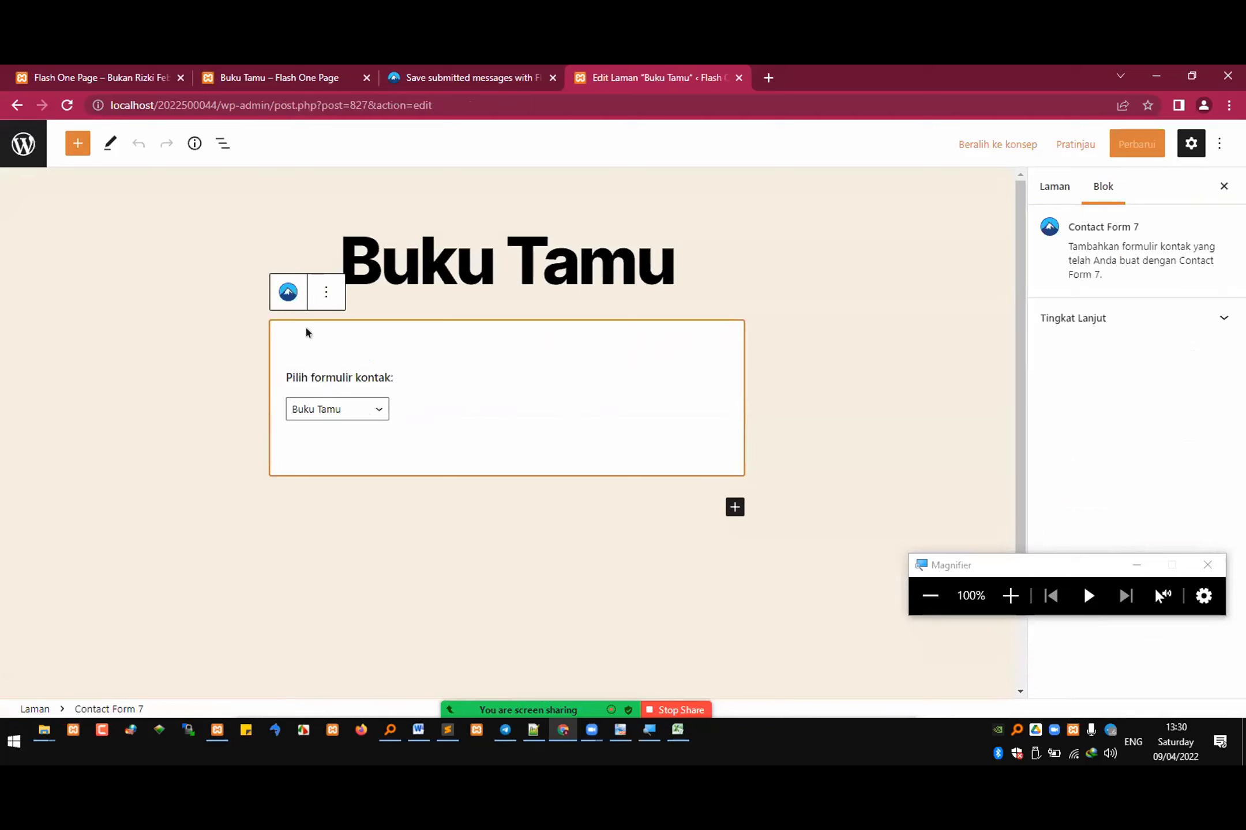
pyautogui.click(326, 292)
pyautogui.click(356, 590)
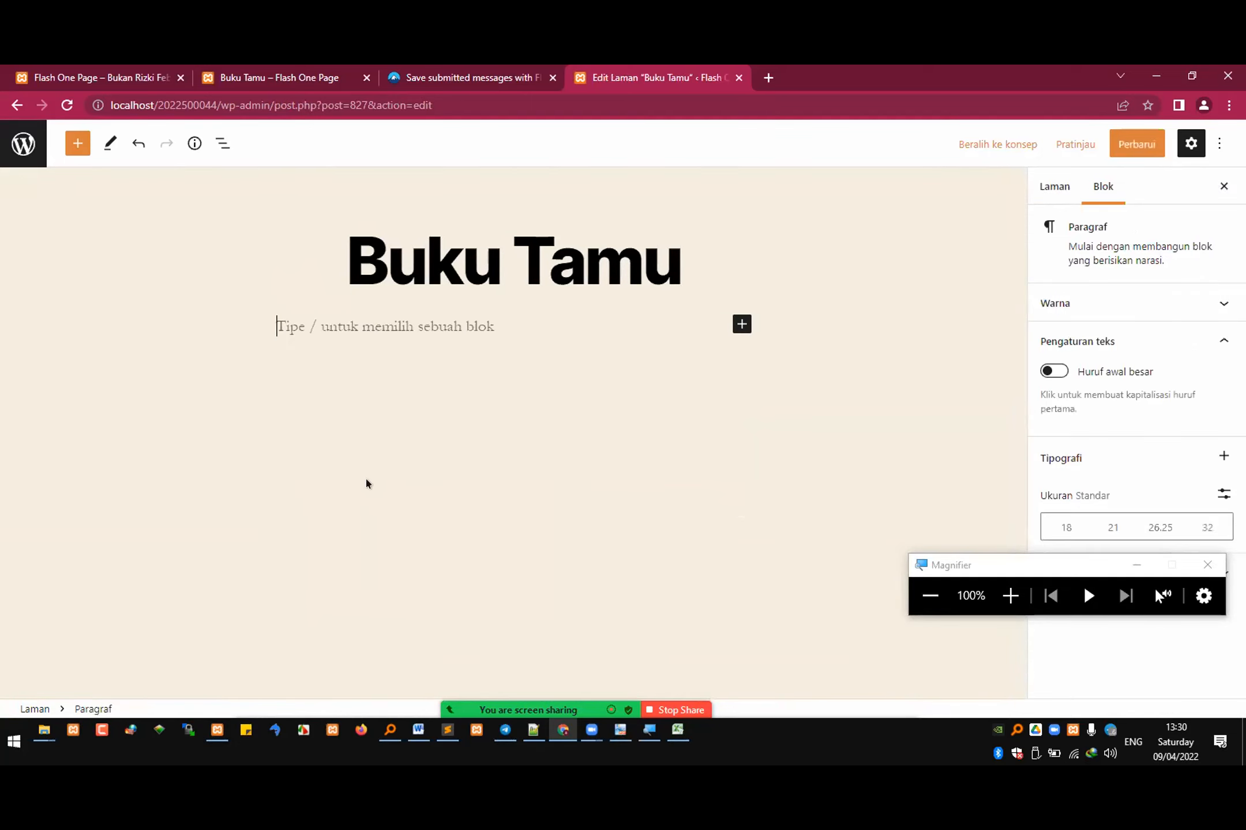
pyautogui.hotkey('ctrl', 'z')
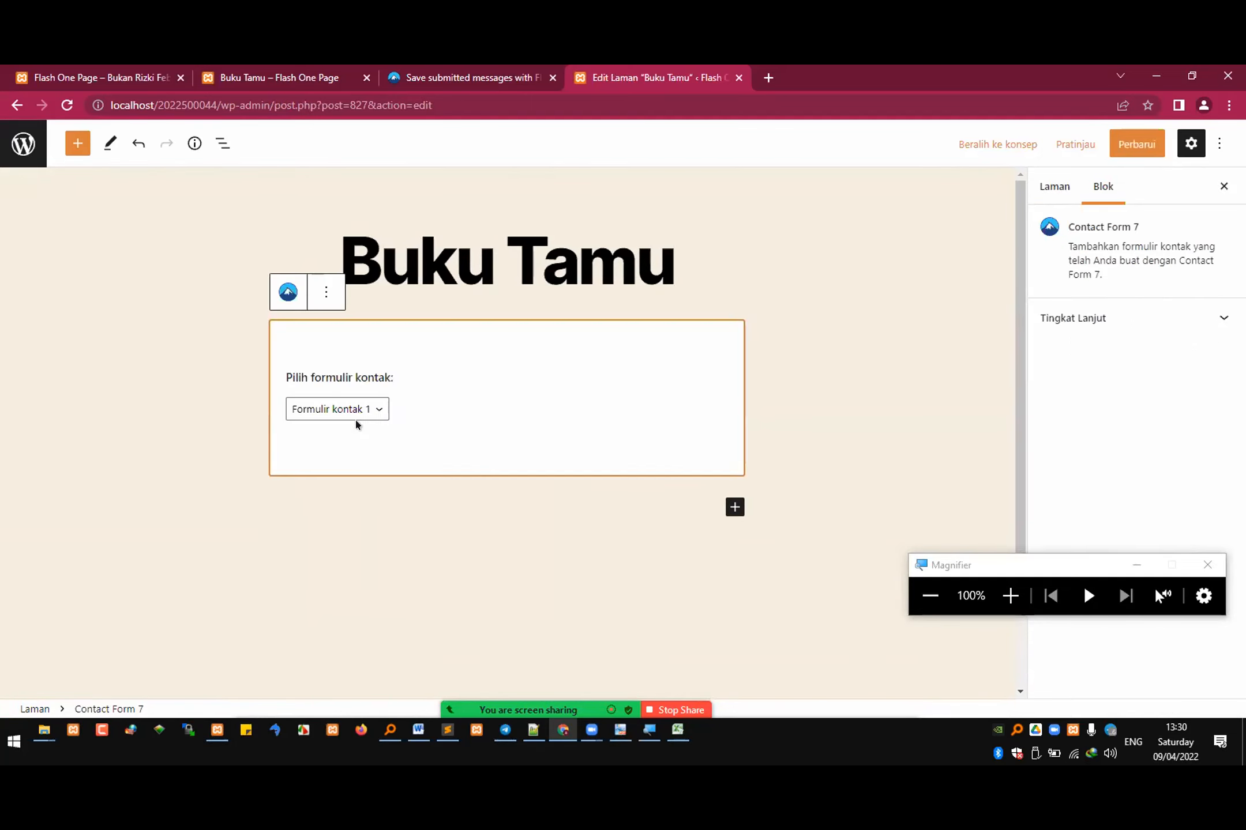
pyautogui.click(1113, 136)
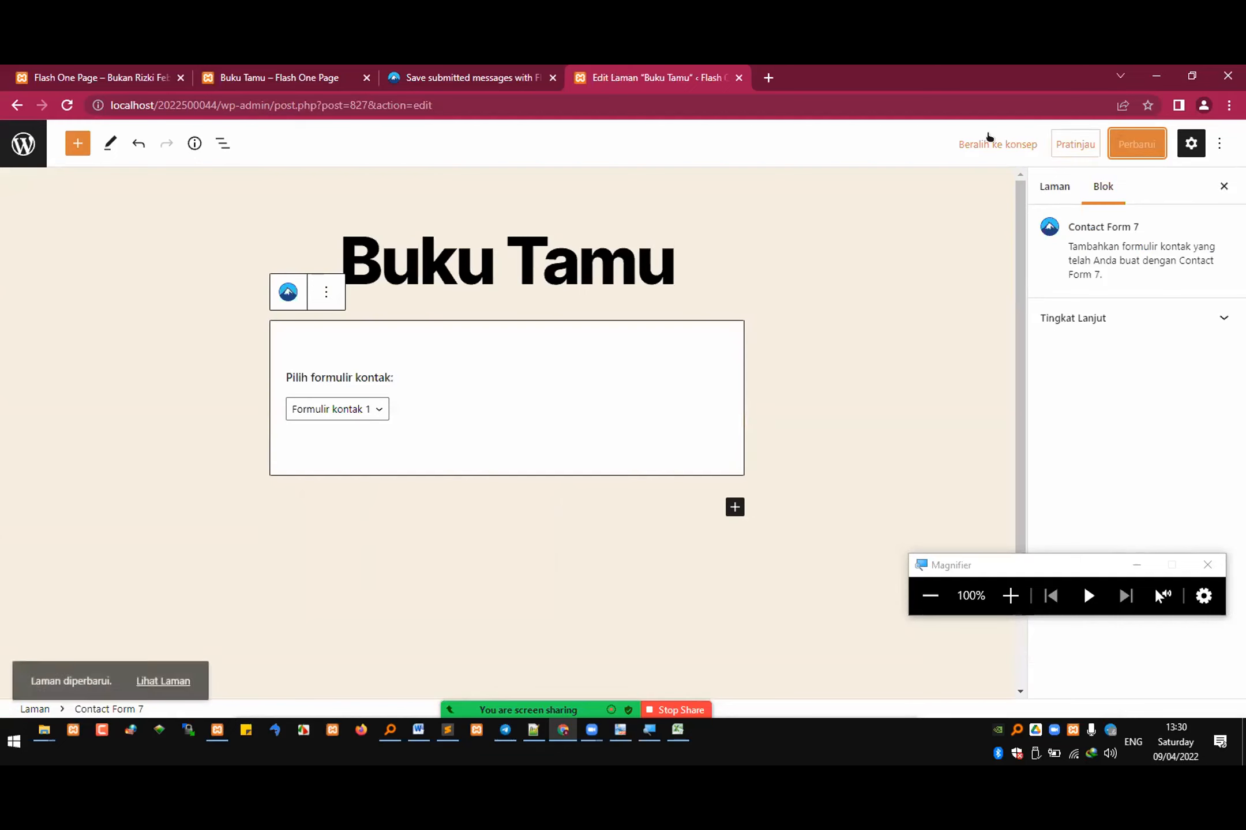
# Step: Reload the published Buku Tamu page and fill in the guest's name in the Nama Anda field
pyautogui.click(262, 75)
pyautogui.click(323, 105)
pyautogui.press('Return')
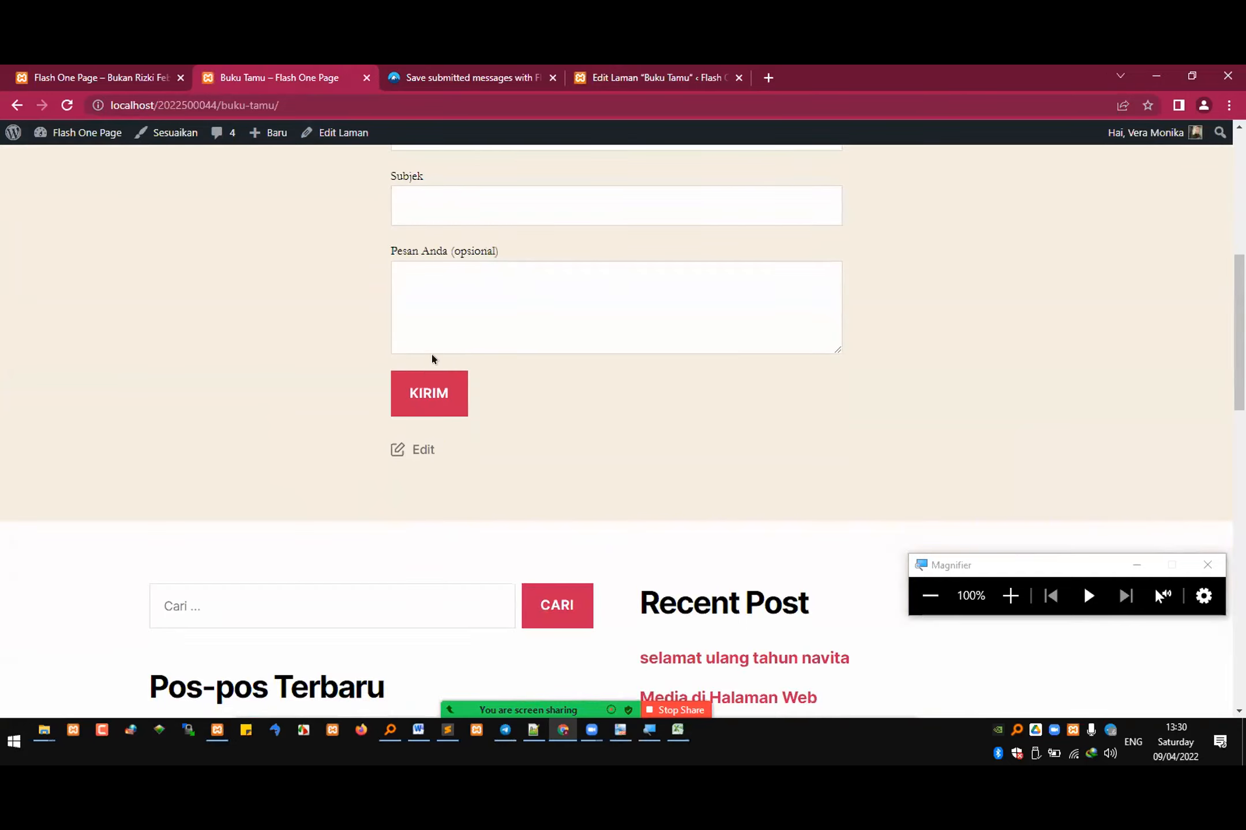
pyautogui.scroll(5, 433, 346)
pyautogui.click(448, 367)
pyautogui.click(455, 408)
# Step: Fill in the guest's e-mail address and enter 19 as the Subjek
pyautogui.click(486, 440)
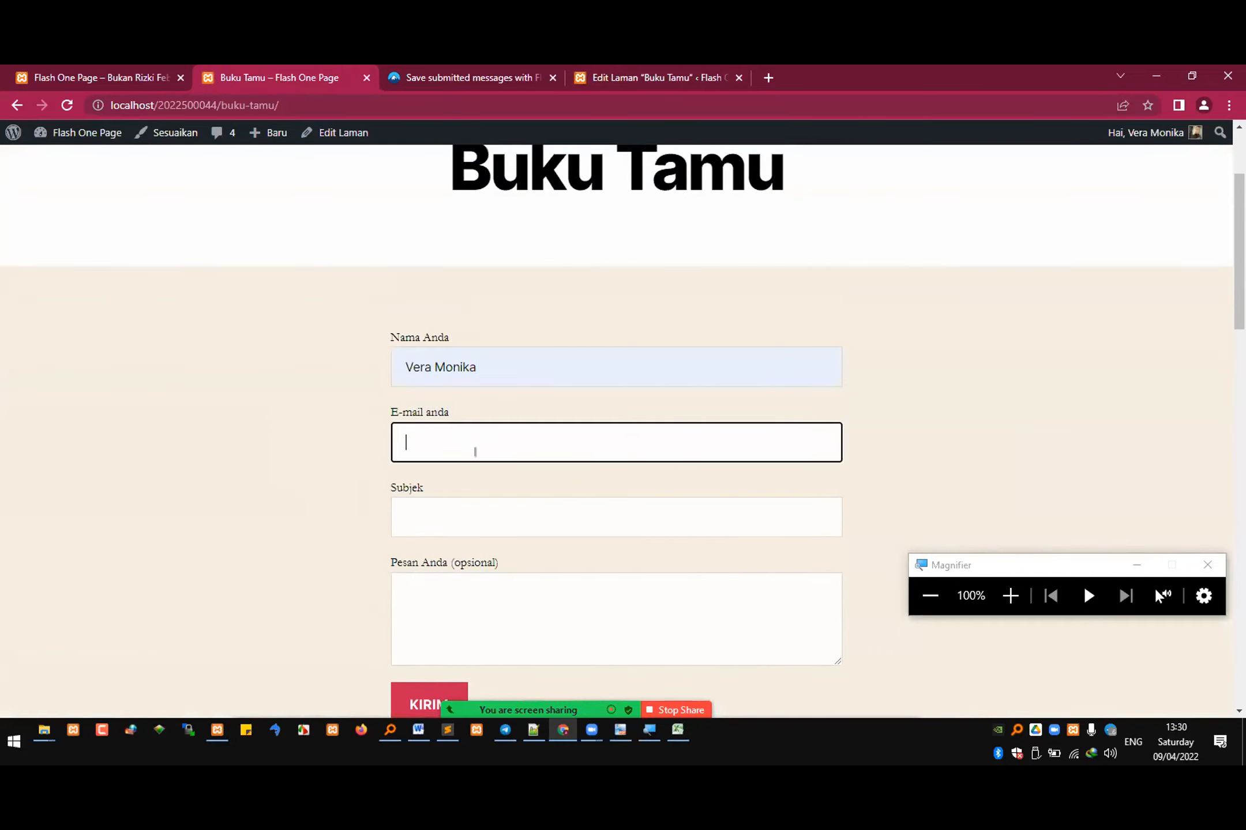
pyautogui.press('Tab')
pyautogui.write('19')
pyautogui.press('Tab')
# Step: Enter a short message ending in "kamu ganteng banget" in the Pesan Anda field and submit the guest form
pyautogui.write('sdadsa')
pyautogui.hotkey('ctrl', 'a')
pyautogui.write('rifq')
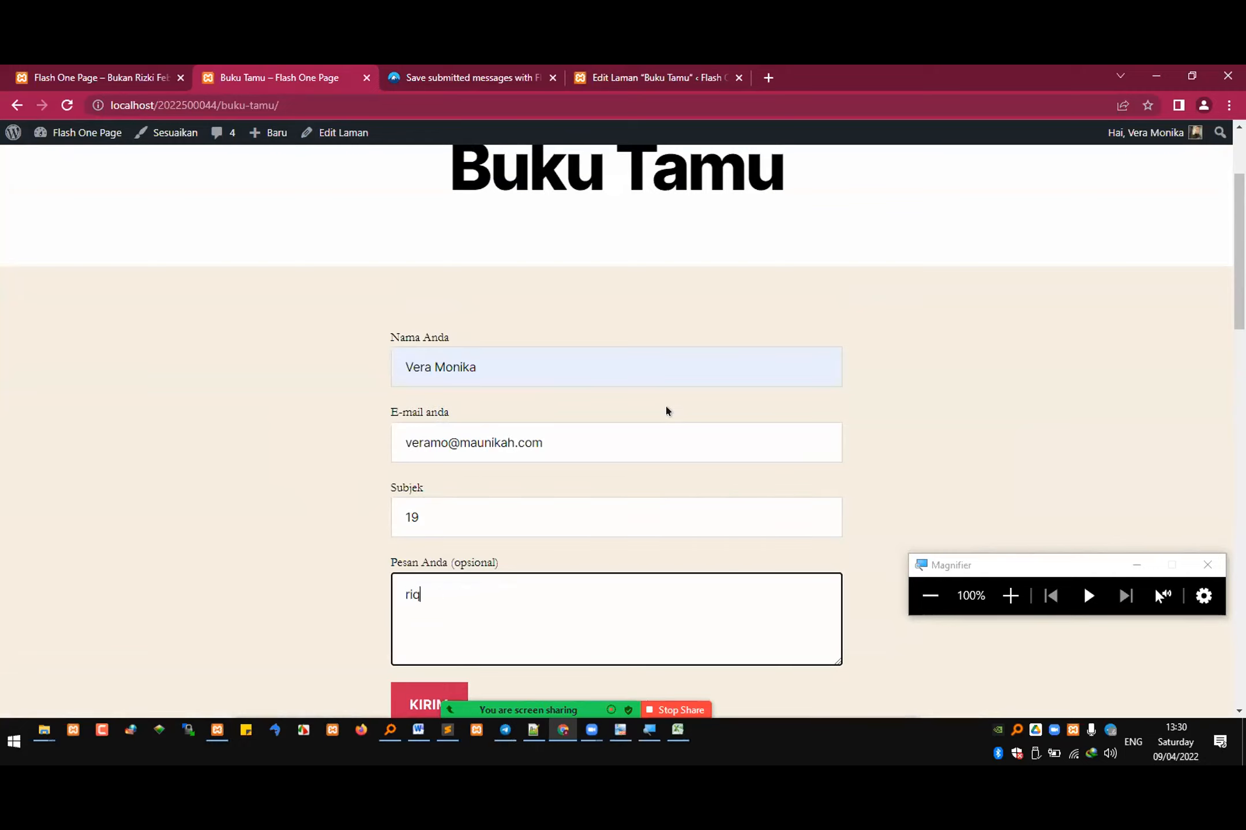
pyautogui.write('i kamu ganteng banget')
pyautogui.scroll(-3, 652, 404)
pyautogui.click(432, 484)
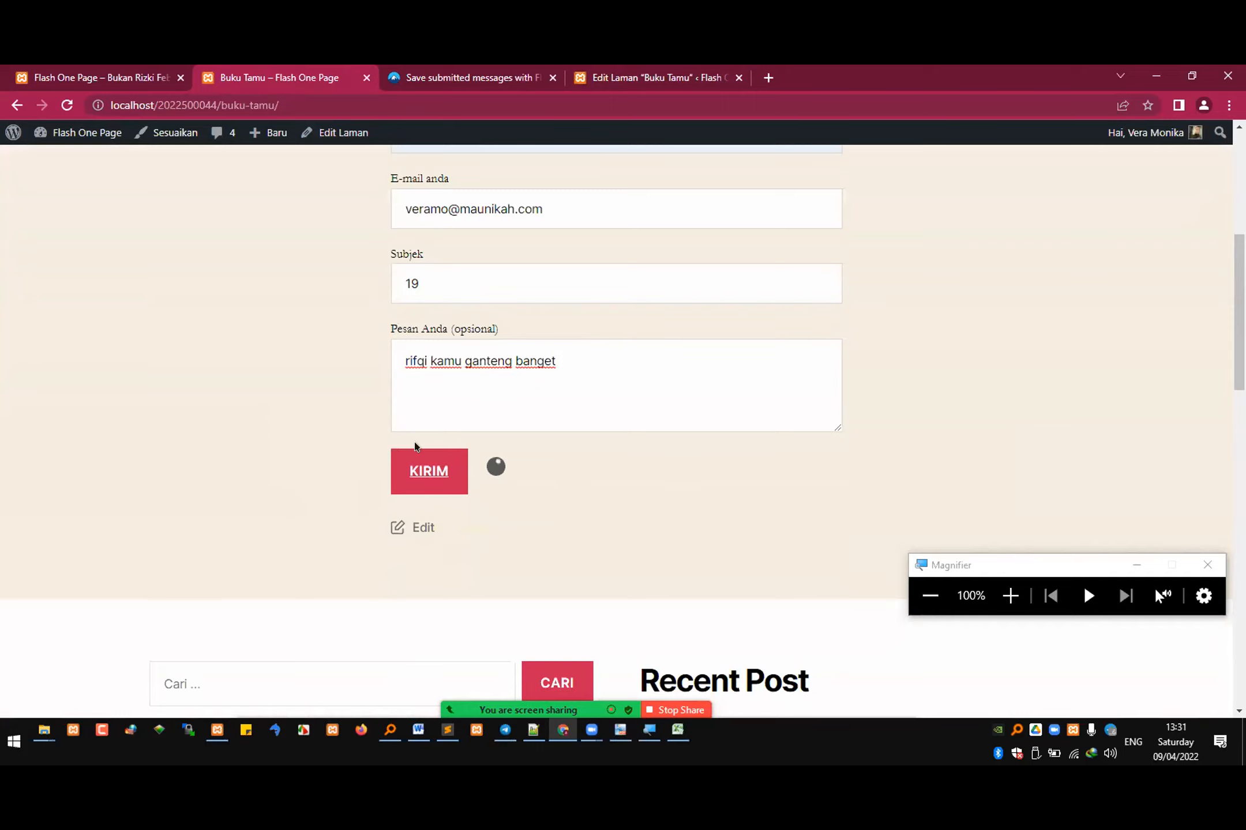
# Step: Look over the submitted form, the Buku Tamu editor, the site's front page and the Contact Form 7 article about saving messages with Flamingo
pyautogui.moveTo(583, 544); pyautogui.dragTo(492, 549)
pyautogui.scroll(3, 523, 478)
pyautogui.click(643, 71)
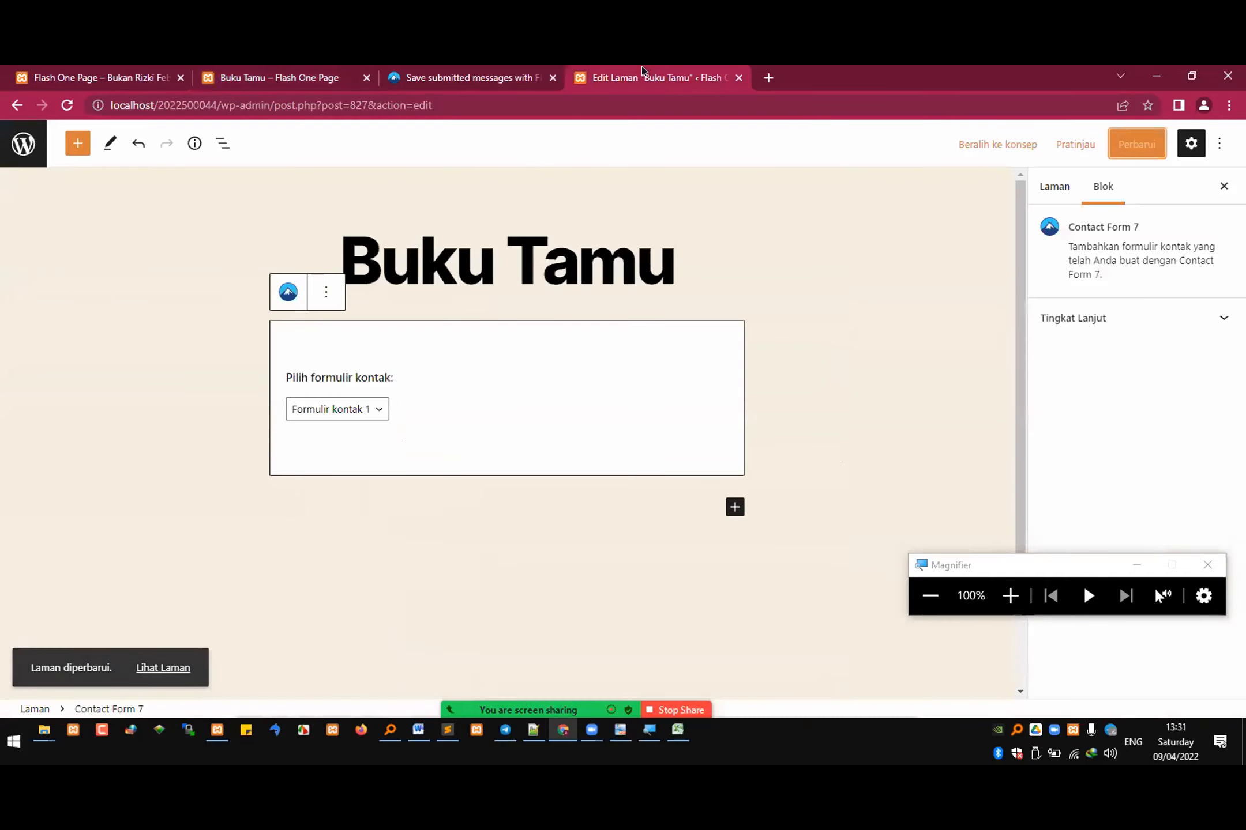
pyautogui.click(468, 72)
pyautogui.click(232, 80)
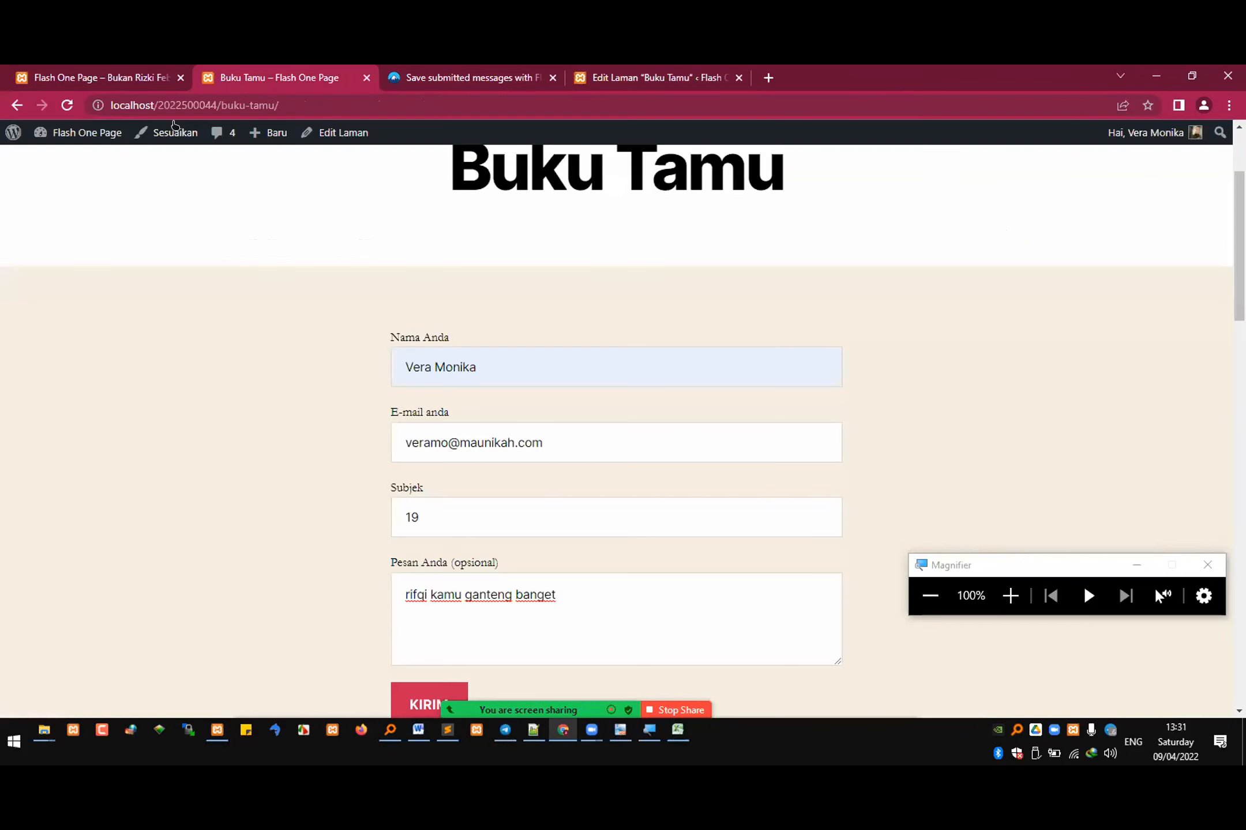
pyautogui.click(88, 72)
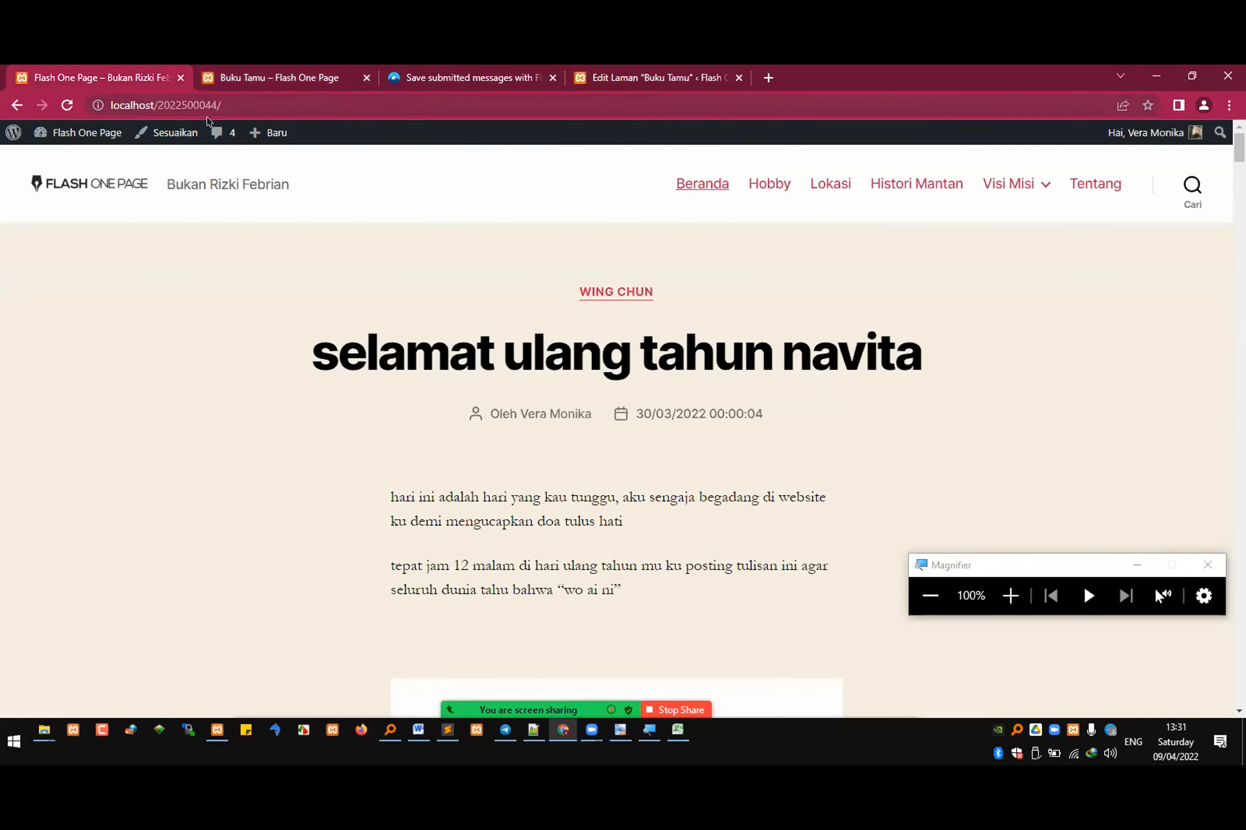
pyautogui.click(440, 71)
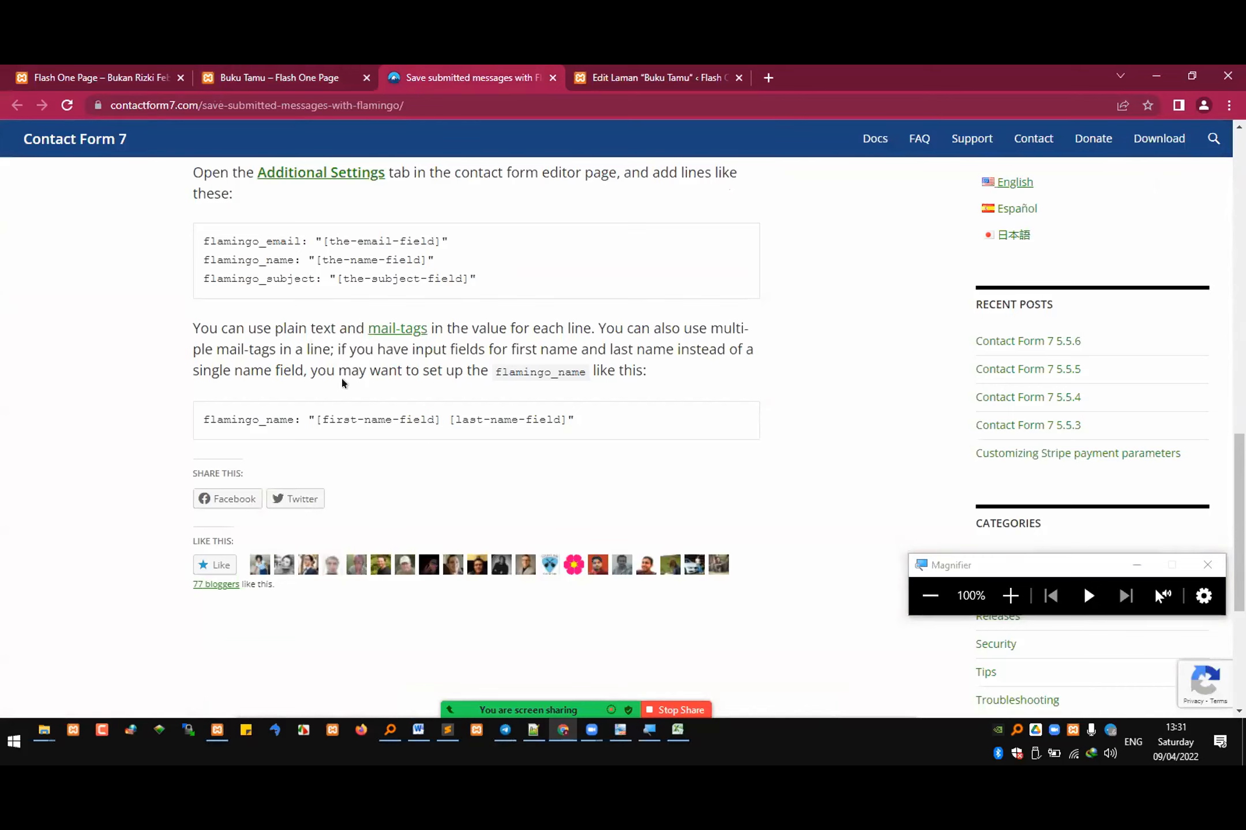
pyautogui.scroll(4, 342, 382)
pyautogui.click(312, 75)
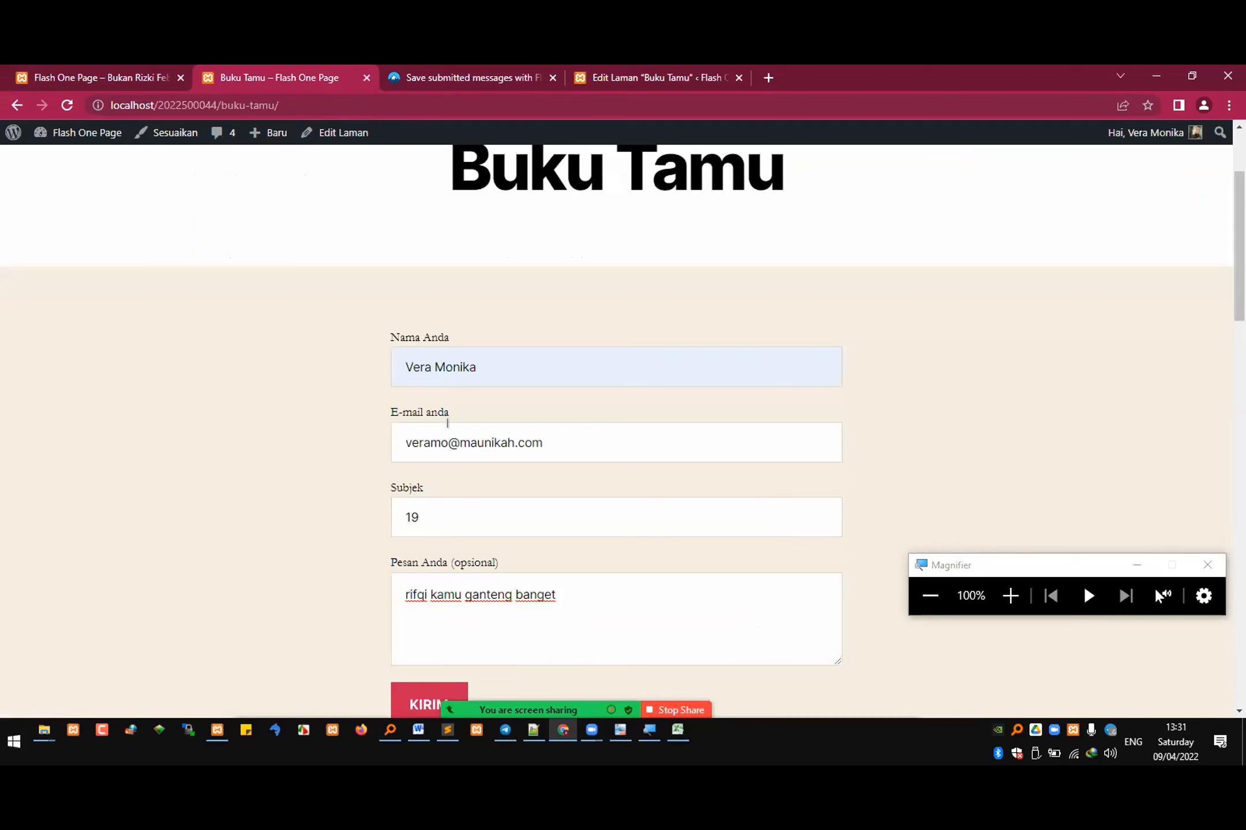
# Step: Return to the WordPress admin, leave the Buku Tamu page editor and review the contact forms list
pyautogui.click(681, 80)
pyautogui.click(18, 147)
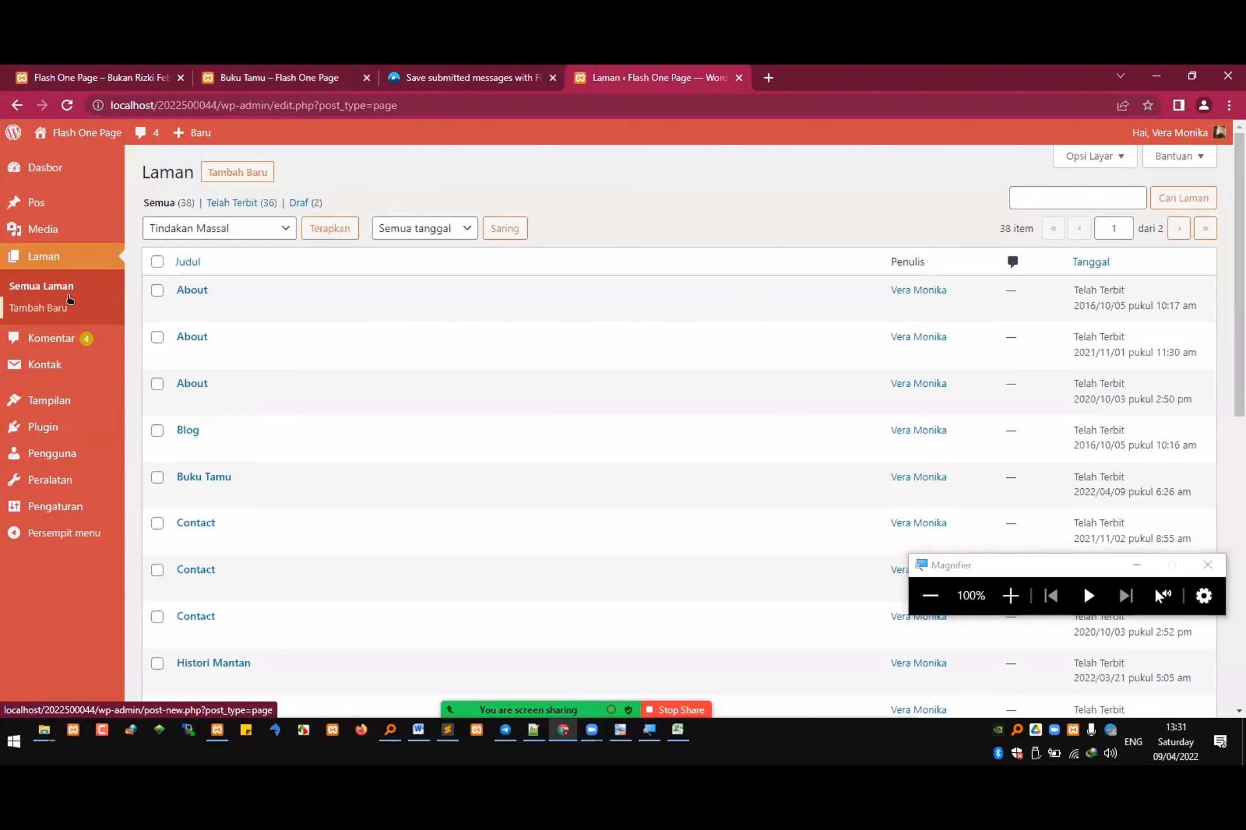
pyautogui.moveTo(46, 365)
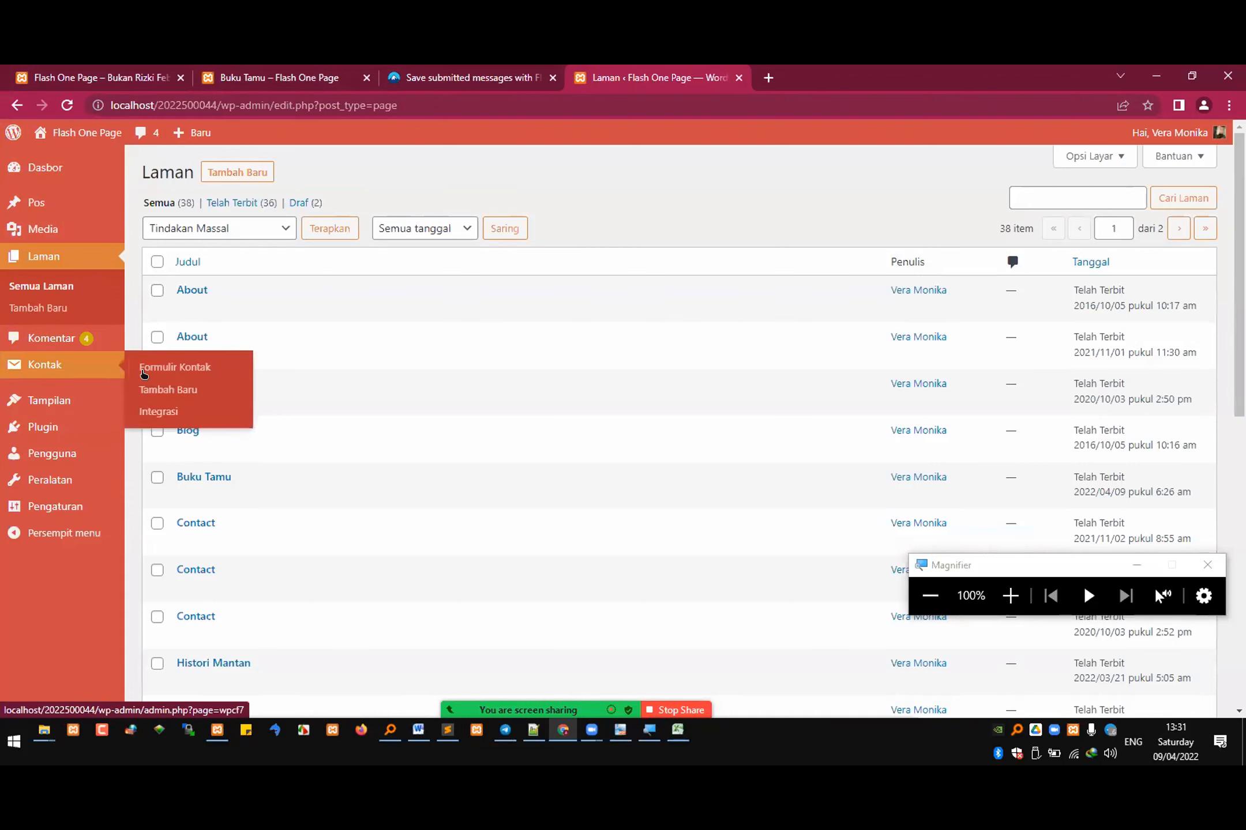
pyautogui.click(144, 369)
pyautogui.scroll(-1, 189, 537)
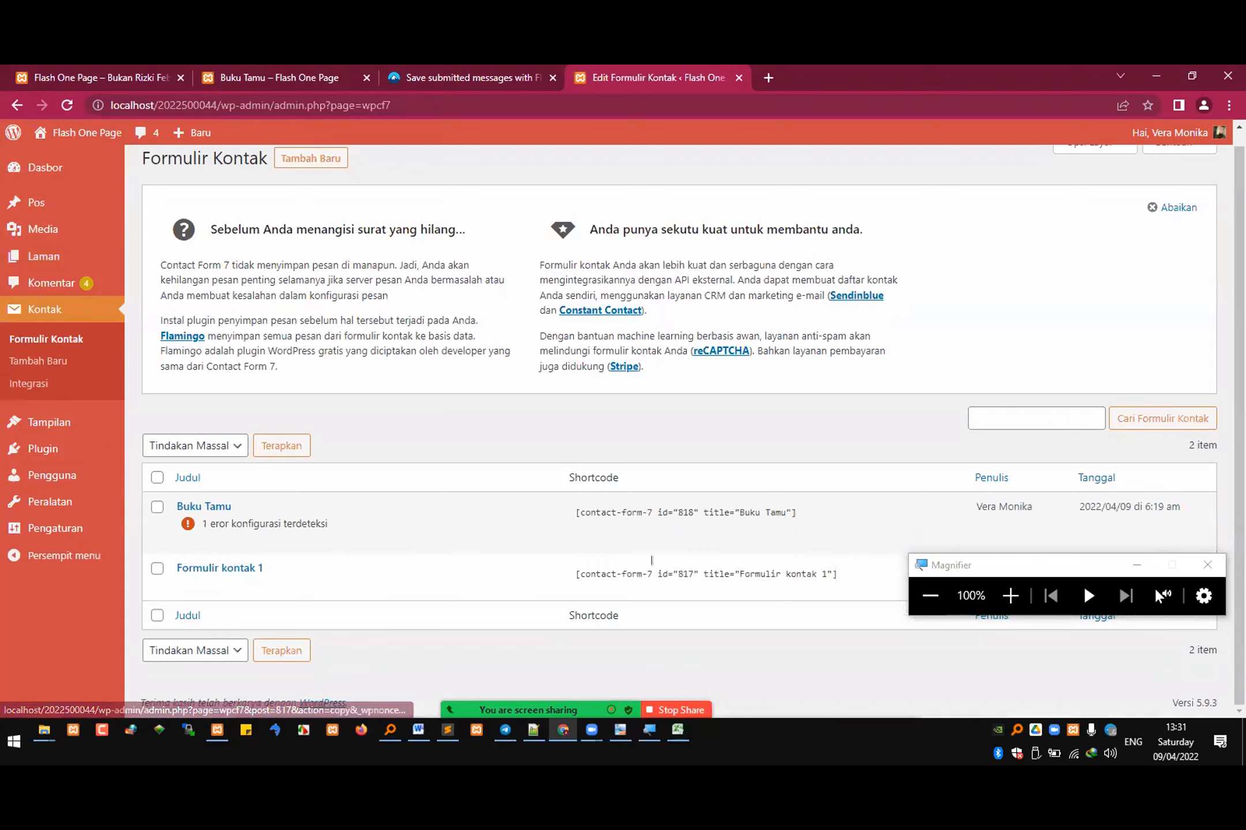
# Step: Open the list of installed plugins and deactivate Contact Form 7
pyautogui.moveTo(24, 483)
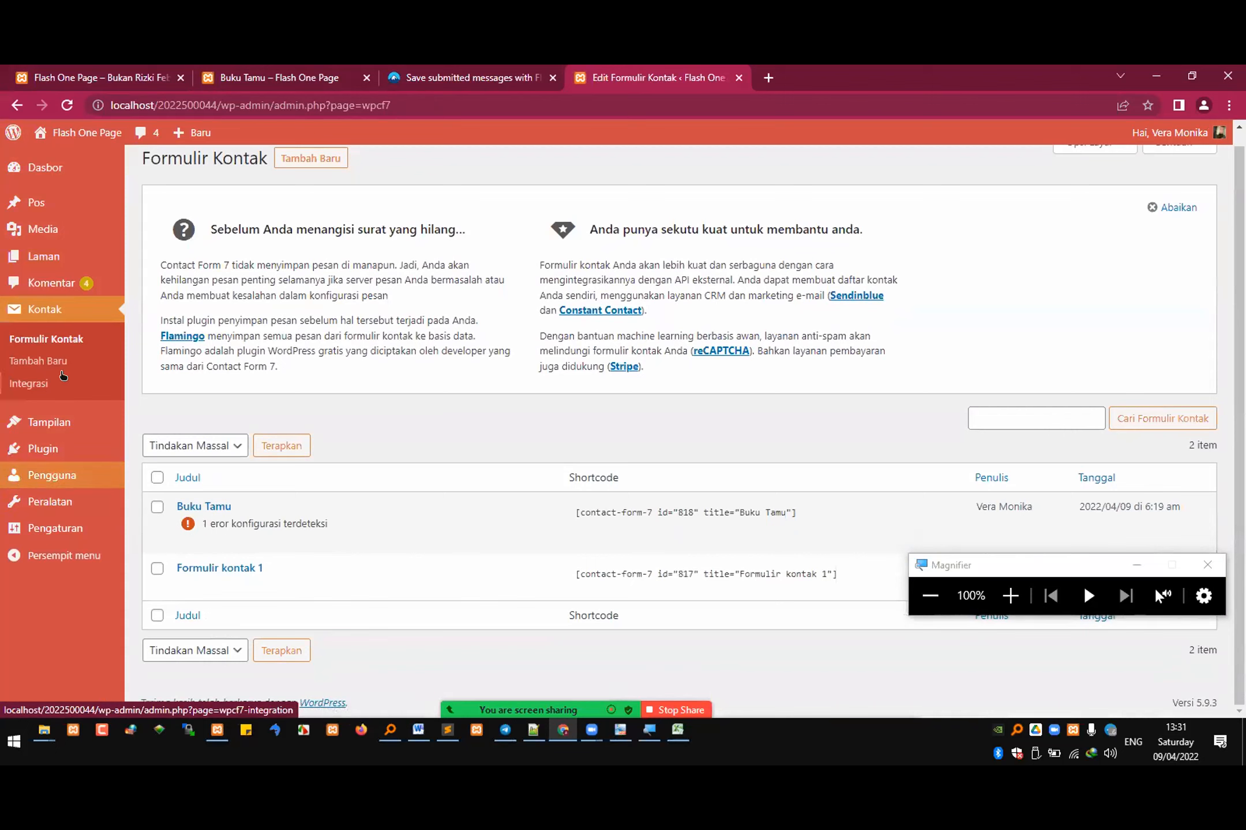
pyautogui.moveTo(49, 456)
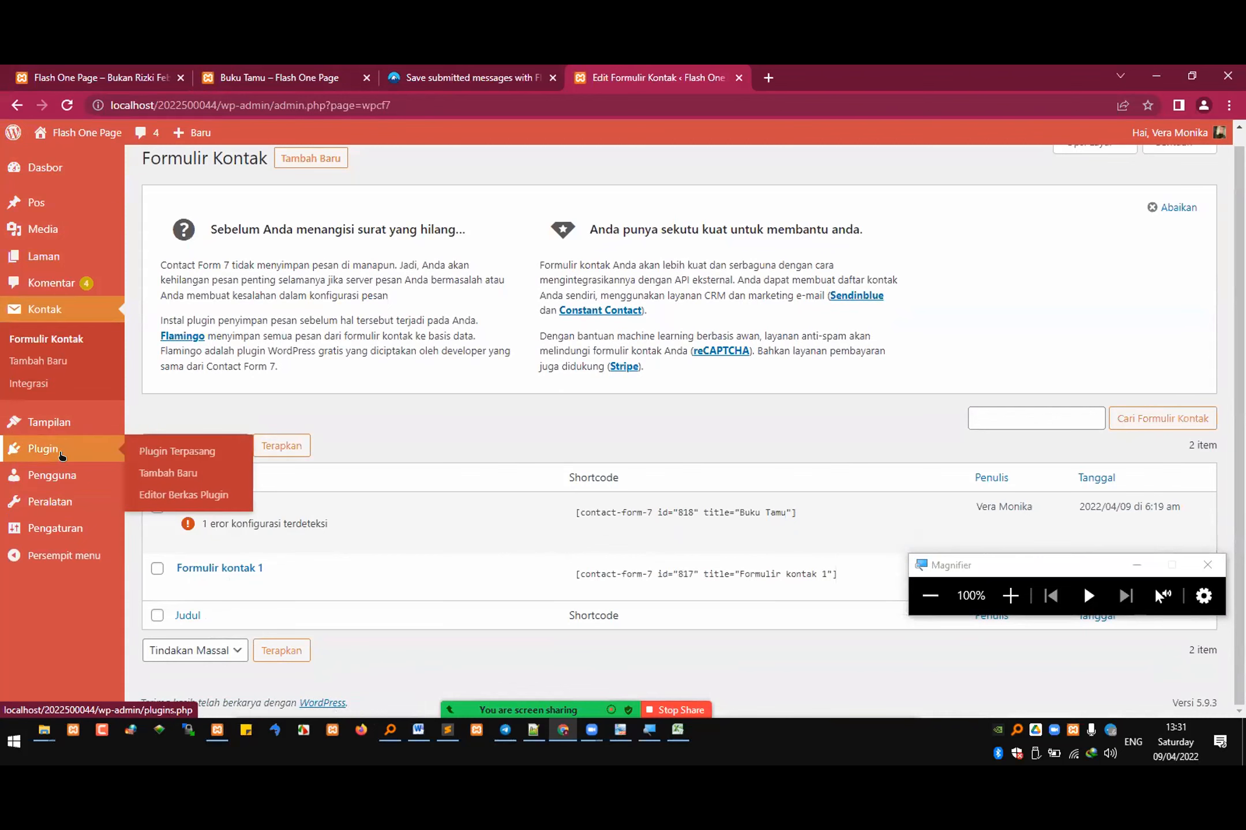
pyautogui.click(180, 447)
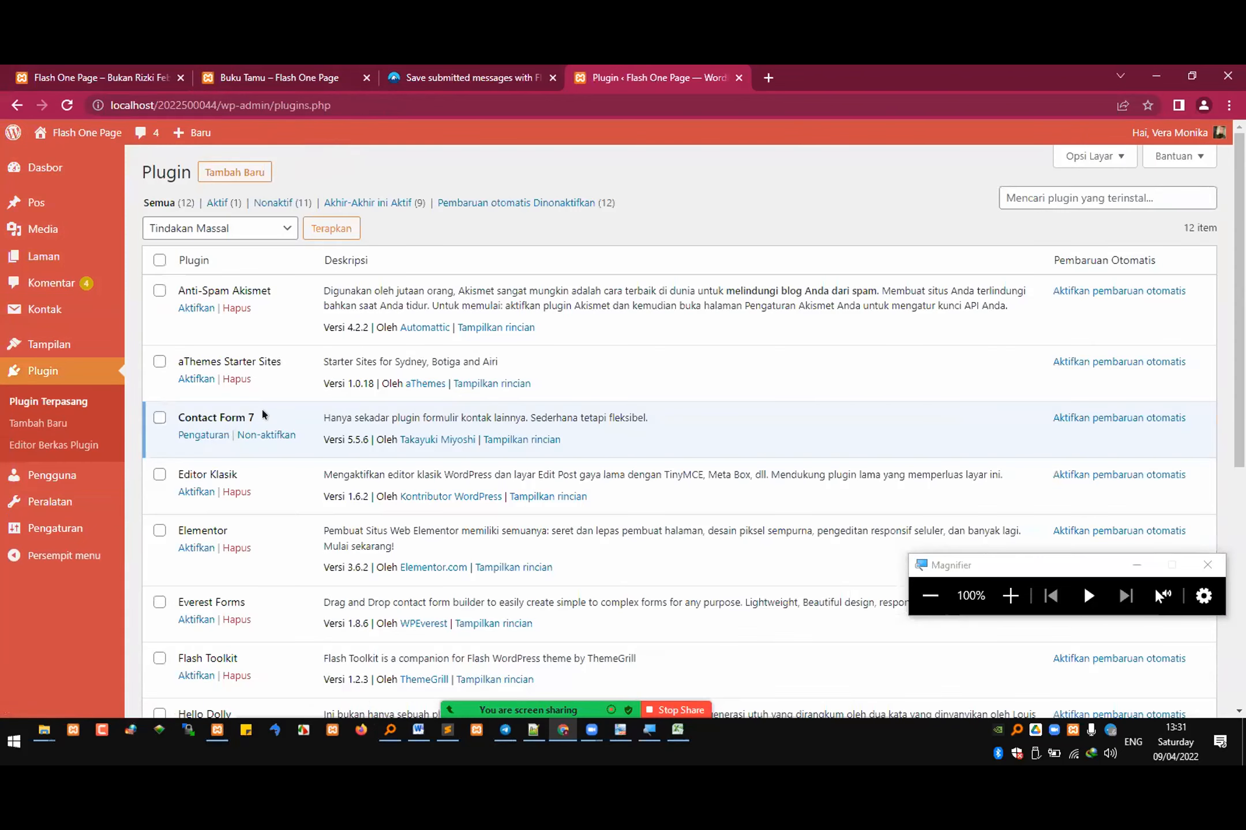
pyautogui.click(258, 436)
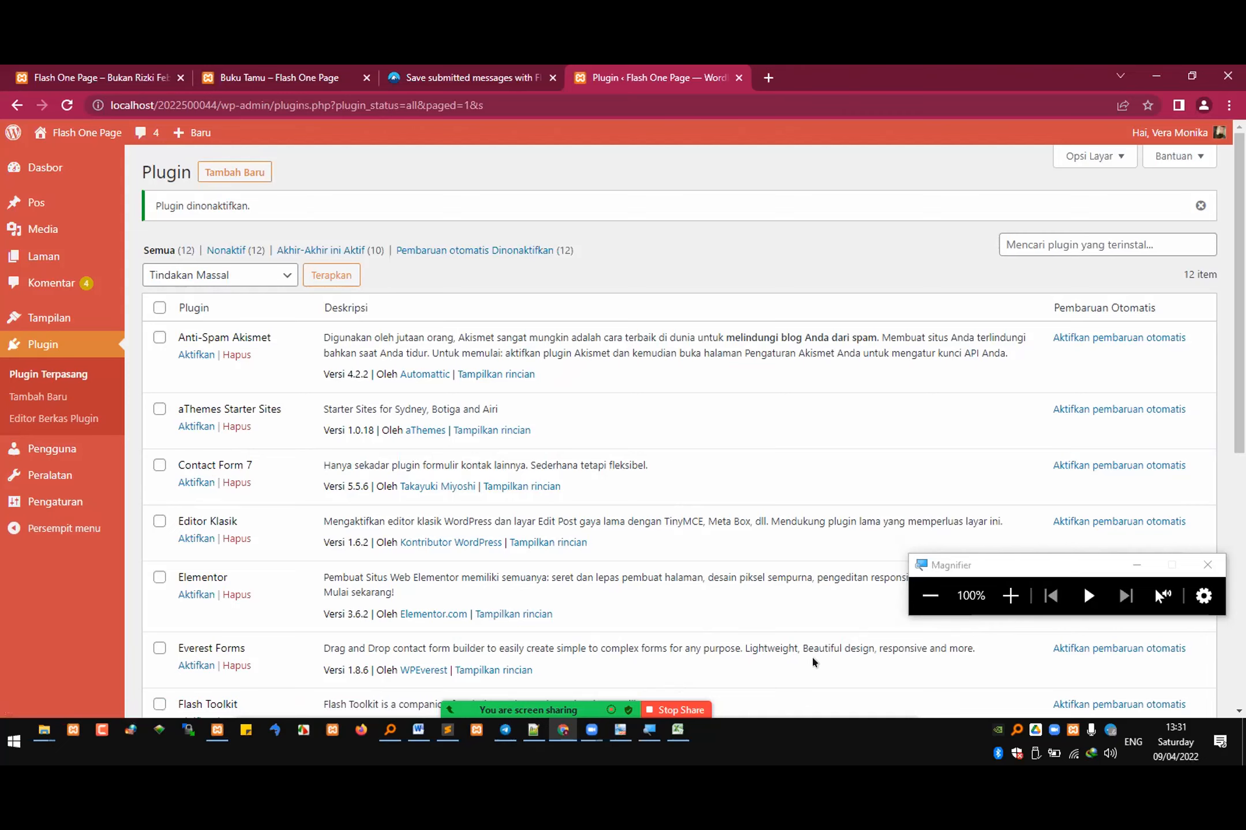
# Step: Open the page for adding new plugins, magnifying the screen for the class, and search the plugin directory for "form"
pyautogui.click(1011, 596)
pyautogui.moveTo(13, 132)
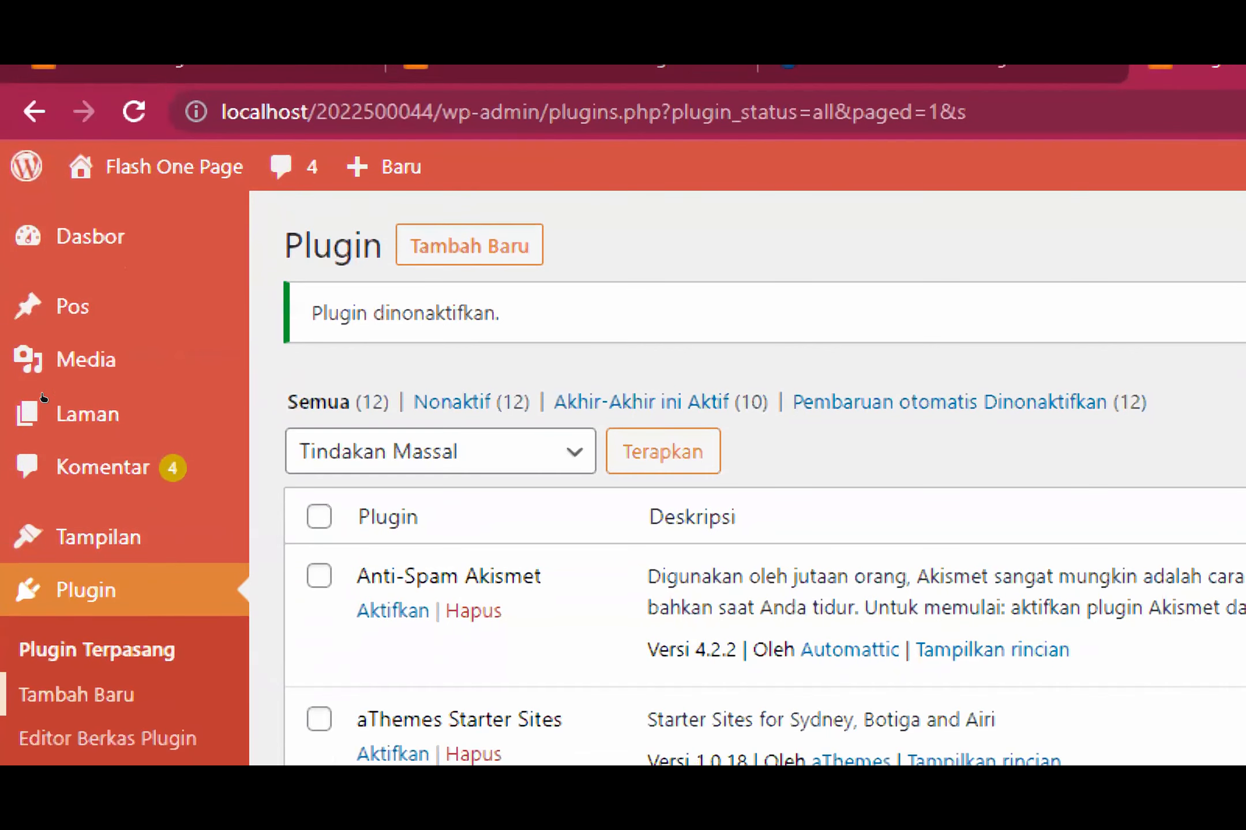
pyautogui.click(41, 432)
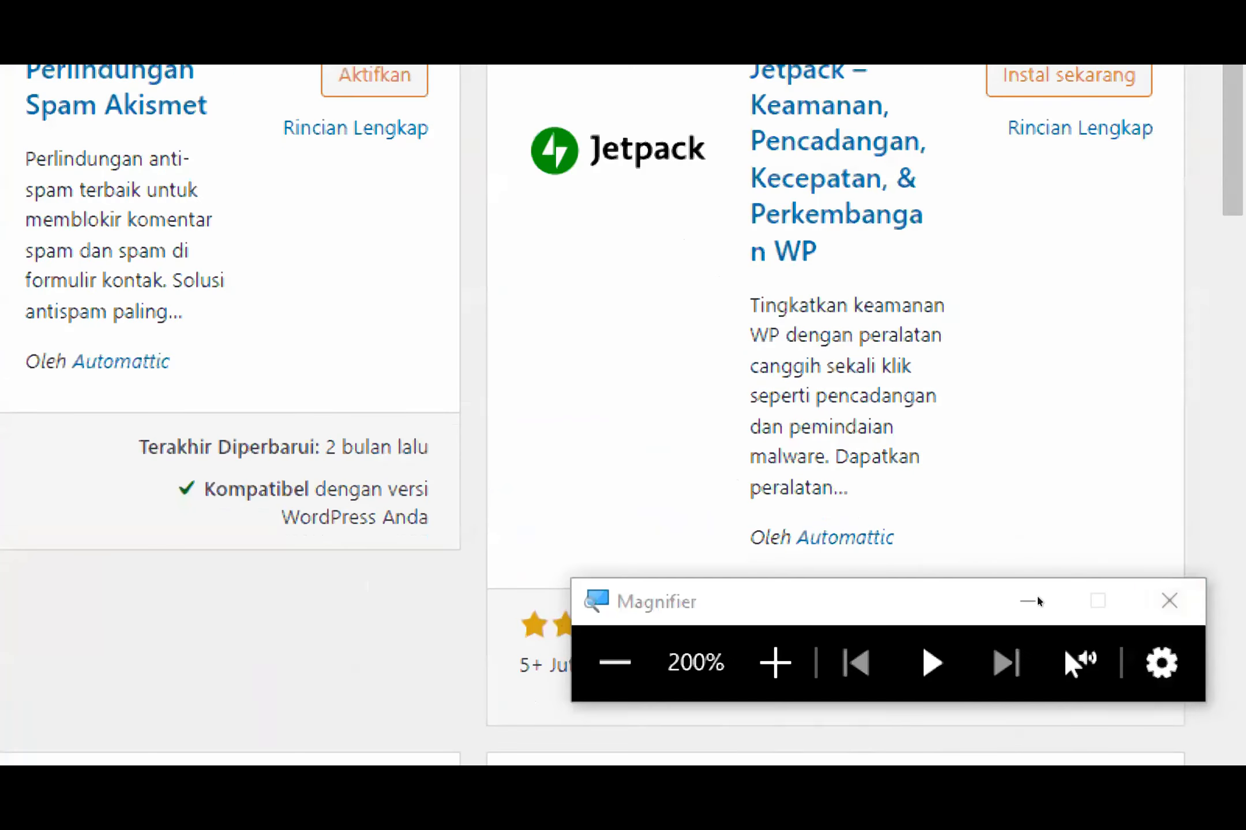
pyautogui.click(918, 600)
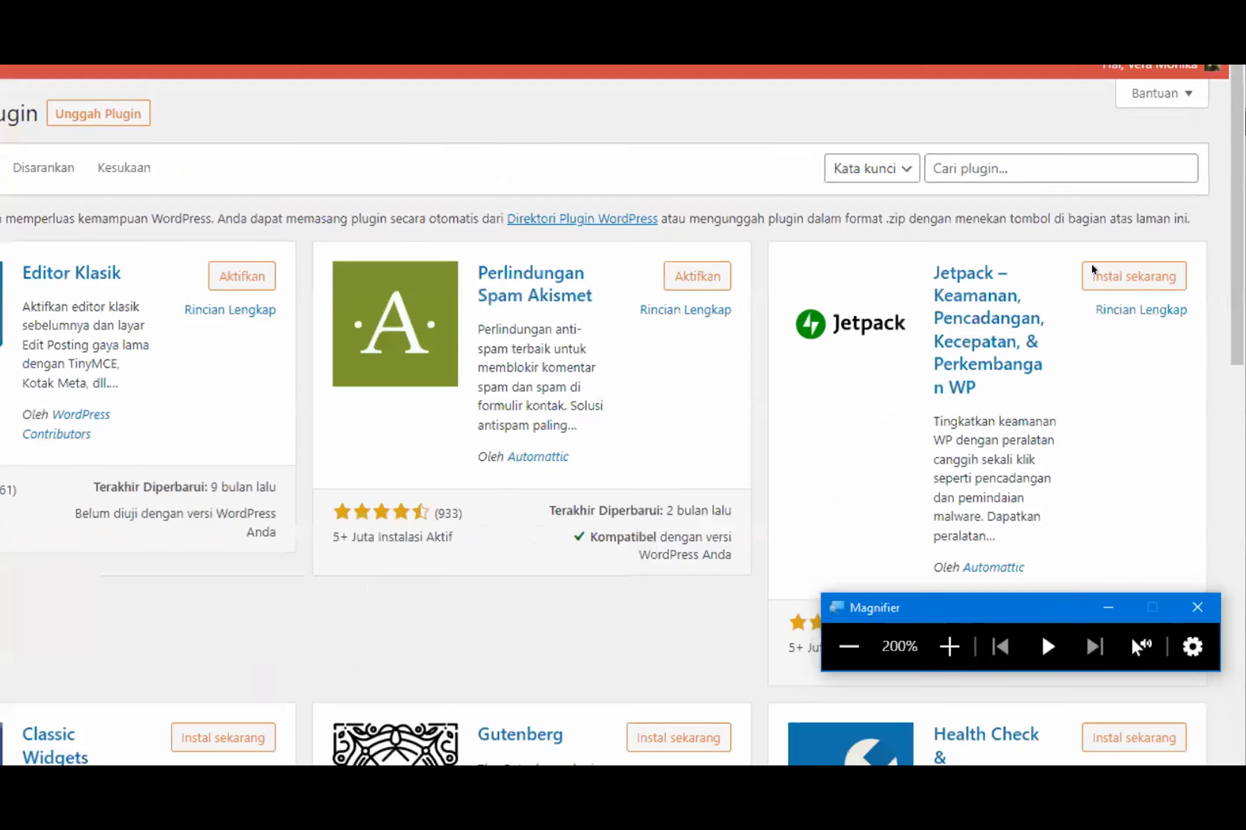
pyautogui.click(1091, 221)
pyautogui.write('form')
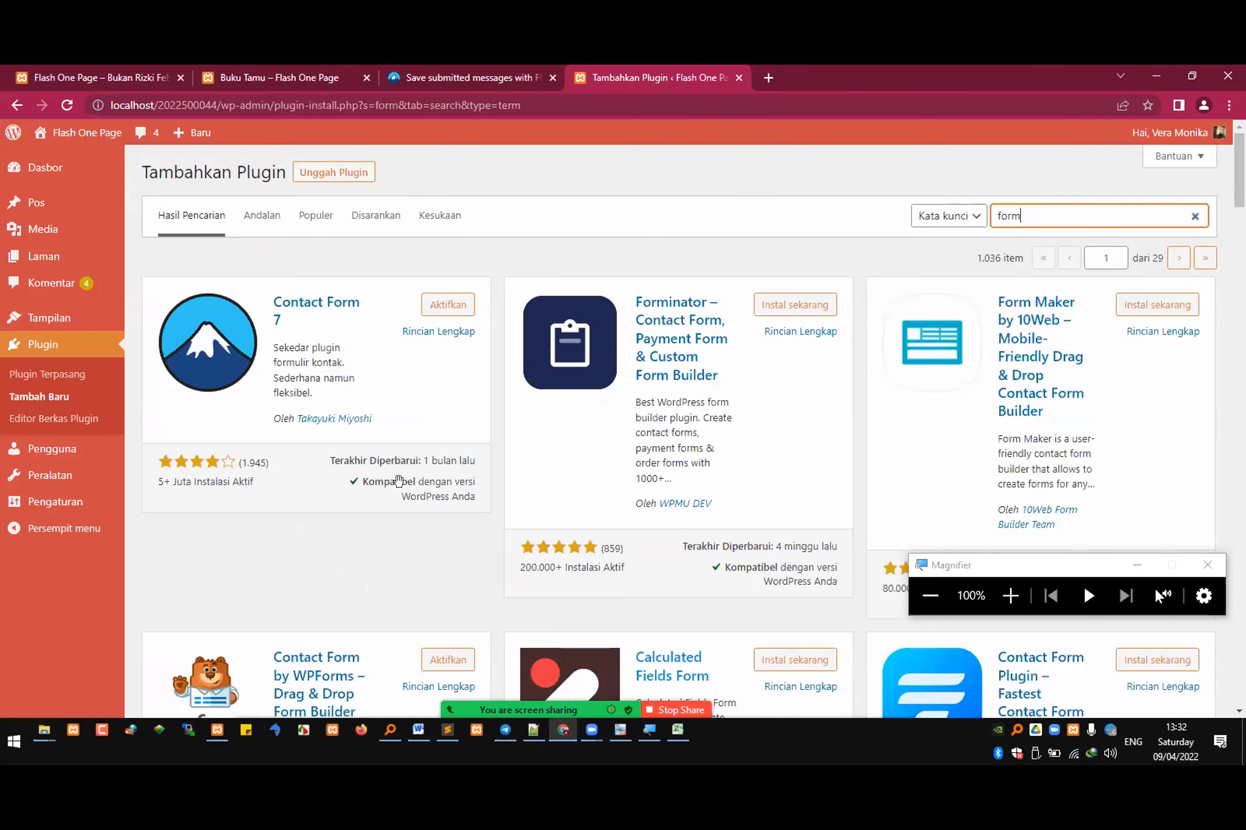
# Step: Check the week 6 and 7 topics in the RPS Rekweb PDF, return to the browser and browse the form plugin results
pyautogui.hotkey('alt', 'Tab')
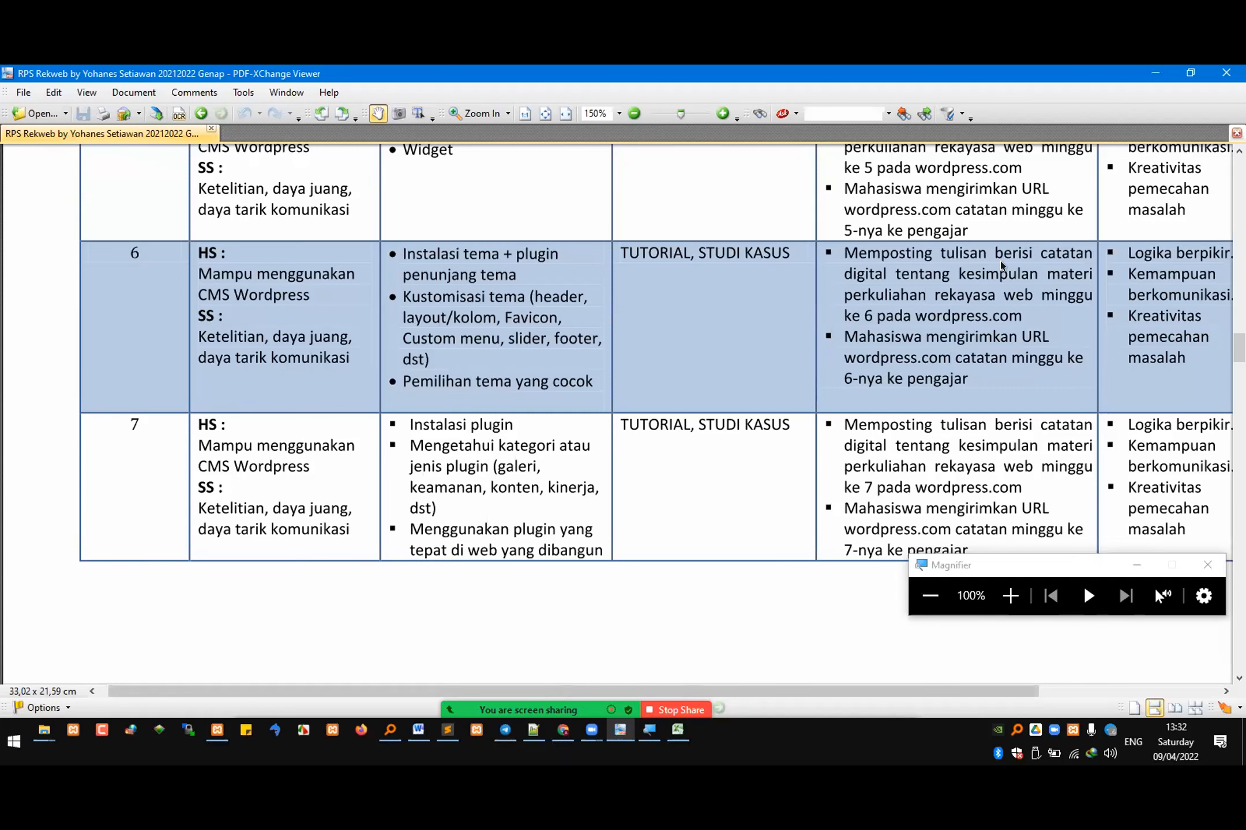
pyautogui.hotkey('alt', 'Tab')
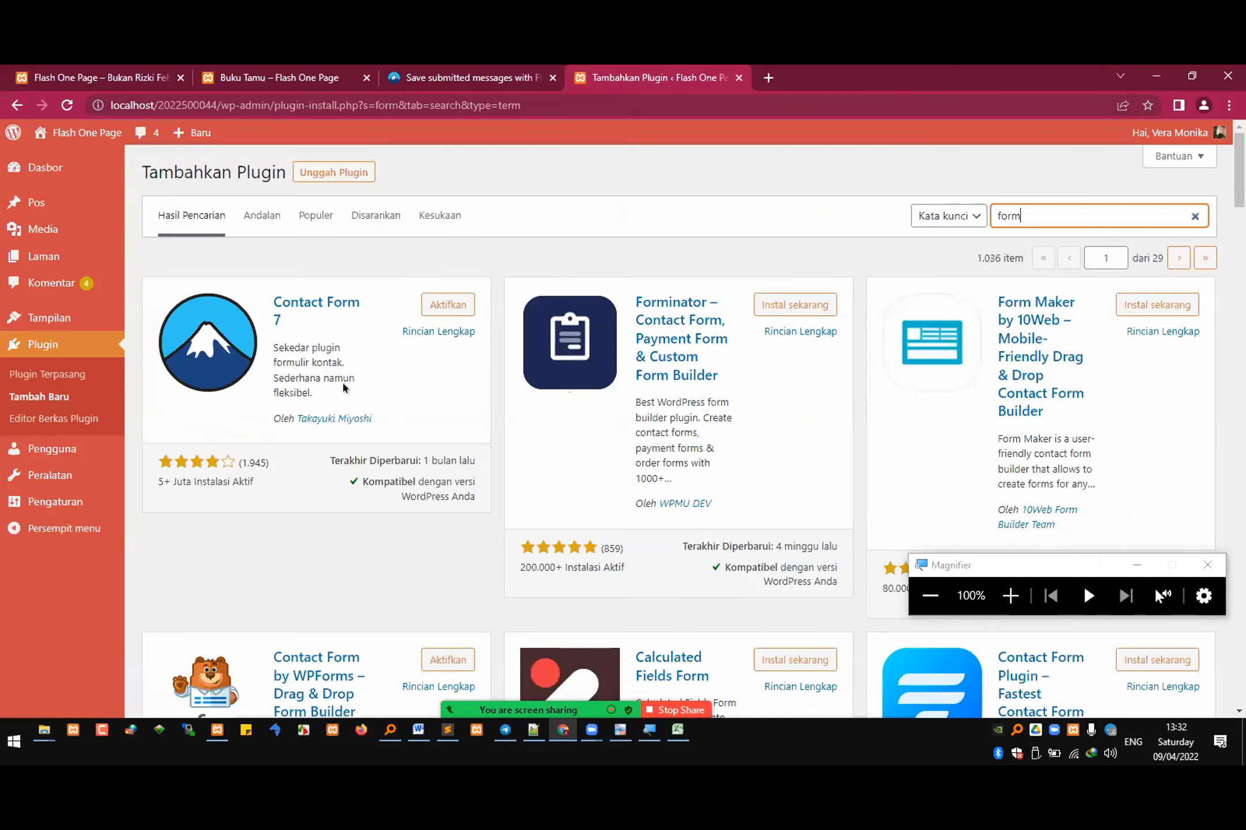
pyautogui.scroll(-3, 528, 387)
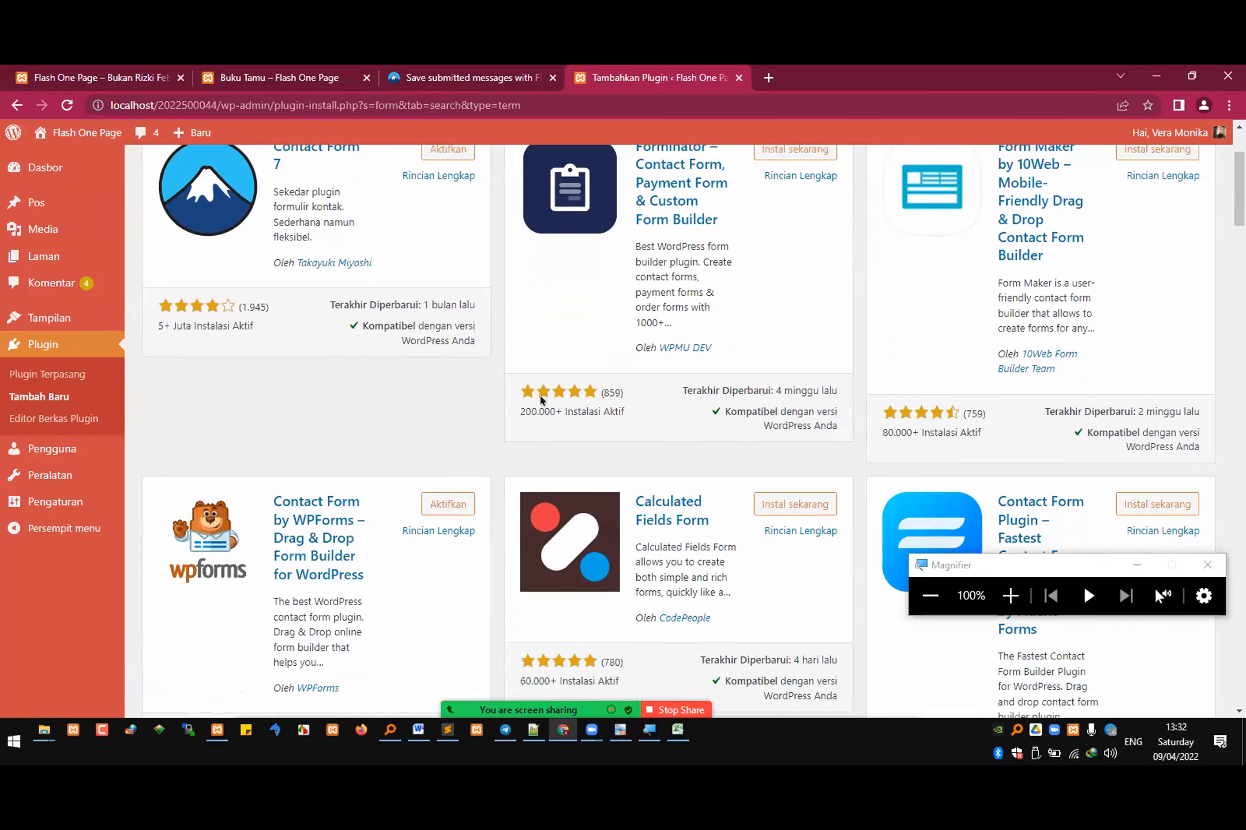
pyautogui.scroll(-9, 540, 396)
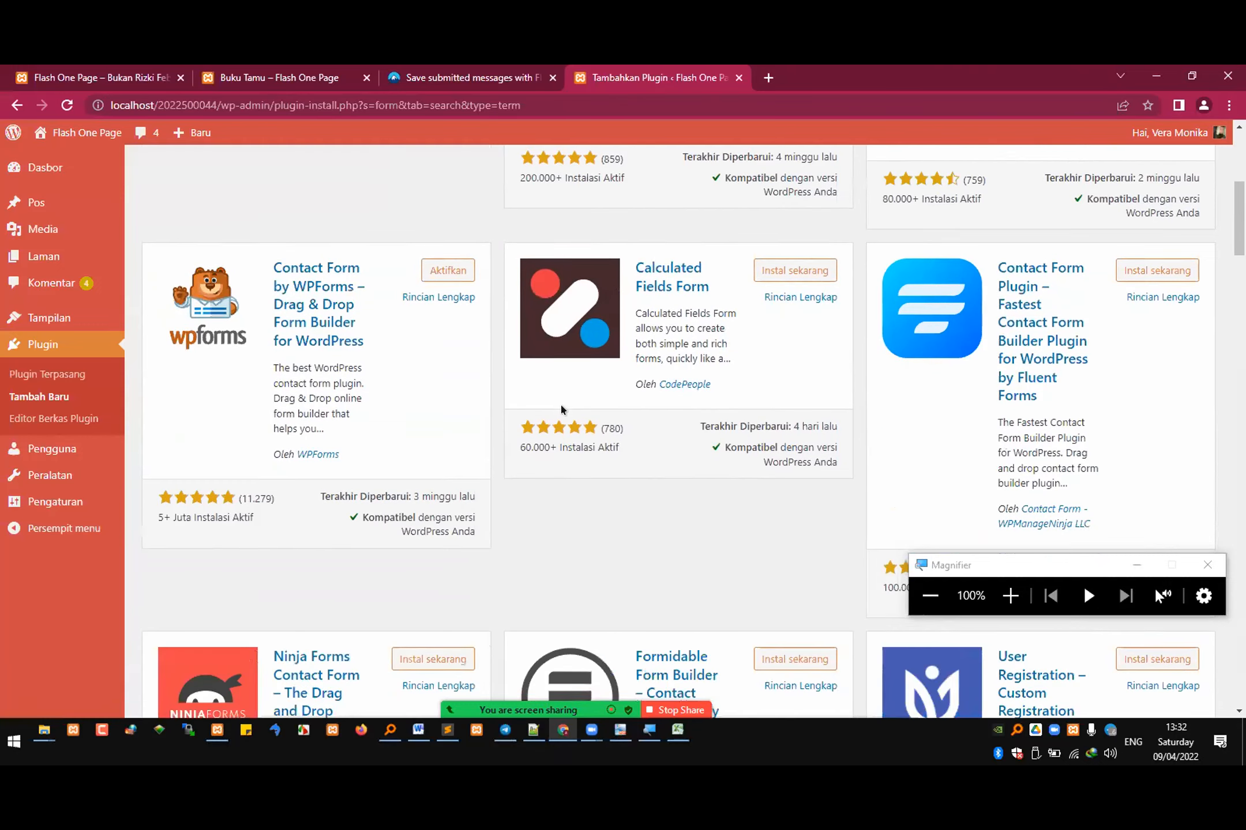
pyautogui.scroll(-8, 562, 408)
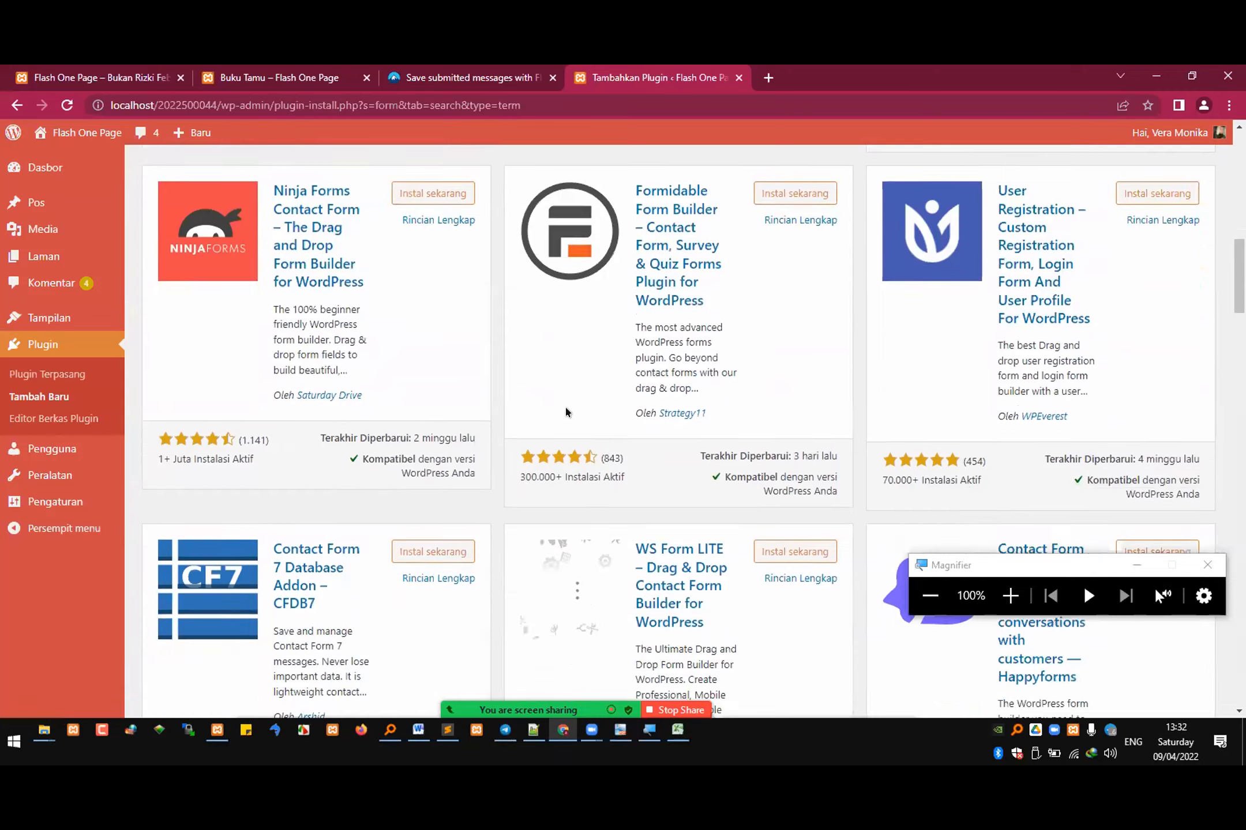
pyautogui.scroll(-3, 567, 412)
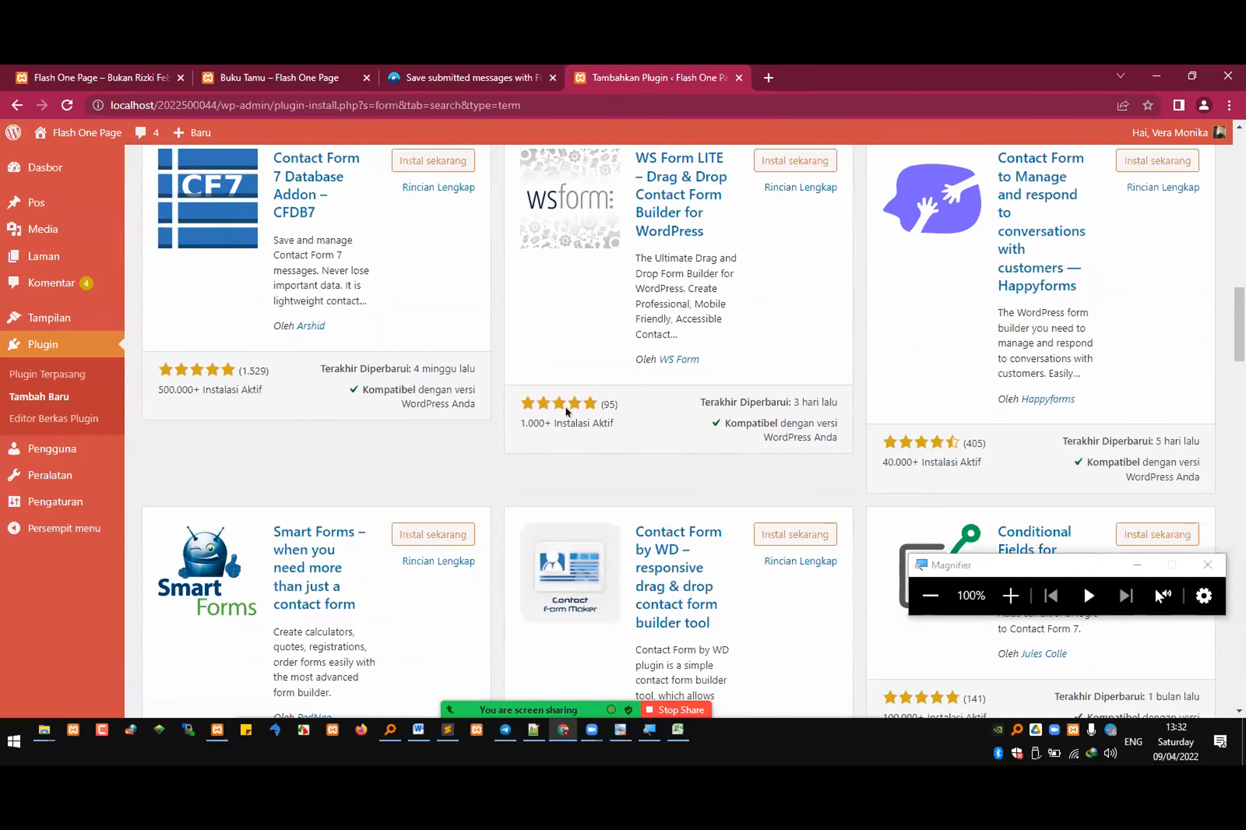
# Step: Look through the remaining form plugins on the first page of search results, down to the page navigation
pyautogui.scroll(-3, 567, 411)
pyautogui.scroll(-4, 568, 412)
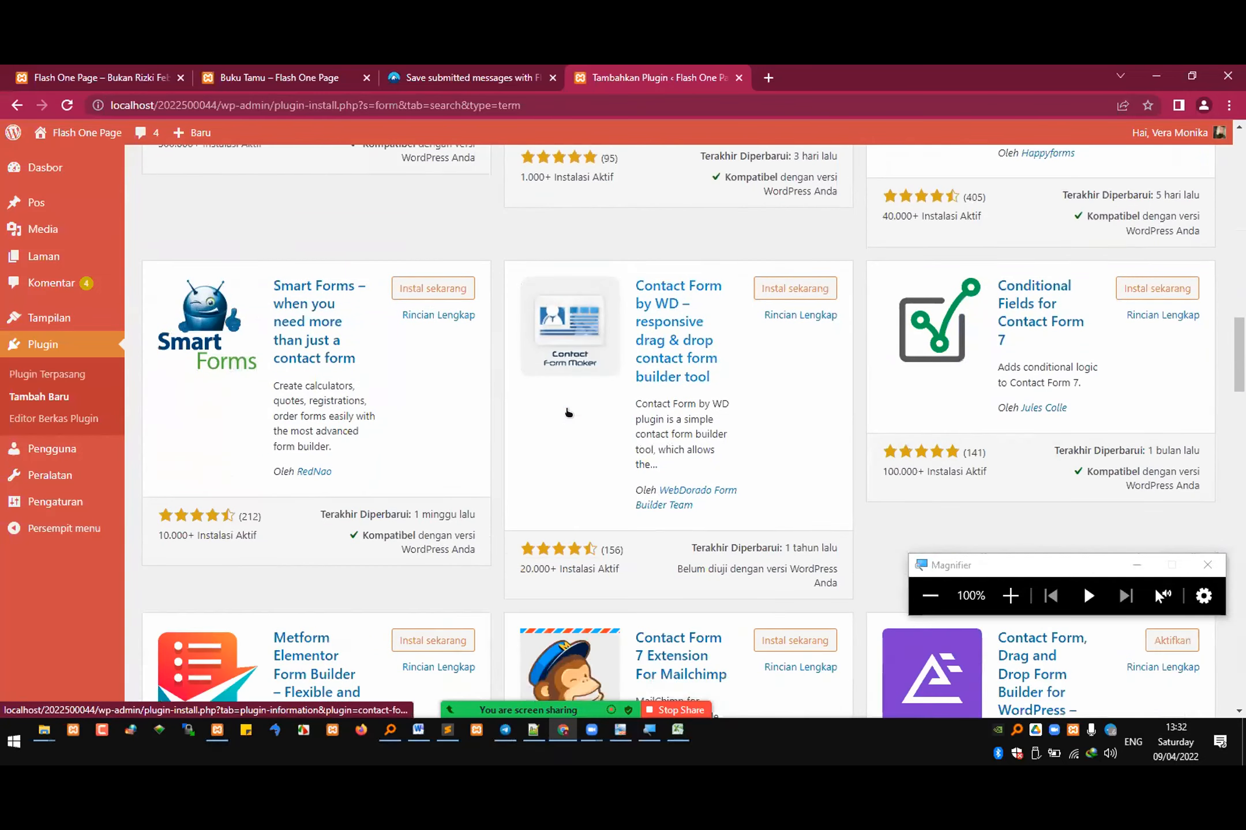
pyautogui.scroll(-4, 567, 409)
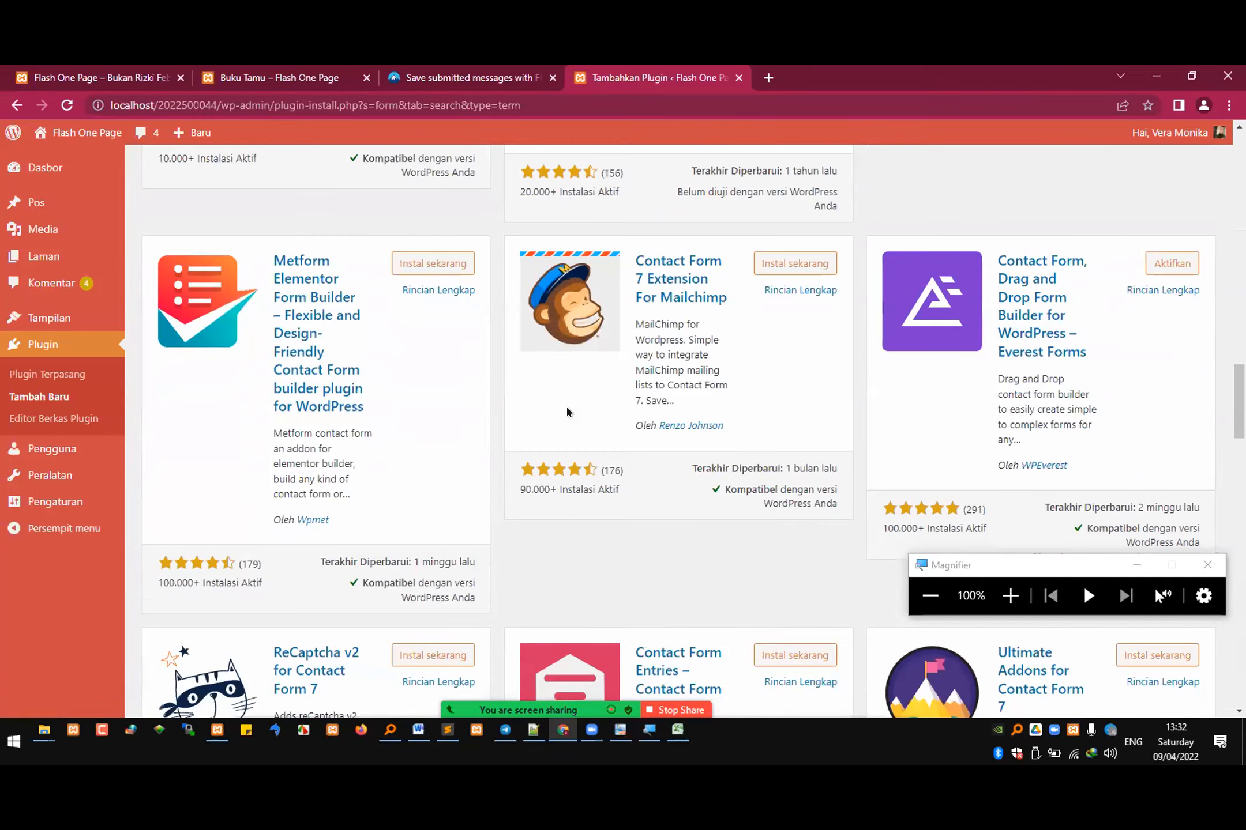
pyautogui.scroll(-8, 567, 408)
pyautogui.scroll(-5, 566, 411)
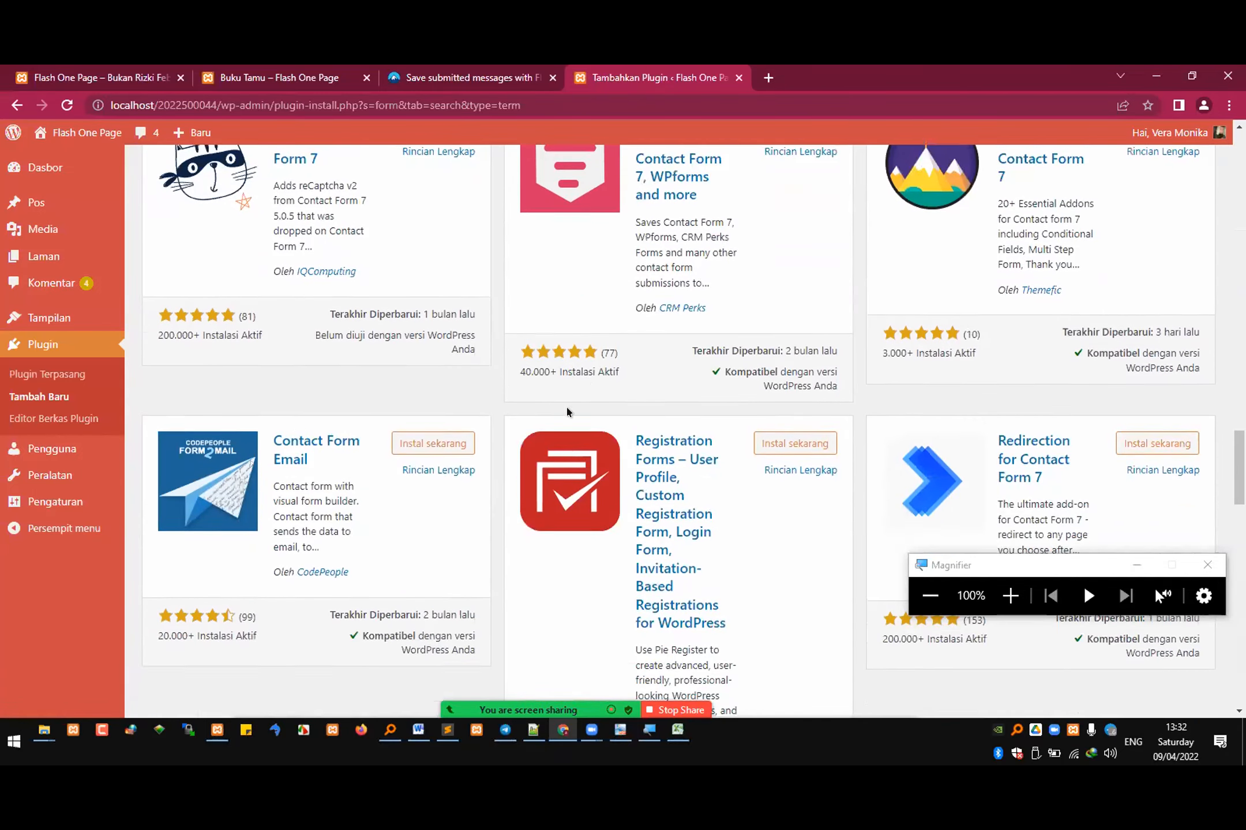
pyautogui.scroll(-4, 566, 411)
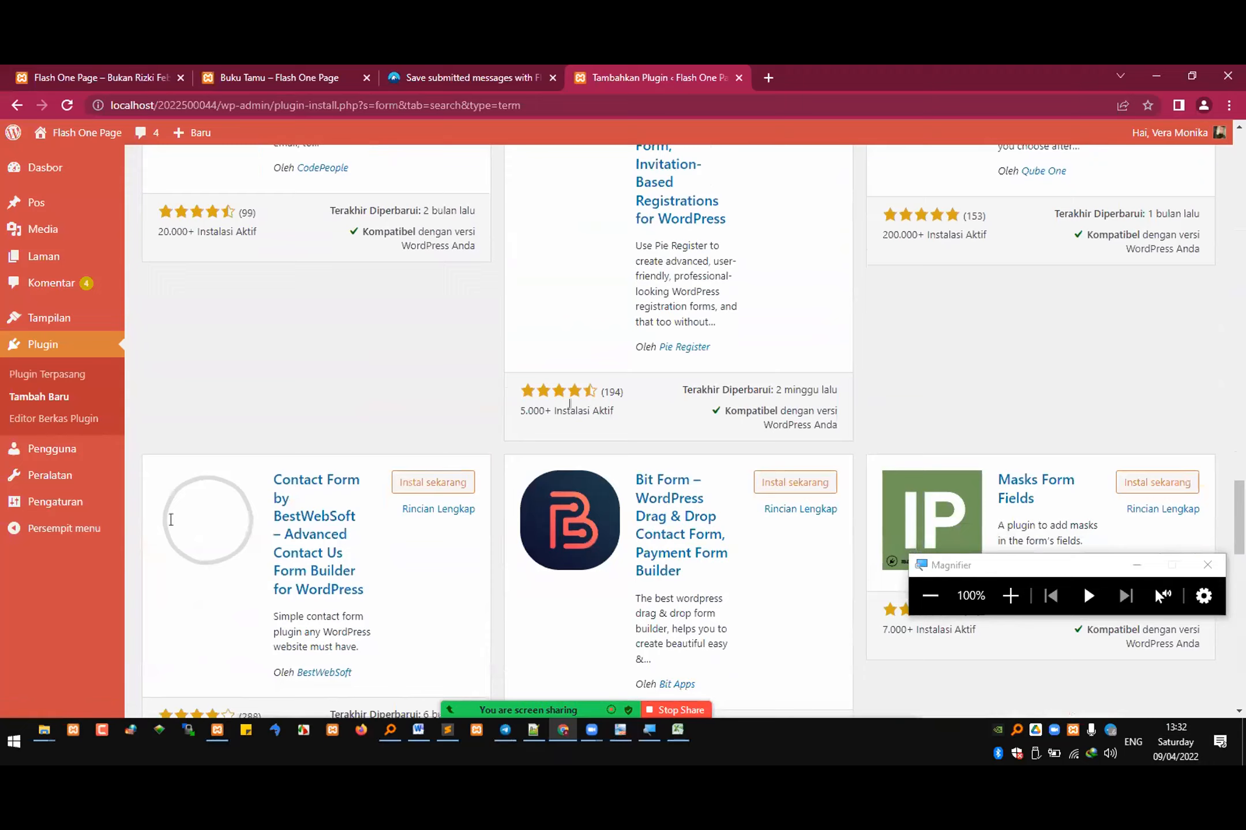
pyautogui.scroll(-3, 575, 408)
pyautogui.scroll(-3, 580, 412)
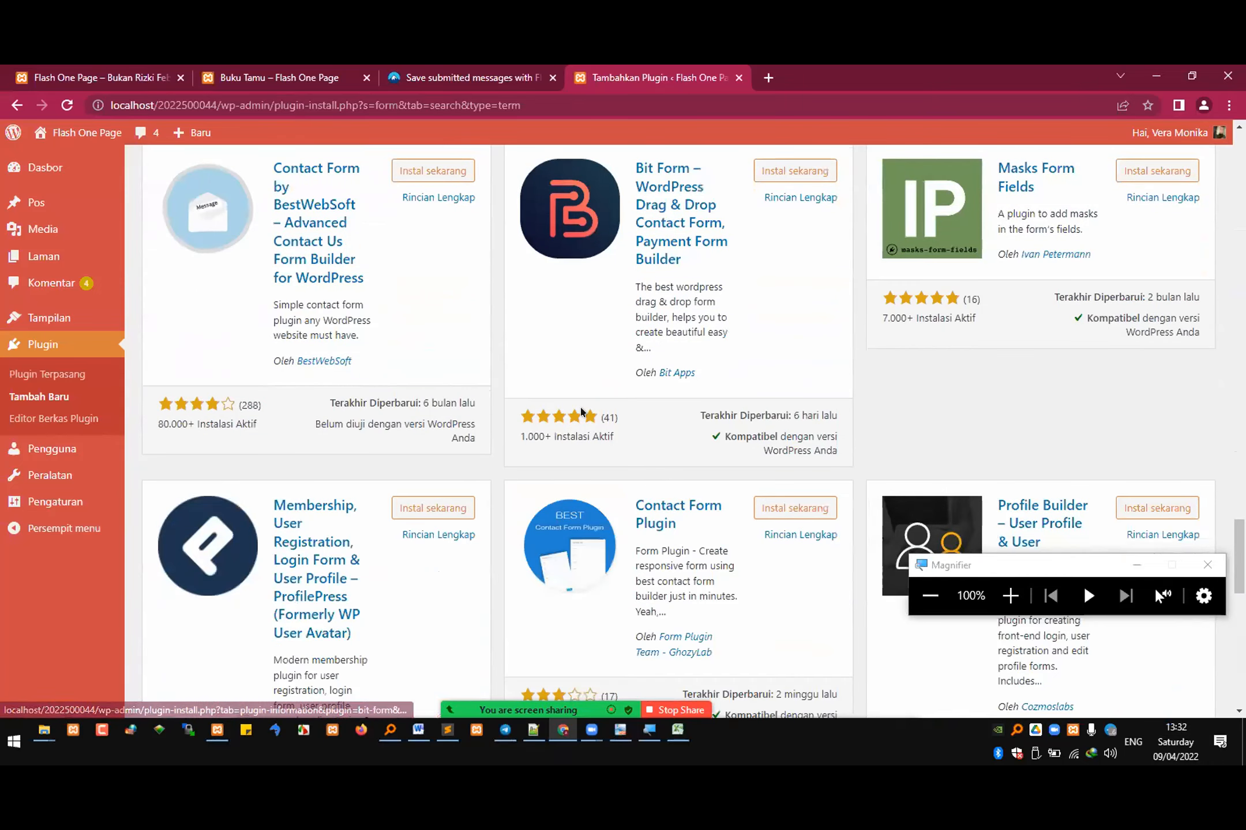
pyautogui.scroll(-6, 580, 411)
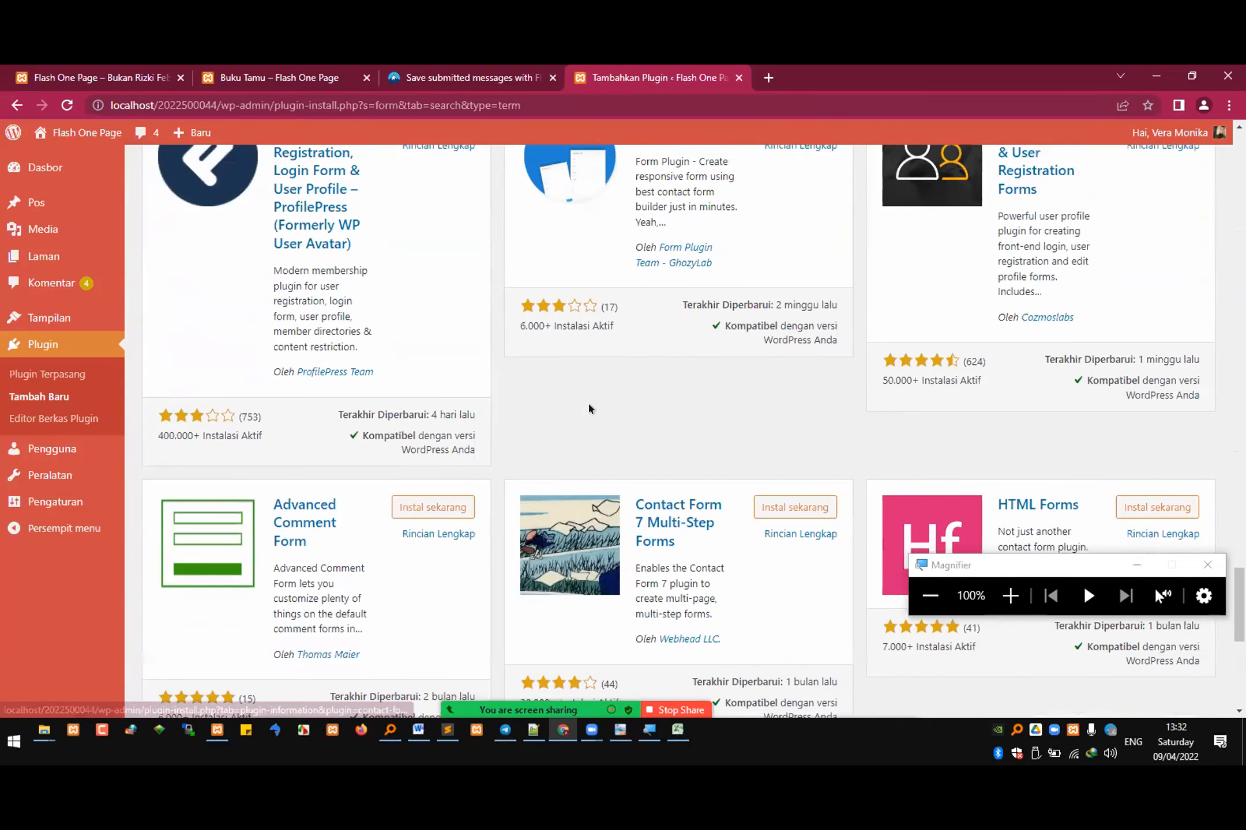
pyautogui.scroll(-2, 588, 401)
pyautogui.scroll(-4, 594, 405)
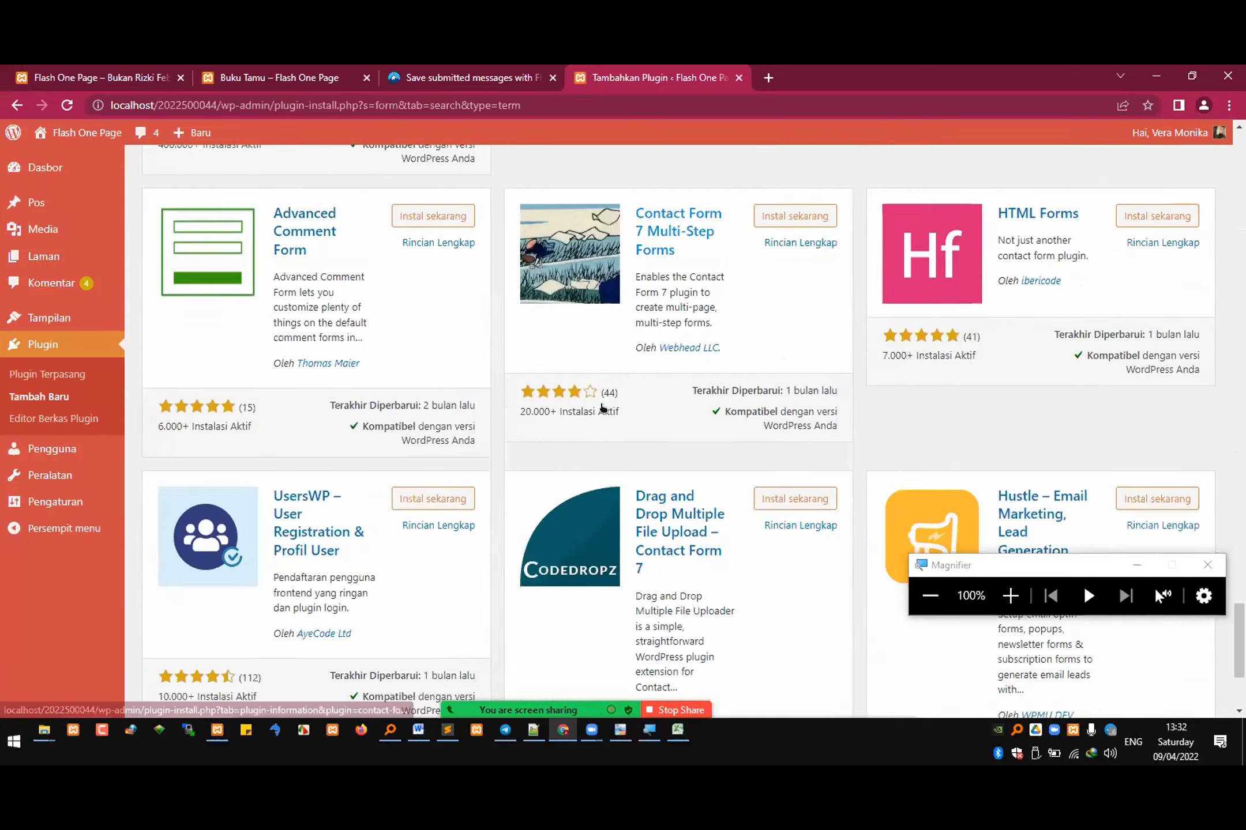
pyautogui.scroll(-3, 614, 408)
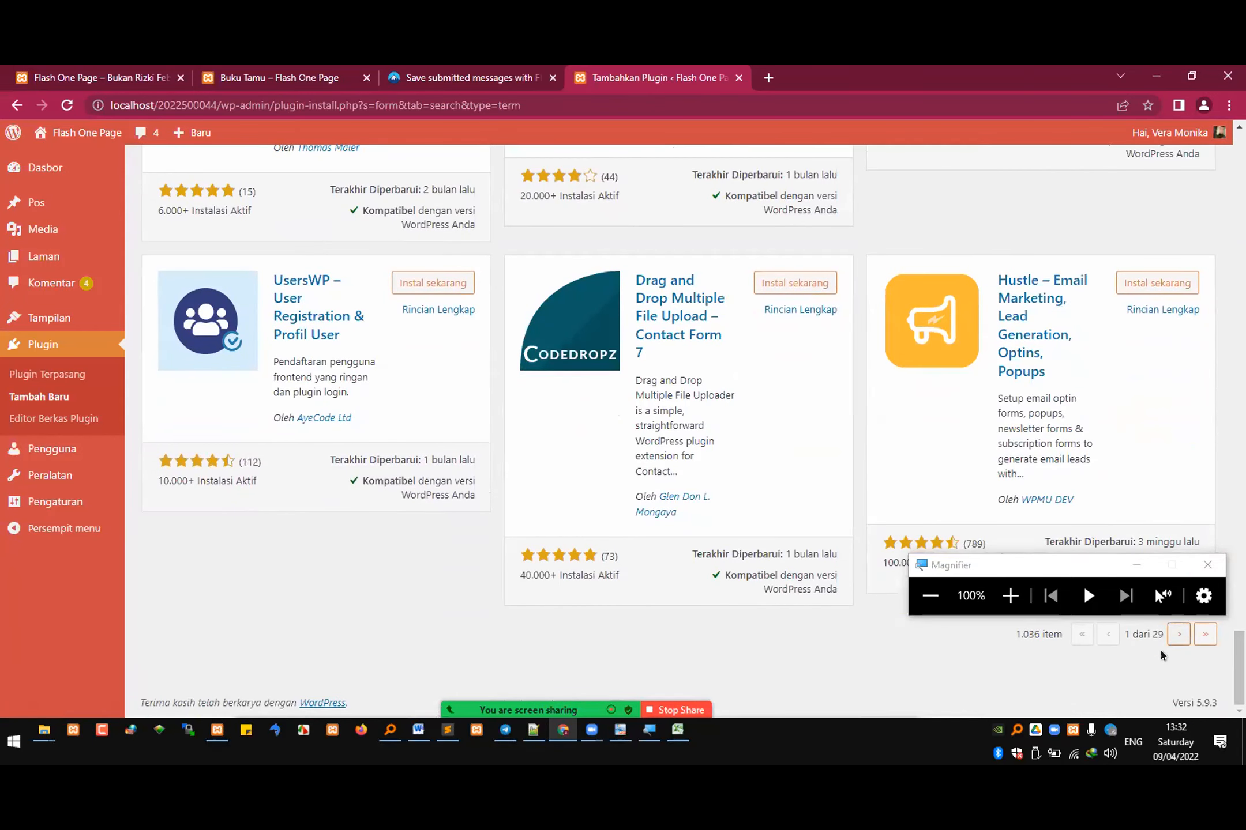
# Step: Search the plugin directory for "everest form" and look through the matching plugins
pyautogui.moveTo(1218, 650); pyautogui.dragTo(1238, 167)
pyautogui.click(1021, 214)
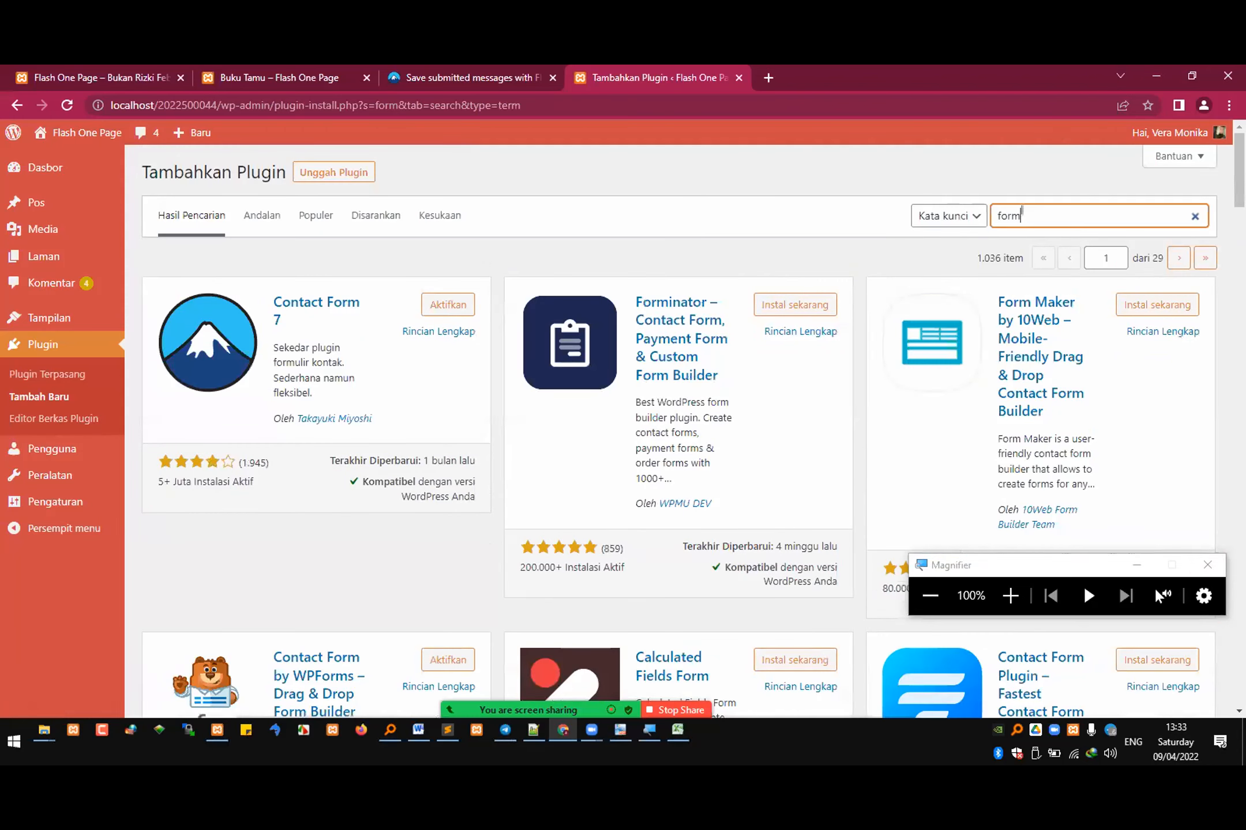
pyautogui.write('everest')
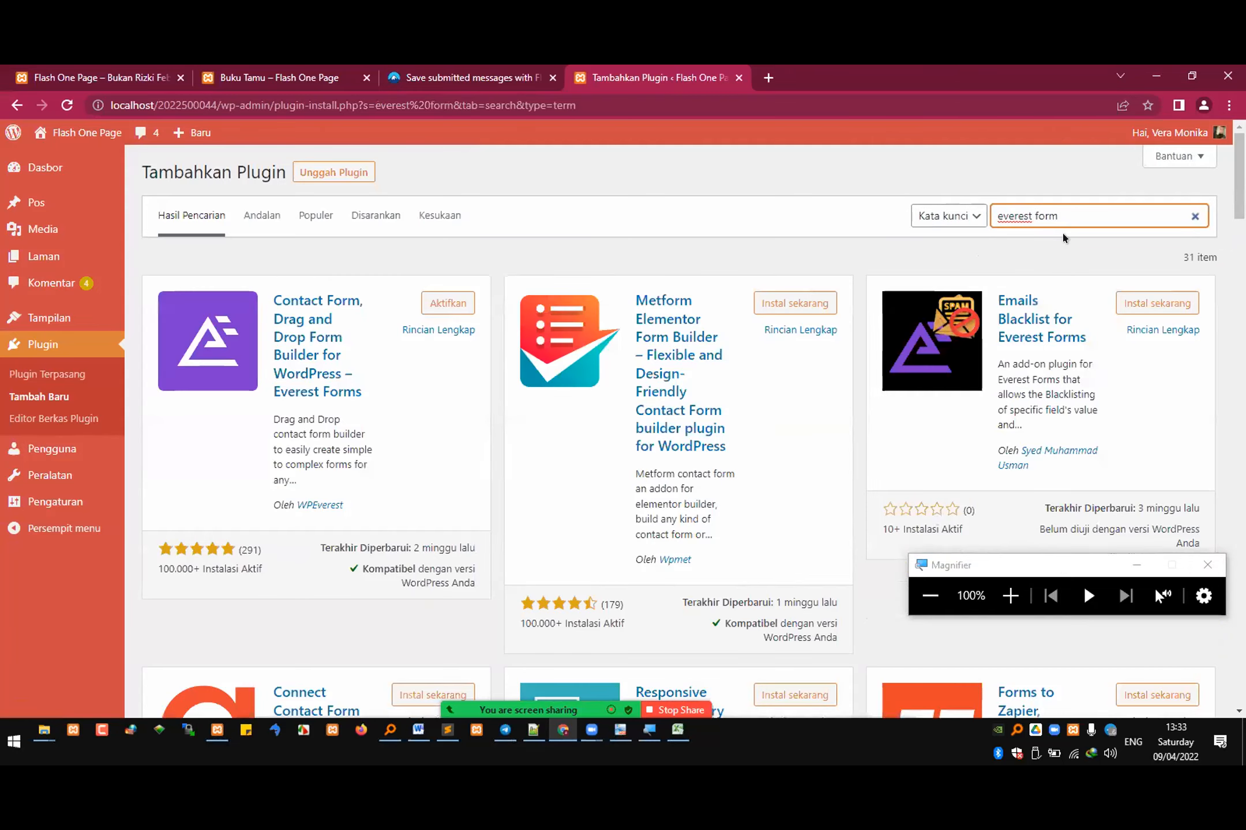
pyautogui.scroll(-8, 1081, 254)
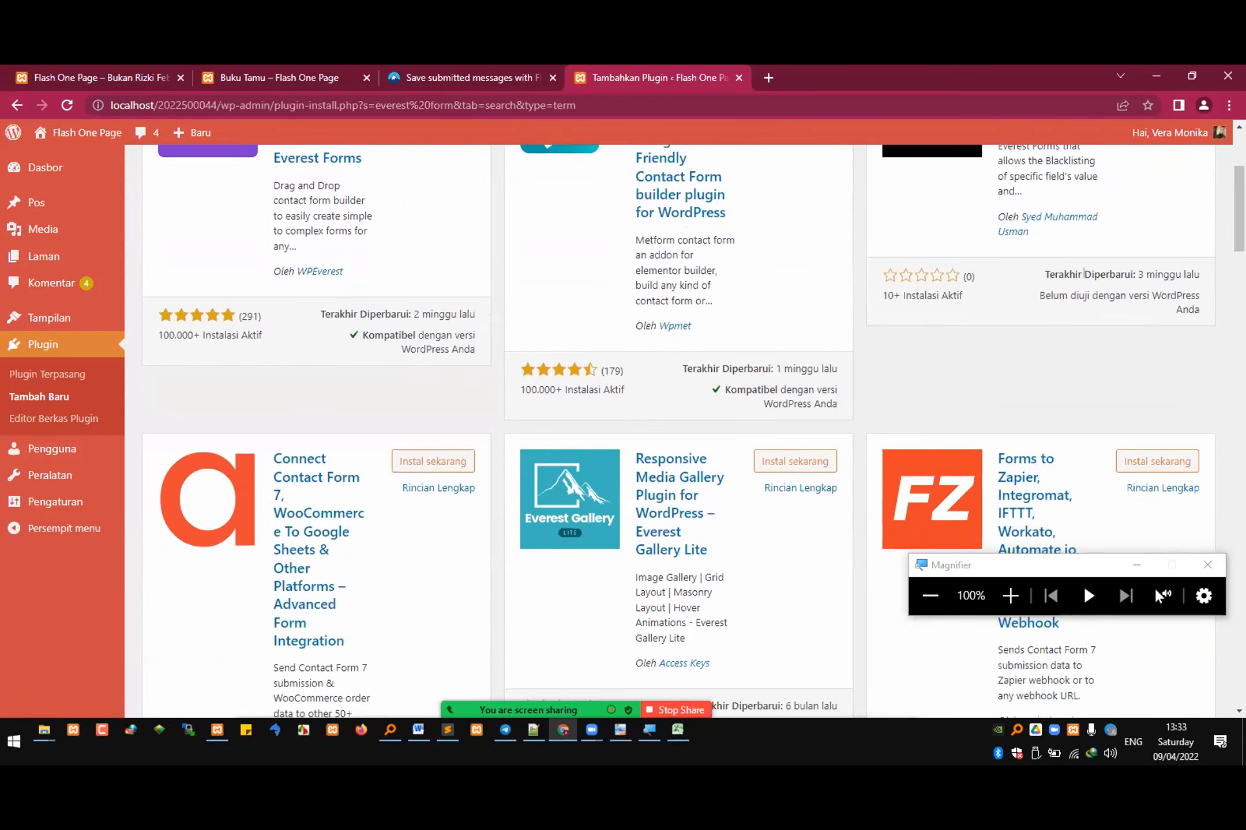
pyautogui.scroll(-9, 1086, 277)
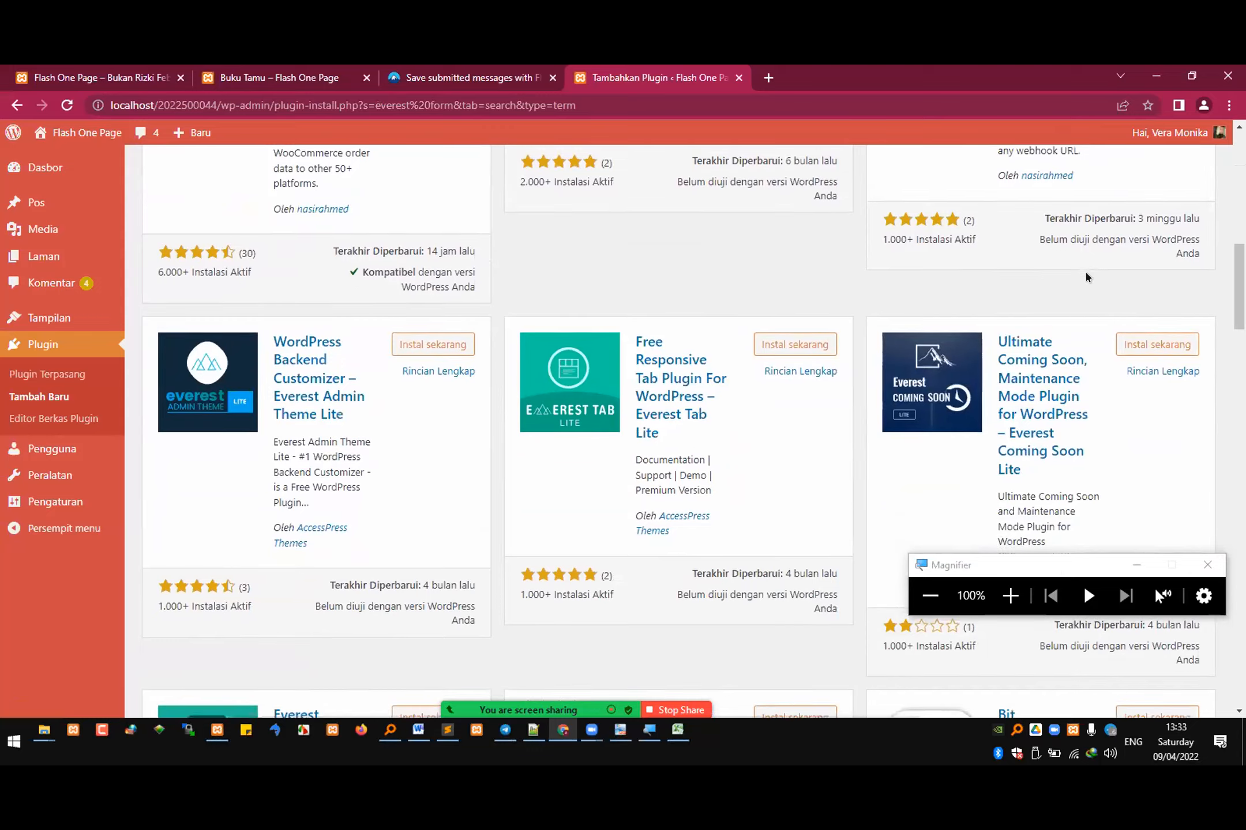
pyautogui.scroll(-4, 1085, 273)
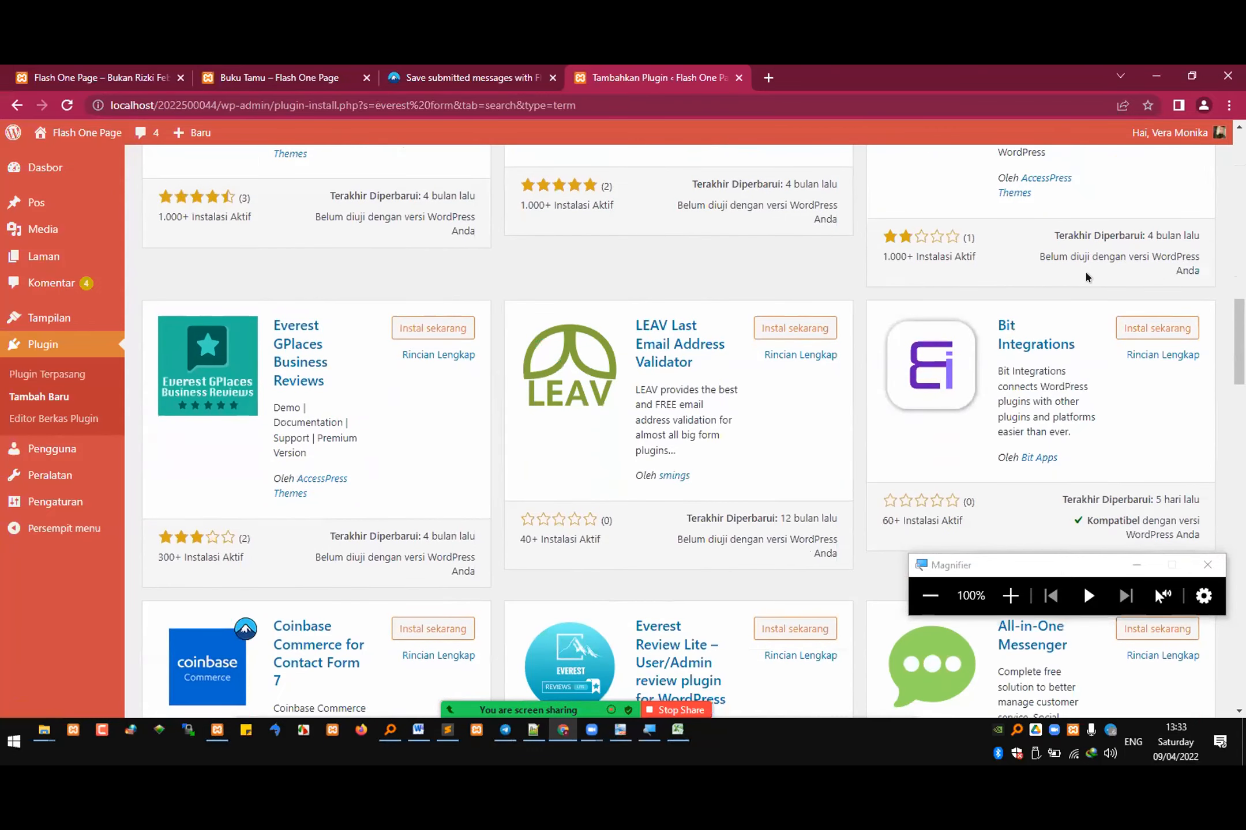
pyautogui.scroll(-7, 1085, 269)
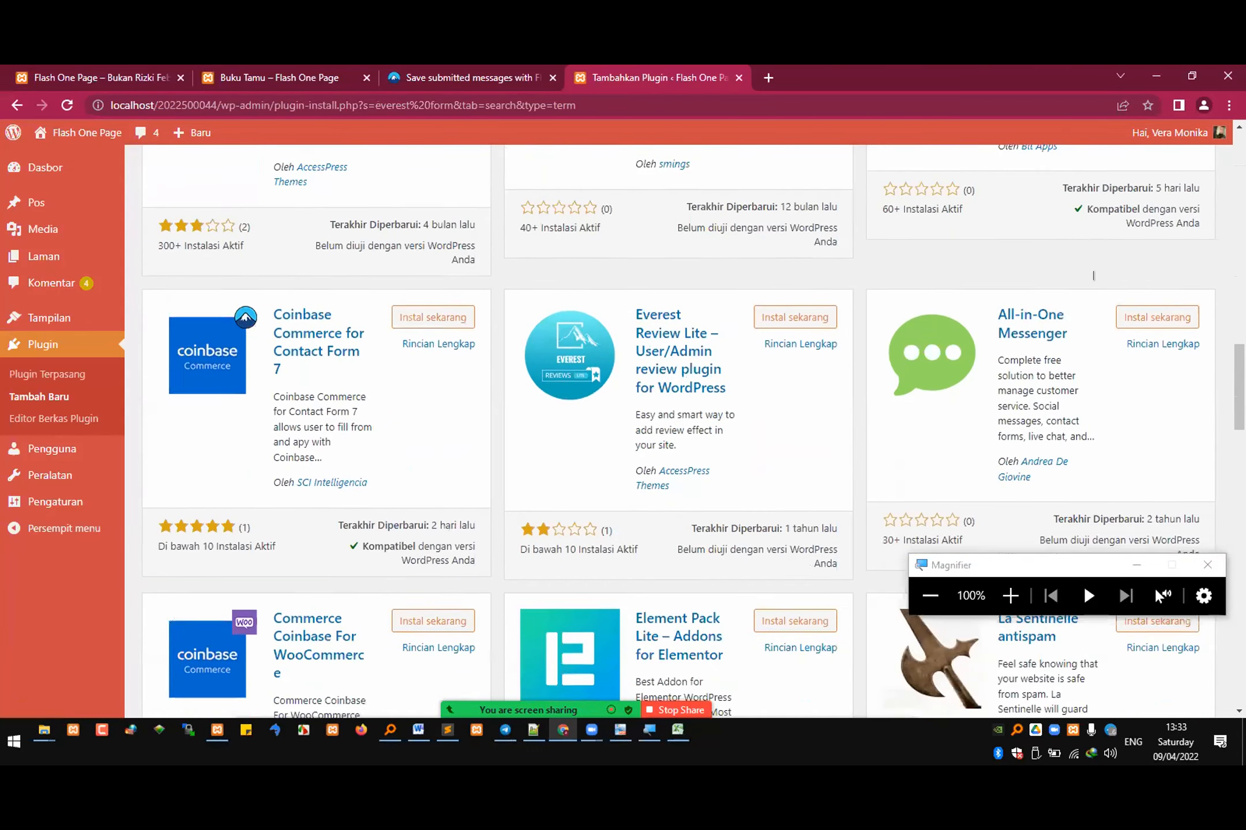
pyautogui.scroll(-7, 1098, 280)
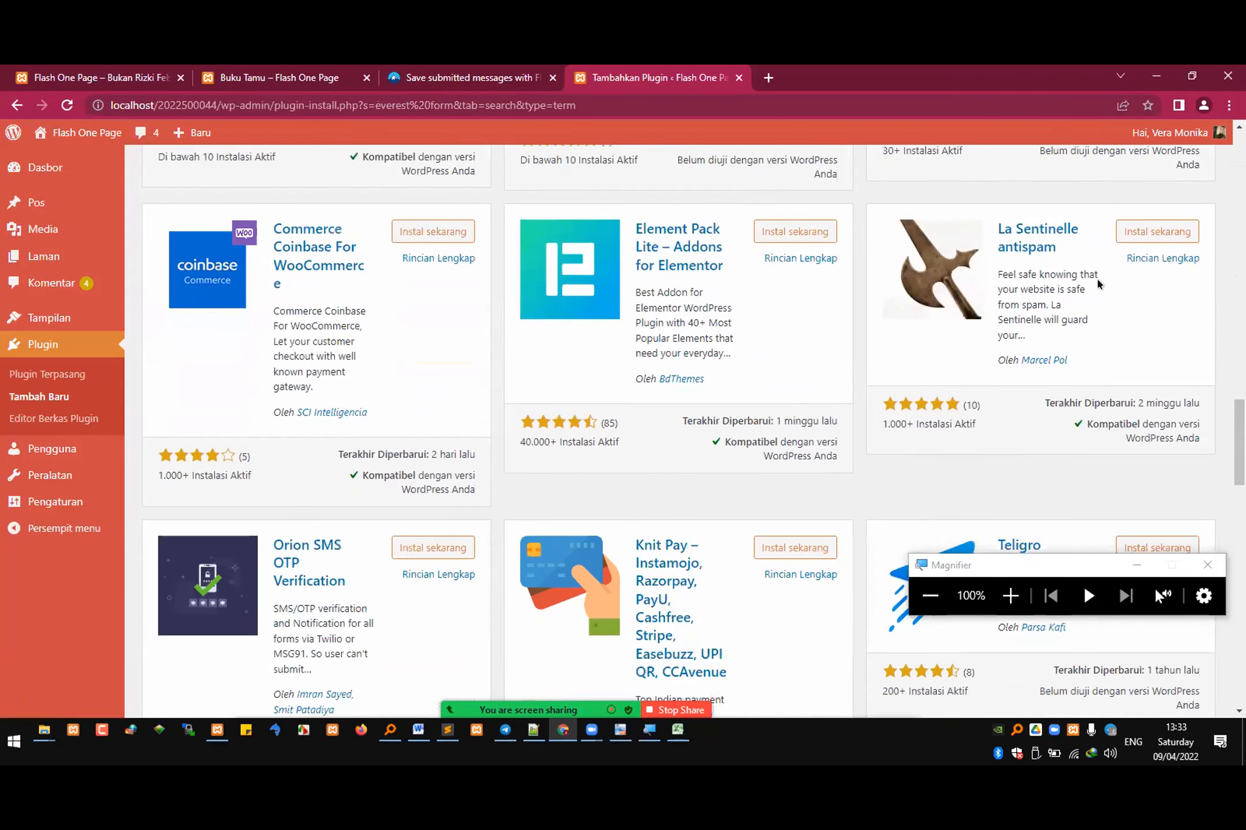
pyautogui.scroll(-4, 1103, 280)
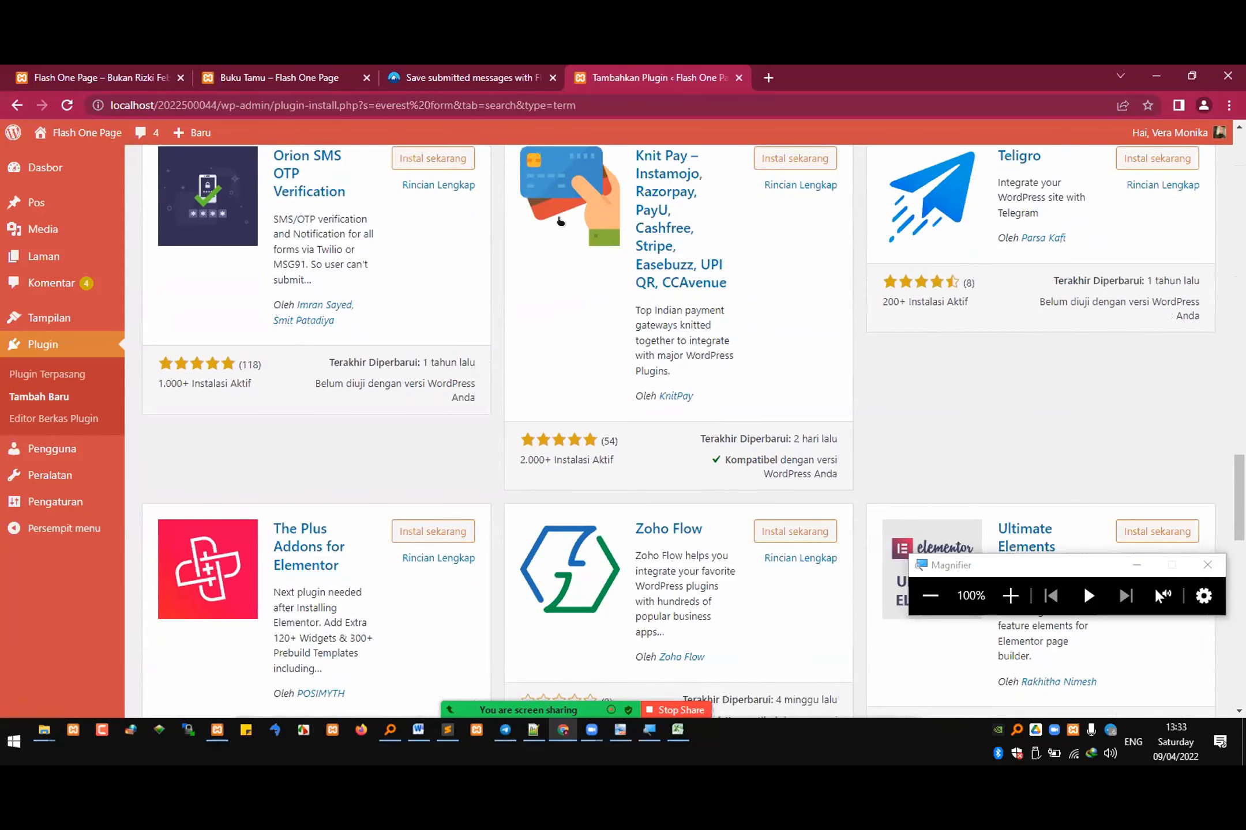
# Step: Search Google for "everest form" in a new browser tab and open the WPEverest page on Everest Forms
pyautogui.click(769, 77)
pyautogui.write('everest form')
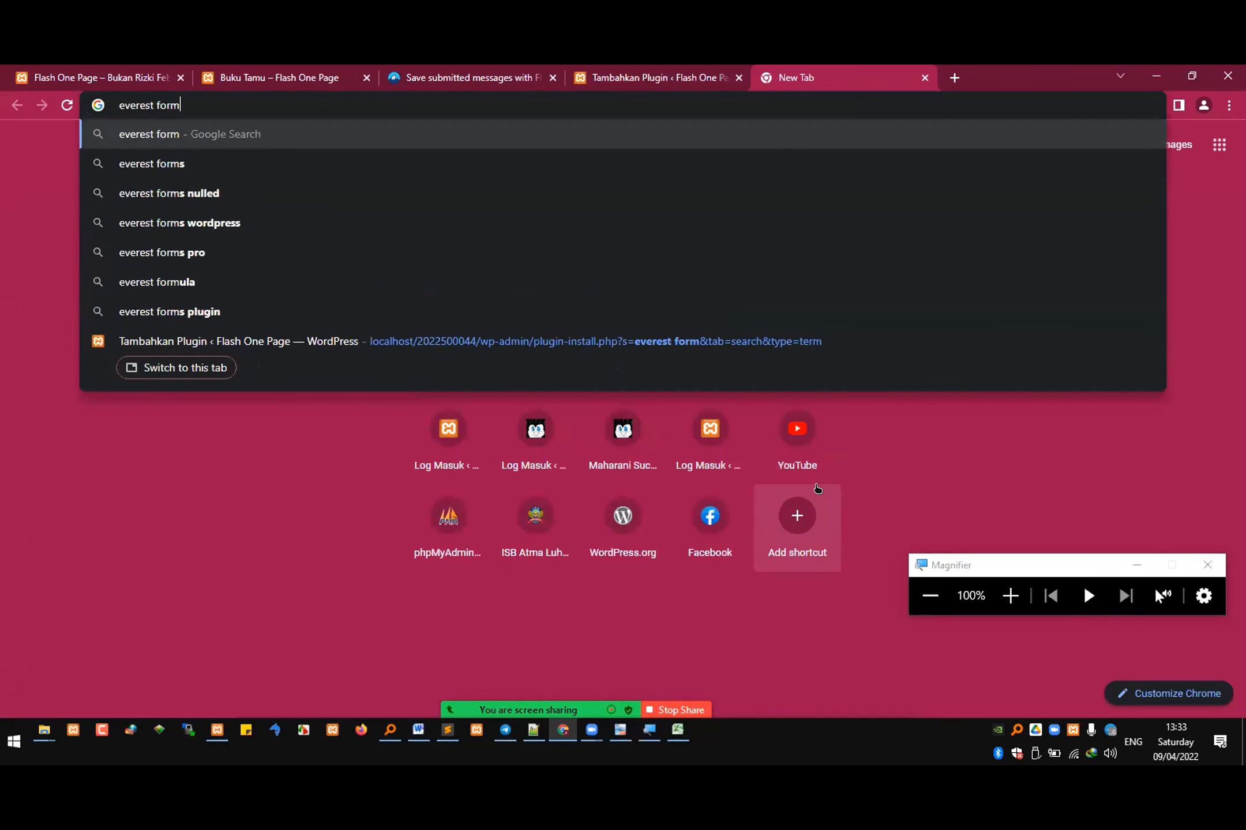
pyautogui.press('Return')
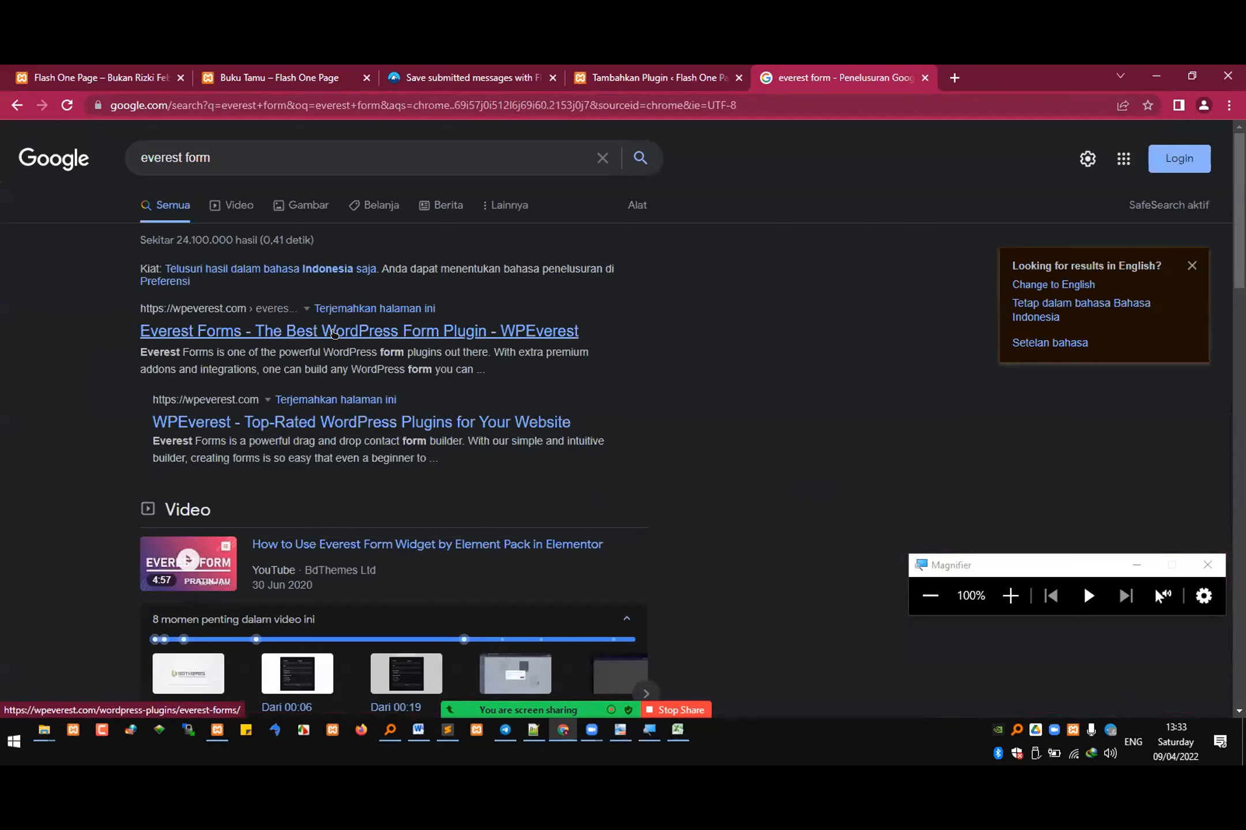
pyautogui.click(334, 334)
# Step: Return to the WordPress plugin directory, change the search to "everest forms" and look over the results
pyautogui.click(663, 72)
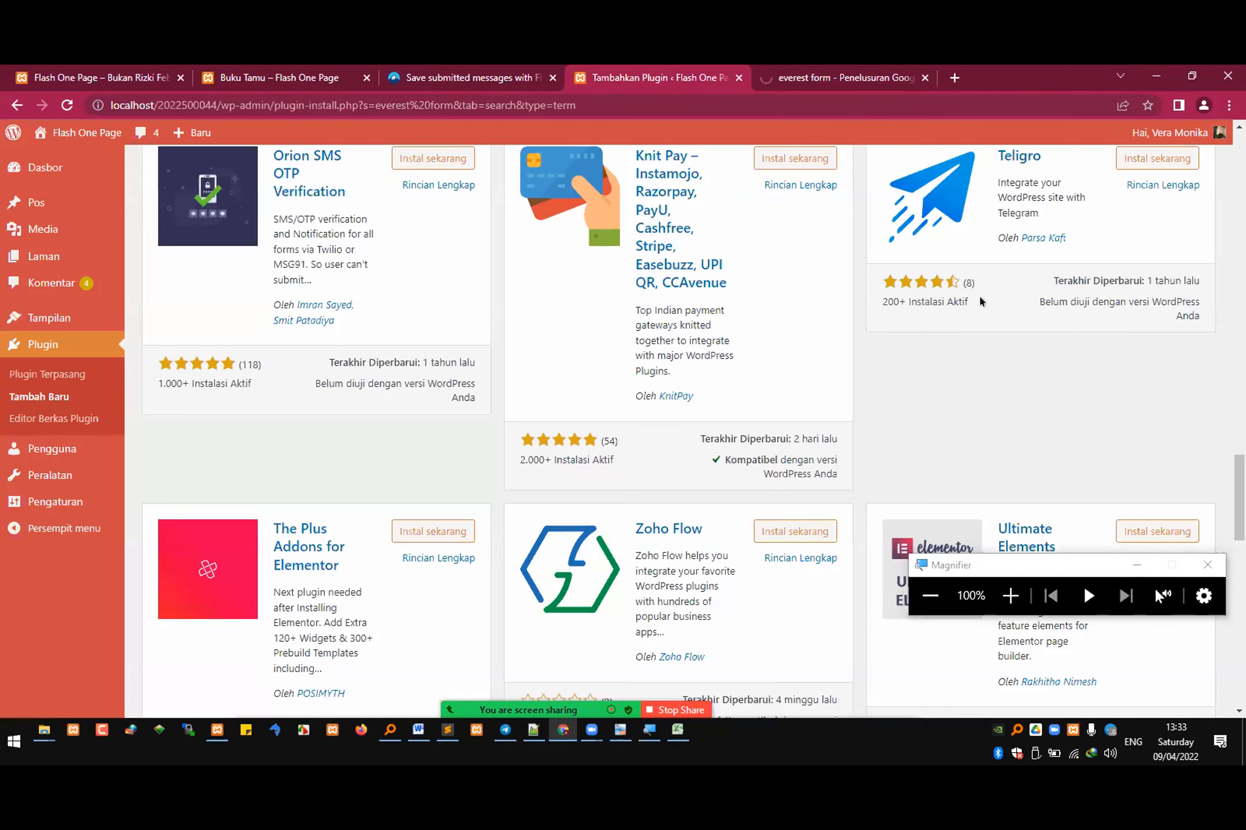
pyautogui.scroll(4, 1010, 290)
pyautogui.scroll(15, 1012, 289)
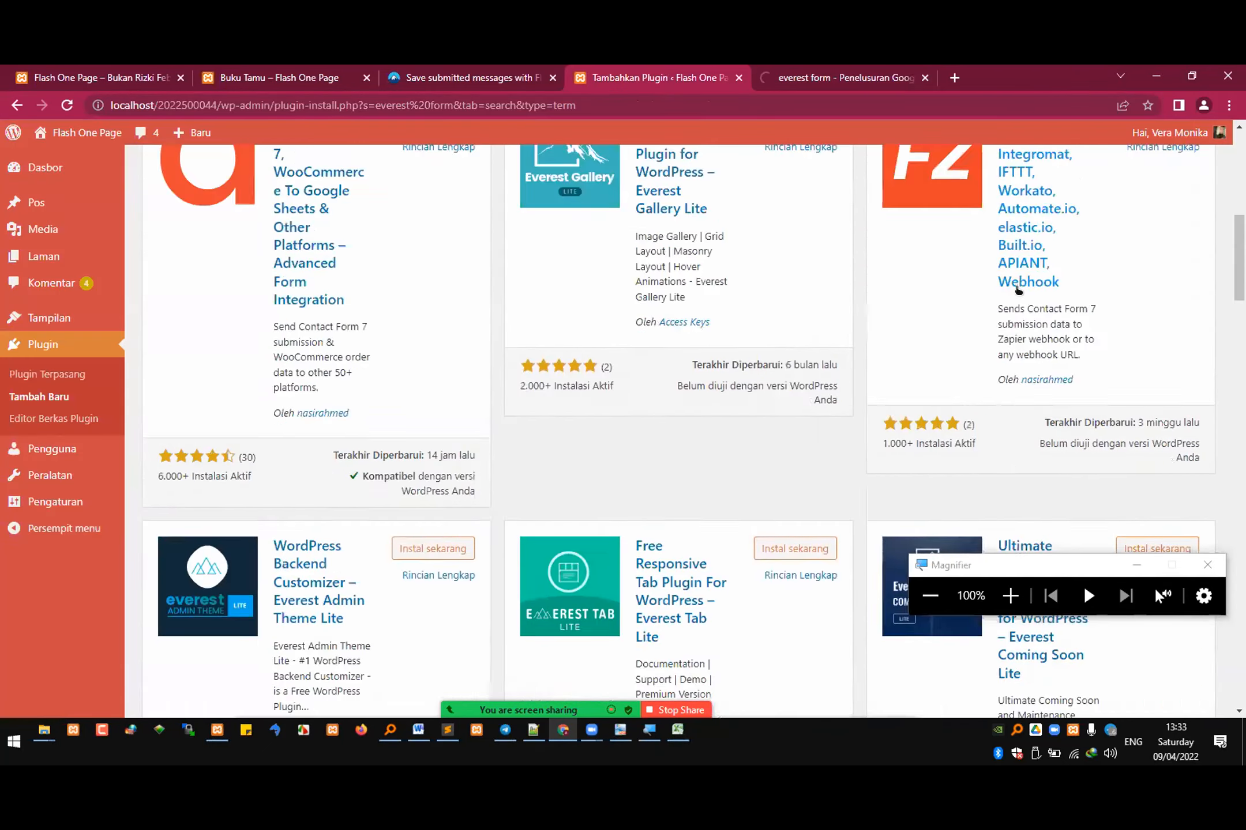
pyautogui.scroll(3, 1017, 287)
pyautogui.click(1069, 214)
pyautogui.write('st forms')
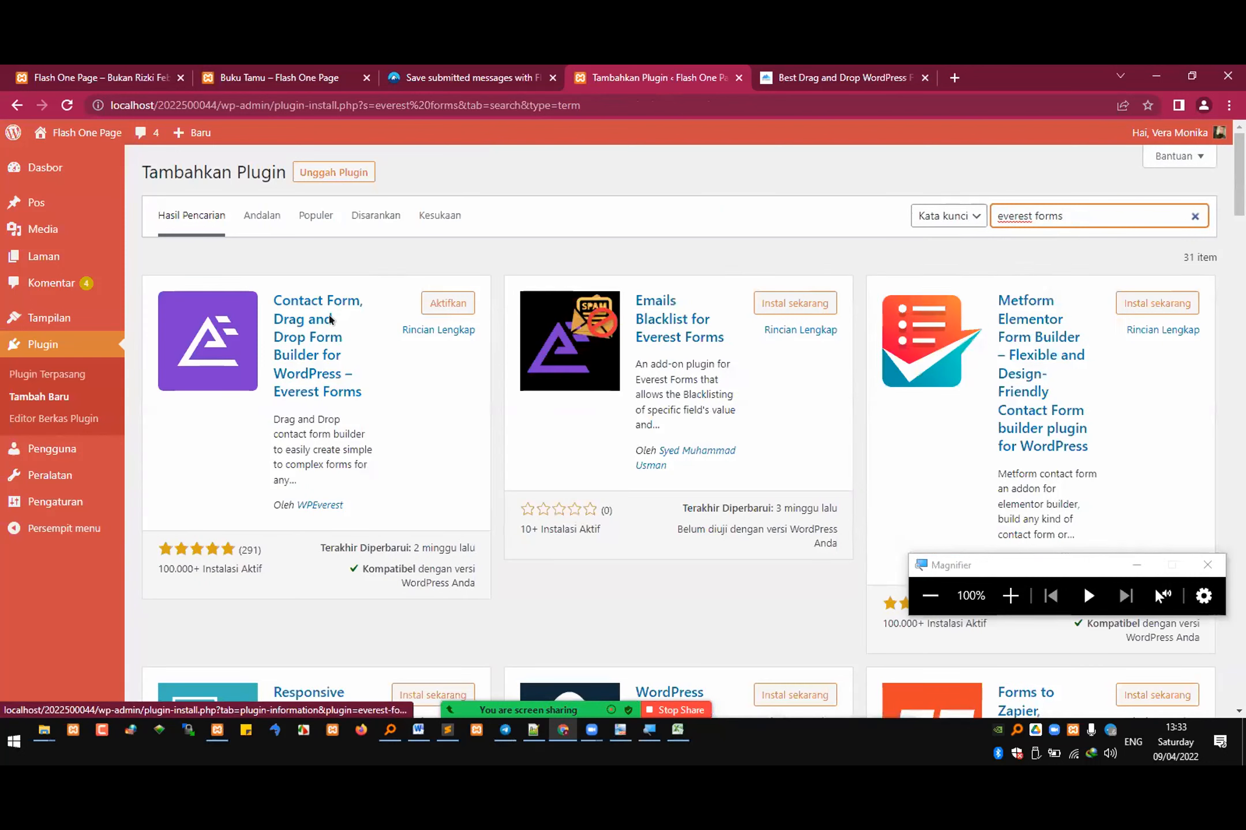
pyautogui.scroll(-5, 343, 391)
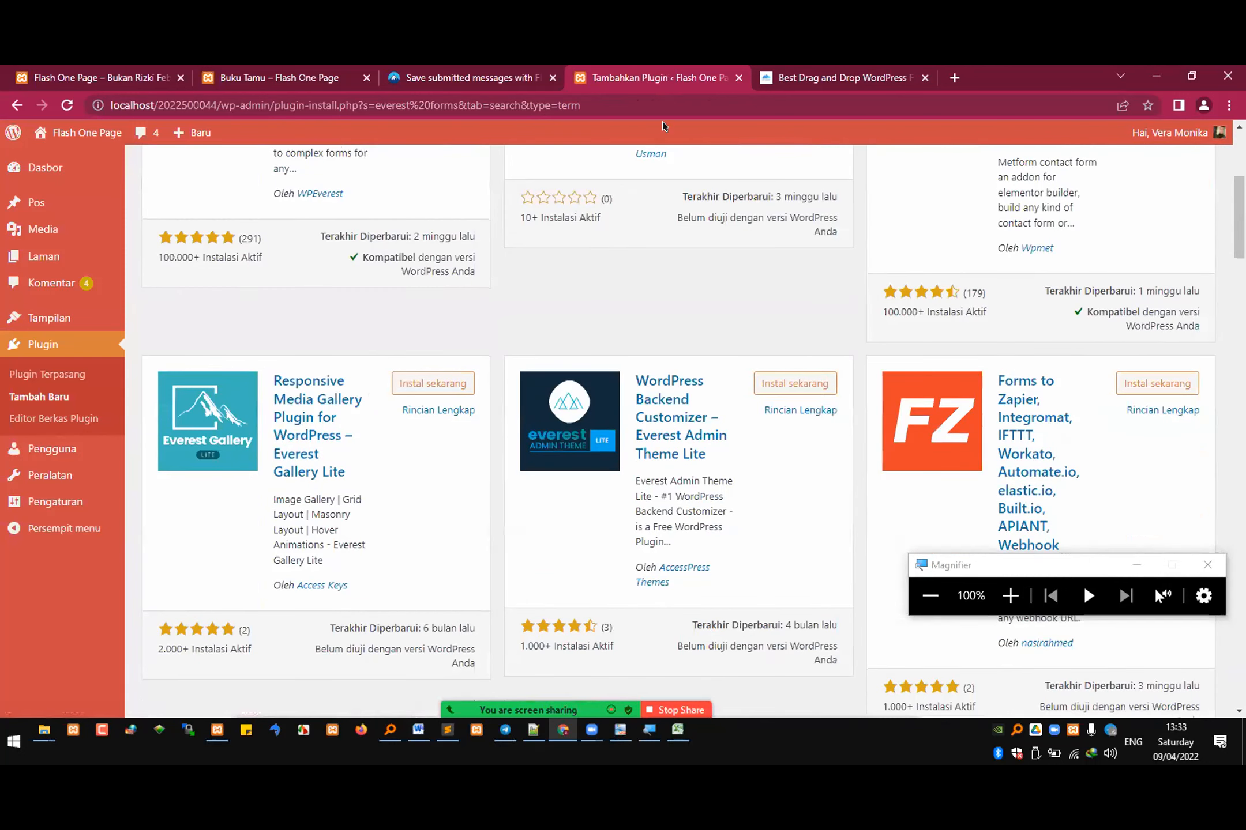
# Step: Read through the Everest Forms page on wpeverest.com, covering its builder, templates, entries, integrations, form designer and customer reviews
pyautogui.click(810, 67)
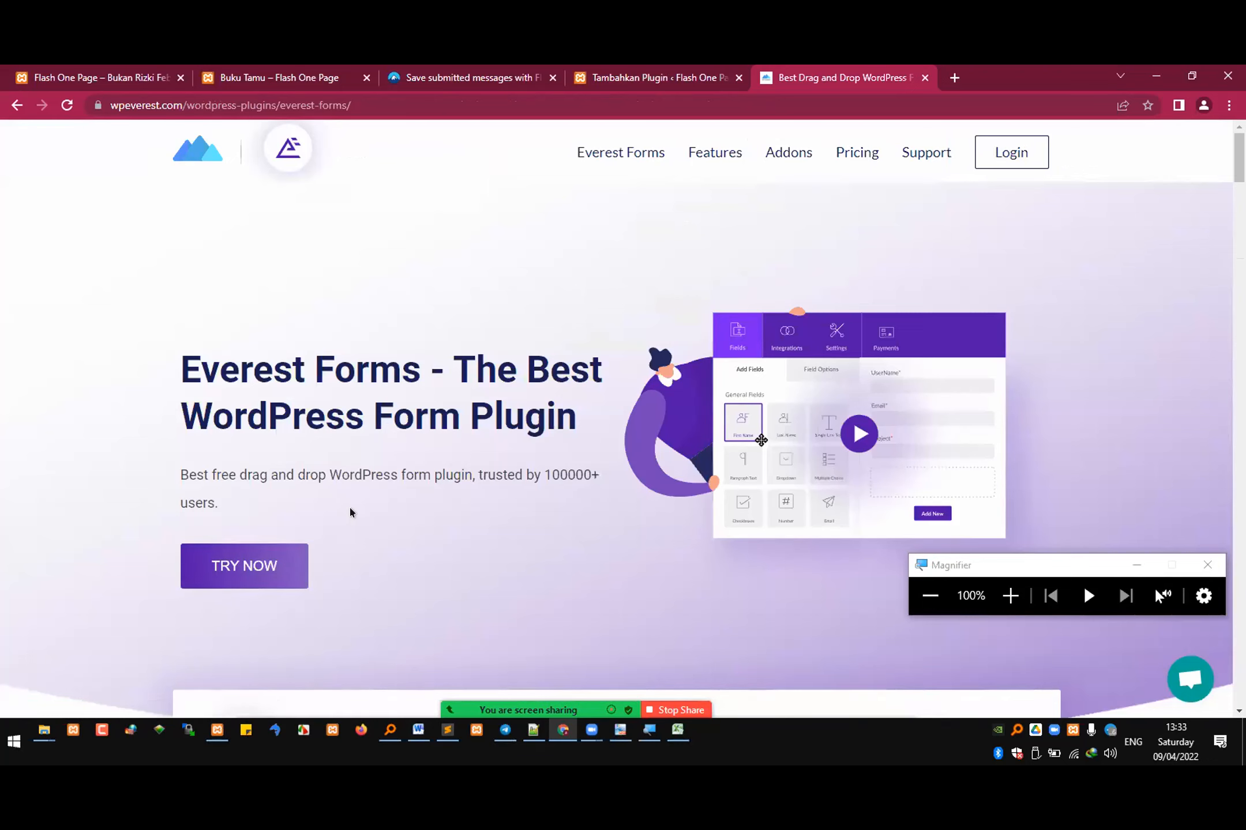
pyautogui.scroll(-4, 349, 505)
pyautogui.scroll(-13, 374, 495)
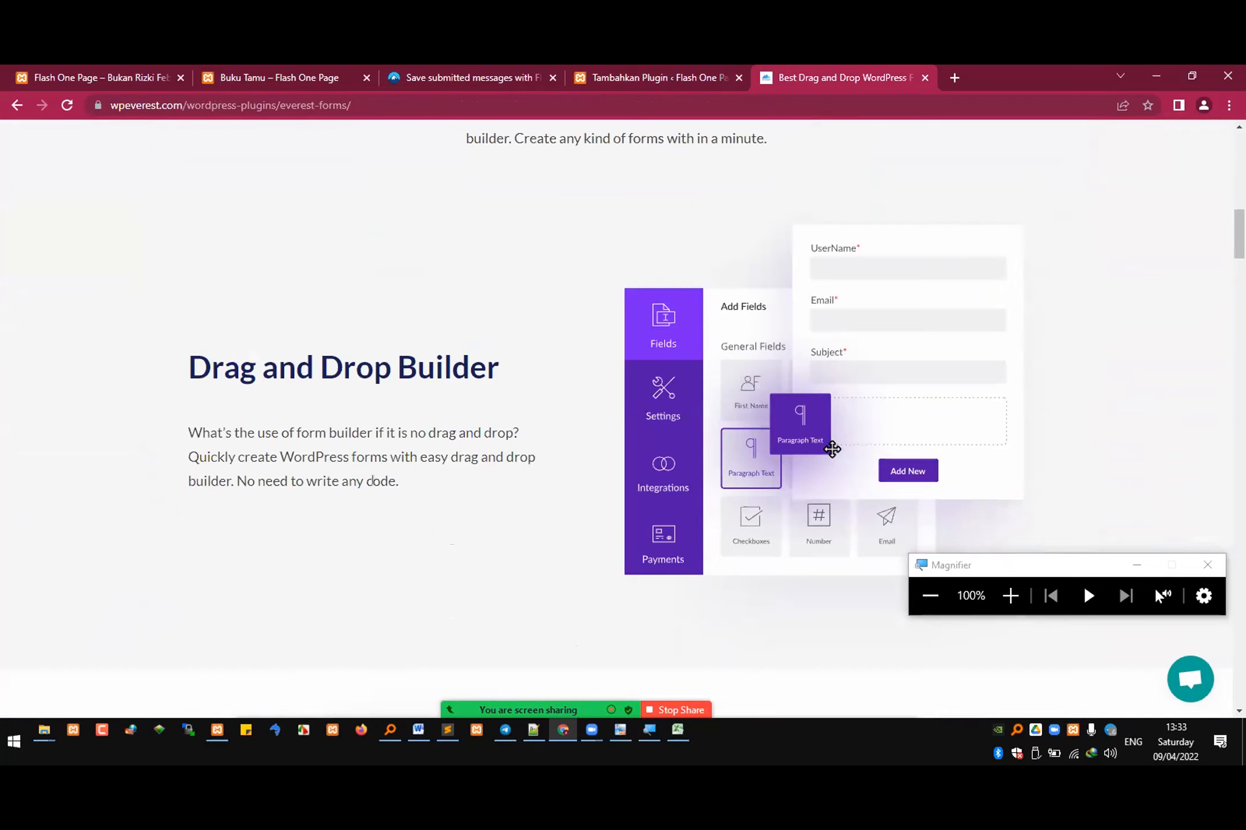
pyautogui.scroll(-12, 378, 484)
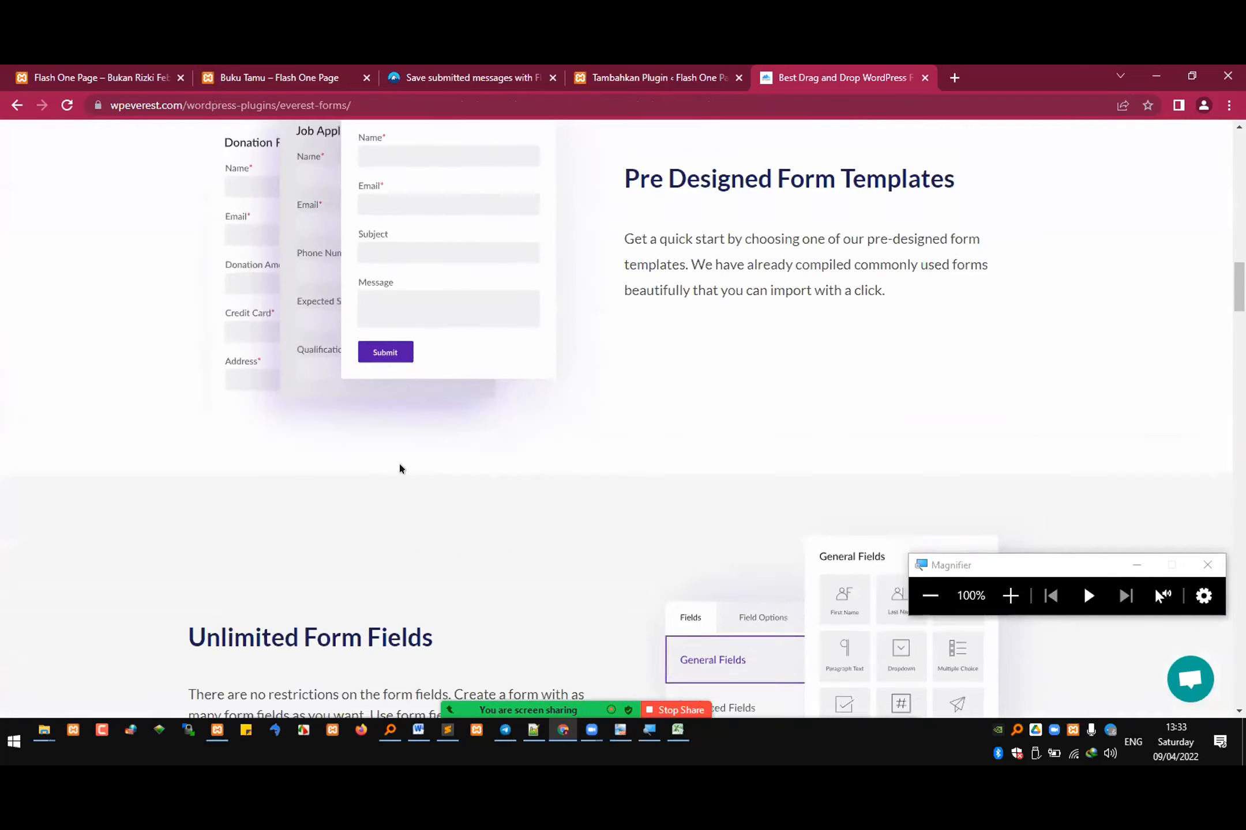
pyautogui.scroll(-12, 400, 469)
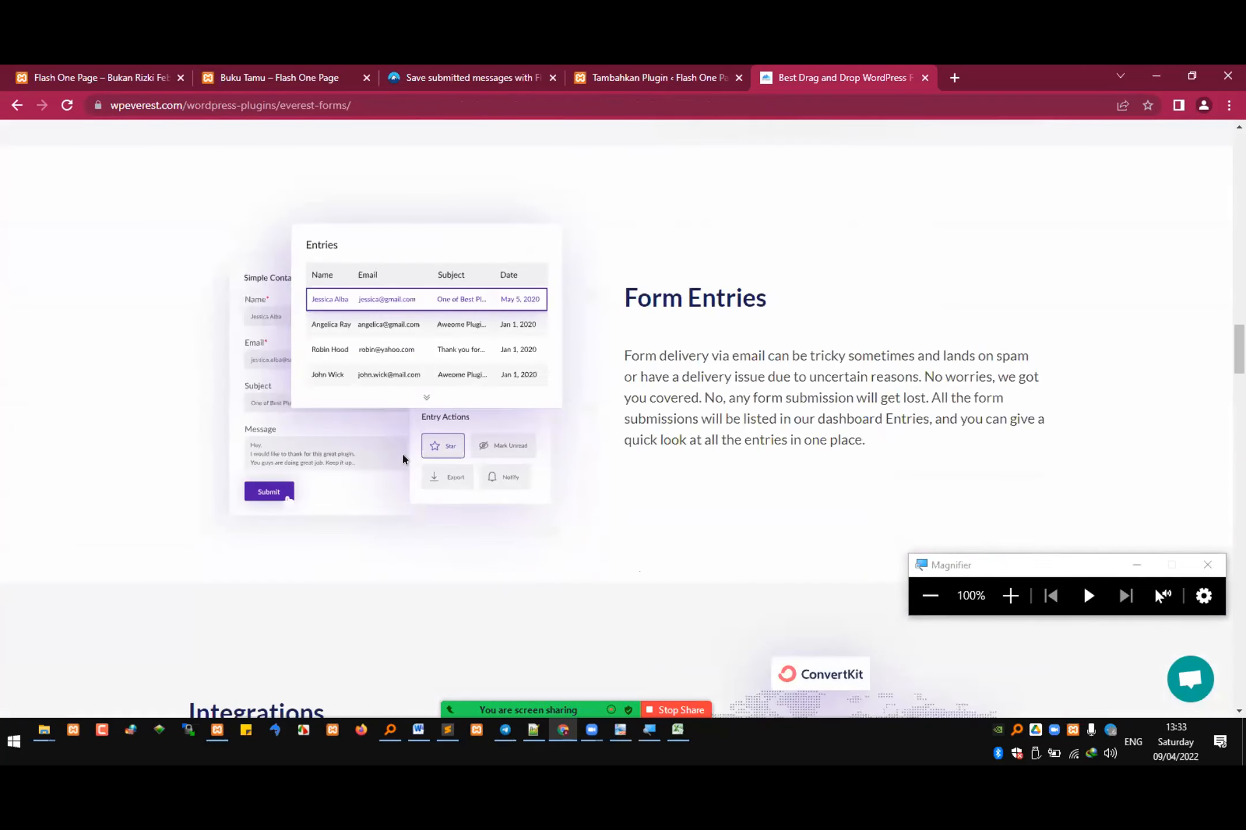
pyautogui.scroll(-5, 403, 460)
pyautogui.scroll(-16, 407, 449)
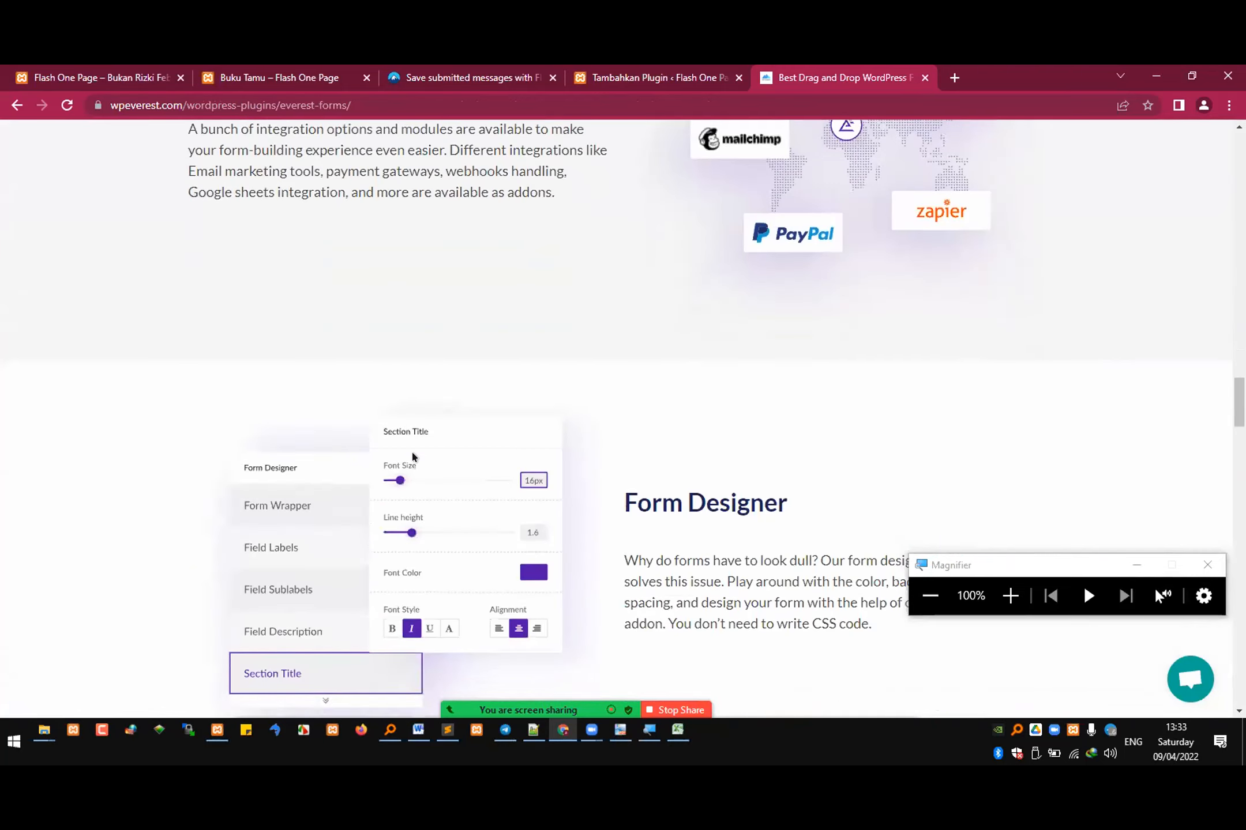
pyautogui.scroll(-18, 412, 454)
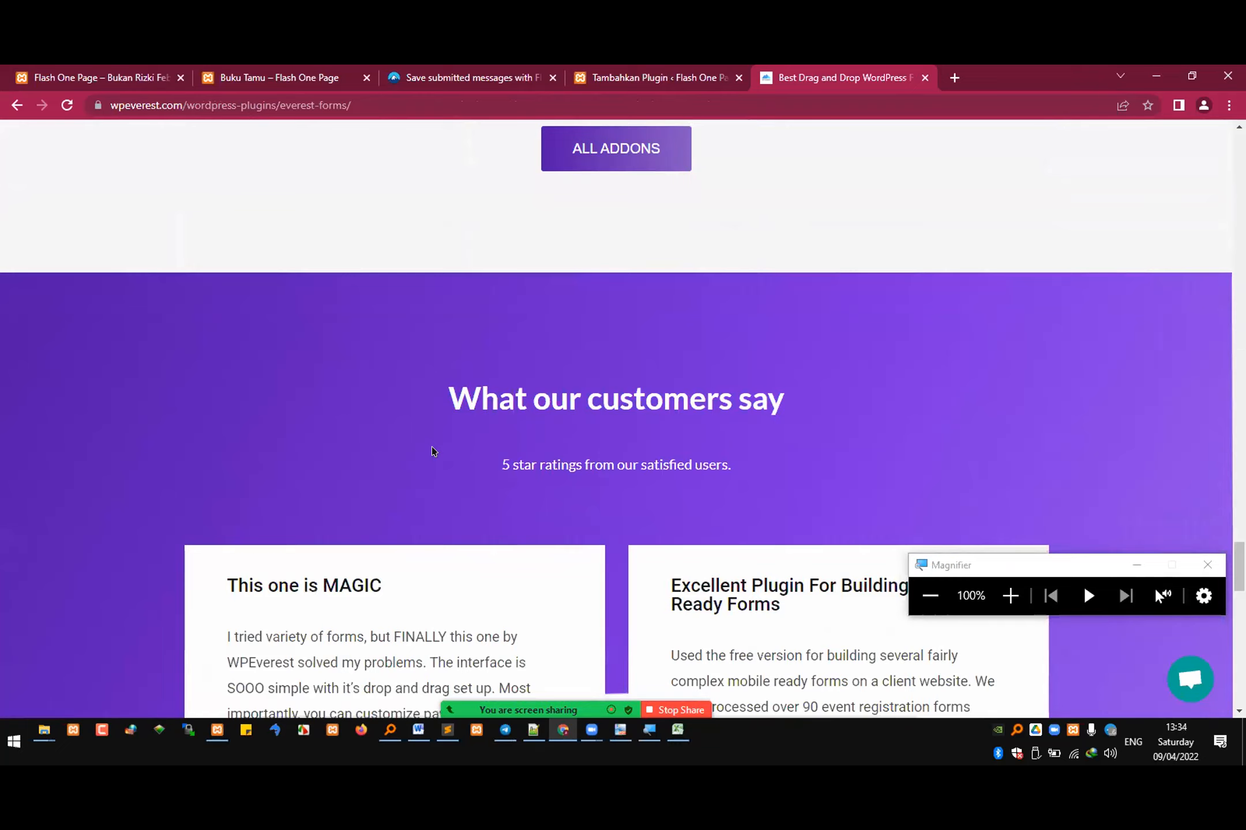
pyautogui.scroll(-1, 431, 447)
pyautogui.click(674, 74)
pyautogui.click(803, 66)
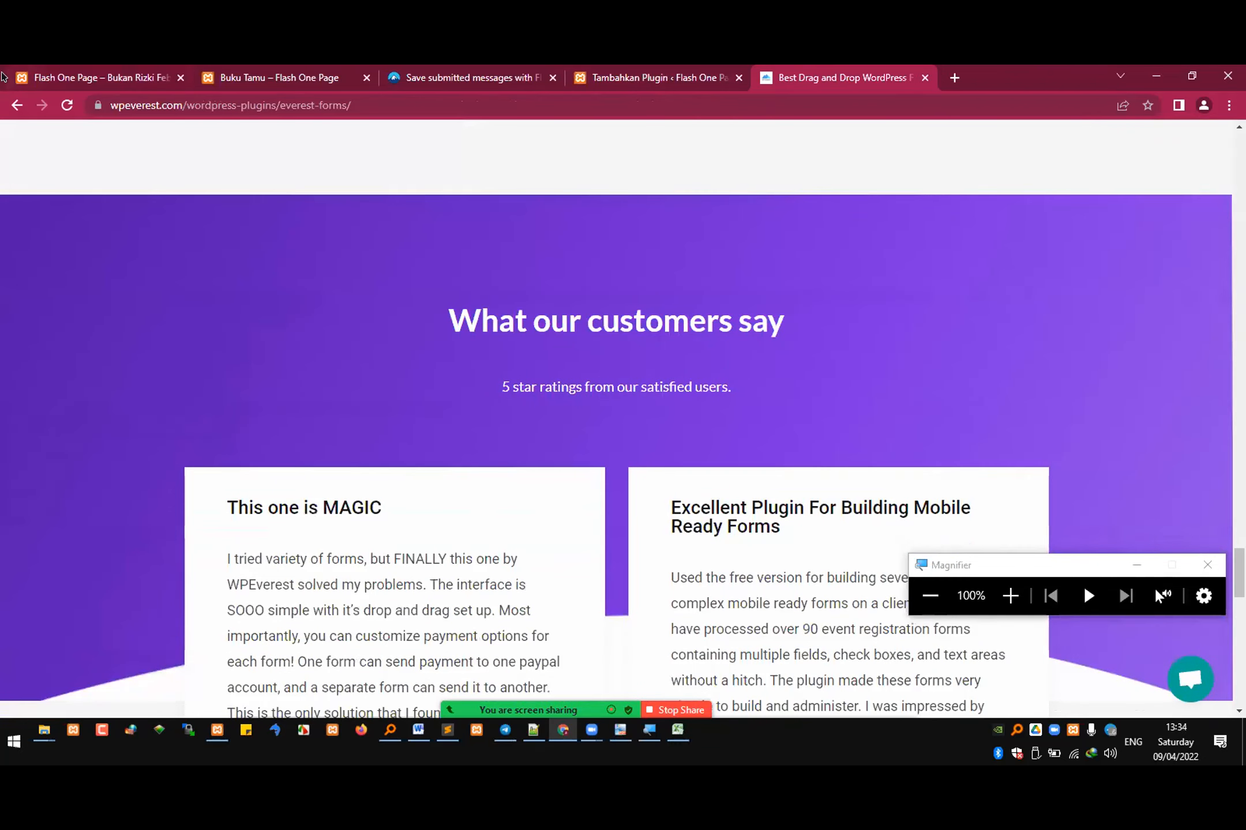
# Step: Return to the Google results for "everest form" and open the wordpress.org plugin page for Everest Forms
pyautogui.click(17, 105)
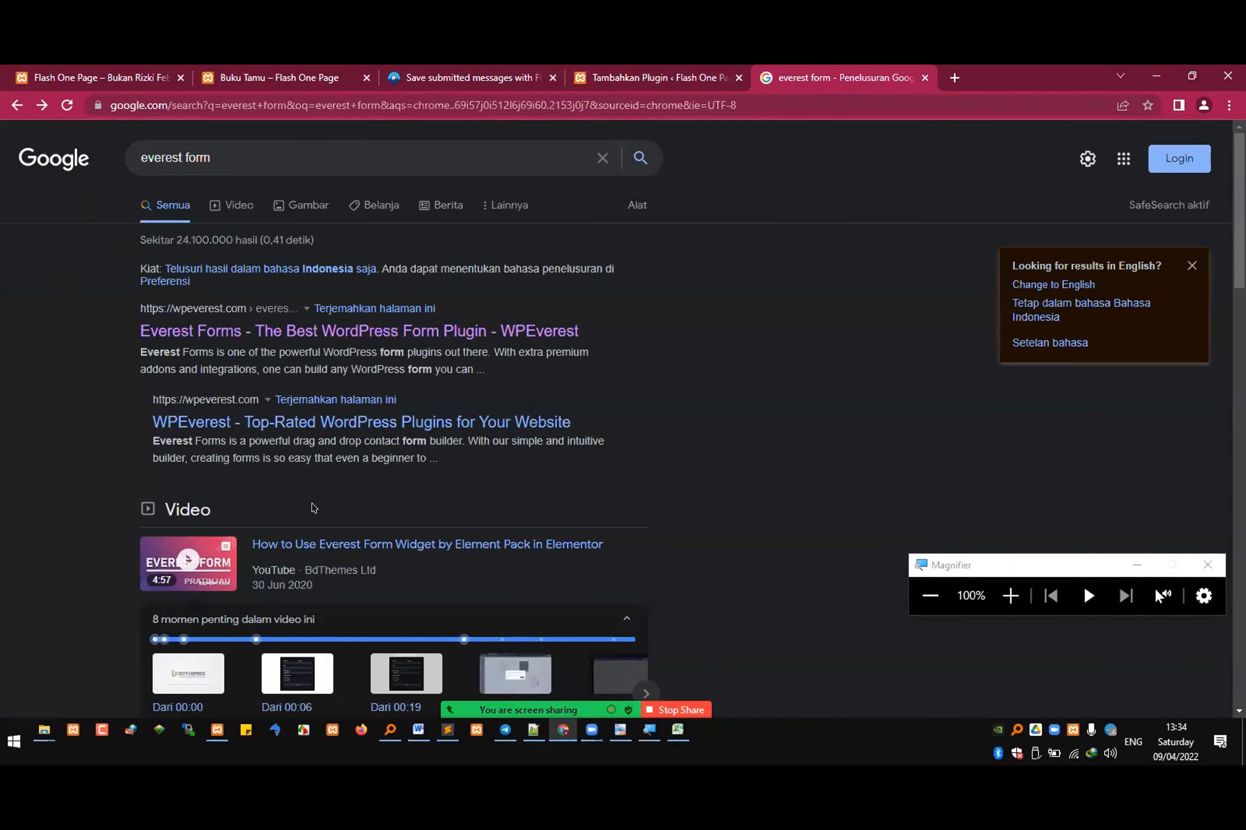
pyautogui.scroll(-6, 305, 511)
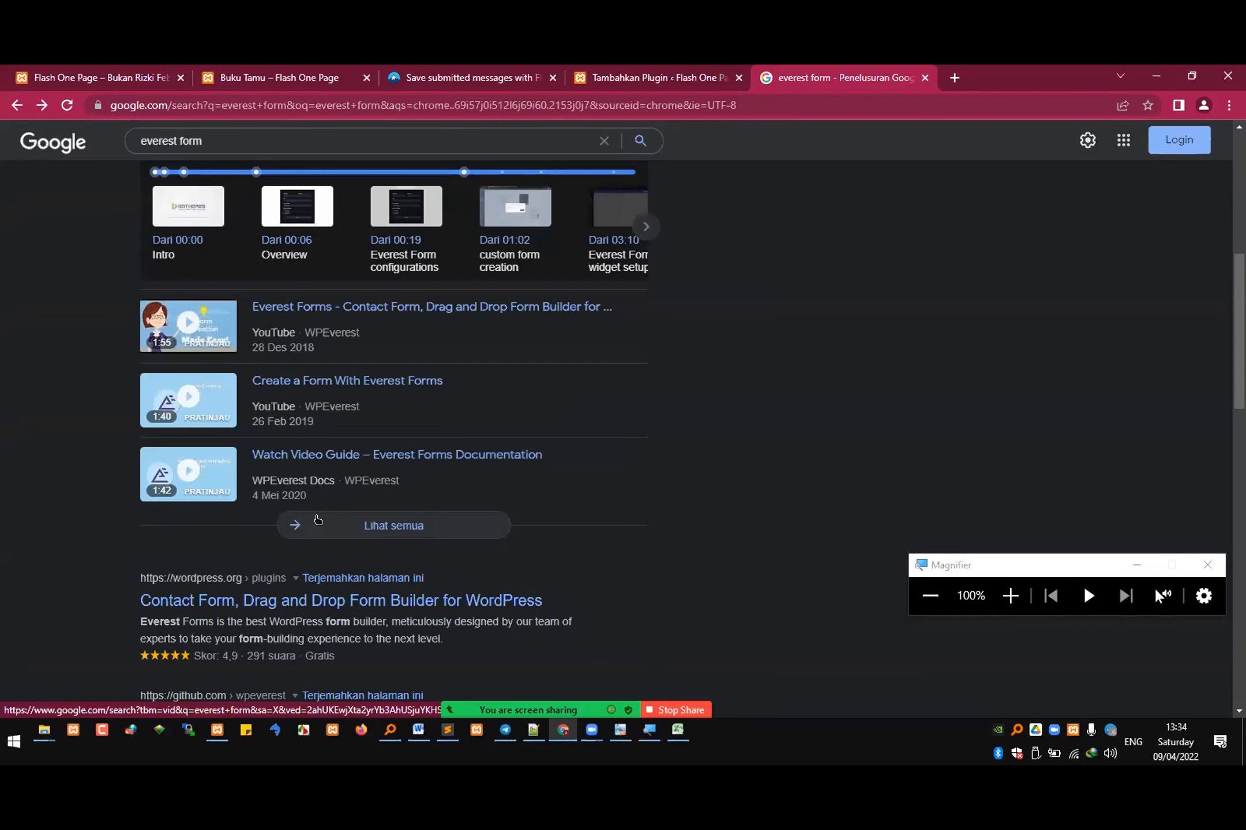
pyautogui.scroll(-2, 318, 519)
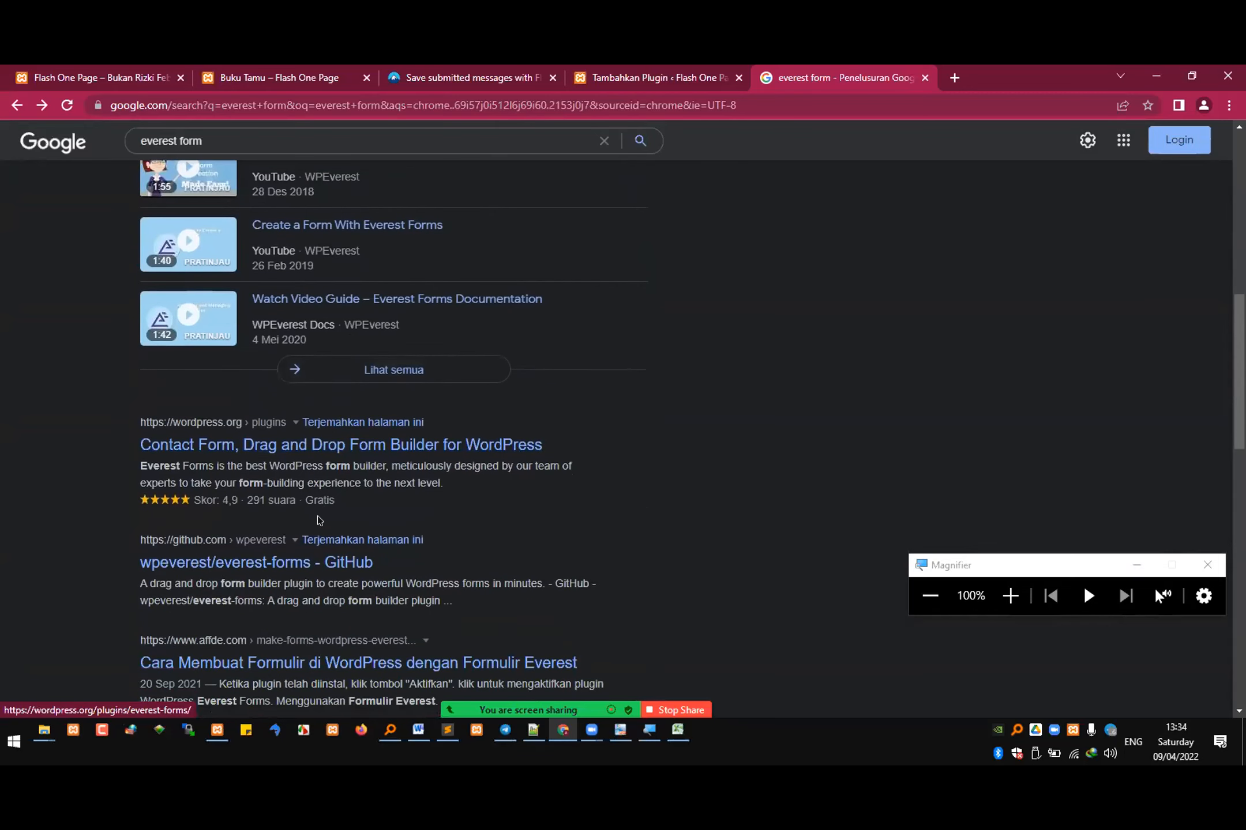
pyautogui.click(231, 455)
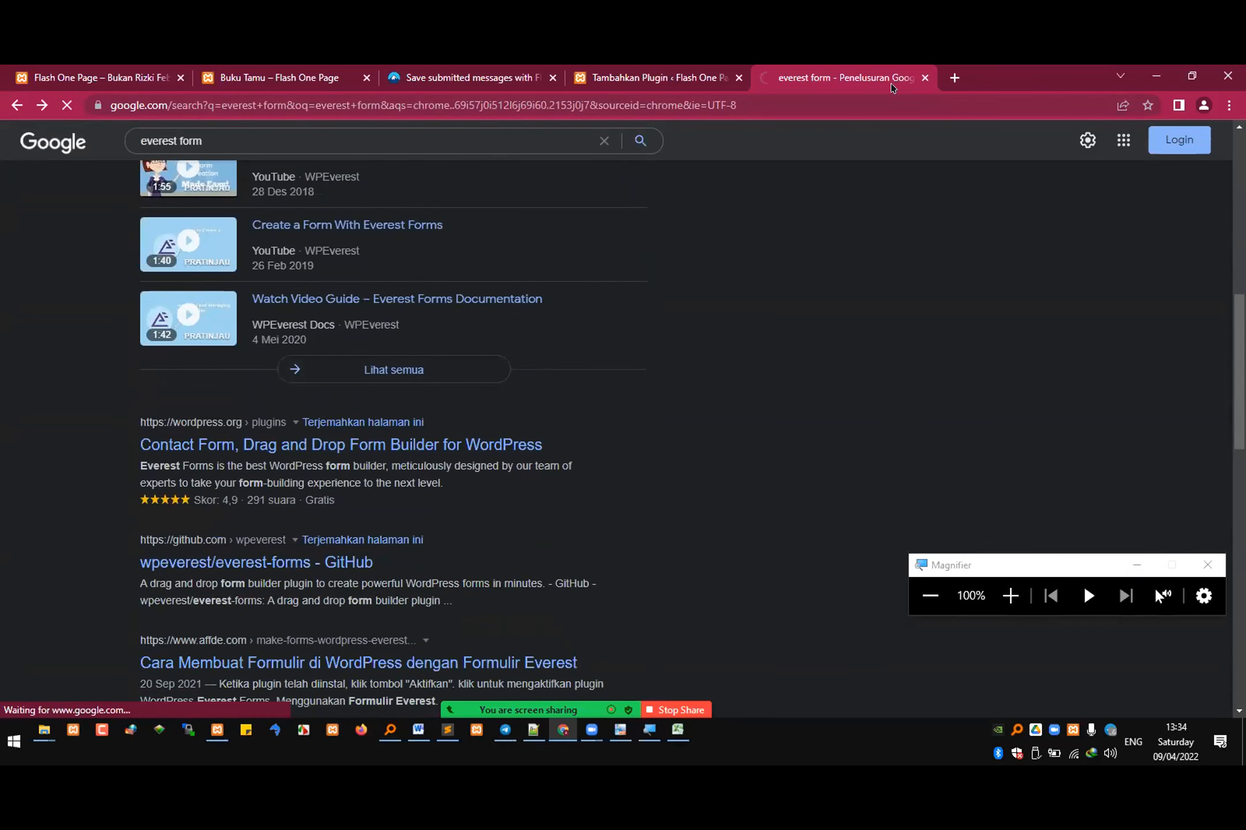
pyautogui.scroll(-3, 698, 303)
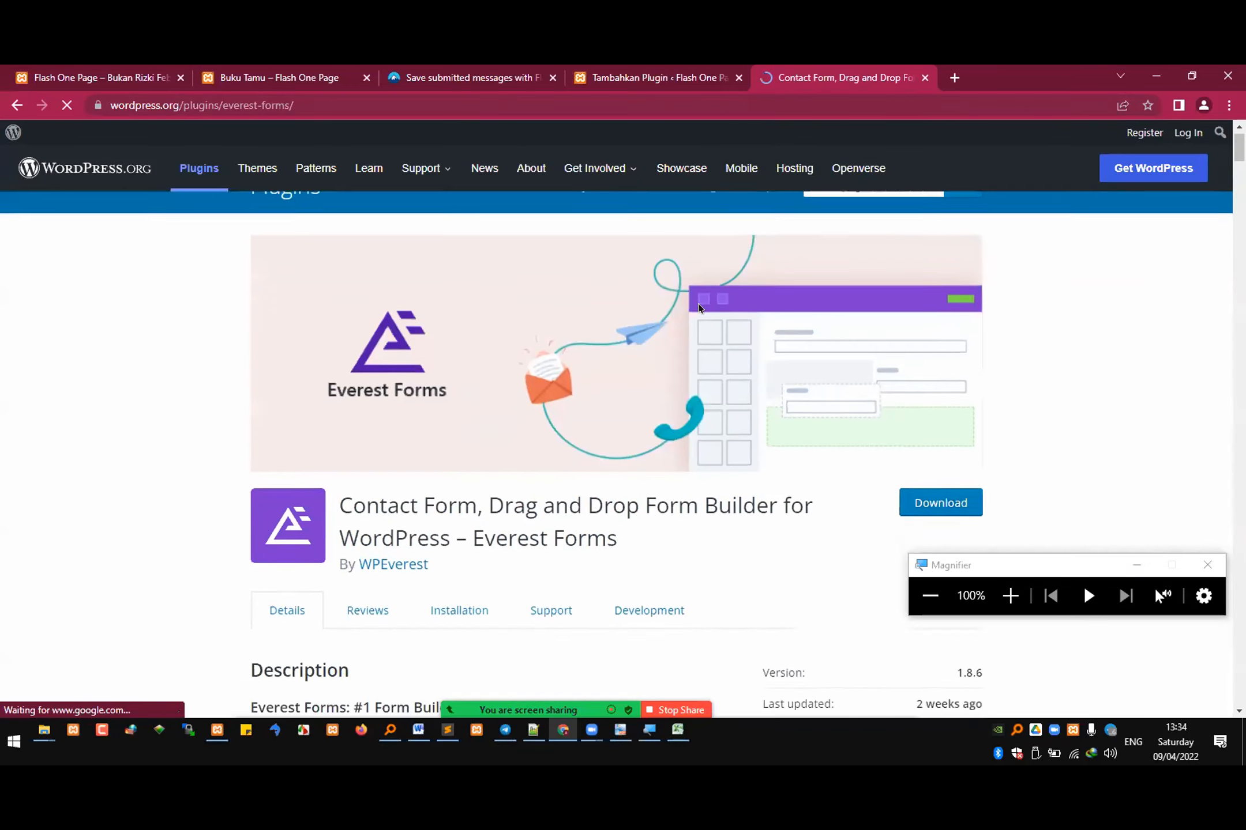
# Step: Copy the Everest Forms plugin's download link and send it to the REKWEB SI4B 2122 E group in Telegram
pyautogui.hotkey('ctrl', 'l')
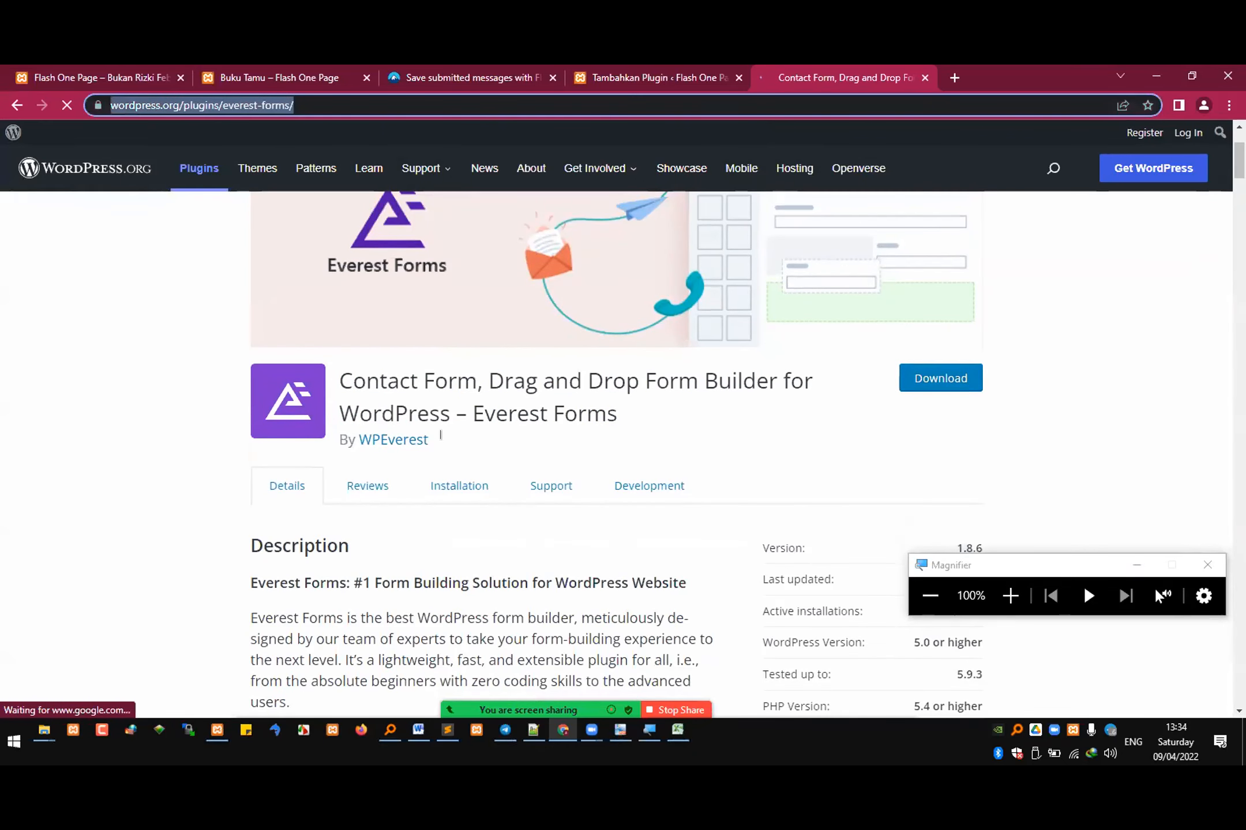
pyautogui.click(518, 731)
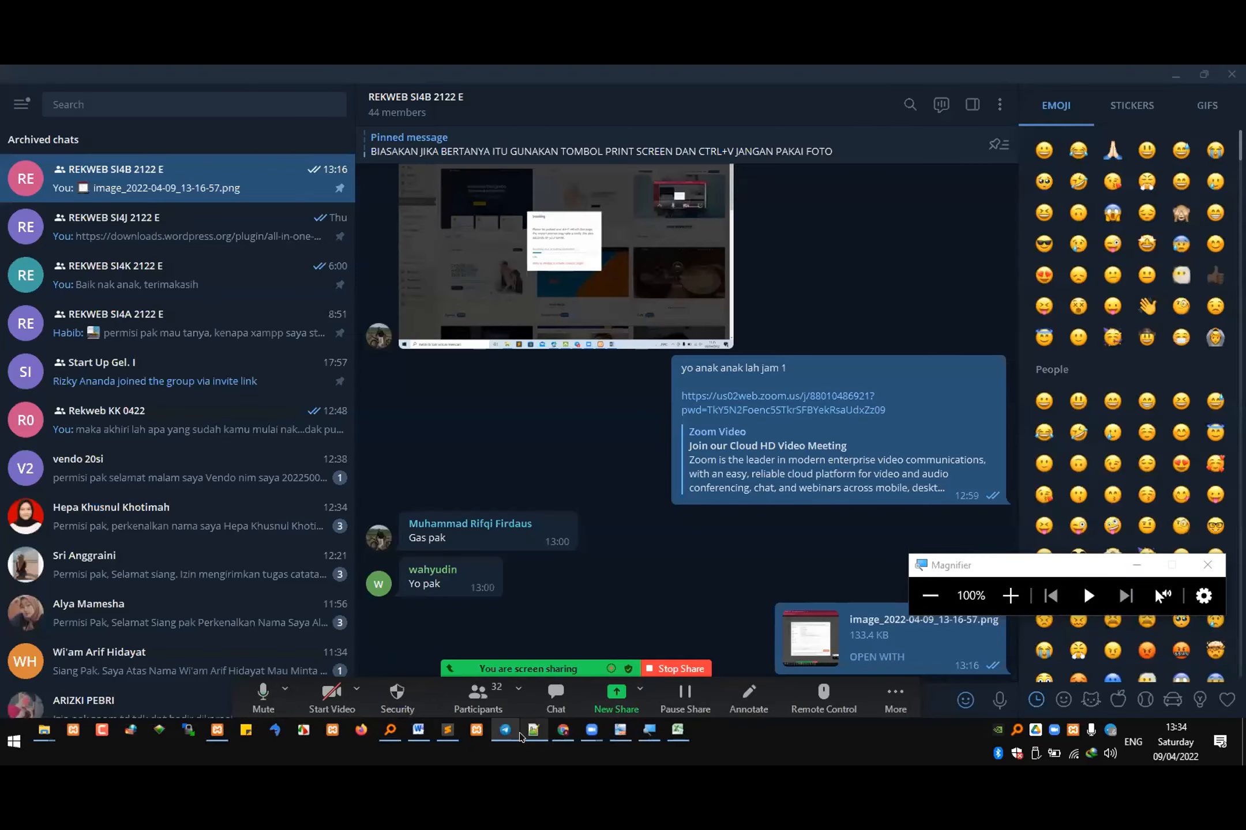
pyautogui.click(512, 731)
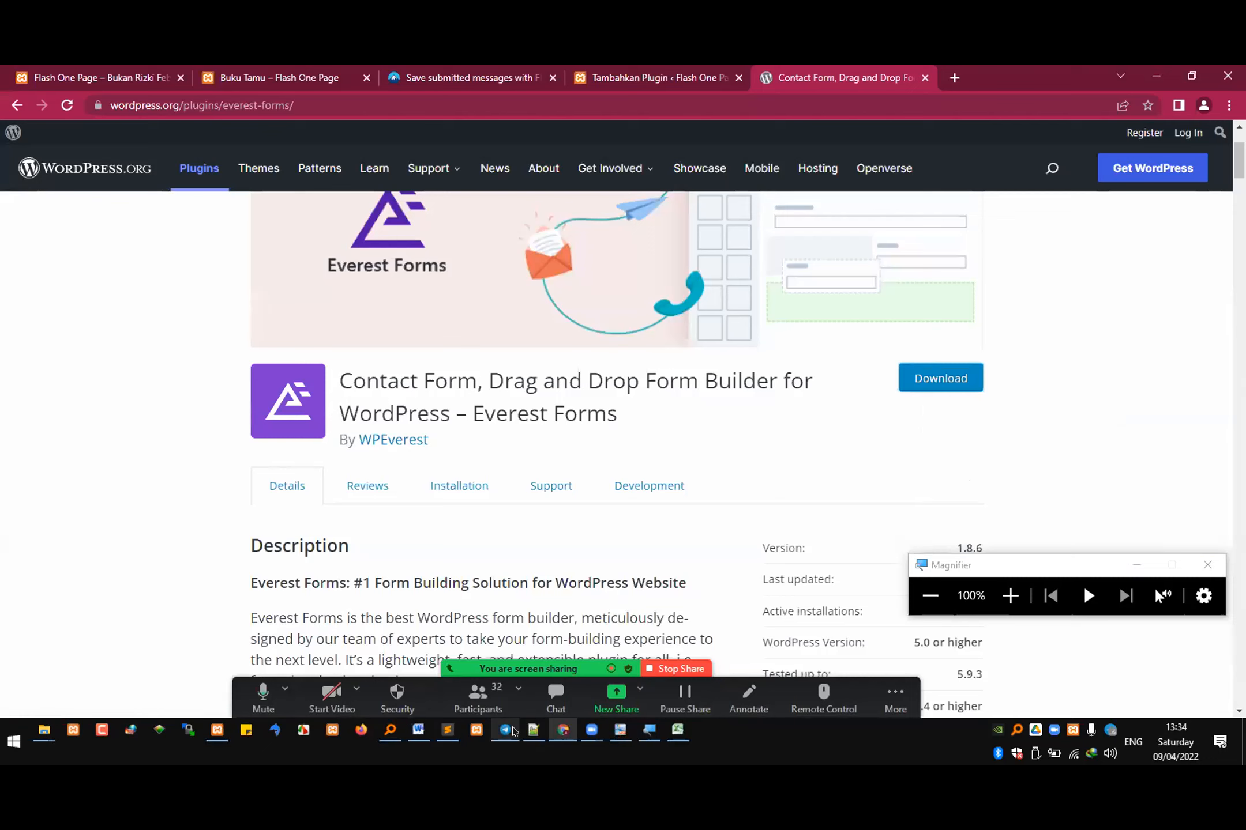
pyautogui.hotkey('alt', 'Tab')
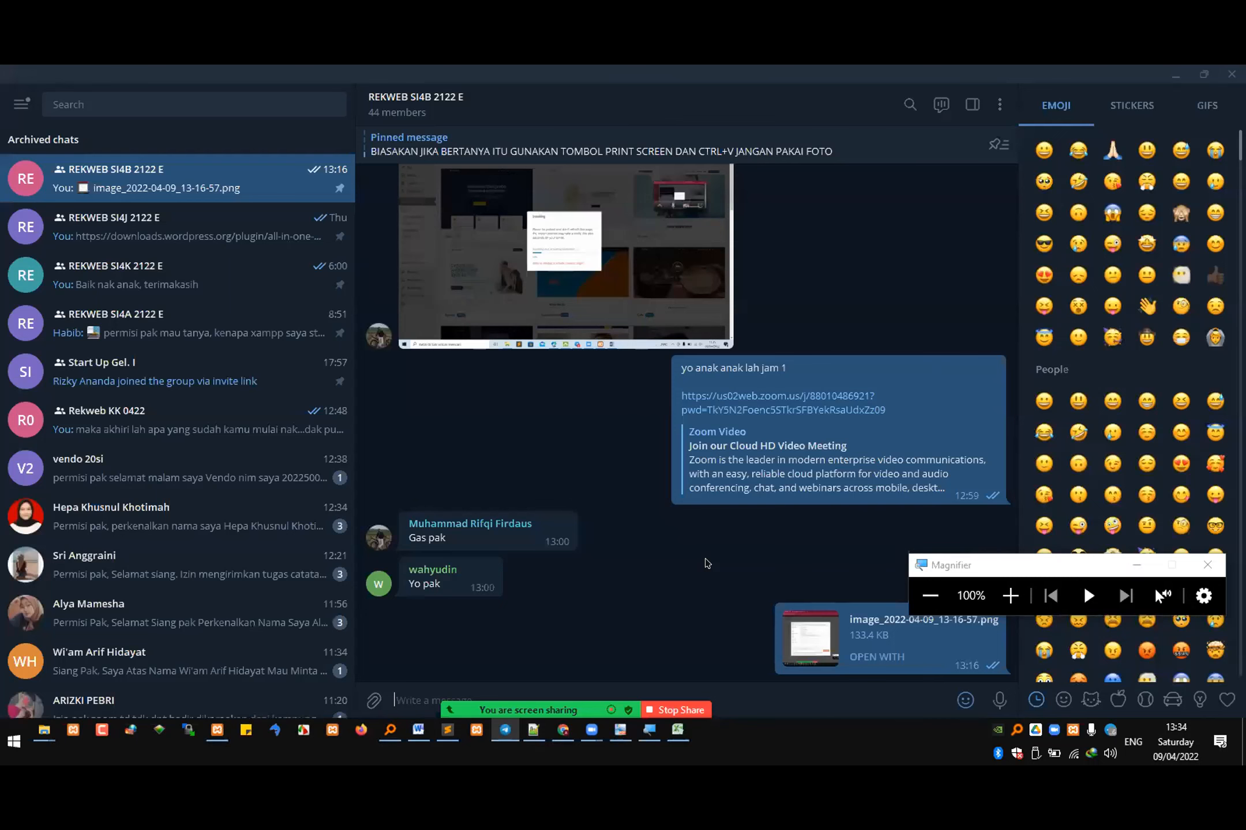
pyautogui.write('https://downloads.wordpress.org/plugin/everest-forms.1.8.6.zip')
pyautogui.press('Return')
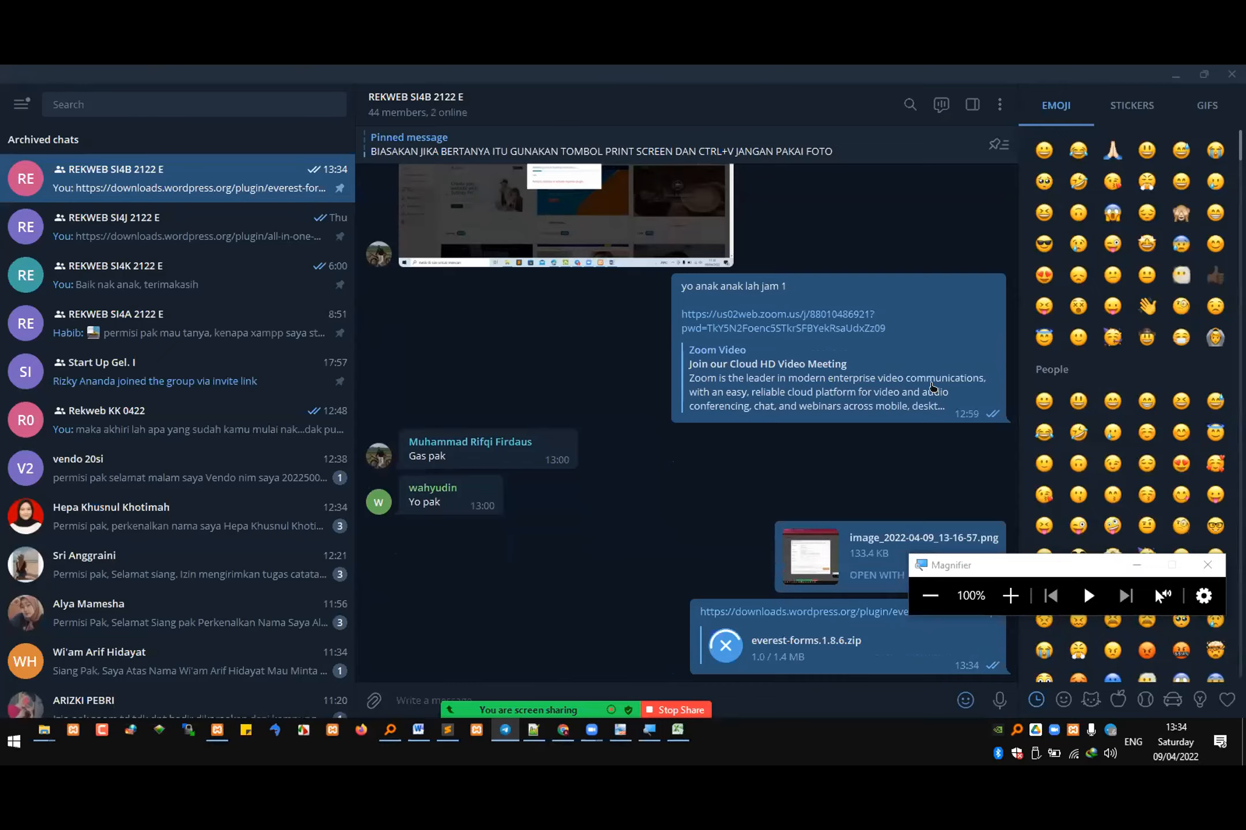
# Step: Switch back to Chrome, download everest-forms.1.8.6.zip and show the file in its Downloads folder
pyautogui.hotkey('alt', 'Tab')
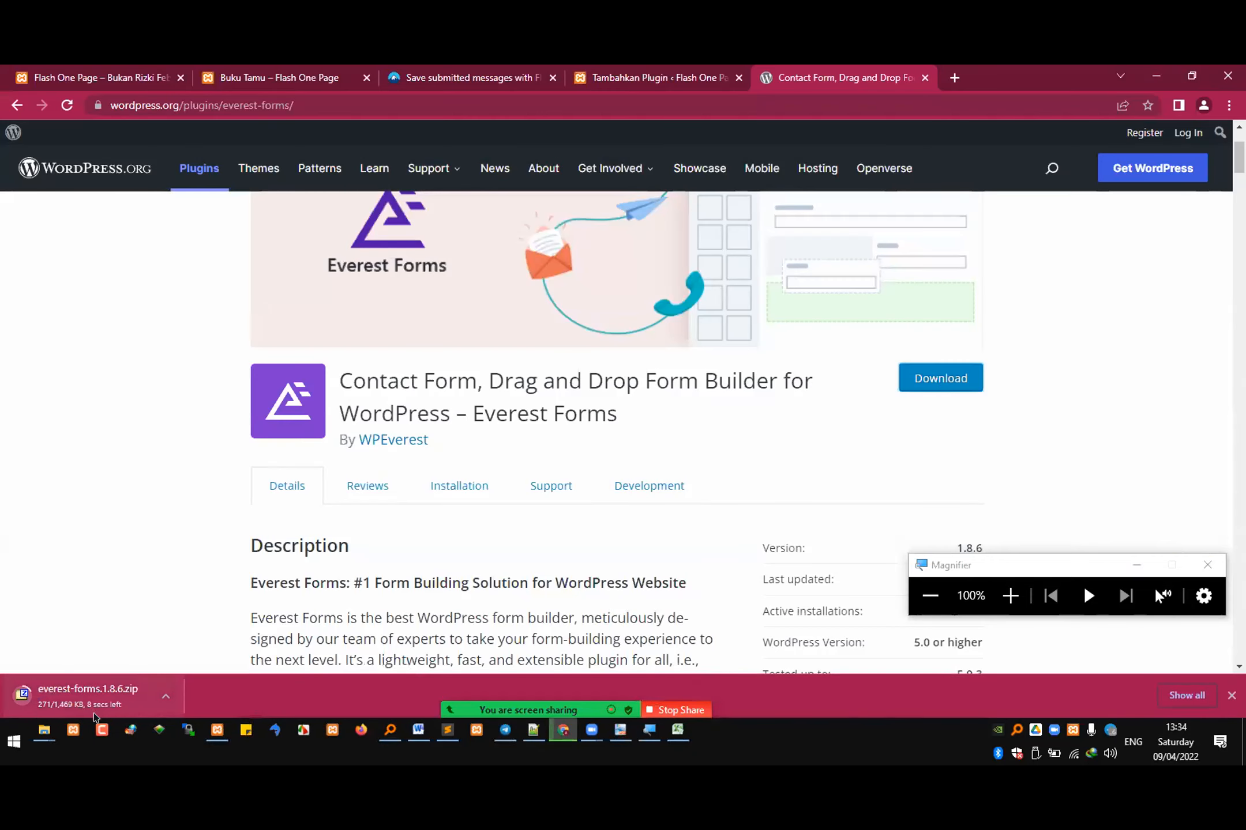
pyautogui.click(164, 692)
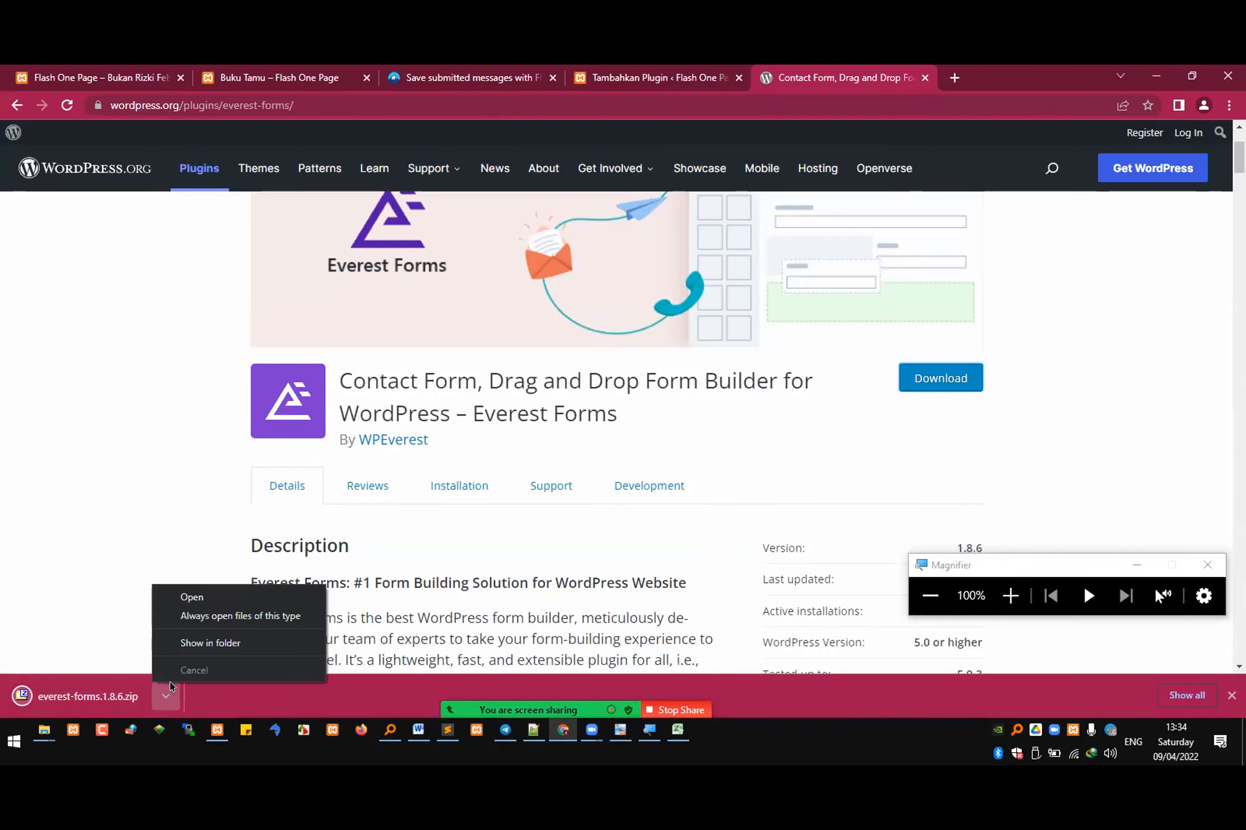
pyautogui.click(210, 643)
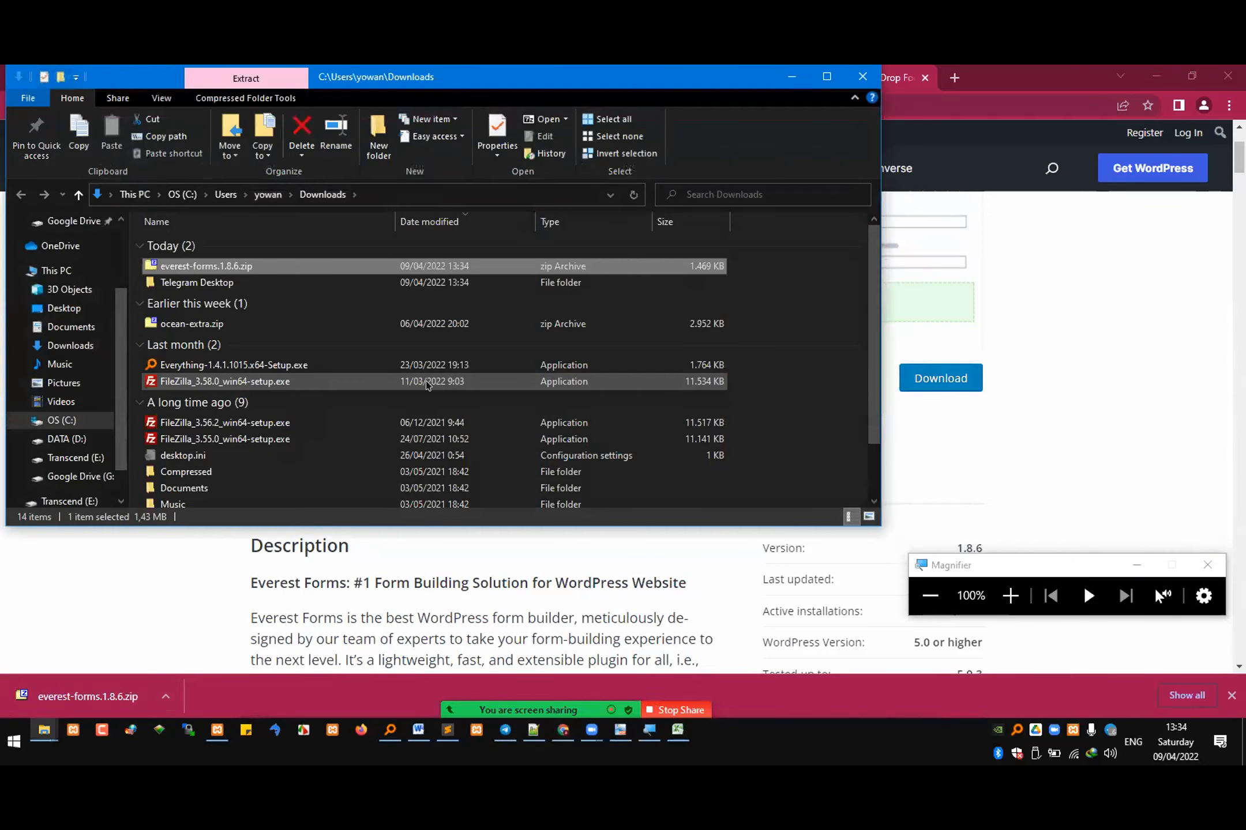
# Step: Create a folder named si4b inside REKWEB\7, move everest-forms.1.8.6.zip into it and close the Downloads window
pyautogui.moveTo(43, 729)
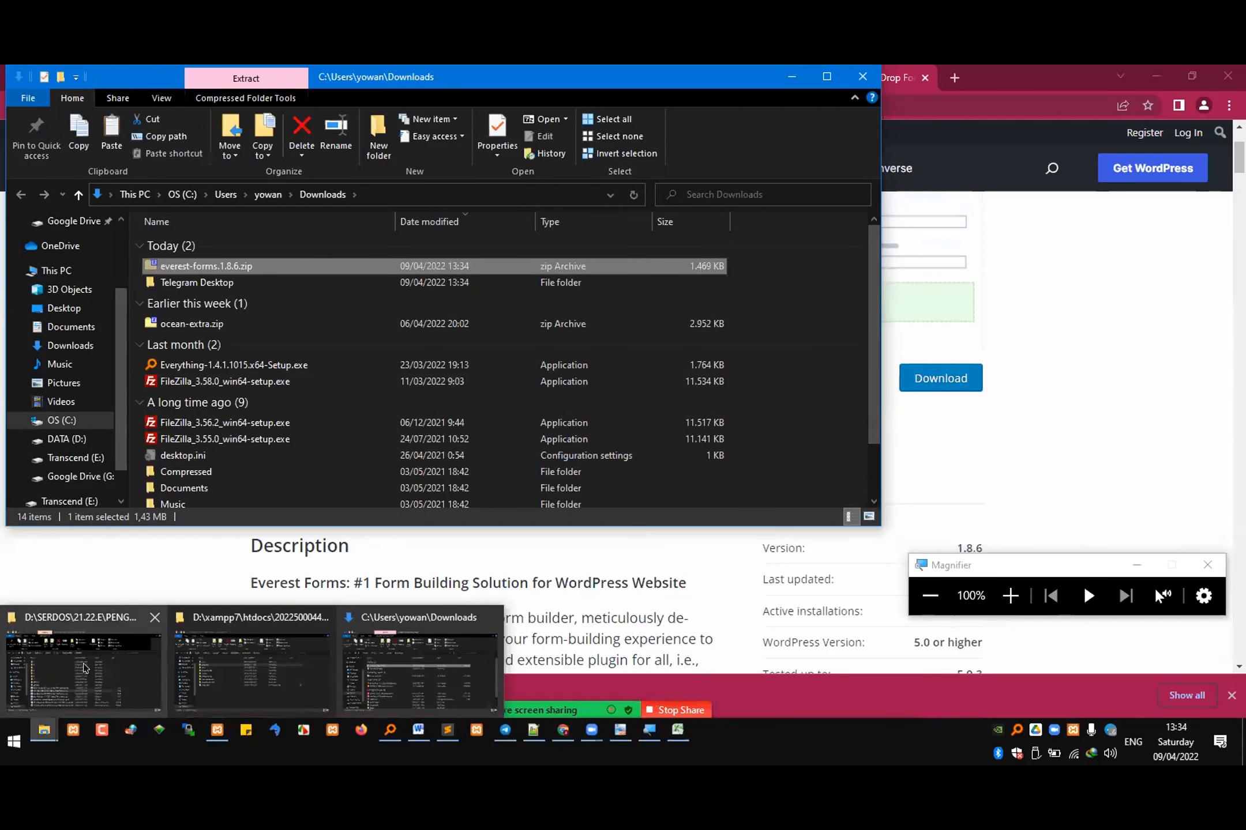
pyautogui.click(81, 697)
pyautogui.doubleClick(654, 464)
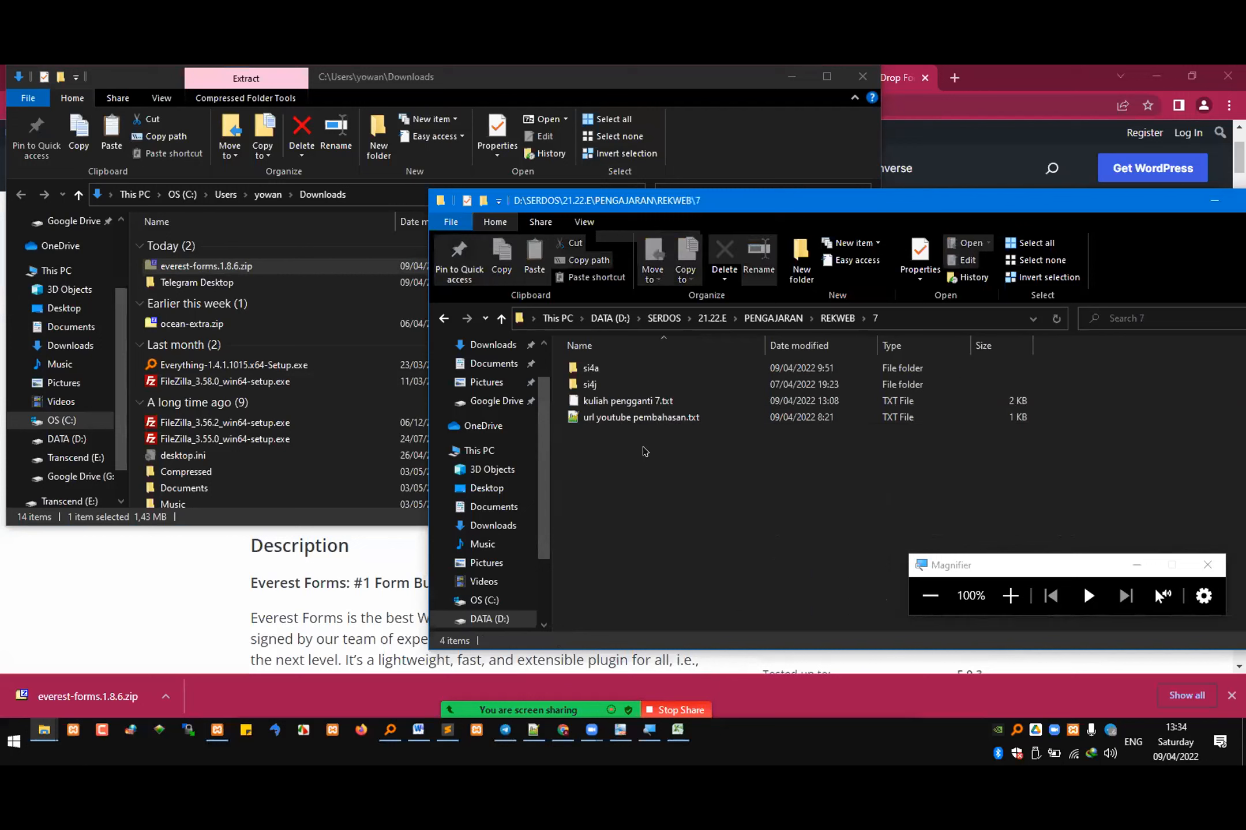
pyautogui.click(789, 257)
pyautogui.write('si4b')
pyautogui.press('Return')
pyautogui.press('Return')
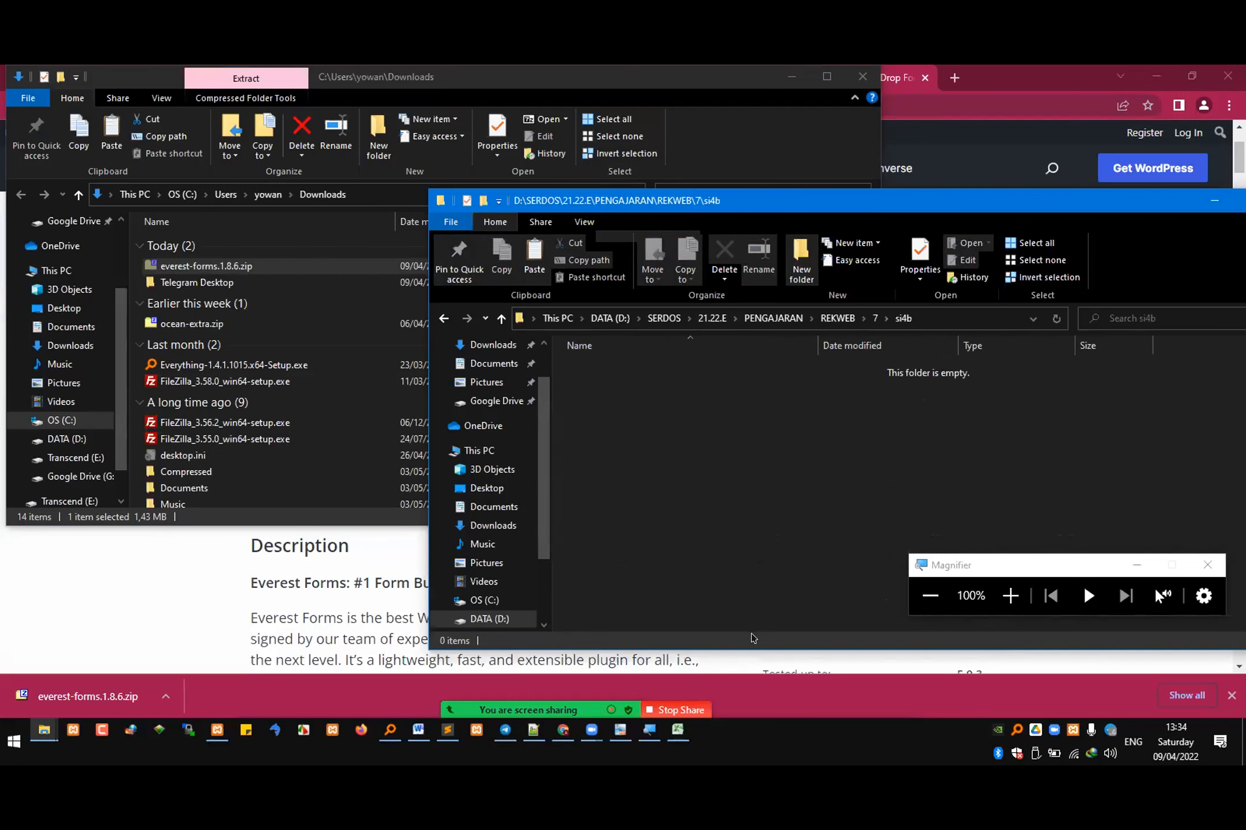
pyautogui.hotkey('ctrl', 'v')
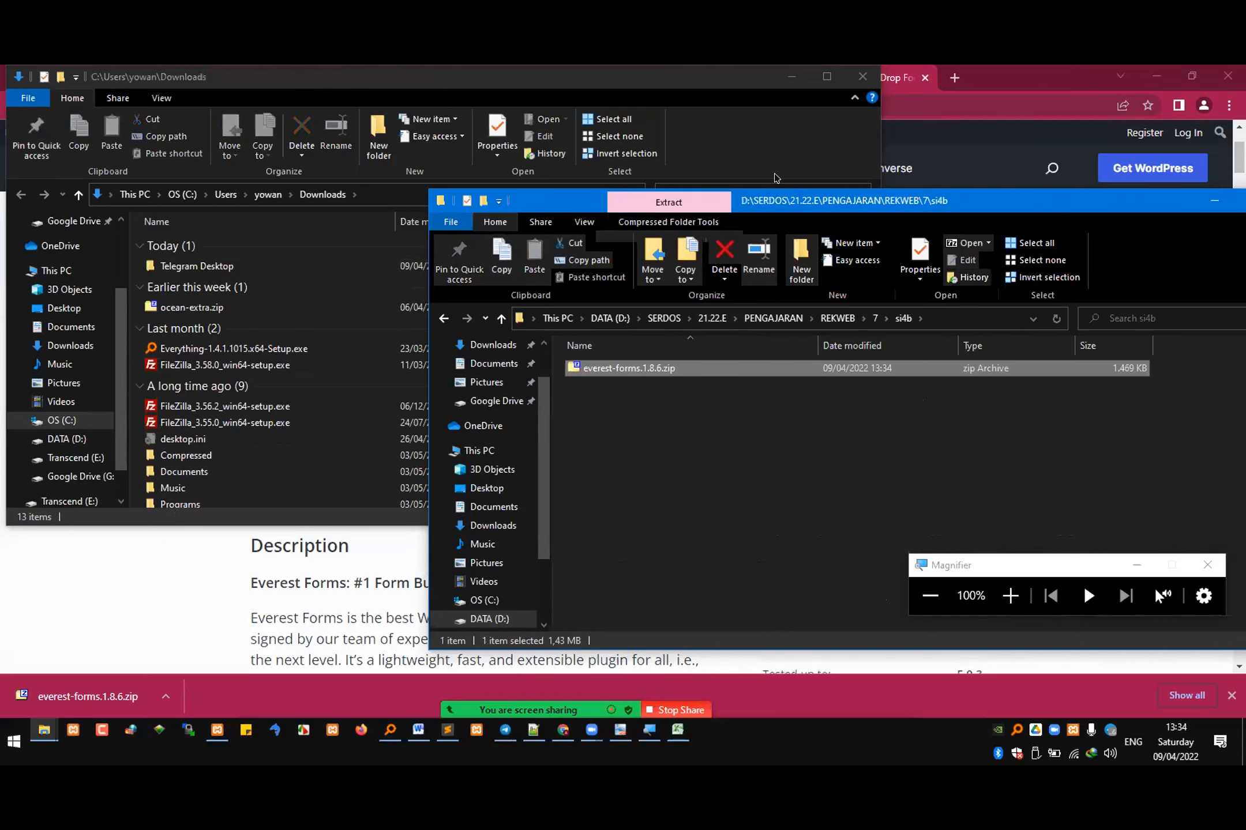
pyautogui.click(862, 76)
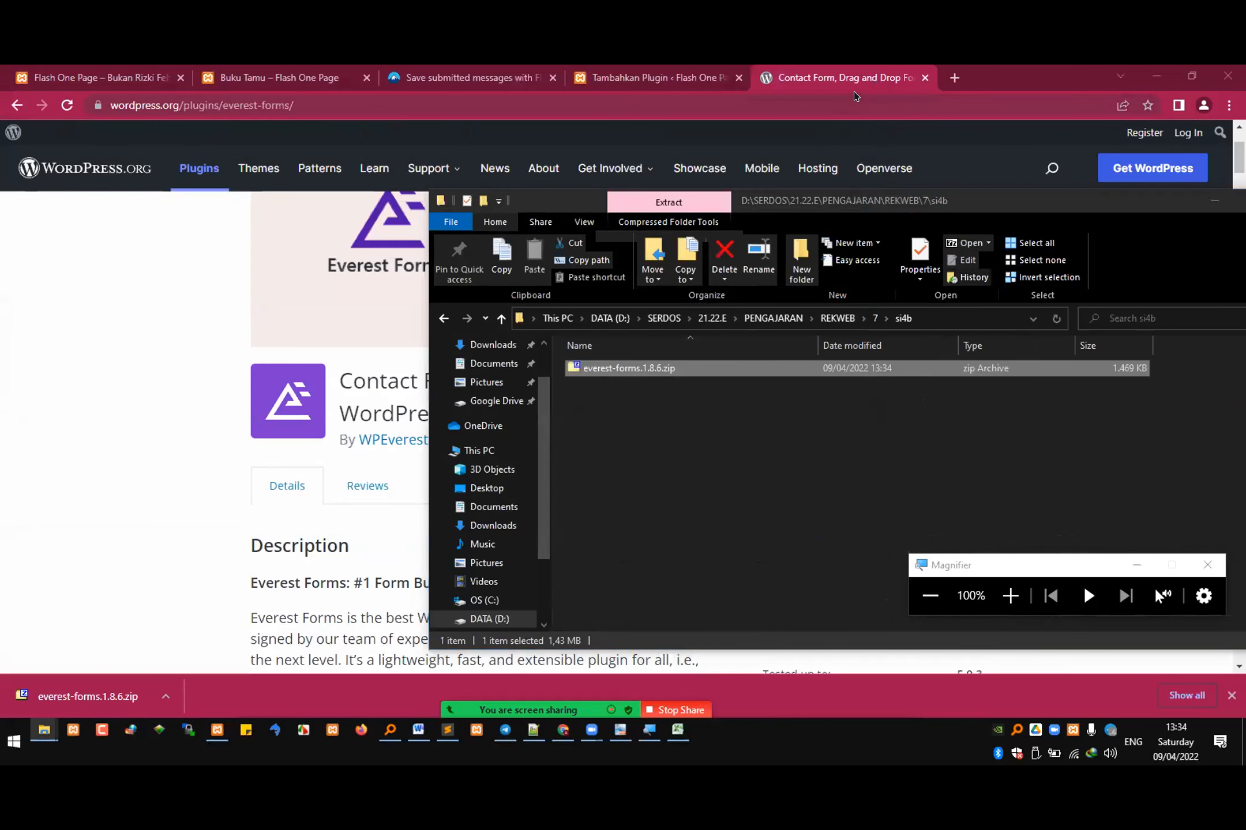
# Step: Magnify the si4b folder to show where the zip file is stored and bring up the Zoom participants list
pyautogui.click(1010, 595)
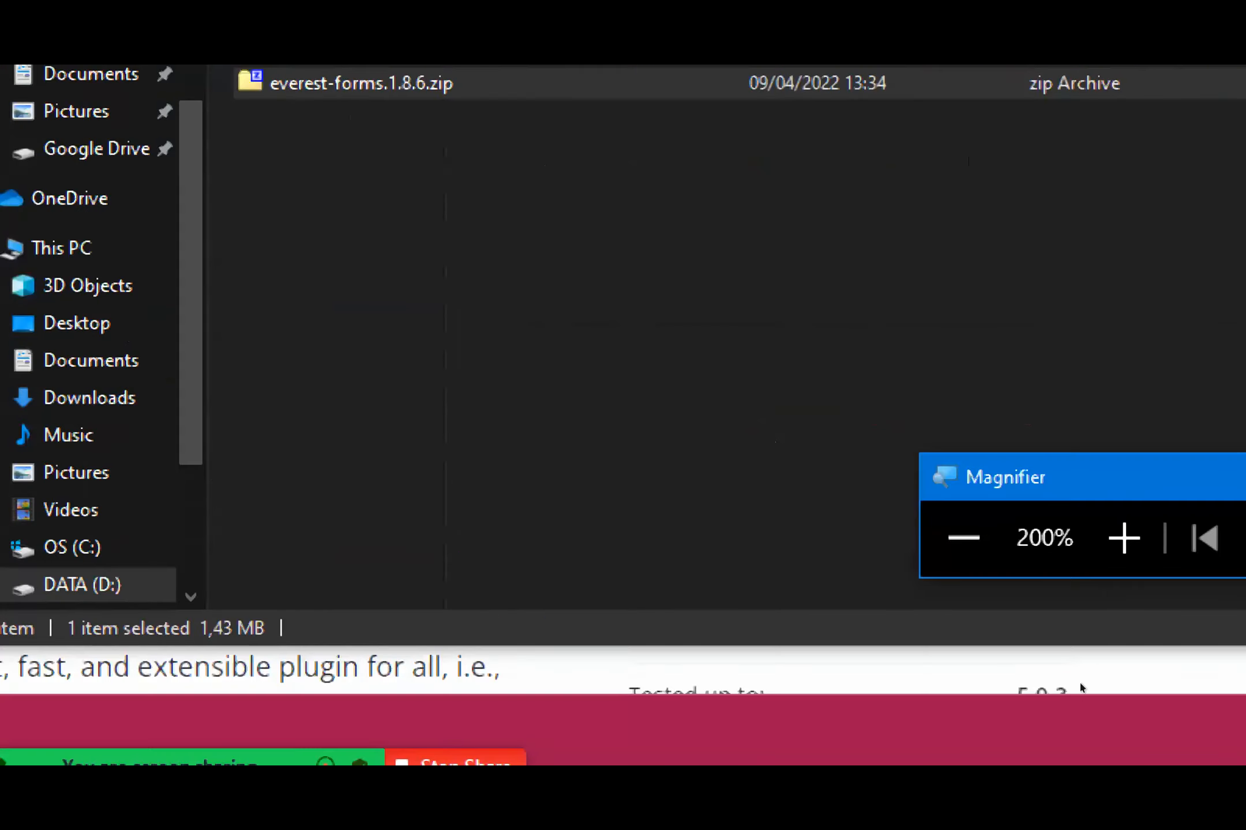
pyautogui.click(963, 537)
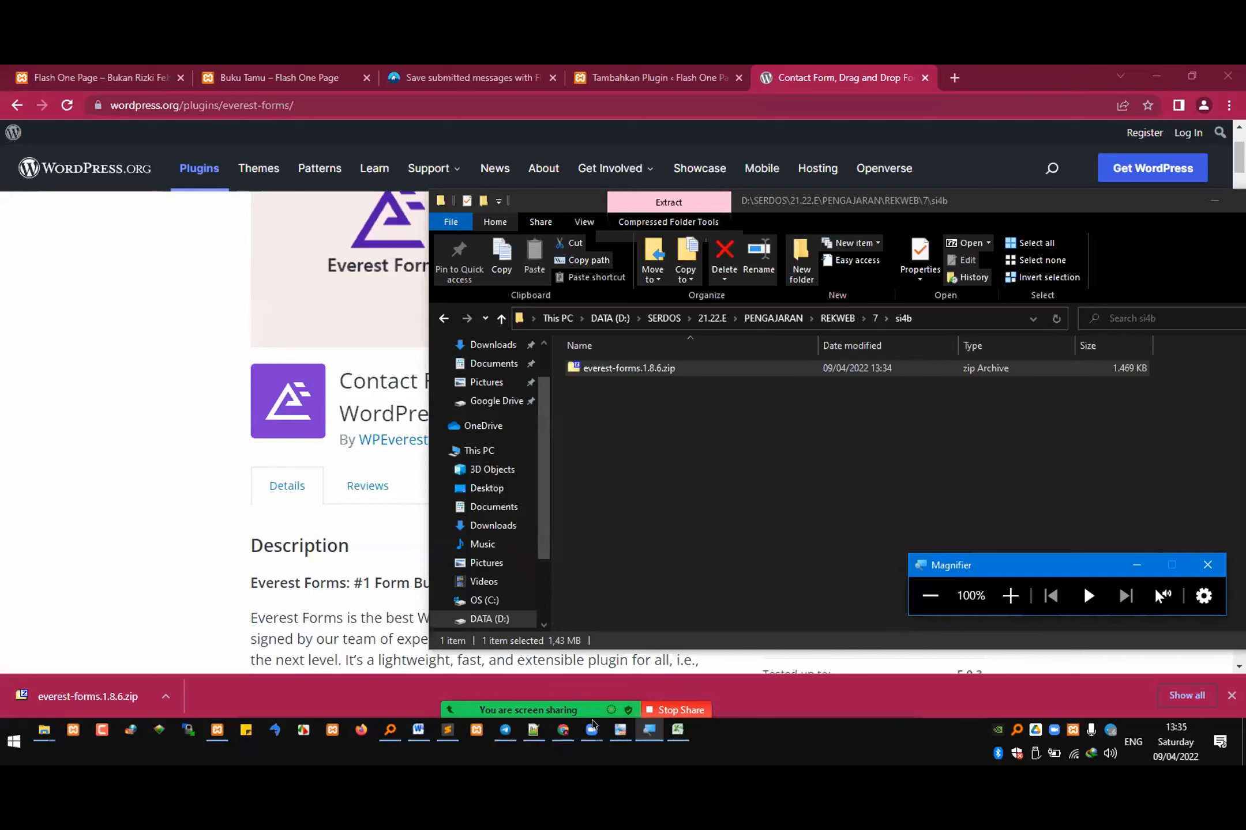
pyautogui.click(593, 723)
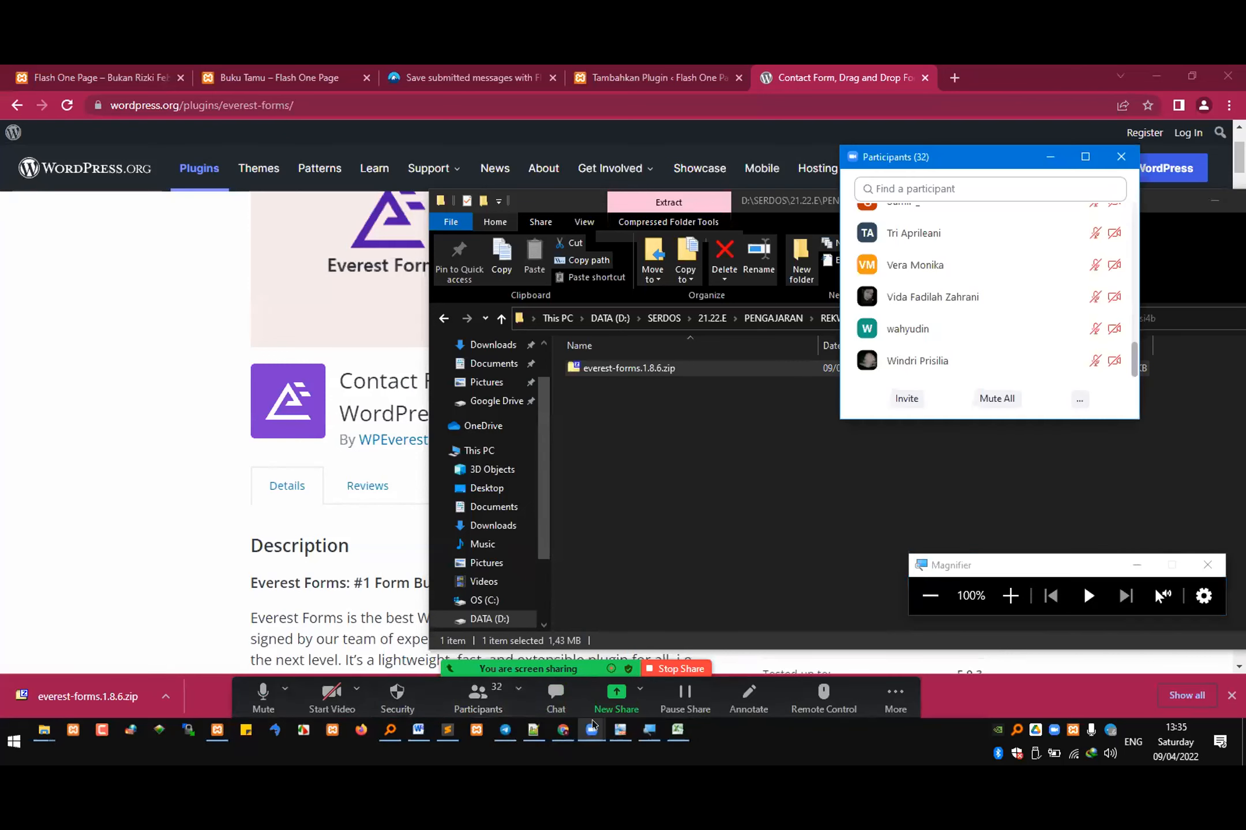
pyautogui.click(670, 432)
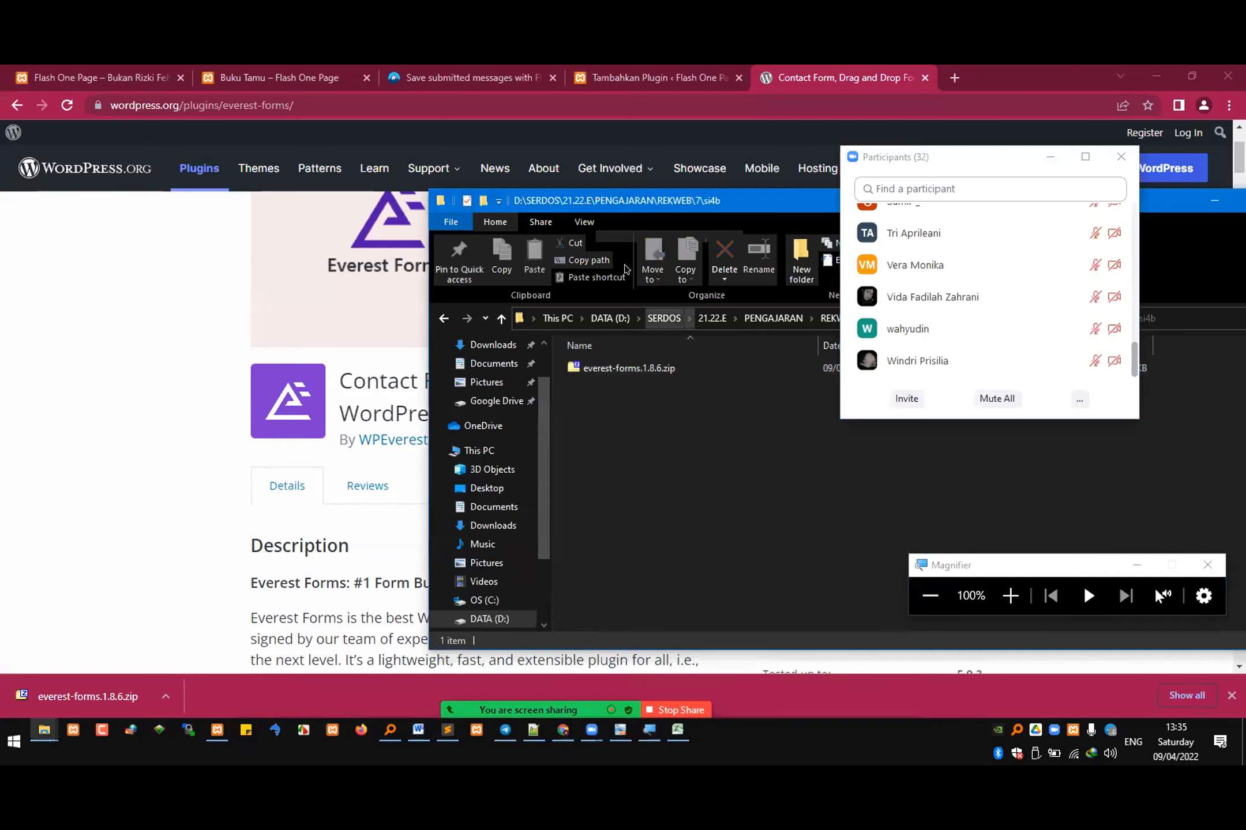
# Step: Return to the WordPress admin in Chrome and open the plugin upload form on the Tambahkan Plugin page
pyautogui.click(659, 80)
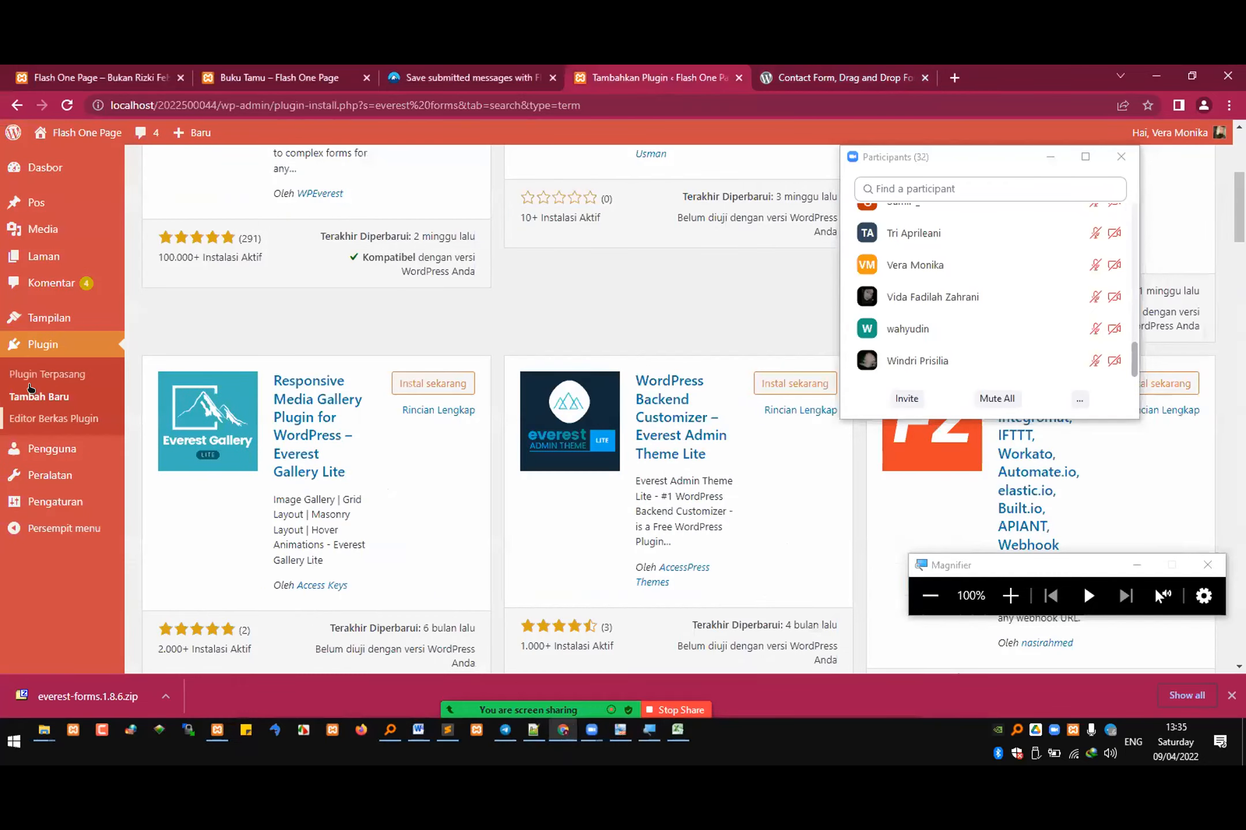
pyautogui.click(57, 397)
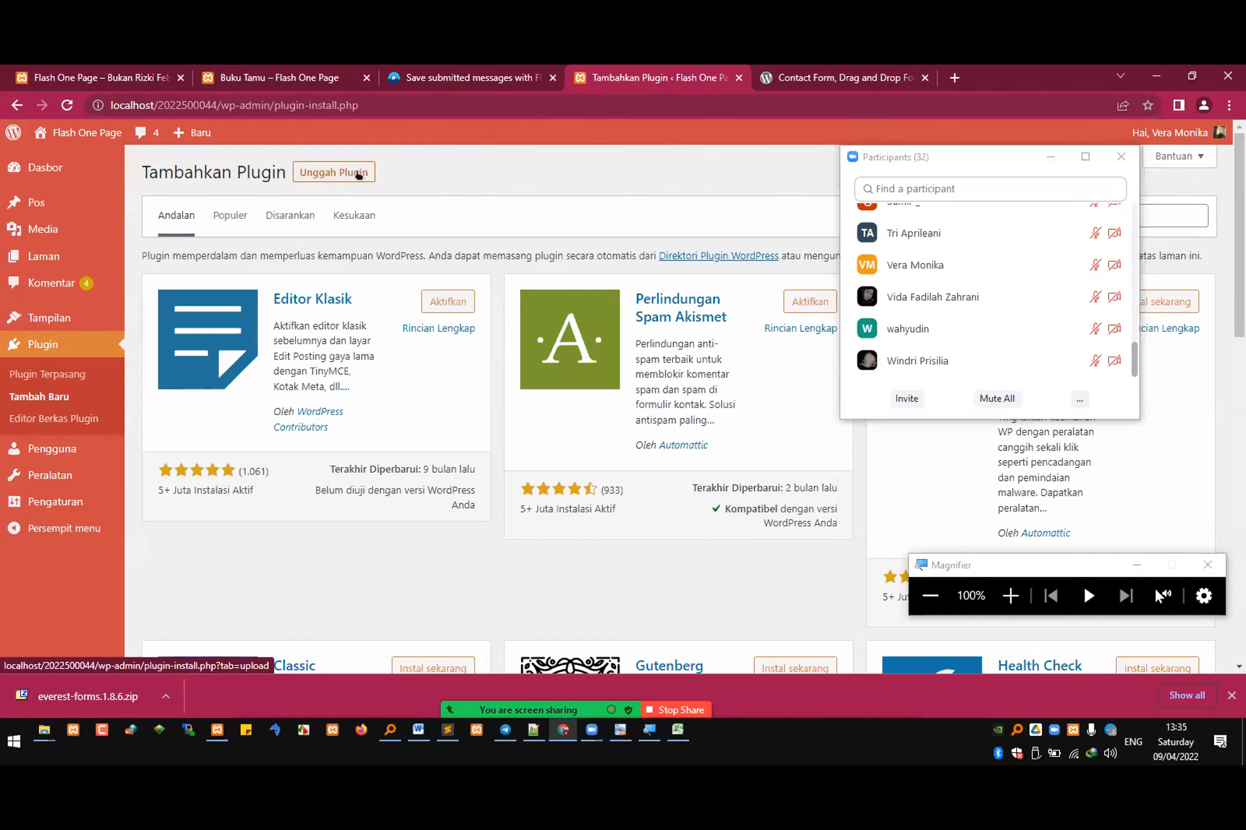
pyautogui.click(358, 175)
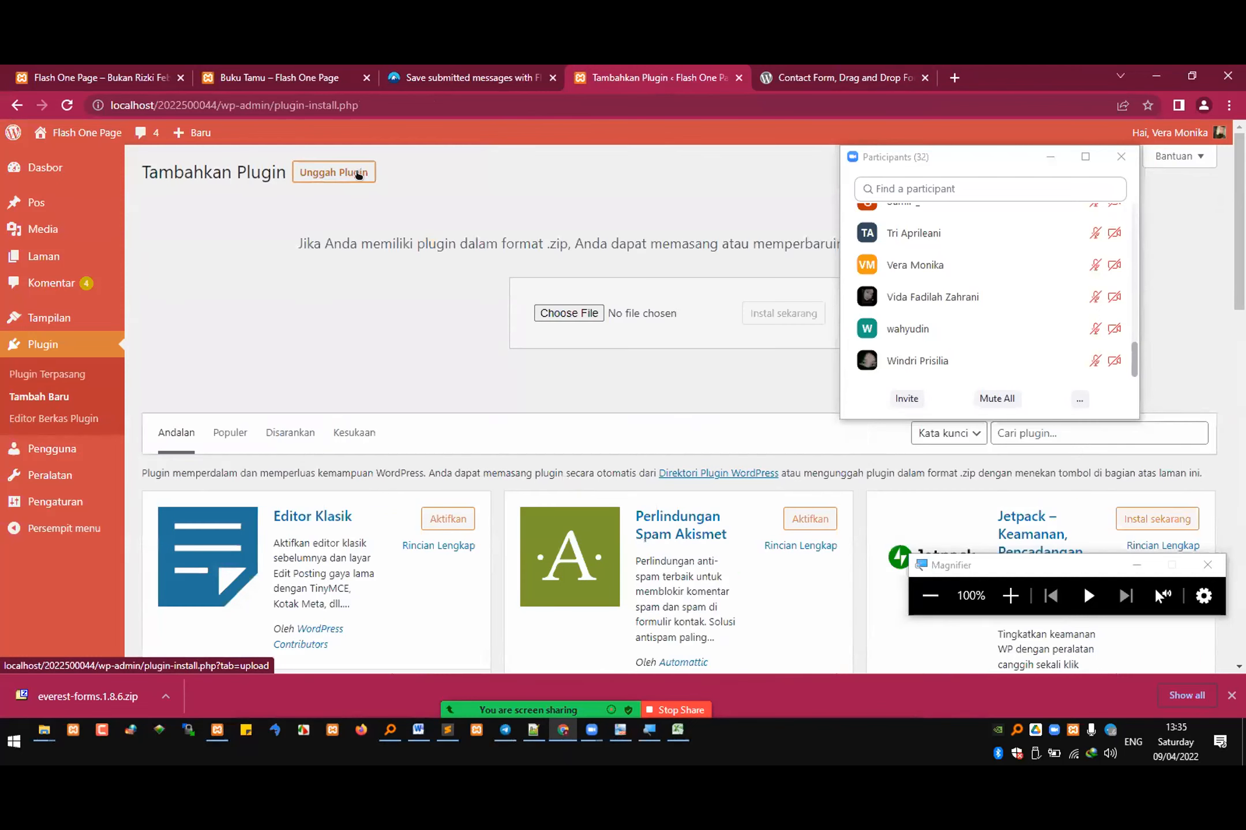
# Step: Choose everest-forms.1.8.6.zip from the REKWEB\7\si4b folder as the plugin file to upload
pyautogui.click(581, 313)
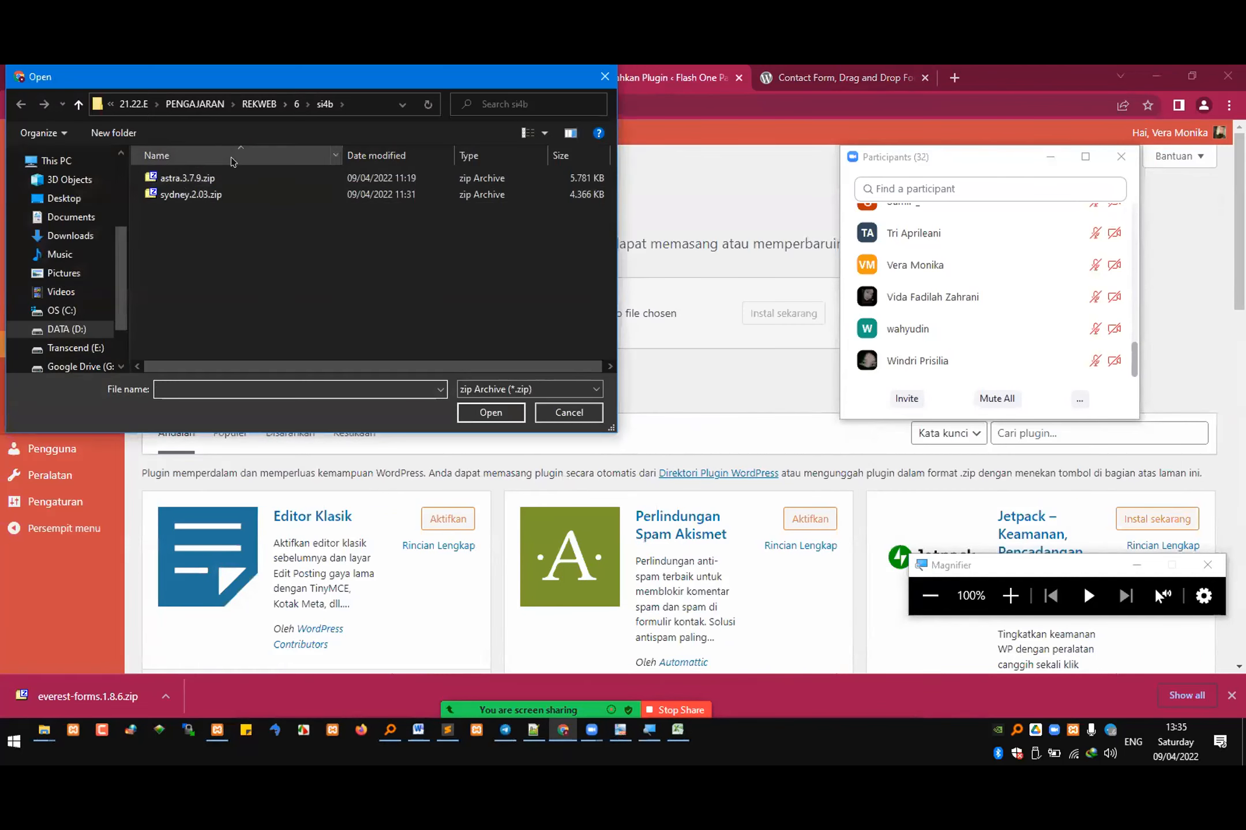
pyautogui.click(259, 104)
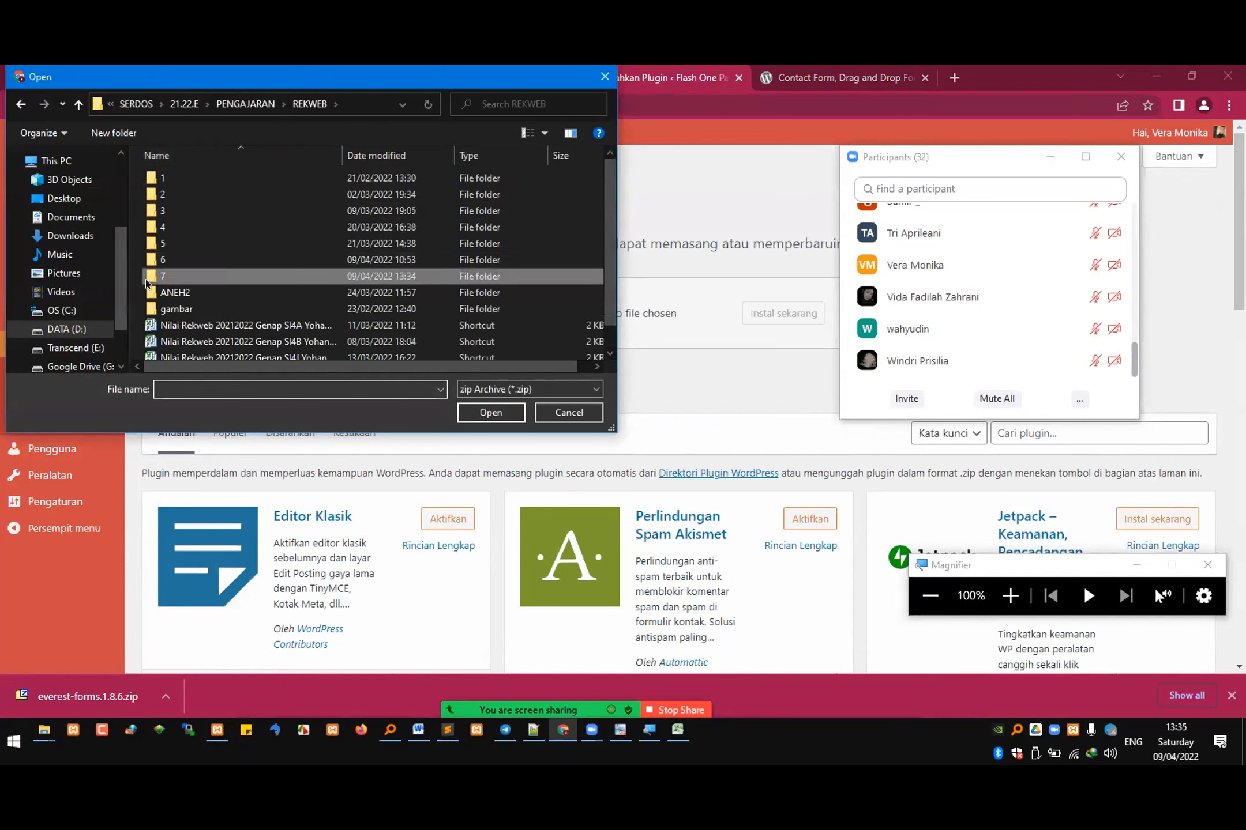
pyautogui.doubleClick(149, 277)
pyautogui.doubleClick(175, 196)
pyautogui.click(195, 178)
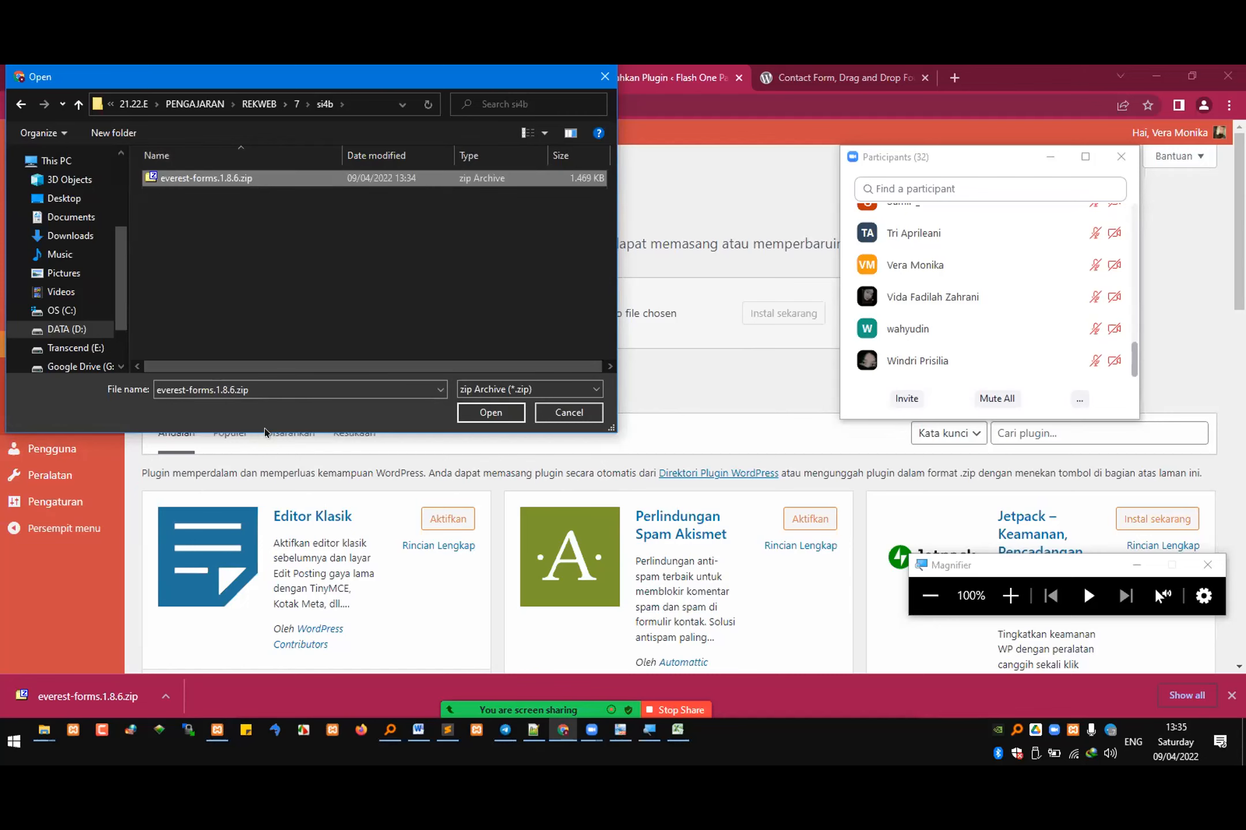
pyautogui.click(475, 414)
# Step: Install the uploaded Everest Forms zip, replacing the already installed copy, and activate the plugin
pyautogui.click(781, 313)
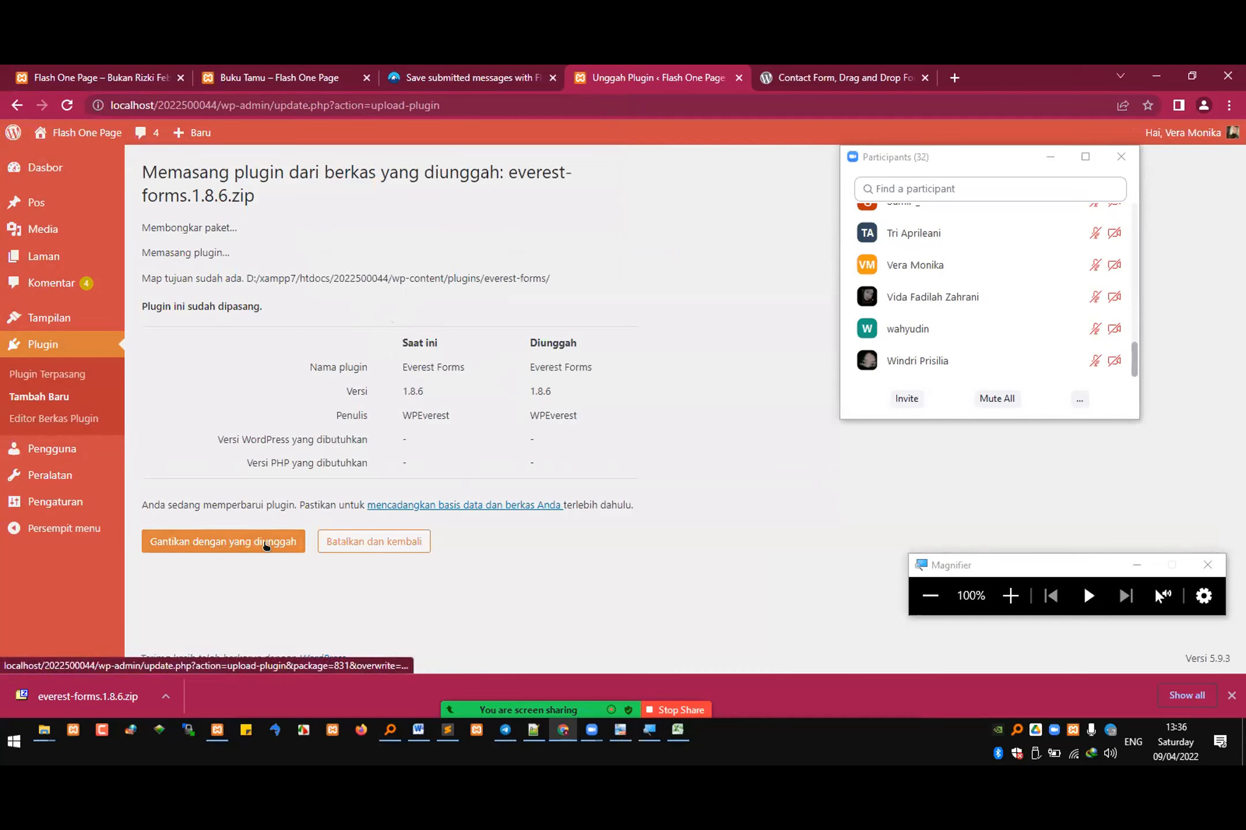
pyautogui.click(265, 543)
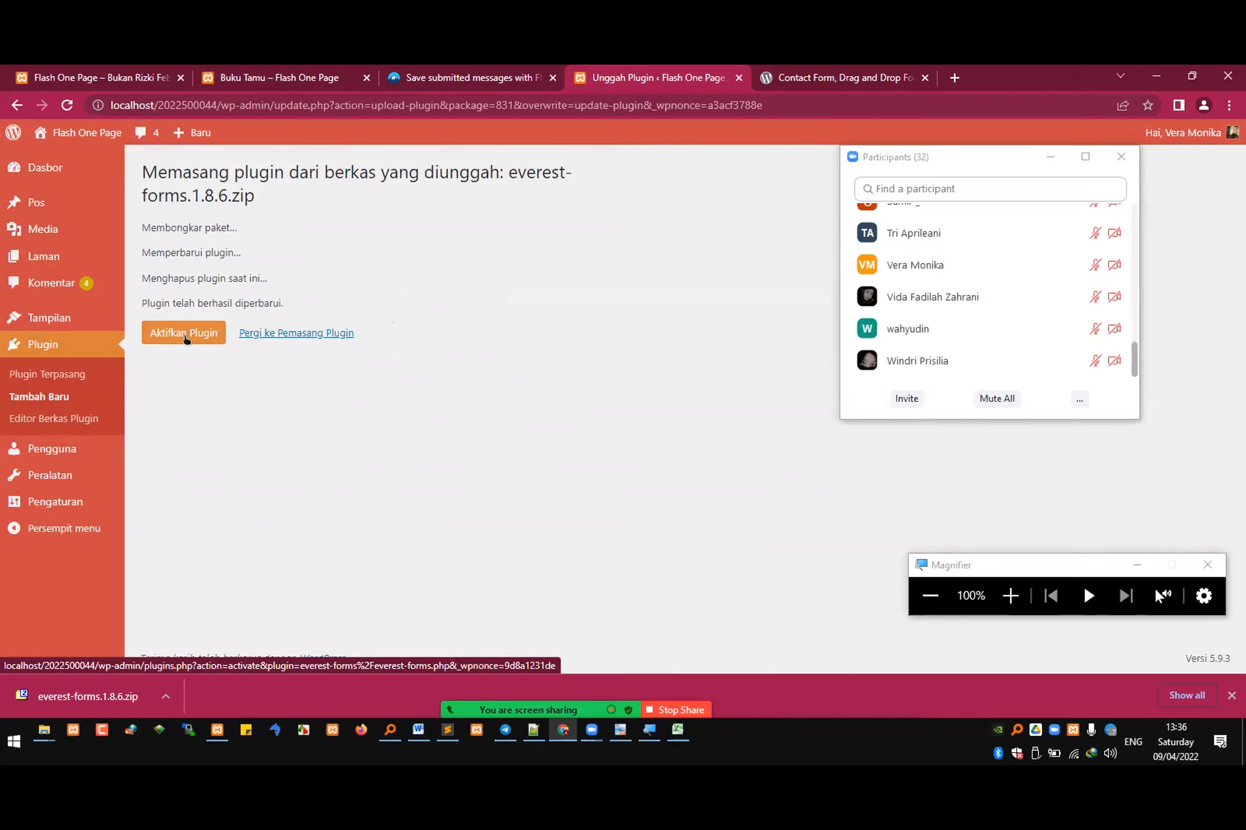
pyautogui.click(185, 339)
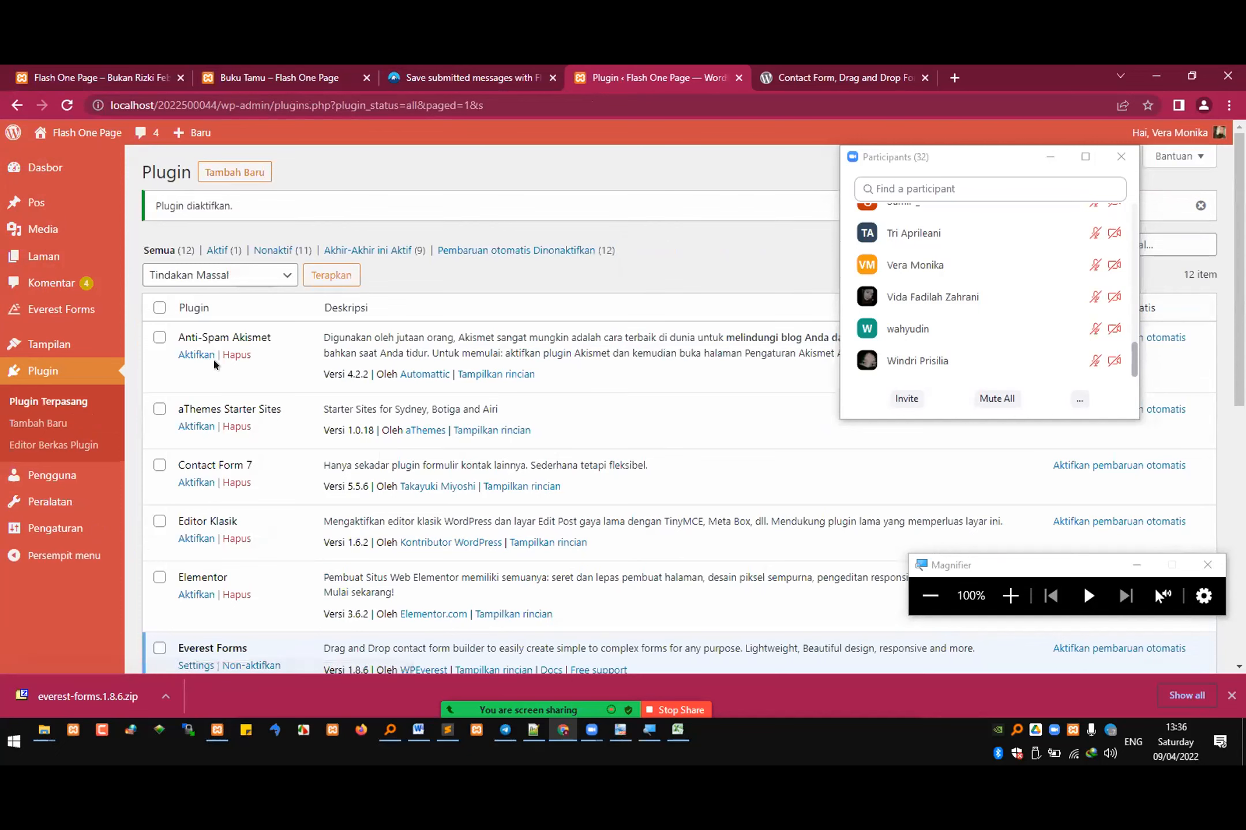
# Step: Filter the plugin list to active plugins and open the Everest Forms settings
pyautogui.click(217, 250)
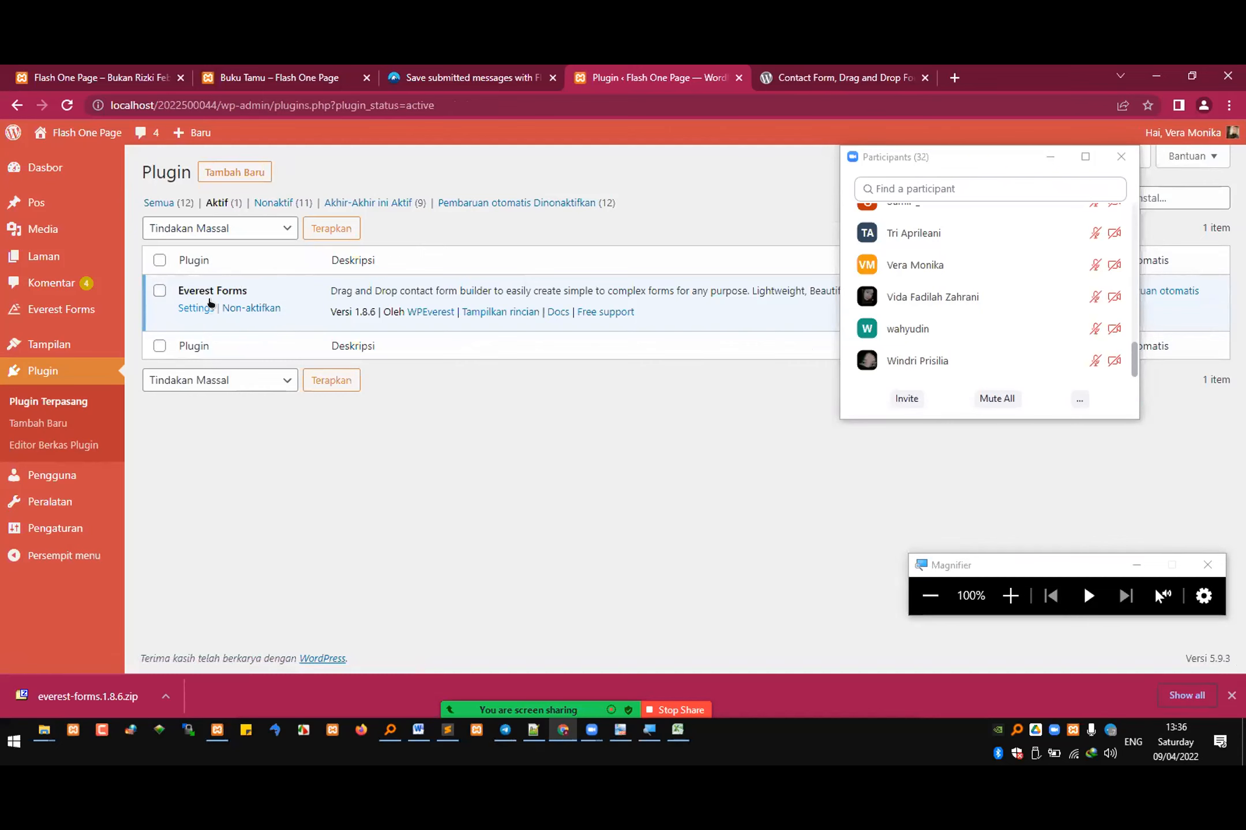
pyautogui.click(1013, 588)
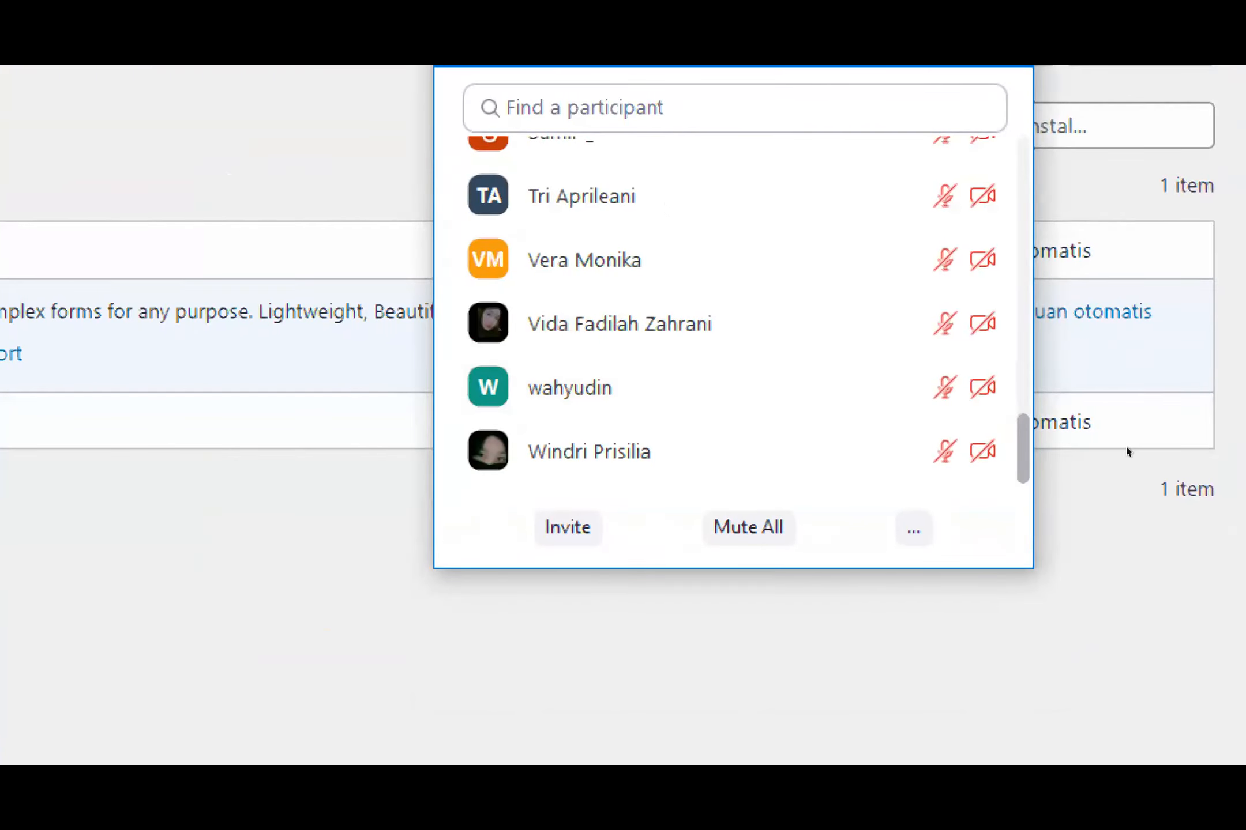
pyautogui.moveTo(1023, 449); pyautogui.dragTo(1023, 175)
pyautogui.click(392, 350)
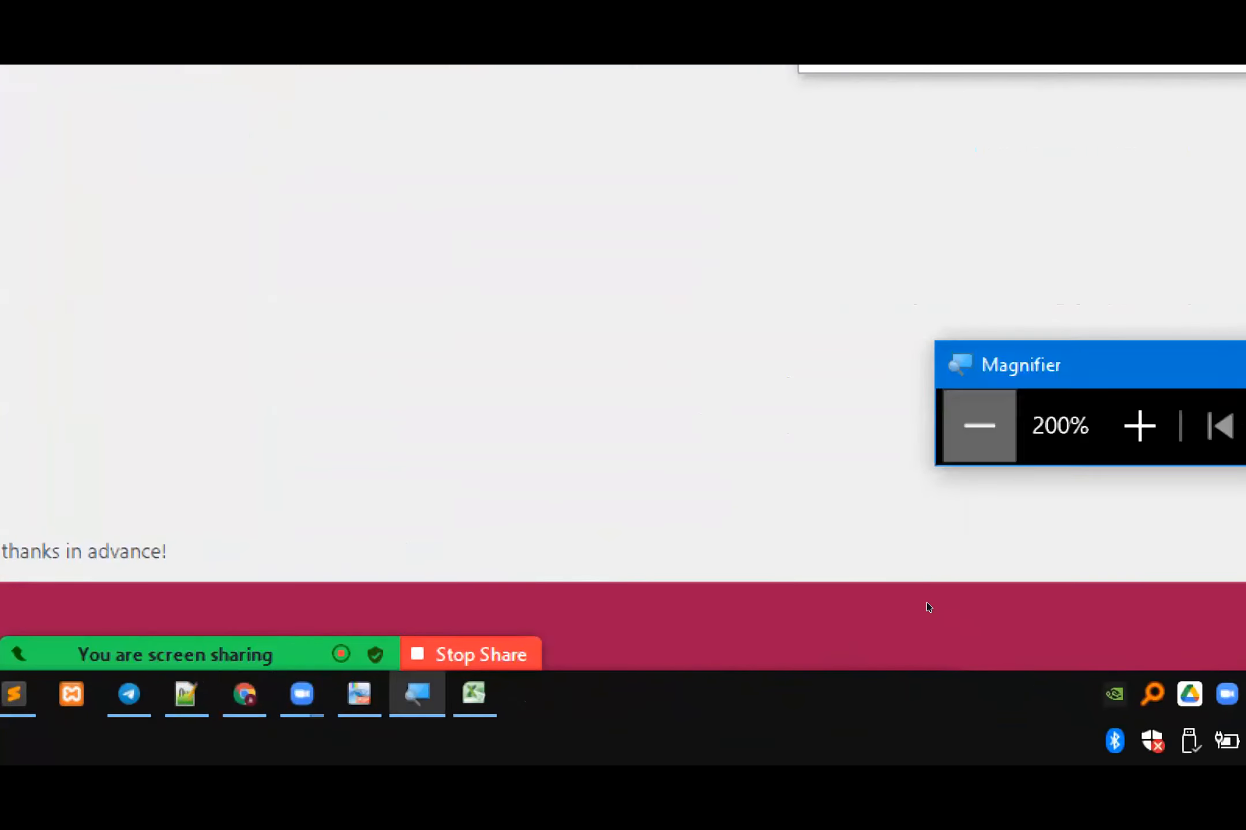
pyautogui.click(978, 426)
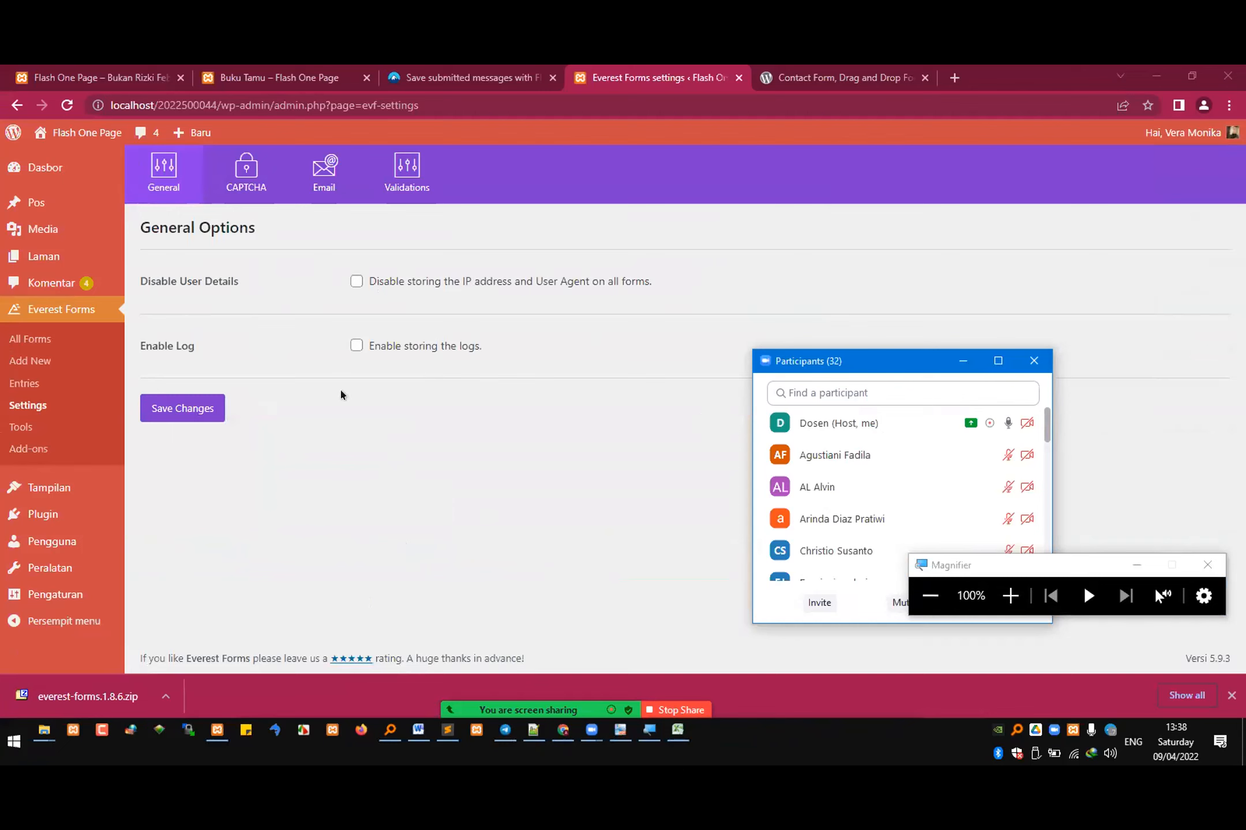
# Step: Review the CAPTCHA, Email and Validations sections of the Everest Forms settings
pyautogui.click(253, 185)
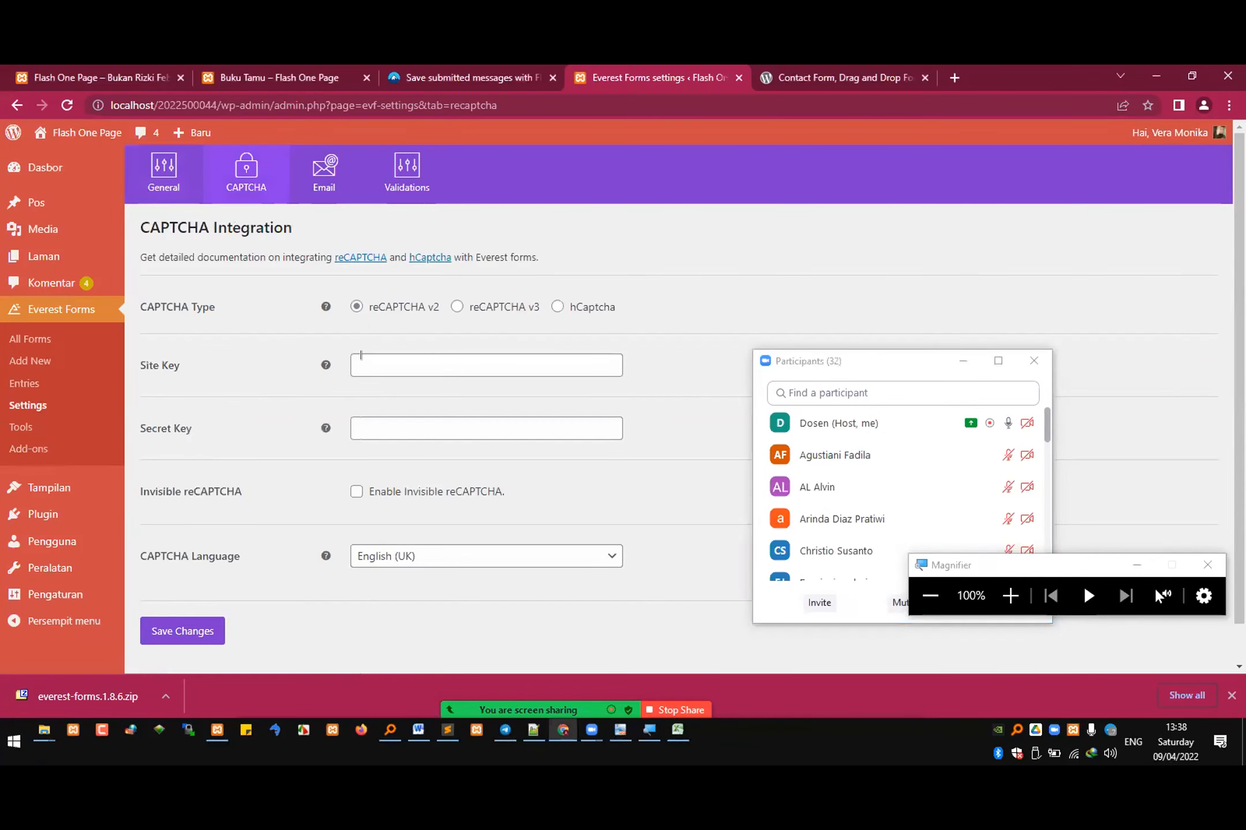
pyautogui.scroll(-1, 390, 413)
pyautogui.scroll(1, 404, 316)
pyautogui.click(312, 190)
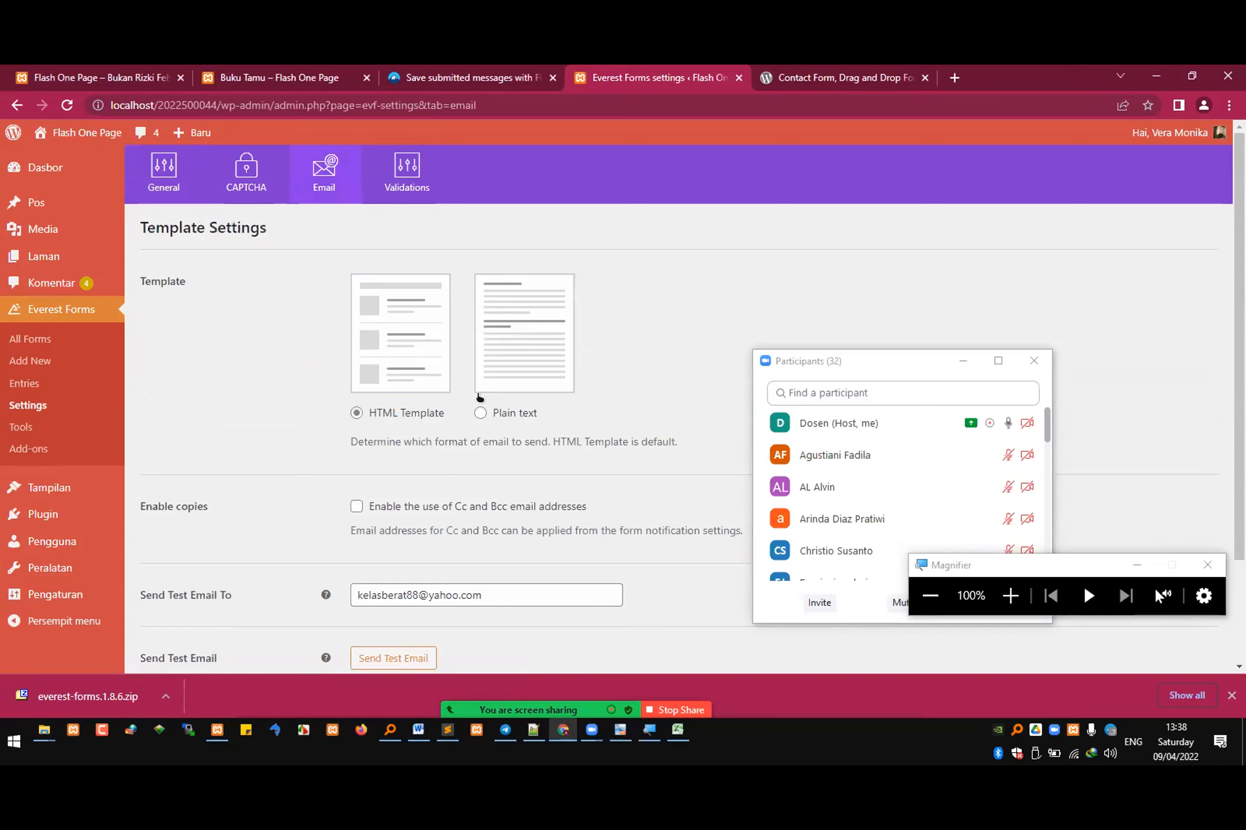
pyautogui.scroll(-1, 480, 397)
pyautogui.scroll(1, 477, 396)
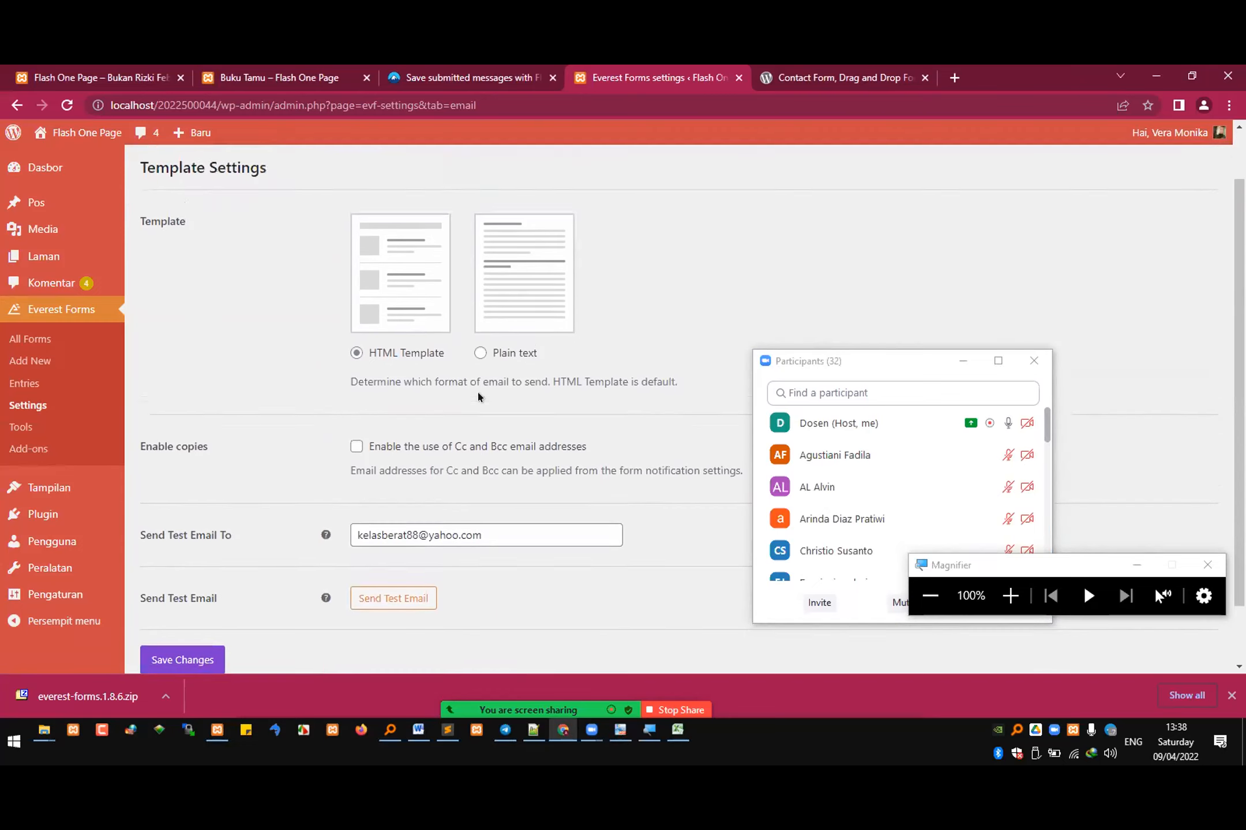
pyautogui.click(407, 173)
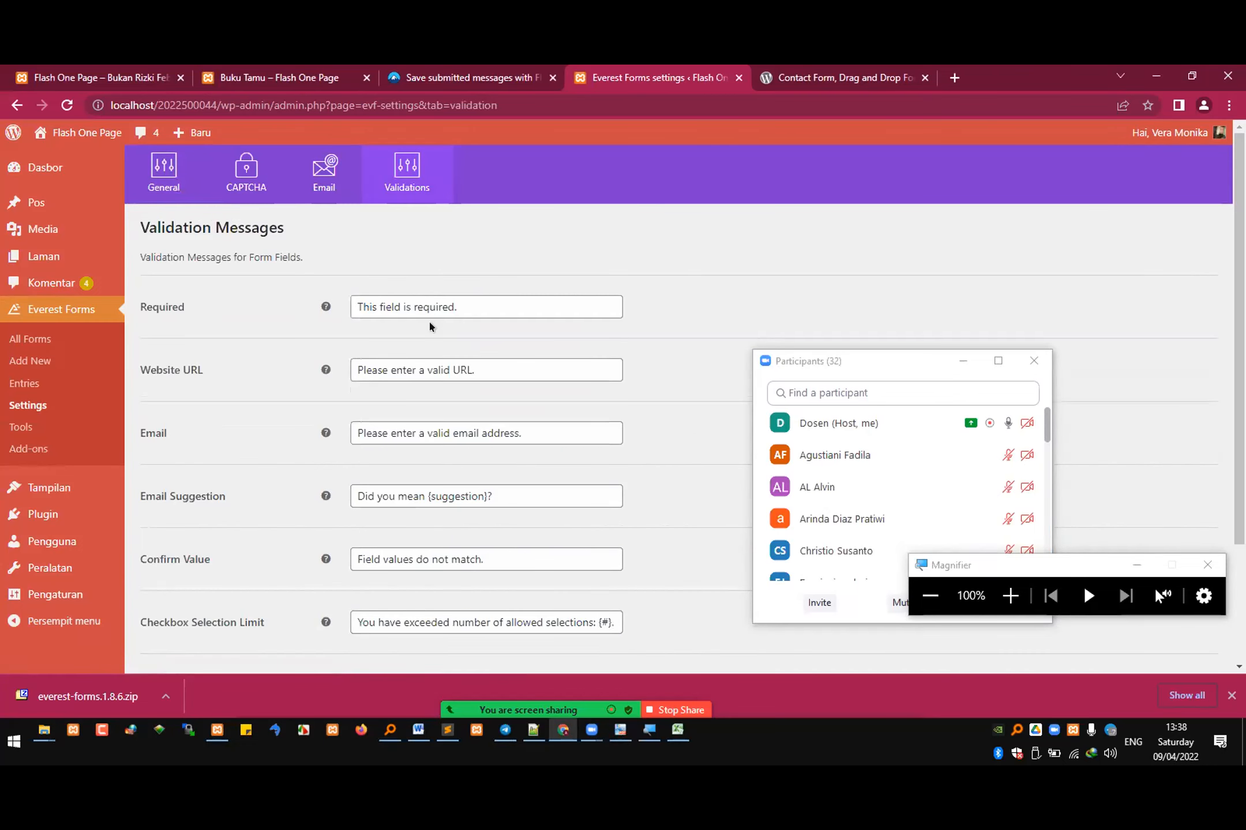
pyautogui.scroll(-1, 432, 333)
pyautogui.scroll(-2, 429, 331)
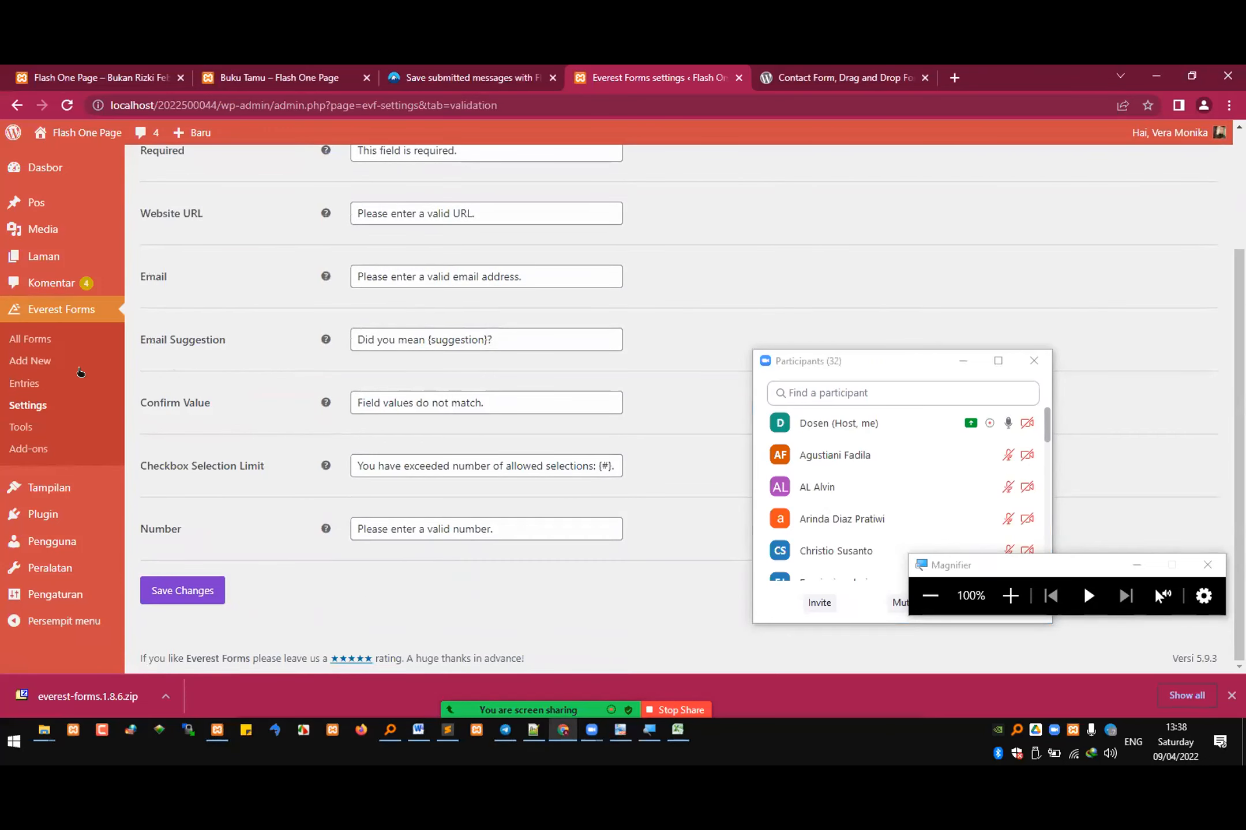
# Step: Create a new Everest Forms form from scratch named bukutamu
pyautogui.click(29, 362)
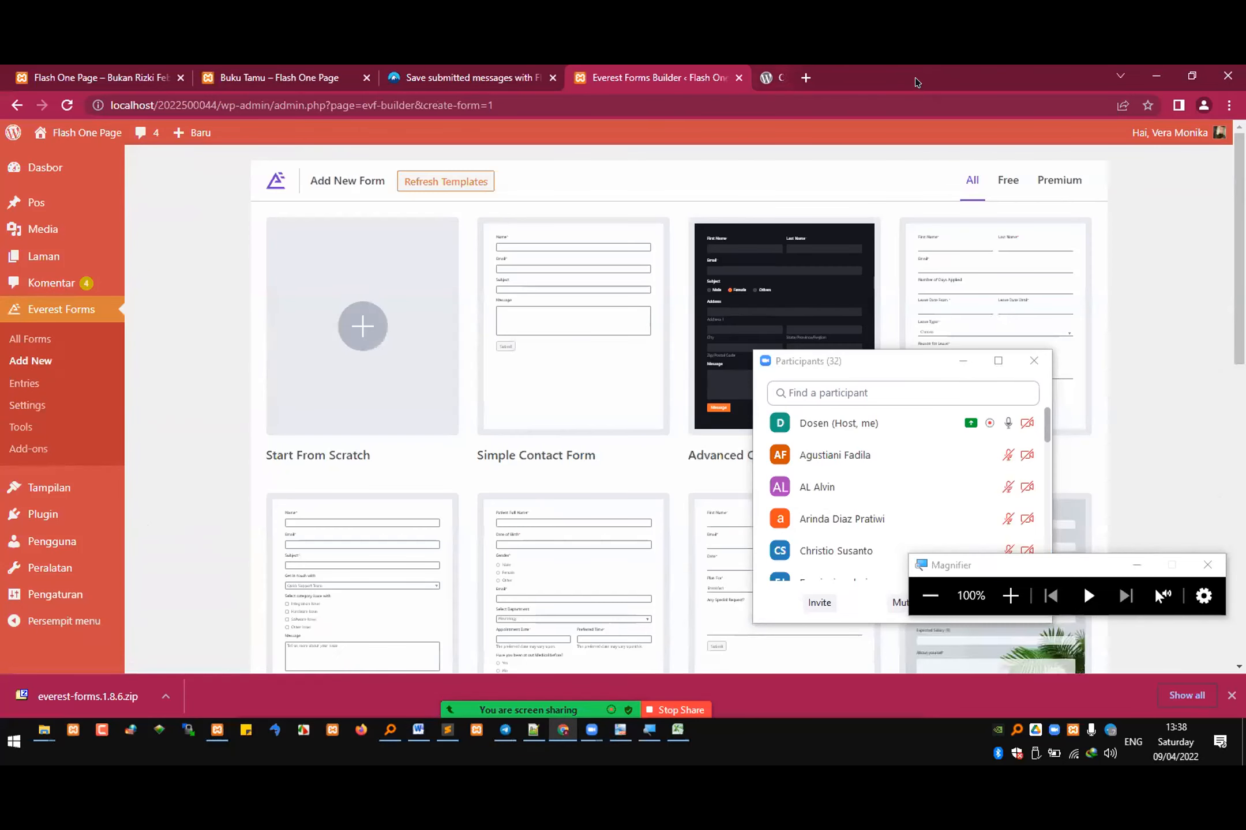
pyautogui.click(854, 362)
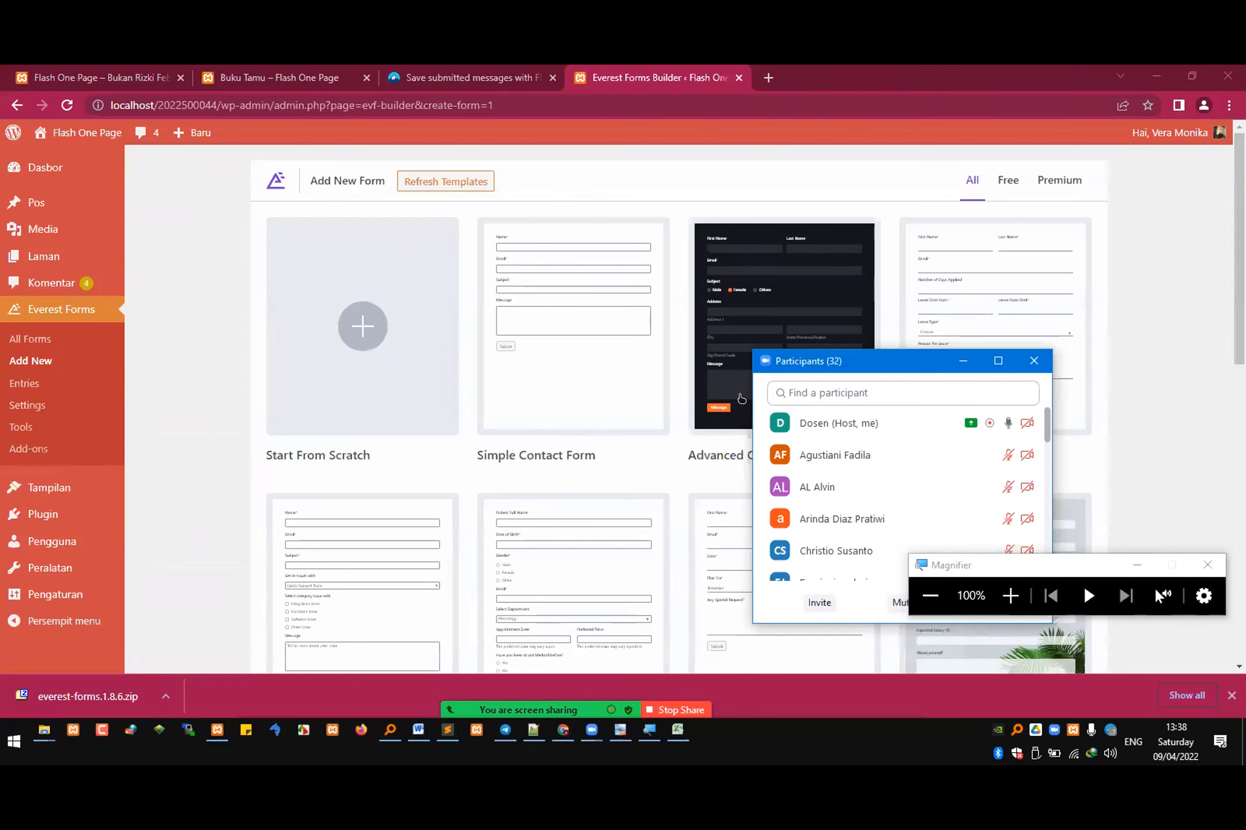
pyautogui.click(742, 399)
pyautogui.scroll(-5, 751, 440)
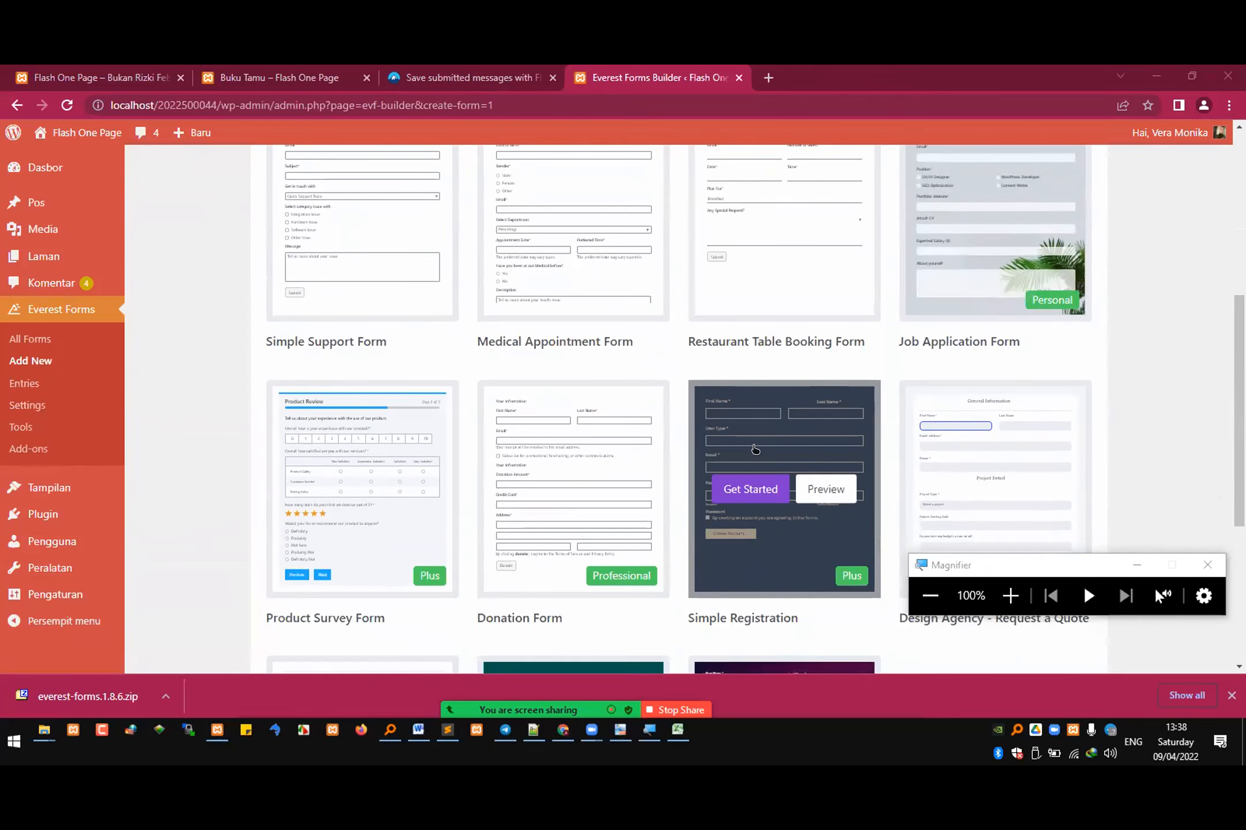
pyautogui.scroll(-5, 755, 449)
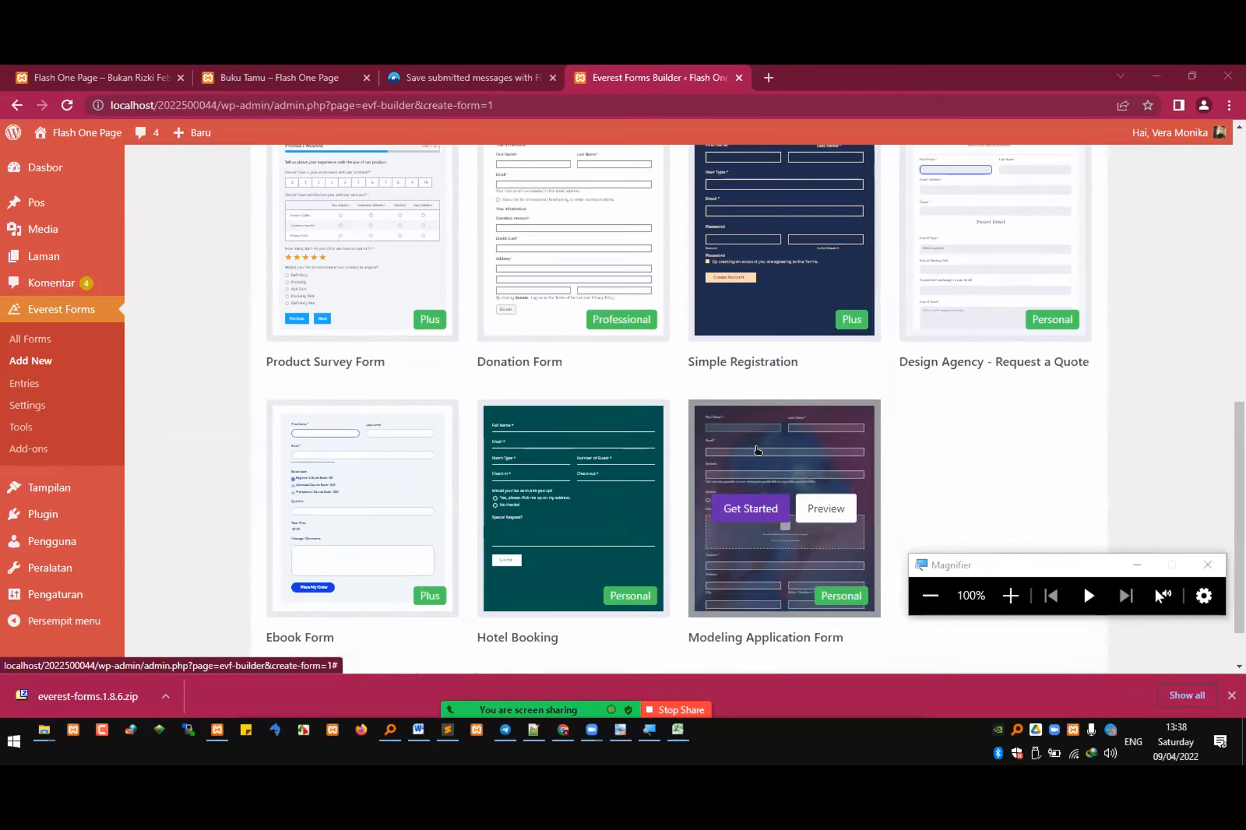
pyautogui.scroll(7, 753, 440)
pyautogui.scroll(3, 754, 440)
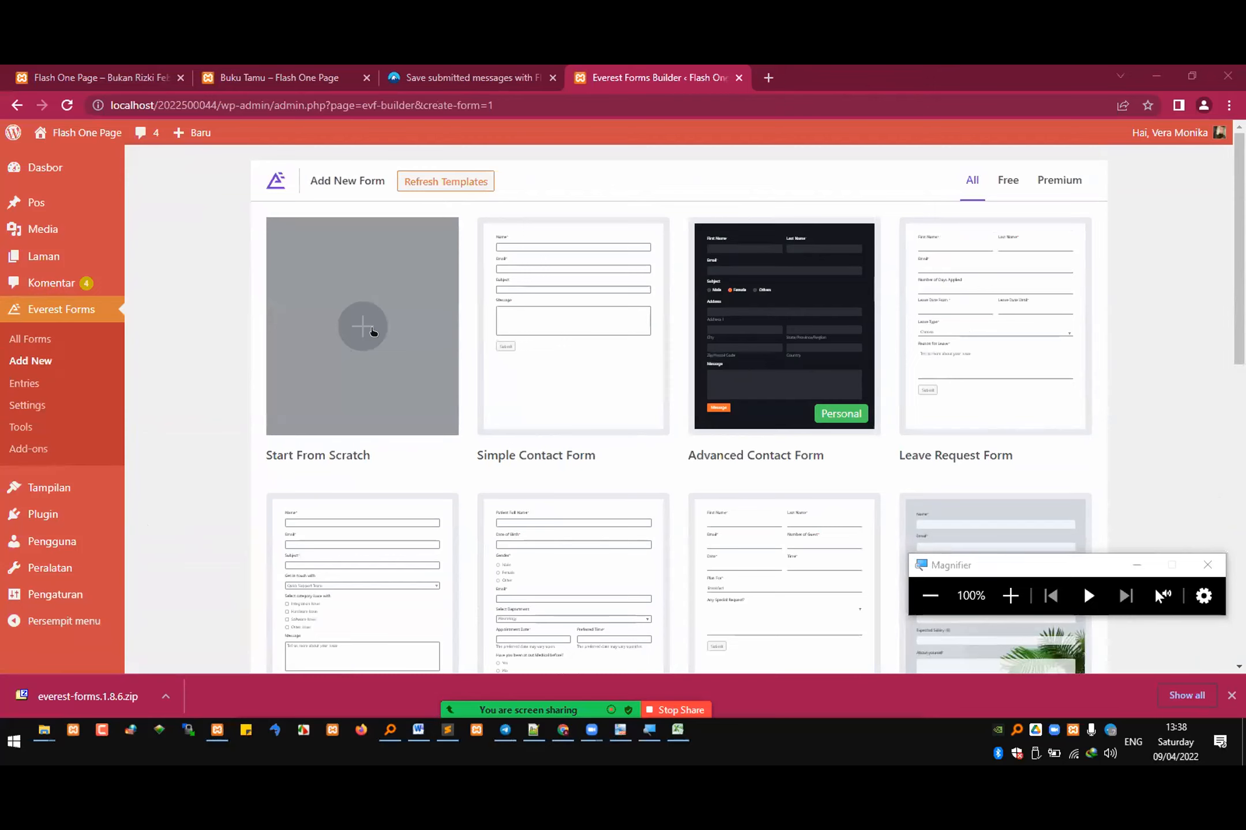
pyautogui.click(372, 328)
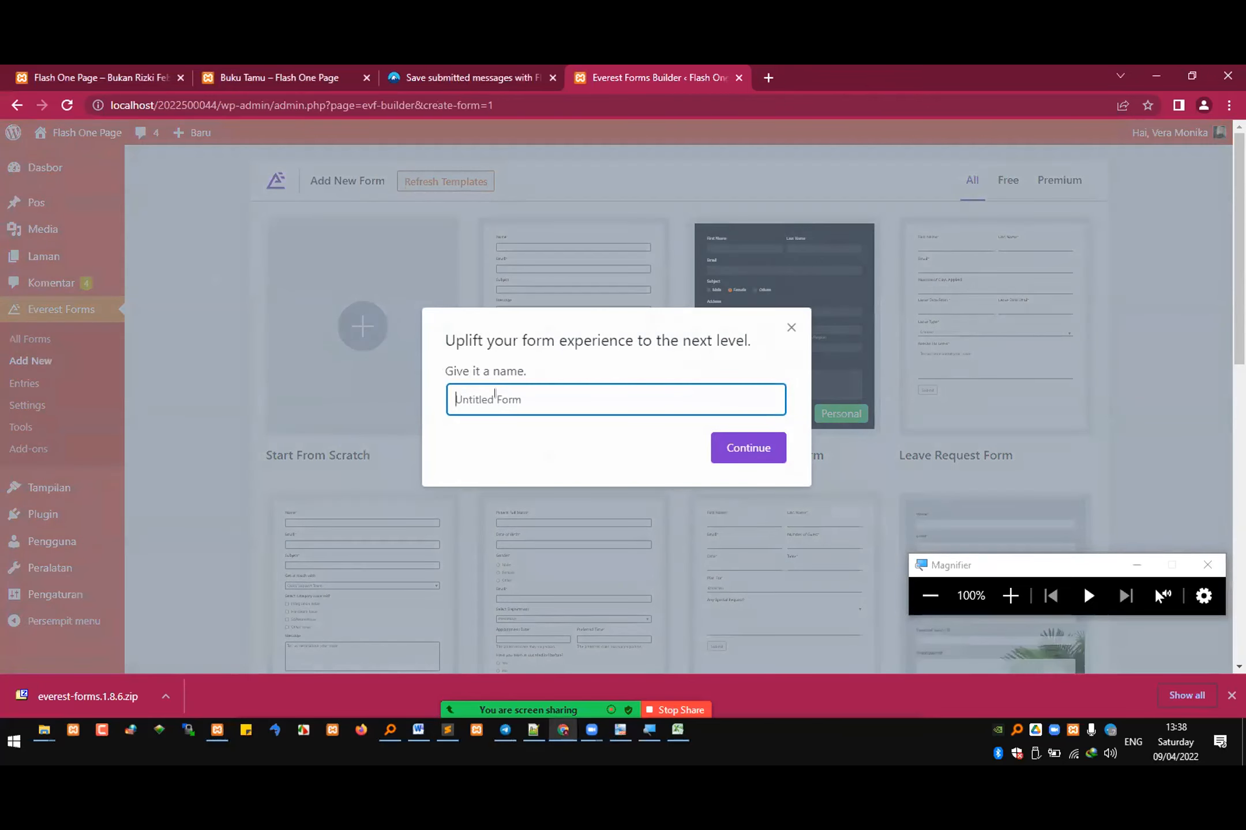
pyautogui.write('bukutamu')
pyautogui.click(748, 448)
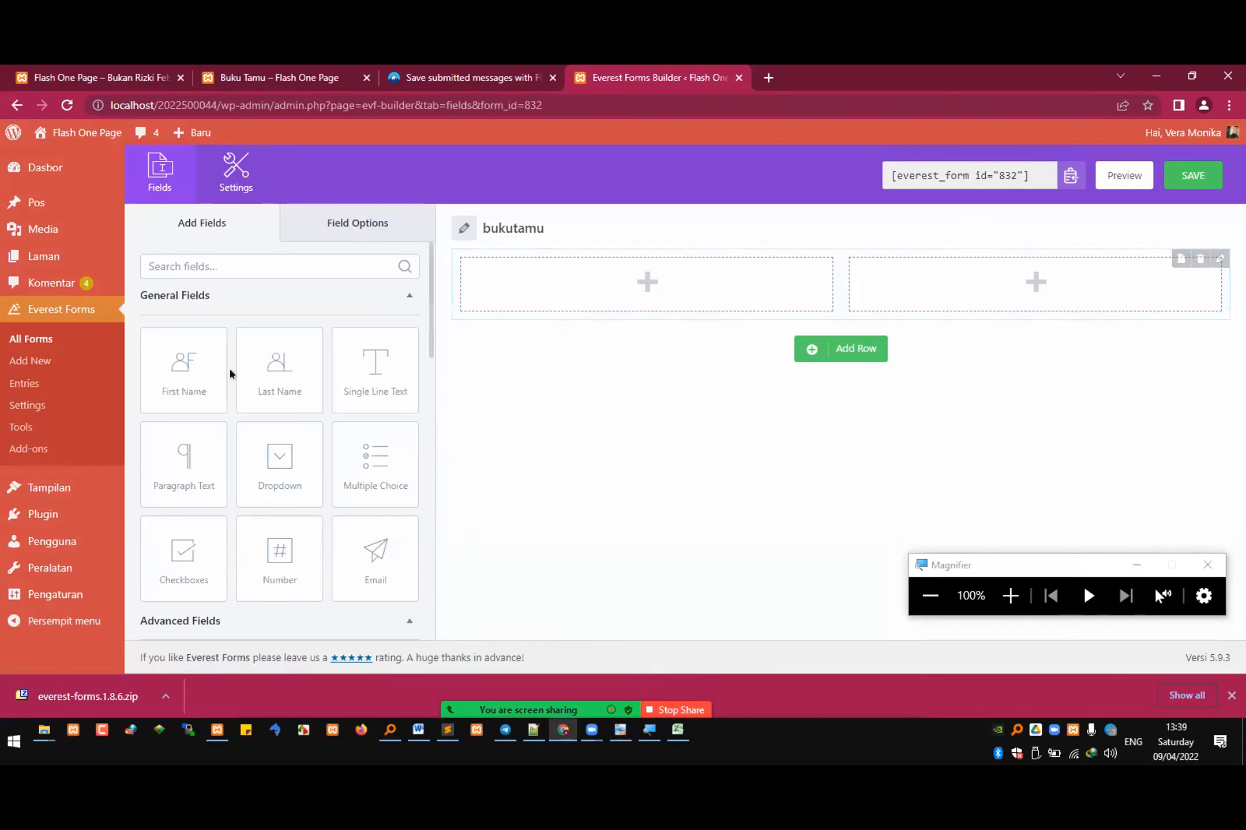
# Step: Add a required First Name field labelled Nama Lengkap to the first column of the bukutamu form
pyautogui.moveTo(181, 385); pyautogui.dragTo(494, 300)
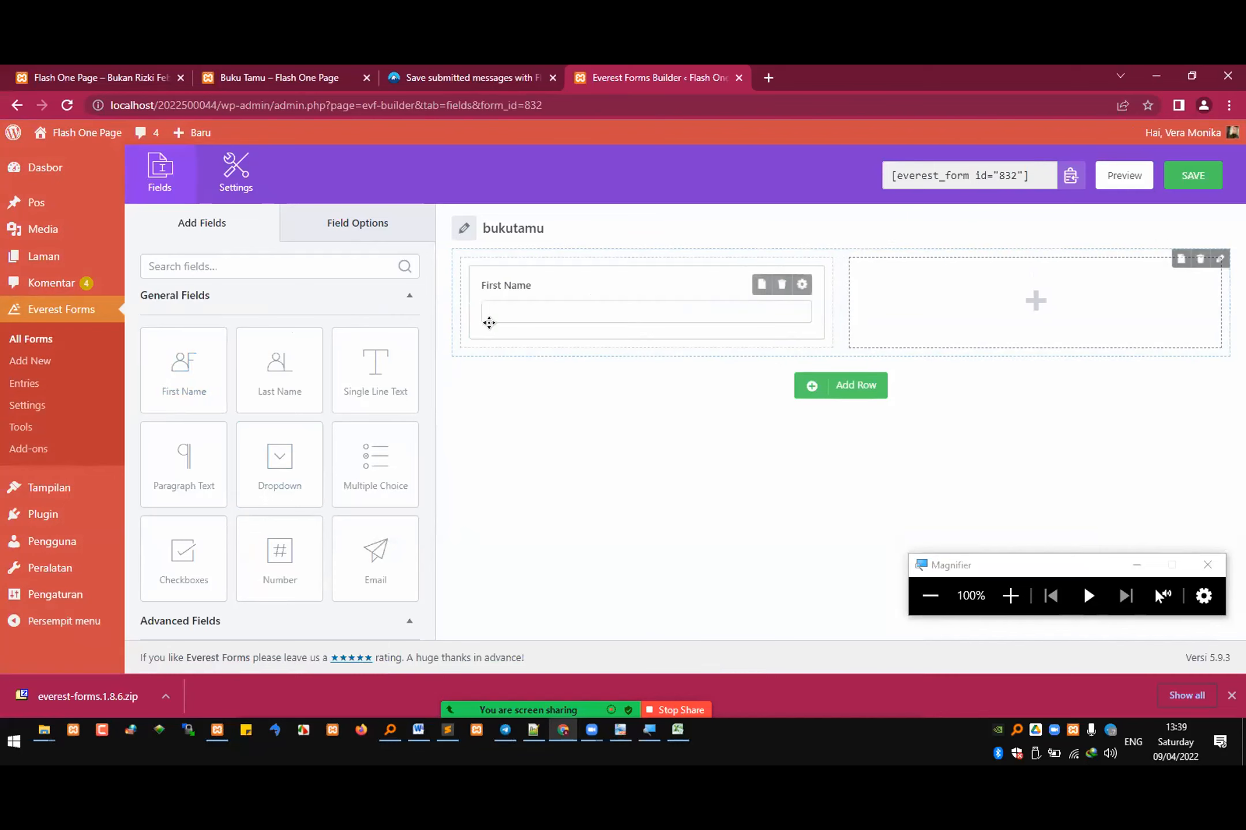
pyautogui.click(508, 285)
pyautogui.click(300, 338)
pyautogui.hotkey('ctrl', 'a')
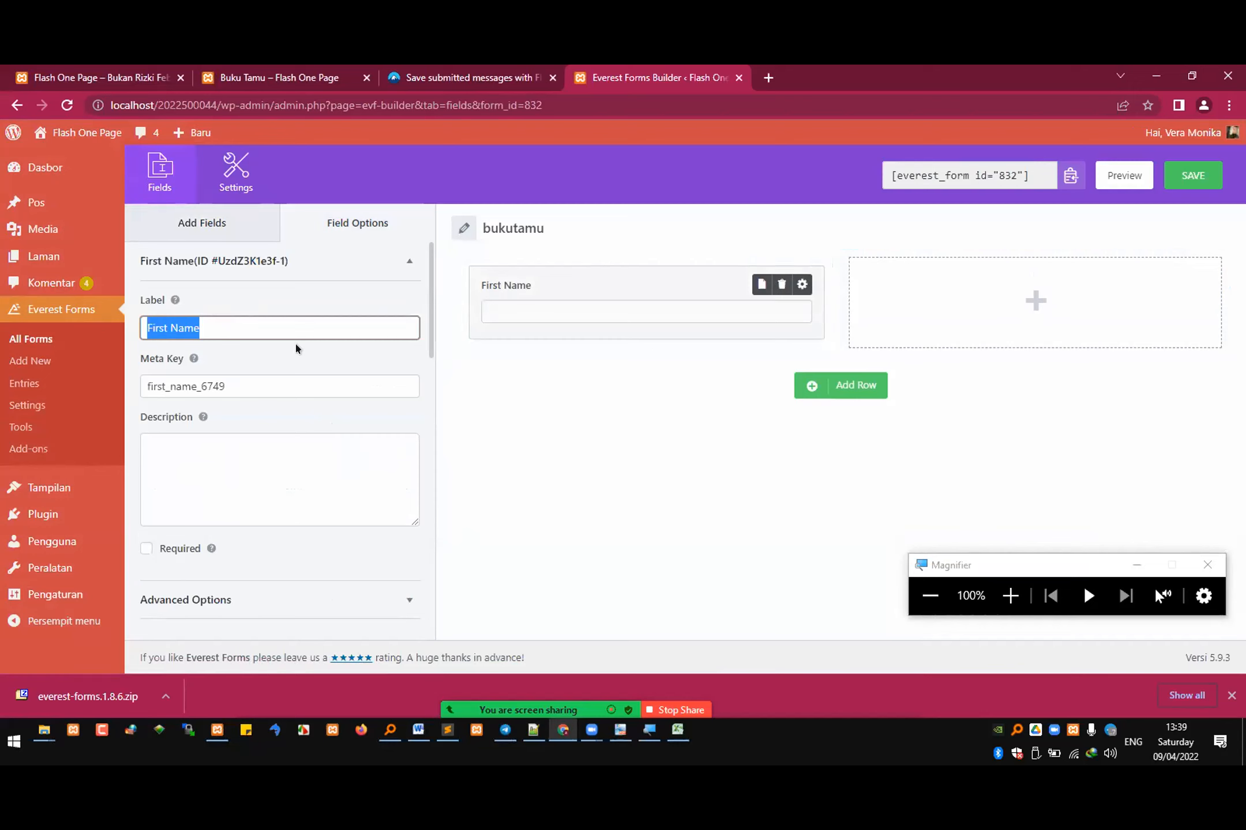
pyautogui.write('Nama Lengkap')
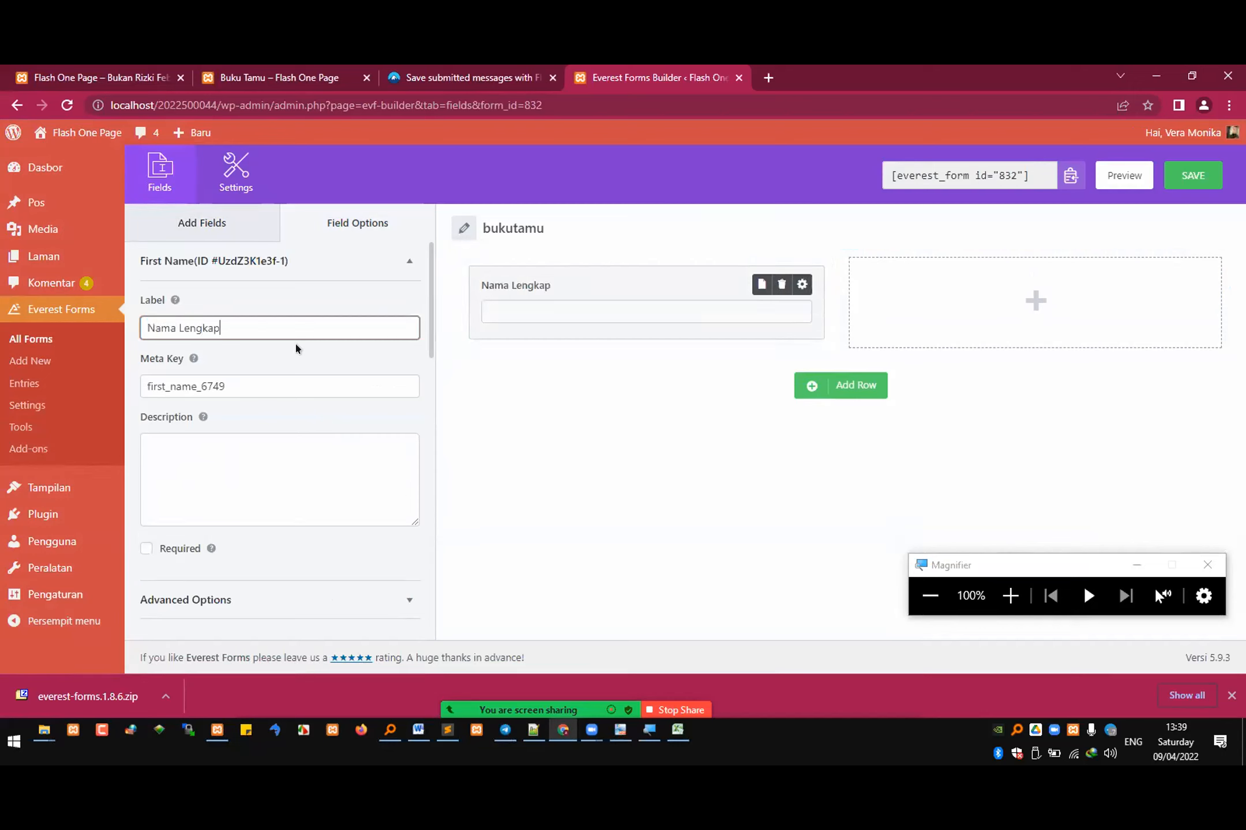
pyautogui.click(247, 384)
pyautogui.click(278, 473)
pyautogui.click(146, 545)
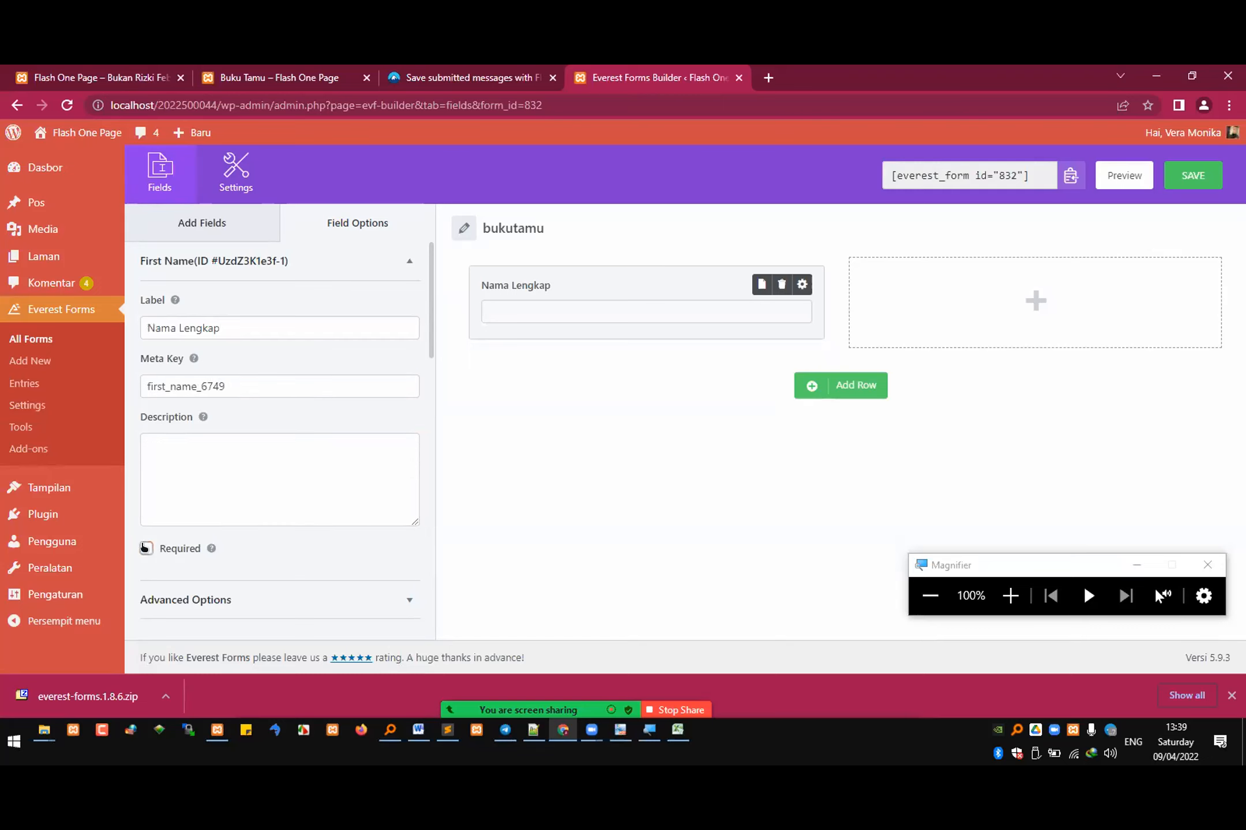
pyautogui.scroll(-1, 382, 486)
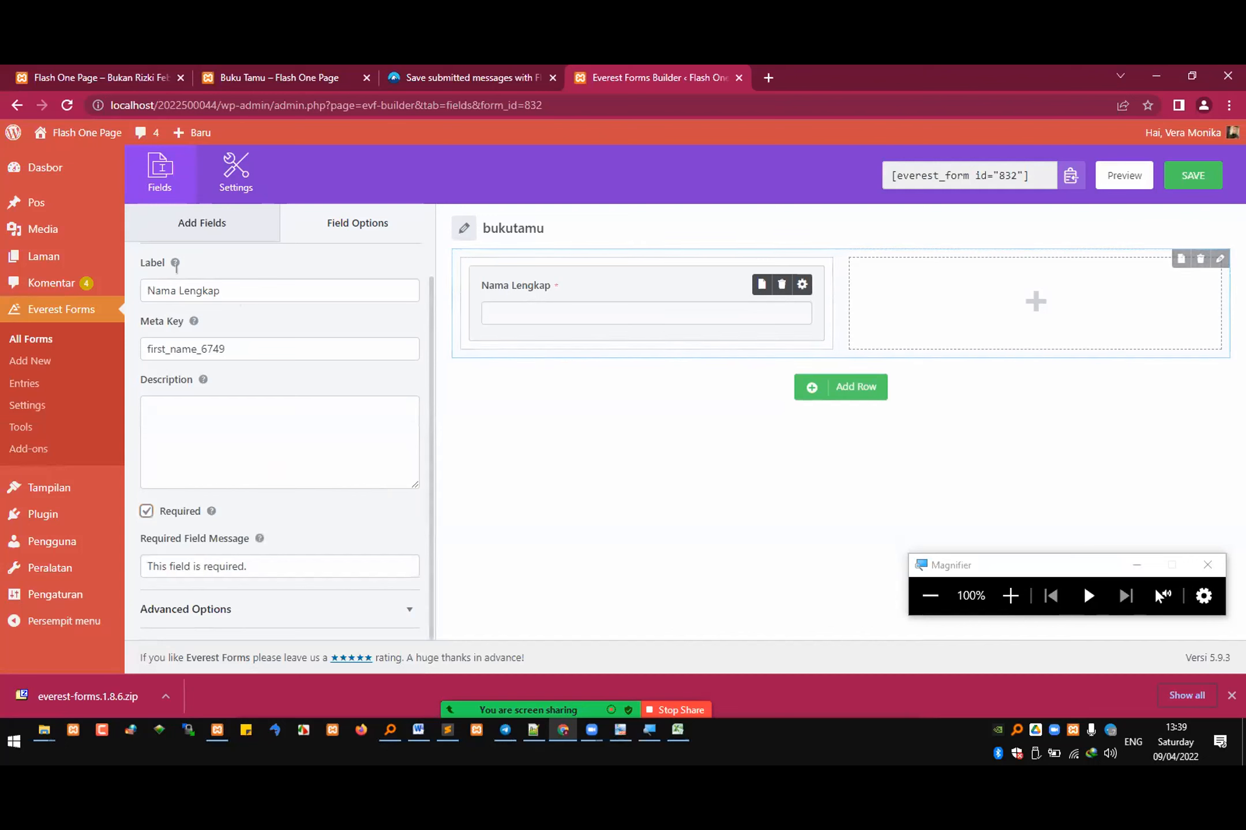
# Step: Add a required Number field labelled Umur below the Nama Lengkap field
pyautogui.click(207, 223)
pyautogui.moveTo(208, 344); pyautogui.dragTo(172, 362)
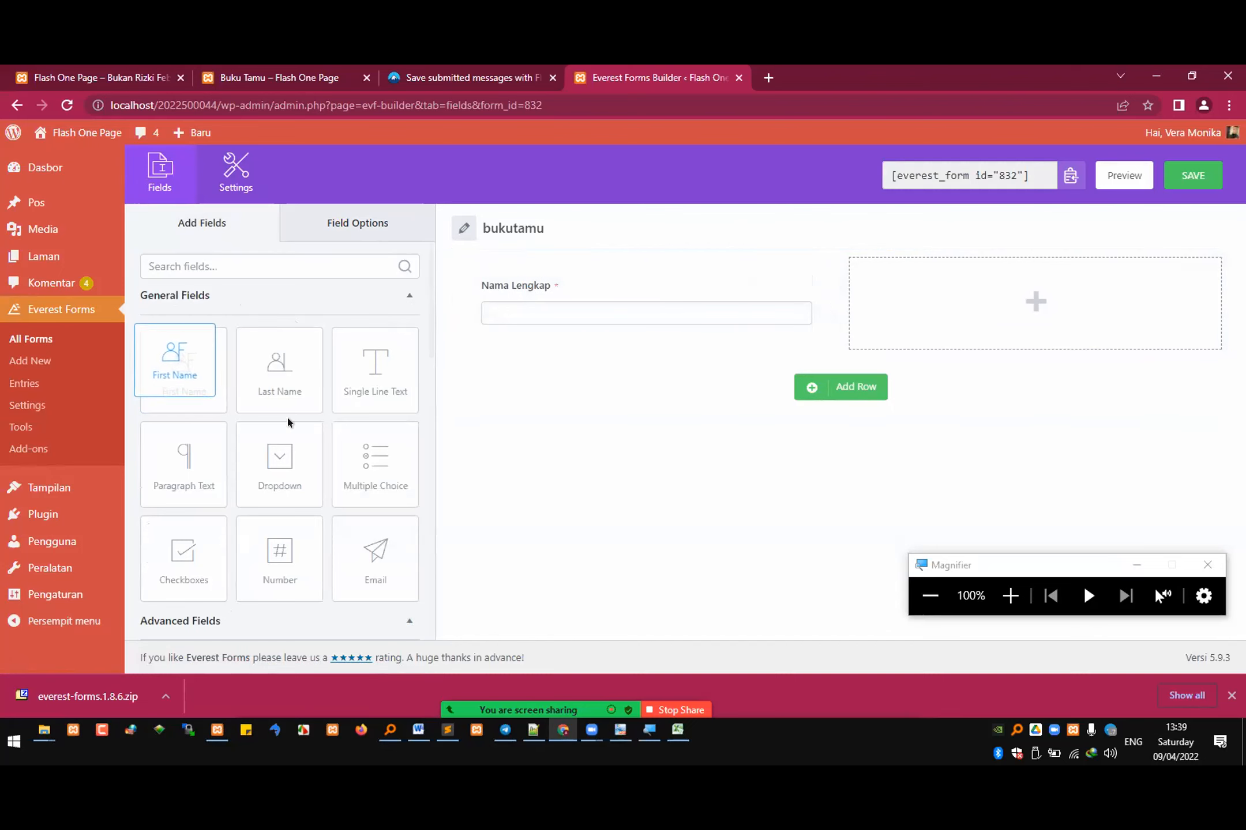
pyautogui.scroll(-1, 294, 421)
pyautogui.moveTo(278, 486); pyautogui.dragTo(491, 379)
pyautogui.click(504, 363)
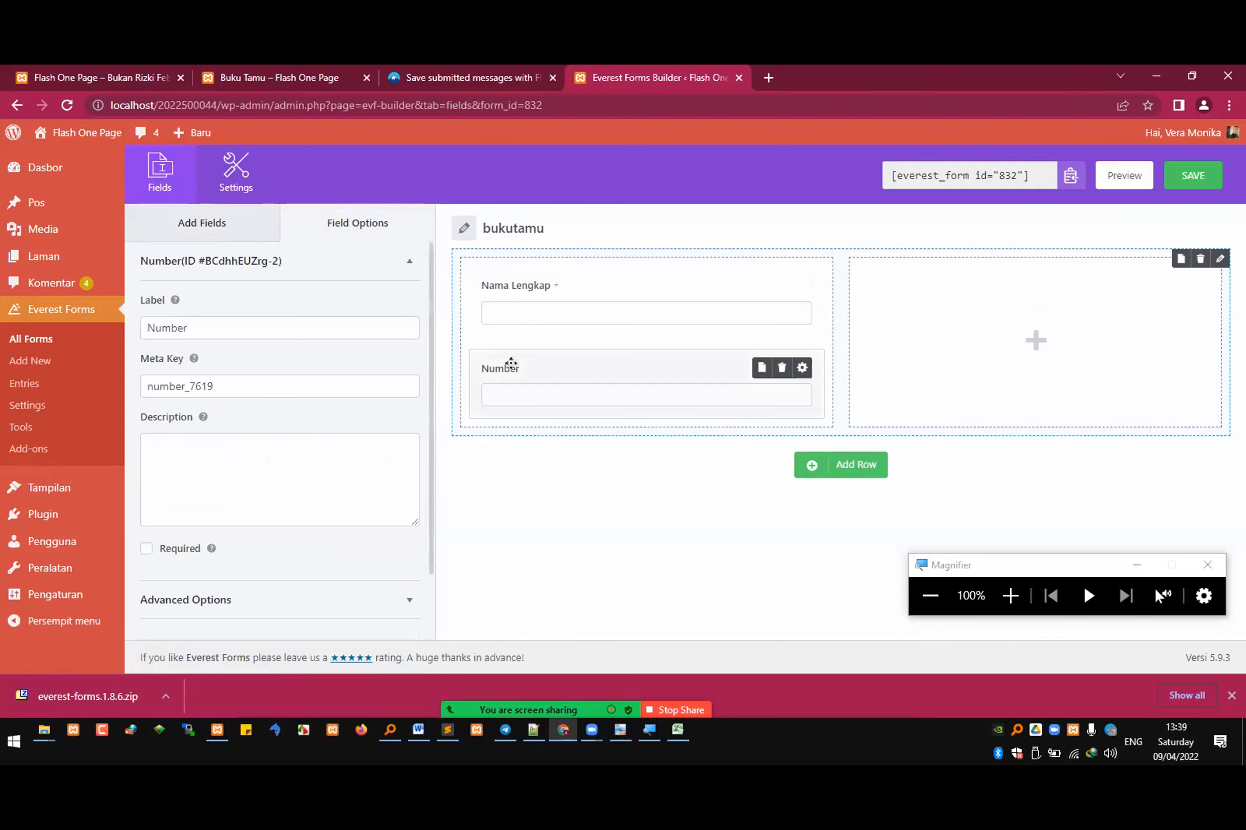
pyautogui.doubleClick(167, 328)
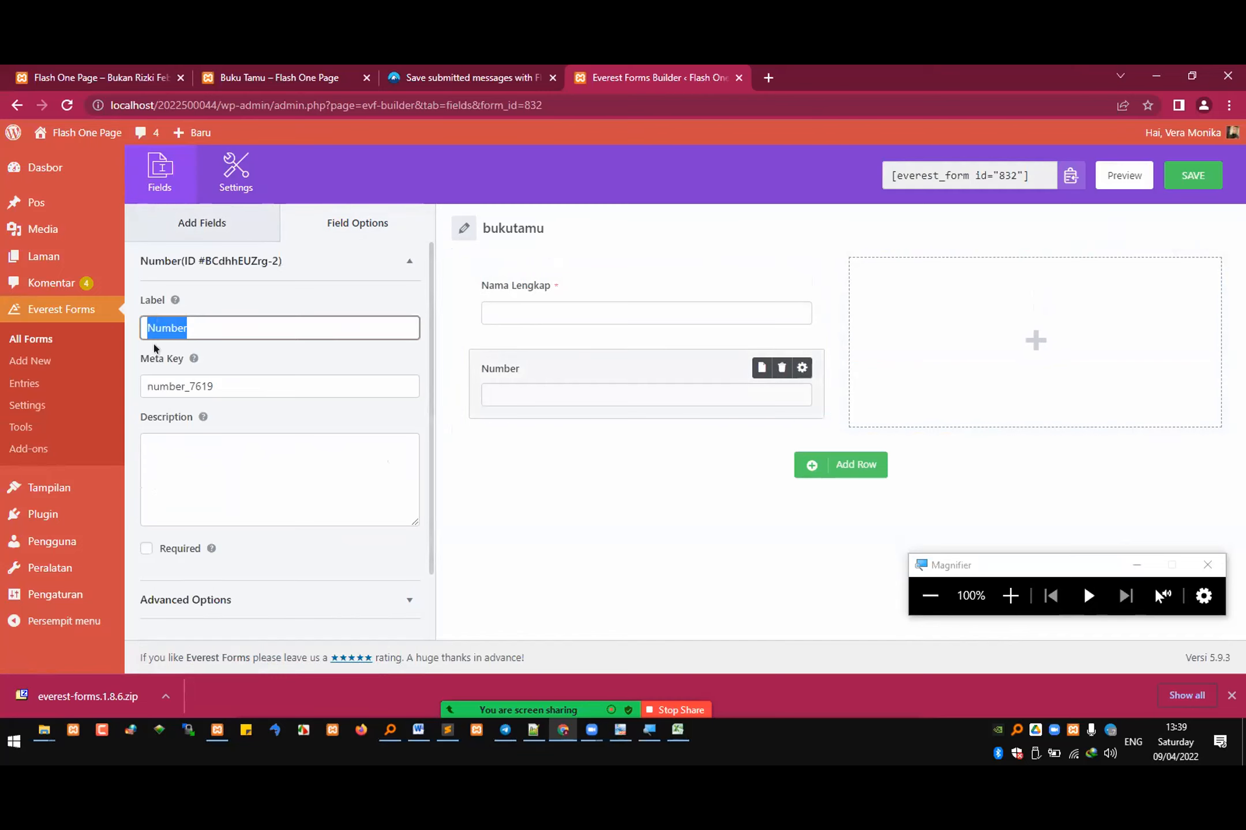
pyautogui.write('Umur')
pyautogui.click(560, 449)
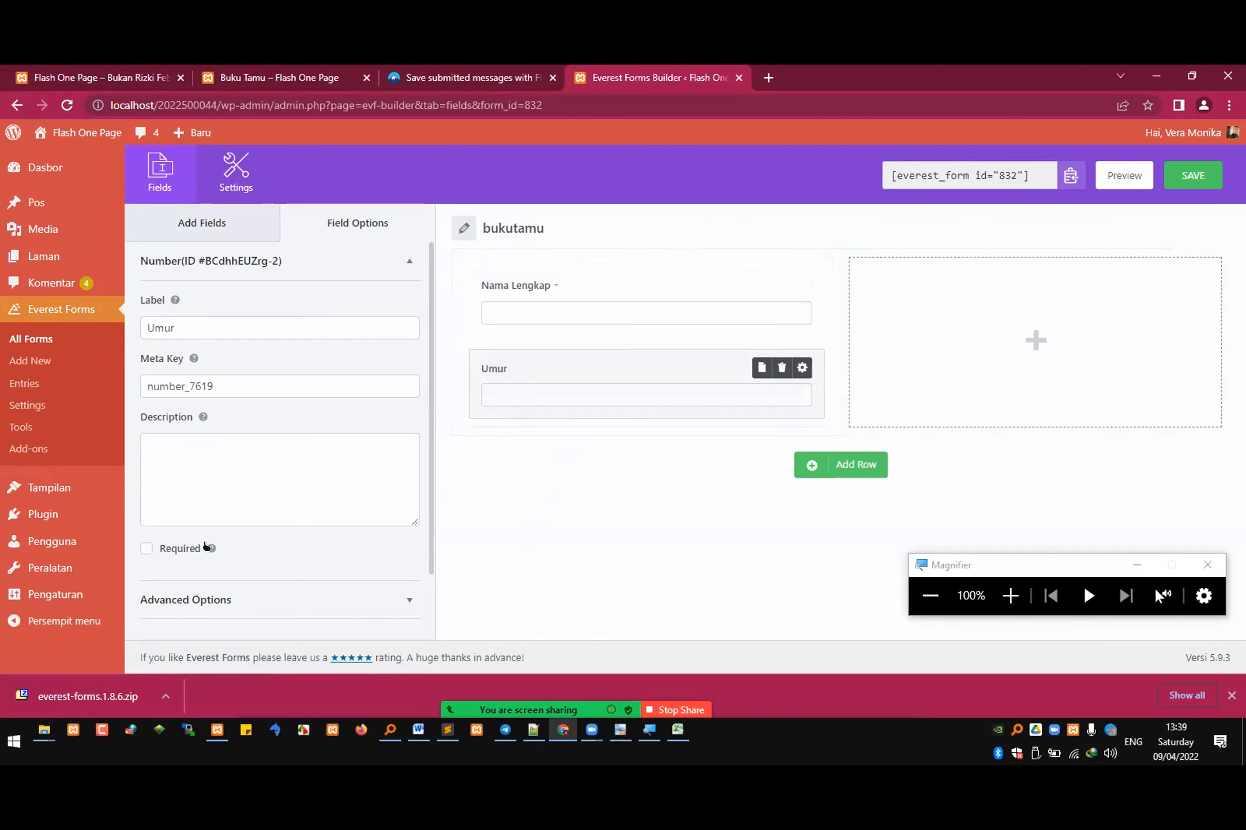
pyautogui.click(145, 548)
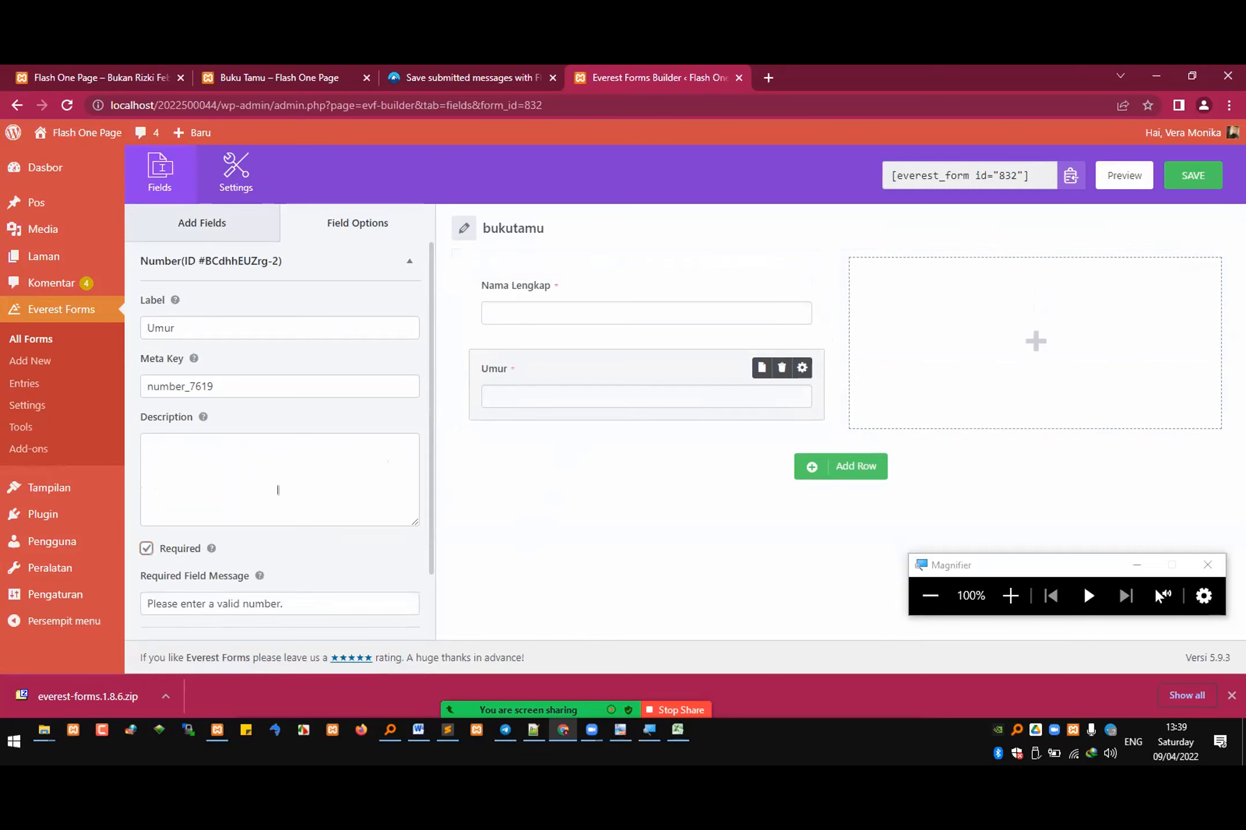
pyautogui.scroll(-1, 296, 473)
pyautogui.scroll(1, 299, 476)
# Step: Add a required Number field labelled No WA below the Umur field
pyautogui.click(247, 227)
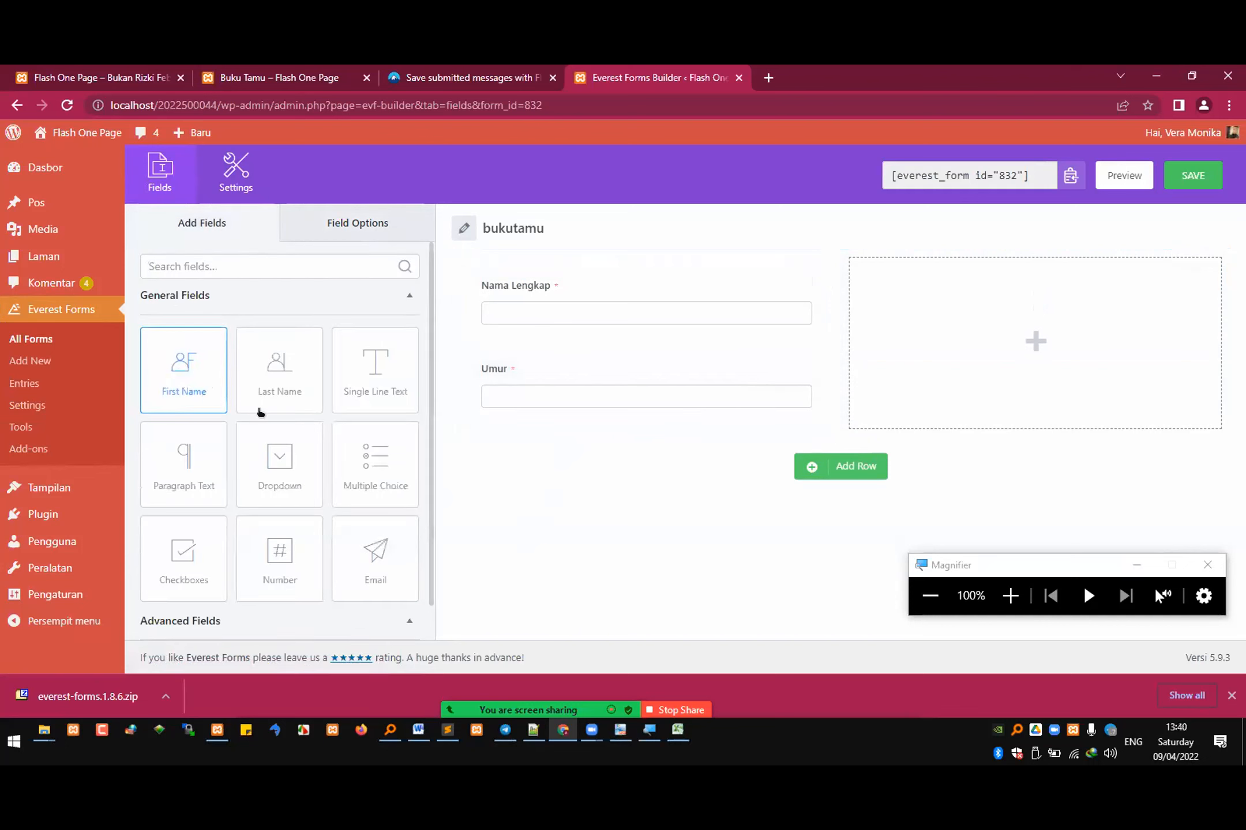
pyautogui.scroll(-1, 280, 464)
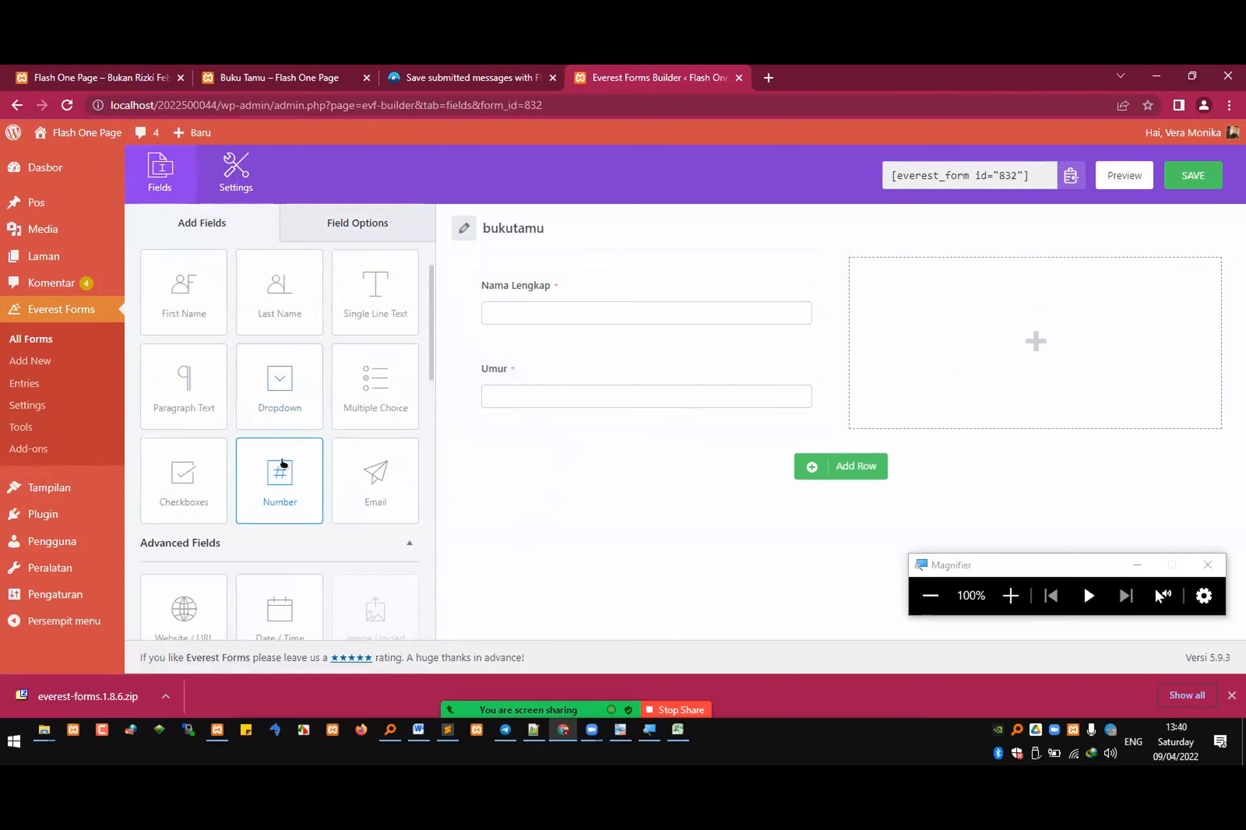
pyautogui.scroll(1, 285, 463)
pyautogui.moveTo(279, 559); pyautogui.dragTo(518, 469)
pyautogui.click(500, 445)
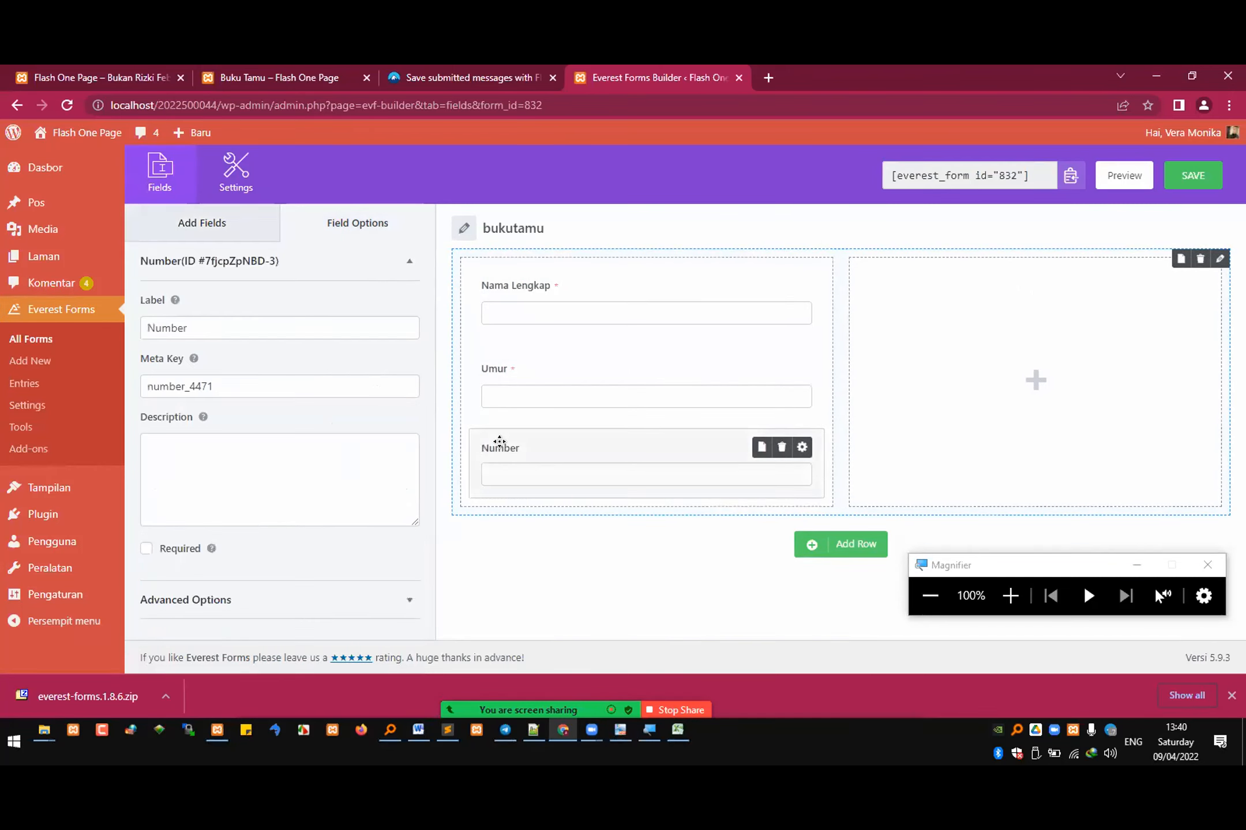
pyautogui.click(158, 327)
pyautogui.hotkey('ctrl', 'a')
pyautogui.write('No WA')
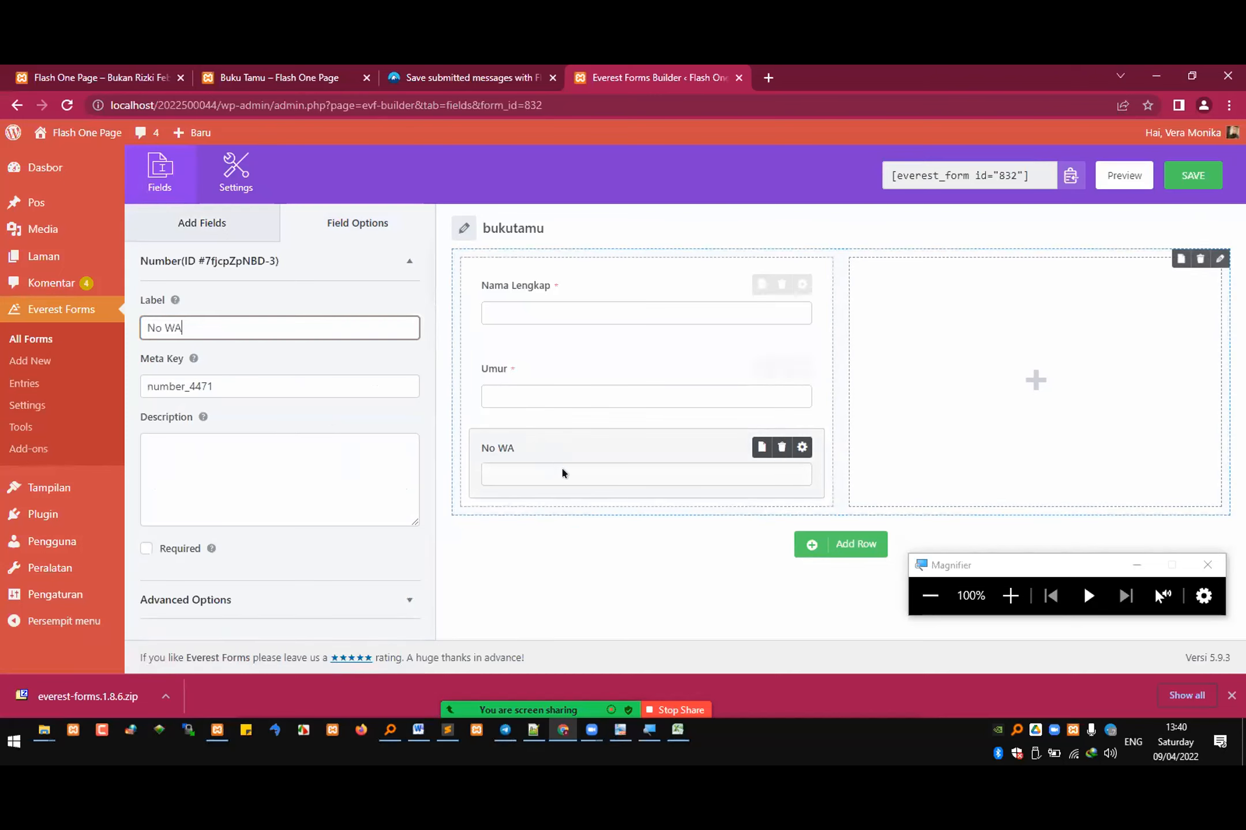
pyautogui.click(169, 548)
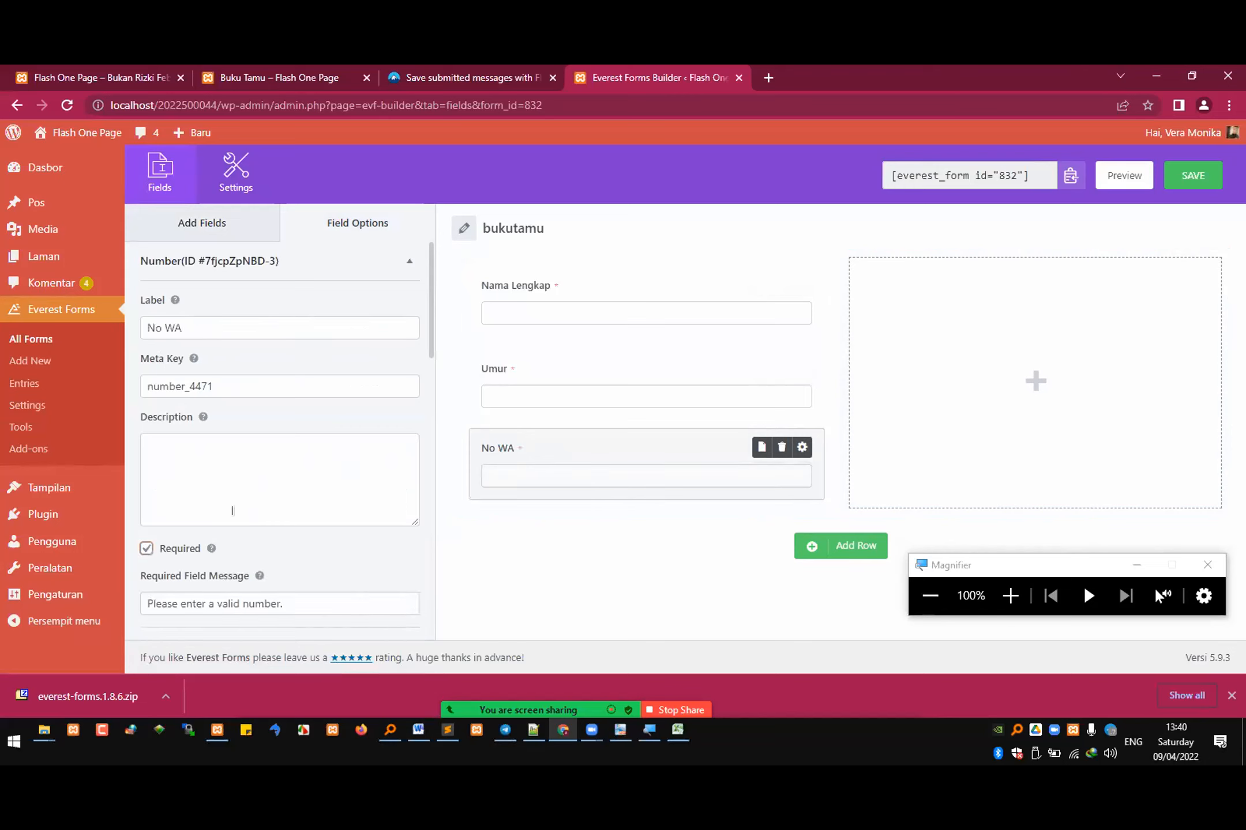
pyautogui.scroll(-1, 277, 499)
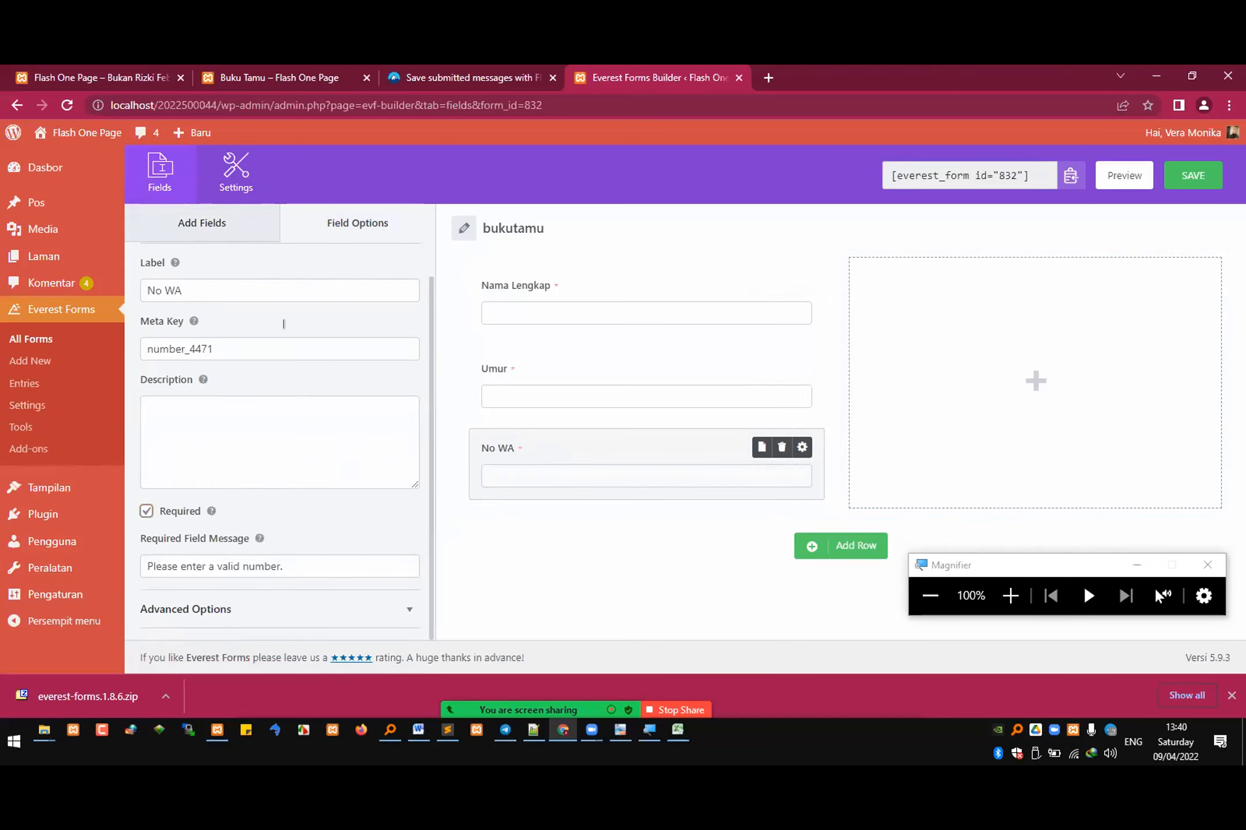
# Step: Add a required Paragraph Text field labelled Pesan dan Kesan below the No WA field
pyautogui.click(217, 228)
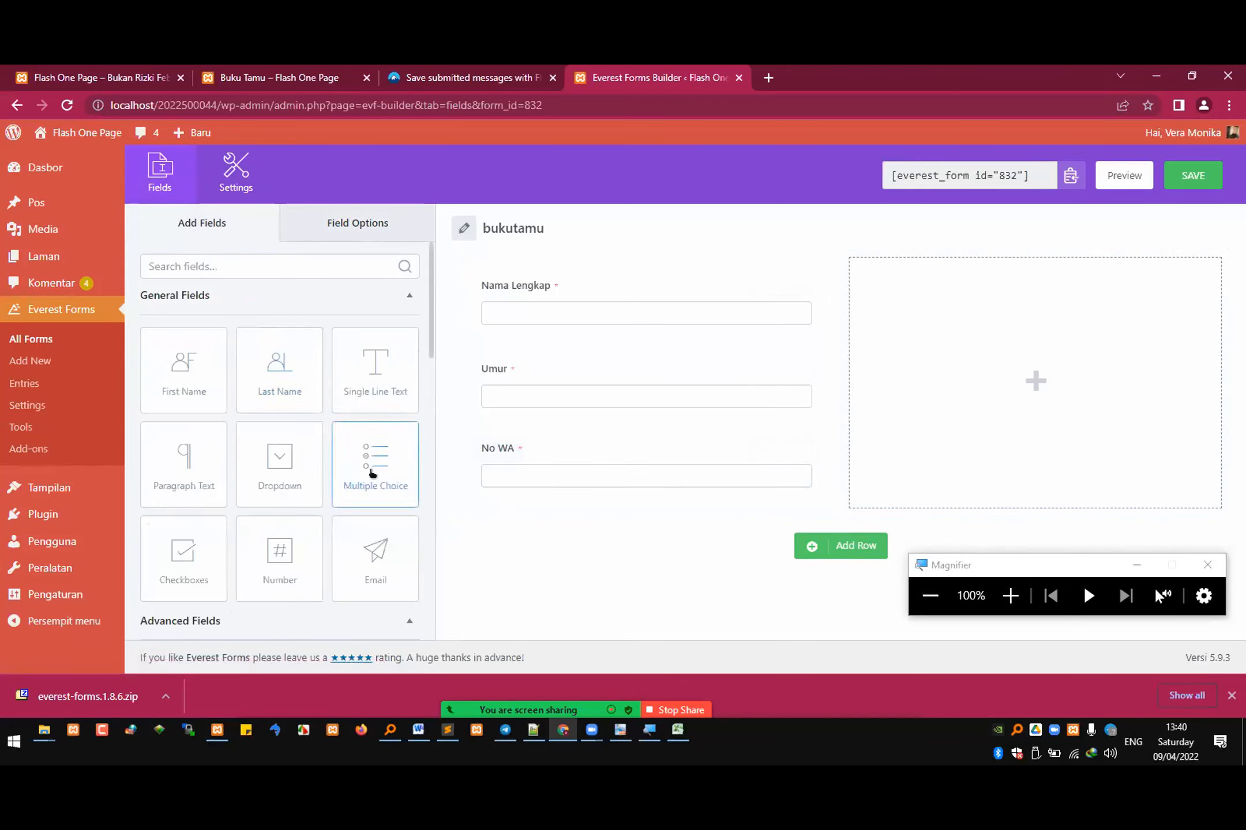
pyautogui.moveTo(394, 500); pyautogui.dragTo(539, 553)
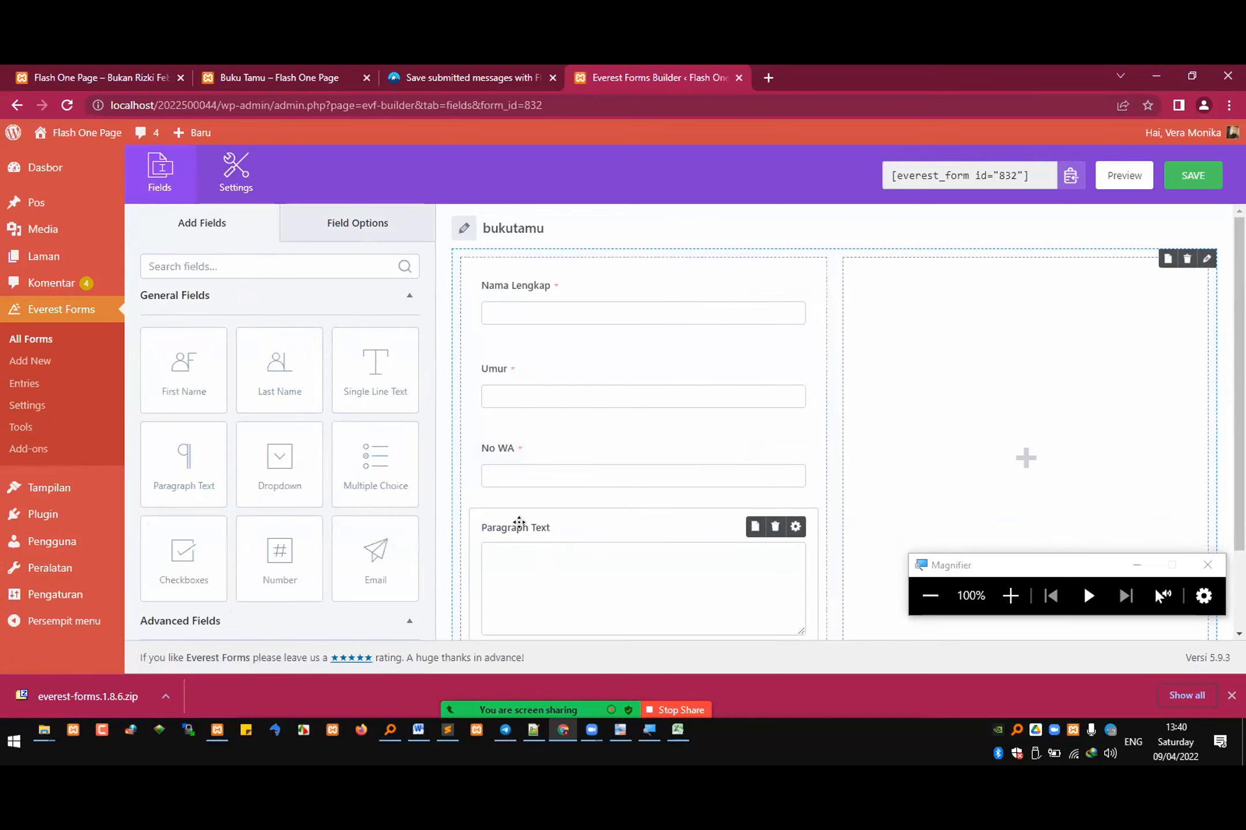
pyautogui.click(519, 523)
pyautogui.moveTo(241, 324); pyautogui.dragTo(31, 312)
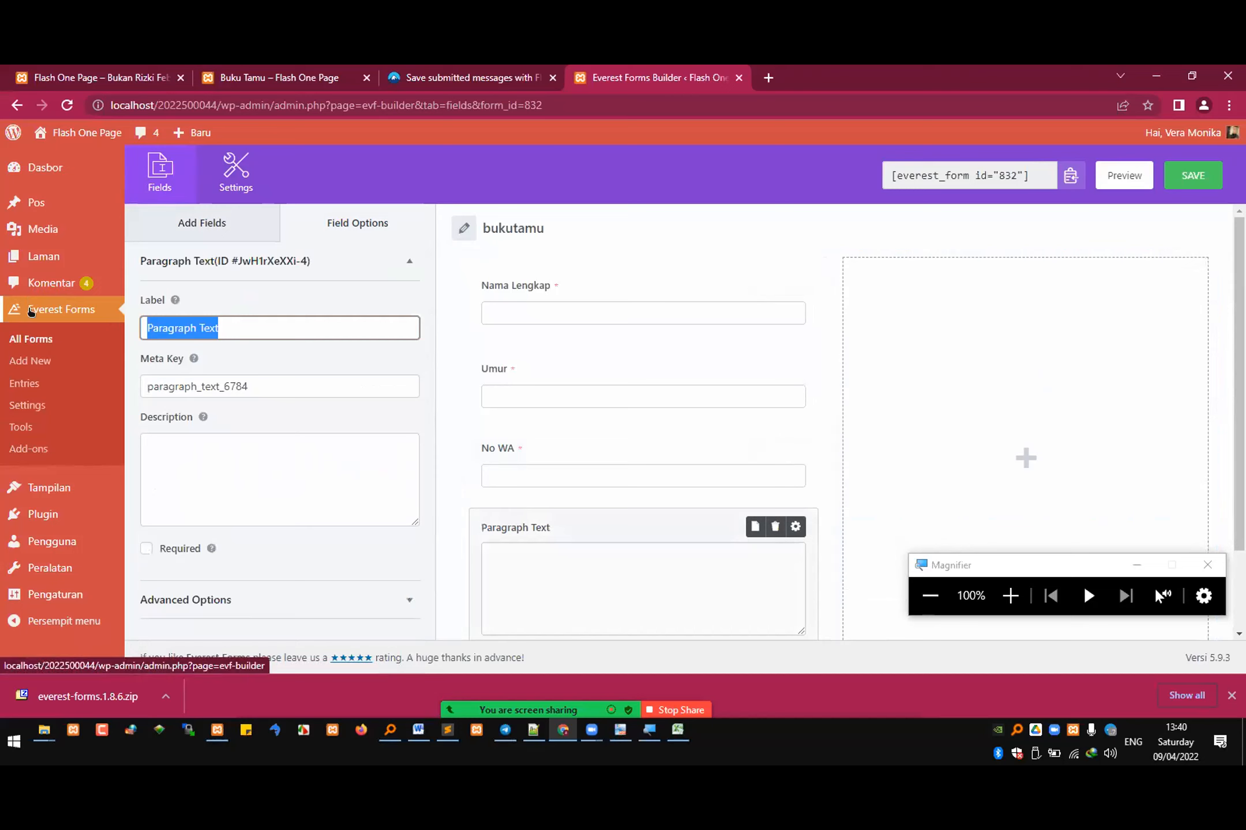
pyautogui.write('Pesan dan Kesan')
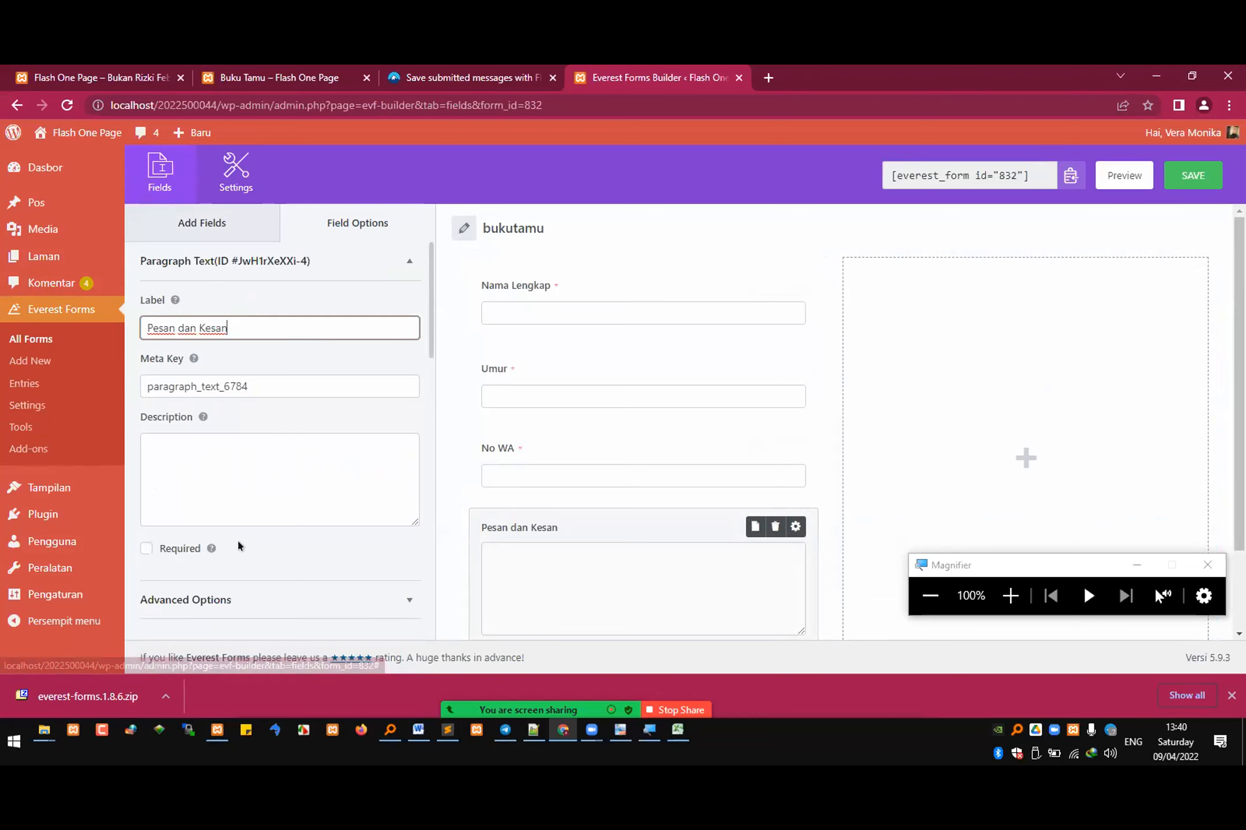
pyautogui.click(147, 548)
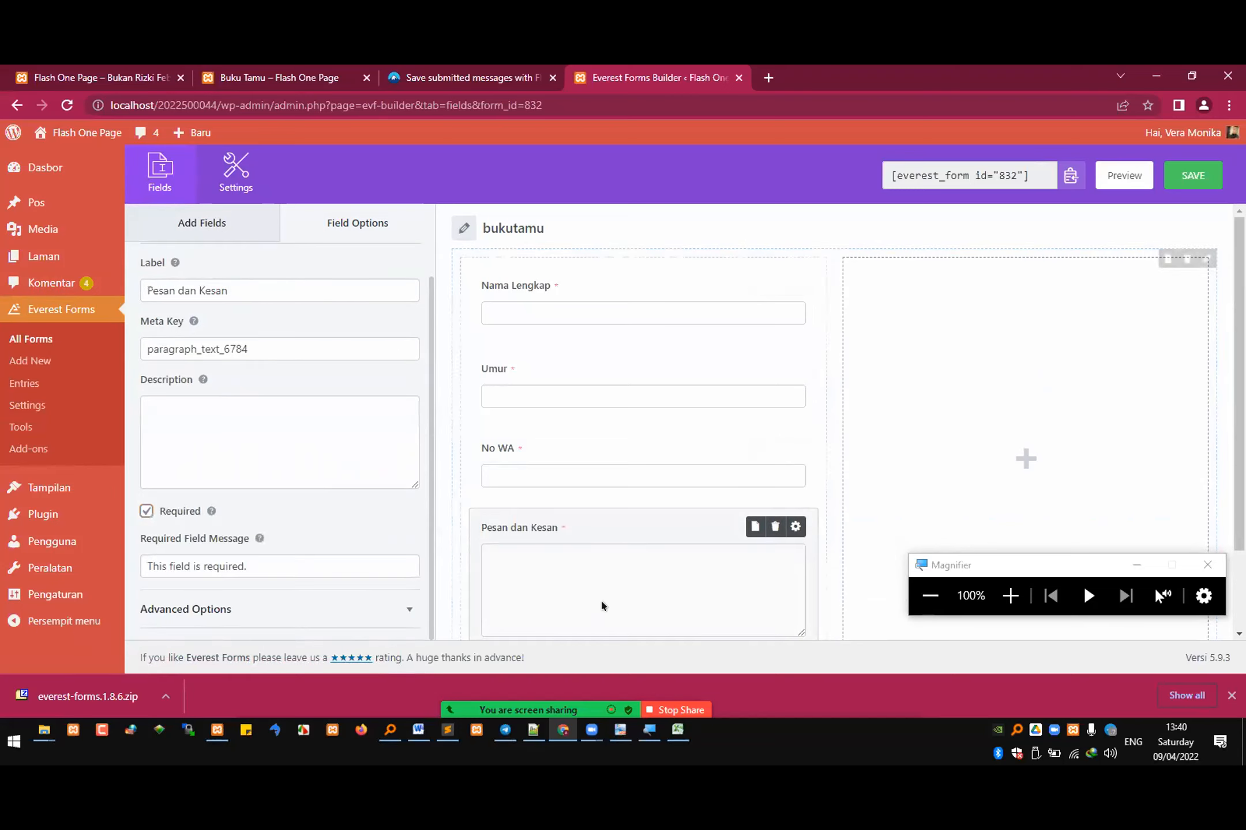
pyautogui.scroll(-2, 630, 569)
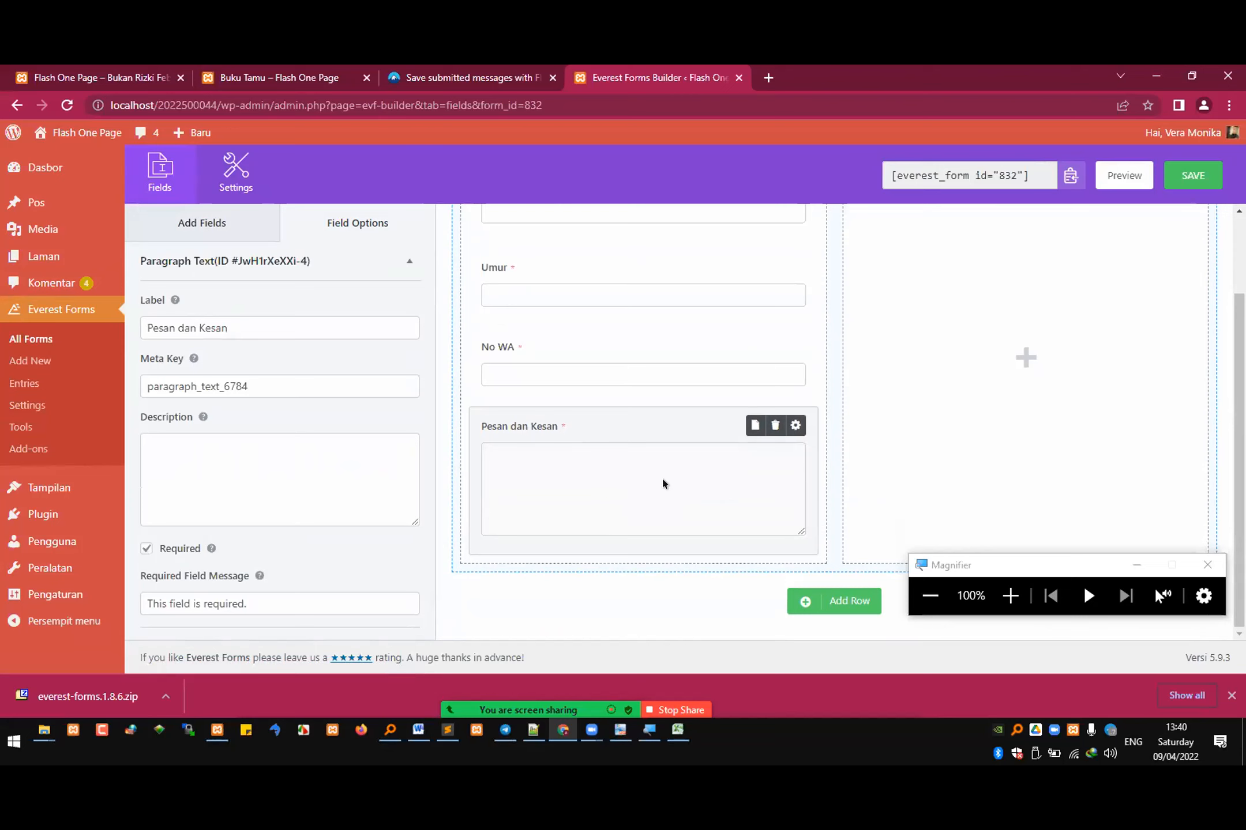
# Step: Examine the general, advanced, payment and survey field types offered for the form, along with the Nama Lengkap field's options
pyautogui.click(195, 234)
pyautogui.scroll(-3, 309, 445)
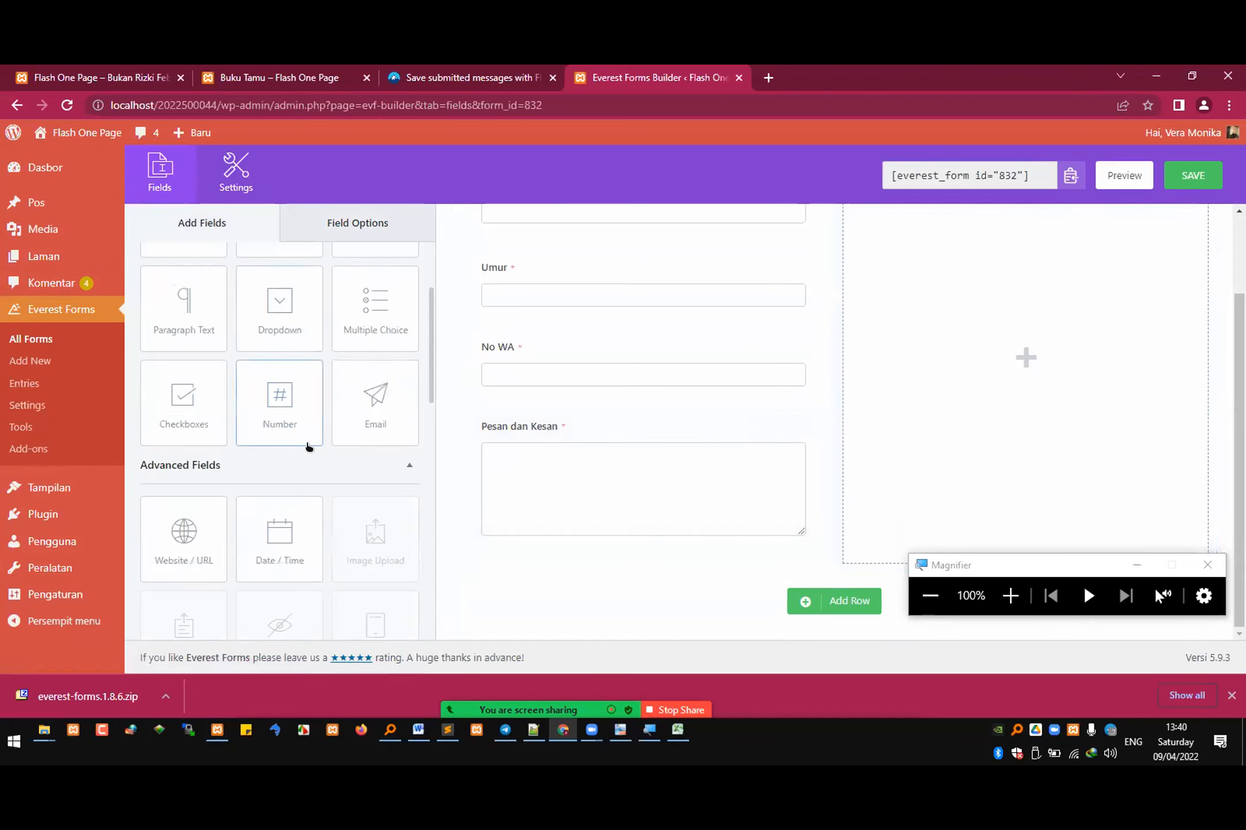
pyautogui.scroll(-4, 284, 478)
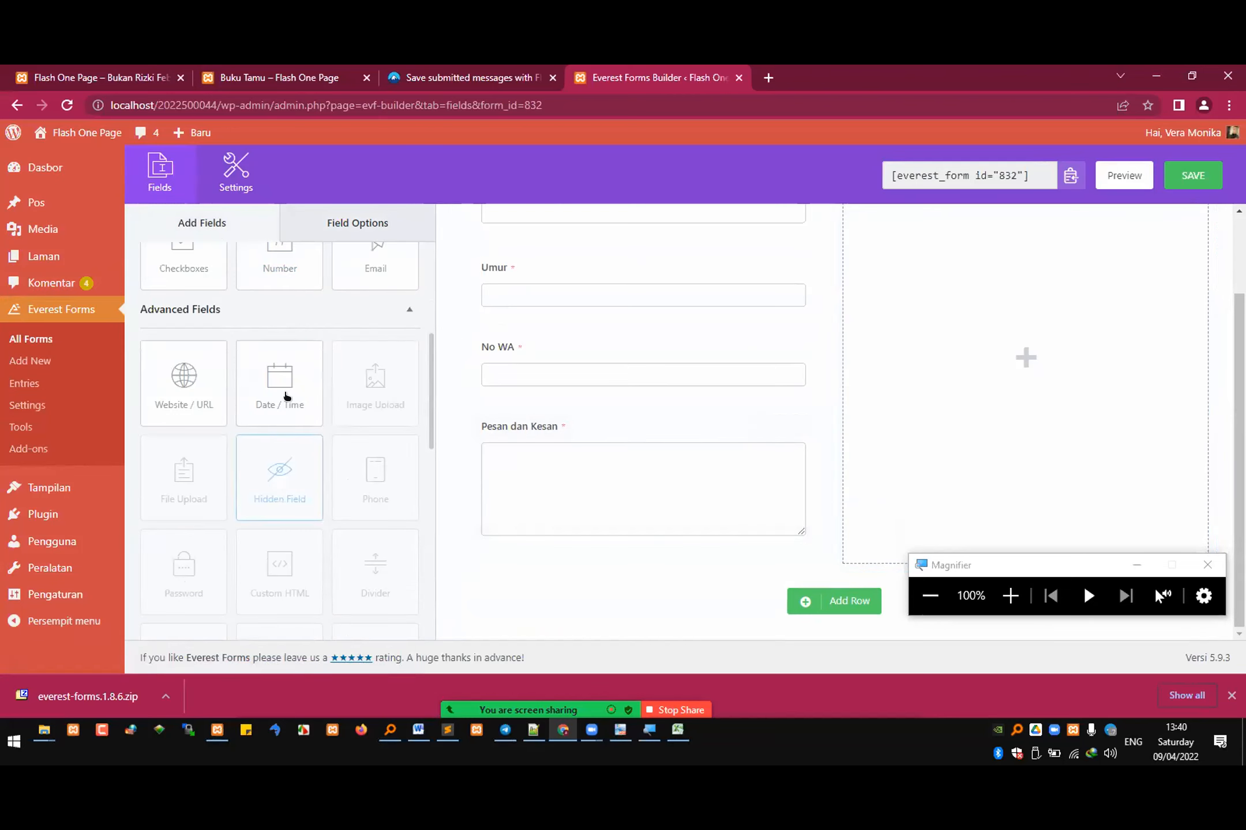
pyautogui.scroll(-5, 282, 461)
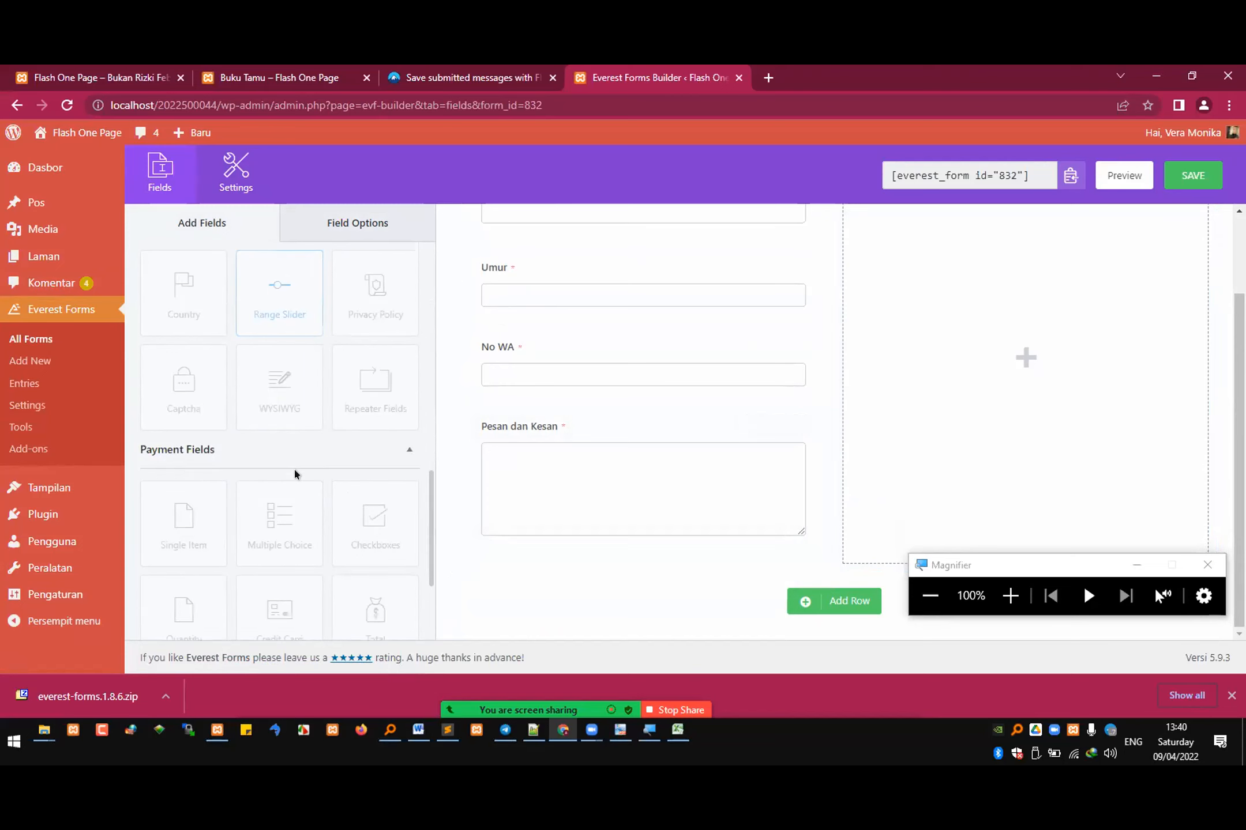
pyautogui.scroll(-1, 294, 474)
pyautogui.scroll(6, 294, 473)
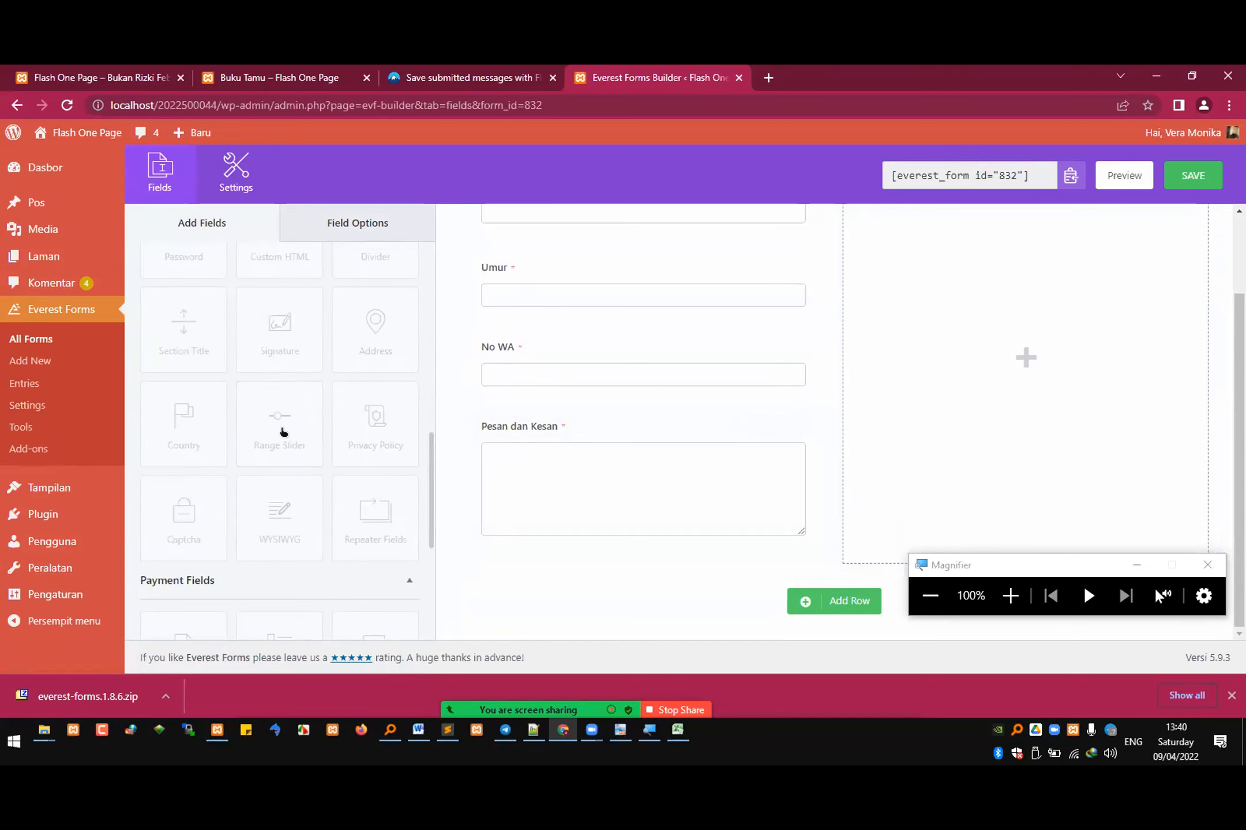
pyautogui.scroll(4, 293, 435)
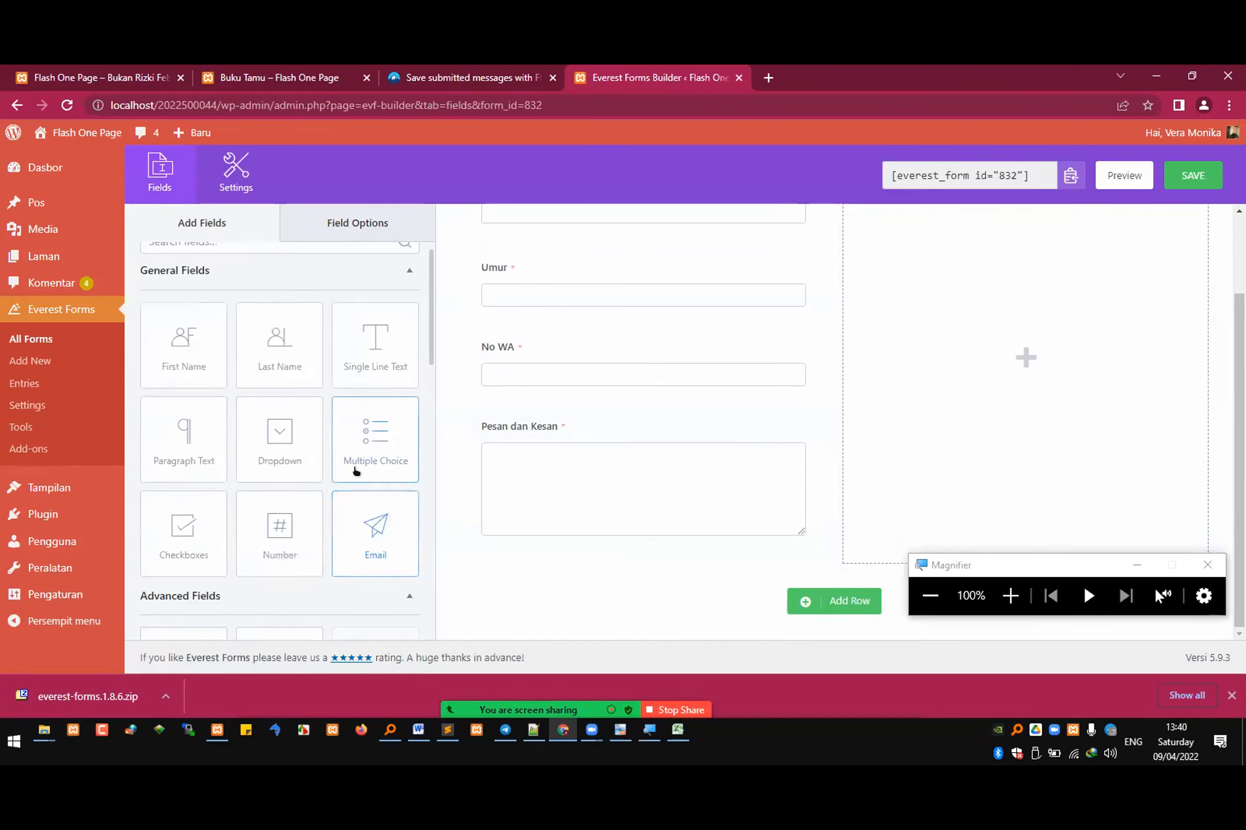
pyautogui.scroll(1, 356, 471)
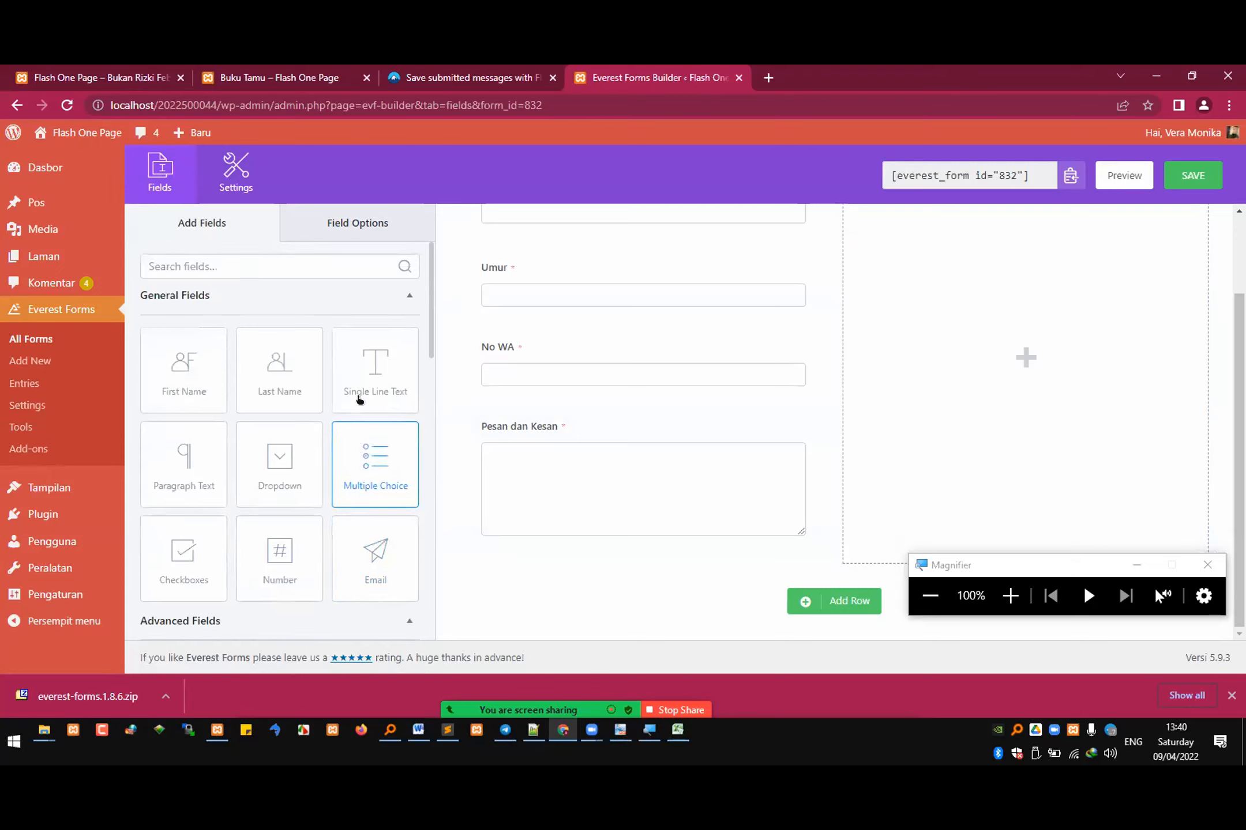
pyautogui.click(358, 232)
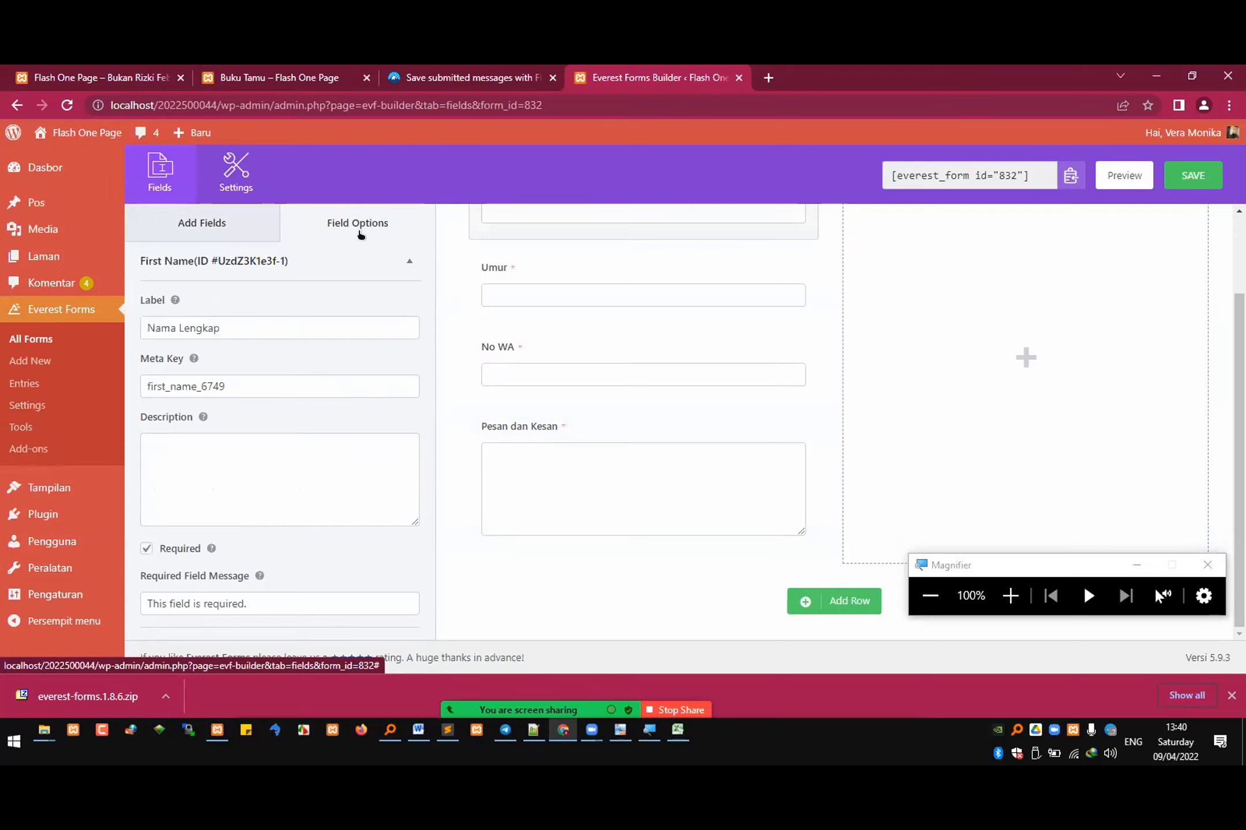
pyautogui.click(192, 223)
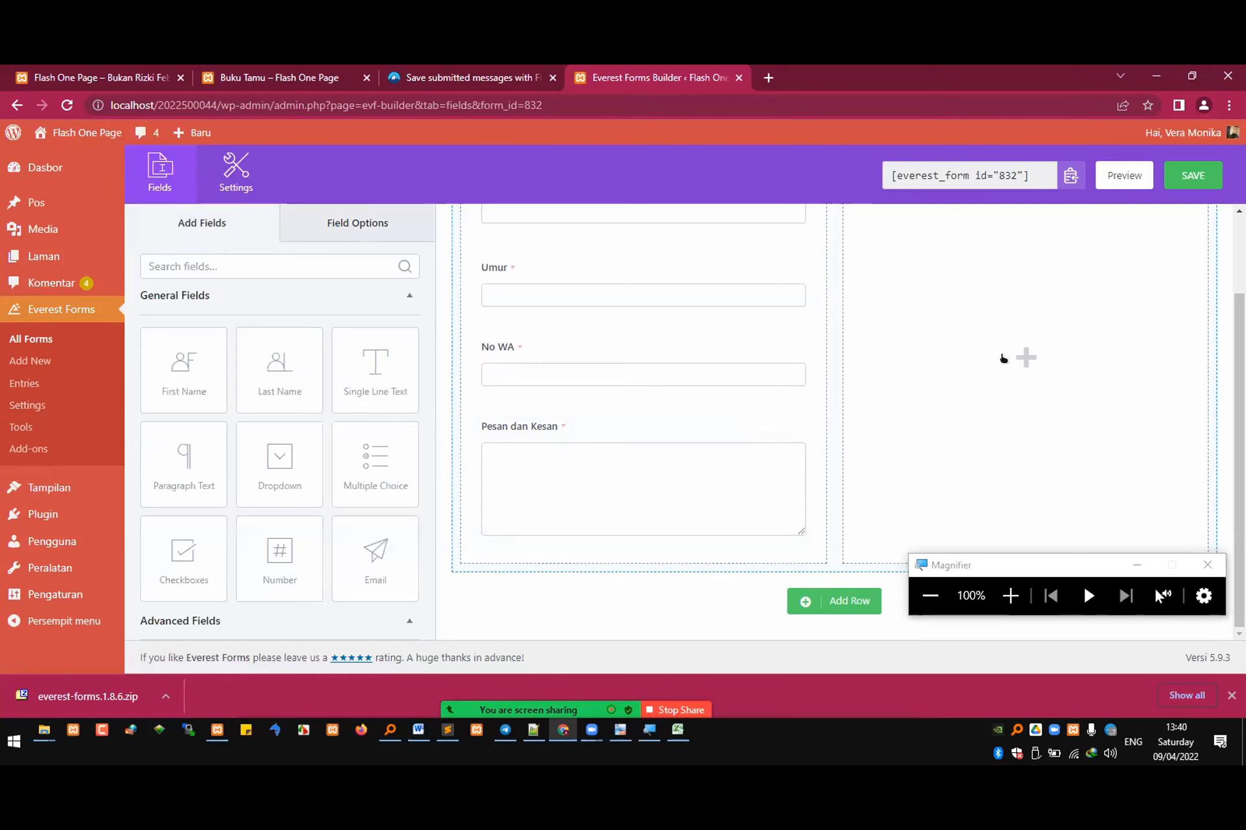
pyautogui.scroll(-1, 315, 510)
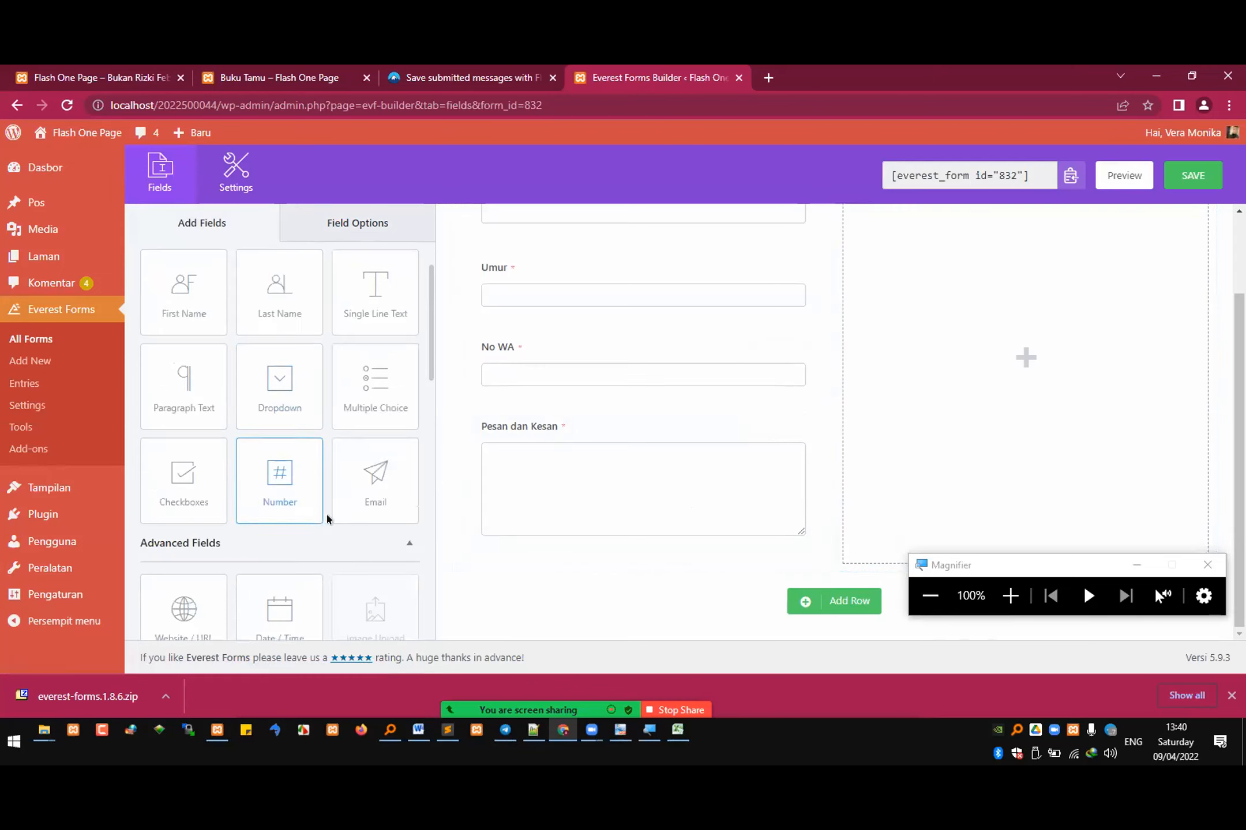
pyautogui.scroll(-2, 346, 500)
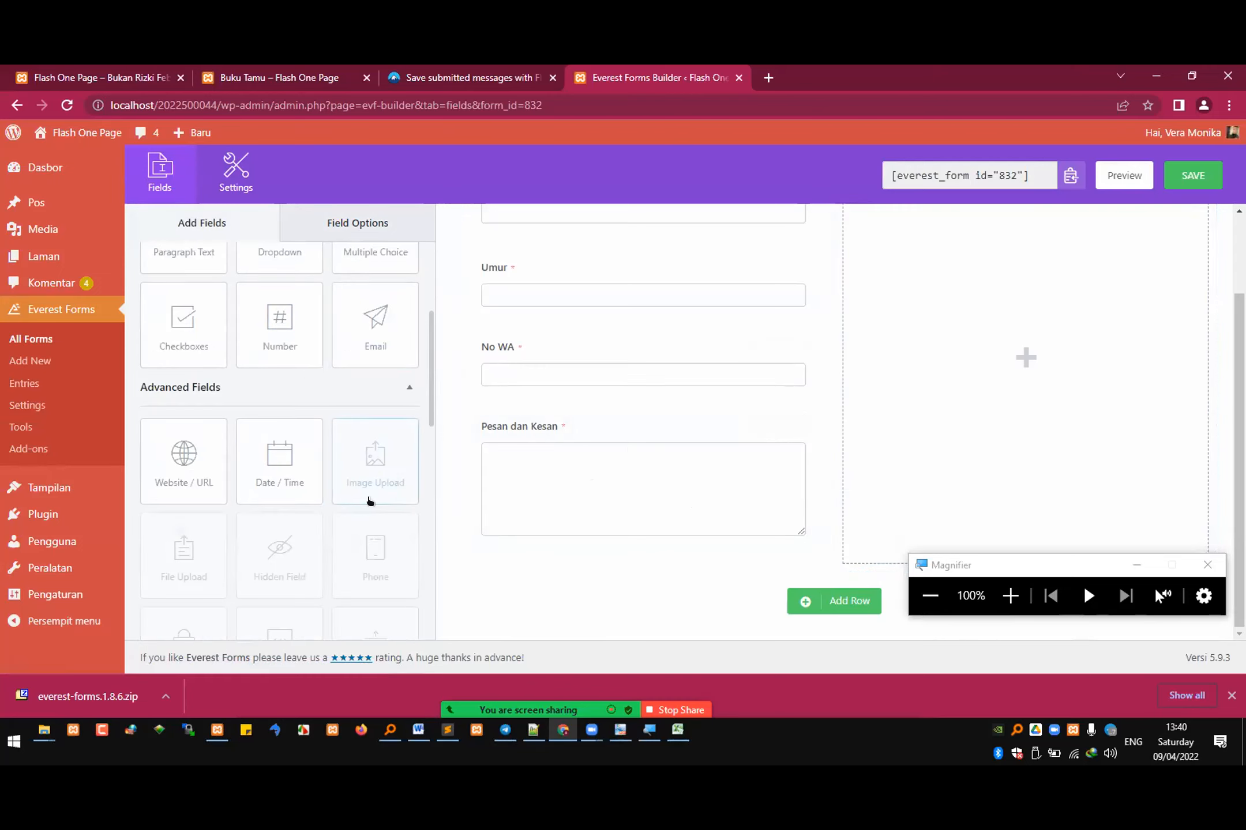
pyautogui.scroll(-2, 385, 500)
pyautogui.scroll(-2, 395, 498)
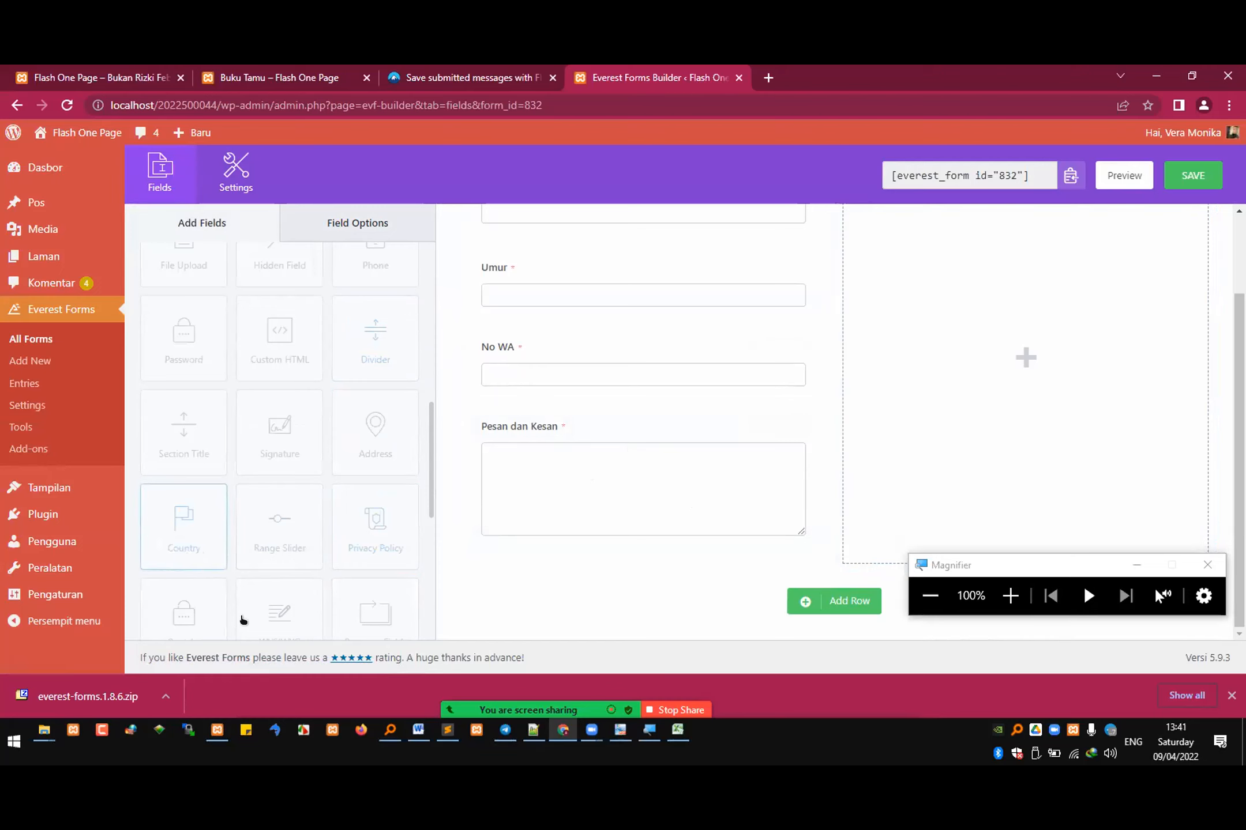
pyautogui.scroll(-1, 281, 596)
pyautogui.scroll(-2, 378, 547)
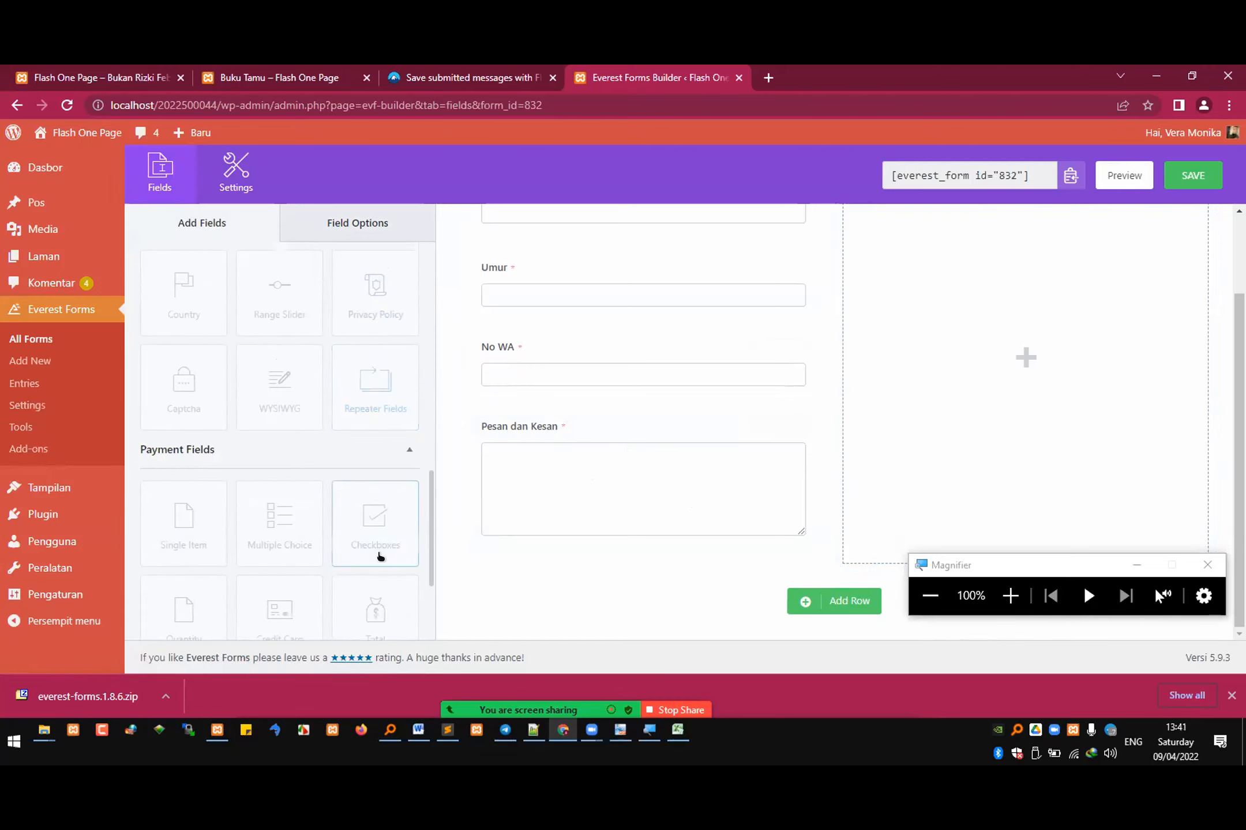
pyautogui.scroll(-2, 378, 551)
pyautogui.scroll(-1, 381, 549)
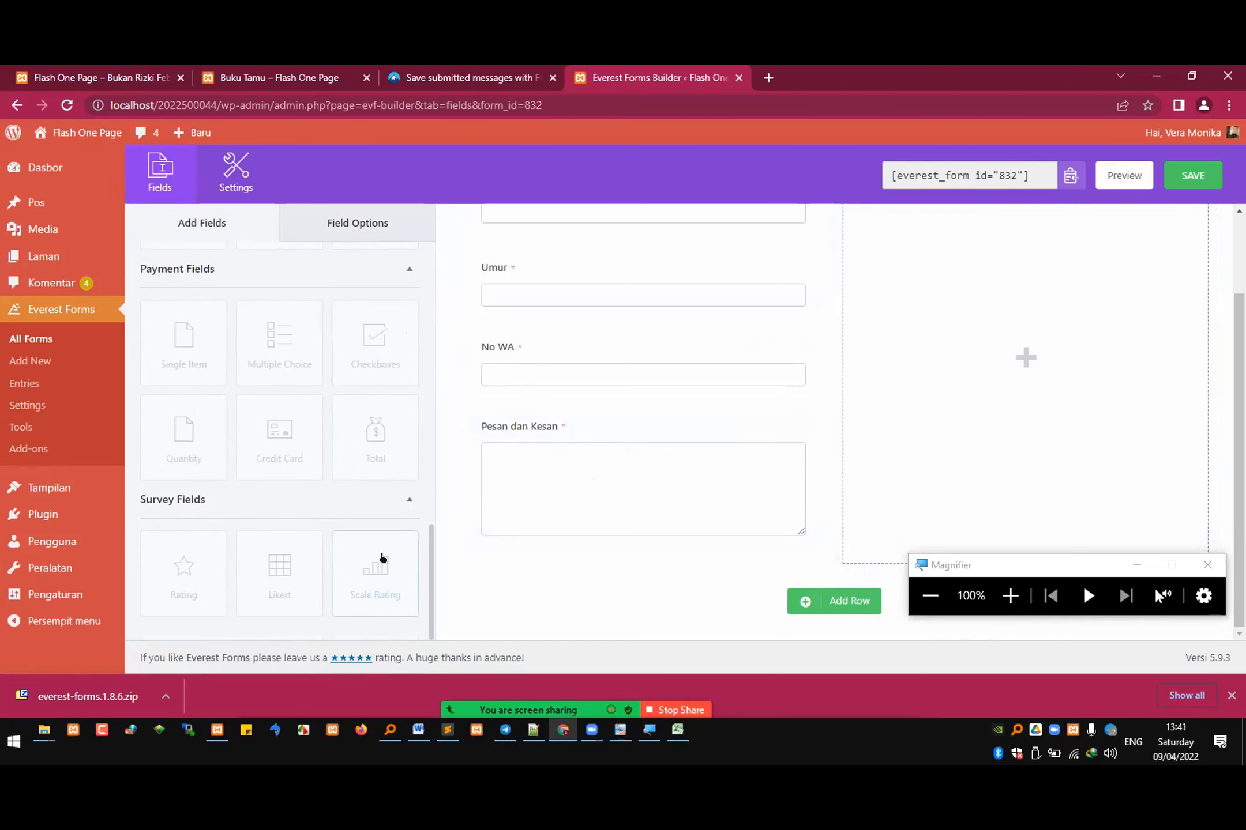
pyautogui.scroll(8, 383, 548)
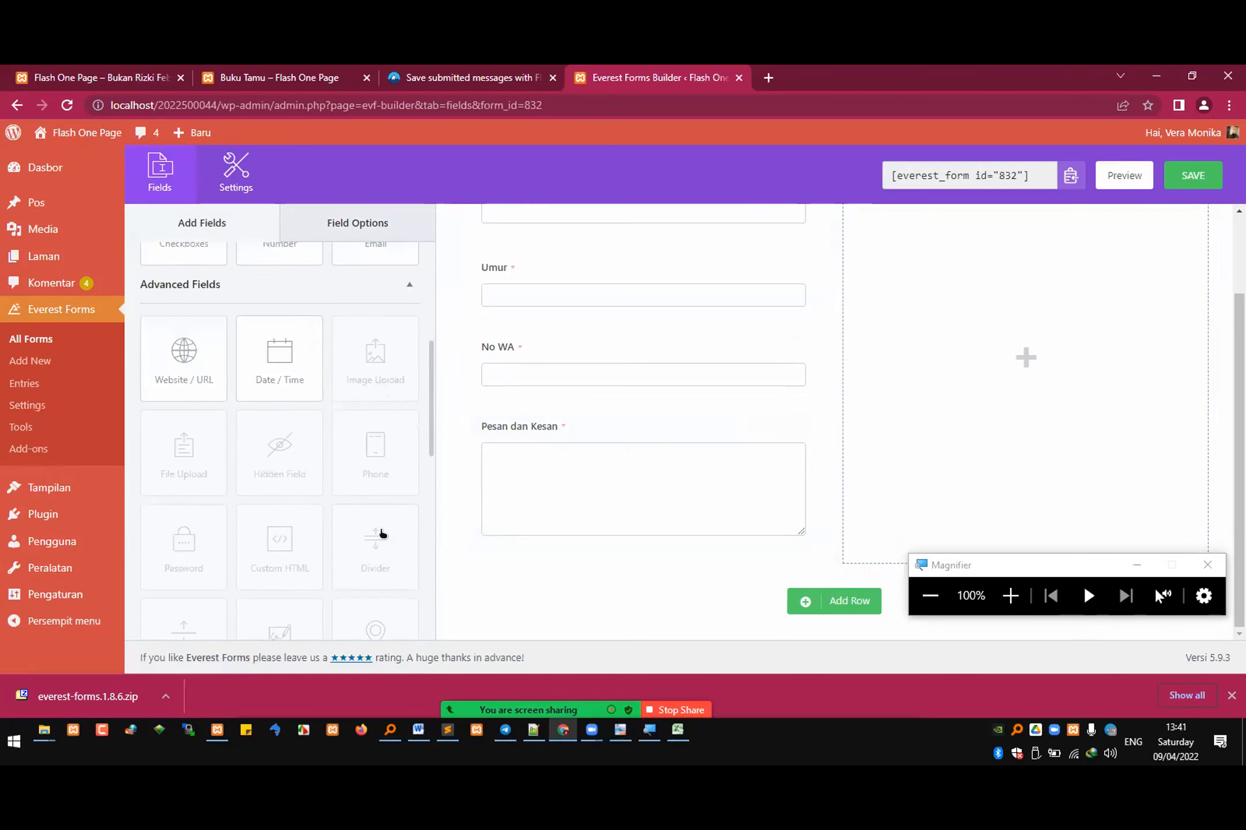
pyautogui.scroll(3, 392, 533)
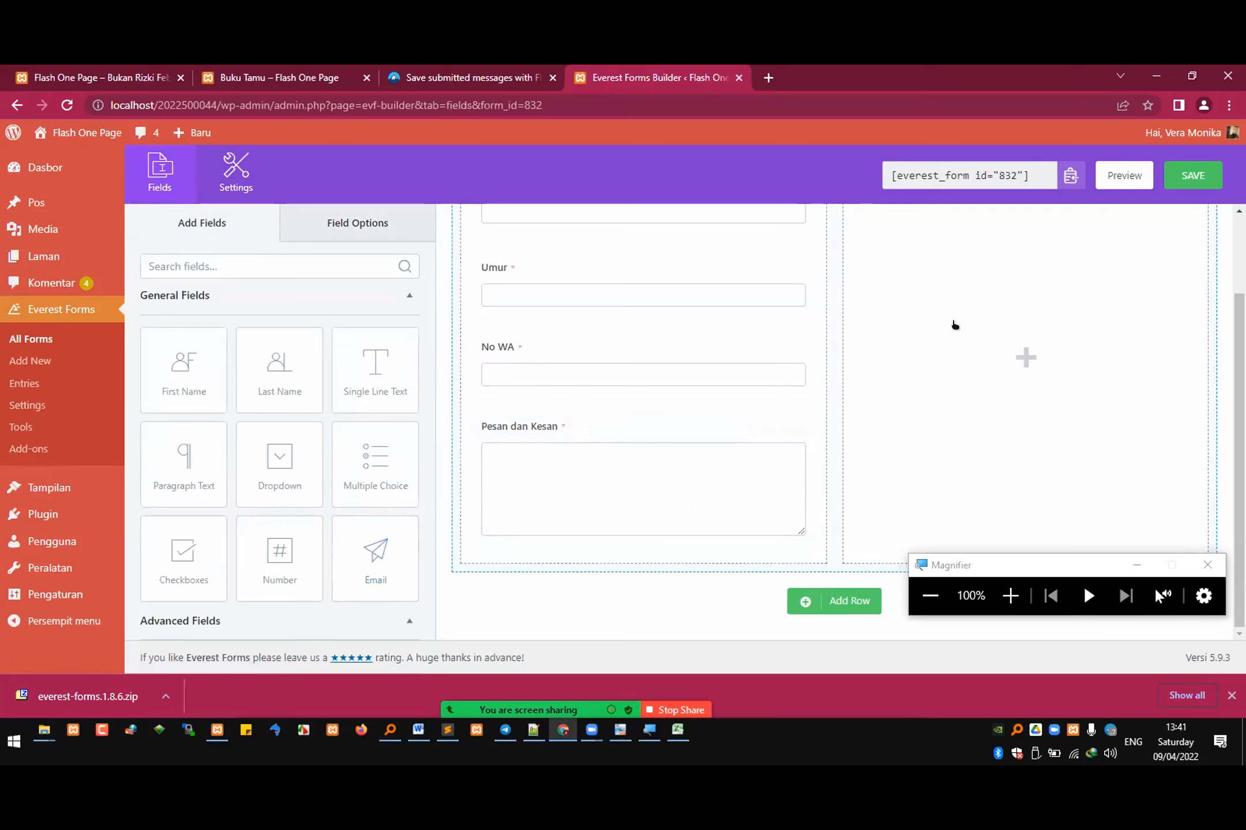
# Step: Save the bukutamu form and preview its fields and submit button on the site
pyautogui.click(1195, 179)
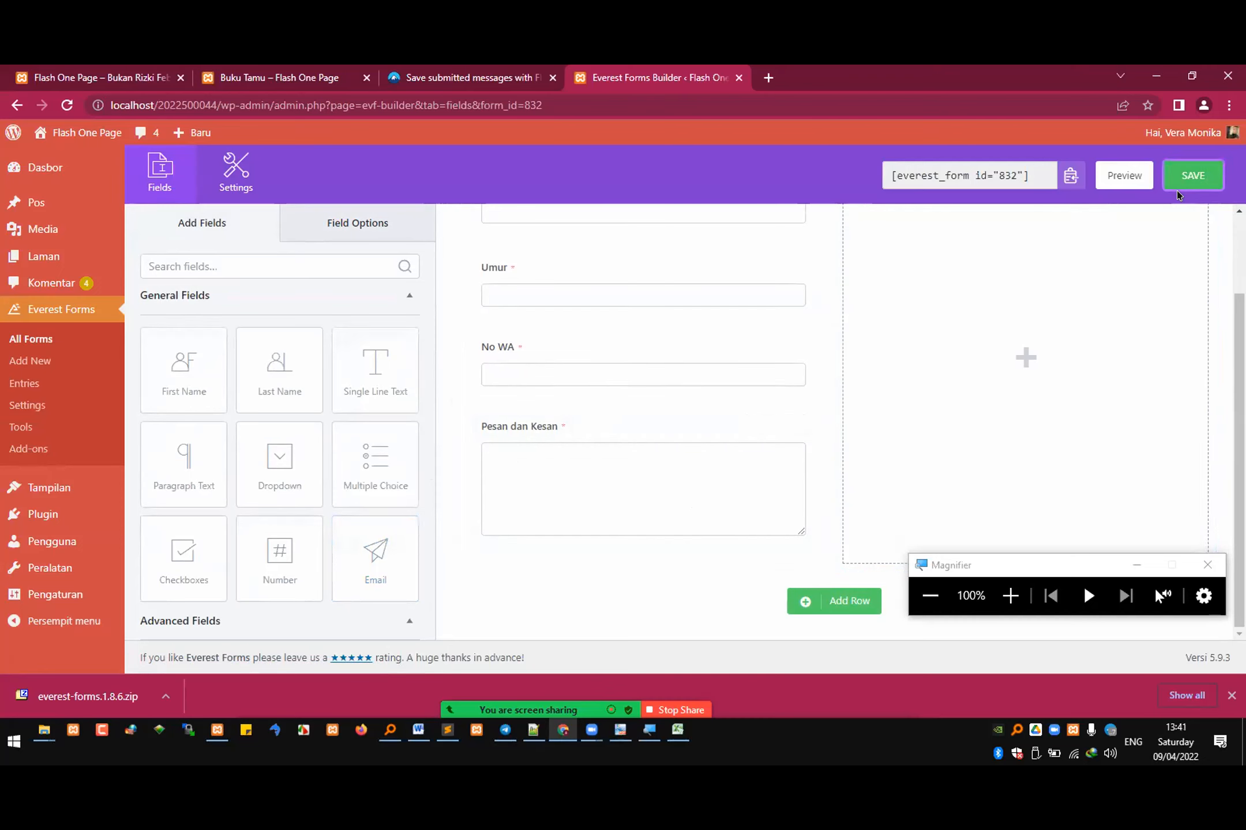
pyautogui.click(1176, 183)
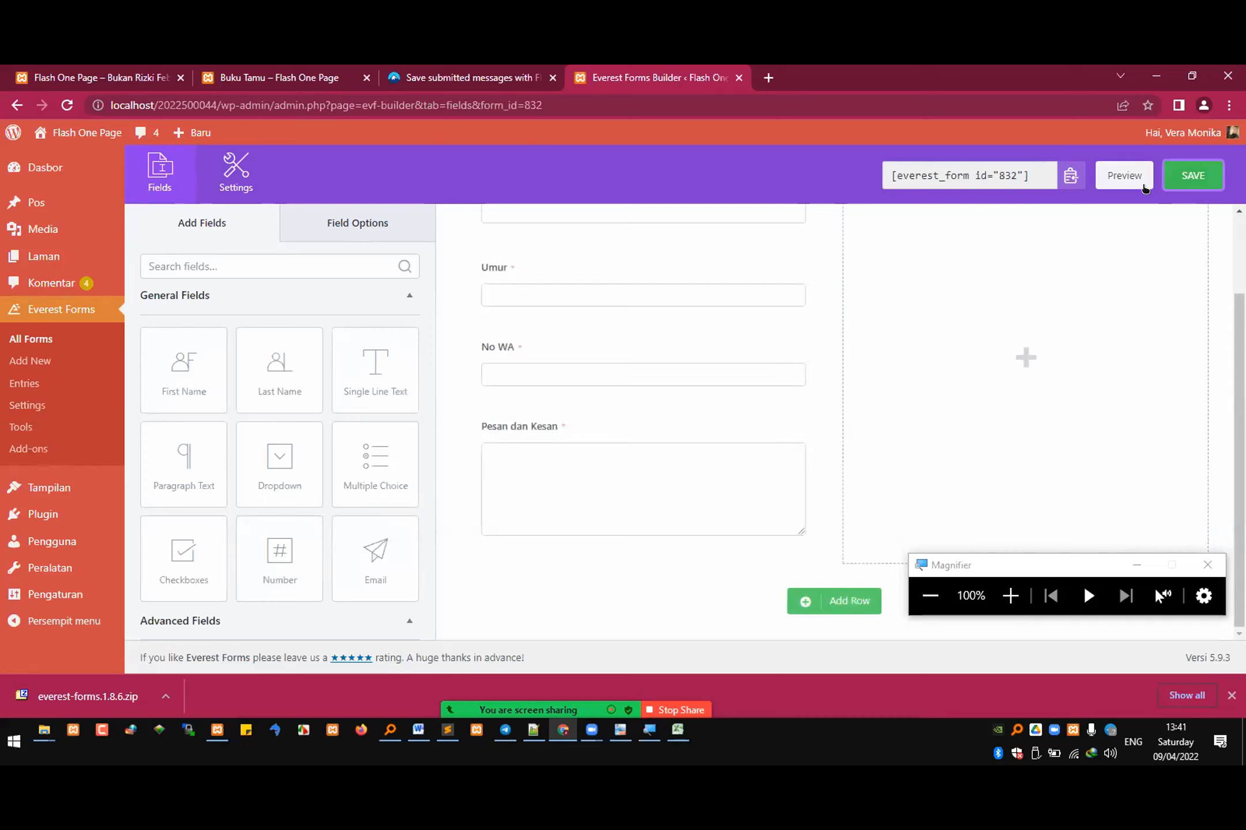
pyautogui.click(1116, 175)
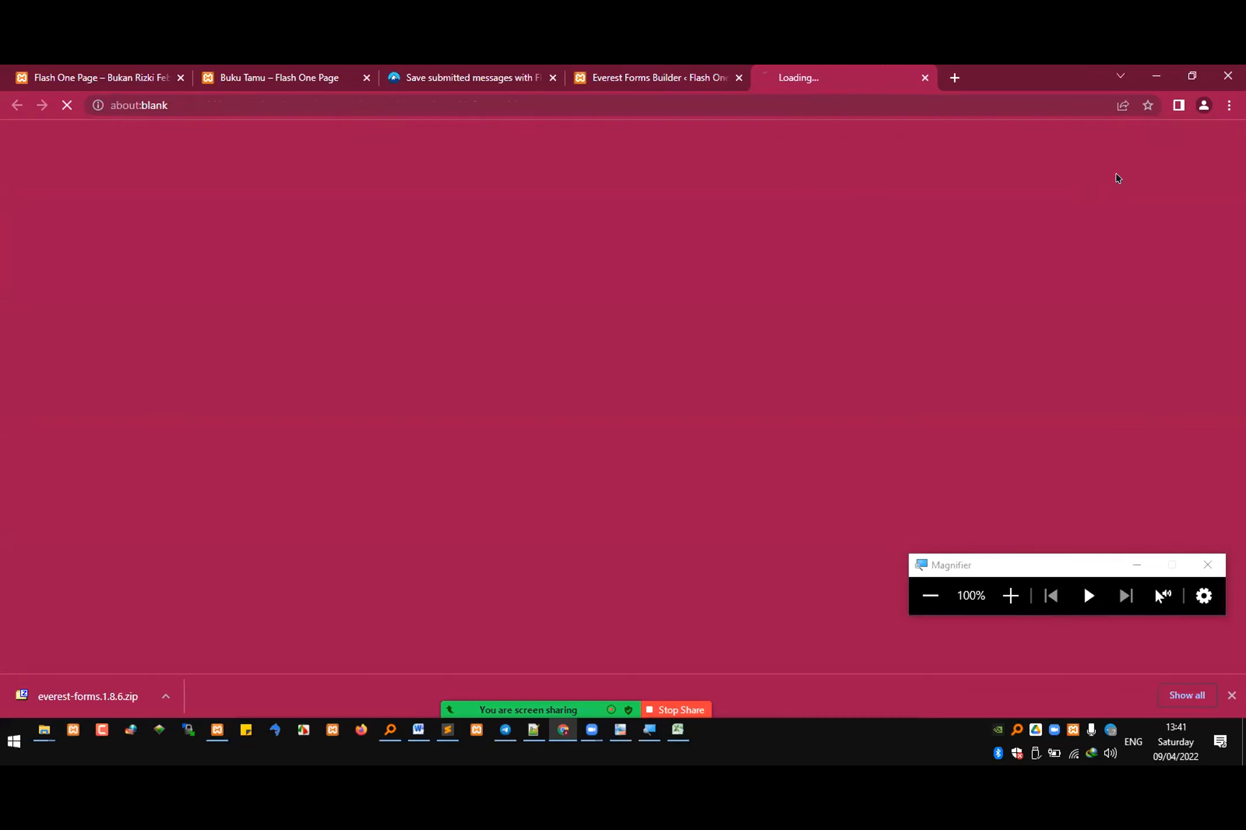
pyautogui.scroll(-5, 567, 512)
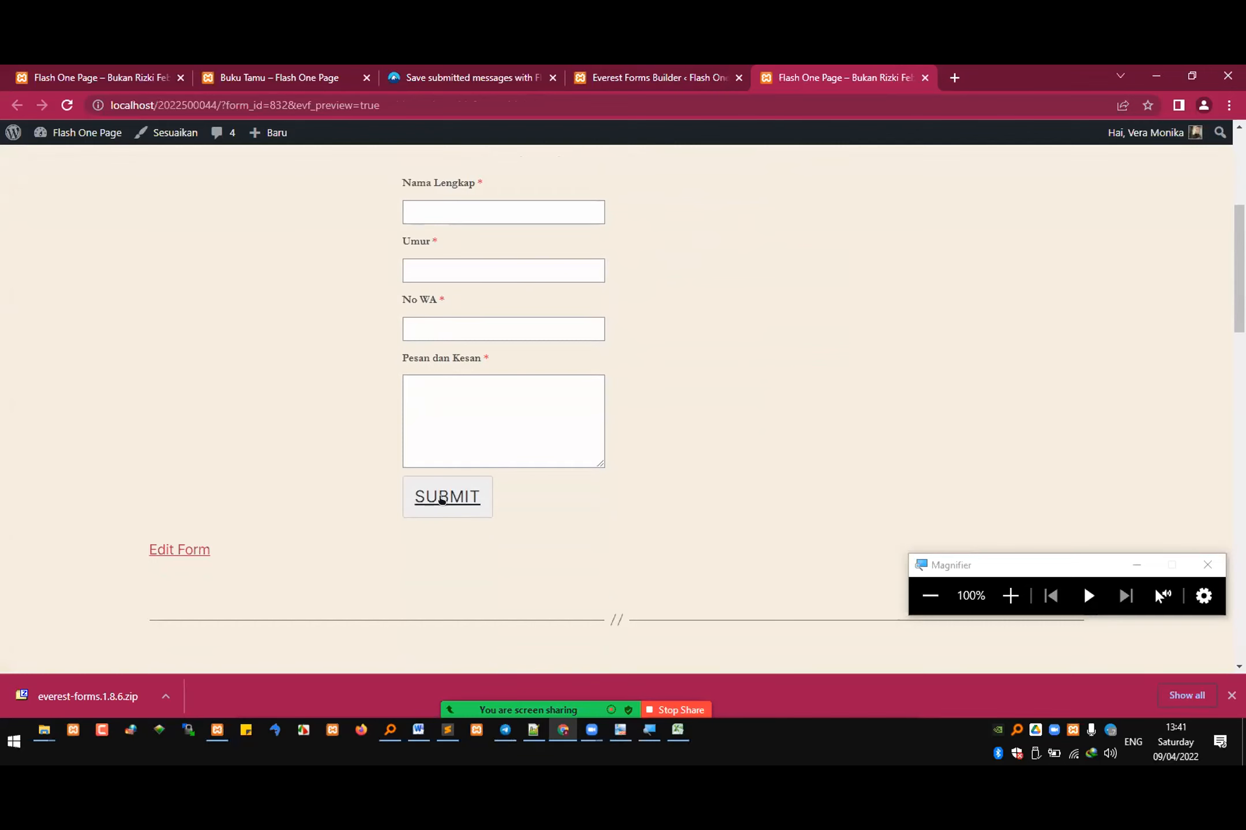
# Step: Return to the form builder and copy the form's shortcode [everest_form id="832"]
pyautogui.click(666, 75)
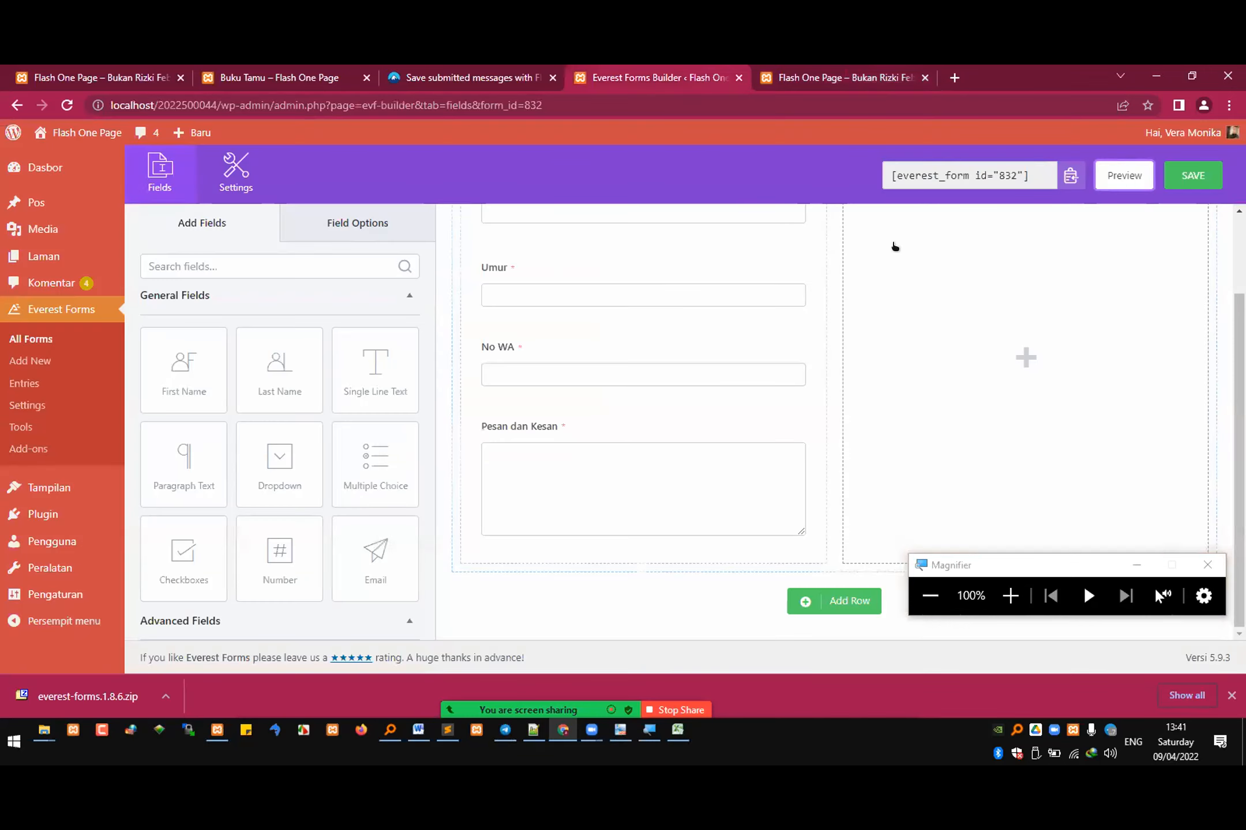
pyautogui.click(932, 173)
pyautogui.hotkey('ctrl', 'c')
pyautogui.rightClick(960, 176)
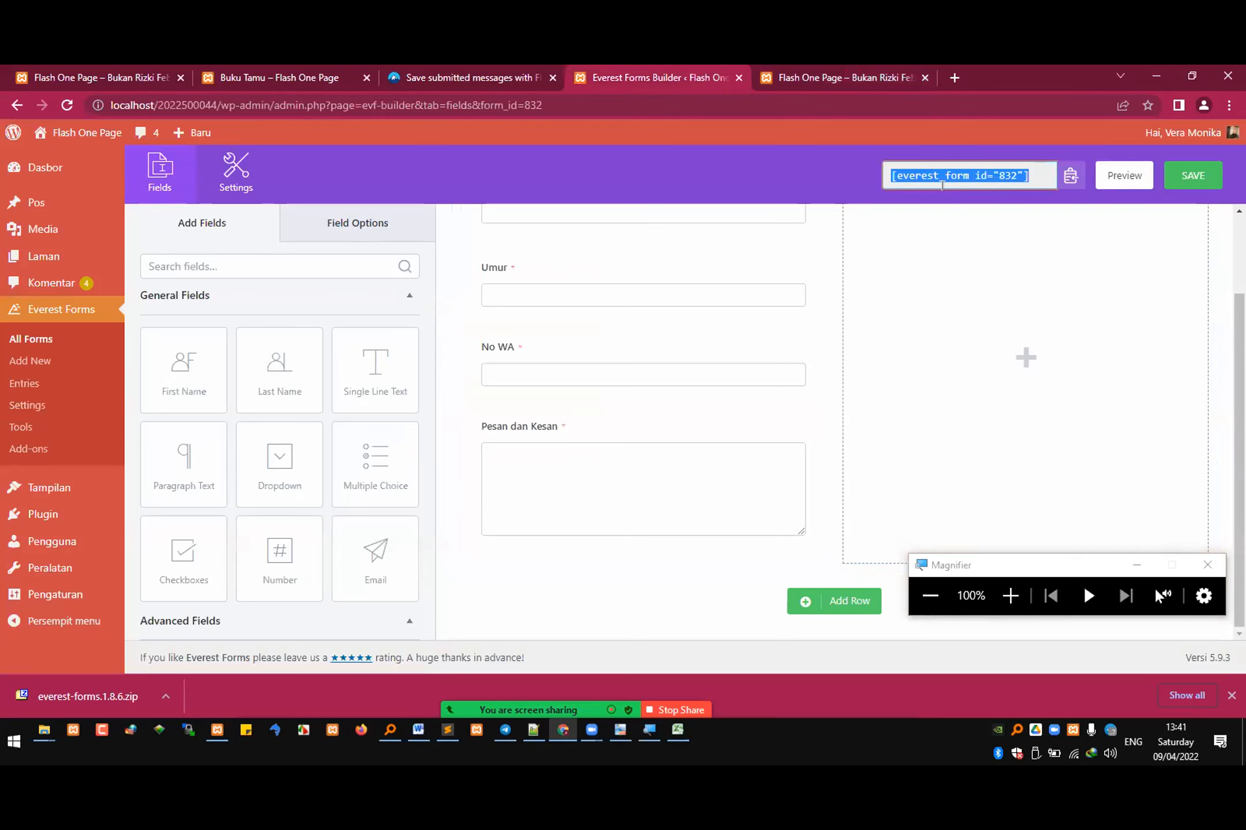
# Step: Open the published Buku Tamu page for editing
pyautogui.click(301, 74)
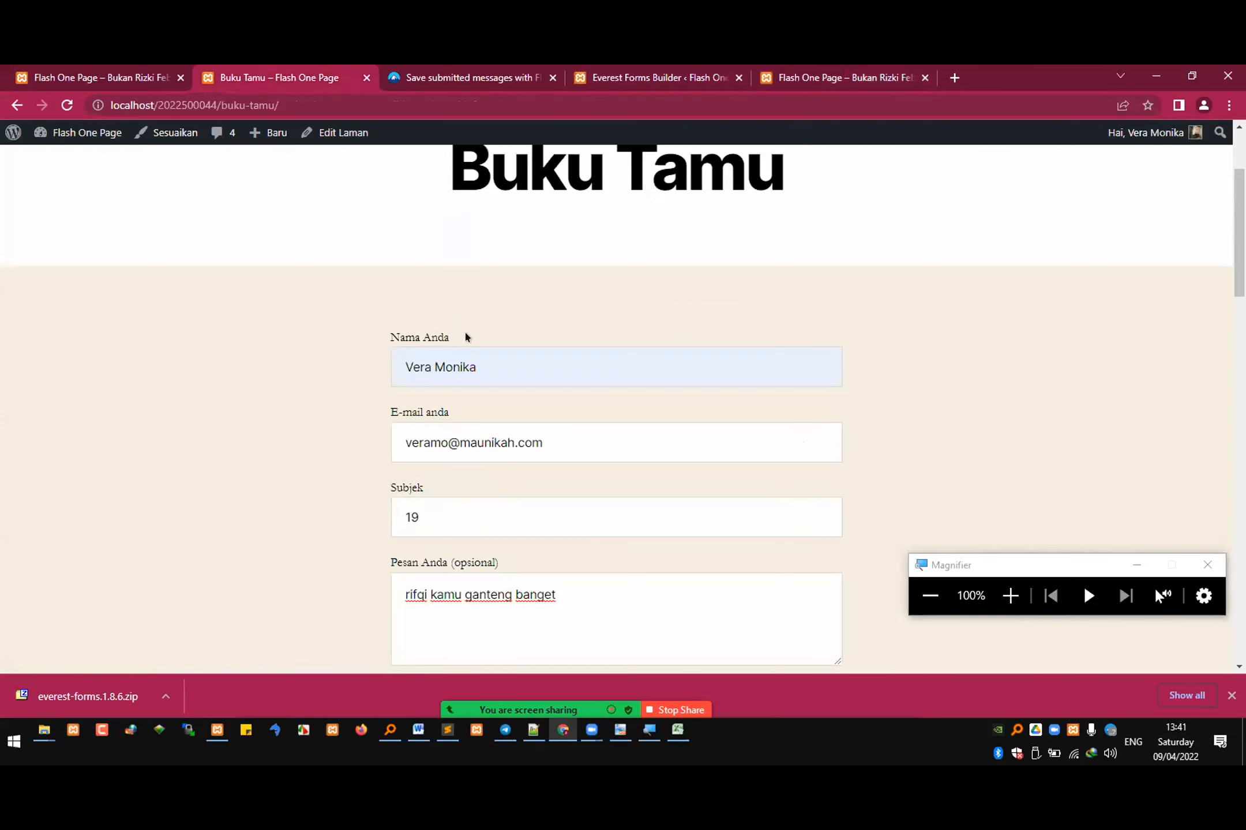
pyautogui.scroll(2, 441, 198)
pyautogui.click(340, 132)
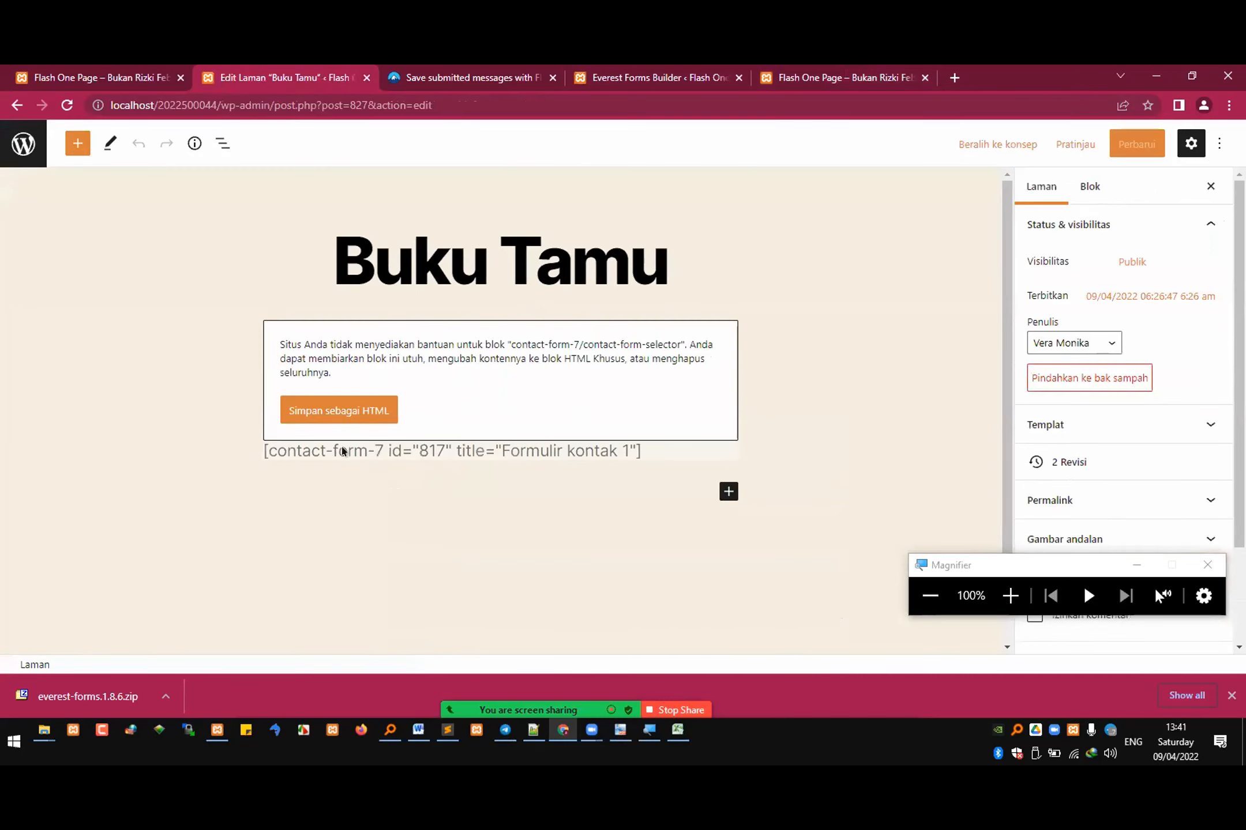
# Step: Replace the unsupported Contact Form 7 block on the Buku Tamu page with the shortcode [everest_form id="832"]
pyautogui.click(526, 451)
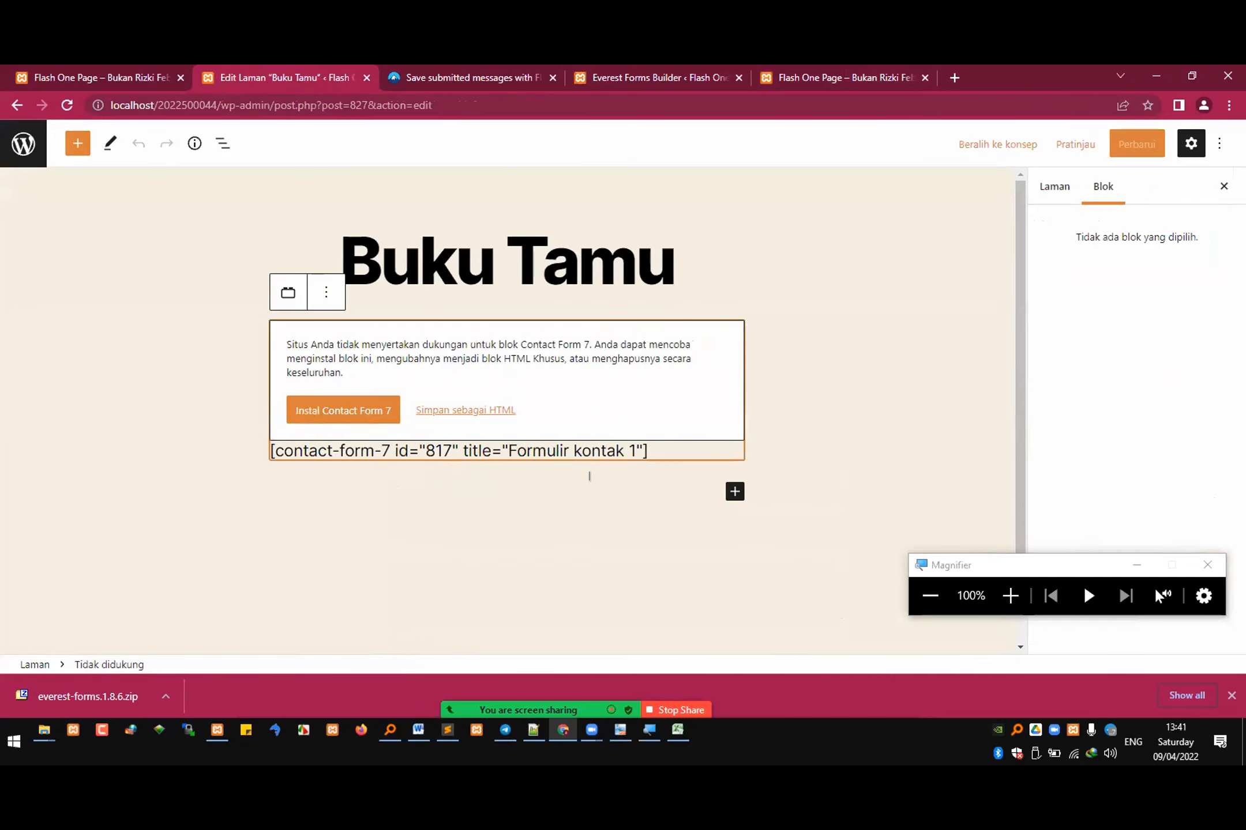
pyautogui.hotkey('ctrl', 'a')
pyautogui.click(671, 454)
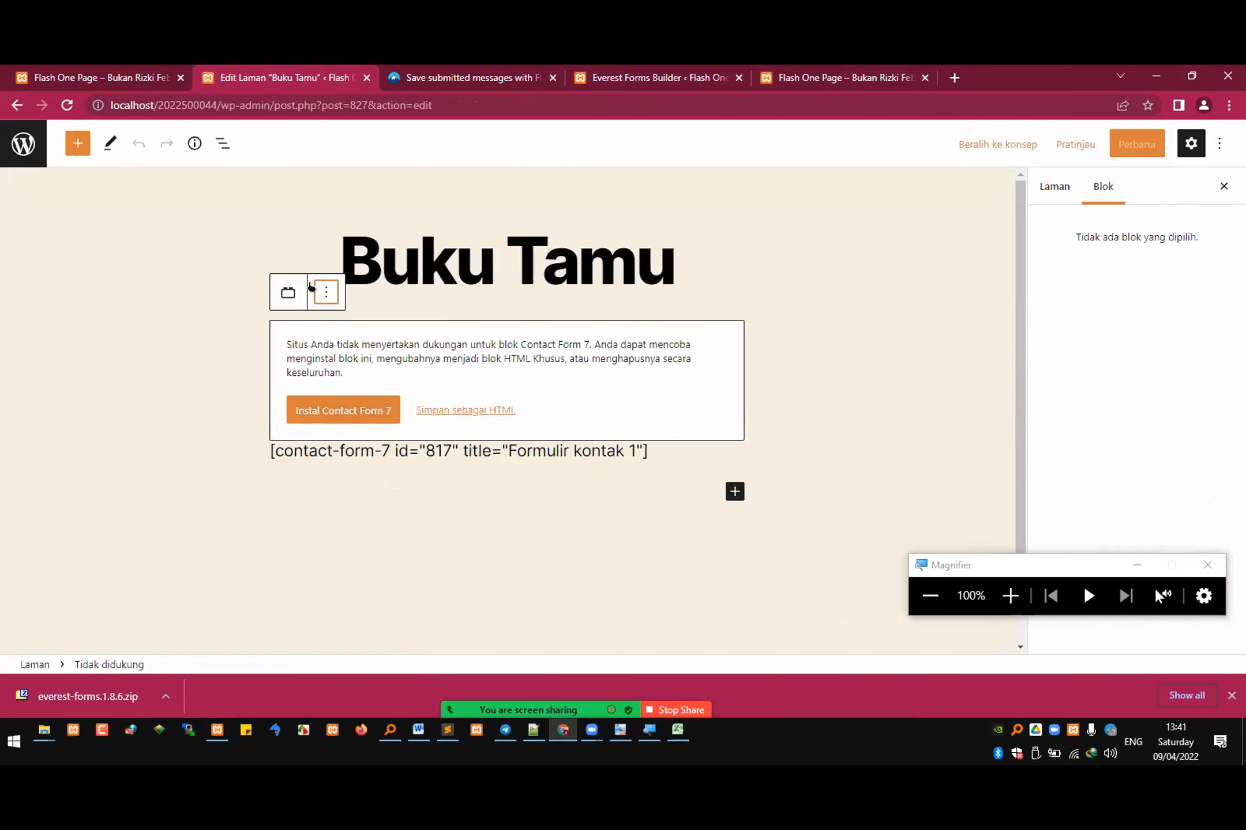
pyautogui.click(326, 293)
pyautogui.click(397, 536)
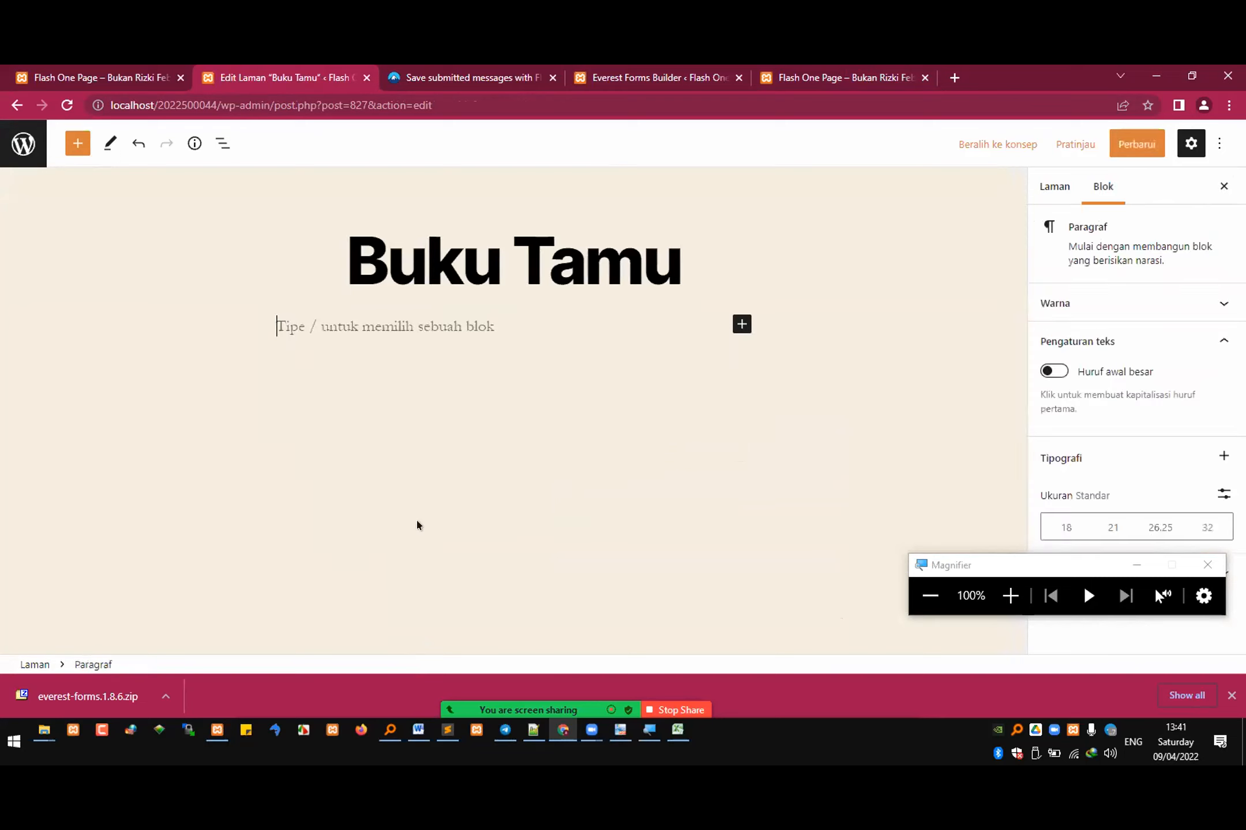
pyautogui.hotkey('ctrl', 'v')
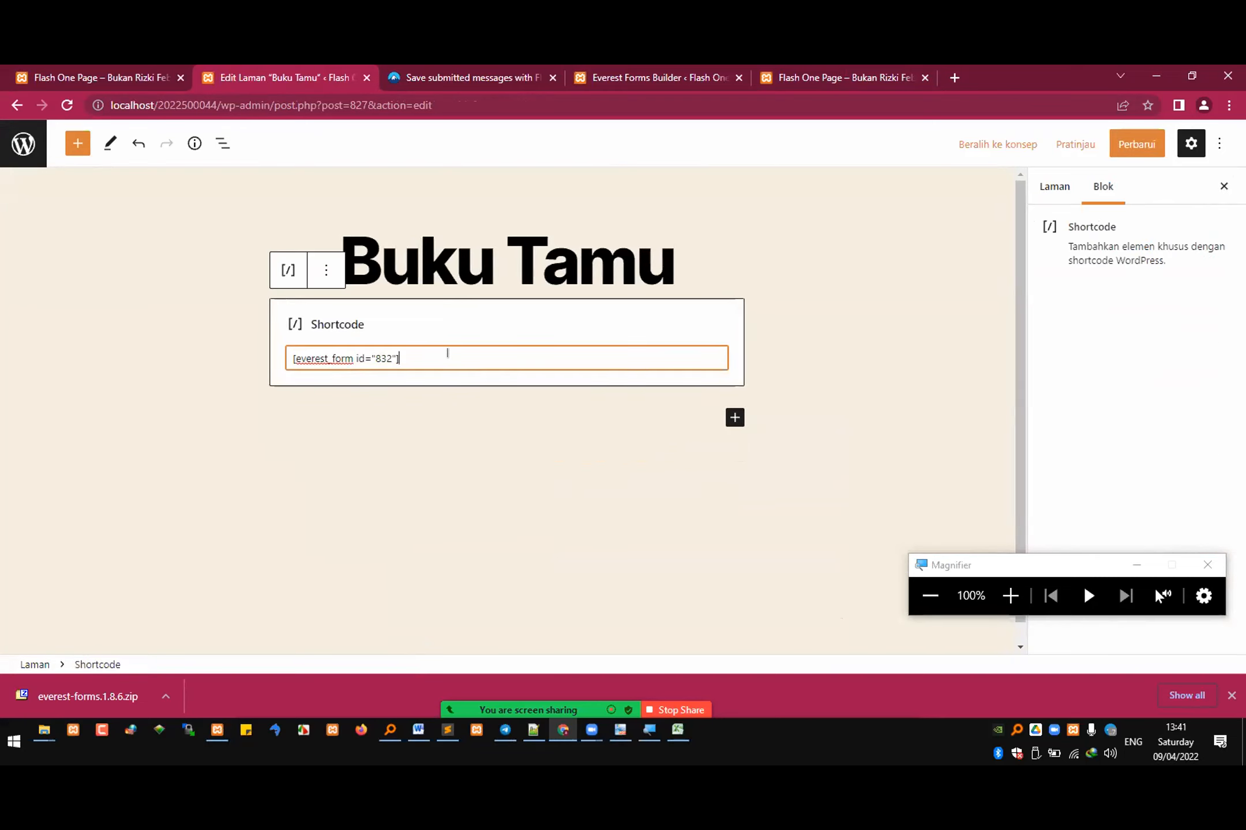
pyautogui.hotkey('ctrl', 'a')
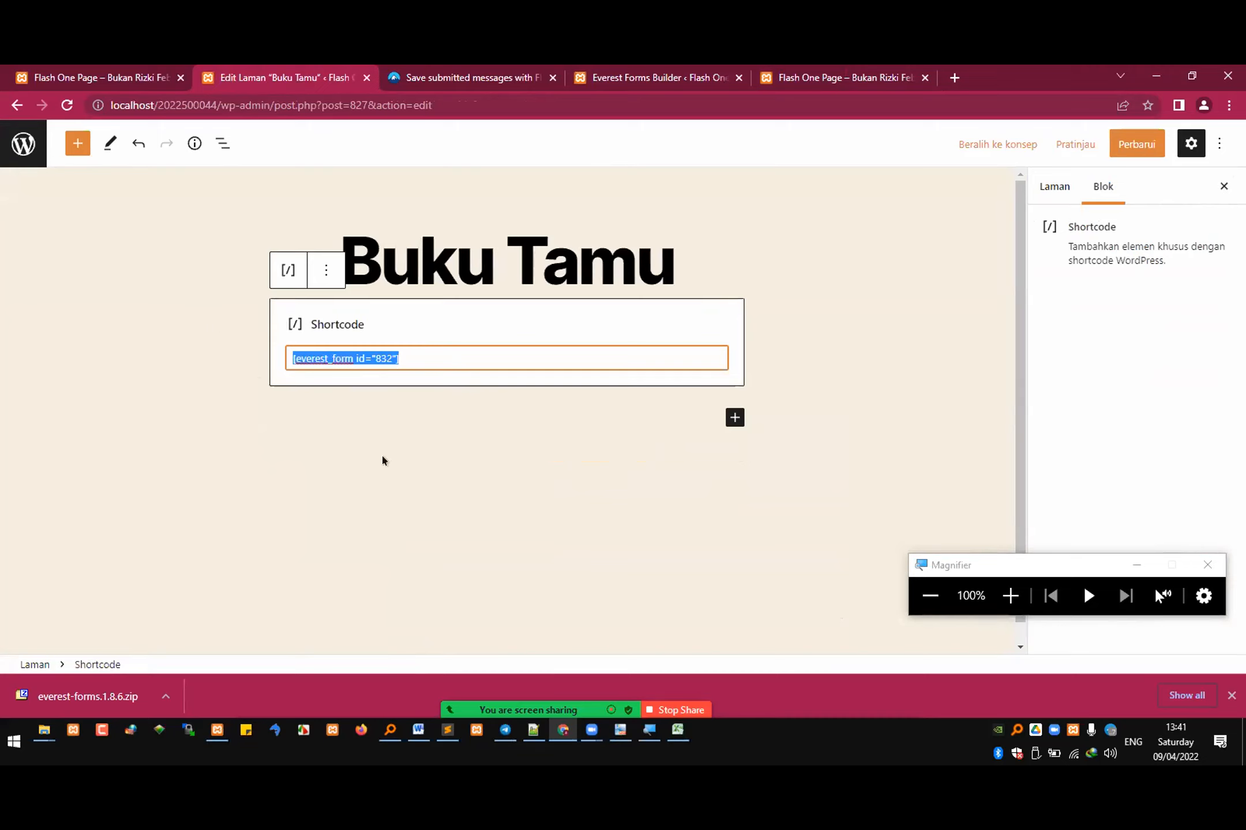
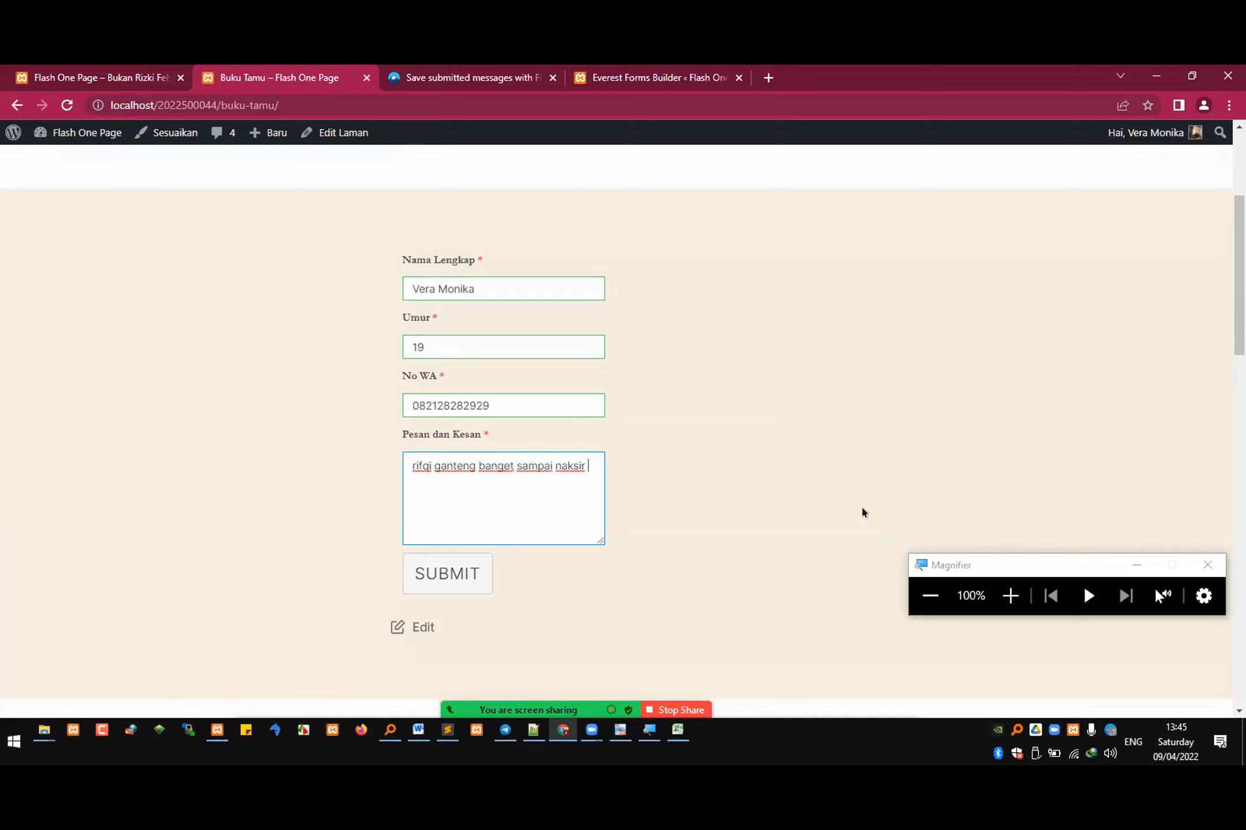
# Step: Finish the Pesan dan Kesan message with "please call me" and submit the guest book form on the Buku Tamu page
pyautogui.write('ase call me')
pyautogui.click(430, 574)
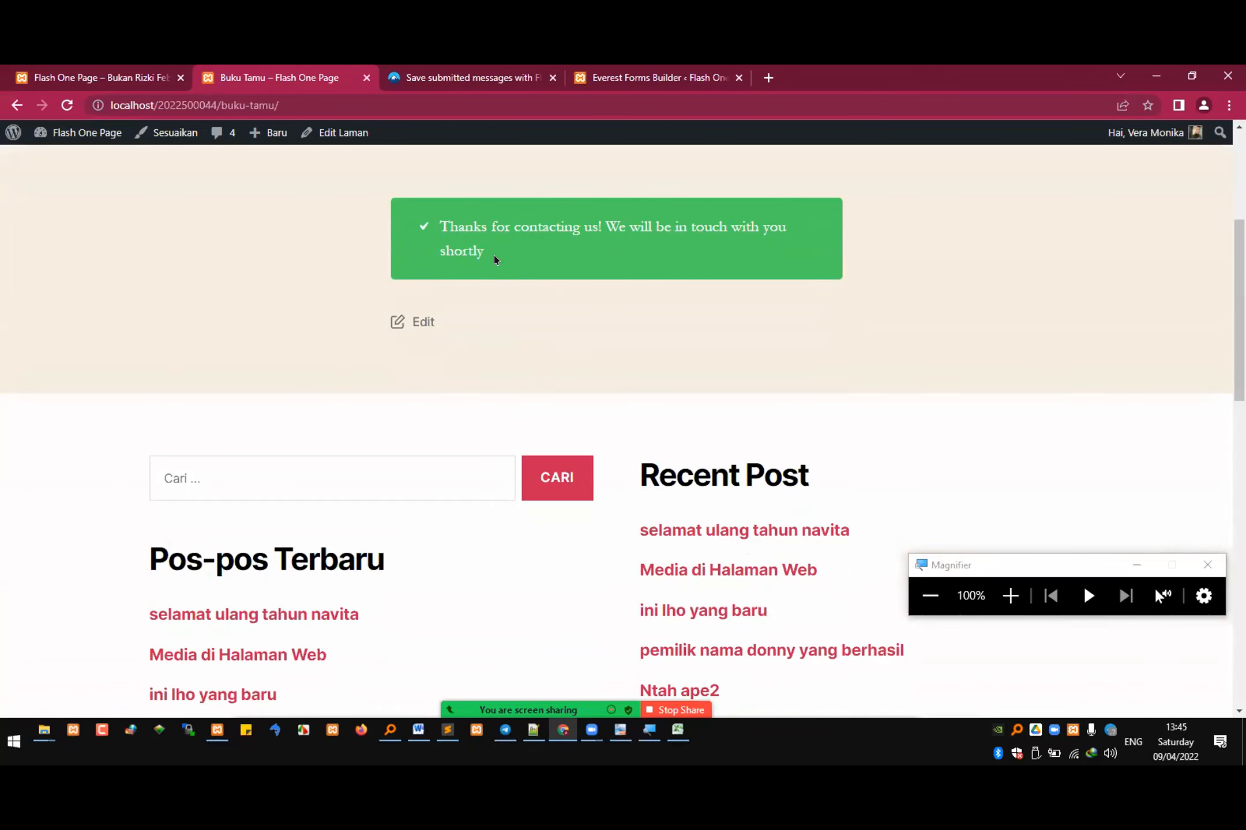
pyautogui.moveTo(494, 255); pyautogui.dragTo(436, 229)
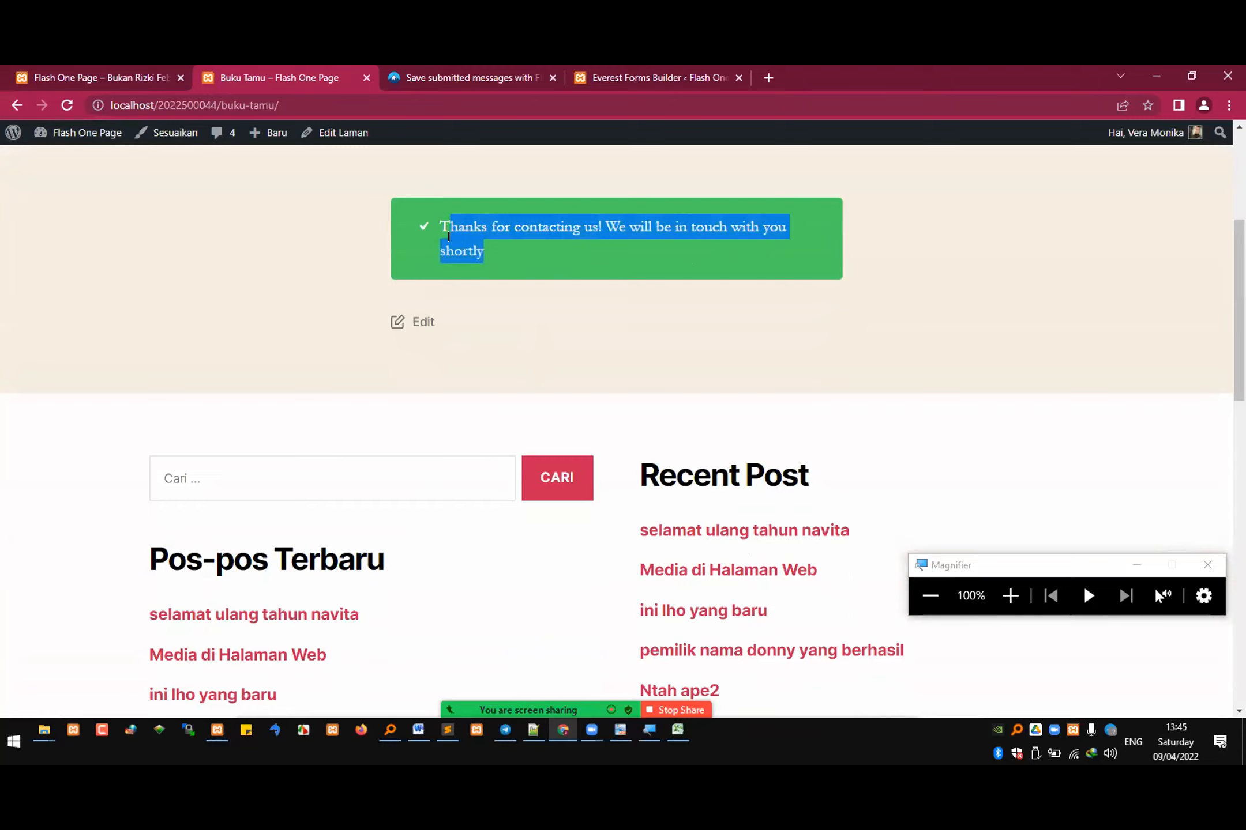
pyautogui.tripleClick(439, 229)
# Step: Return to the Everest Forms admin and review the validation messages in the plugin settings
pyautogui.click(632, 75)
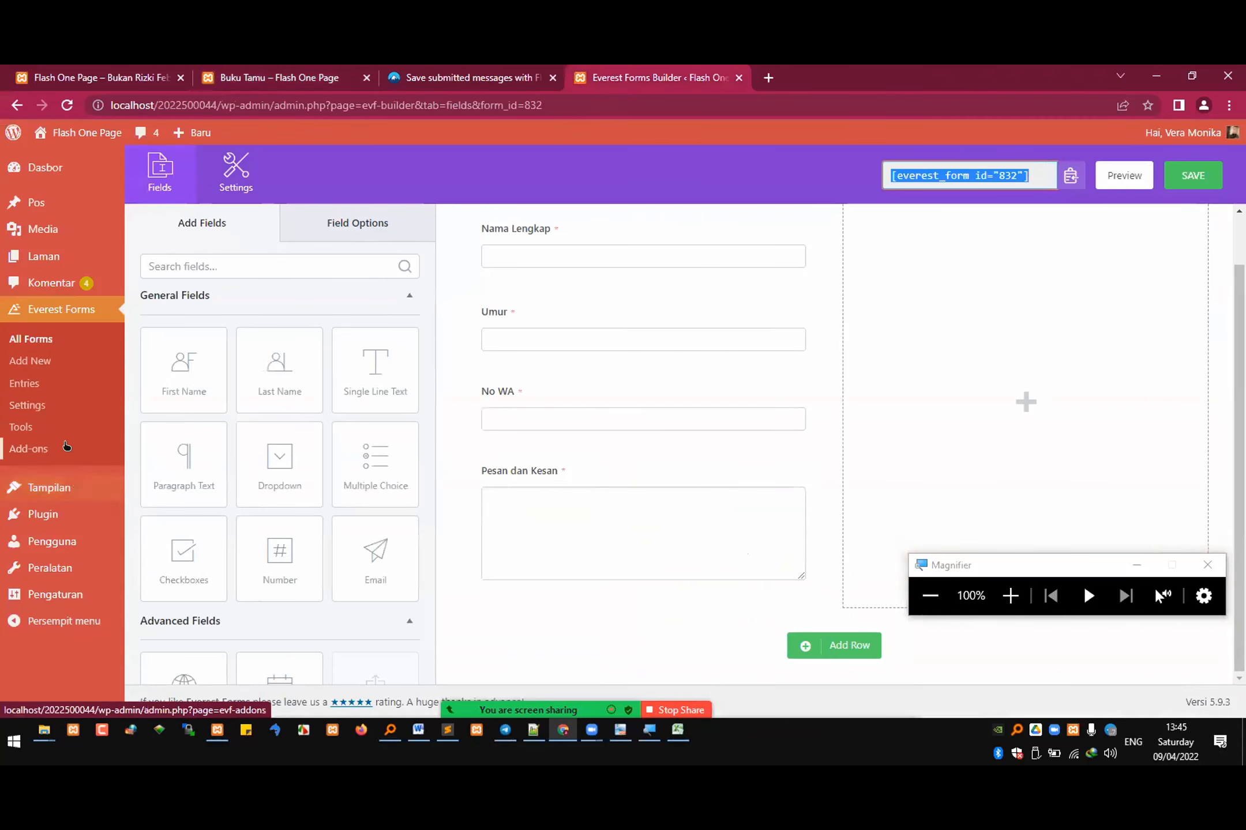
pyautogui.click(27, 405)
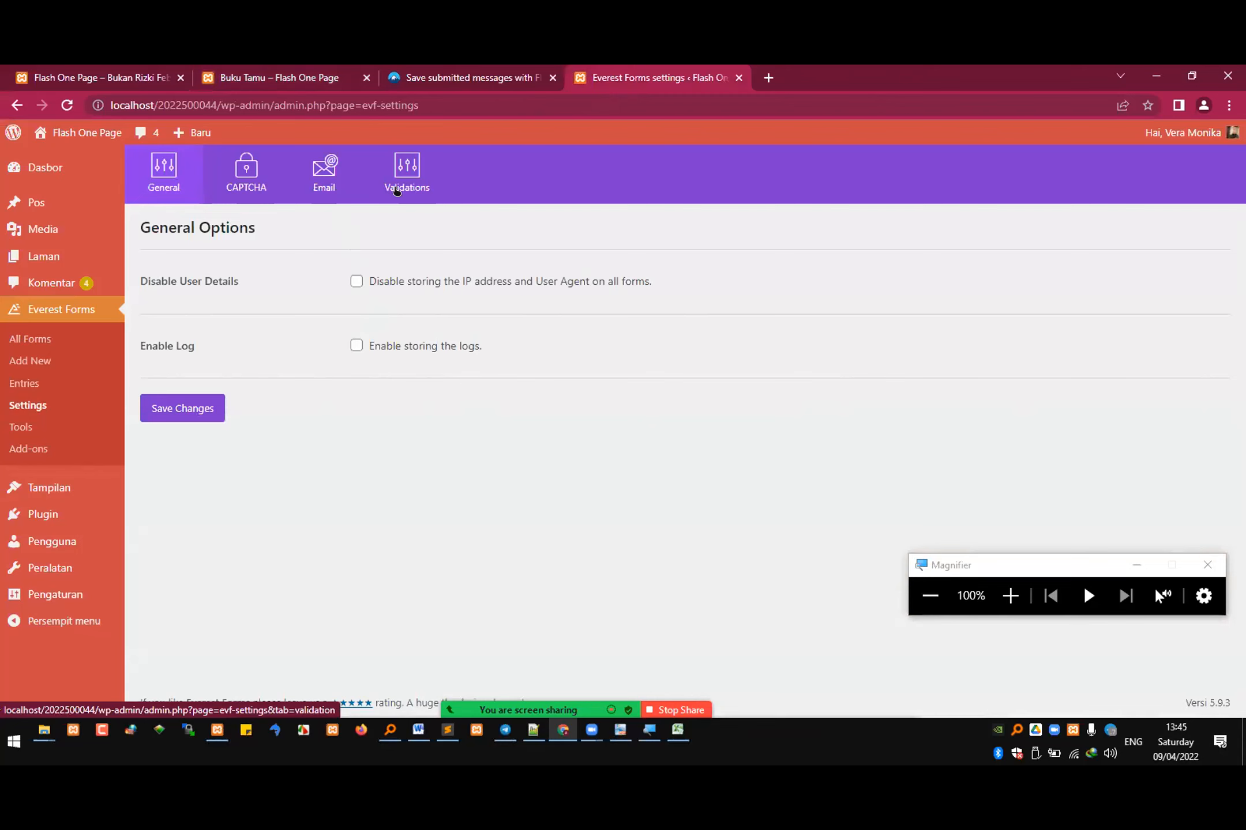
pyautogui.click(406, 172)
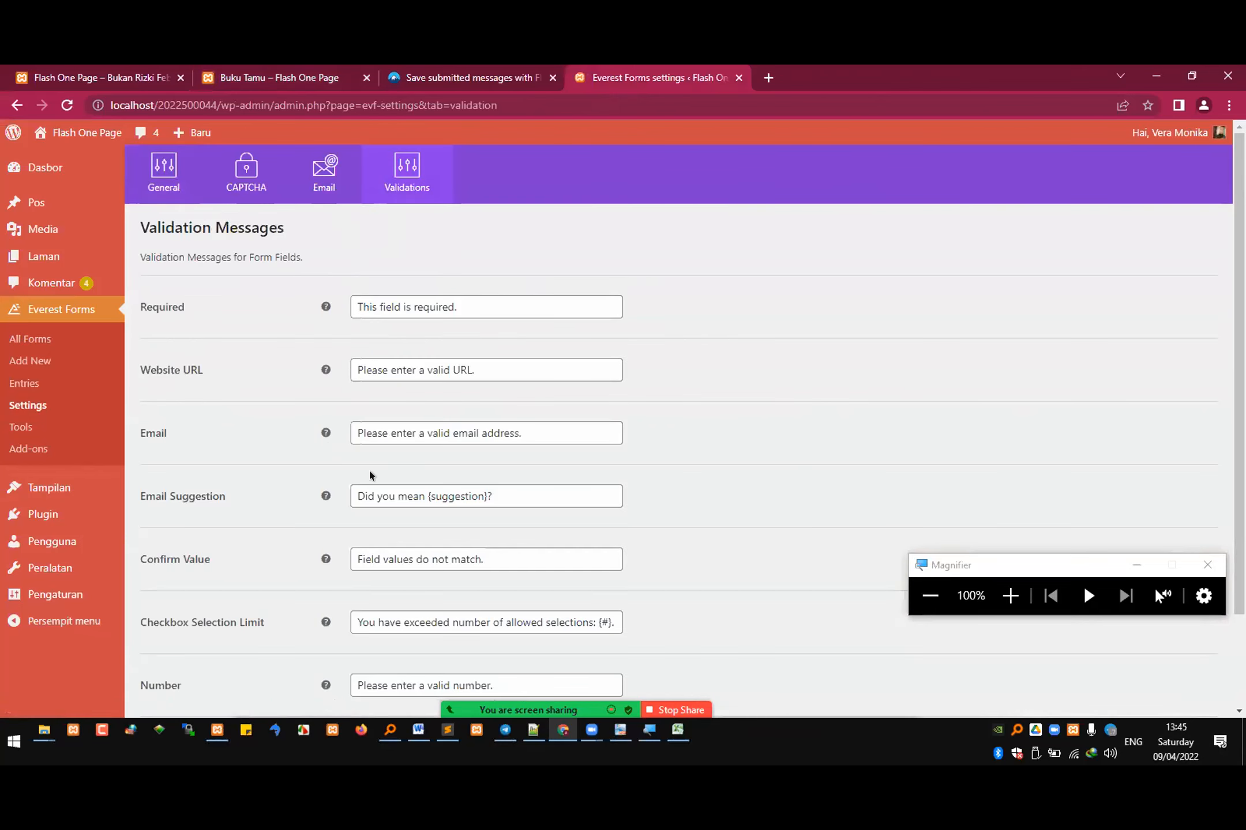
pyautogui.scroll(-2, 439, 515)
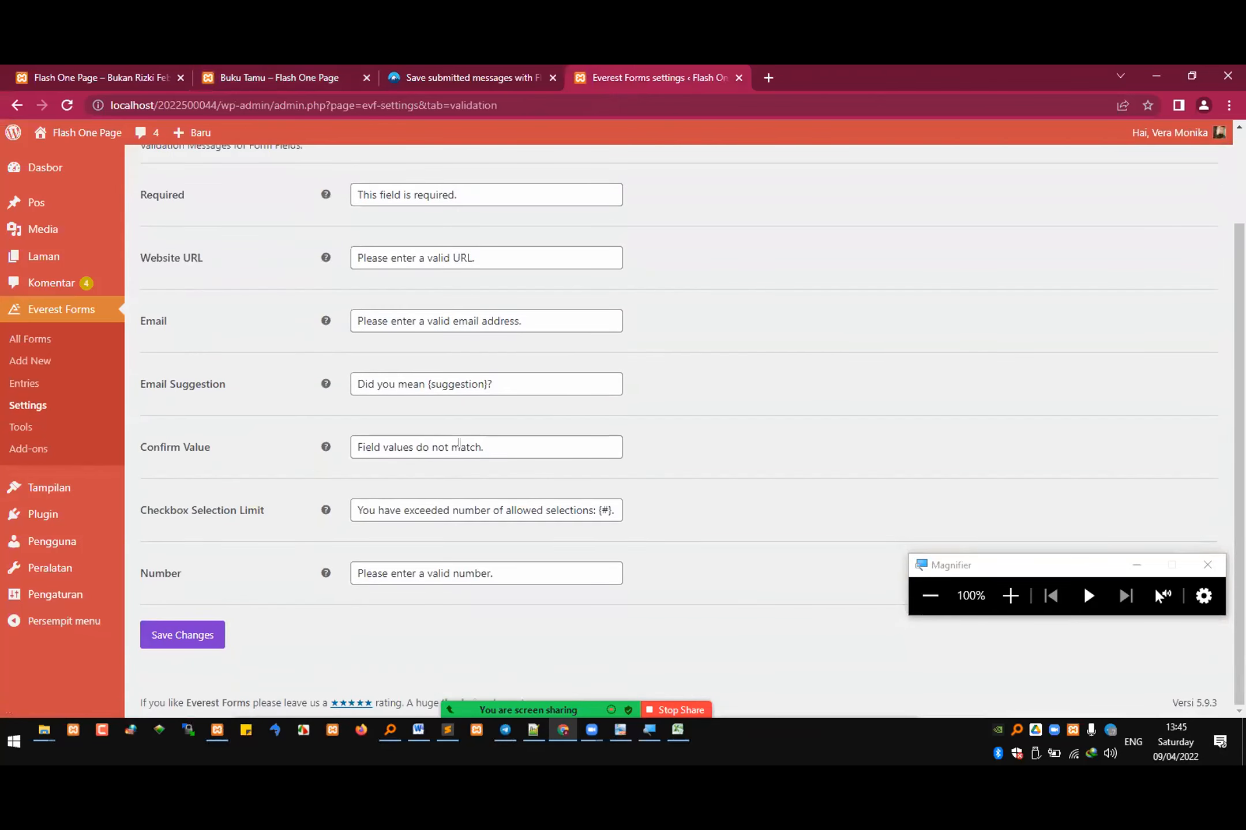
pyautogui.scroll(2, 482, 408)
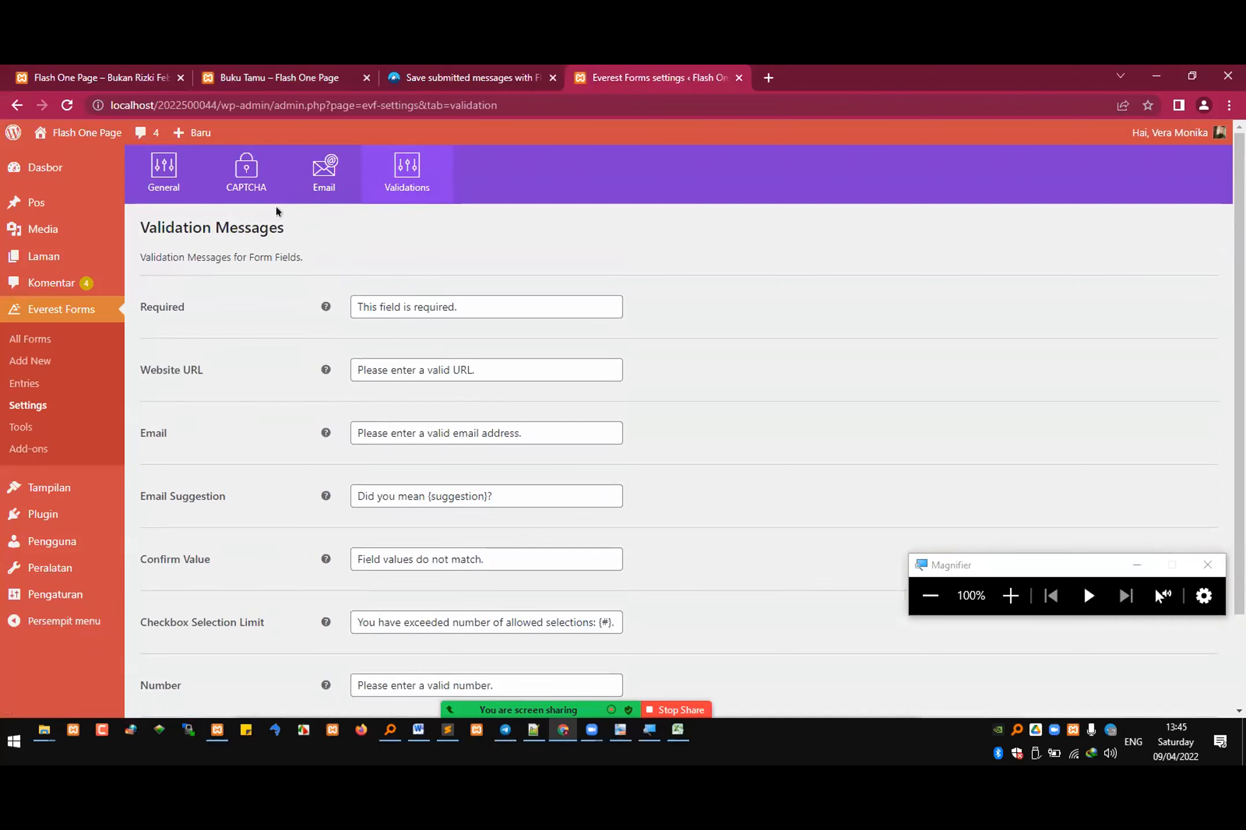
# Step: Open the bukutamu form's general settings and examine its successful form submission message and the submission options below it
pyautogui.click(95, 334)
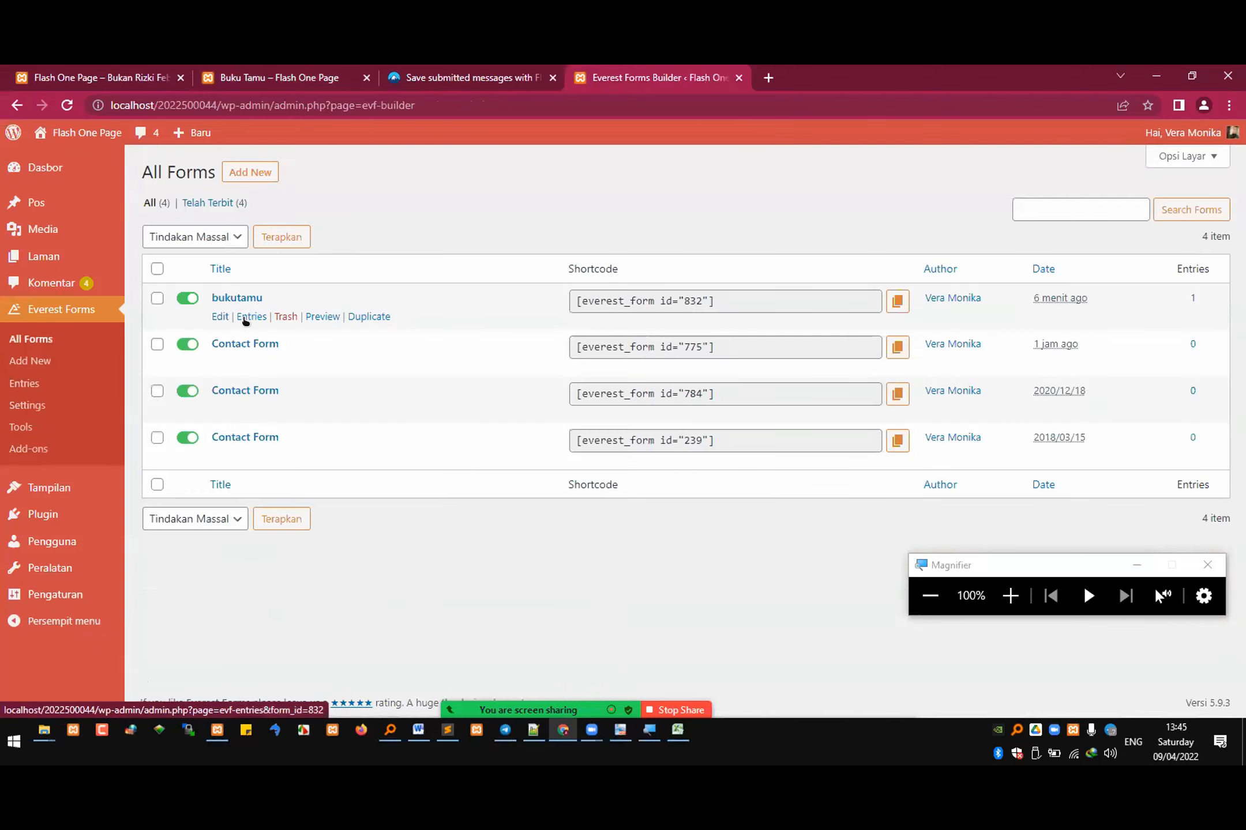
pyautogui.click(217, 317)
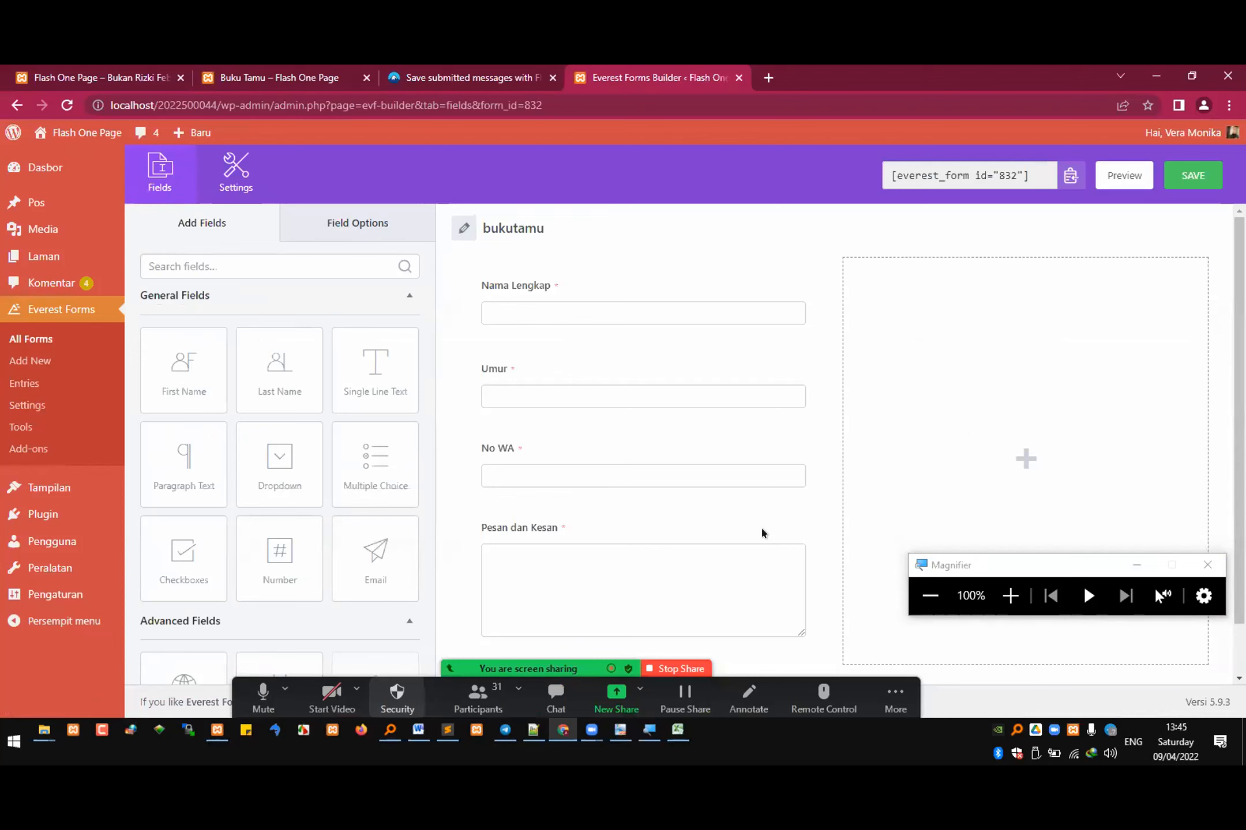
pyautogui.click(478, 698)
pyautogui.click(1057, 495)
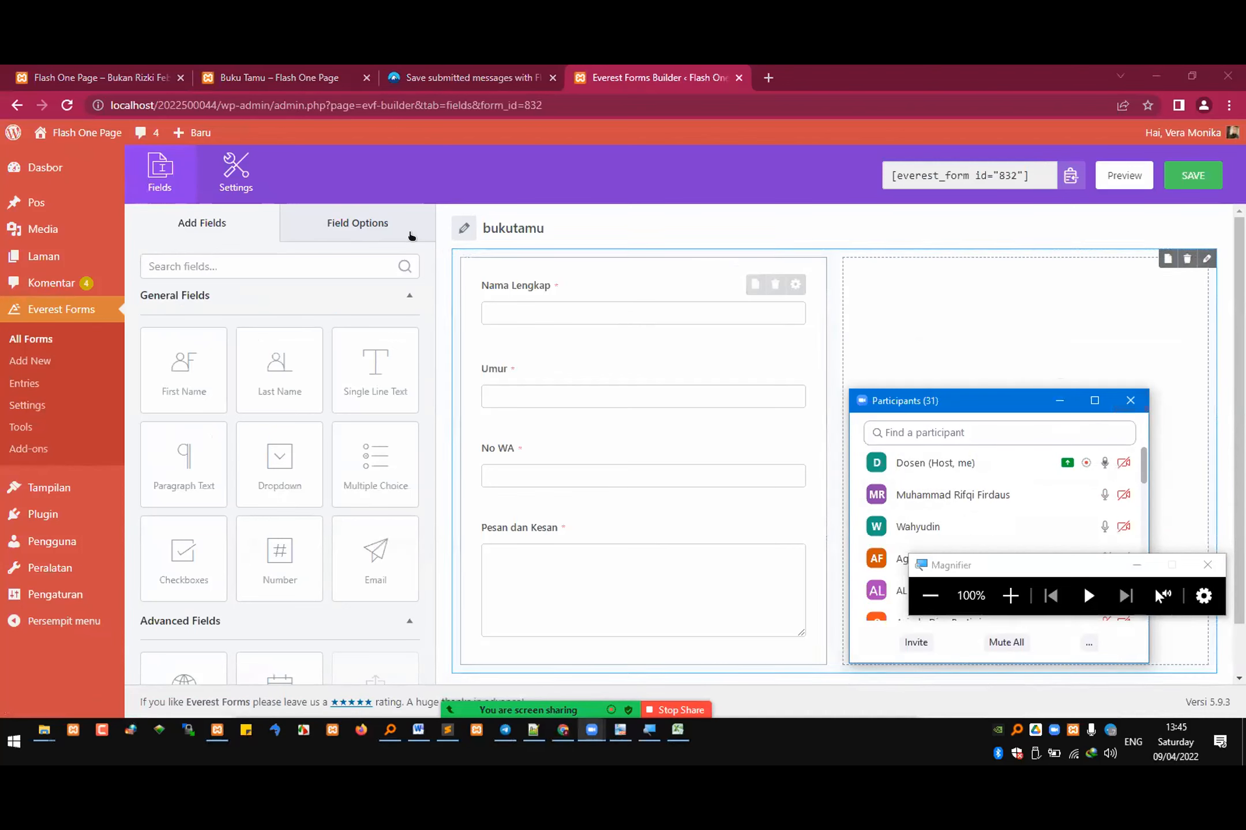
pyautogui.click(236, 170)
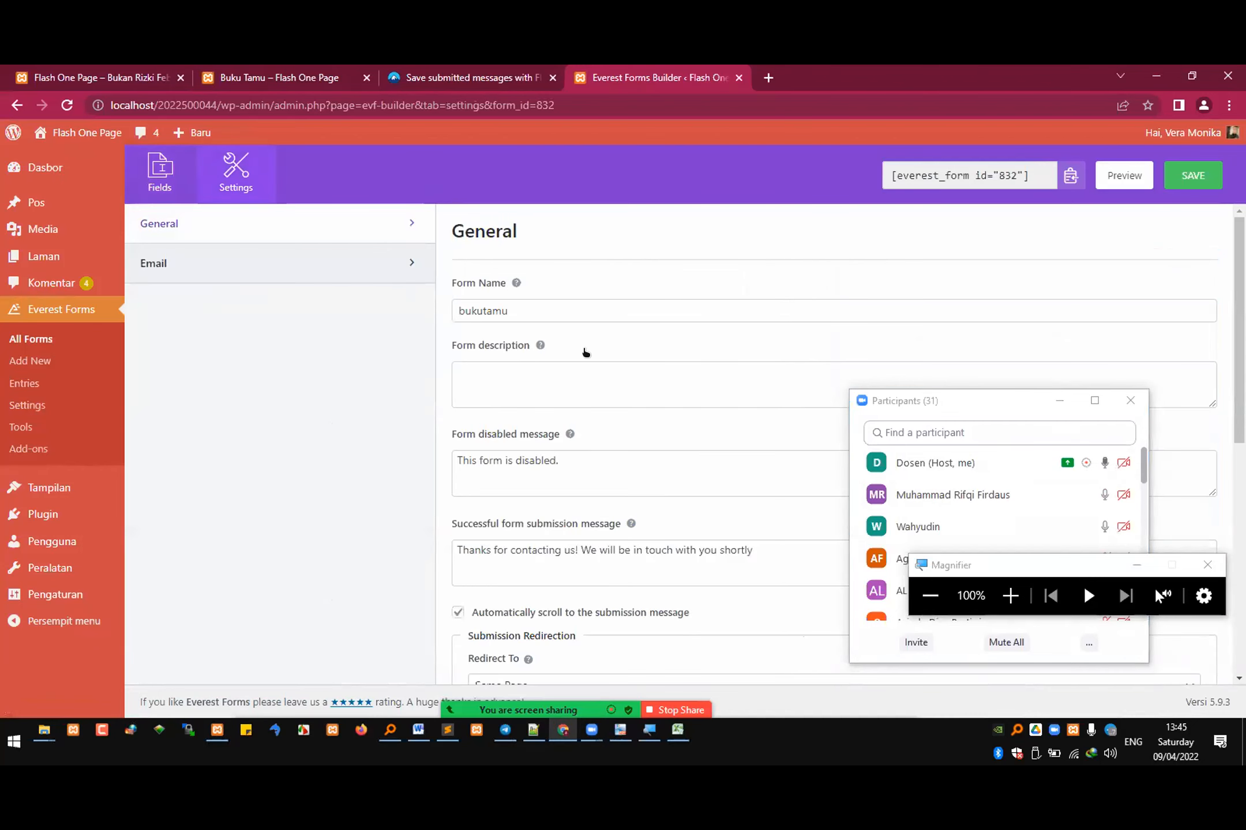
pyautogui.moveTo(576, 551); pyautogui.dragTo(486, 551)
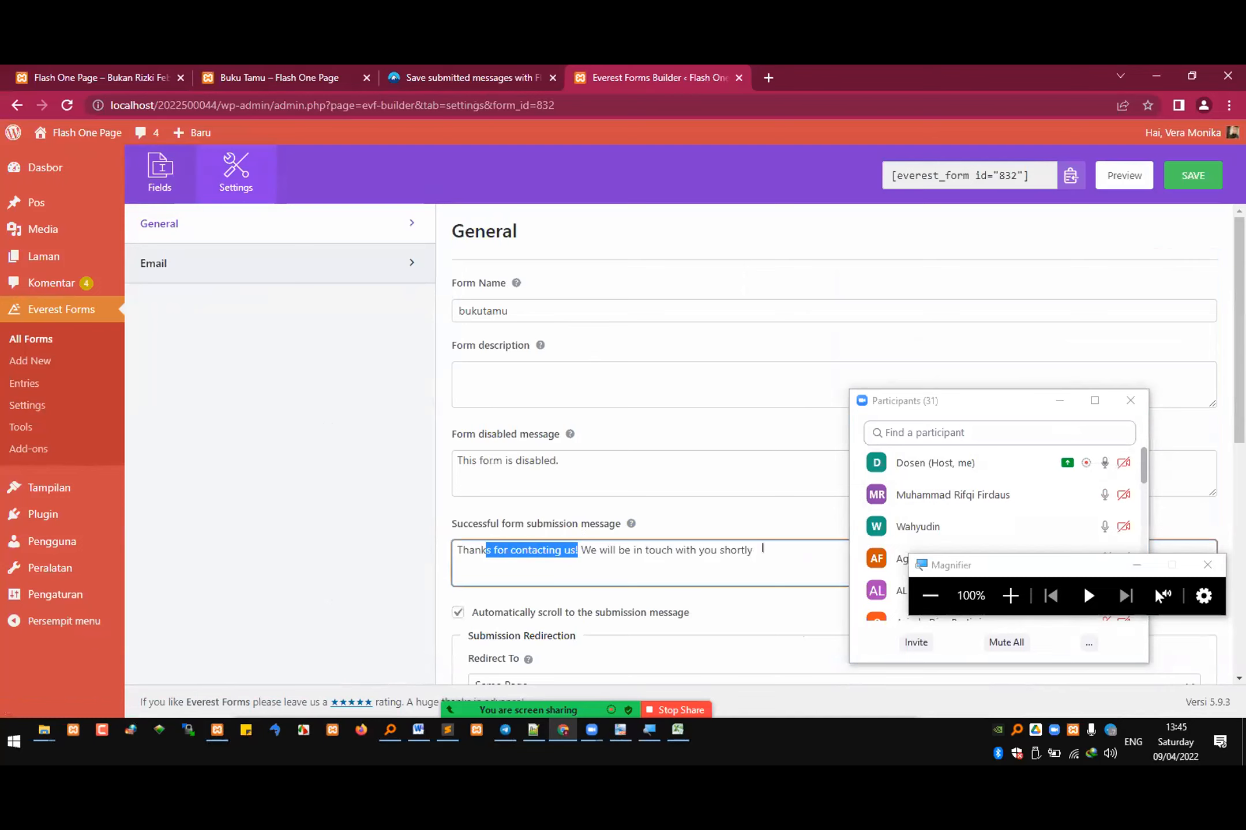
pyautogui.moveTo(763, 549); pyautogui.dragTo(375, 548)
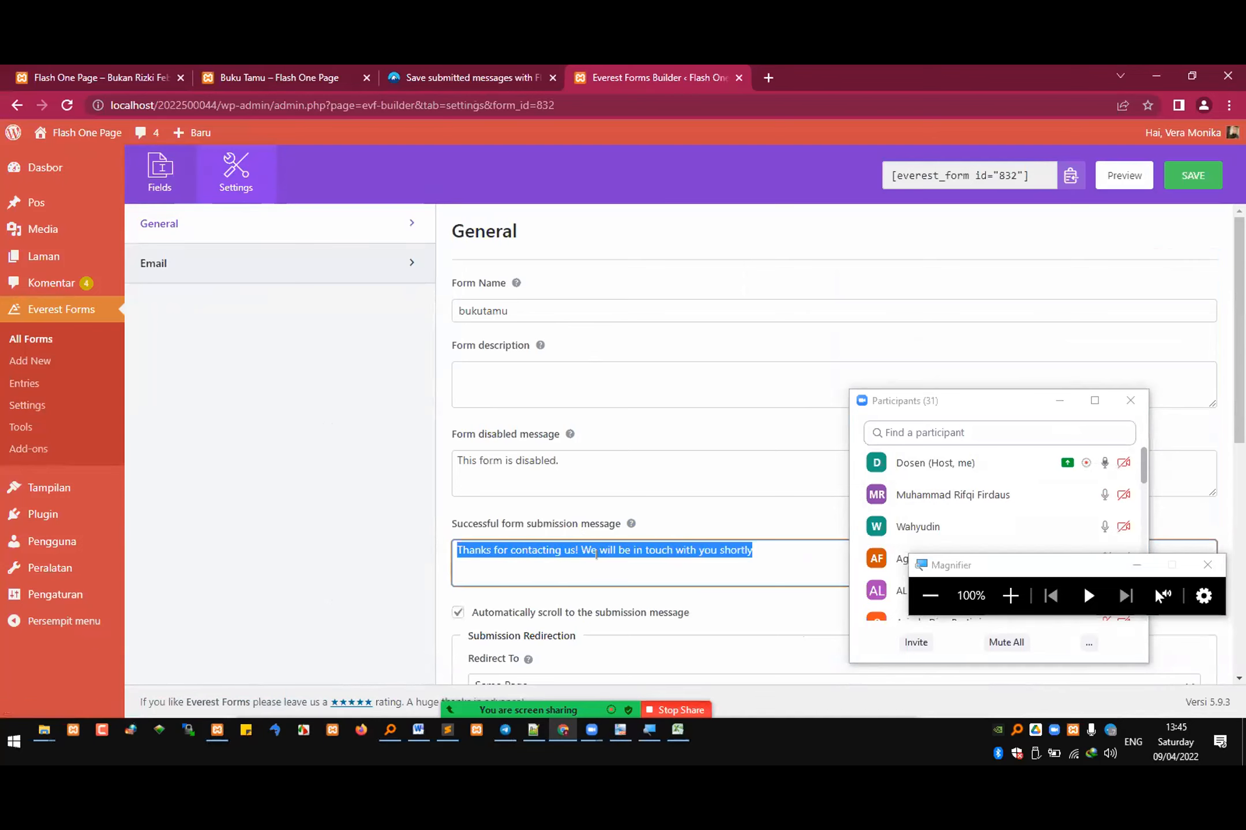
pyautogui.scroll(-3, 692, 585)
pyautogui.scroll(-3, 692, 585)
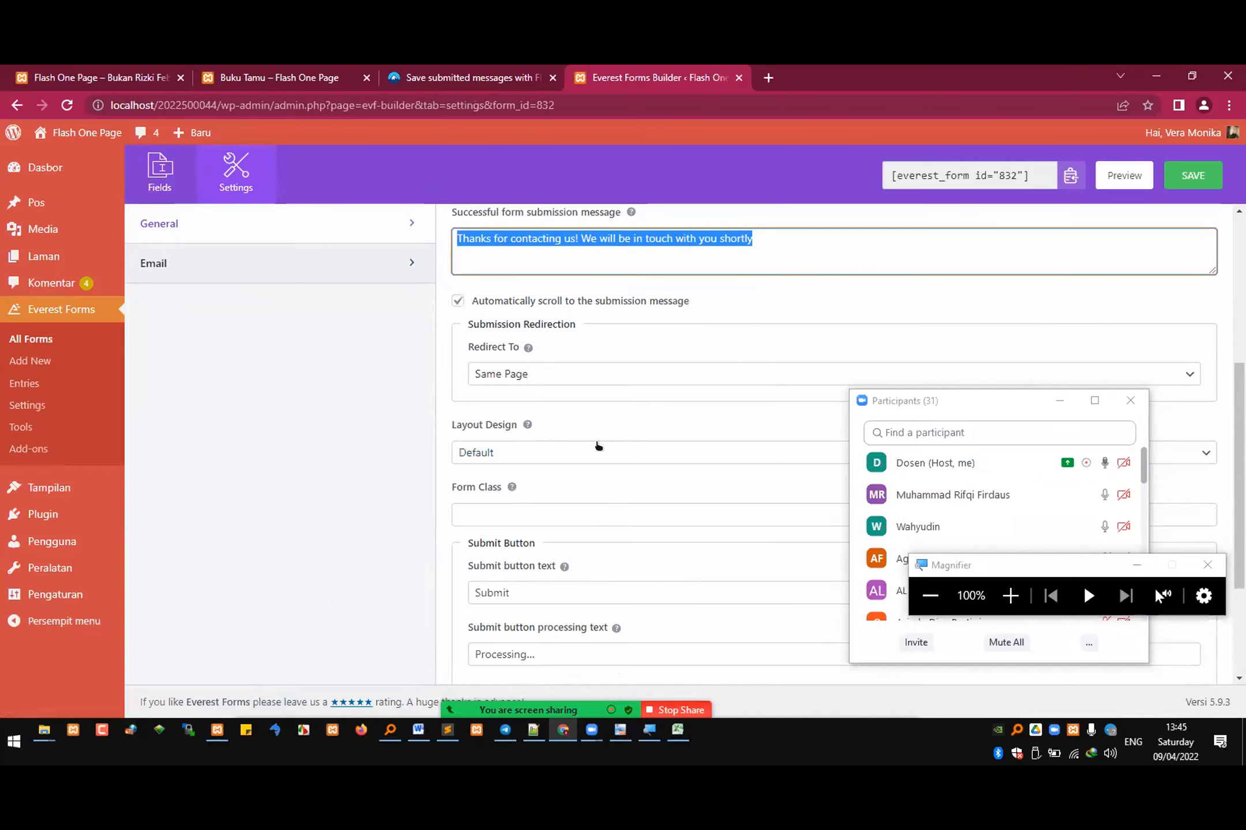
# Step: Compare the submission message in the bukutamu settings with the confirmation displayed on the Buku Tamu page
pyautogui.click(304, 75)
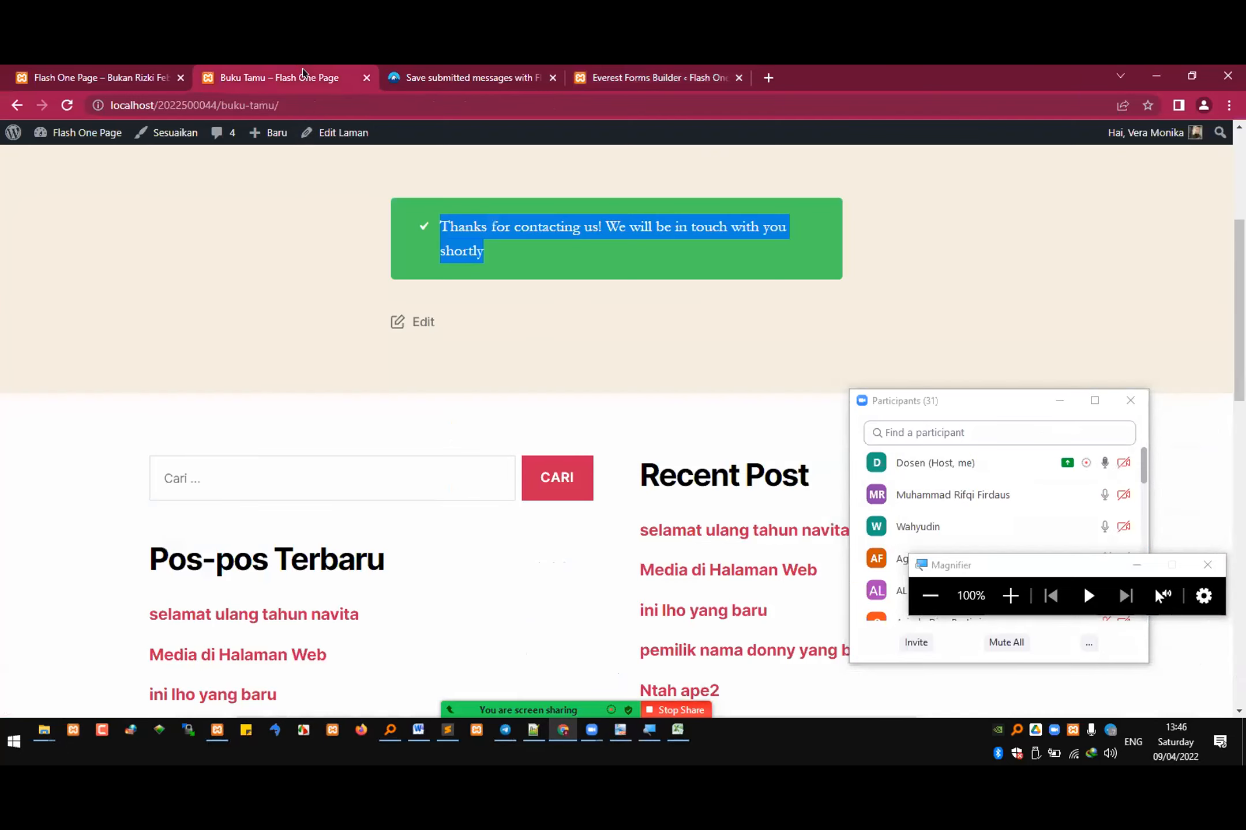
pyautogui.click(656, 68)
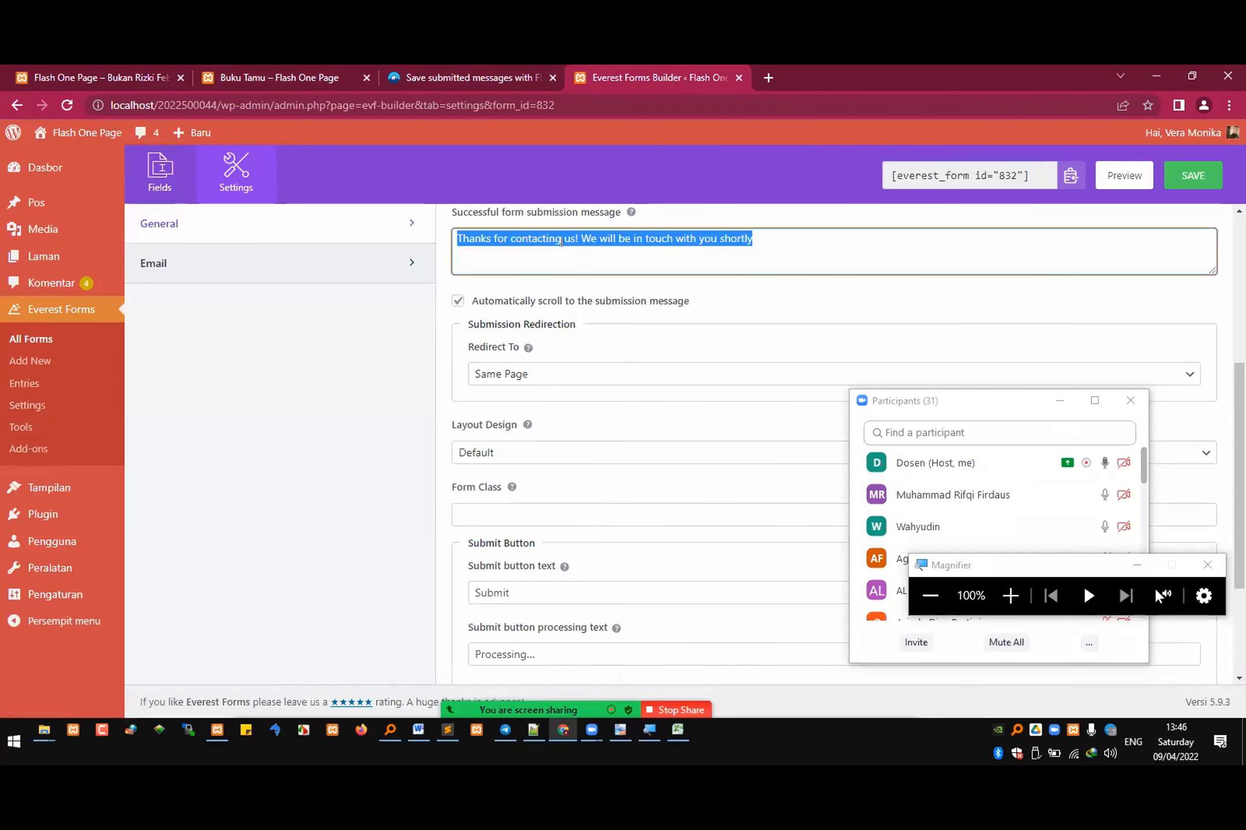
pyautogui.click(305, 71)
pyautogui.click(477, 224)
pyautogui.moveTo(444, 222); pyautogui.dragTo(490, 253)
pyautogui.click(656, 67)
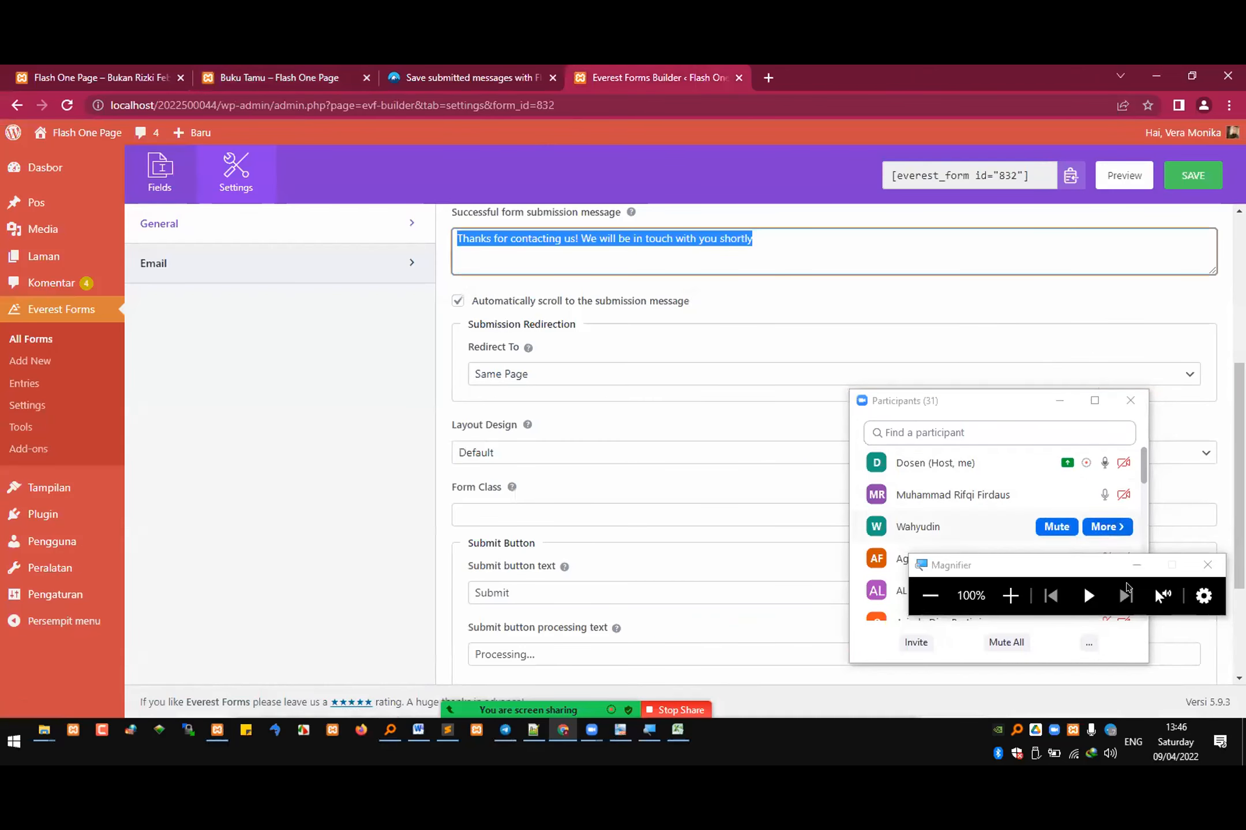
pyautogui.click(1094, 579)
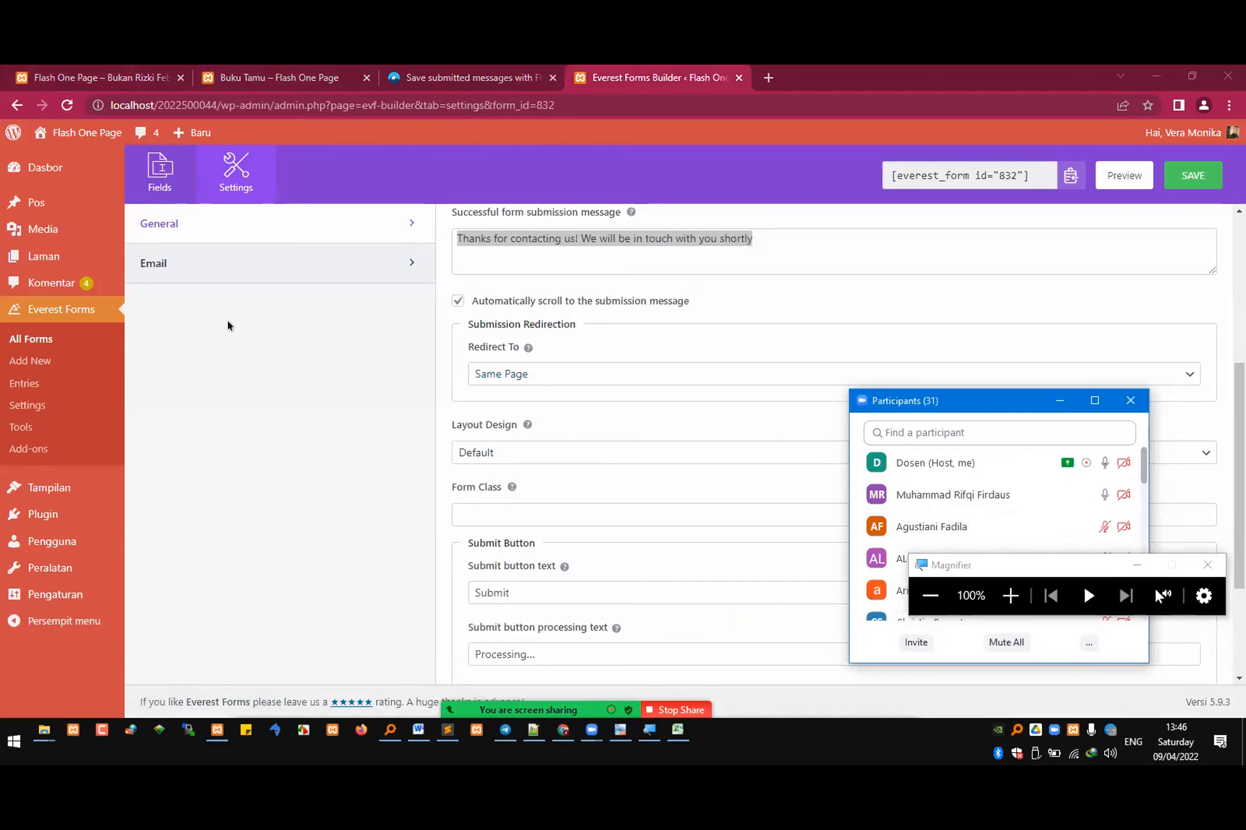
pyautogui.click(324, 81)
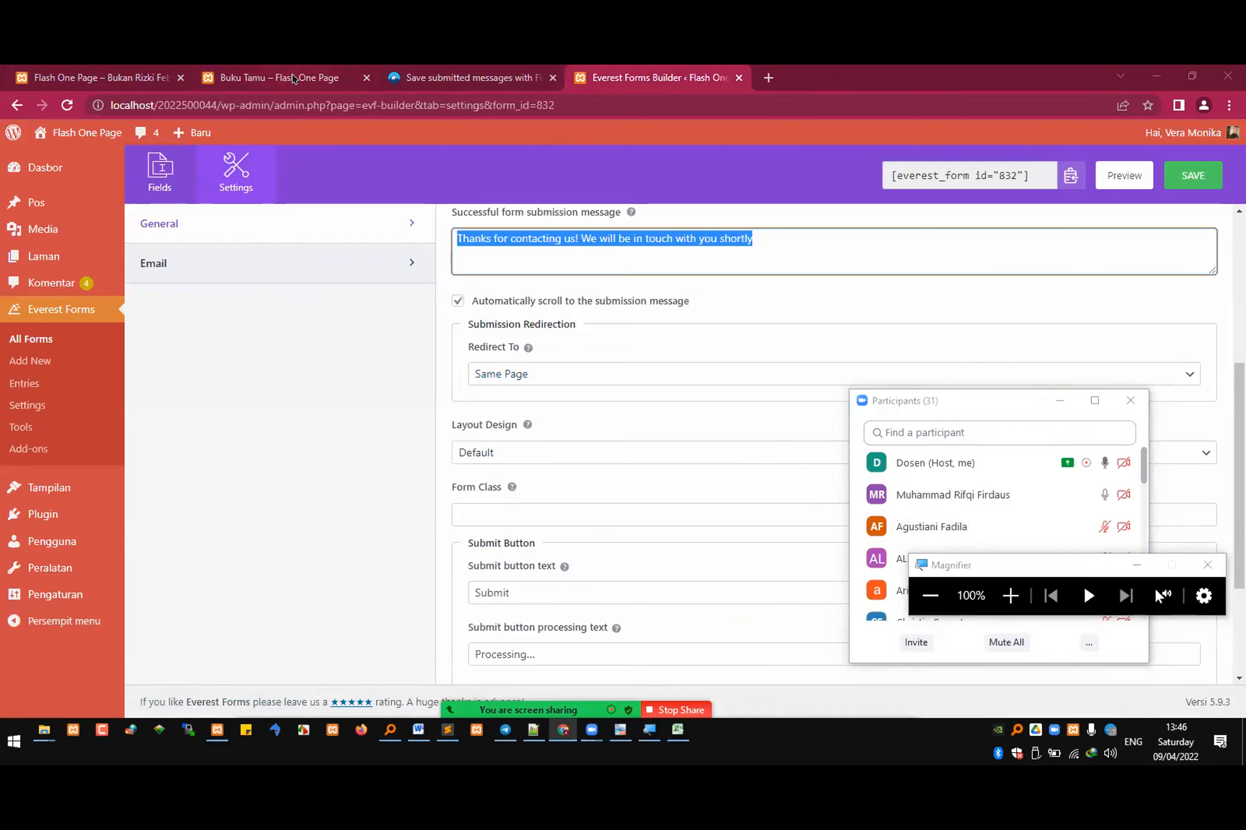
pyautogui.click(623, 68)
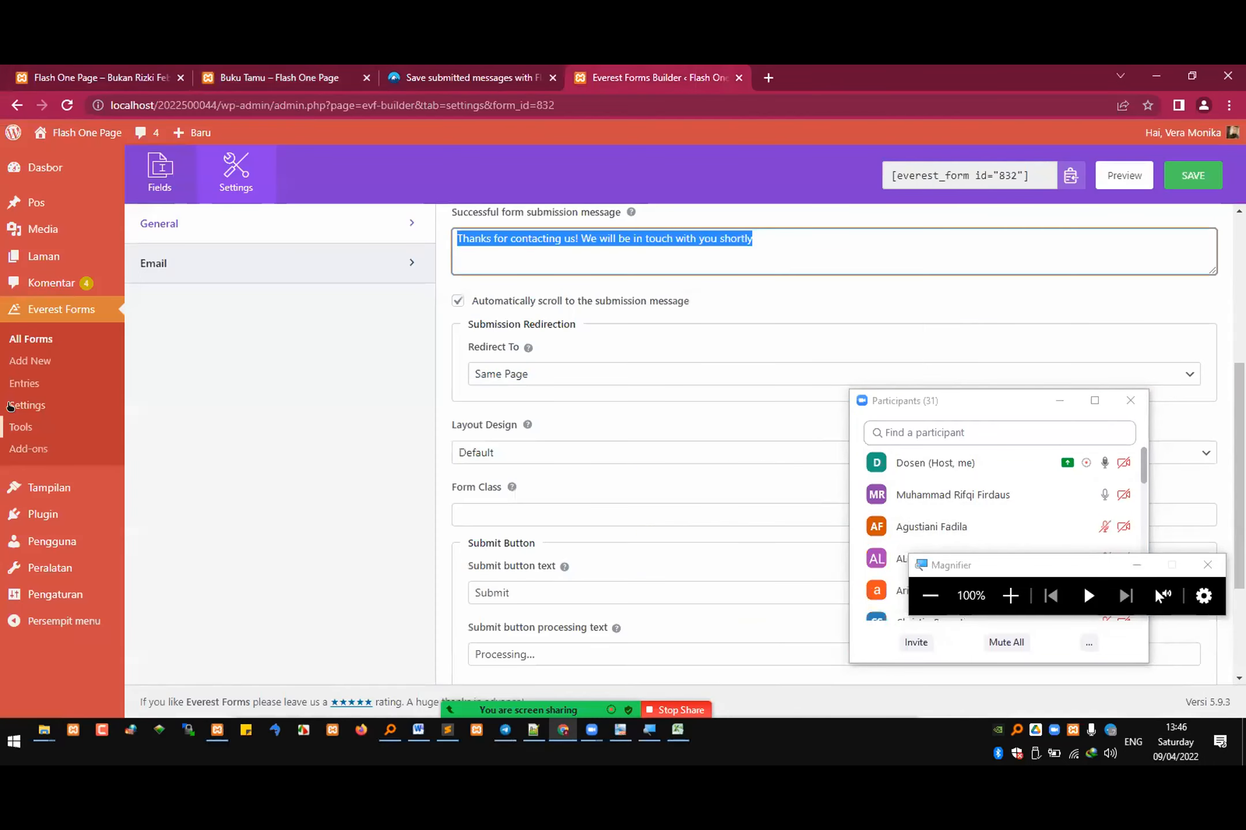
# Step: Open the Everest Forms entries and view the full submitted bukutamu entry, including its Pesan dan Kesan message
pyautogui.click(23, 384)
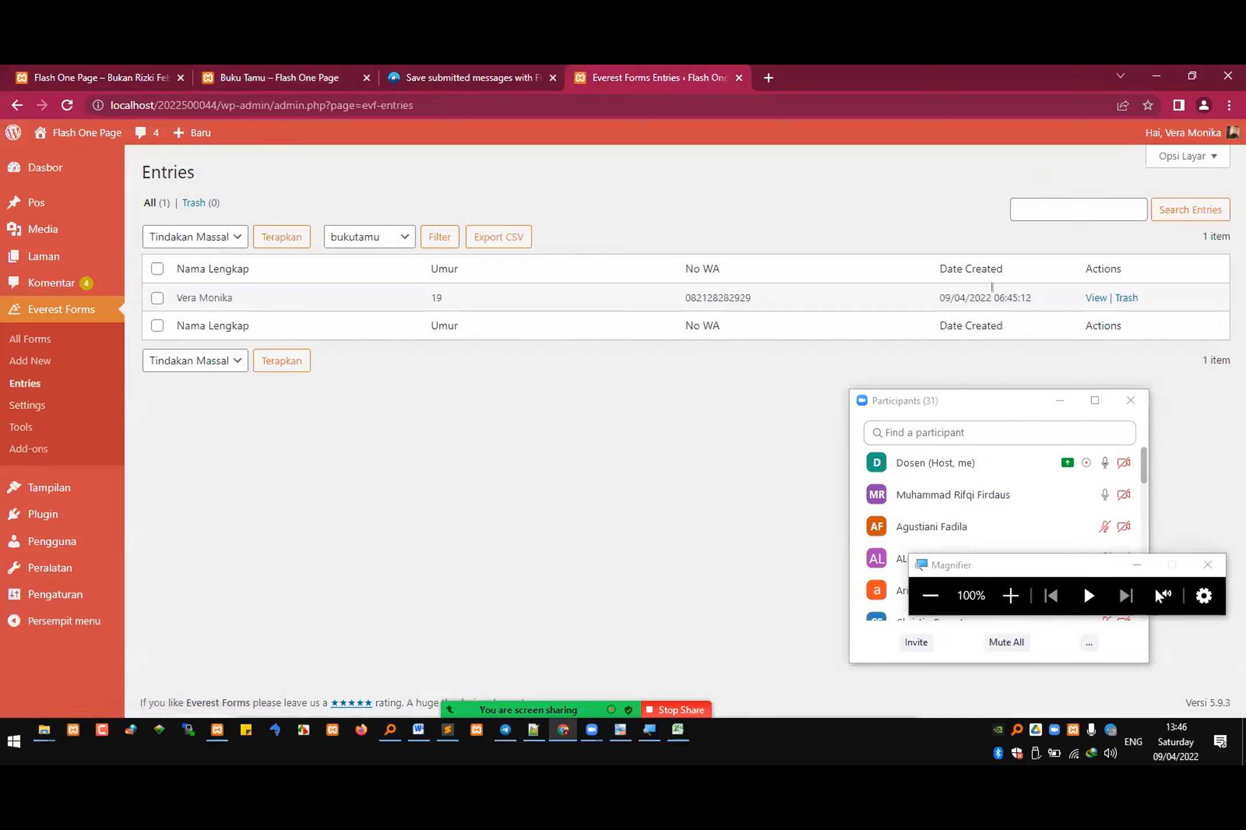
pyautogui.doubleClick(695, 298)
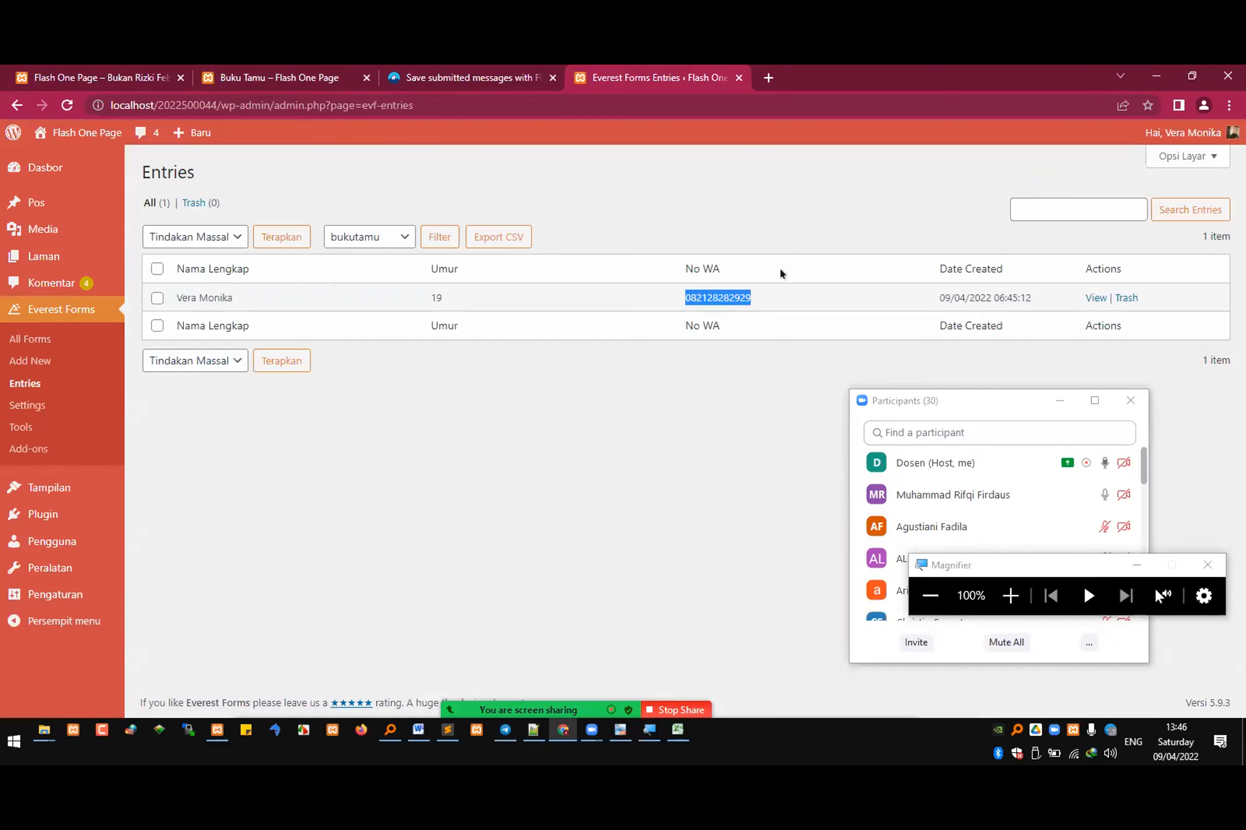
pyautogui.click(1093, 298)
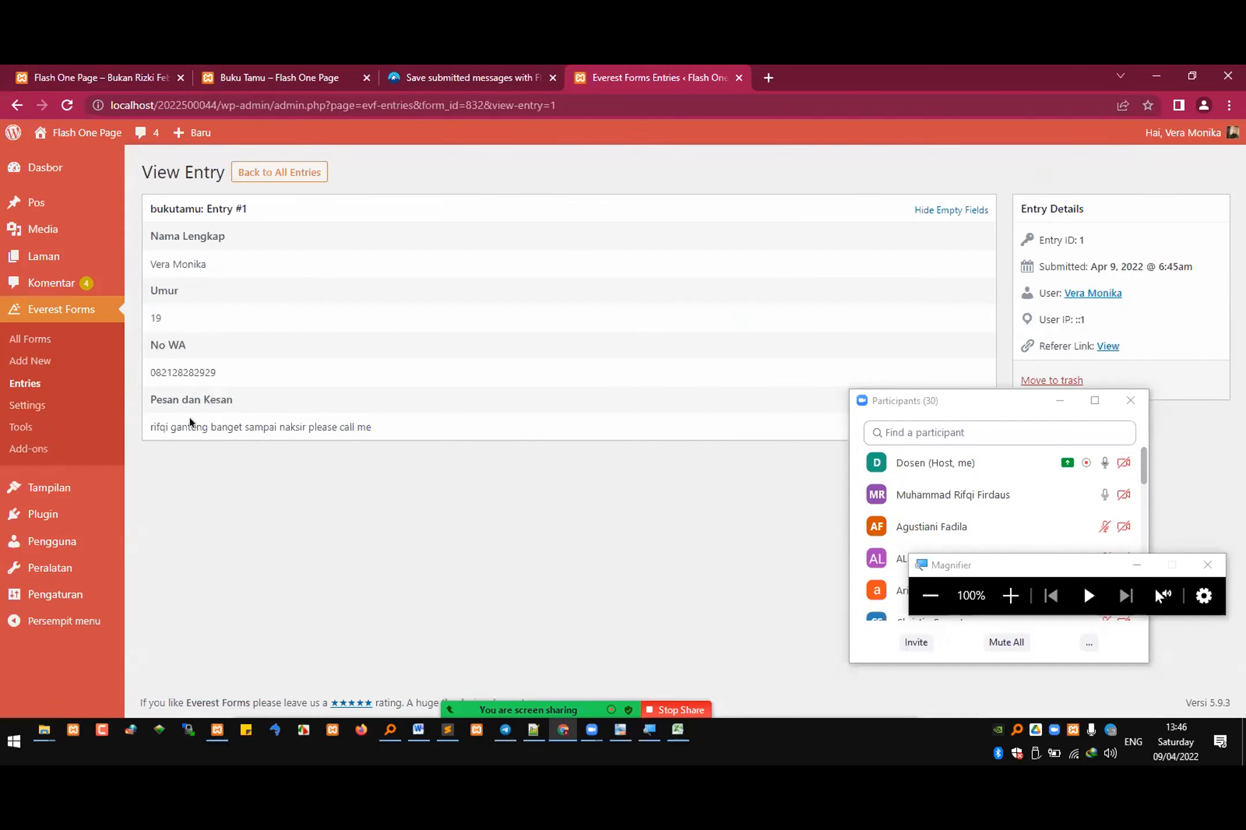
pyautogui.moveTo(156, 427); pyautogui.dragTo(371, 426)
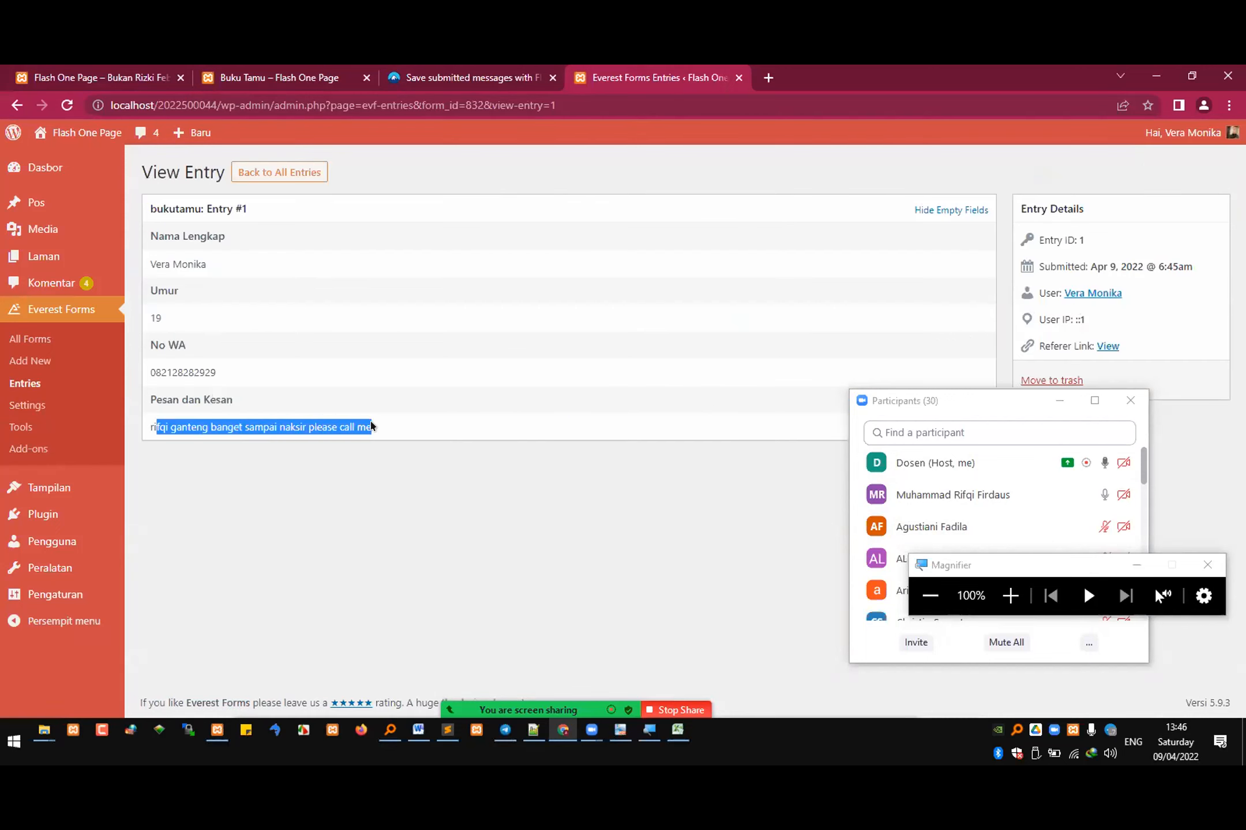
pyautogui.click(406, 419)
pyautogui.moveTo(391, 419); pyautogui.dragTo(344, 89)
# Step: Check the Buku Tamu page again against the stored bukutamu entry, and minimize the meeting's participants window
pyautogui.click(421, 74)
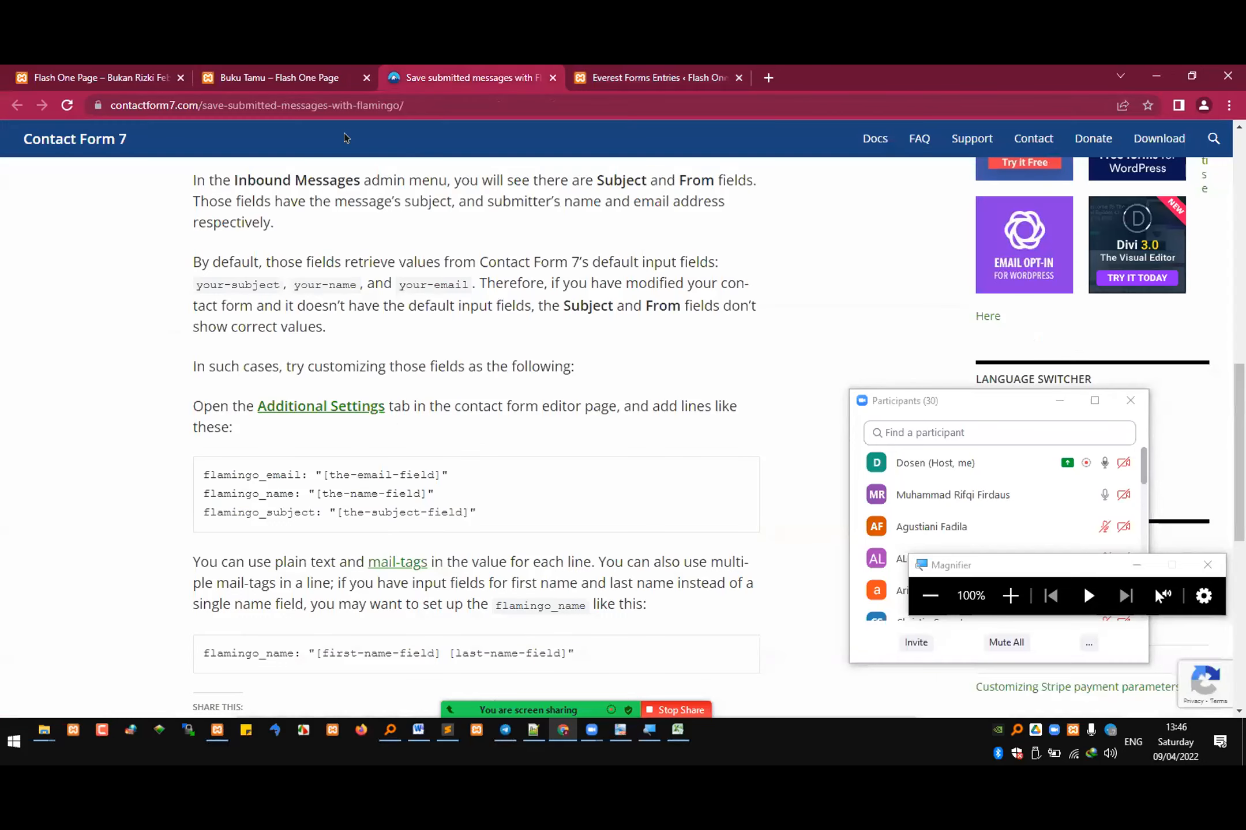
pyautogui.click(278, 79)
pyautogui.scroll(1, 581, 381)
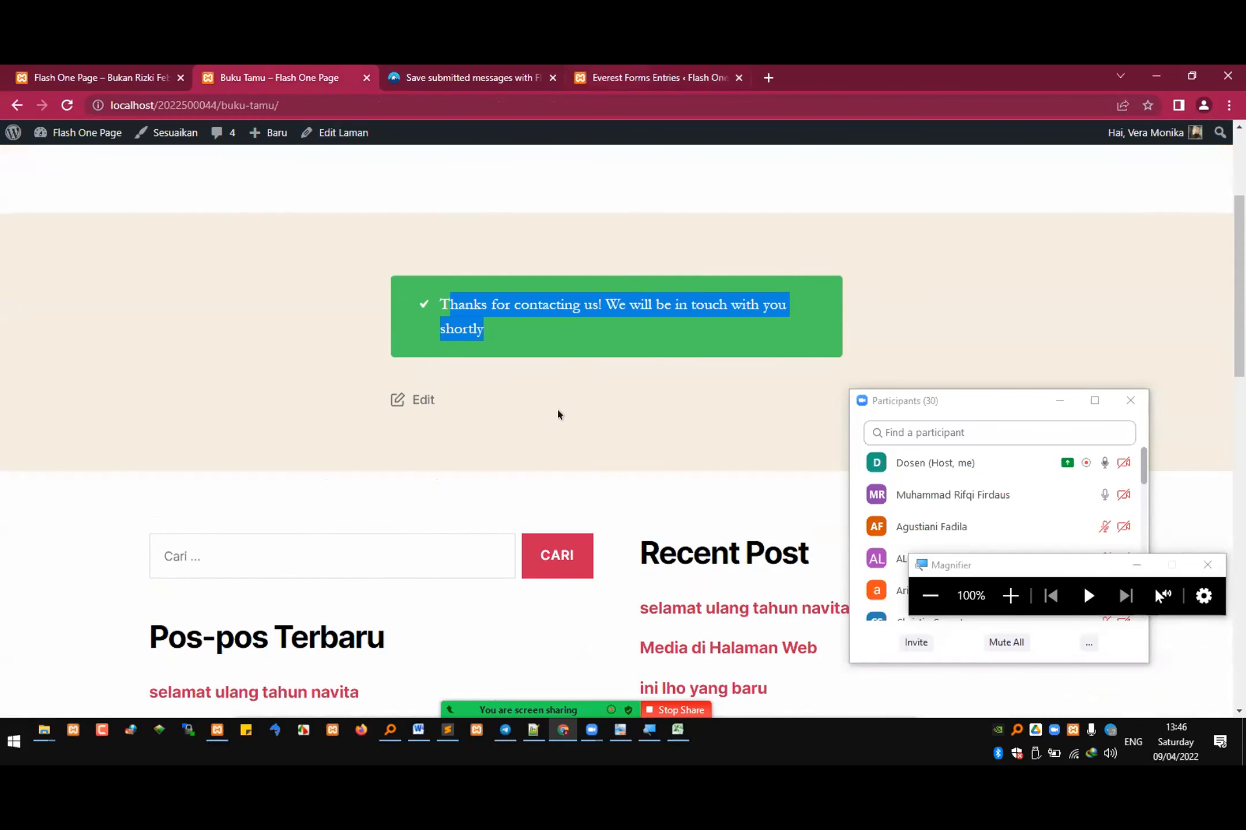
pyautogui.scroll(2, 557, 409)
pyautogui.click(626, 72)
pyautogui.click(254, 358)
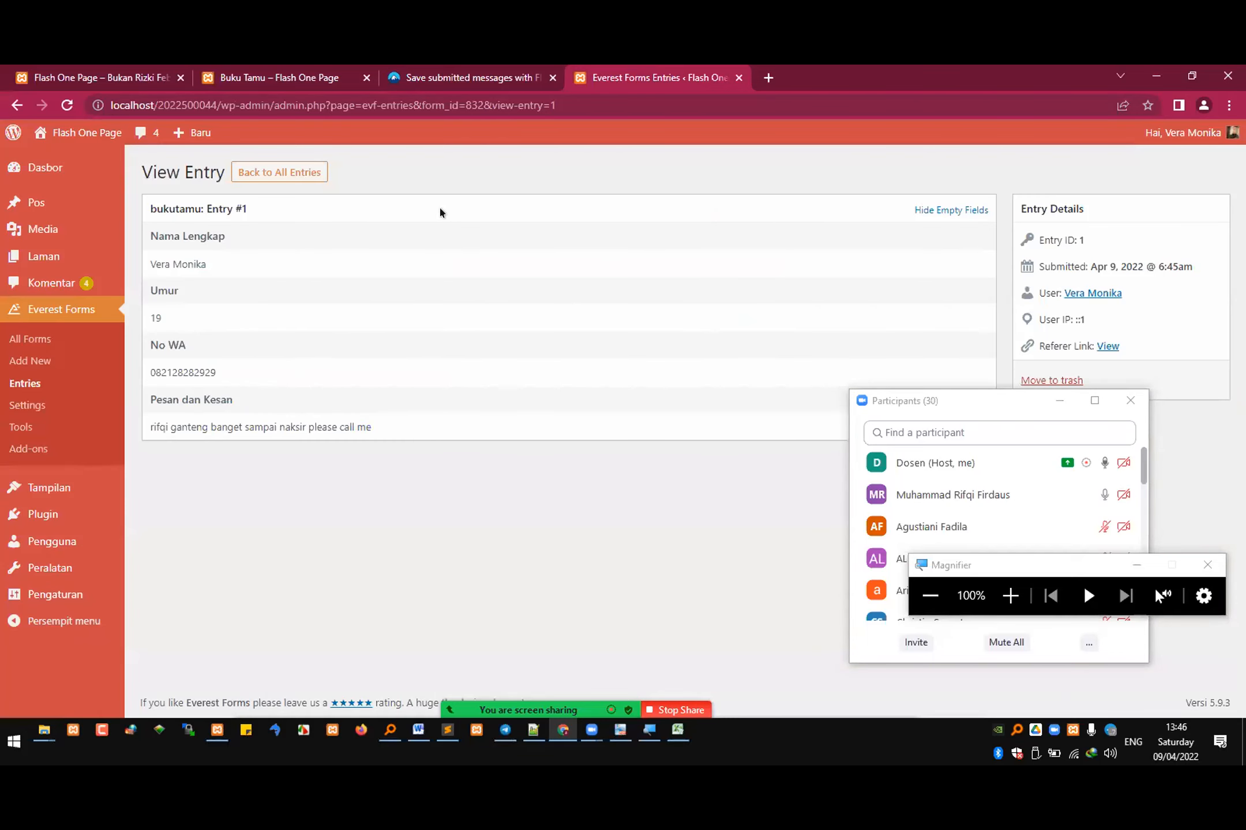
pyautogui.click(1059, 401)
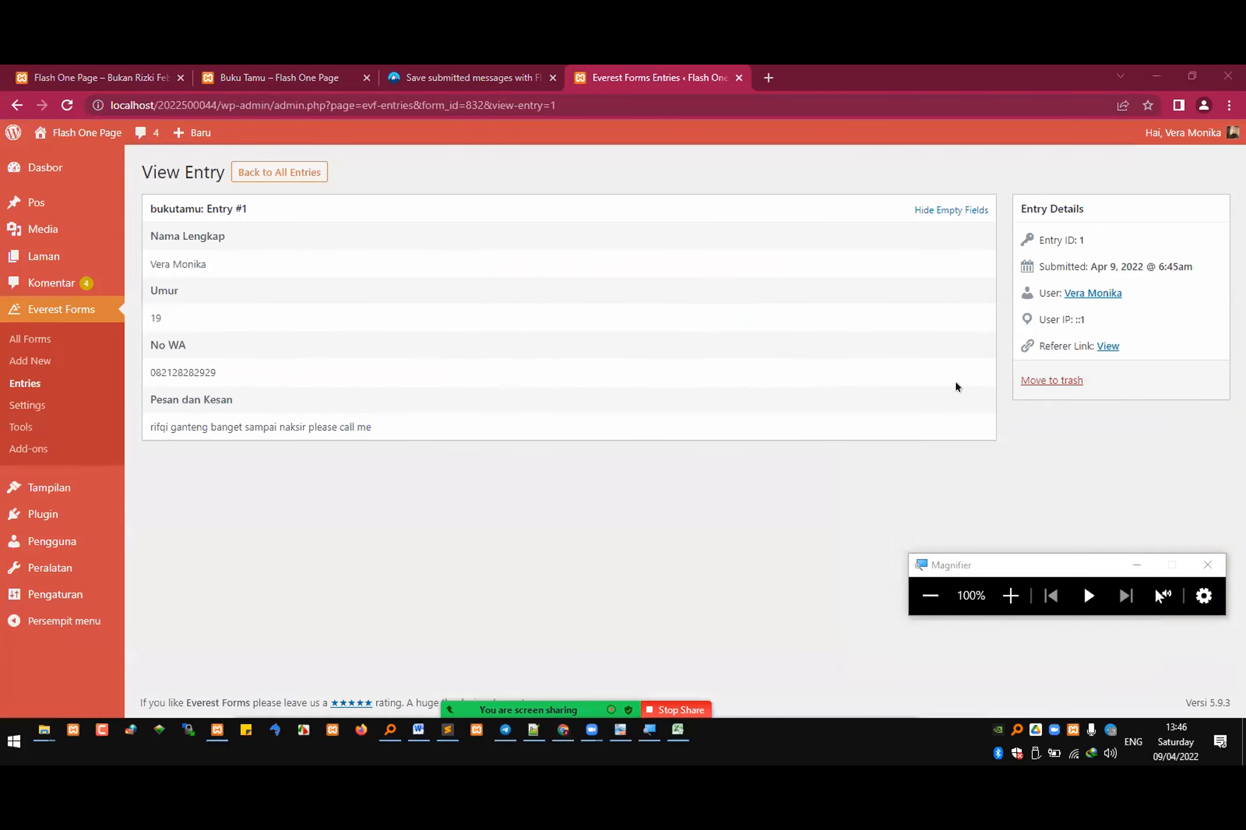
pyautogui.click(250, 72)
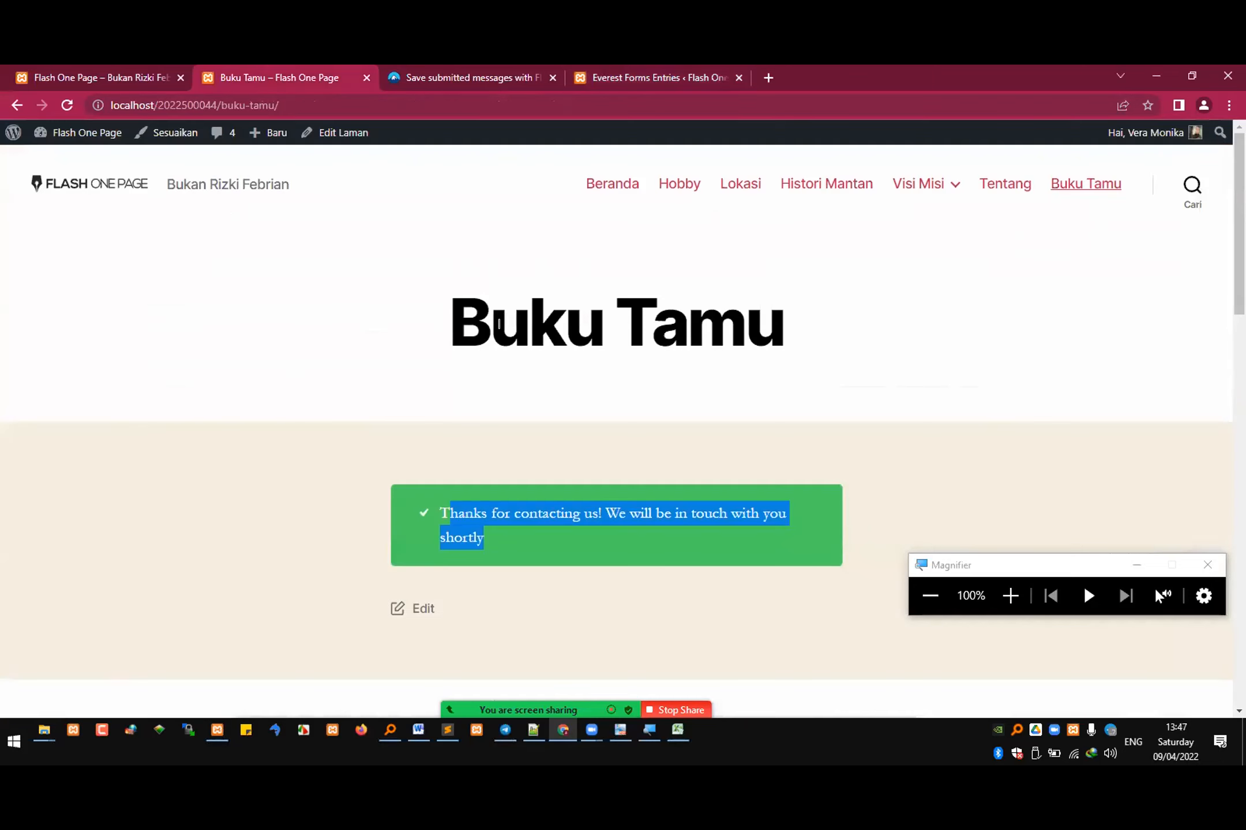
pyautogui.click(618, 66)
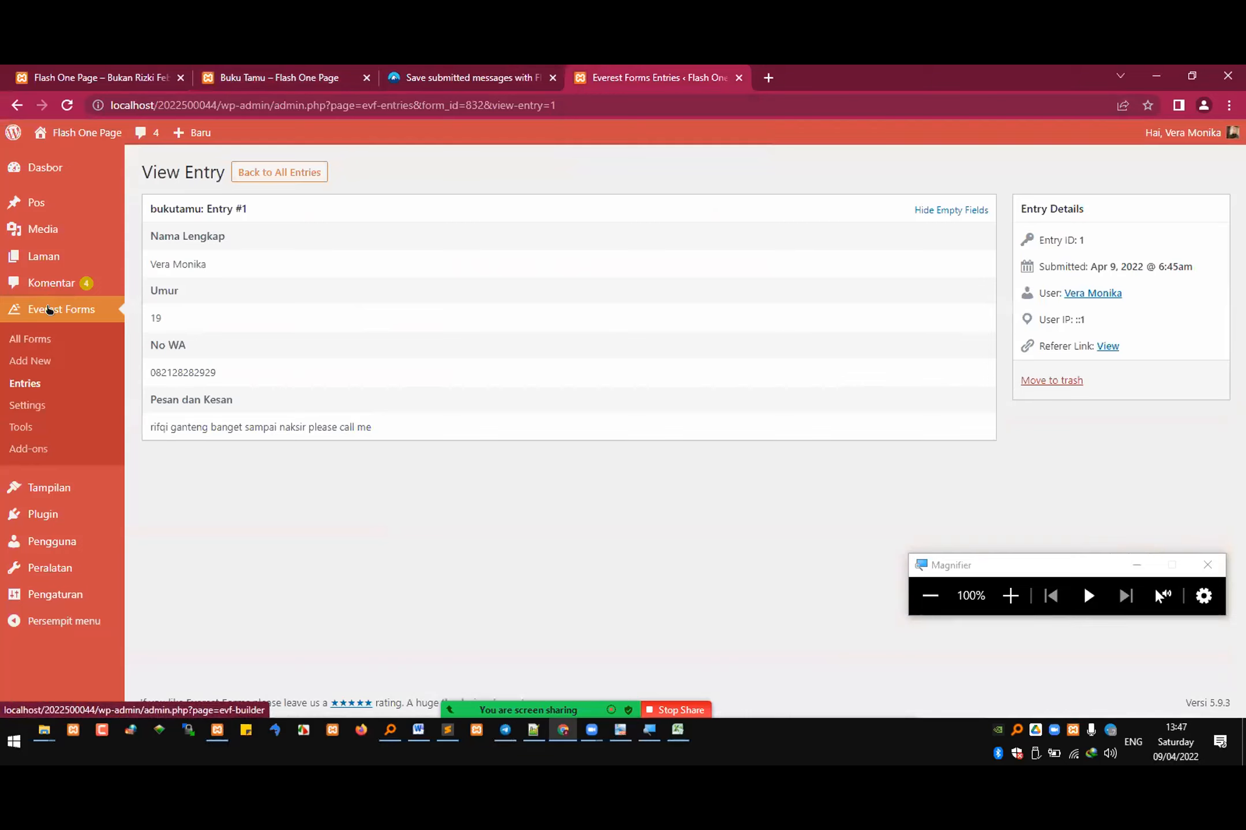
# Step: Show only the active plugins in the installed plugins list and copy the plugin name Everest Forms
pyautogui.moveTo(74, 513)
pyautogui.click(186, 518)
pyautogui.click(222, 203)
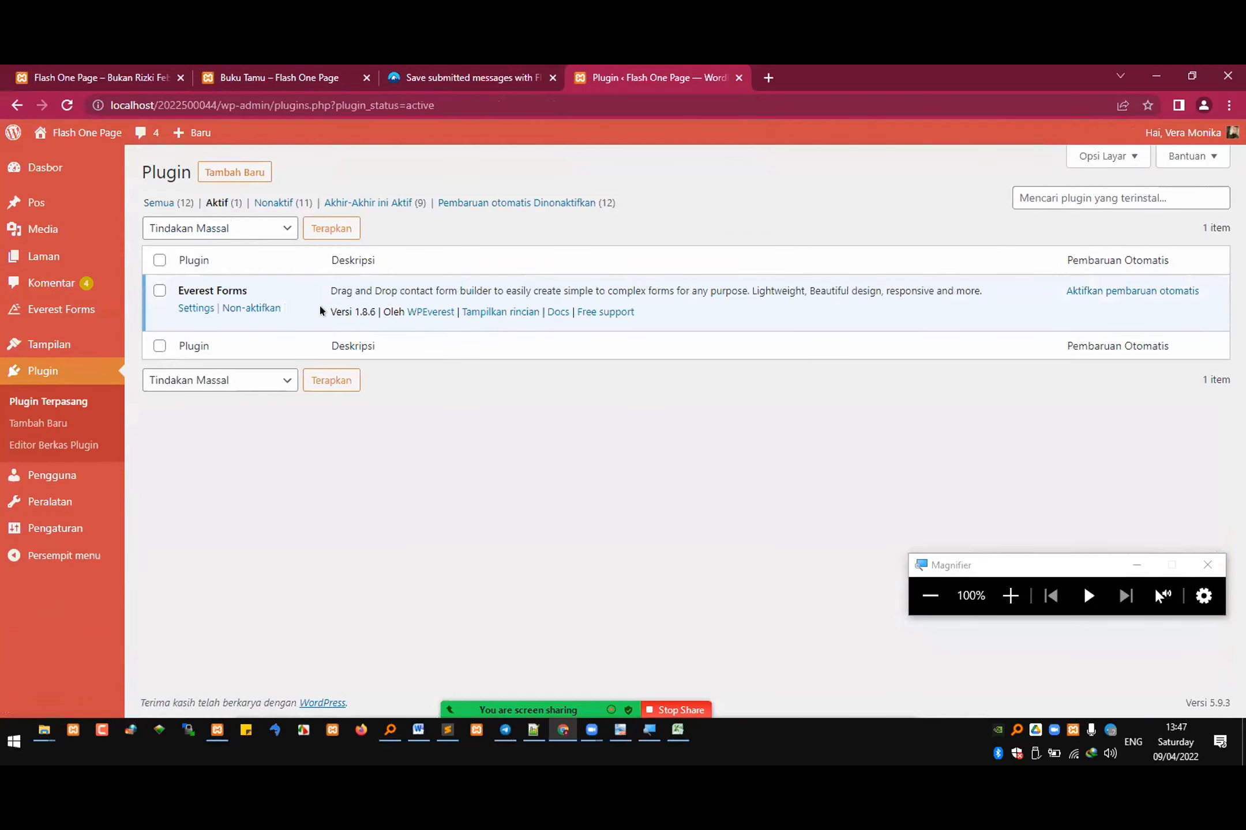
pyautogui.moveTo(246, 294); pyautogui.dragTo(177, 293)
pyautogui.press('super+c')
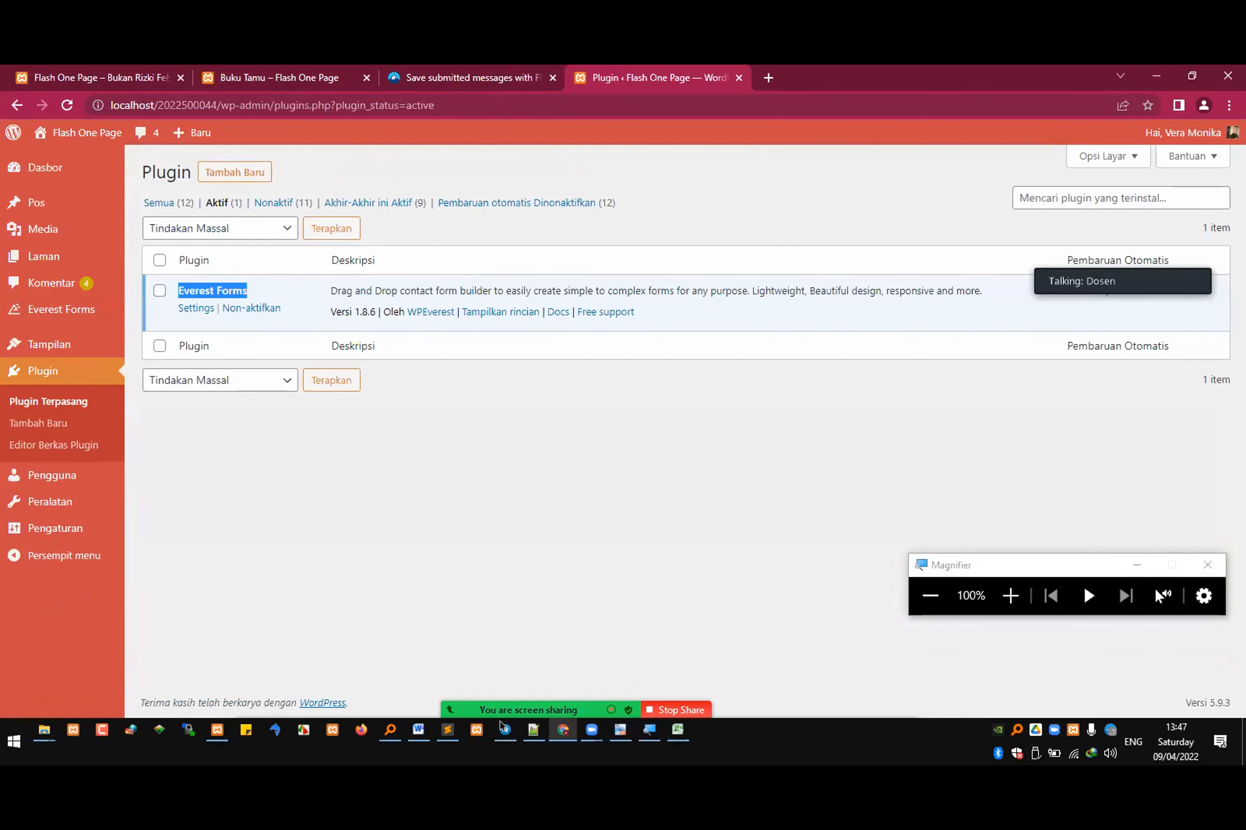
# Step: Switch to the exam document in Microsoft Word and paste Everest Forms as the plugin name in row 4 of the plugin table
pyautogui.click(417, 728)
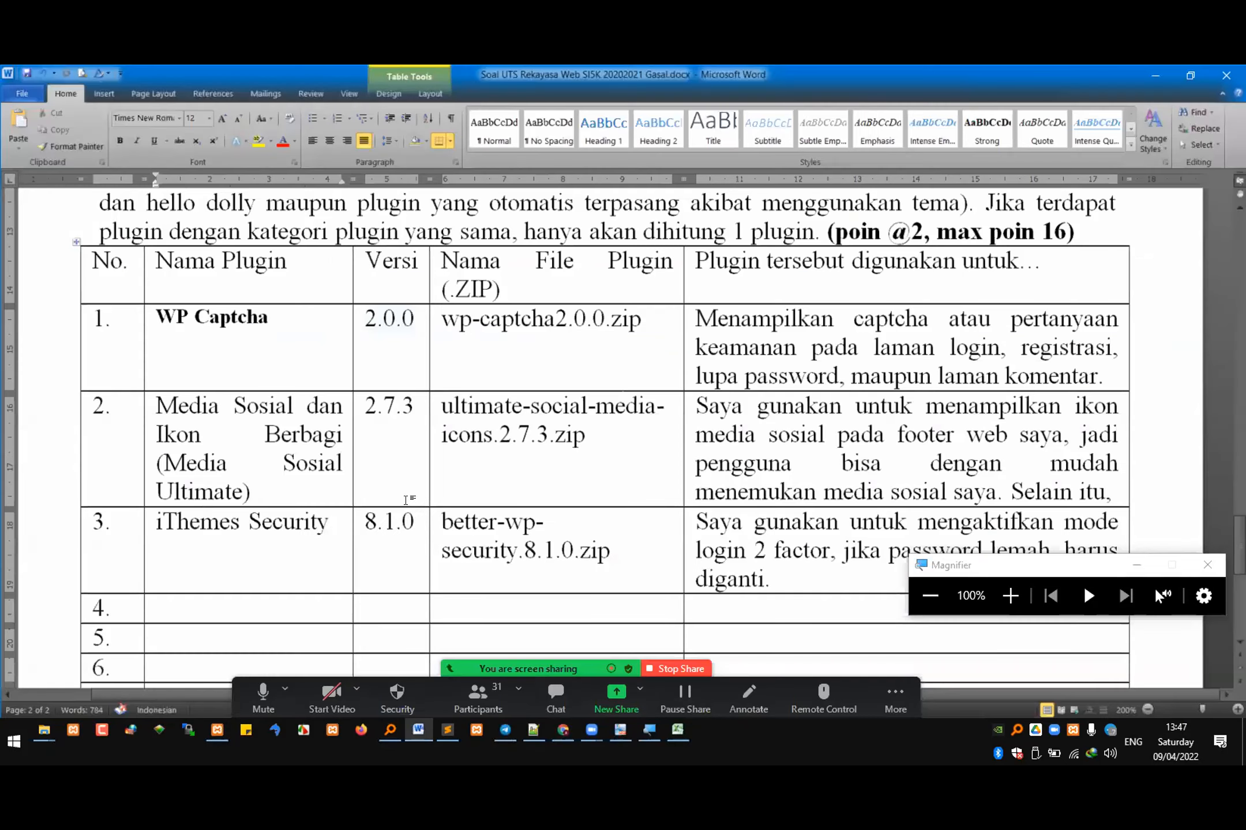
pyautogui.scroll(-1, 209, 350)
pyautogui.rightClick(202, 542)
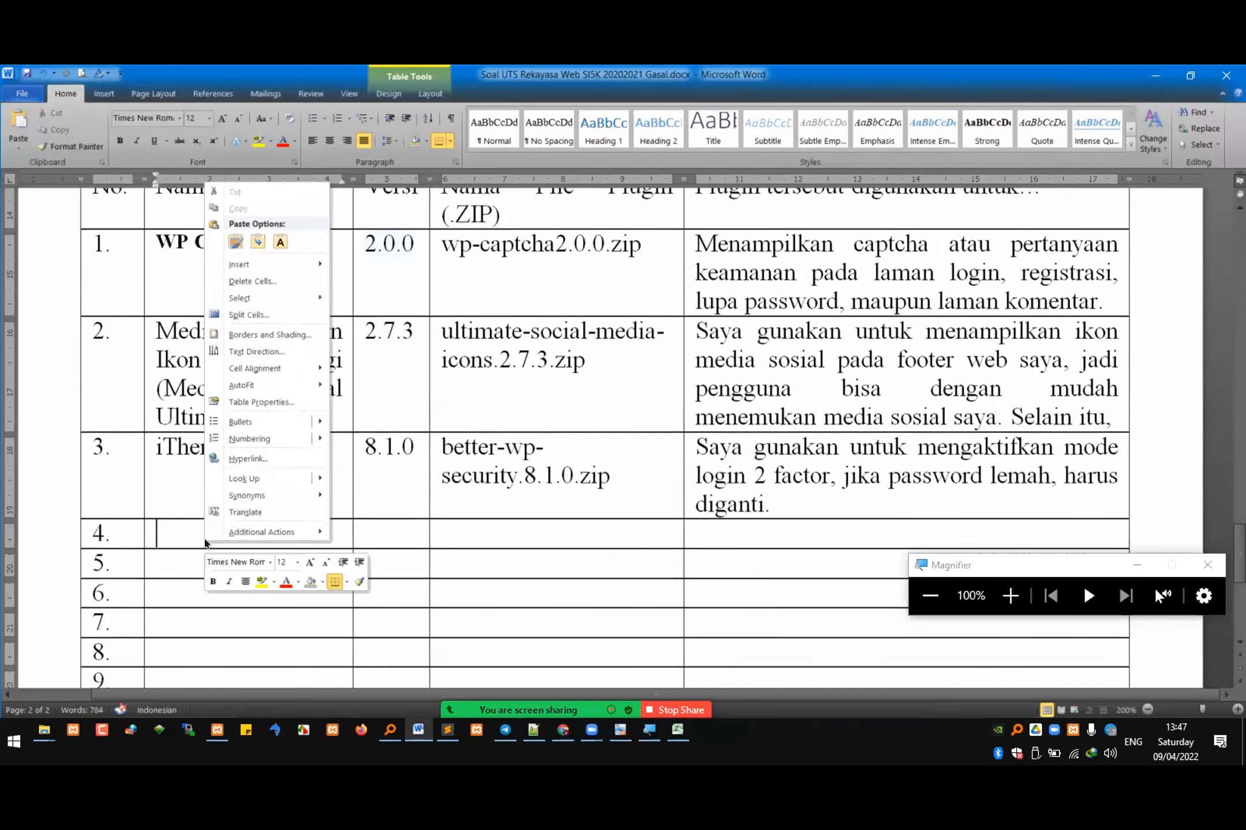
pyautogui.click(258, 242)
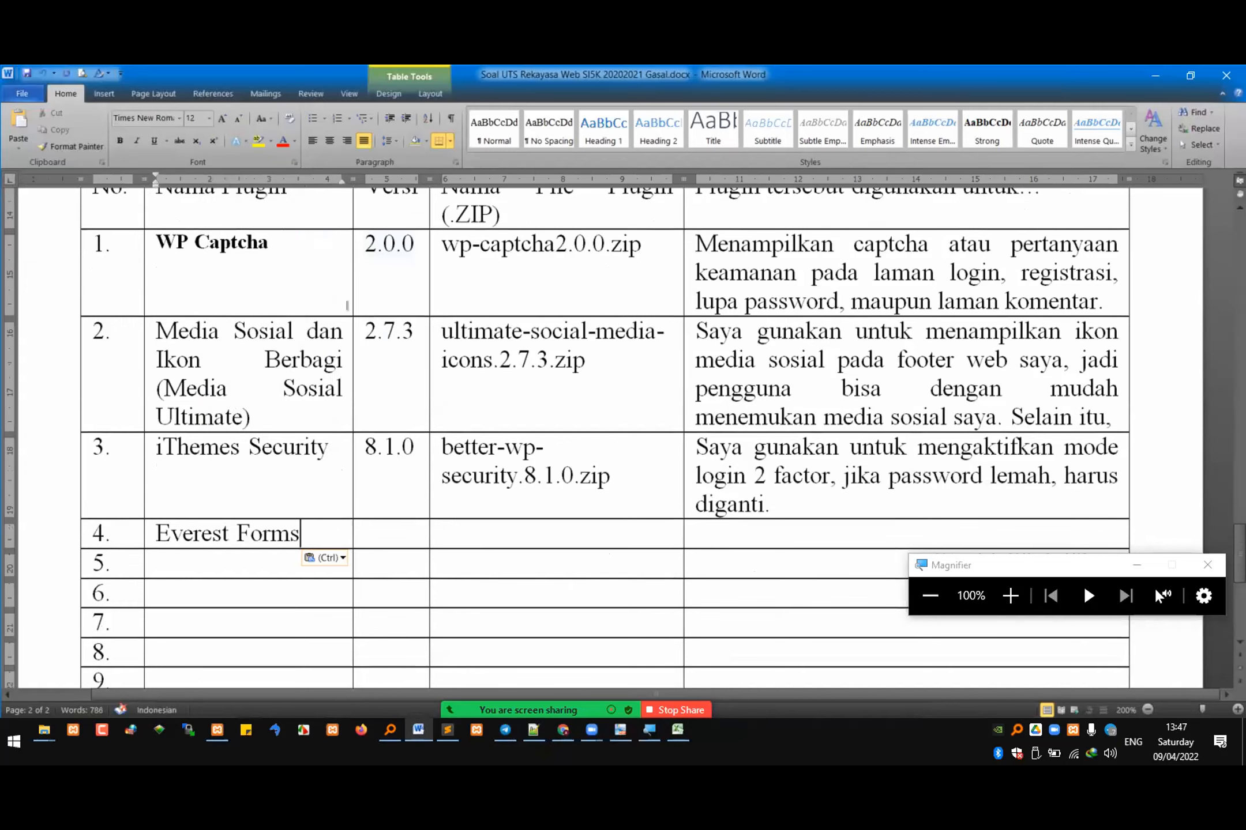
# Step: Copy the Everest Forms version 1.8.6 from the WordPress plugin list and paste it into row 4 of the Word plugin table
pyautogui.hotkey('alt', 'Tab')
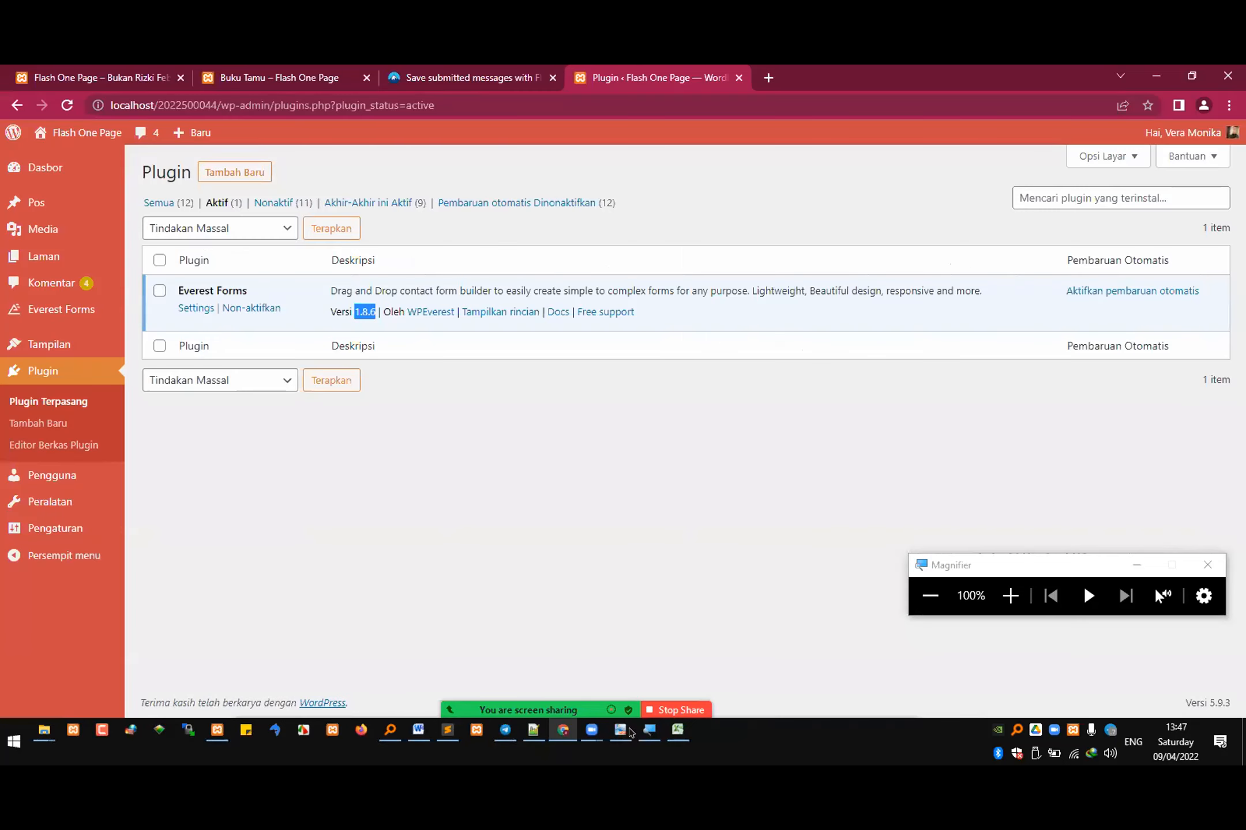
pyautogui.click(419, 730)
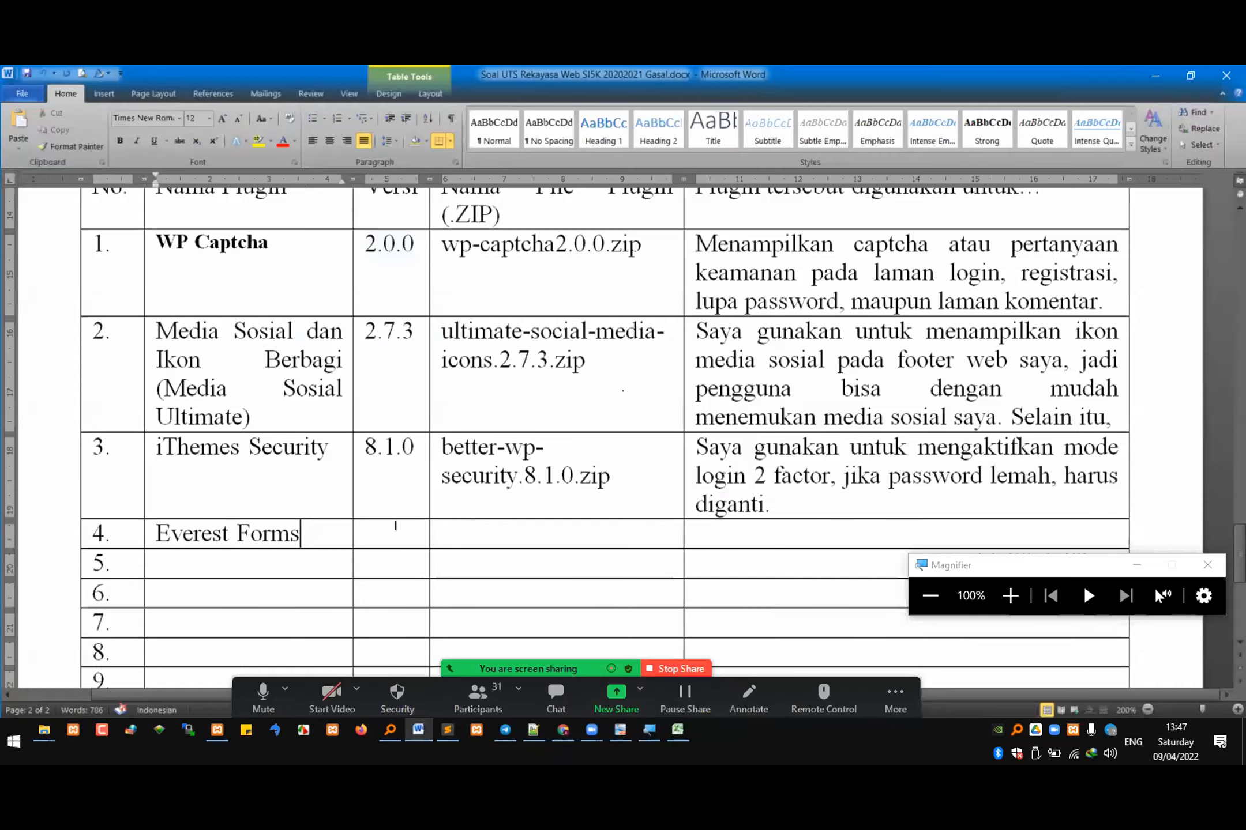
pyautogui.rightClick(400, 536)
pyautogui.click(475, 234)
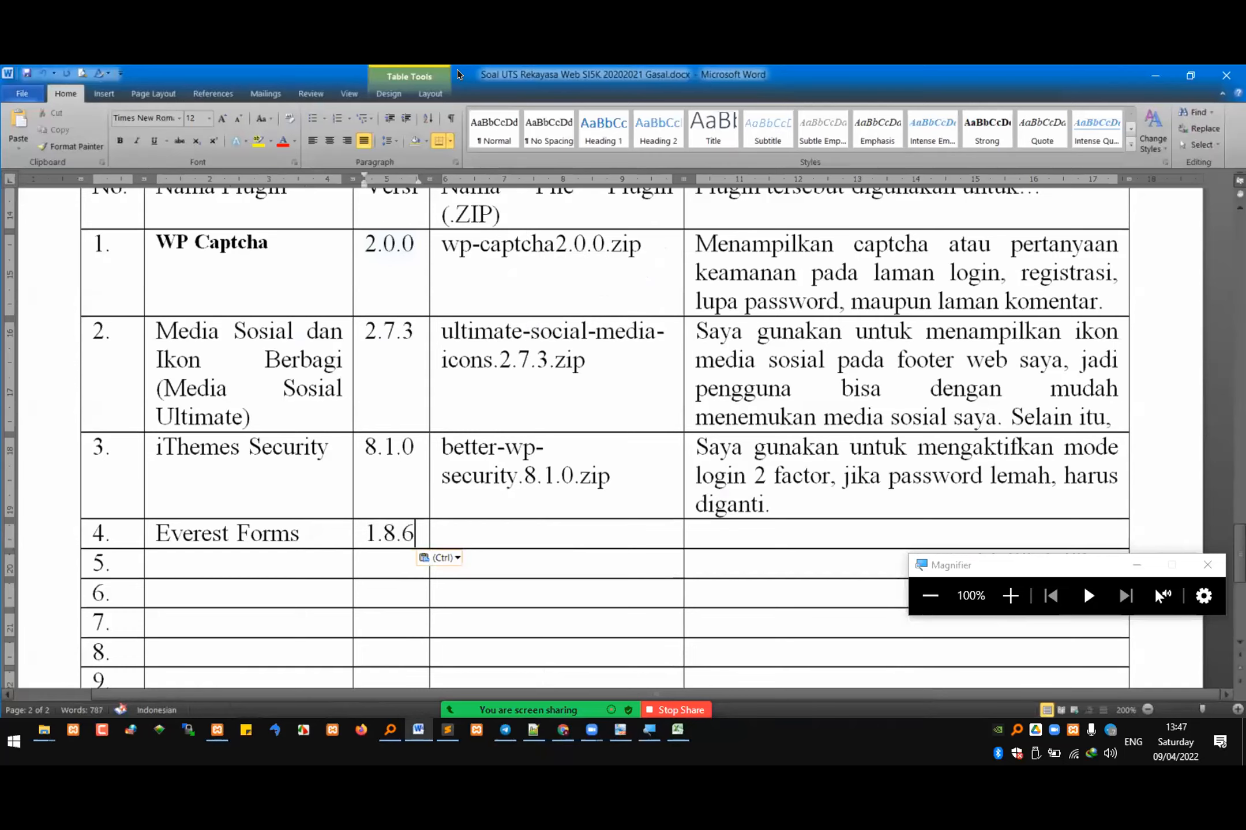
# Step: Switch to Chrome and close the Contact Form 7 article about saving submitted messages with Flamingo
pyautogui.hotkey('alt', 'Tab')
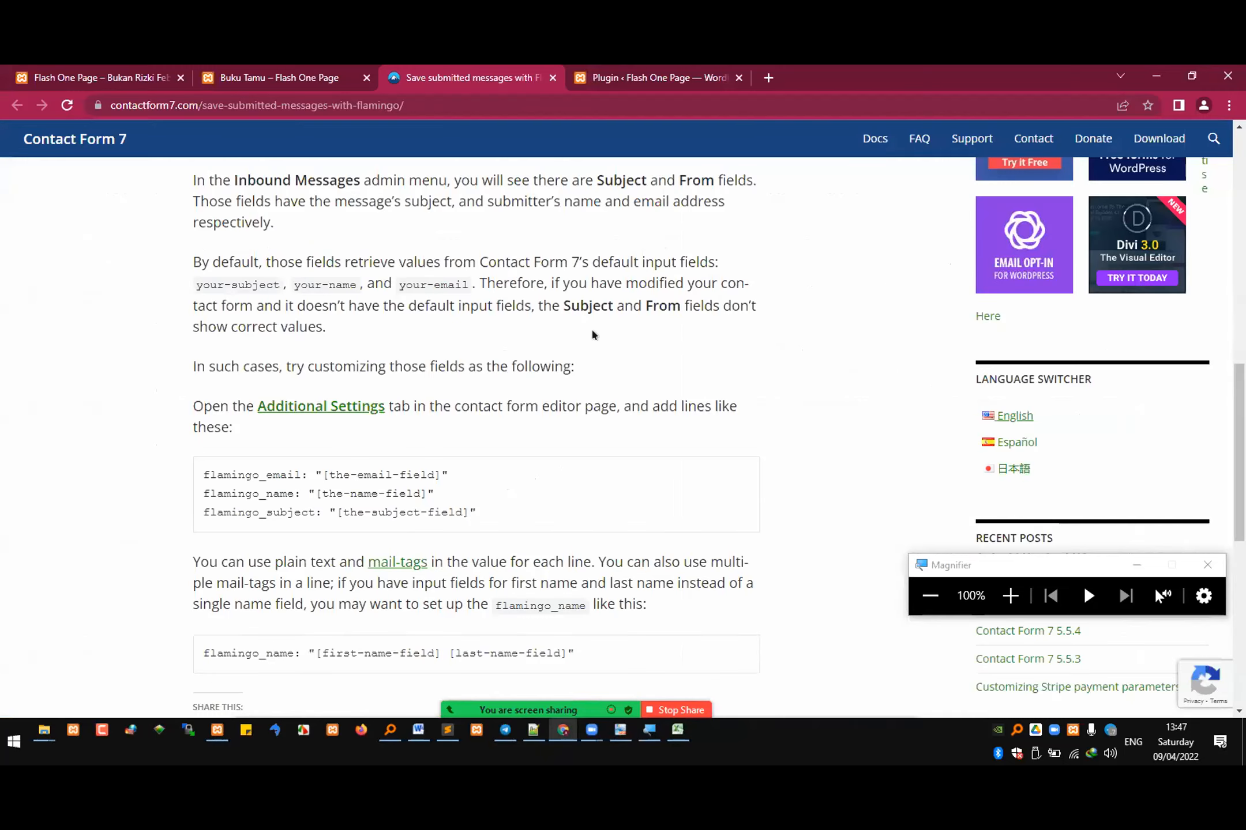
pyautogui.scroll(7, 592, 333)
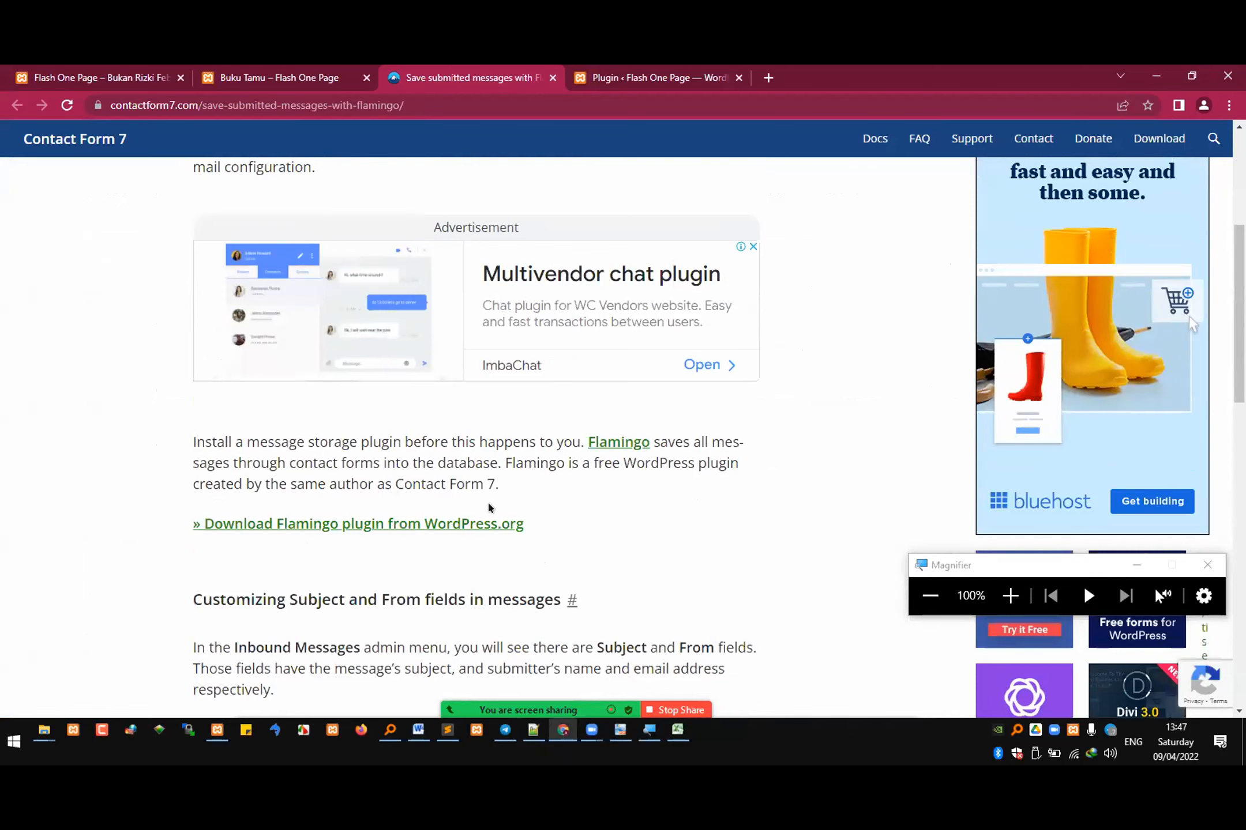
pyautogui.click(552, 77)
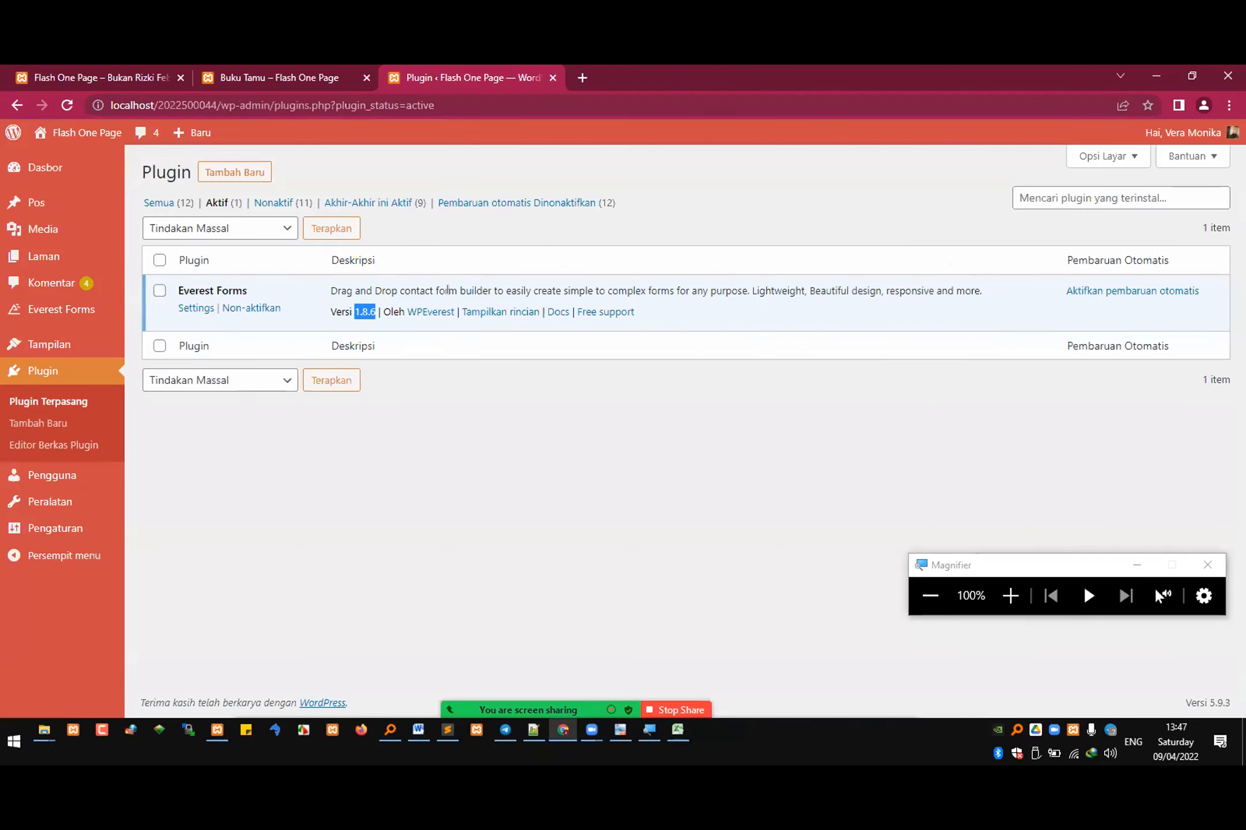
# Step: Search Google for the plugin name Everest Forms from the plugin list and view the WPEverest product page
pyautogui.moveTo(179, 286); pyautogui.dragTo(247, 288)
pyautogui.rightClick(233, 287)
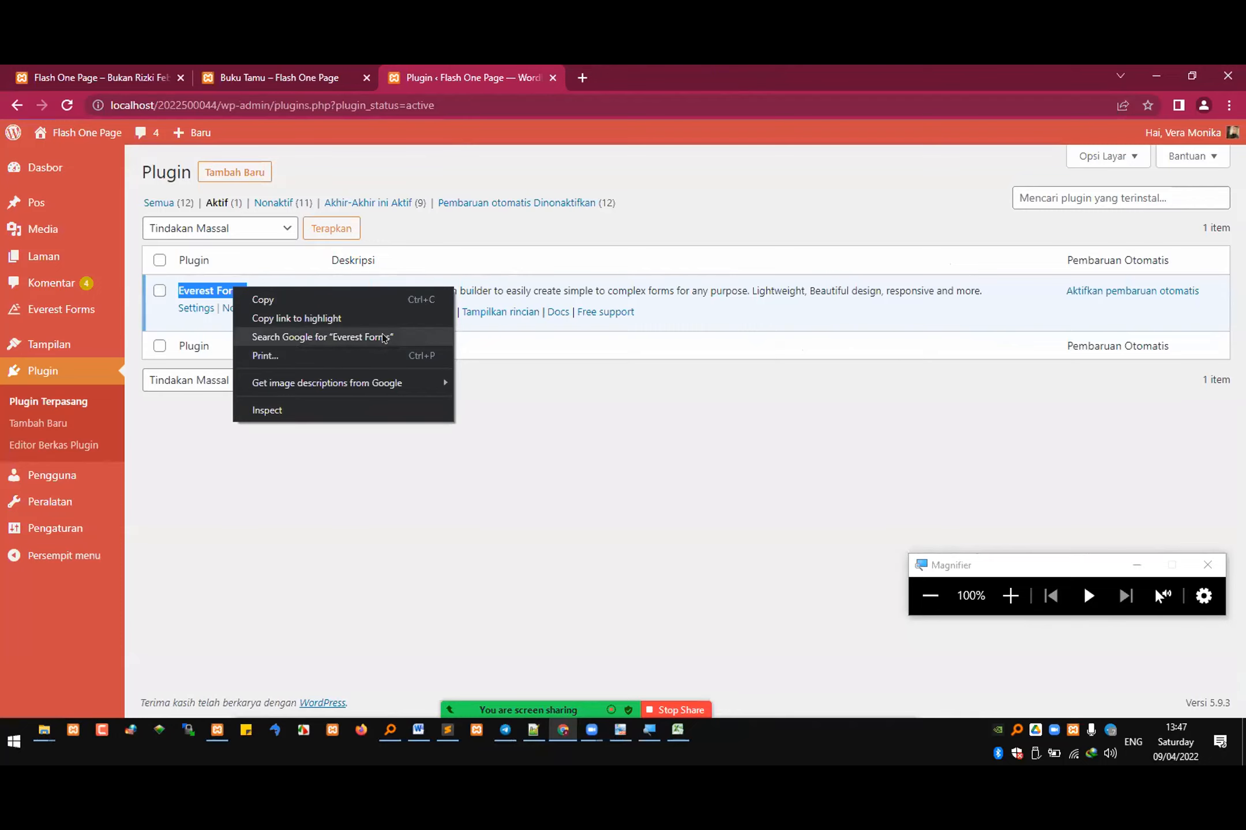
pyautogui.click(383, 338)
pyautogui.click(378, 293)
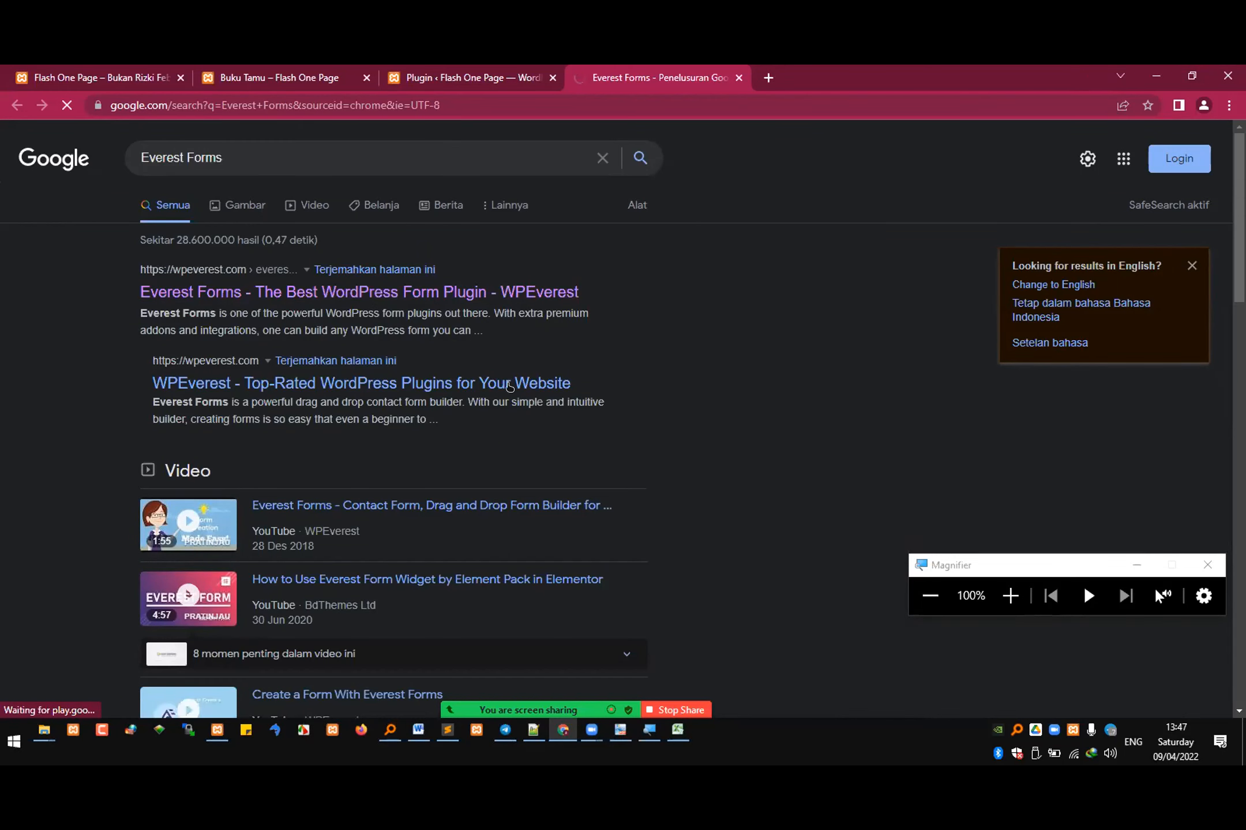
pyautogui.scroll(-3, 455, 453)
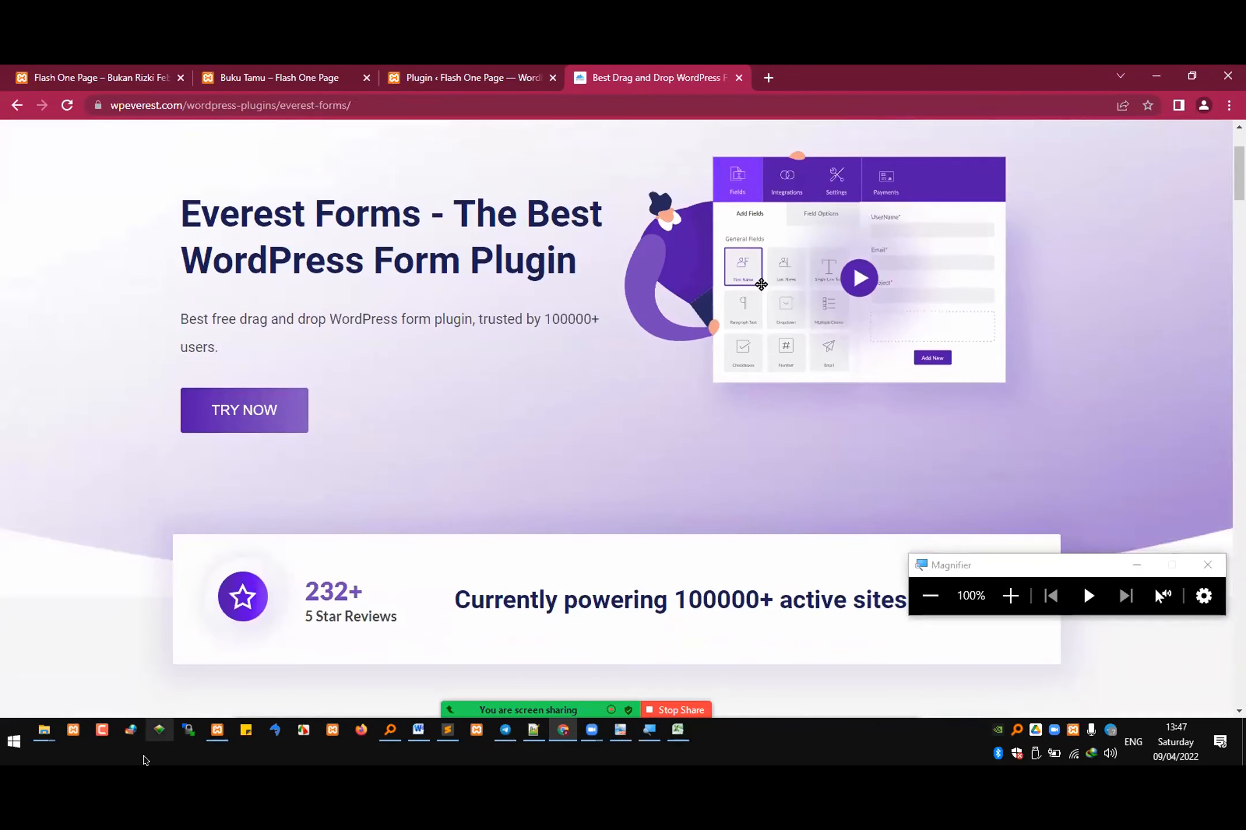
# Step: Copy the file name everest-forms.1.8.6.zip from the si4b folder in File Explorer and paste it as row 4's plugin file name in Word
pyautogui.moveTo(44, 730)
pyautogui.click(80, 663)
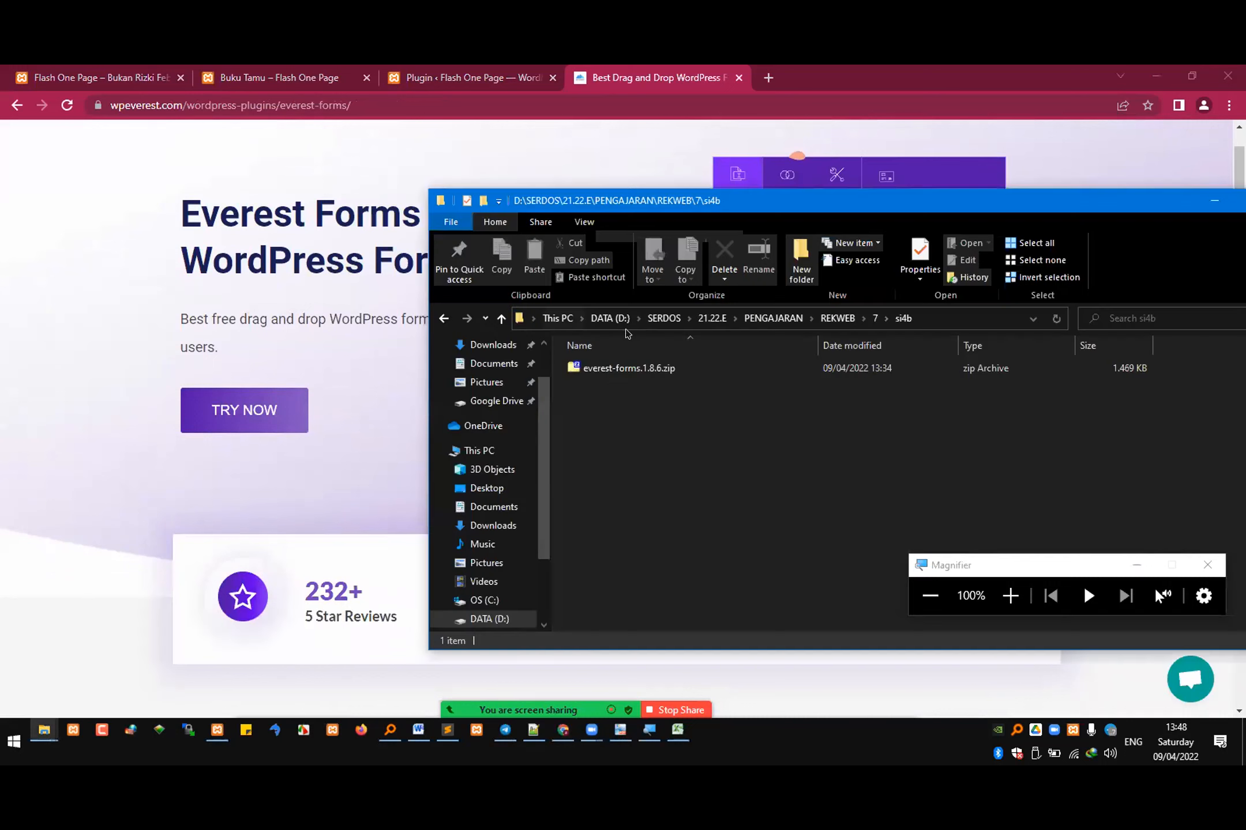
pyautogui.click(619, 372)
pyautogui.click(603, 370)
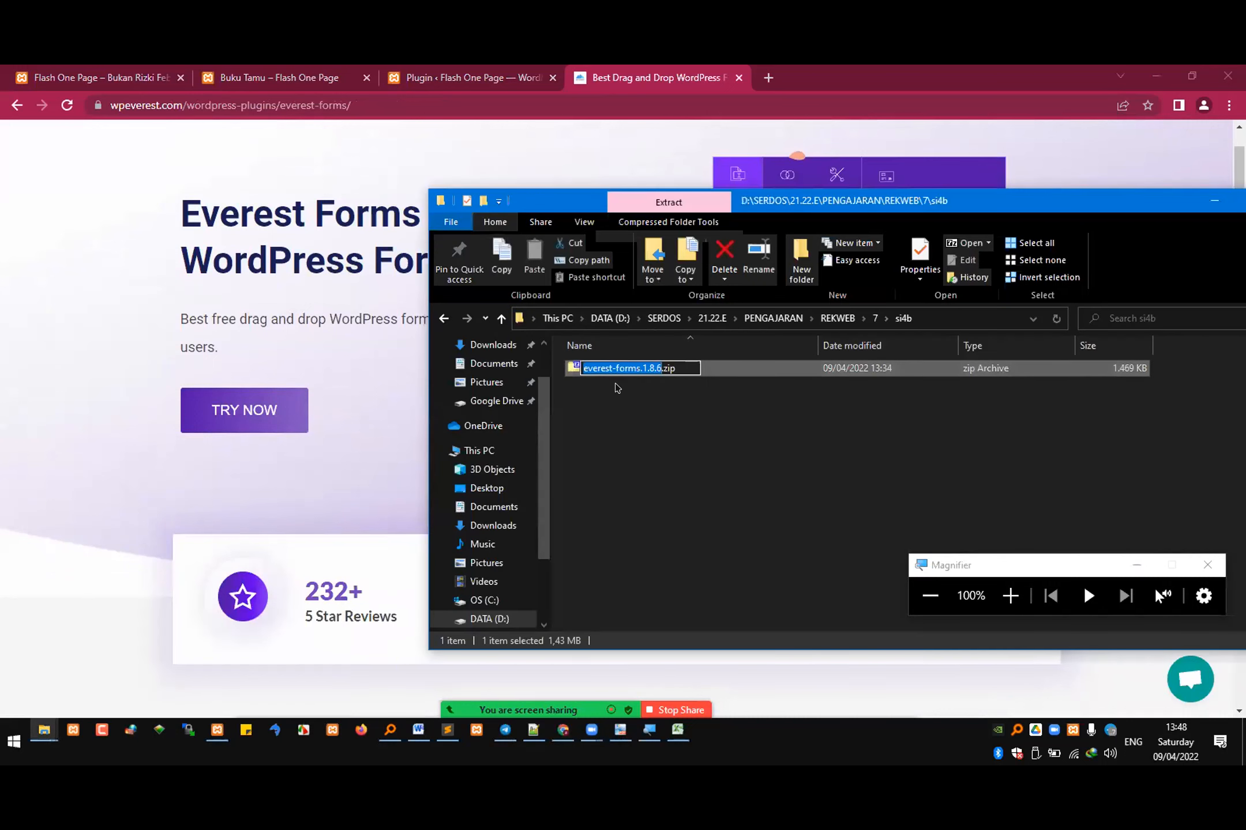
pyautogui.click(419, 729)
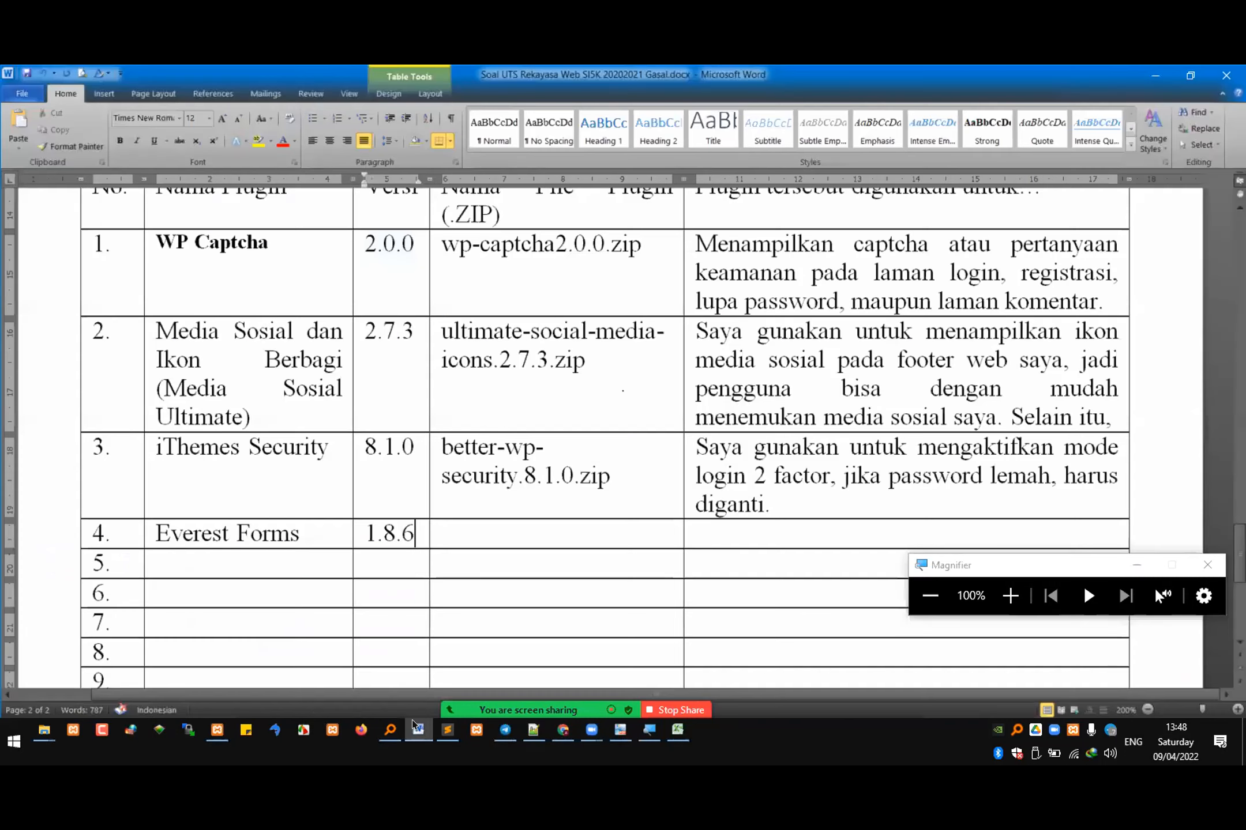
pyautogui.click(502, 537)
pyautogui.write('everest-forms.1.8.6.zip')
# Step: Enter "Digunakan sebagai form buku tamu pada halaman buku tamu" as the usage description in row 4 and select the whole row
pyautogui.click(694, 525)
pyautogui.write('Digun')
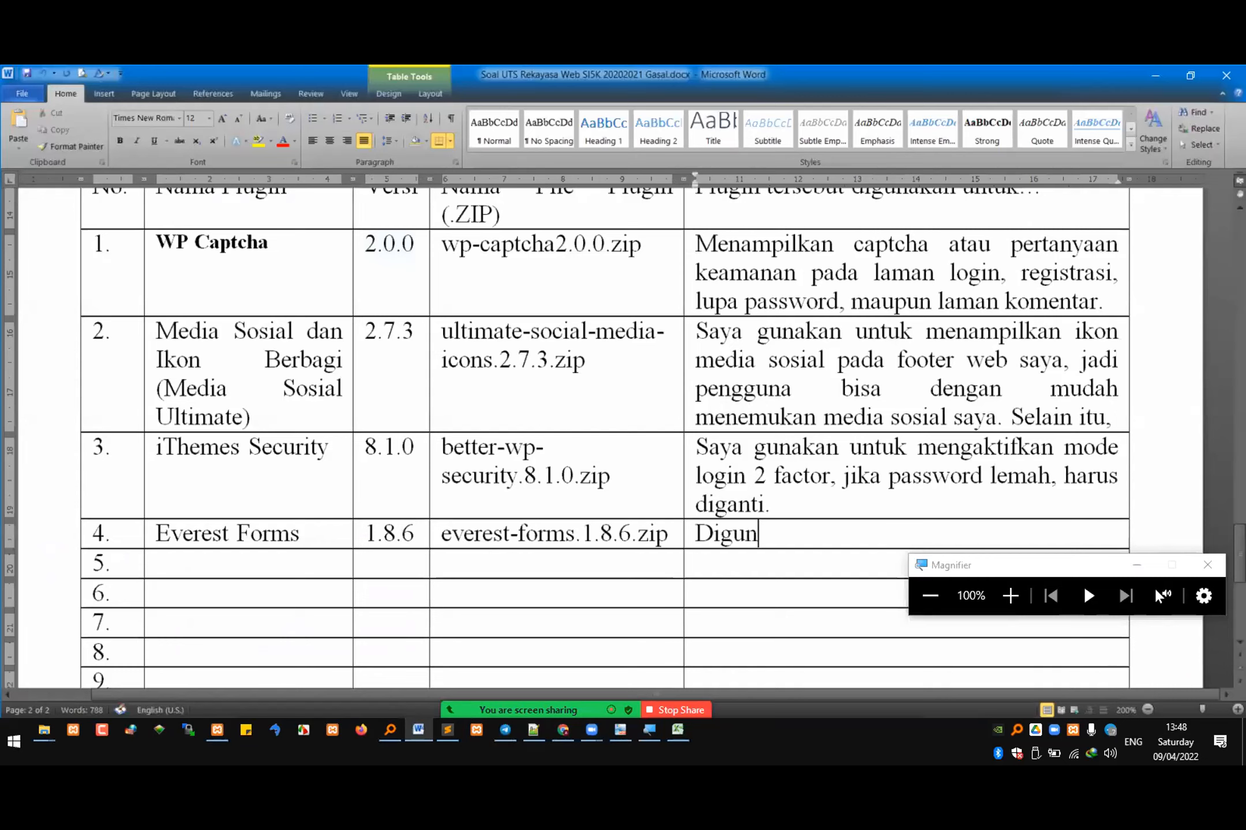
pyautogui.write('akan sebagai form')
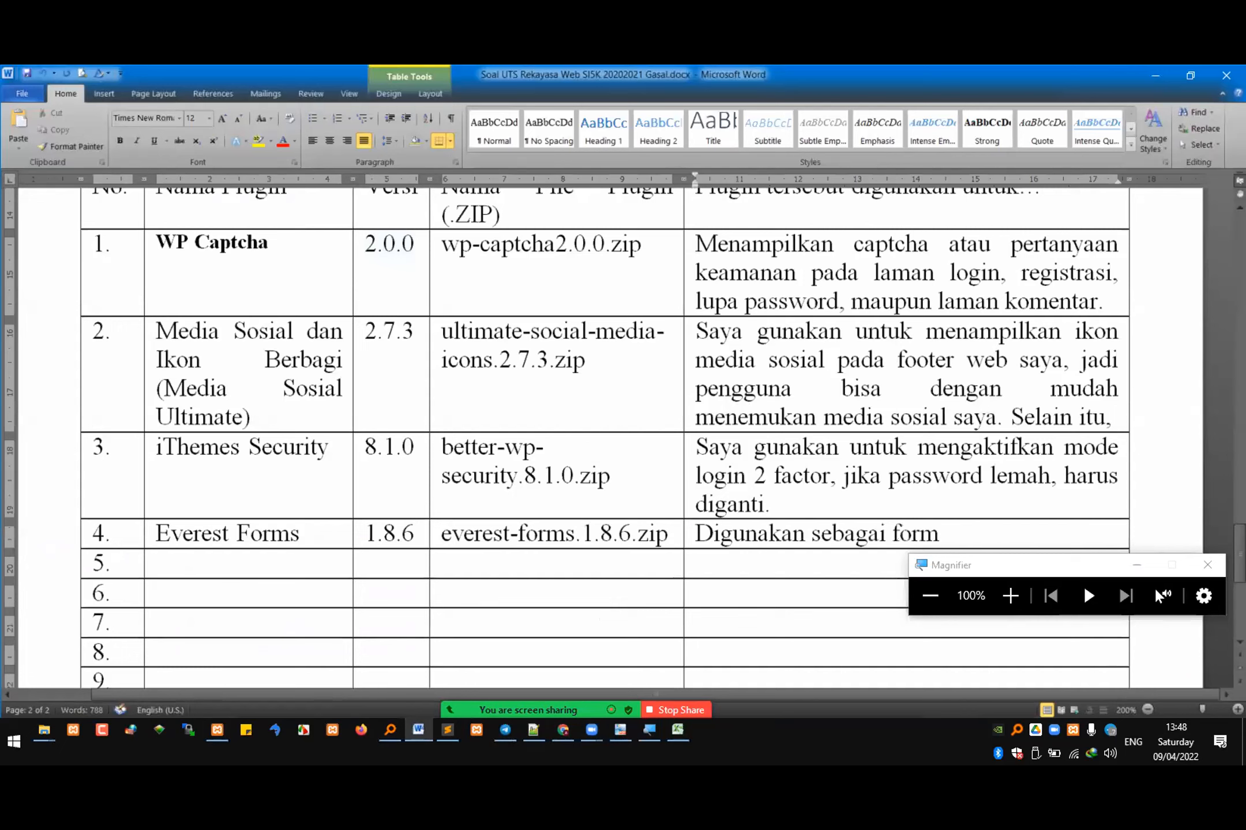
pyautogui.write(' buku tamu pa')
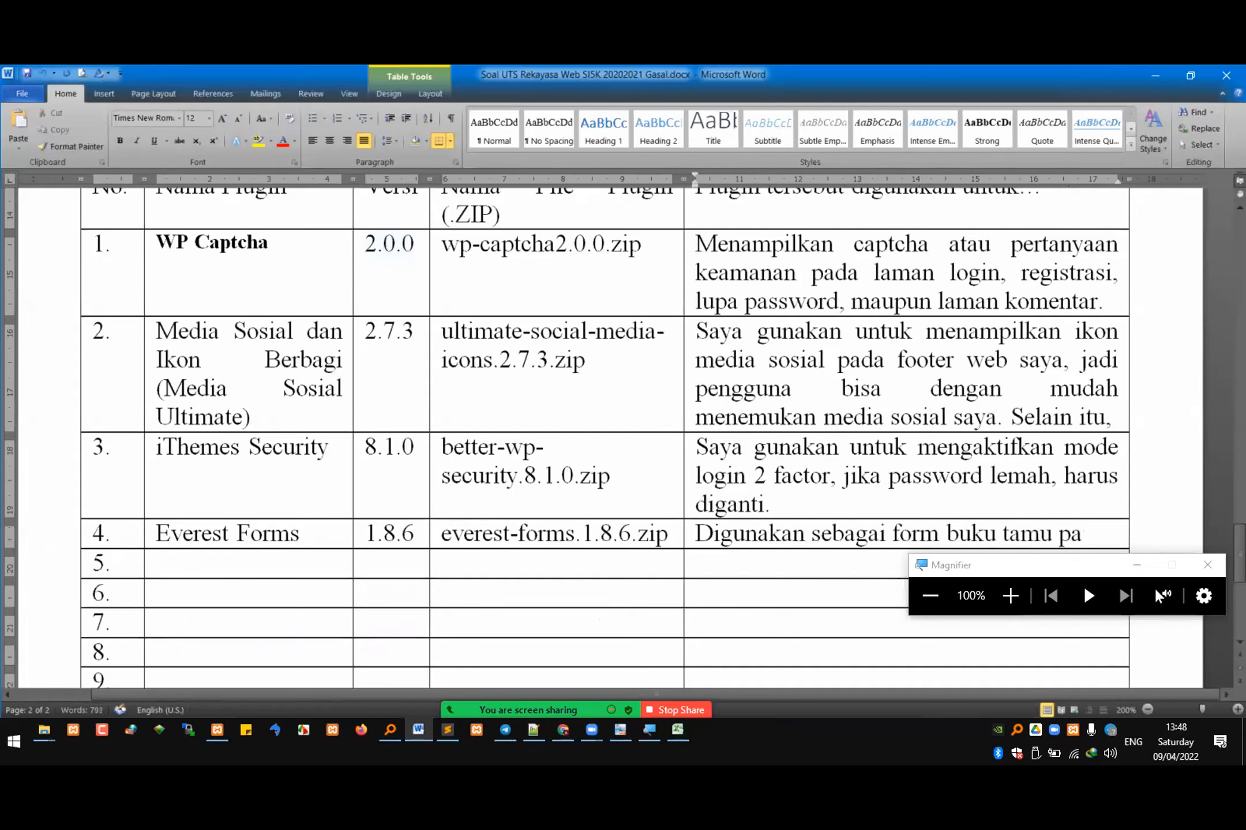
pyautogui.write('da halaman buku tamu')
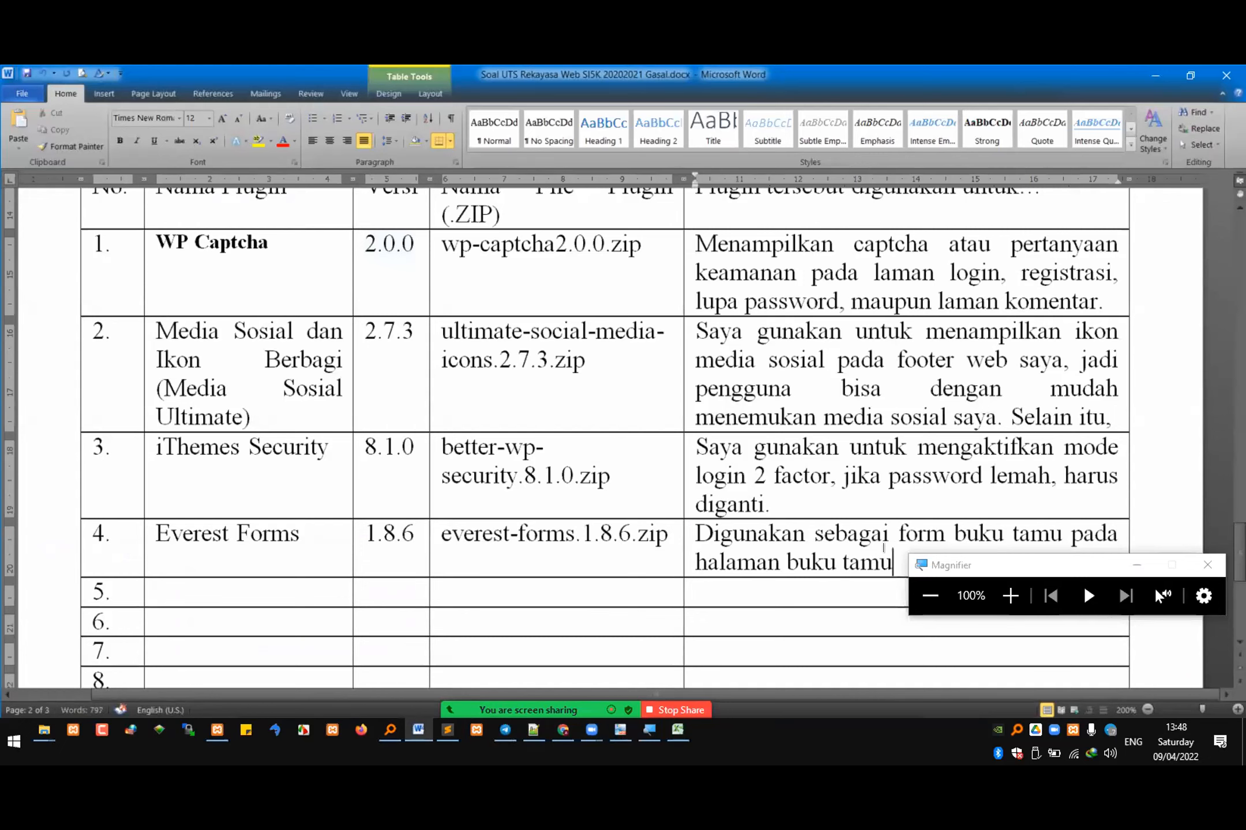
pyautogui.moveTo(884, 556); pyautogui.dragTo(77, 518)
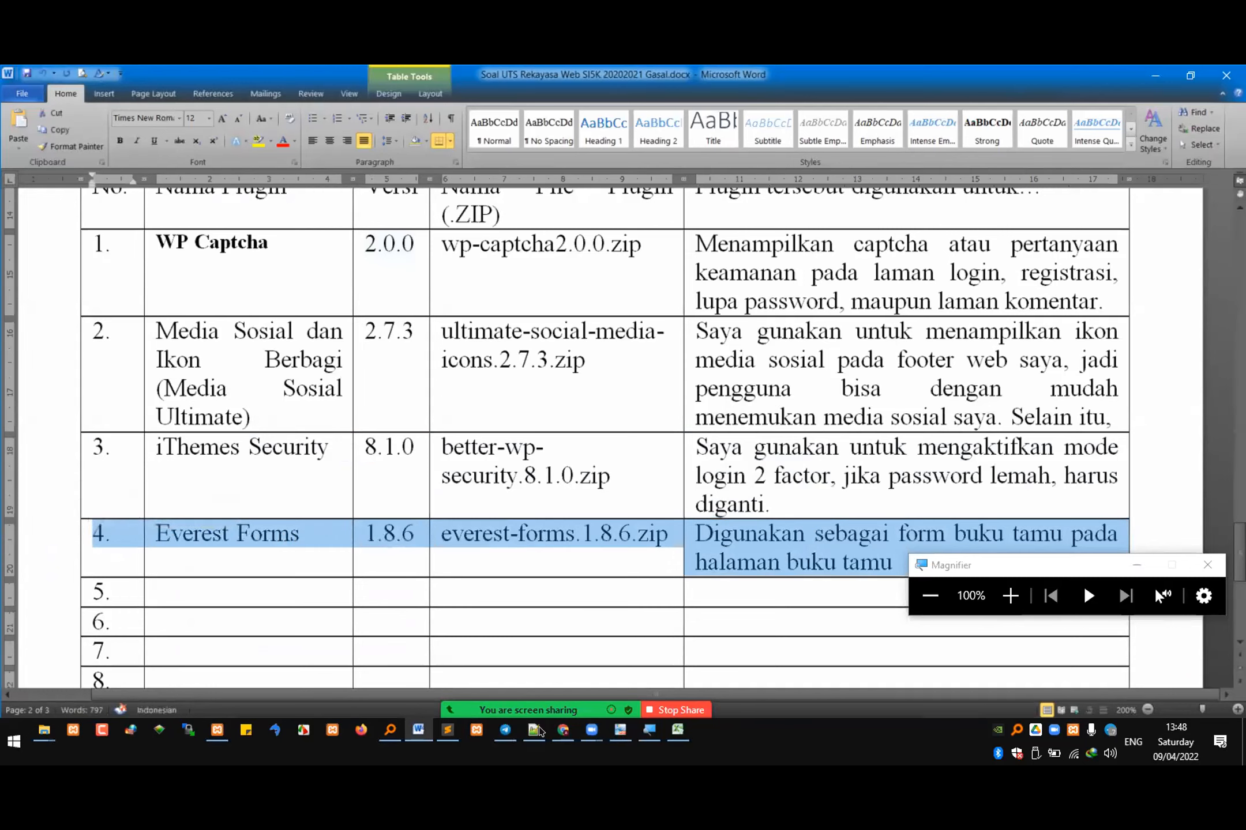
# Step: Switch to Chrome, reload the Buku Tamu page to view its blank form, and open the Everest Forms entries list
pyautogui.click(562, 730)
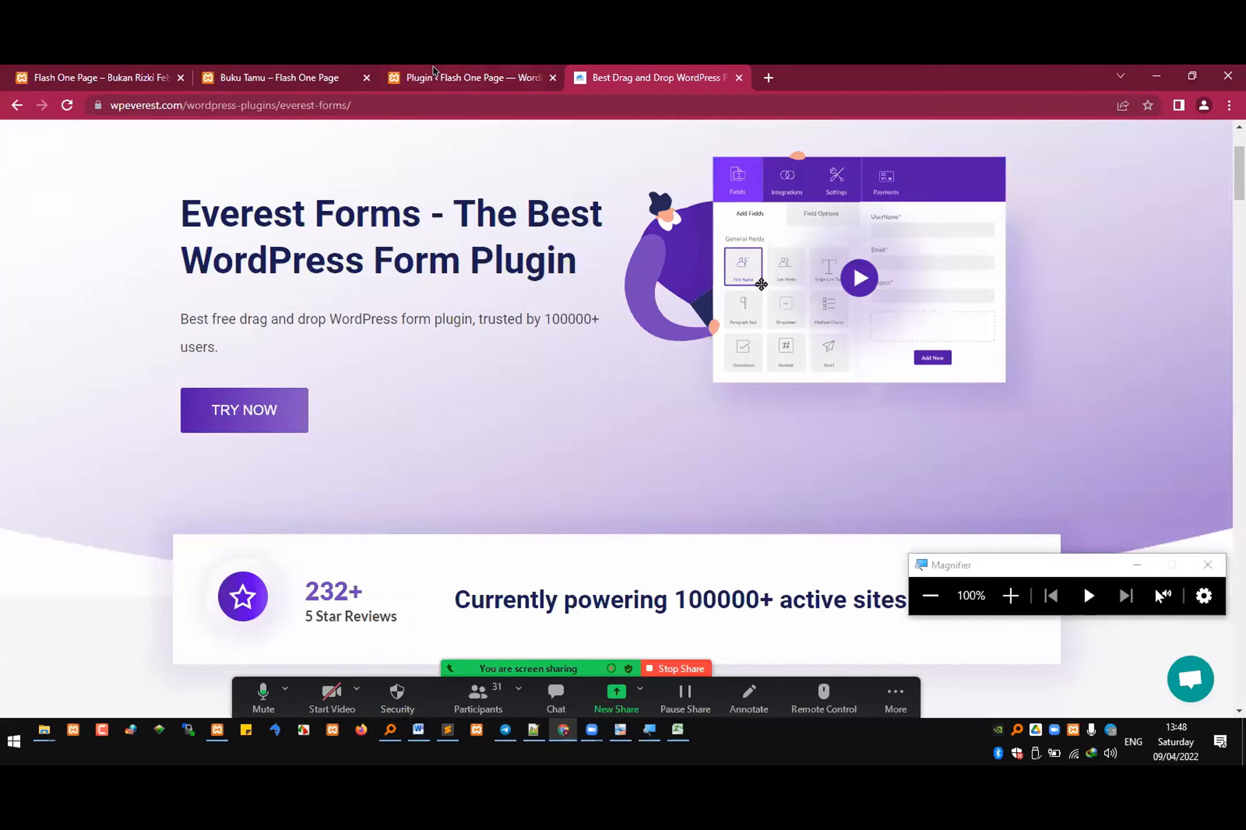
pyautogui.click(1078, 184)
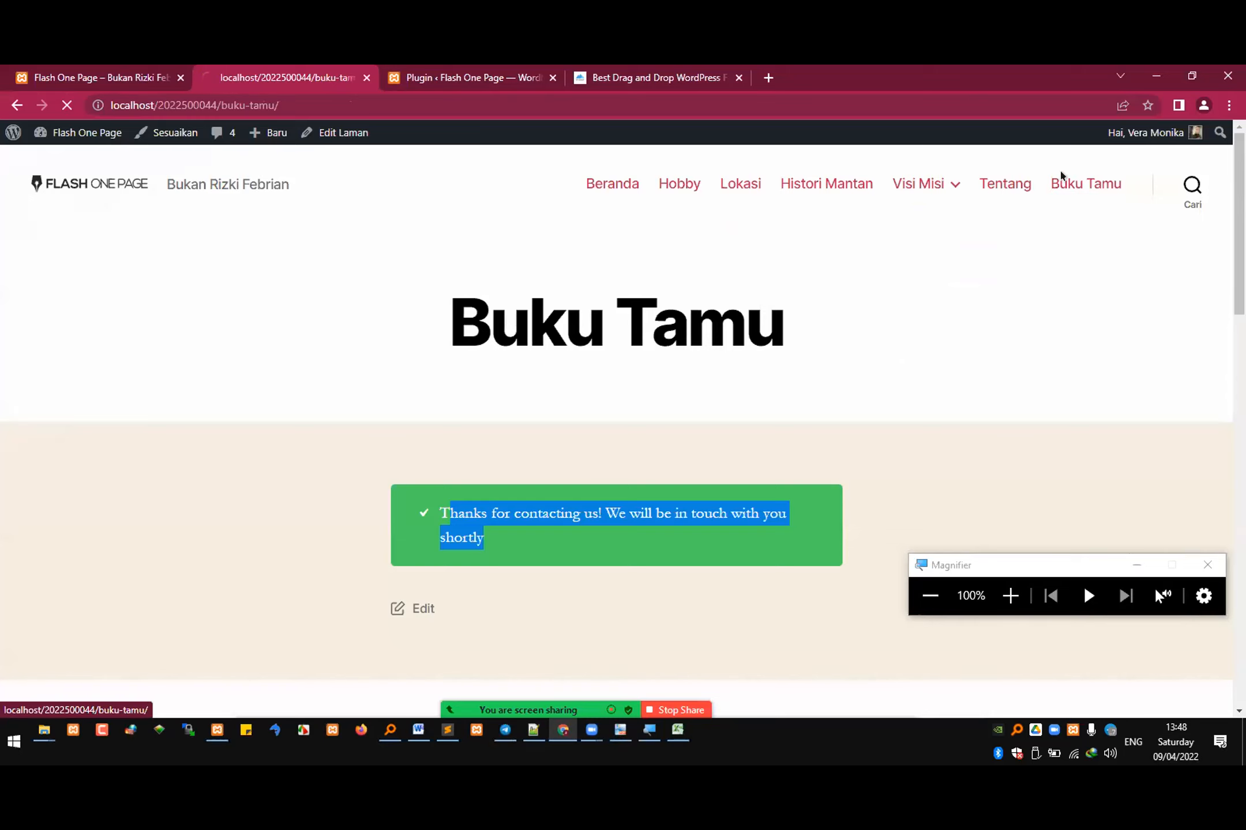
pyautogui.scroll(-2, 562, 522)
pyautogui.scroll(-1, 563, 522)
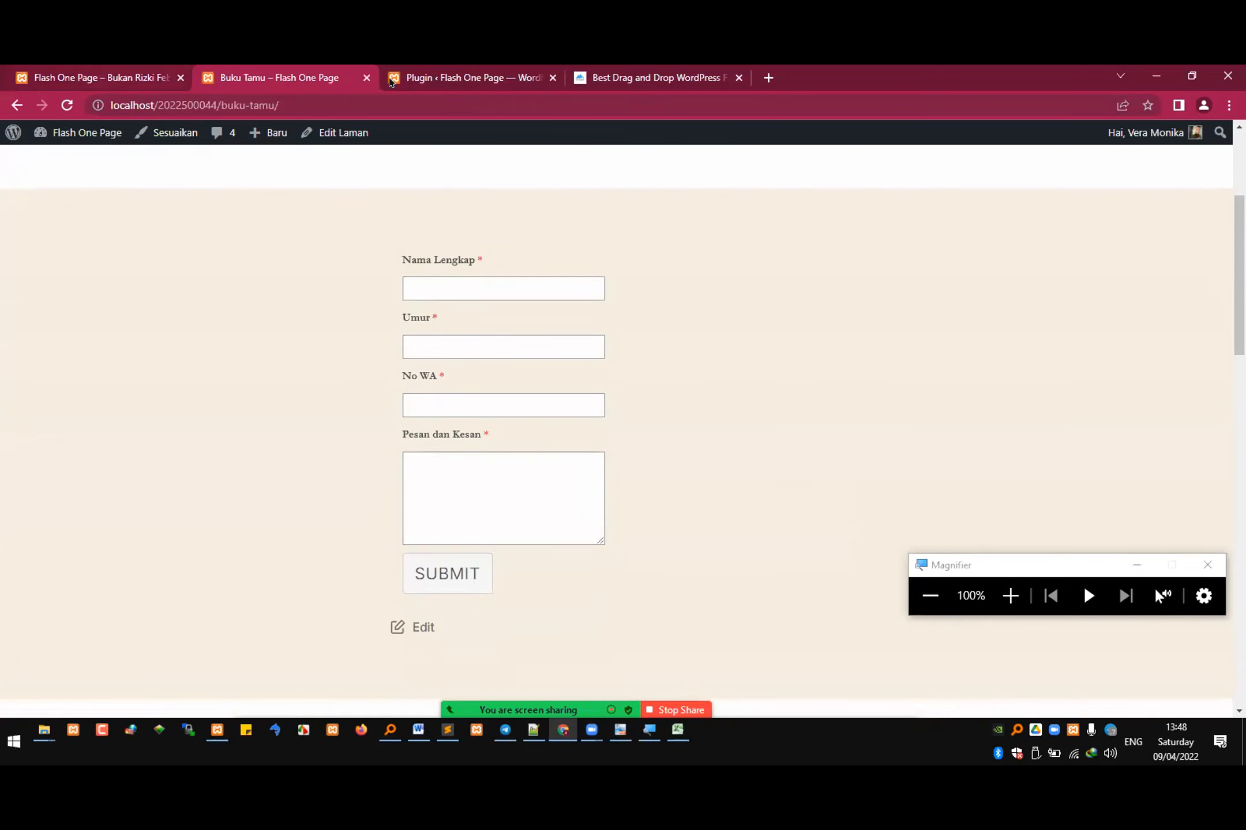
pyautogui.click(438, 78)
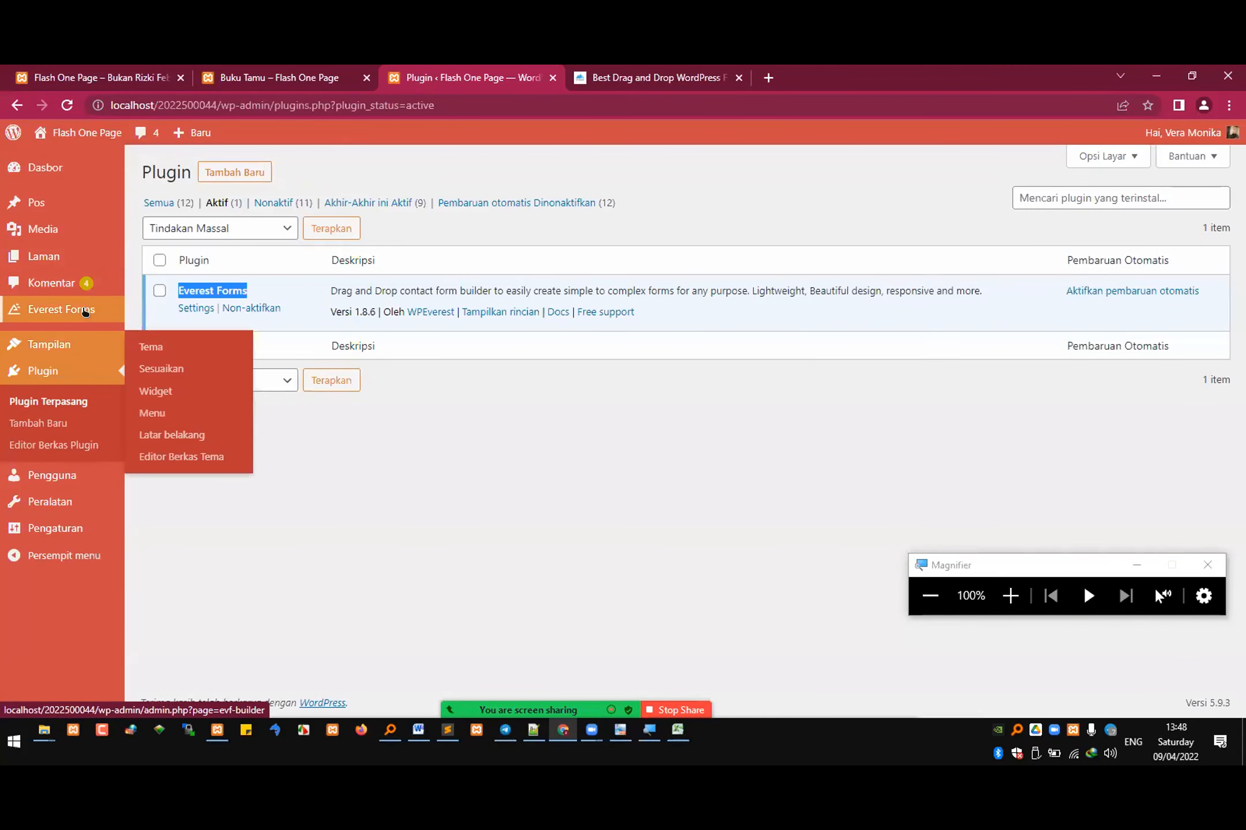
pyautogui.click(165, 355)
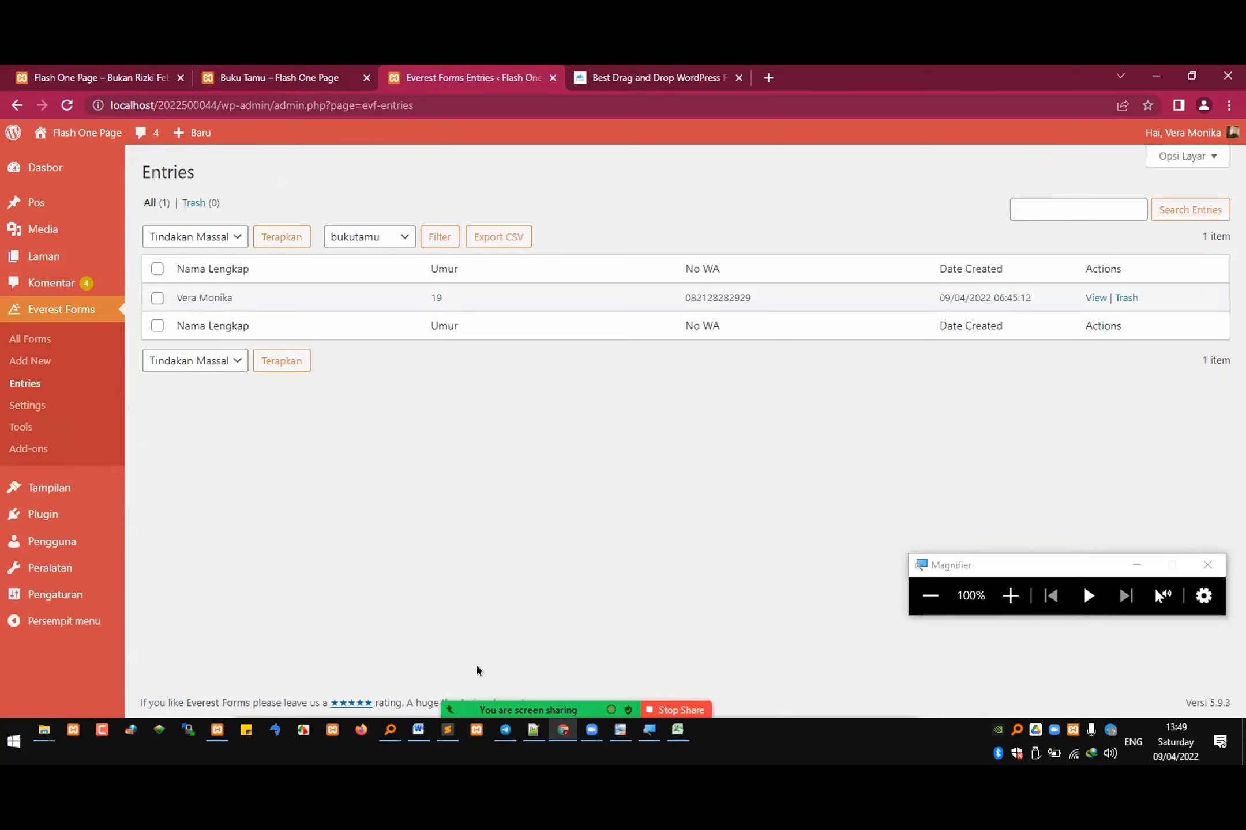
# Step: Return to the Word exam document and review the plugin table's rows 2 and 3 by temporarily selecting them
pyautogui.click(418, 729)
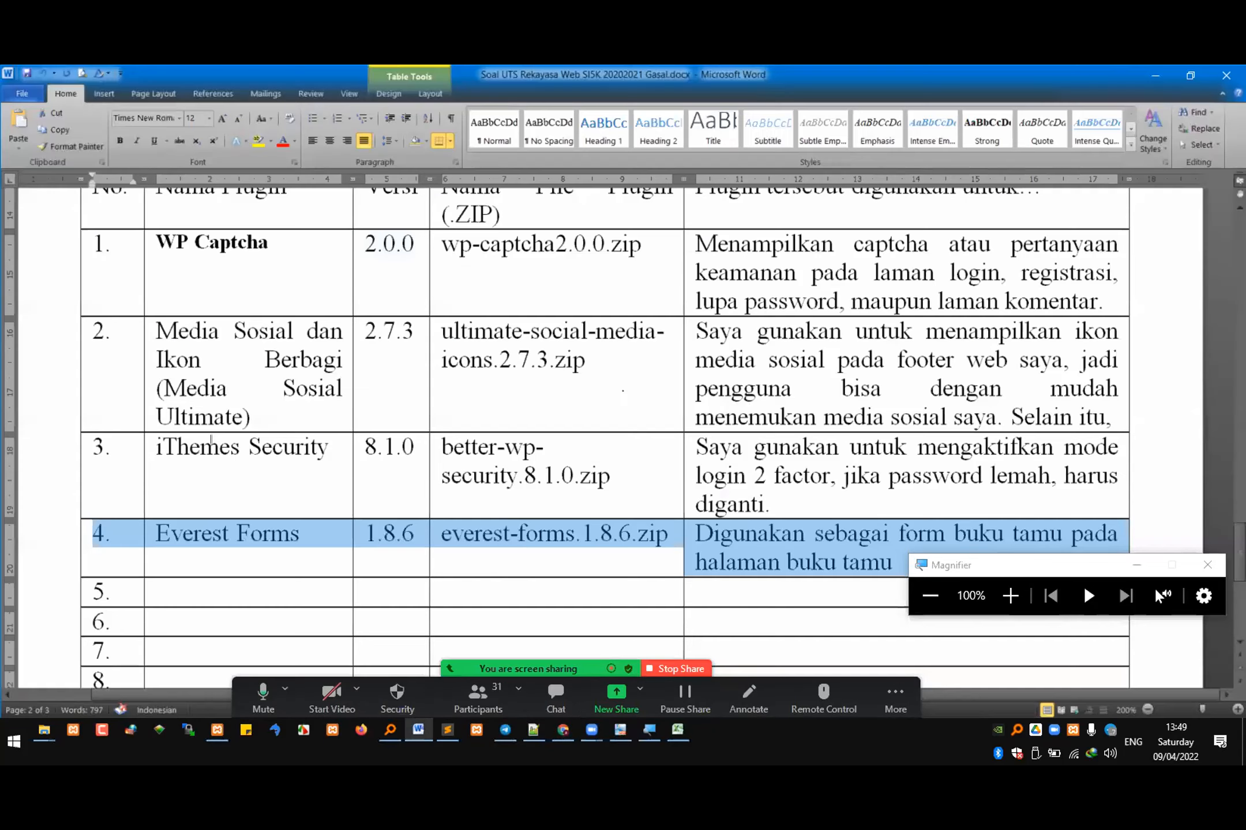
pyautogui.moveTo(775, 503); pyautogui.dragTo(216, 426)
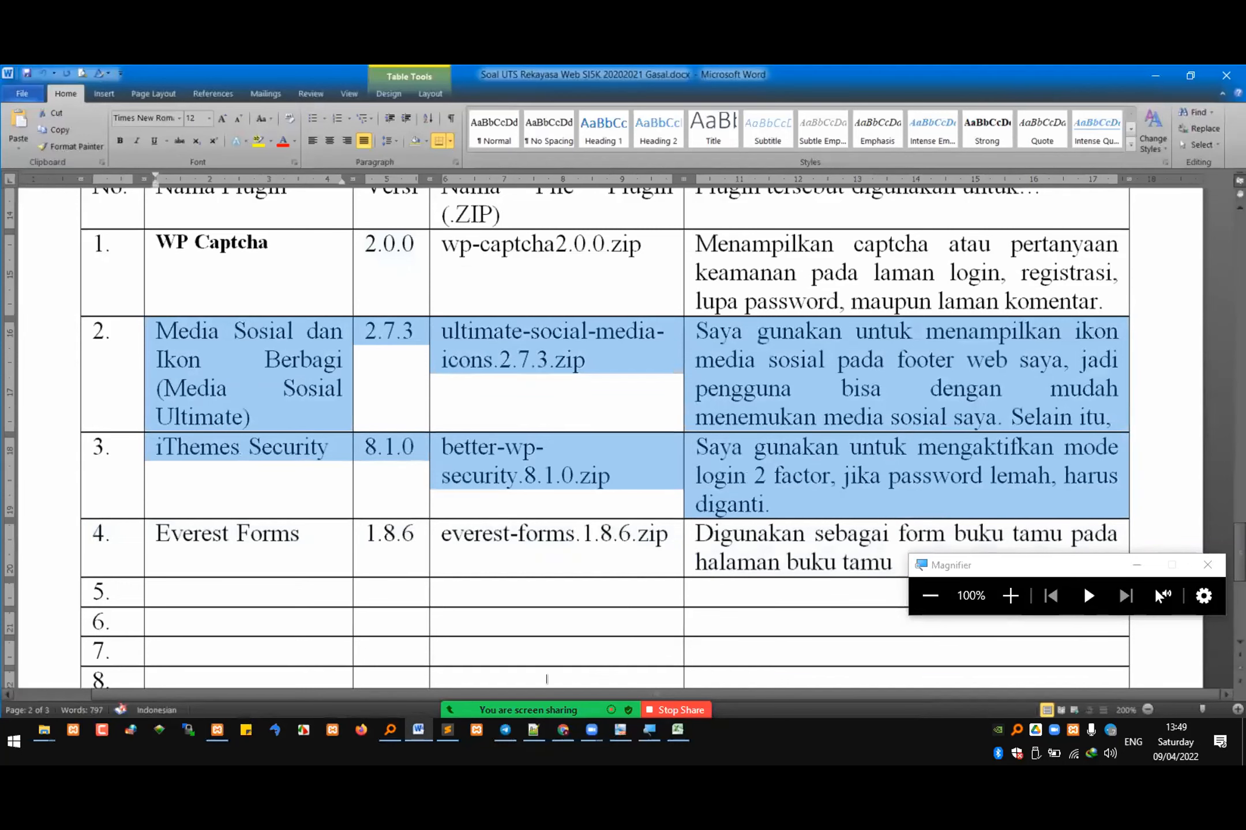
pyautogui.click(542, 509)
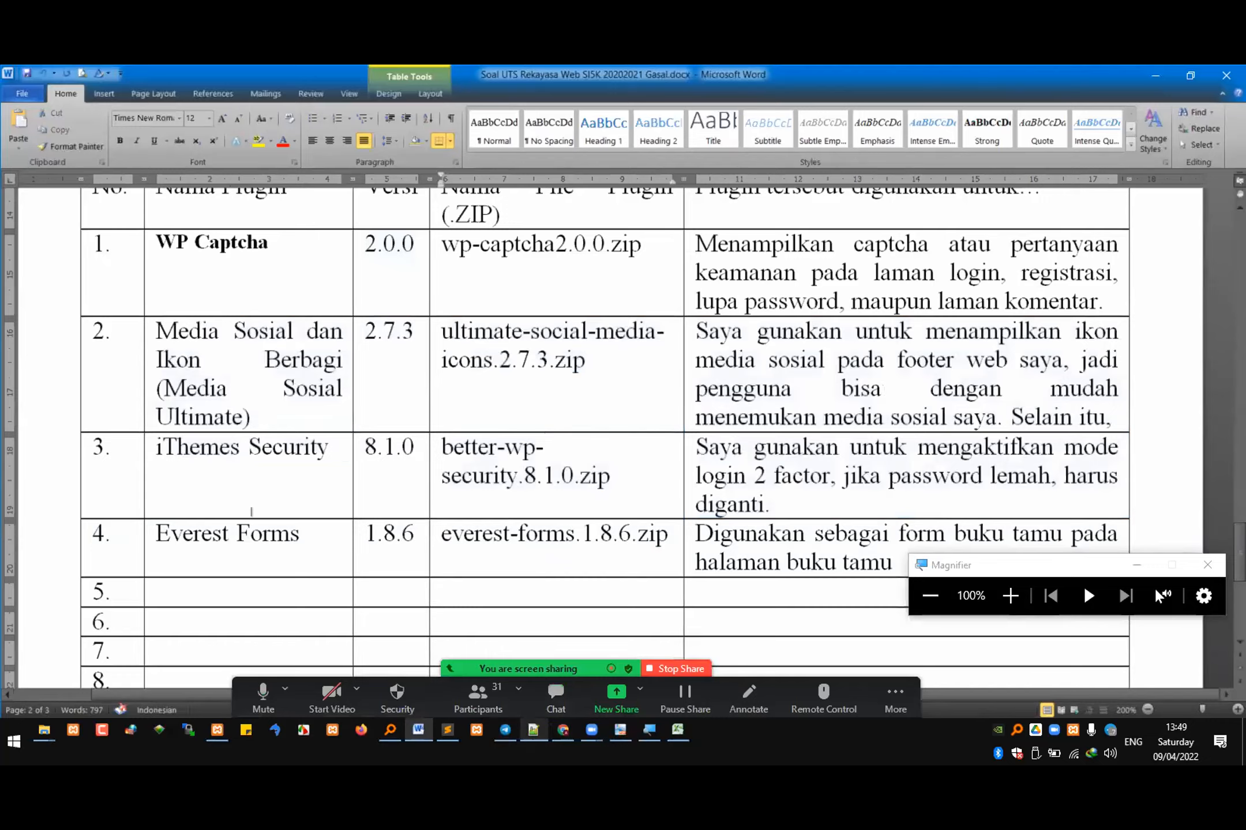
# Step: Switch to the lecture notes in Sublime Text and highlight the plugin categories statistik and kinerja in turn
pyautogui.hotkey('alt', 'Tab')
pyautogui.doubleClick(251, 512)
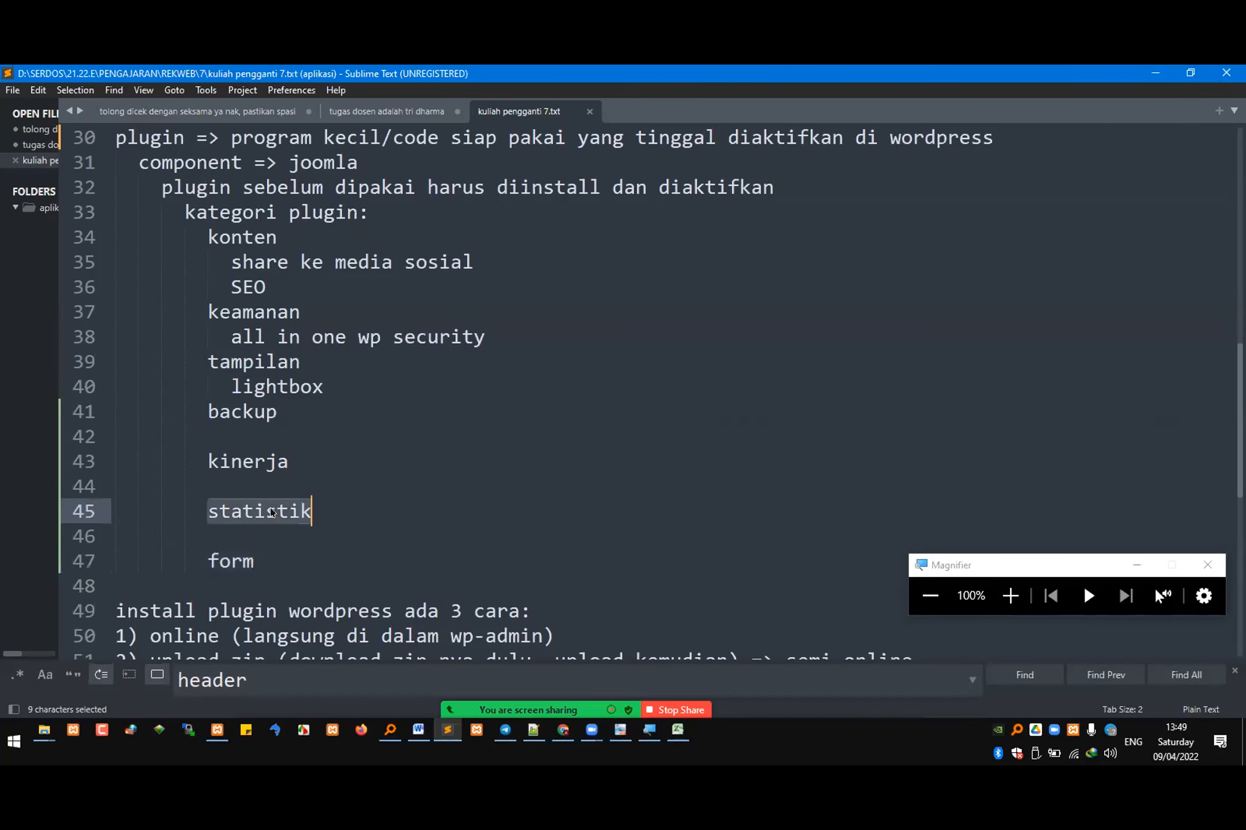
pyautogui.doubleClick(268, 465)
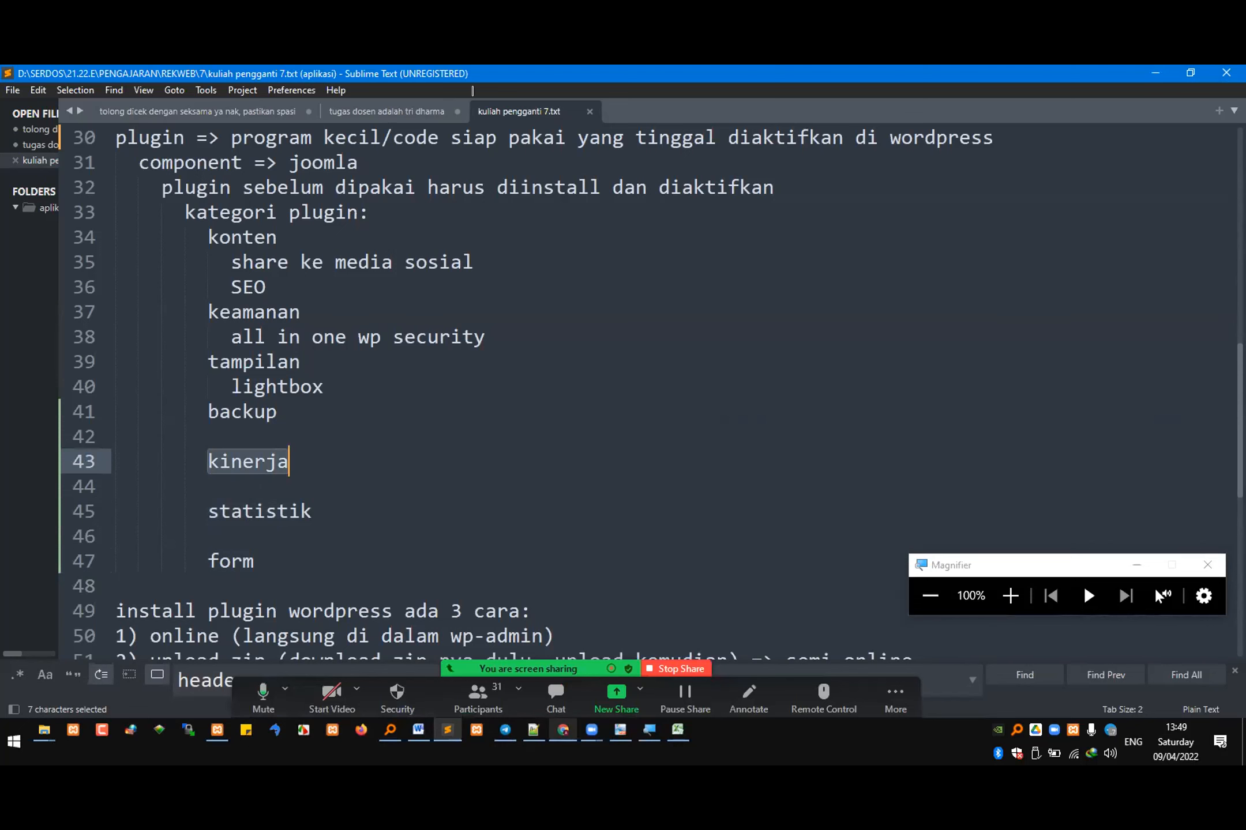
# Step: Switch to Chrome and search Google for "plugin kinerja wordpress" in place of the WPEverest page
pyautogui.hotkey('alt', 'Tab')
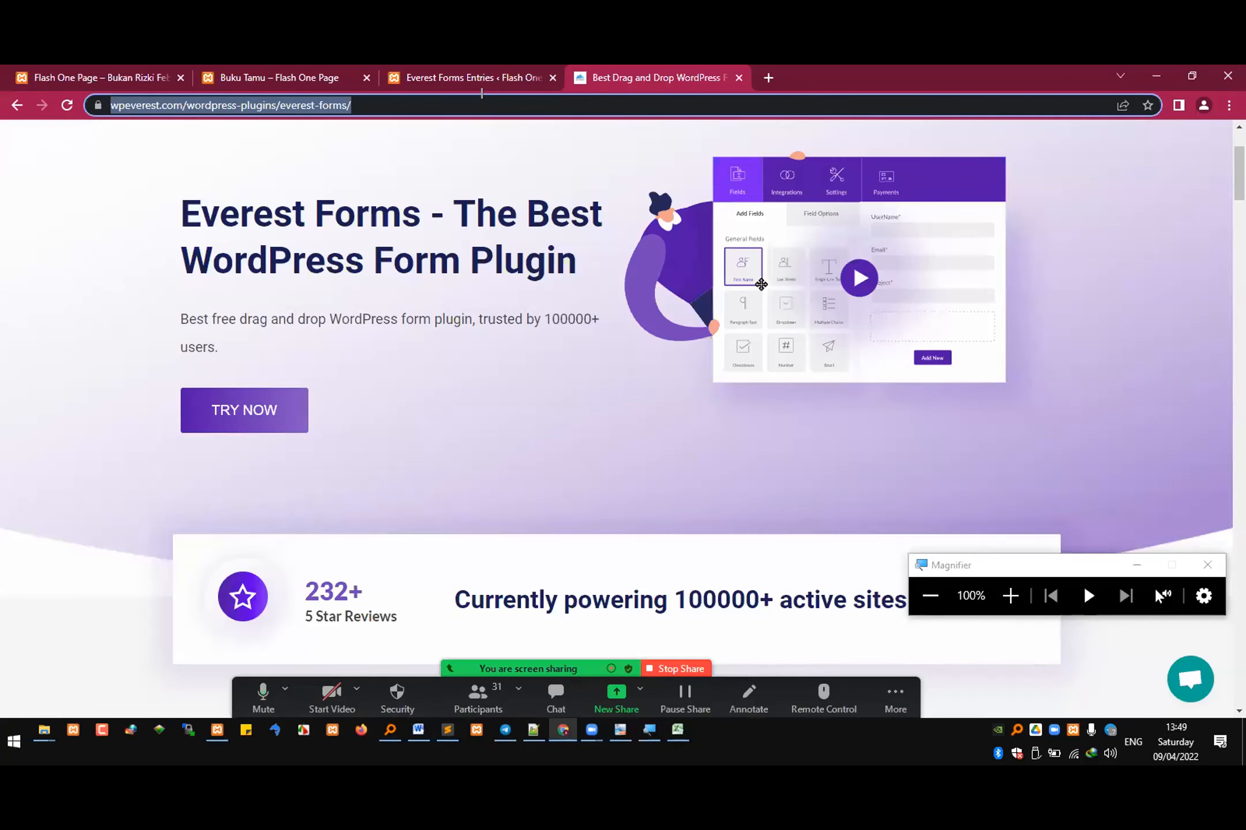
pyautogui.write('plugin k')
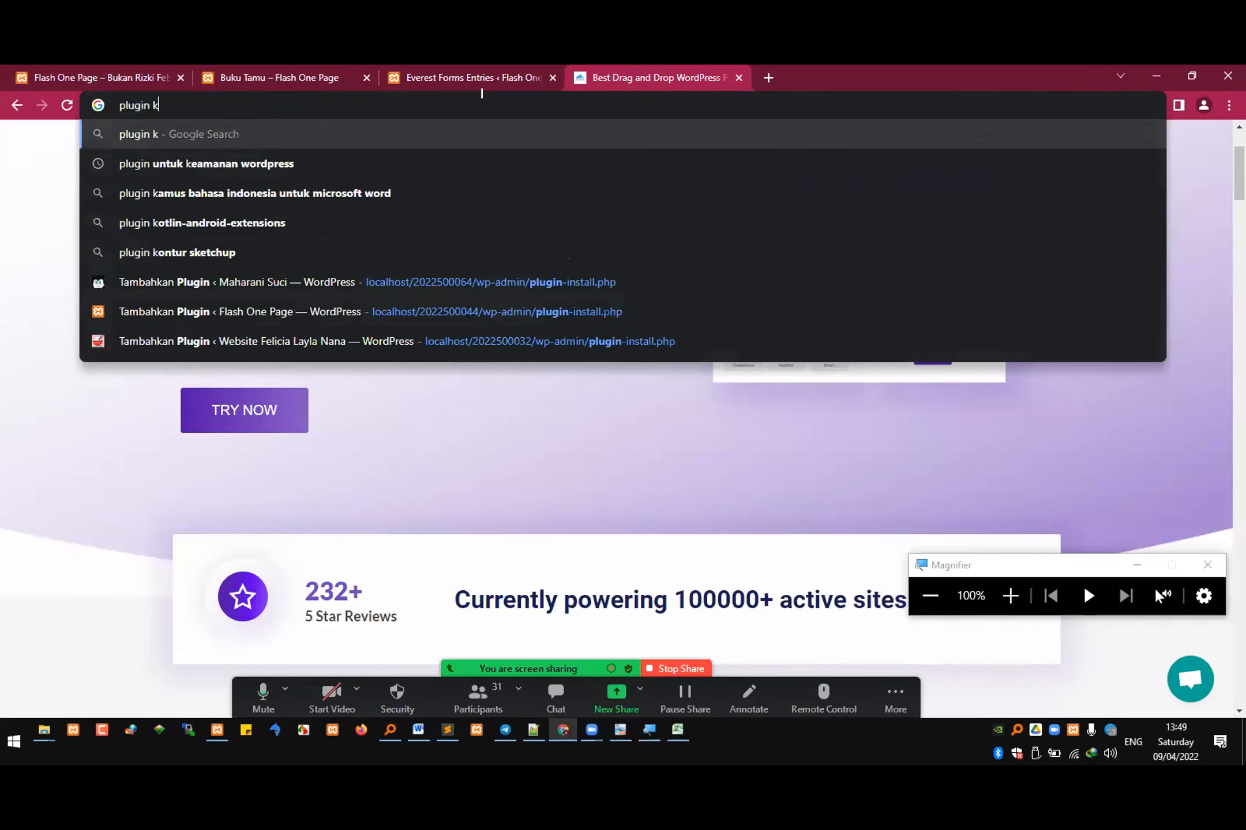
pyautogui.write('inerja wordpress')
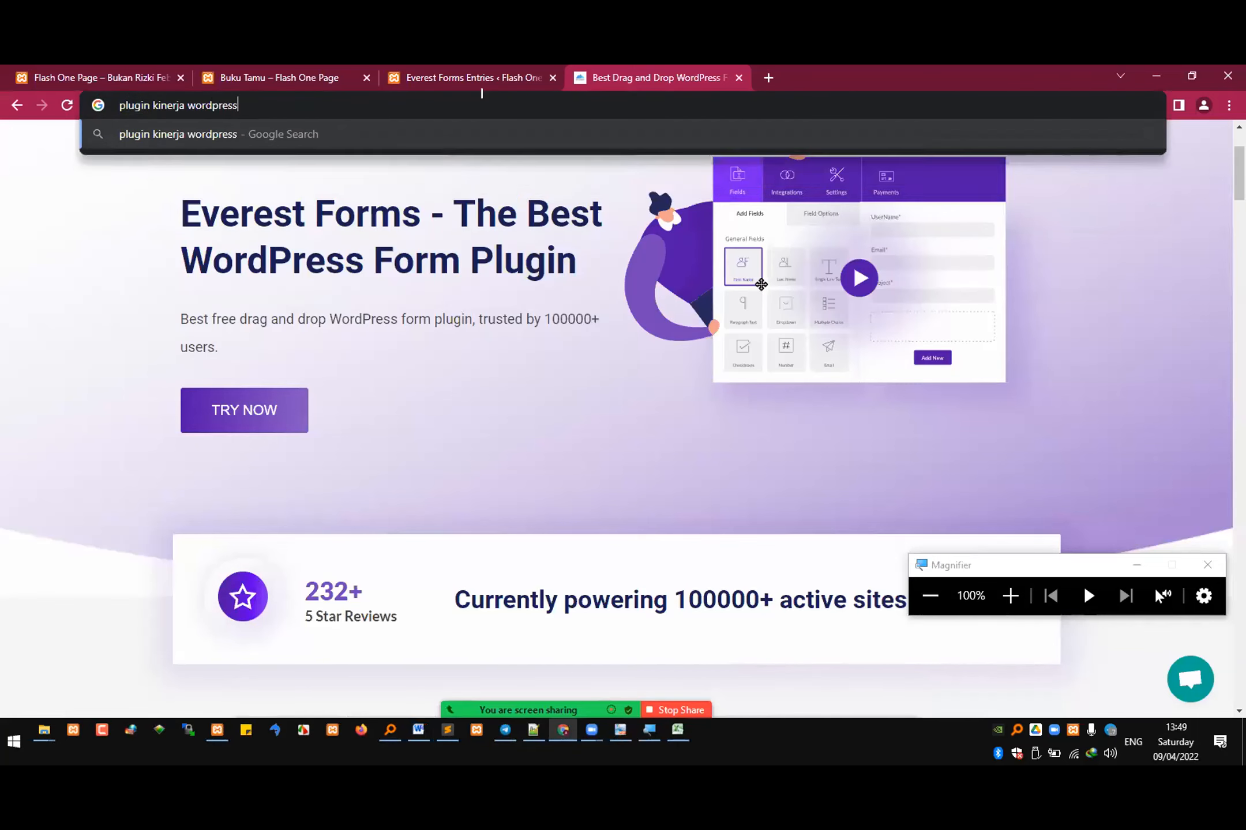
pyautogui.press('Return')
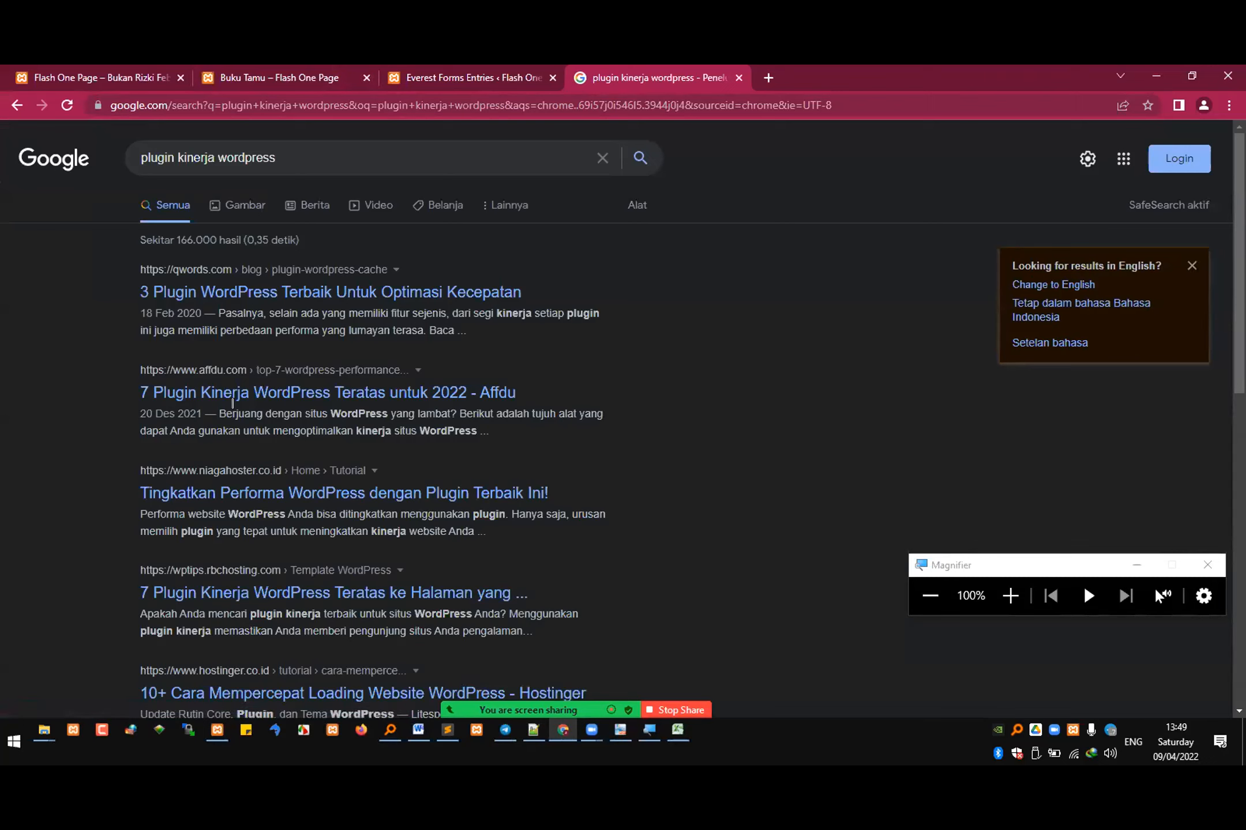
# Step: Open the Affdu performance plugin article in a separate tab and read through the Qwords article on three WordPress speed plugins
pyautogui.middleClick(342, 394)
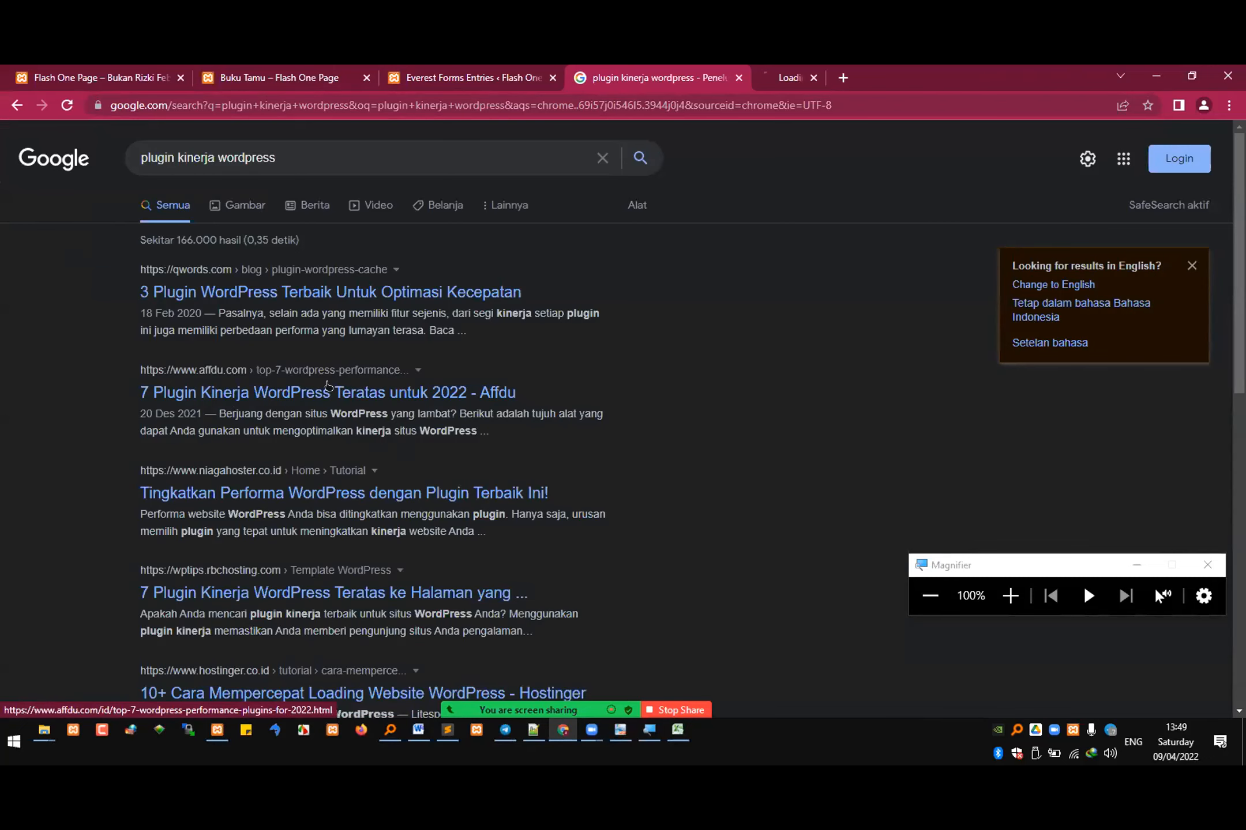
pyautogui.click(429, 298)
pyautogui.scroll(-10, 506, 372)
pyautogui.scroll(-15, 506, 372)
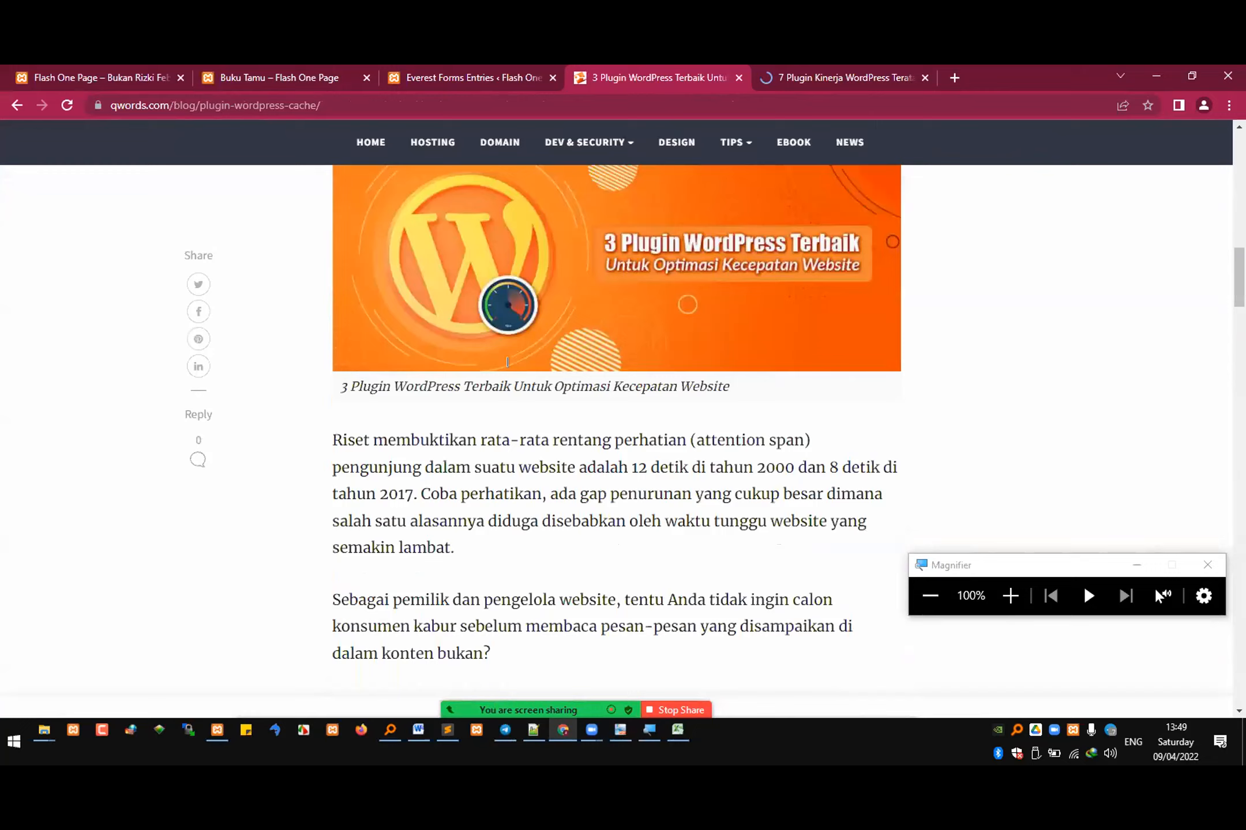
pyautogui.scroll(-5, 517, 364)
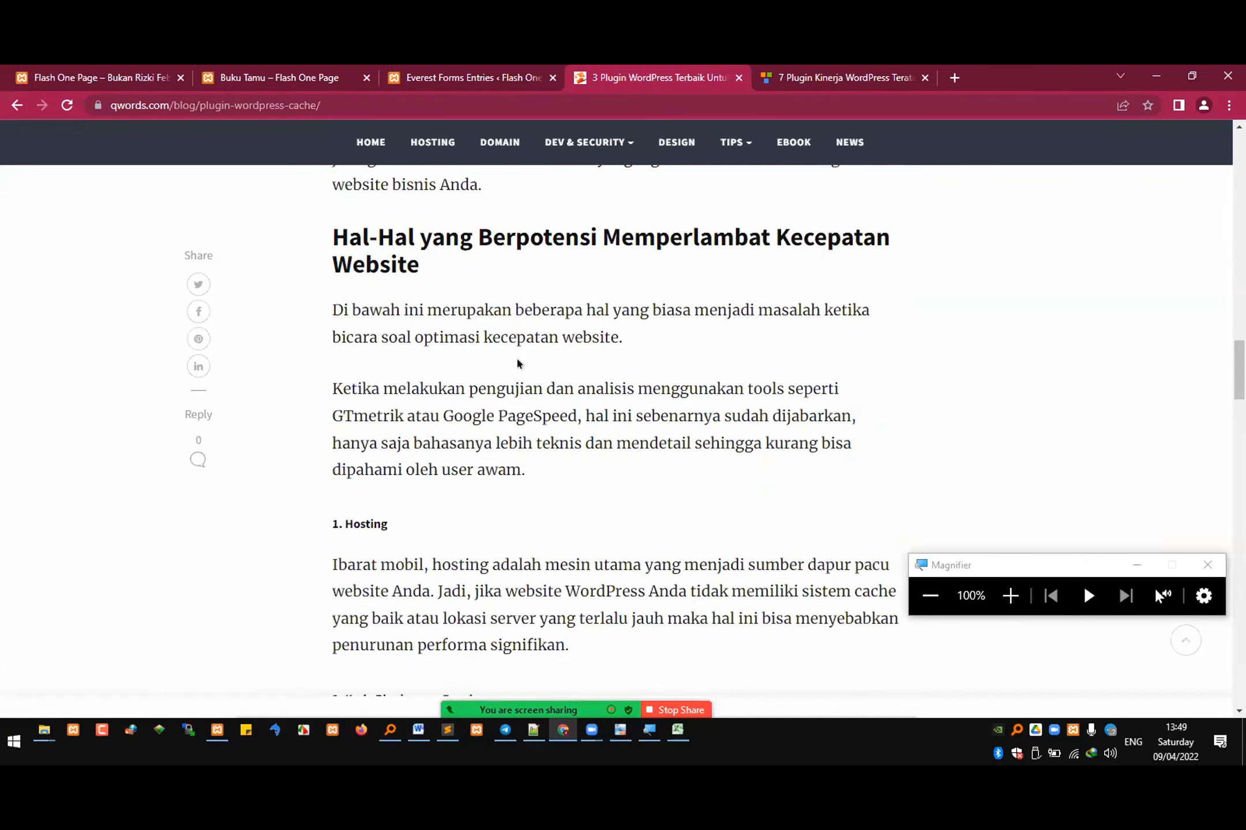
pyautogui.scroll(-11, 410, 362)
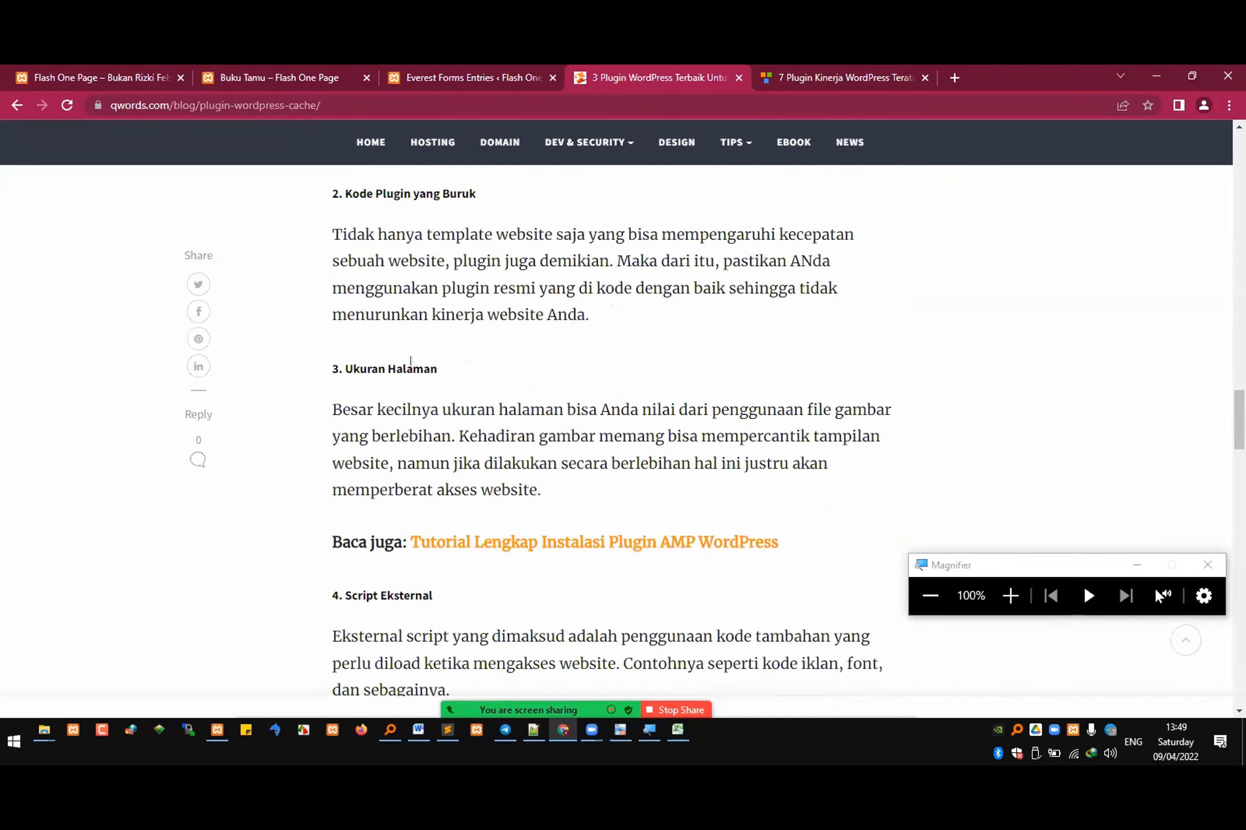
pyautogui.scroll(-4, 413, 366)
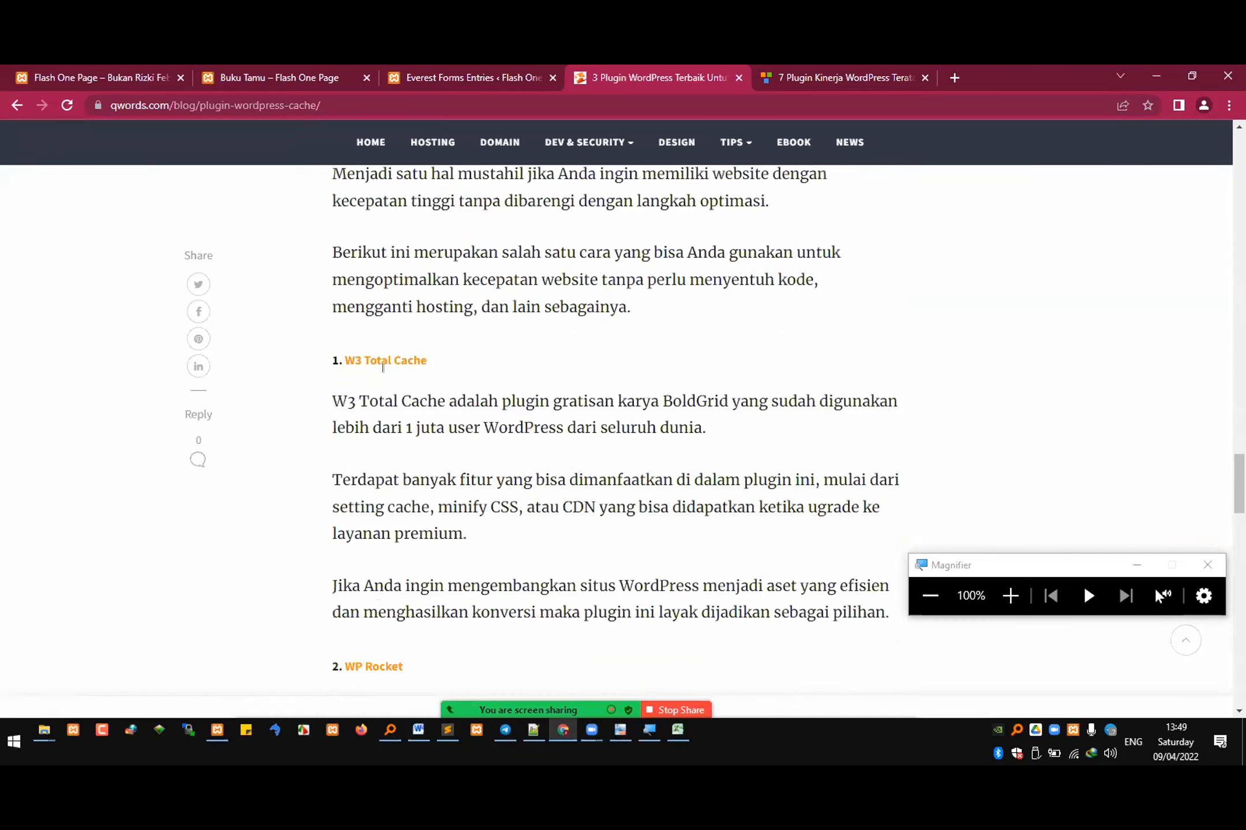
pyautogui.scroll(-10, 381, 380)
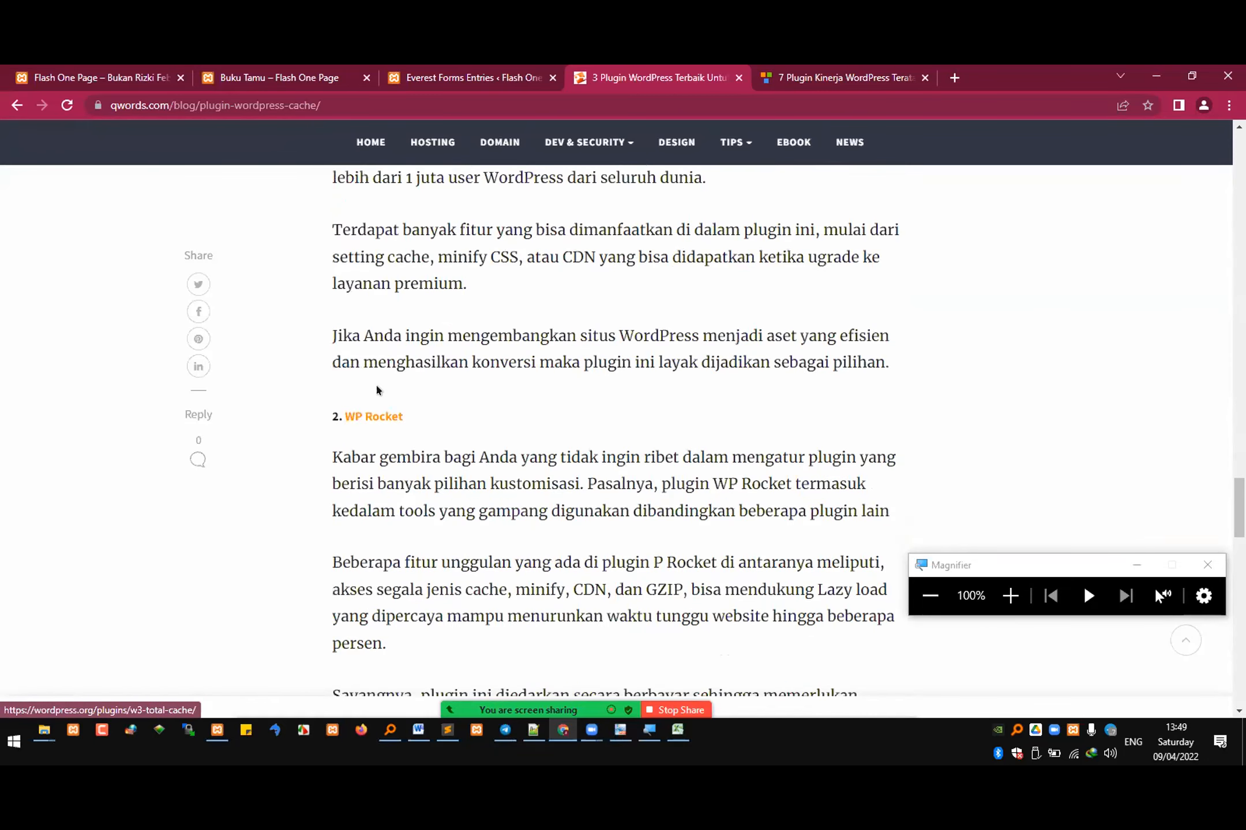
pyautogui.scroll(-1, 386, 408)
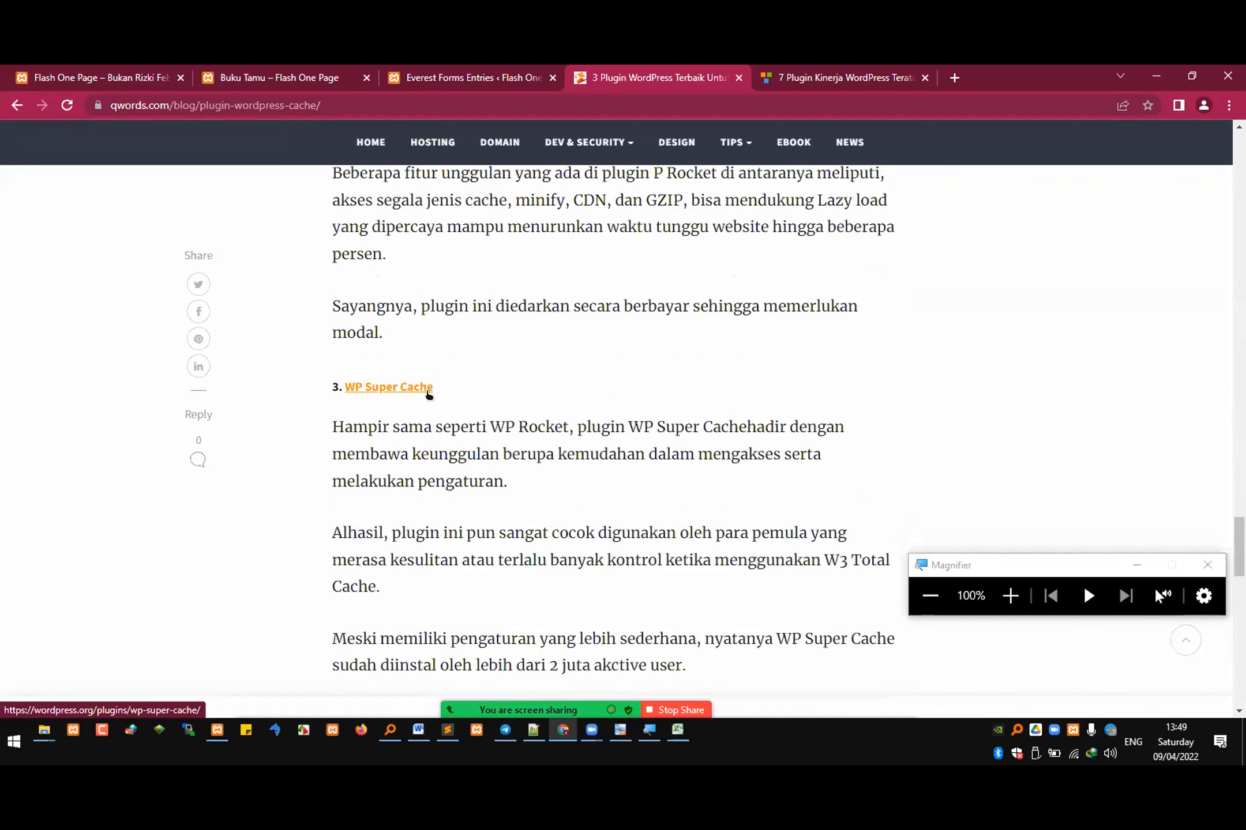
# Step: Open the W3 Total Cache plugin page linked in the Qwords article and view its description
pyautogui.scroll(10, 428, 394)
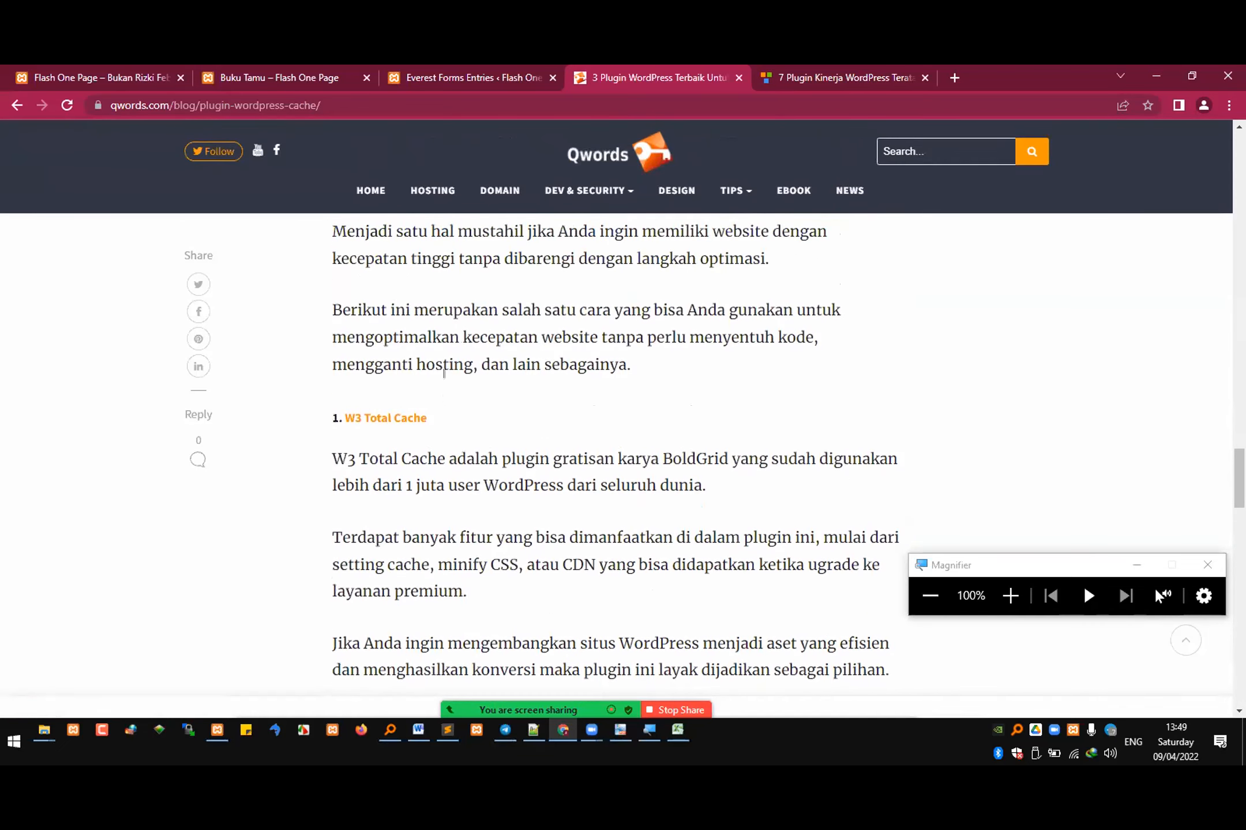
pyautogui.click(390, 422)
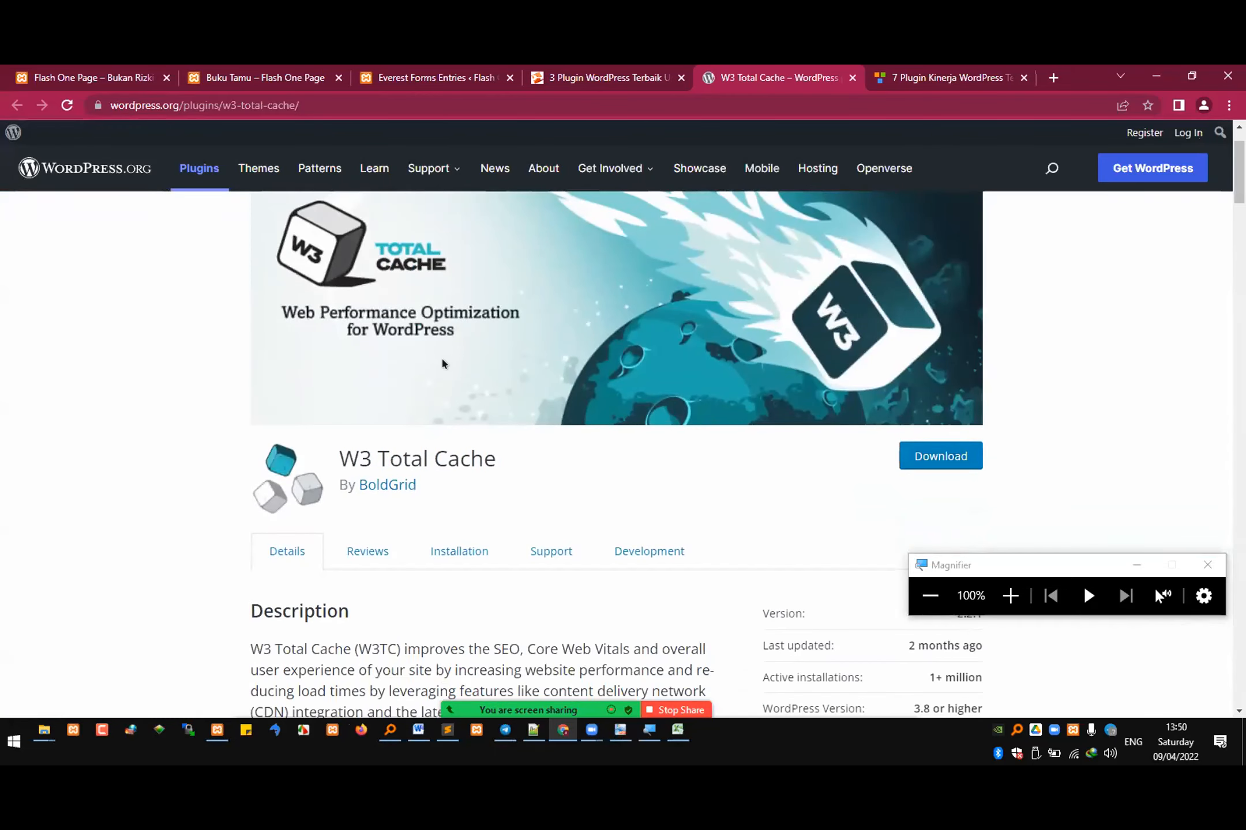
pyautogui.scroll(-1, 432, 375)
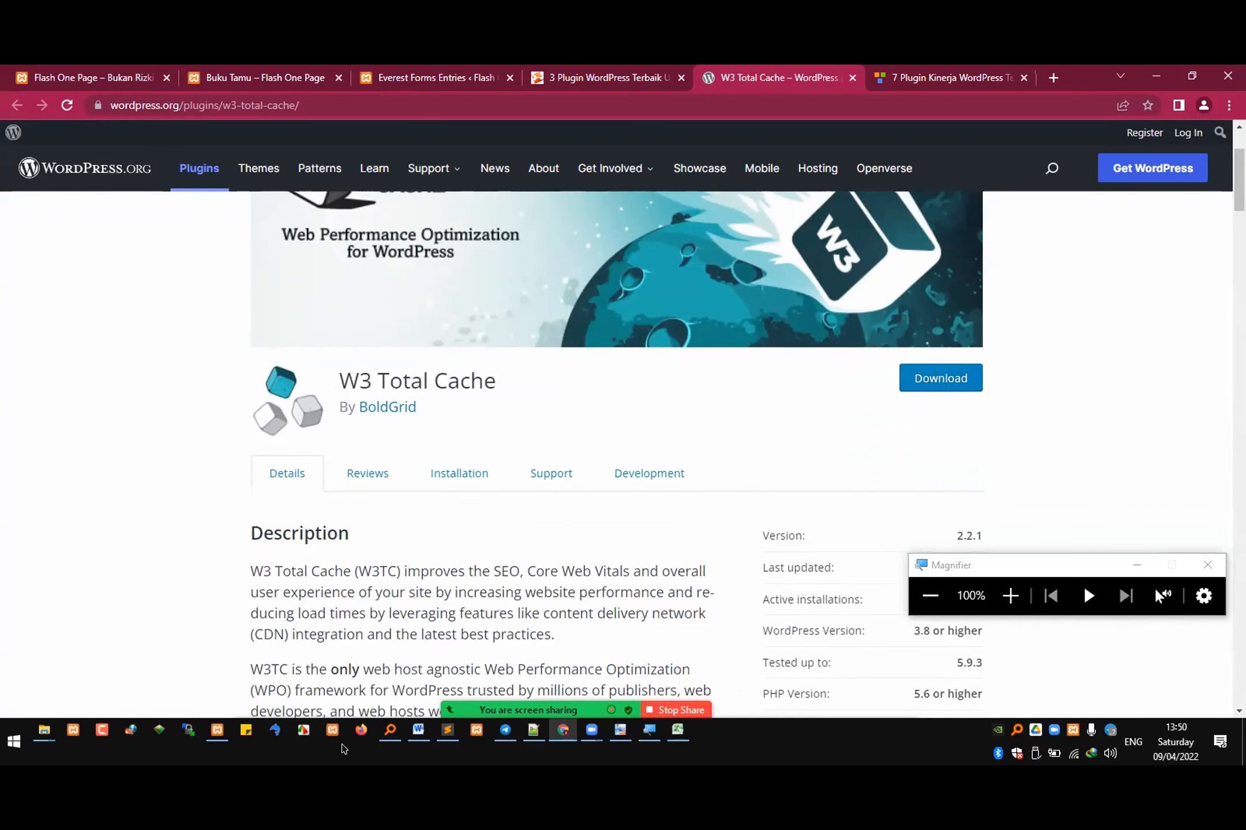
# Step: Switch to Everything, search for "w3 total cache", and select the w3-total-cache folder located in D:\SERVER\baak\wp-content\plugins
pyautogui.click(390, 730)
pyautogui.hotkey('ctrl', 'a')
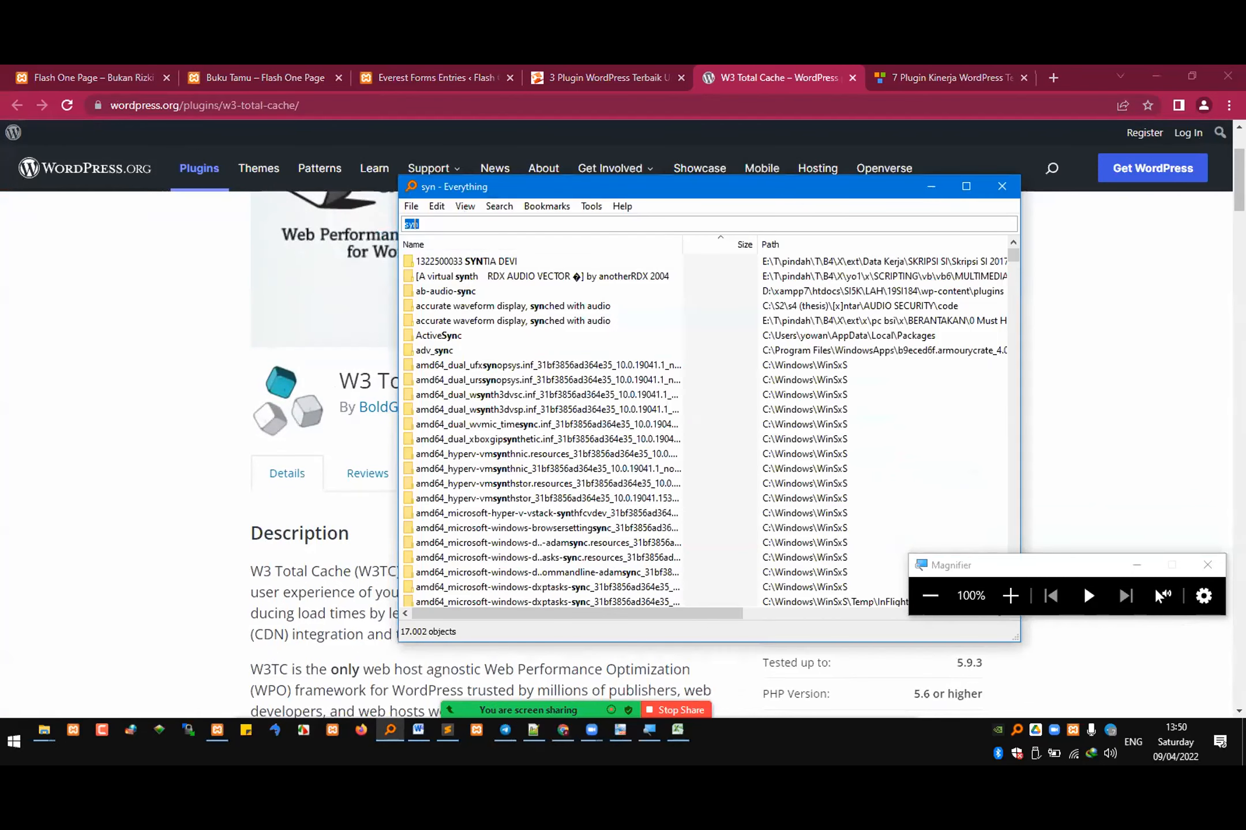
pyautogui.write('w3 total ')
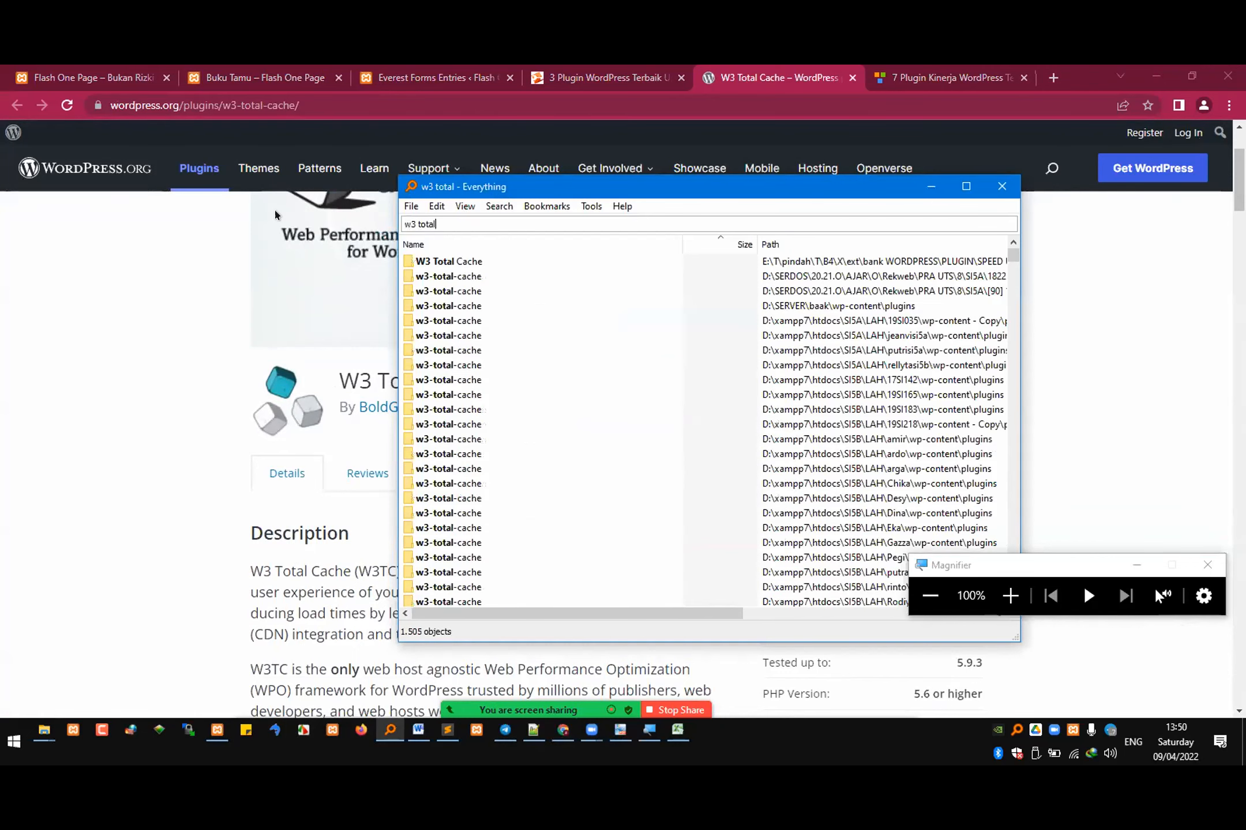
pyautogui.write(' ca')
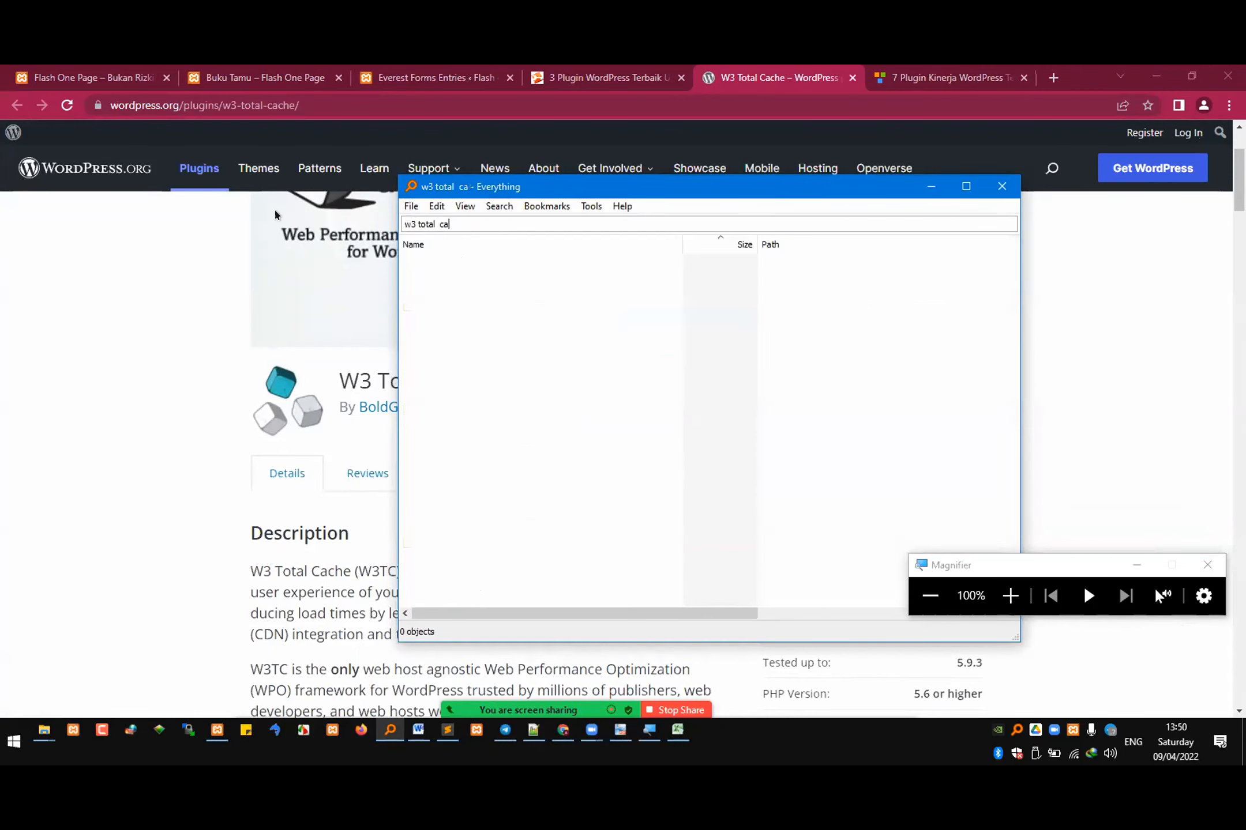
pyautogui.write('che')
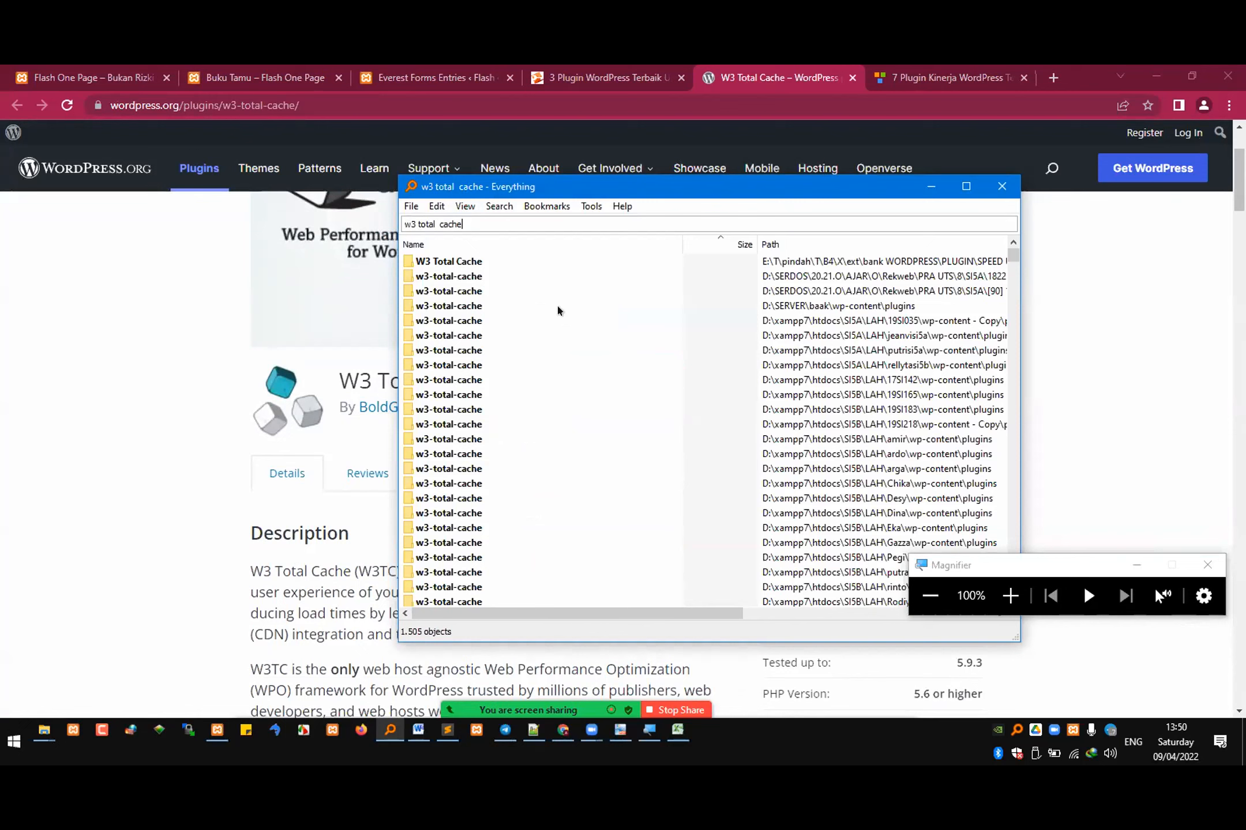
pyautogui.click(429, 308)
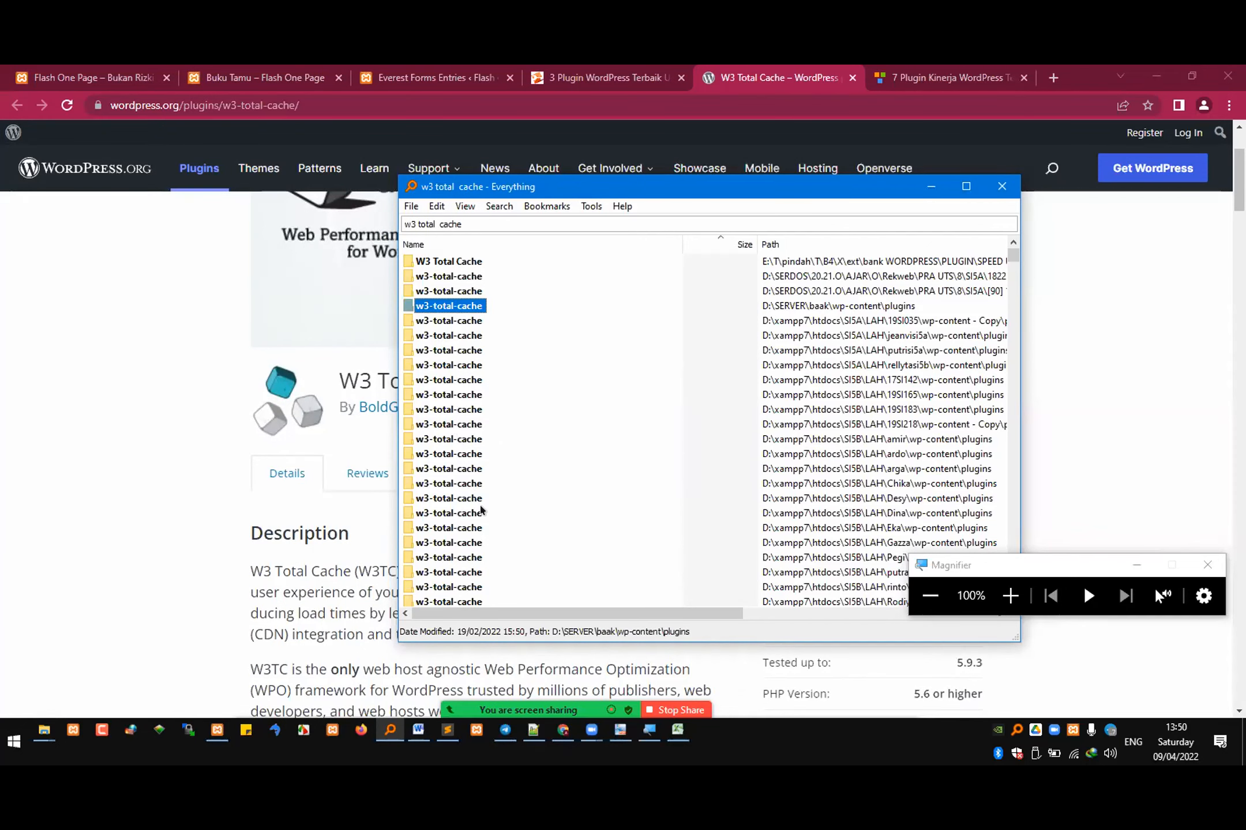
pyautogui.scroll(-2, 501, 455)
pyautogui.scroll(-1, 507, 447)
pyautogui.scroll(3, 536, 429)
# Step: Switch to File Explorer and go from the site's themes folder to its wp-content\plugins folder
pyautogui.moveTo(37, 733)
pyautogui.click(287, 646)
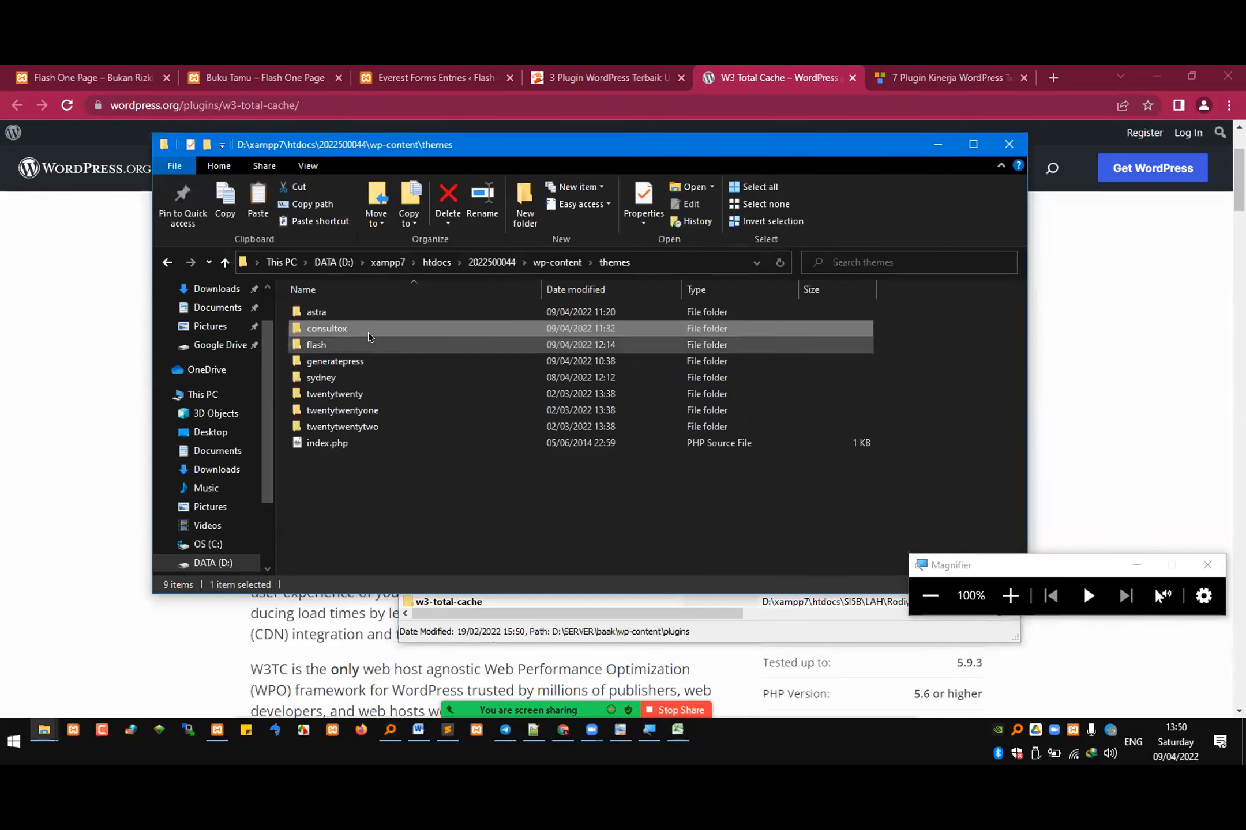
pyautogui.click(566, 263)
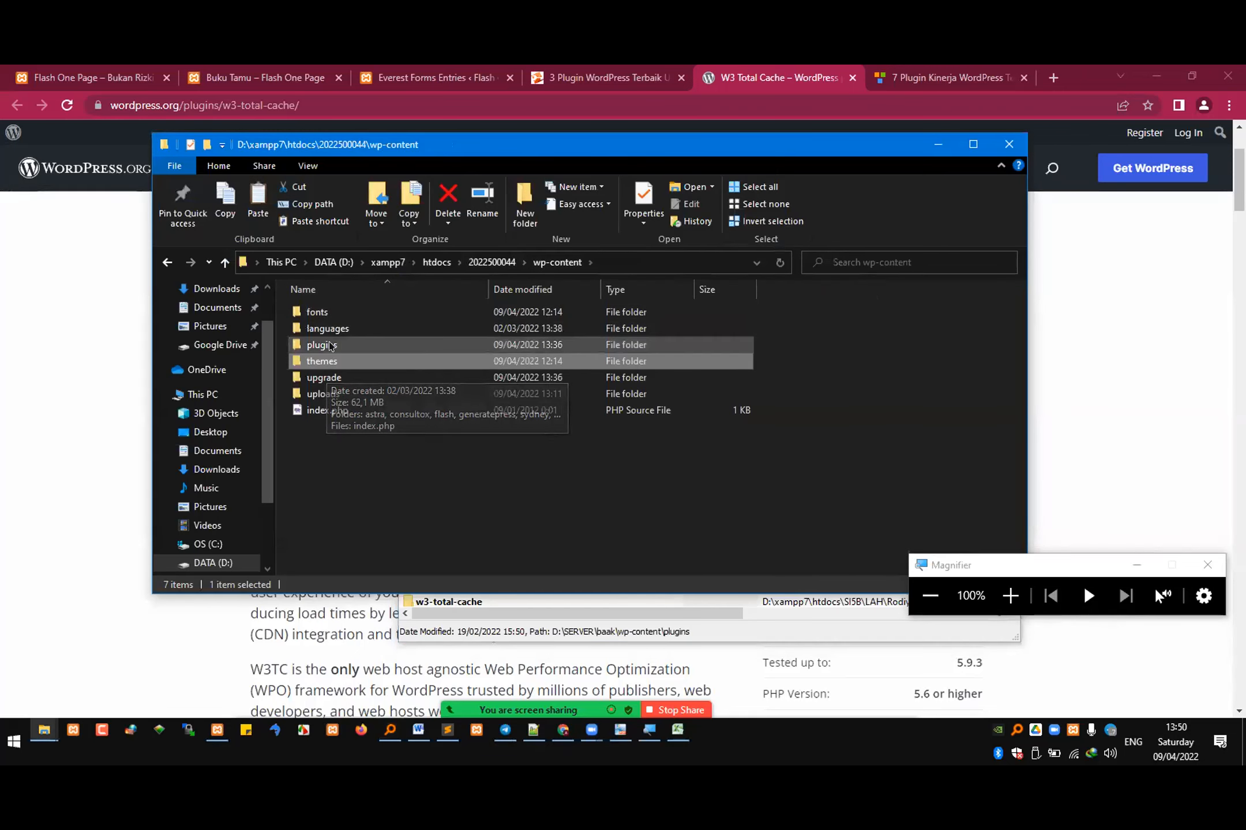
pyautogui.doubleClick(325, 345)
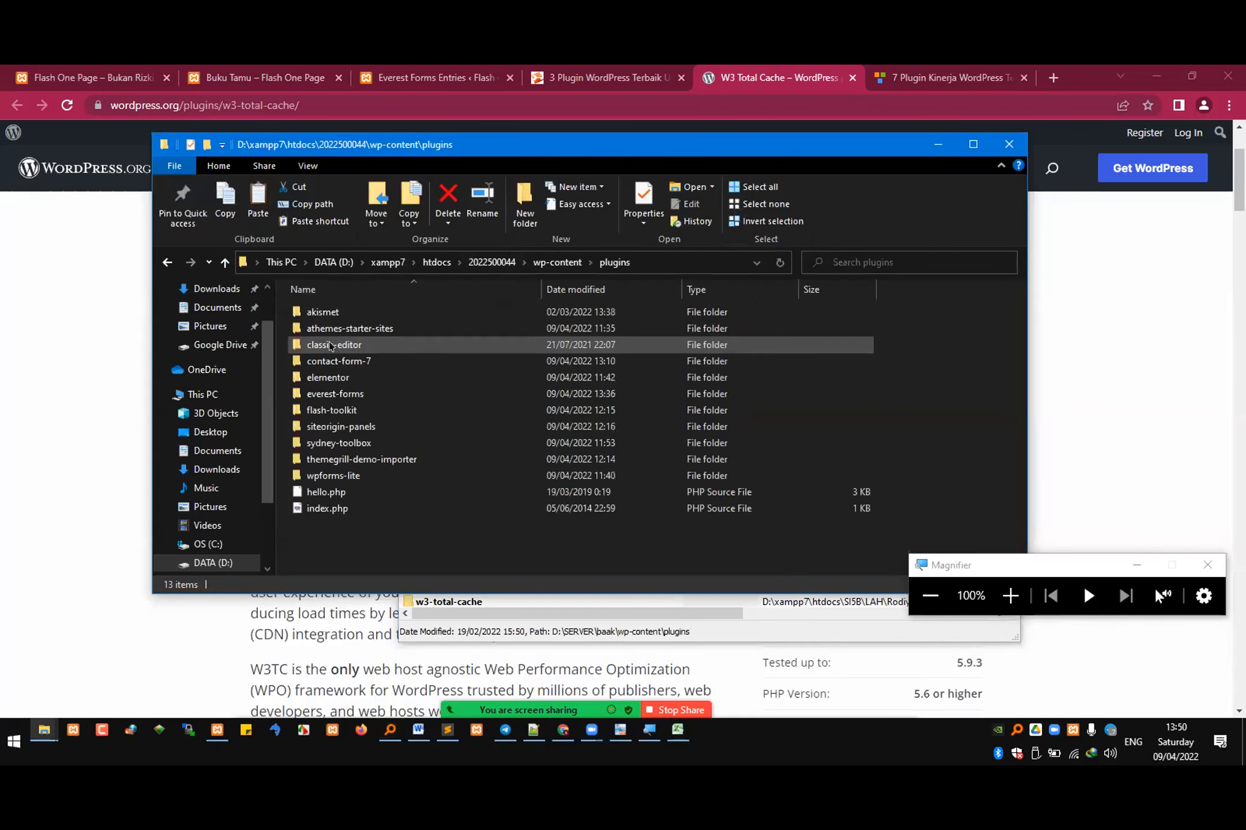
# Step: Review plugin installation methods 2 and 3 in the Sublime Text notes by highlighting them, checking the si4b folder's Everest Forms zip in between
pyautogui.click(445, 732)
pyautogui.scroll(-2, 321, 487)
pyautogui.moveTo(161, 488); pyautogui.dragTo(447, 511)
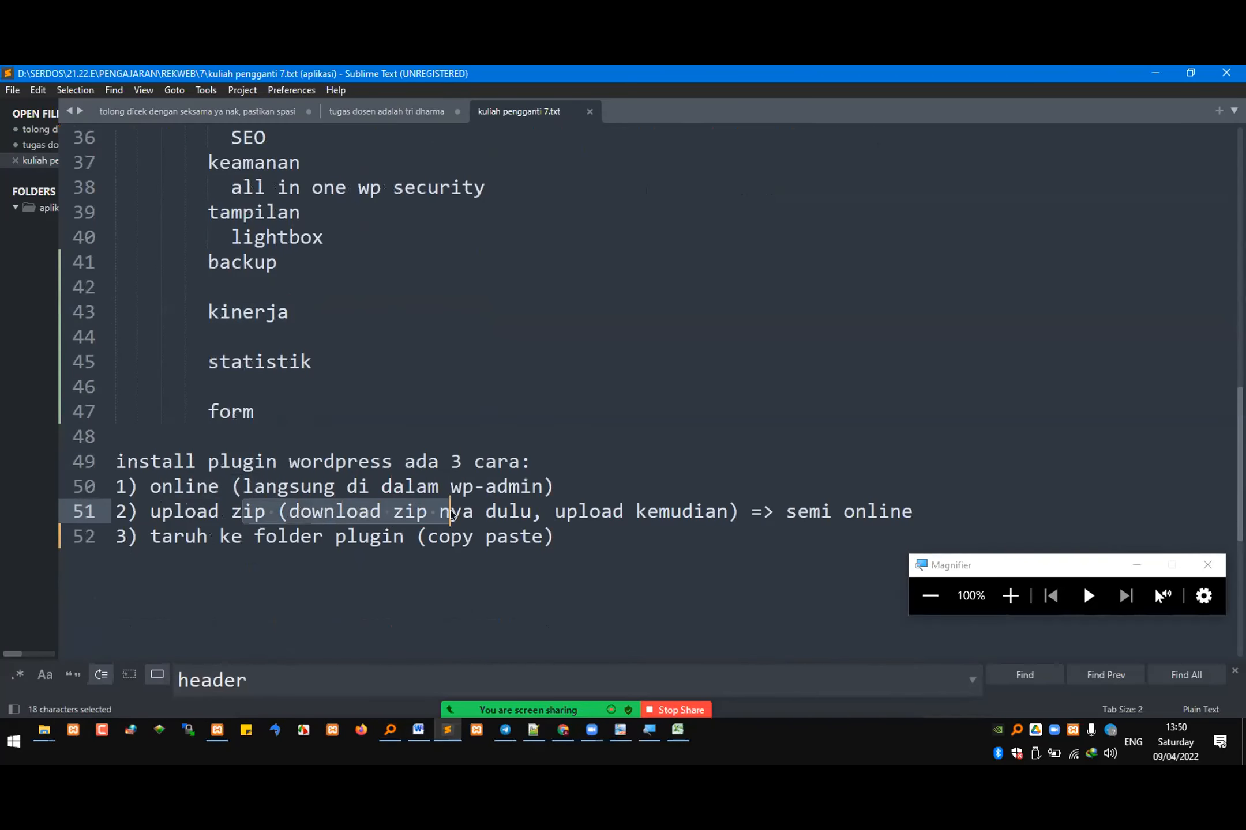
pyautogui.click(44, 736)
pyautogui.click(82, 675)
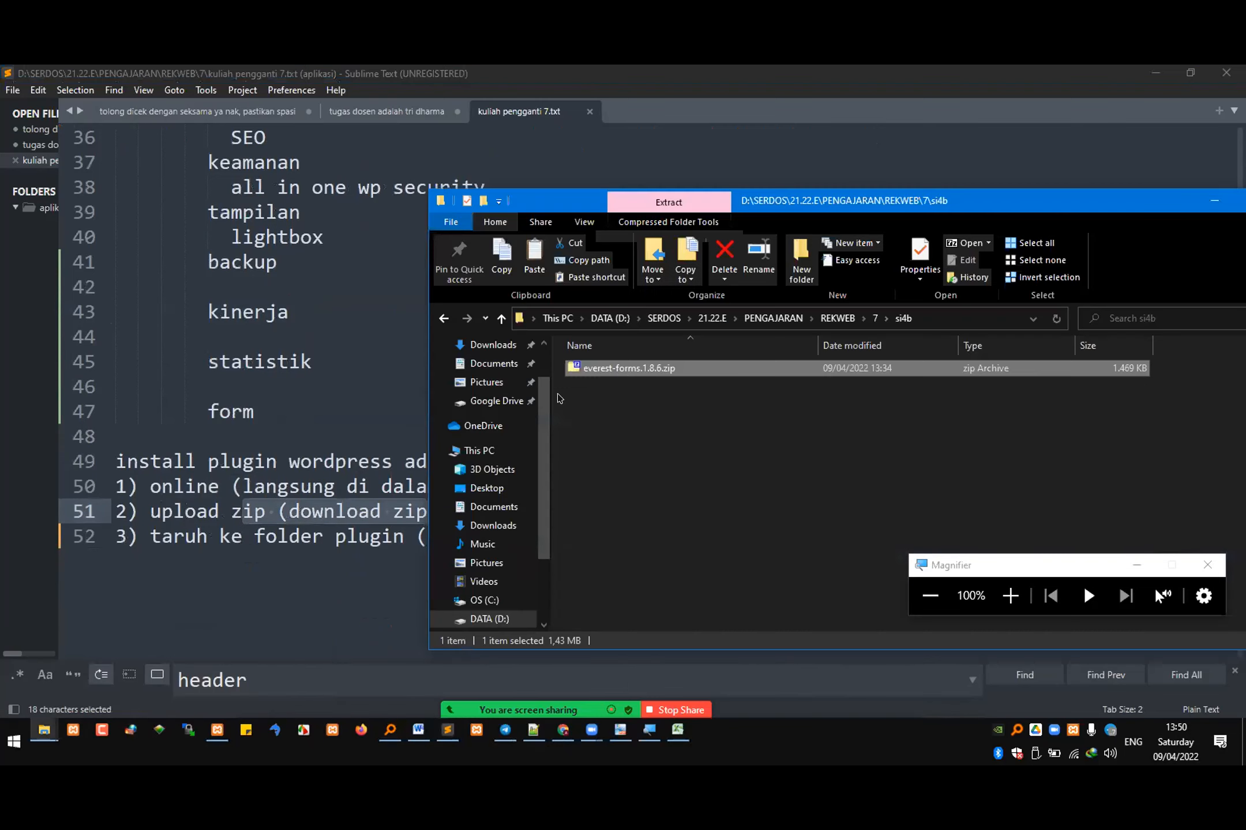
pyautogui.click(277, 547)
pyautogui.moveTo(196, 536); pyautogui.dragTo(553, 537)
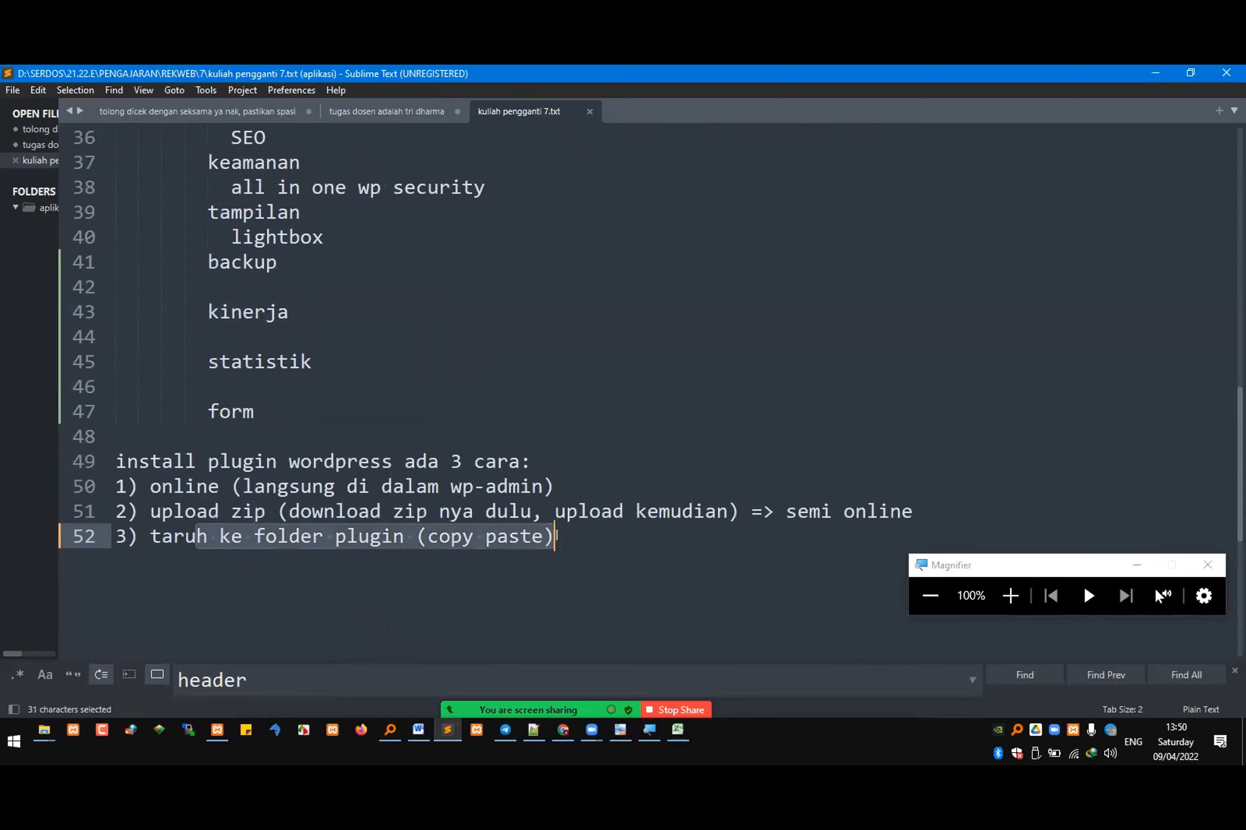
# Step: Copy the w3-total-cache folder from the Everything results into the site's wp-content\plugins folder
pyautogui.click(390, 729)
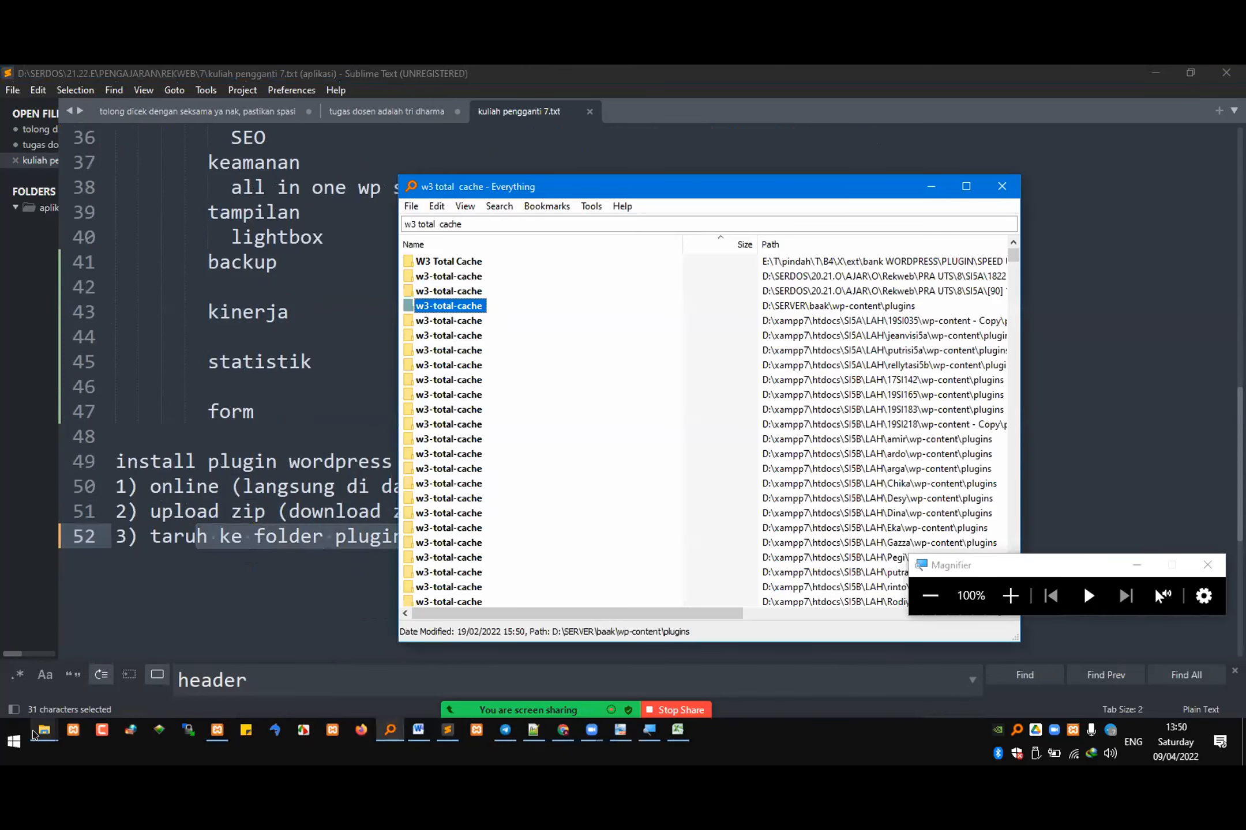
pyautogui.moveTo(44, 730)
pyautogui.click(231, 670)
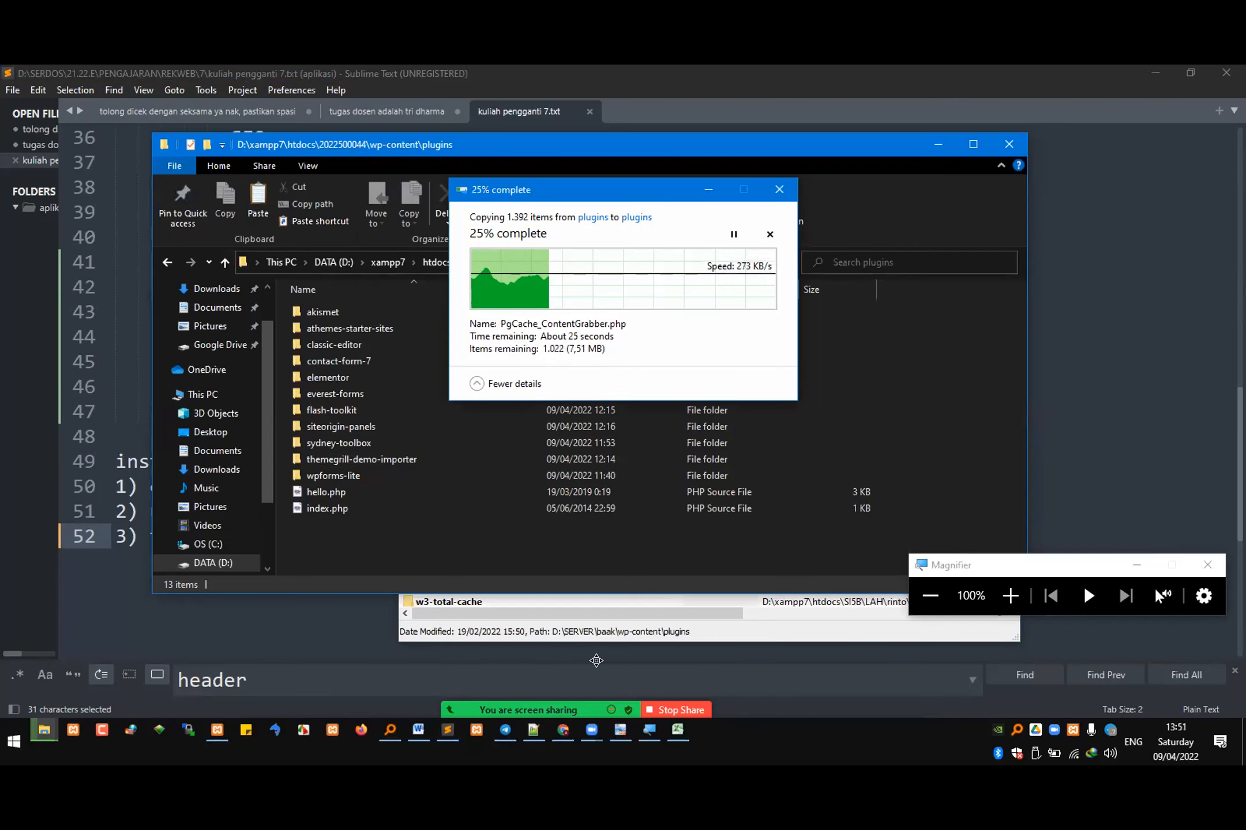
# Step: Copy the W3 Total Cache download link in Chrome and send it to the REKWEB SI4B 2122 E group in Telegram
pyautogui.click(563, 730)
pyautogui.rightClick(923, 380)
pyautogui.click(974, 476)
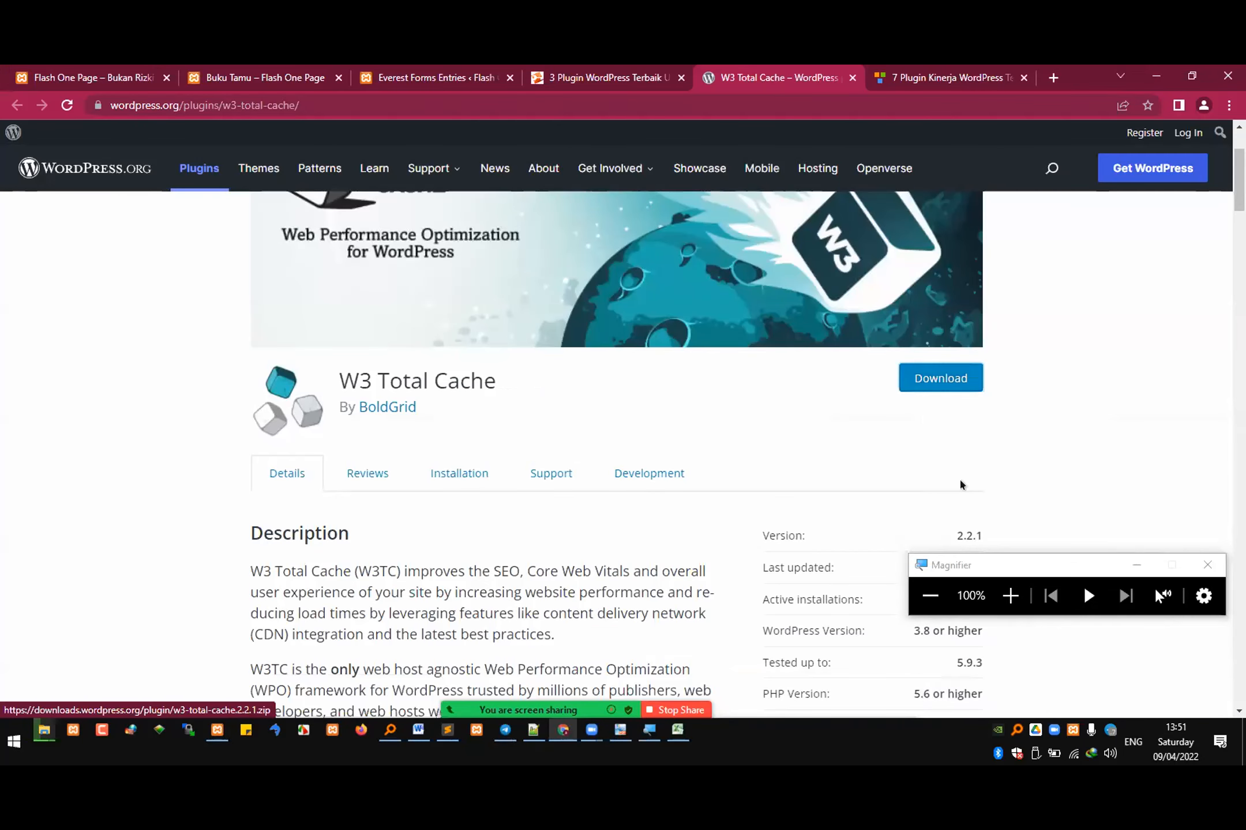
pyautogui.click(508, 730)
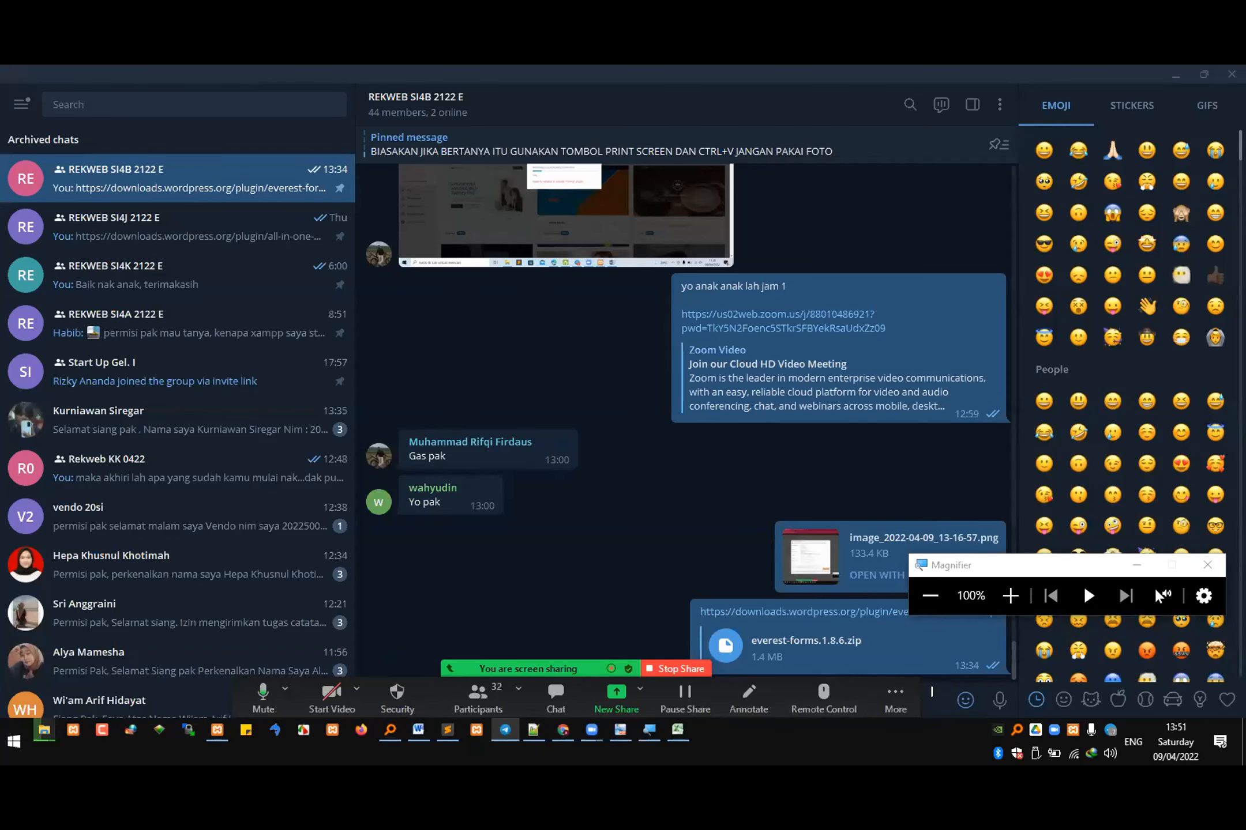
pyautogui.hotkey('ctrl', 'v')
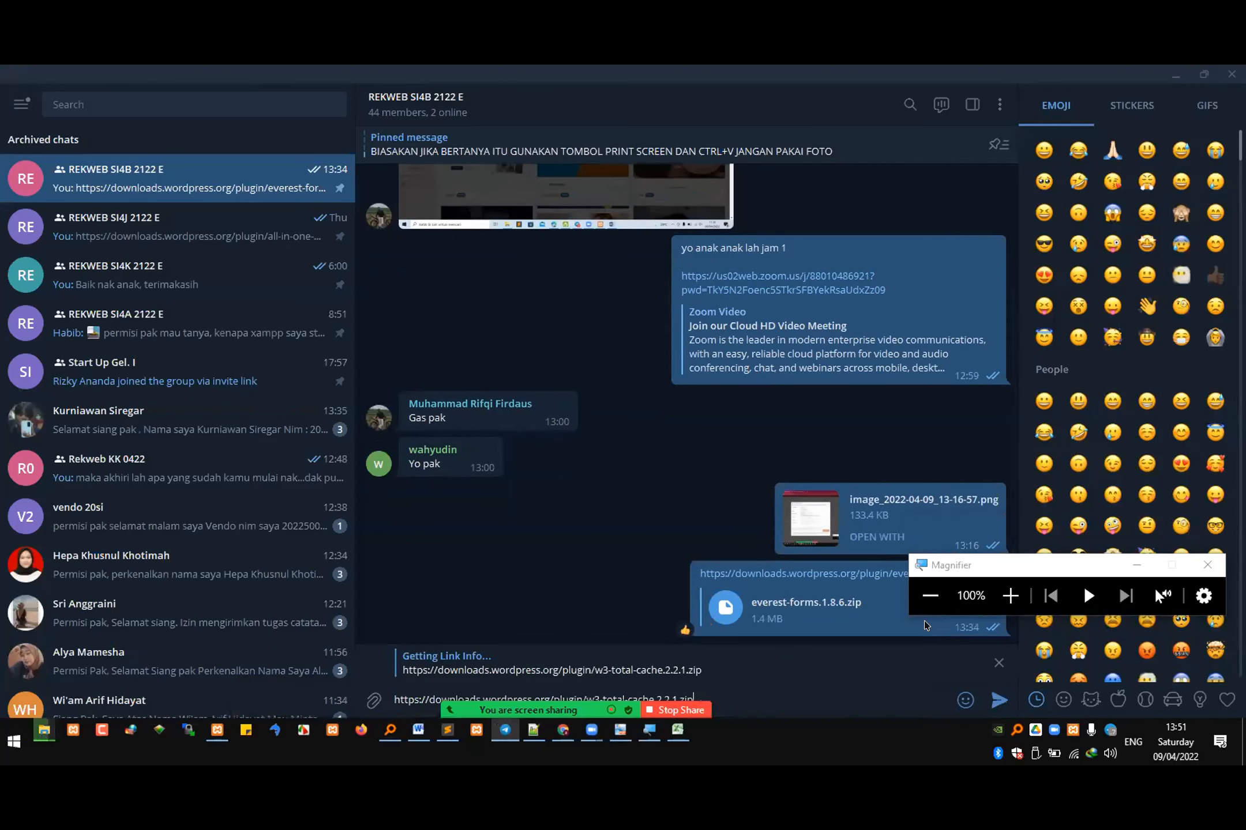
pyautogui.press('Return')
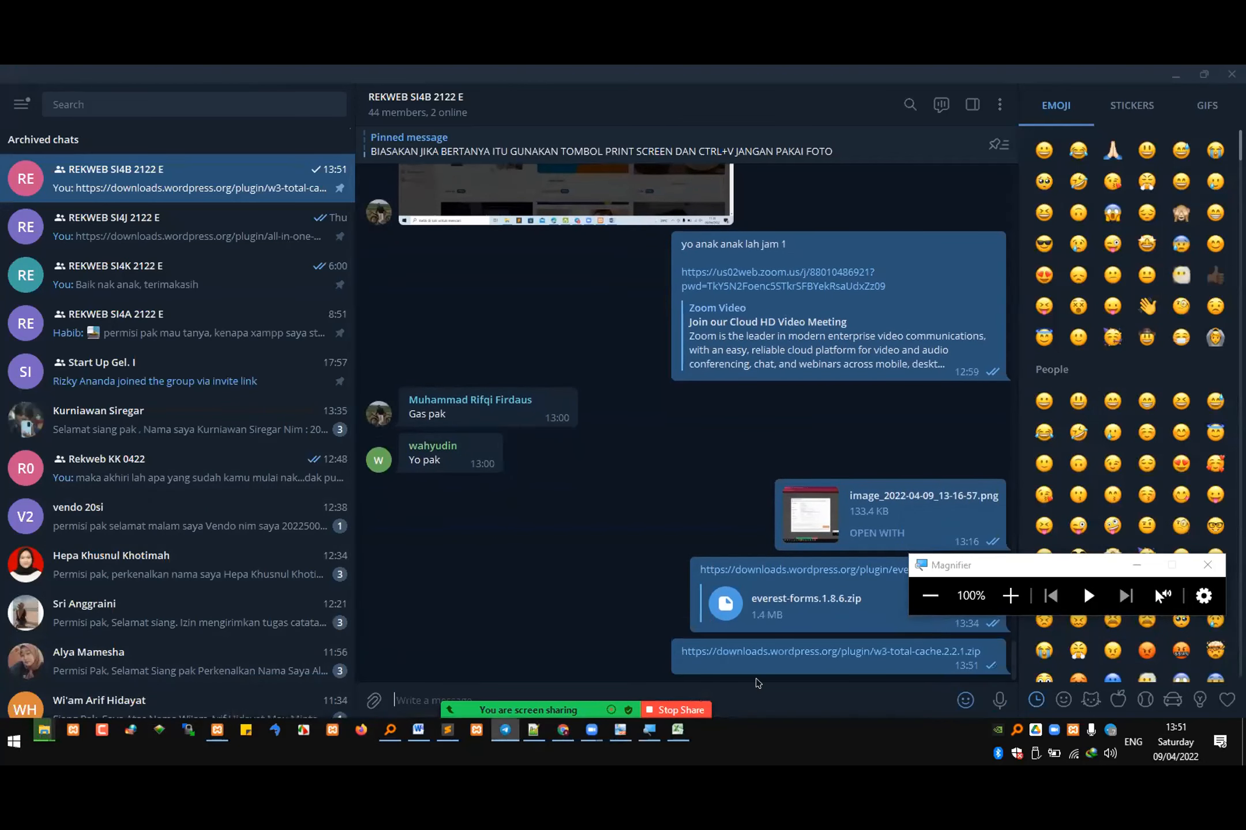
pyautogui.moveTo(757, 684)
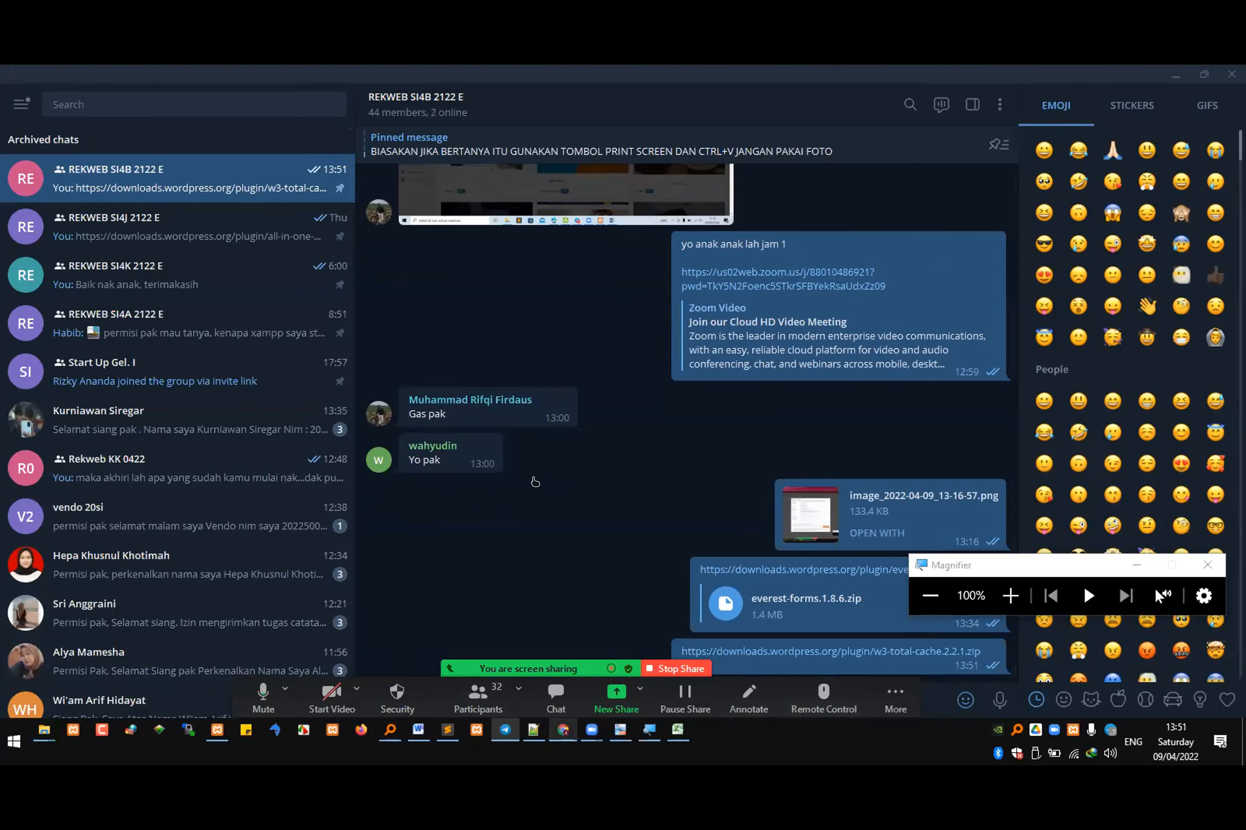
# Step: Switch back to Chrome, open the WordPress site's installed plugins list, and locate the W3 Total Cache entry
pyautogui.hotkey('alt', 'Tab')
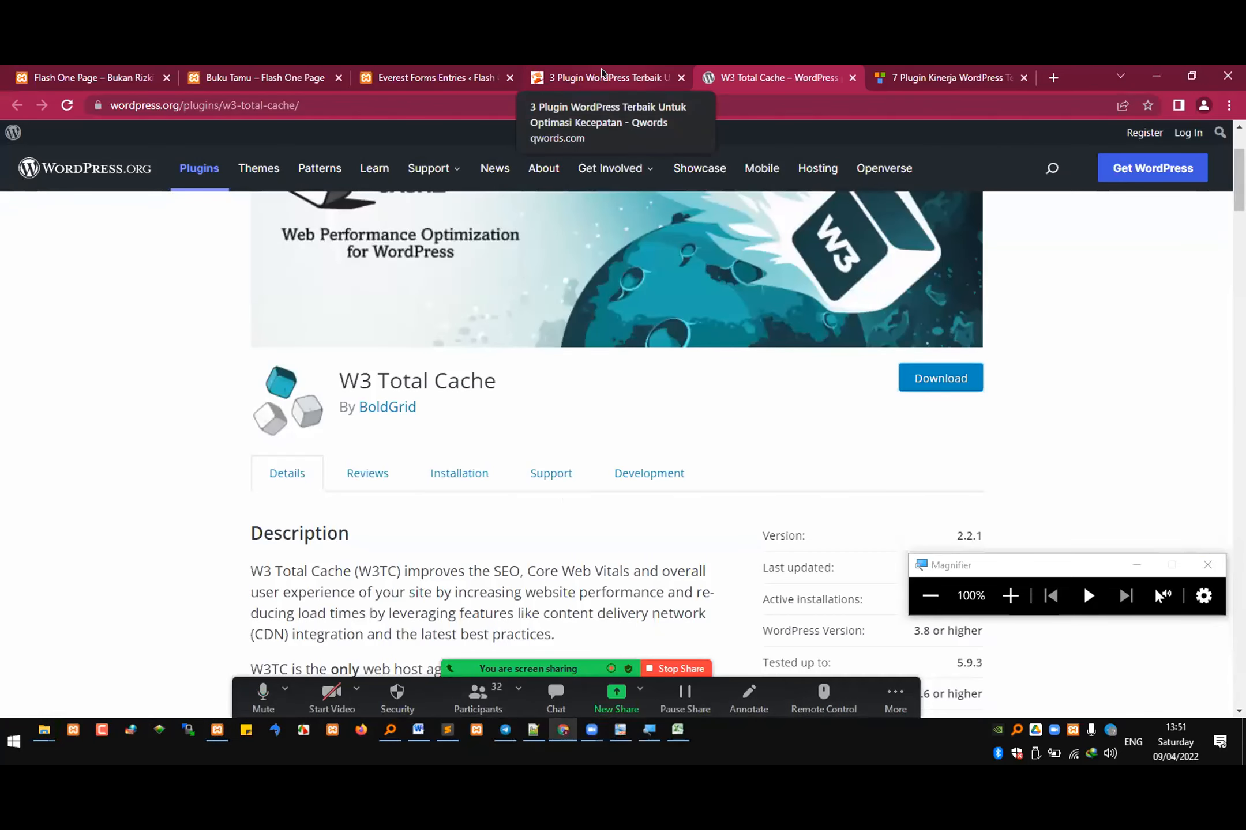
pyautogui.click(419, 75)
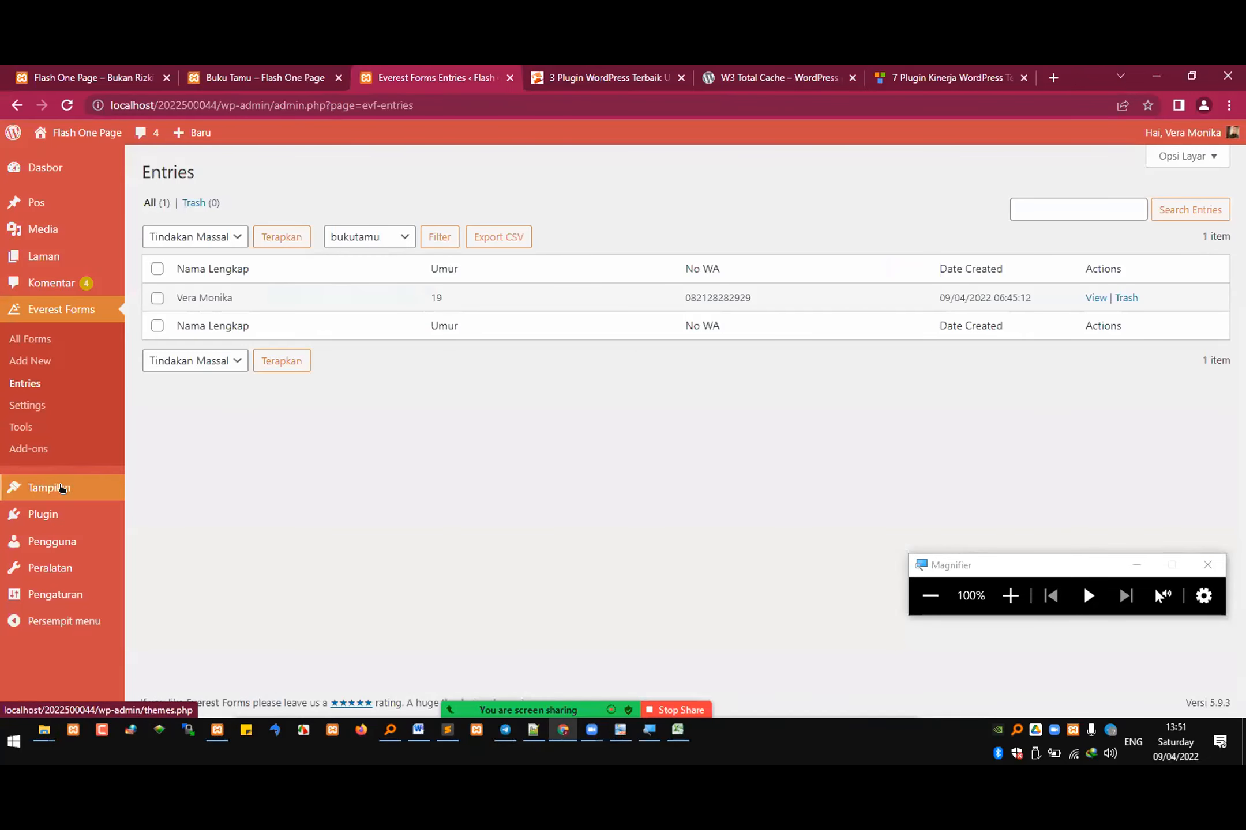
pyautogui.moveTo(67, 514)
pyautogui.click(155, 516)
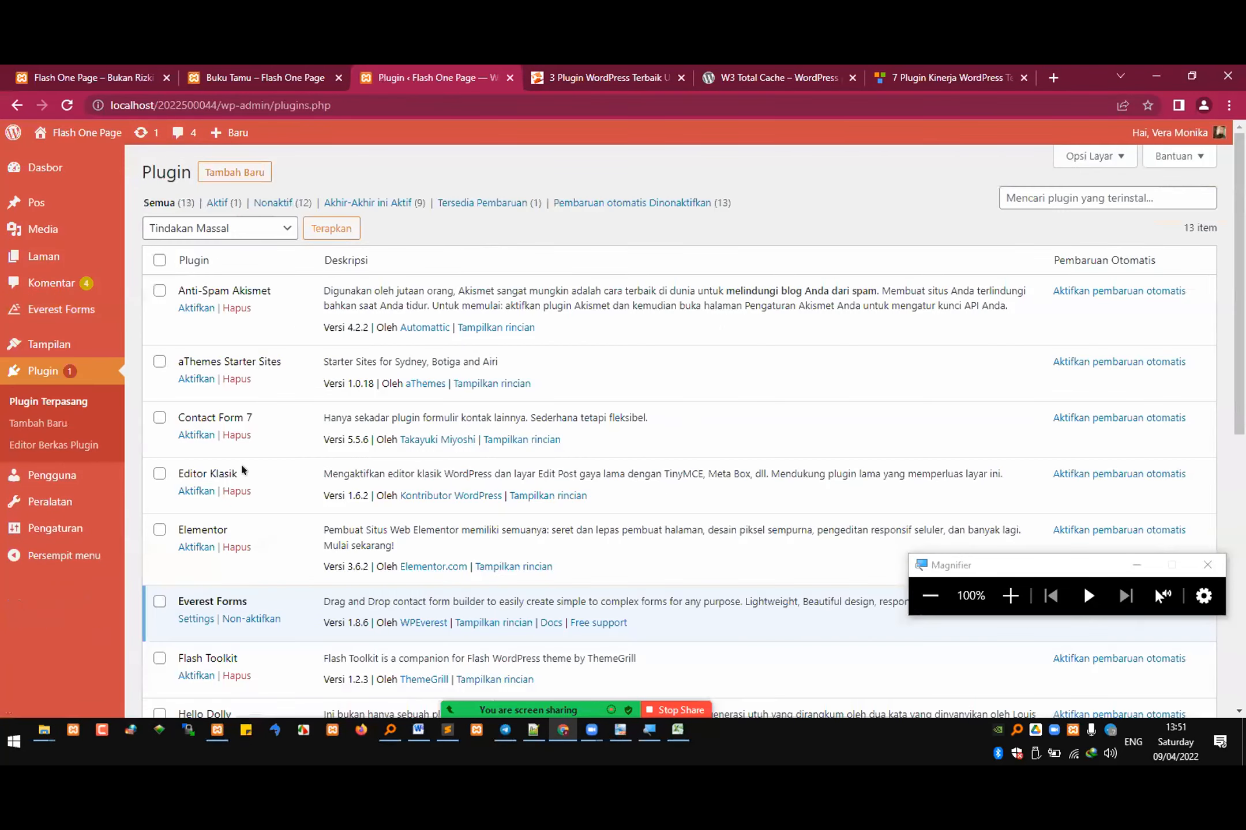
pyautogui.scroll(-8, 241, 462)
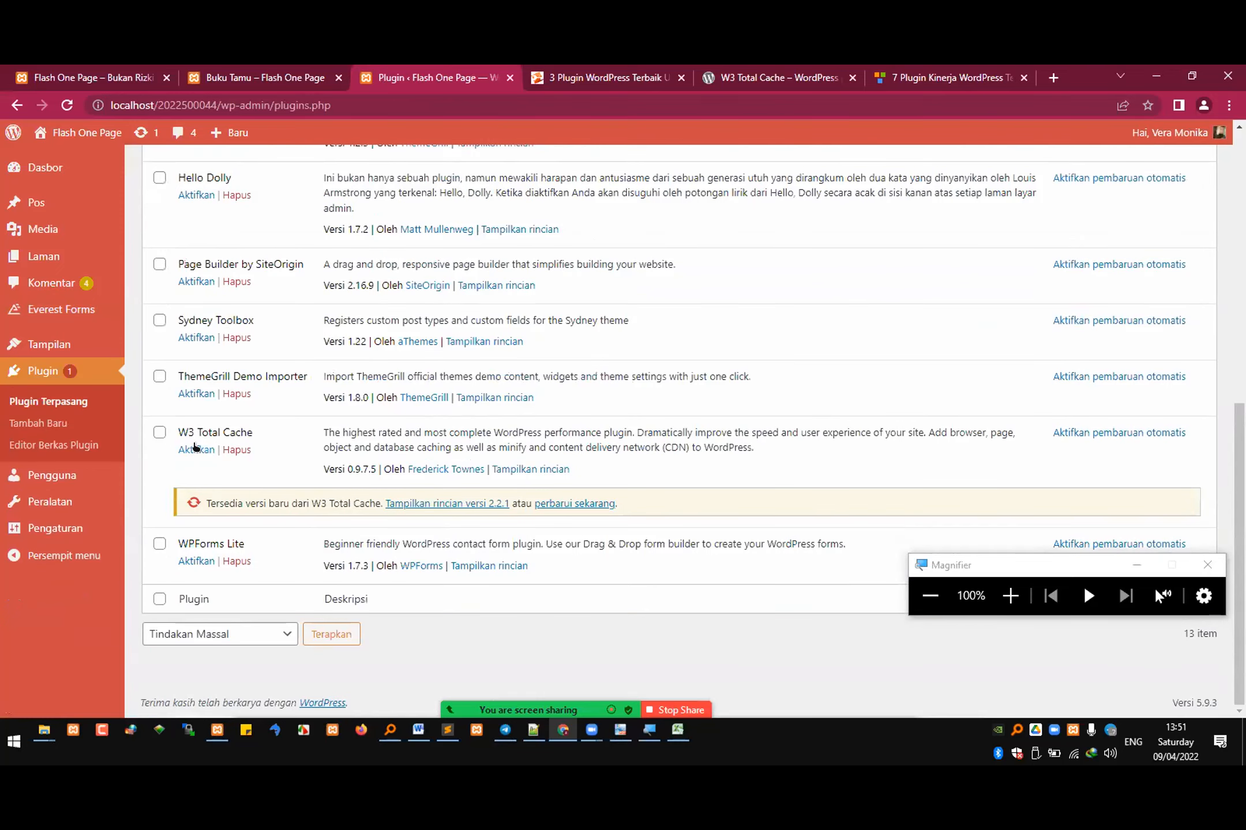
# Step: Magnify the W3 Total Cache entry and its update notice, restore 100% magnification, and return to the plugin's WordPress.org page
pyautogui.click(1010, 596)
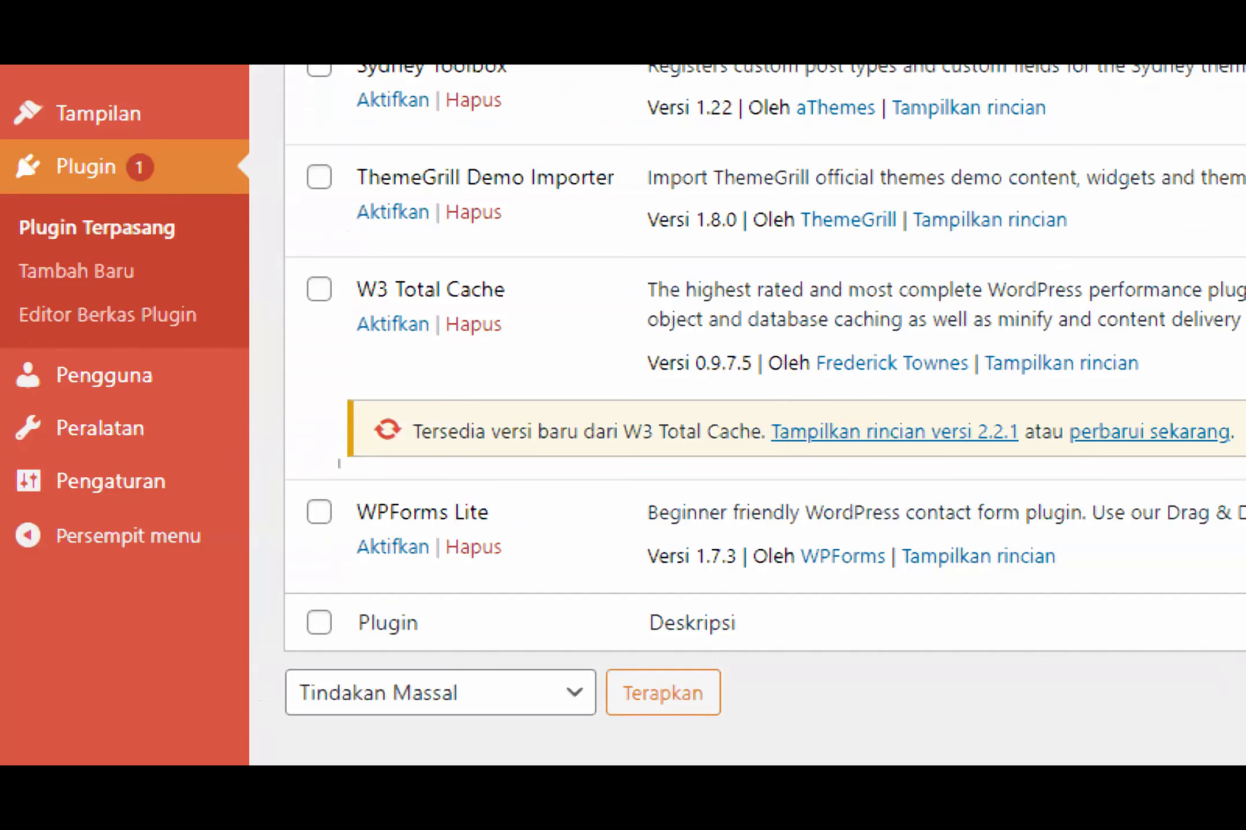
pyautogui.press('super+minus')
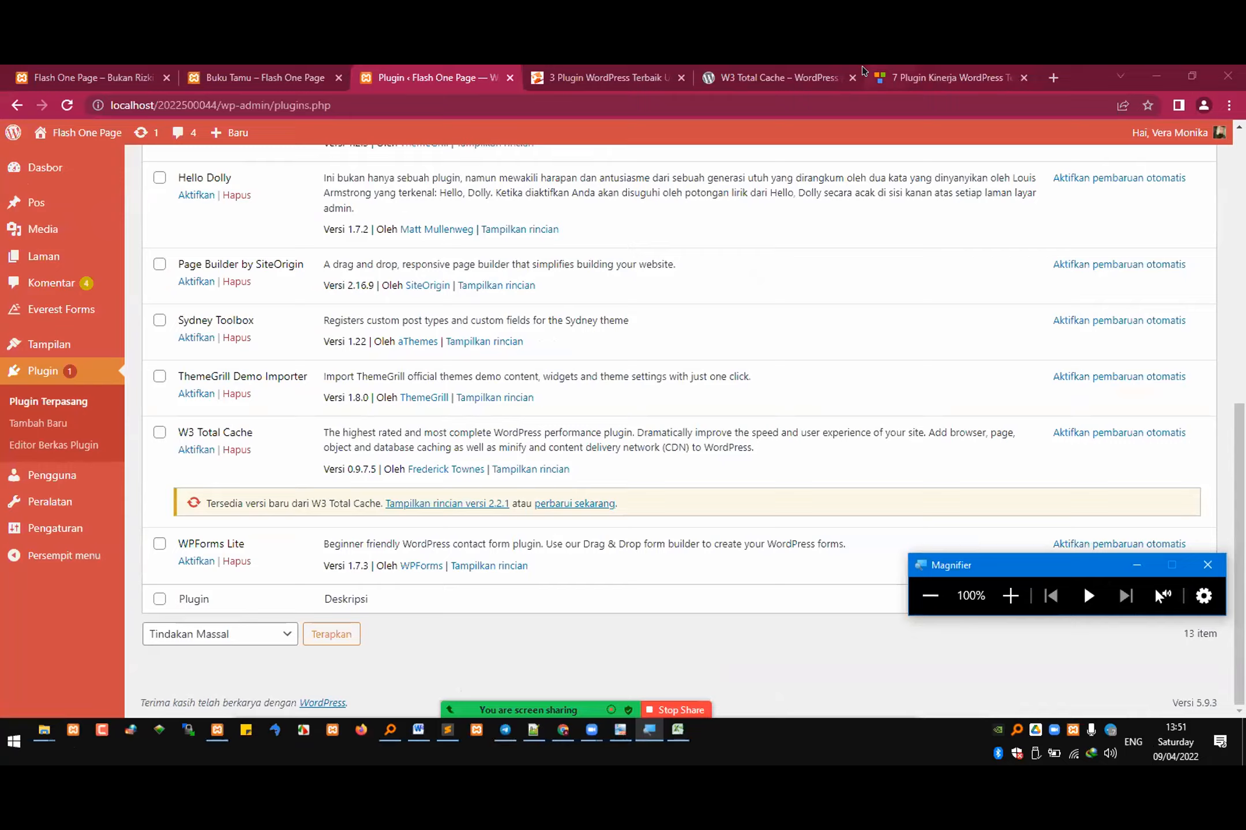
pyautogui.click(799, 69)
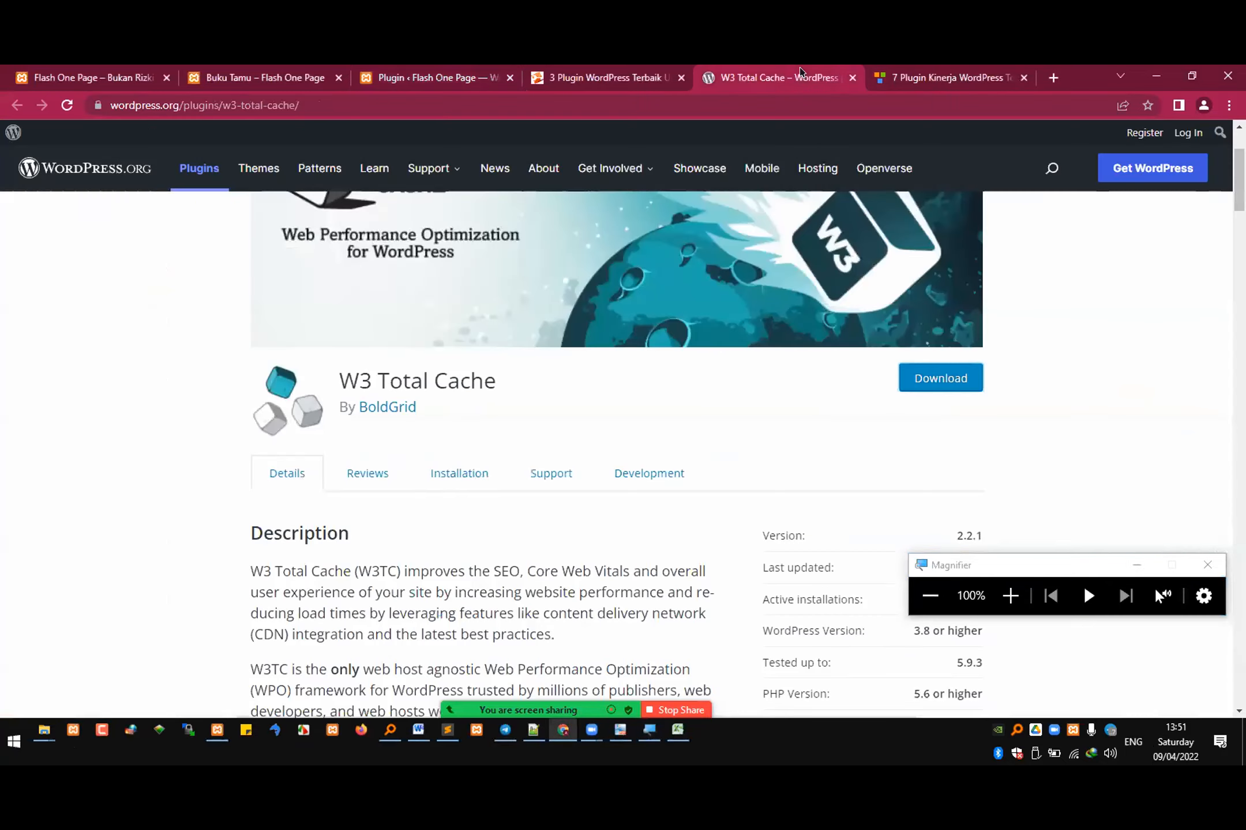
# Step: Download w3-total-cache.2.2.1.zip from the plugin's WordPress.org page and show the finished file in its Downloads folder
pyautogui.rightClick(910, 376)
pyautogui.click(961, 471)
pyautogui.click(927, 391)
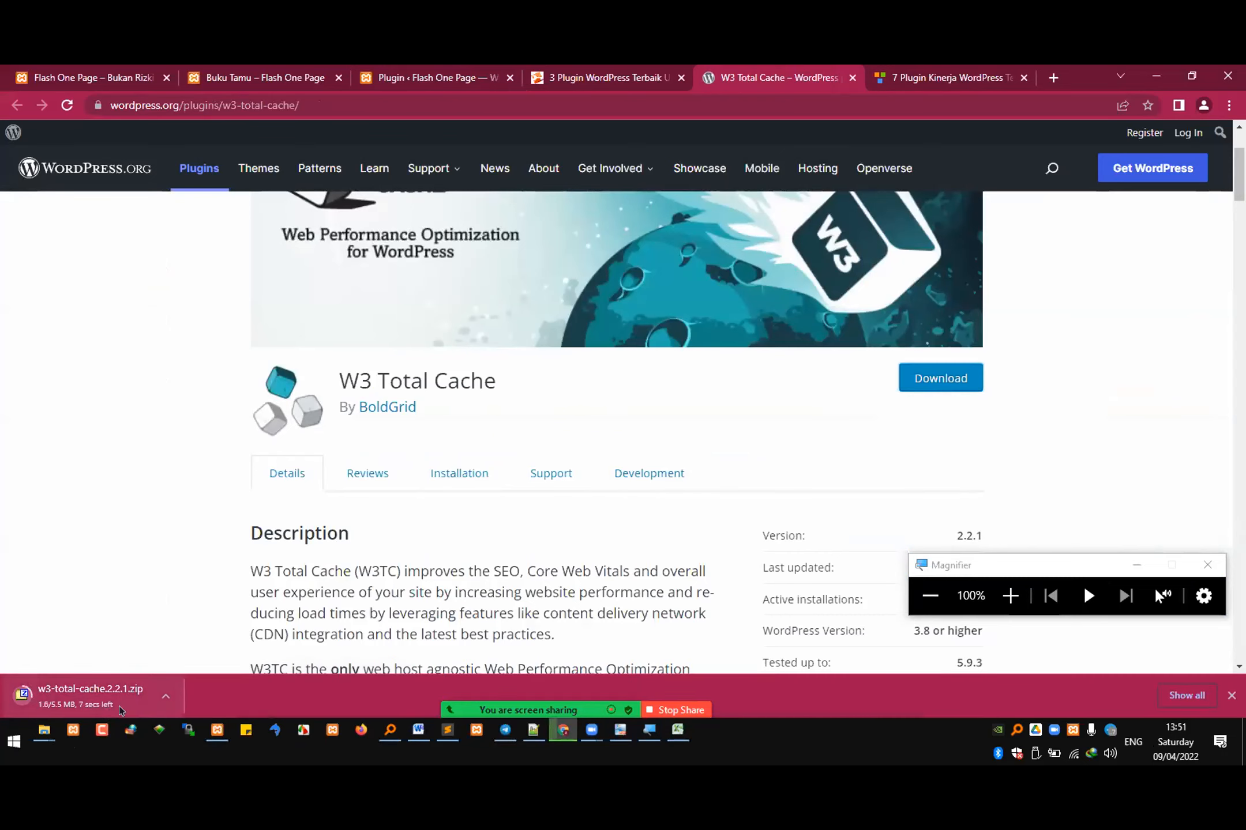
pyautogui.click(156, 694)
pyautogui.click(231, 645)
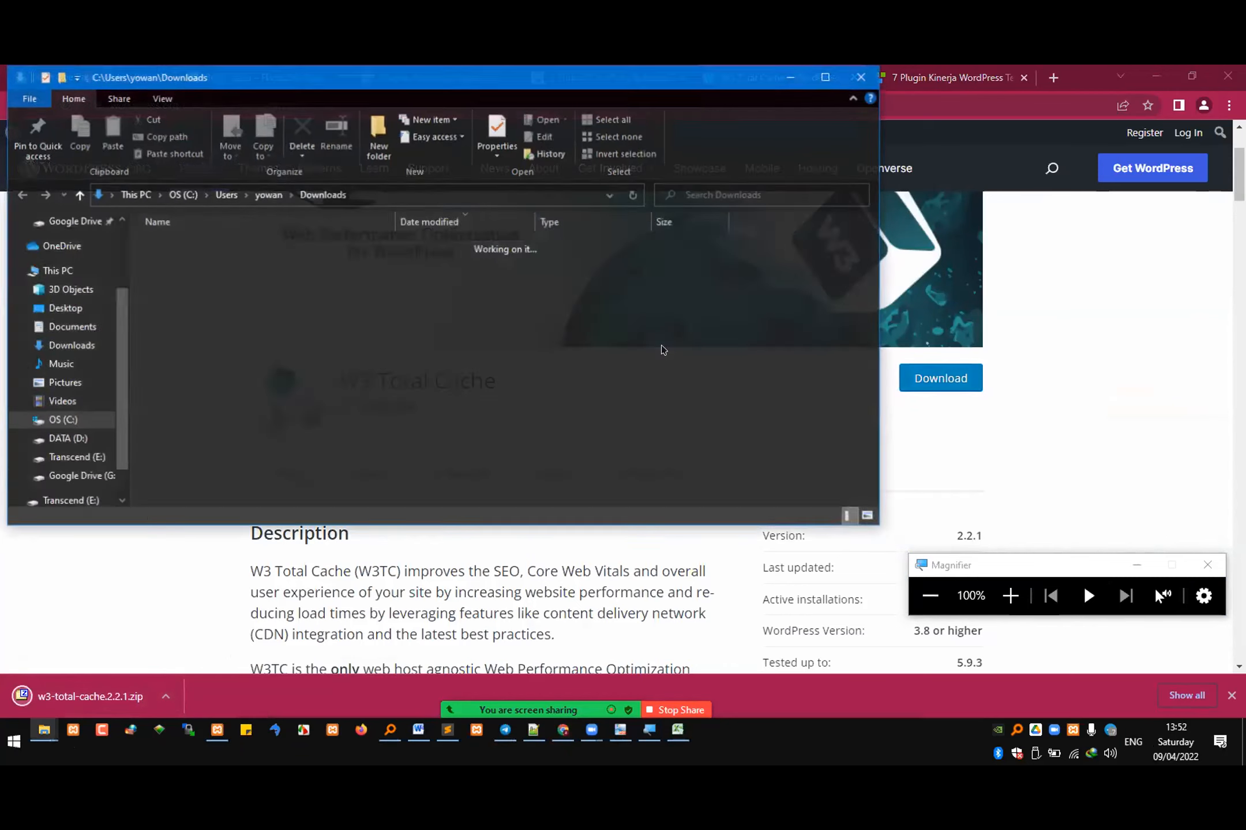
# Step: Move w3-total-cache.2.2.1.zip from Downloads into the REKWEB\7\si4b folder
pyautogui.moveTo(43, 730)
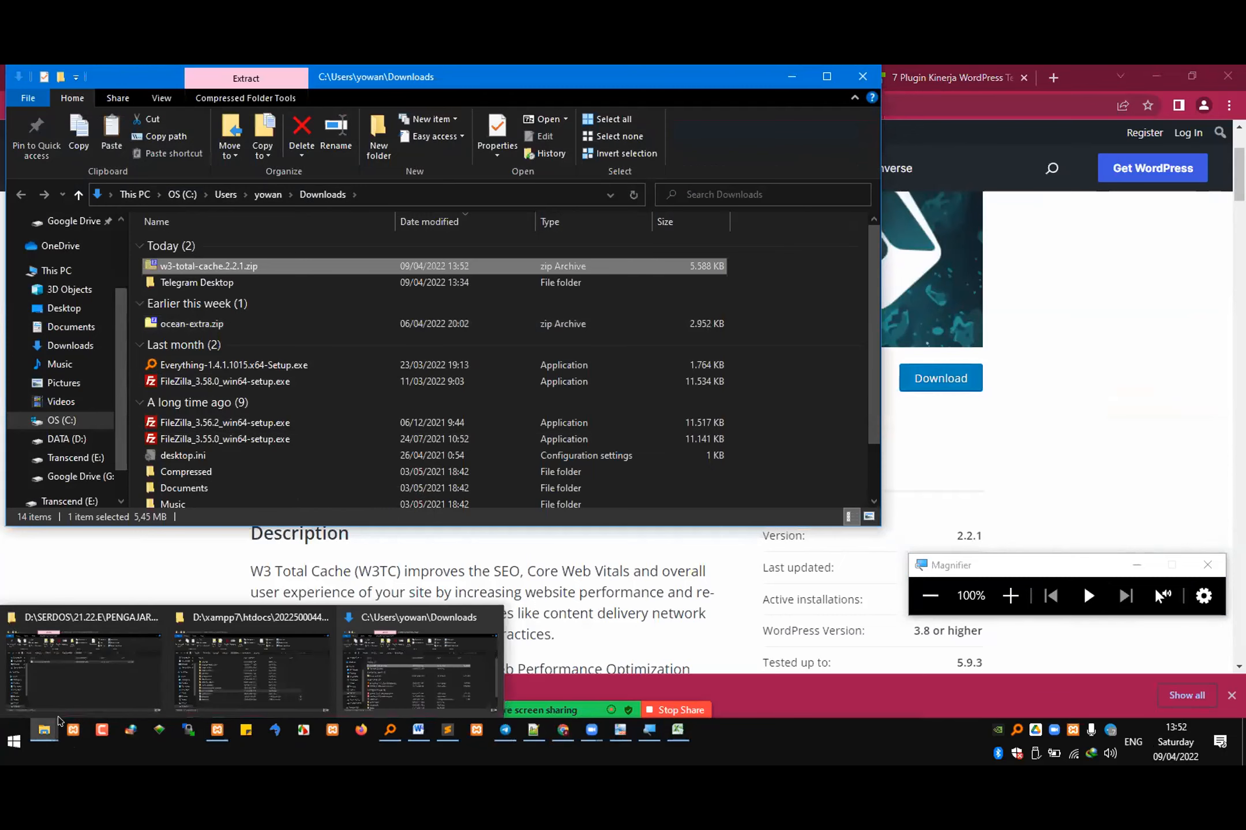
pyautogui.click(83, 681)
pyautogui.hotkey('ctrl', 'v')
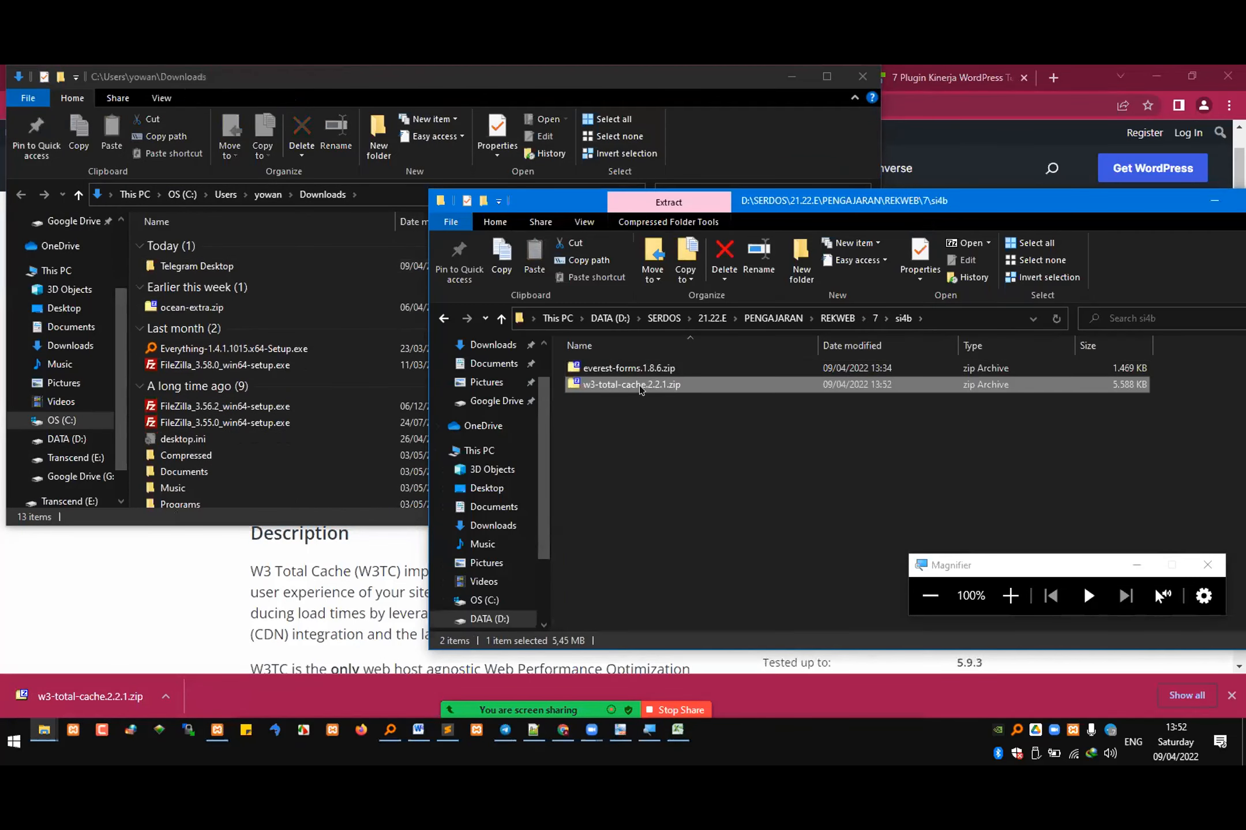
# Step: Extract w3-total-cache.2.2.1.zip in place inside the si4b folder with 7-Zip
pyautogui.rightClick(680, 387)
pyautogui.moveTo(824, 445)
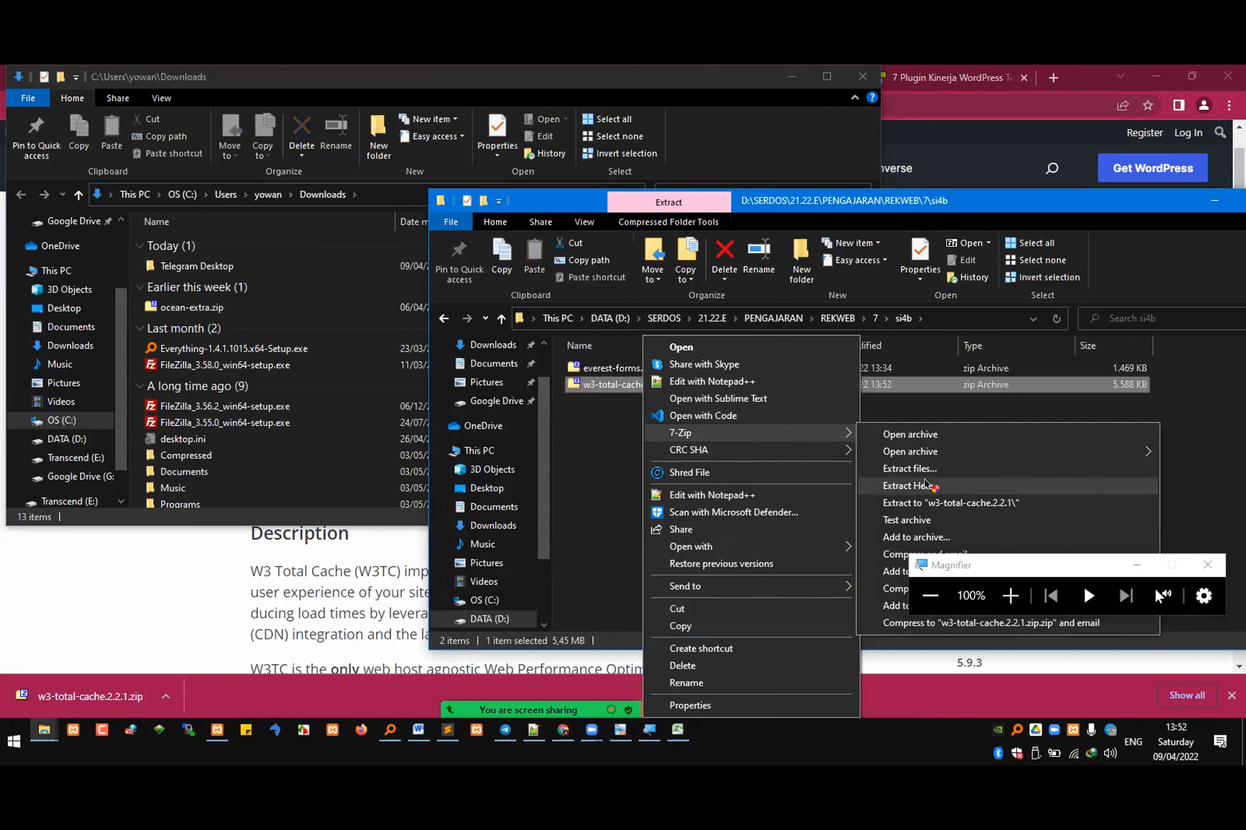
pyautogui.click(934, 488)
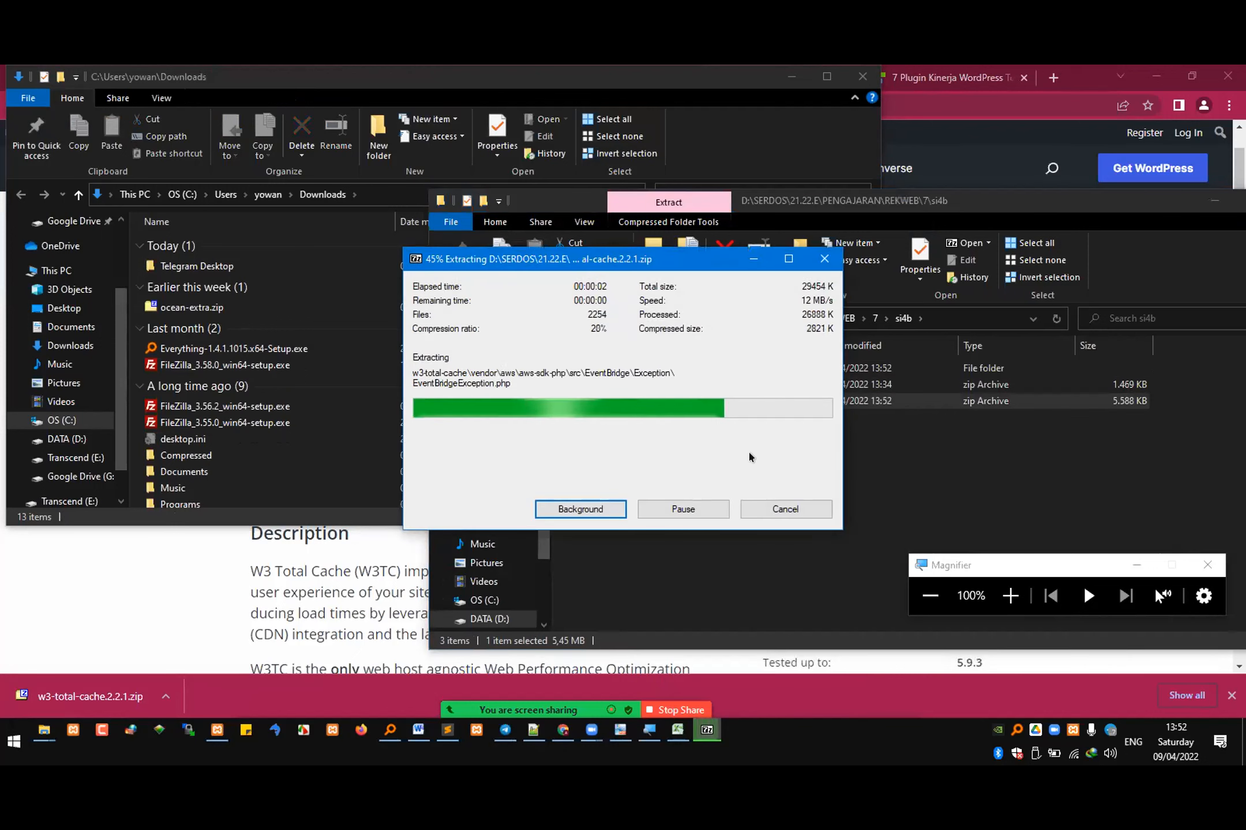
# Step: Move the extracted w3-total-cache folder into the site's wp-content\plugins folder, replacing the files with the same names
pyautogui.click(631, 370)
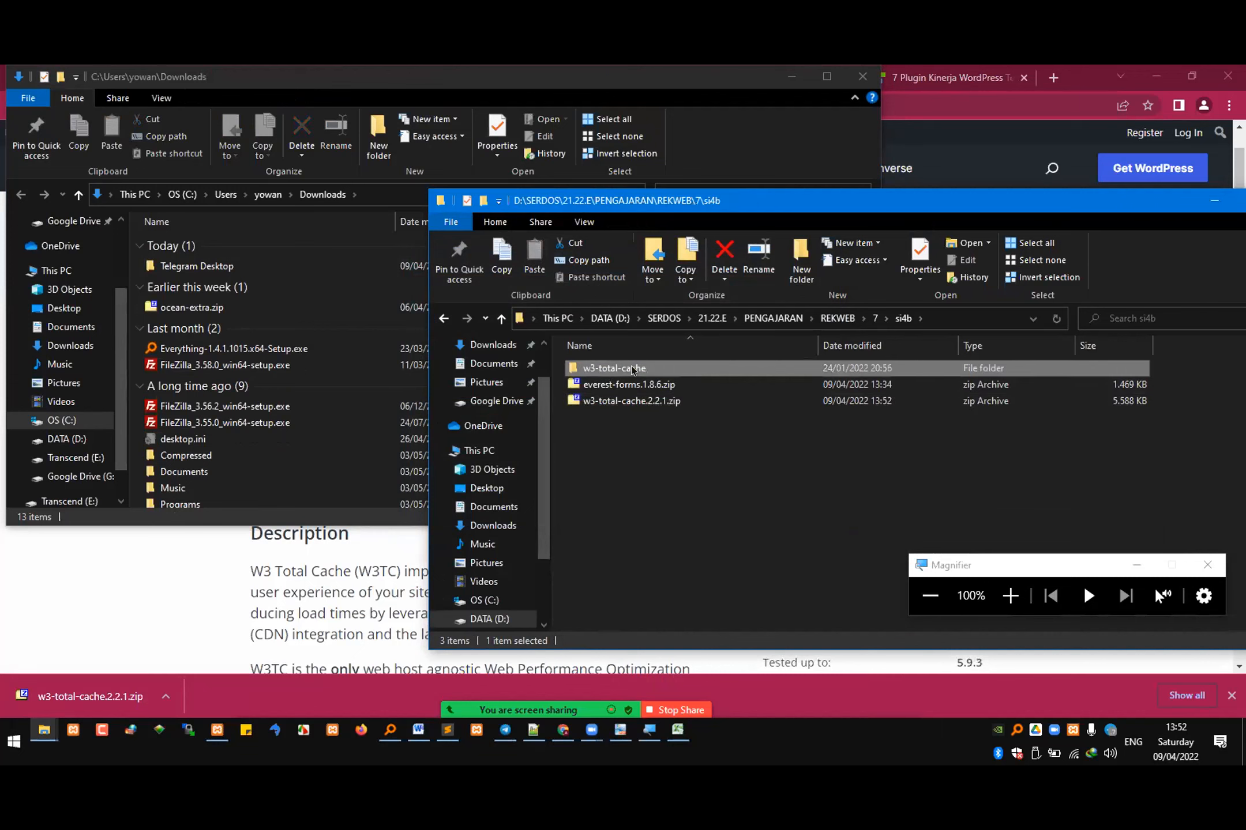
pyautogui.click(37, 722)
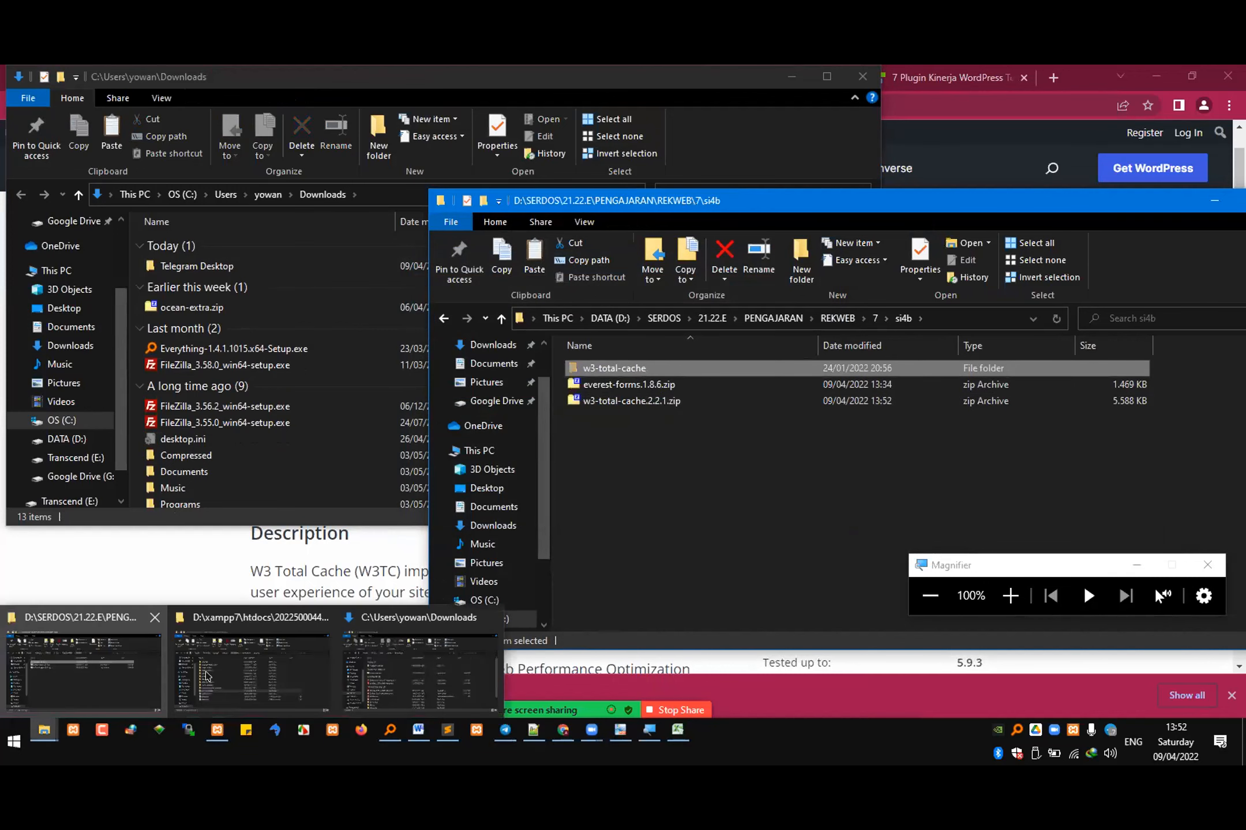
pyautogui.click(291, 650)
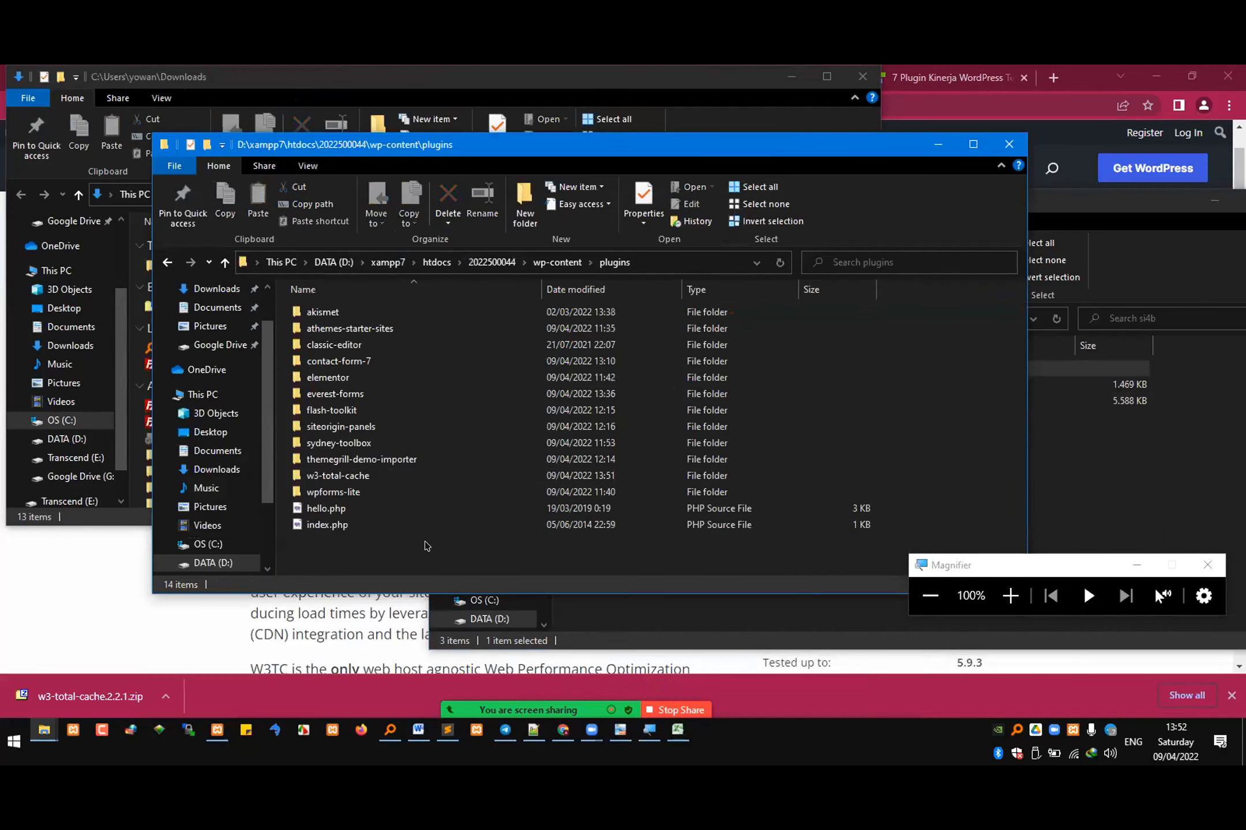
pyautogui.hotkey('ctrl', 'v')
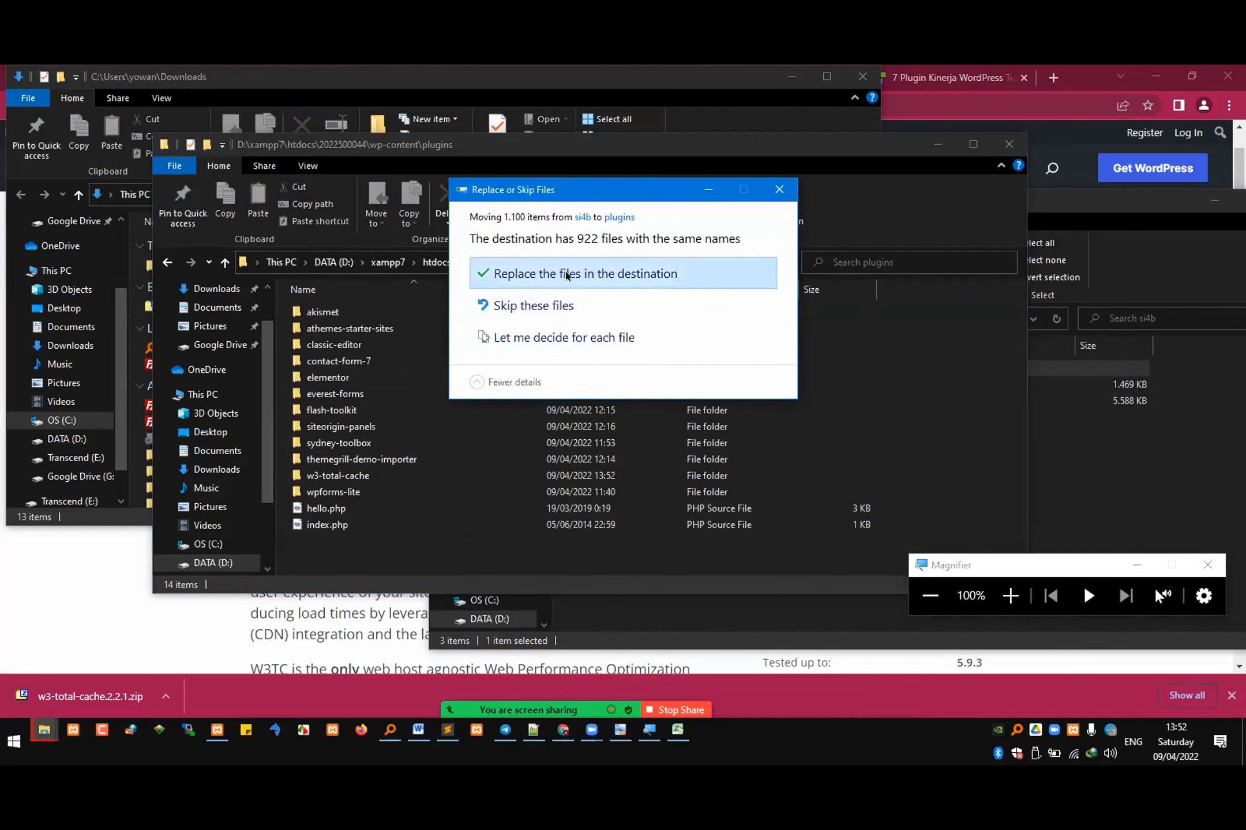
pyautogui.click(571, 277)
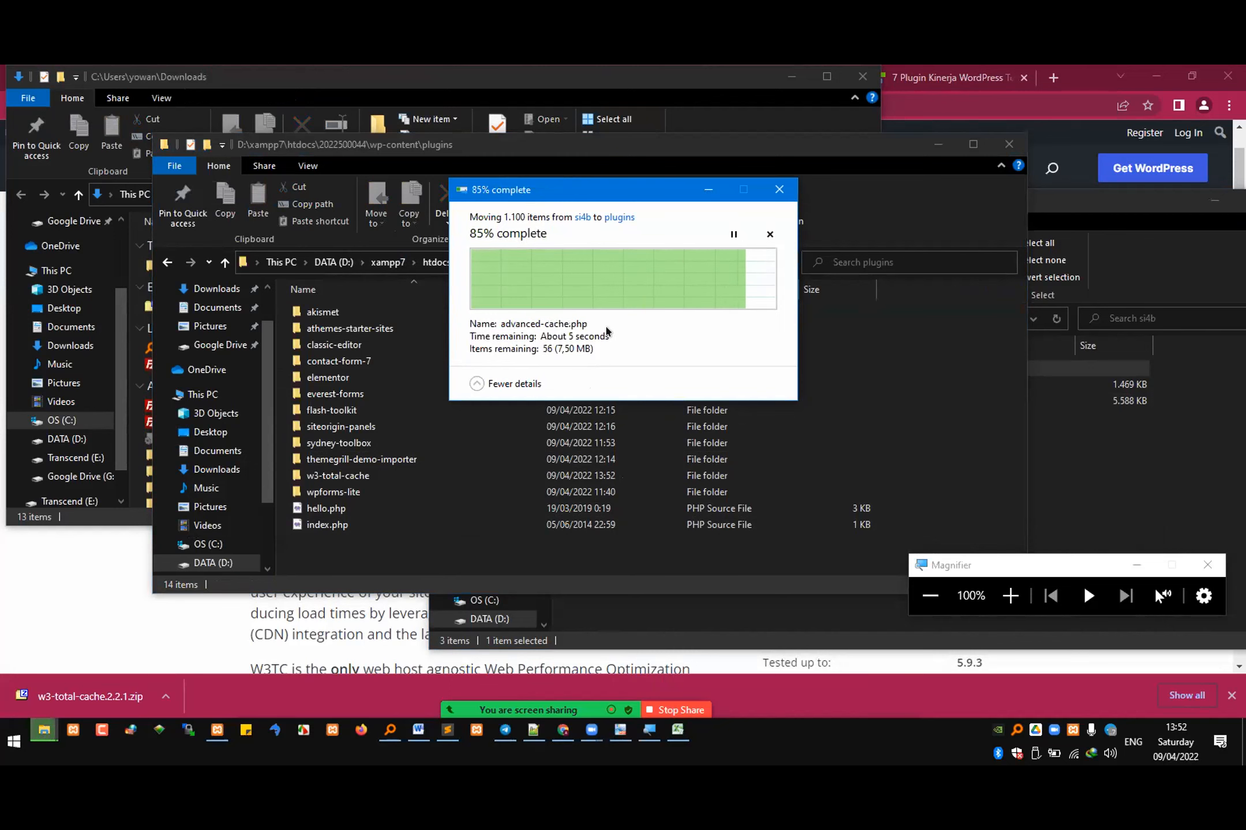
# Step: Switch to Chrome, reload the site's installed plugins list, and activate W3 Total Cache
pyautogui.click(155, 630)
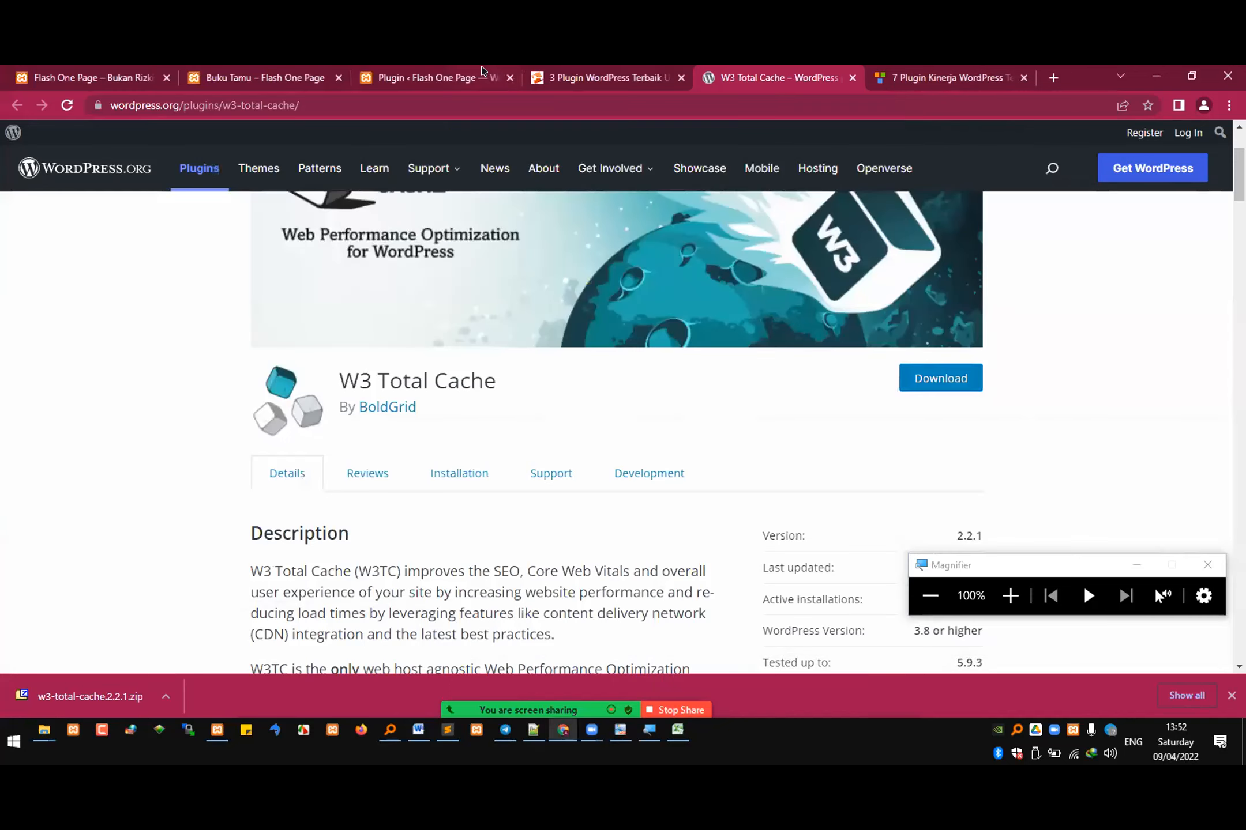
pyautogui.click(482, 75)
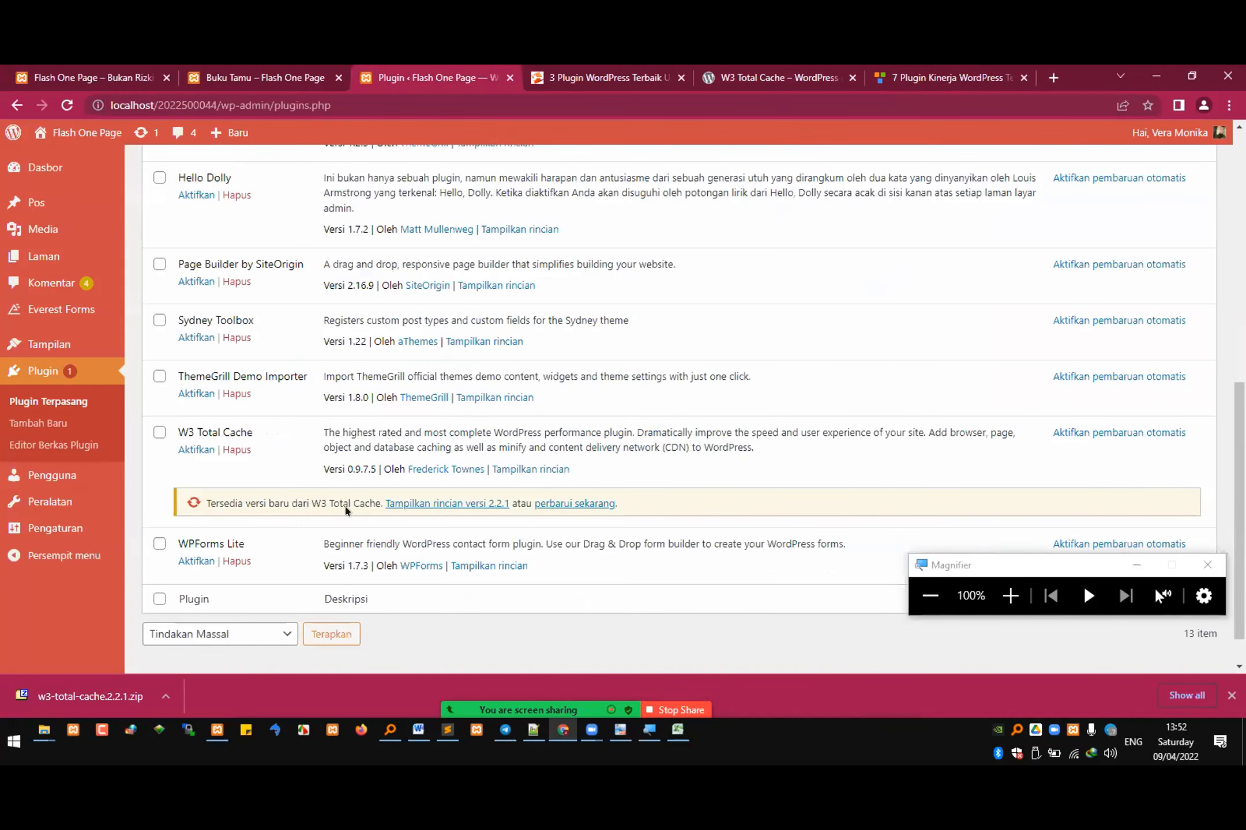
pyautogui.press('F5')
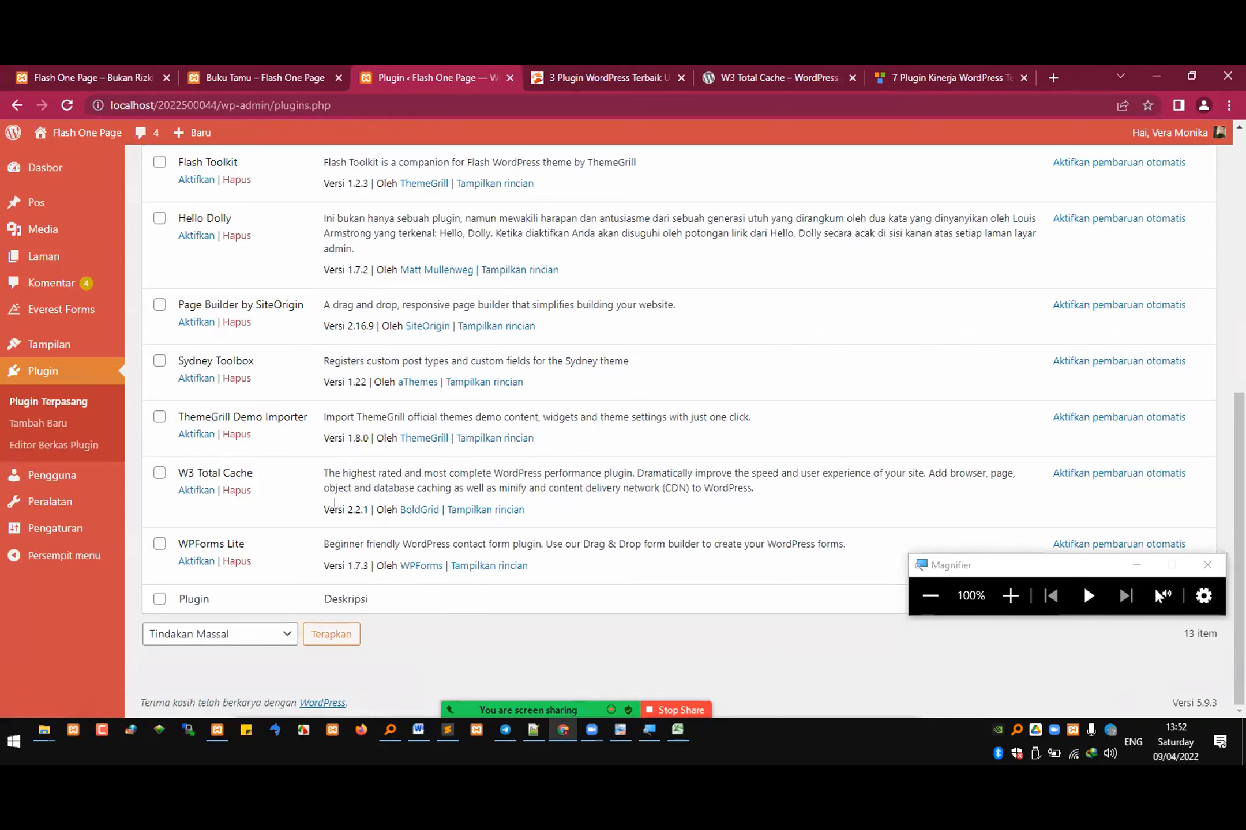
pyautogui.click(196, 490)
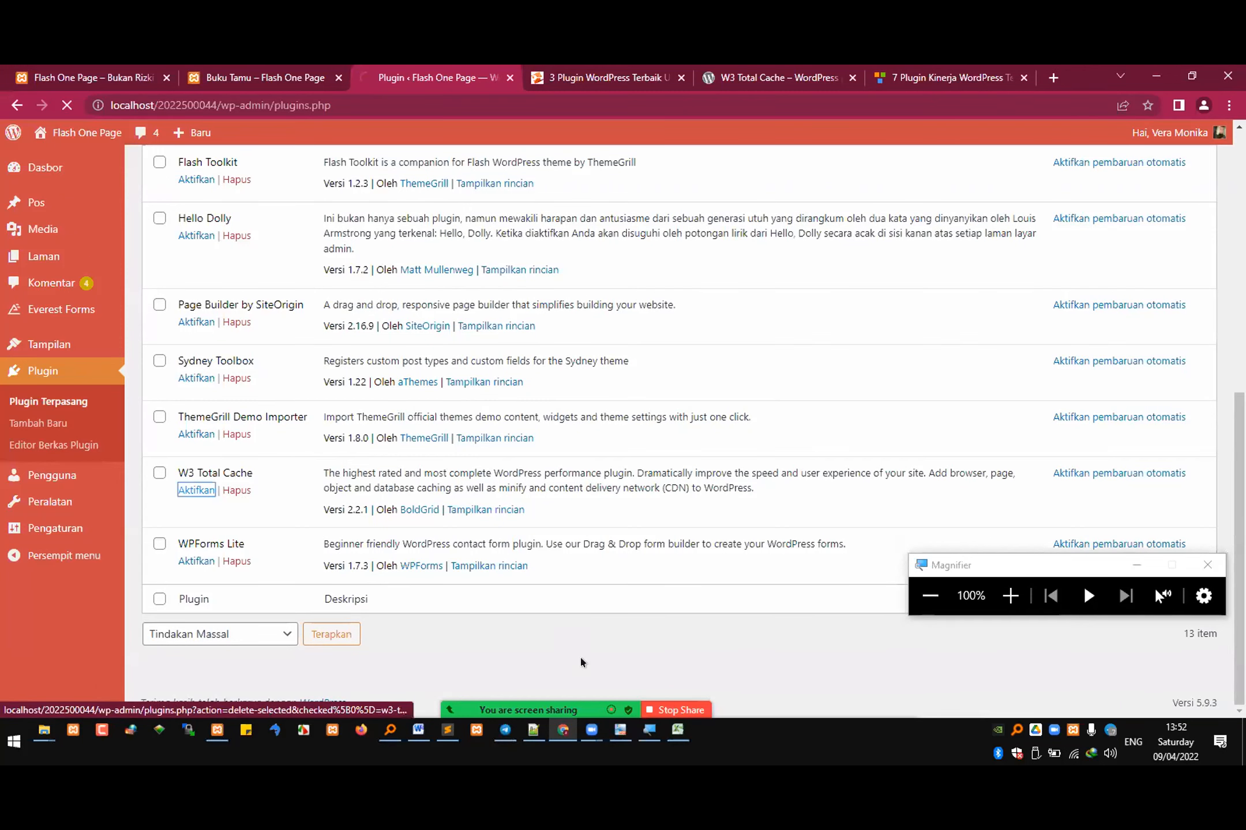
# Step: Filter the installed plugins list to active plugins and magnify the W3 Total Cache entry
pyautogui.hotkey('alt', 'Tab')
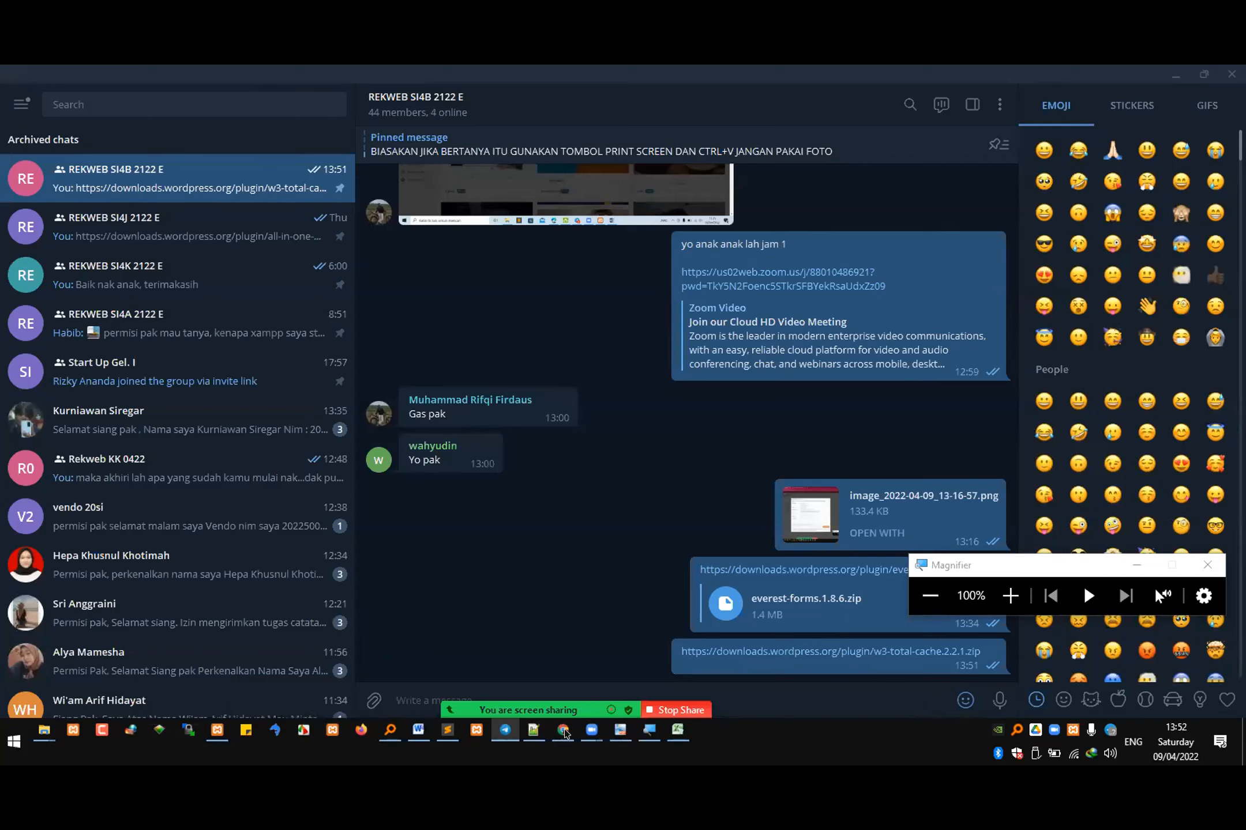
pyautogui.hotkey('alt', 'Tab')
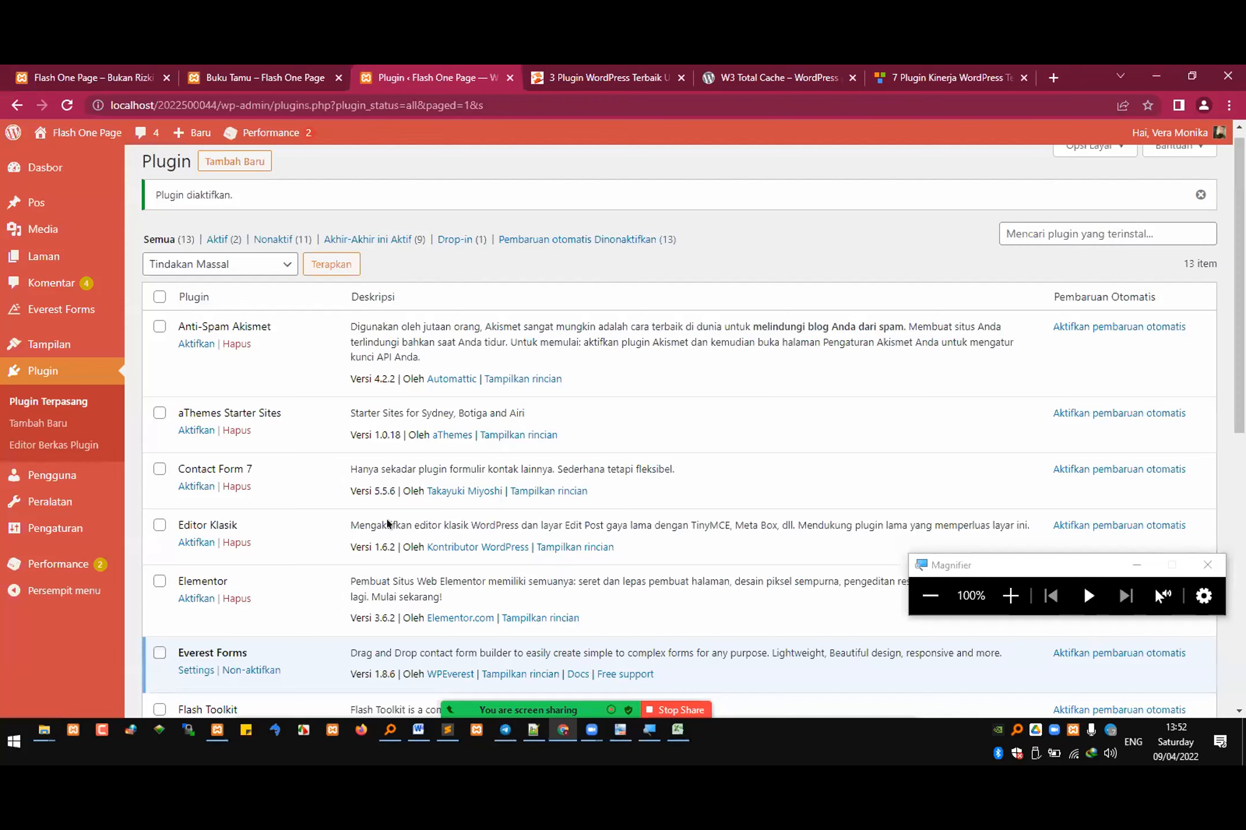
pyautogui.click(218, 250)
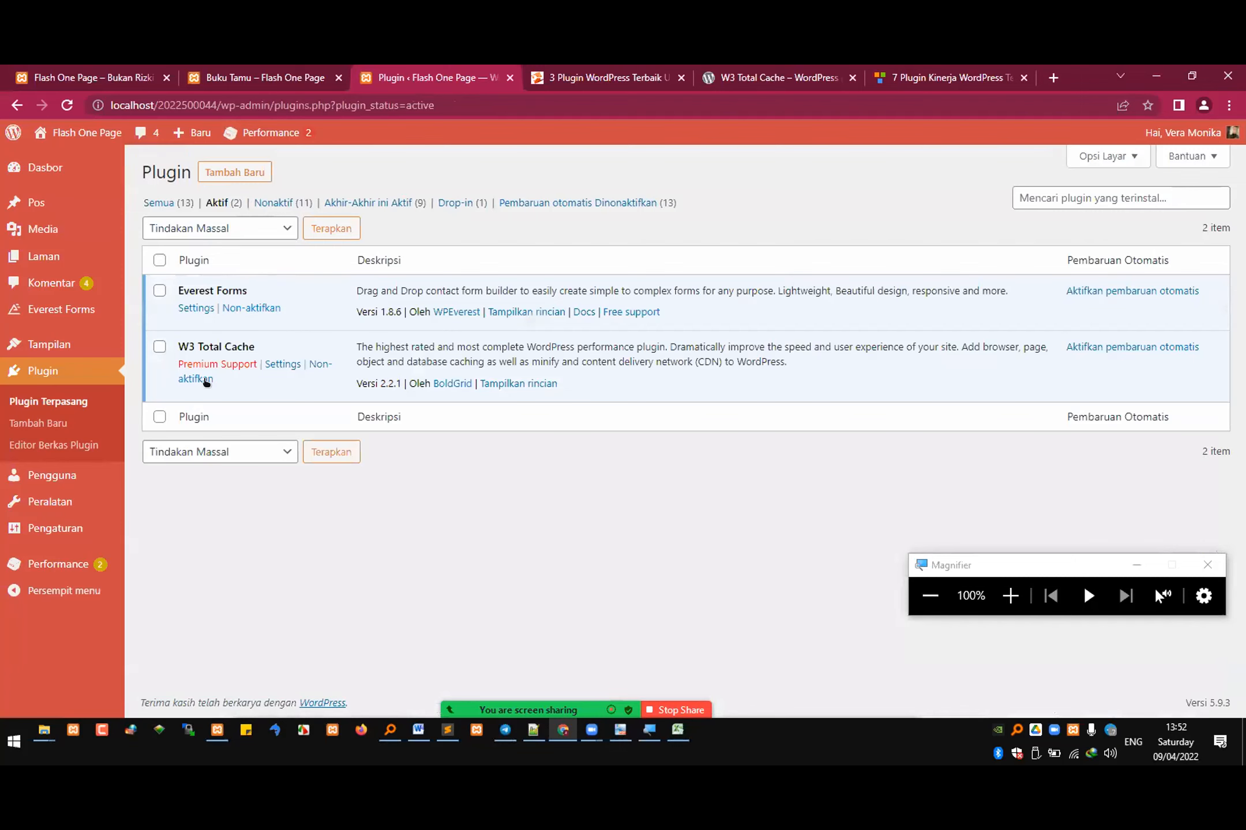
pyautogui.click(1009, 596)
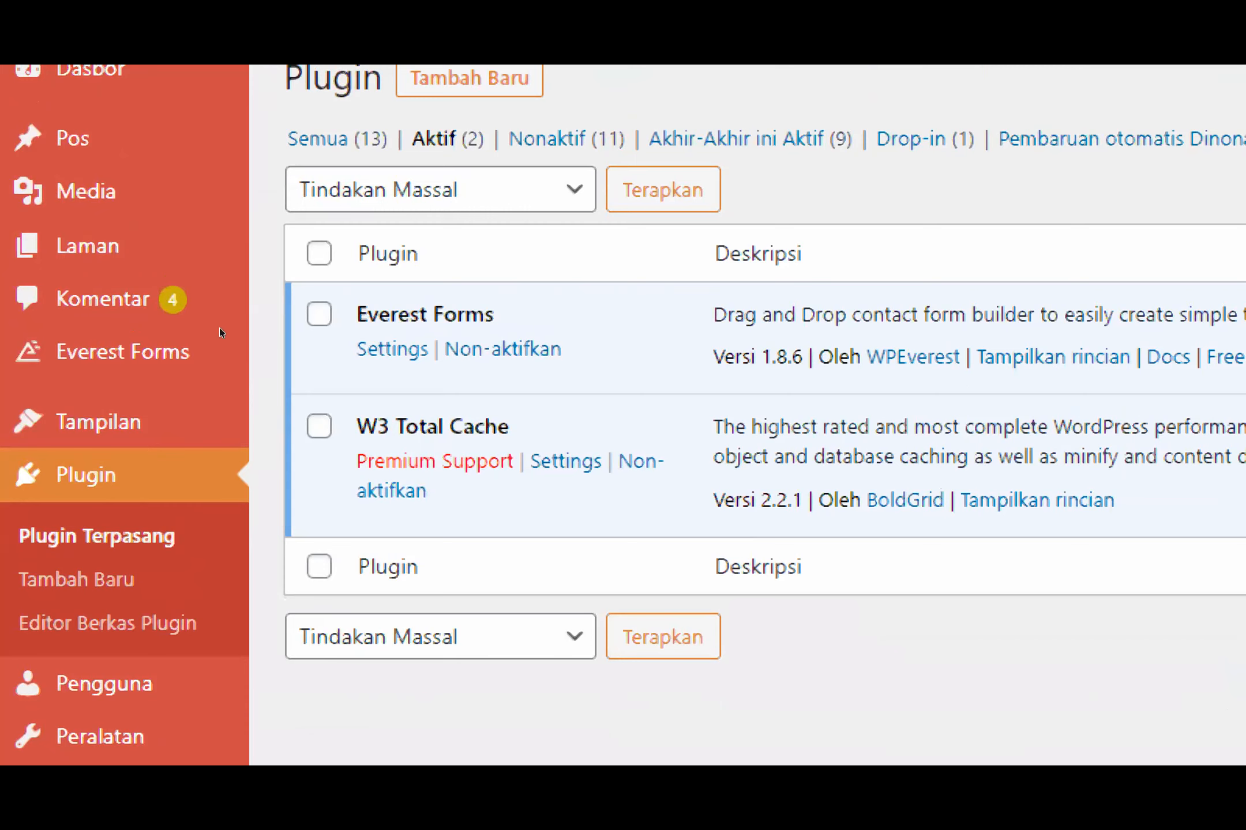
# Step: Open the W3 Total Cache Setup Guide from the Performance section and restore 100% magnification
pyautogui.press('Tab')
pyautogui.press('Return')
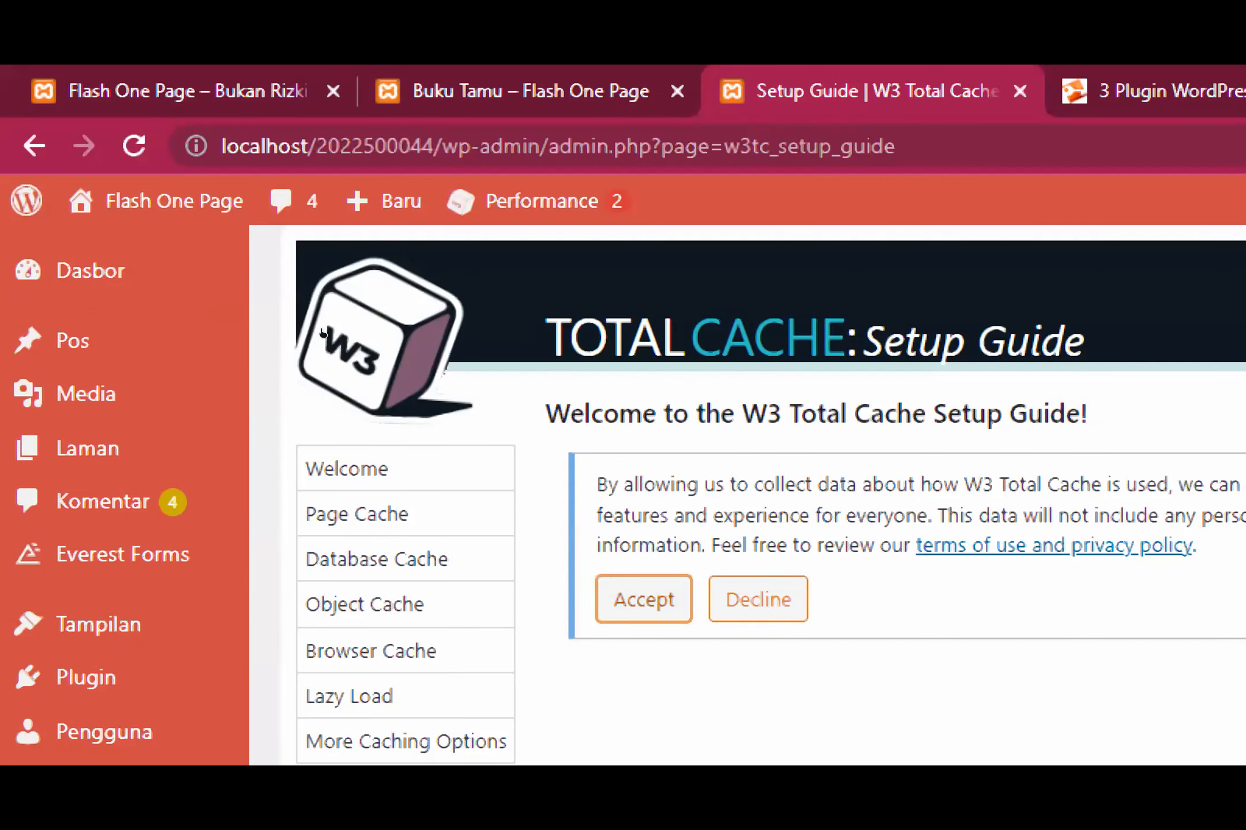
pyautogui.click(644, 424)
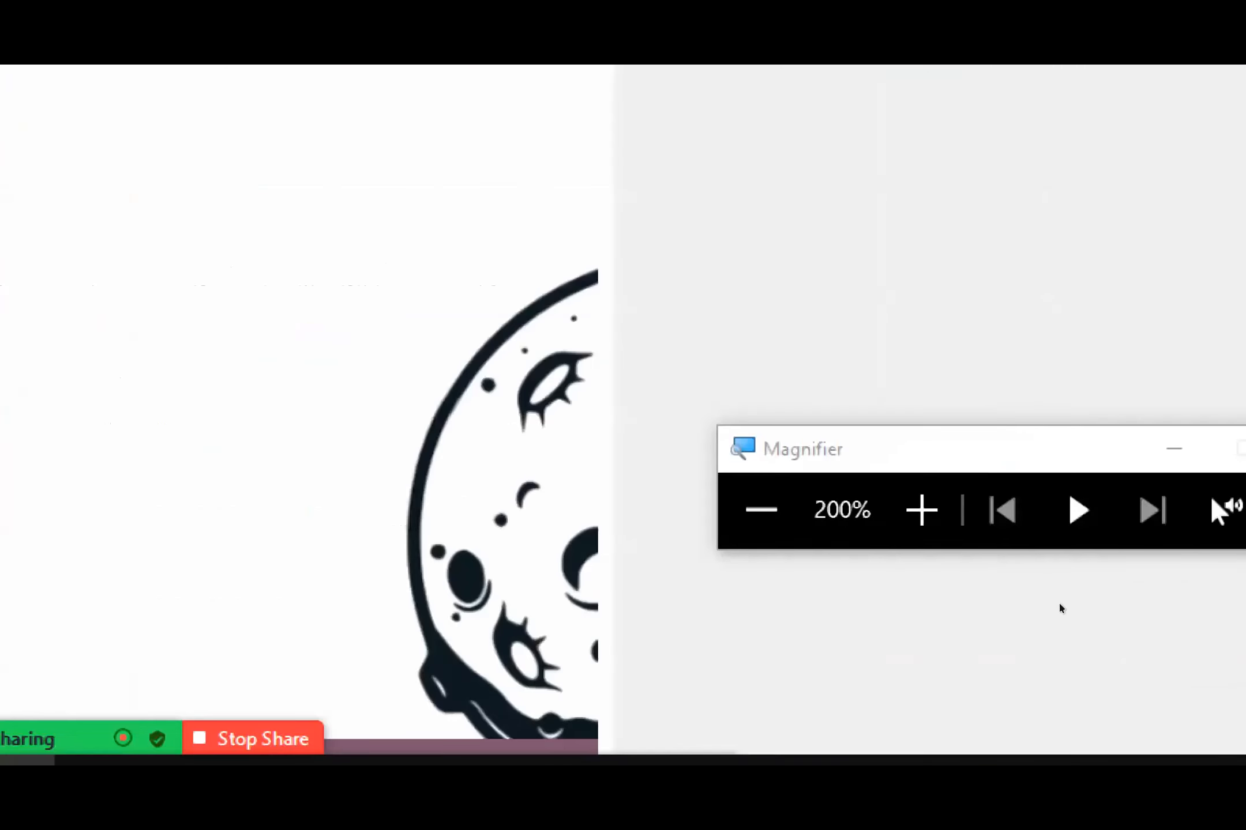
pyautogui.press('super+minus')
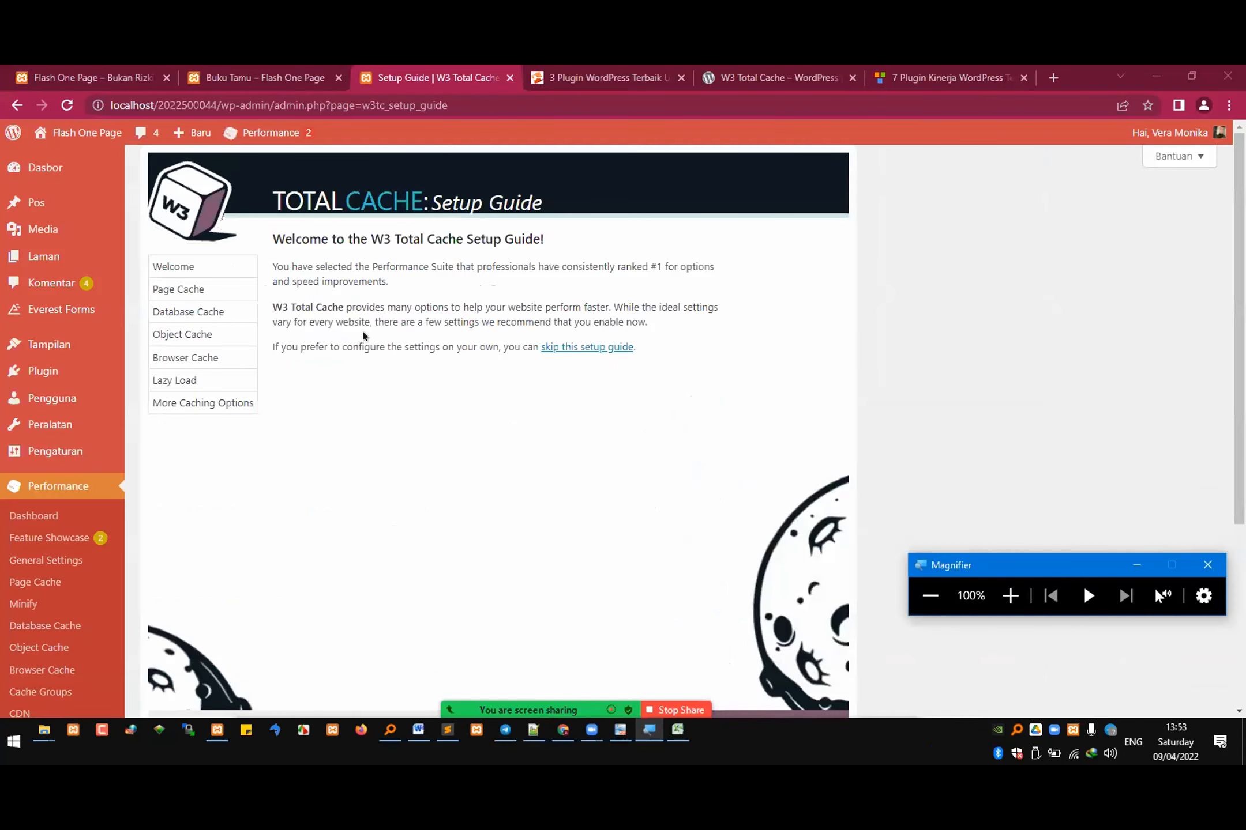
# Step: Read through the Setup Guide's welcome text and examine its options for skipping or continuing
pyautogui.moveTo(322, 281); pyautogui.dragTo(393, 274)
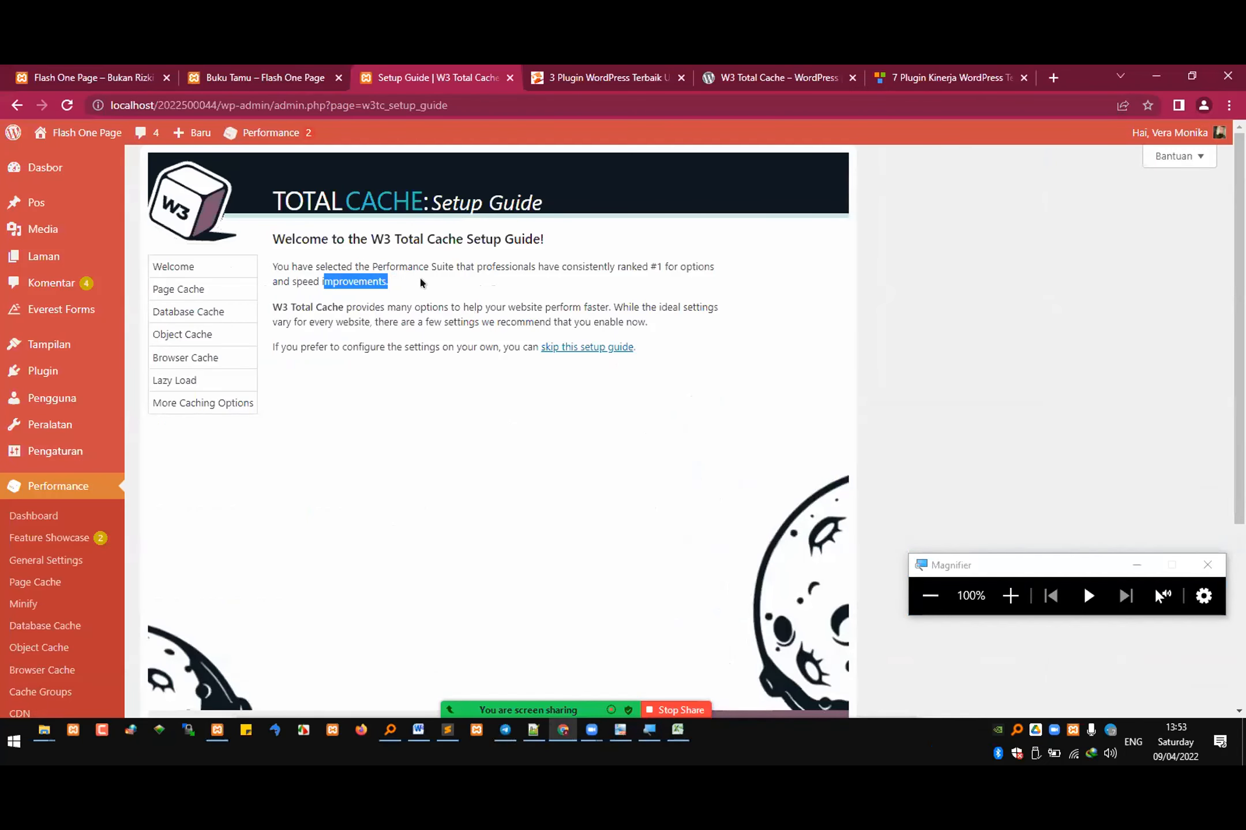
pyautogui.click(316, 285)
pyautogui.moveTo(282, 306); pyautogui.dragTo(340, 301)
pyautogui.click(326, 304)
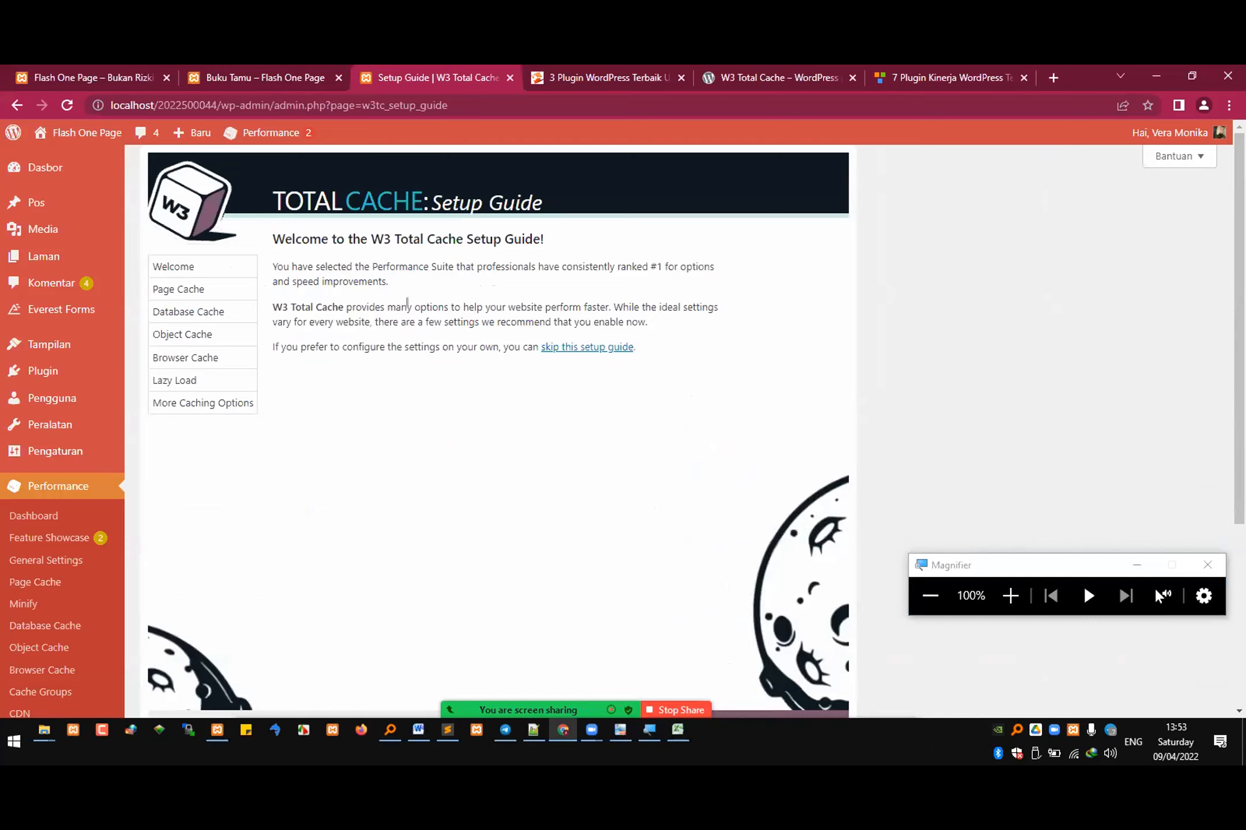
pyautogui.moveTo(489, 307); pyautogui.dragTo(550, 312)
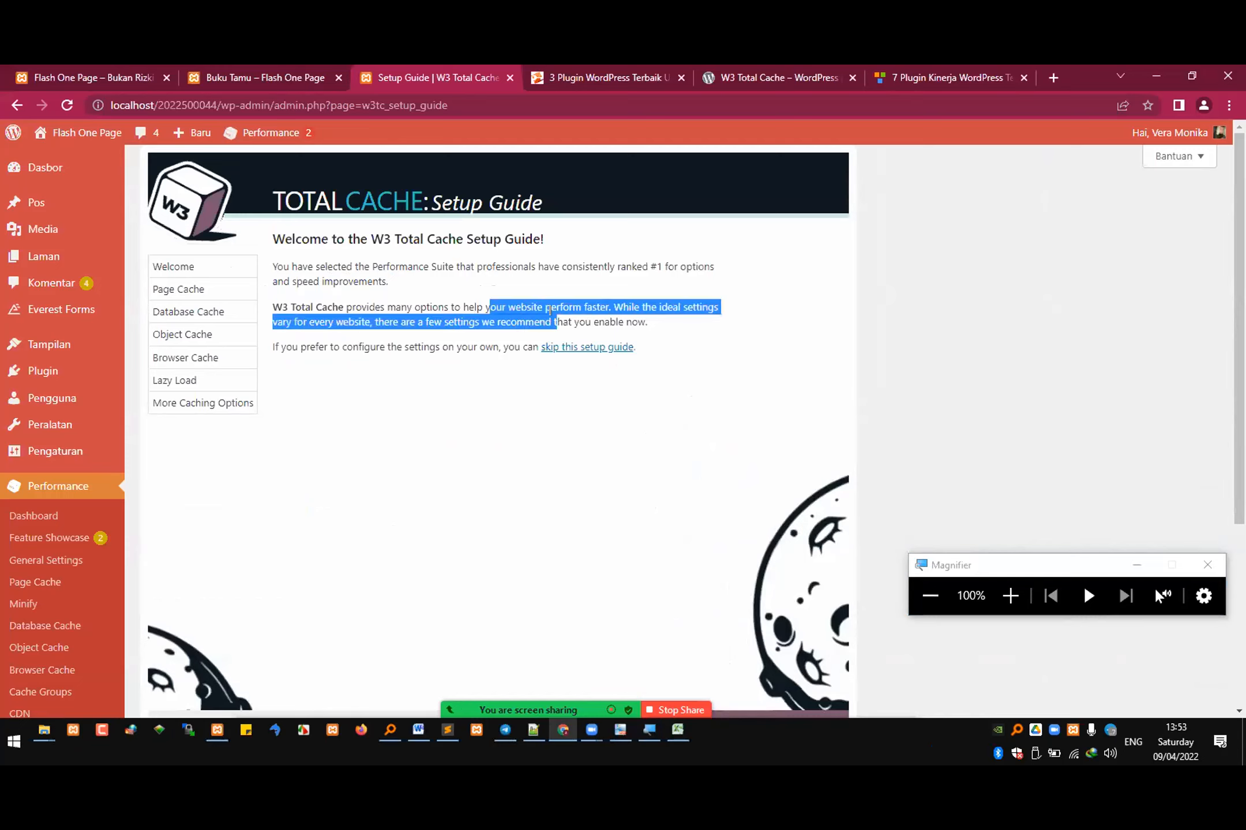
pyautogui.click(508, 323)
pyautogui.moveTo(369, 347); pyautogui.dragTo(504, 347)
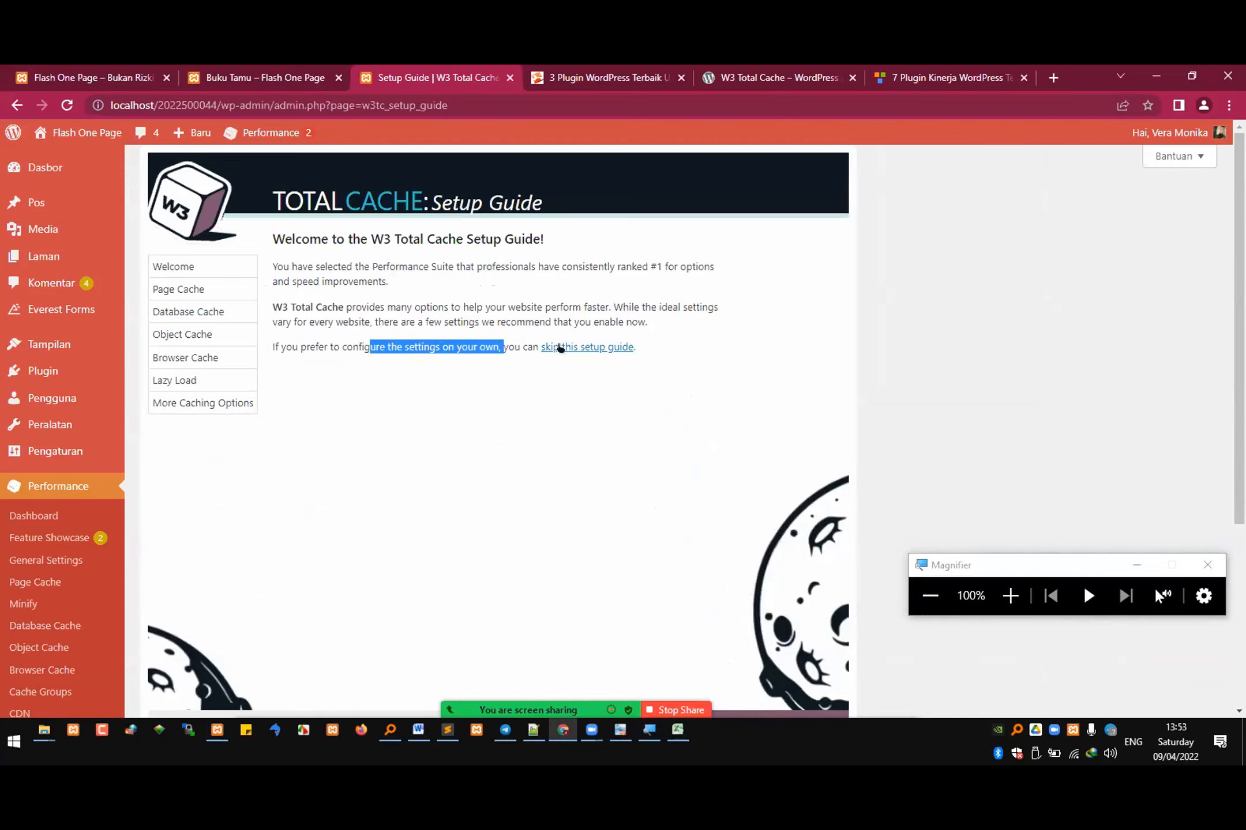
pyautogui.scroll(-3, 618, 351)
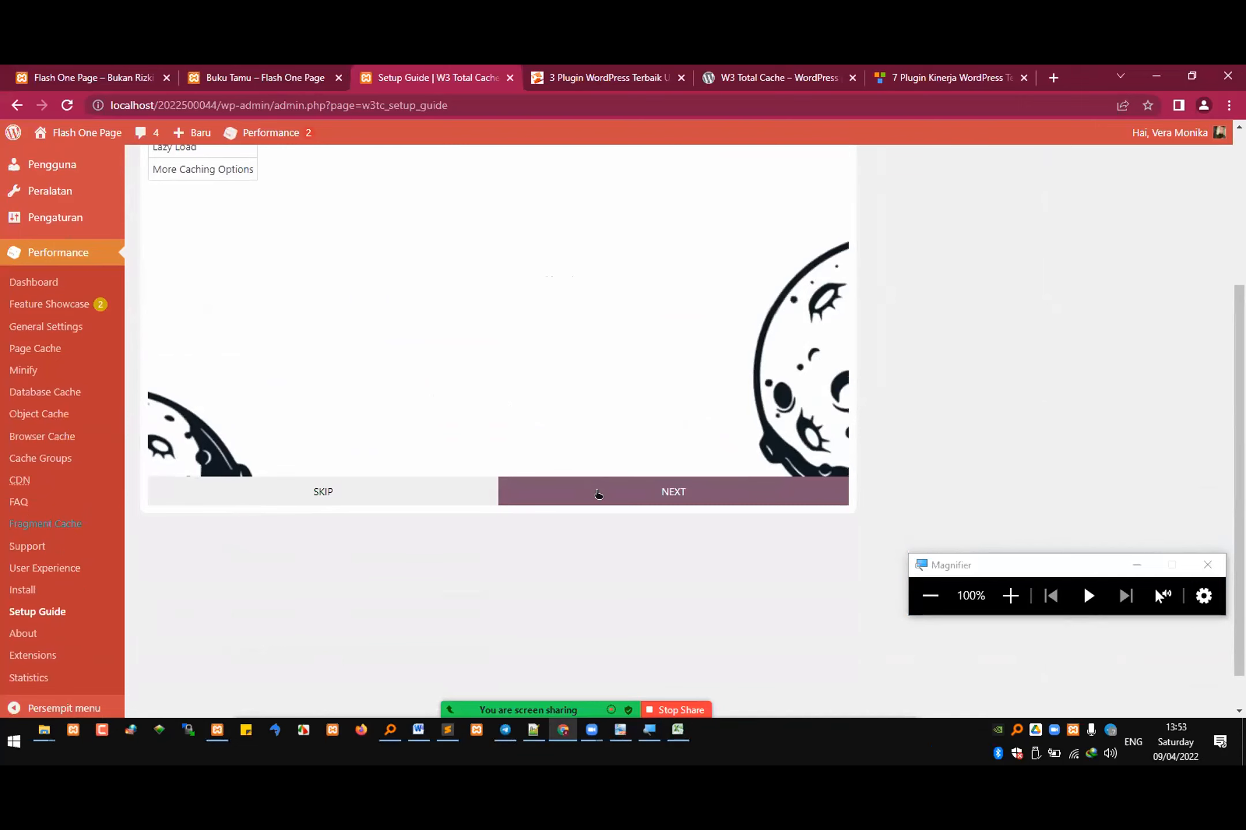
pyautogui.scroll(3, 606, 444)
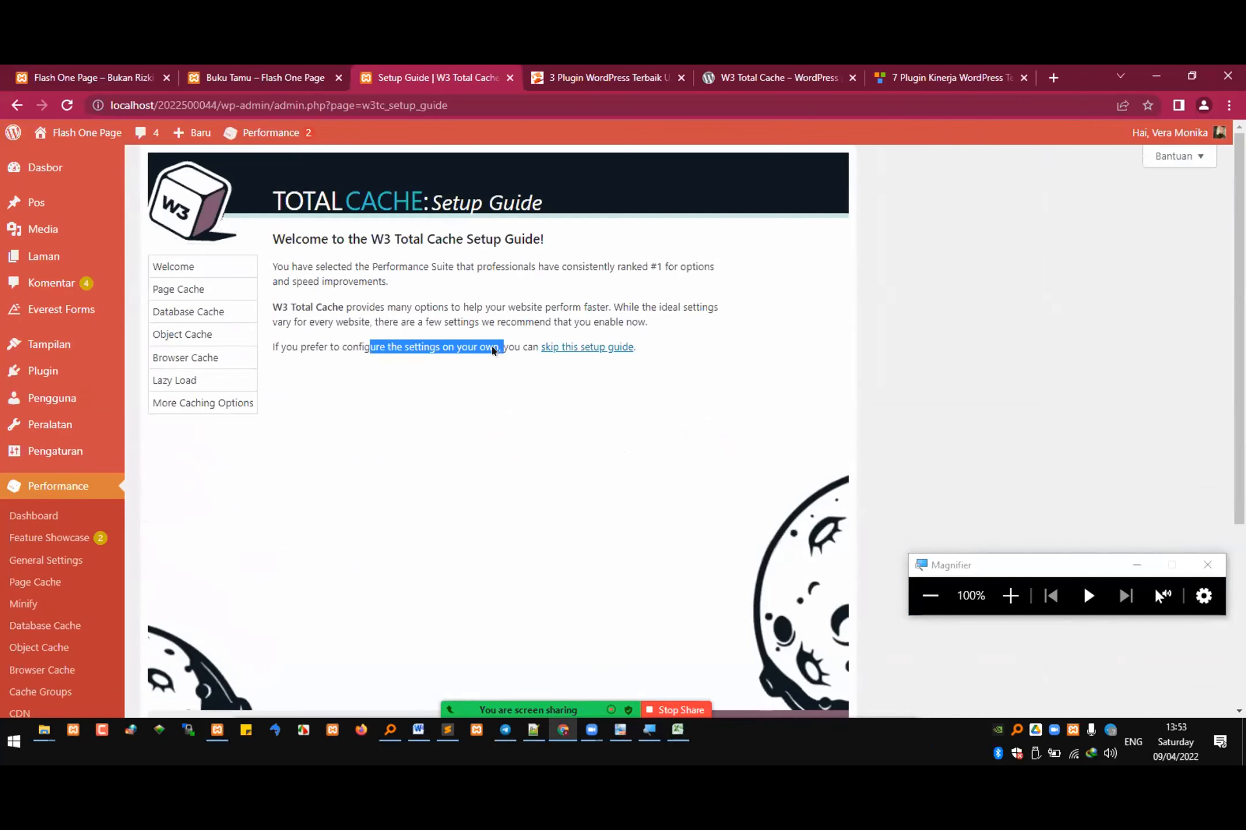
pyautogui.scroll(-2, 580, 520)
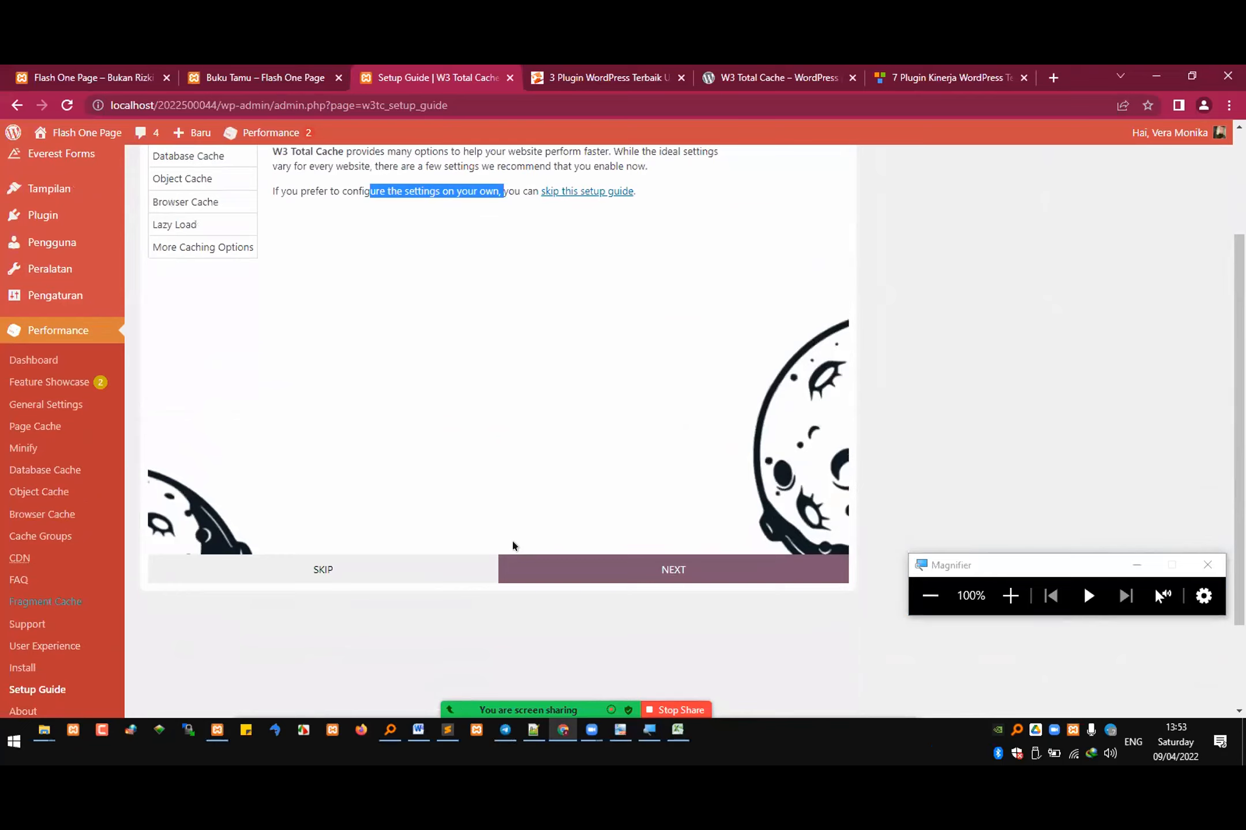
# Step: Continue to Page Cache, test the storage engines, choose Disk: Enhanced, and proceed to Database Cache
pyautogui.click(590, 572)
pyautogui.scroll(2, 487, 453)
pyautogui.click(304, 380)
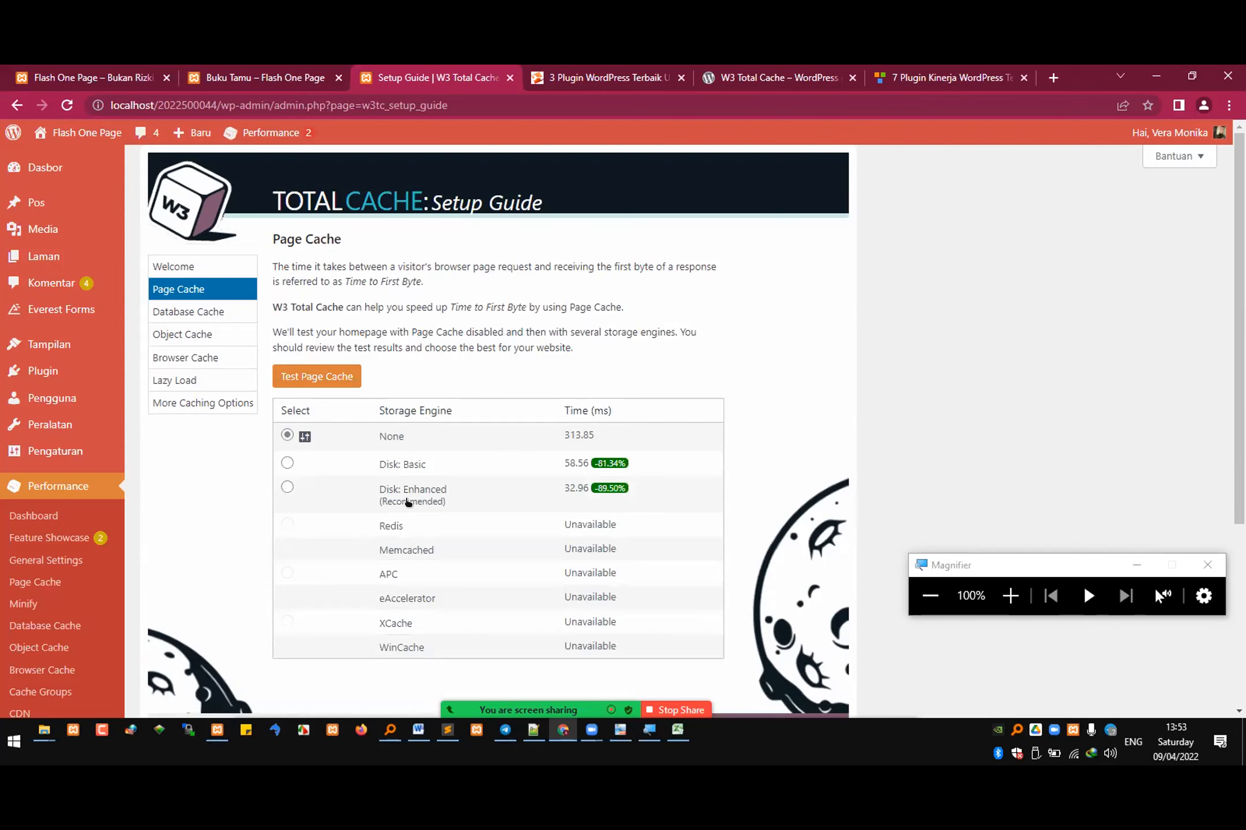
pyautogui.click(287, 488)
pyautogui.scroll(-3, 597, 491)
pyautogui.click(669, 493)
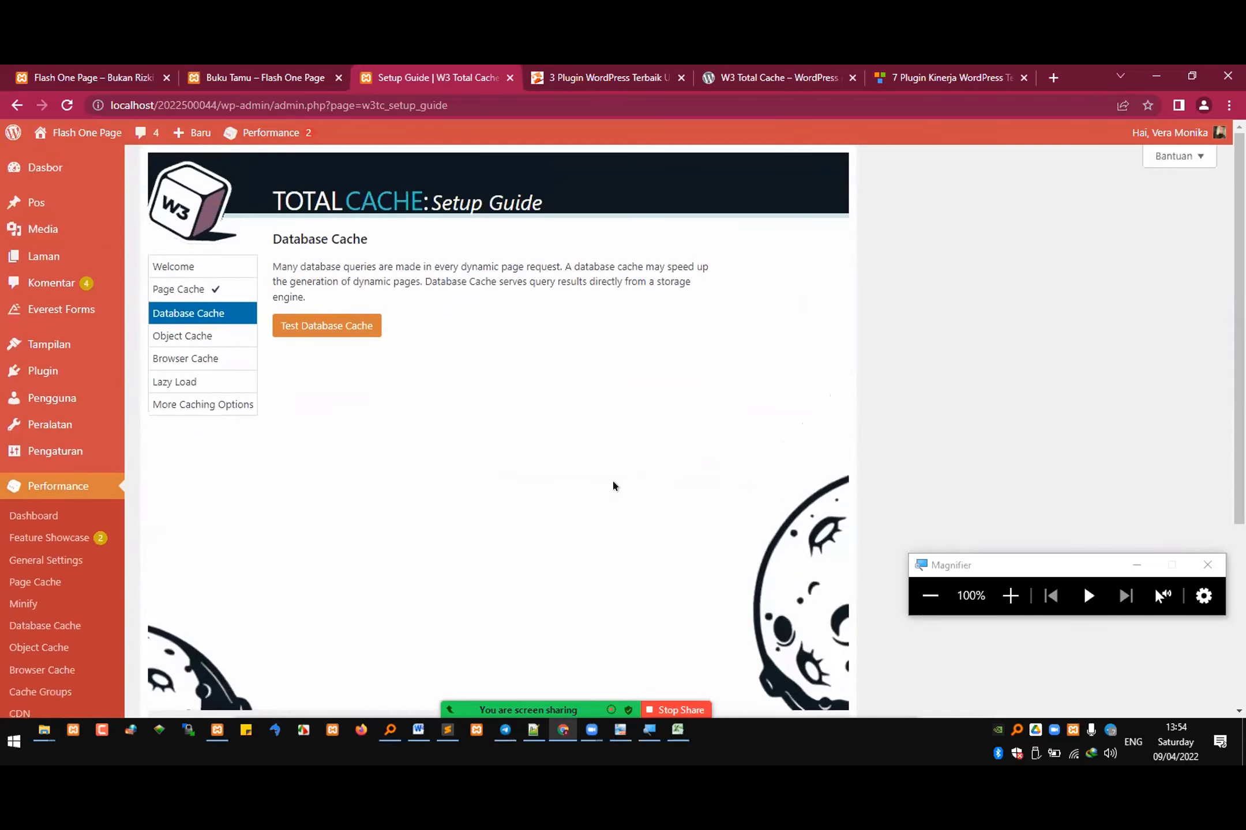
# Step: Test the Database Cache storage engines, choose Disk, and proceed to Object Cache
pyautogui.click(346, 326)
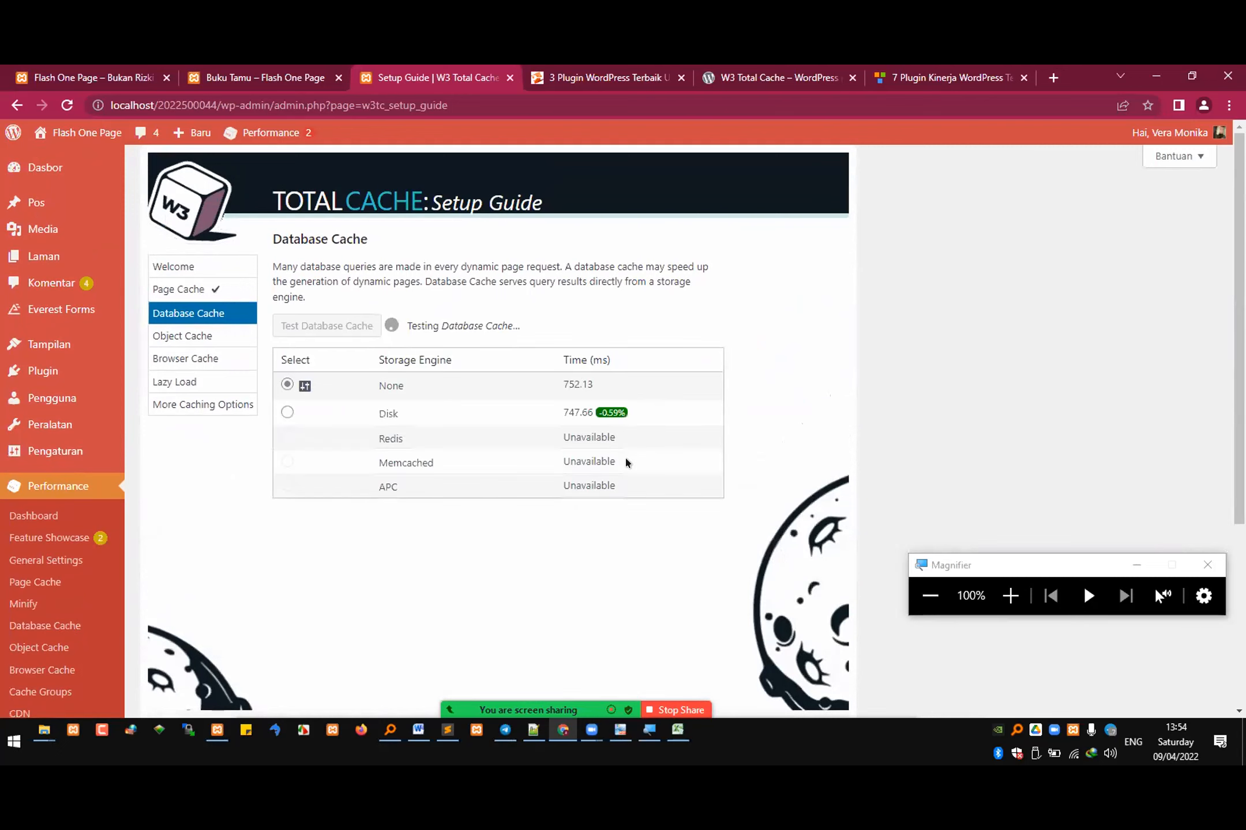
pyautogui.click(286, 411)
pyautogui.scroll(-3, 650, 528)
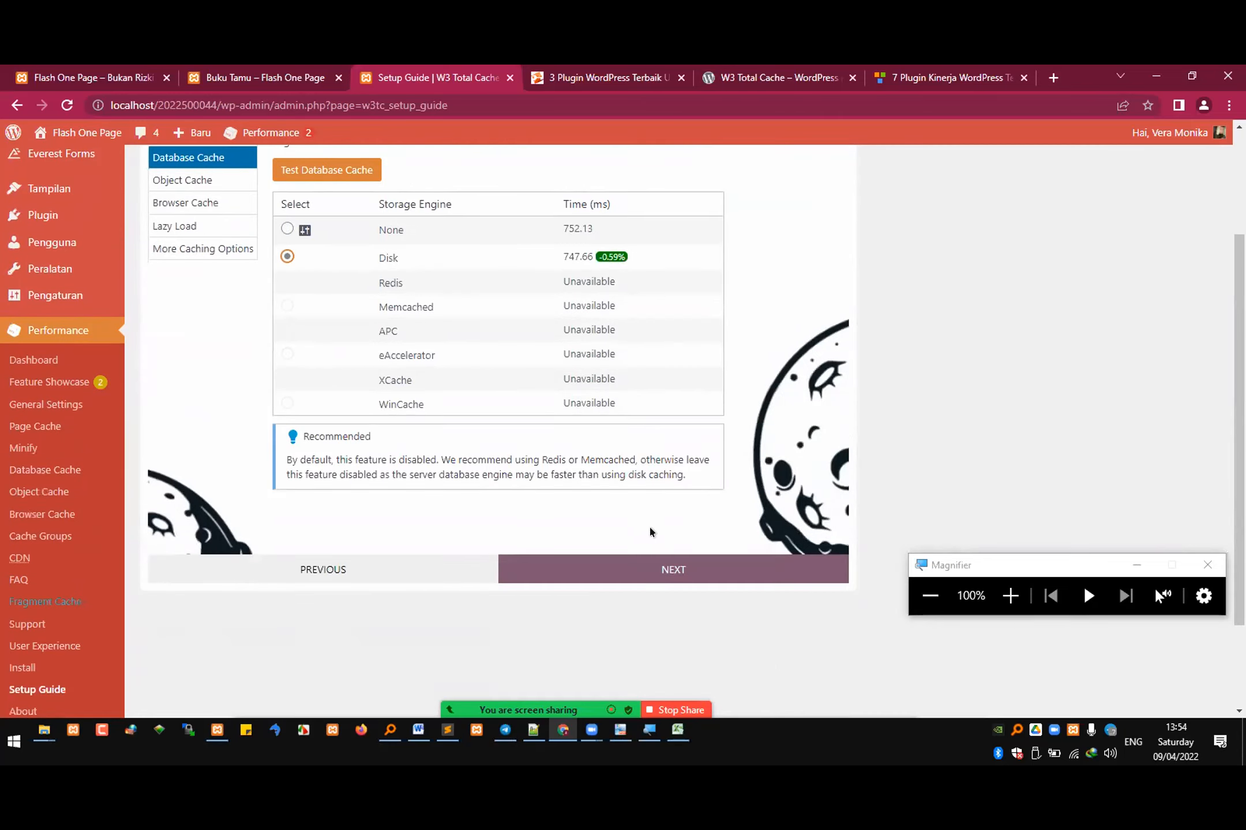
pyautogui.click(654, 576)
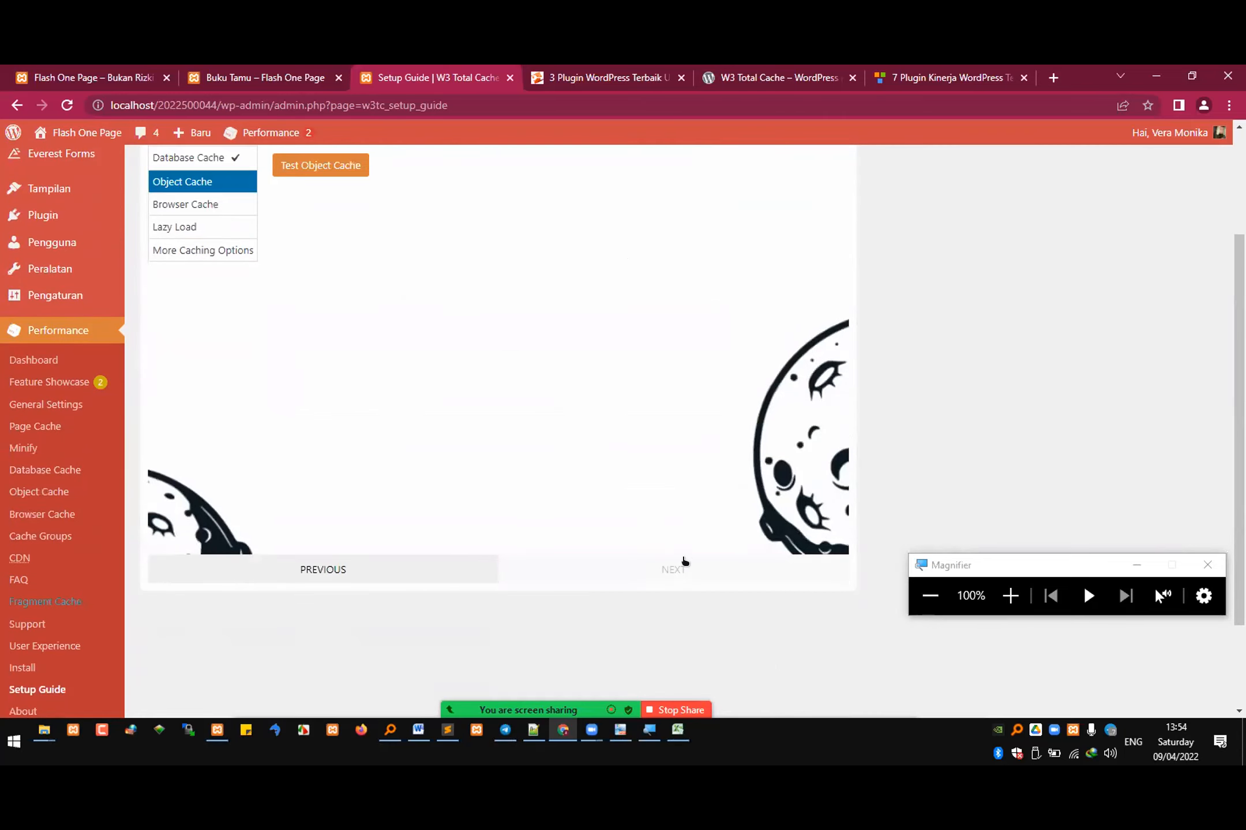
# Step: Test the Object Cache storage engines, choose Disk, and proceed to Browser Cache
pyautogui.click(319, 321)
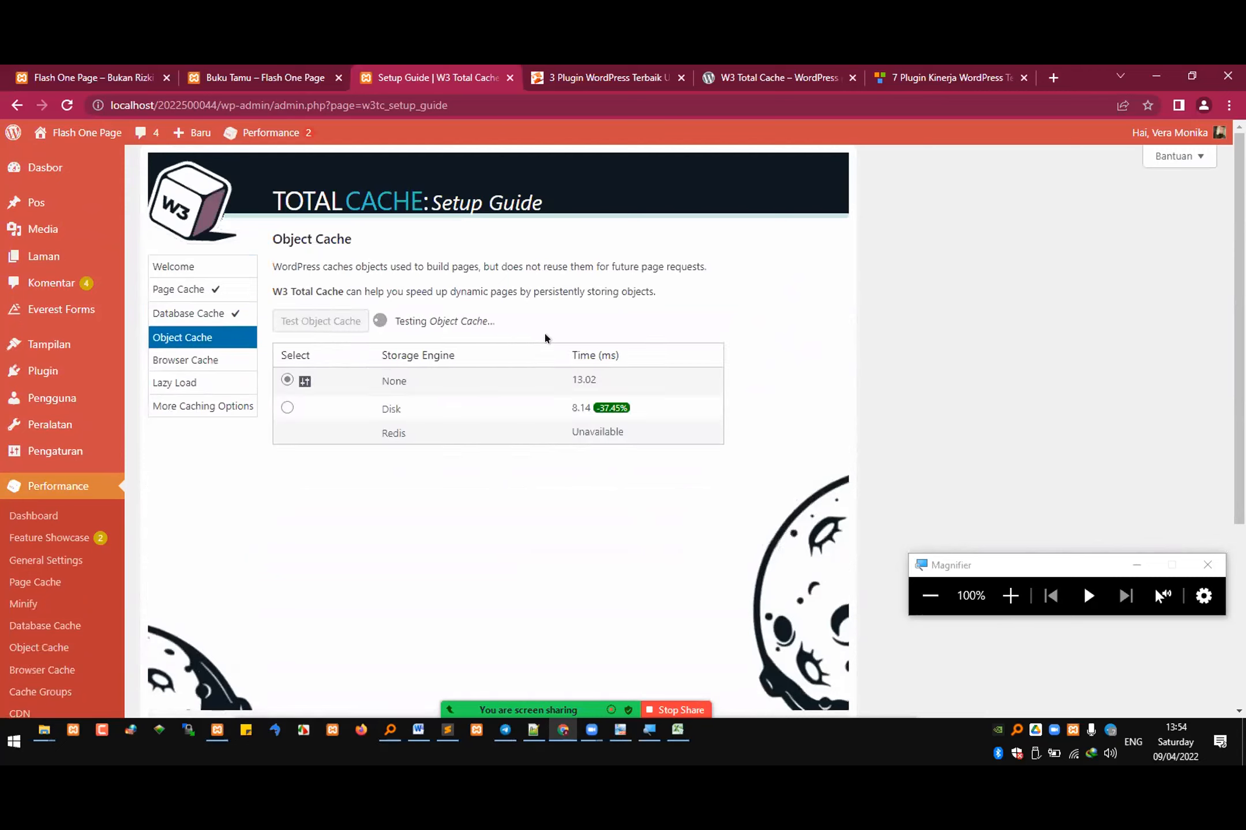
pyautogui.click(286, 407)
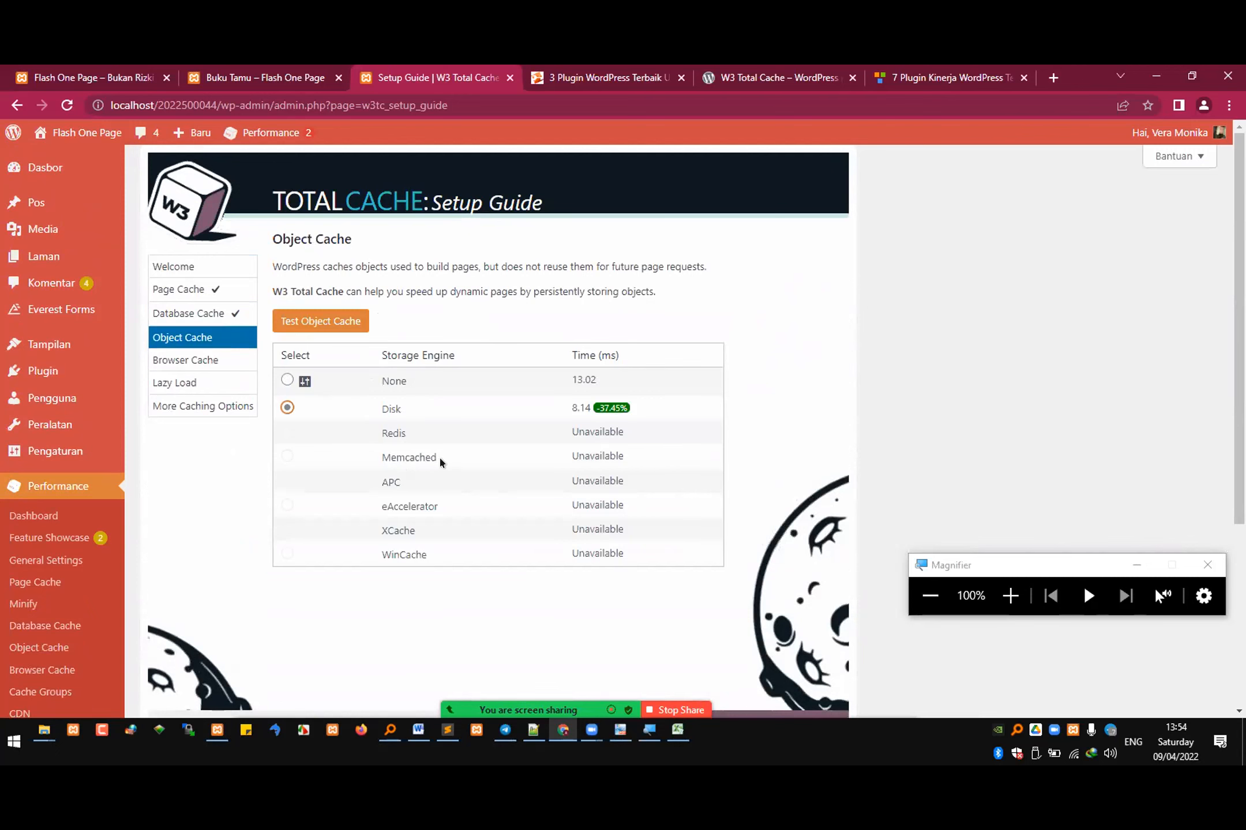
pyautogui.scroll(-2, 461, 450)
pyautogui.click(730, 647)
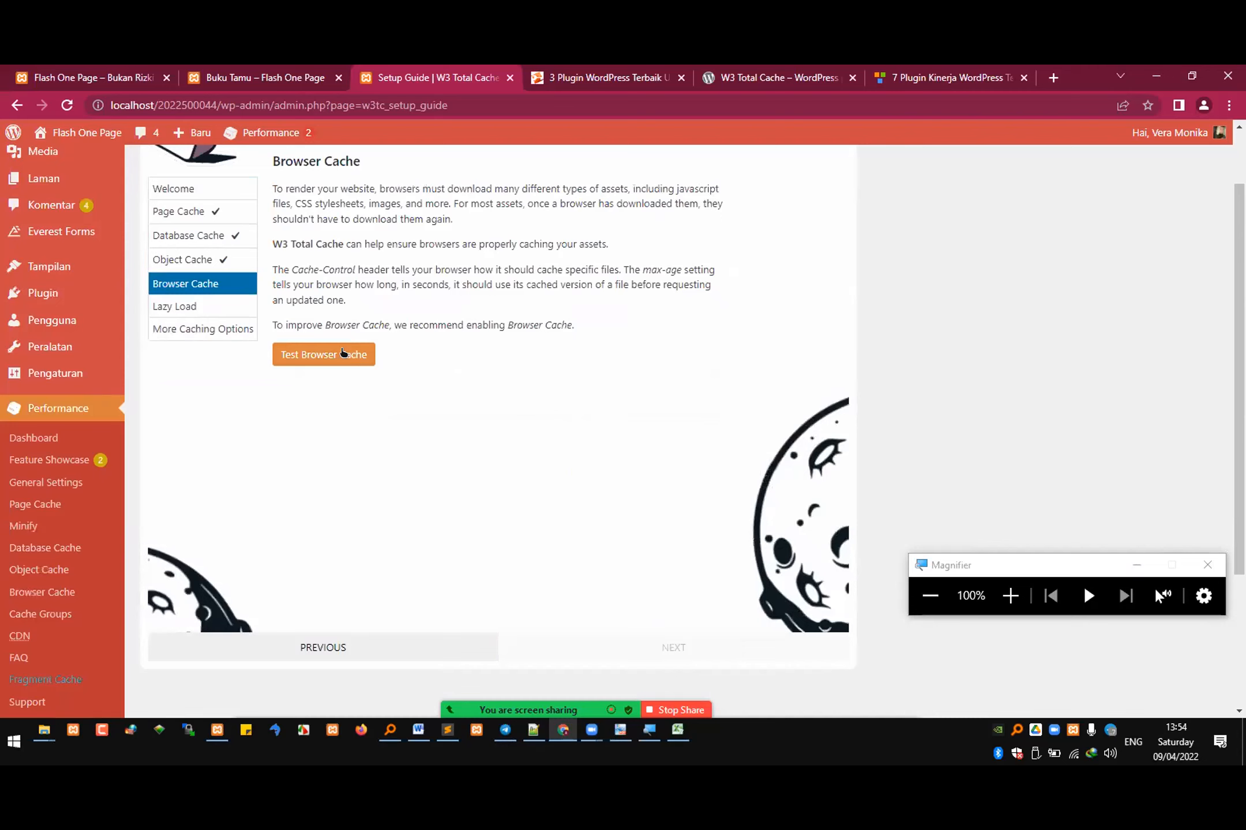
# Step: Test the Browser Cache, keep the Enabled setting, and proceed to Lazy Load
pyautogui.click(346, 356)
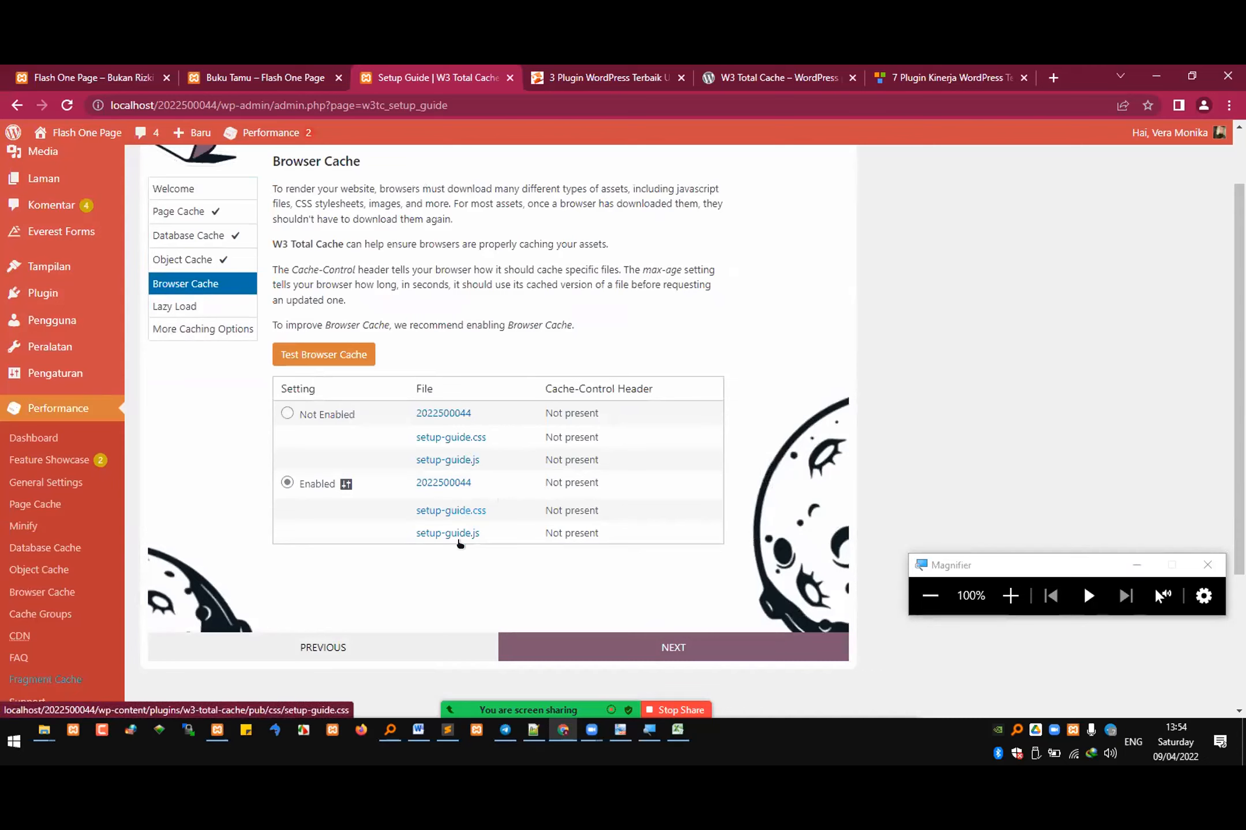
pyautogui.click(658, 645)
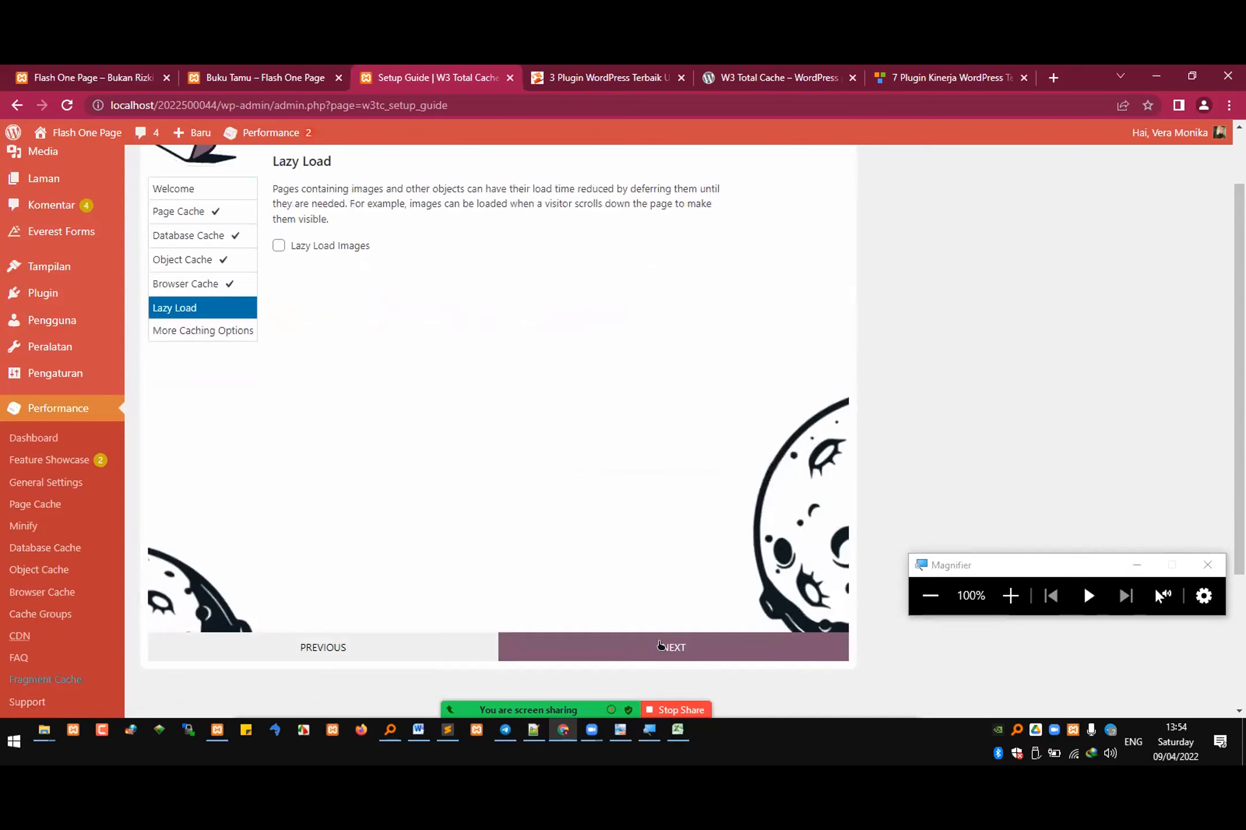
# Step: Enable Lazy Load Images and finish the Setup Guide by going to the W3 Total Cache Dashboard
pyautogui.click(336, 249)
pyautogui.moveTo(528, 190); pyautogui.dragTo(562, 205)
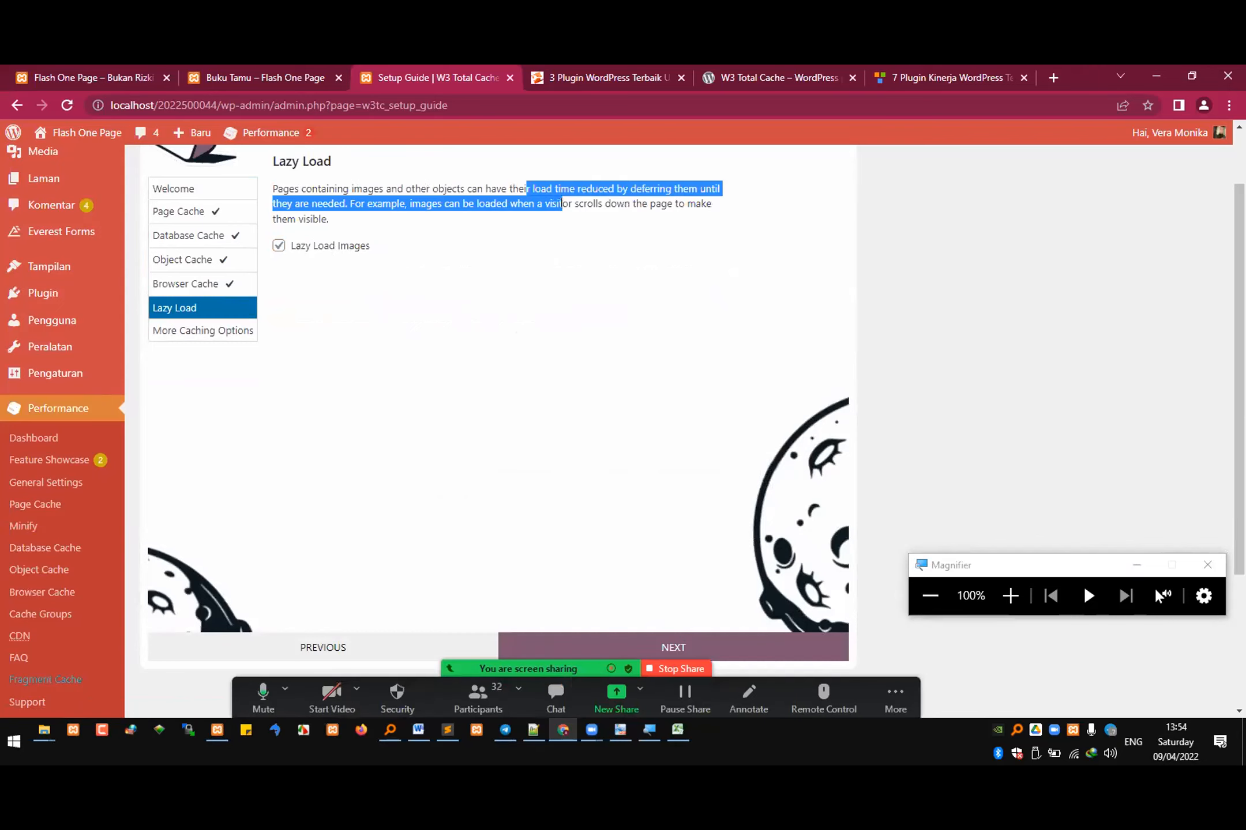
pyautogui.scroll(-3, 669, 517)
pyautogui.click(683, 485)
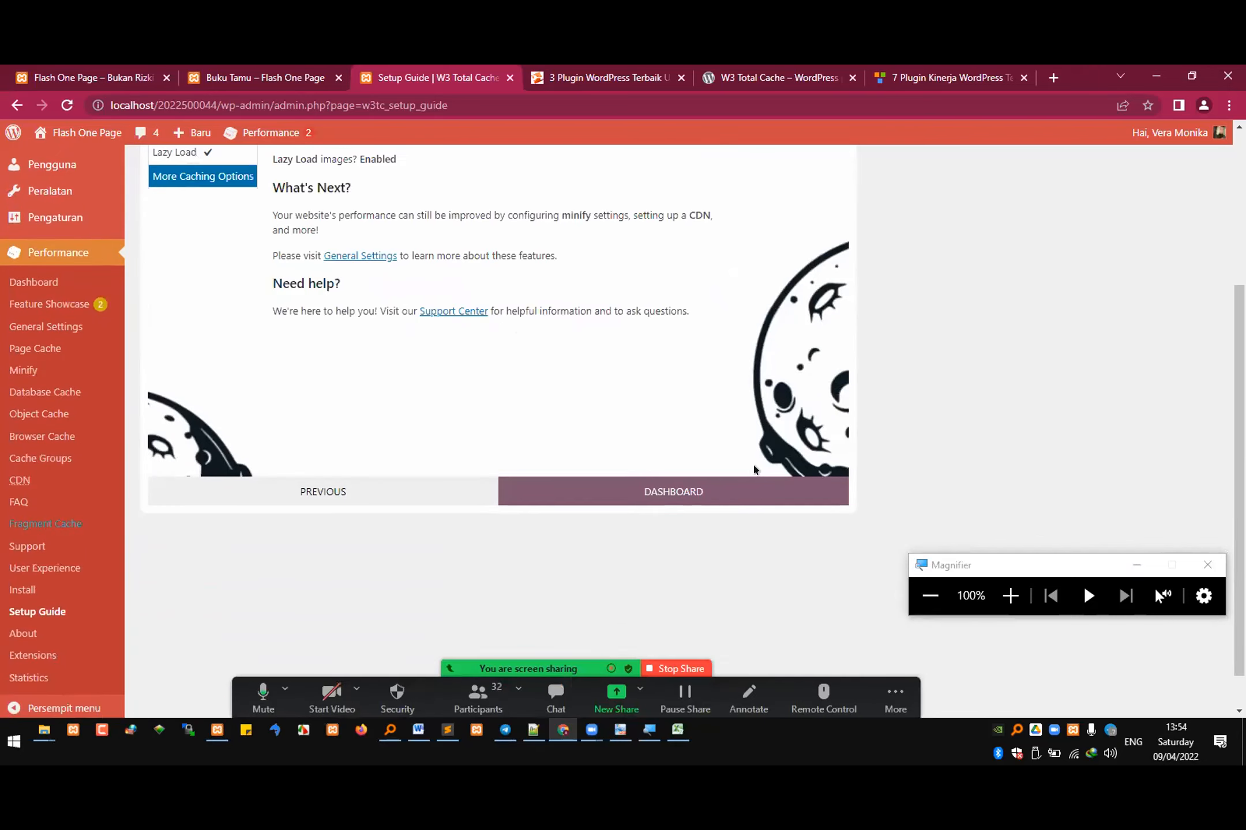
pyautogui.scroll(3, 465, 351)
pyautogui.scroll(-3, 469, 349)
pyautogui.click(626, 490)
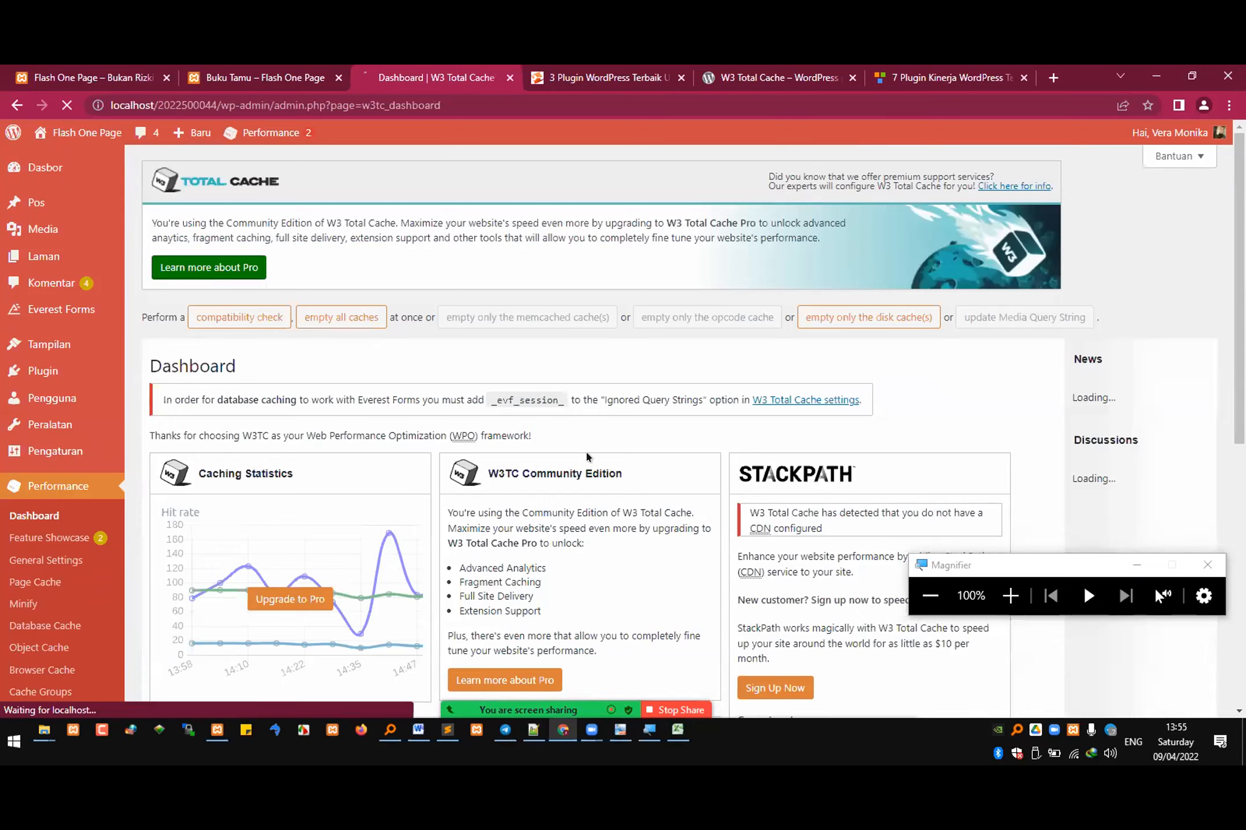
# Step: Look through the W3 Total Cache Dashboard, including its Caching Statistics, Page Speed Report, and Premium Services cards
pyautogui.scroll(-1, 586, 453)
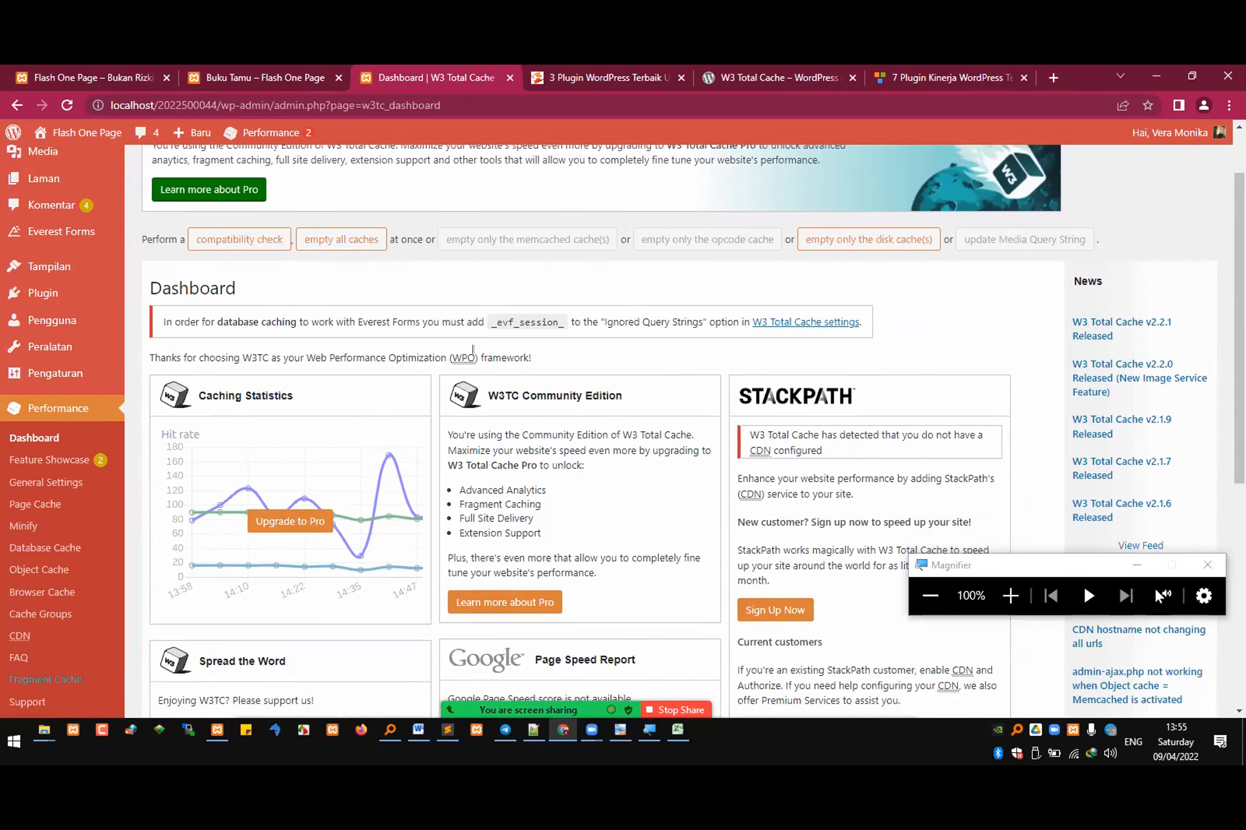
pyautogui.scroll(-1, 580, 399)
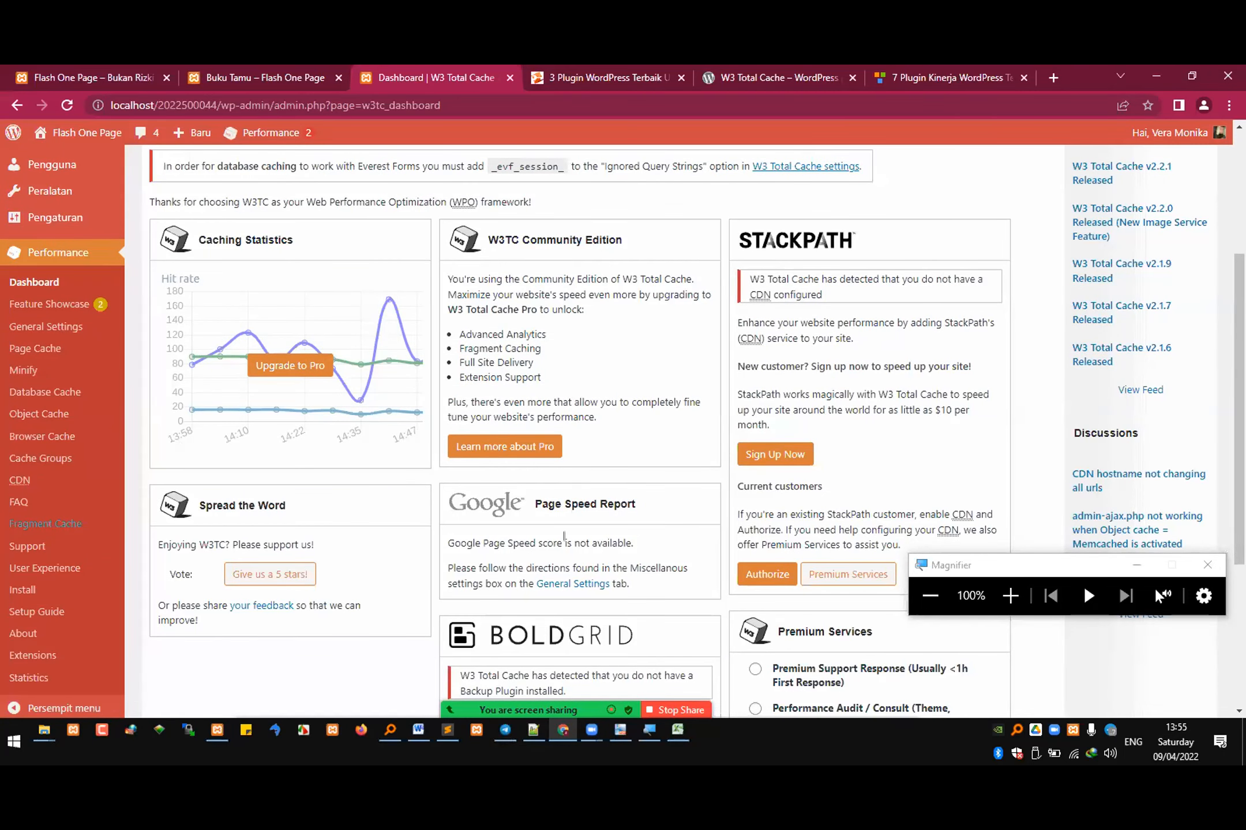
pyautogui.scroll(-1, 562, 539)
pyautogui.scroll(-1, 559, 538)
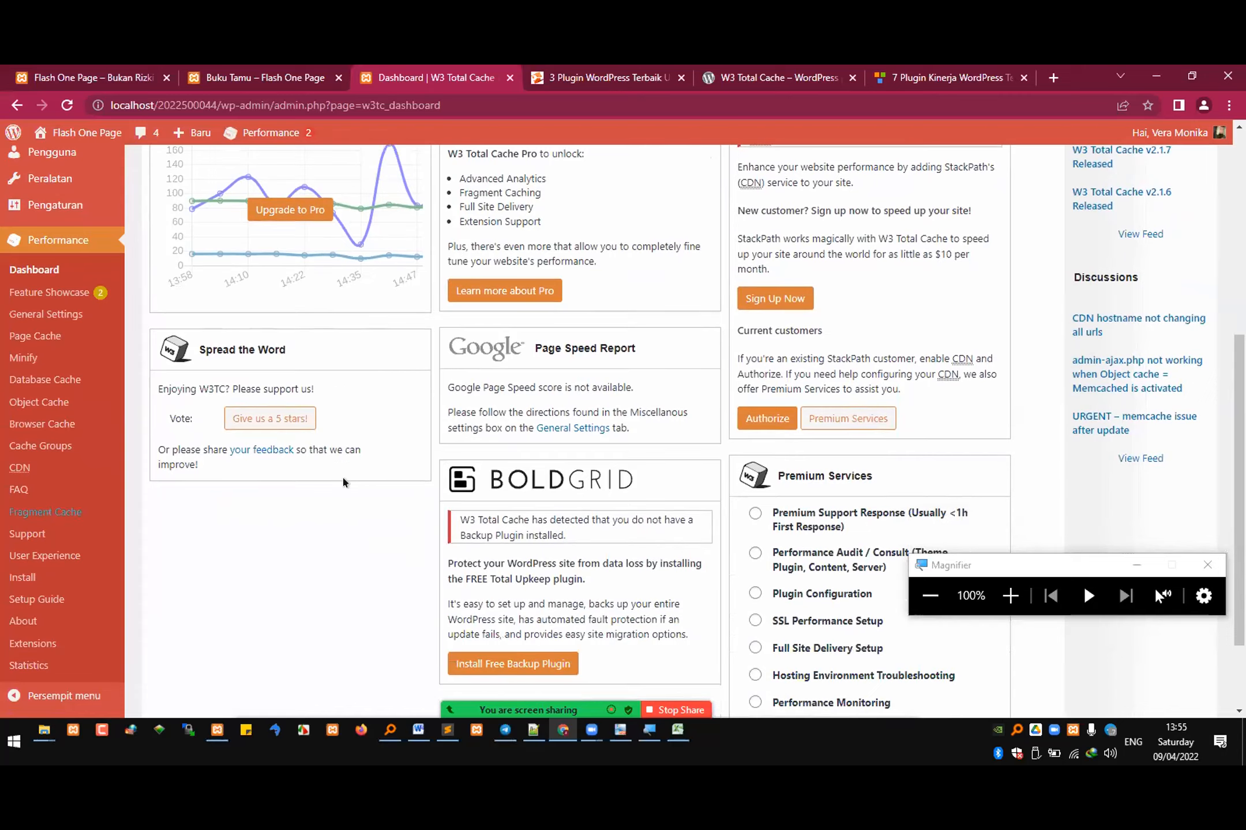
pyautogui.scroll(-2, 508, 467)
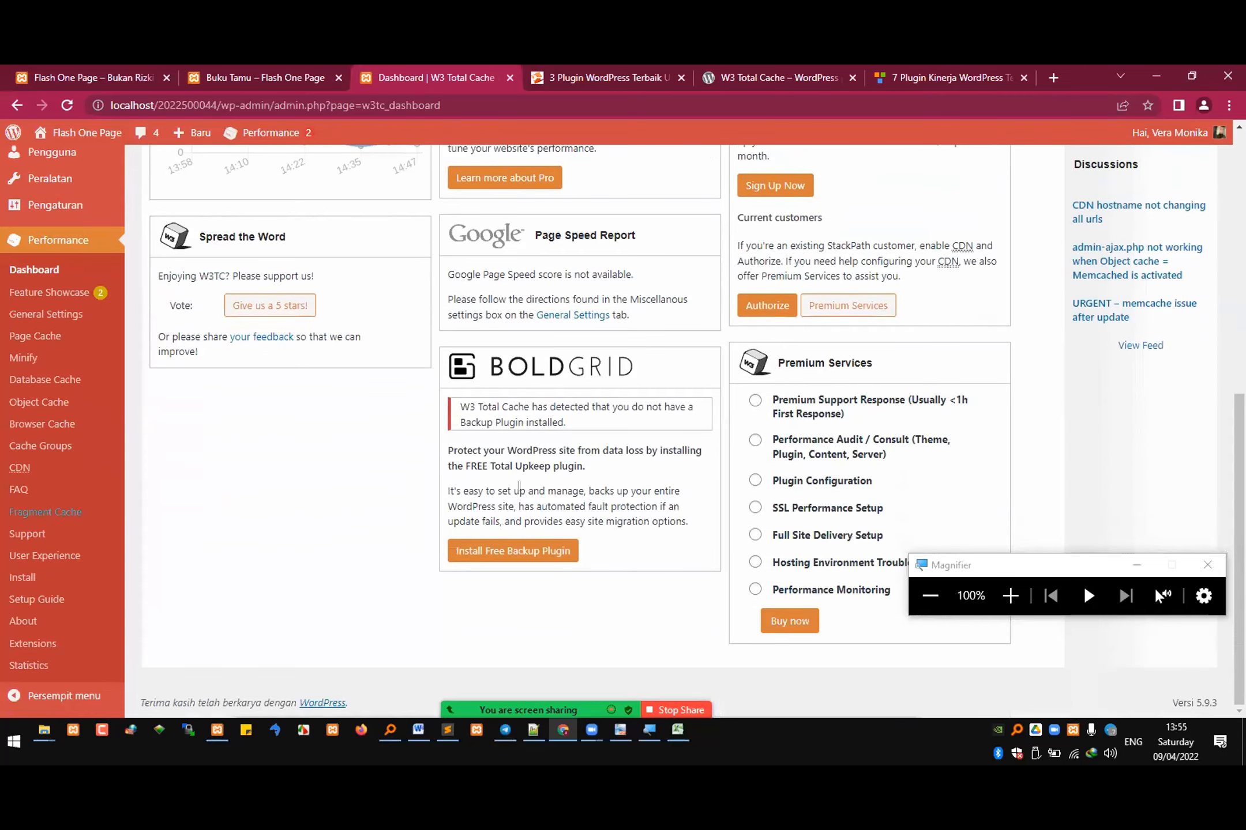
pyautogui.scroll(9, 744, 573)
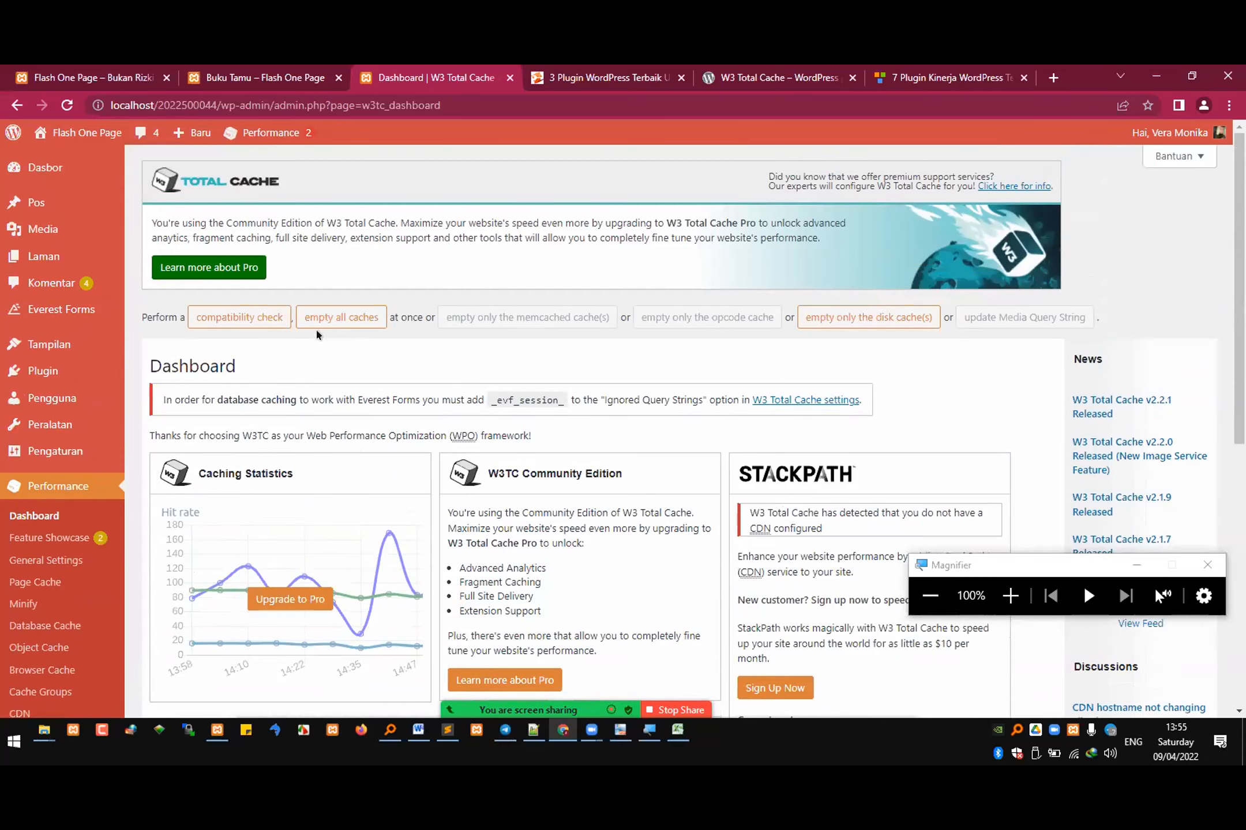
# Step: Examine the plugin's Feature Showcase, General Settings, Page Cache, and Minify pages
pyautogui.click(48, 540)
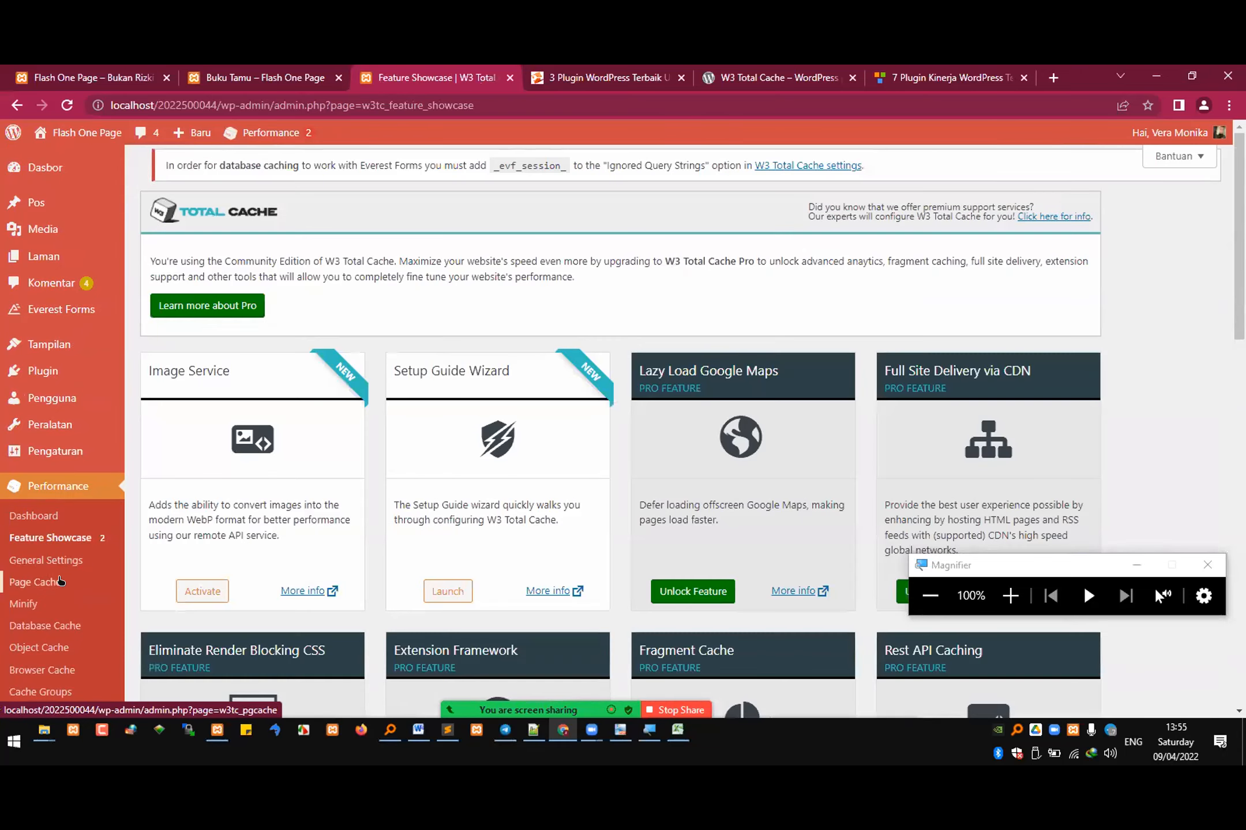
pyautogui.click(33, 569)
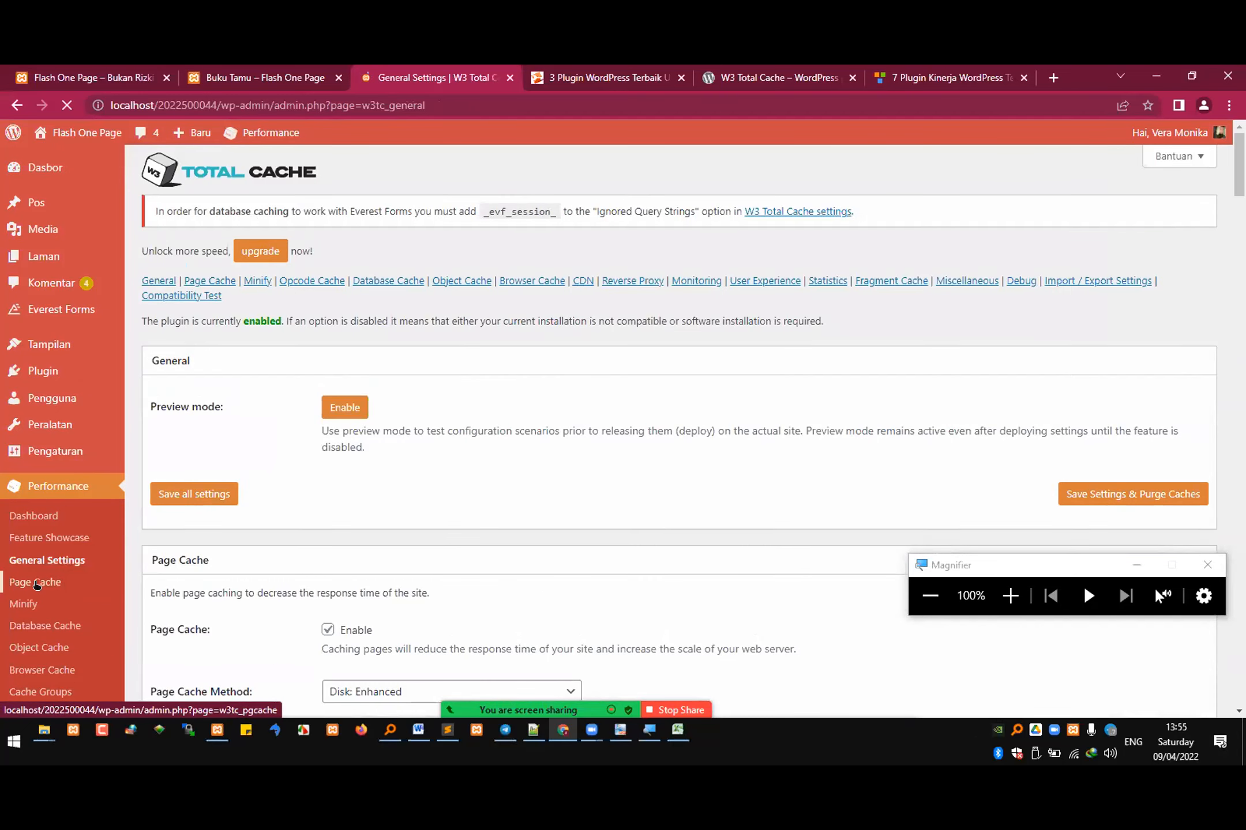
pyautogui.scroll(-3, 398, 456)
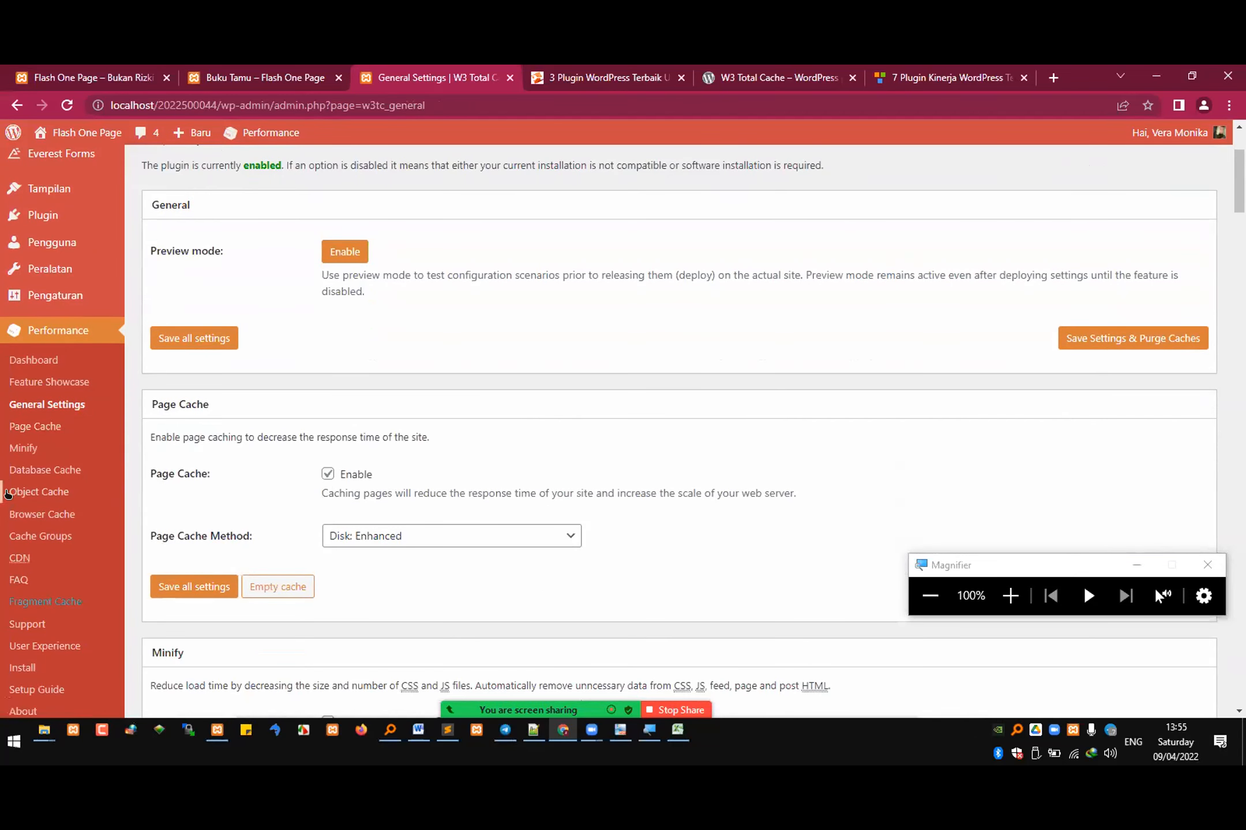
pyautogui.click(23, 448)
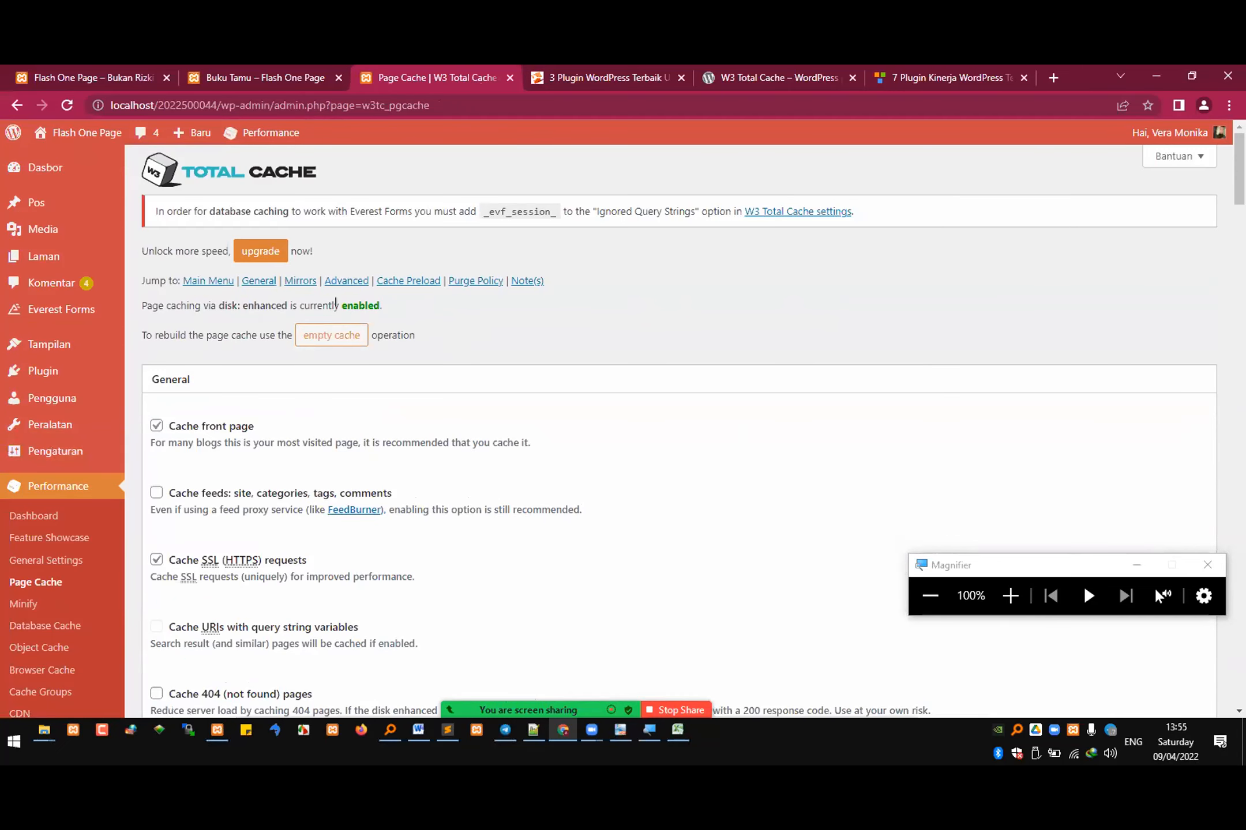
pyautogui.click(23, 604)
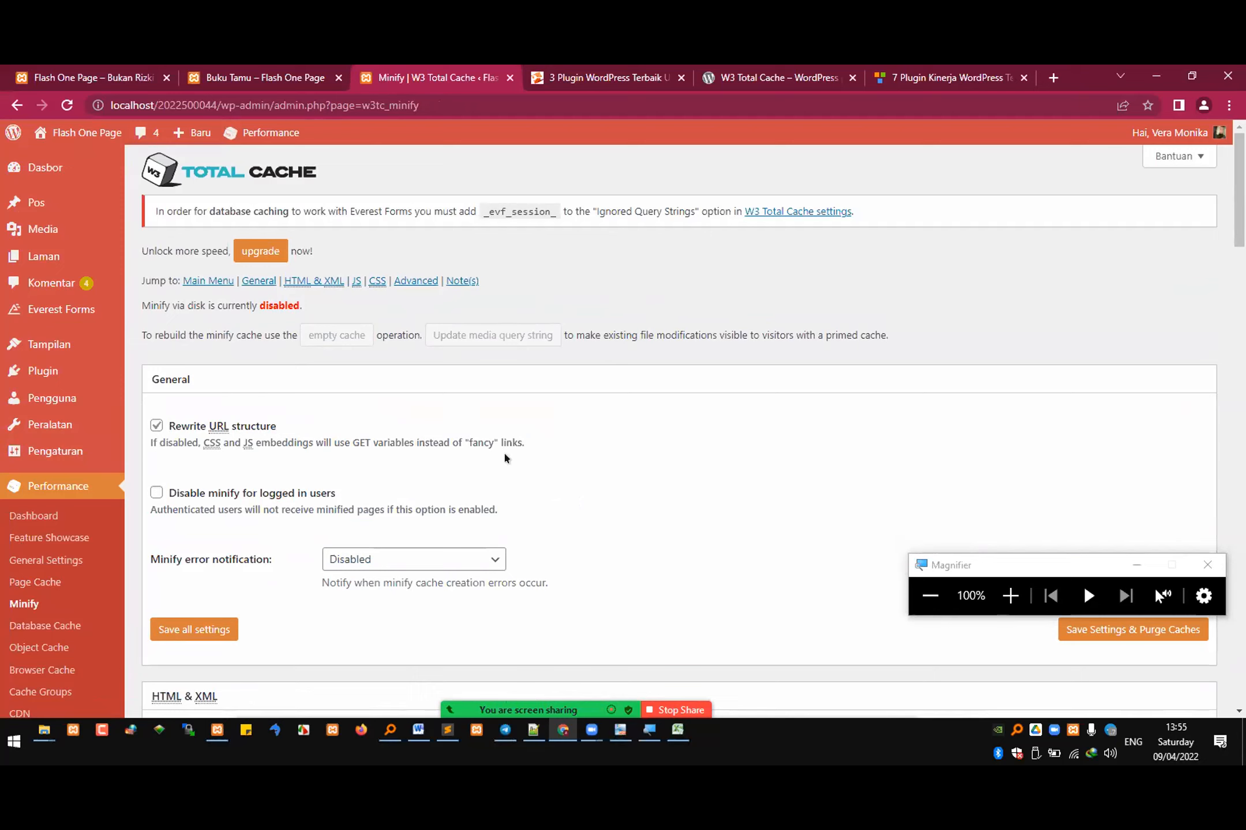
pyautogui.scroll(-5, 303, 538)
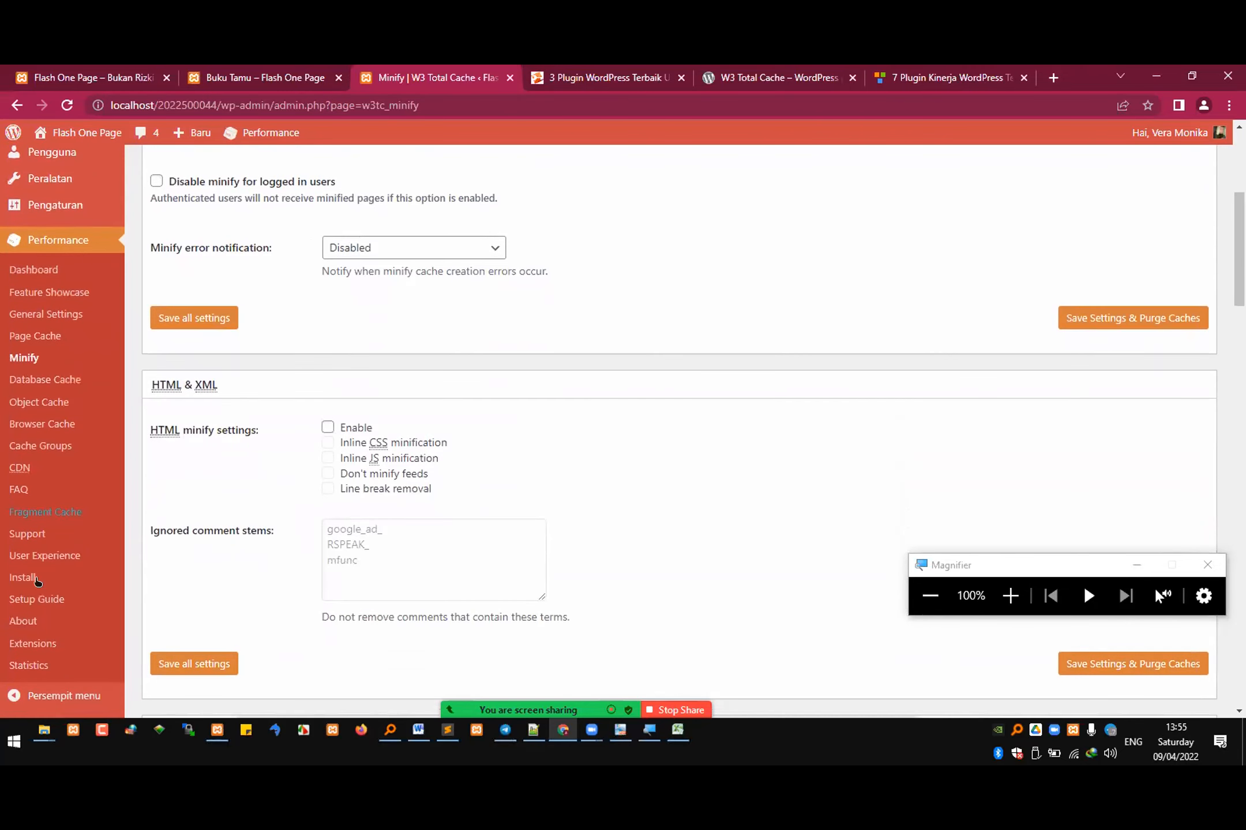
pyautogui.scroll(-1, 23, 621)
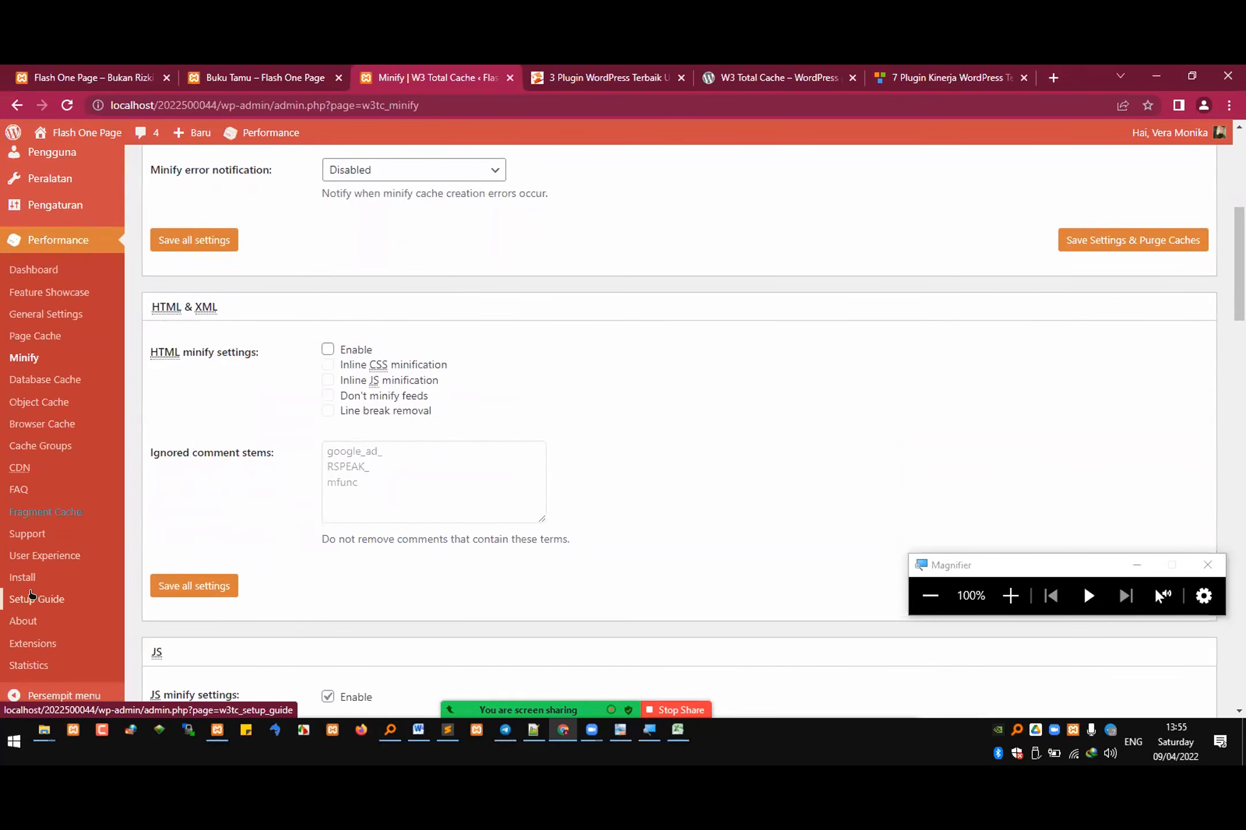
pyautogui.scroll(5, 17, 579)
# Step: Revisit the W3 Total Cache Dashboard and open the main WordPress Dasbor page
pyautogui.click(15, 518)
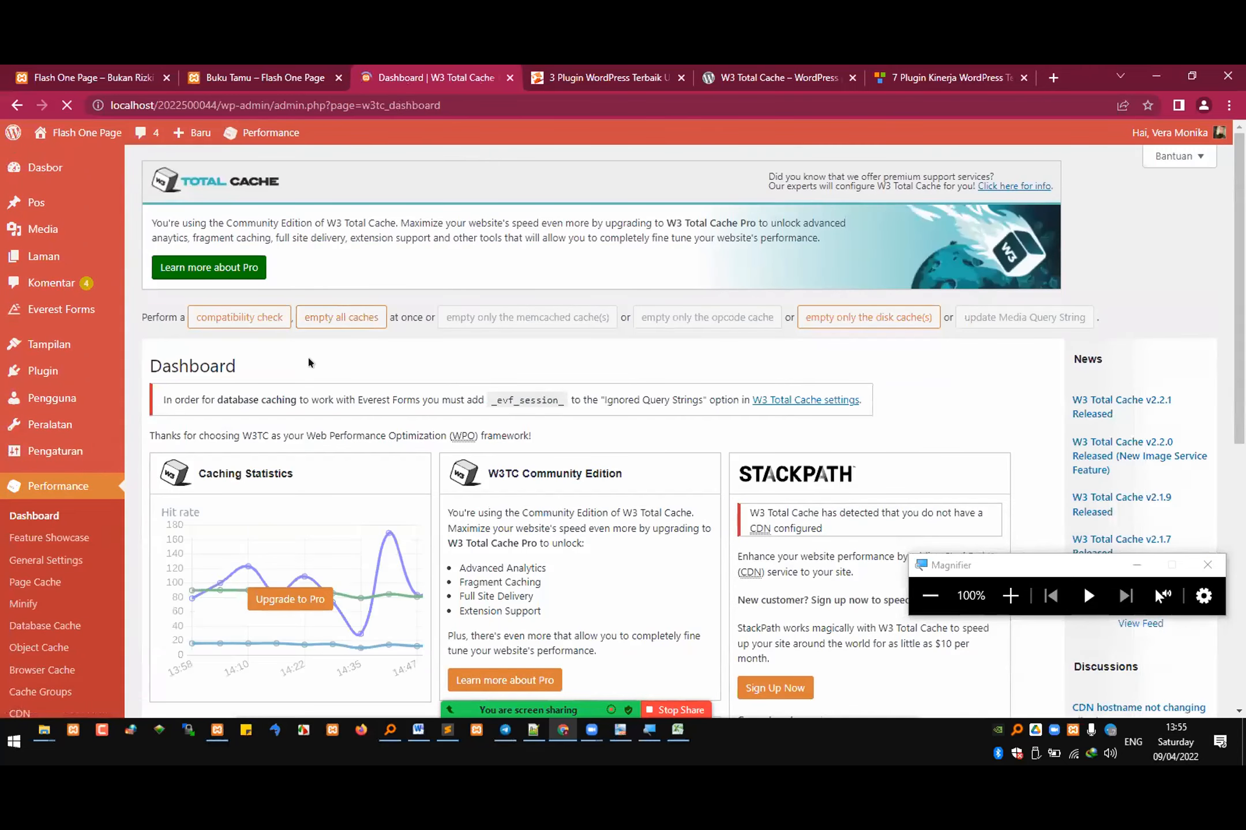
pyautogui.scroll(-2, 374, 431)
pyautogui.scroll(2, 373, 431)
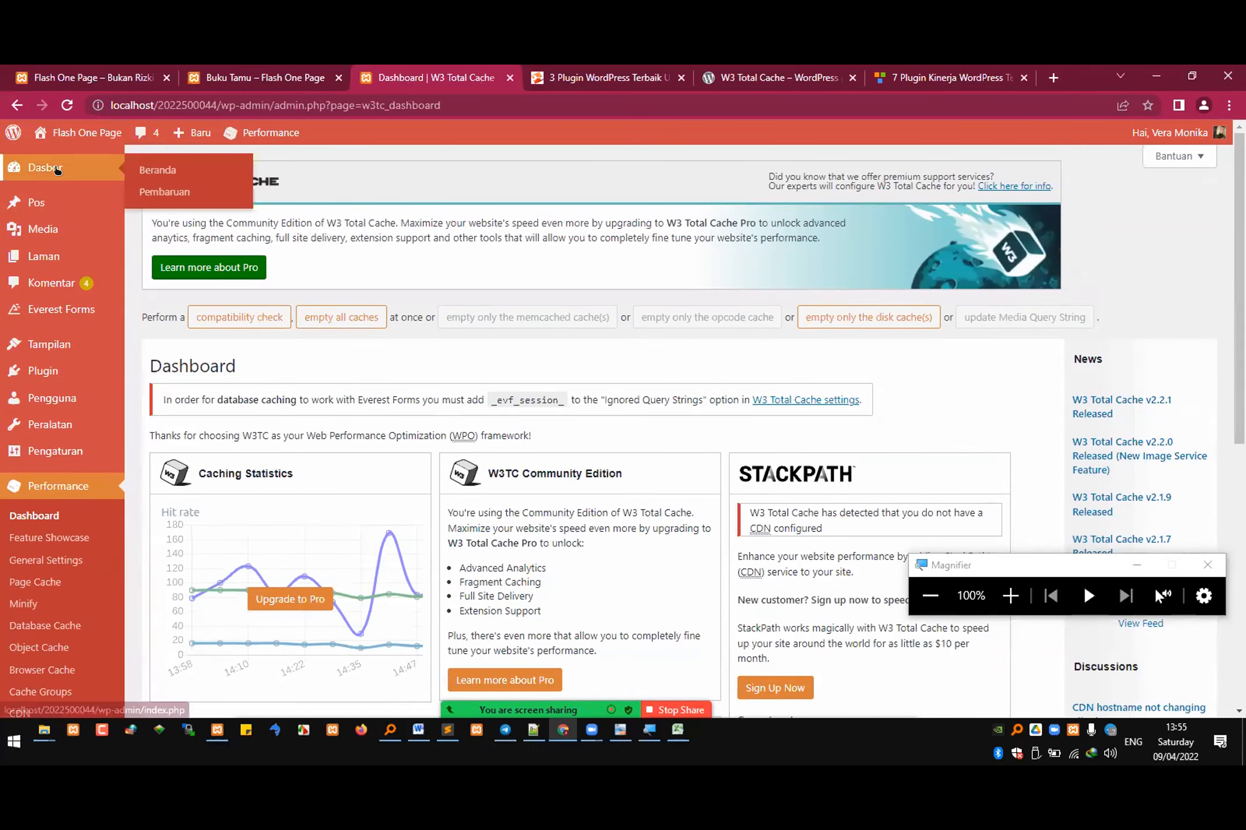
pyautogui.click(36, 170)
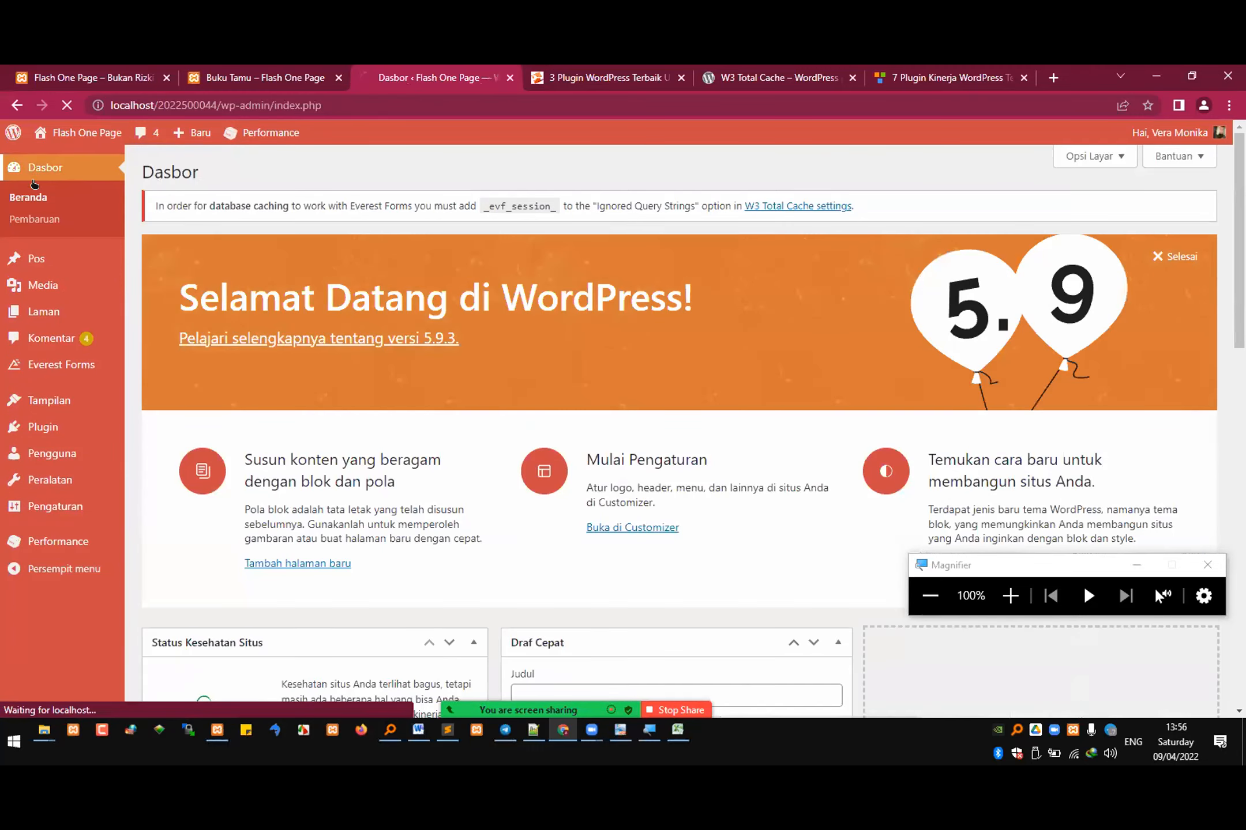
pyautogui.click(51, 220)
# Step: Open the account's profile page and log out of the WordPress admin
pyautogui.moveTo(1194, 134)
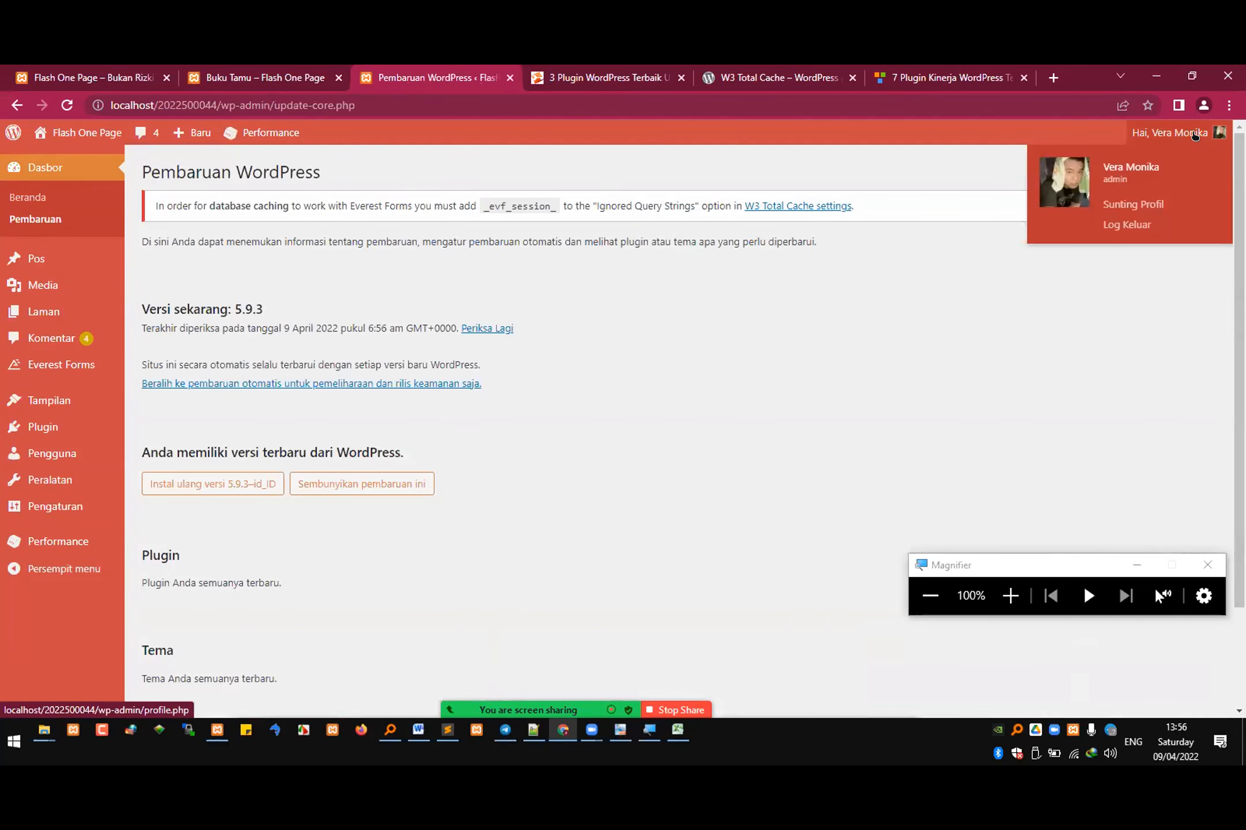
pyautogui.click(1195, 134)
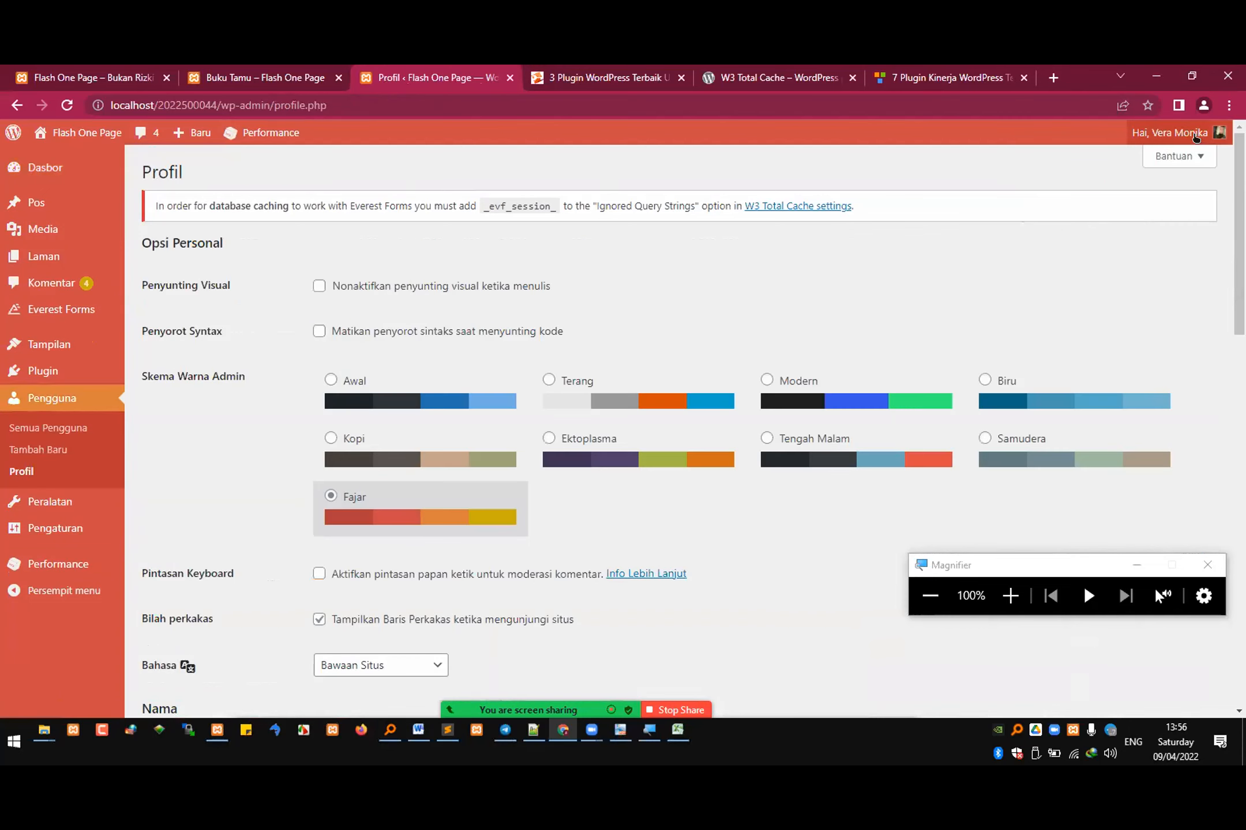
pyautogui.moveTo(1171, 132)
pyautogui.click(1125, 224)
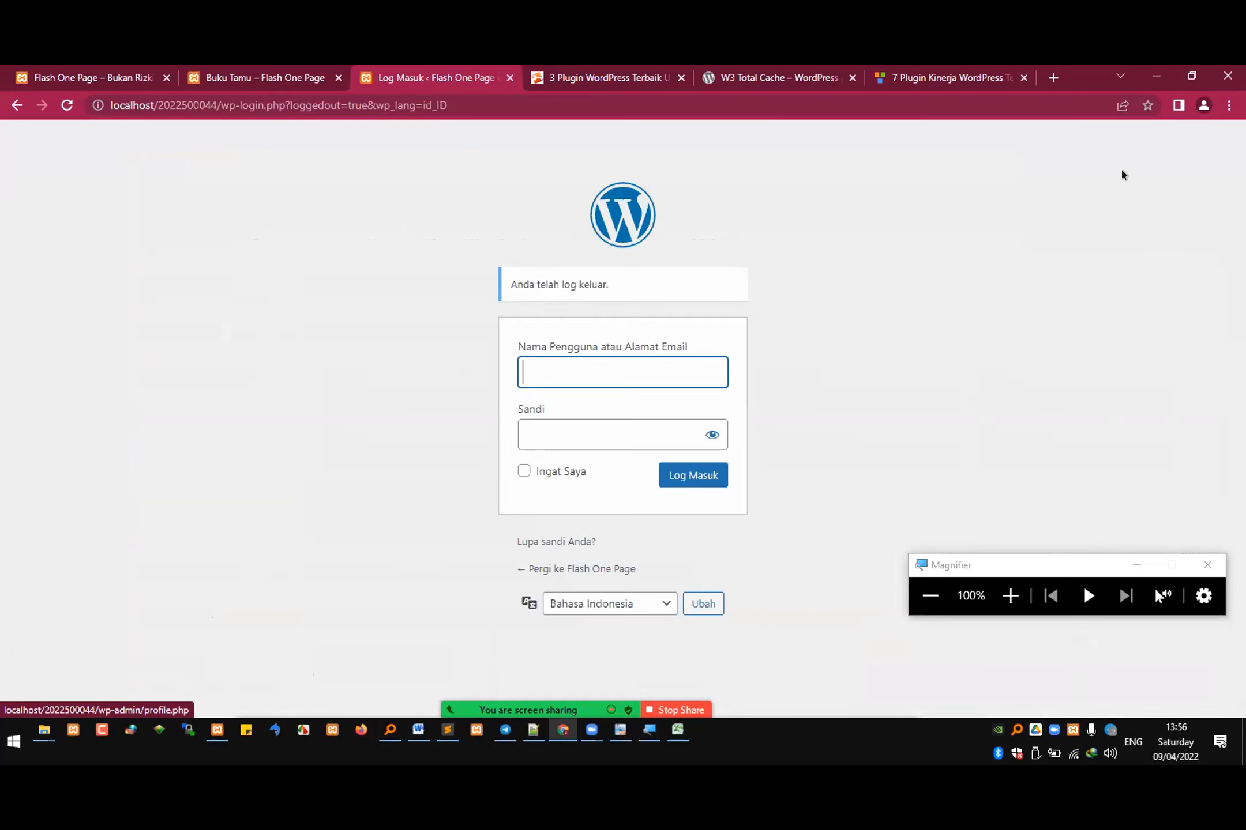
# Step: Log back in to WordPress with the username and account password, enabling Ingat Saya
pyautogui.write('admin')
pyautogui.press('Tab')
pyautogui.write('admin')
pyautogui.click(524, 471)
pyautogui.click(685, 484)
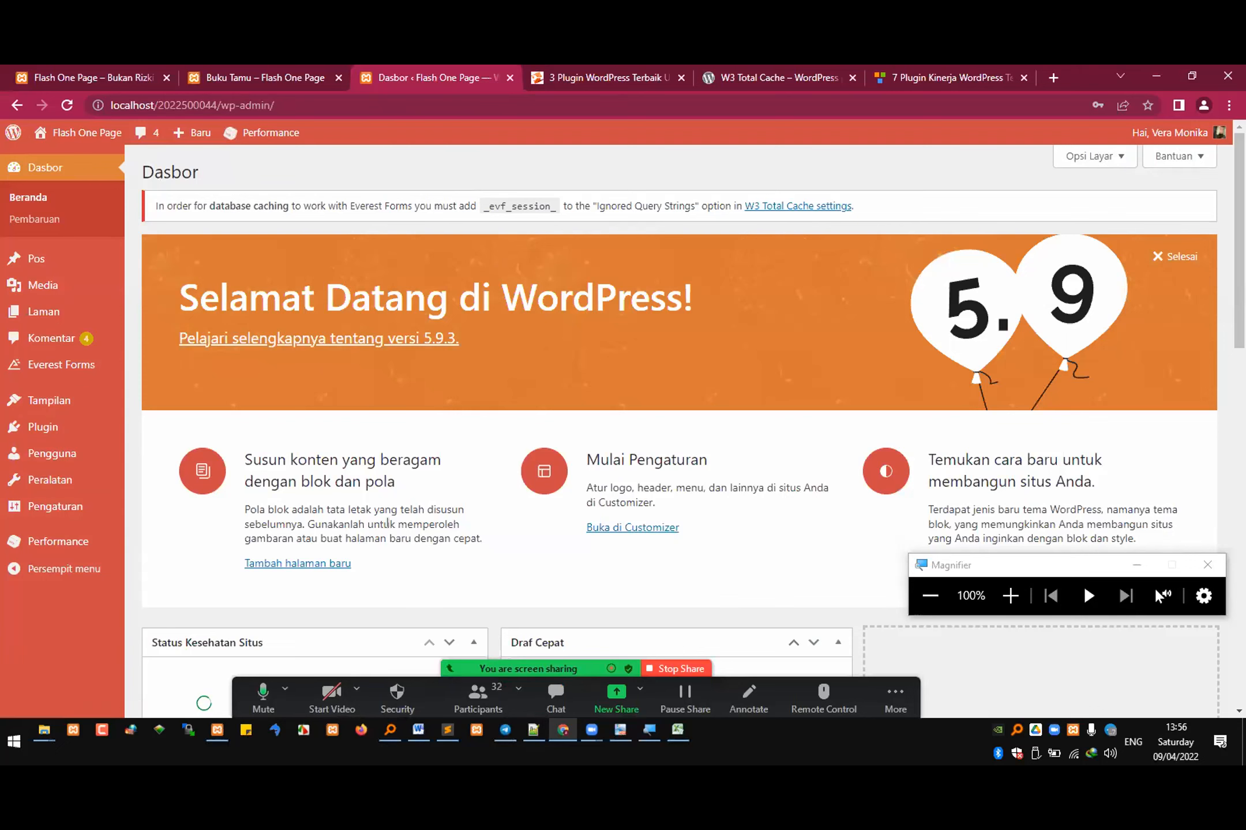
pyautogui.scroll(-3, 454, 533)
pyautogui.scroll(2, 440, 556)
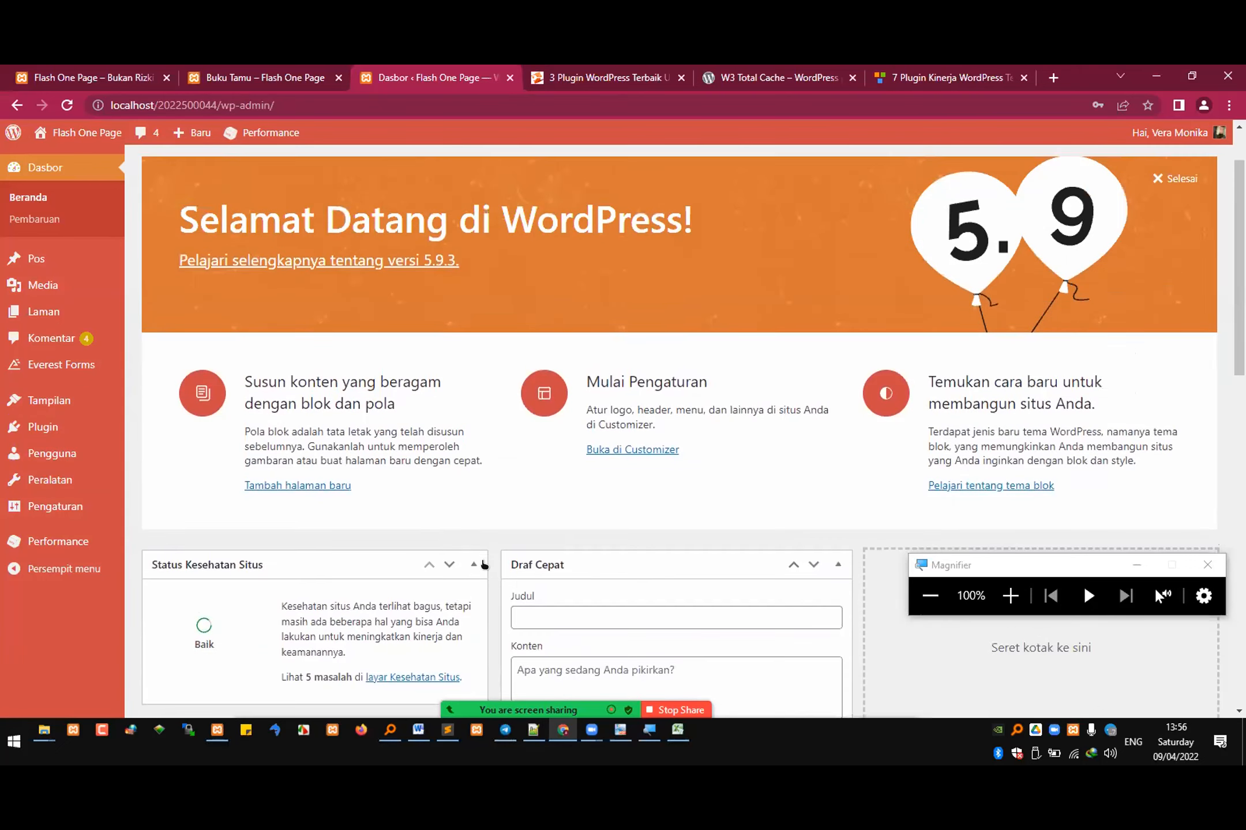
# Step: Switch to Sublime Text to review the plugin categories in kuliah pengganti 7.txt, and return to the WordPress dashboard in Chrome
pyautogui.click(447, 730)
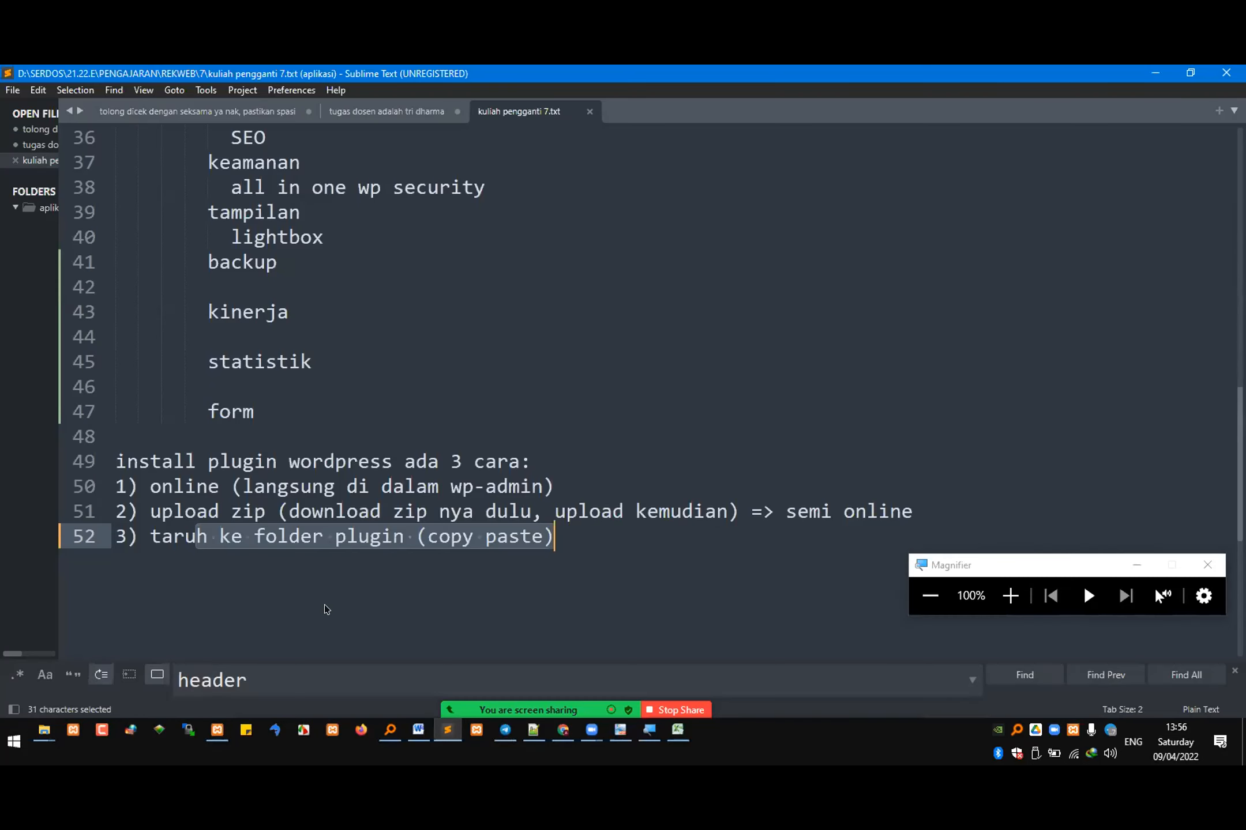
pyautogui.click(263, 402)
pyautogui.doubleClick(289, 314)
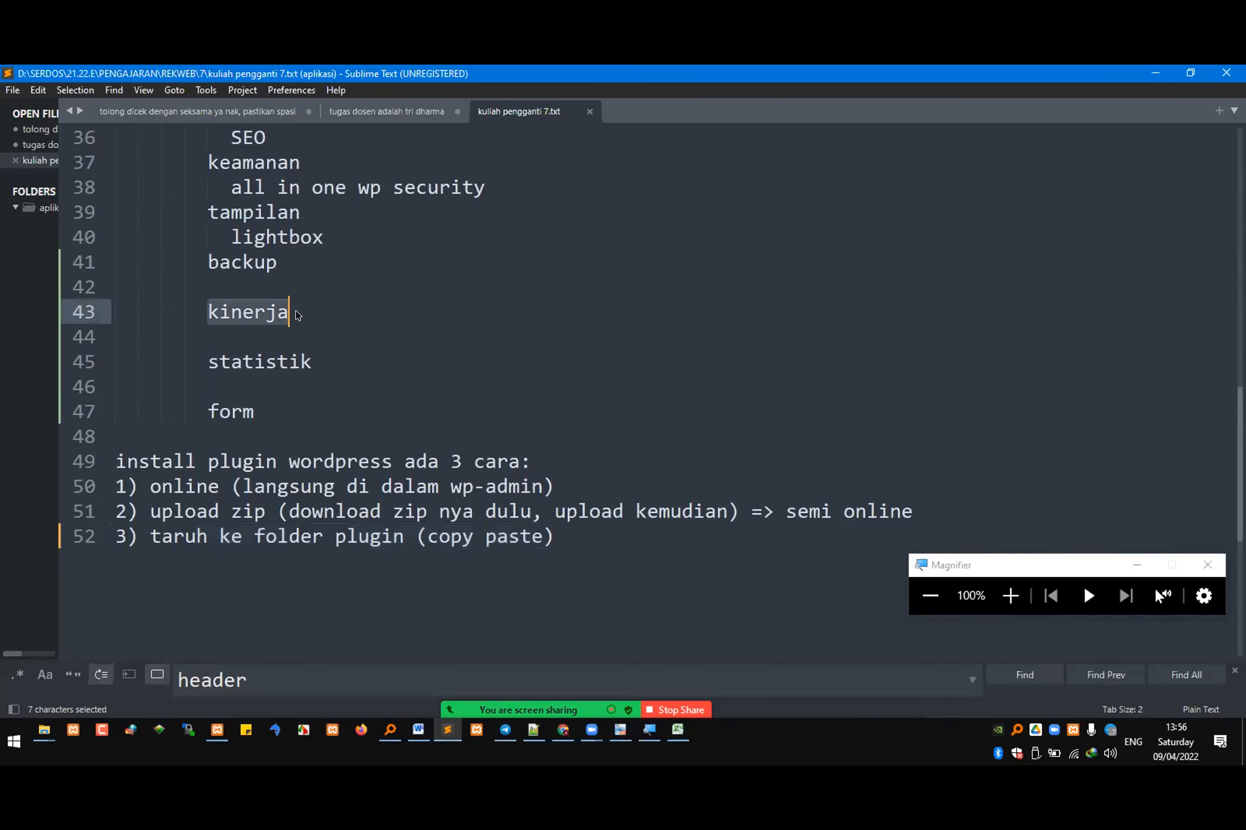
pyautogui.click(288, 334)
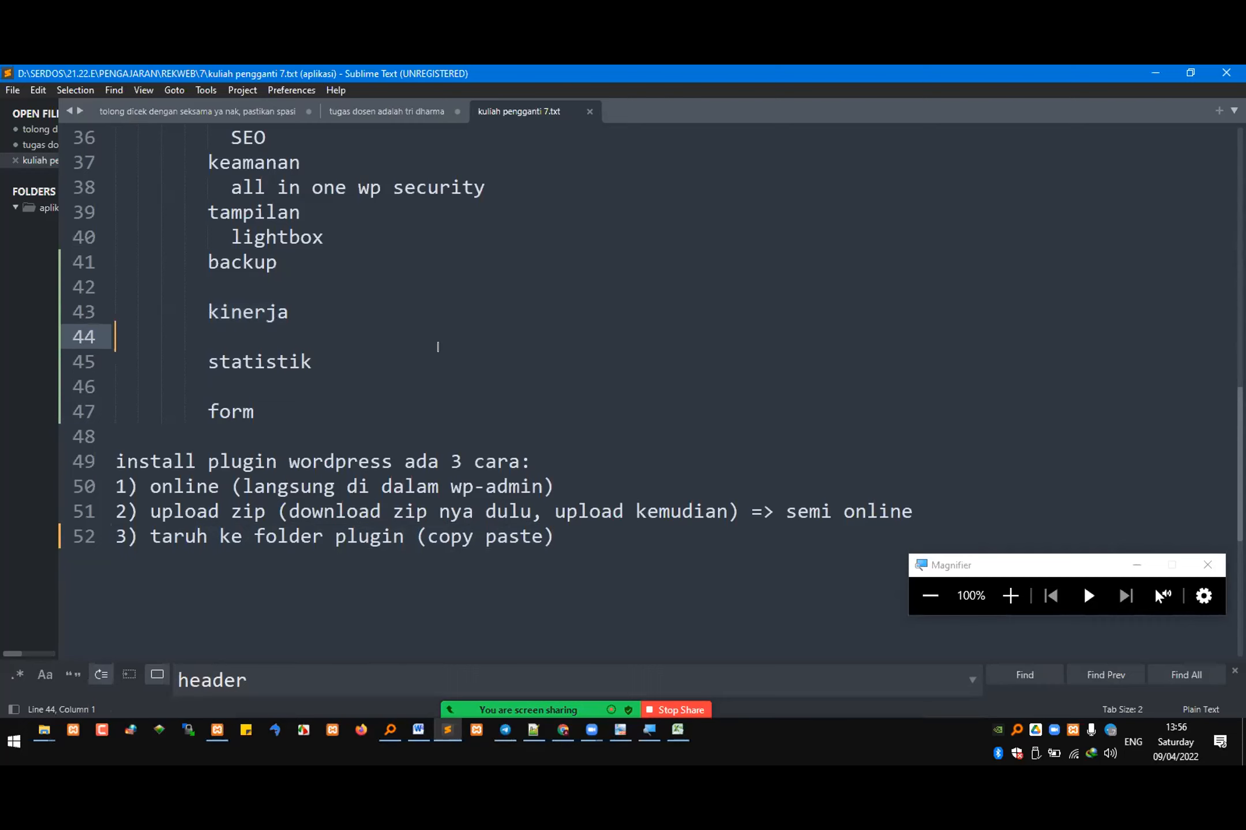
pyautogui.scroll(2, 438, 347)
pyautogui.moveTo(261, 264); pyautogui.dragTo(323, 265)
pyautogui.moveTo(228, 288); pyautogui.dragTo(270, 289)
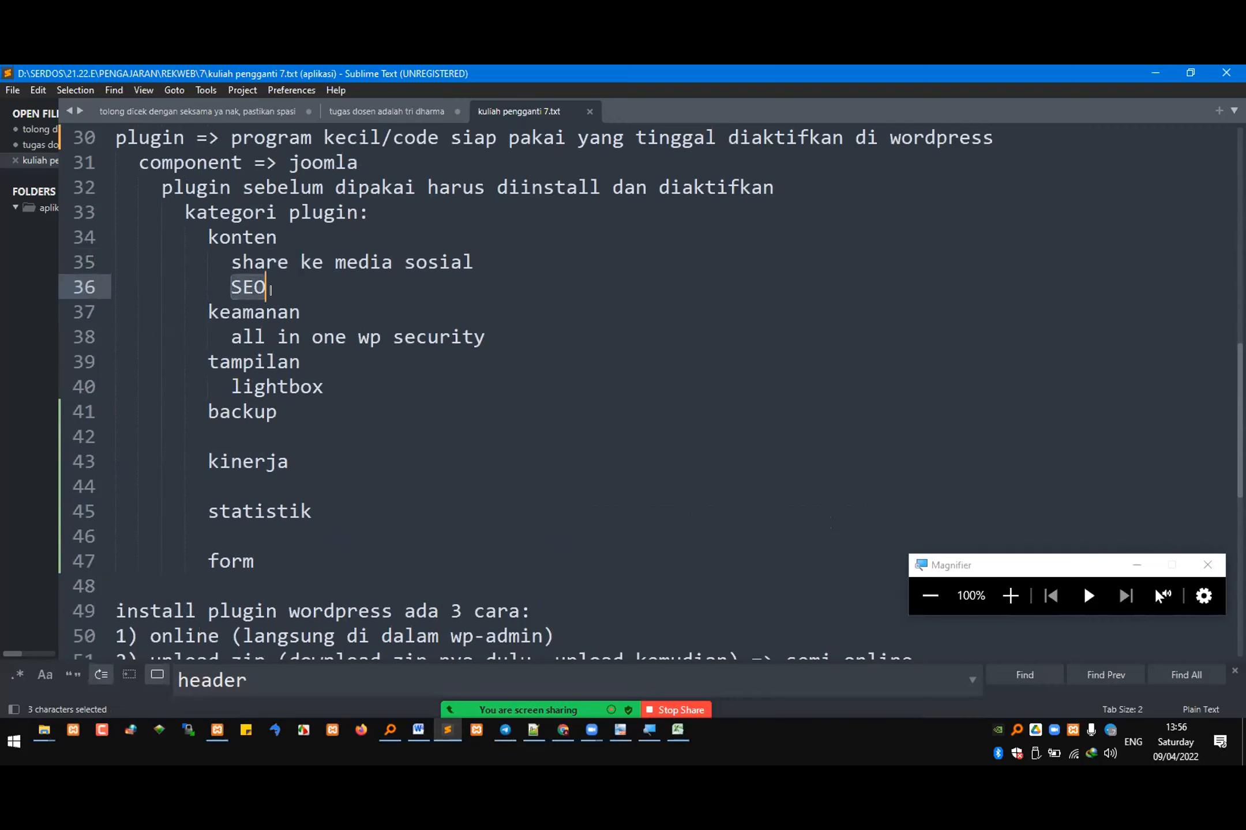
pyautogui.click(263, 337)
pyautogui.click(249, 392)
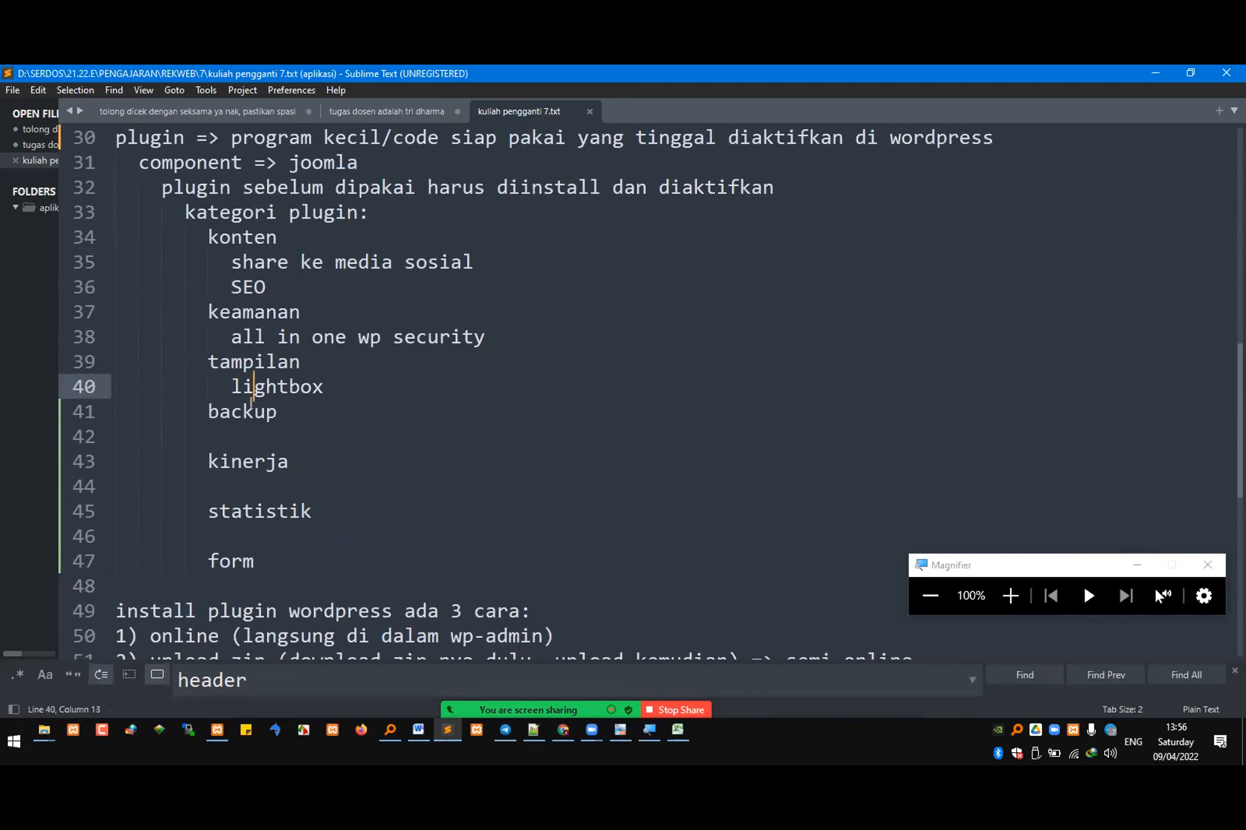
pyautogui.click(257, 438)
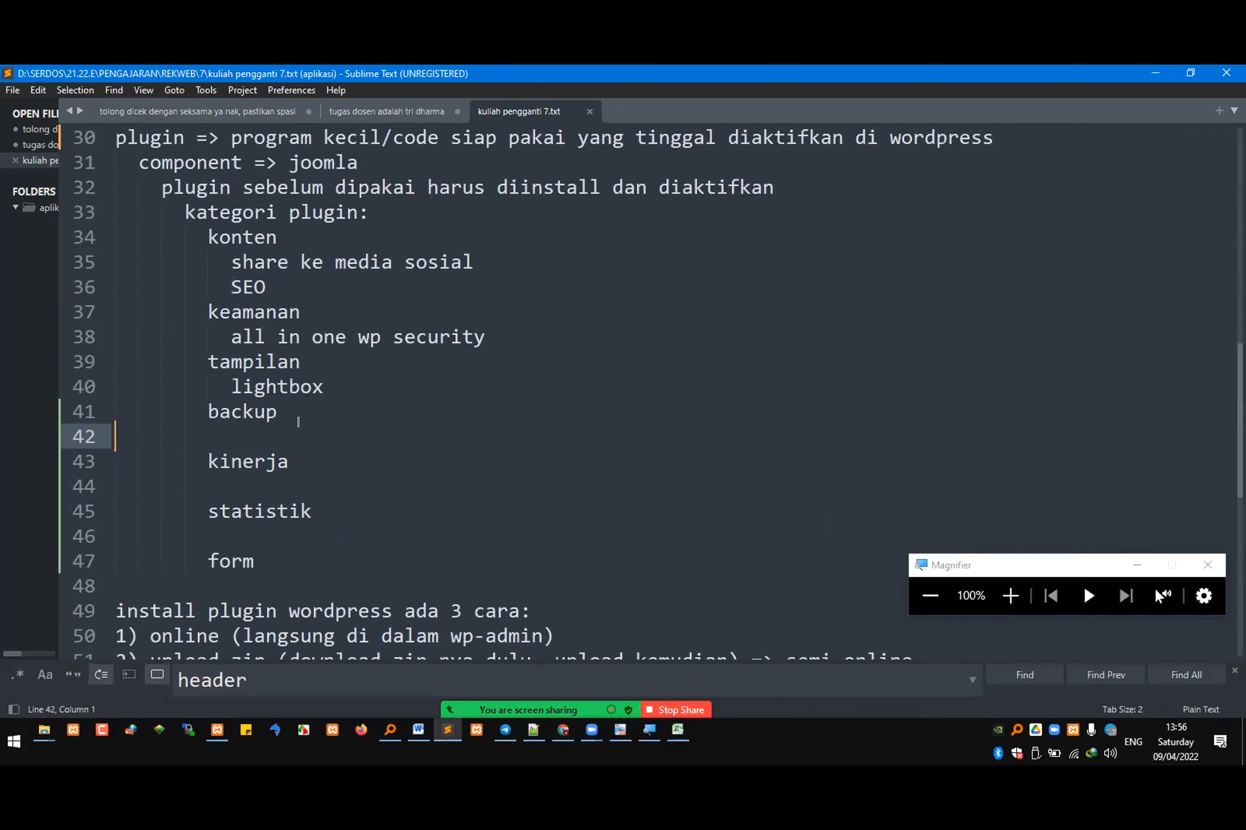
pyautogui.click(558, 726)
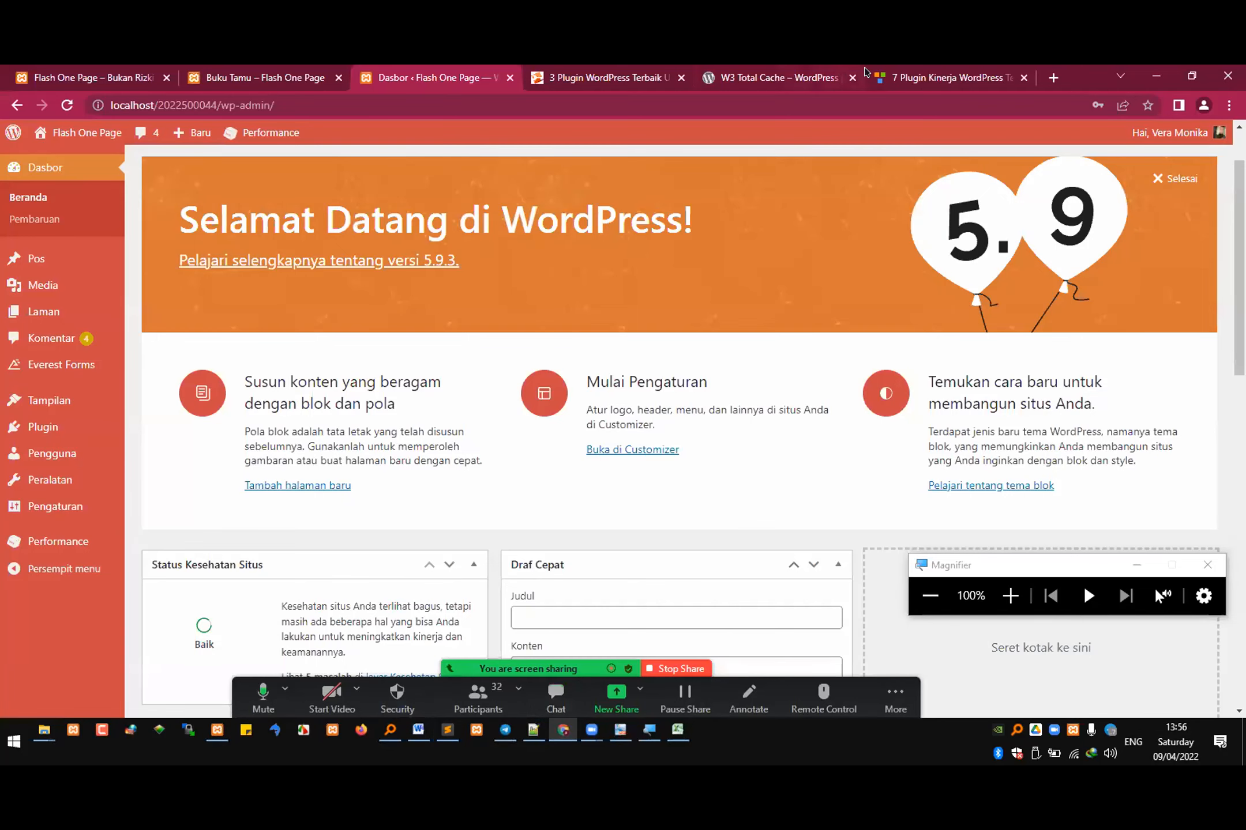
# Step: Search Google for "plugin wordpress untuk backup" in the tab holding the Qwords cache plugin article
pyautogui.click(600, 77)
pyautogui.click(439, 106)
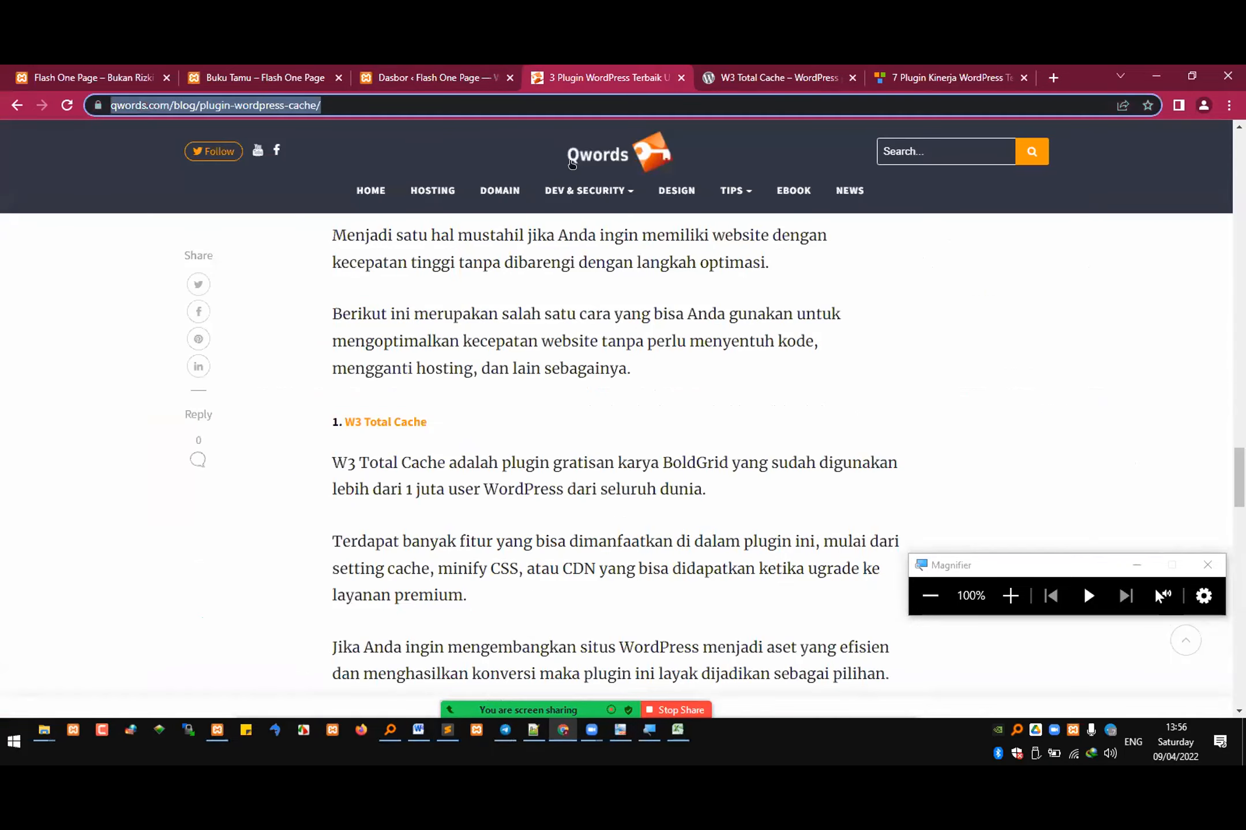
pyautogui.write('p')
pyautogui.press('BackSpace')
pyautogui.write('ppl')
pyautogui.press('BackSpace')
pyautogui.press('BackSpace')
pyautogui.write('lugin wordpress ')
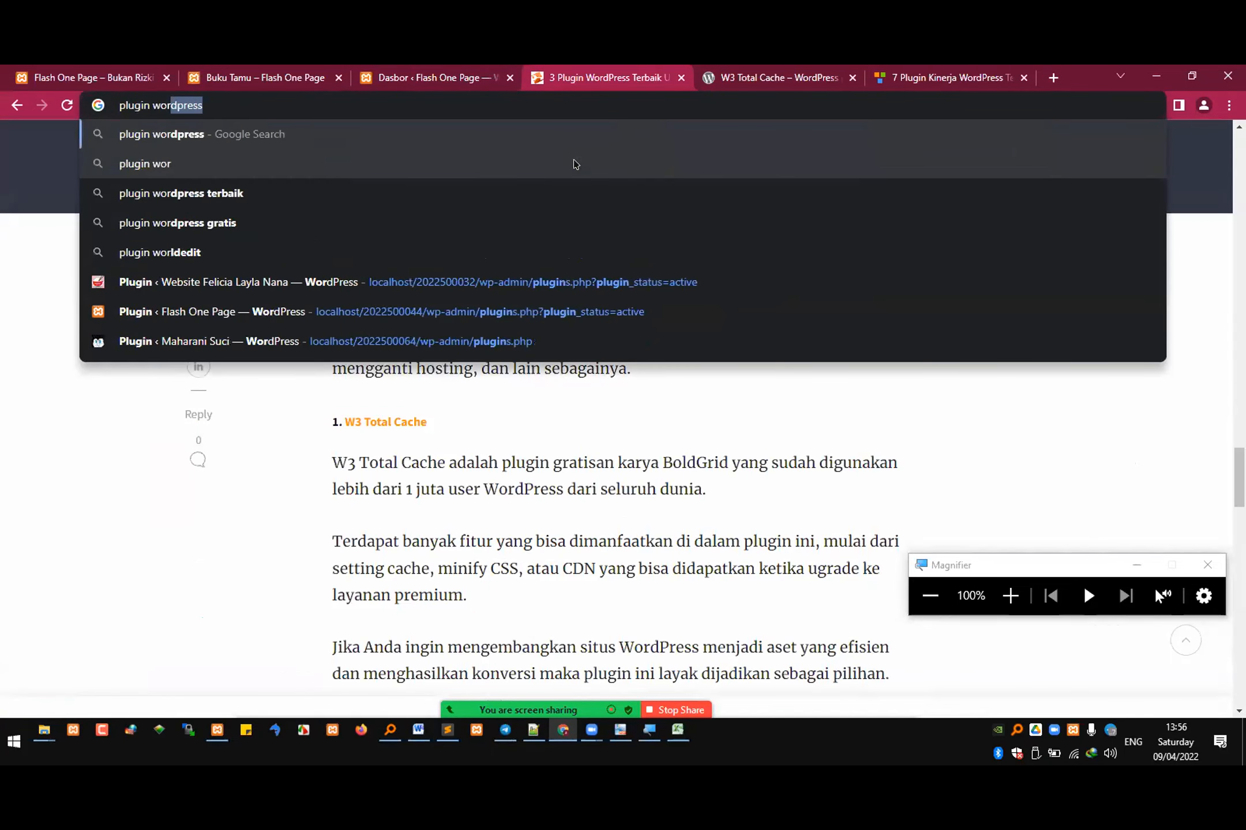
pyautogui.write('untuk backup')
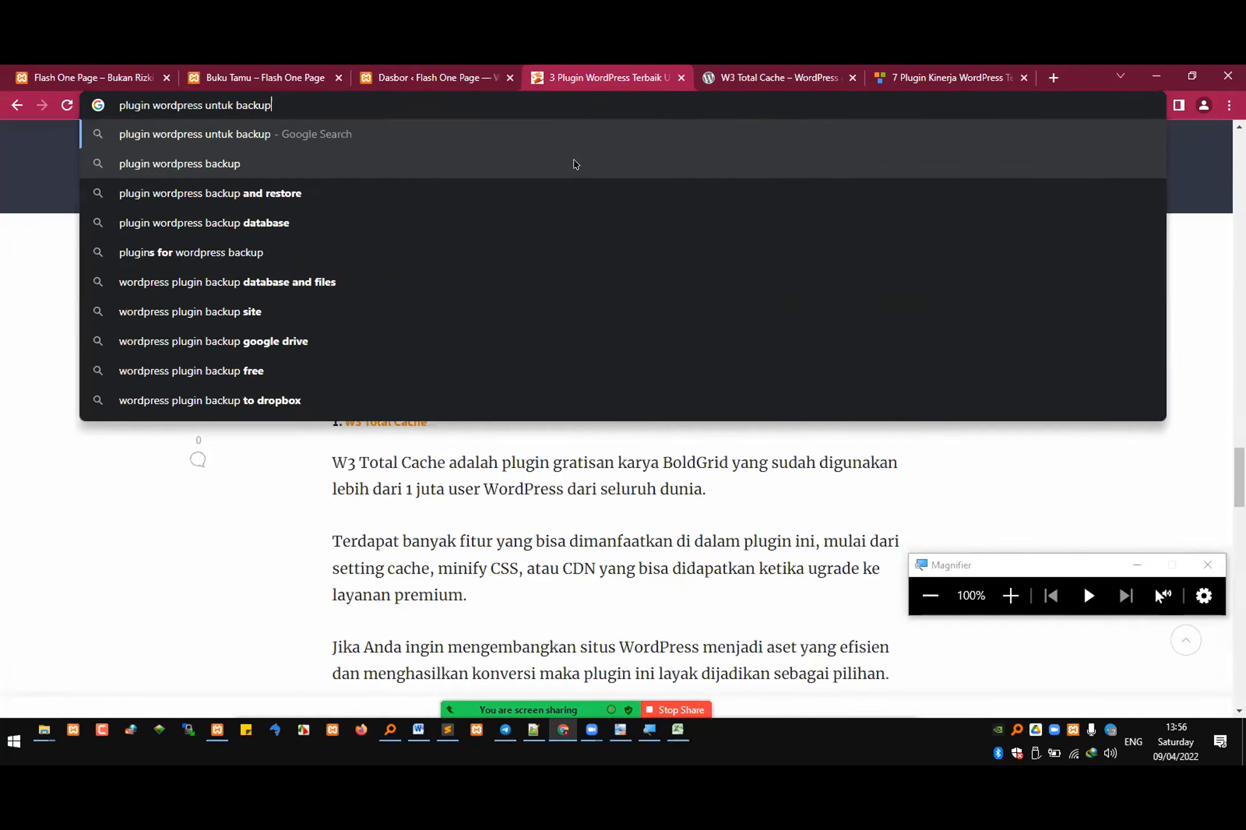
pyautogui.press('Return')
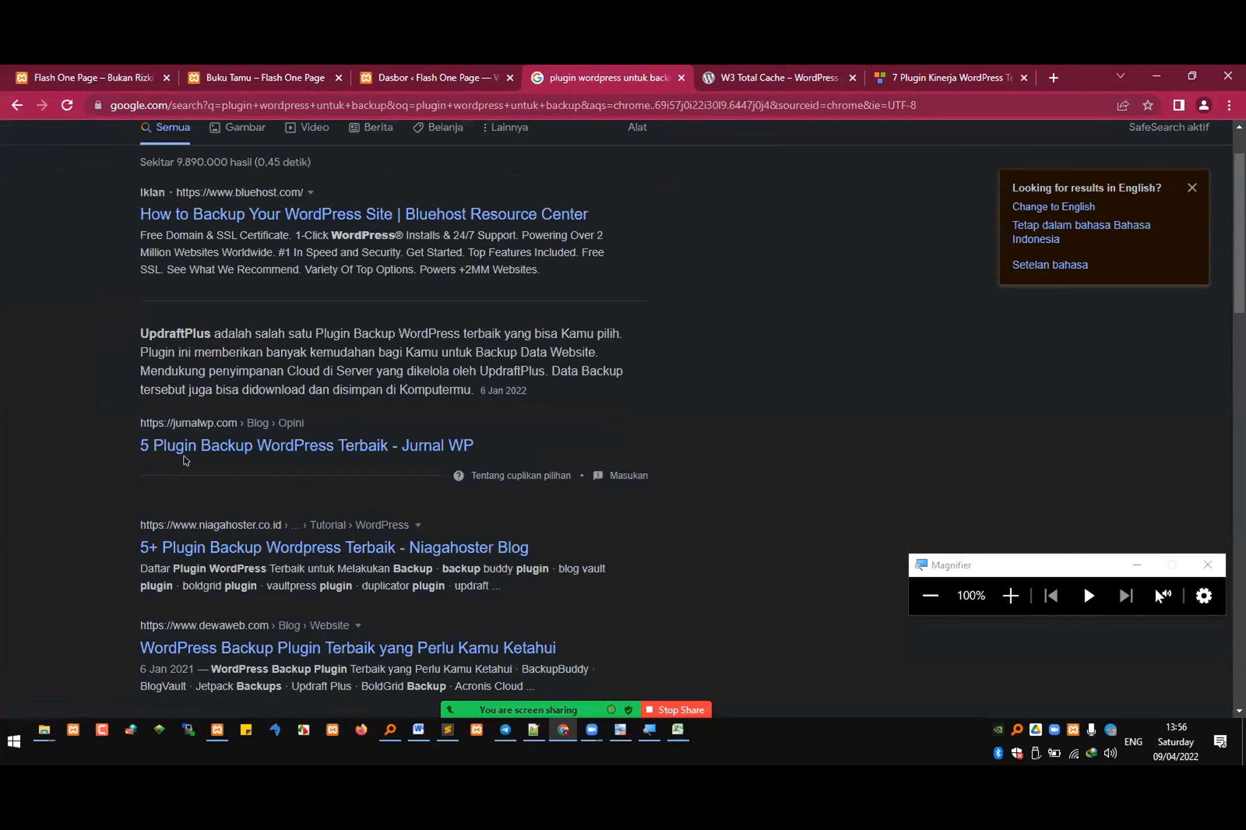
# Step: Open the Jurnal WP article "5 Plugin Backup WordPress Terbaik" and review its backup plugins from UpdraftPlus through BlogVault and the conclusion
pyautogui.click(261, 448)
pyautogui.scroll(-7, 538, 531)
pyautogui.scroll(-5, 578, 521)
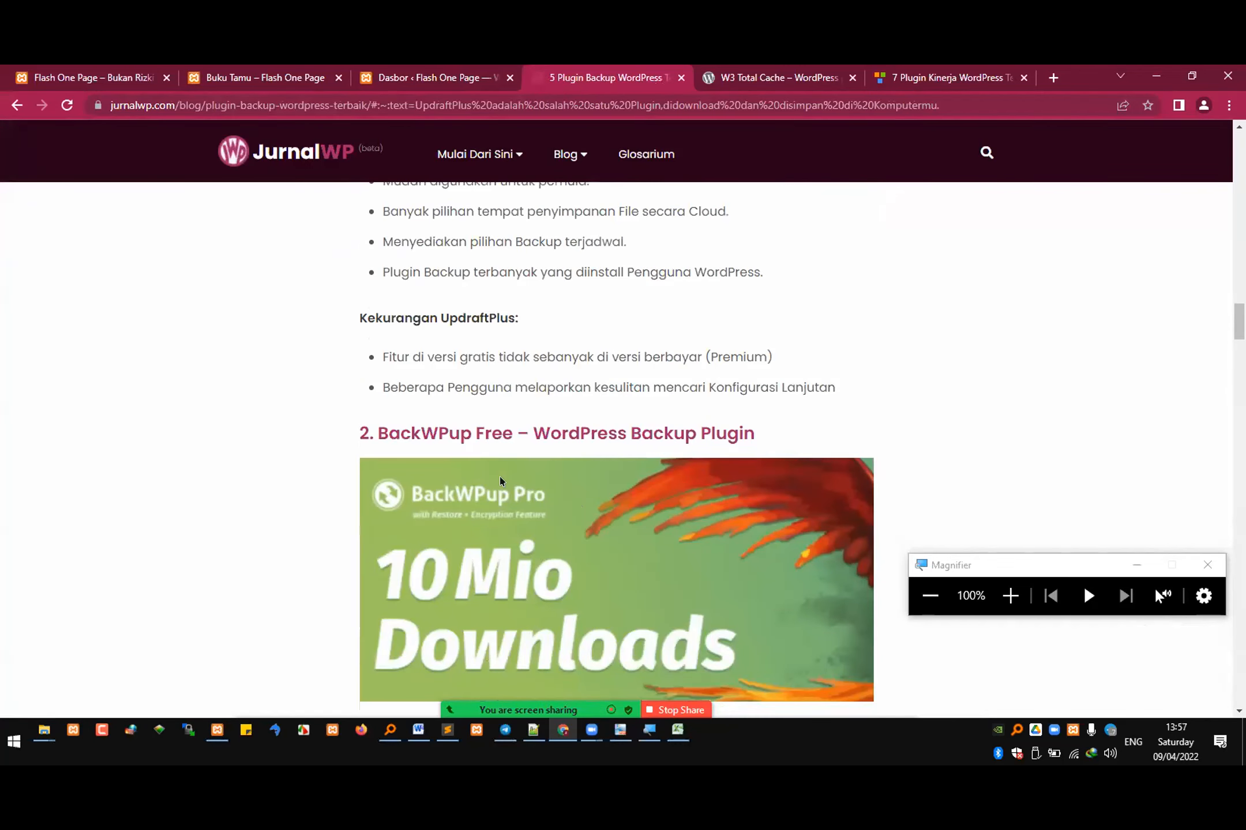
pyautogui.scroll(3, 514, 521)
pyautogui.scroll(10, 515, 522)
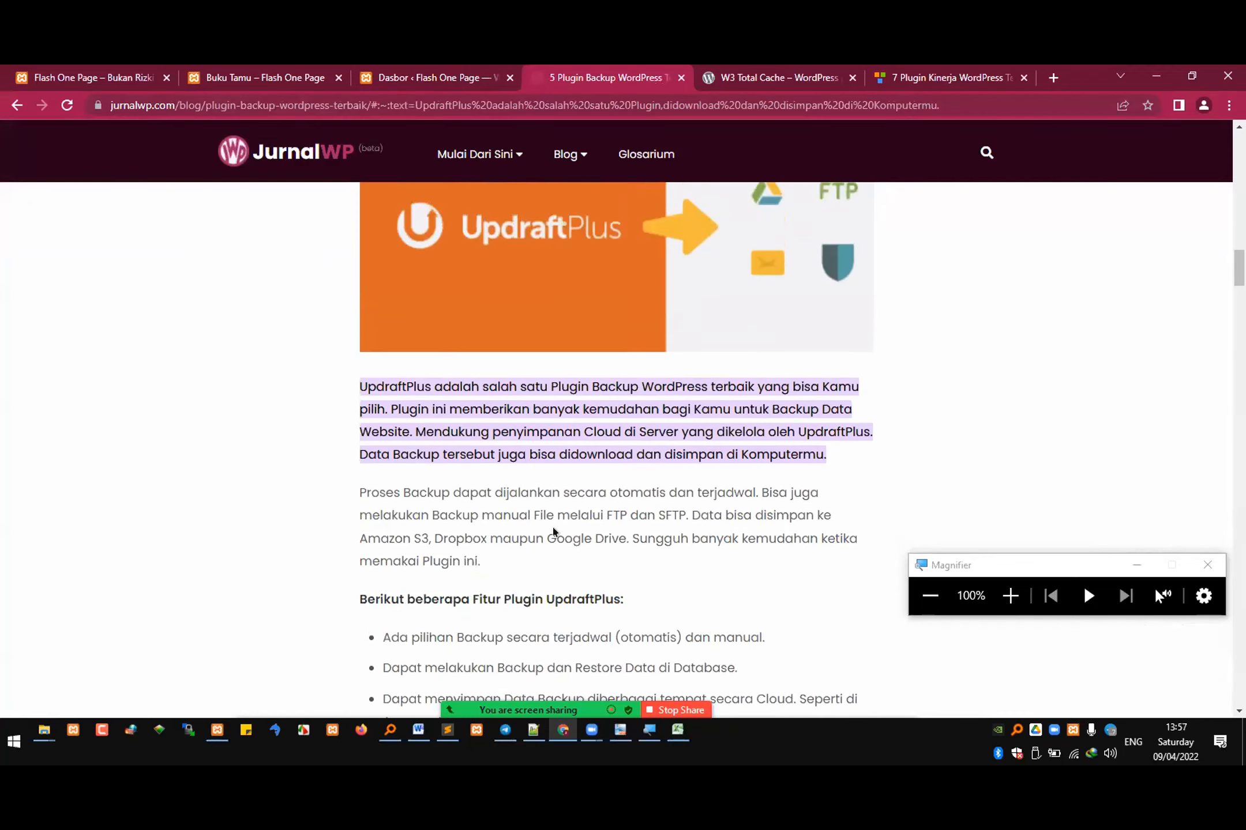
pyautogui.scroll(-15, 473, 534)
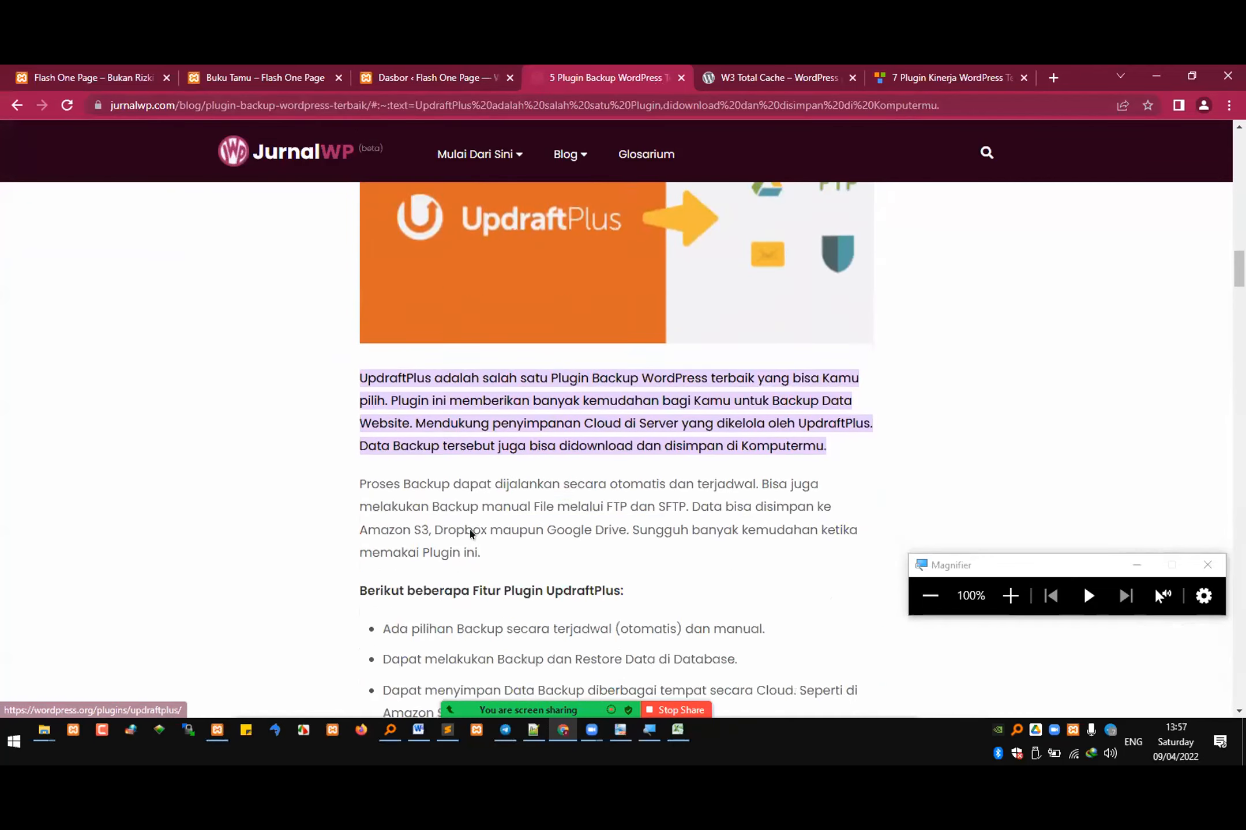
pyautogui.scroll(-15, 564, 606)
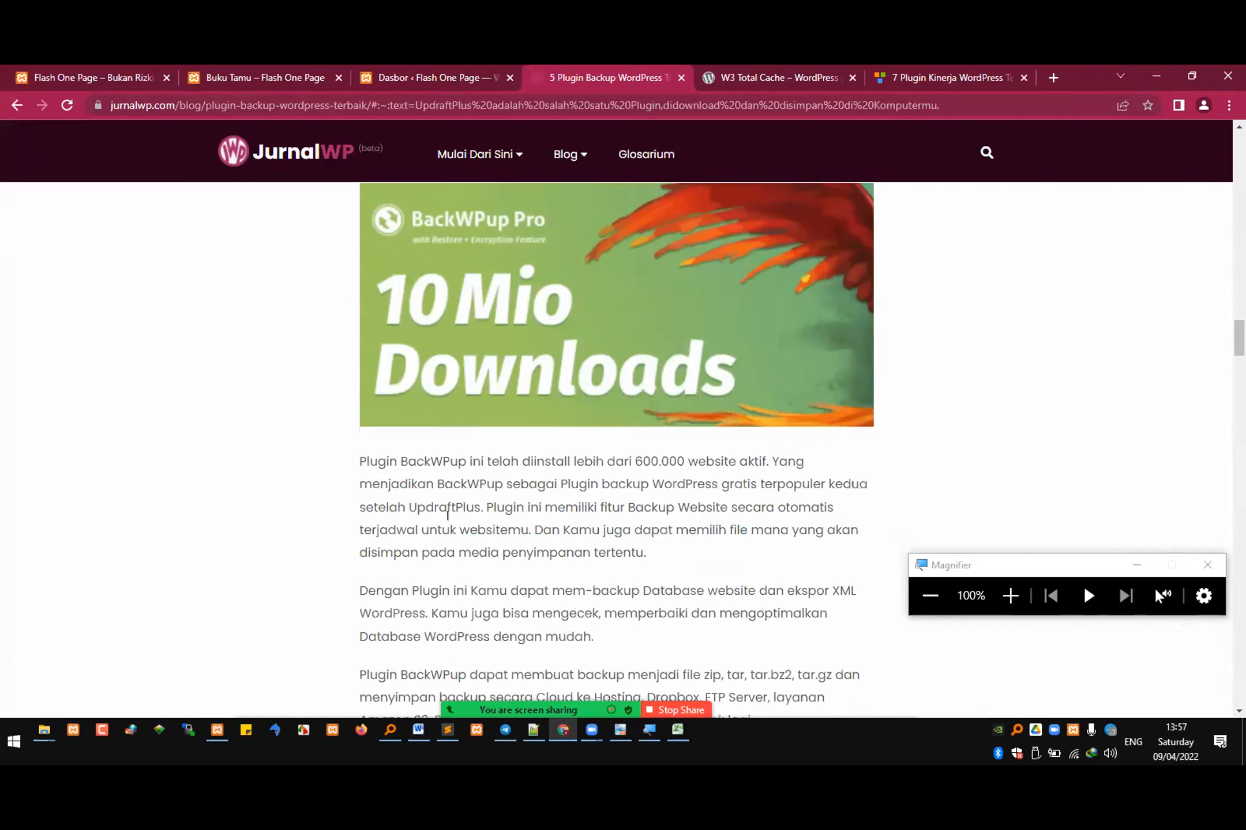
pyautogui.scroll(-15, 492, 534)
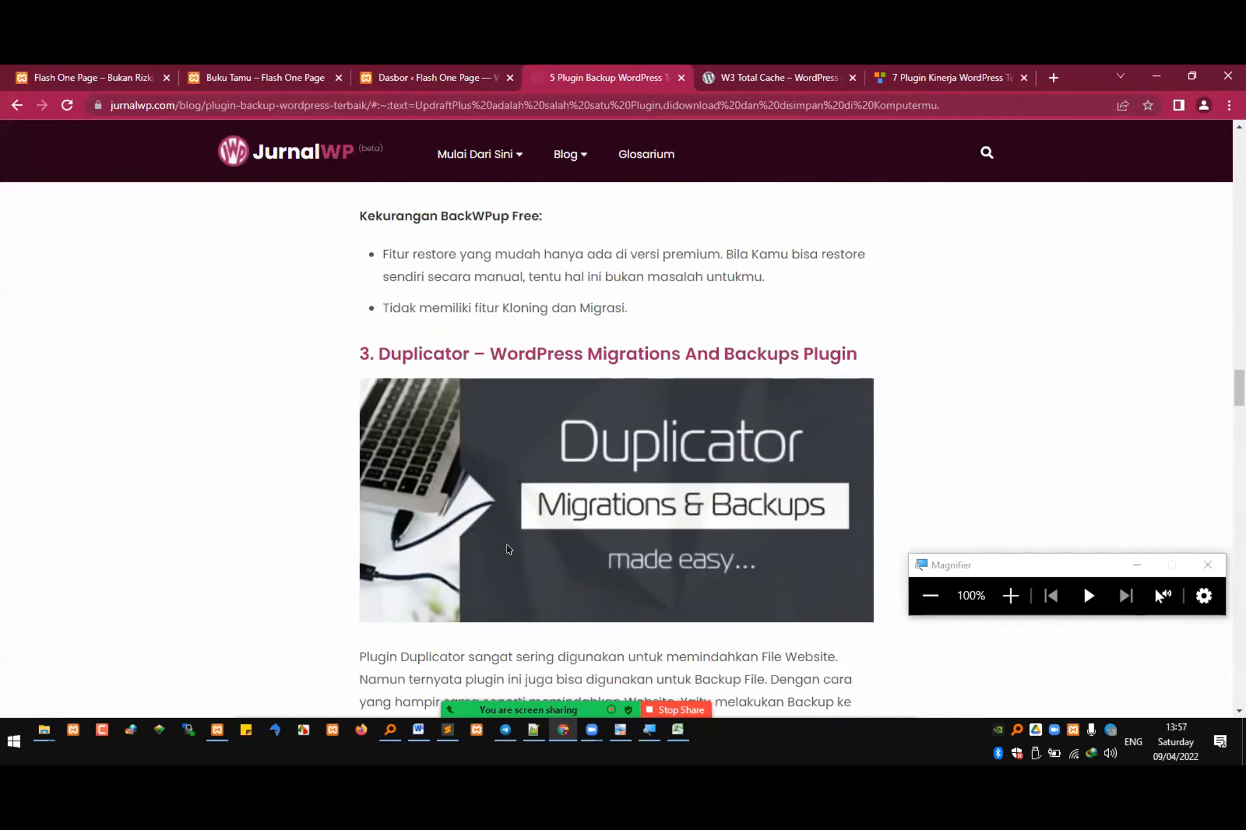
pyautogui.scroll(-4, 526, 539)
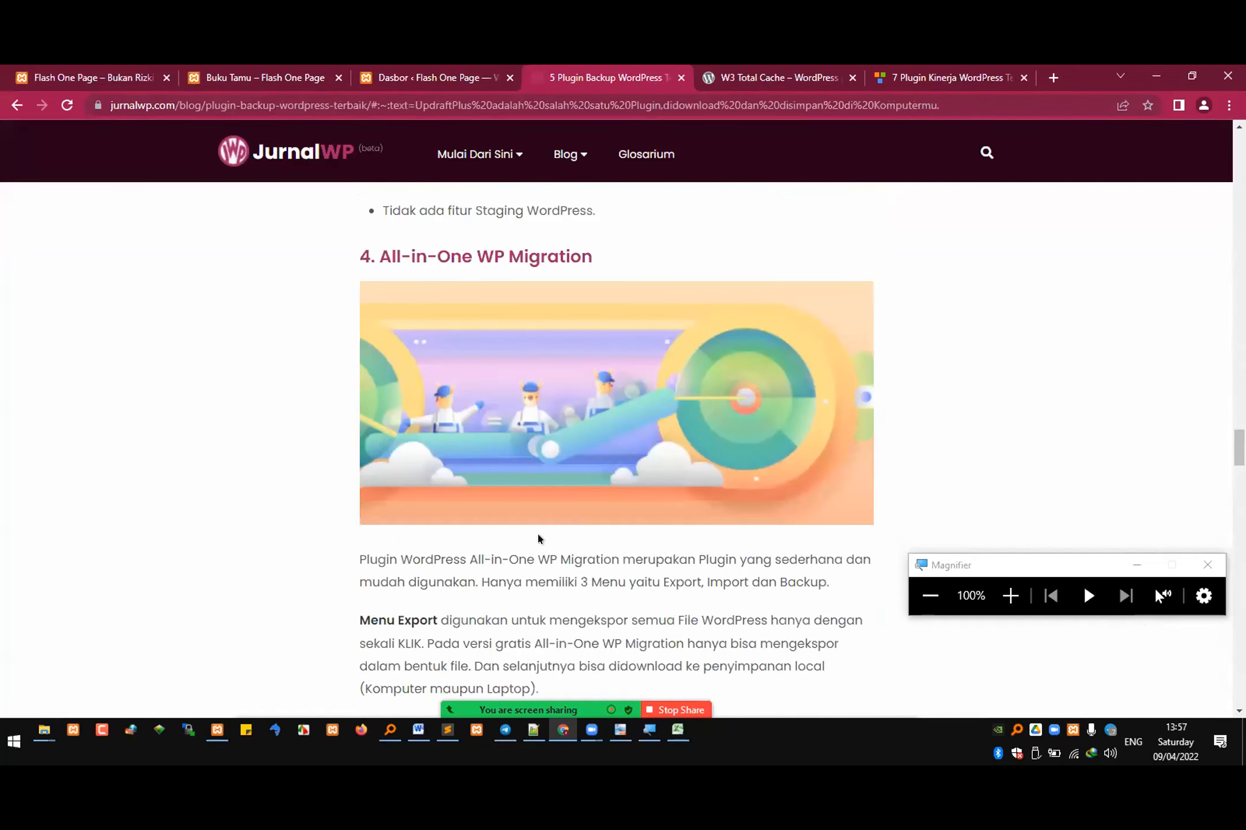
pyautogui.scroll(-16, 499, 254)
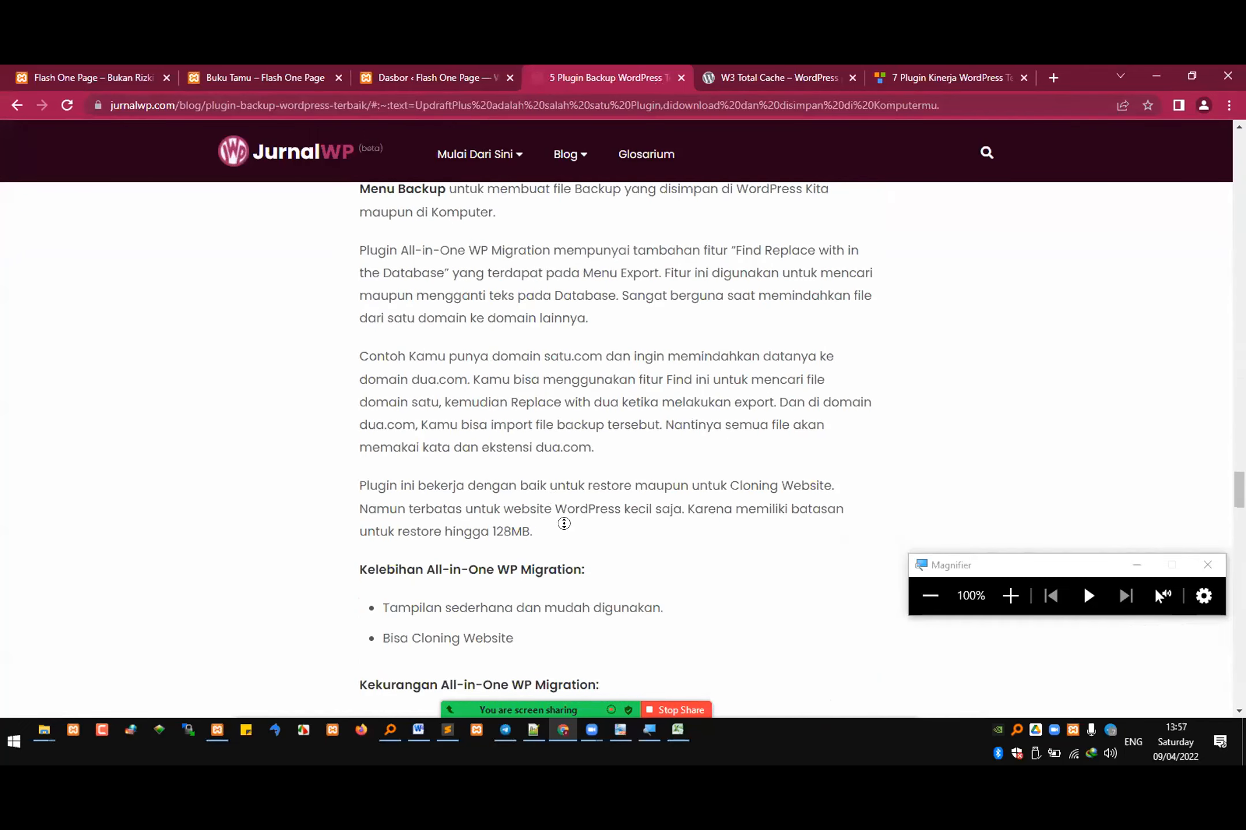
pyautogui.scroll(-3, 329, 518)
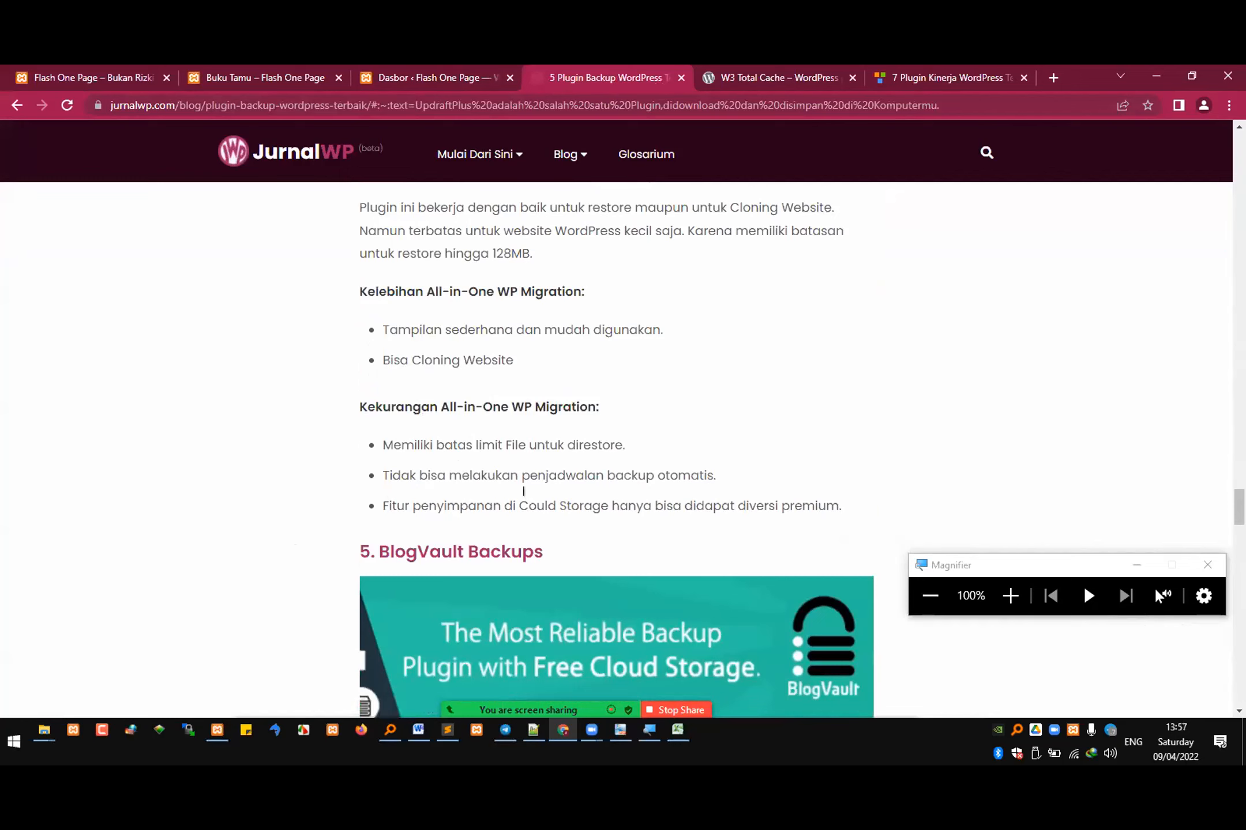
pyautogui.scroll(-15, 493, 570)
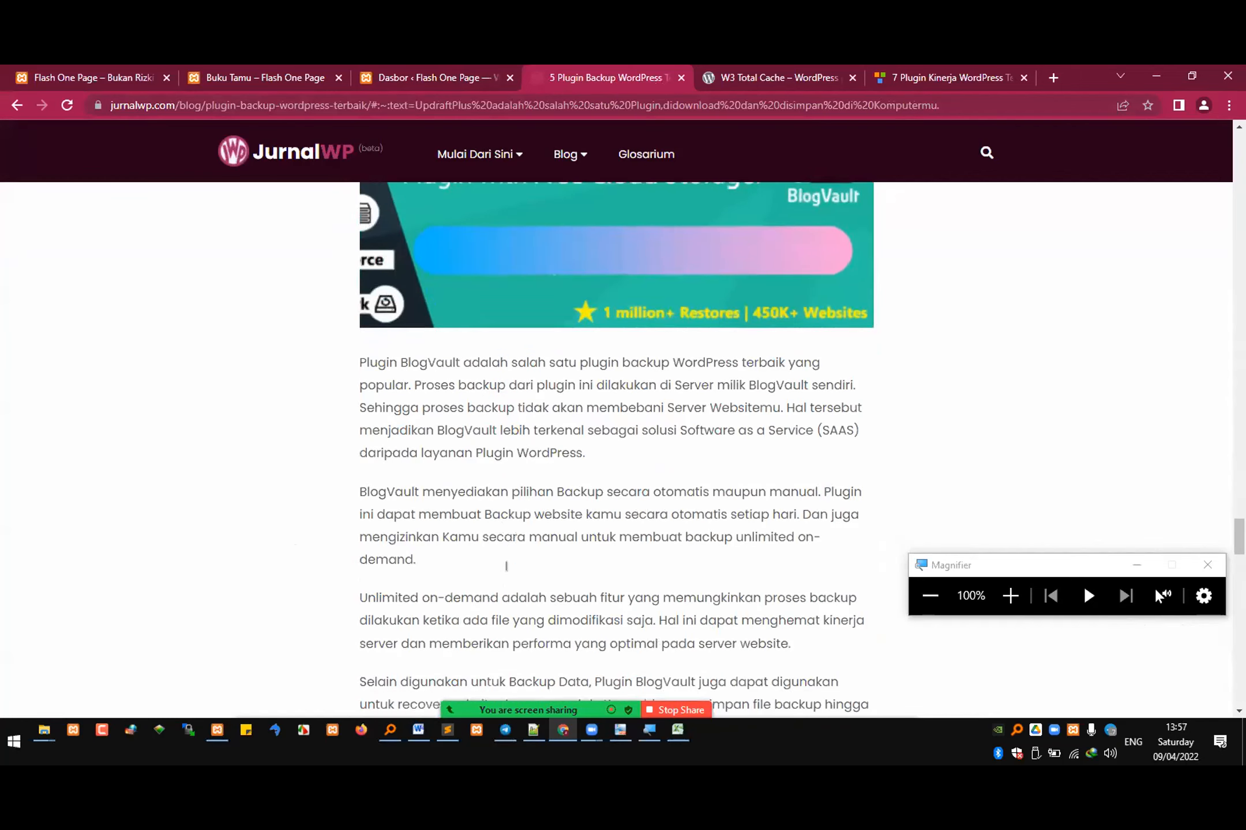
pyautogui.scroll(-5, 540, 560)
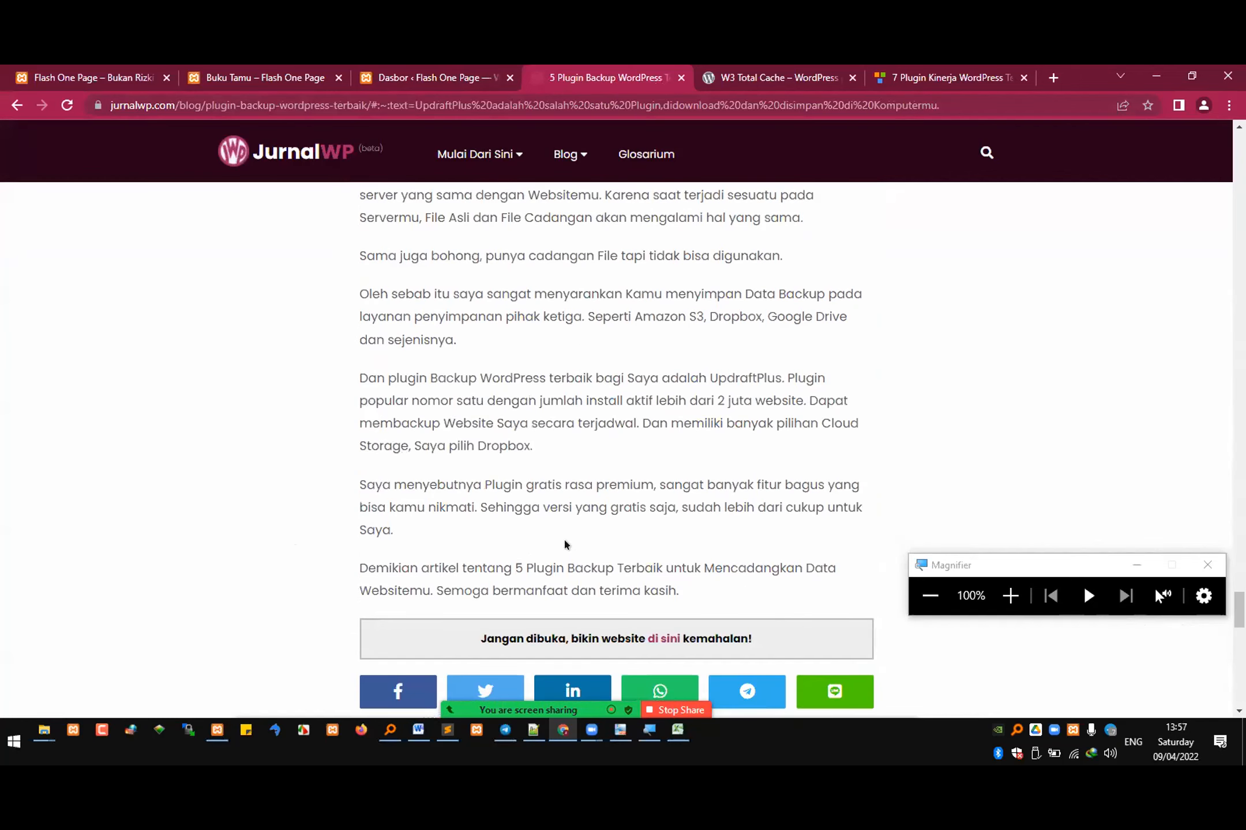
# Step: Return to the WordPress admin, open the installed plugins list, and highlight the names Contact Form 7 and Everest Forms
pyautogui.click(445, 733)
pyautogui.click(446, 732)
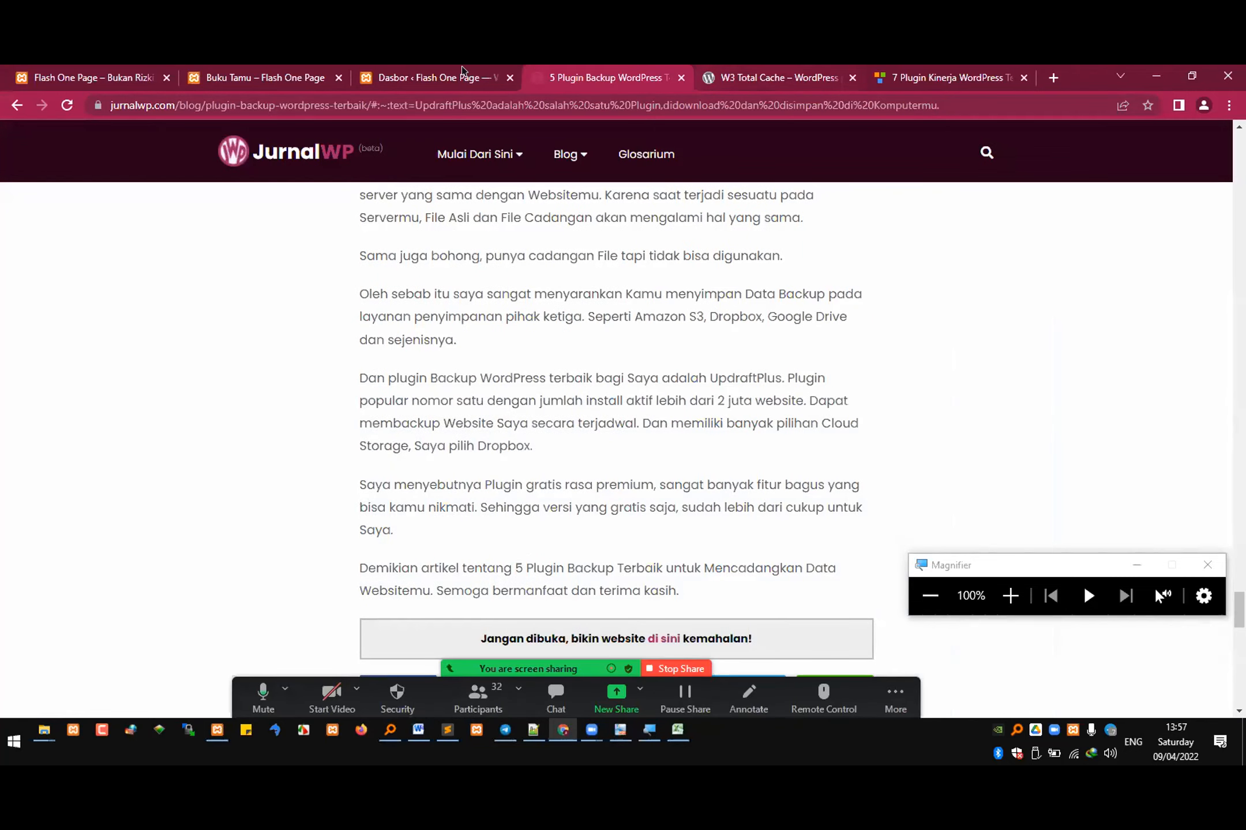
pyautogui.click(436, 78)
pyautogui.moveTo(43, 427)
pyautogui.click(185, 431)
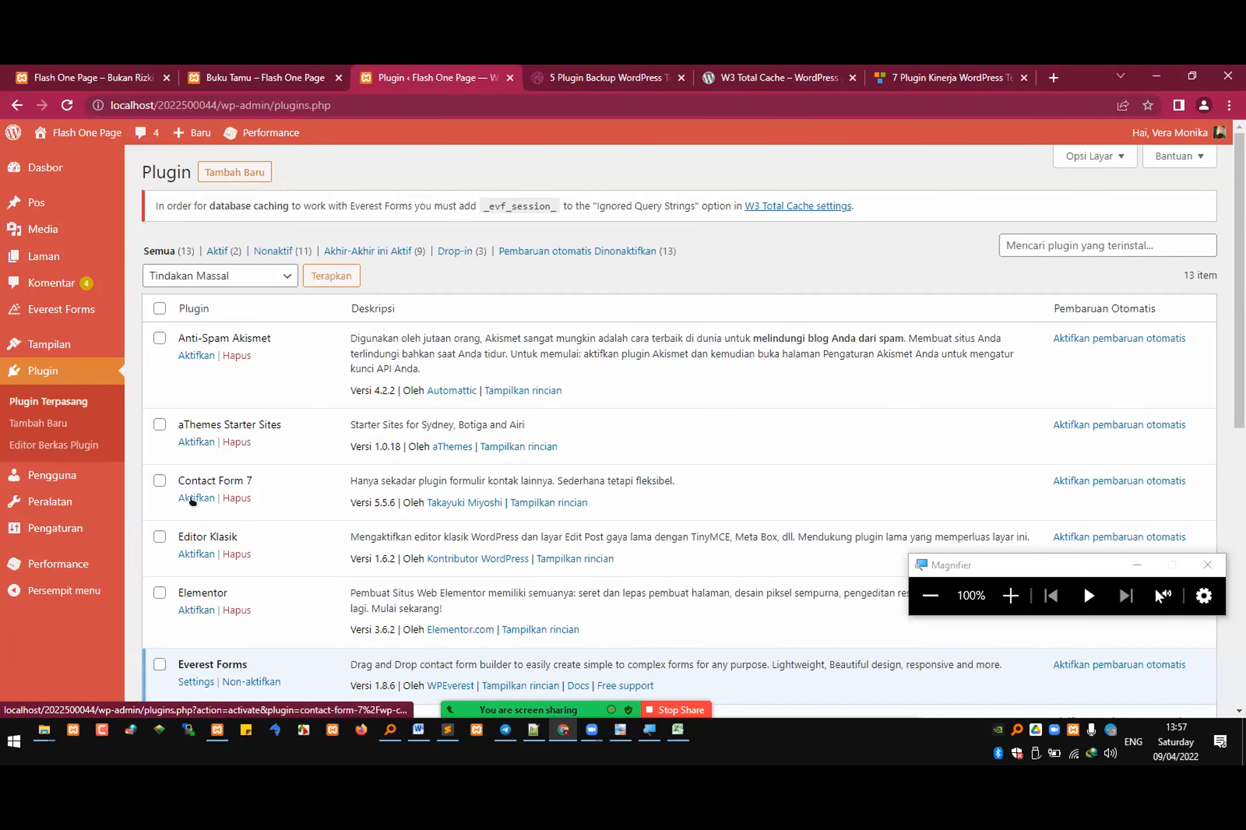
pyautogui.scroll(-2, 256, 614)
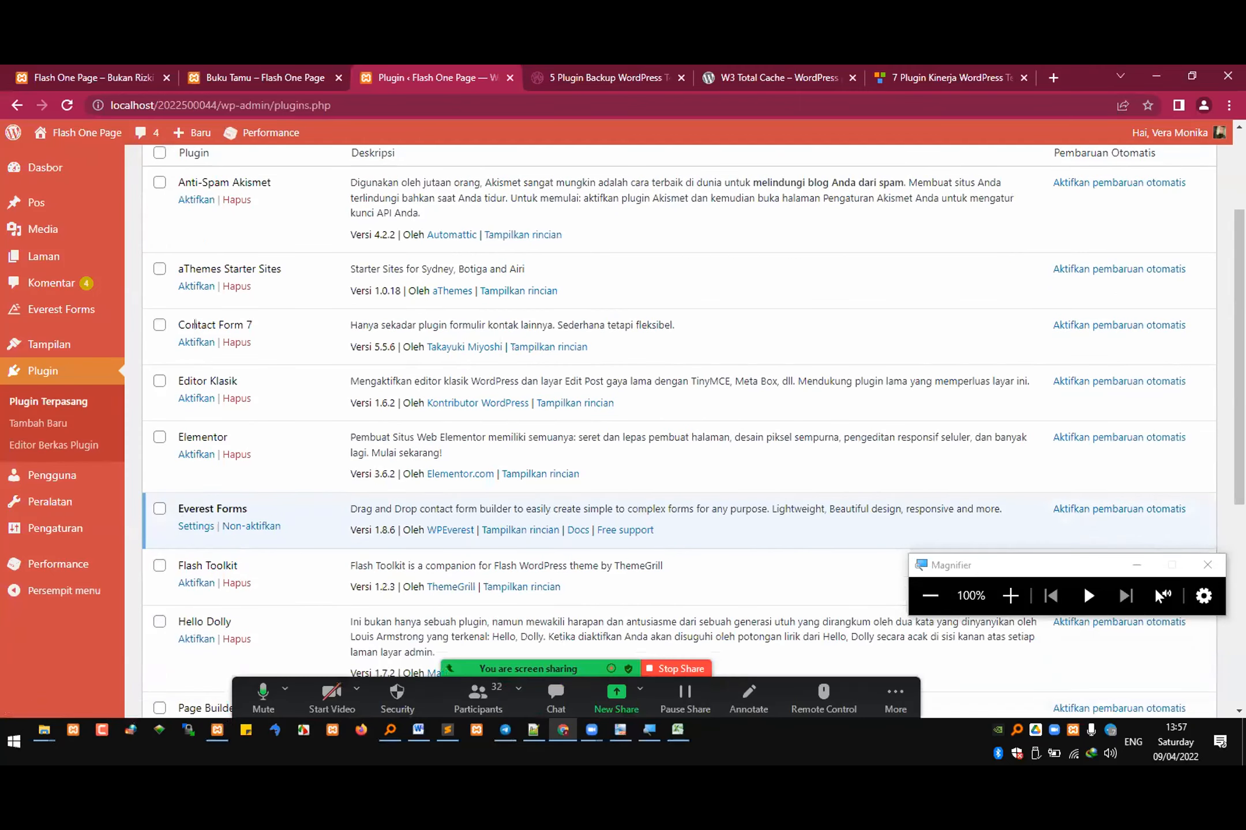
pyautogui.moveTo(184, 324); pyautogui.dragTo(293, 325)
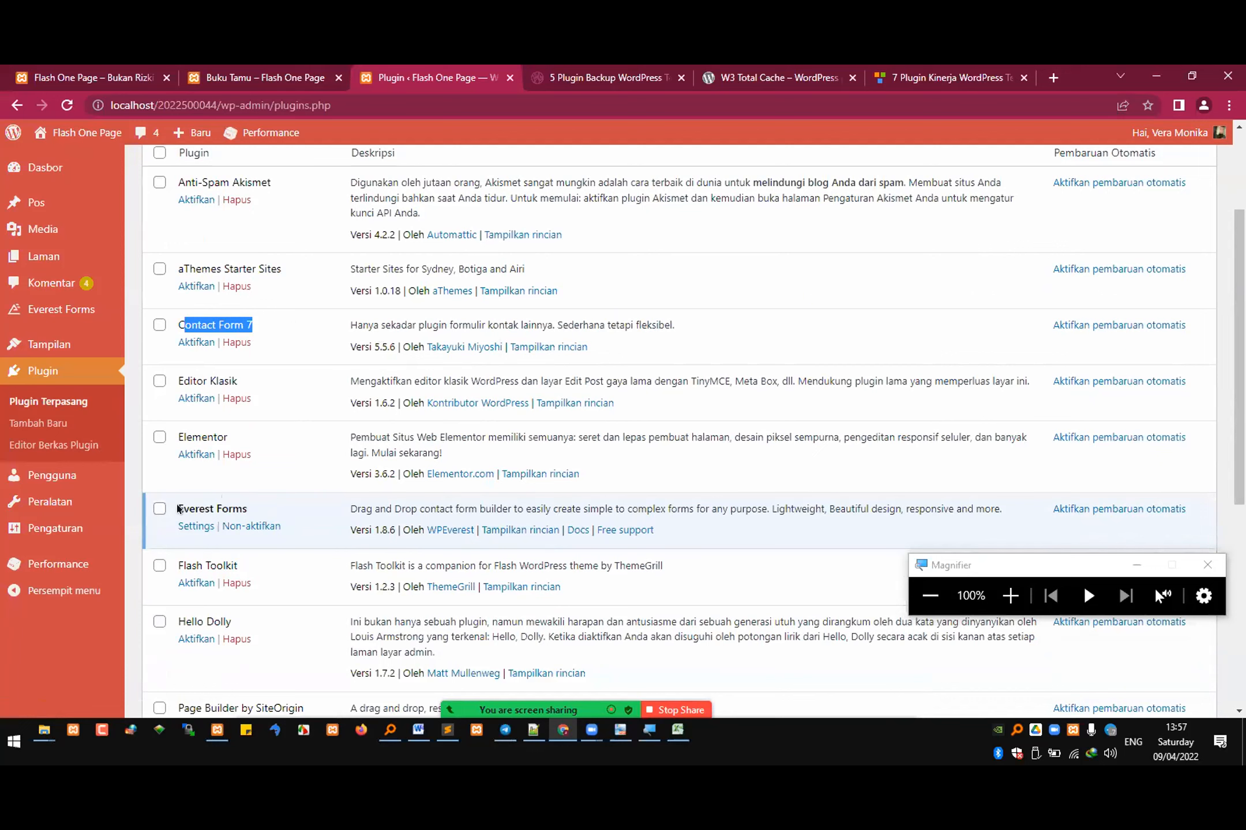
pyautogui.moveTo(173, 509); pyautogui.dragTo(257, 489)
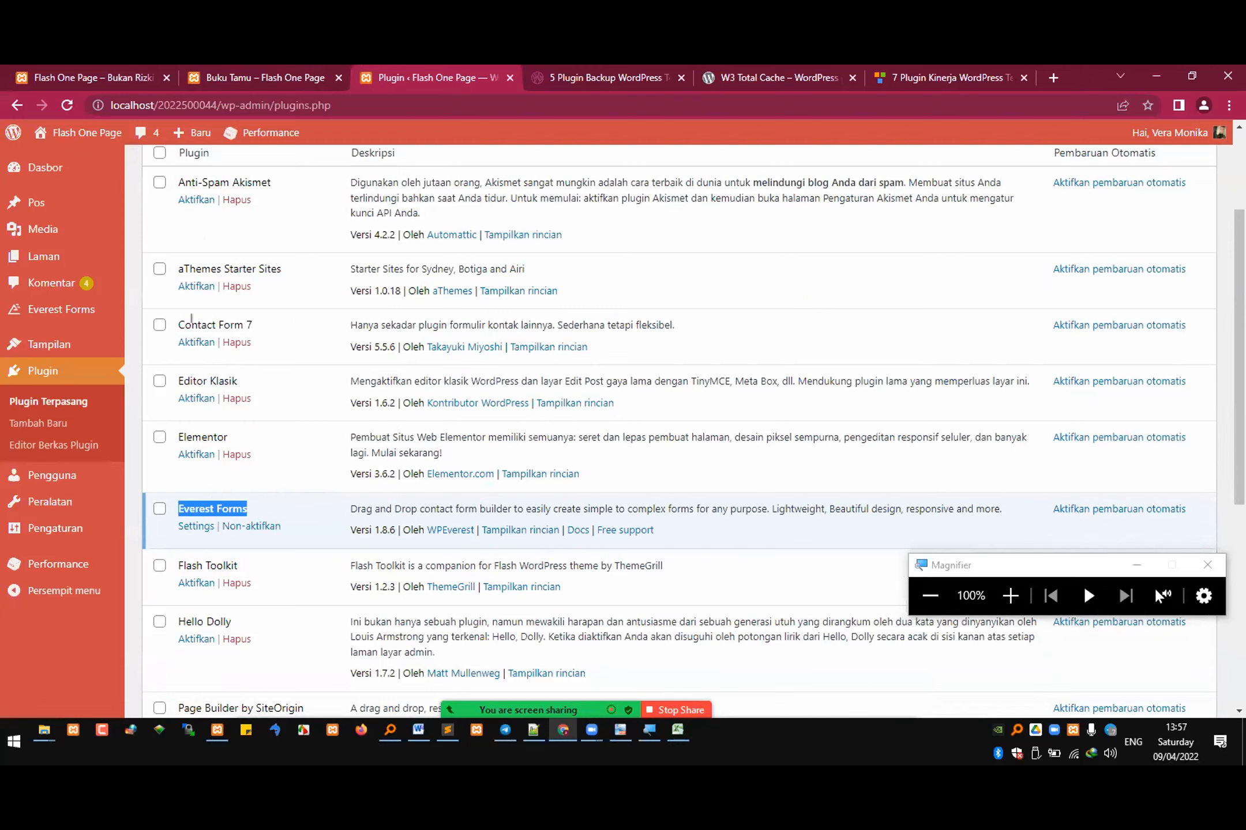
# Step: Switch to the Soal UTS document in Word and highlight "kategori plugin yang sama, hanya akan dihitung 1 plugin" in question 11
pyautogui.click(418, 729)
pyautogui.scroll(5, 751, 405)
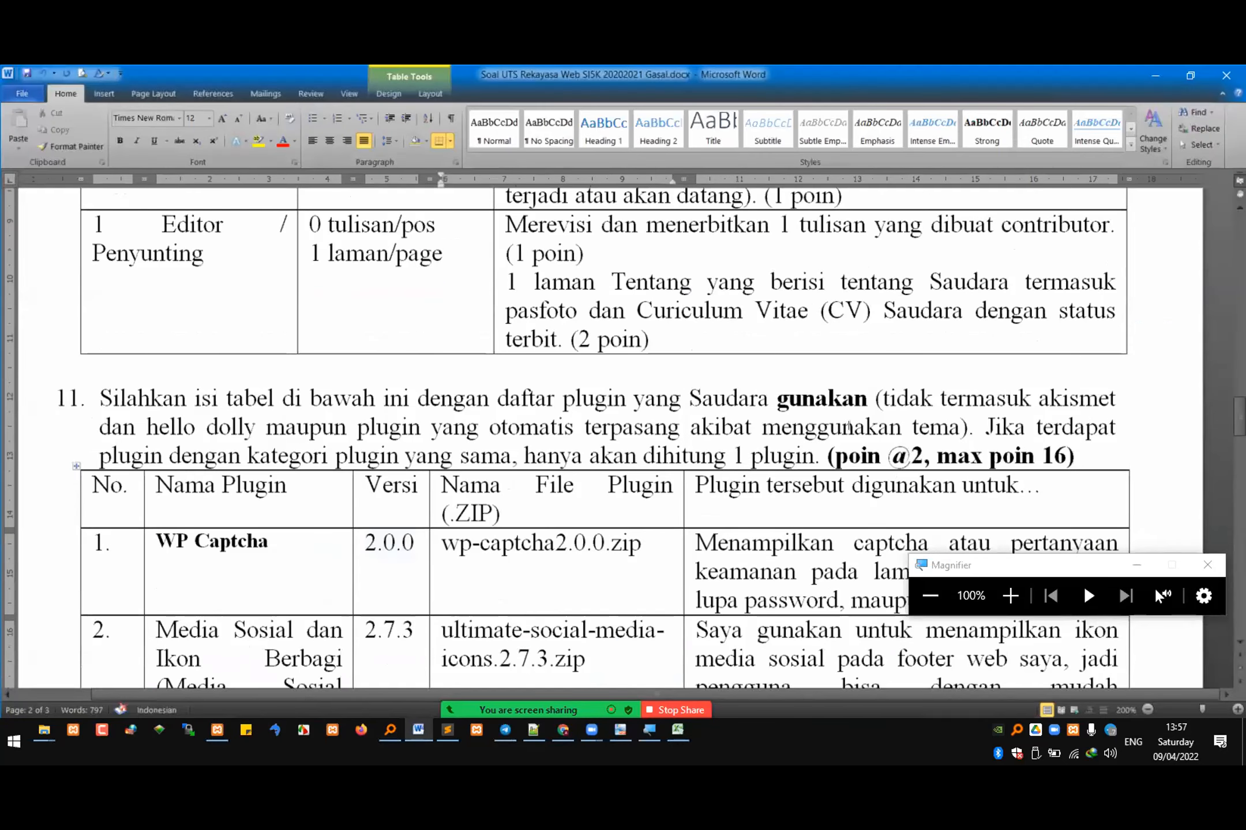
pyautogui.moveTo(273, 449); pyautogui.dragTo(787, 451)
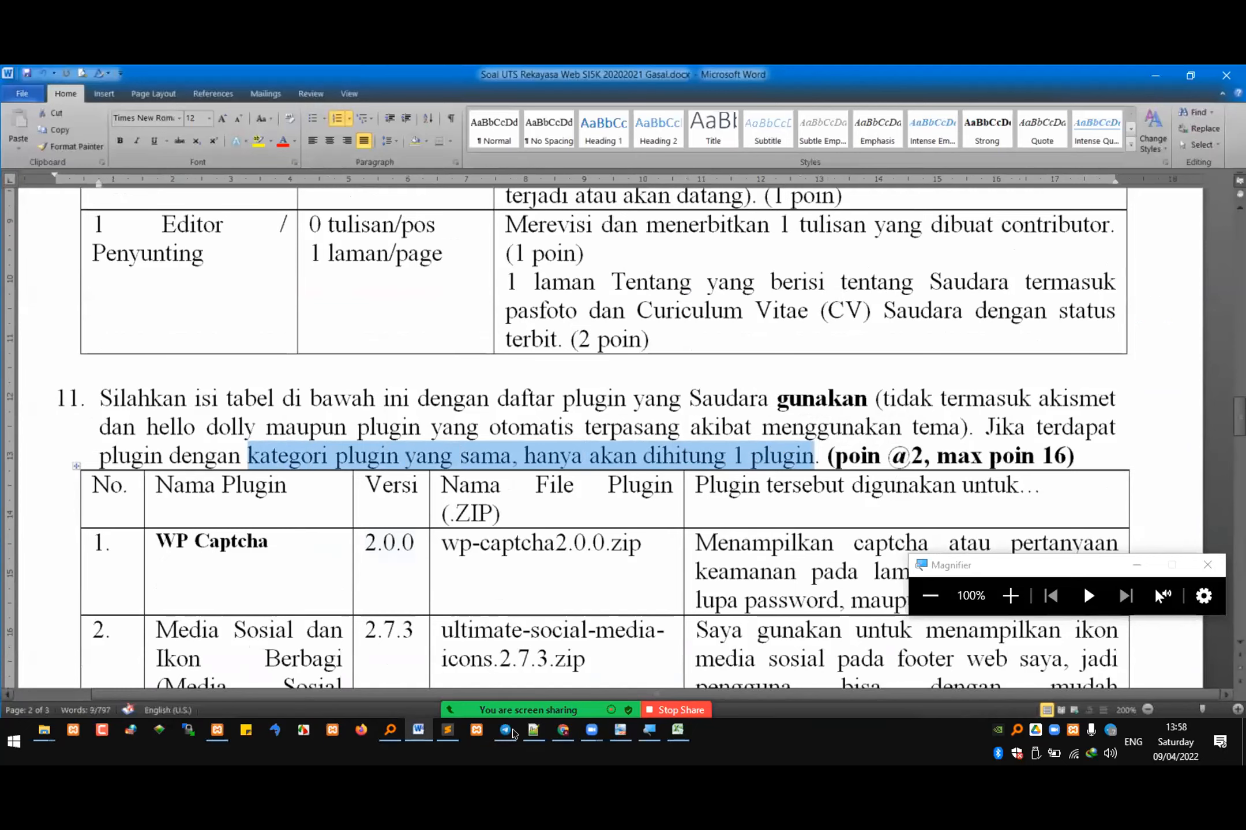
# Step: Show the Zoom participants list over the WordPress plugins page, move Magnifier clear of it, and view the end of the list
pyautogui.moveTo(513, 725)
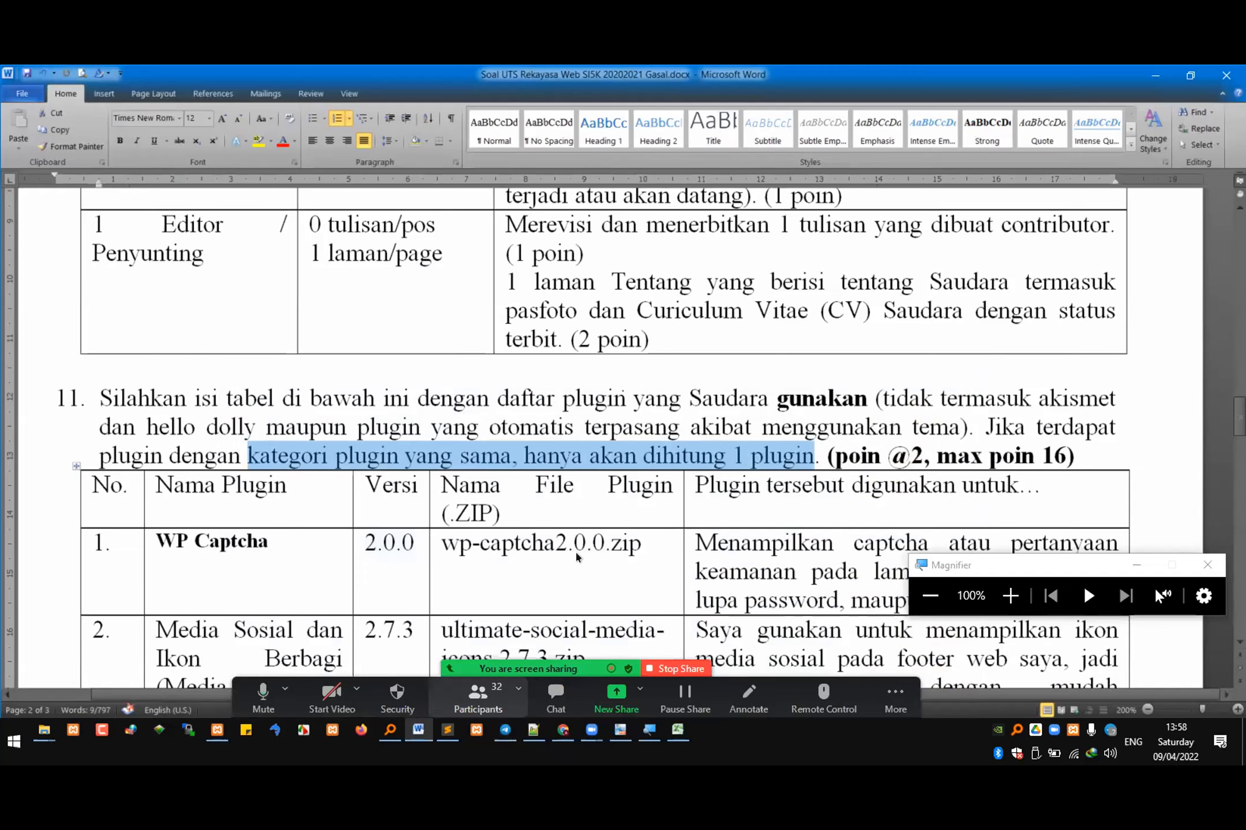
pyautogui.hotkey('alt', 'Tab')
pyautogui.scroll(-4, 643, 496)
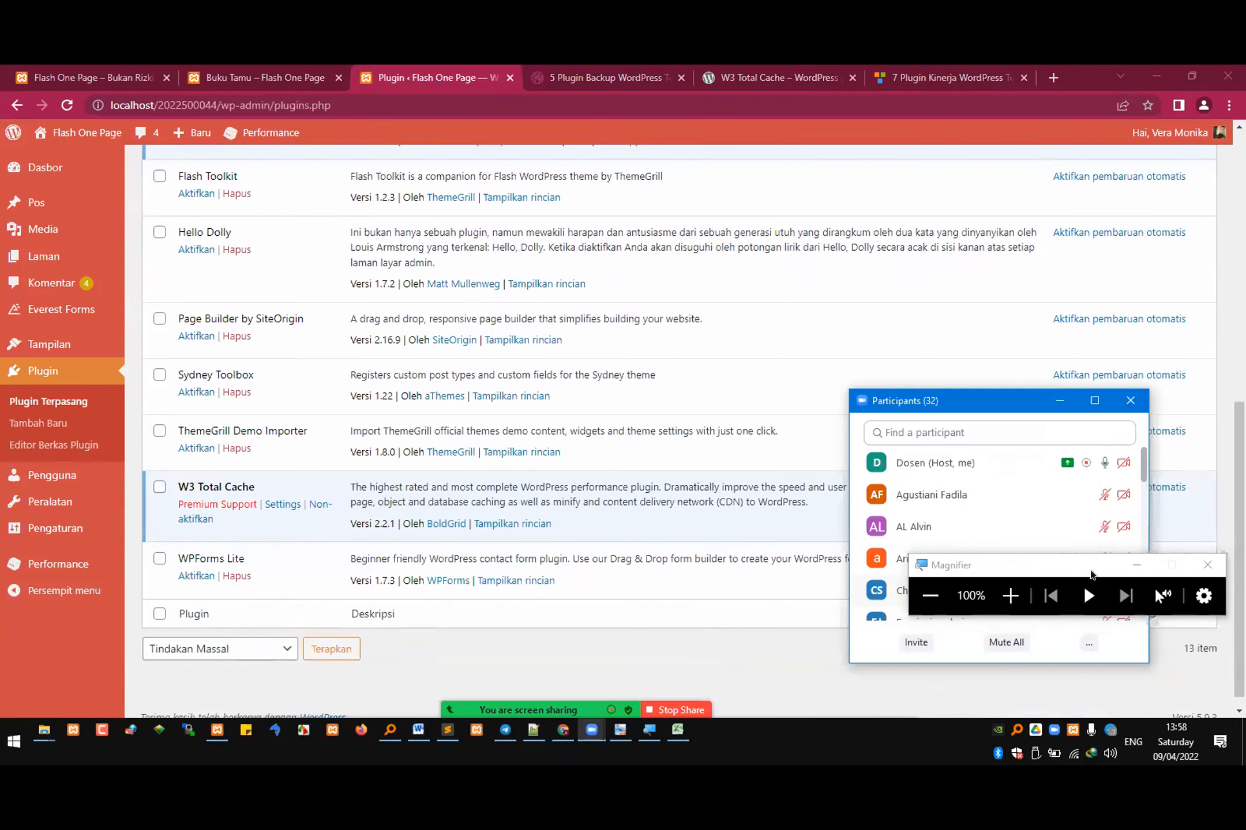
pyautogui.click(1053, 556)
pyautogui.moveTo(1052, 552); pyautogui.dragTo(1072, 250)
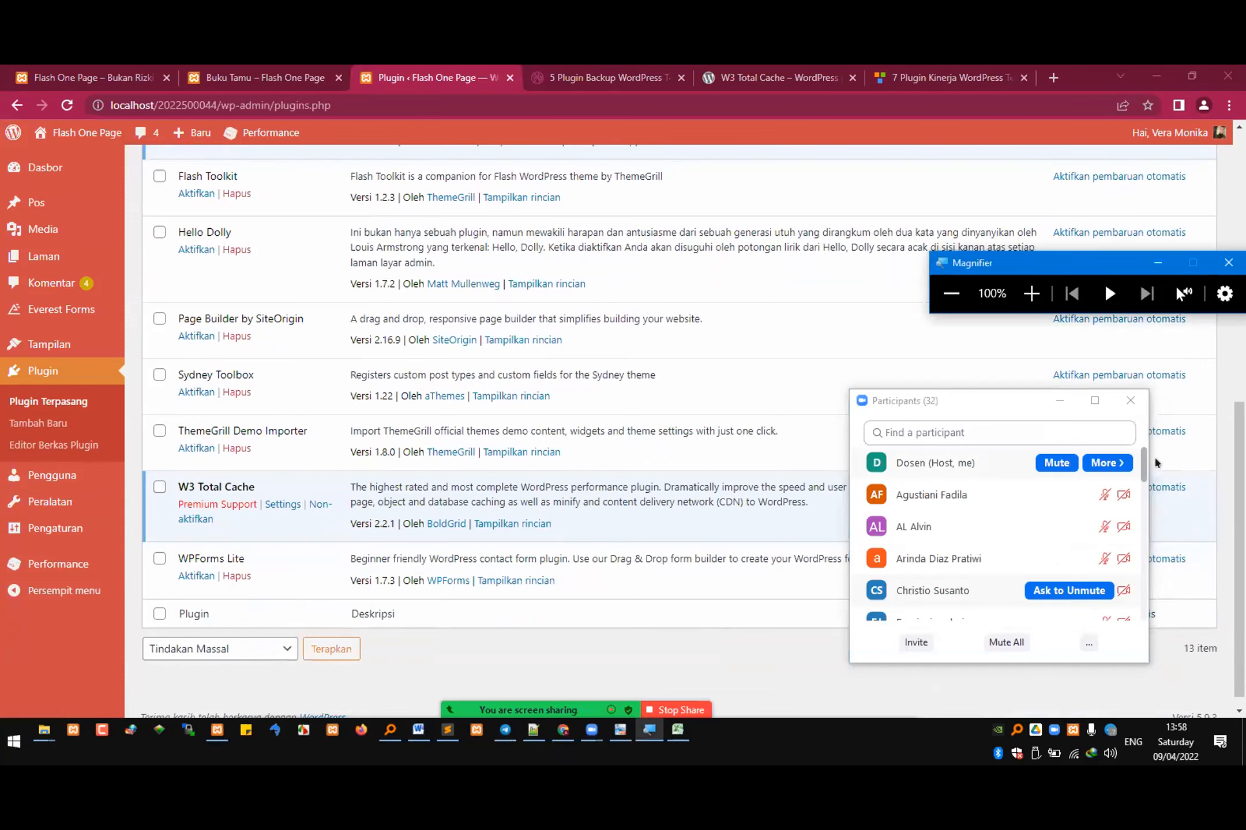
pyautogui.moveTo(1145, 462); pyautogui.dragTo(1144, 629)
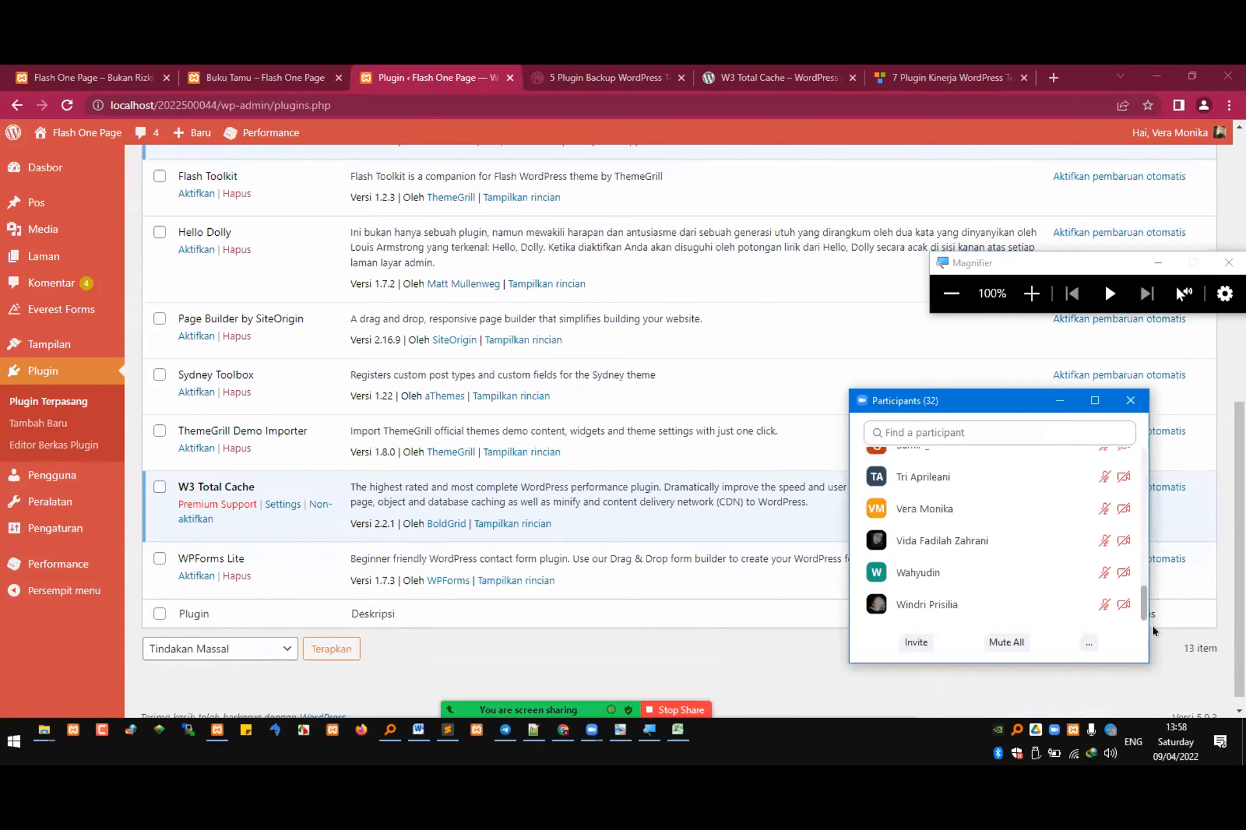
# Step: Switch to the attendance workbook in Excel and sort the PRESENSI table by meeting 7 from A to Z
pyautogui.click(677, 729)
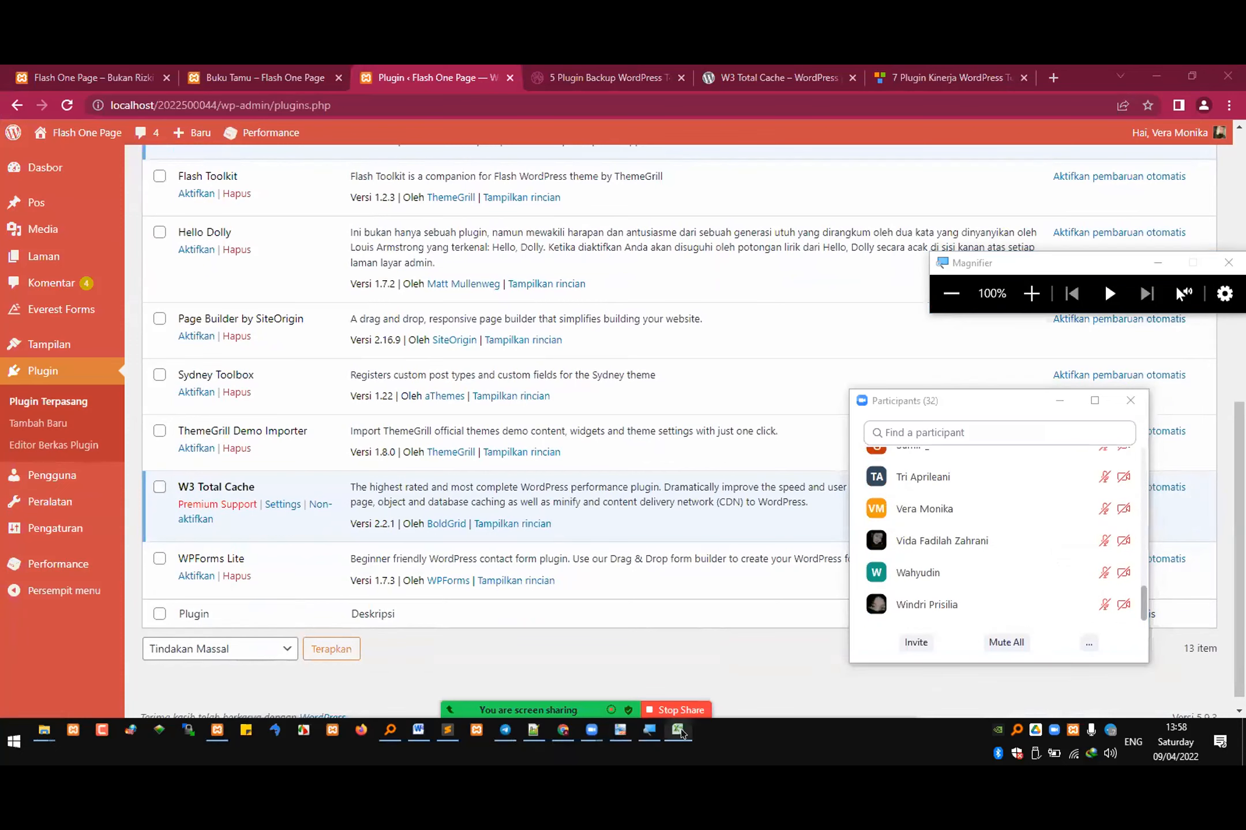
pyautogui.click(661, 542)
pyautogui.scroll(-6, 683, 555)
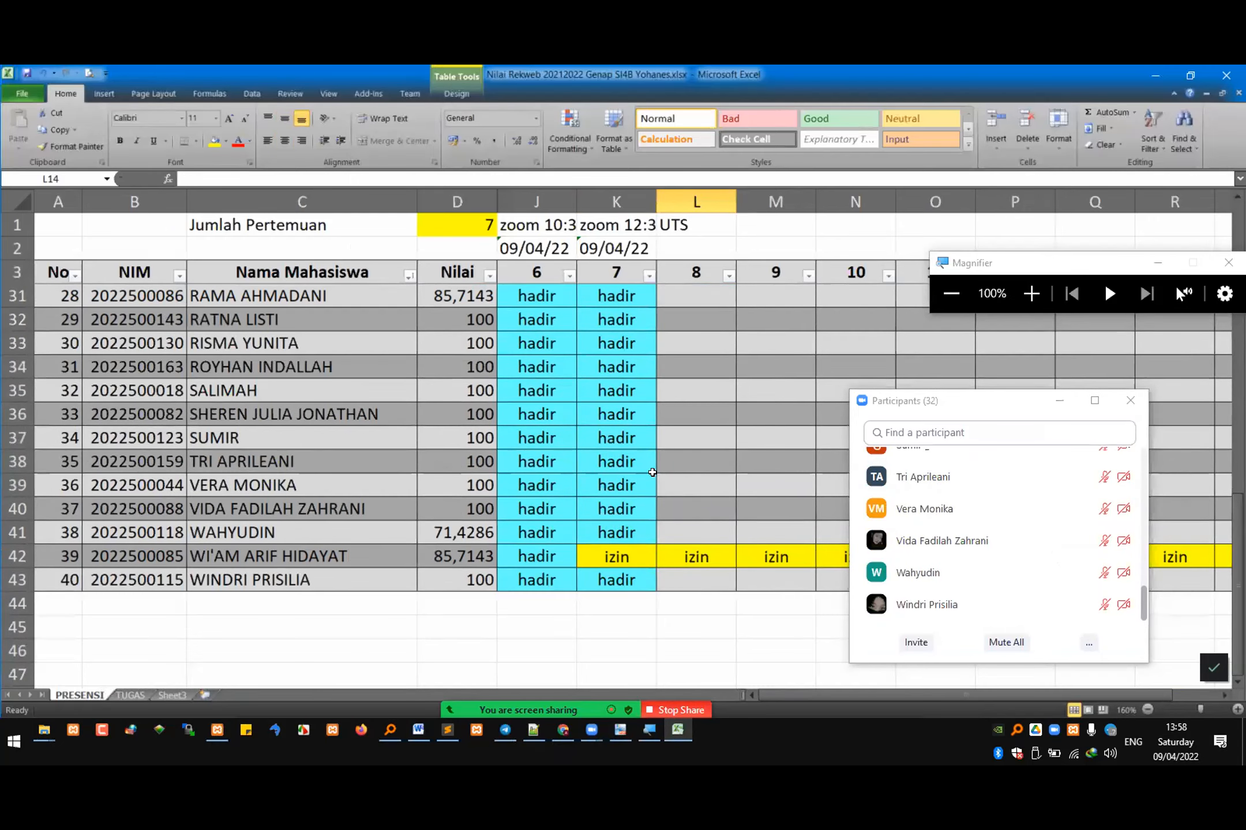
pyautogui.scroll(3, 664, 493)
pyautogui.click(648, 275)
pyautogui.click(691, 293)
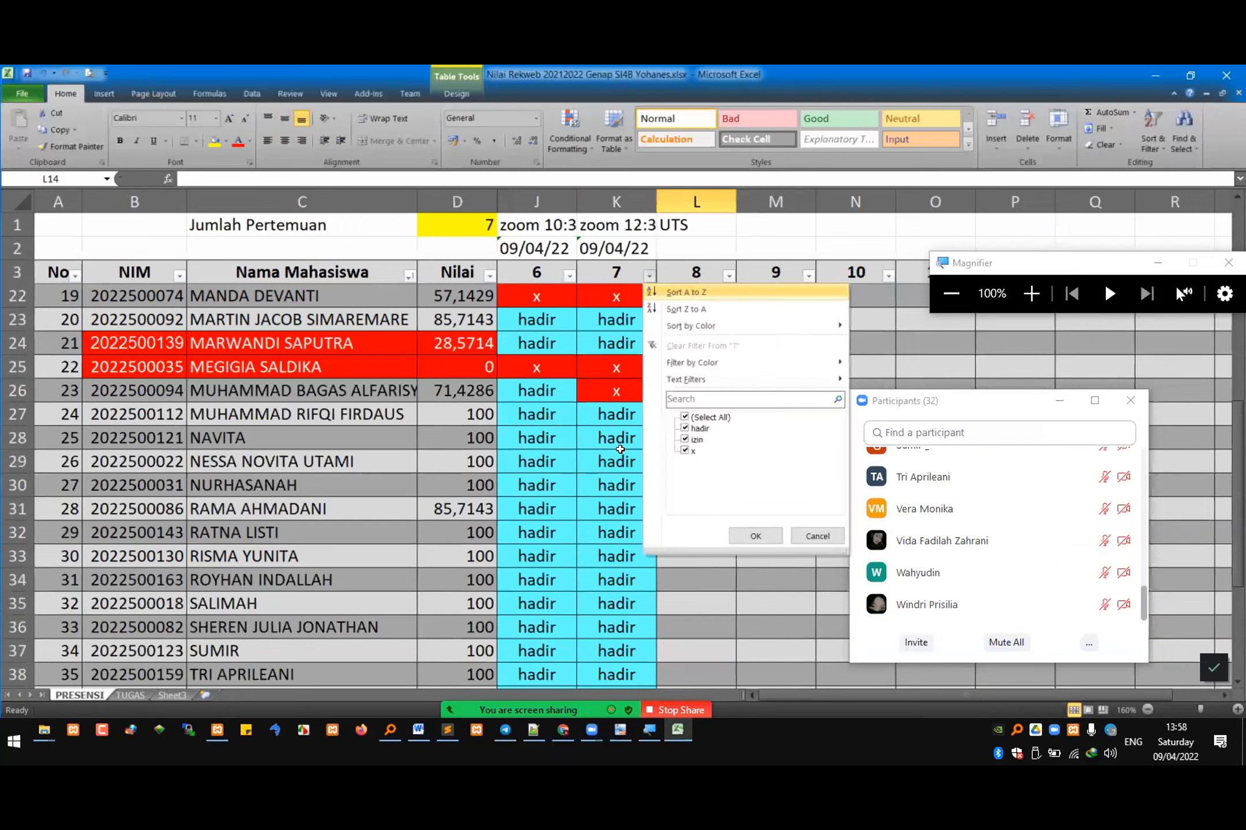
pyautogui.scroll(-4, 639, 597)
# Step: Search the Zoom participants one after another for the students marked x in meeting 7
pyautogui.click(639, 385)
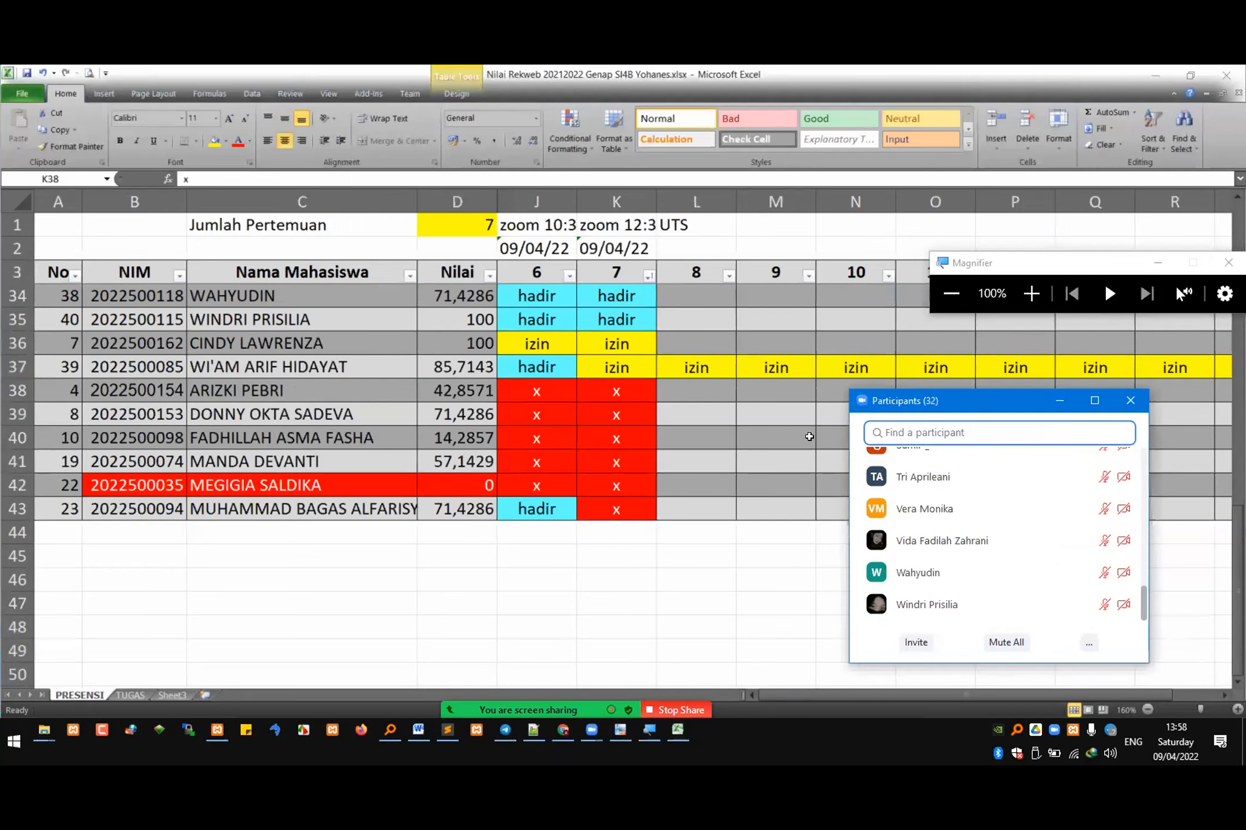
pyautogui.write('ariz')
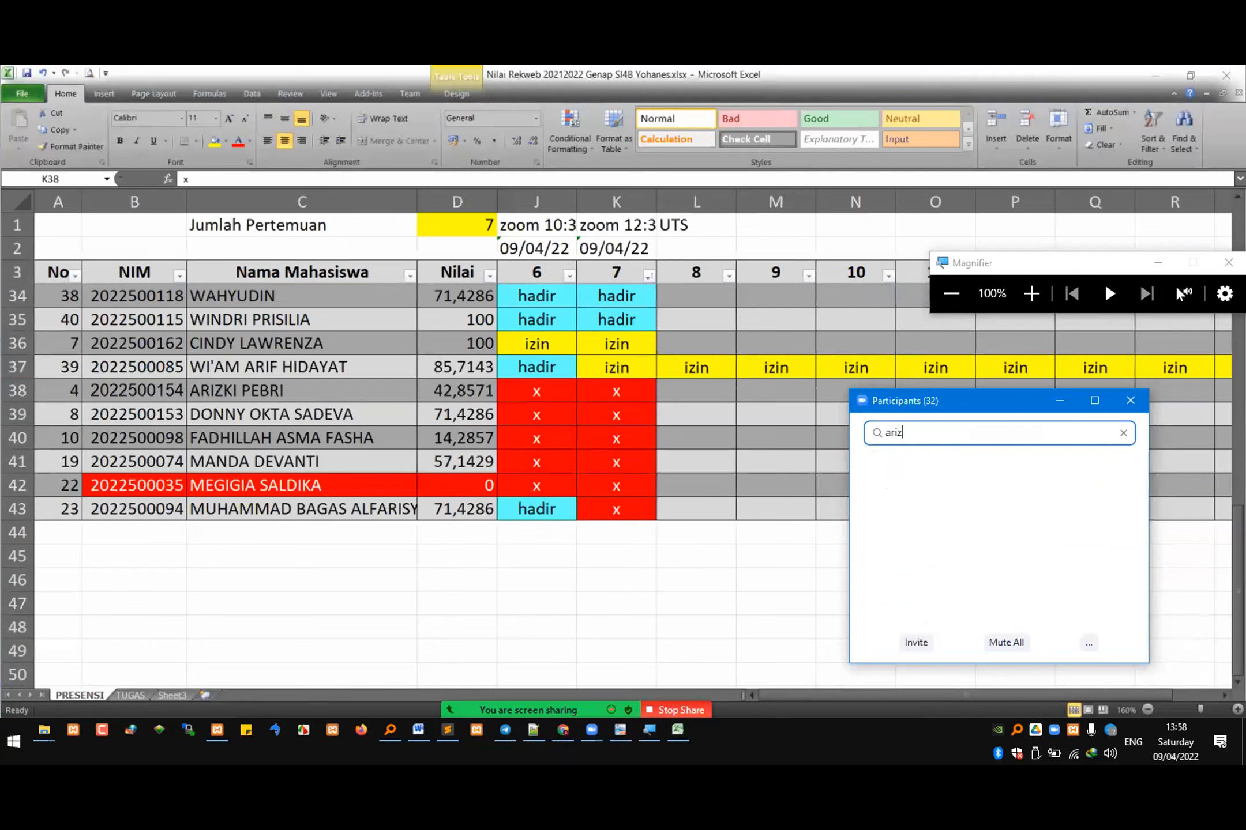
pyautogui.hotkey('ctrl', 'a')
pyautogui.write('donn')
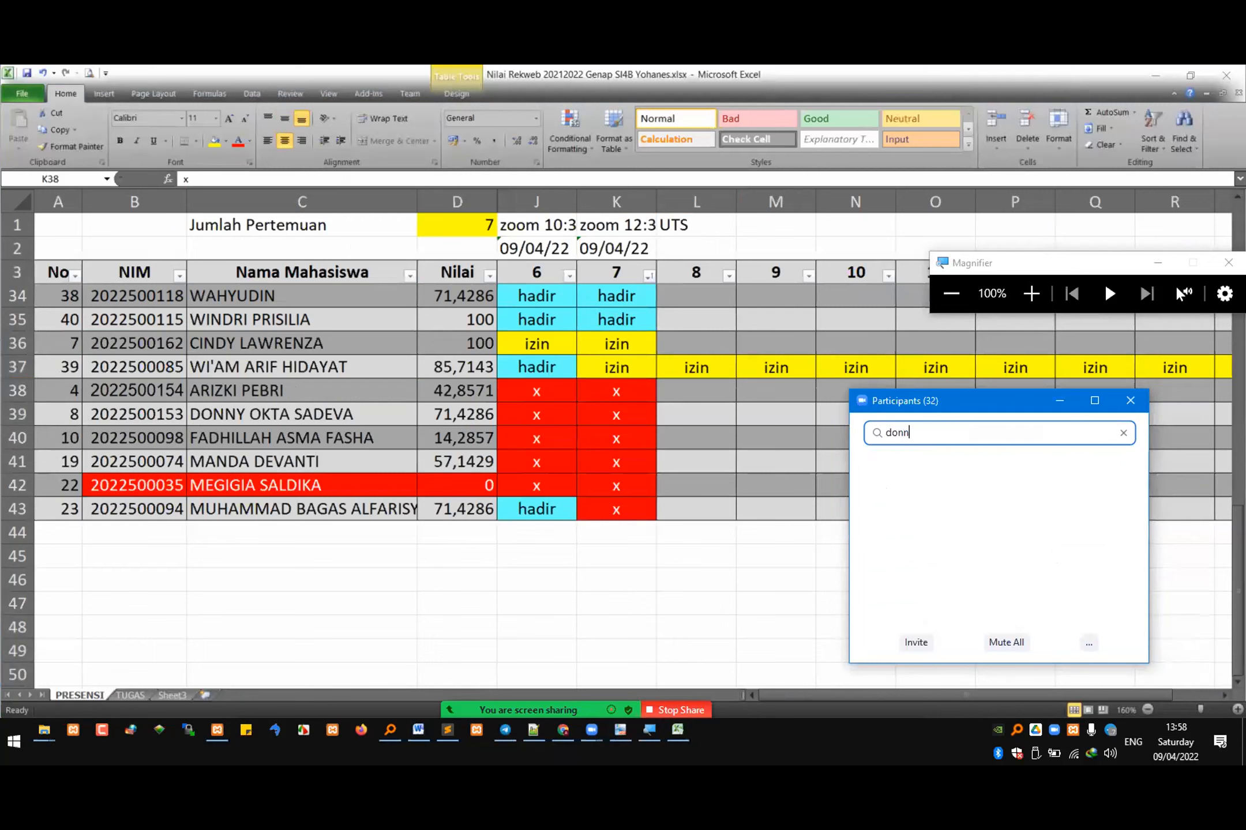
pyautogui.hotkey('ctrl', 'a')
pyautogui.write('am')
pyautogui.press('BackSpace')
pyautogui.write('sn')
pyautogui.press('BackSpace')
pyautogui.write('m')
pyautogui.hotkey('ctrl', 'a')
pyautogui.write('manda')
pyautogui.hotkey('ctrl', 'a')
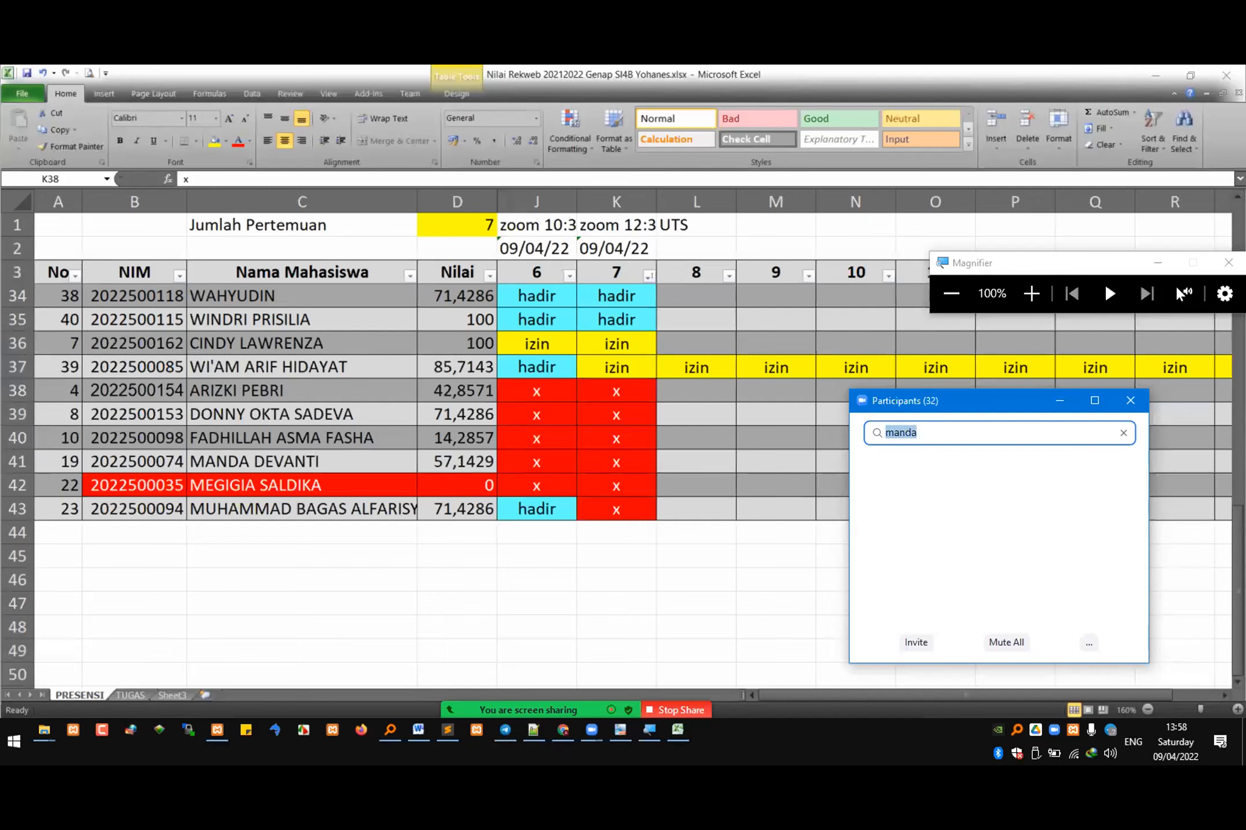
pyautogui.write('megi')
pyautogui.hotkey('ctrl', 'a')
pyautogui.write('baga')
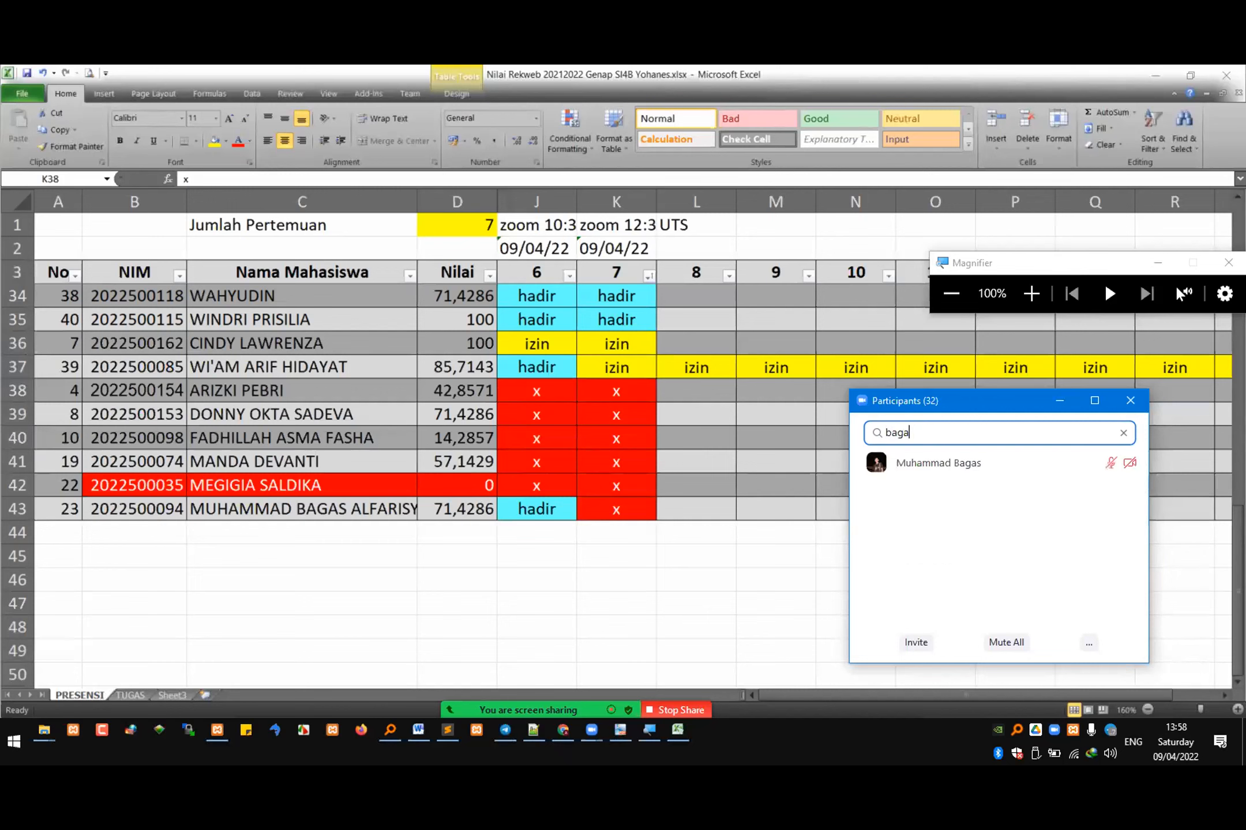
# Step: Mark the student in row 43 as hadir for meeting 7 by copying the meeting 6 attendance cell into K43
pyautogui.click(533, 512)
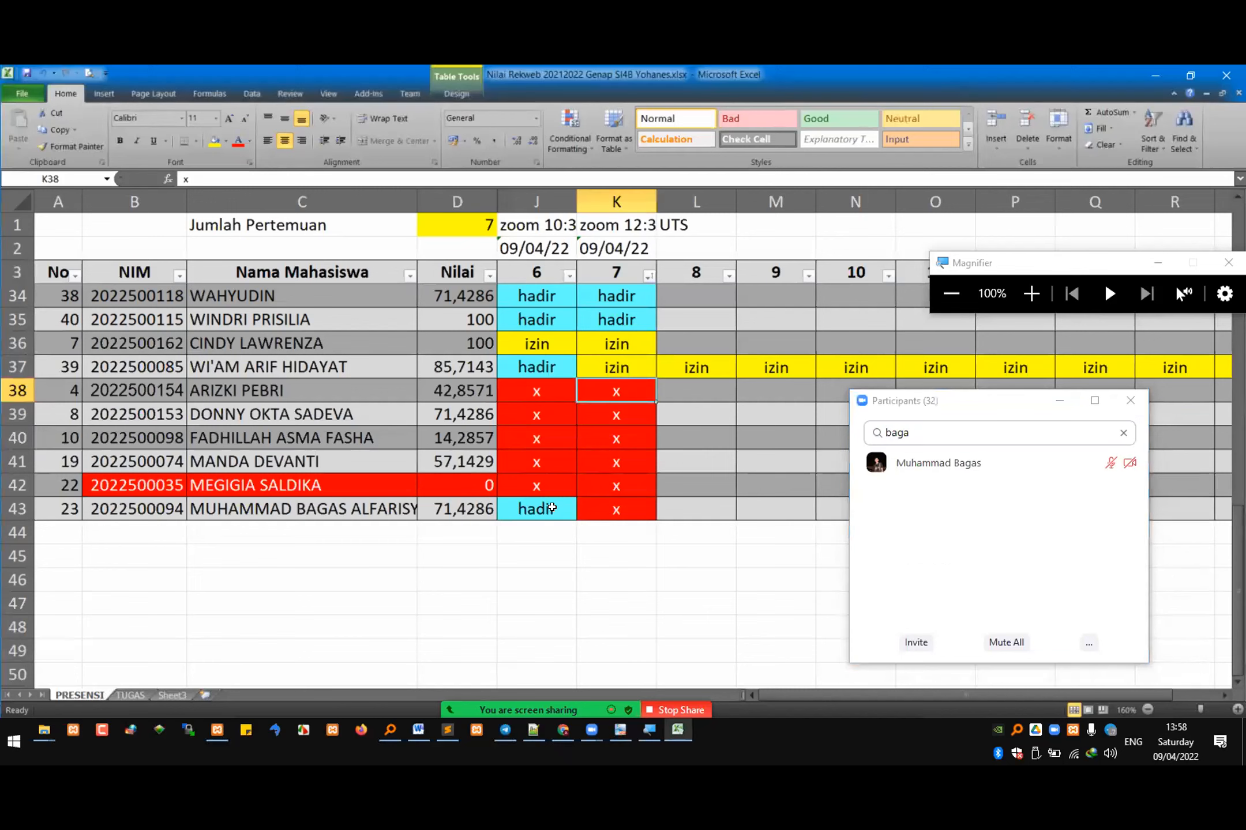
pyautogui.hotkey('ctrl', 'c')
pyautogui.click(620, 511)
pyautogui.hotkey('ctrl', 'v')
pyautogui.press('Escape')
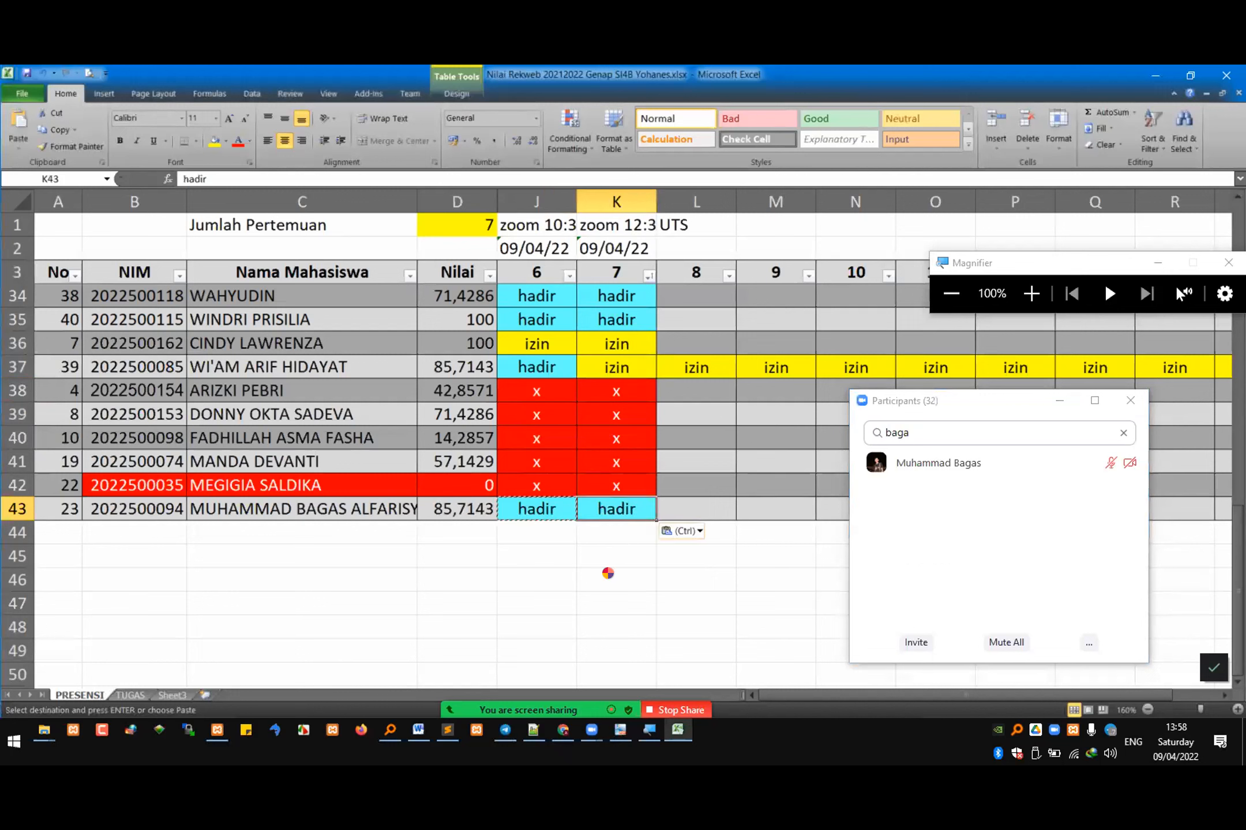
# Step: Clear the pending copy in the attendance sheet, then close the workbook and the Zoom participants list
pyautogui.click(609, 577)
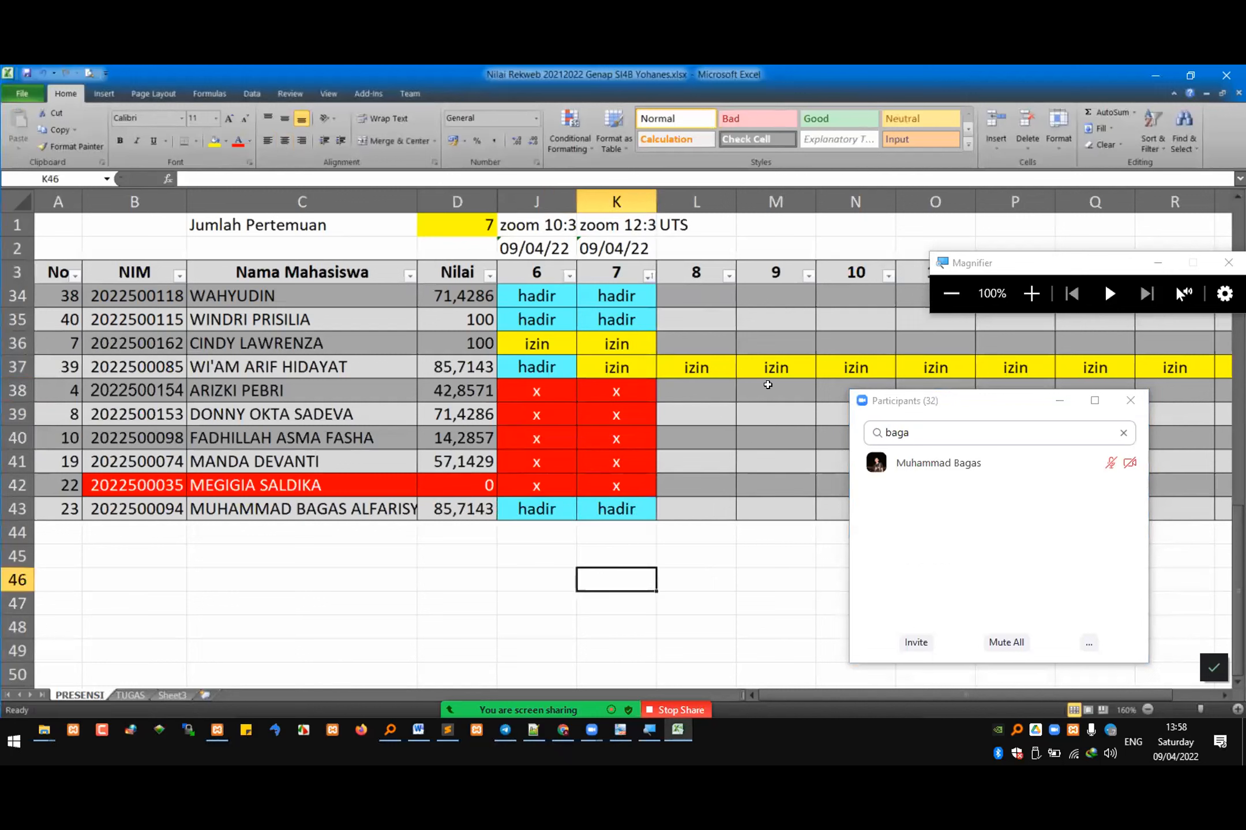
pyautogui.click(778, 335)
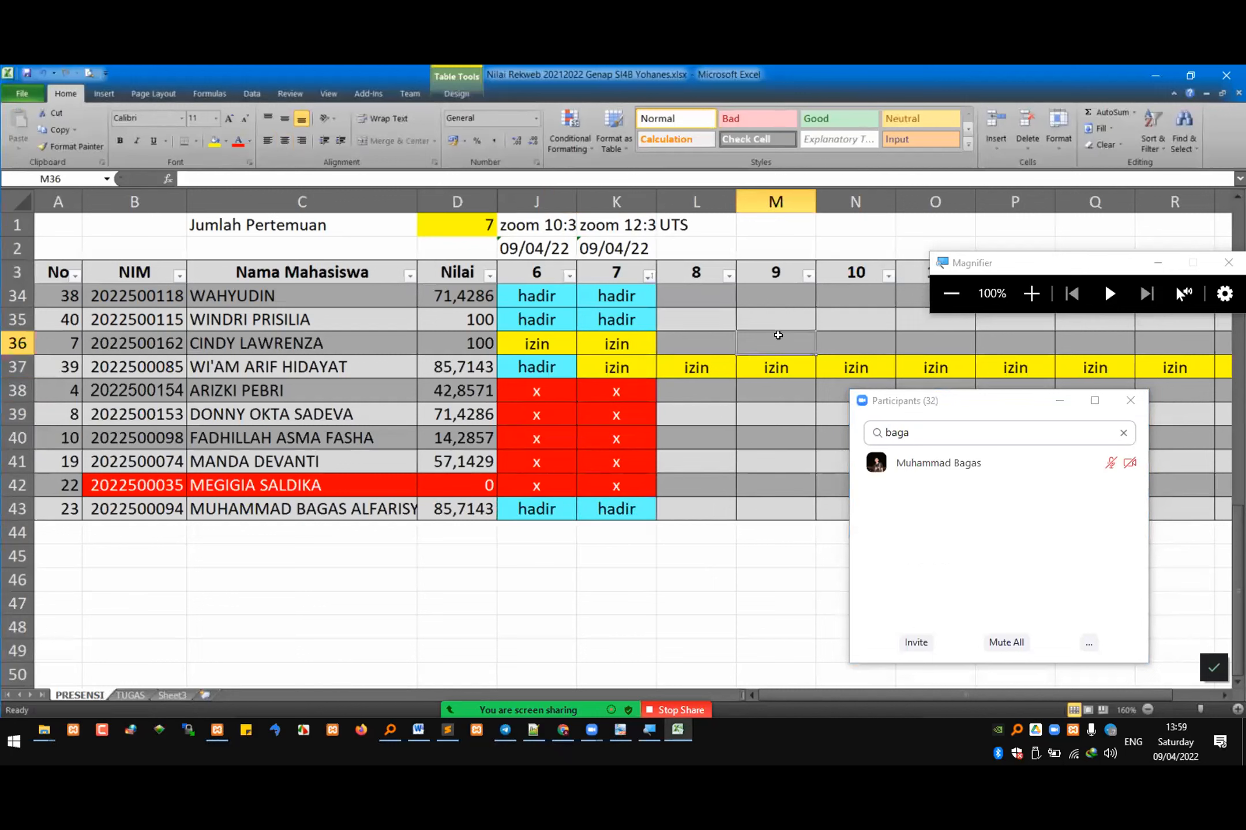
pyautogui.click(1225, 75)
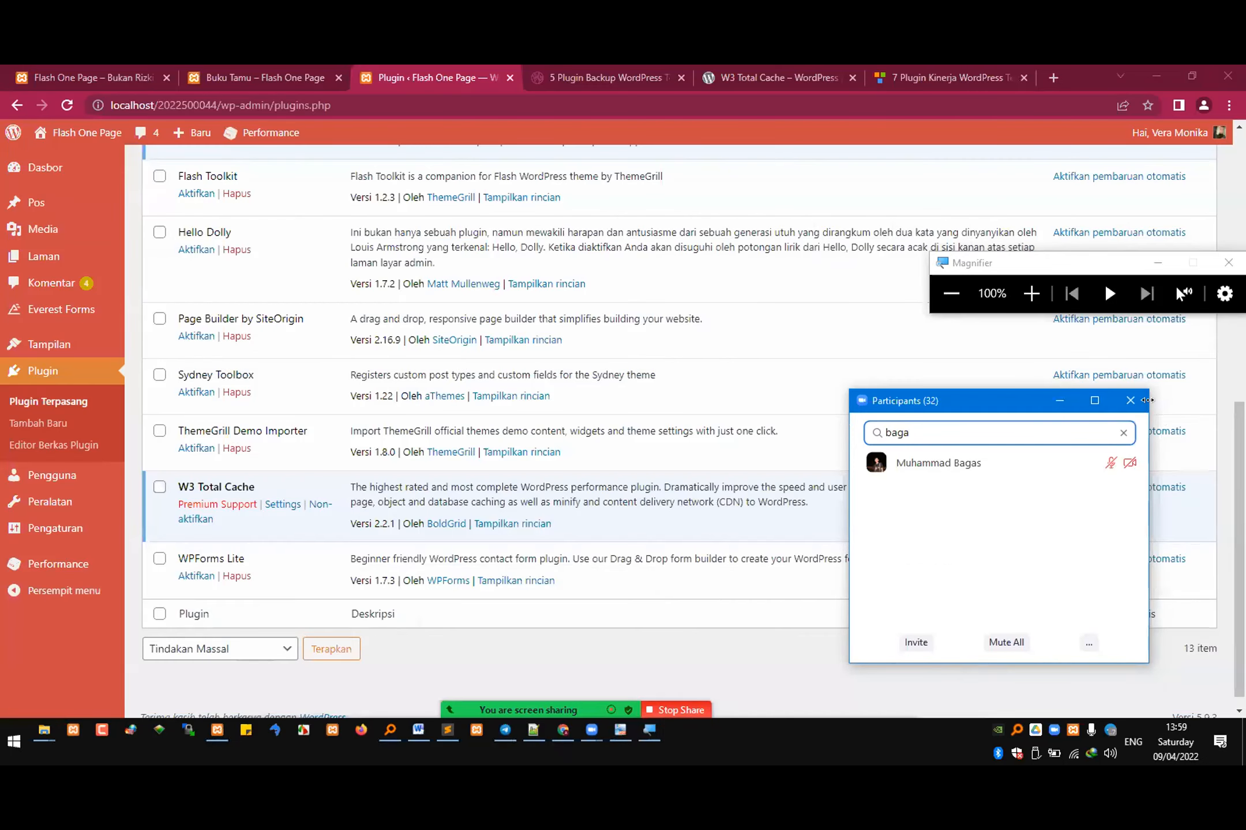
pyautogui.click(1130, 400)
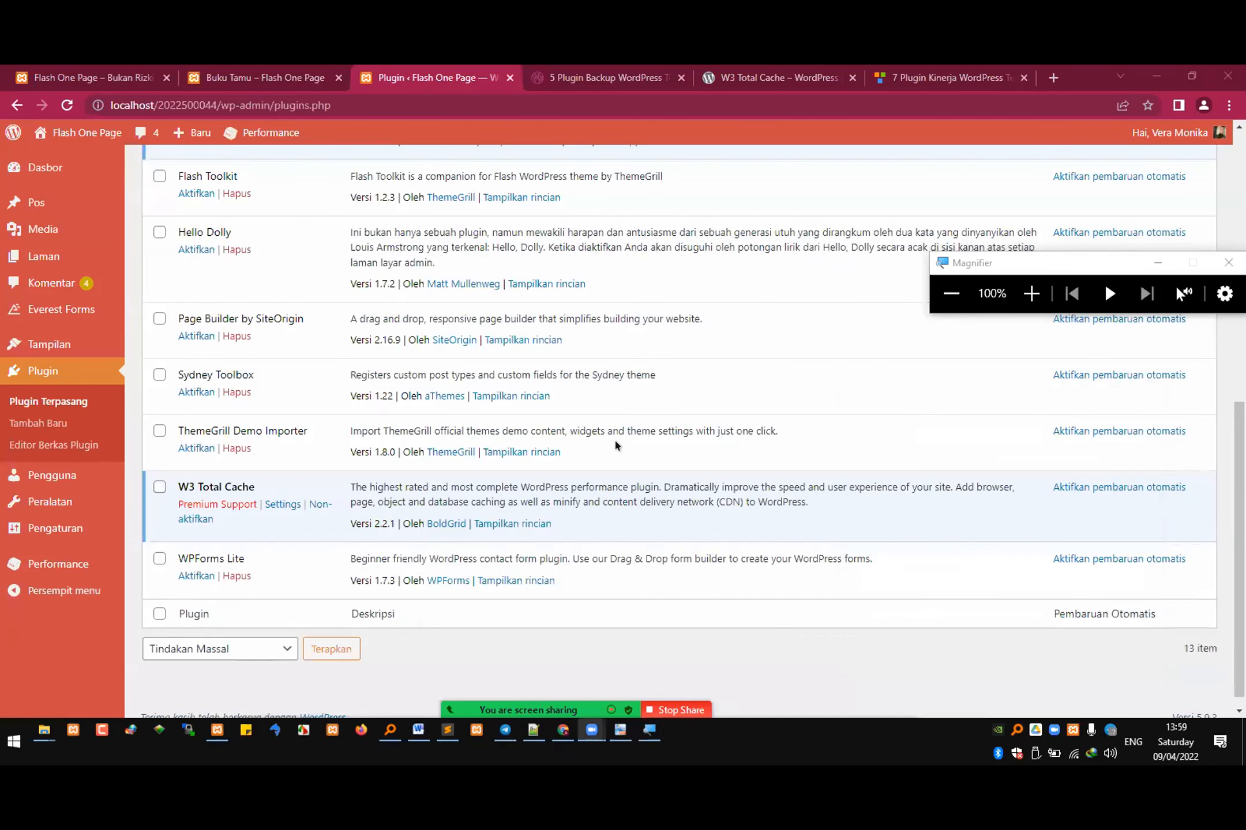
# Step: Close the browser pages on backup plugins, W3 Total Cache and performance plugins, leaving the installed plugins page open
pyautogui.click(618, 68)
pyautogui.click(685, 77)
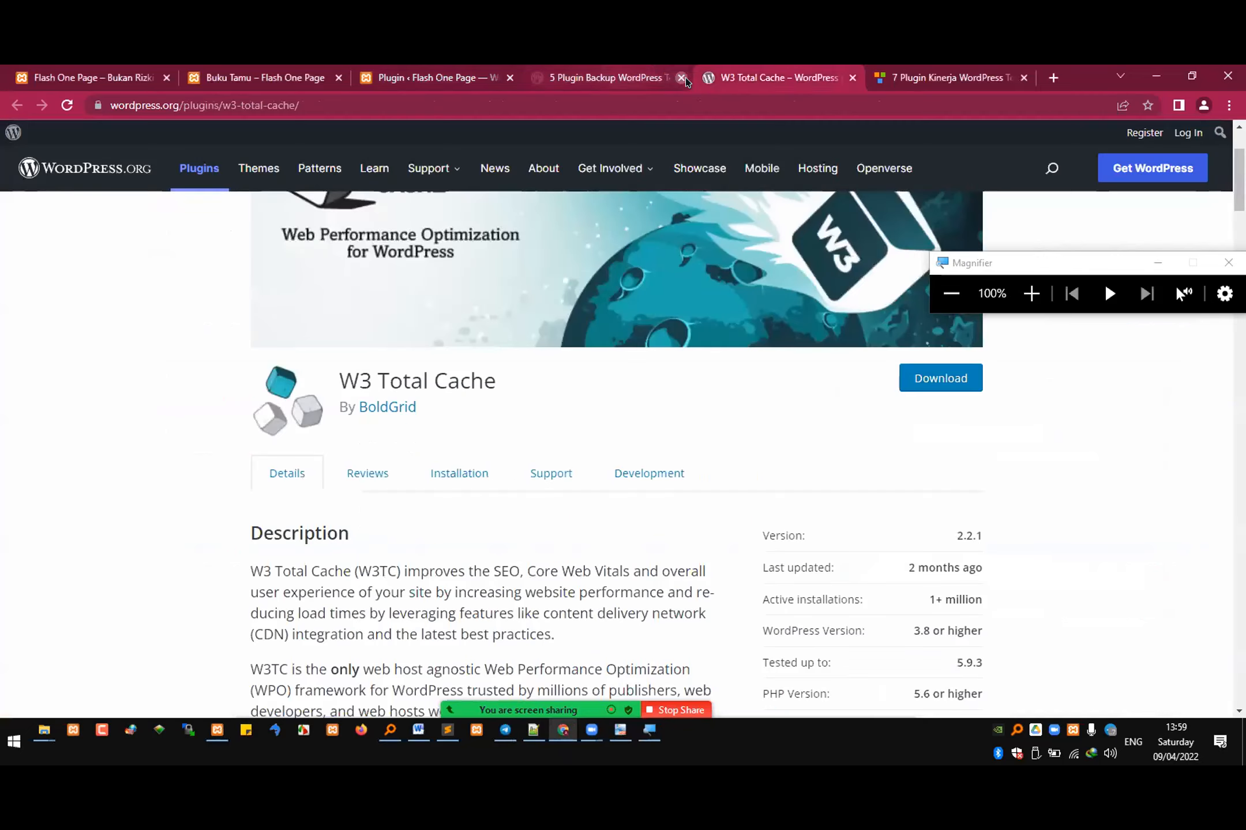
pyautogui.click(685, 77)
pyautogui.click(682, 77)
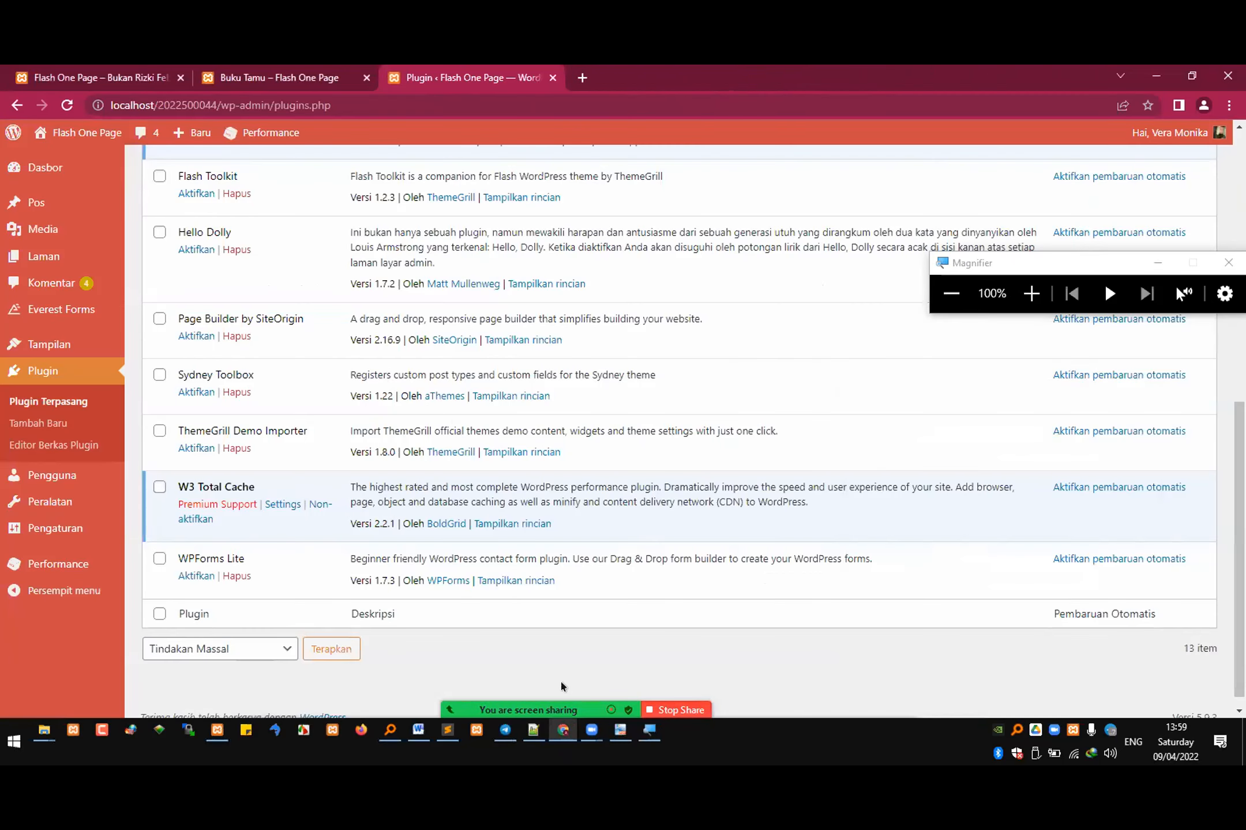
# Step: Switch to the UTS exam document in Word and highlight question 11's "yang sama" wording and WP Captcha's purpose
pyautogui.hotkey('alt', 'Tab')
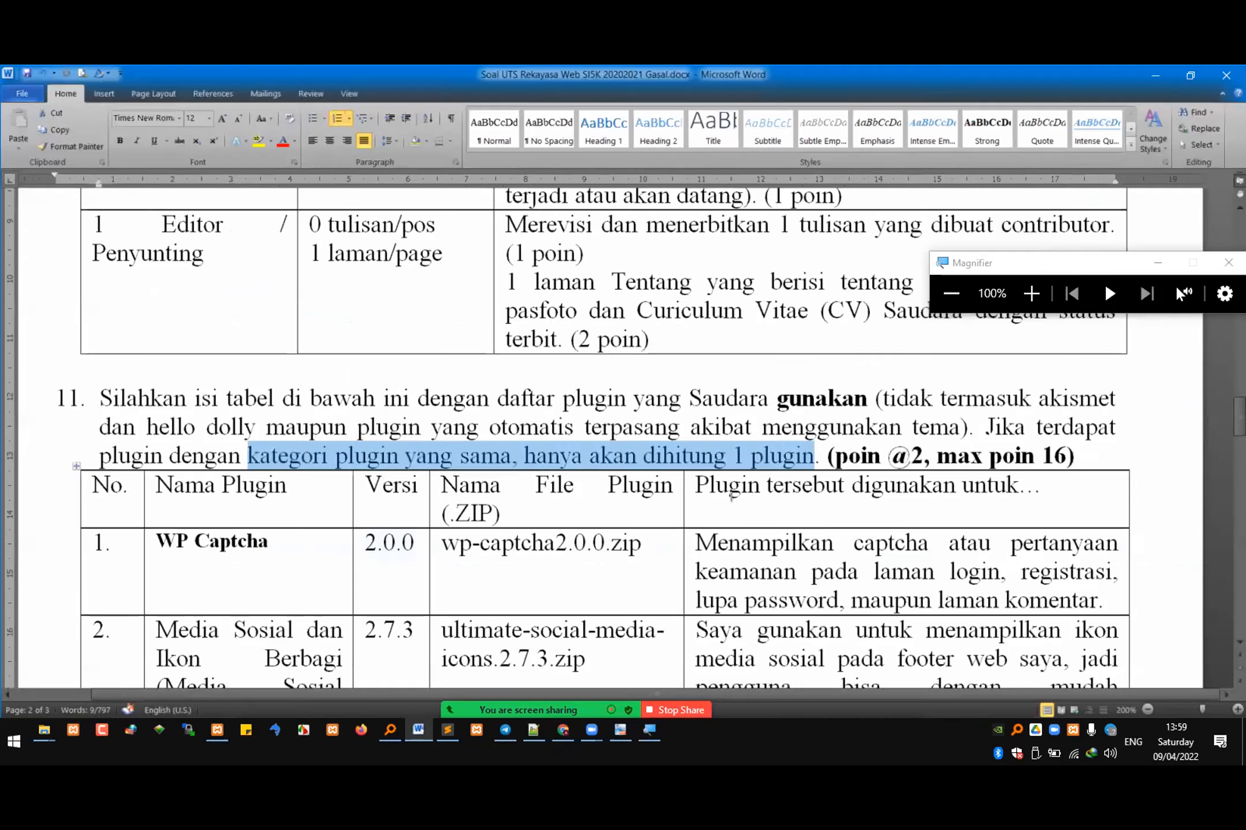
pyautogui.click(738, 488)
pyautogui.moveTo(402, 453); pyautogui.dragTo(512, 456)
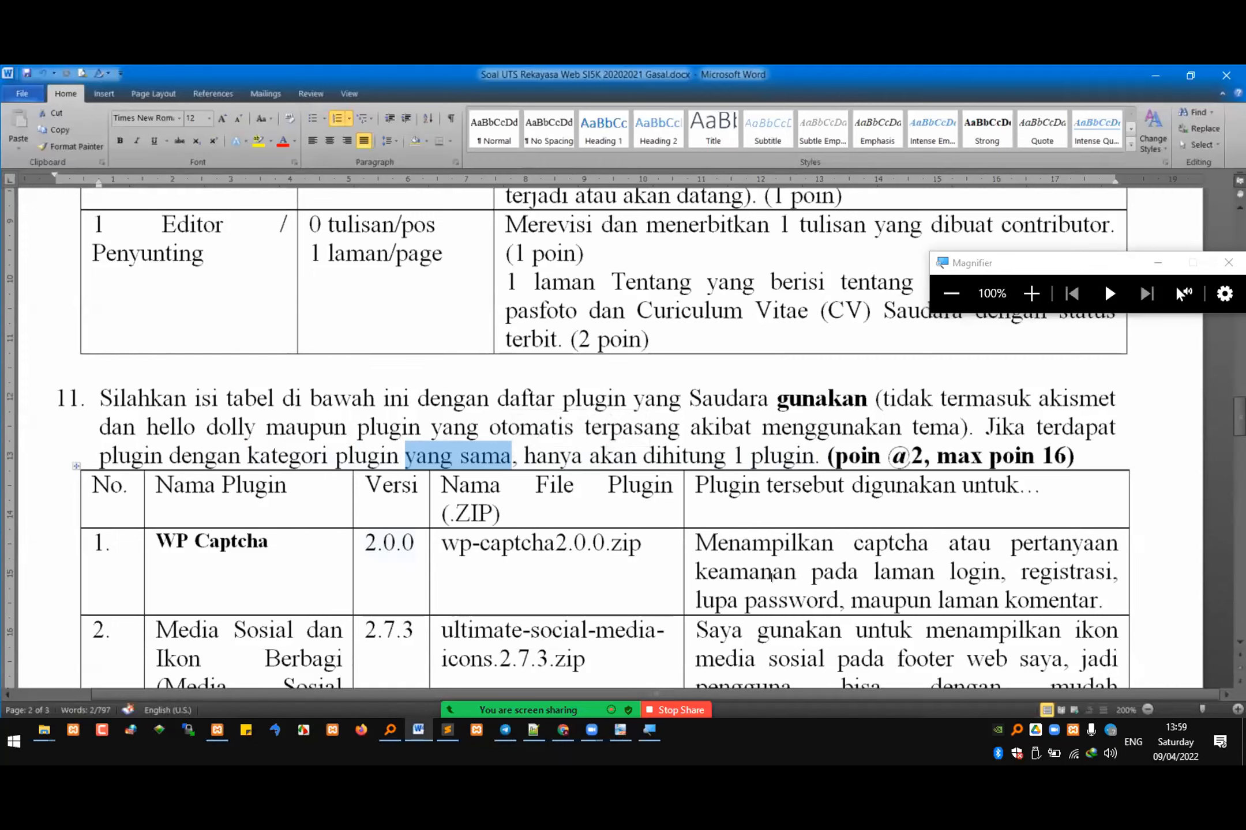
pyautogui.moveTo(696, 543); pyautogui.dragTo(996, 601)
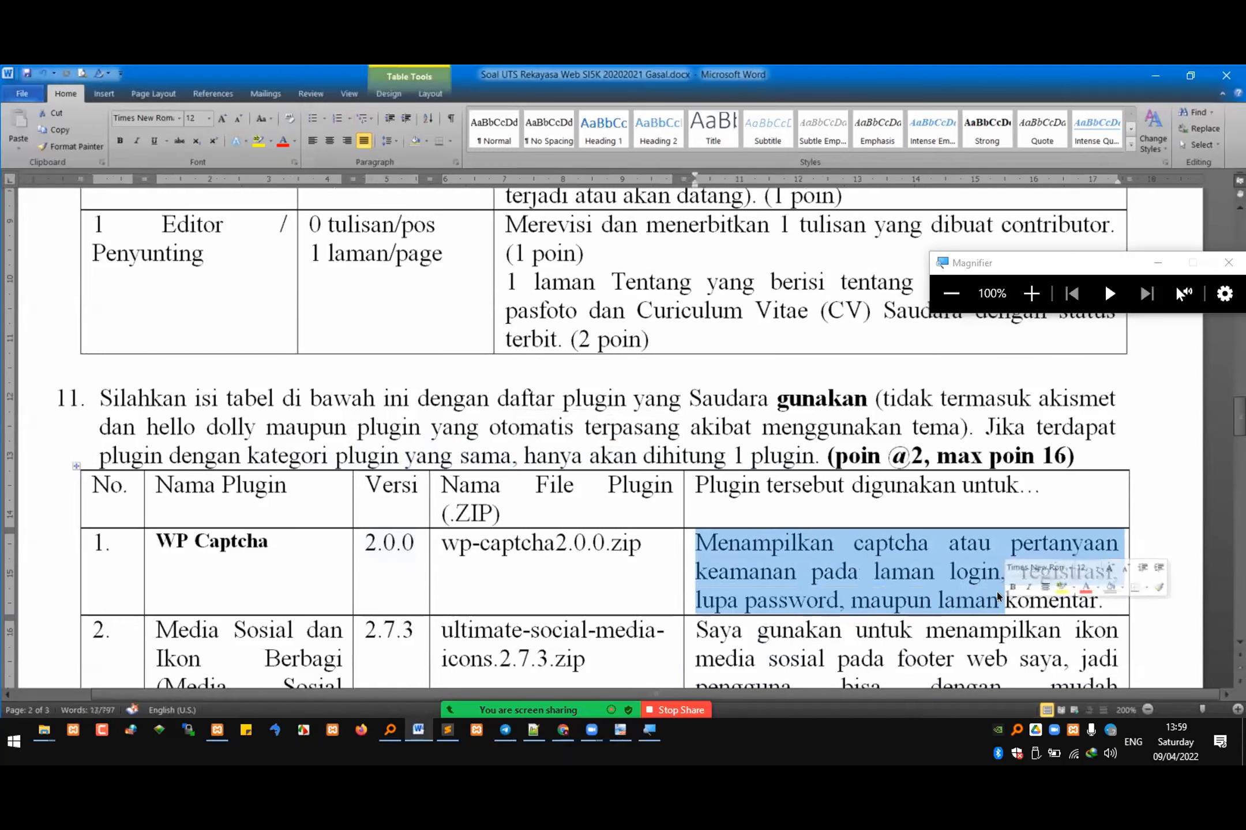
pyautogui.scroll(-2, 1000, 577)
pyautogui.scroll(3, 999, 565)
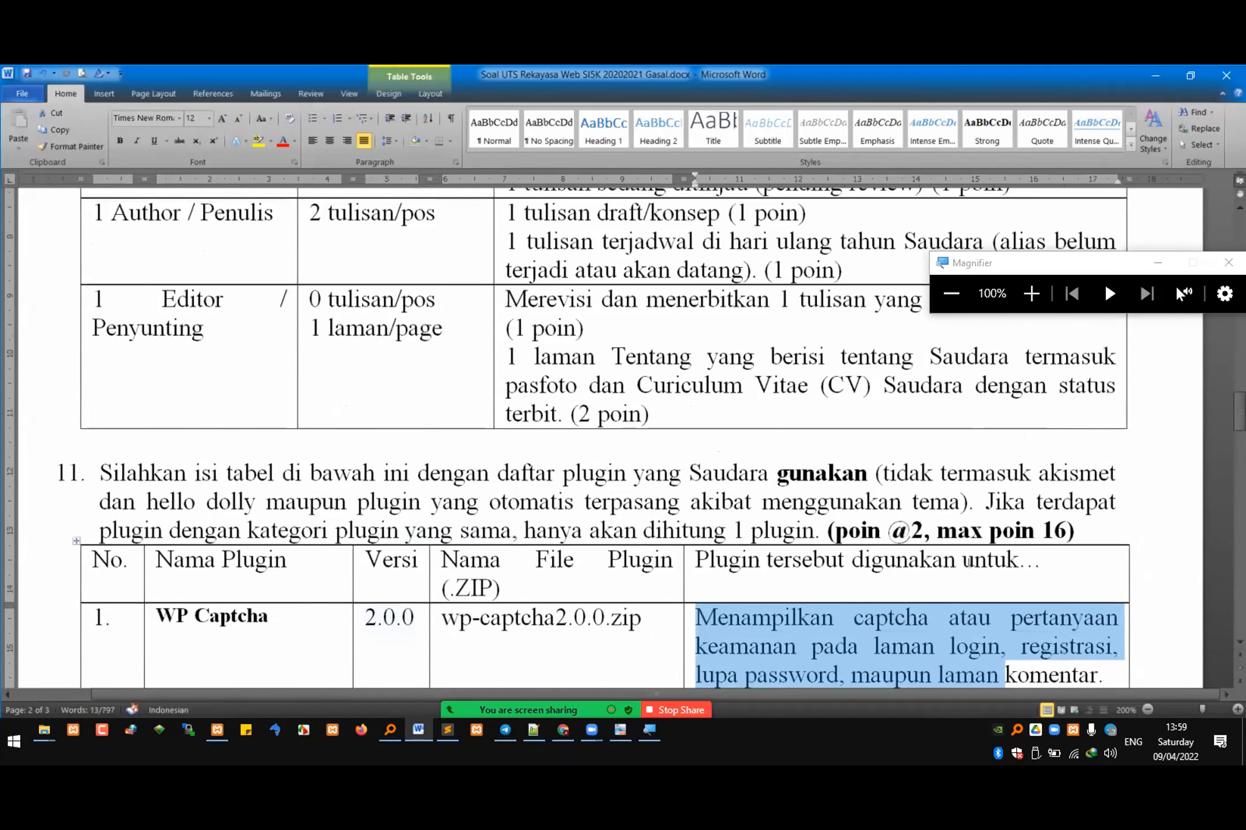
# Step: Review the exam from its beginning, highlighting "folder aplikasi" in the submission rules and "Membuat judul dan slogan website" in question 1
pyautogui.hotkey('ctrl', 'Home')
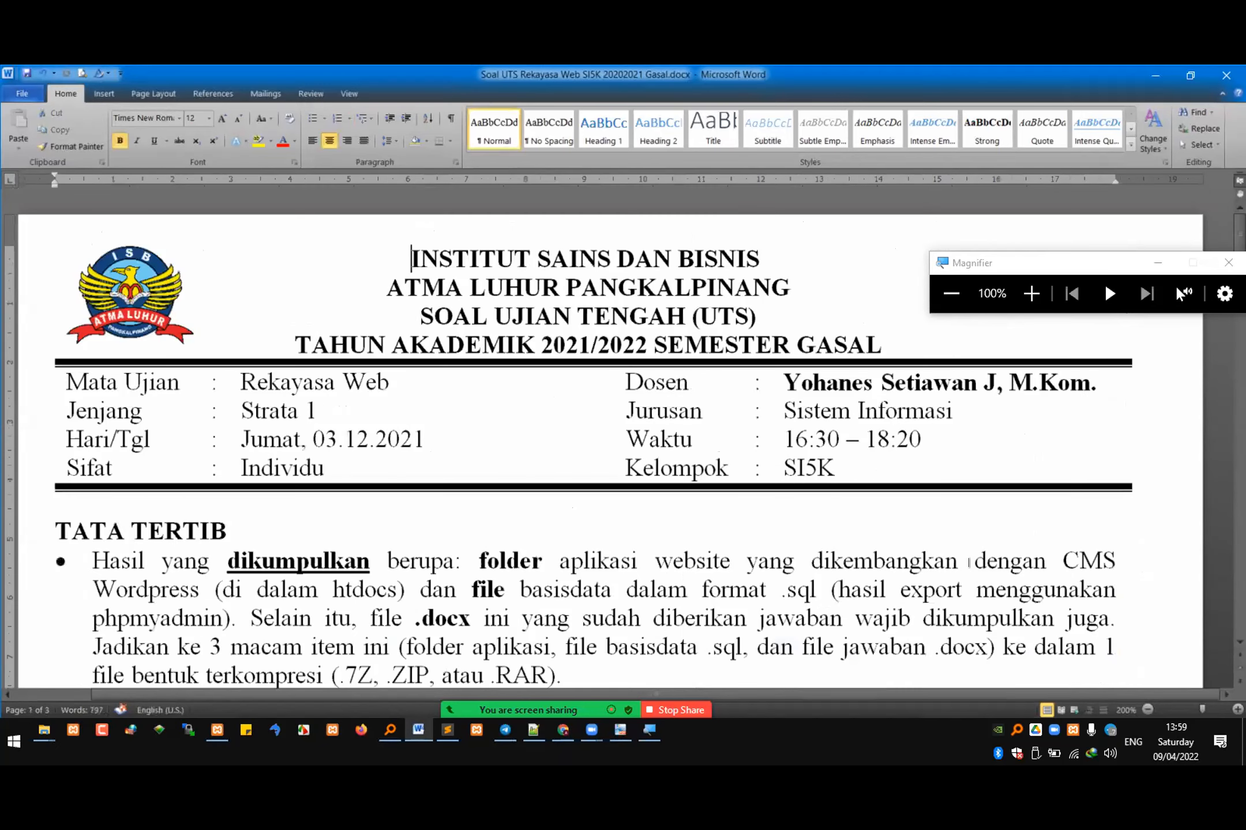
pyautogui.scroll(-3, 730, 447)
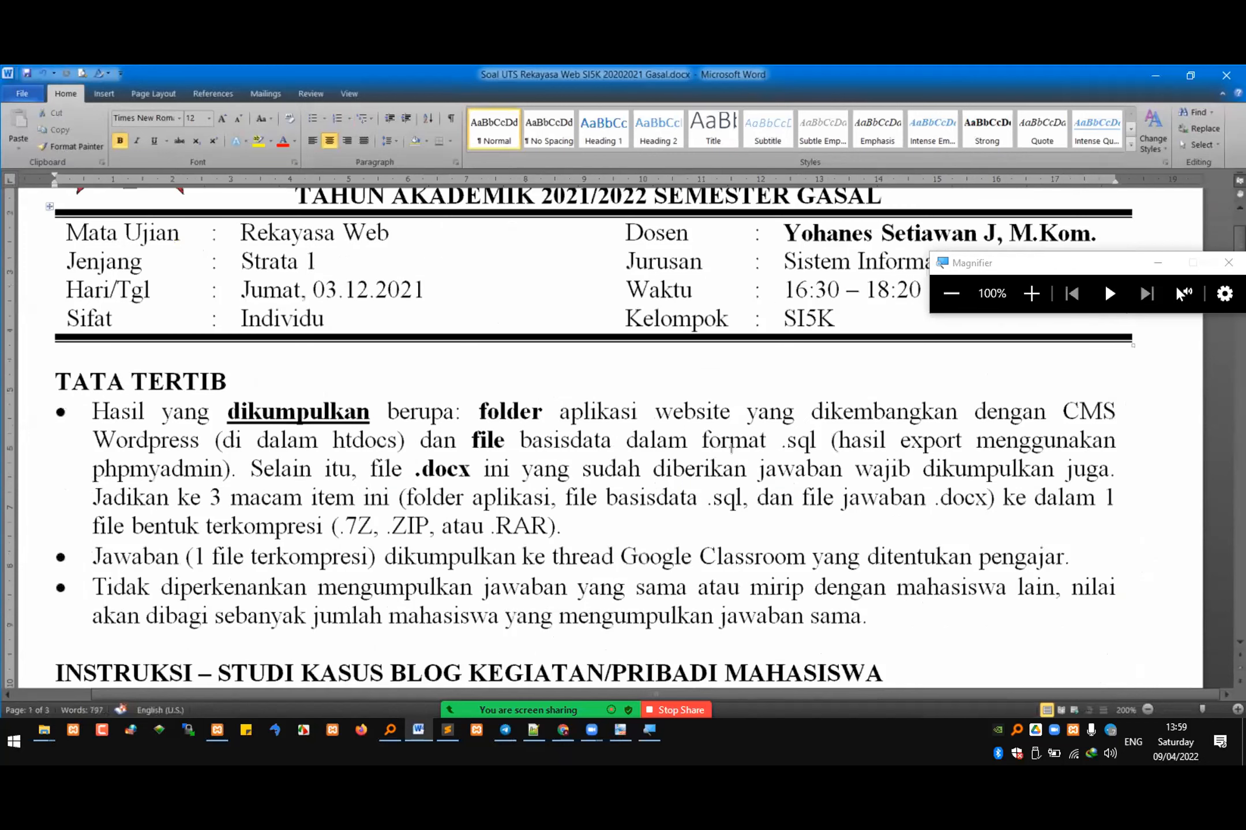
pyautogui.moveTo(483, 404); pyautogui.dragTo(646, 409)
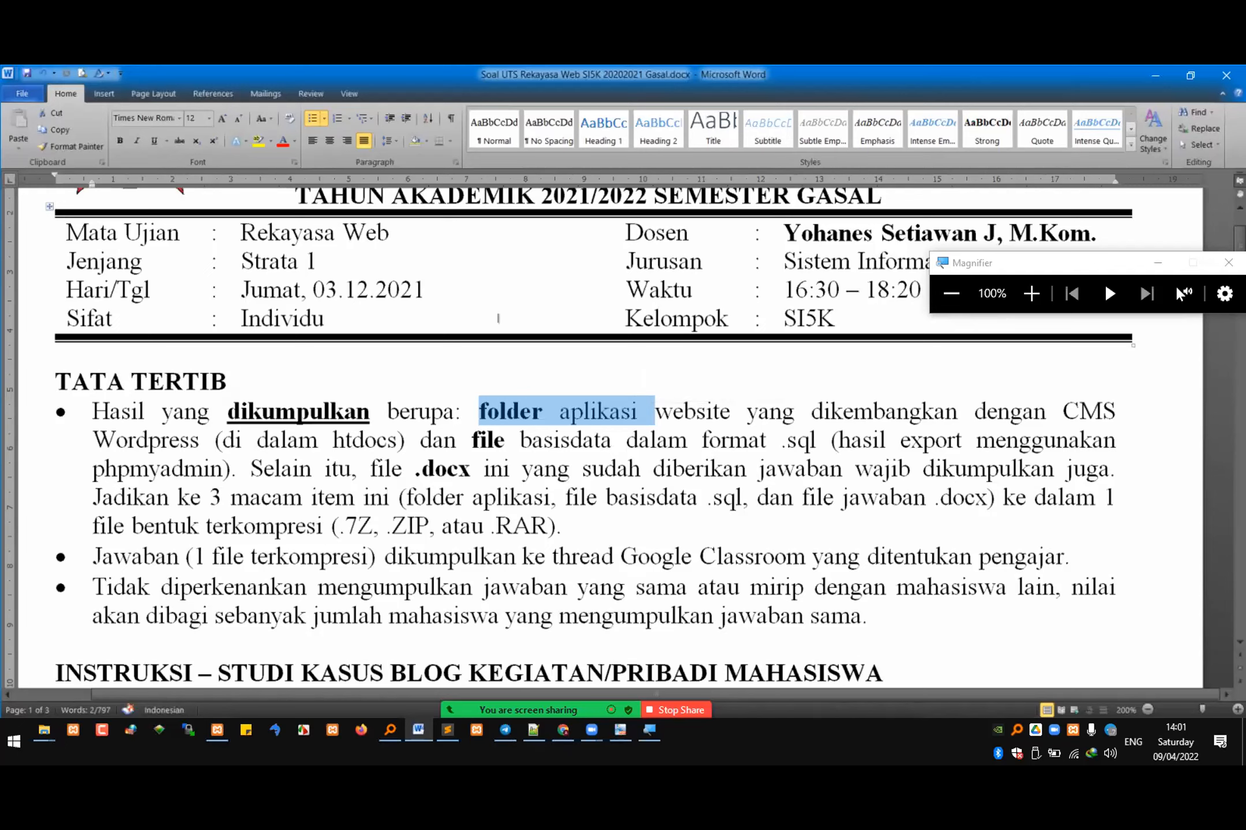
pyautogui.scroll(-3, 547, 564)
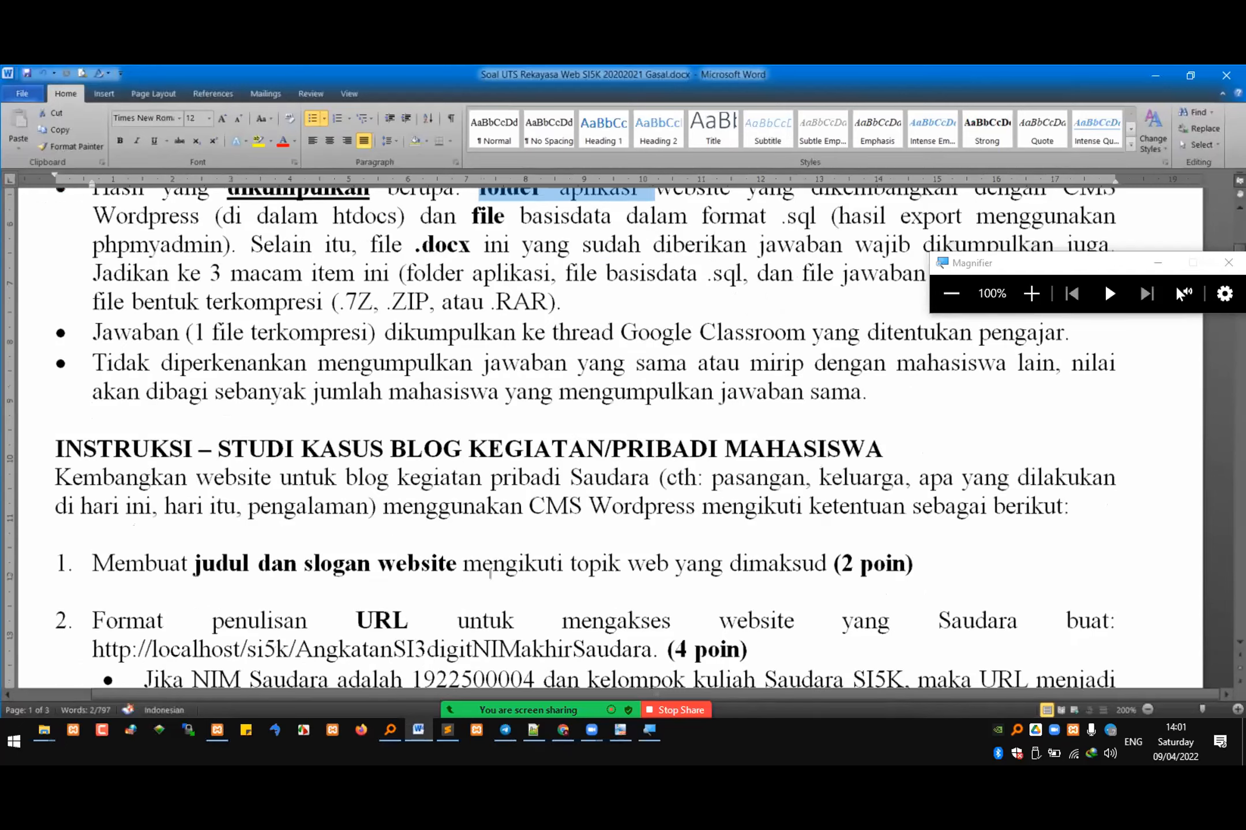
pyautogui.scroll(-2, 490, 573)
pyautogui.moveTo(150, 399); pyautogui.dragTo(419, 410)
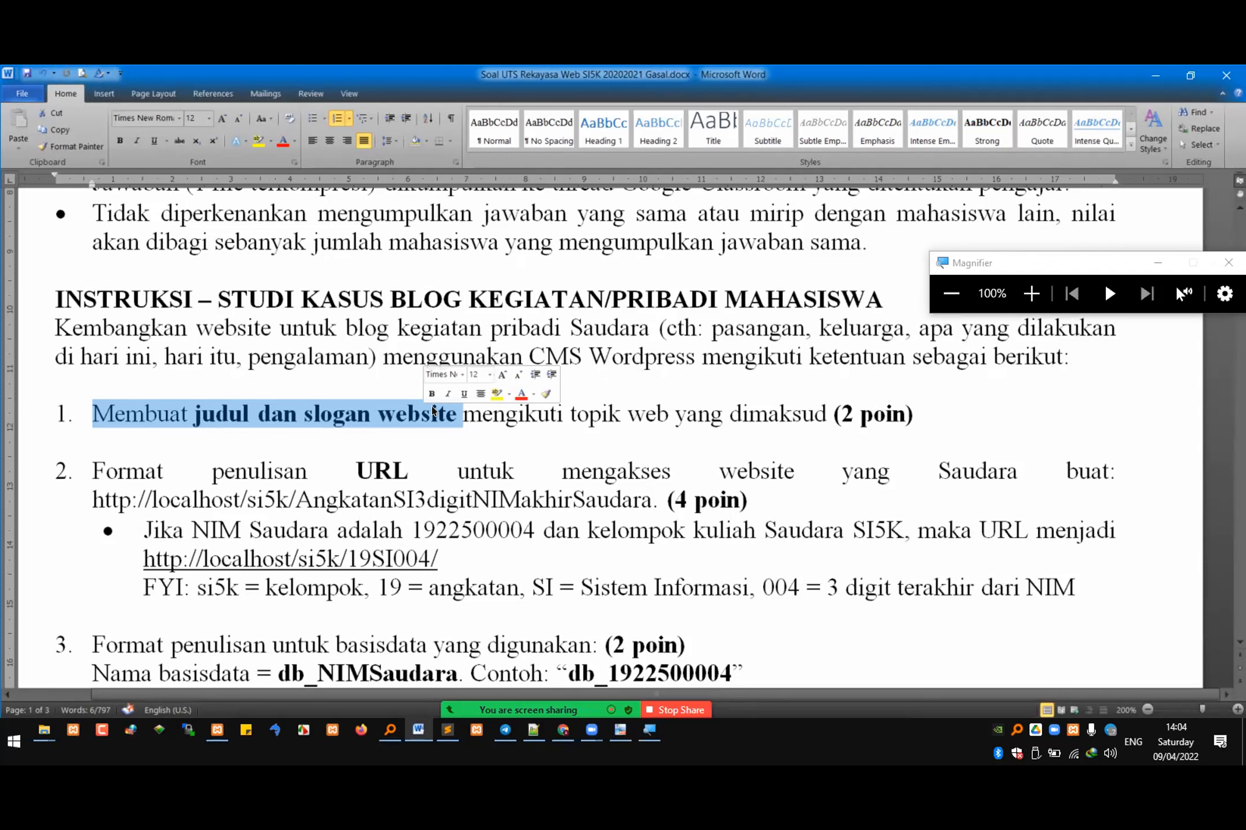
# Step: Examine questions 2 and 3, highlighting parts of the example URL and the database name and table prefix formats
pyautogui.scroll(-2, 523, 556)
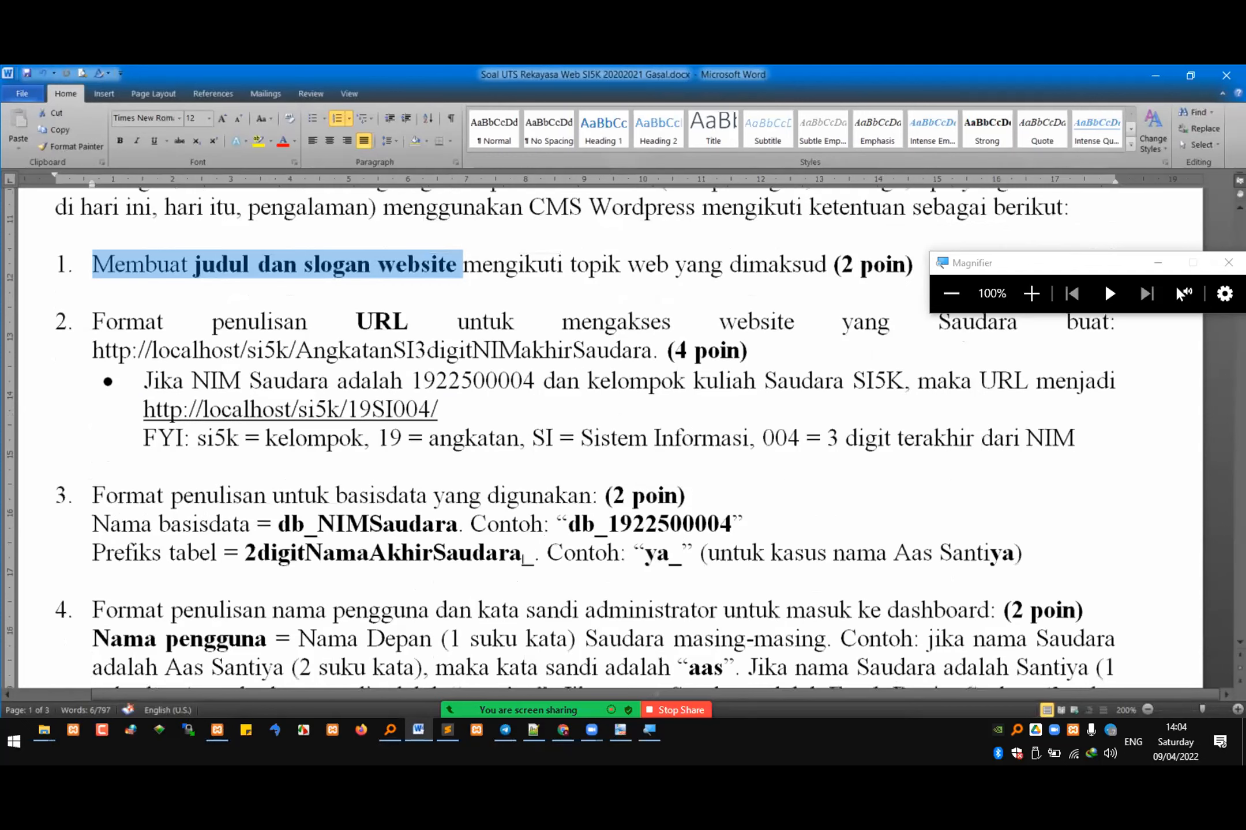
pyautogui.click(584, 523)
pyautogui.moveTo(570, 524); pyautogui.dragTo(601, 522)
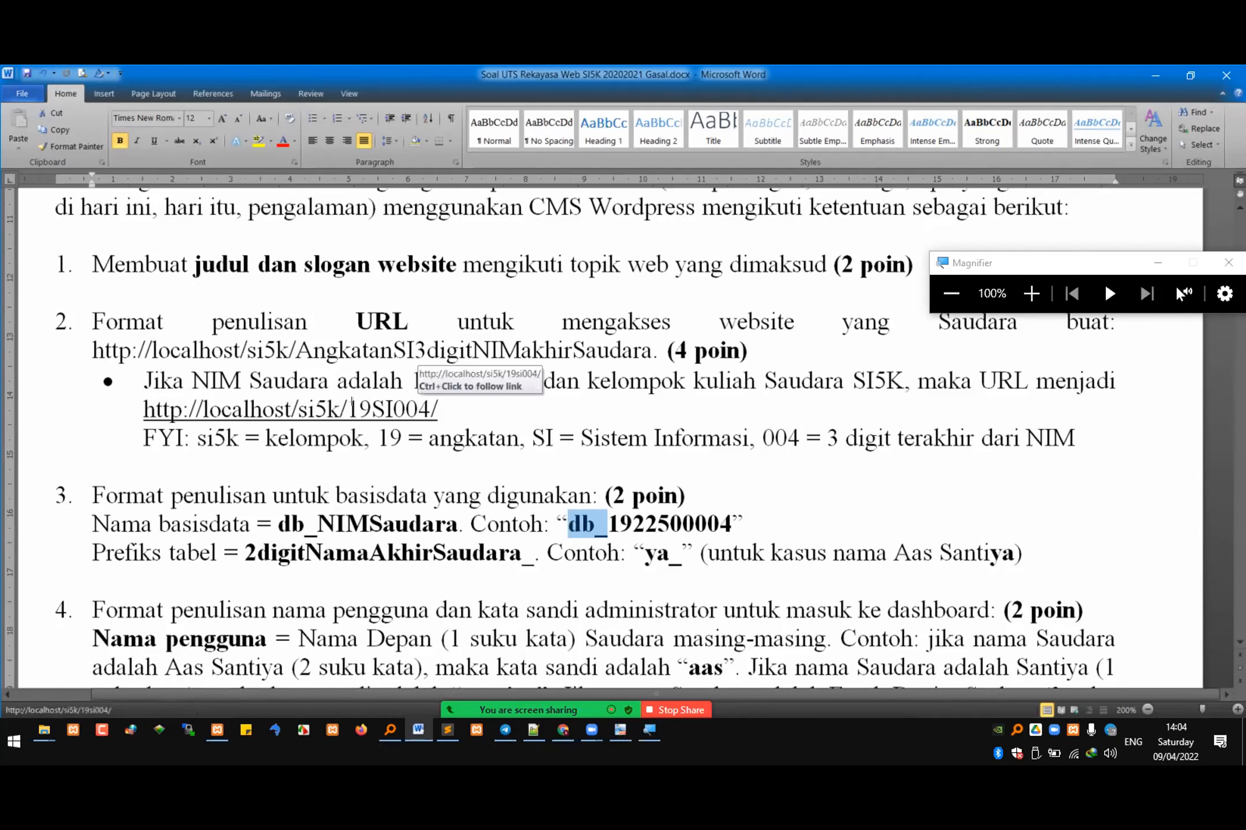
pyautogui.click(363, 407)
pyautogui.moveTo(359, 409); pyautogui.dragTo(407, 410)
pyautogui.moveTo(613, 494); pyautogui.dragTo(698, 552)
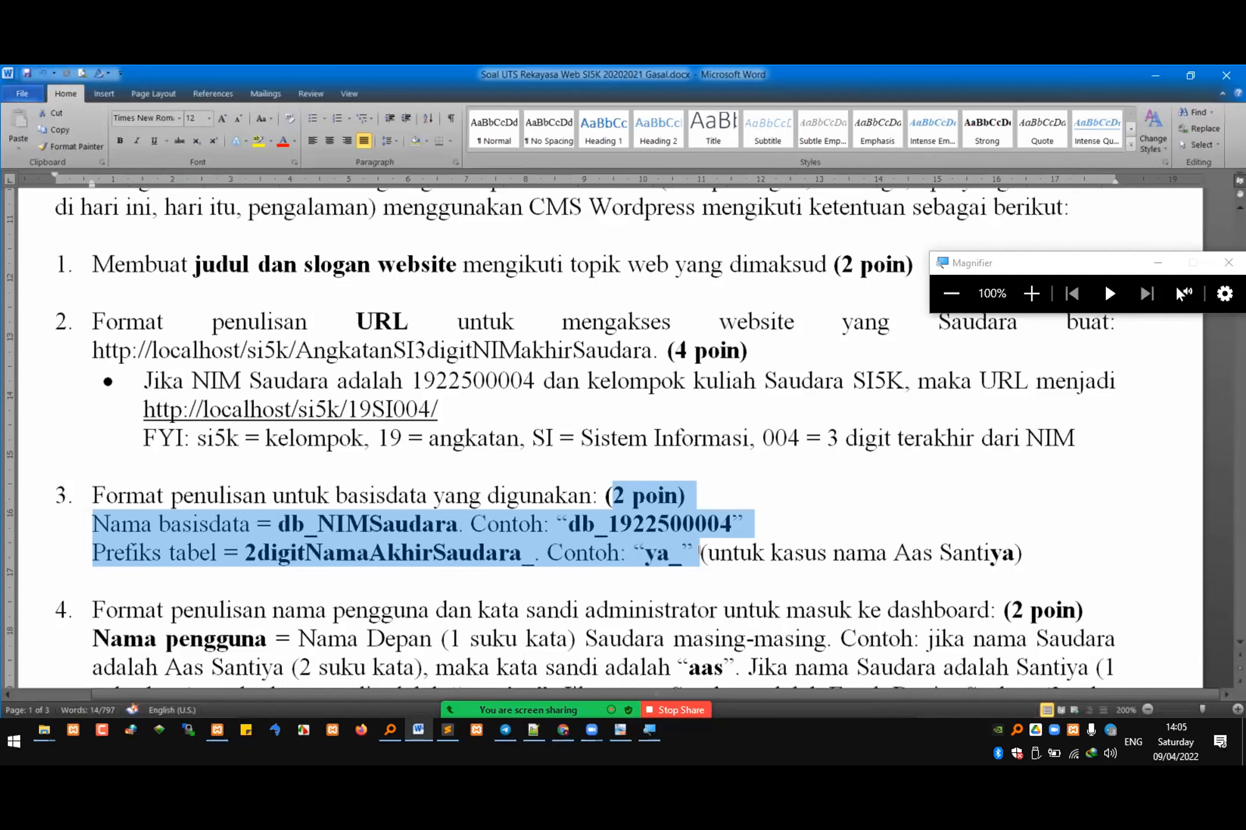
# Step: Examine question 4, highlighting the administrator username rule and the word "NIM" in the password rule
pyautogui.scroll(-3, 238, 453)
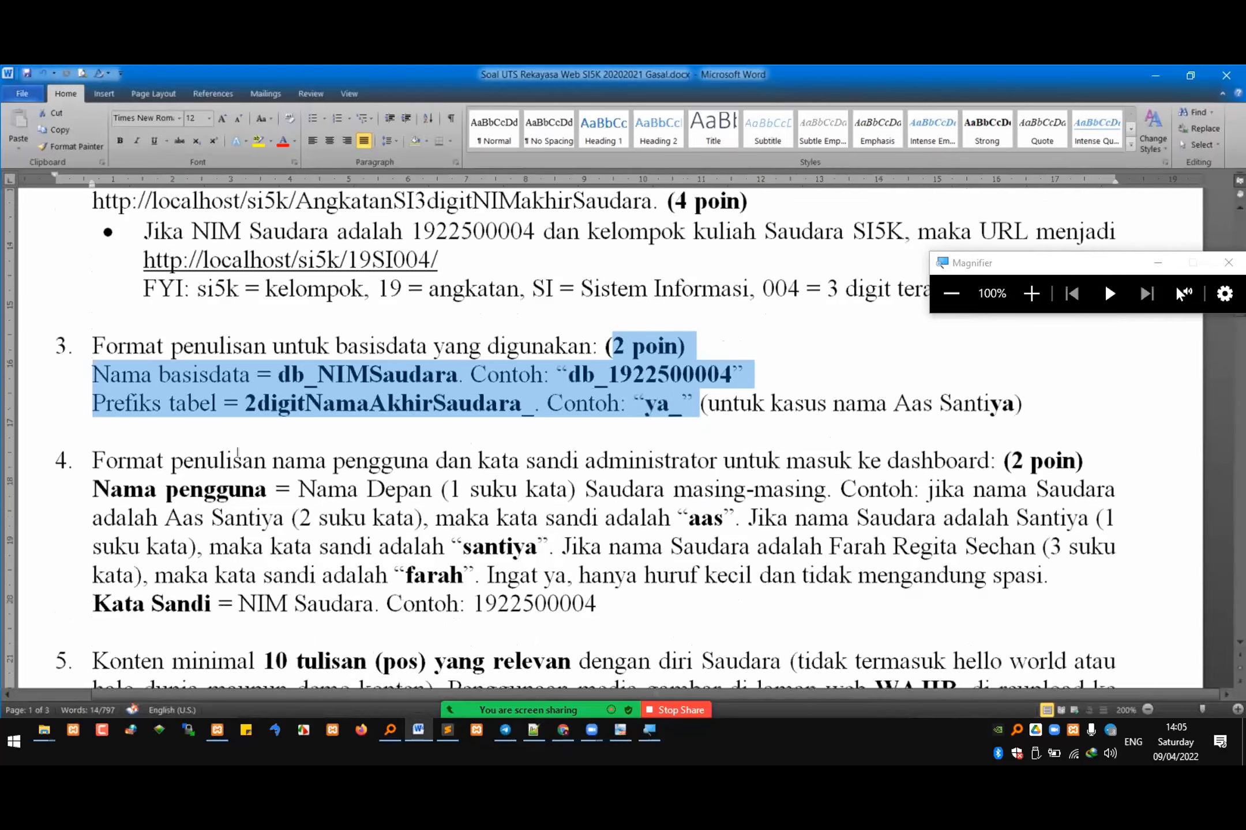
pyautogui.moveTo(102, 453); pyautogui.dragTo(247, 533)
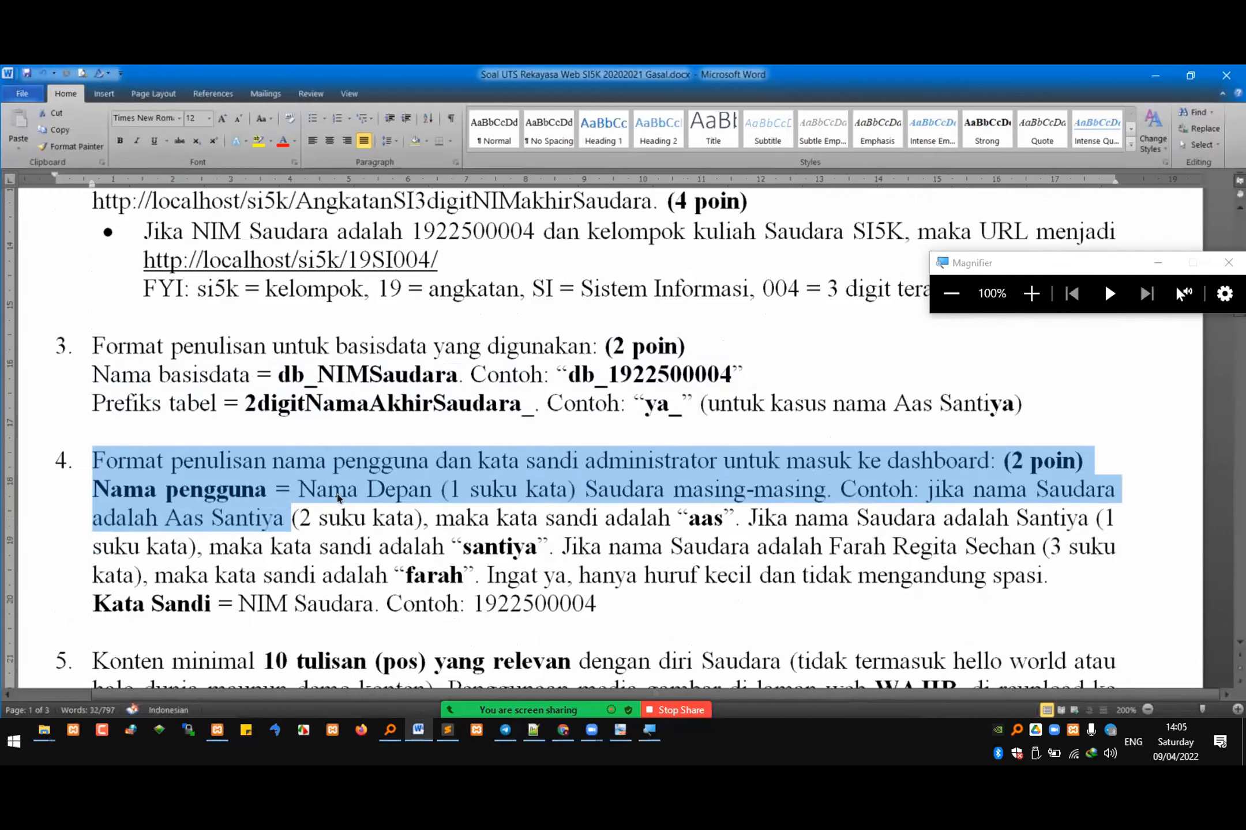
pyautogui.doubleClick(314, 496)
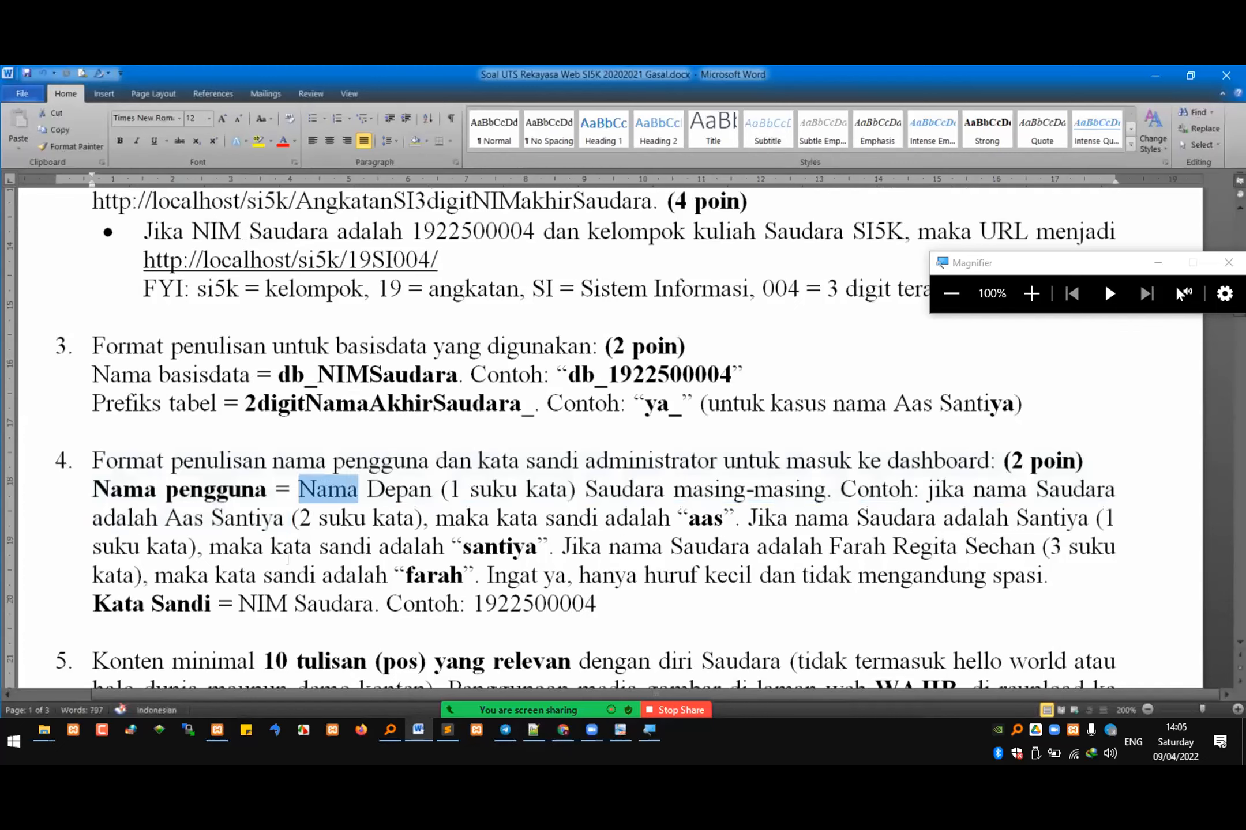
pyautogui.click(288, 605)
pyautogui.click(256, 603)
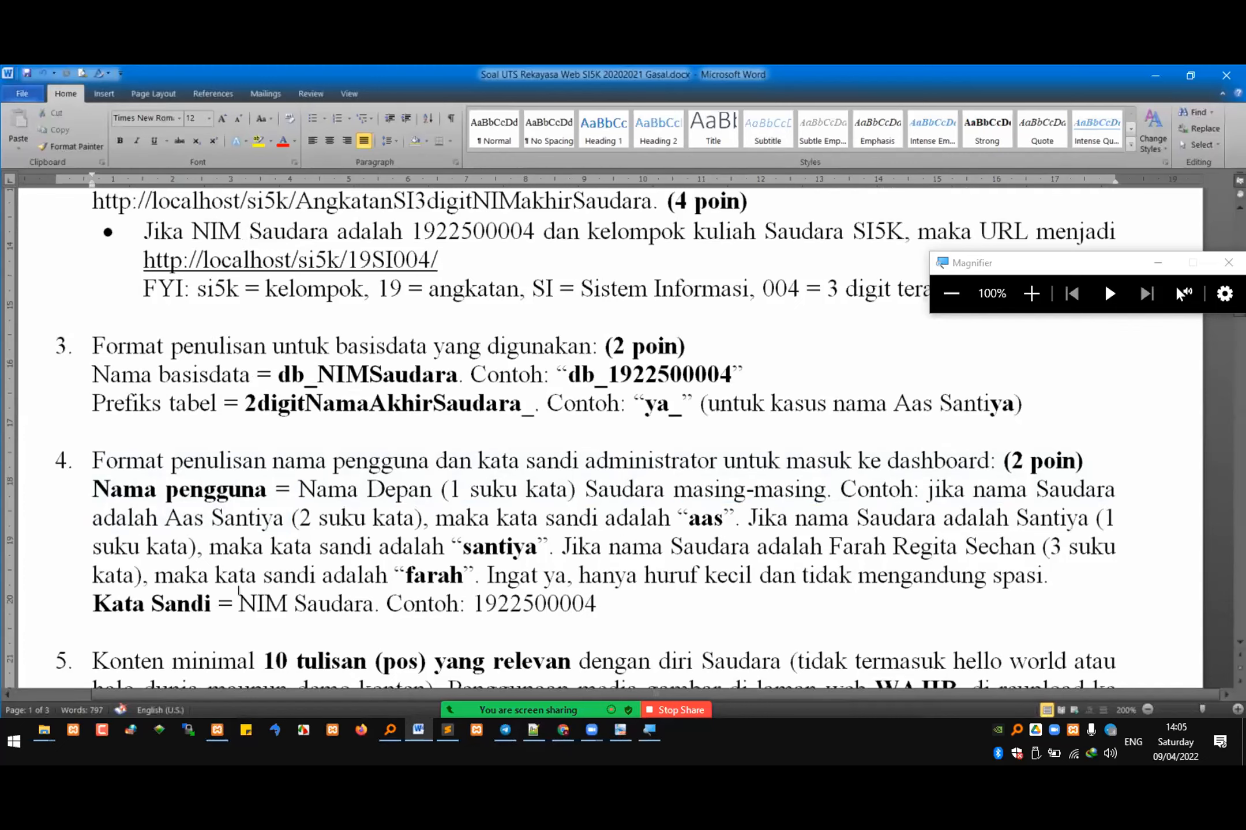
pyautogui.doubleClick(256, 603)
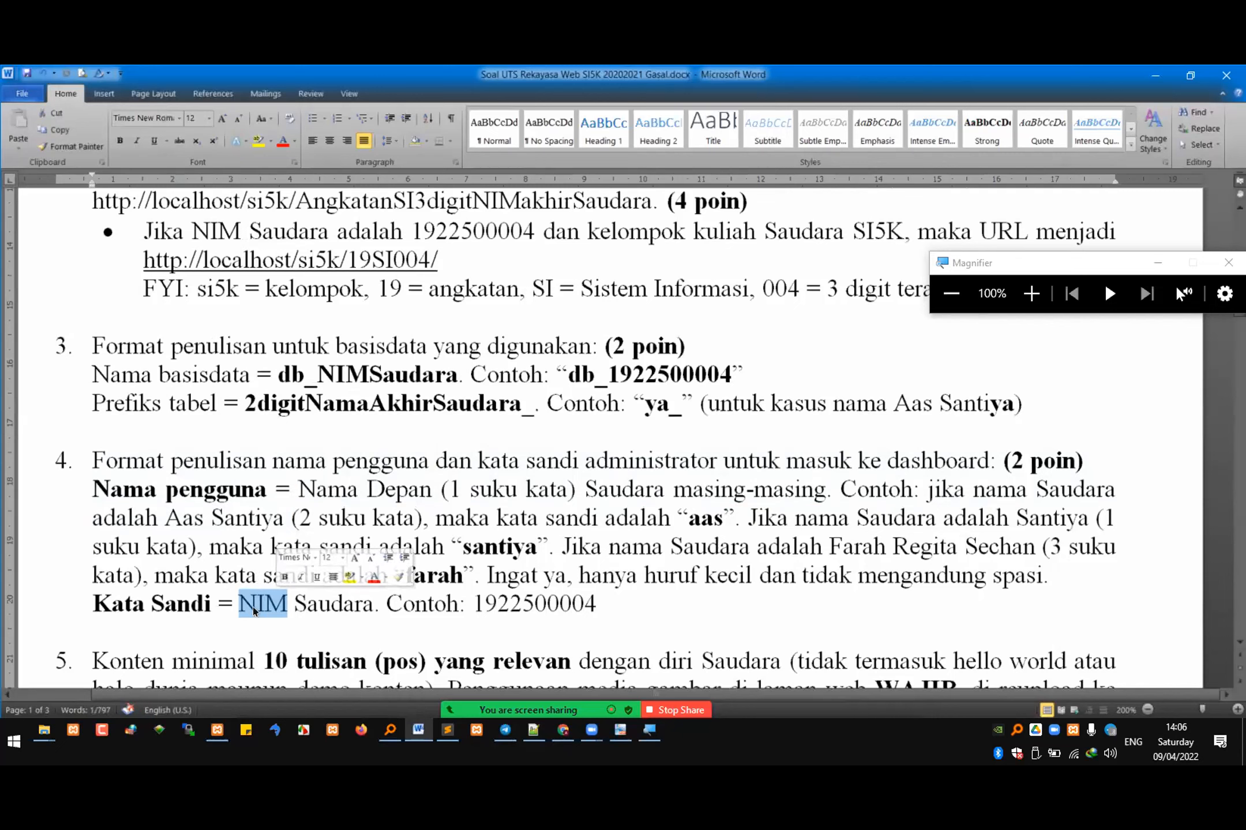
pyautogui.click(248, 601)
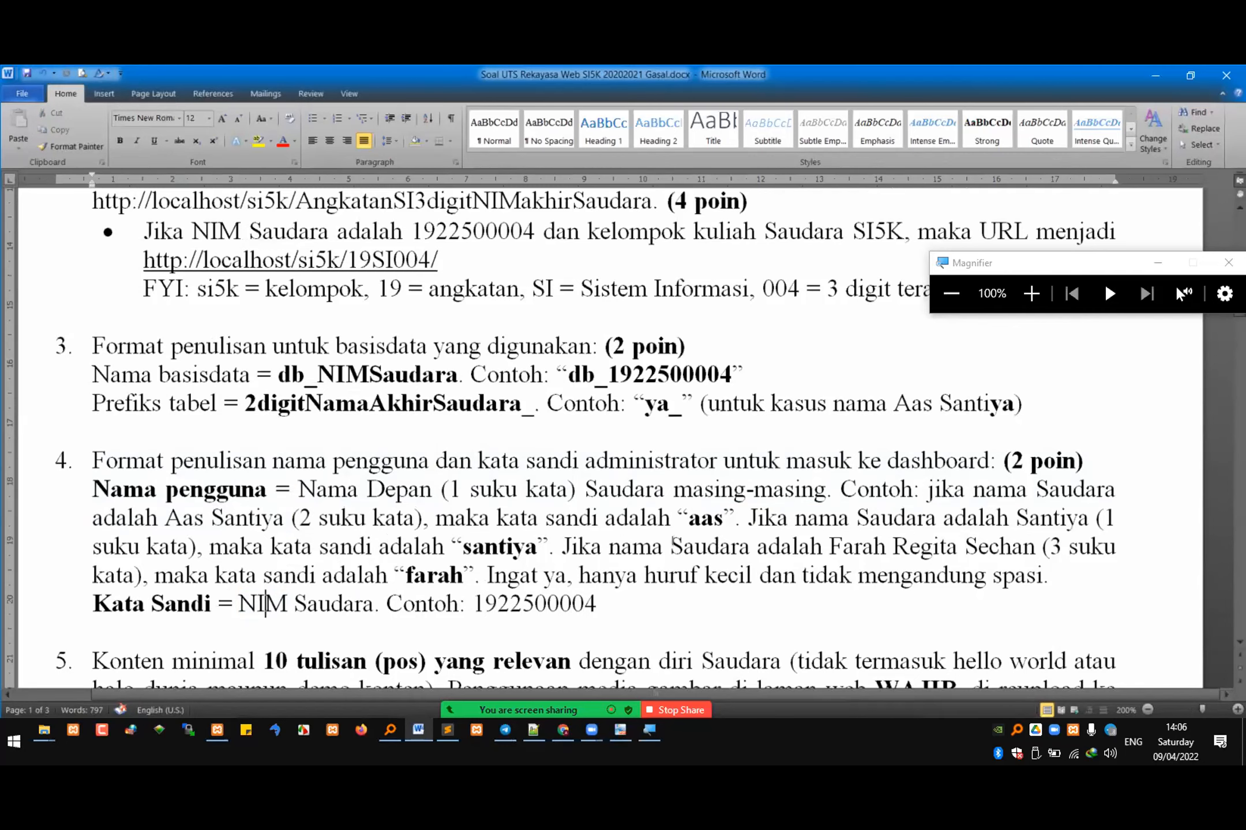
# Step: Examine question 5 and highlight its text from "relevan" through "Penggunaan media gambar"
pyautogui.scroll(-1, 673, 553)
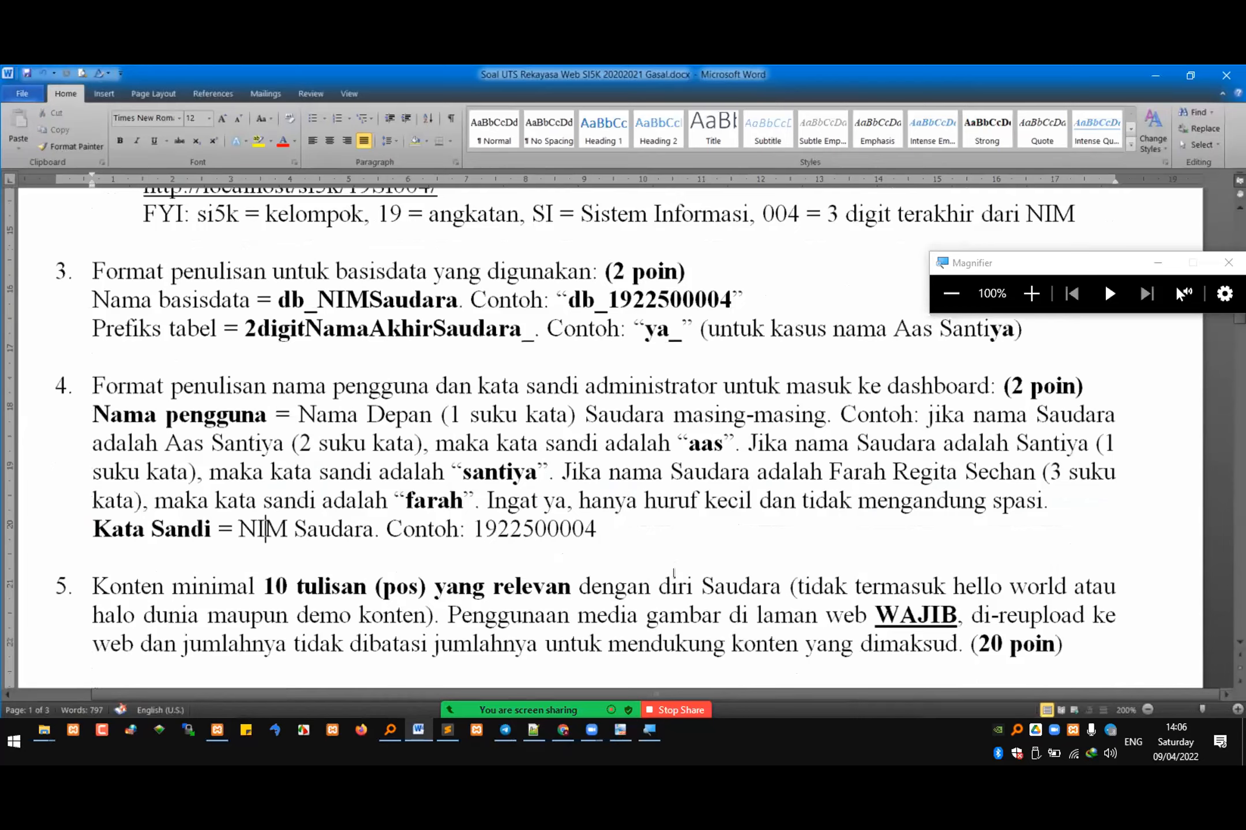
pyautogui.scroll(-1, 674, 573)
pyautogui.scroll(-2, 673, 572)
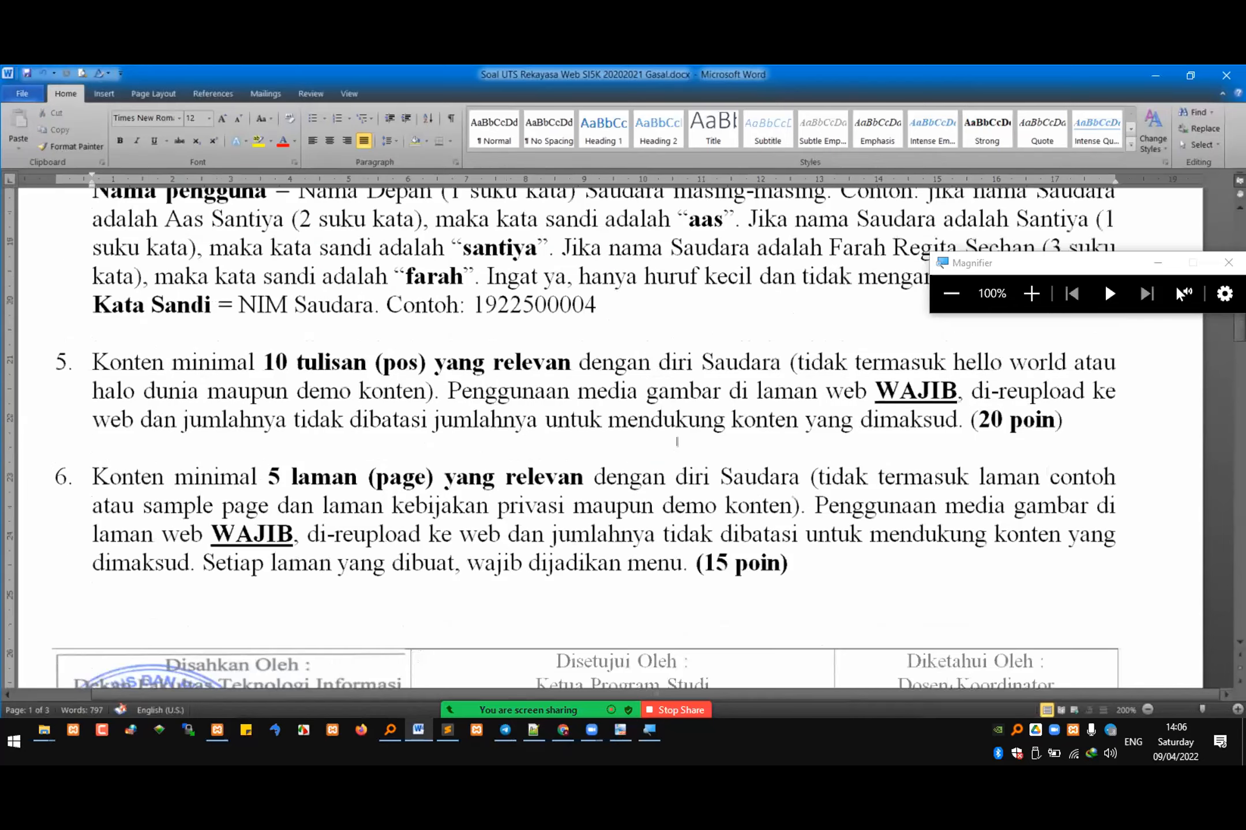
pyautogui.moveTo(505, 363); pyautogui.dragTo(668, 389)
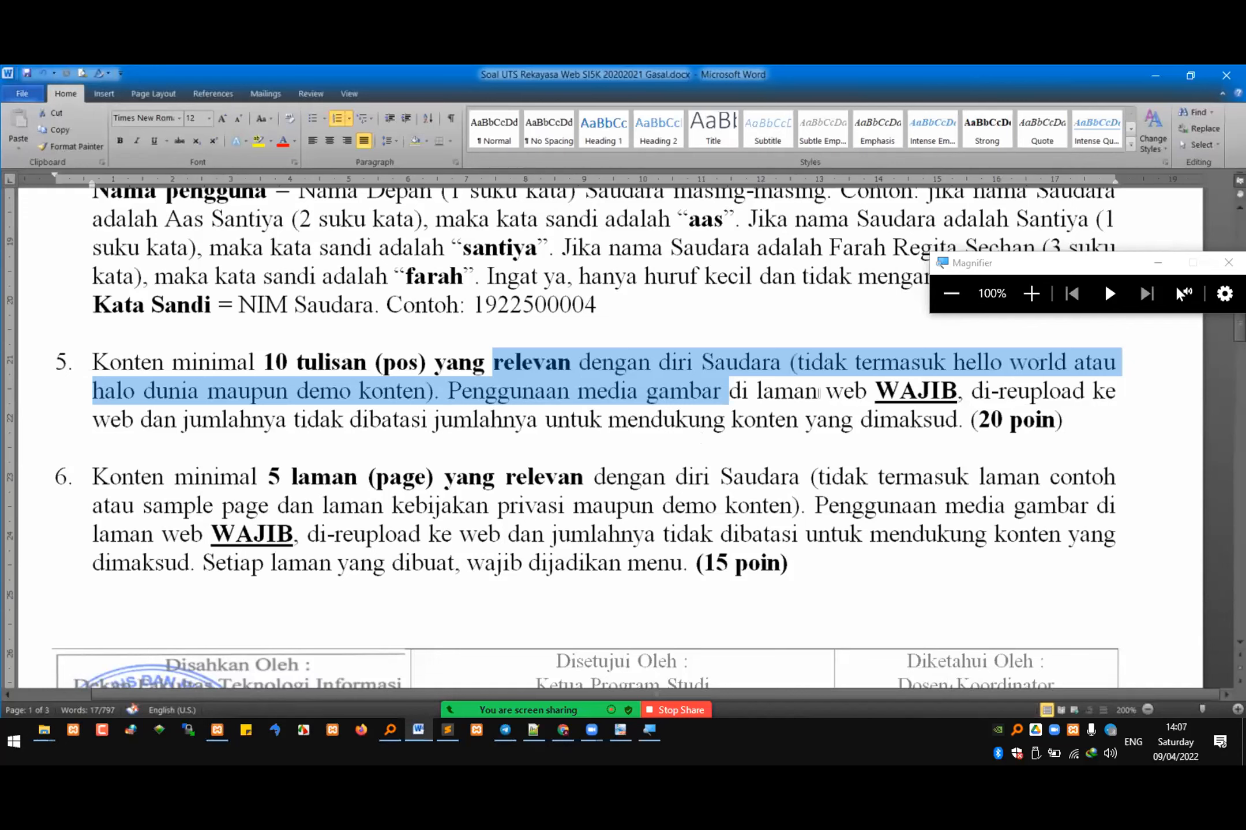
pyautogui.write('+')
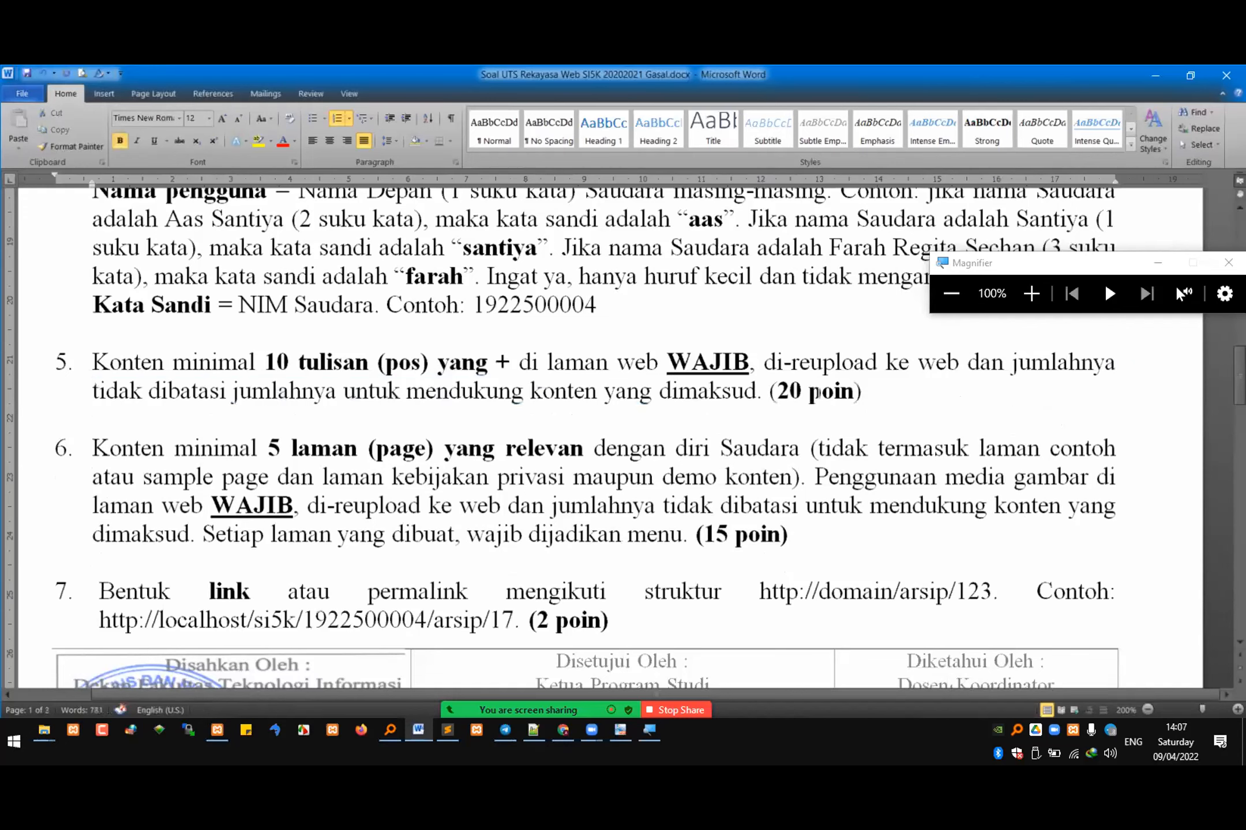
pyautogui.scroll(-2, 732, 524)
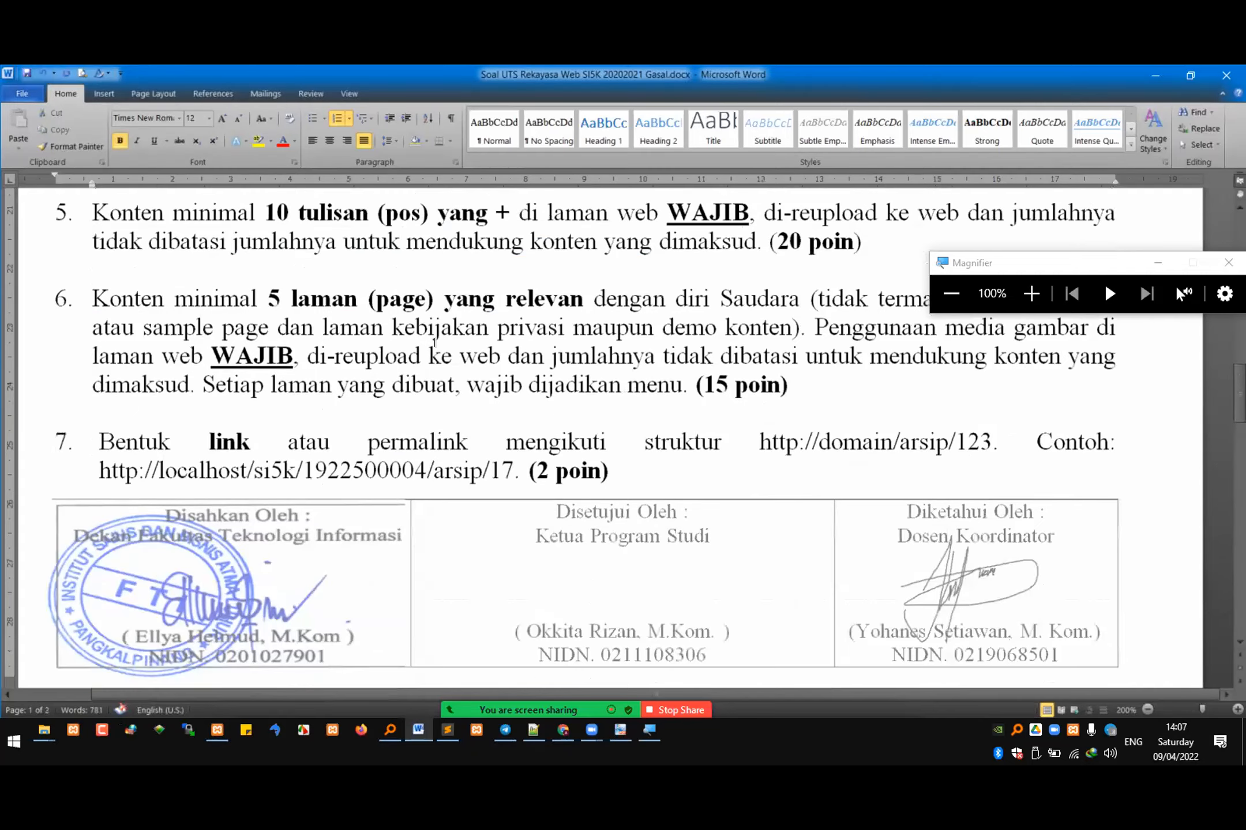
pyautogui.scroll(3, 468, 496)
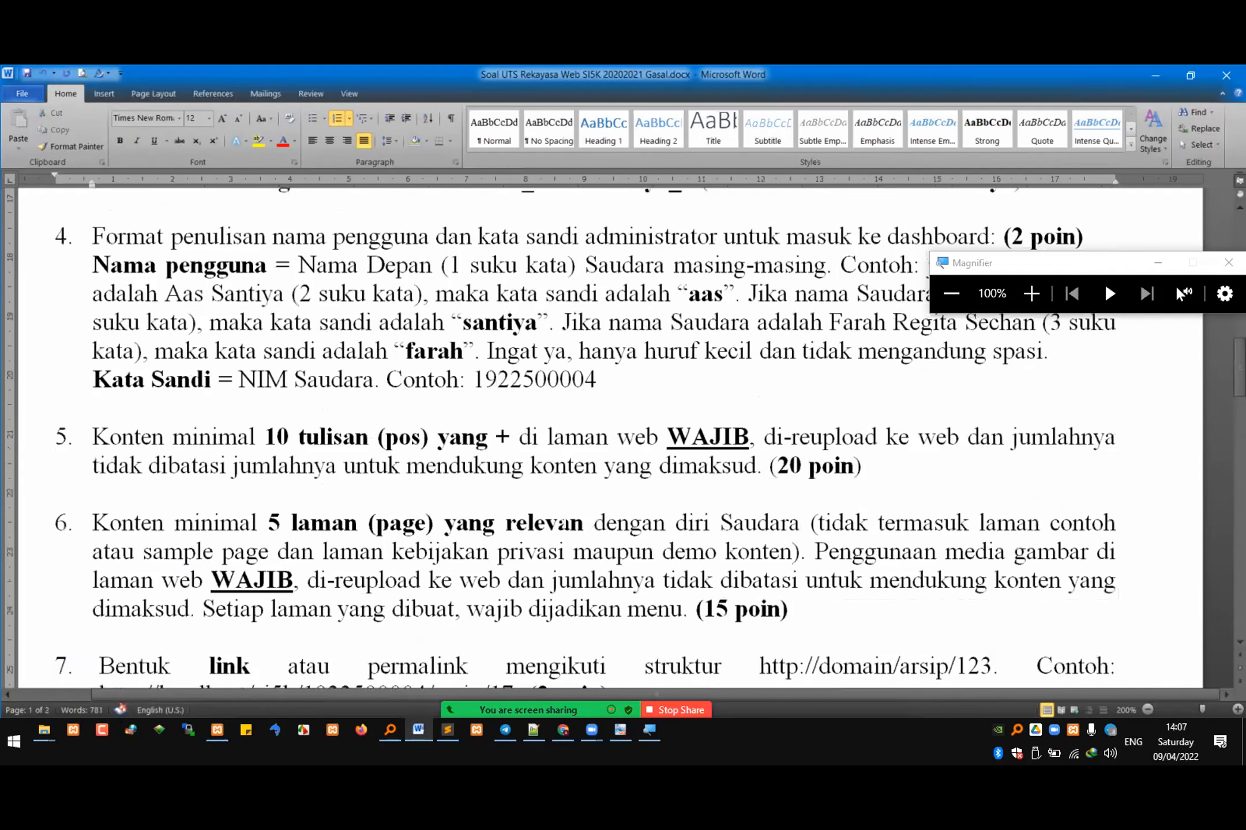
pyautogui.hotkey('ctrl', 'z')
# Step: Examine questions 6 to 9, highlighting the minimum of 10 themes in question 8 and "mata / sesuai dengan" in question 9
pyautogui.scroll(-2, 576, 490)
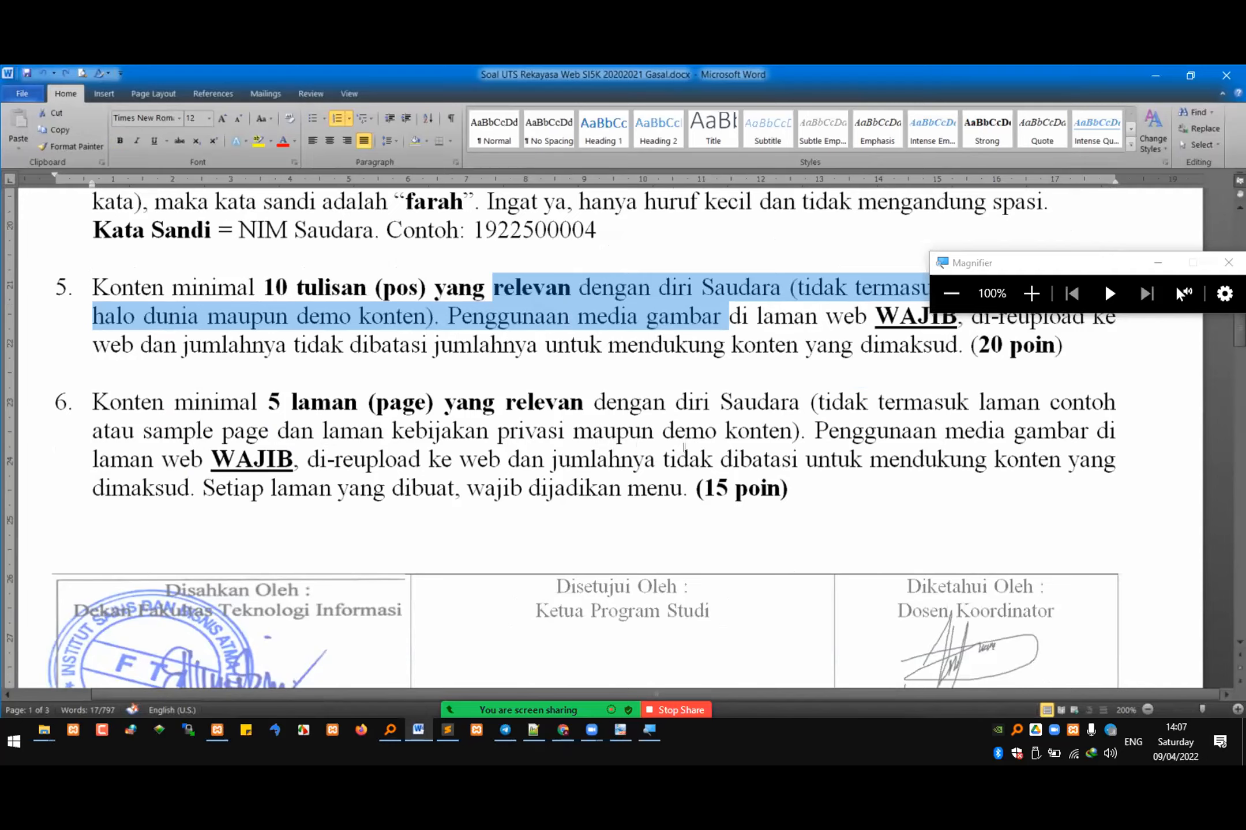
pyautogui.scroll(-1, 663, 450)
pyautogui.scroll(-3, 561, 411)
pyautogui.moveTo(424, 470); pyautogui.dragTo(514, 489)
pyautogui.scroll(-1, 513, 489)
pyautogui.click(390, 471)
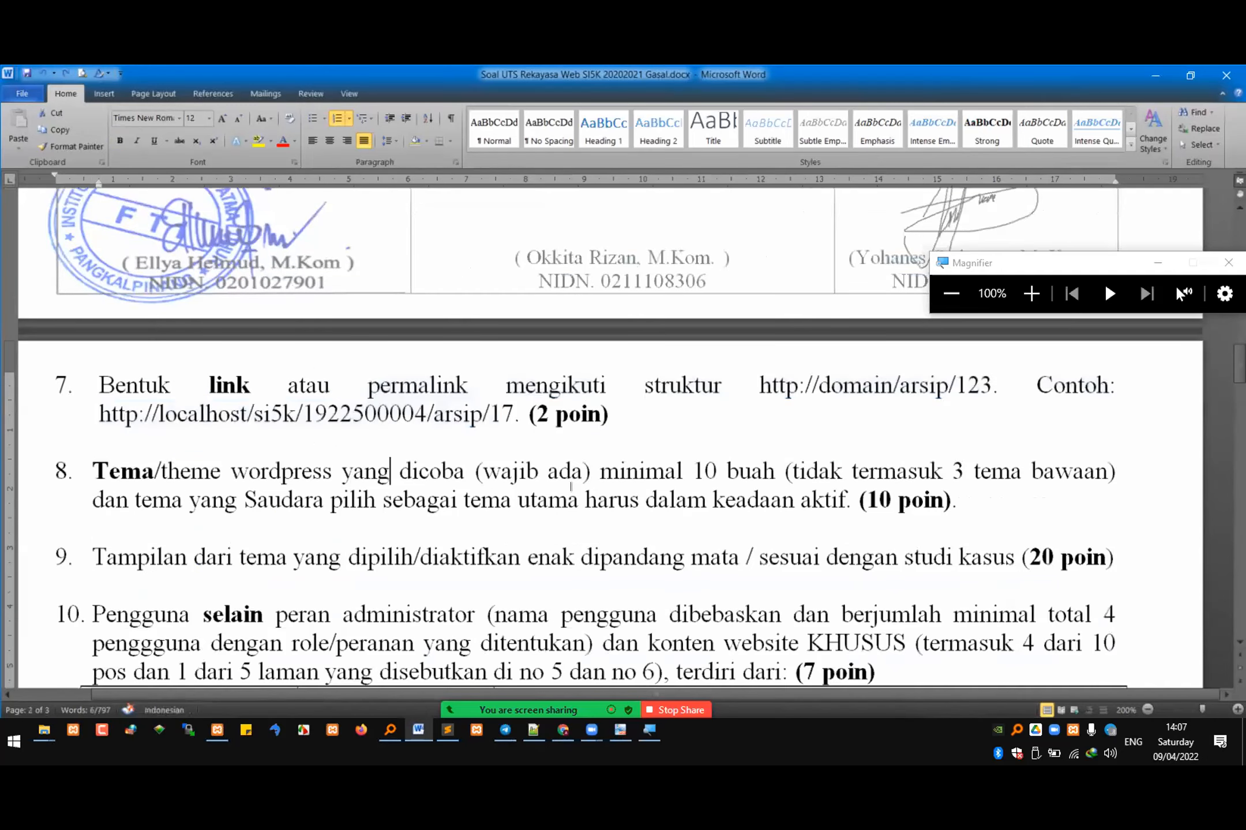
pyautogui.keyDown('shift'); pyautogui.click(674, 503); pyautogui.keyUp('shift')
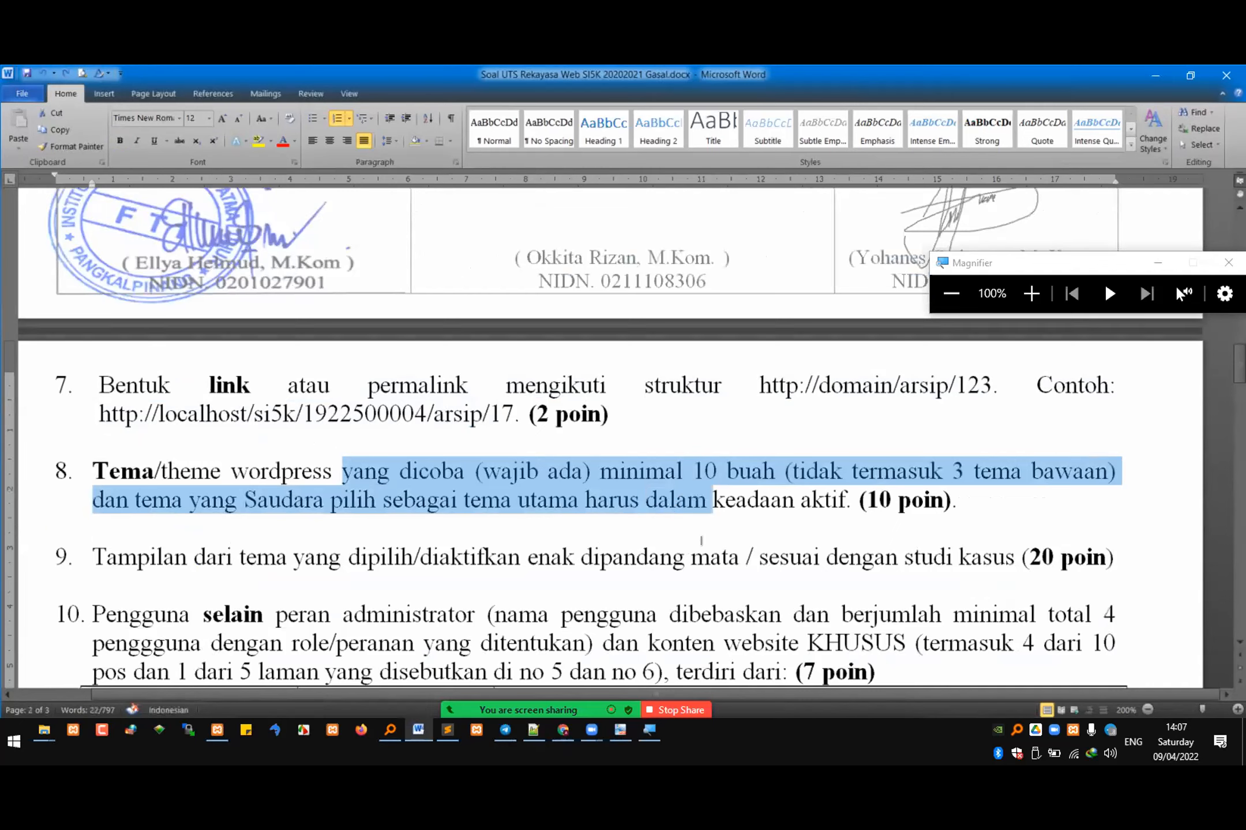
pyautogui.scroll(-1, 711, 538)
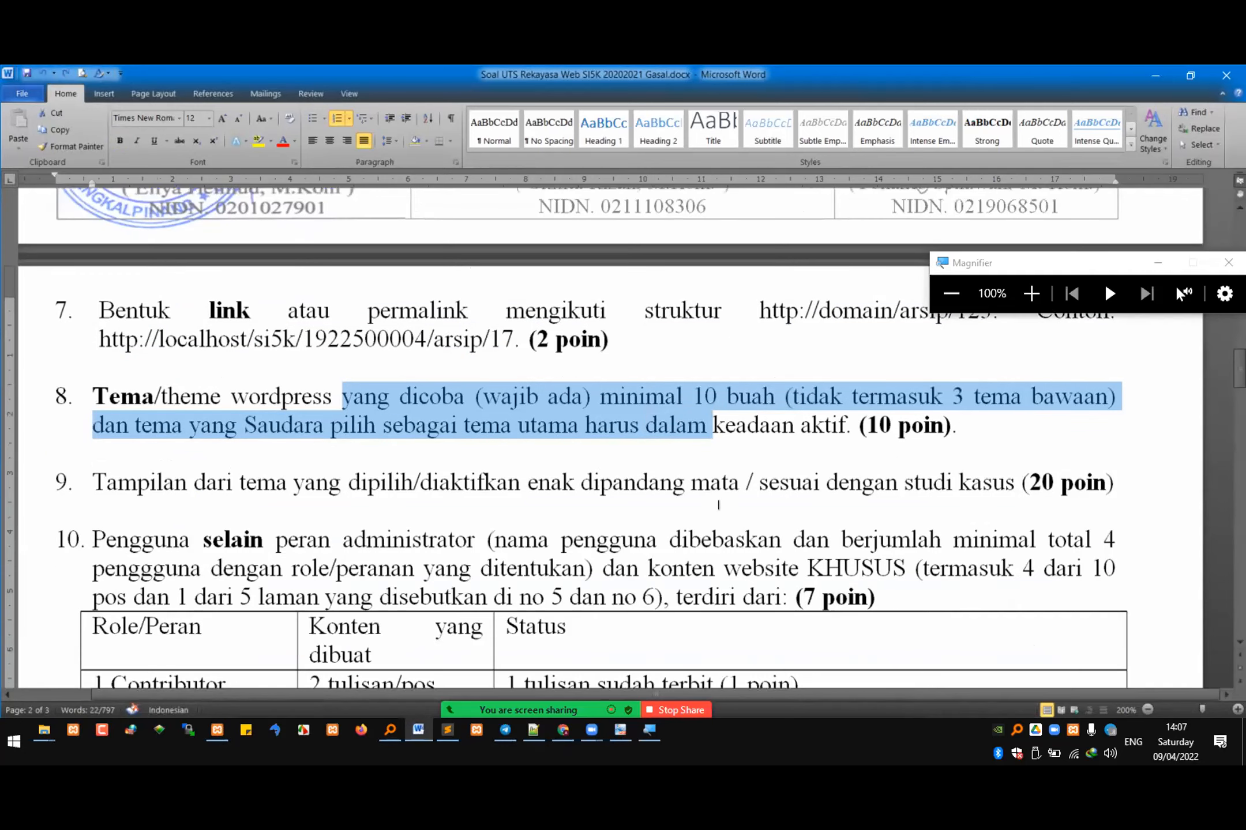
pyautogui.moveTo(700, 486); pyautogui.dragTo(850, 488)
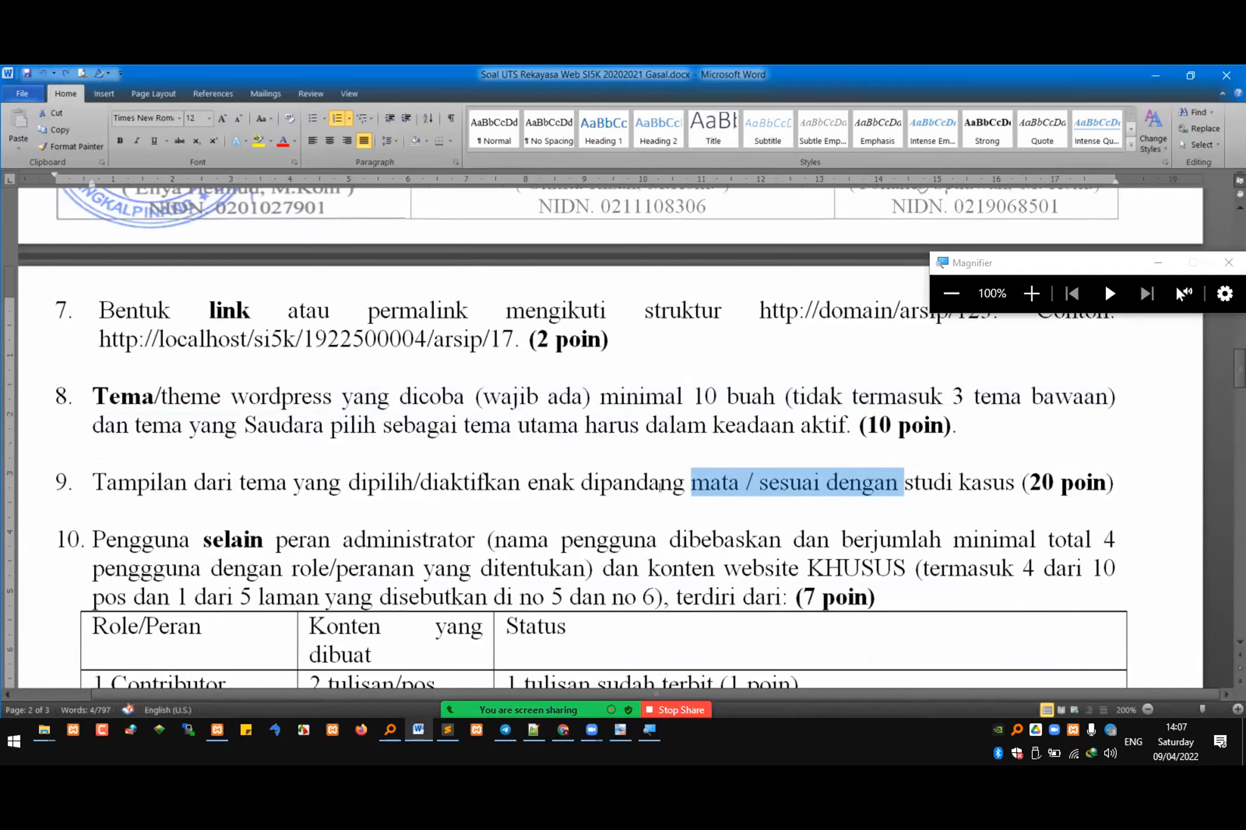
# Step: Examine question 10, highlighting the Contributor, Author / Penulis and Editor / Penyunting roles in its table
pyautogui.scroll(-2, 519, 490)
pyautogui.moveTo(95, 536); pyautogui.dragTo(172, 640)
pyautogui.scroll(-2, 172, 640)
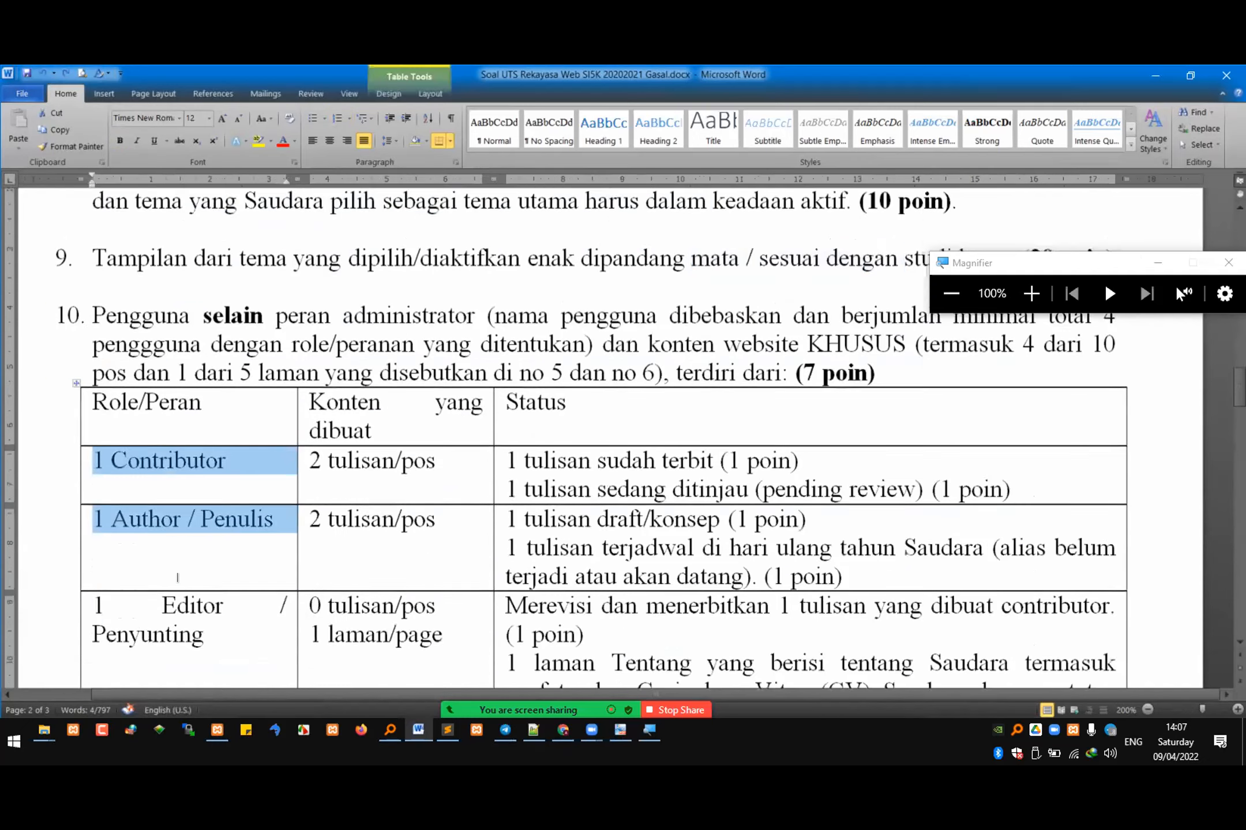
pyautogui.moveTo(153, 551); pyautogui.dragTo(113, 398)
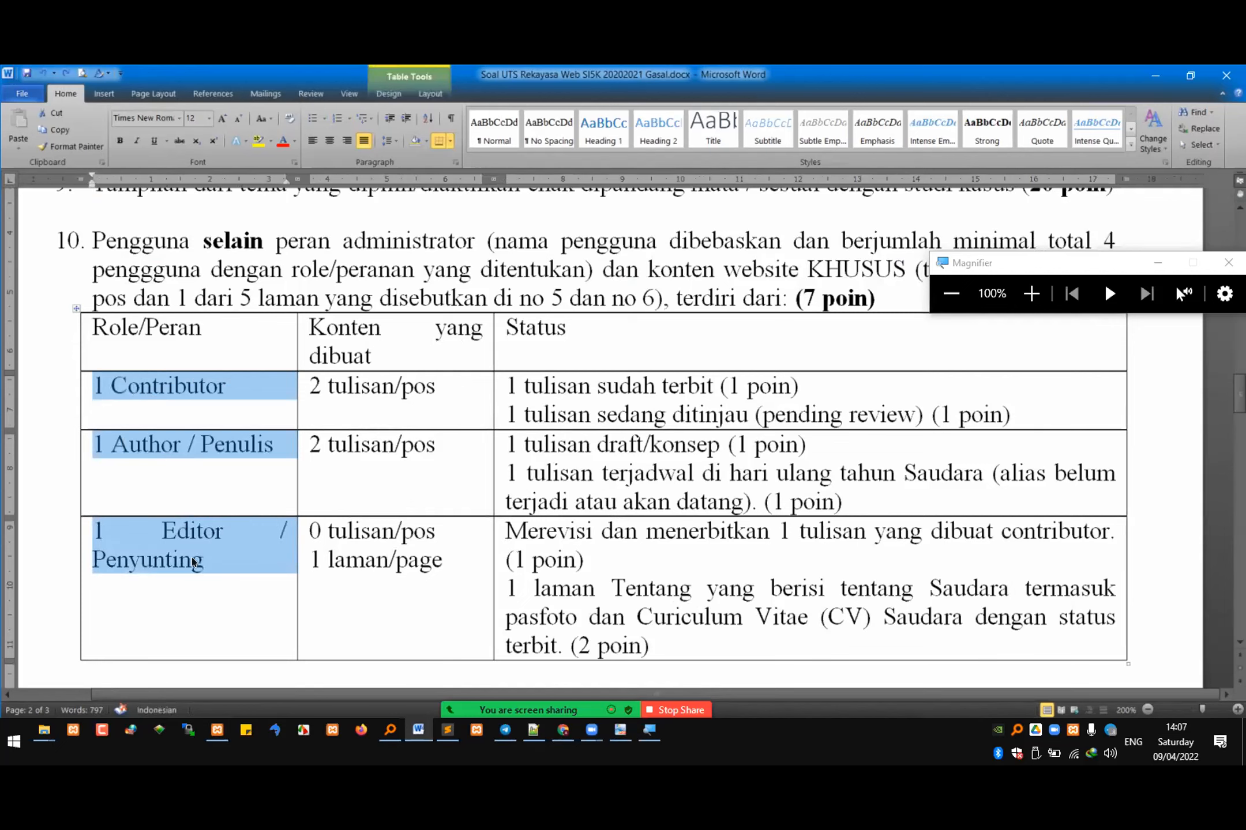
# Step: Examine question 11 and its plugin table, highlighting the text from "hello dolly" through "terpasang akibat"
pyautogui.scroll(-2, 239, 541)
pyautogui.scroll(-3, 247, 547)
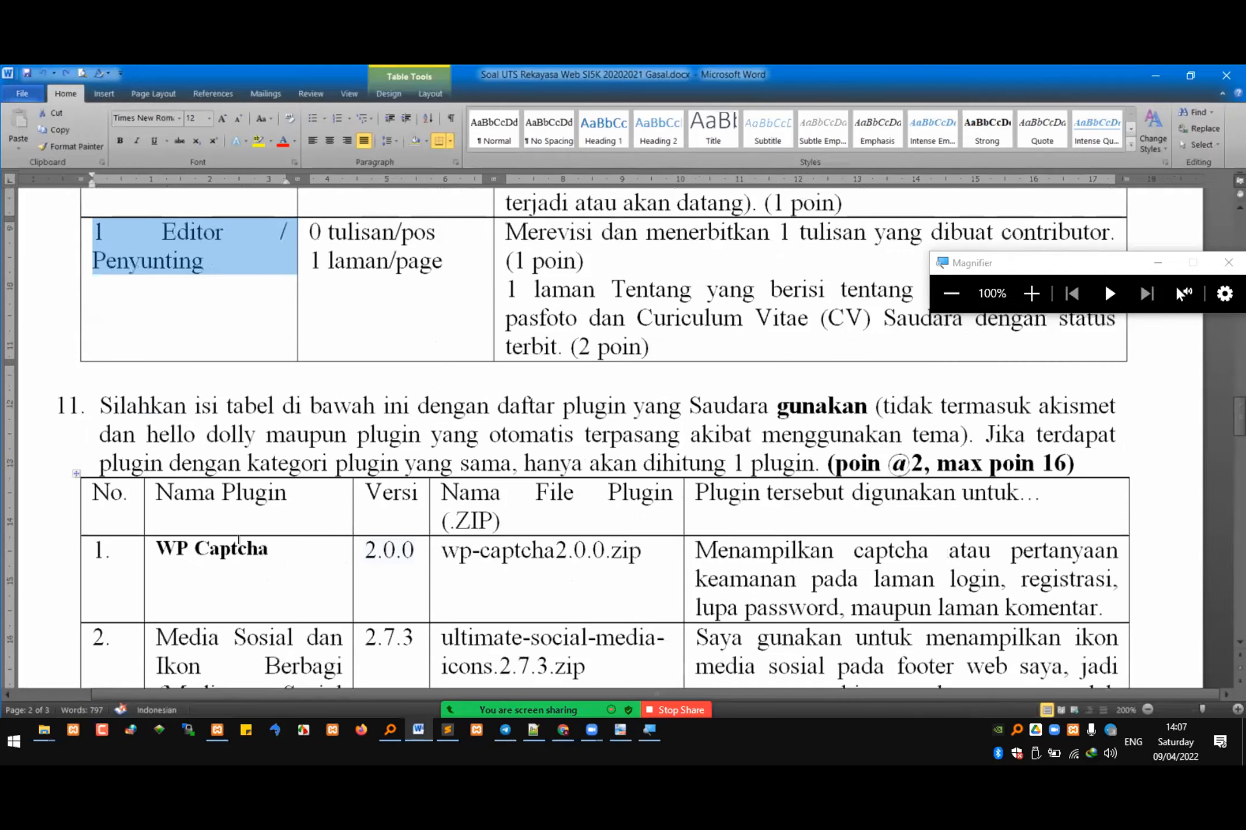
pyautogui.click(159, 353)
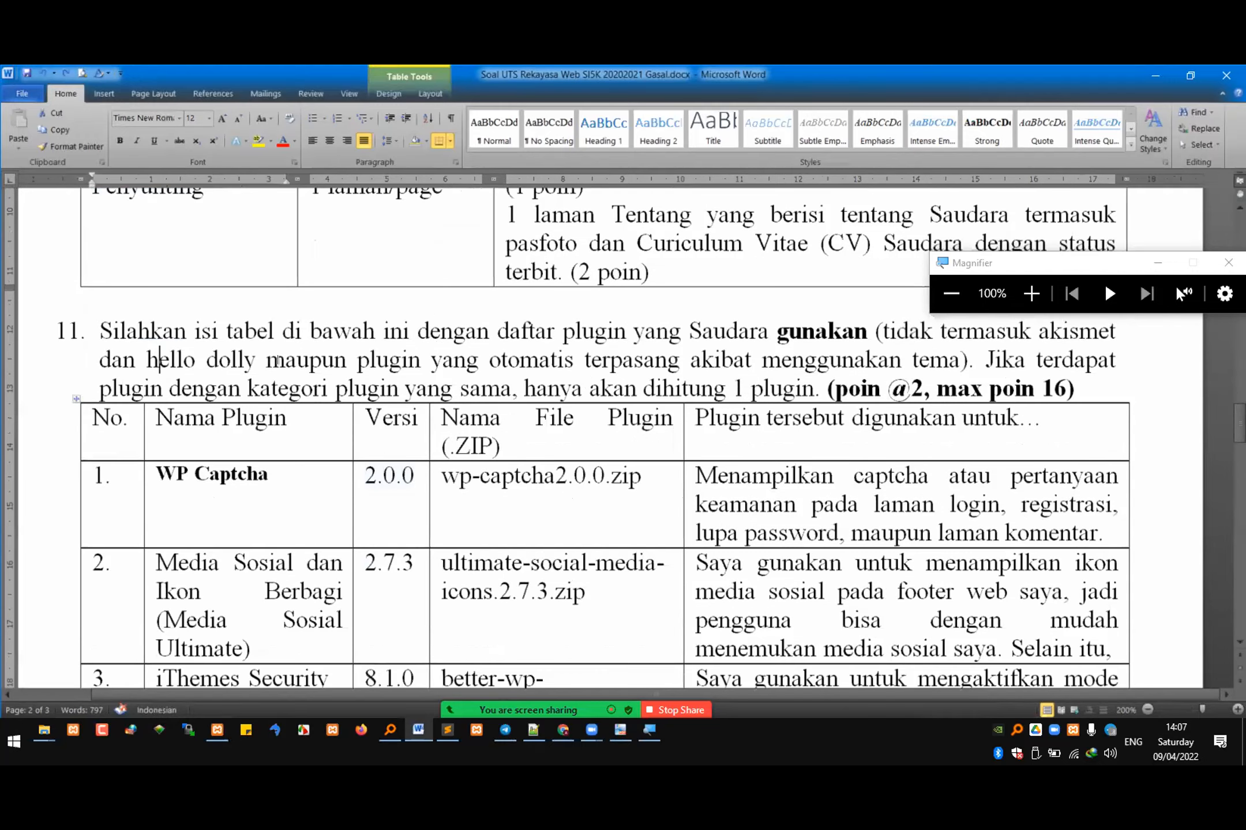
pyautogui.keyDown('shift'); pyautogui.click(715, 362); pyautogui.keyUp('shift')
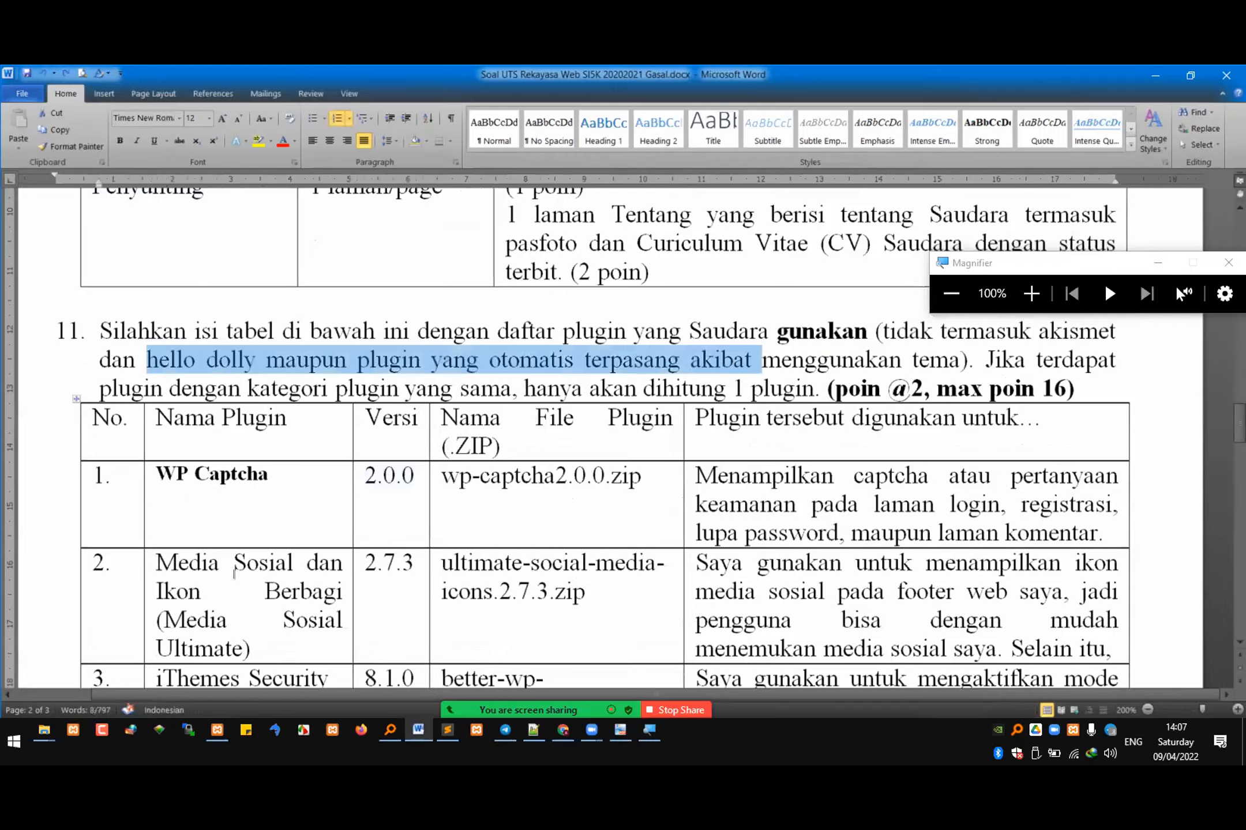
pyautogui.scroll(-3, 234, 574)
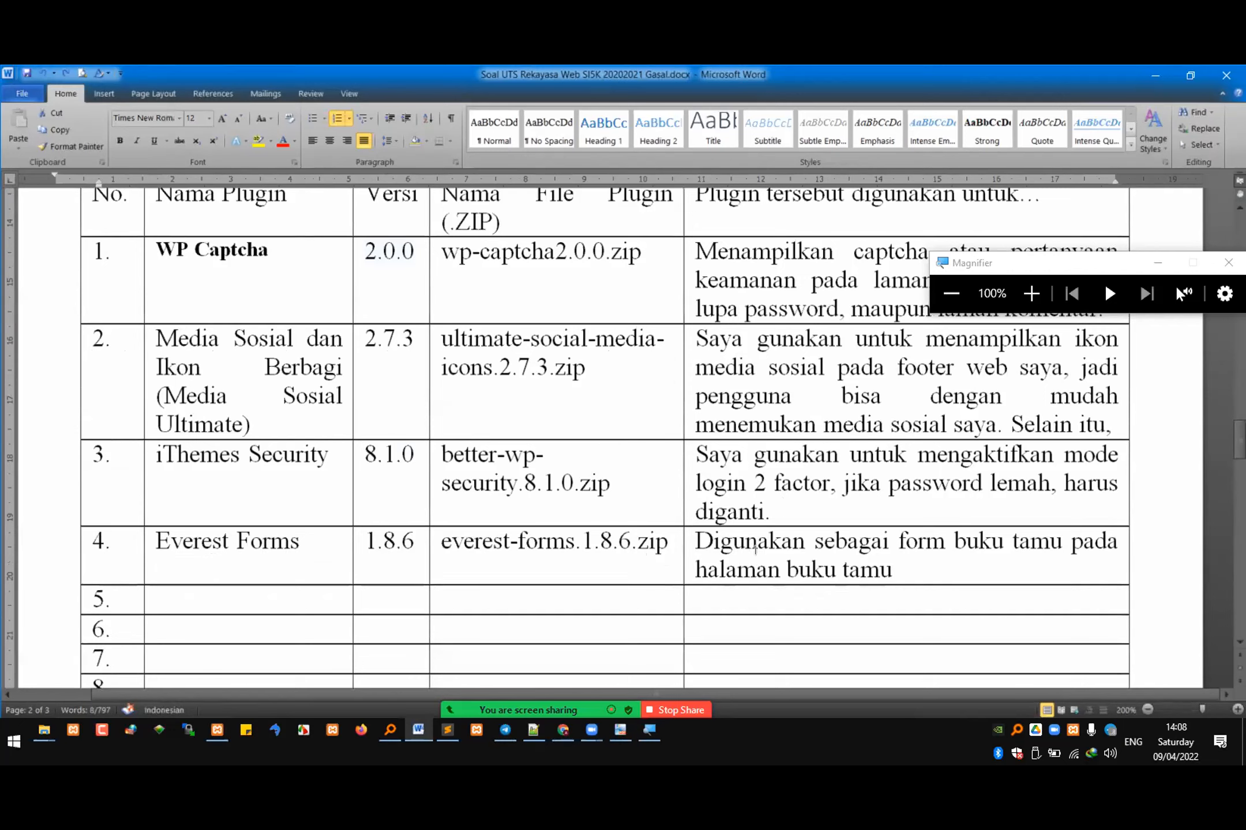
# Step: Examine the "Dikerjakan oleh" table, highlighting "Isi nama saudara" and pointing out the empty Nilai cell, and close the Magnifier
pyautogui.scroll(-5, 752, 540)
pyautogui.click(302, 597)
pyautogui.moveTo(547, 596); pyautogui.dragTo(734, 596)
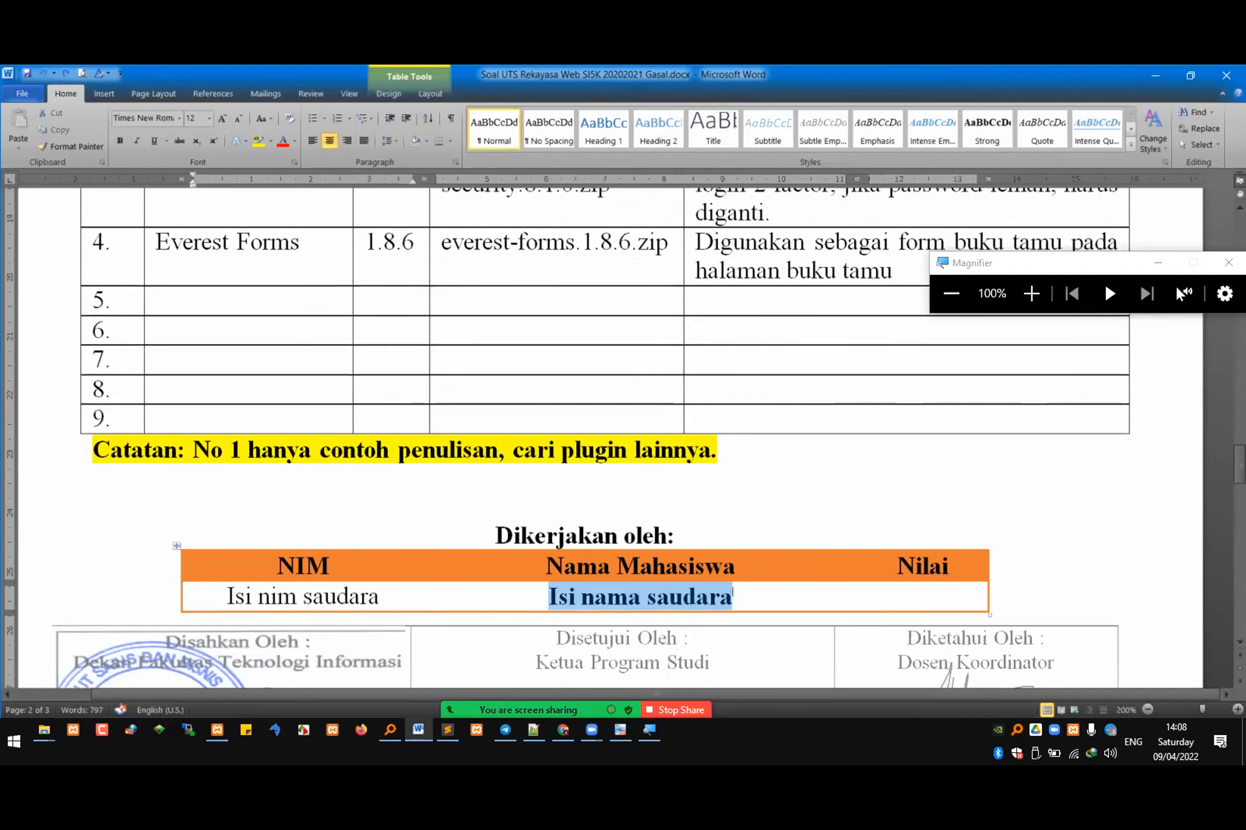
pyautogui.click(933, 591)
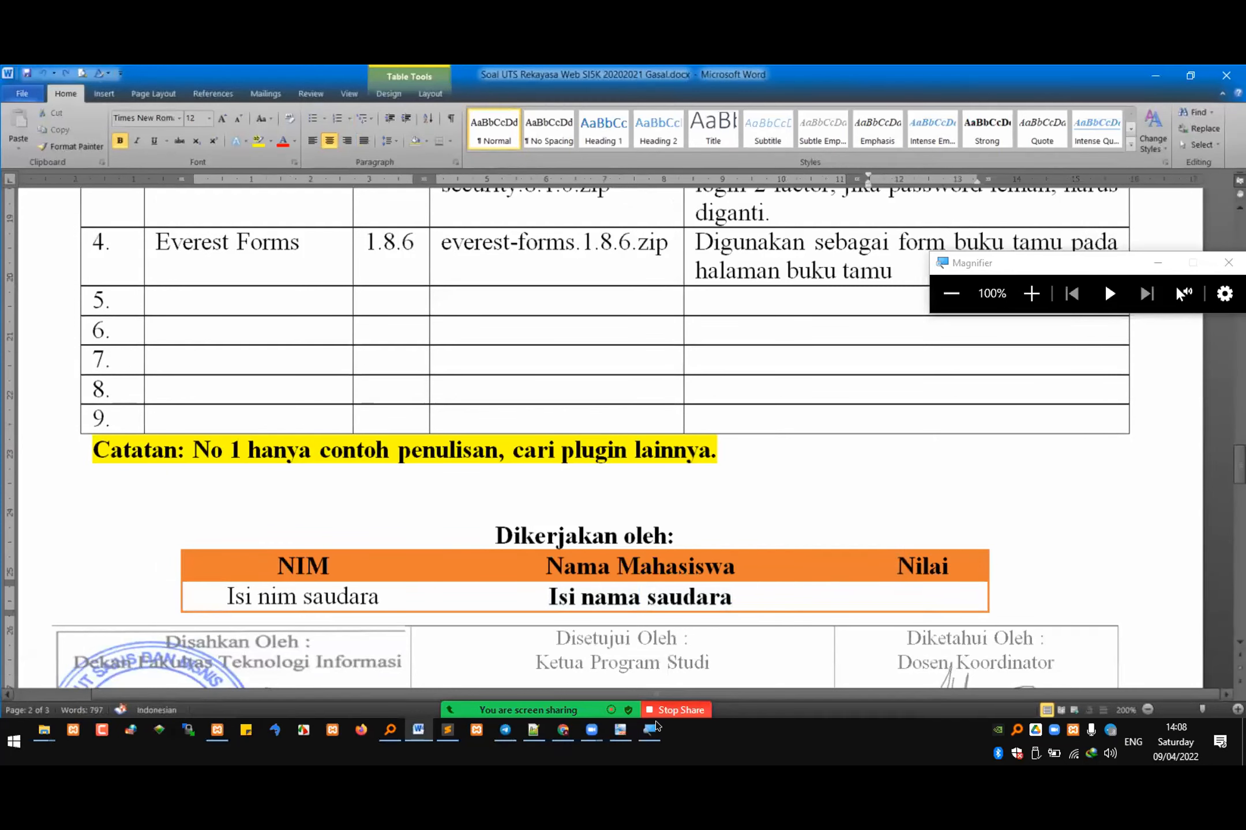
pyautogui.click(1229, 263)
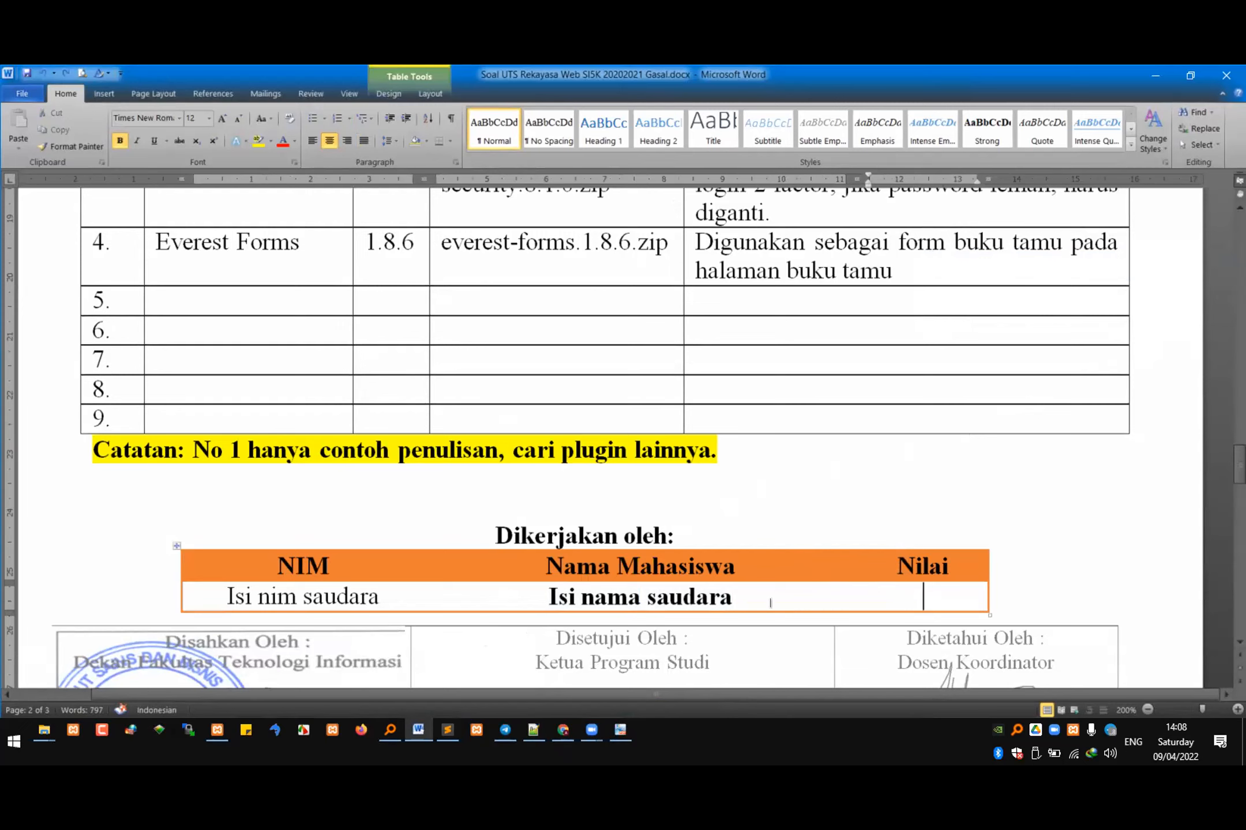
# Step: Check the system calendar for Monday 18 April and Monday 11 April 2022, and dismiss it
pyautogui.click(1162, 746)
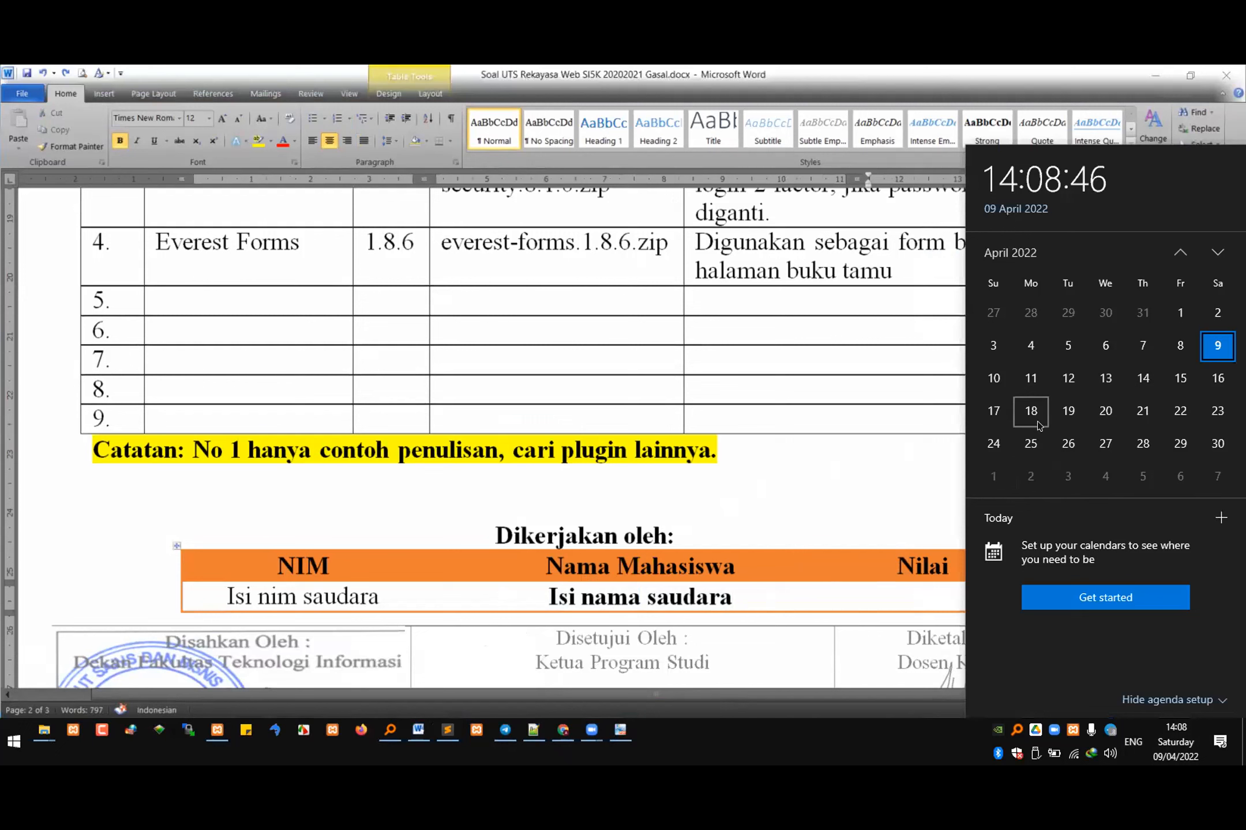
pyautogui.click(1032, 421)
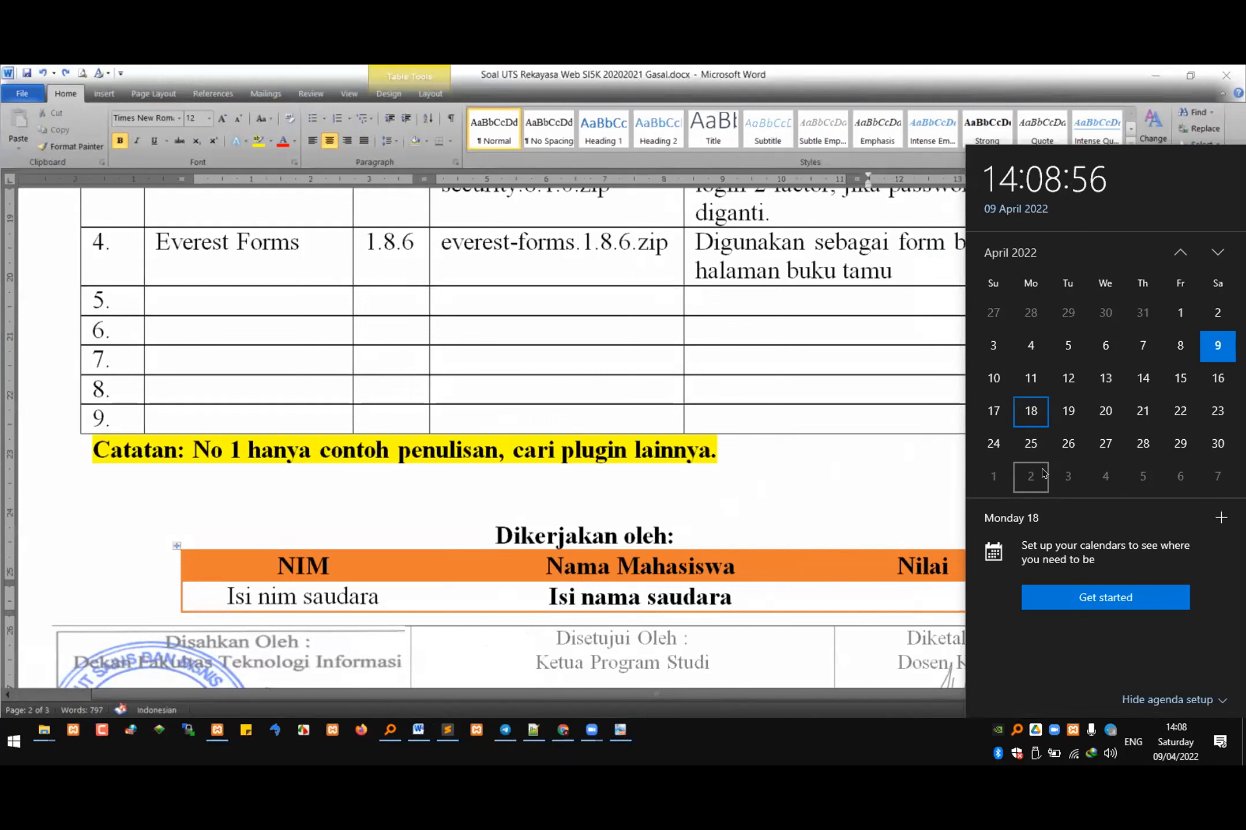
pyautogui.click(1028, 388)
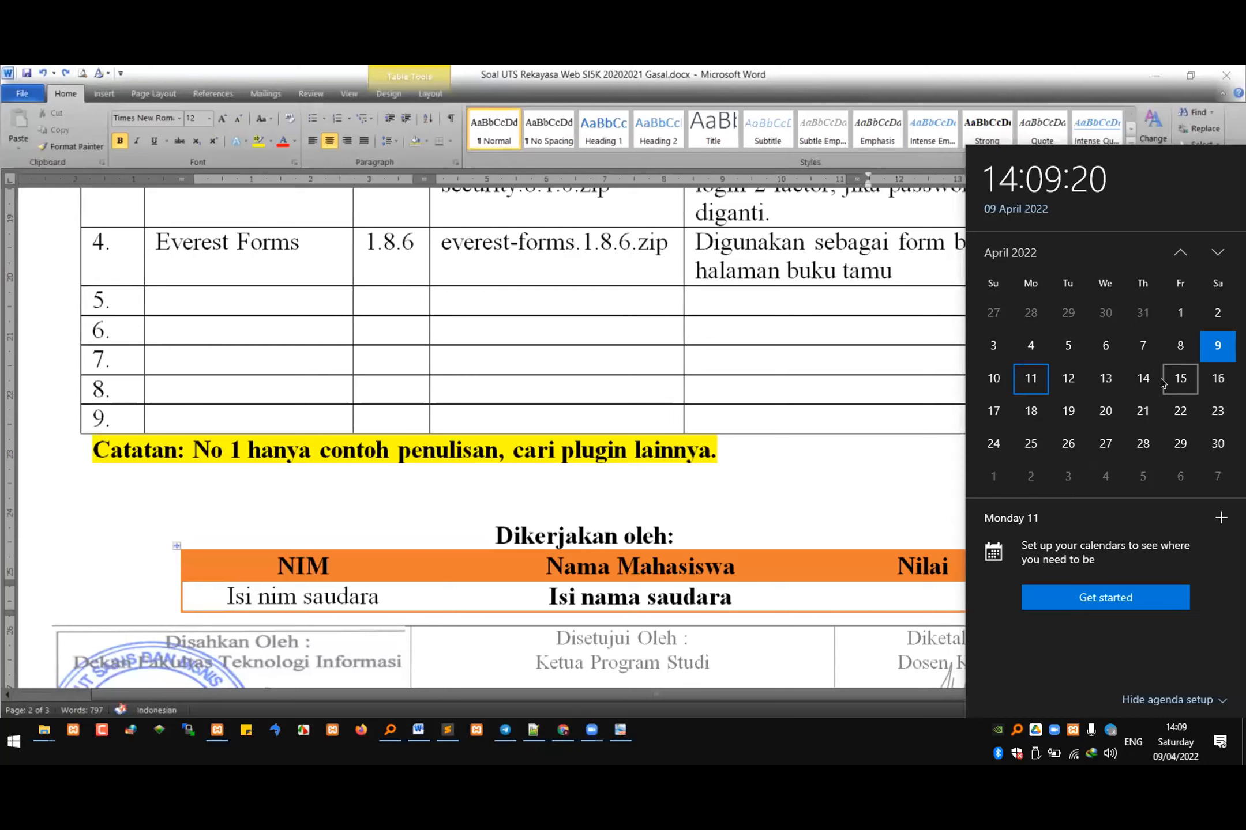
pyautogui.click(529, 351)
# Step: Go back to question 3 and highlight the example table prefix "ya_" and the example database name
pyautogui.scroll(2, 528, 346)
pyautogui.scroll(15, 528, 336)
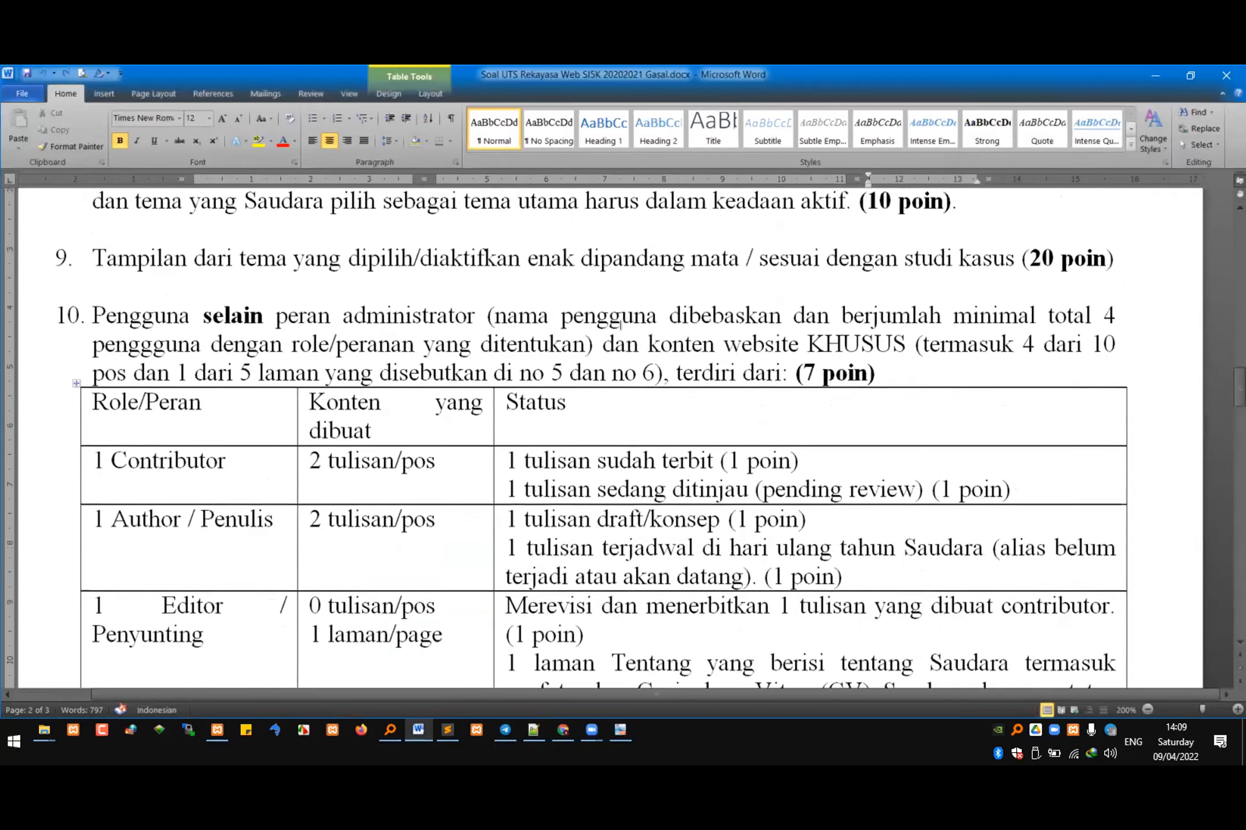
pyautogui.scroll(10, 626, 326)
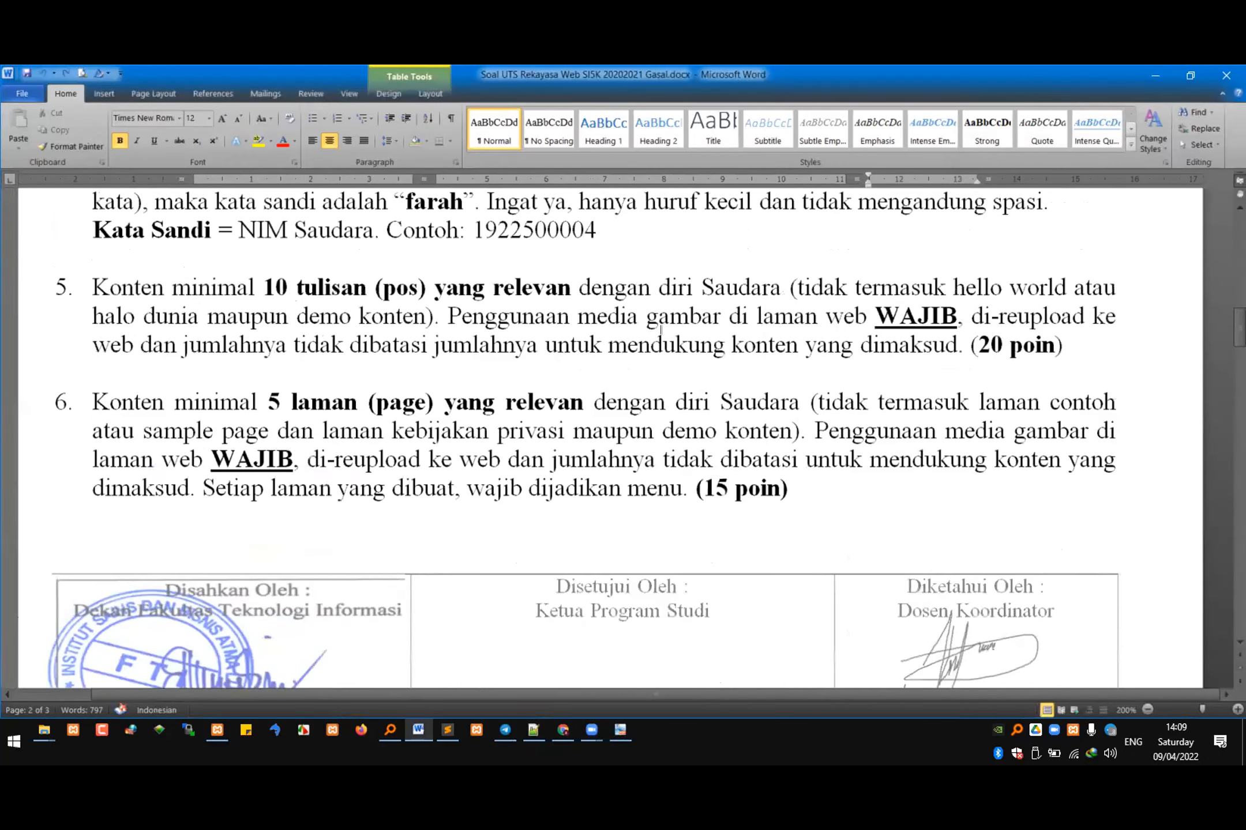
pyautogui.scroll(1, 663, 328)
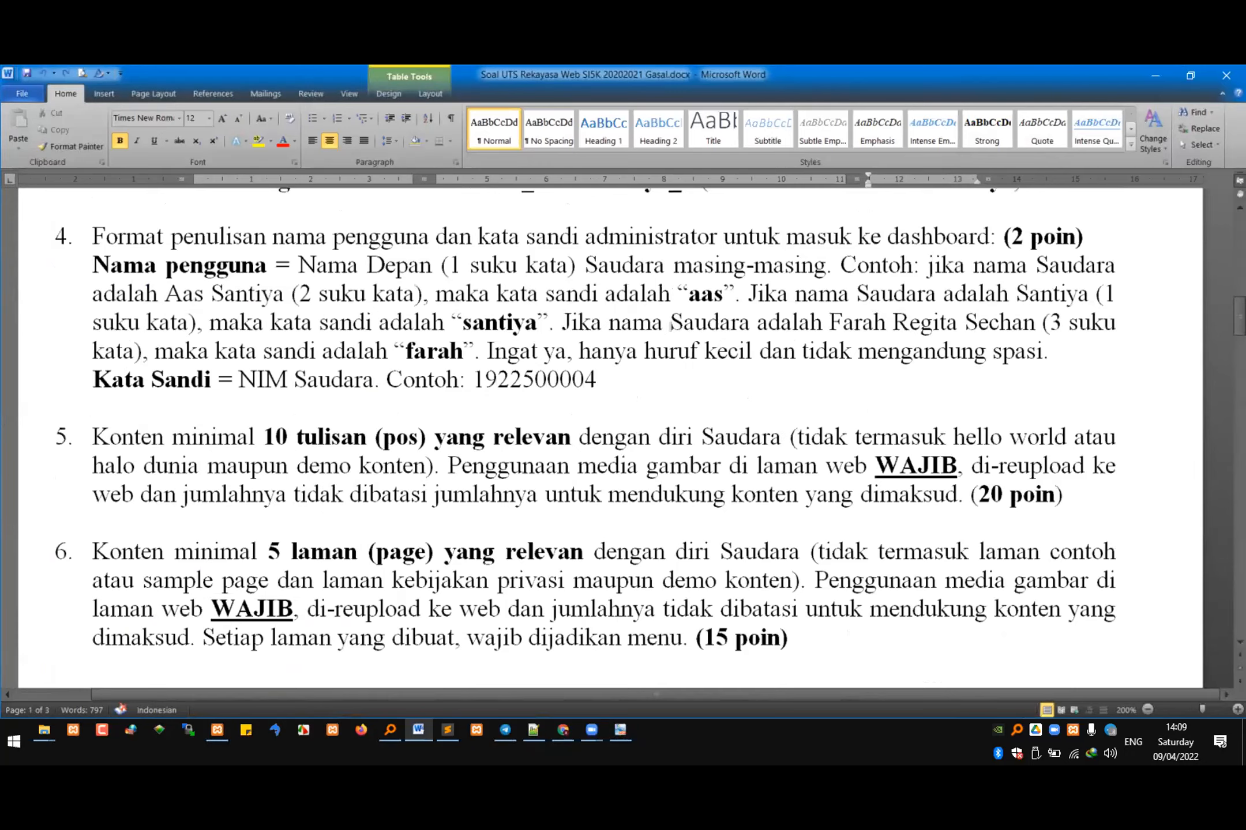
pyautogui.scroll(3, 670, 326)
pyautogui.doubleClick(652, 402)
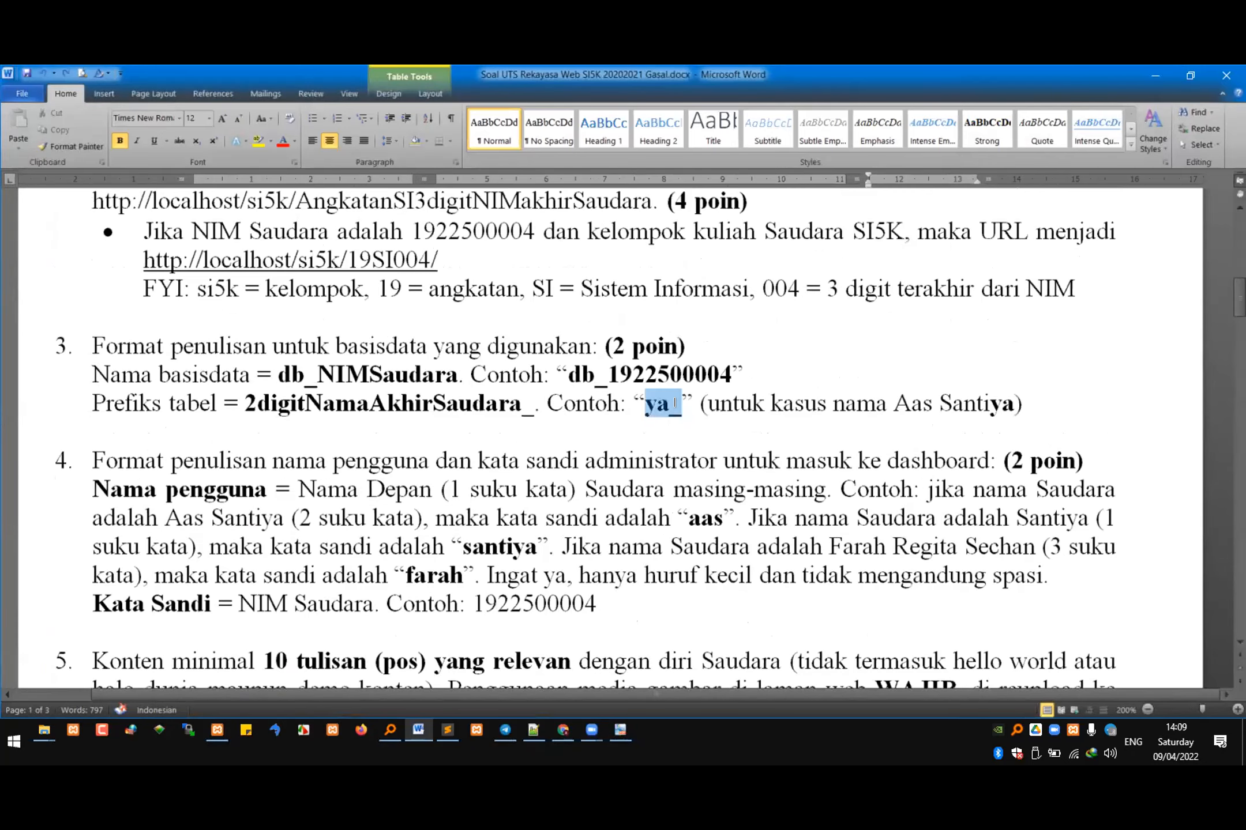
pyautogui.moveTo(565, 375); pyautogui.dragTo(667, 375)
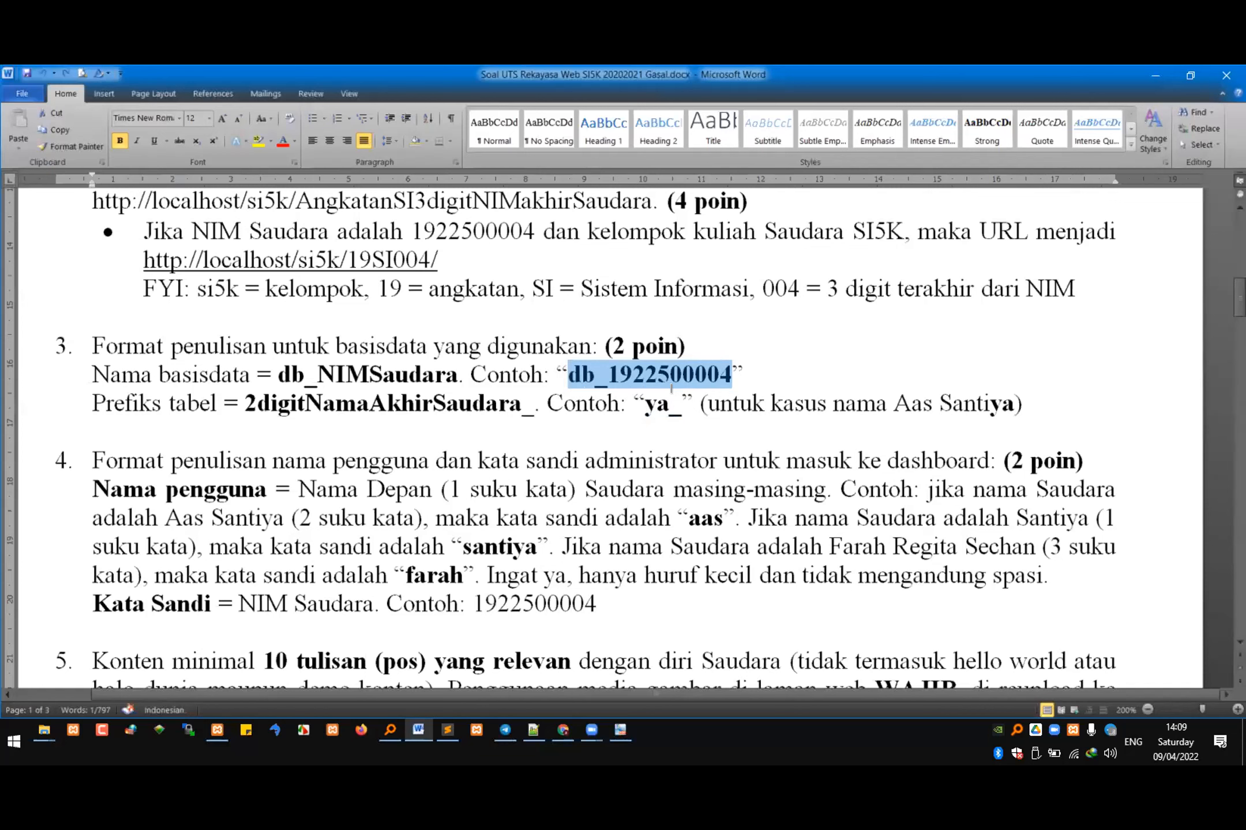
pyautogui.click(622, 733)
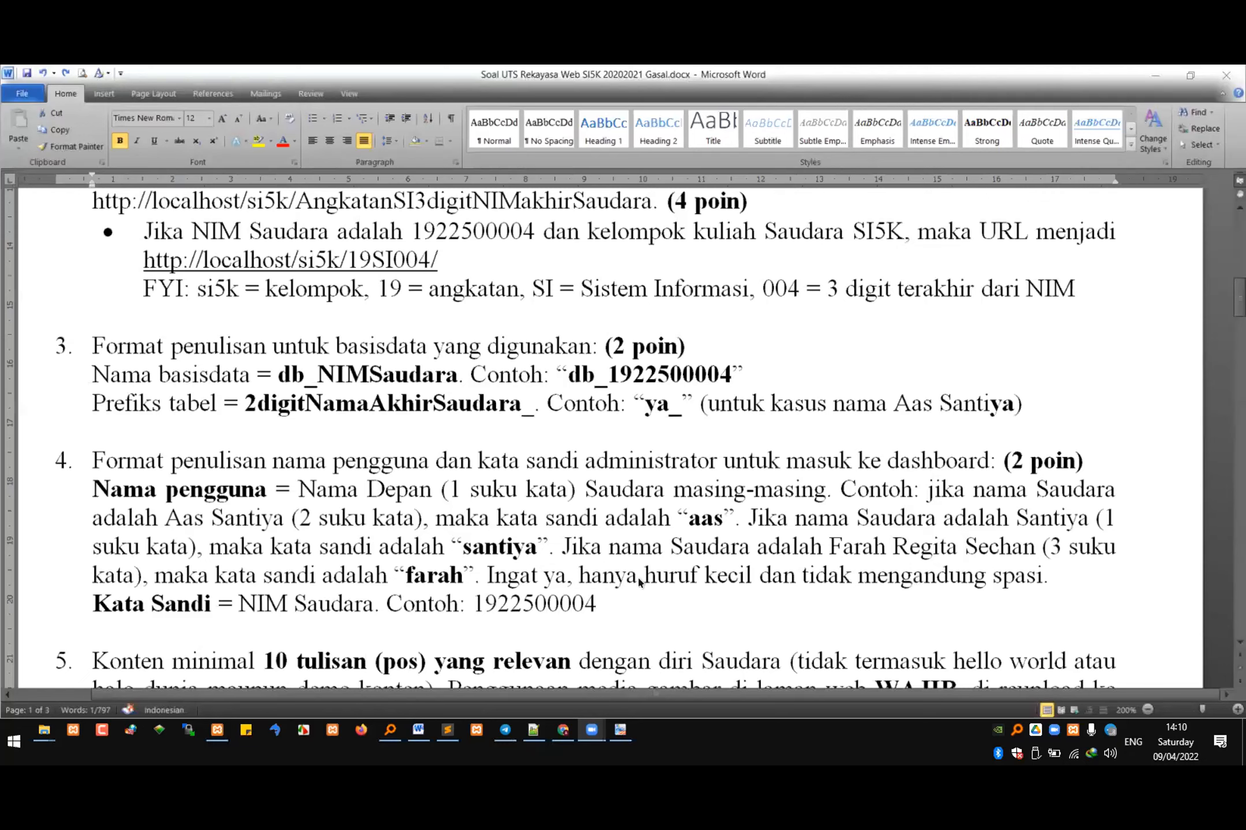
pyautogui.click(643, 558)
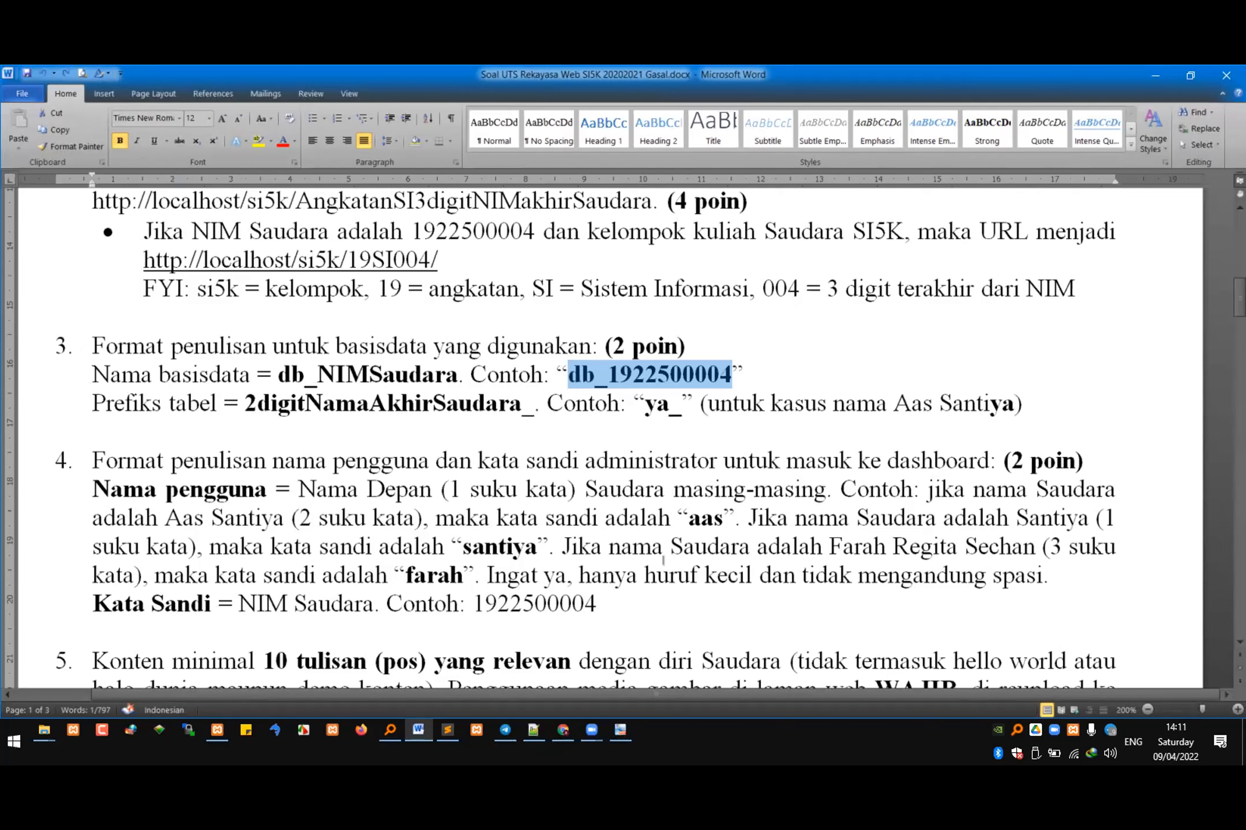
# Step: Open 127_0_0_1.sql from the REKWEB\4\si4b folder in Sublime Text
pyautogui.click(53, 730)
pyautogui.click(103, 687)
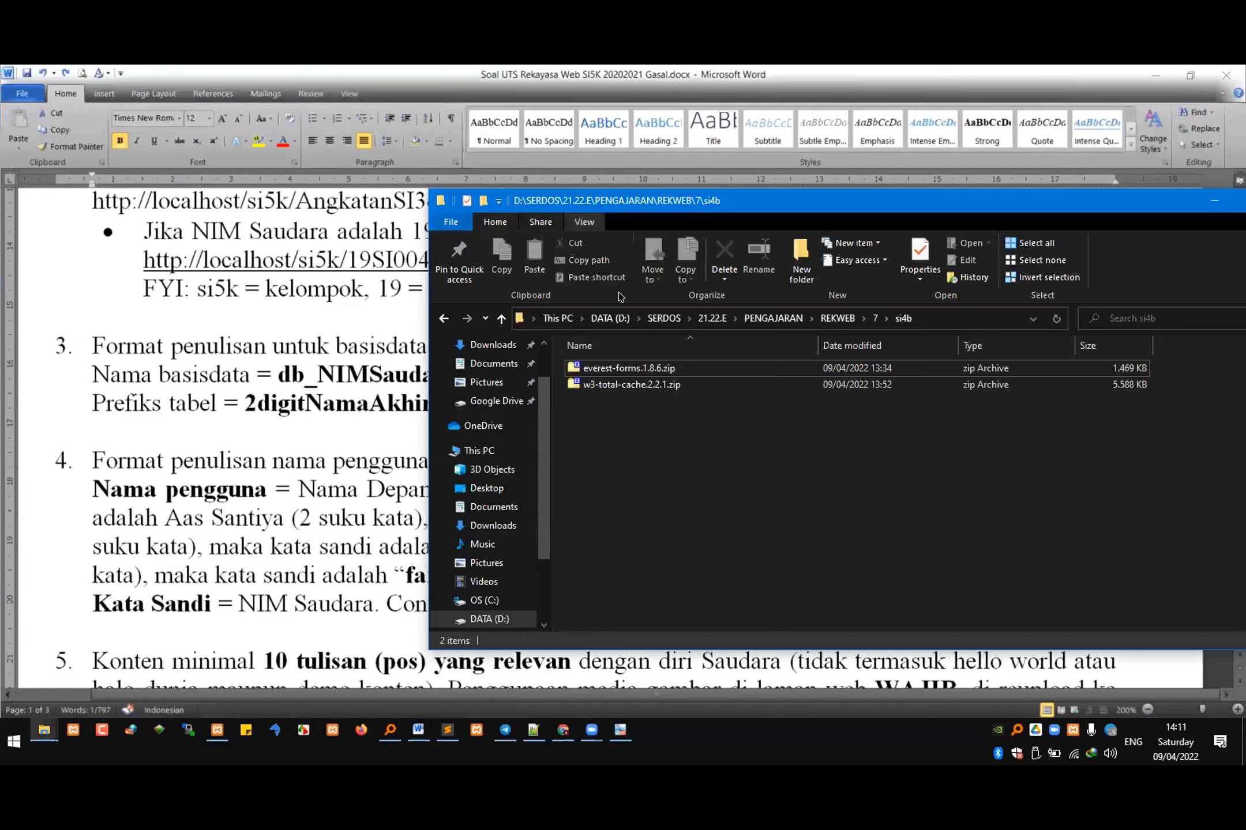
pyautogui.click(837, 318)
pyautogui.doubleClick(593, 409)
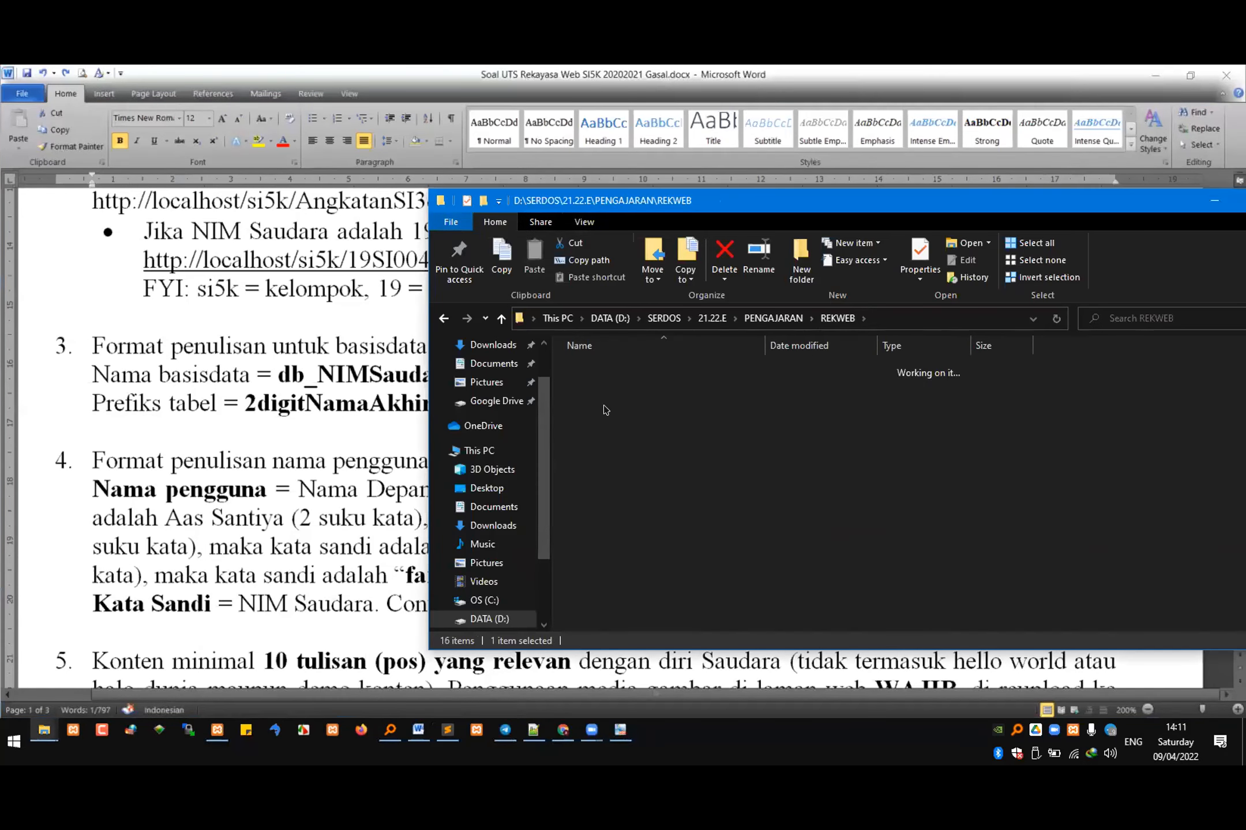
pyautogui.doubleClick(642, 372)
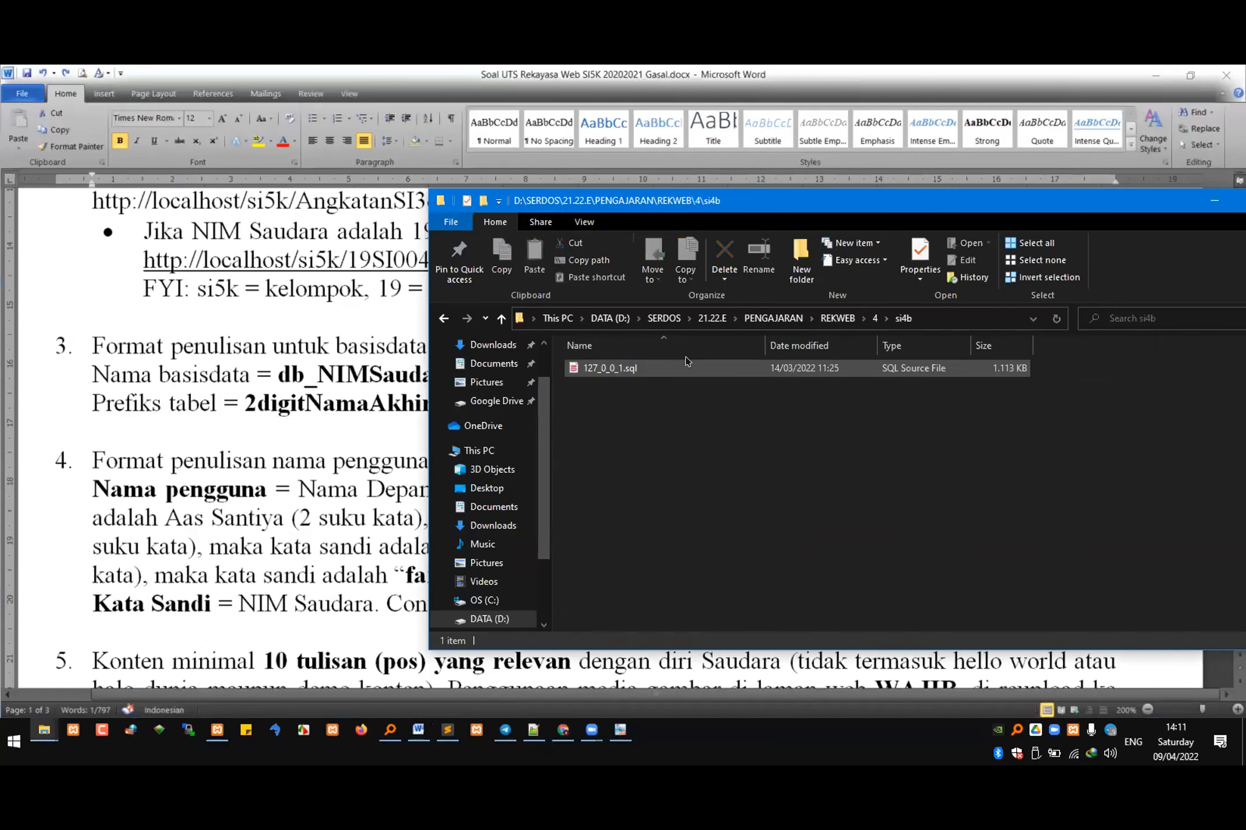
pyautogui.click(613, 369)
pyautogui.rightClick(613, 370)
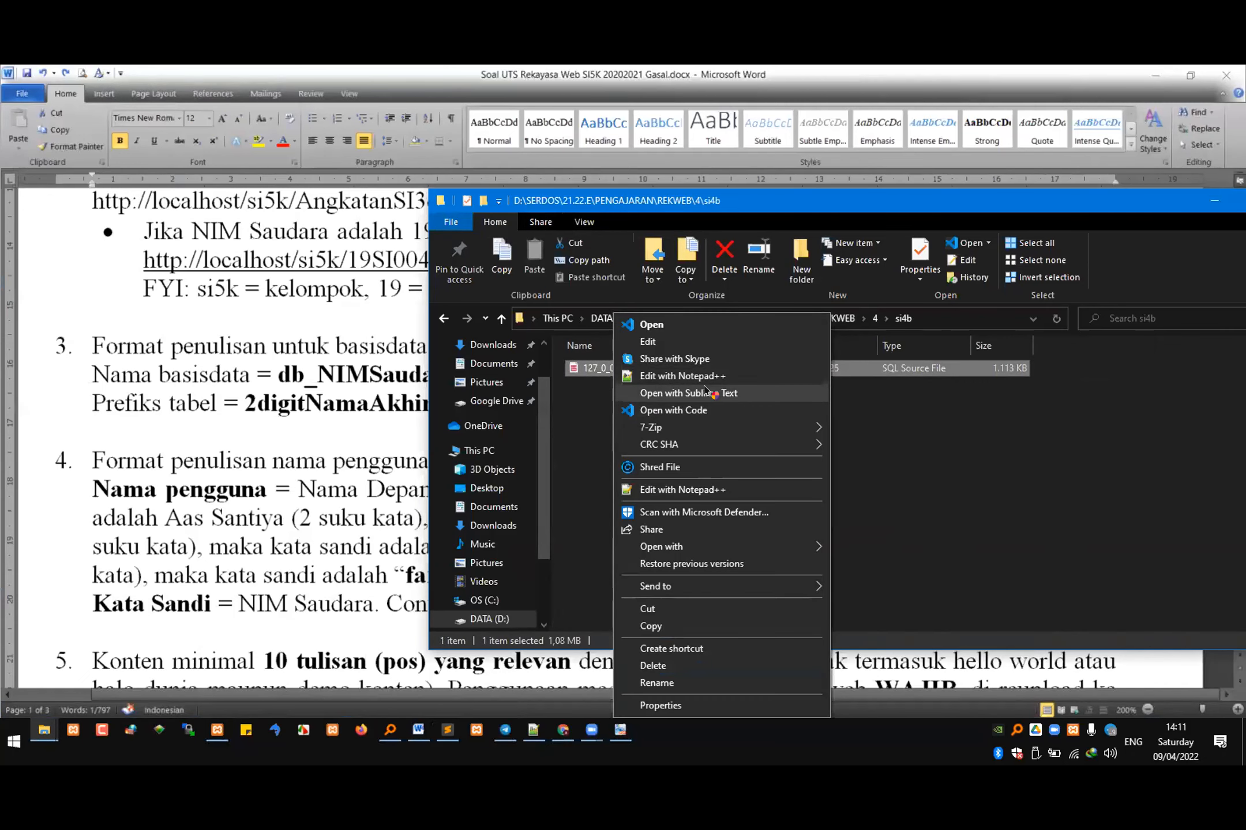
pyautogui.click(703, 397)
# Step: Search the SQL file for "localh" and select the full localhost site address in the siteurl row
pyautogui.hotkey('ctrl', 'f')
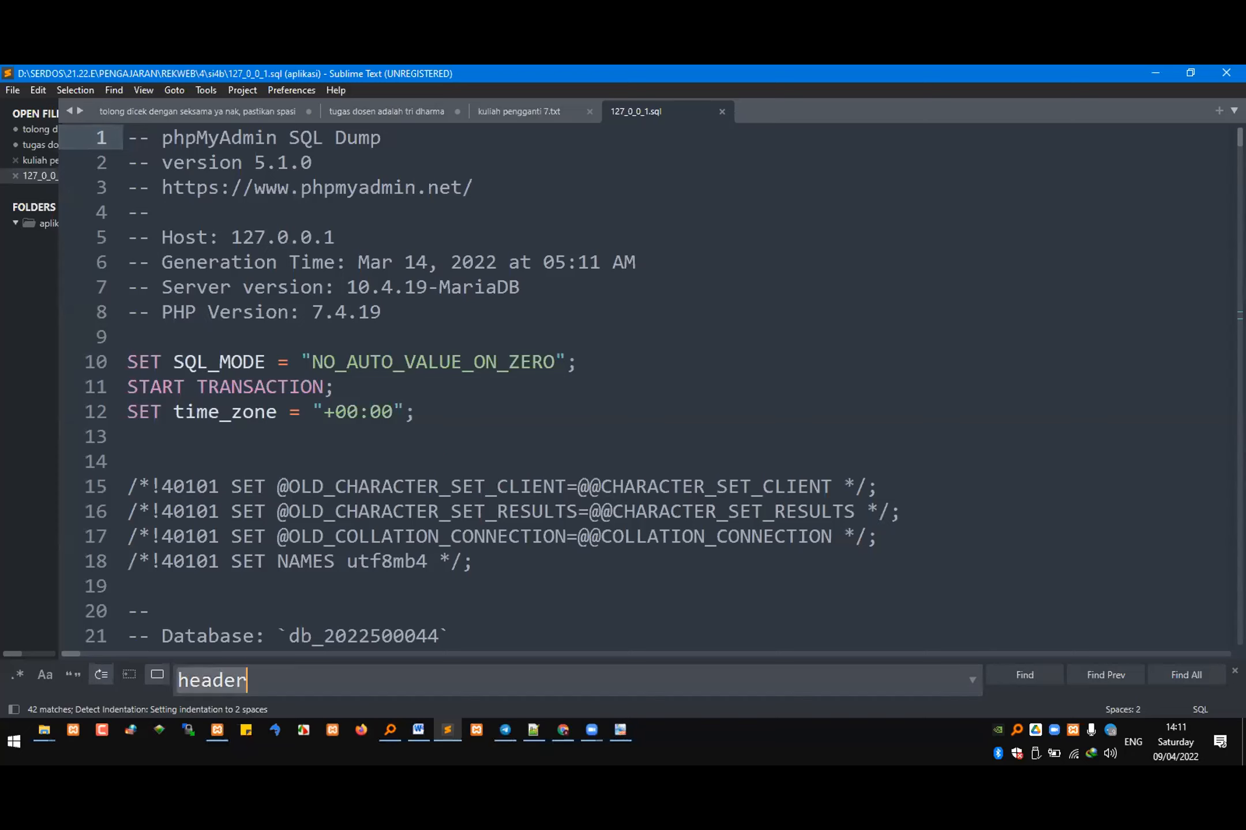
pyautogui.write('localh')
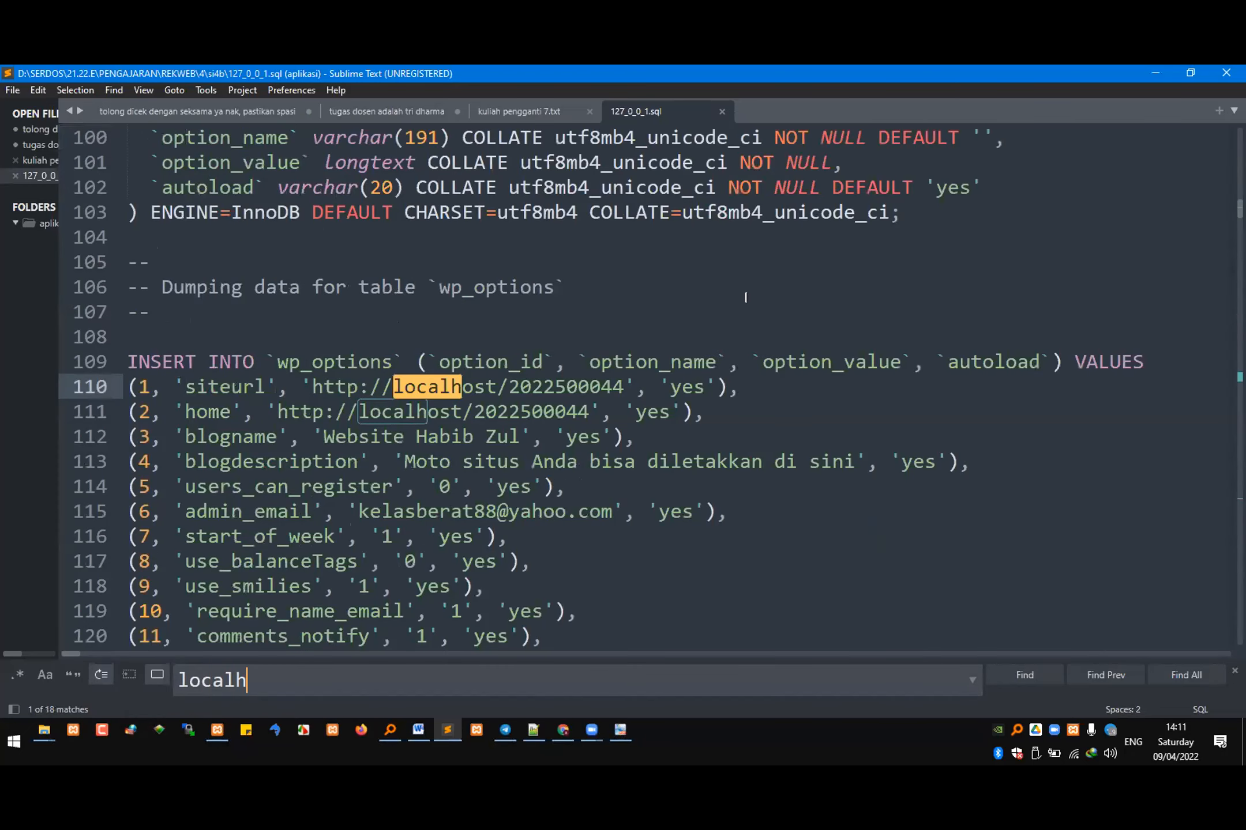
pyautogui.moveTo(621, 376); pyautogui.dragTo(393, 386)
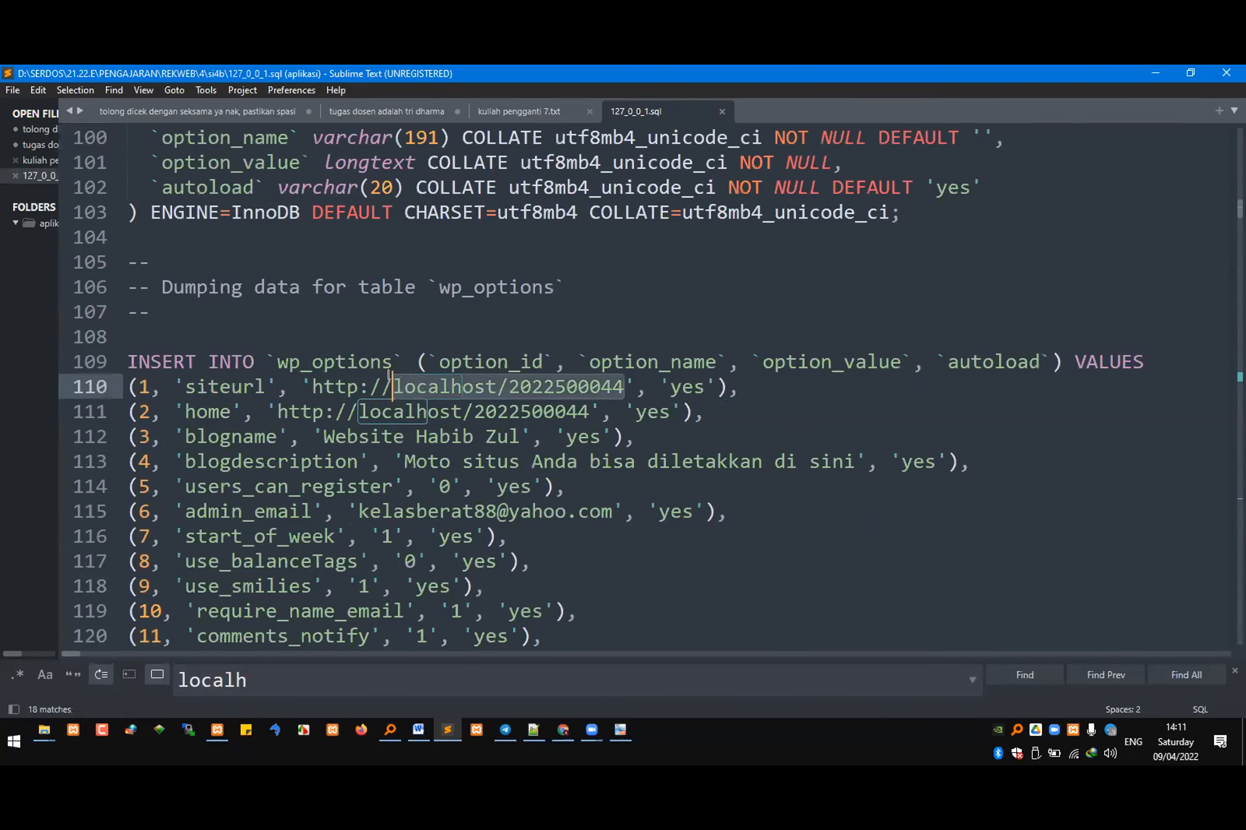
# Step: Replace all occurrences of the selected localhost address with localhost/si4b/20si044
pyautogui.hotkey('ctrl', 'h')
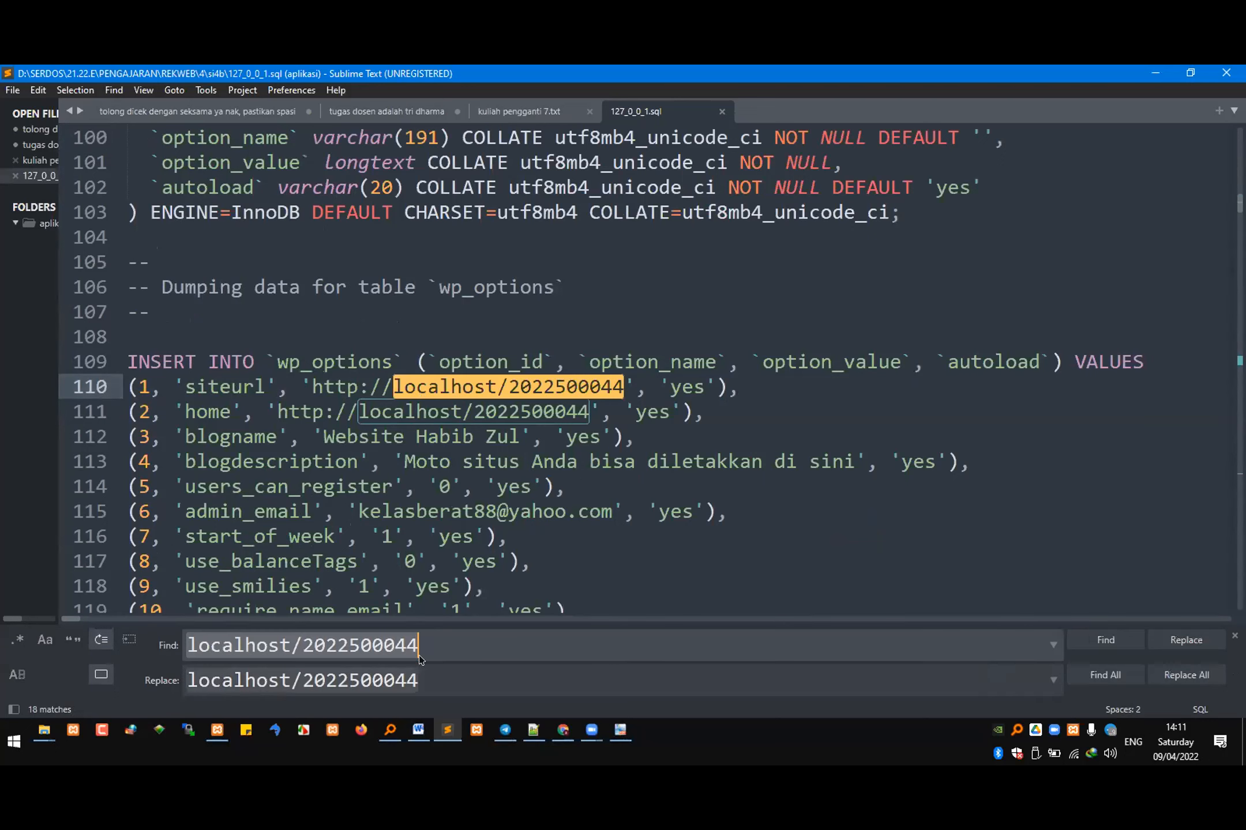
pyautogui.doubleClick(370, 681)
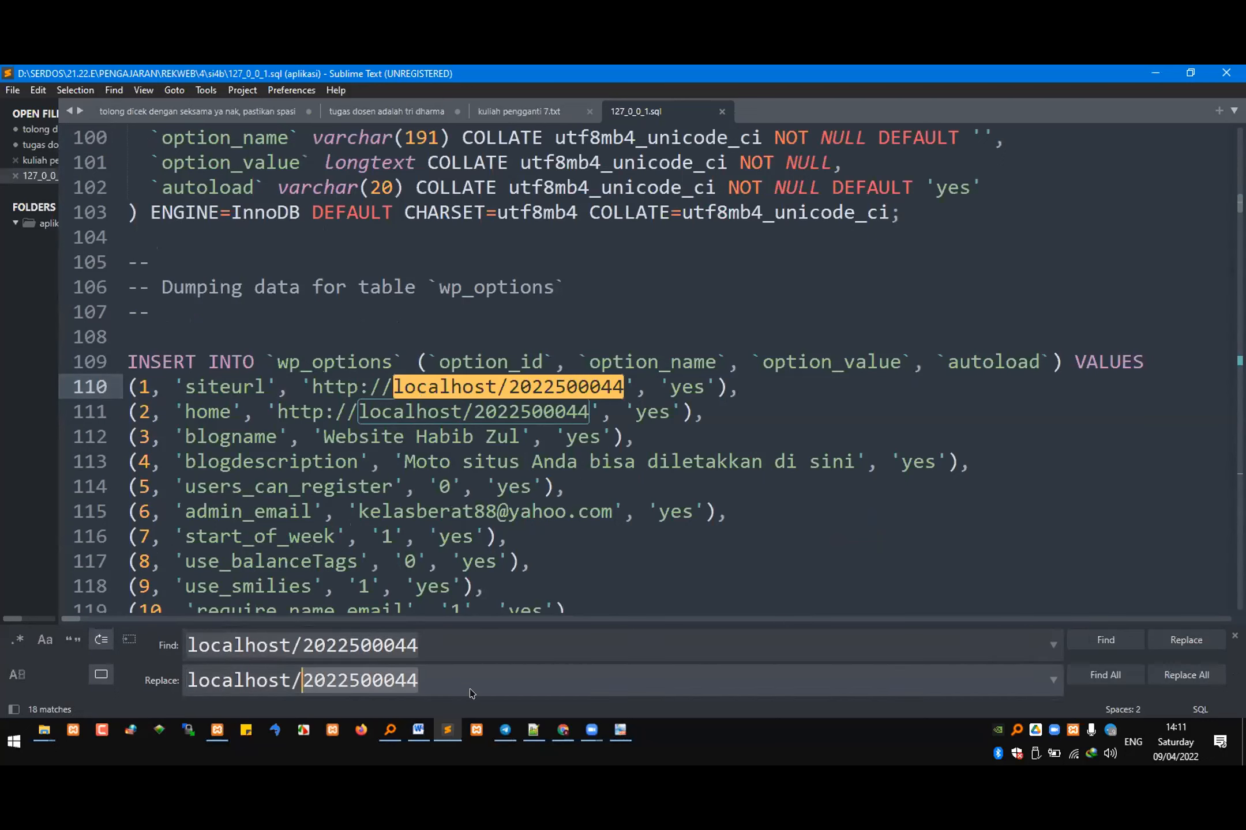
pyautogui.write('si4b/')
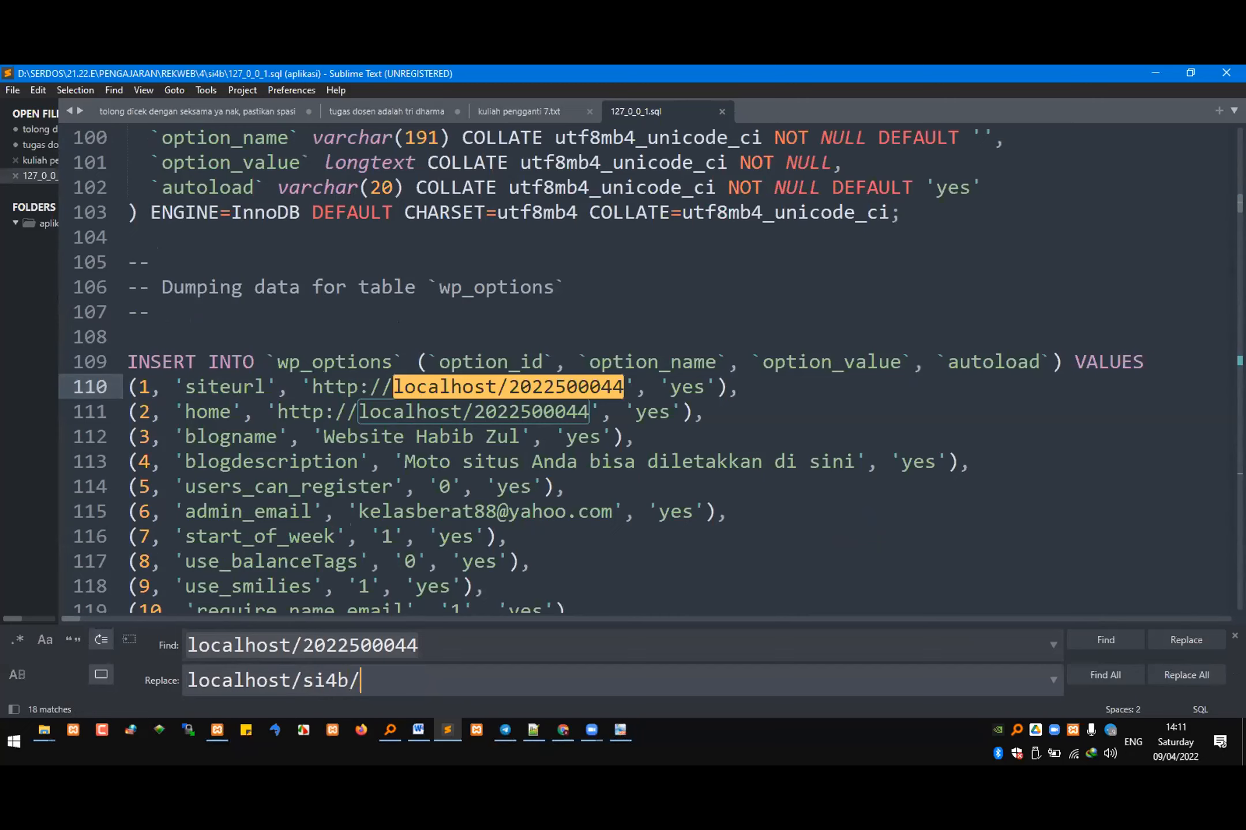
pyautogui.write('20si044')
pyautogui.click(1198, 684)
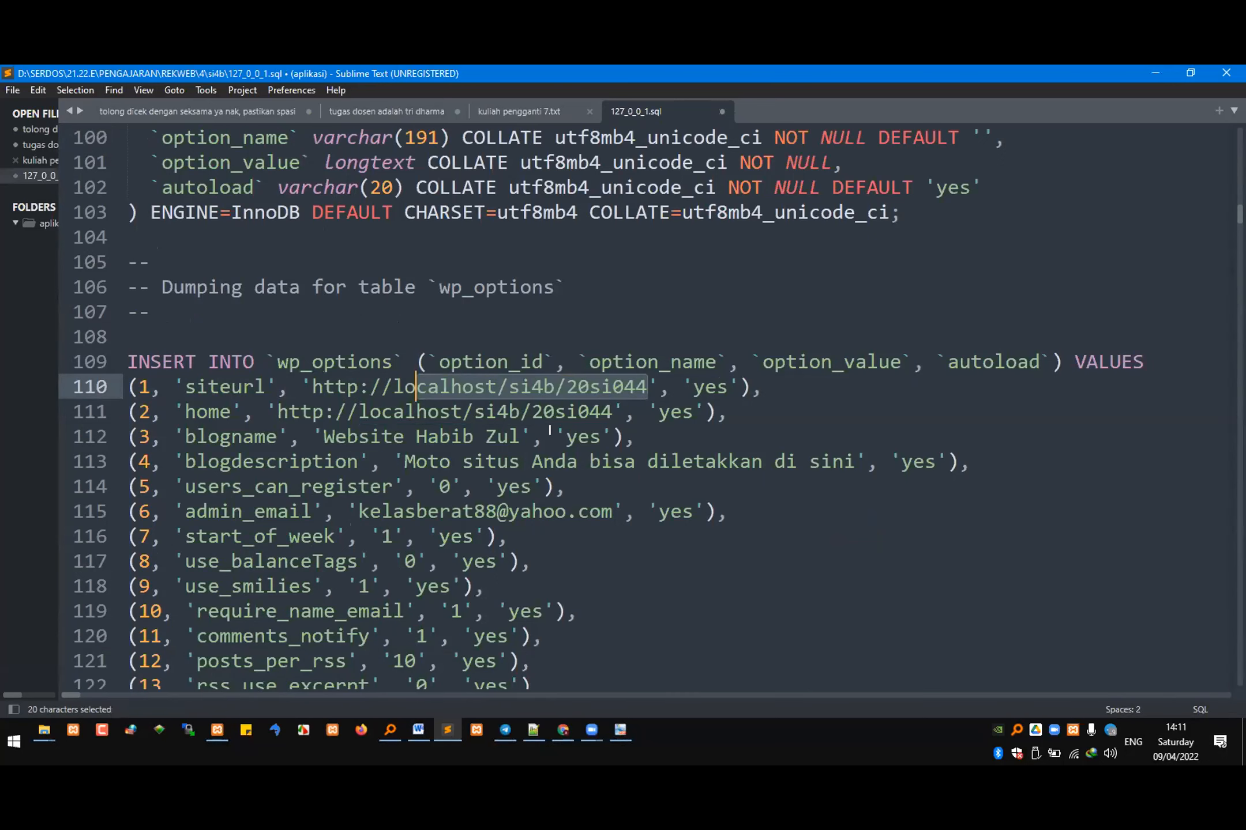
# Step: Undo the address replacement, close 127_0_0_1.sql, and return to the exam document in Word
pyautogui.press('Left')
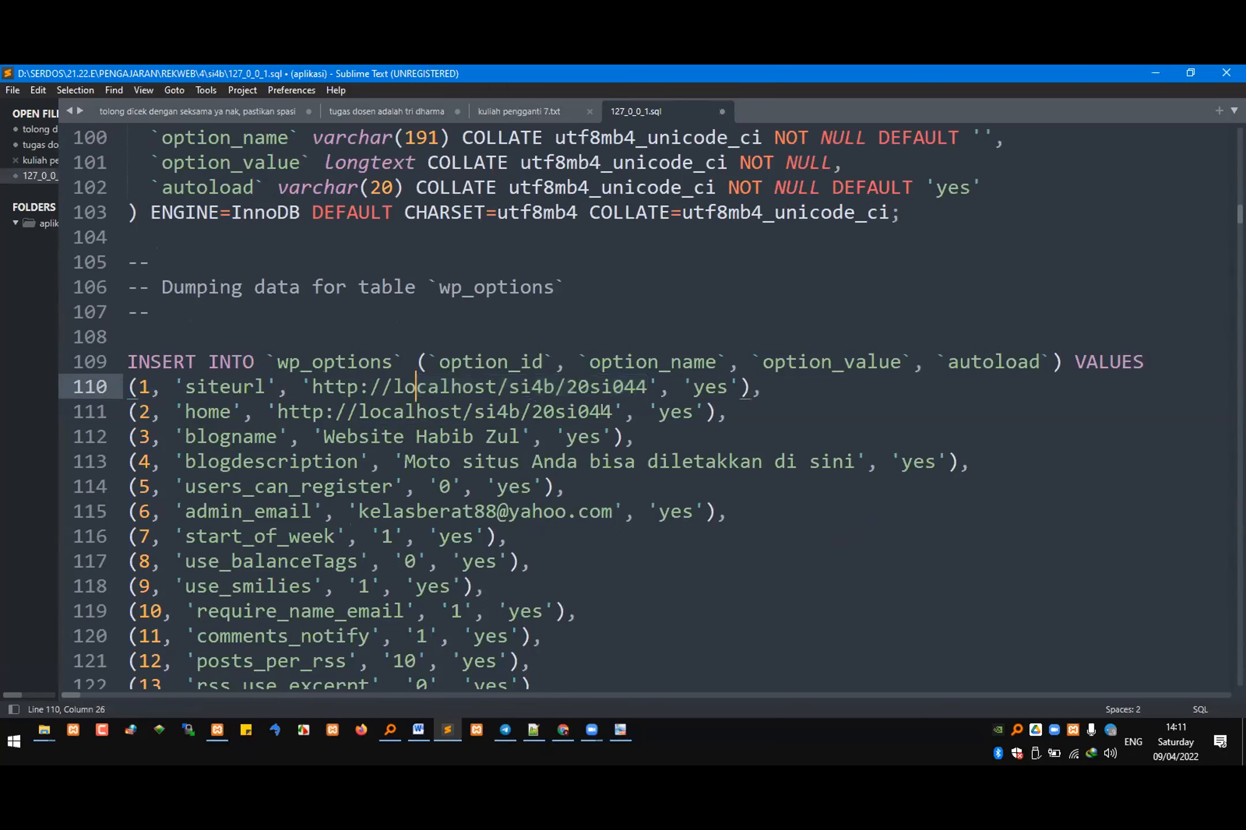
pyautogui.hotkey('ctrl', 'z')
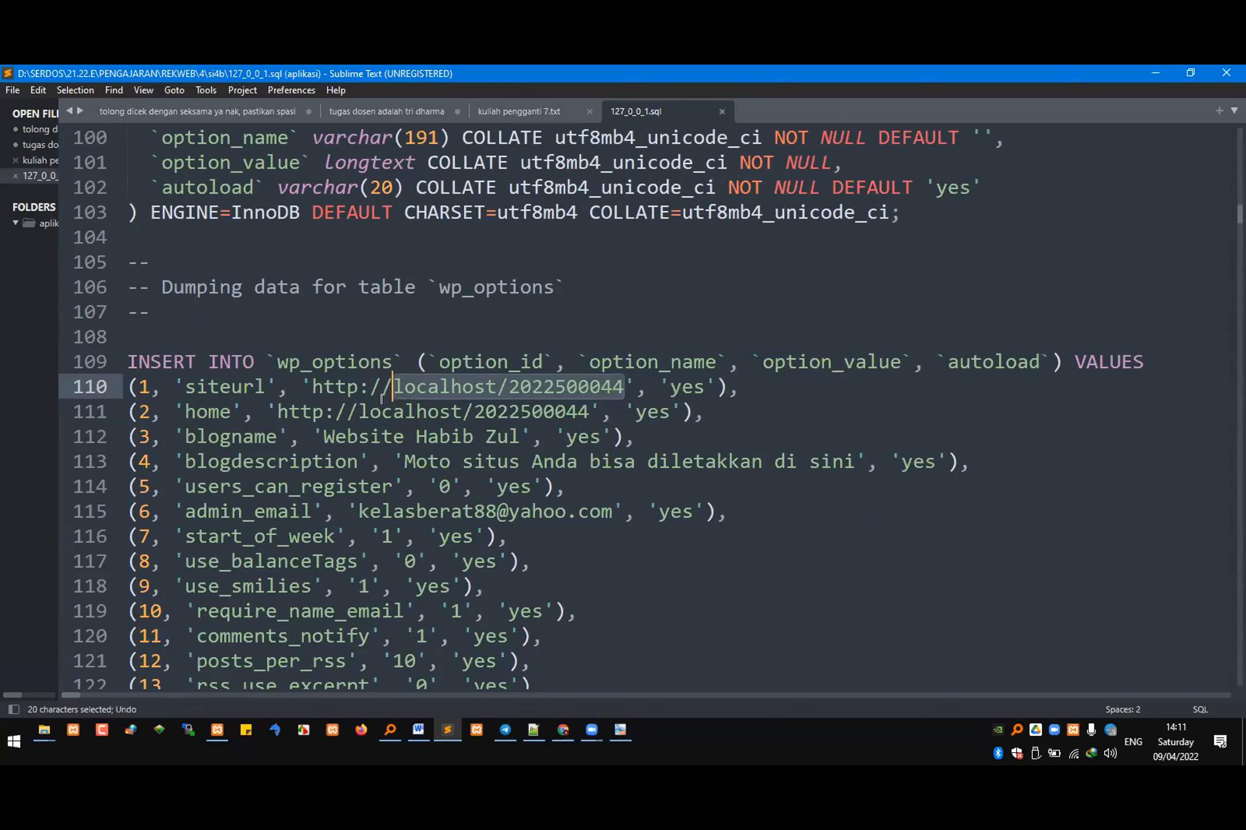
pyautogui.click(720, 112)
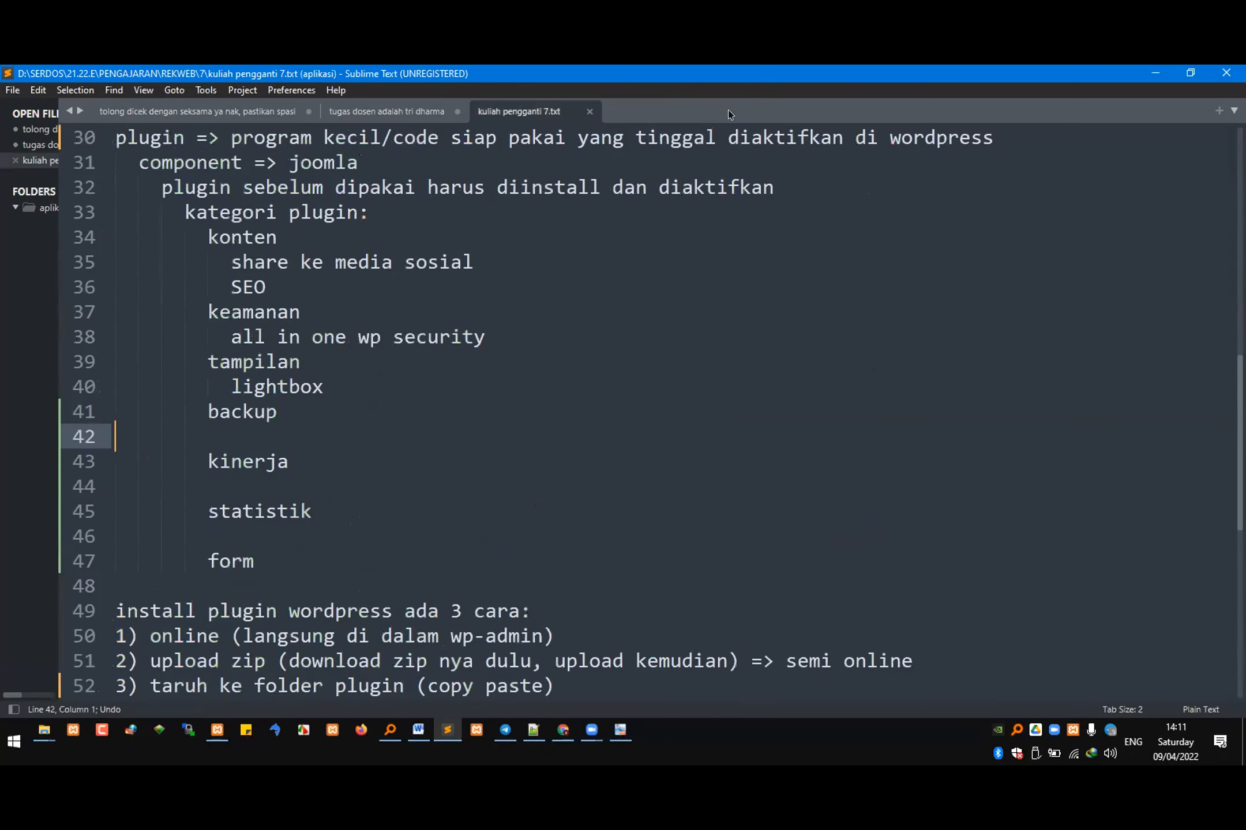
pyautogui.click(1148, 67)
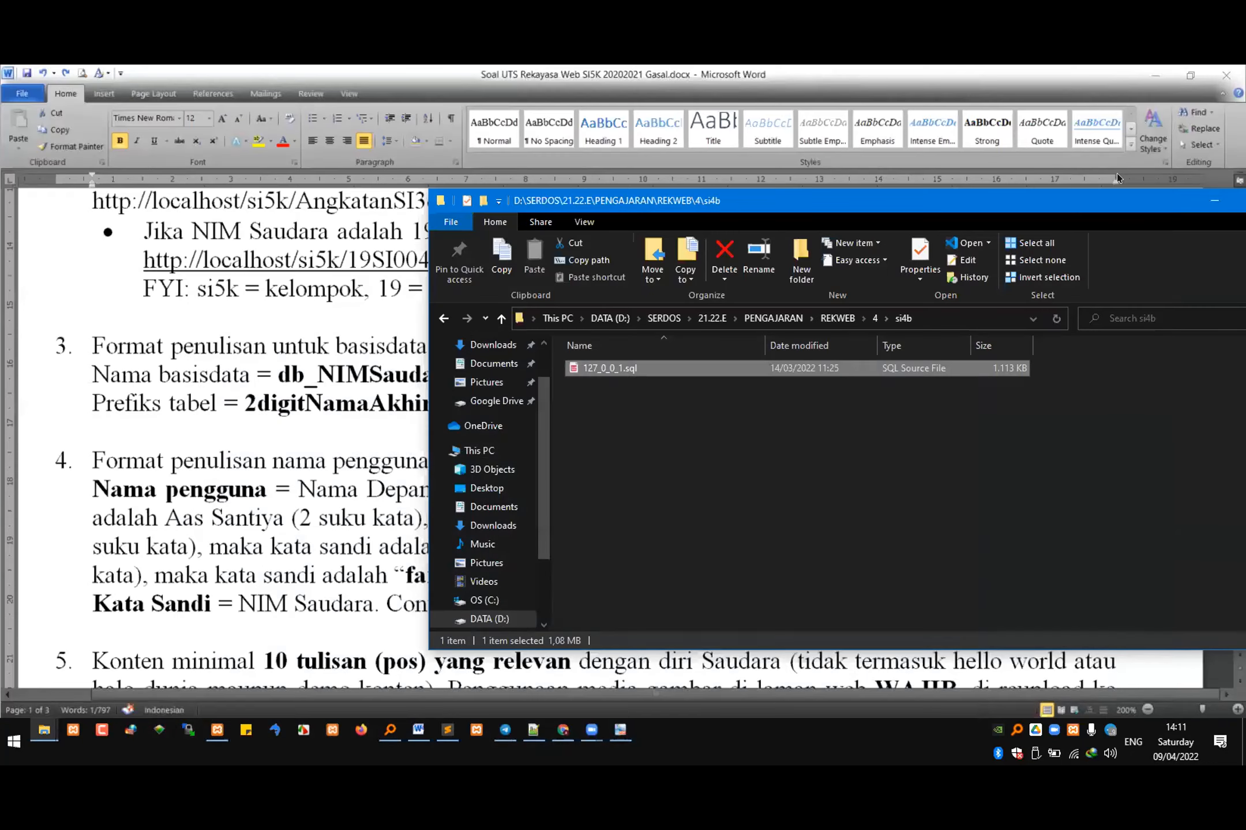
pyautogui.click(1213, 201)
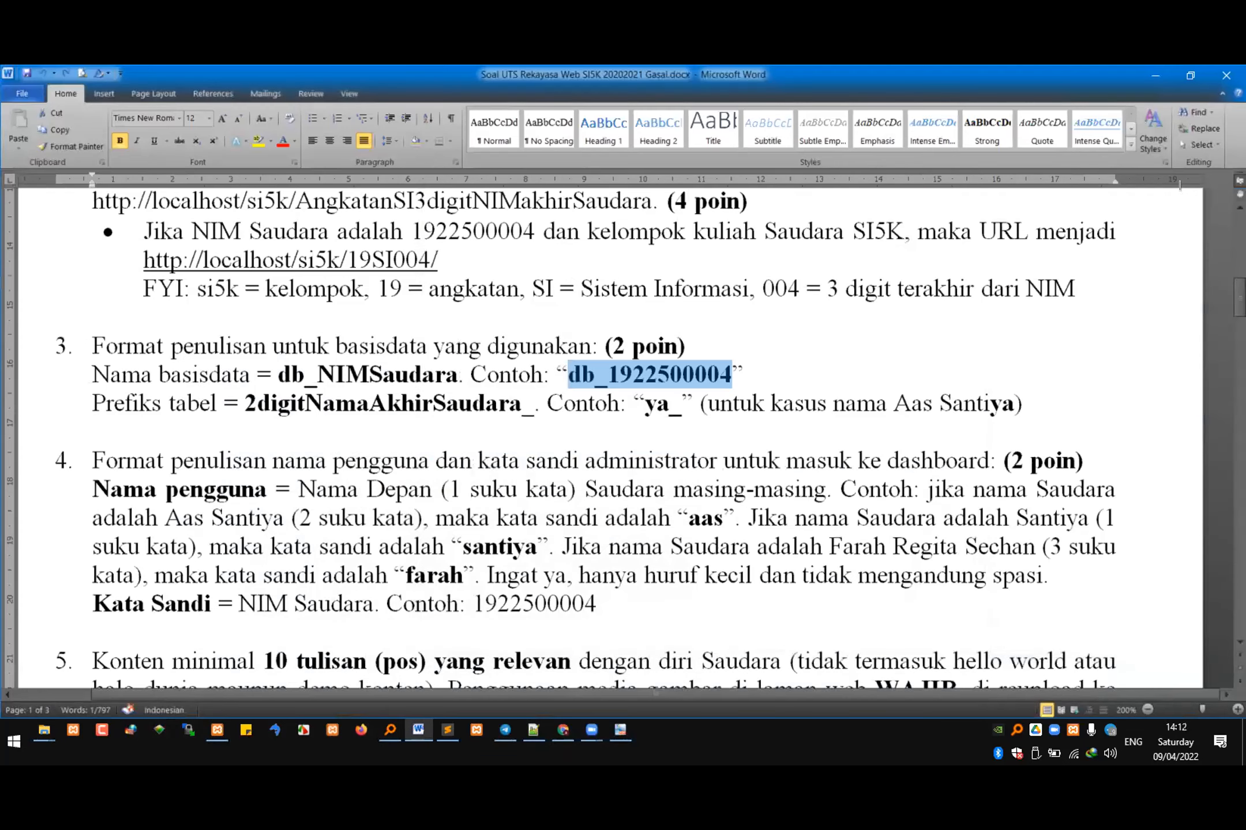